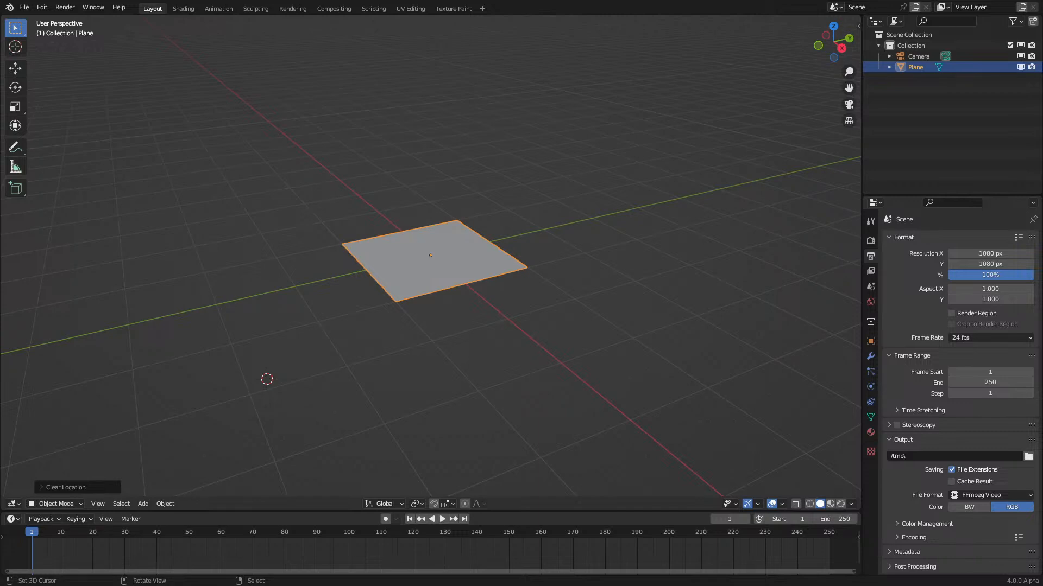
Step: Switch to the Shading workspace and change its shader editor to the Geometry Node Editor
scroll(431, 255, "up", 3)
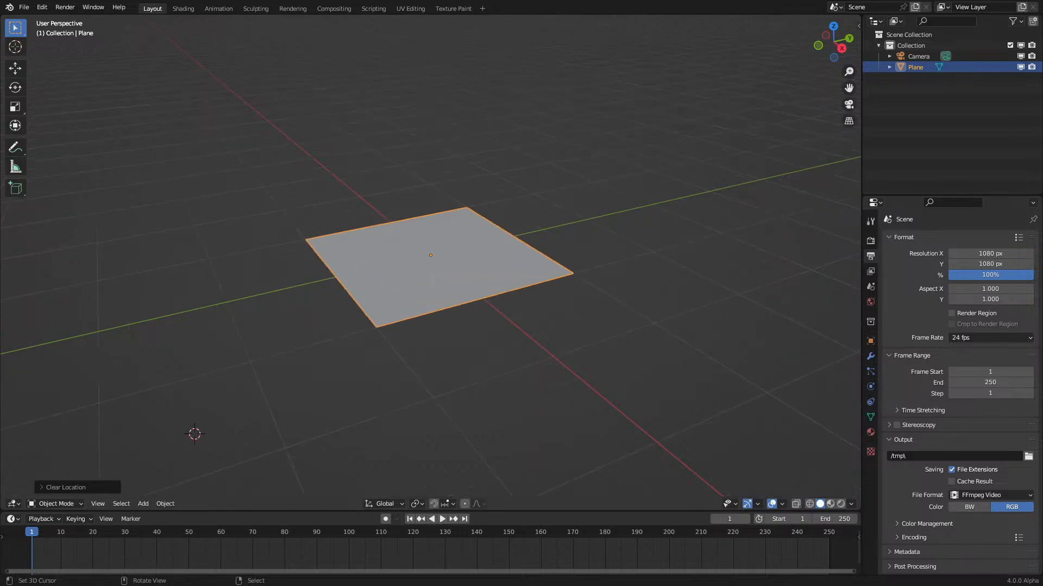
left_click(183, 8)
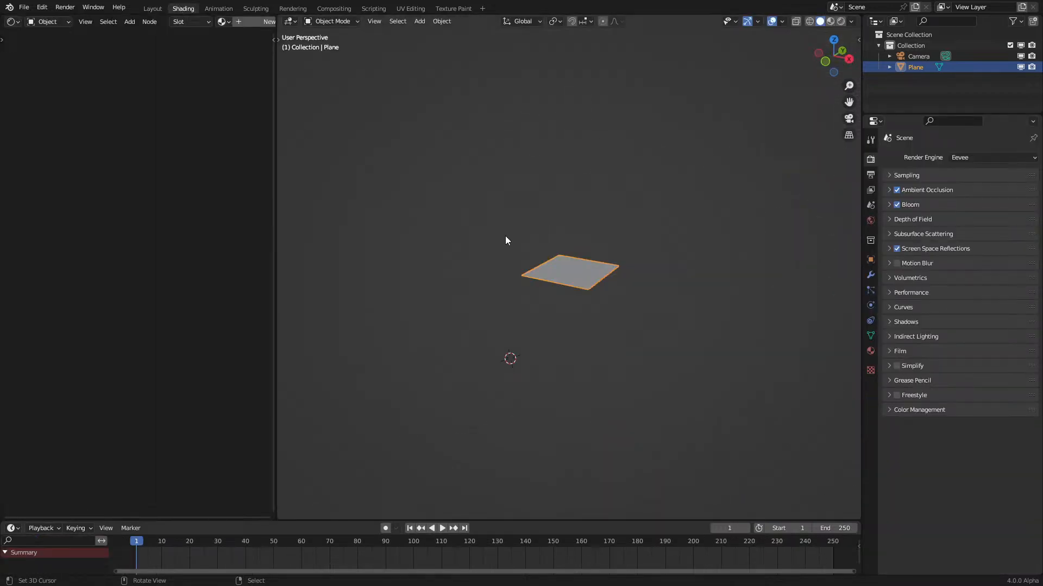
left_click(10, 23)
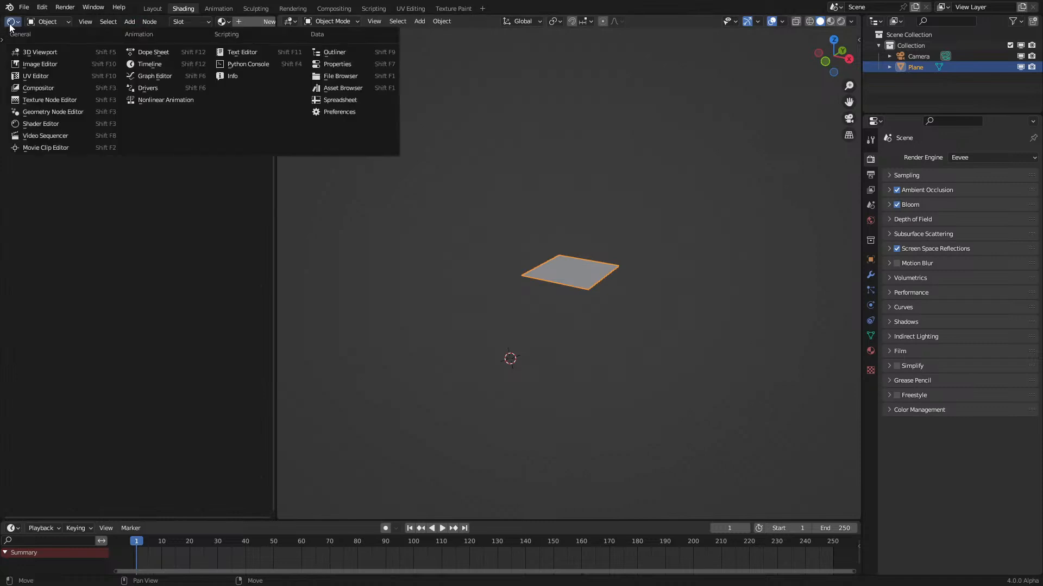
left_click(87, 109)
Step: Create a new geometry node tree for the plane and widen the node editor
left_click_drag(268, 270, 363, 283)
left_click(194, 22)
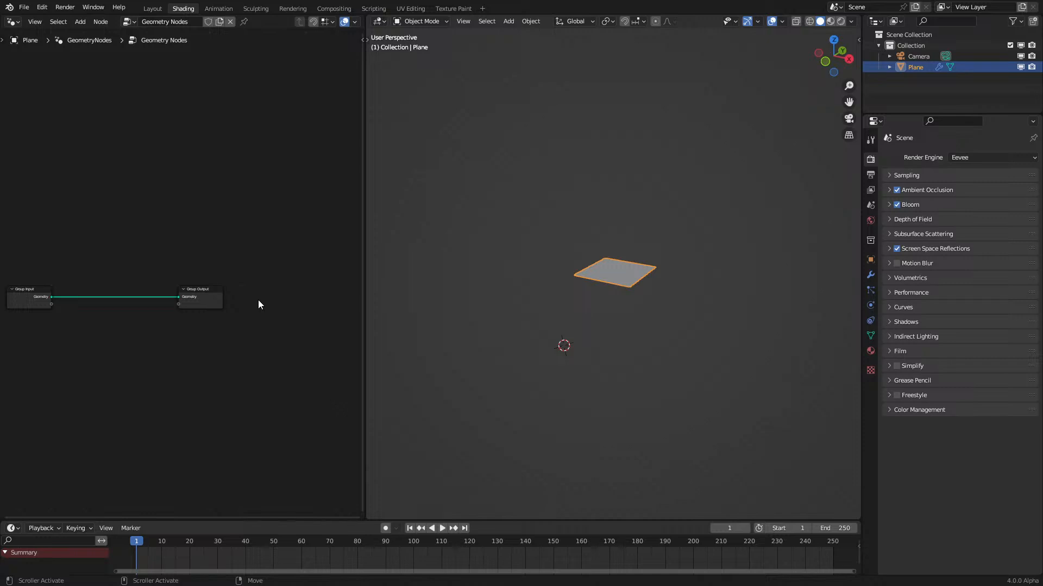
left_click_drag(366, 324, 388, 309)
key("Home")
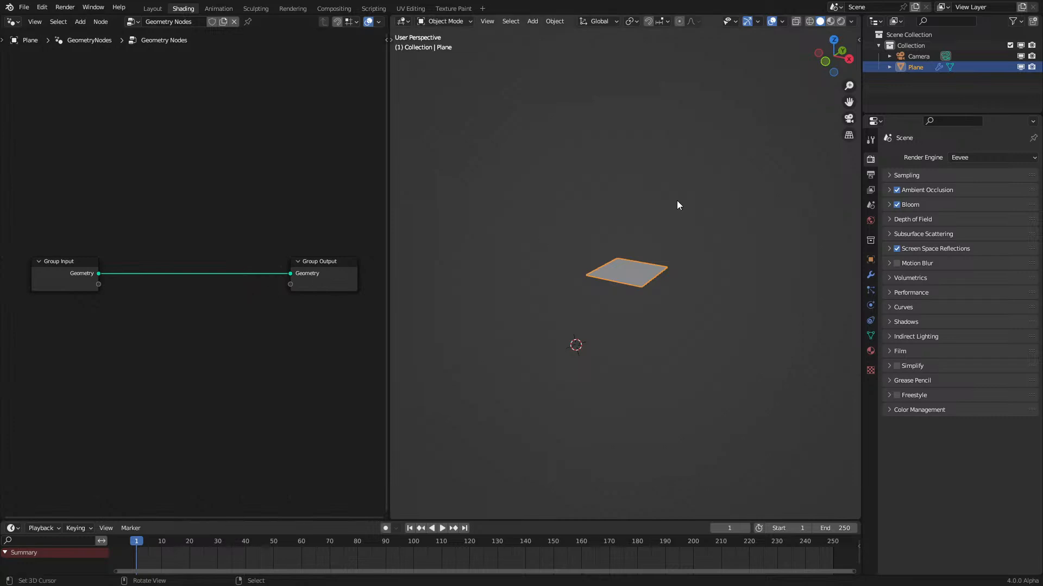
Step: Delete every vertex of the plane except one in Edit Mode
scroll(675, 205, "up", 4)
key("Tab")
left_click(612, 271)
right_click(531, 286)
key("ctrl+i")
key("x")
left_click(529, 287)
Step: Move the remaining vertex to the world origin through its vertex coordinates and return to Object Mode
key("n")
left_click(791, 64)
type("1")
key("Return")
key("n")
key("Tab")
Step: Extrude the single vertex upward into a zigzag chain of edges that forks at its upper end
scroll(705, 290, "up", 5)
middle_click_drag(638, 222, 594, 290, "shift")
key("Tab")
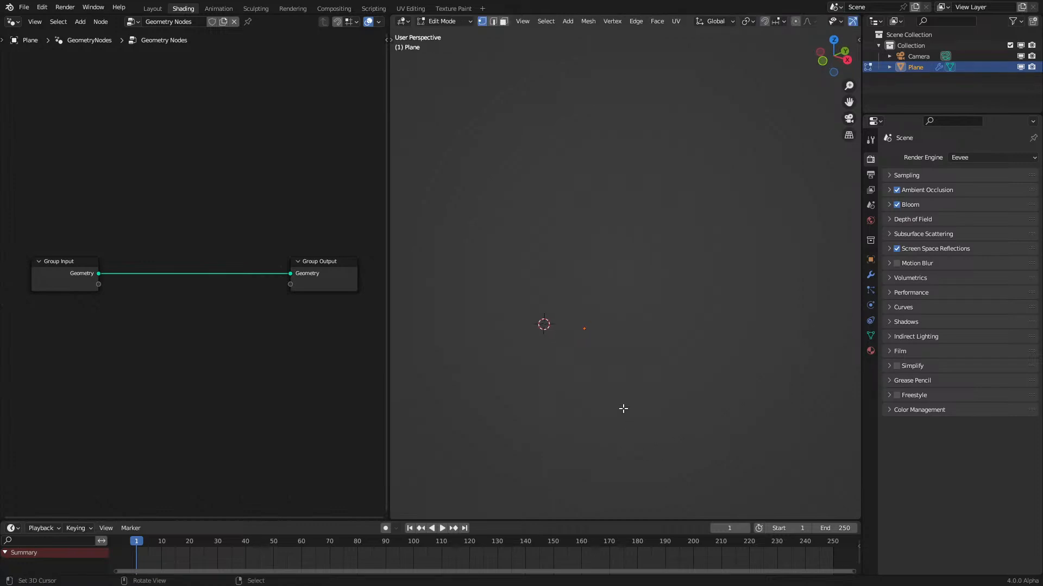
key("e")
left_click(598, 297)
key("e")
left_click(612, 218)
key("e")
left_click(595, 140)
middle_click_drag(537, 60, 525, 177, "shift")
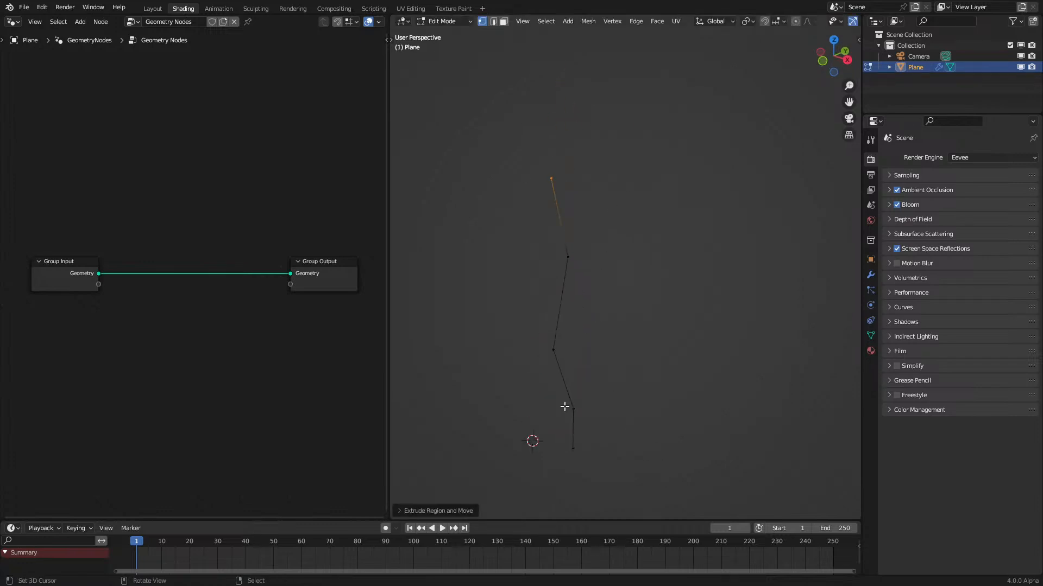
key("e")
left_click(544, 158)
key("e")
left_click(571, 134)
left_click(536, 135)
scroll(540, 133, "down", 5)
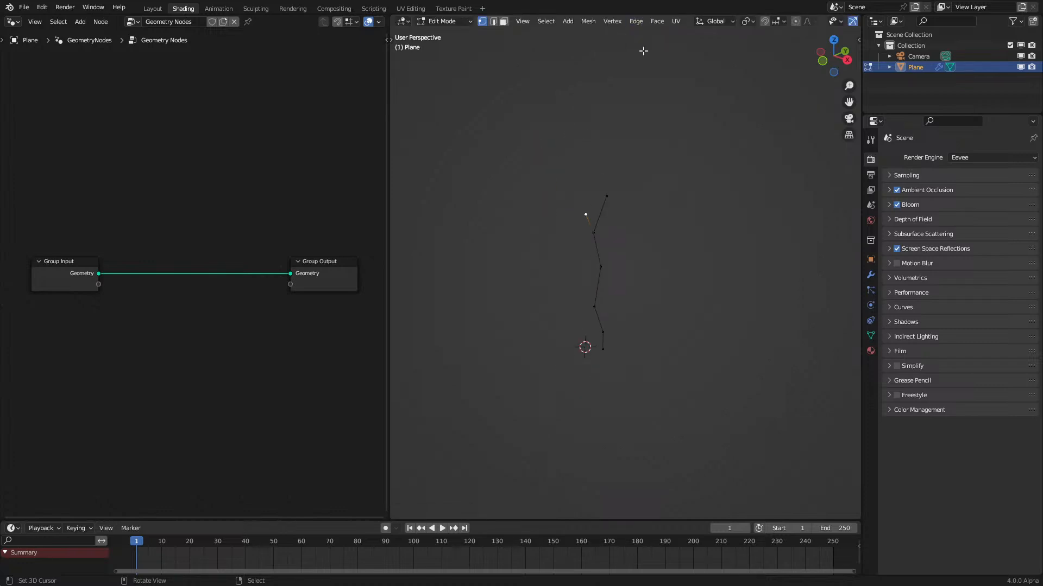
Step: Delete the extruded vertices, keep only the base vertex, and return to Object Mode
left_click(604, 333)
key("c")
left_click_drag(598, 277, 610, 169)
key("Escape")
key("x")
left_click(610, 170)
key("Tab")
scroll(614, 315, "up", 5)
middle_click_drag(615, 365, 685, 240, "shift")
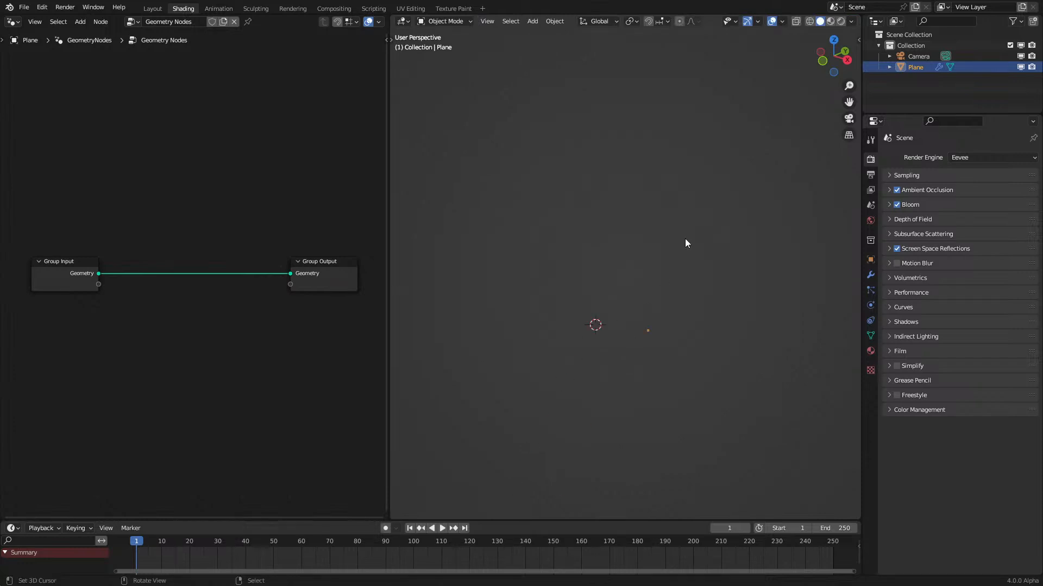
middle_click_drag(682, 296, 691, 319)
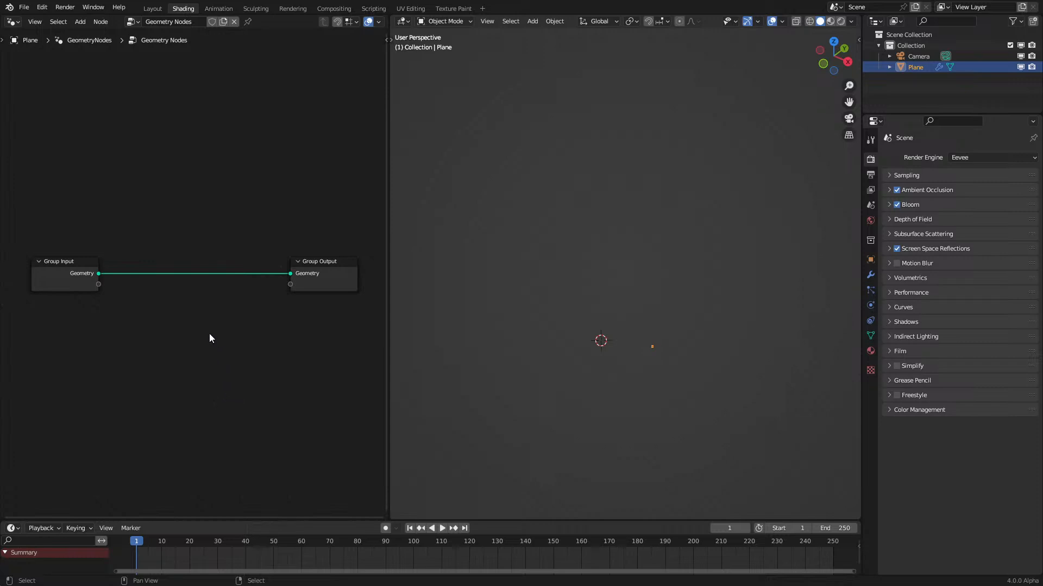
Step: Move the Group Input node farther away from Group Output to make room between them
scroll(193, 302, "down", 4)
left_click_drag(63, 186, 150, 332)
middle_click_drag(199, 310, 265, 322)
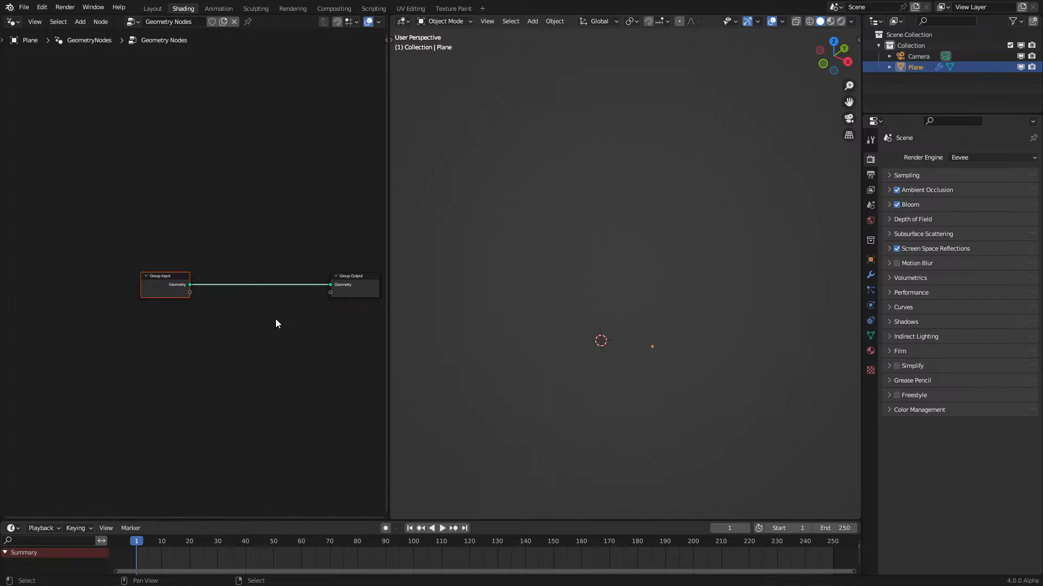
key("g")
left_click(126, 316)
Step: Add a simulation zone with its Simulation Input and Simulation Output nodes to the node tree
key("shift+a")
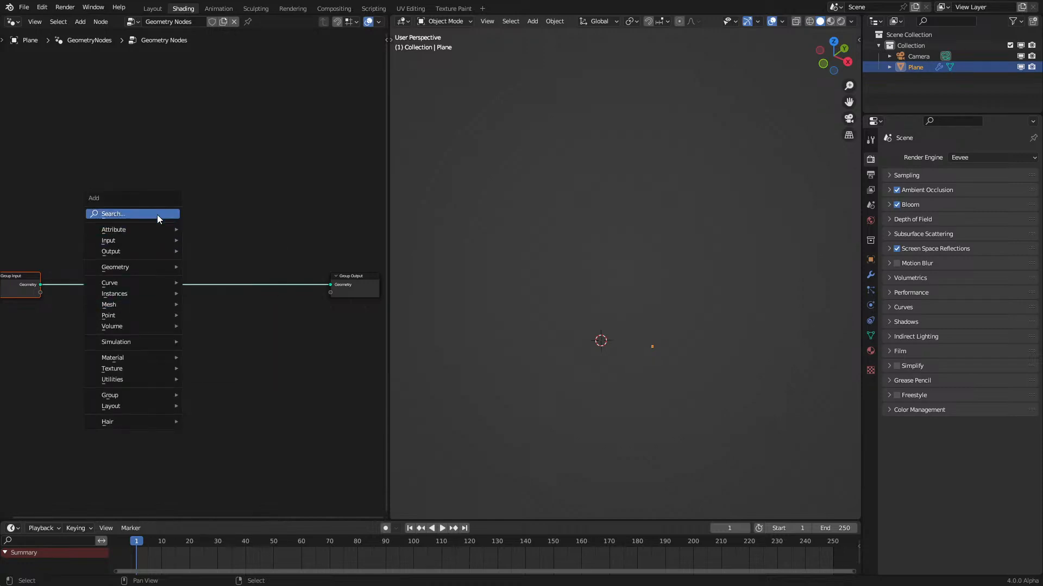
left_click(150, 213)
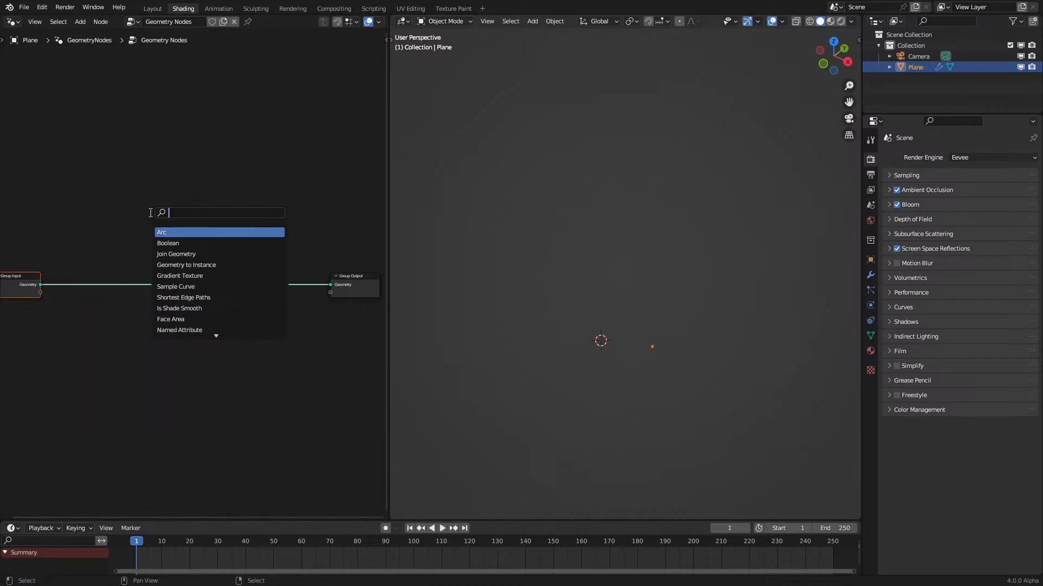
type("sim")
key("Return")
left_click(156, 328)
scroll(156, 328, "down", 7)
Step: Arrange the simulation zone between Group Input and Group Output, and route the geometry through it
middle_click_drag(118, 237, 166, 258)
left_click_drag(83, 258, 153, 334)
key("g")
left_click(67, 334)
left_click_drag(104, 274, 330, 399)
key("g")
left_click(296, 375)
left_click_drag(154, 255, 295, 384)
key("g")
left_click(282, 351)
key("Home")
scroll(298, 333, "up", 5)
scroll(291, 328, "down", 7)
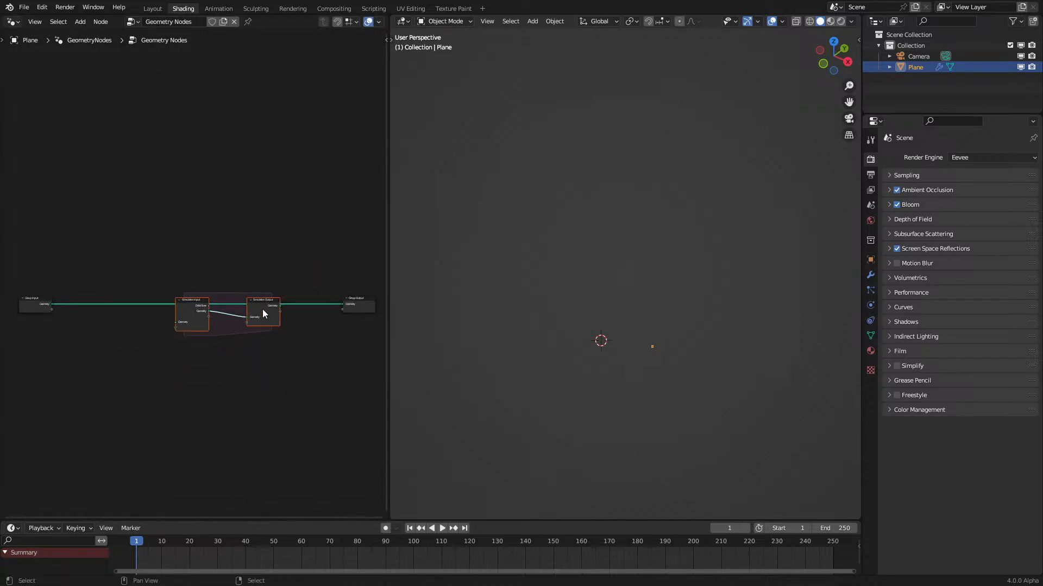
left_click_drag(49, 305, 174, 324)
left_click(256, 306)
Step: Spread the Group Input, Simulation Input and Simulation Output nodes apart to leave space inside the simulation zone
left_click_drag(107, 270, 293, 375)
key("g")
left_click(286, 367)
left_click_drag(132, 255, 223, 373)
key("g")
left_click(152, 372)
middle_click_drag(83, 293, 209, 272)
left_click_drag(92, 238, 296, 345)
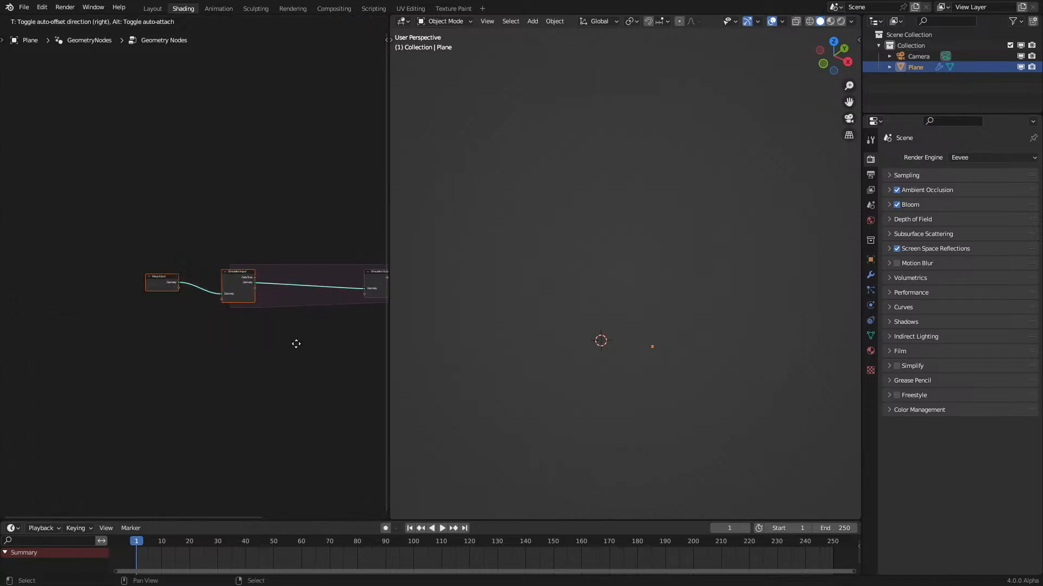
key("g")
left_click(229, 348)
left_click(179, 296)
key("g")
left_click(199, 298)
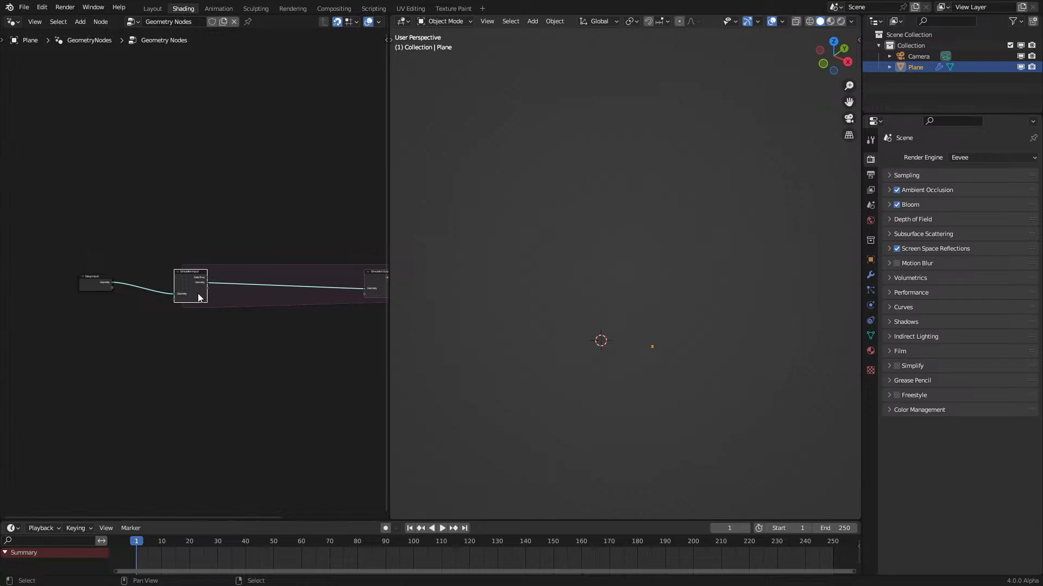
scroll(201, 272, "up", 4)
middle_click_drag(302, 238, 173, 259)
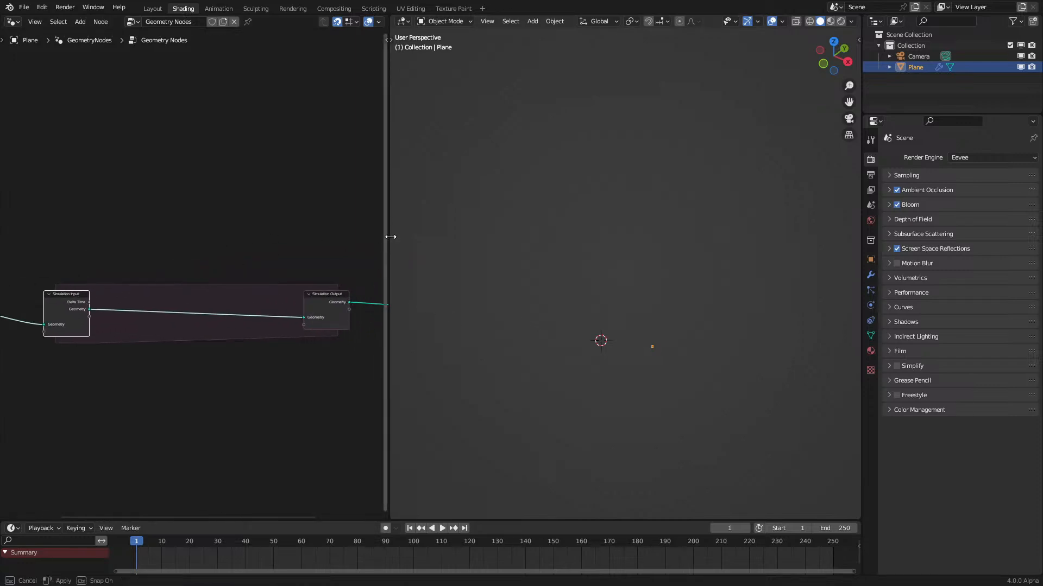
Step: Widen the node editor, and show the X and Y axes and the floor grid in the 3D viewport
left_click_drag(388, 233, 513, 218)
scroll(804, 22, "down", 5)
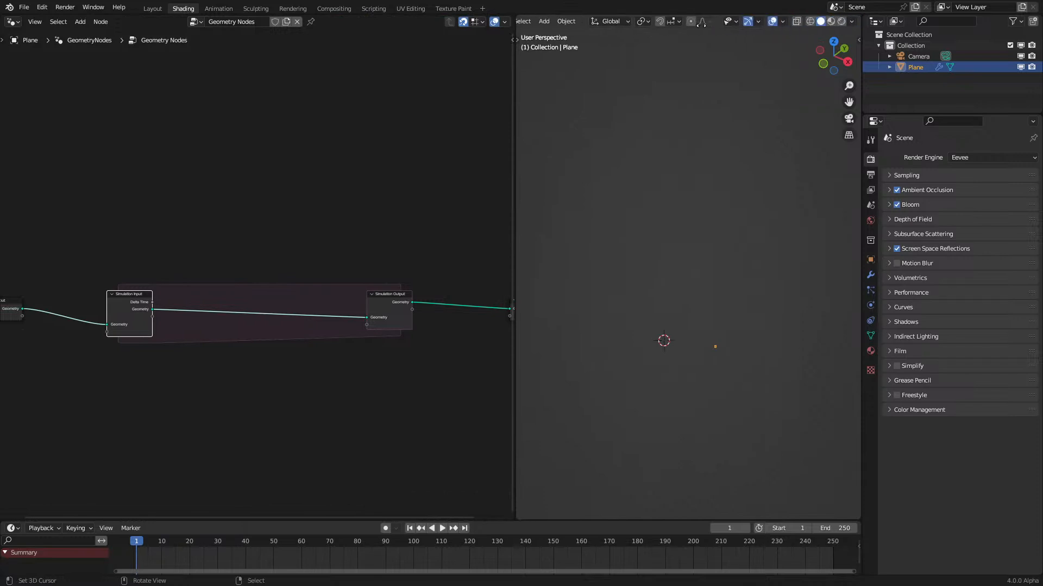
left_click(785, 21)
left_click_drag(817, 74, 834, 70)
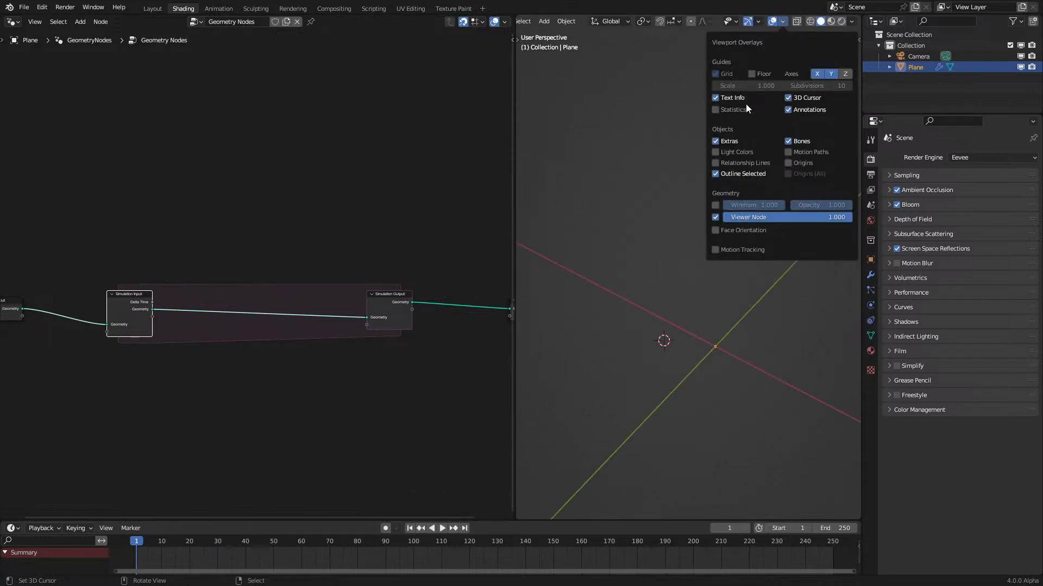
left_click(752, 74)
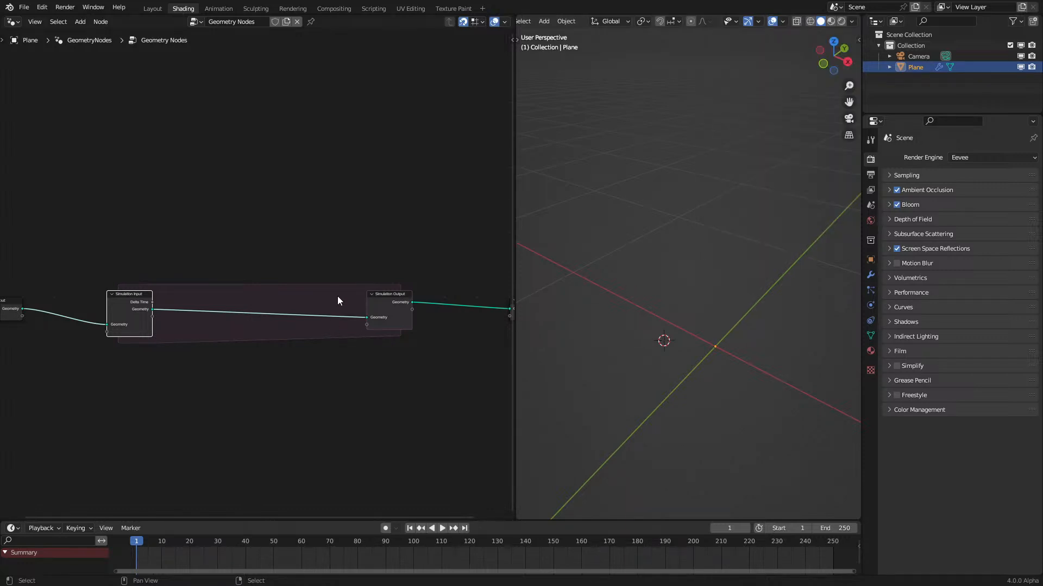
Step: Insert a Store Named Attribute node on the geometry link inside the simulation zone
scroll(337, 304, "up", 3)
key("q")
left_click(326, 325)
left_click(197, 253)
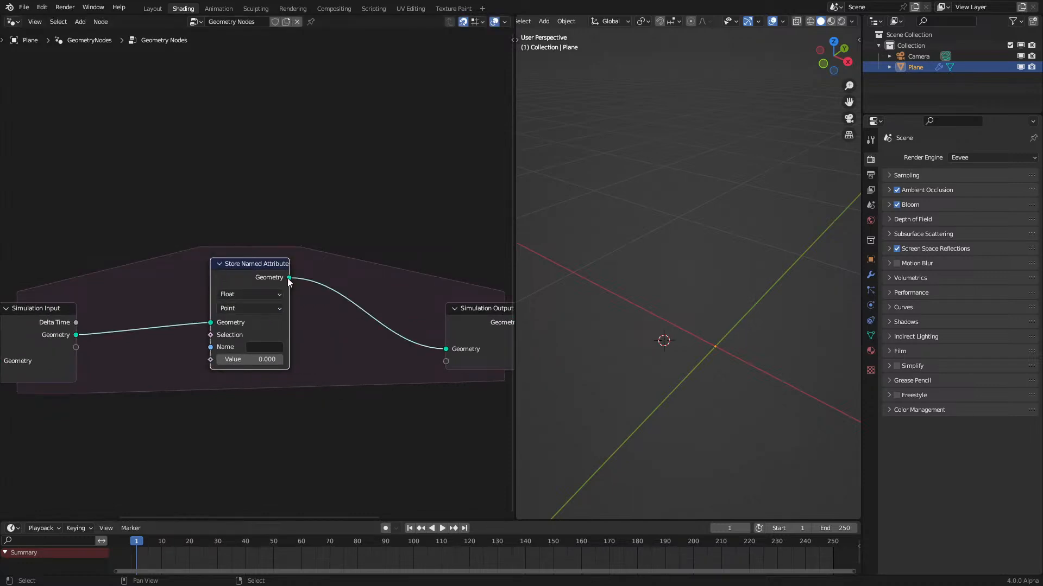
key("g")
left_click(281, 311)
Step: Insert a Set Position node between Store Named Attribute and Simulation Output
key("shift+a")
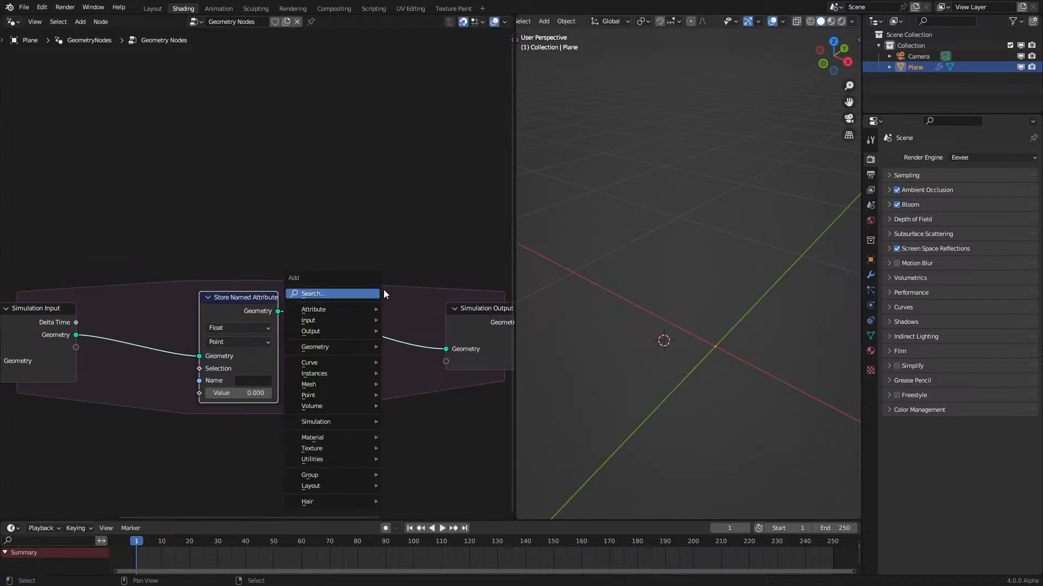
left_click(343, 295)
type("set")
left_click(367, 336)
left_click(343, 345)
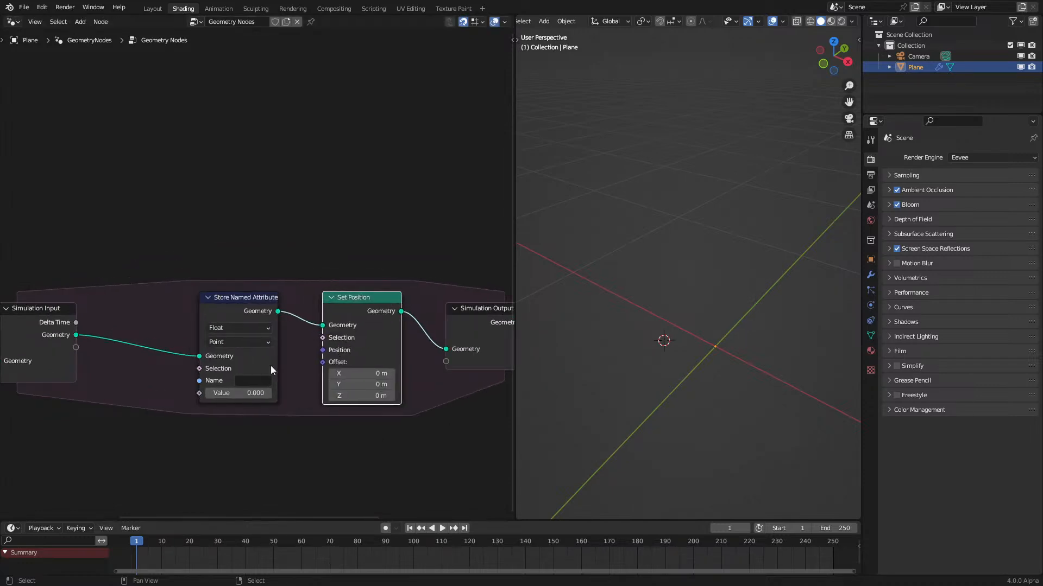
Step: Set the Store Named Attribute node's data type to Vector
left_click(246, 341)
left_click(260, 326)
left_click(228, 366)
Step: Add a Named Attribute node below the Simulation Input node
key("q")
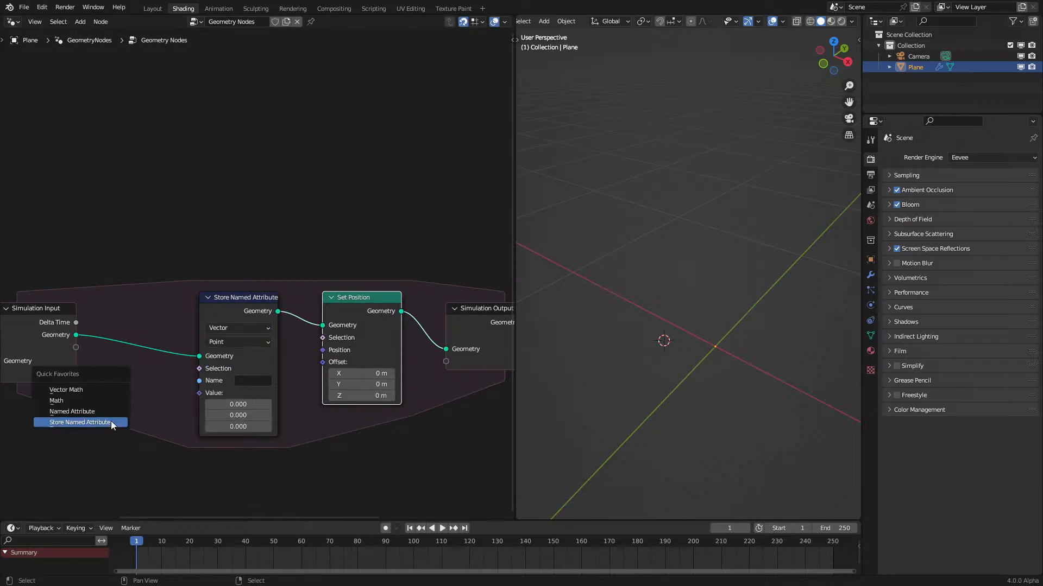
left_click(96, 386)
right_click(96, 389)
key("q")
left_click(57, 410)
left_click(57, 429)
Step: Enter "Vel" as the attribute name in both the Store Named Attribute and Named Attribute nodes
left_click(261, 381)
type("Ve")
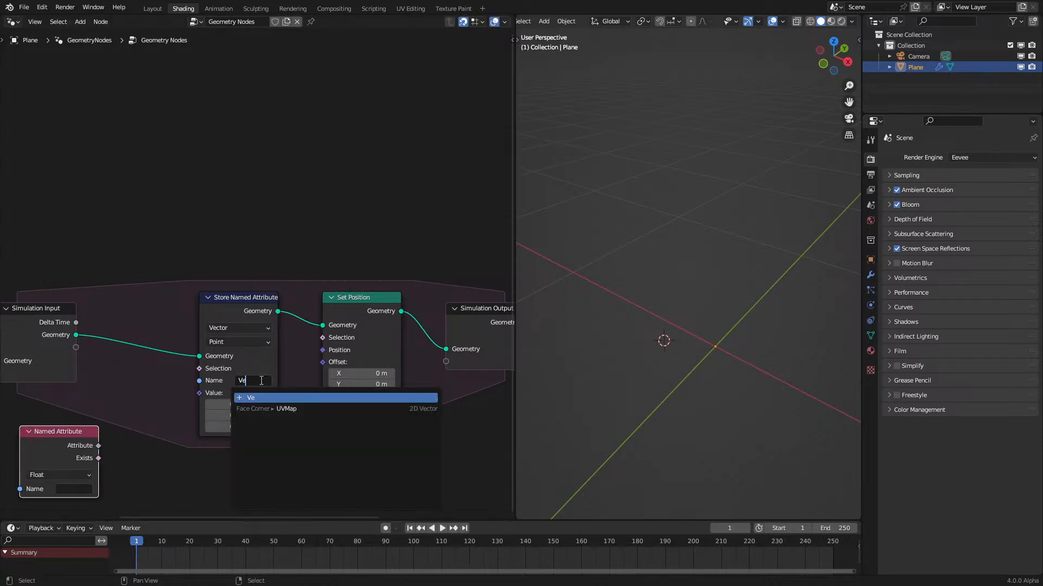
type("l")
key("Return")
type("Vel")
Step: Set the Named Attribute node to Vector and connect its Attribute output to Store Named Attribute's Value
left_click(67, 474)
left_click(66, 512)
left_click_drag(98, 446, 200, 394)
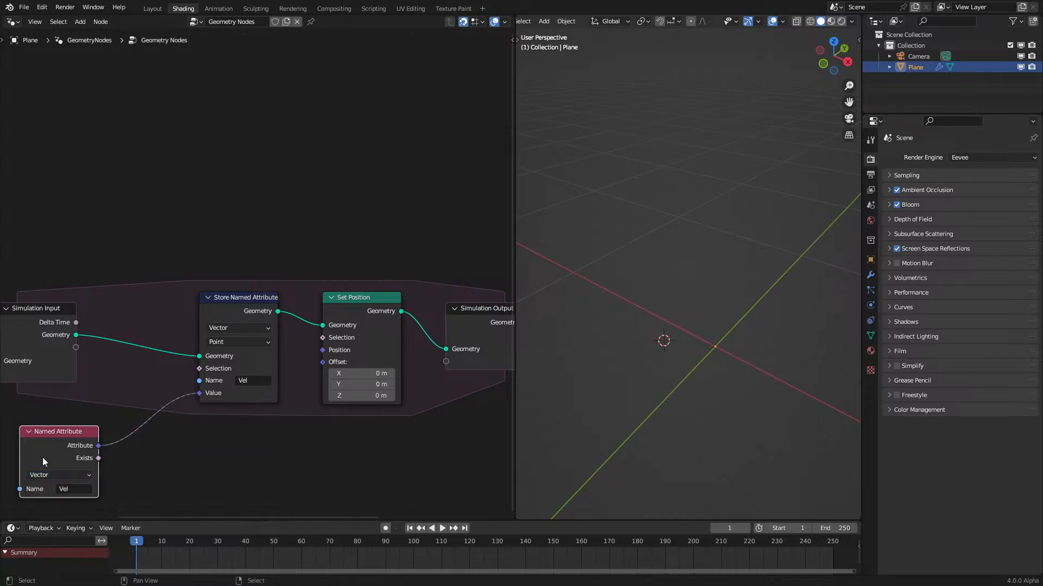
Step: Duplicate the Vel Named Attribute node, connect it to Set Position's Offset, and place it beneath Set Position
key("shift+d")
left_click(430, 418)
left_click_drag(402, 423, 324, 363)
left_click_drag(374, 438, 349, 386)
left_click(371, 408)
Step: Group the Store Named Attribute, Set Position and duplicated Named Attribute nodes in a frame
scroll(325, 380, "down", 2)
scroll(350, 374, "up", 1)
left_click_drag(214, 275, 401, 468)
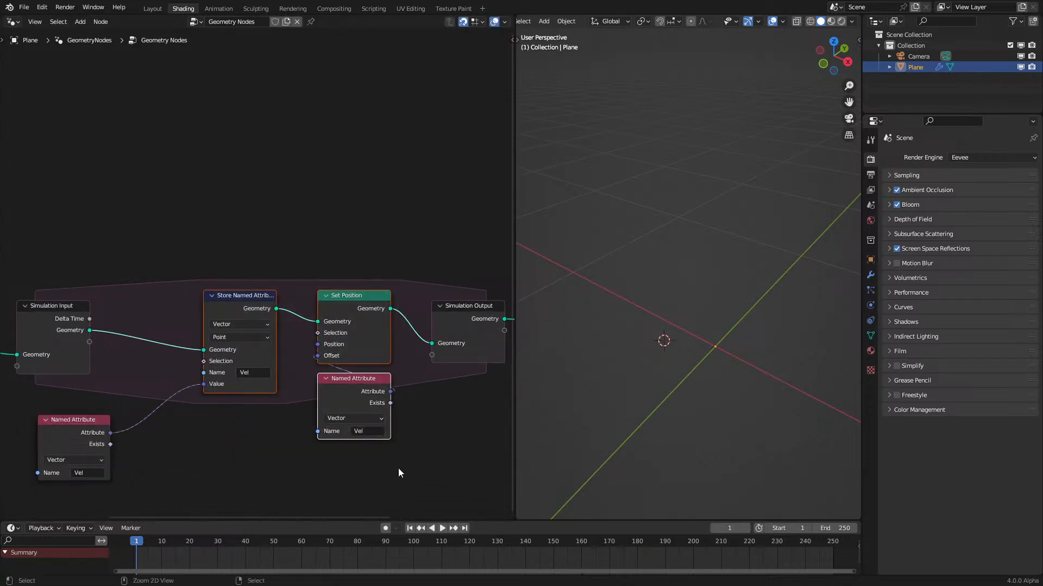
key("ctrl+j")
scroll(255, 274, "up", 2)
left_click_drag(244, 328, 274, 323)
Step: Move the Group Input node along X, farther away from Simulation Input
scroll(271, 326, "down", 5)
middle_click_drag(182, 367, 216, 288)
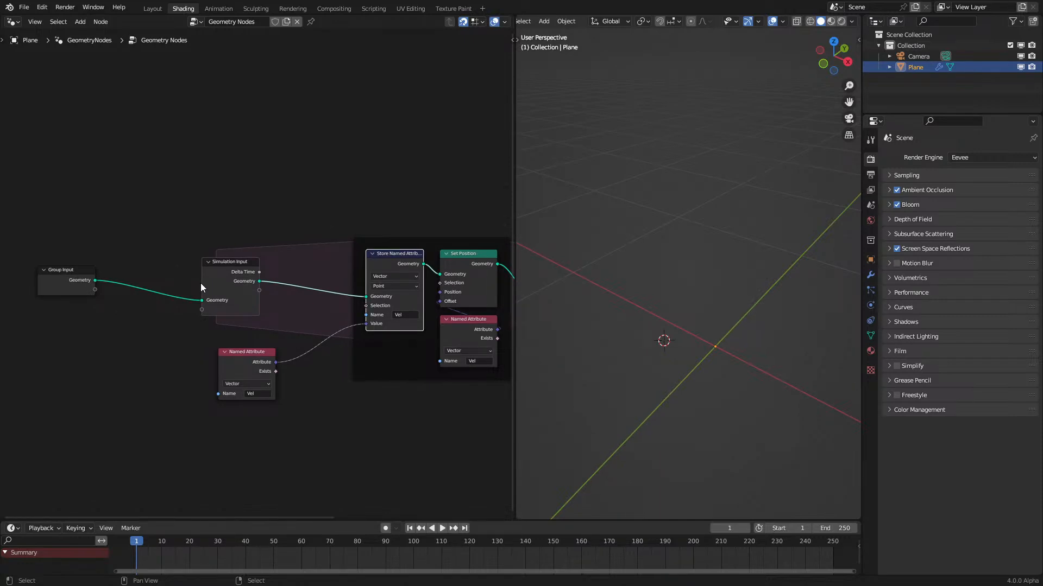
left_click_drag(46, 235, 126, 306)
scroll(126, 305, "down", 2)
key("g")
key("x")
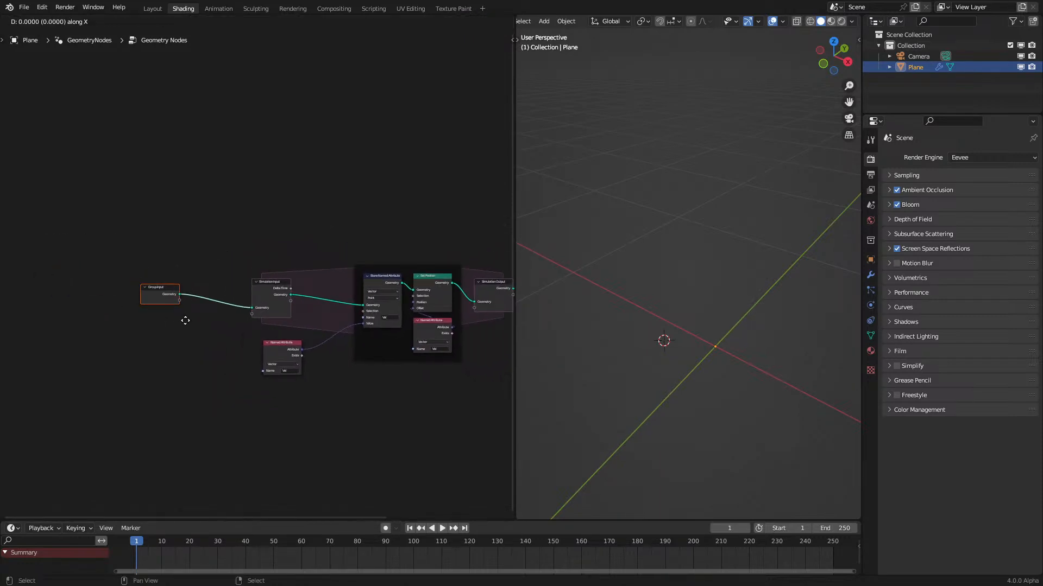
left_click(93, 343)
scroll(247, 314, "up", 2)
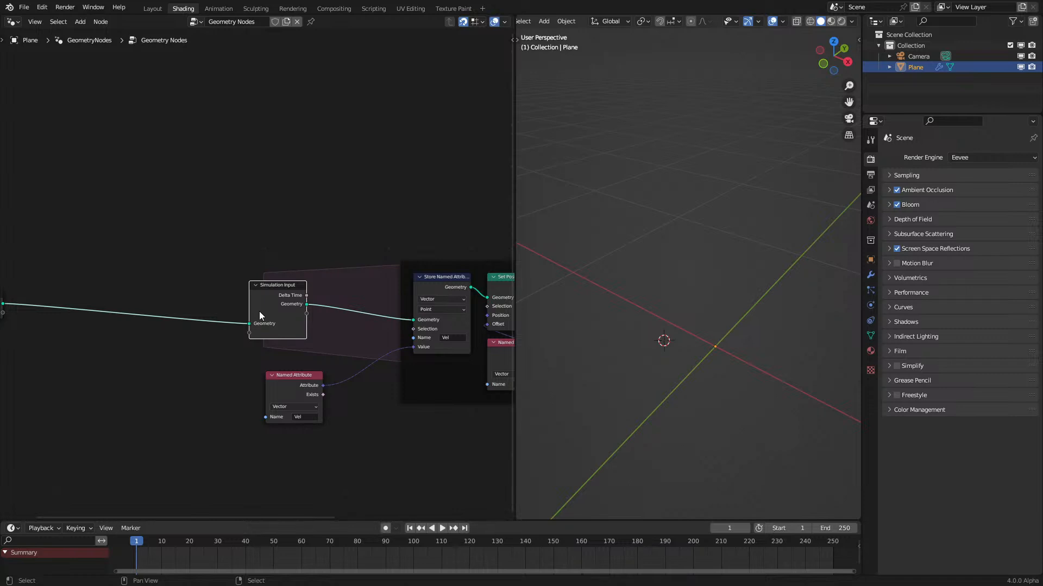
Step: Move the Named Attribute node that feeds the stored Vel value farther away from the frame
middle_click_drag(259, 311, 171, 292)
middle_click_drag(236, 314, 328, 256)
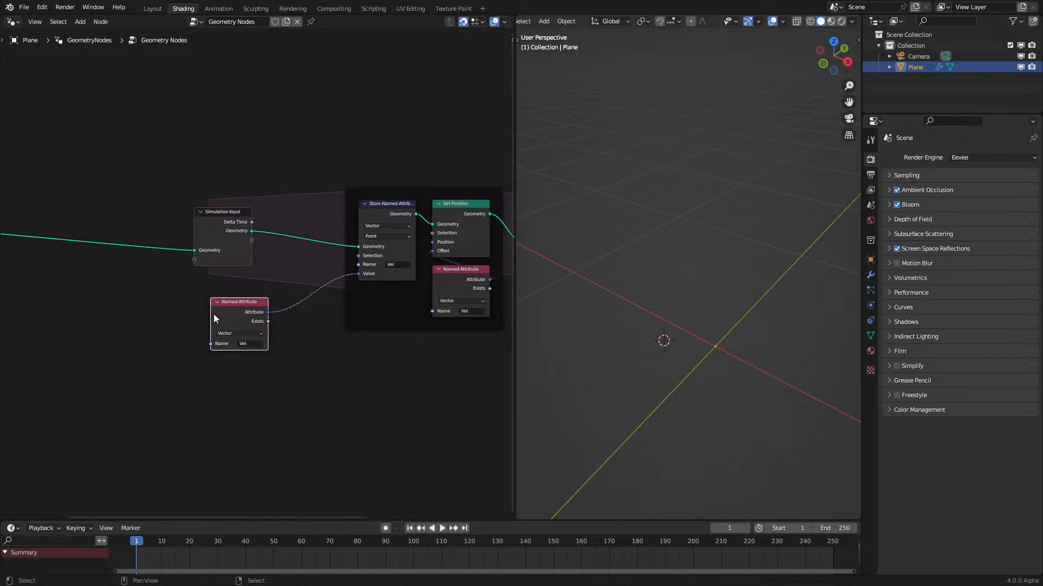
left_click_drag(248, 315, 176, 313)
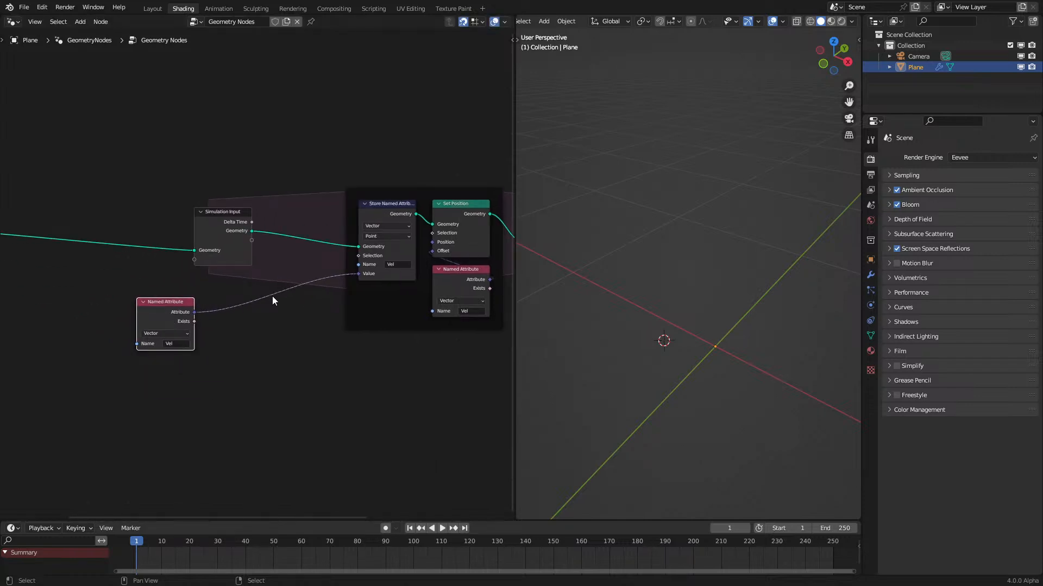
scroll(272, 295, "up", 3)
key("g")
left_click(245, 326)
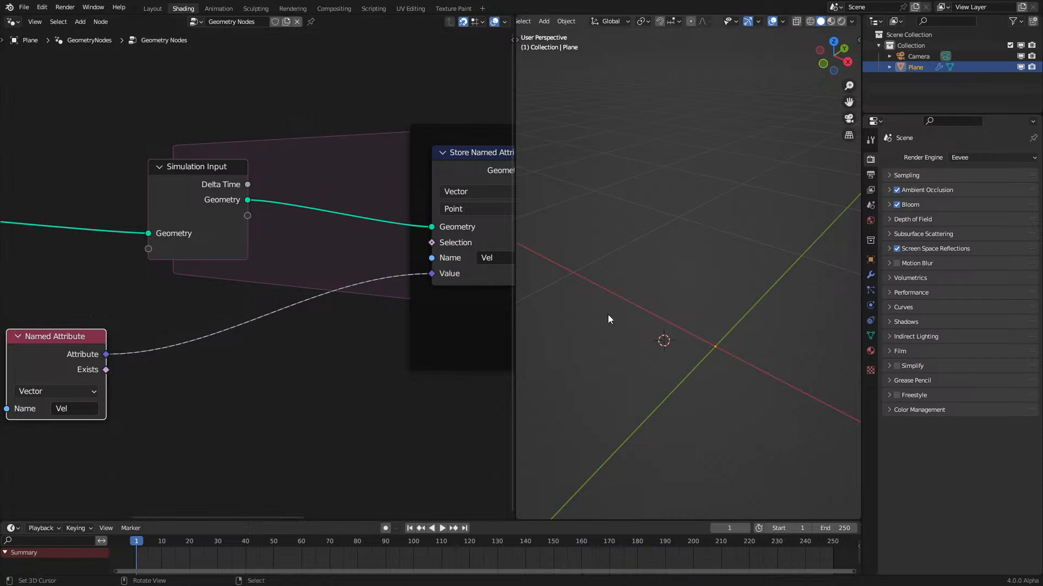
Step: Insert a vector Add node between Named Attribute and Store Named Attribute's Value, with its second vector's Z set to 0.01
key("shift+a")
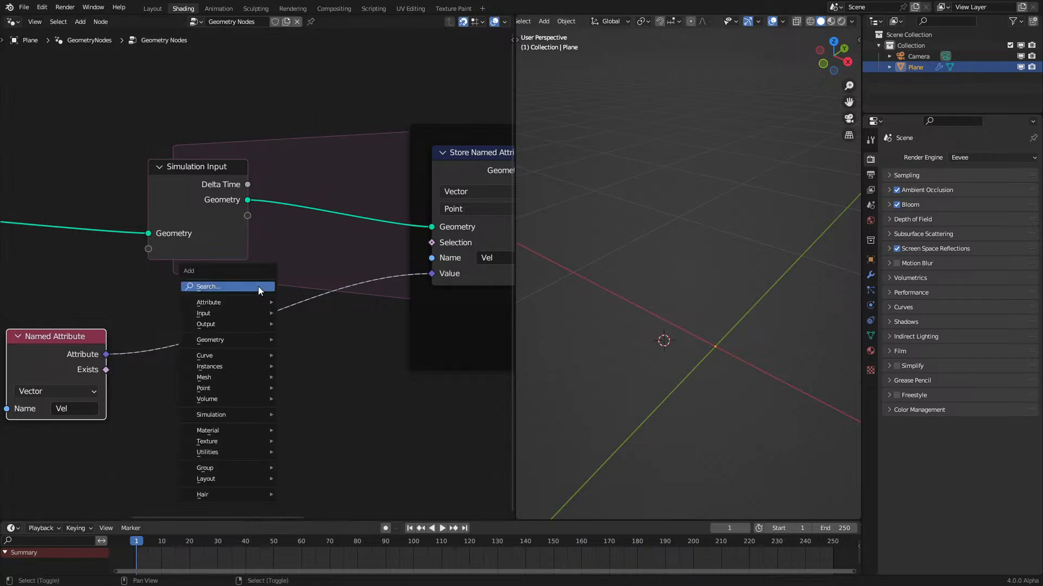
left_click(259, 286)
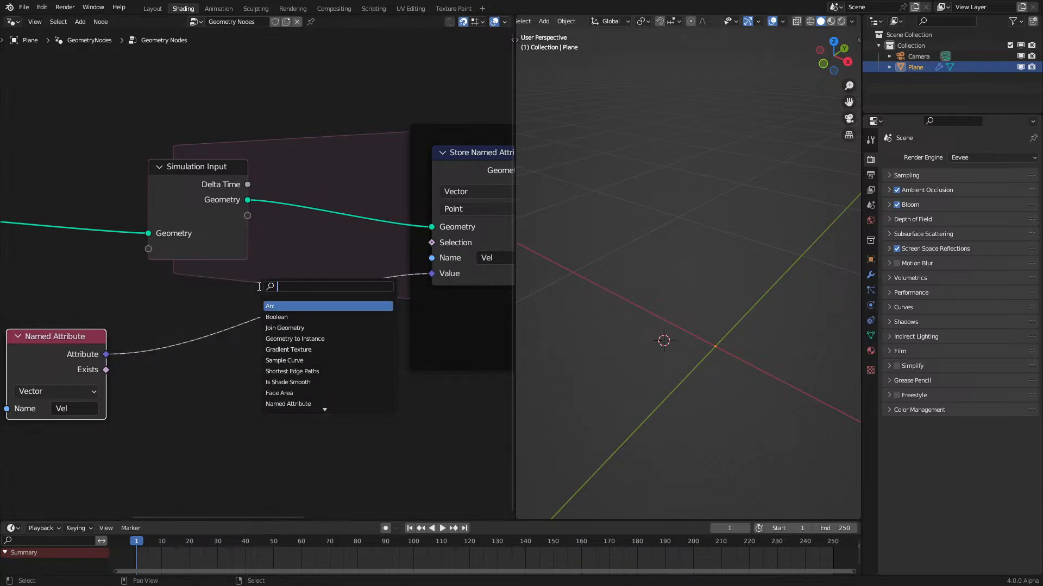
type("ad")
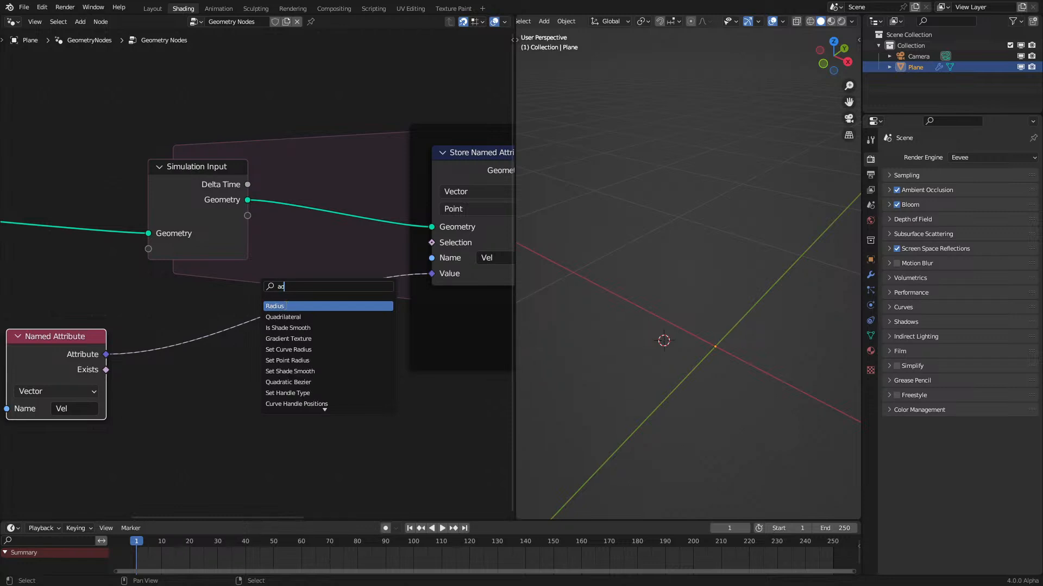
type("d")
left_click(266, 294)
left_click(180, 321)
left_click(218, 438)
type("0.01")
key("Return")
Step: Play the simulation to check how the vertex moves with the added Z velocity
key("space")
scroll(765, 293, "down", 7)
mouse_move(765, 292)
middle_mouse_down()
mouse_move(764, 245)
mouse_move(753, 278)
middle_mouse_up()
key("space")
Step: Add a Normalize vector node fed by the Add node's output, collapse it and place it beside Add
middle_click_drag(267, 324, 204, 280)
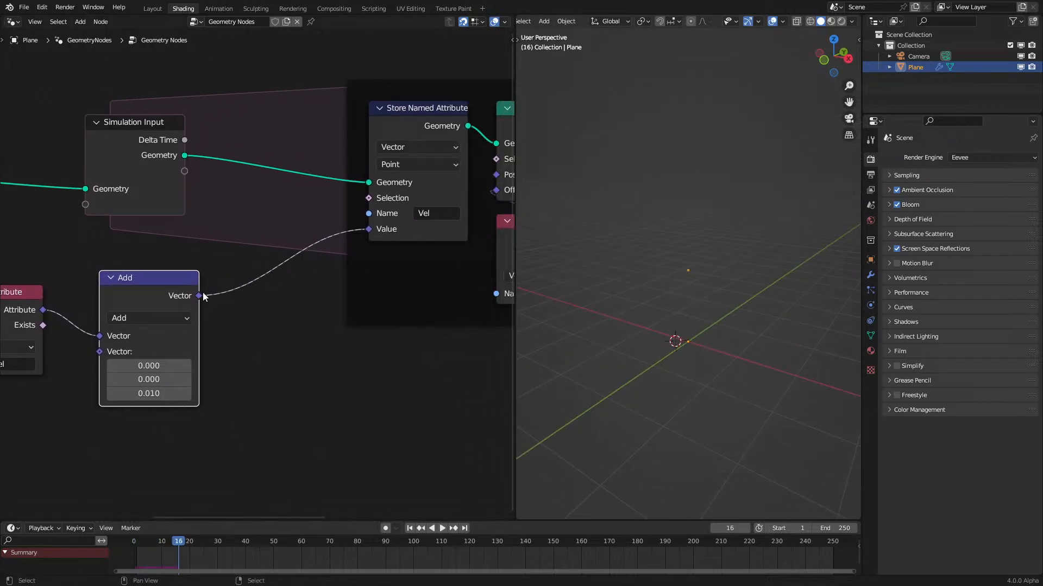
scroll(171, 316, "down", 2)
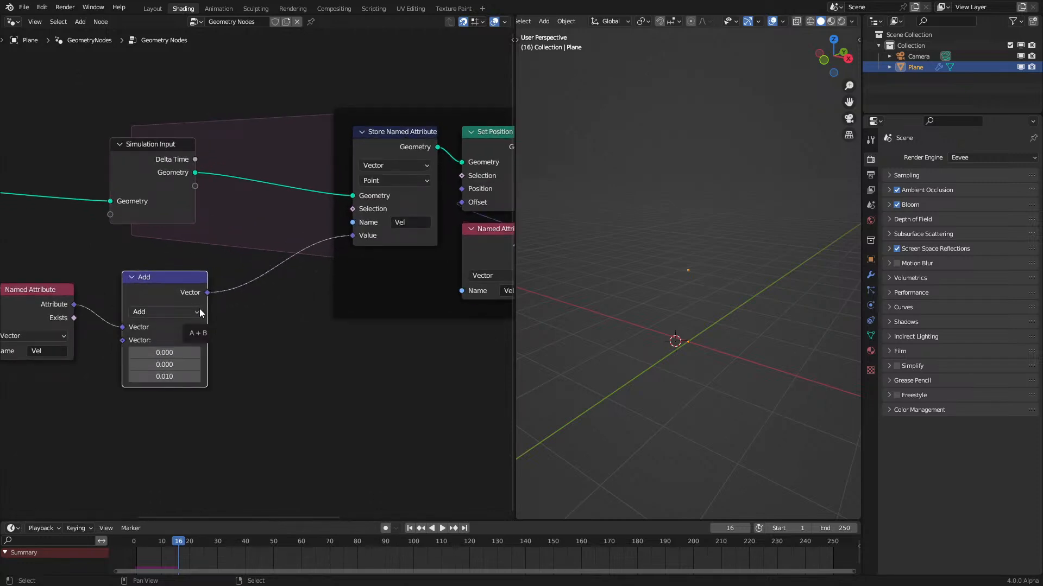
left_click_drag(207, 292, 250, 335)
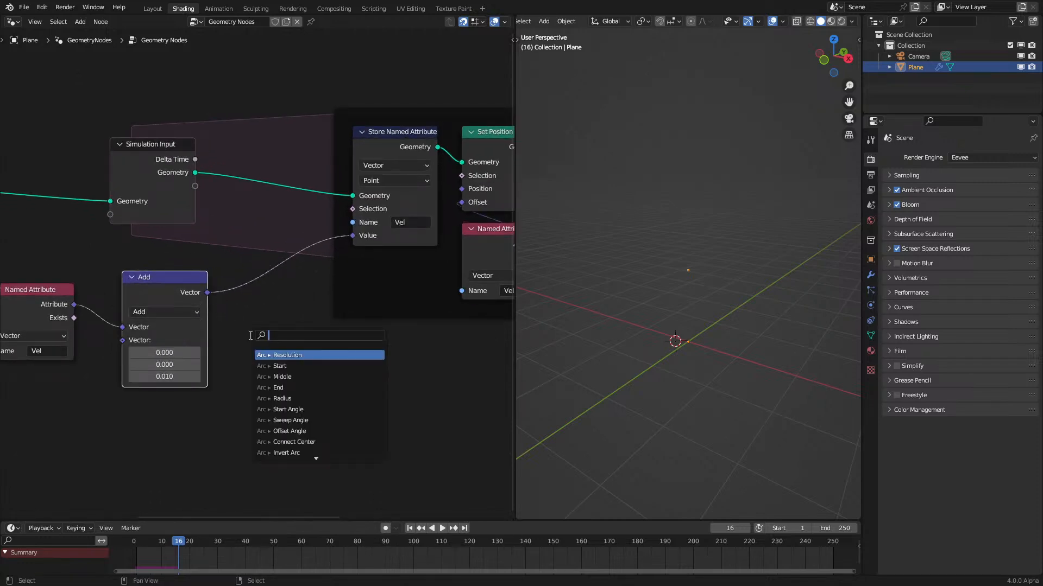
type("norm")
key("Return")
left_click(252, 340)
left_click(253, 326)
left_click_drag(253, 326, 229, 313)
left_click(230, 314)
left_click(229, 314)
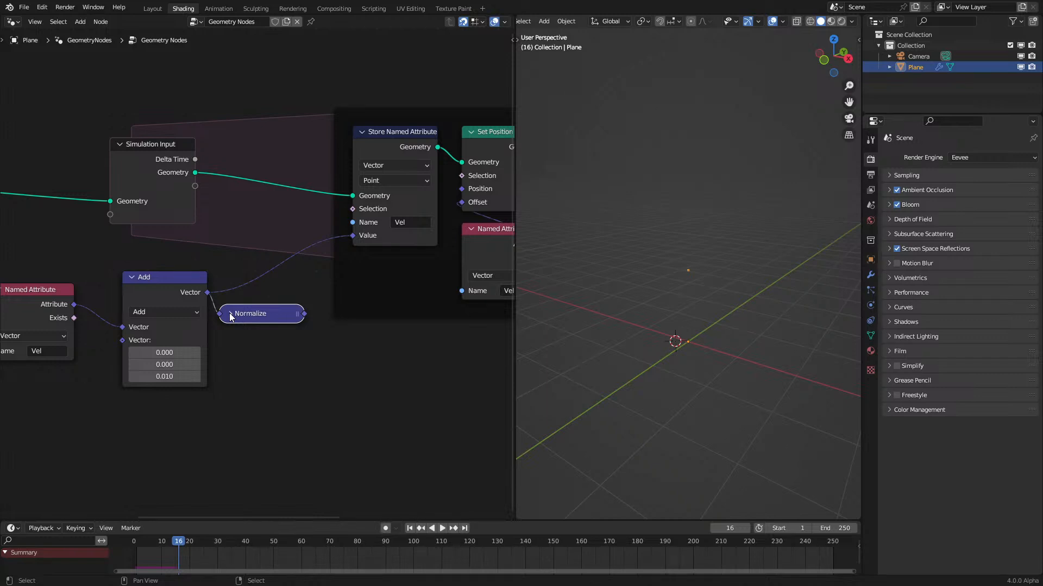
Step: Add a Scale vector node fed by the Normalize node's output
scroll(257, 278, "up", 1)
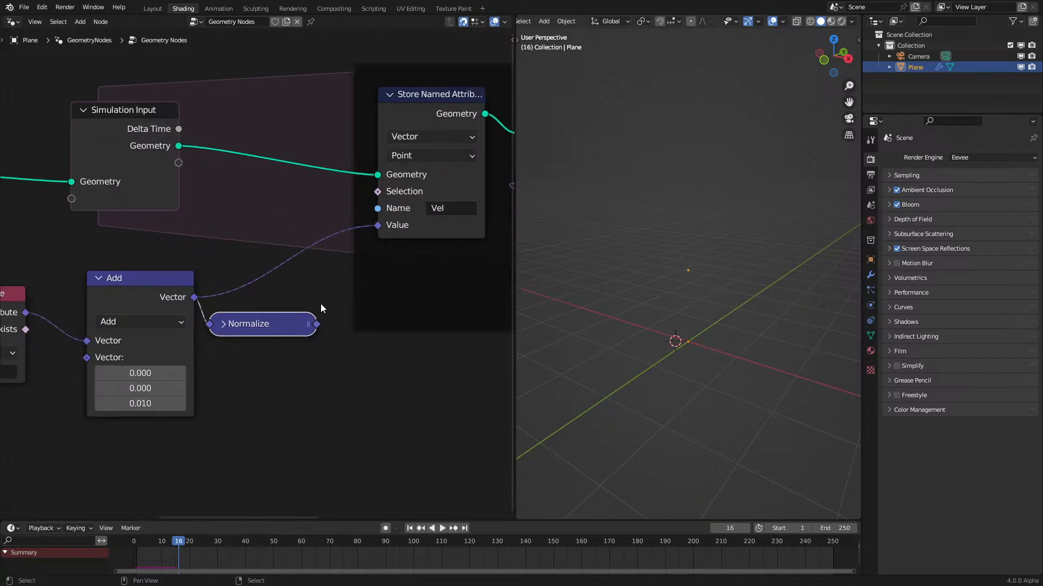
left_click_drag(316, 324, 344, 342)
type("scale")
key("Return")
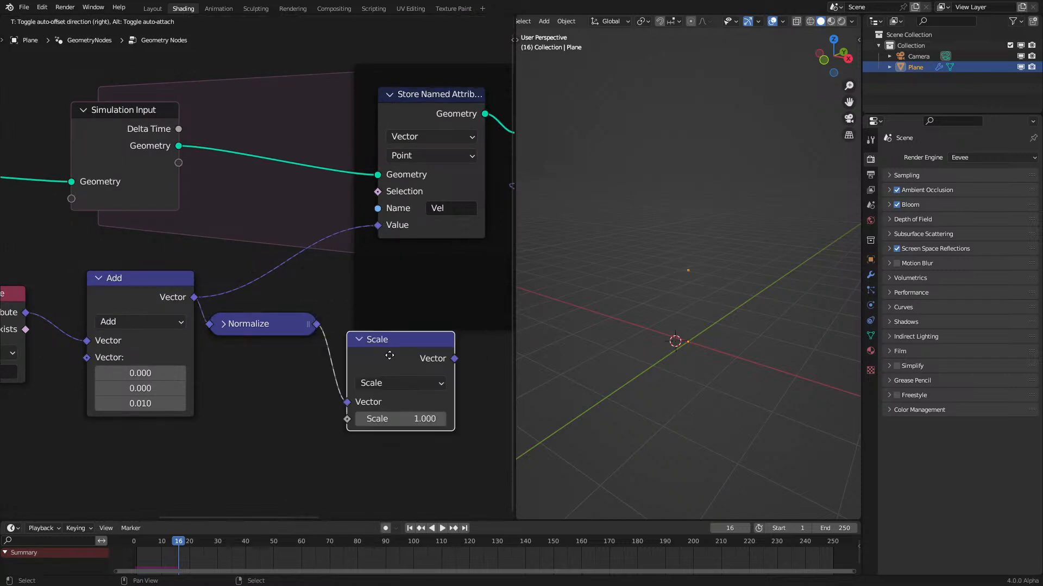
Step: Resume the simulation playback and watch the vertex from another viewing angle before stopping
key("space")
middle_click_drag(661, 400, 683, 166)
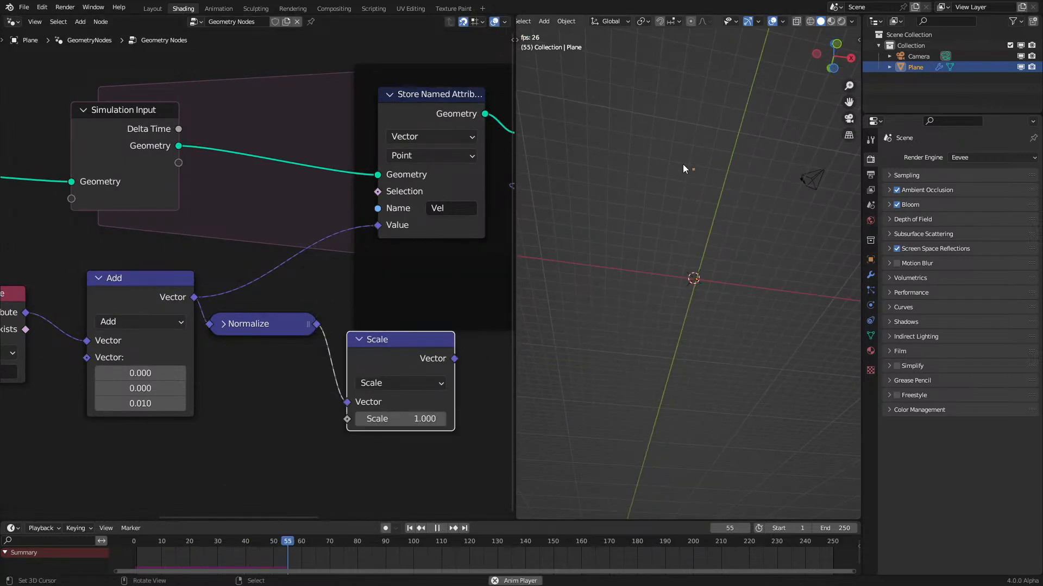
key("space")
Step: Connect the Scale node's output to Store Named Attribute's Value and set its scale to 0.01
left_click_drag(455, 358, 378, 224)
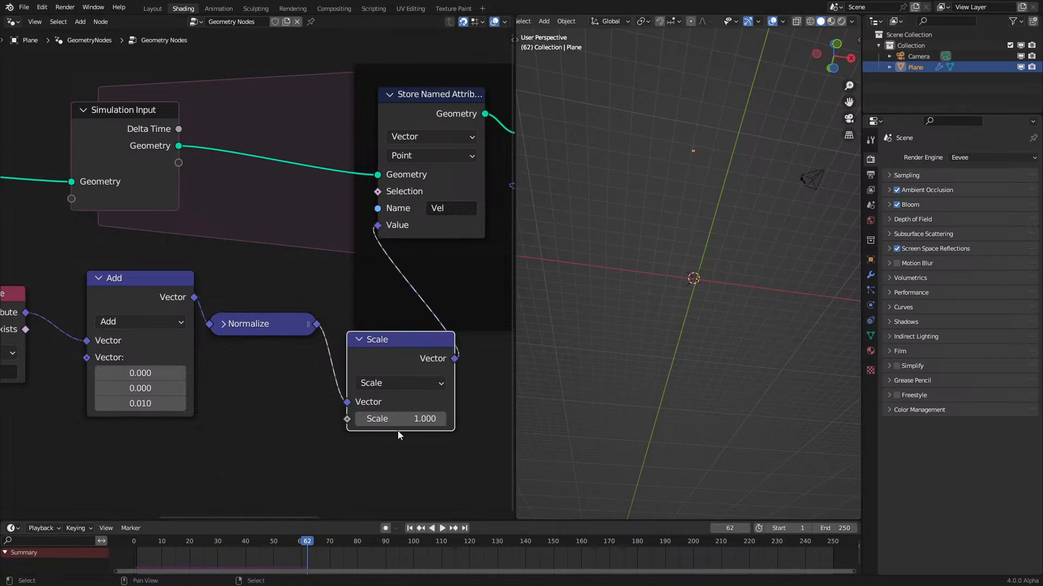
left_click(400, 420)
type("0.01")
key("Return")
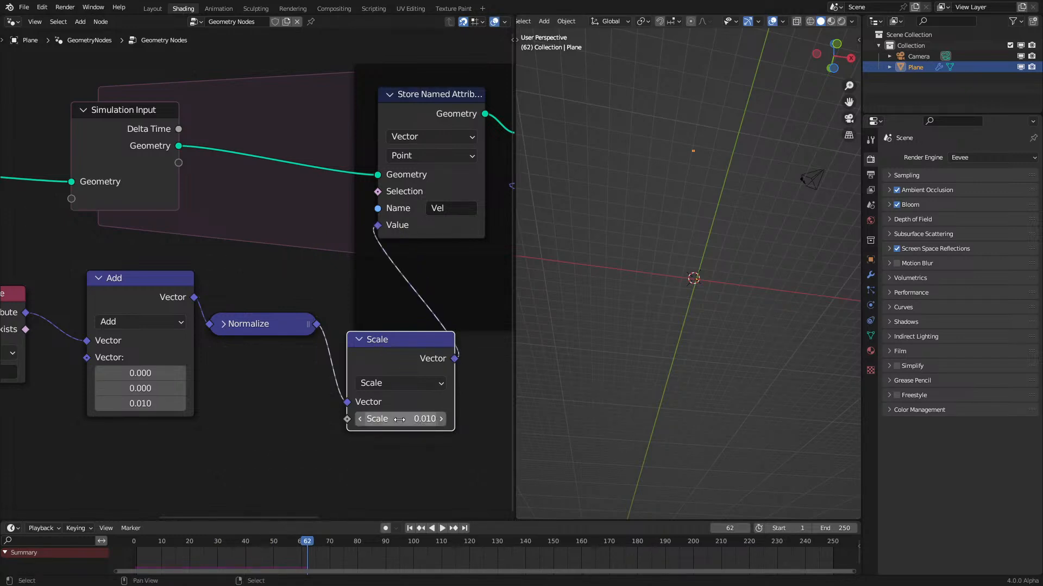
Step: Play the simulation from the start to check the vertex's speed with the normalized and scaled velocity
left_click(124, 555)
key("space")
middle_click_drag(621, 458, 705, 345)
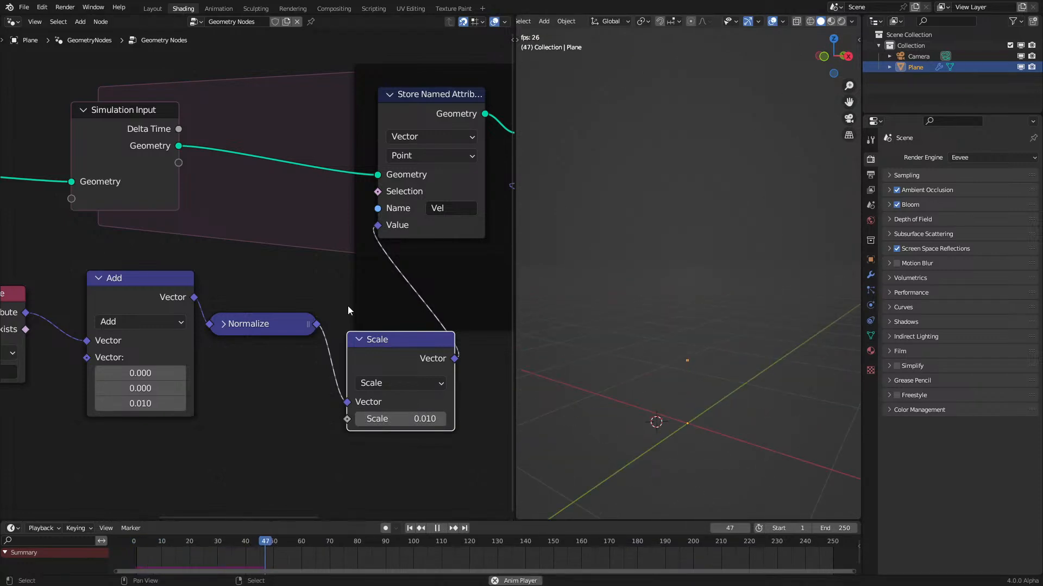
Step: Place the Scale node beneath Normalize and set its scale to 0.05
left_click_drag(415, 356, 276, 374)
left_click_drag(143, 388, 179, 388, "shift")
right_click(180, 388)
double_click(278, 434)
key("BackSpace")
type("5")
key("Return")
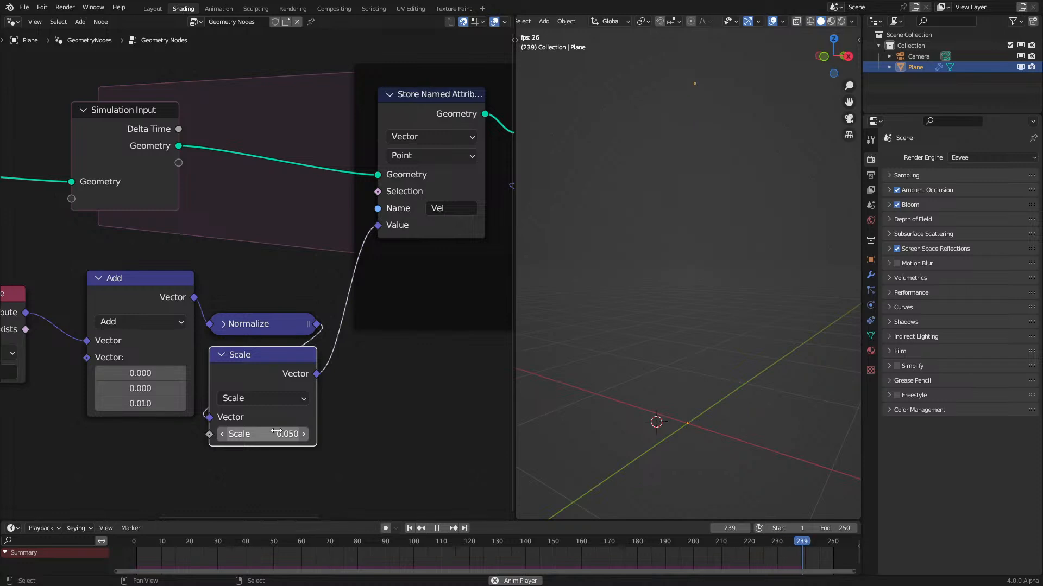
Step: Try a Y value of 0.240 in the Add node's second vector during playback
mouse_move(144, 389)
left_mouse_down()
mouse_move(162, 389)
mouse_move(124, 389)
mouse_move(155, 388)
left_mouse_up()
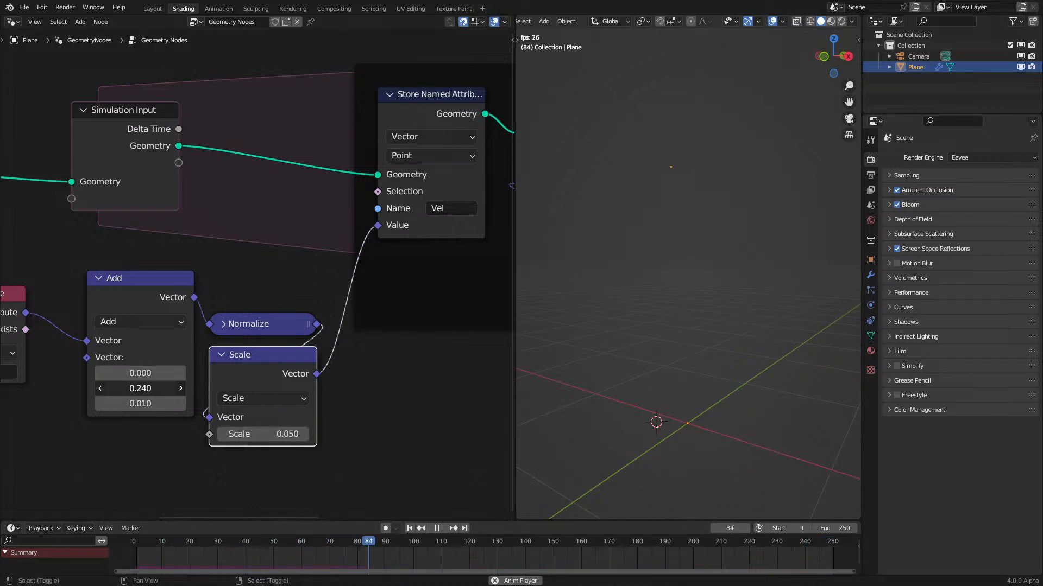
right_click(154, 389)
scroll(490, 343, "down", 1)
Step: Stop the playback and return the timeline to frame 0
middle_click_drag(642, 338, 532, 396)
key("space")
left_click(130, 543)
Step: Arrange the Vel Named Attribute and Add nodes side by side and group them in a frame
scroll(181, 332, "down", 3)
scroll(181, 331, "up", 3)
left_click(202, 326)
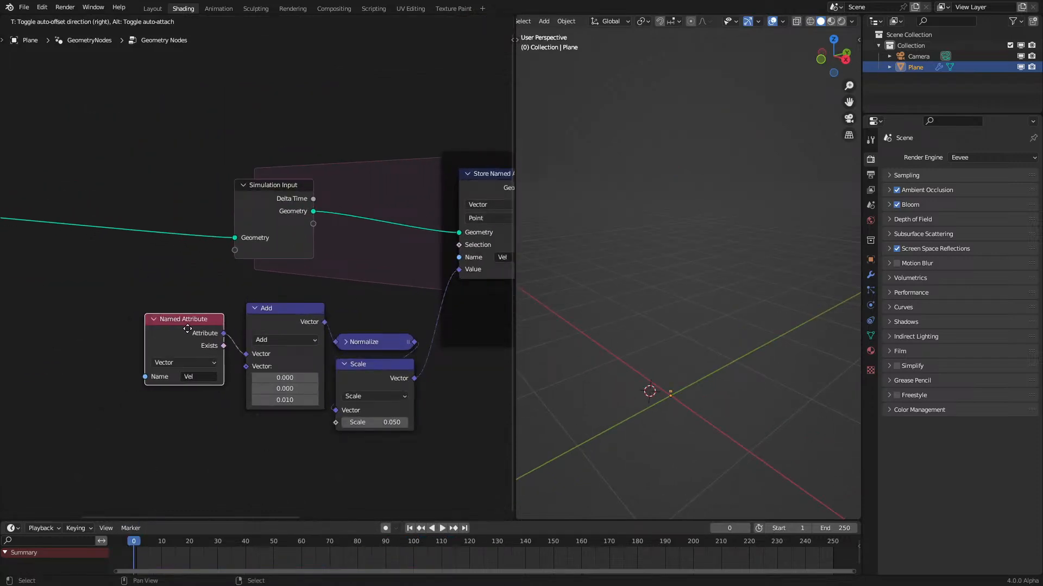
left_click(273, 330)
scroll(249, 320, "down", 1)
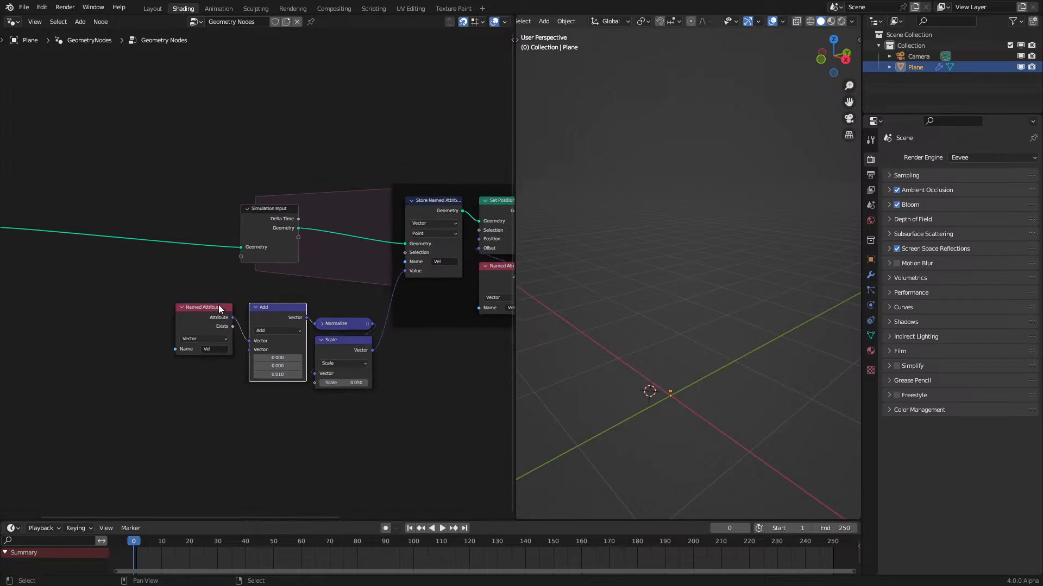
left_click_drag(186, 283, 262, 429)
key("ctrl+j")
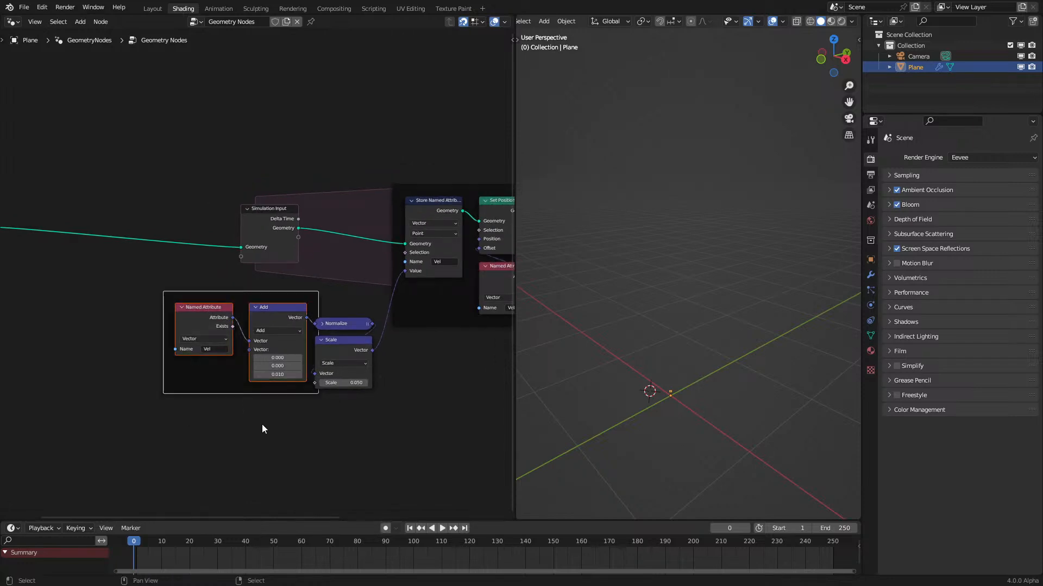
Step: Move the frame holding Named Attribute and Add away from the Normalize and Scale nodes
scroll(262, 425, "up", 1)
key("g")
left_click(171, 423)
Step: Group the Normalize and Scale nodes in a frame labelled "Speed"
left_click_drag(304, 295, 383, 426)
key("ctrl+j")
scroll(384, 426, "up", 1)
left_click(396, 320)
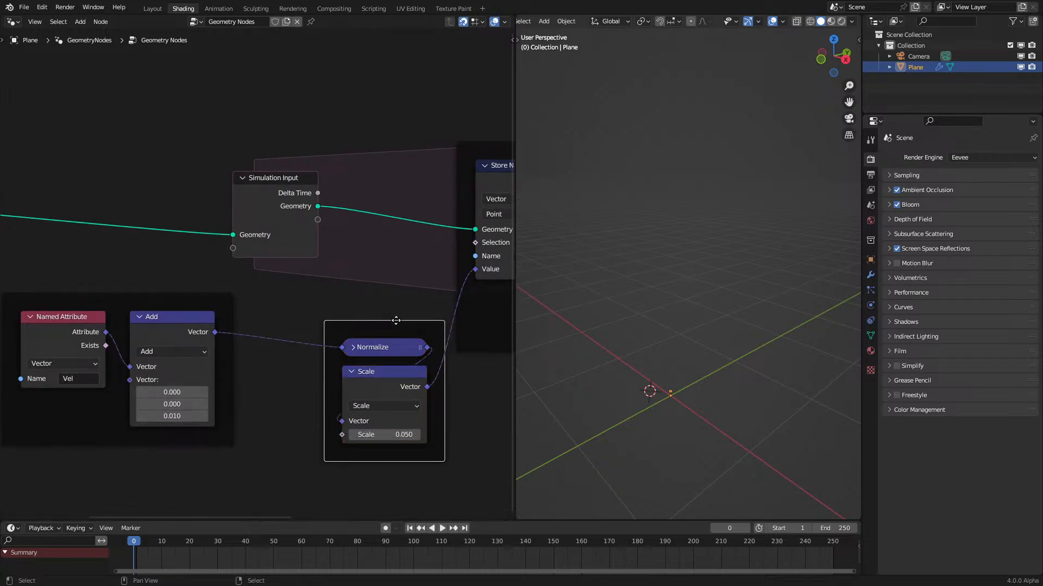
key("F2")
type("Speed")
key("Return")
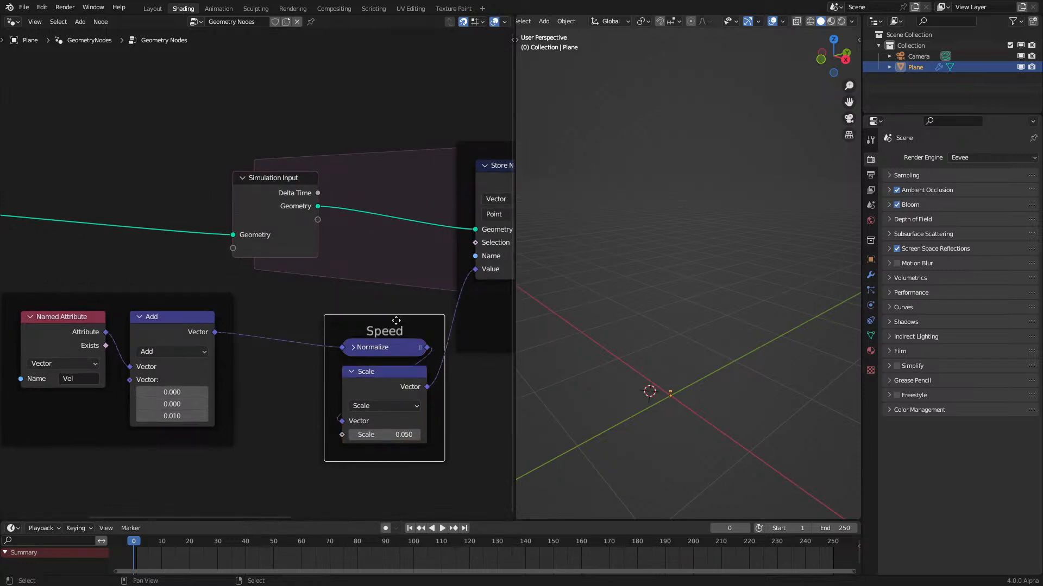
Step: Label the frame around Store Named Attribute and Set Position "Apply Velocity"
middle_click_drag(395, 324, 63, 383)
left_click(242, 220)
key("F2")
type("Apply Velocity")
key("Return")
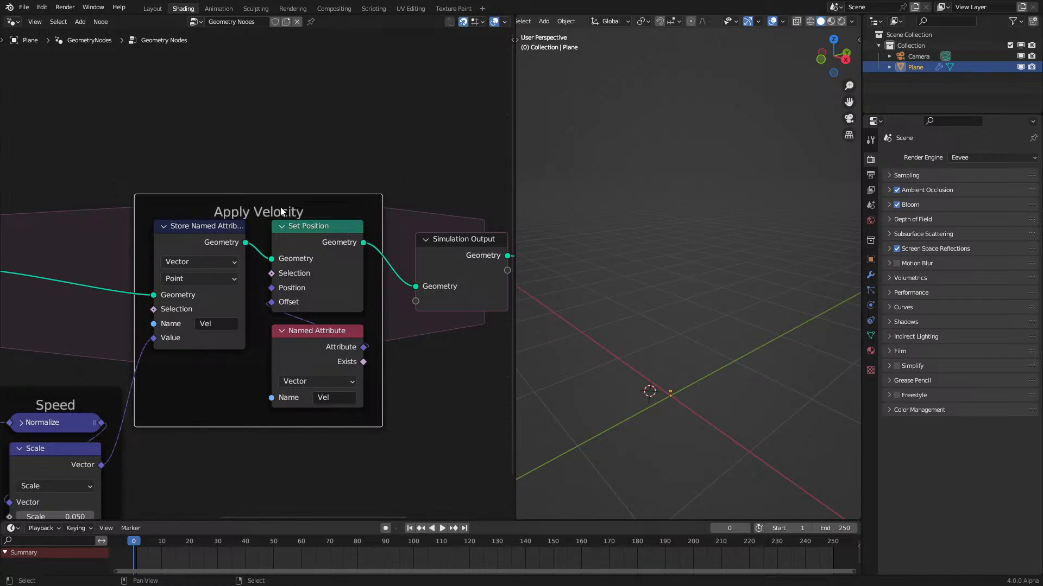
Step: Move the frame holding the Named Attribute and Add nodes close to the Speed frame
scroll(187, 255, "down", 5)
middle_click_drag(174, 272, 286, 256)
scroll(257, 273, "up", 5)
left_click_drag(212, 300, 264, 316)
Step: Move the Group Input and Simulation Input nodes apart and farther away from the Apply Velocity frame
scroll(242, 298, "down", 4)
middle_click_drag(199, 243, 249, 264)
scroll(250, 264, "down", 1)
left_click_drag(25, 202, 329, 297)
key("g")
left_click(239, 289)
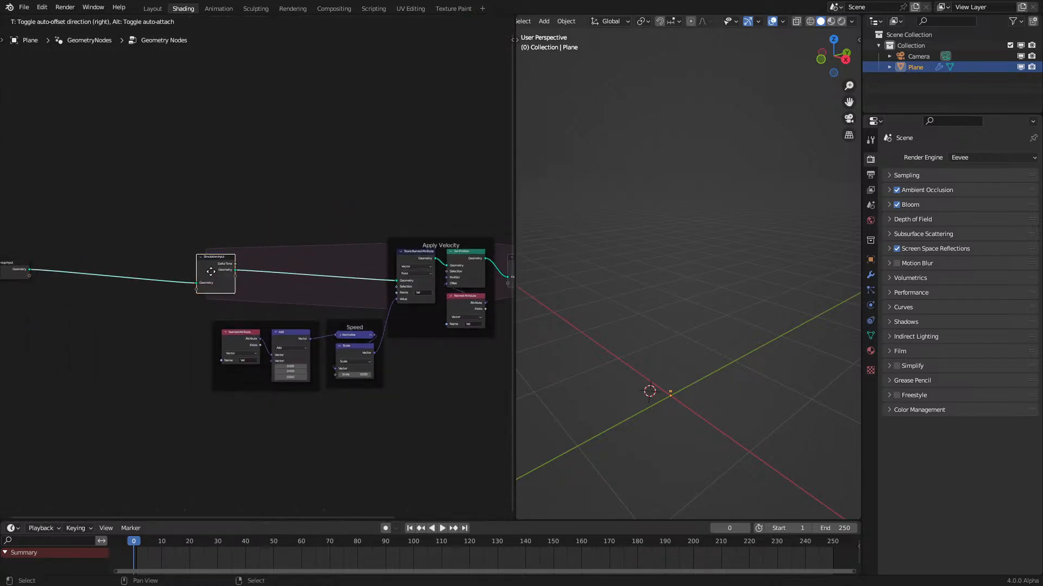
left_click_drag(211, 272, 157, 267)
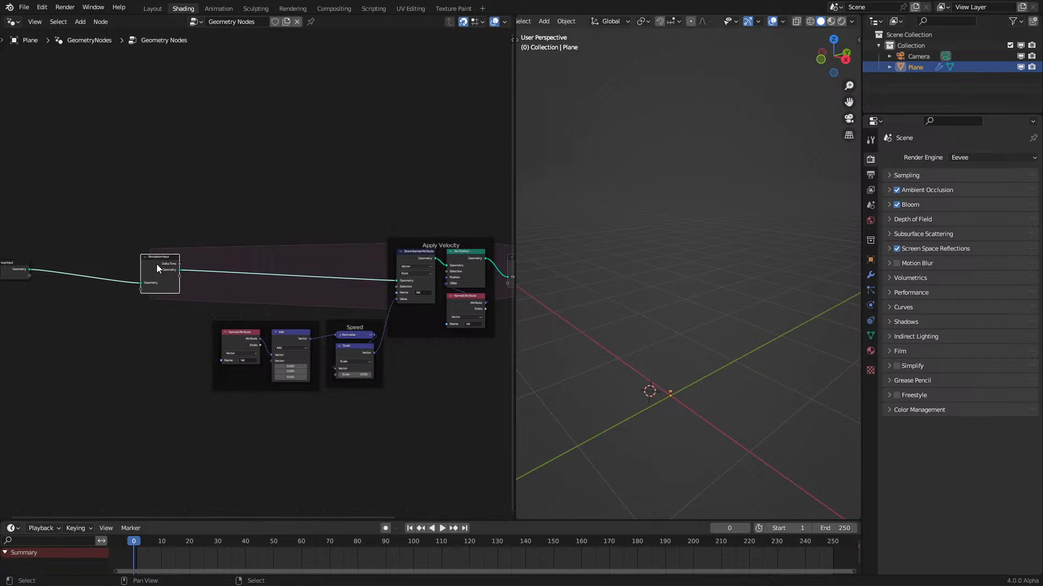
Step: Add a Random Value node below and before the frame containing Named Attribute and Add
scroll(260, 283, "up", 2)
scroll(611, 300, "up", 1)
middle_click_drag(282, 360, 266, 337)
scroll(260, 309, "up", 2)
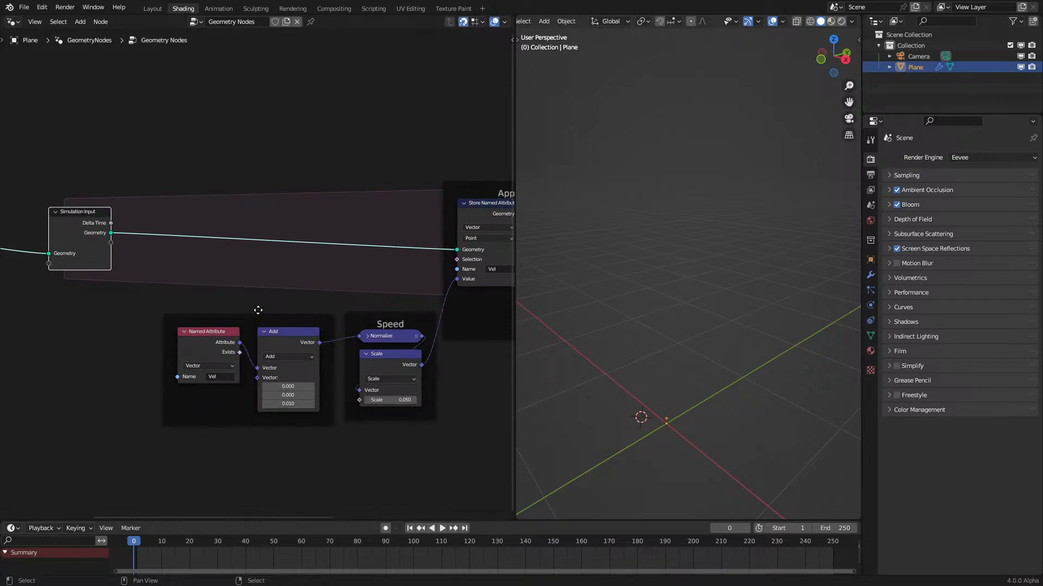
middle_click_drag(258, 310, 333, 239)
key("shift+a")
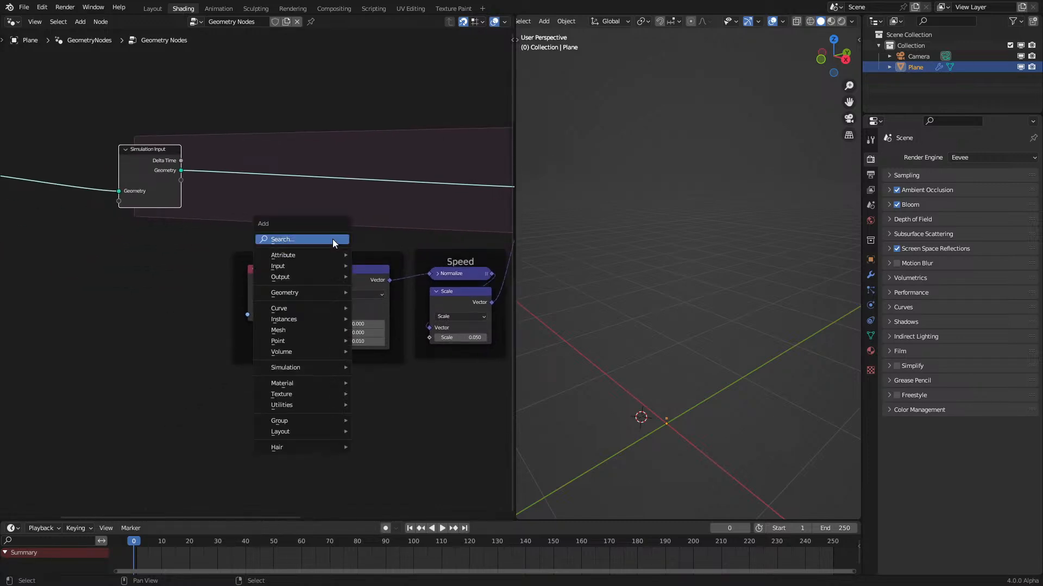
type("rand")
key("Down")
key("Up")
key("Return")
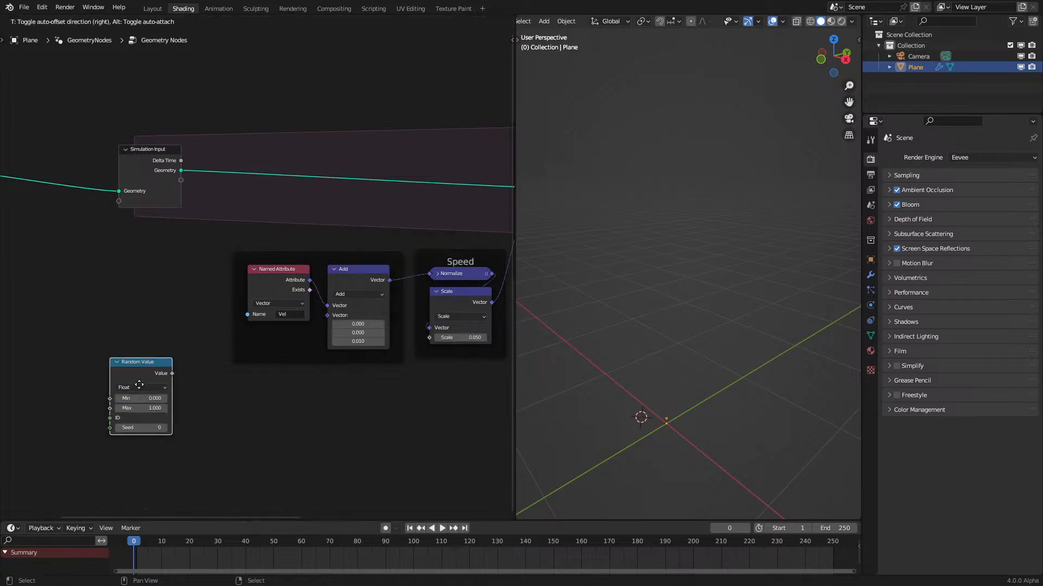
left_click(204, 367)
Step: Set the Random Value node's data type to Vector and connect its Value to the Add node's second vector input
left_click(195, 372)
left_click(189, 400)
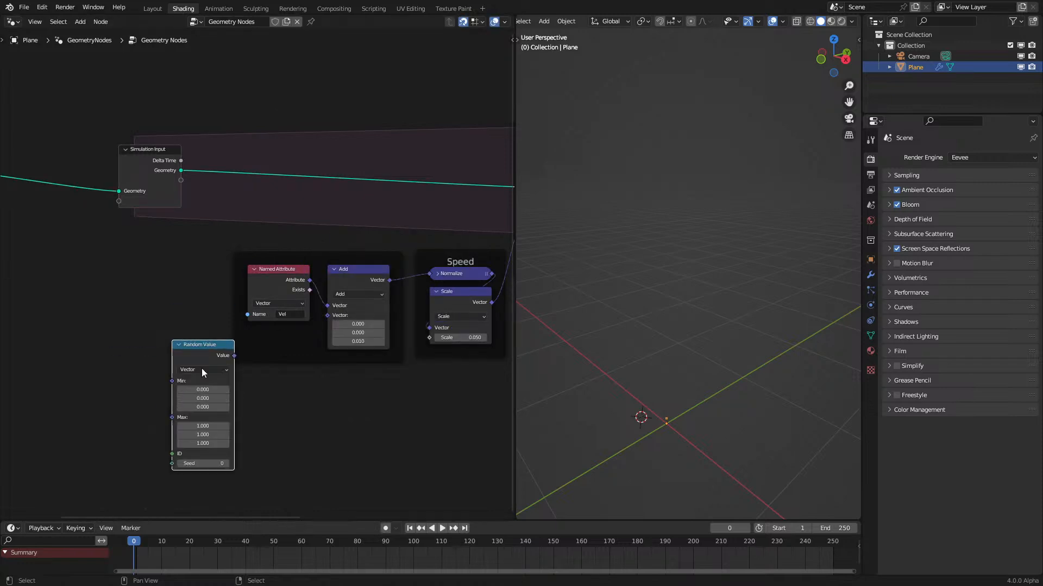
scroll(221, 387, "up", 2)
left_click_drag(184, 383, 361, 335)
middle_click_drag(155, 480, 236, 359)
left_click_drag(230, 365, 230, 391)
key("Escape")
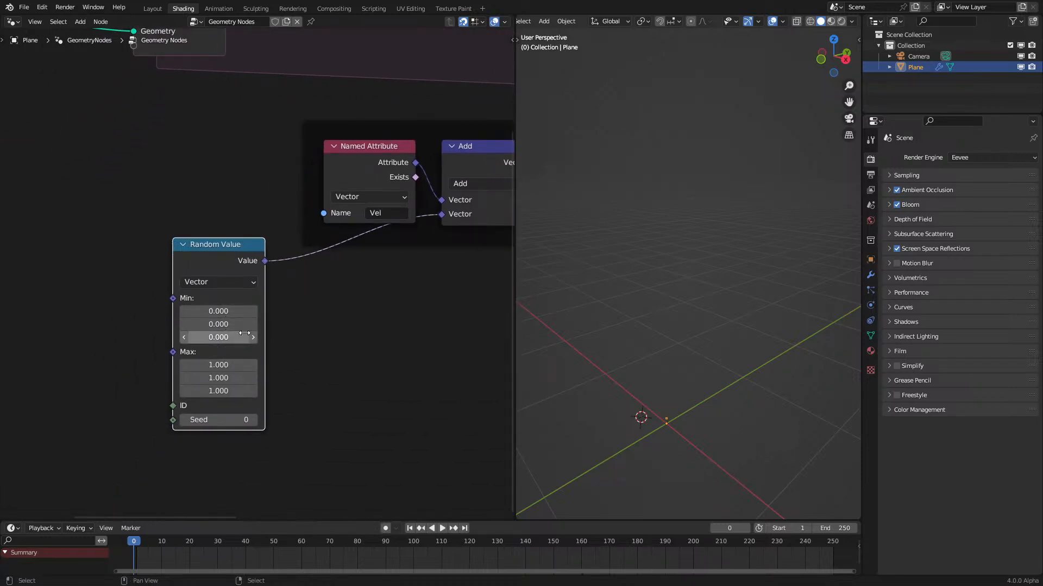
left_click_drag(228, 312, 228, 337)
key("Escape")
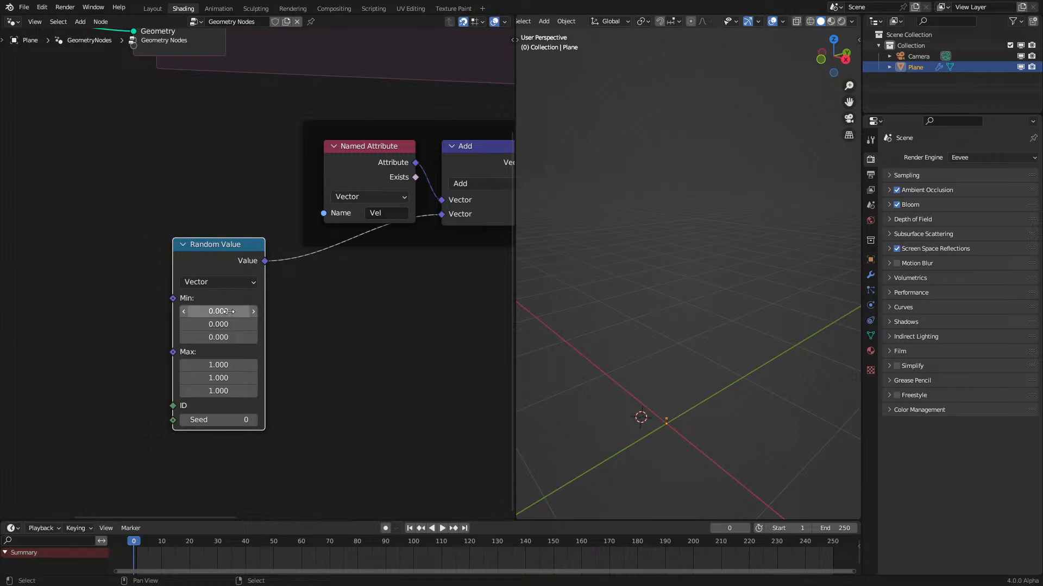
left_click_drag(221, 364, 221, 391)
key("Escape")
Step: Set all three Max components of the Random Value node to 0.1 and all three Min components to -0.1
middle_click_drag(293, 258, 165, 291)
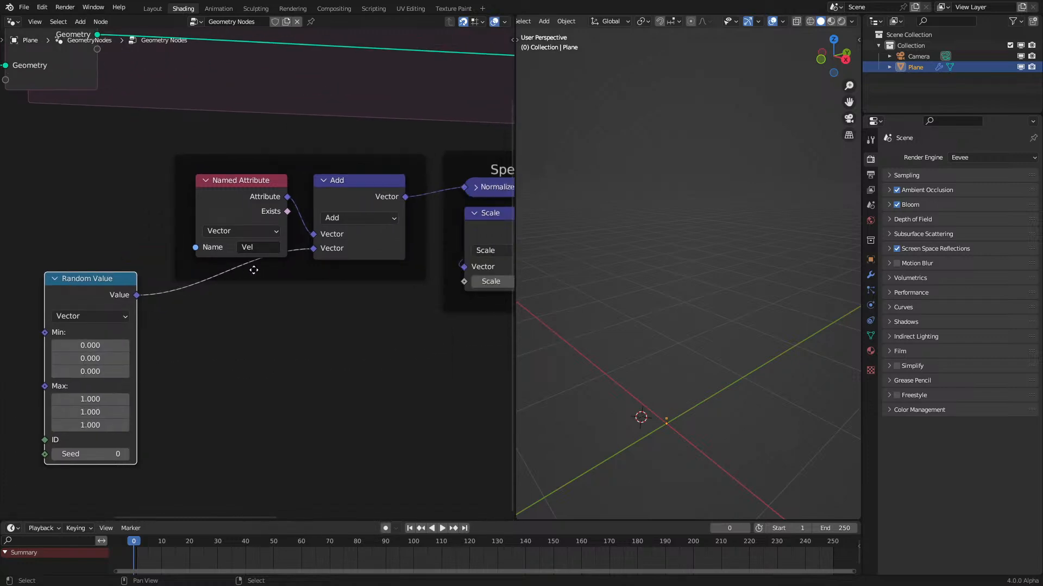
scroll(255, 270, "down", 3)
left_click_drag(126, 372, 125, 394)
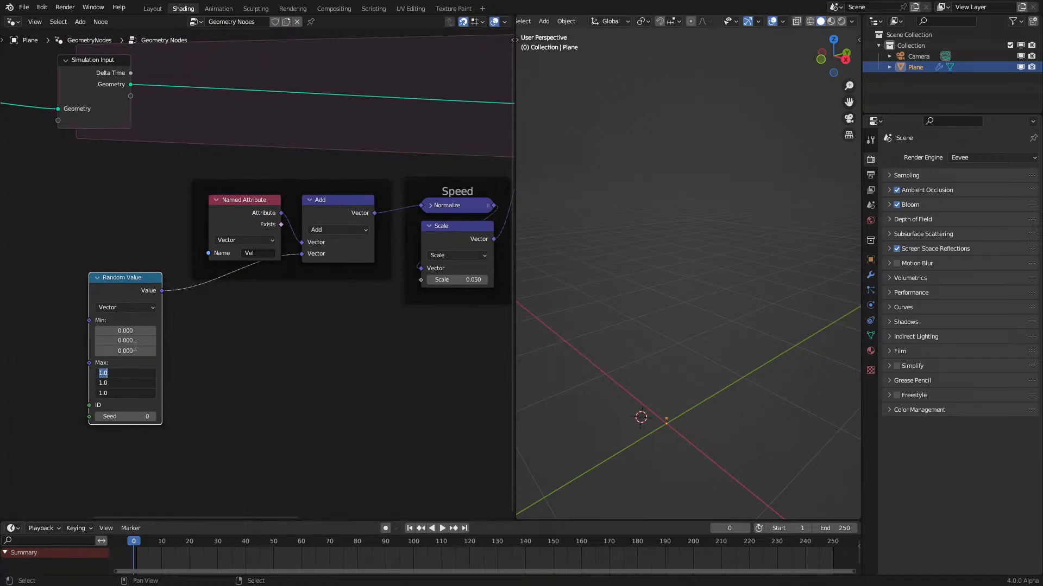
type("0.1")
key("Return")
left_click_drag(125, 330, 125, 351)
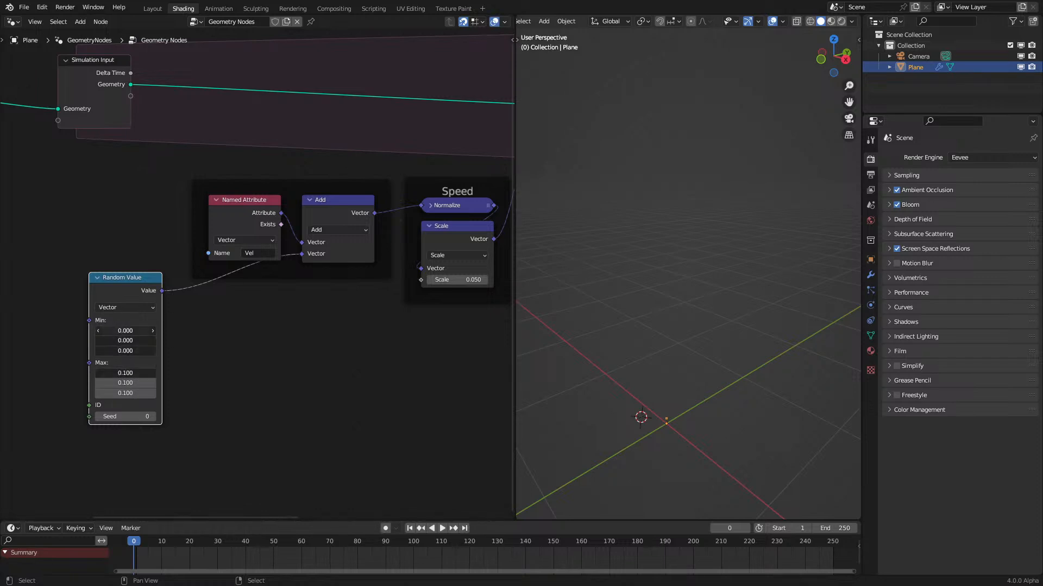
type("-0")
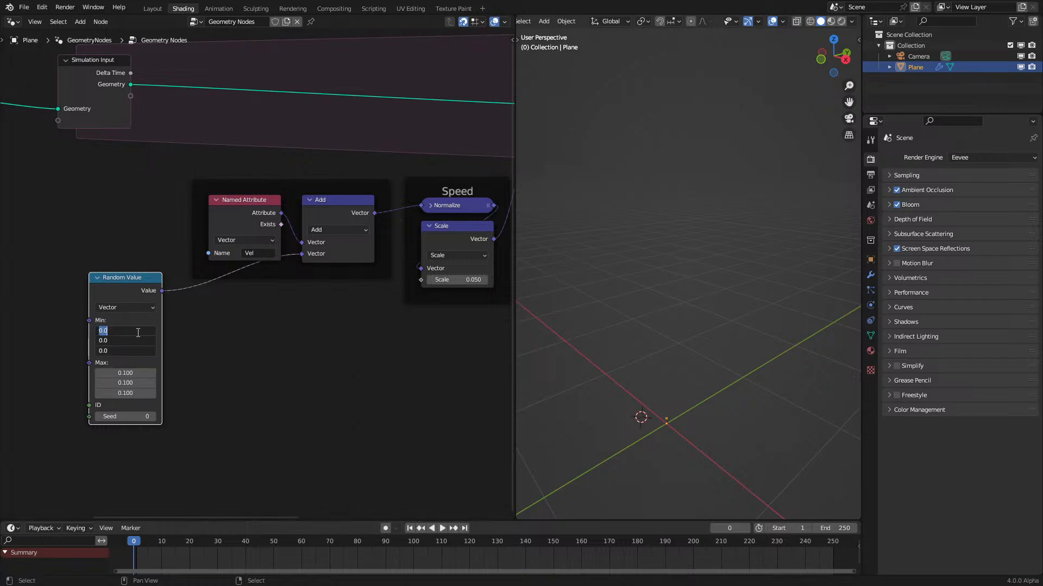
type(".1")
key("Return")
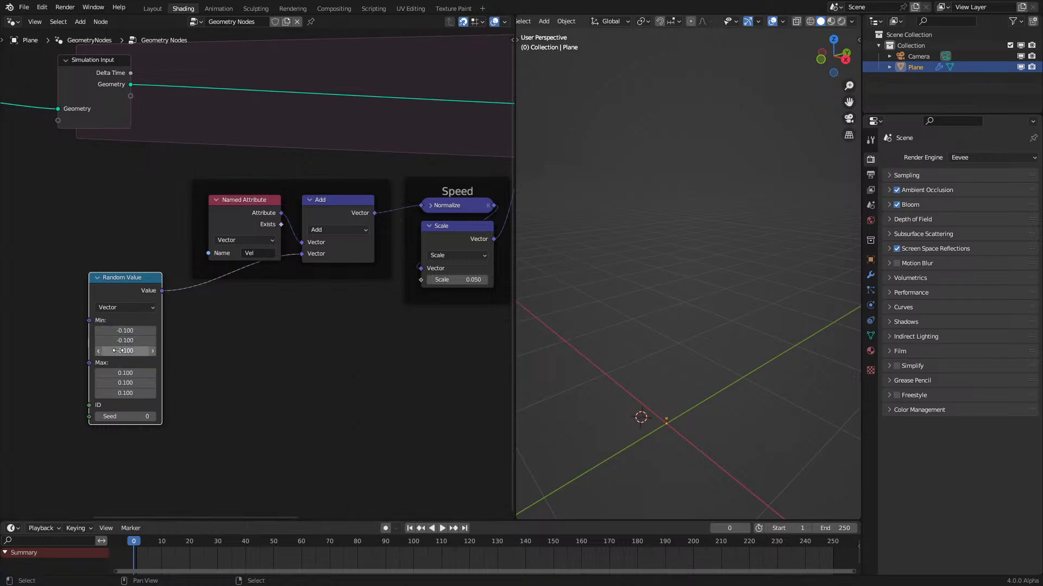
Step: Add a Scene Time node and feed its Frame output into the Random Value node's Seed
middle_click_drag(80, 454, 216, 401)
scroll(216, 400, "up", 4)
left_click_drag(217, 401, 144, 406)
type("sce")
left_click(116, 424)
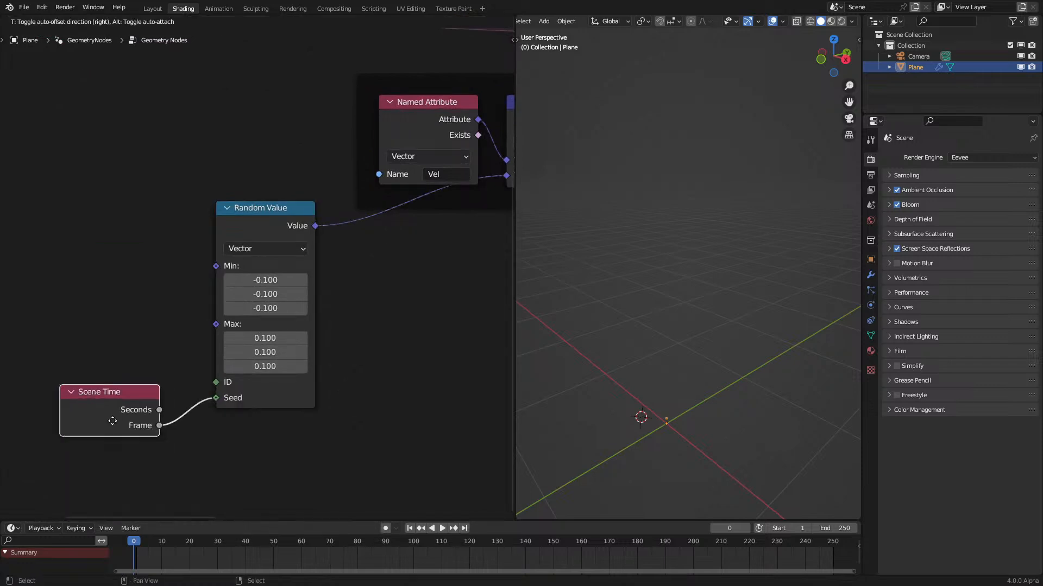
Step: Place the Scene Time node beside Random Value, set Random Value's Z Min to 0, and play the animation from frame 0
left_click(131, 383)
key("space")
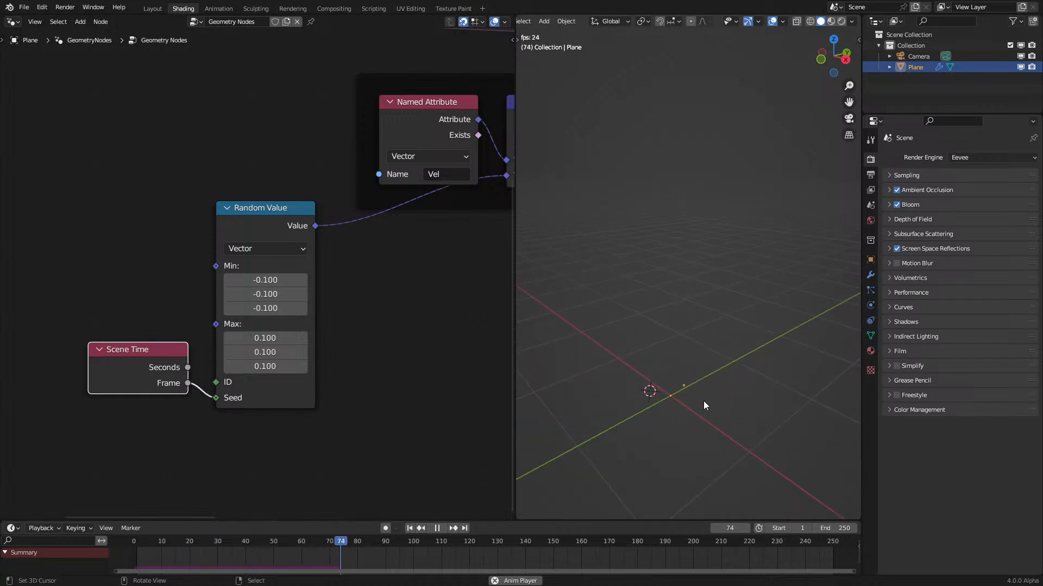
left_click(269, 308)
type("0")
key("Return")
left_click(123, 548)
middle_click_drag(583, 315, 699, 284)
key("space")
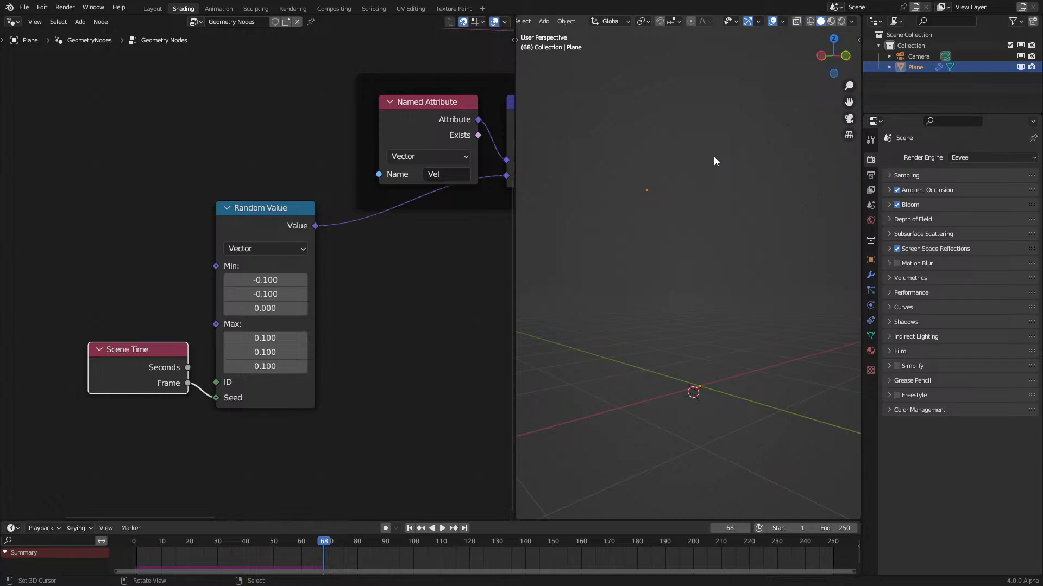
Step: Join the Scene Time and Random Value nodes in a frame
scroll(244, 282, "down", 1)
left_click_drag(152, 297, 309, 430)
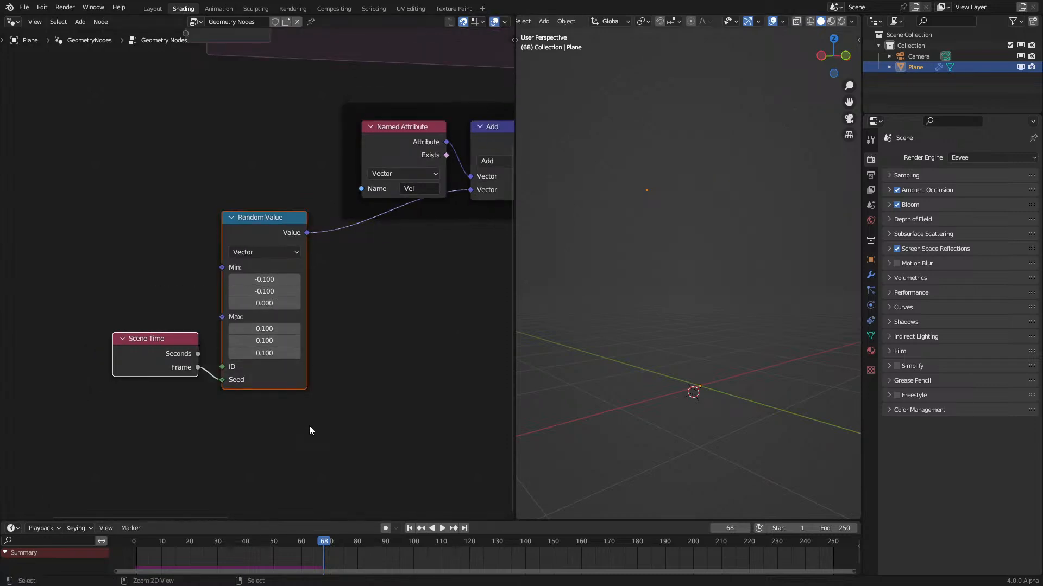
key("ctrl+j")
scroll(310, 428, "up", 1)
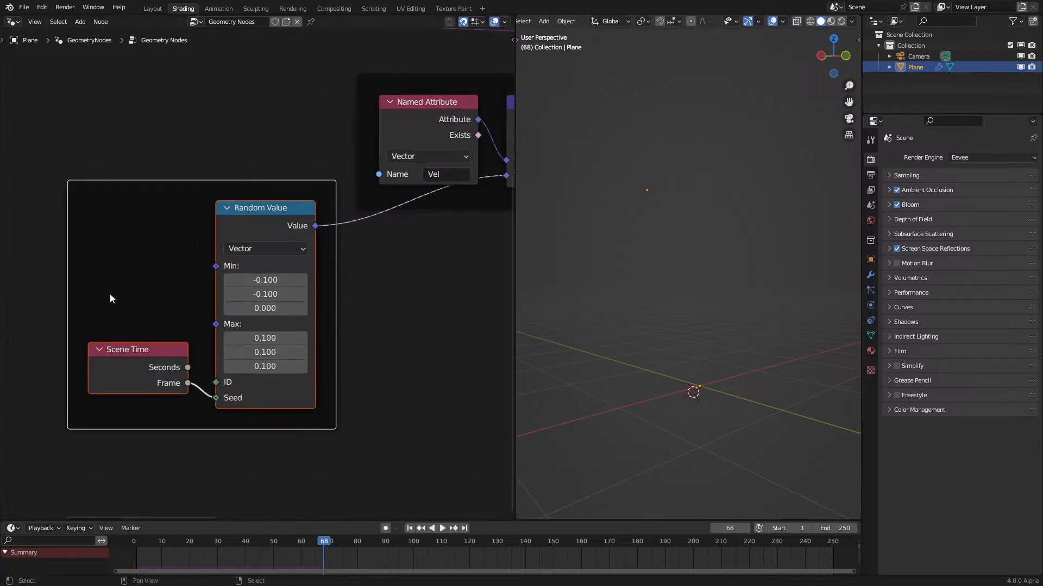
Step: Stack Scene Time beneath Random Value and move their frame under the frame containing Named Attribute and Add
left_click_drag(124, 367, 247, 444)
scroll(318, 312, "down", 1)
left_click(310, 272)
left_click_drag(310, 272, 288, 343)
scroll(319, 308, "down", 2)
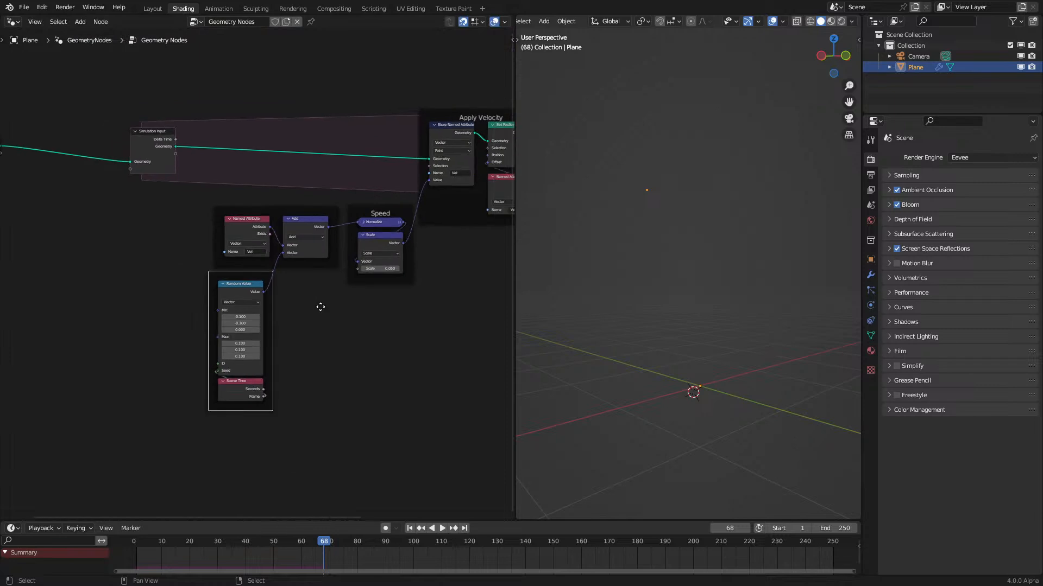
Step: Play the animation briefly to check the point's random upward motion
middle_click_drag(320, 307, 244, 339)
scroll(245, 339, "up", 2)
scroll(231, 322, "down", 1)
key("space")
key("space")
Step: Move the Simulation Input node farther from the velocity frames to make room along the geometry link
scroll(228, 322, "down", 5)
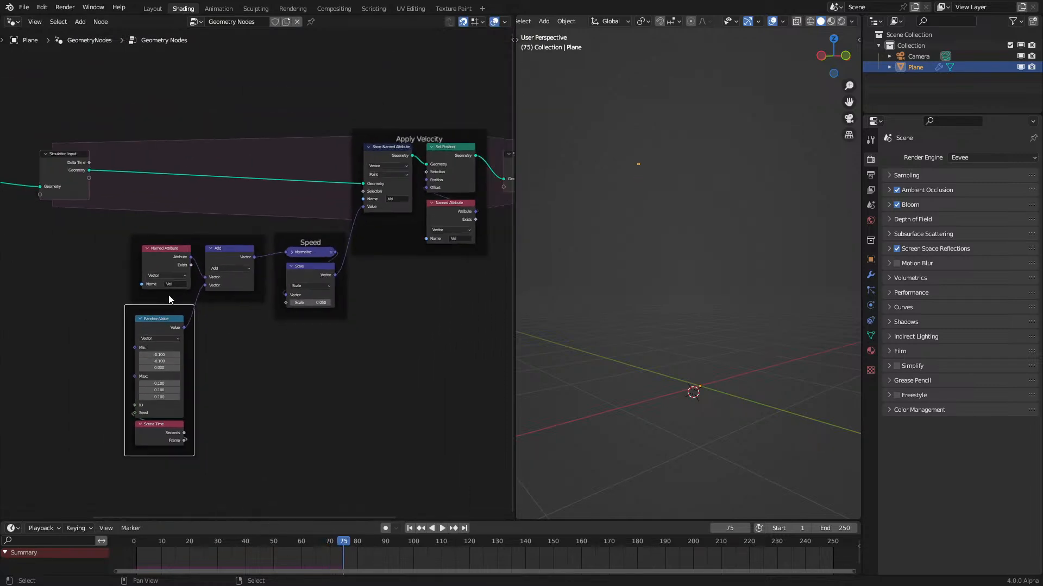
middle_click_drag(167, 298, 303, 359)
scroll(283, 326, "up", 5)
scroll(87, 196, "down", 6)
left_click_drag(39, 197, 245, 292)
key("g")
left_click(175, 298)
Step: Add a Duplicate Elements node in Point mode below the geometry link after Simulation Input
scroll(217, 255, "up", 2)
key("q")
key("shift+a")
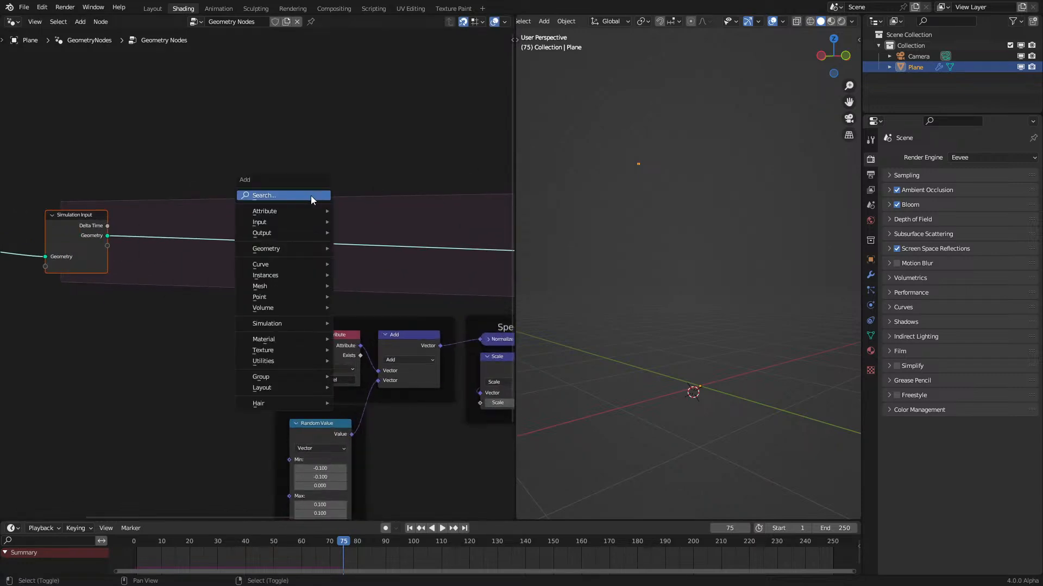
type("dusplac")
key("BackSpace")
key("BackSpace")
key("BackSpace")
key("BackSpace")
key("BackSpace")
key("BackSpace")
key("BackSpace")
type("duplic")
key("Return")
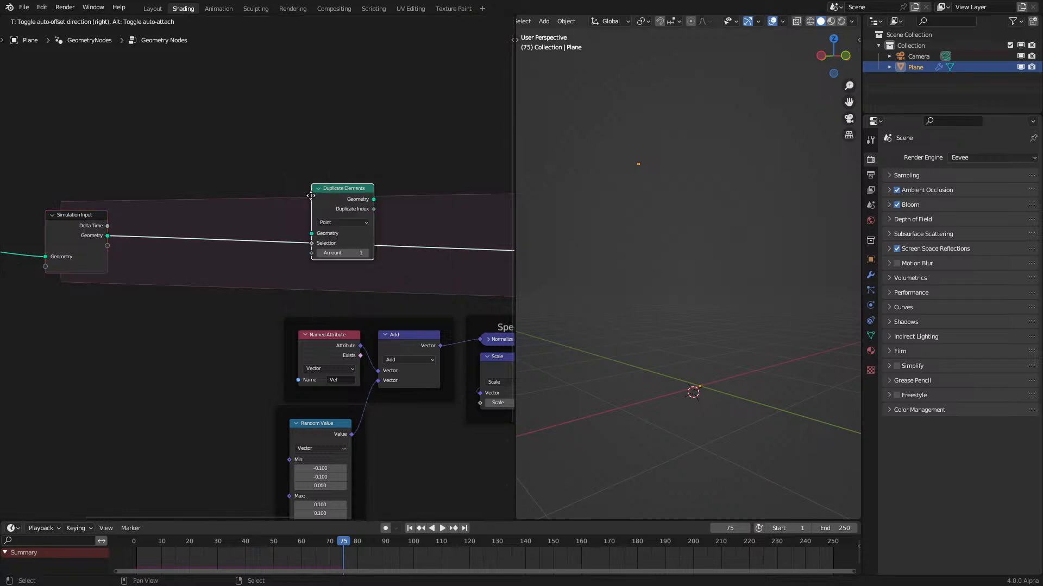
left_click(179, 277)
Step: Add a reroute on the geometry link after Simulation Input and connect it to Duplicate Elements' Geometry input
scroll(181, 233, "up", 5)
right_click_drag(140, 199, 113, 248, "shift")
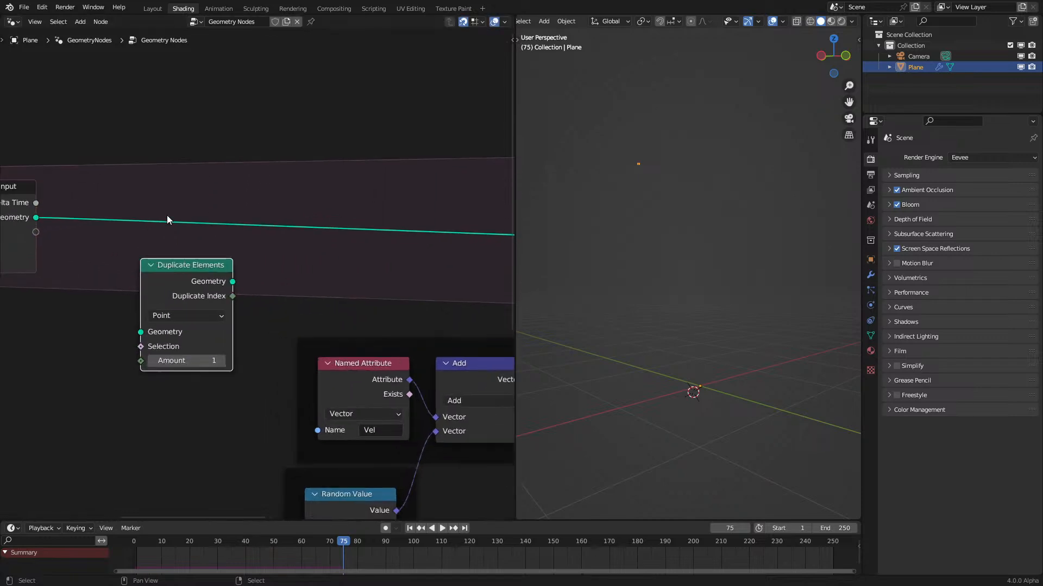
left_click_drag(128, 221, 153, 332)
left_click_drag(190, 293, 203, 294)
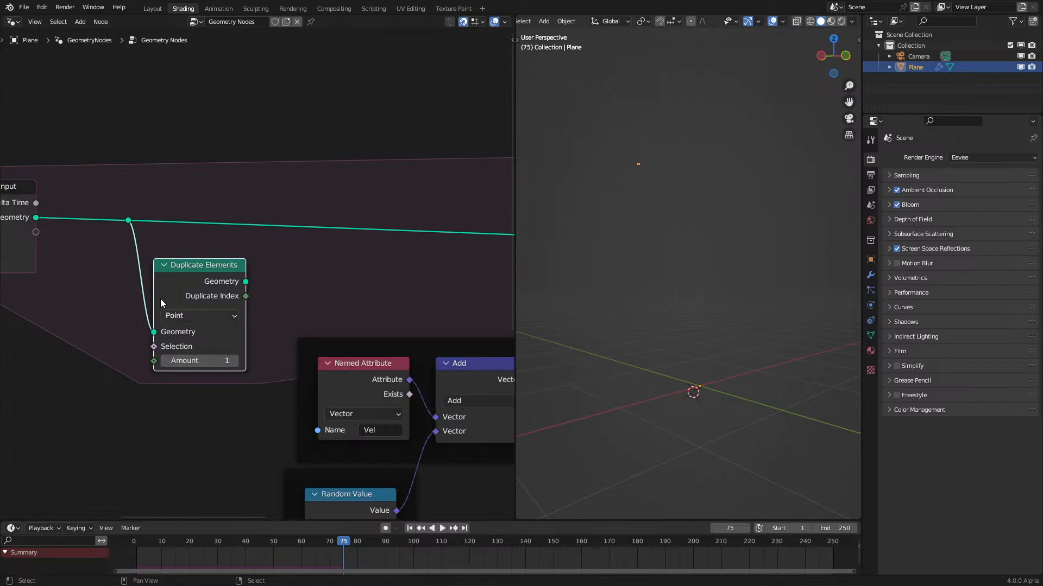
left_click_drag(209, 359, 190, 359)
left_click(239, 364)
Step: Insert a Join Geometry node on the main geometry link, connect Duplicate Elements' Geometry into it, and stack it above Duplicate Elements
key("shift+a")
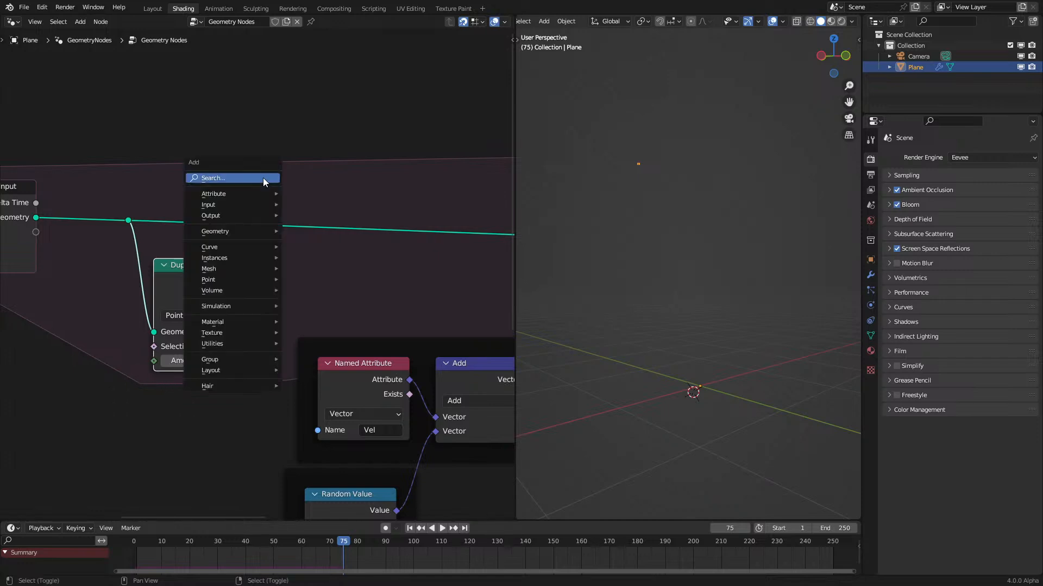
left_click(263, 177)
type("jo")
key("Down")
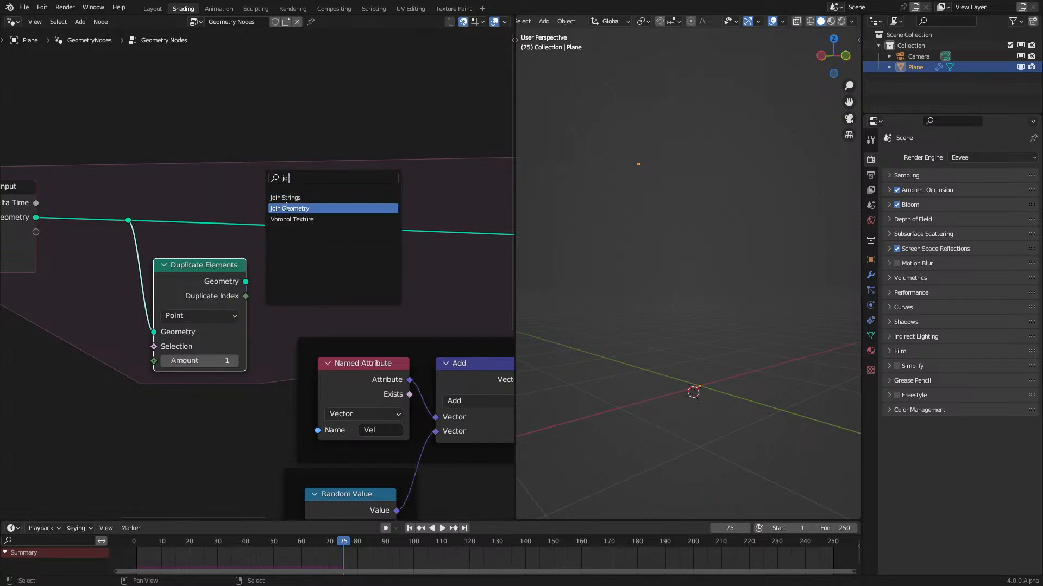
key("Return")
left_click(293, 238)
left_click_drag(246, 281, 273, 242)
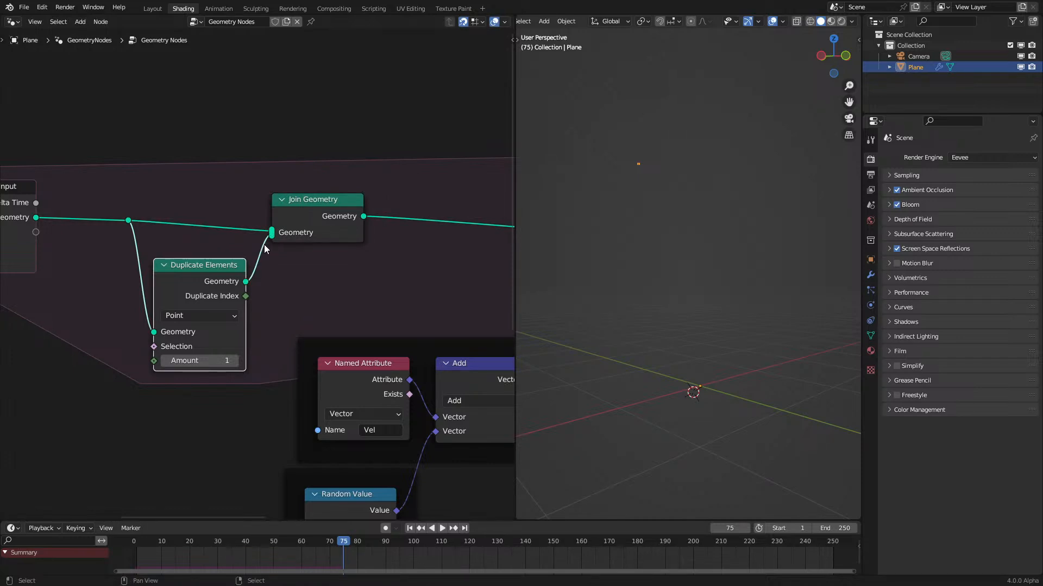
left_click_drag(302, 216, 184, 217)
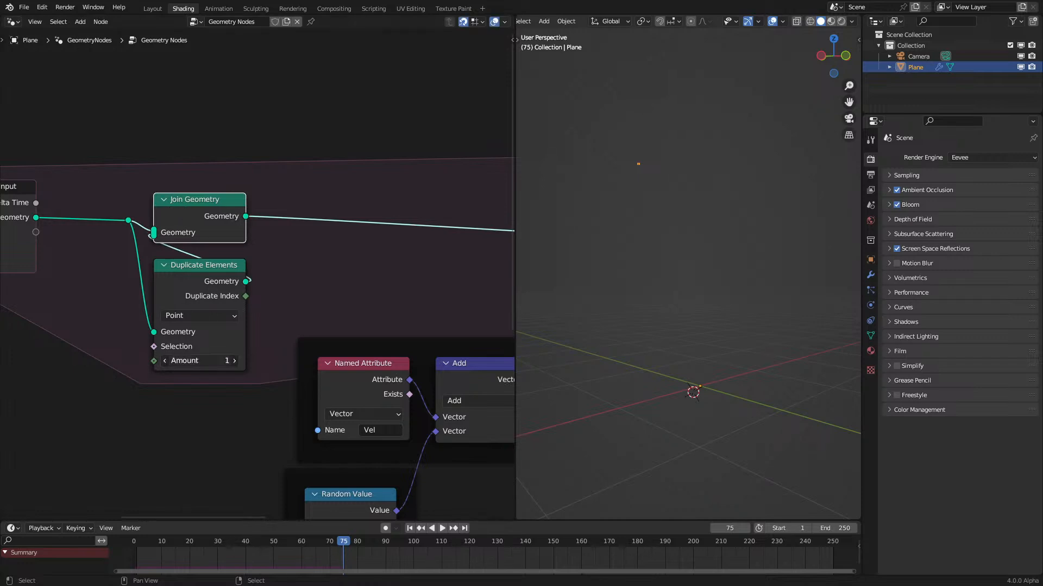
Step: Try Amount values of 2 and 3 on the Duplicate Elements node and return it to 1
left_click_drag(201, 361, 205, 362)
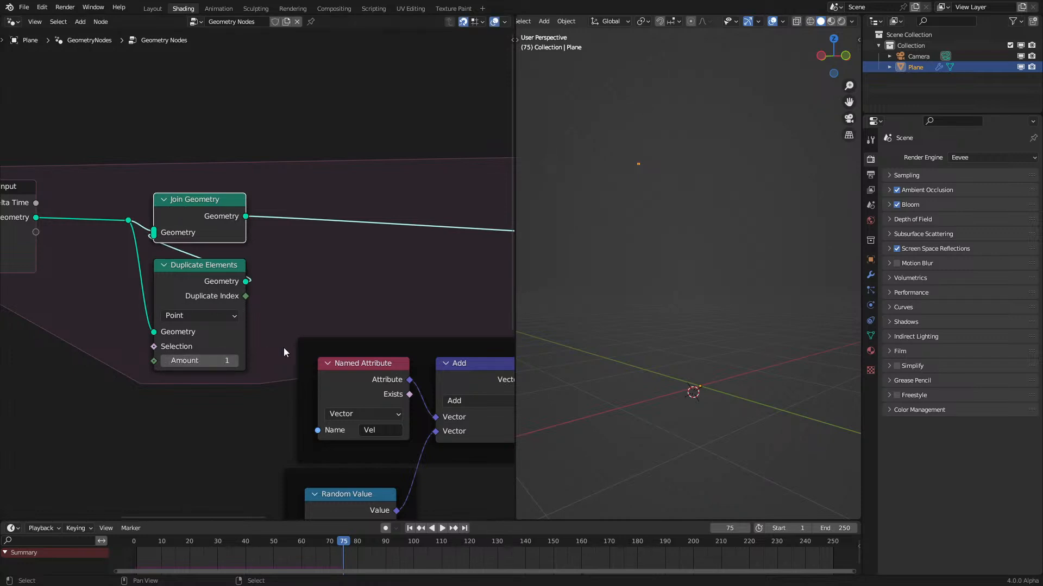
left_click(237, 362)
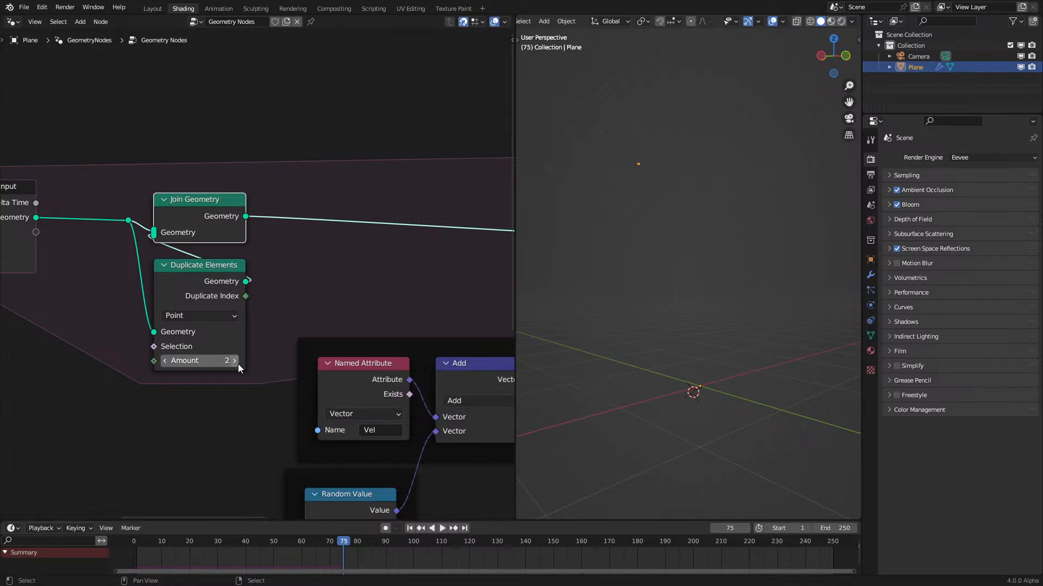
left_click(158, 364)
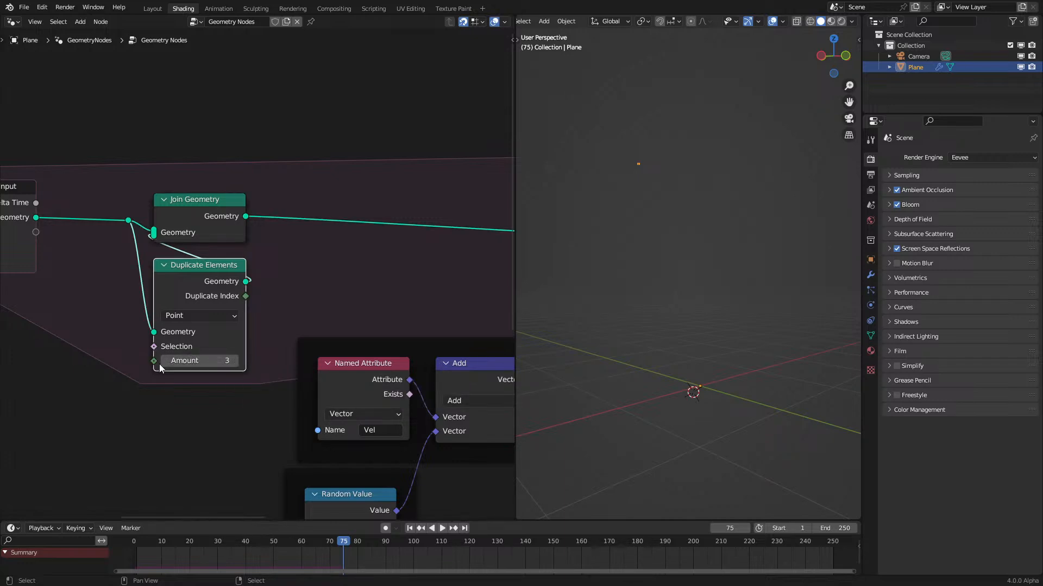
left_click(165, 362)
Step: Play the simulation from frame 0 to frame 12 and examine the multiplying points and the node layout
left_click(135, 557)
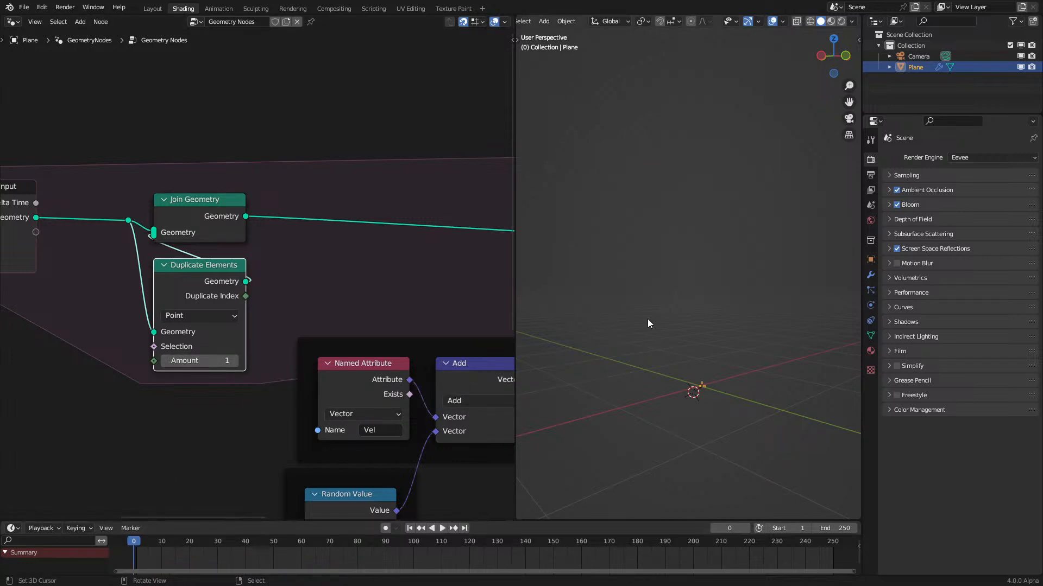
middle_click_drag(731, 298, 589, 297)
key("space")
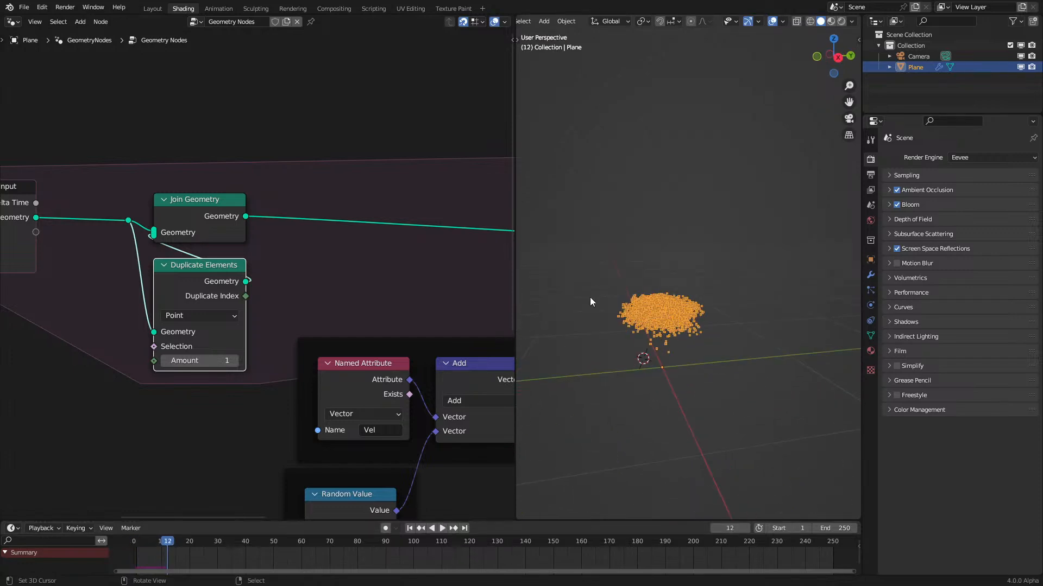
scroll(220, 281, "down", 3)
middle_click_drag(273, 275, 90, 282)
scroll(154, 265, "down", 1)
scroll(154, 265, "down", 1)
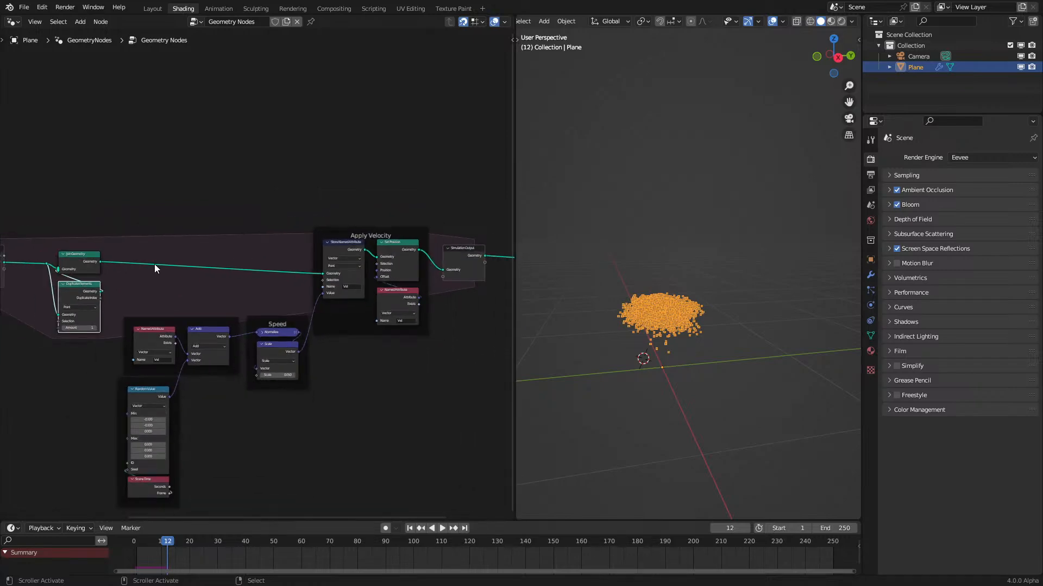
middle_click_drag(668, 336, 715, 328)
Step: Set the output frame rate to 30 fps and look over the point cloud
left_click(870, 175)
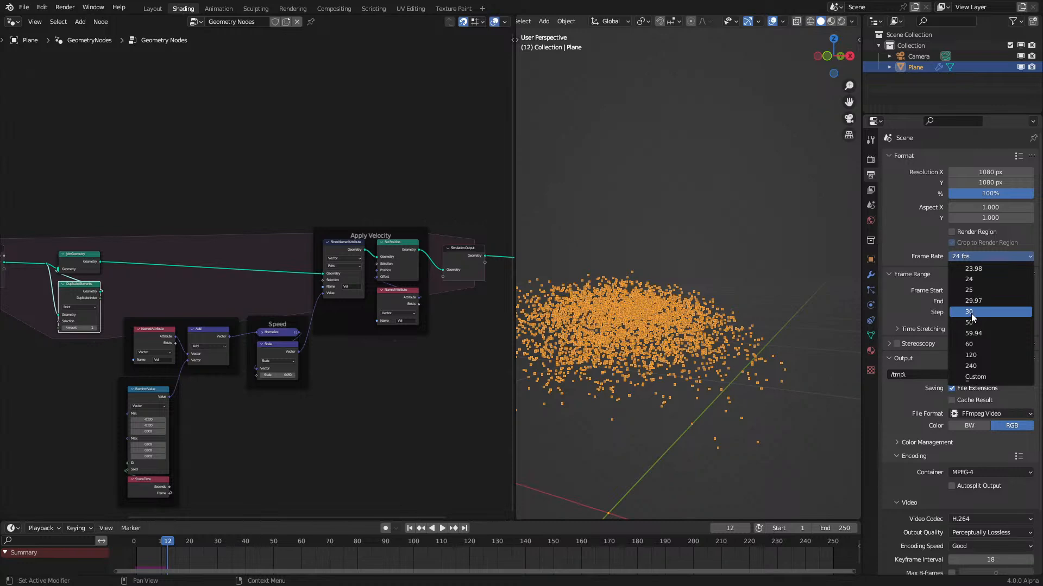
left_click(969, 312)
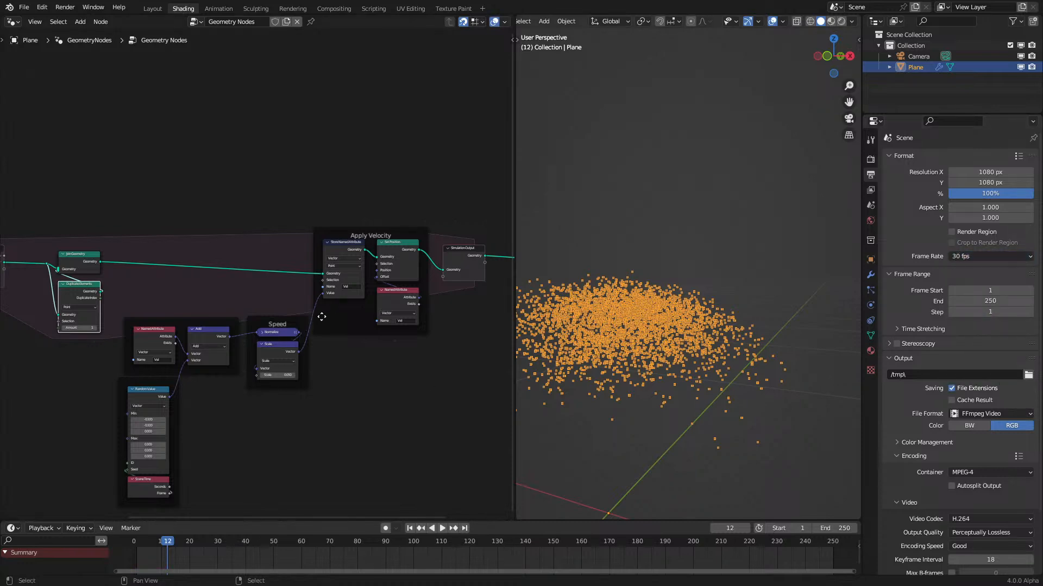
middle_click_drag(614, 301, 670, 301)
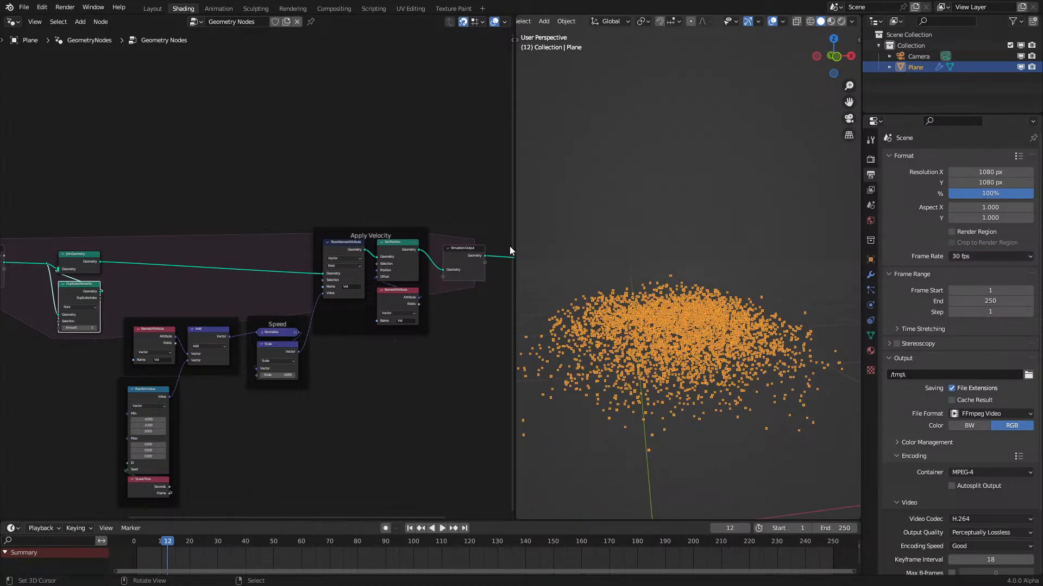
middle_click_drag(575, 271, 718, 236)
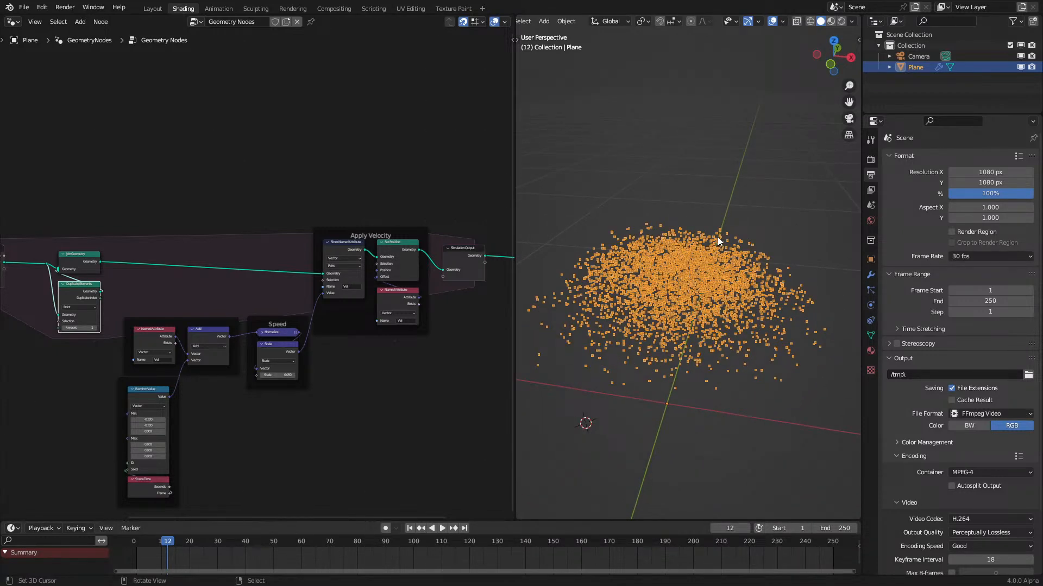
Step: Shift all nodes except Group Output horizontally away from it, and move Simulation Output farther from the Apply Velocity frame
scroll(253, 290, "down", 3)
scroll(58, 246, "up", 1)
left_click_drag(48, 240, 438, 470)
scroll(350, 369, "down", 2)
key("g")
right_click(96, 269)
key("x")
key("ctrl+z")
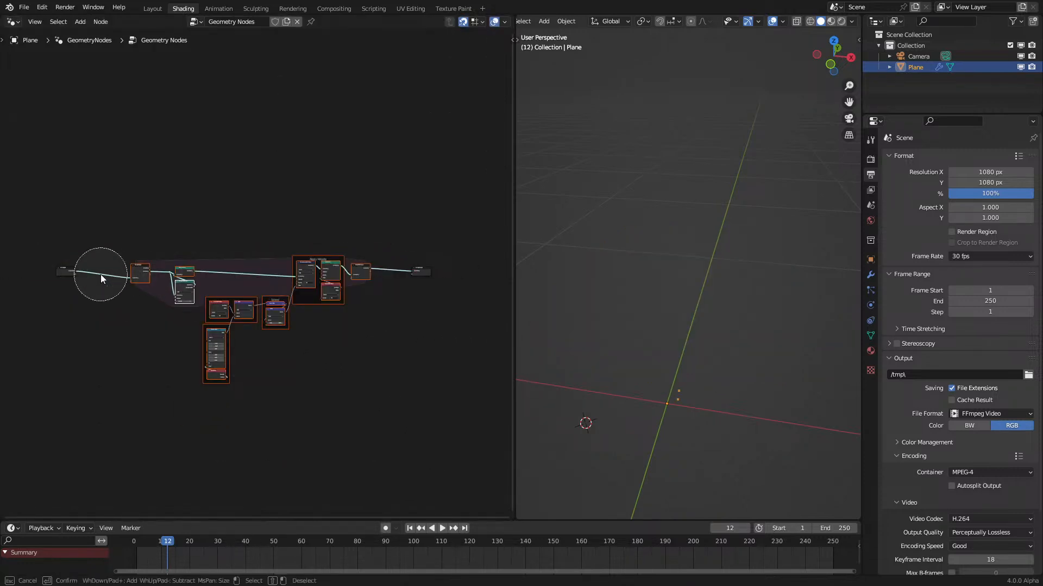
key("g")
key("x")
left_click(338, 378)
left_click(301, 242)
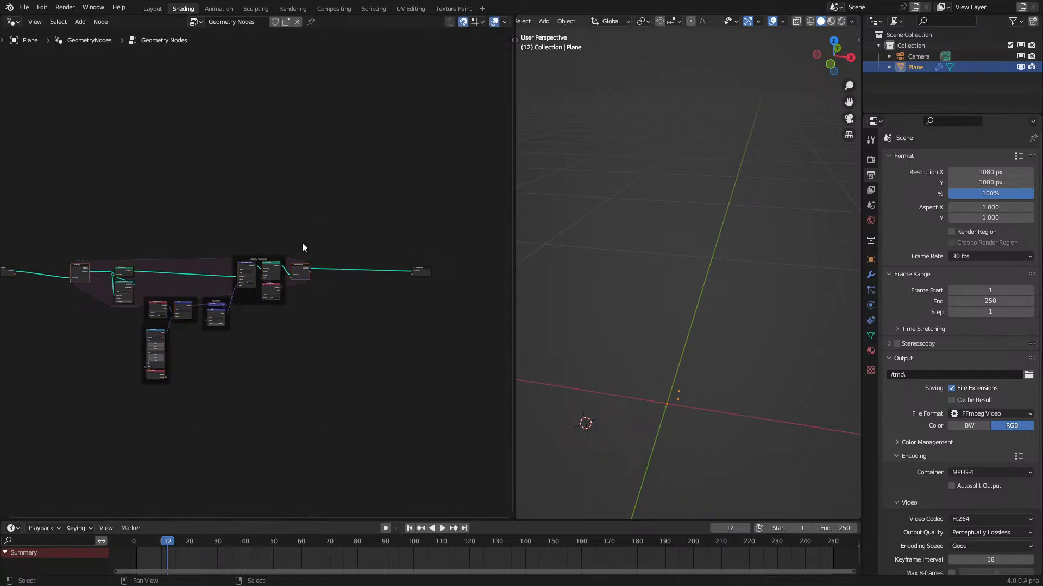
Step: Replay the simulation from frame 0 for a few frames
left_click(126, 543)
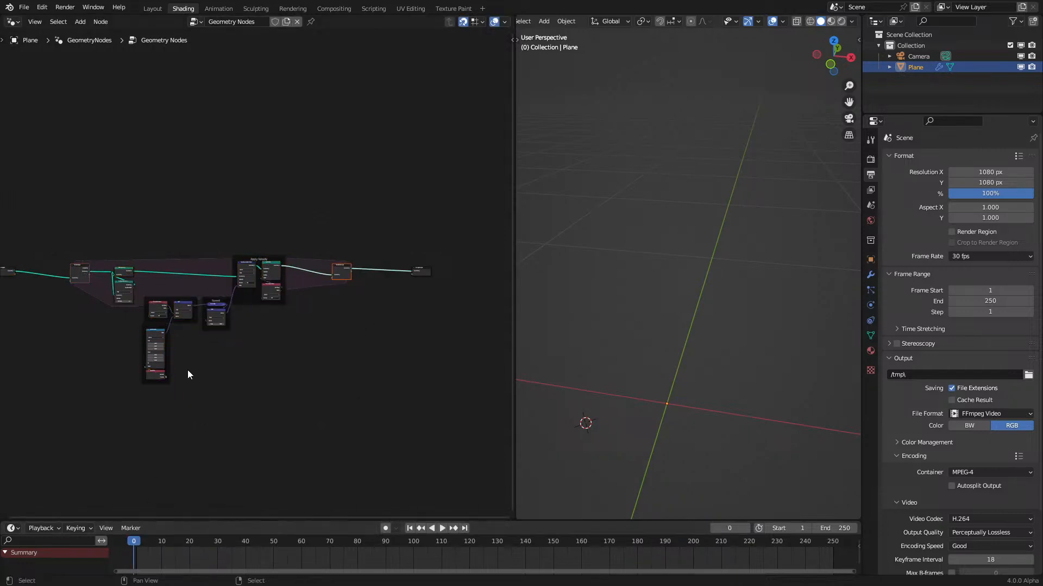
scroll(339, 220, "up", 5)
key("space")
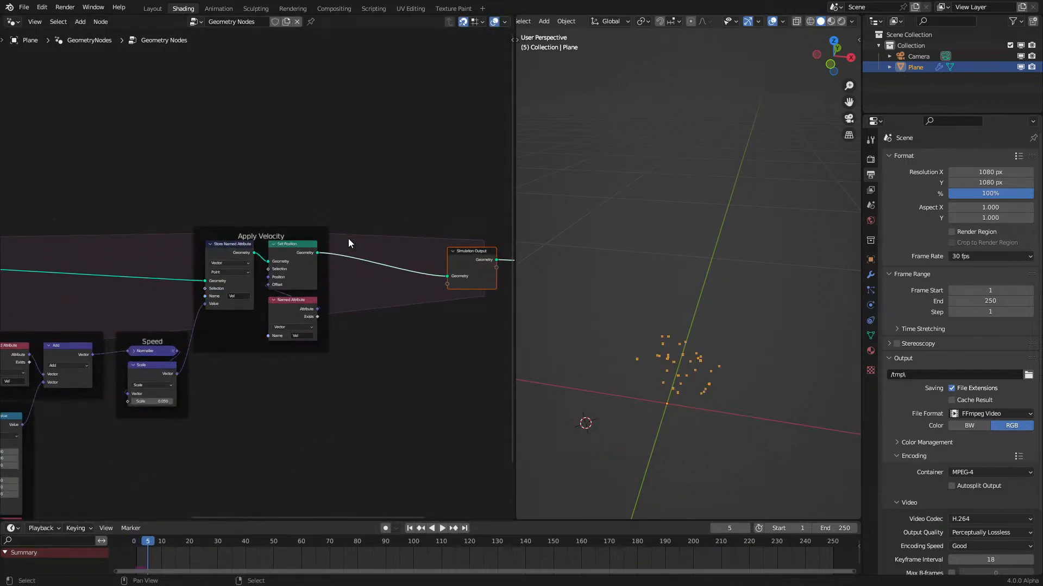
Step: Insert a Delete Geometry node between Set Position and Simulation Output, leaving space after the Apply Velocity frame
scroll(356, 237, "up", 1)
middle_click_drag(356, 237, 232, 258)
scroll(258, 261, "up", 2)
key("shift+a")
type("d")
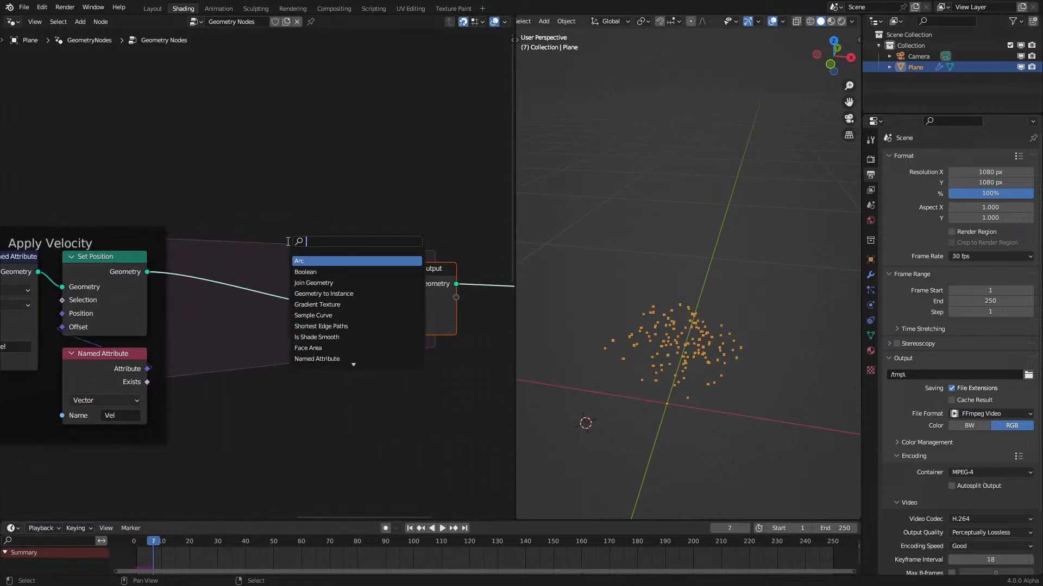
type("e")
key("Return")
left_click(253, 293)
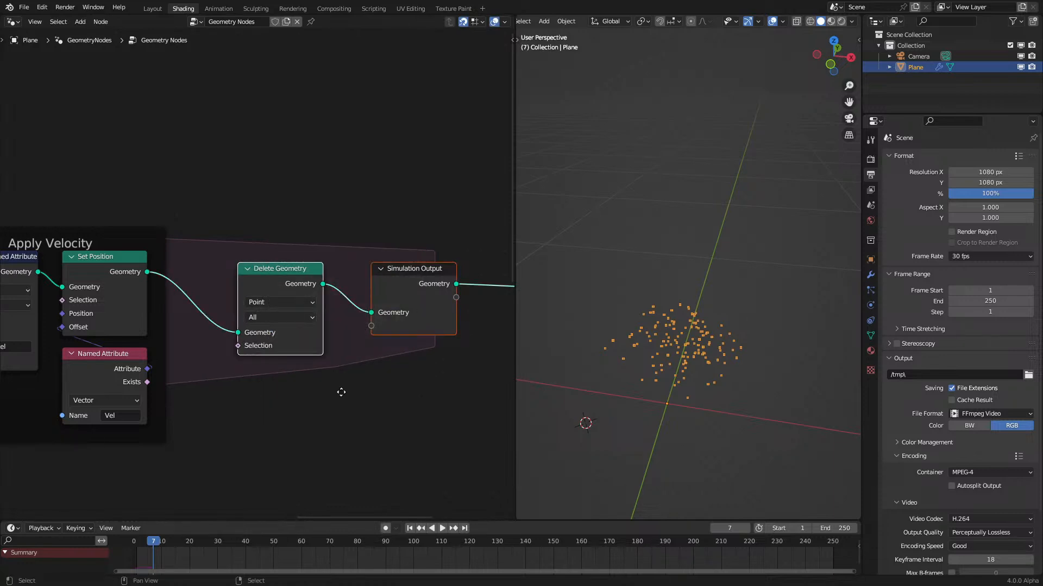
key("g")
left_click(470, 389)
Step: Add a Domain Size node and feed its Geometry input from a reroute on the link between Set Position and Delete Geometry
key("shift+a")
left_click(313, 179)
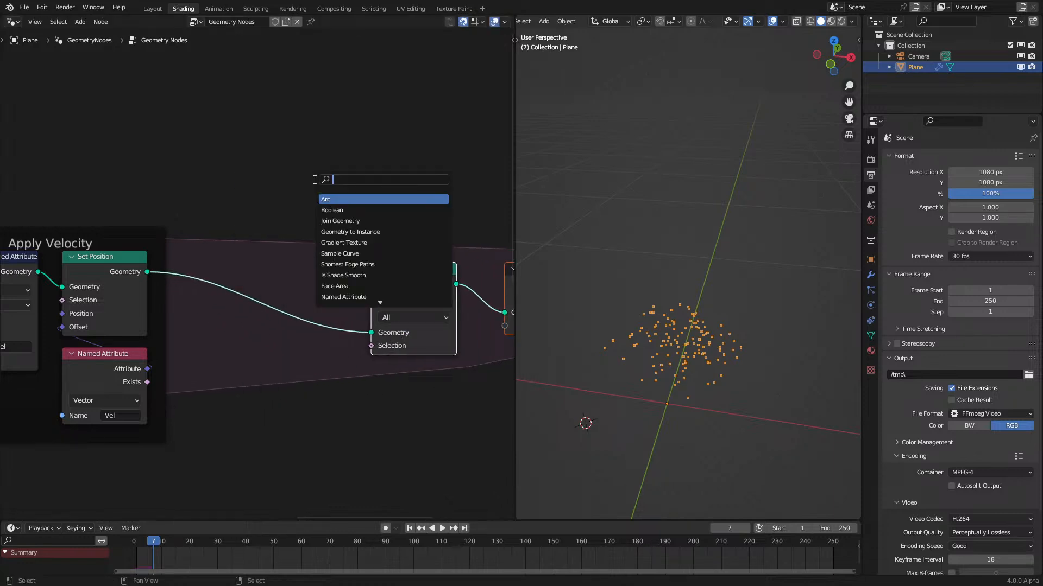
type("domain")
key("Return")
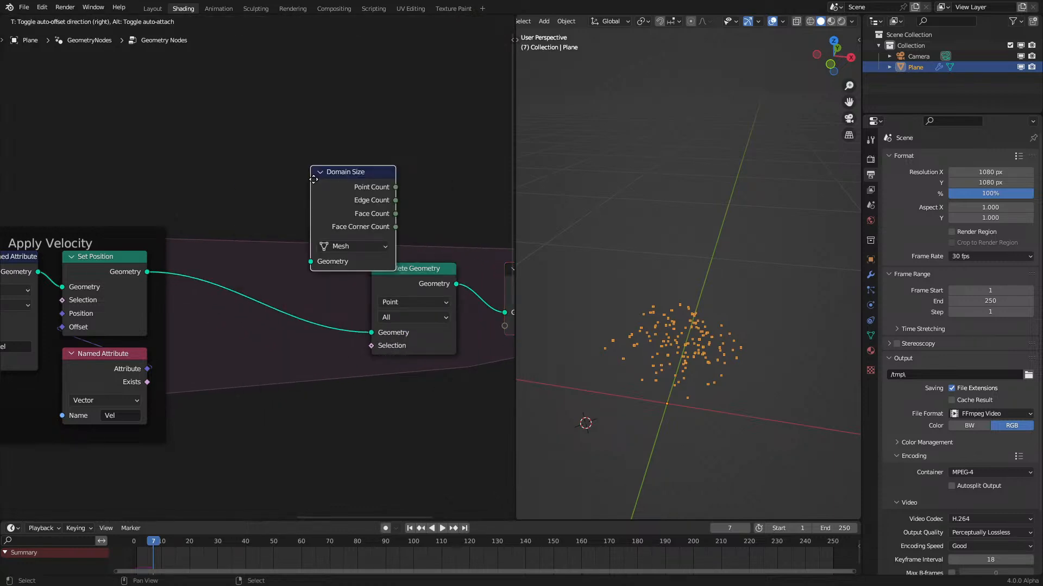
left_click(265, 143)
right_click_drag(279, 276, 281, 341, "shift")
left_click_drag(282, 312, 263, 225)
Step: Compare Point Count with an Integer Greater Than node, B set to 100000, and connect its Result to Delete Geometry's Selection
left_click_drag(348, 151, 367, 153)
type("gr")
left_click(399, 183)
left_click(396, 157)
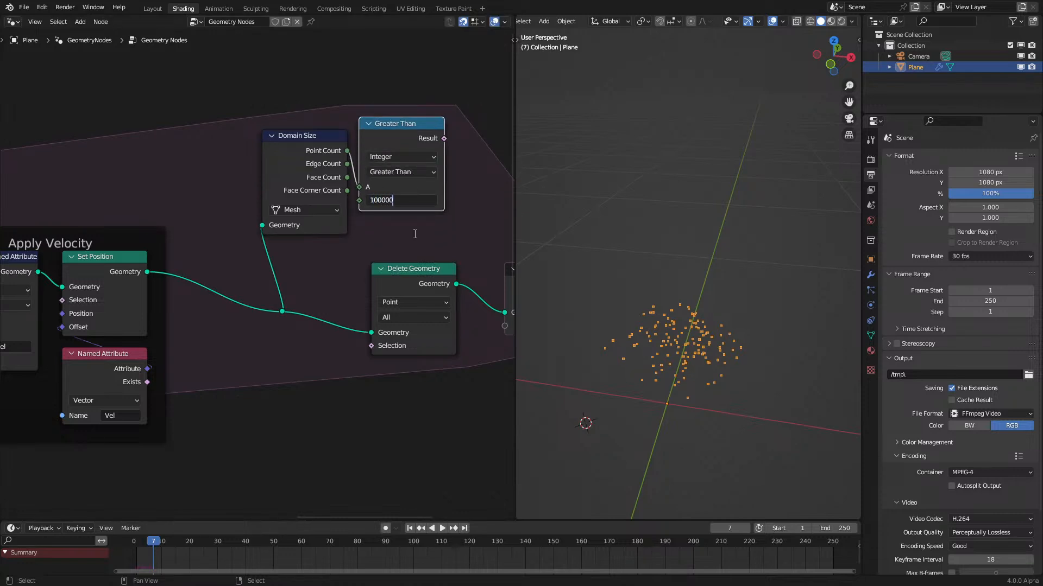
type("100000")
key("Return")
left_click_drag(443, 138, 372, 345)
Step: Move the Domain Size and Greater Than nodes below the Delete Geometry node
left_click_drag(280, 88, 363, 163)
middle_click_drag(363, 163, 315, 125)
key("g")
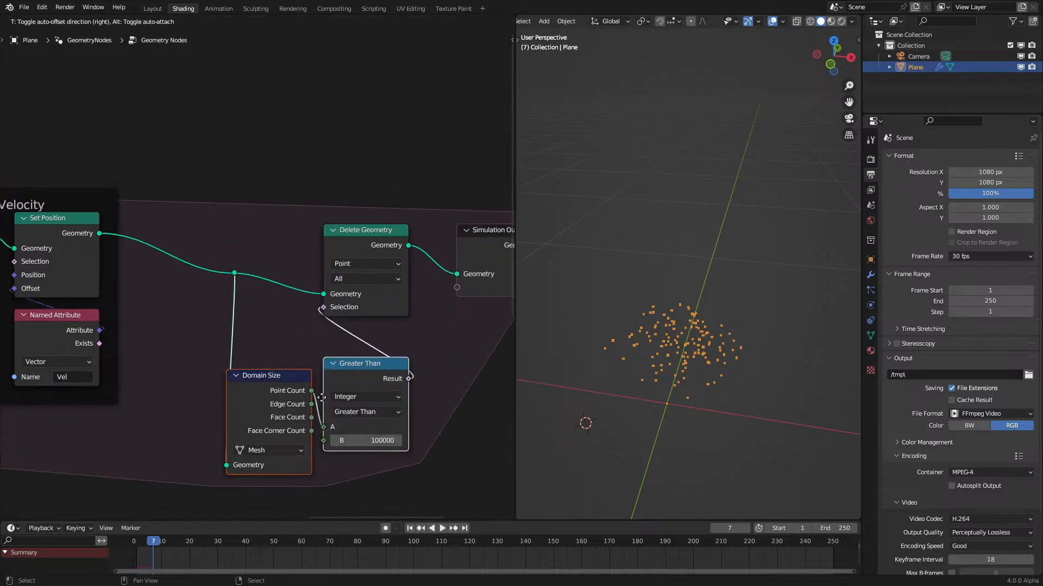
left_click(324, 363)
Step: Hide Domain Size's unused outputs and join it with the reroute, Greater Than and Delete Geometry in a frame
left_click(245, 361)
key("ctrl+h")
left_click_drag(217, 159, 399, 494)
key("ctrl+j")
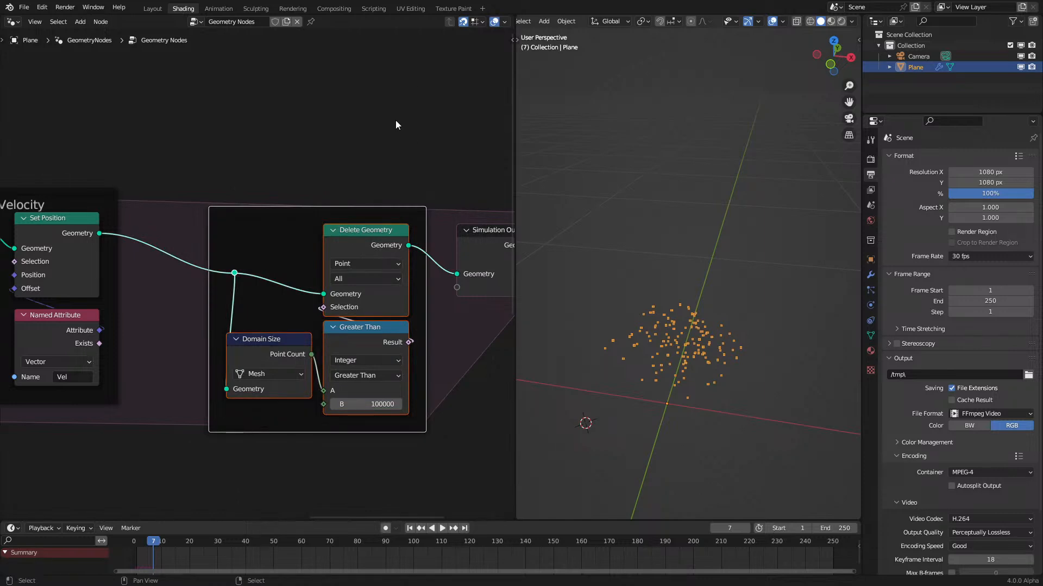
Step: Label the new frame around Domain Size, Greater Than and Delete Geometry "Failsafe"
left_click(335, 213)
key("F2")
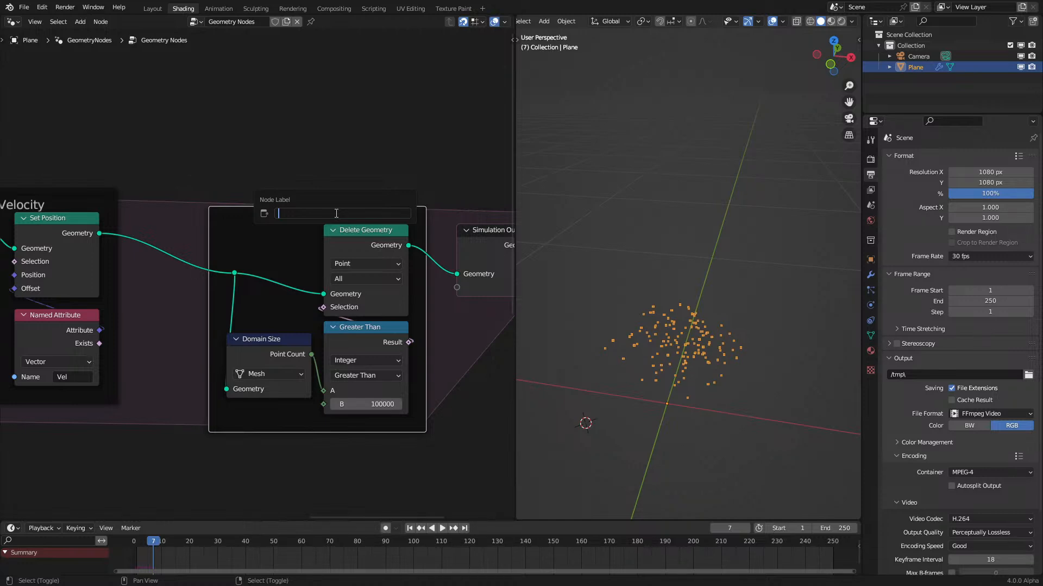
type("Fai")
type("lsafe")
key("Return")
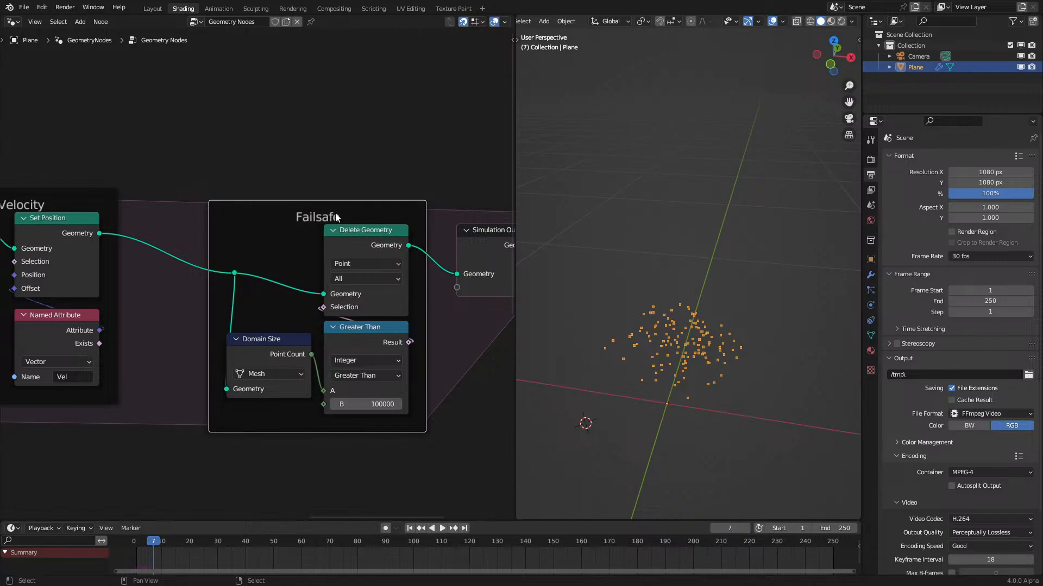
Step: Play the simulation from the start twice to check when the points get deleted
scroll(332, 263, "down", 3)
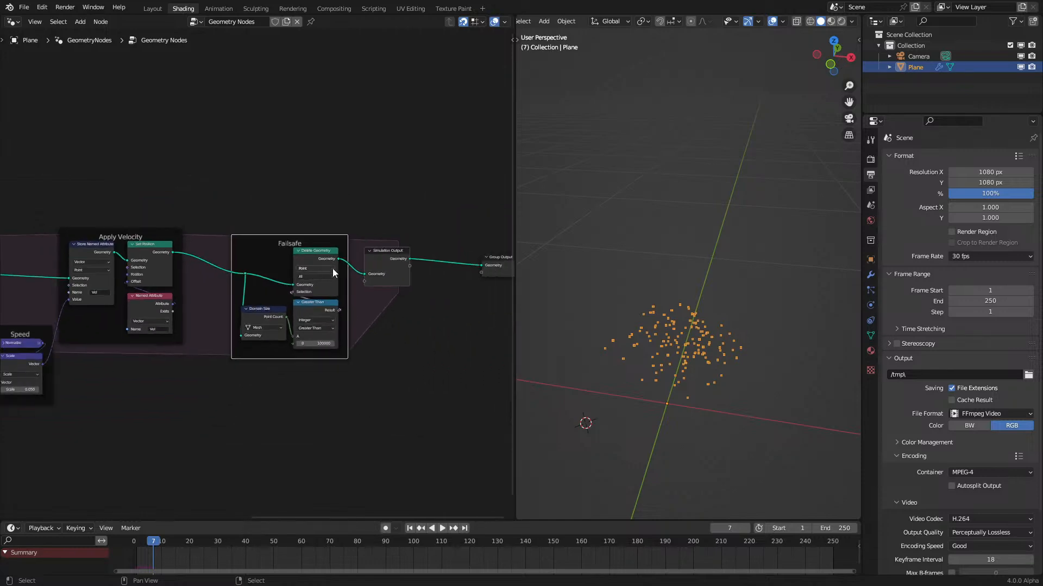
left_click(137, 565)
key("space")
key("space")
scroll(691, 341, "down", 3)
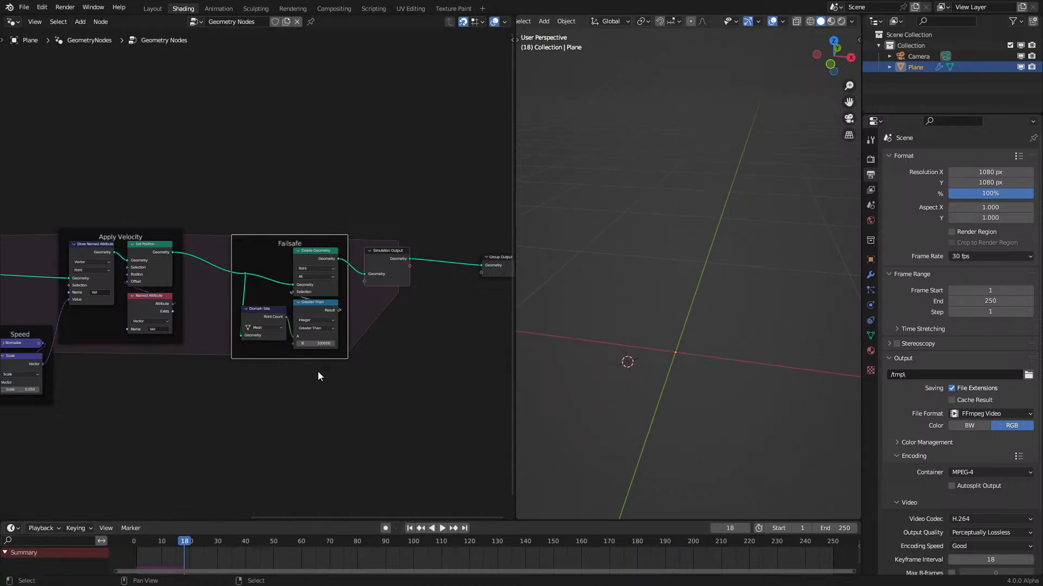
left_click(126, 544)
key("space")
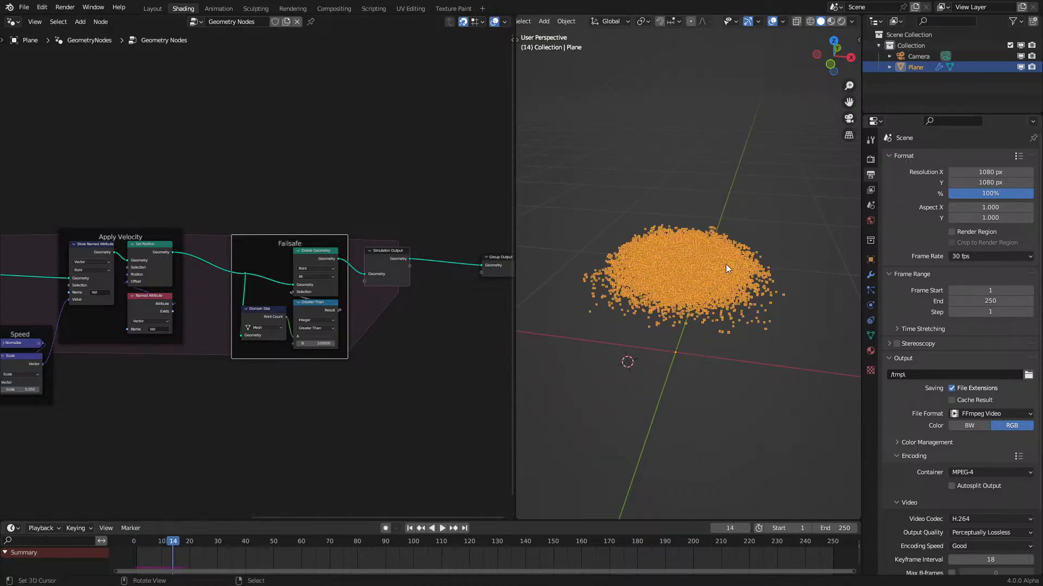
Step: Move the reroute between Simulation Input and Join Geometry further away from Join Geometry
scroll(117, 392, "down", 2)
middle_click_drag(52, 428, 233, 396)
scroll(192, 347, "up", 6)
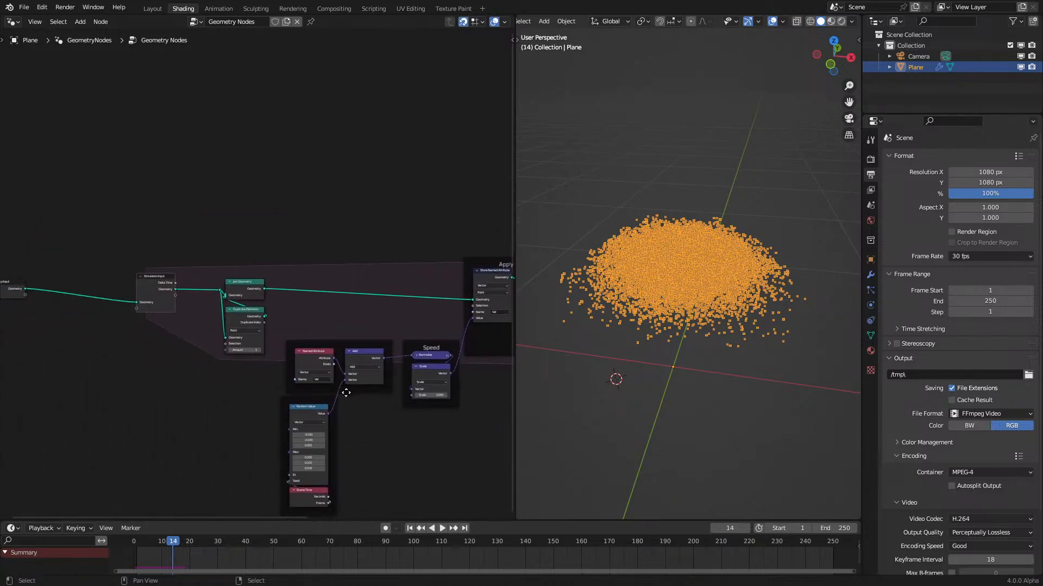
left_click_drag(260, 256, 282, 289)
key("g")
left_click(262, 291)
scroll(262, 291, "up", 3)
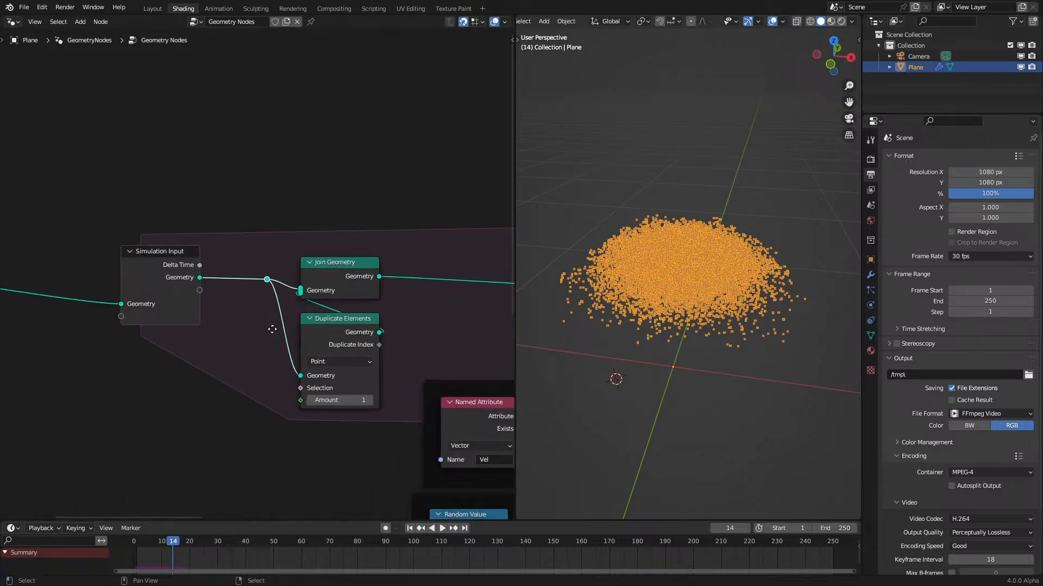
Step: Add an Integer Random Value node with Min 0 and Max 1, and connect its Value to Duplicate Elements' Amount
key("shift+a")
type("ran")
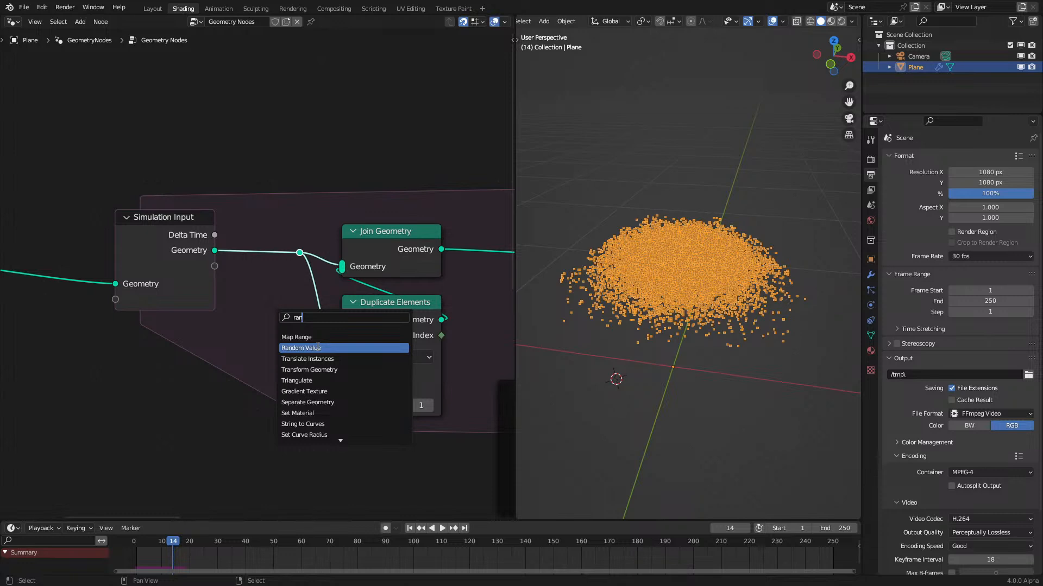
left_click(319, 348)
left_click(220, 415)
left_click(226, 415)
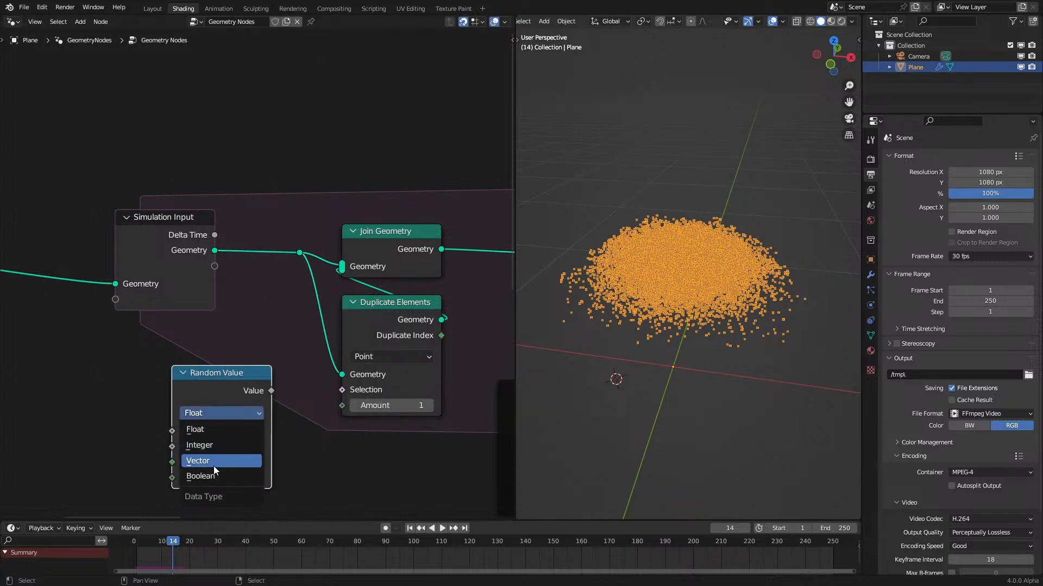
left_click(213, 447)
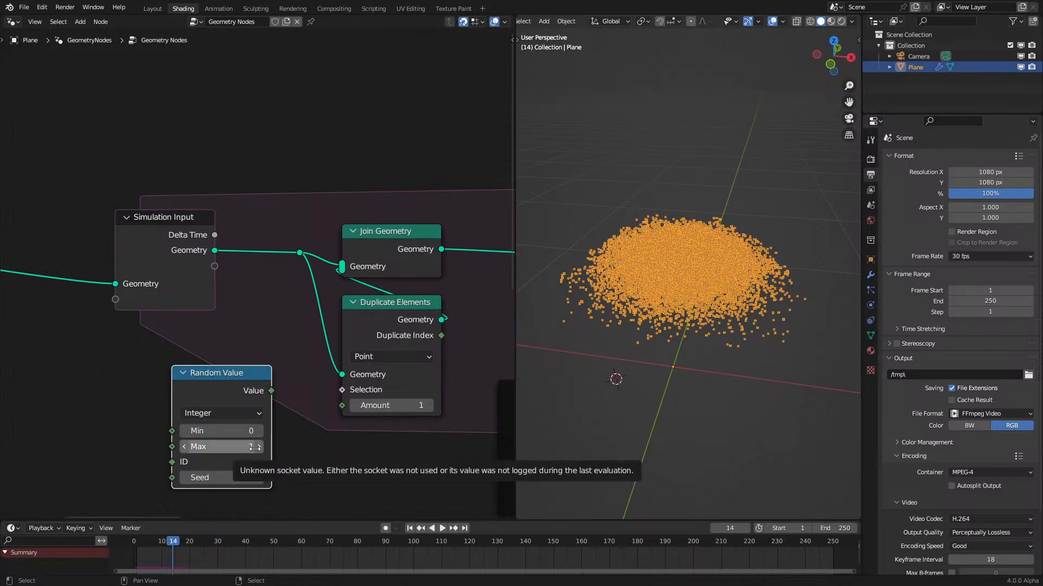
left_click(259, 447)
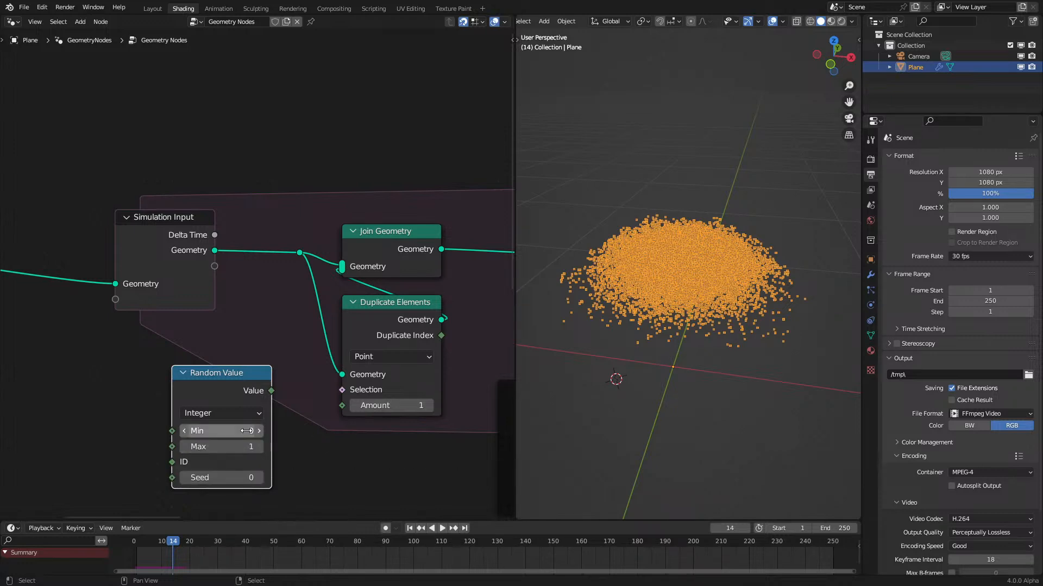
left_click_drag(277, 392, 345, 407)
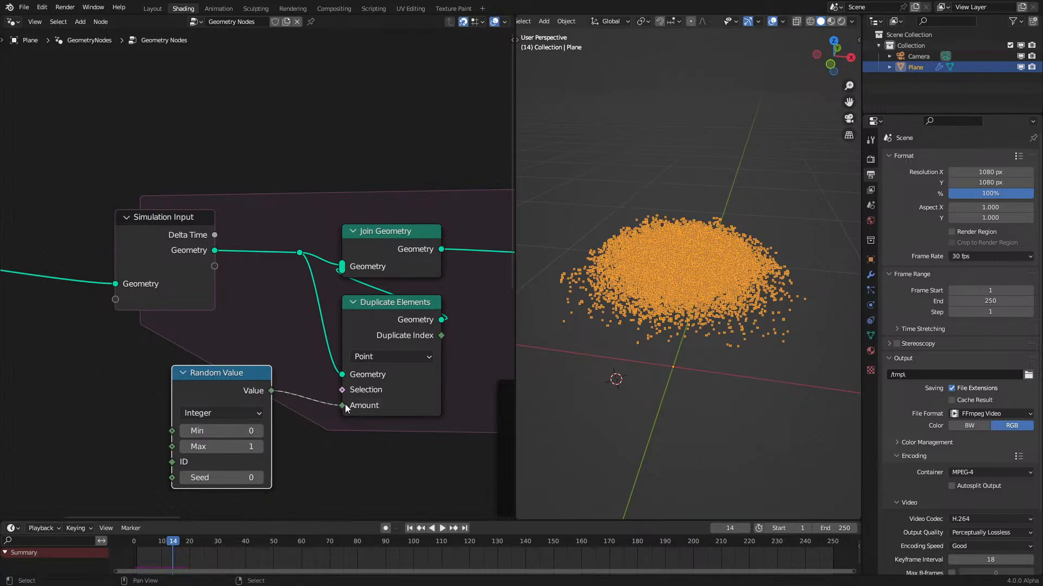
Step: Duplicate the Scene Time node beside the Integer Random Value and connect its Frame output to that node's Seed
scroll(261, 196, "down", 6)
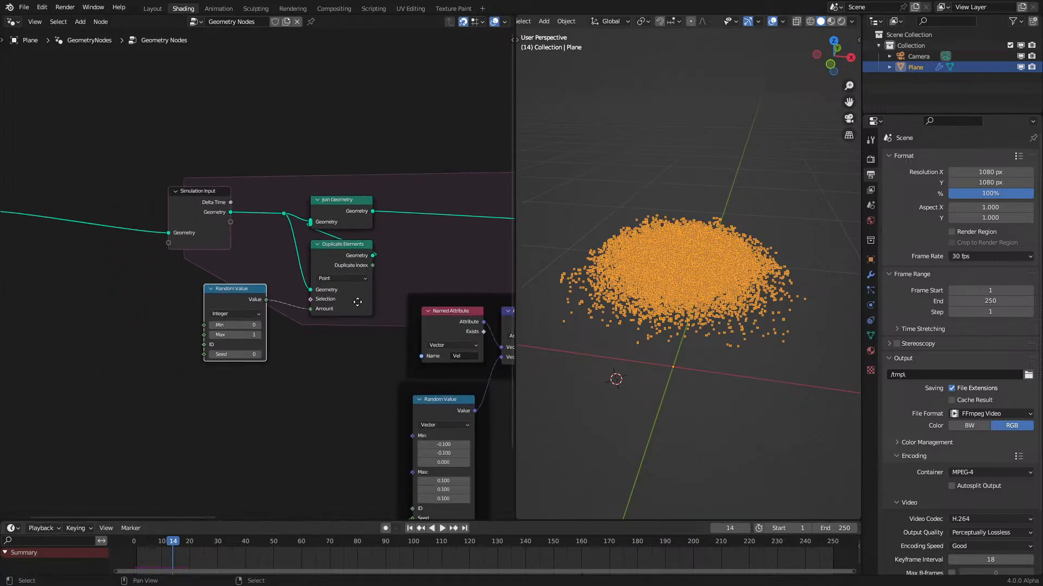
middle_click_drag(380, 434, 380, 359)
scroll(411, 458, "up", 2)
left_click(453, 487)
key("ctrl+c")
key("ctrl+v")
left_click_drag(453, 487, 175, 271)
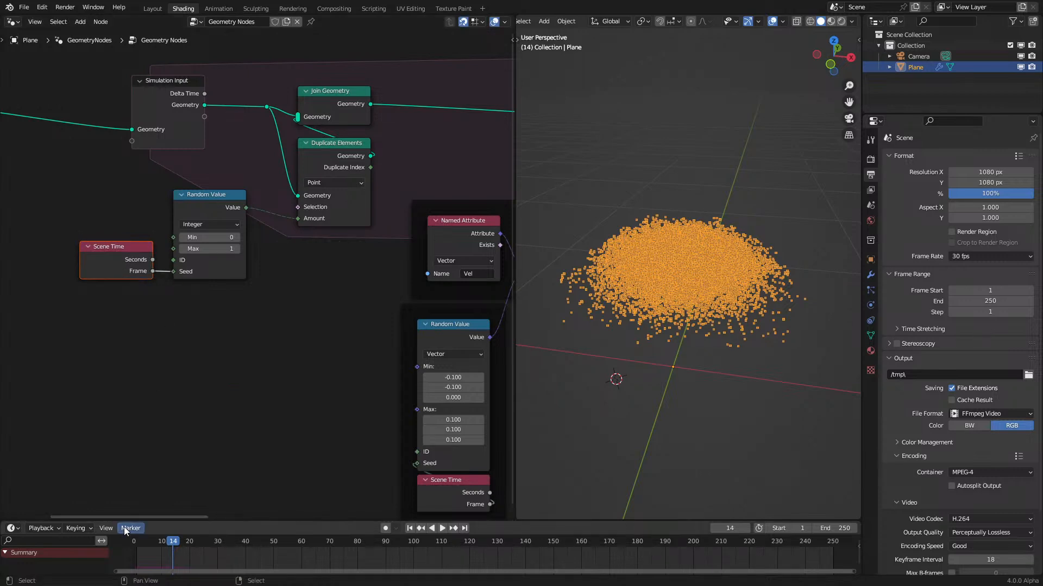
Step: Replay the simulation several times from the start to examine how the points now duplicate, and return to frame 0
left_click(133, 543)
key("space")
scroll(606, 314, "down", 3)
key("space")
scroll(256, 280, "up", 1)
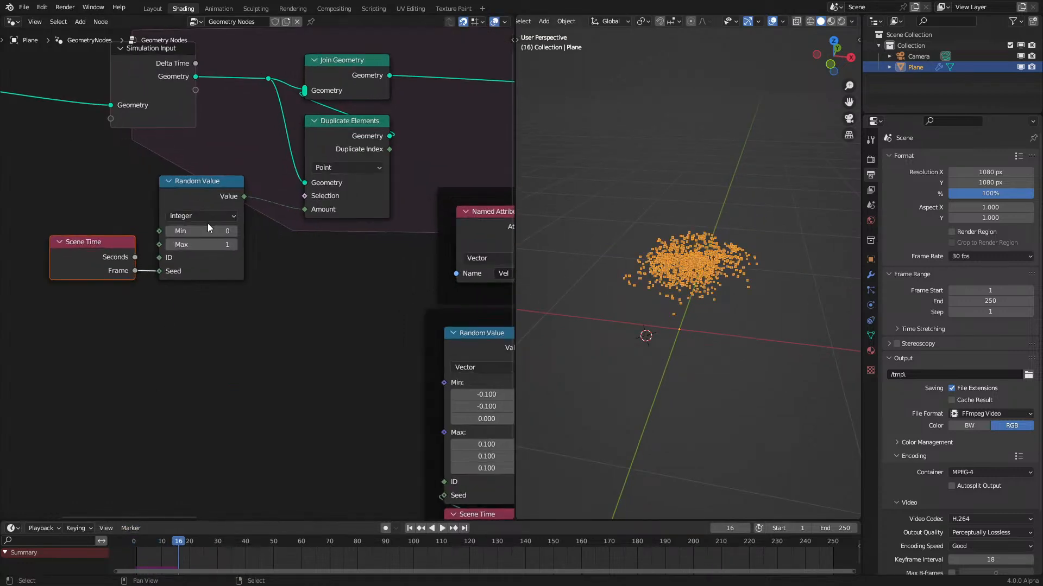
left_click(124, 562)
key("space")
key("space")
middle_click_drag(255, 300, 249, 369)
scroll(210, 317, "up", 2)
middle_click_drag(228, 314, 281, 321)
scroll(314, 301, "down", 3)
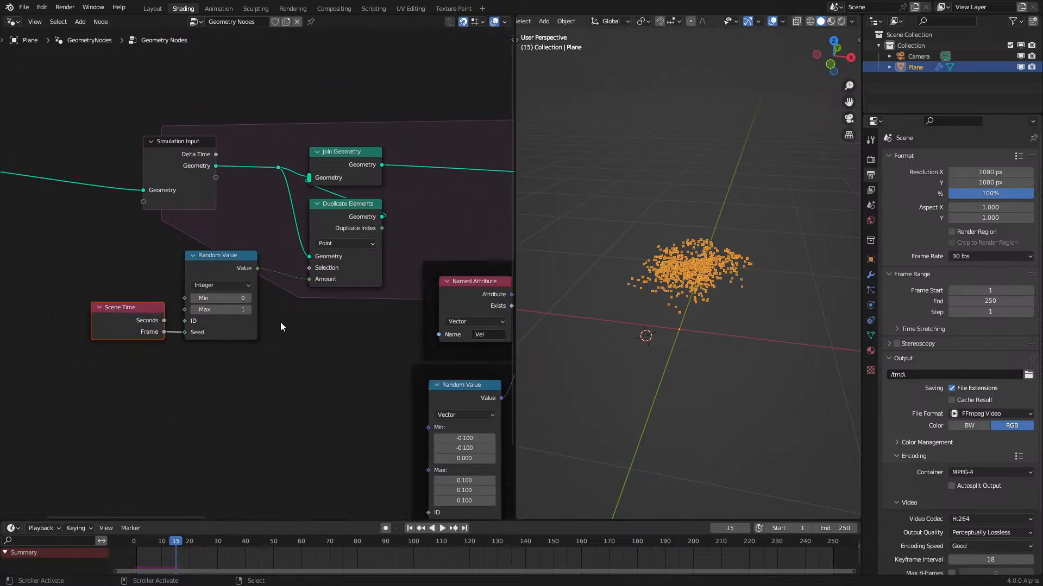
scroll(280, 322, "up", 2)
left_click(129, 552)
key("space")
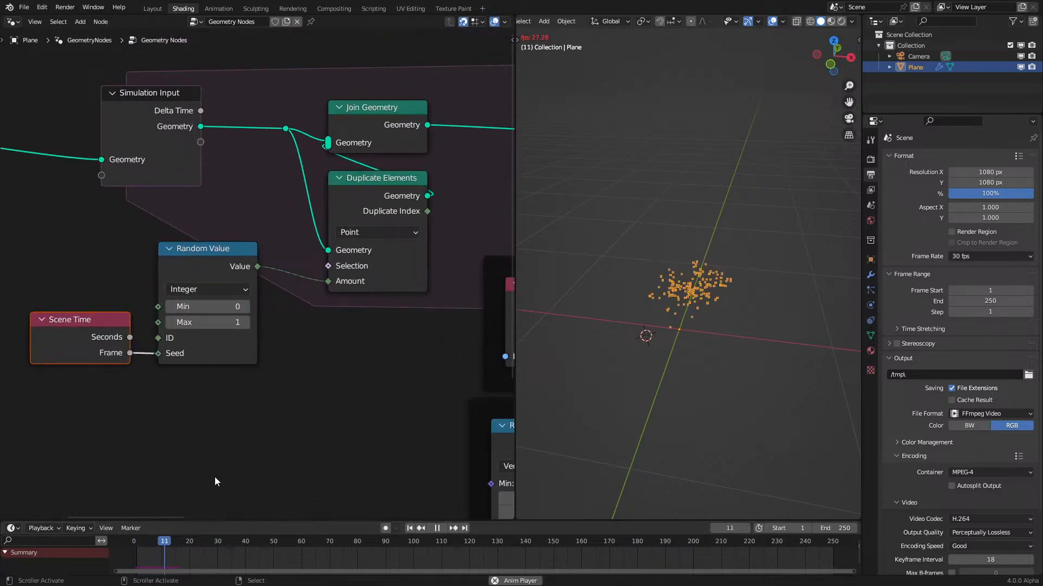
key("space")
left_click(126, 546)
Step: Spread the Scene Time and Integer Random Value nodes apart to make room between them
scroll(204, 308, "up", 2)
middle_click_drag(204, 309, 279, 286)
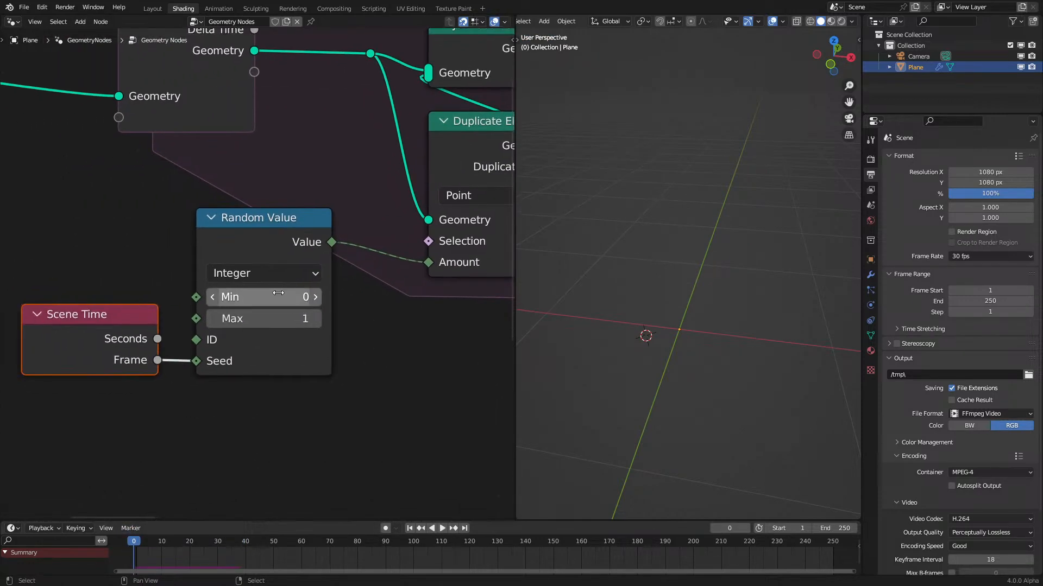
left_click_drag(90, 314, 71, 373)
left_click_drag(227, 244, 245, 263)
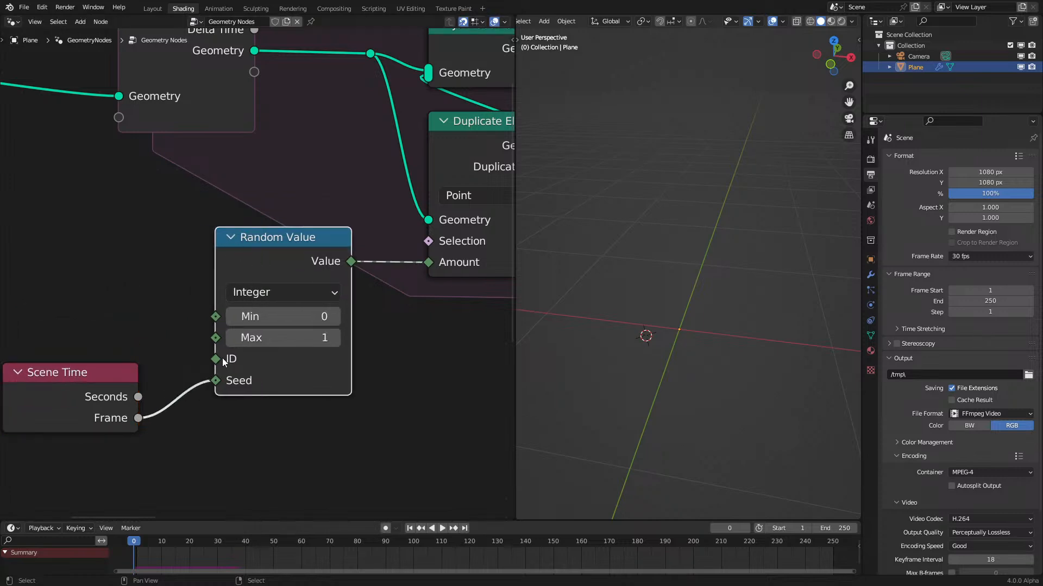
Step: Add an Index node feeding the Integer Random Value's ID input and play the simulation
left_click_drag(216, 359, 168, 319)
type("in")
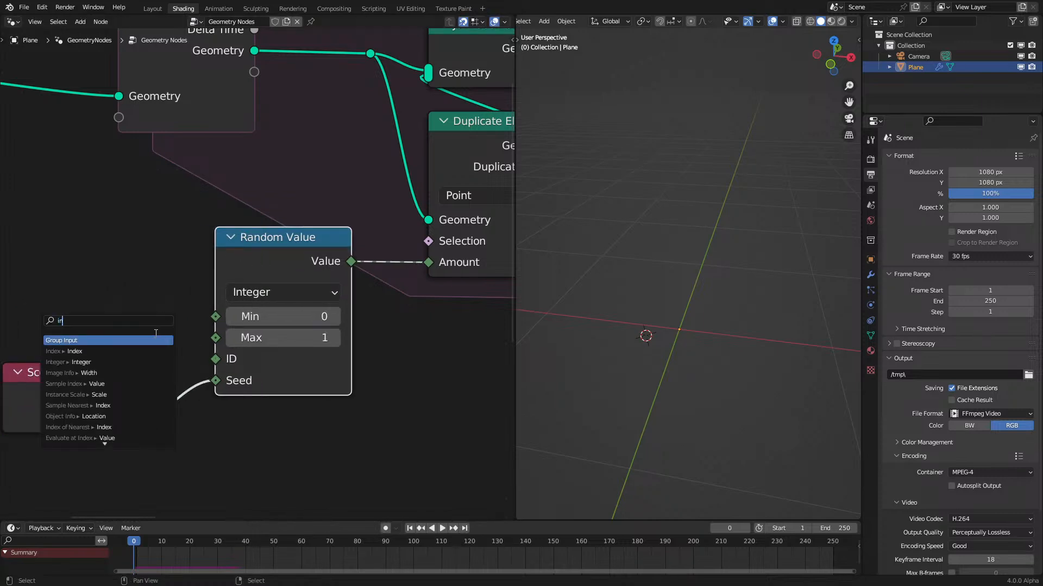
left_click(154, 351)
left_click(117, 325)
key("space")
key("space")
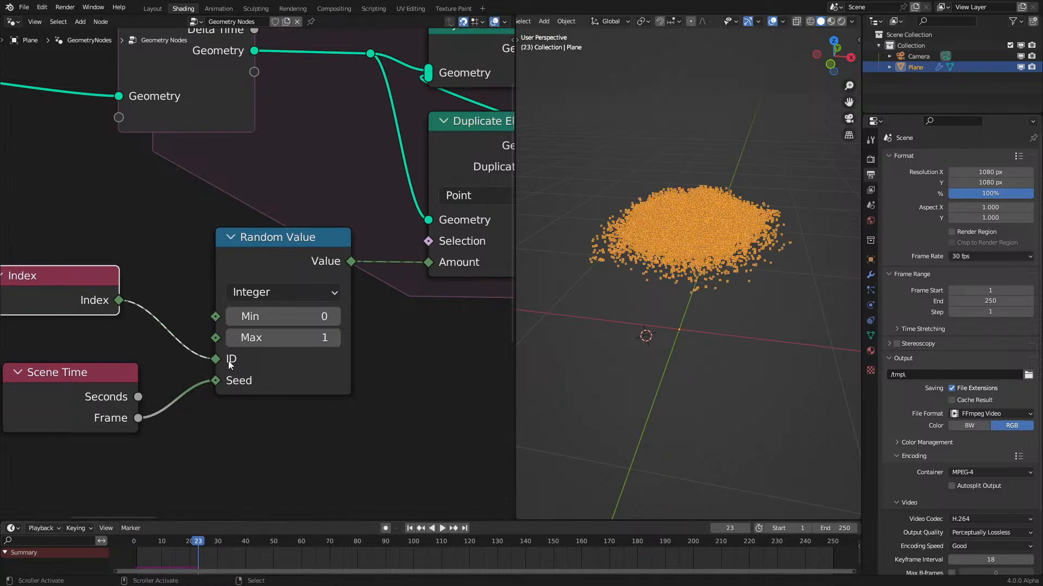
scroll(253, 275, "down", 1)
Step: Cut the link from Random Value to Duplicate Elements, set Amount to 0, and replay the simulation
right_click_drag(374, 300, 375, 302, "ctrl")
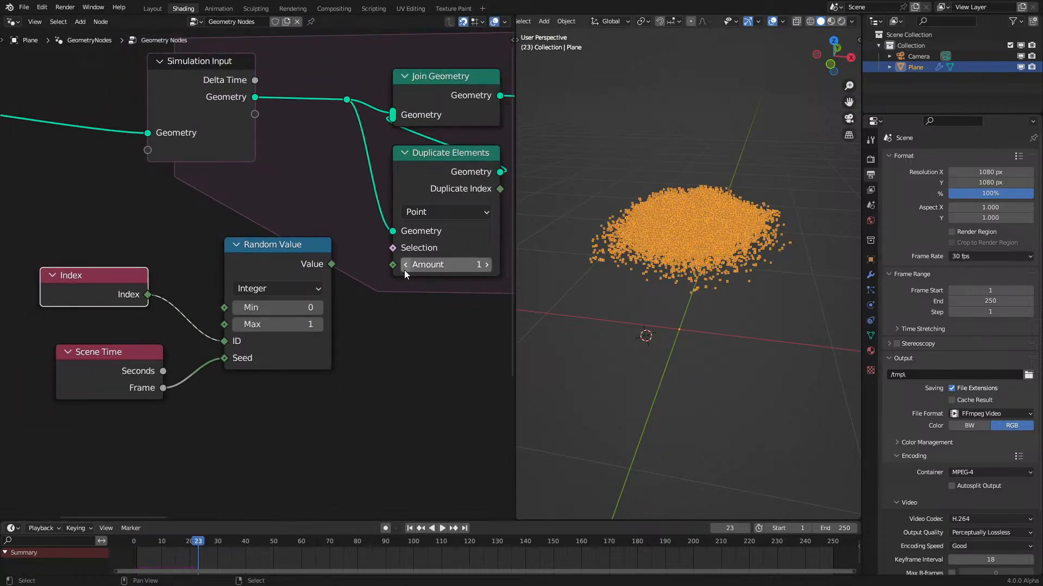
key("space")
left_click(126, 555)
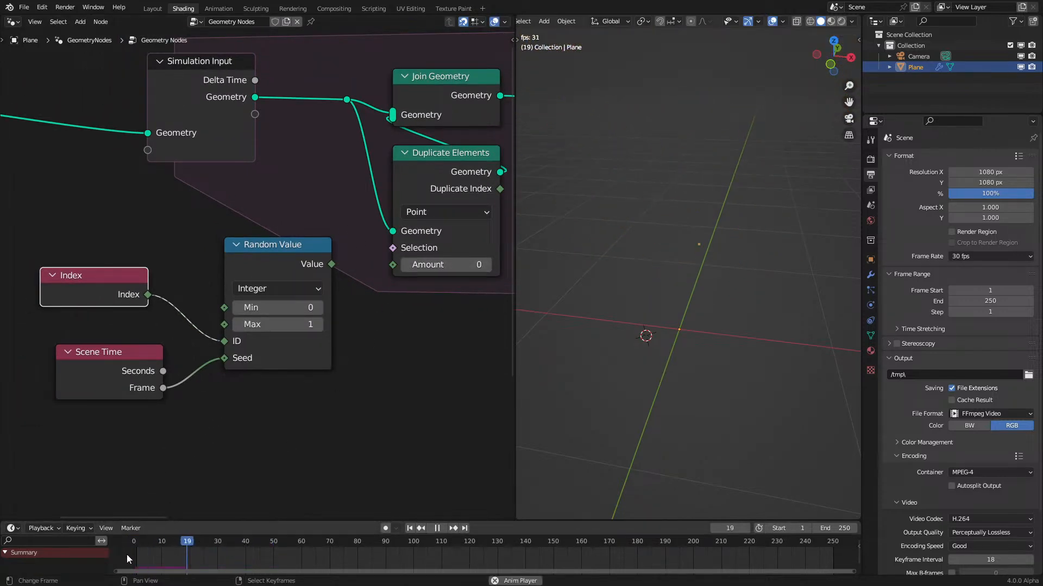
key("space")
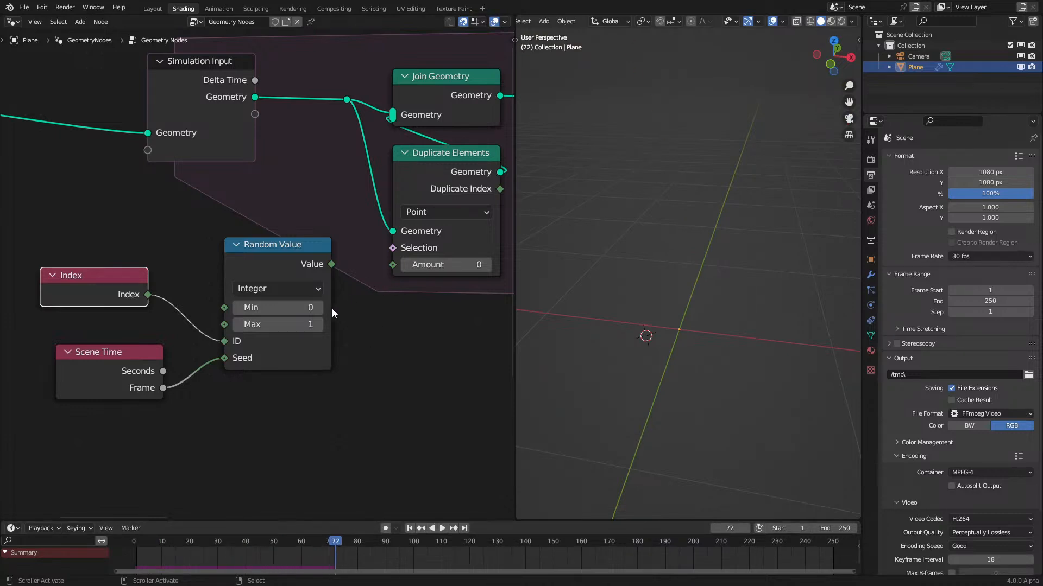
Step: Delete the Index node, reconnect Random Value's Value to Duplicate Elements' Amount, and replay the simulation
key("x")
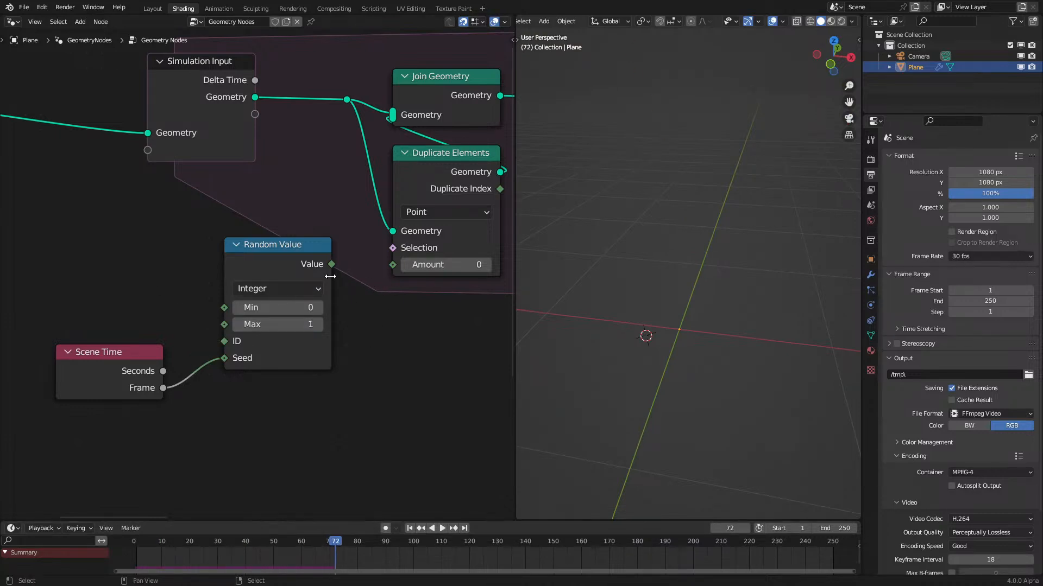
left_click_drag(331, 263, 392, 265)
key("space")
left_click(133, 556)
key("space")
scroll(315, 445, "down", 3)
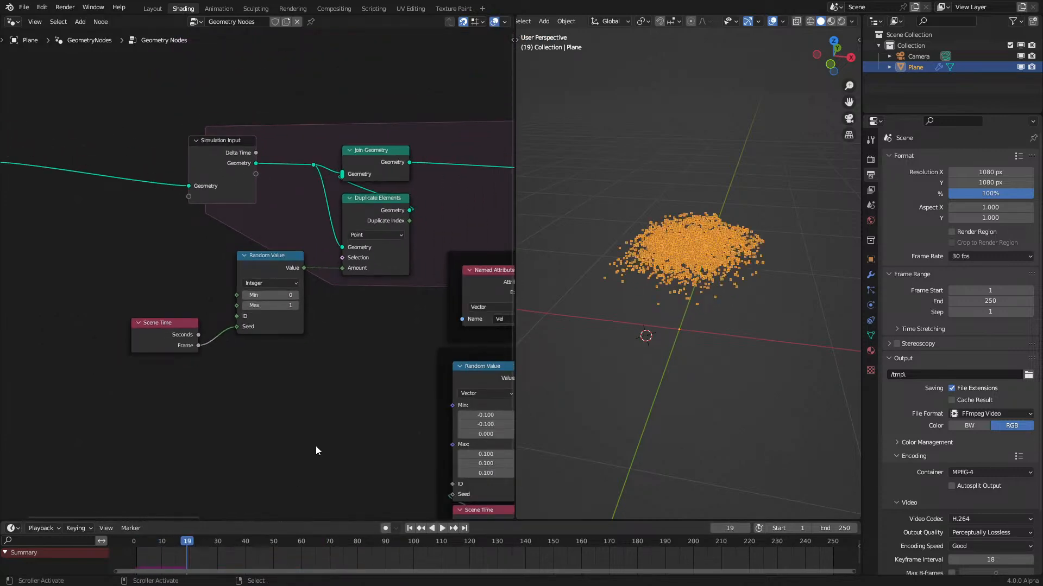
Step: Move Duplicate Elements with its Random Value and Scene Time nodes left to clear space before Join Geometry
scroll(284, 385, "up", 2)
middle_click_drag(343, 170, 249, 254)
left_click(332, 258)
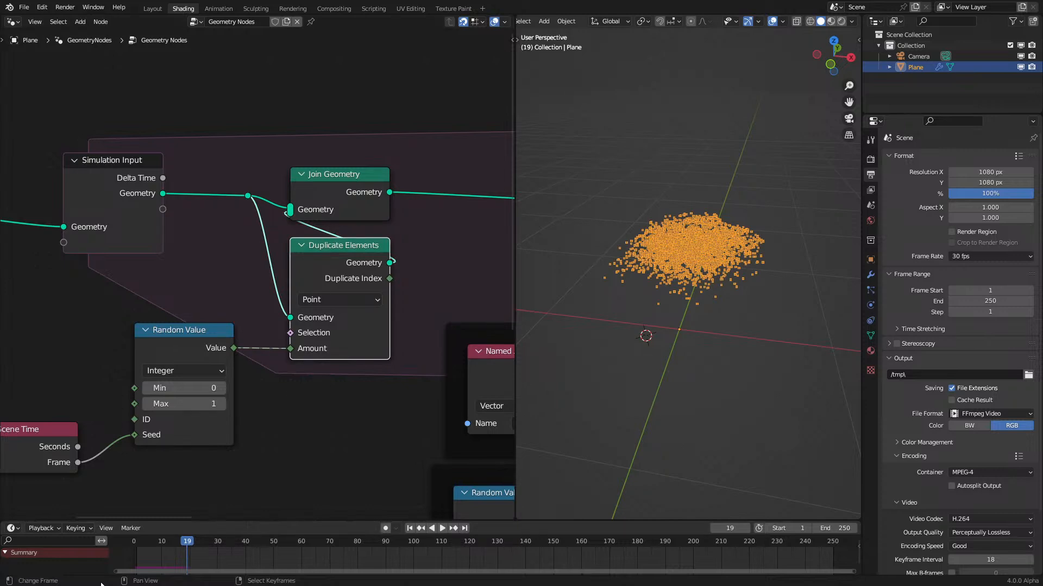
scroll(259, 277, "down", 1)
left_click_drag(84, 286, 320, 438)
key("g")
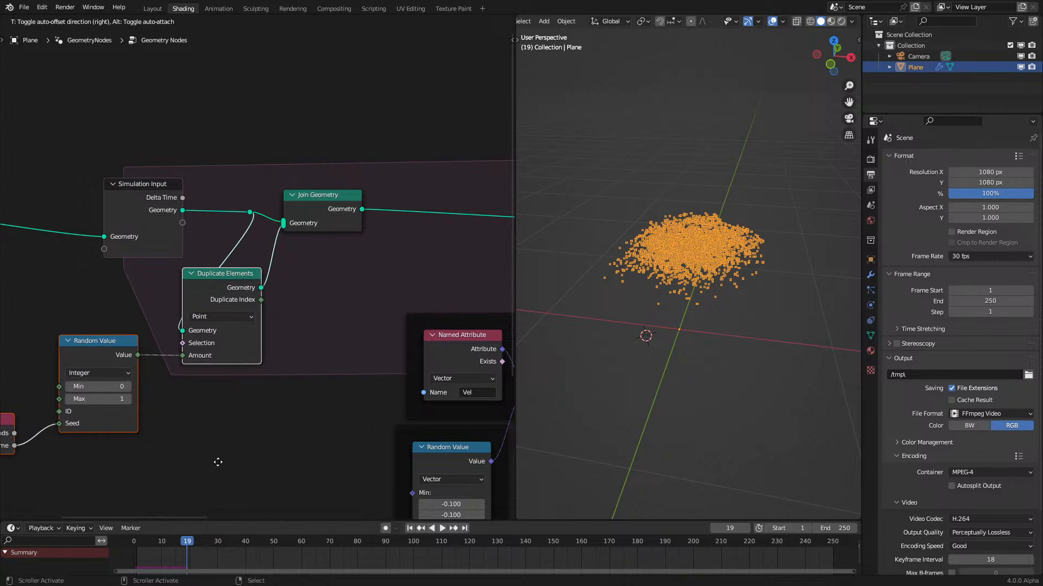
left_click(220, 462)
Step: Add a Set ID node beside Duplicate Elements, below Join Geometry
scroll(260, 275, "up", 5)
key("shift+a")
type("s")
type("det i")
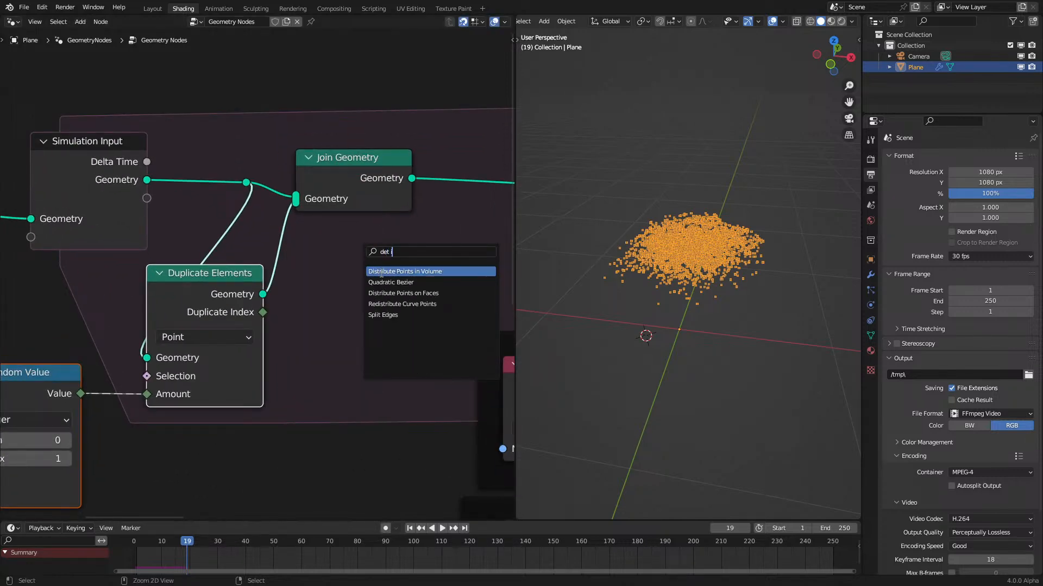
key("BackSpace")
key("BackSpace")
key("BackSpace")
type("set")
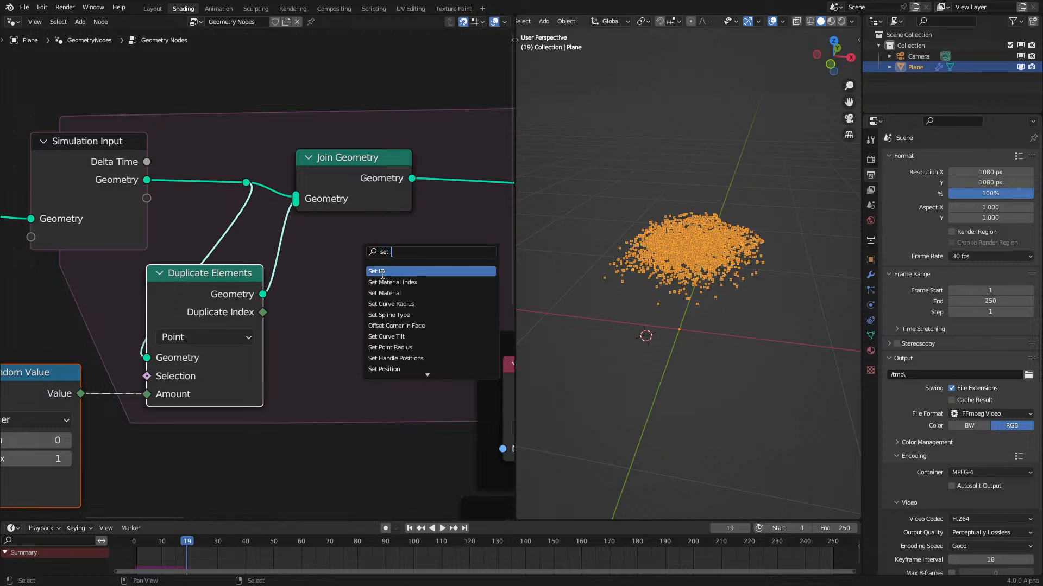
left_click(381, 271)
Step: Feed the Set ID node's ID input from a new Index node placed below it
left_click_drag(331, 335, 217, 365)
type("index")
left_click(279, 397)
left_click(374, 412)
Step: Route Duplicate Elements' Geometry through Set ID into Join Geometry, cutting the direct link
left_click_drag(263, 295, 329, 298)
right_click_drag(323, 256, 324, 258, "ctrl")
left_click_drag(445, 278, 296, 199)
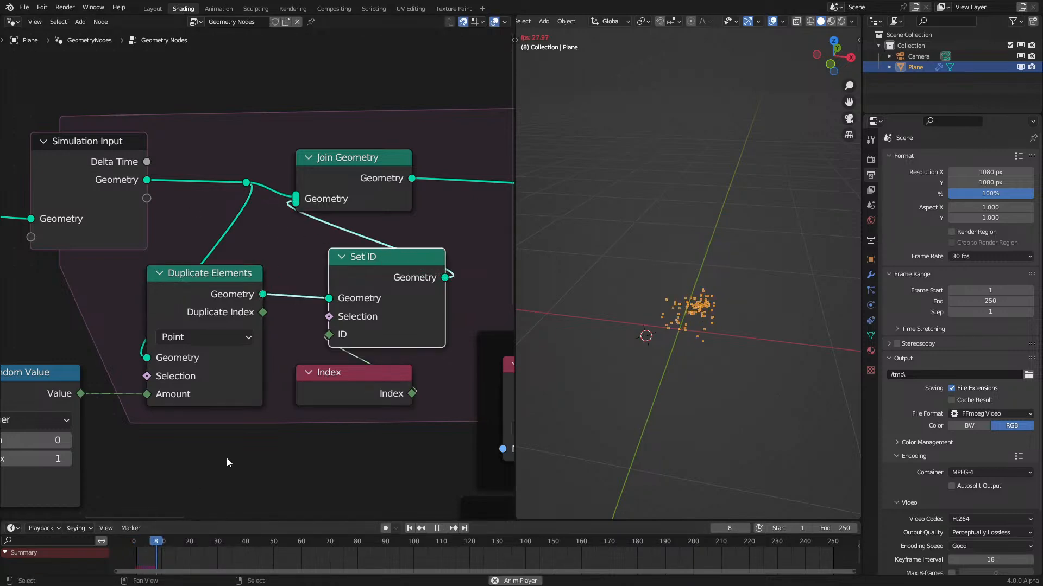
Step: Switch the Integer Random Value node to Boolean and connect its Value to Duplicate Elements' Amount
scroll(237, 451, "down", 2)
middle_click_drag(182, 432, 283, 373)
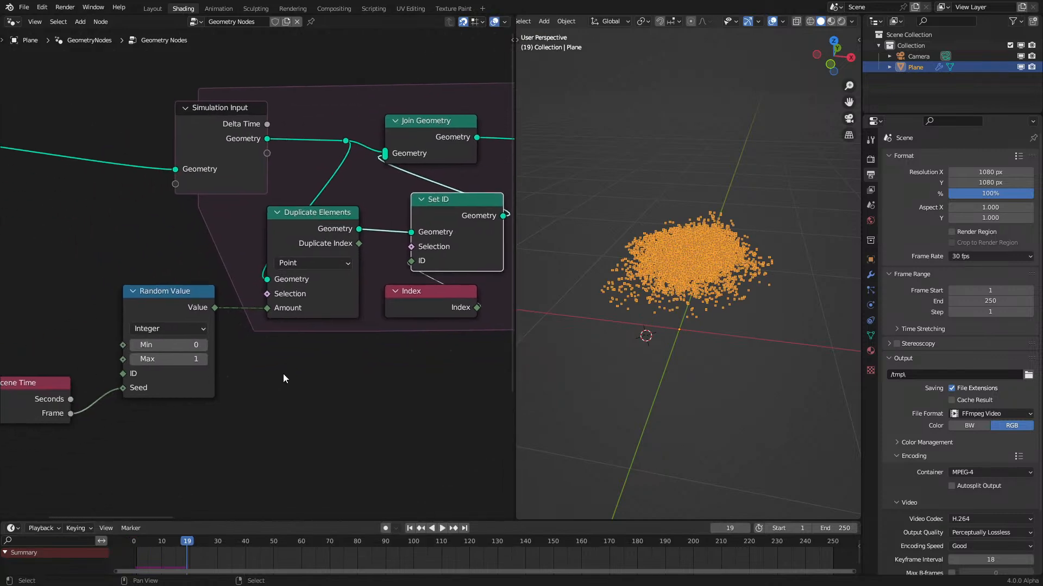
left_click(182, 332)
left_click(177, 383)
left_click_drag(215, 307, 267, 307)
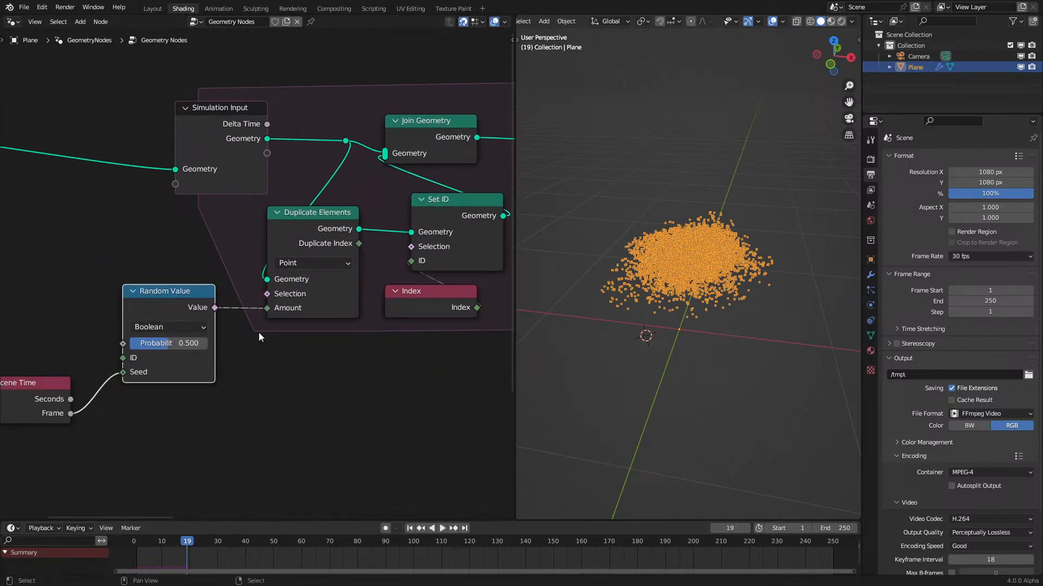
Step: Replay the simulation from the start to check the effect of the Boolean random value
left_click(140, 552)
key("space")
left_click(135, 562)
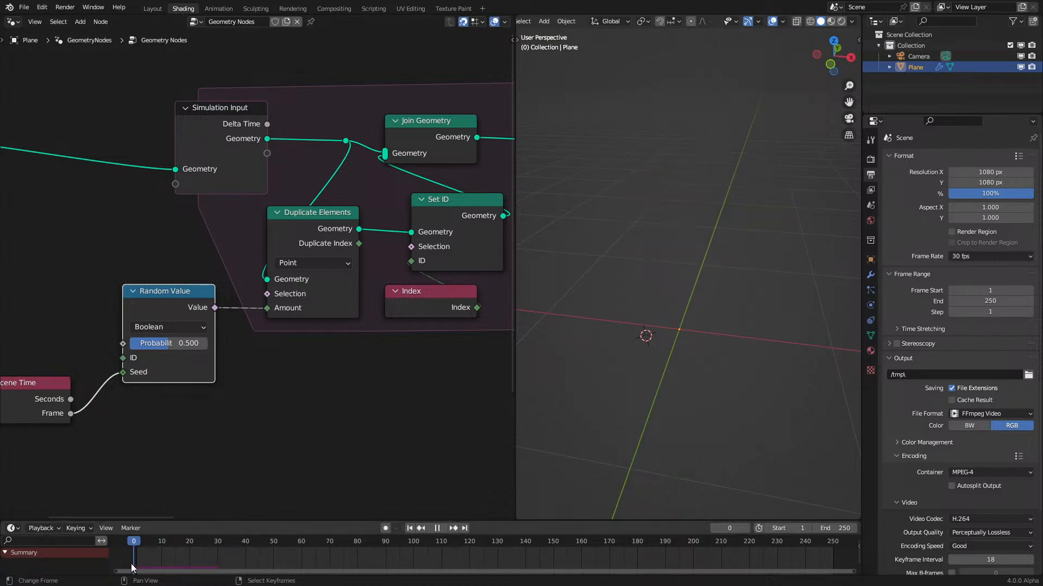
key("space")
Step: Cut Set ID's link to Join Geometry and connect Duplicate Elements' Geometry directly to Join Geometry
right_click_drag(438, 178, 376, 214, "ctrl")
left_click(356, 230)
left_click_drag(358, 230, 385, 156)
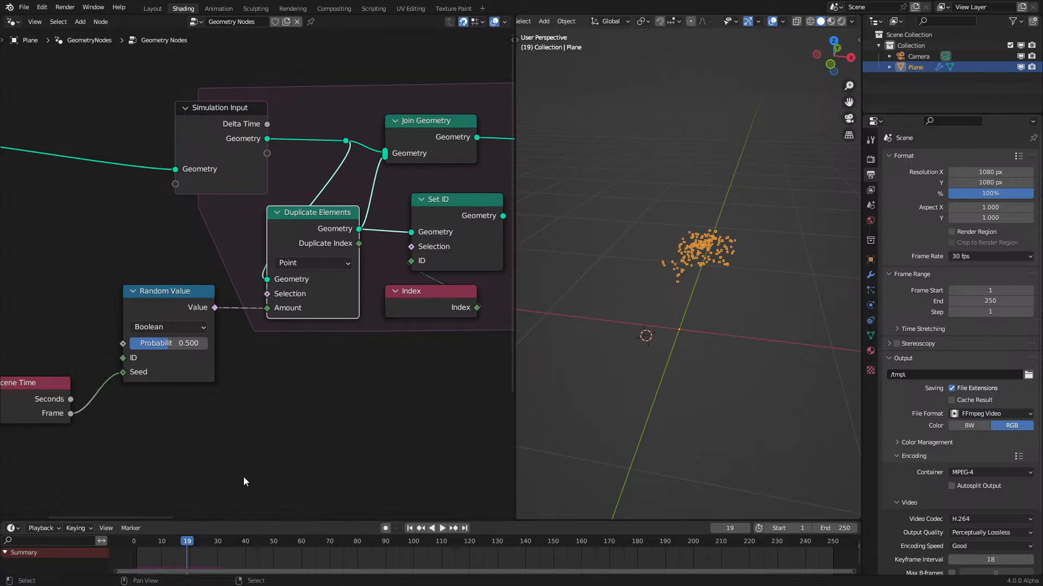
Step: Replay the simulation from the start with the direct Duplicate Elements connection
left_click(135, 556)
key("space")
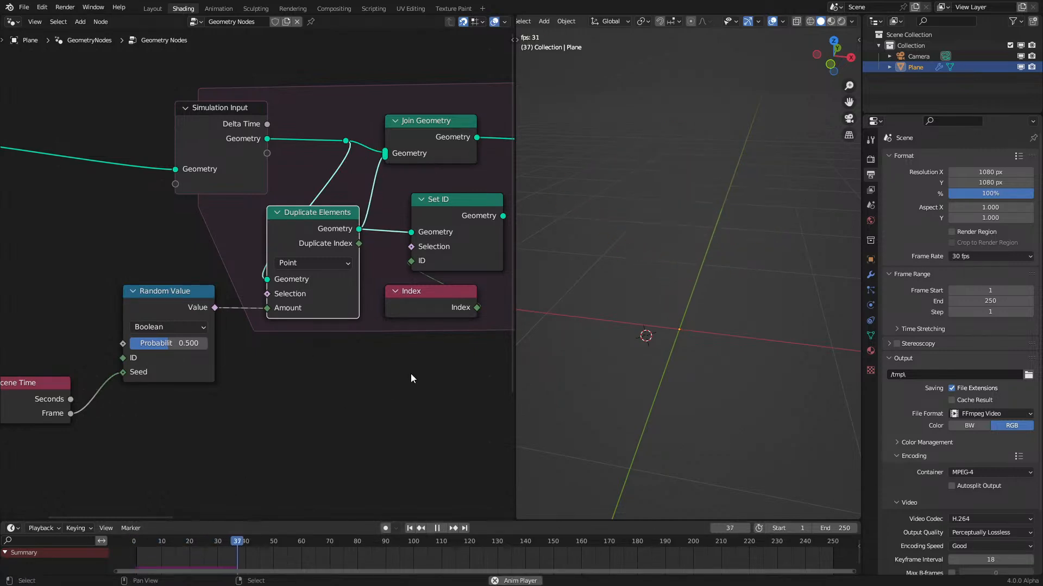
key("space")
Step: Set the Boolean Random Value's Probability to 0.1 and replay the simulation from the start
left_click(124, 562)
left_click(169, 344)
type("0.1")
key("Return")
key("space")
key("space")
Step: Delete the Set ID and Index nodes and place Duplicate Elements directly below Join Geometry
left_click(394, 197)
left_click_drag(394, 201, 434, 401)
key("x")
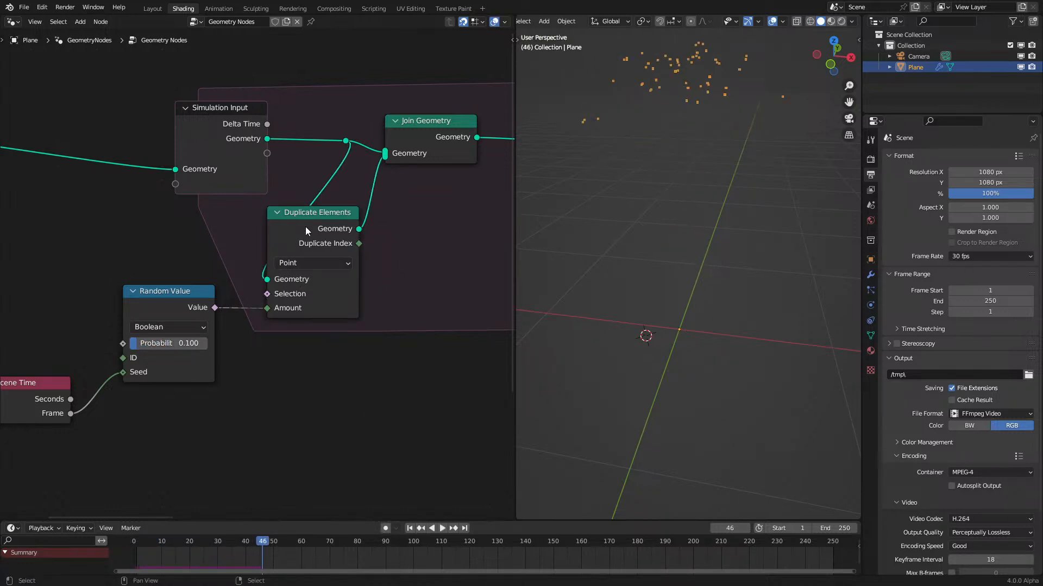
left_click_drag(305, 226, 423, 201)
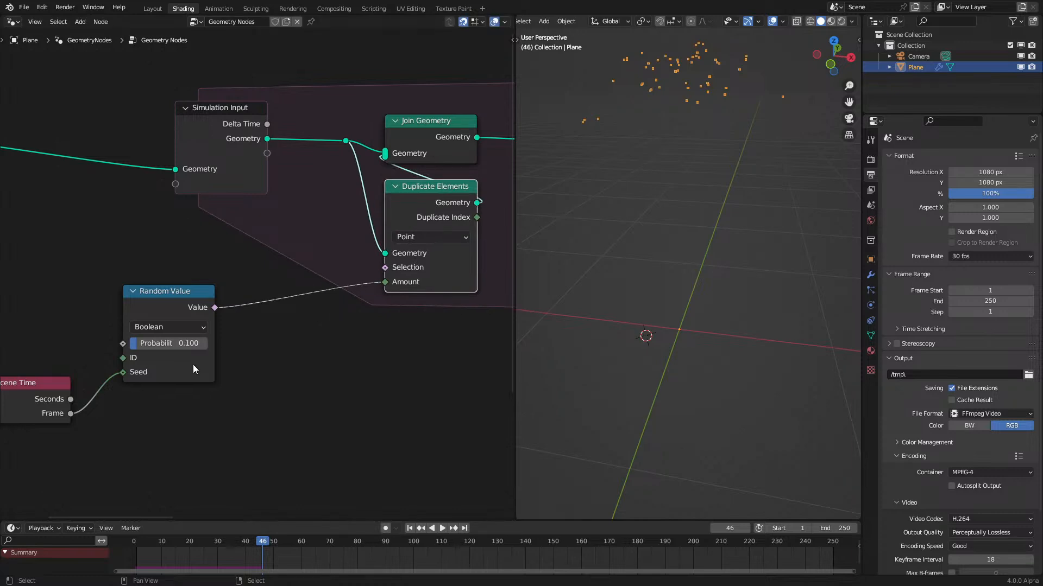
Step: Disconnect the Boolean Random Value from Duplicate Elements' Amount and connect it to Selection instead
left_click_drag(207, 309, 221, 270)
middle_click_drag(320, 283, 302, 328)
right_click_drag(306, 311, 303, 329, "ctrl")
left_click_drag(208, 314, 366, 312)
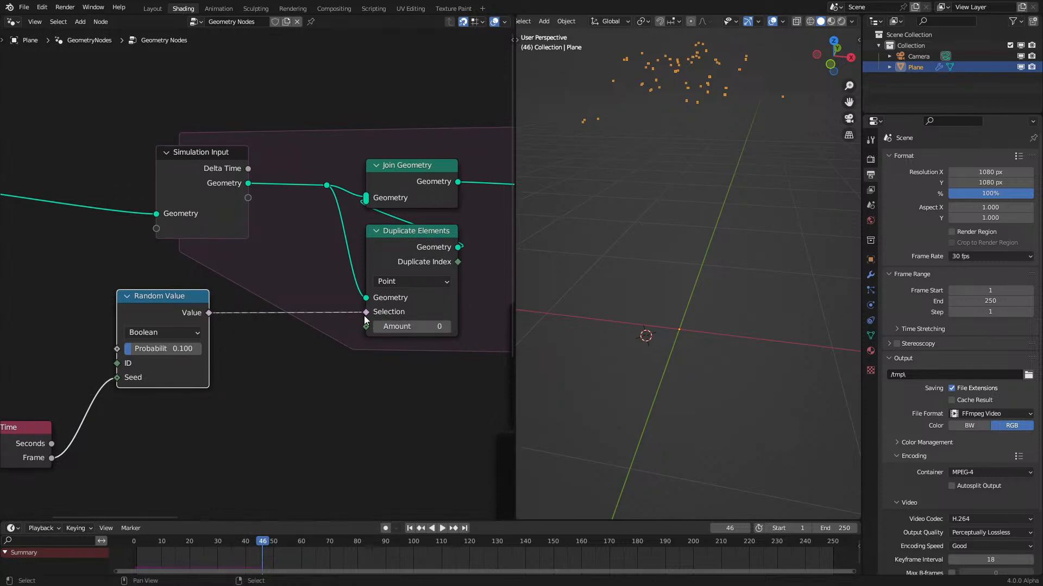
left_click_drag(183, 311, 235, 298)
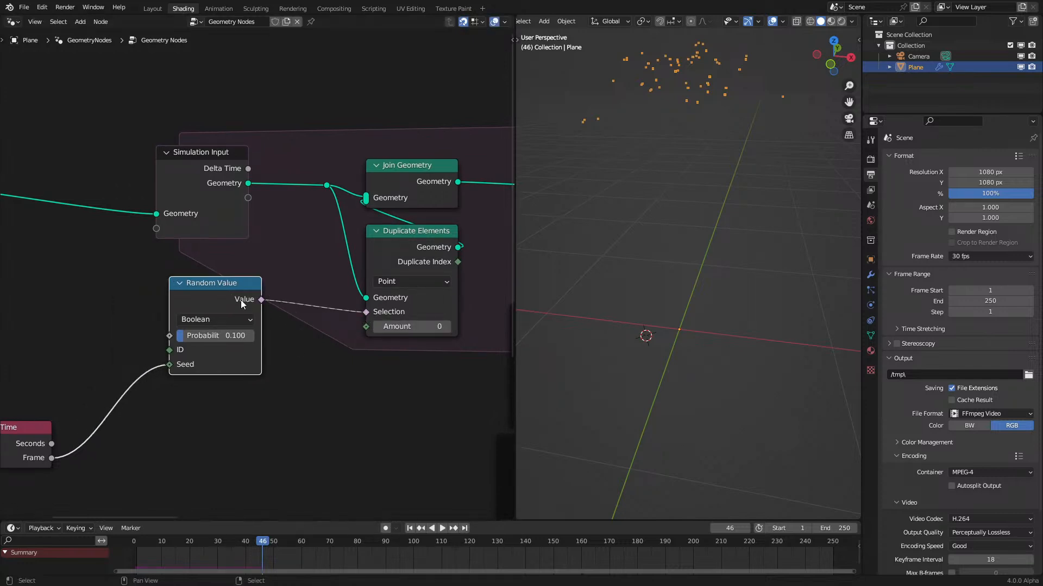
Step: Replay the simulation from the start with the random value driving the duplicate Selection
left_click_drag(150, 555, 112, 554)
key("space")
key("space")
key("space")
key("space")
Step: Set Duplicate Elements' Amount to 1 and replay the simulation from the start
left_click(450, 327)
left_click_drag(157, 559, 131, 563)
key("space")
key("space")
Step: Try a Duplicate Elements Amount of 2 and replay the simulation from the start
left_click(447, 327)
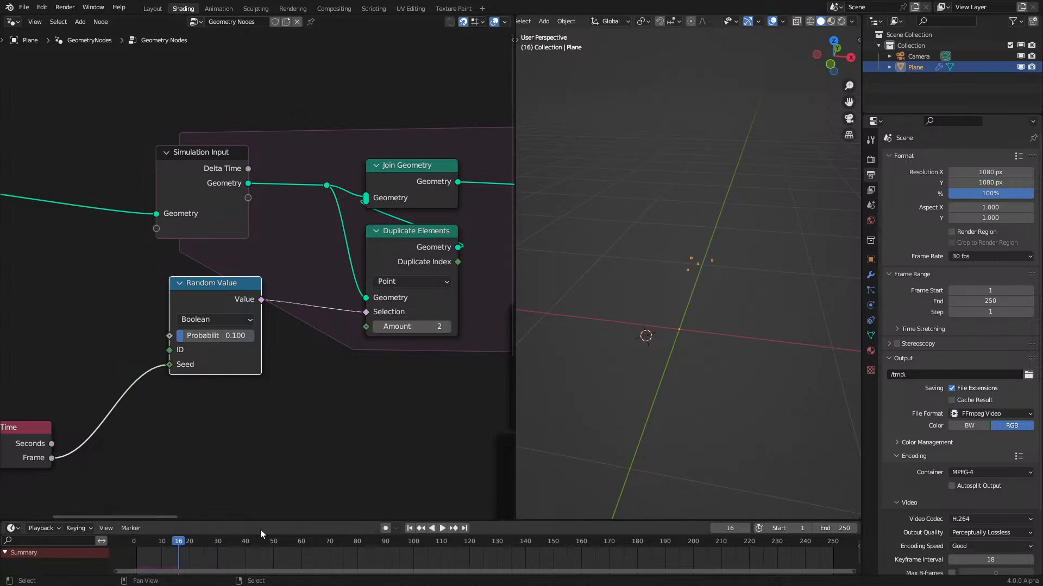
left_click(133, 560)
key("space")
key("space")
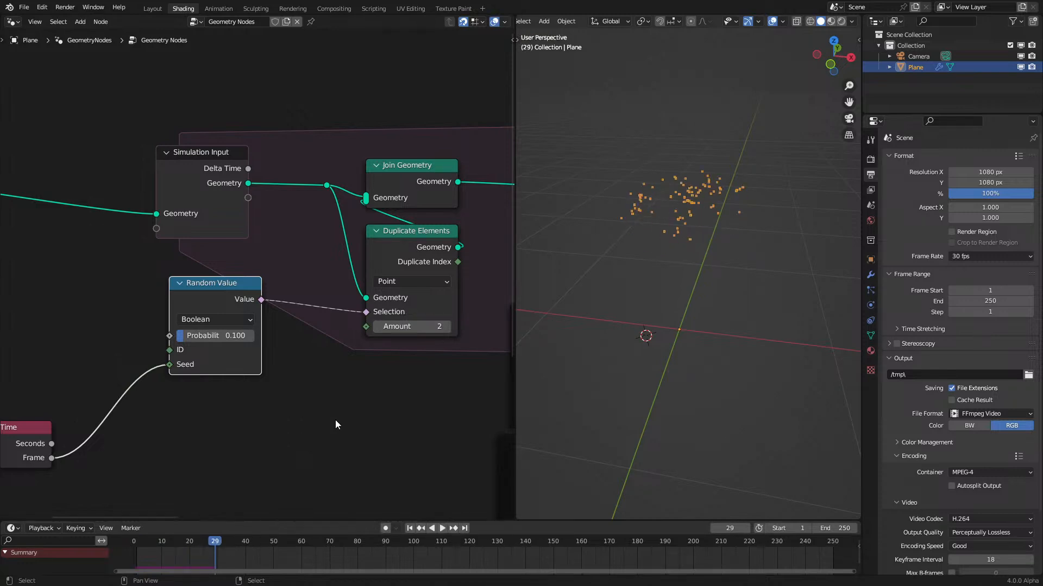
Step: Set Duplicate Elements' Amount back to 1 and place Scene Time directly below the Boolean Random Value
left_click(379, 329)
left_click_drag(52, 459, 261, 402)
left_click_drag(34, 433, 242, 389)
Step: Play the simulation from the start and examine how the points split from several viewing angles
left_click(121, 545)
key("space")
key("space")
middle_click_drag(673, 264, 703, 163)
scroll(738, 283, "up", 2)
key("space")
key("space")
scroll(739, 282, "down", 2)
key("space")
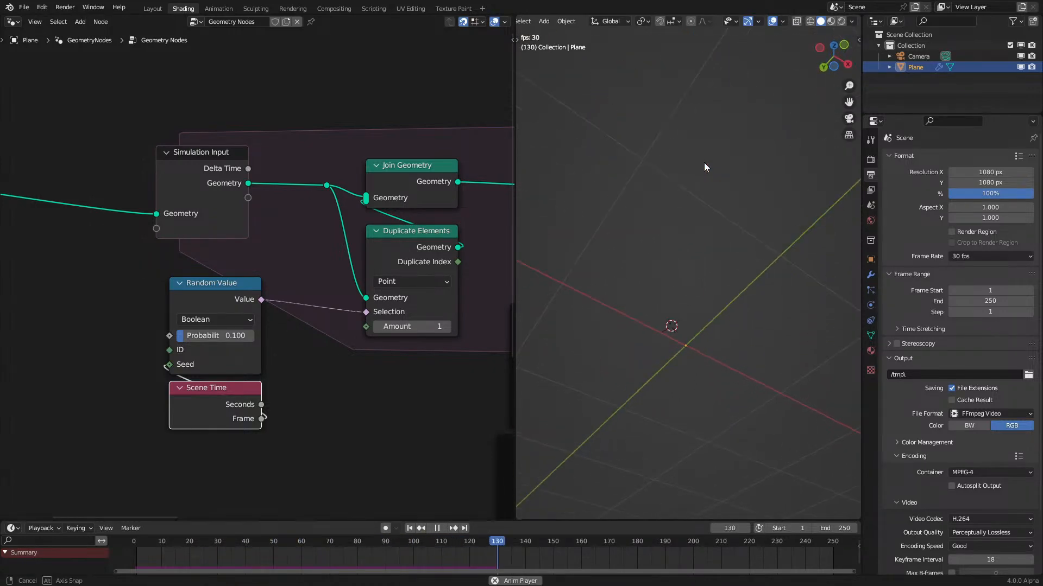
key("space")
Step: Replay the simulation from the start once more and stop it at frame 71
left_click_drag(146, 550, 125, 560)
key("space")
scroll(627, 274, "up", 2)
middle_click_drag(628, 272, 624, 352)
key("space")
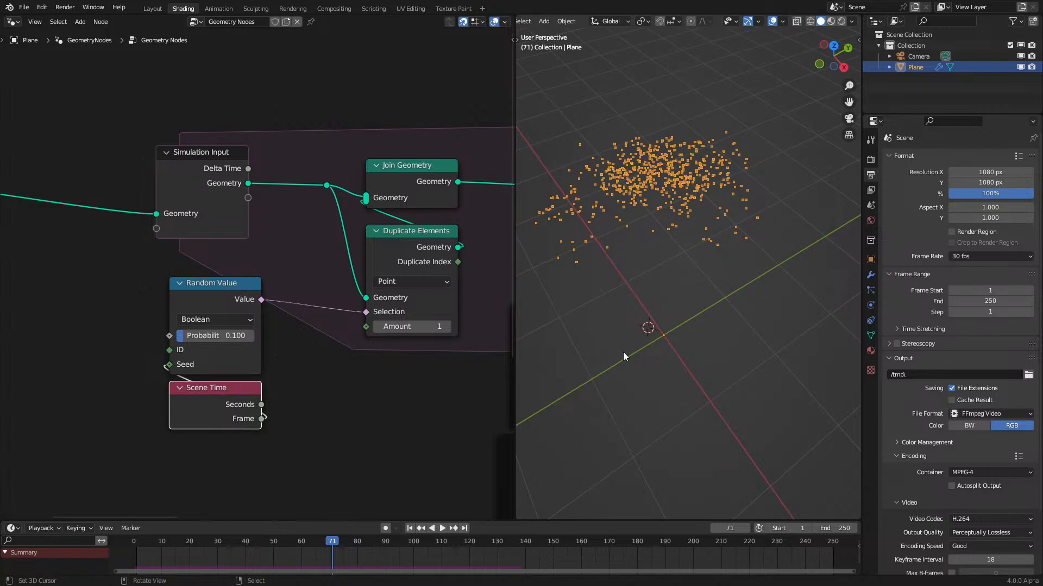
Step: Move Simulation Input away from the splitting nodes and bring the Boolean Random Value and Scene Time nodes closer to Duplicate Elements
scroll(256, 343, "down", 2)
middle_click_drag(373, 380, 198, 309)
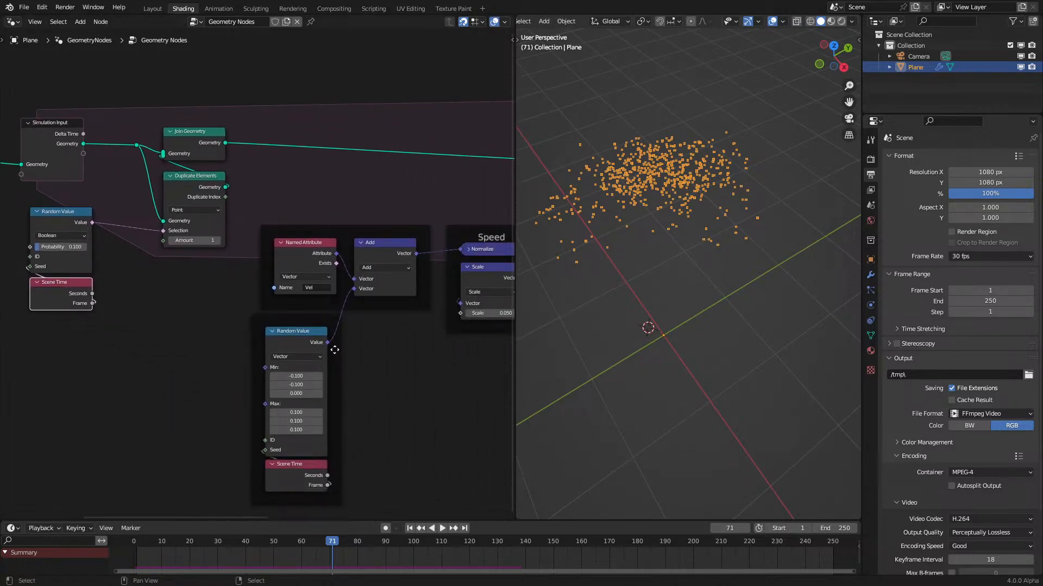
middle_click_drag(145, 307, 356, 460)
scroll(257, 273, "down", 2)
left_click_drag(258, 287, 159, 289)
left_click_drag(211, 368, 288, 482)
left_click_drag(292, 412, 330, 412)
Step: Enclose the Join Geometry, Duplicate Elements, Boolean Random Value and Scene Time nodes in a frame labelled Split
left_click_drag(261, 220, 398, 439)
key("ctrl+j")
scroll(398, 439, "up", 2)
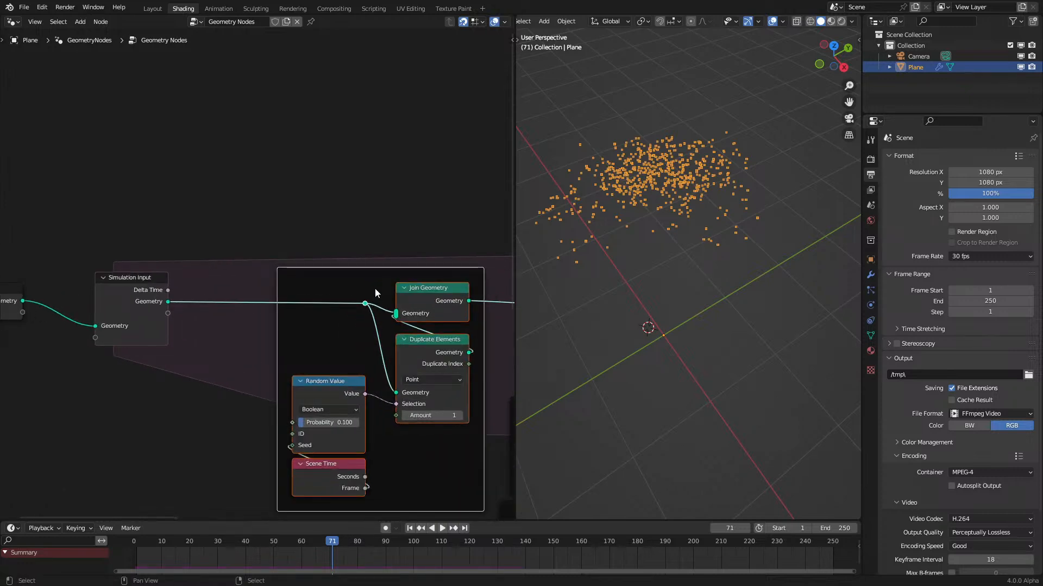
key("F2")
type("Split")
key("Return")
scroll(369, 276, "down", 2)
middle_click_drag(459, 355, 206, 220)
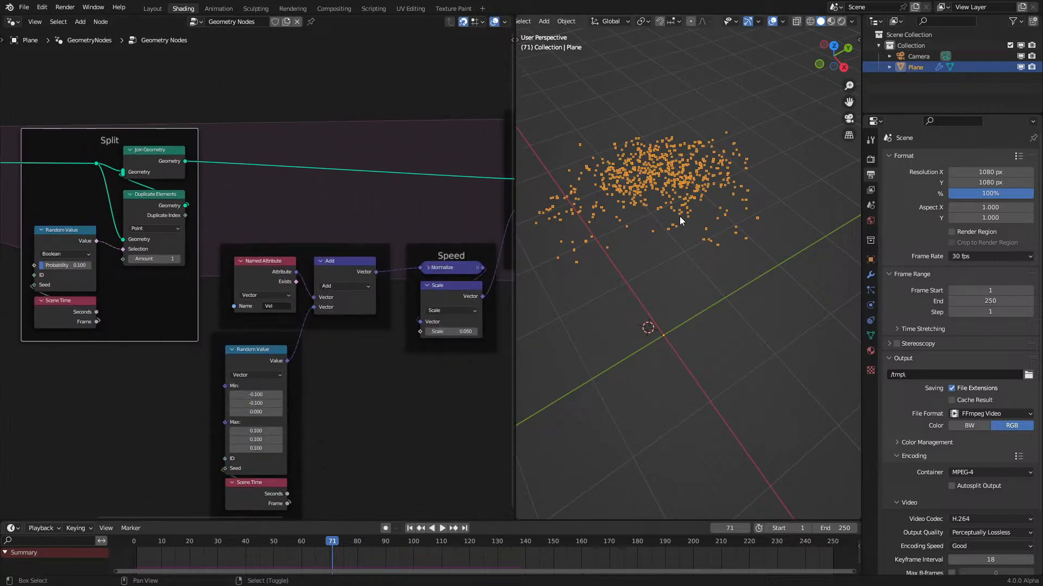
Step: Add a new plane to the scene and reset its location to the world origin
key("shift+a")
mouse_move(679, 216)
left_click(734, 216)
key("alt+g")
middle_click_drag(677, 251, 695, 224)
Step: Rename the original simulation plane as Lightning Points
double_click(924, 67)
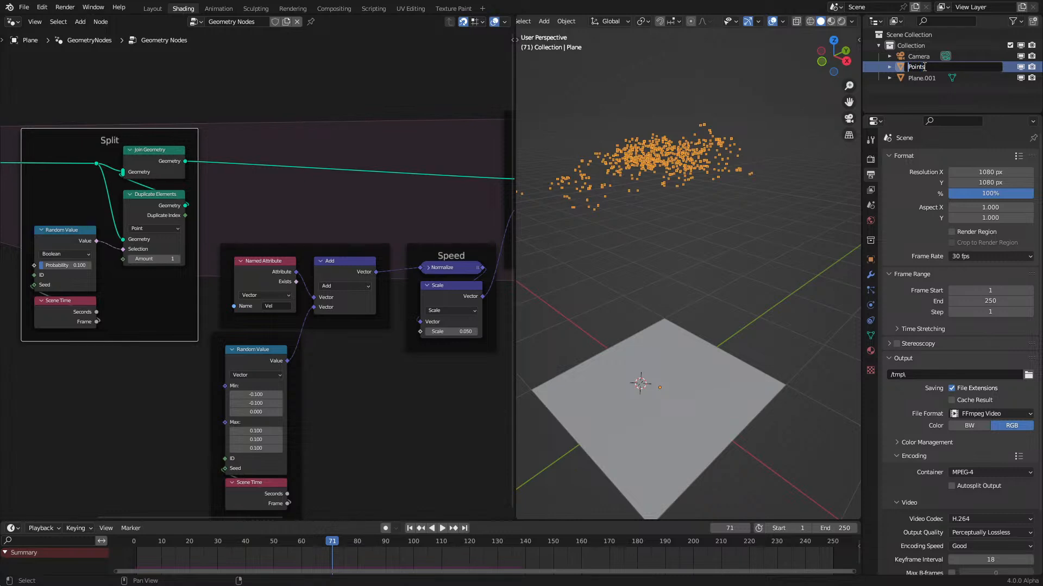
type("iq")
key("Return")
double_click(925, 68)
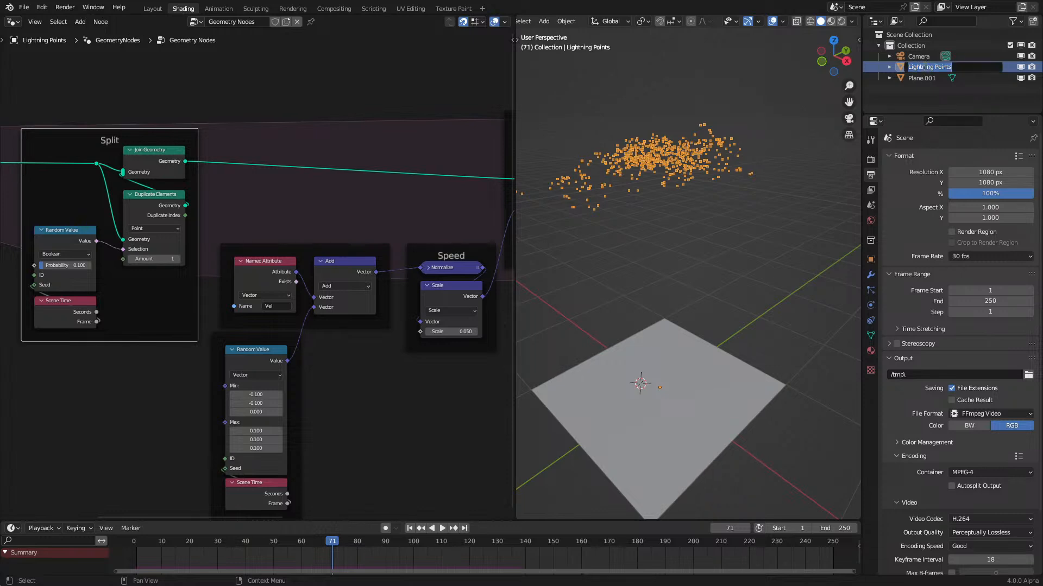
Step: Rename the new plane Plane.001 as Lightning Trail
left_click(918, 80)
double_click(923, 77)
type("Lightning")
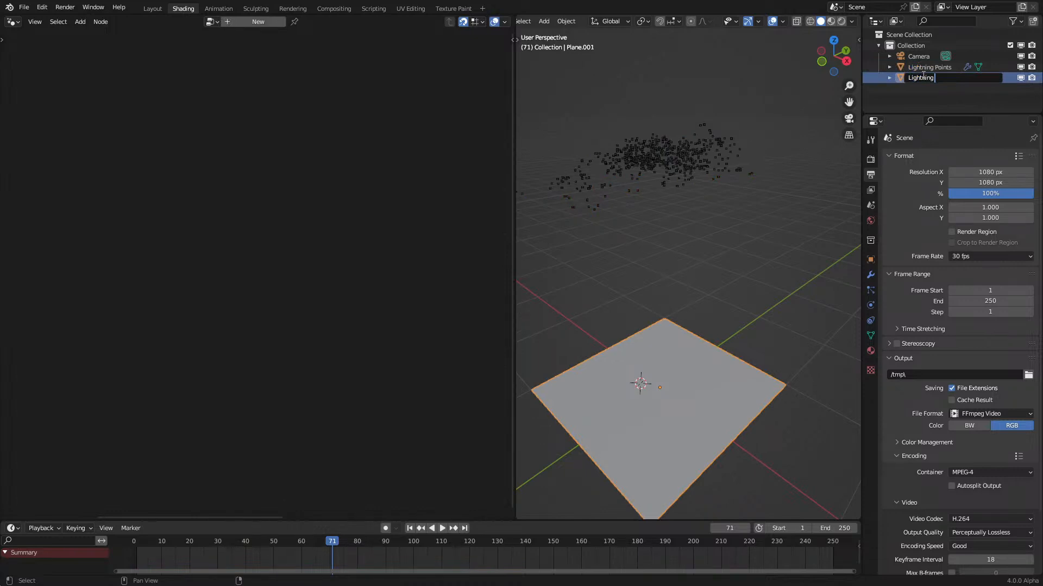
key("Return")
Step: Create a new geometry node tree on Lightning Trail and add a Simulation Zone below the group nodes
middle_click_drag(591, 342, 607, 310)
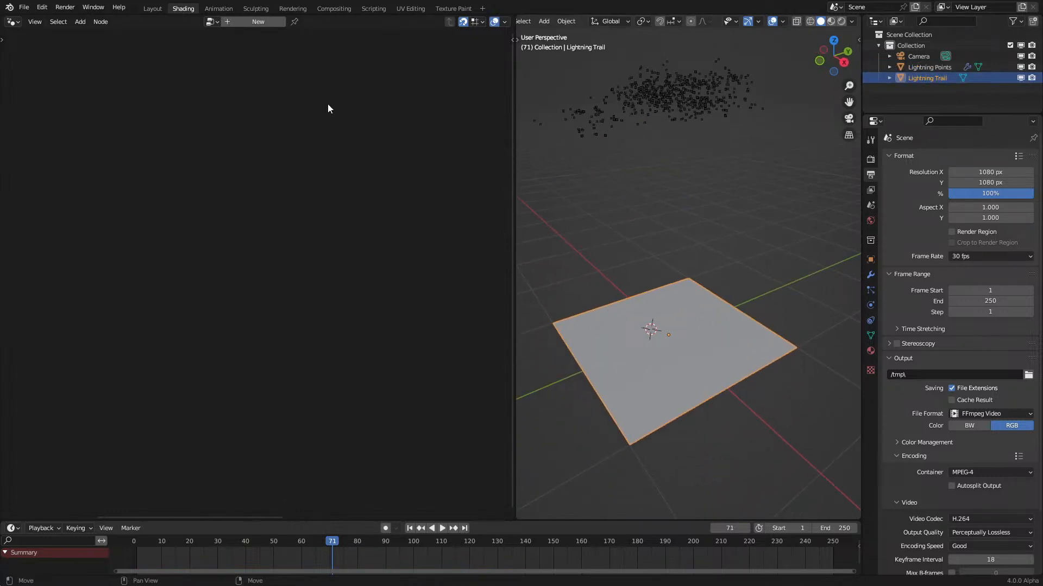
left_click(251, 22)
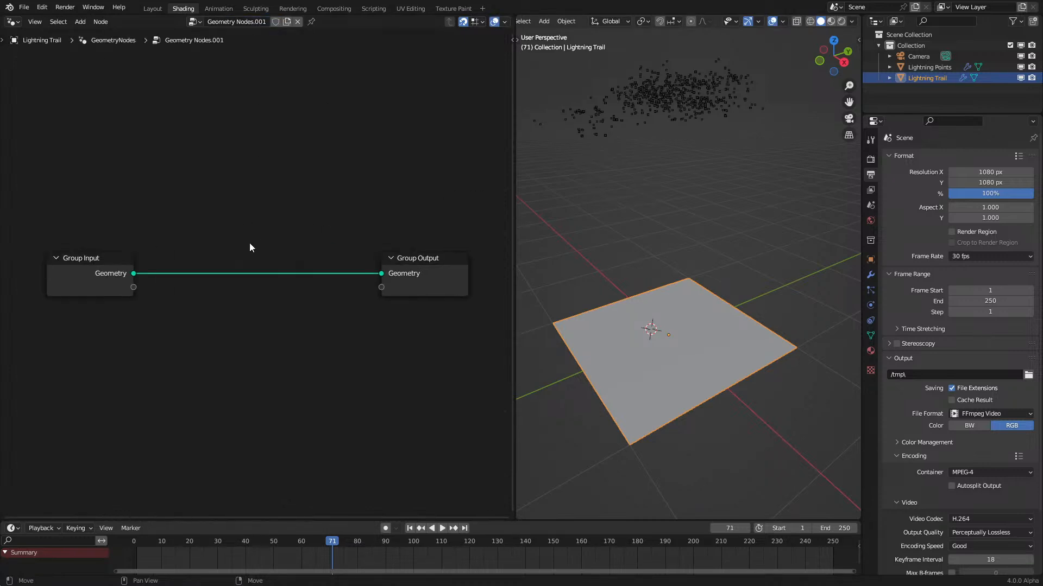
key("shift+a")
mouse_move(200, 254)
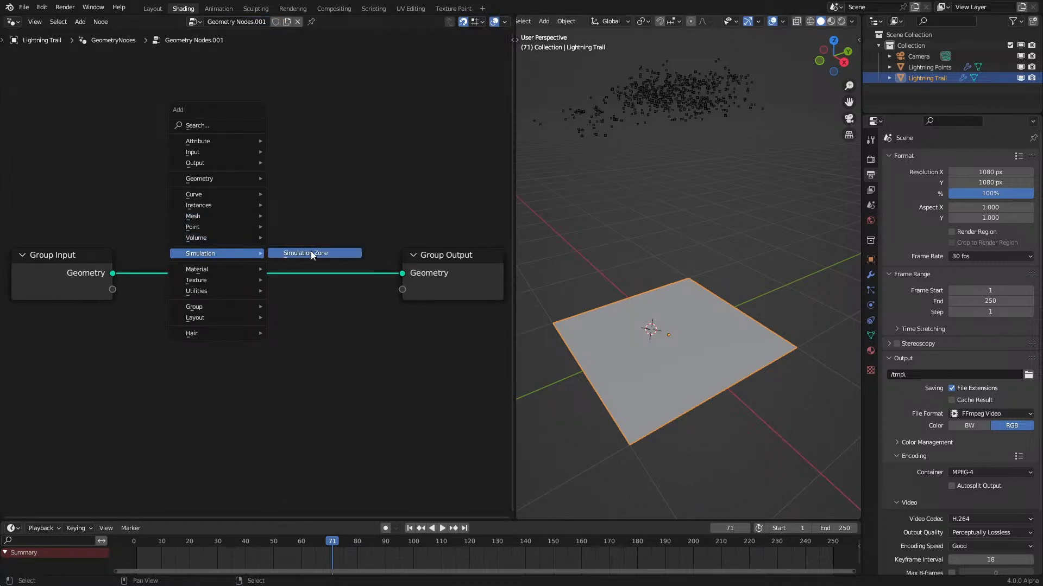
left_click(312, 252)
left_click(133, 351)
Step: Connect Simulation Output's Geometry to Group Output and delete the Group Input node
scroll(163, 332, "down", 2)
scroll(201, 312, "up", 2)
left_click_drag(379, 360, 443, 271)
left_click_drag(380, 360, 437, 259)
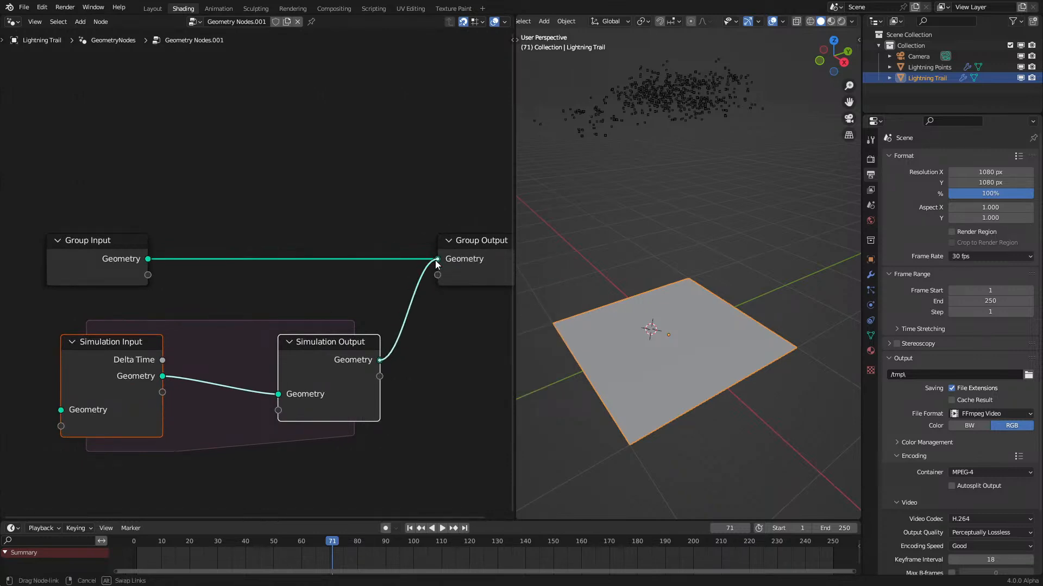
left_click_drag(65, 221, 207, 294)
key("x")
Step: Reposition the simulation zone nodes in line with Group Output
scroll(207, 294, "down", 1)
mouse_move(100, 264)
left_mouse_down()
mouse_move(228, 366)
mouse_move(316, 415)
left_mouse_up()
key("g")
left_click(289, 317)
key("g")
left_click(302, 324)
Step: Bring Lightning Points into the node tree as an Object Info node set to Relative, placed below the simulation zone
left_click_drag(920, 67, 75, 435)
middle_click_drag(138, 421, 226, 289)
left_click(211, 367)
left_click_drag(215, 328, 130, 328)
Step: Move Simulation Input away from Simulation Output to widen the simulation zone
left_click(210, 112)
middle_click_drag(209, 111, 315, 188)
key("g")
left_click(115, 188)
Step: Insert a Join Geometry node inside the simulation zone and connect Object Info's Geometry to it
key("shift+a")
mouse_move(275, 104)
left_click(387, 156)
left_click(334, 200)
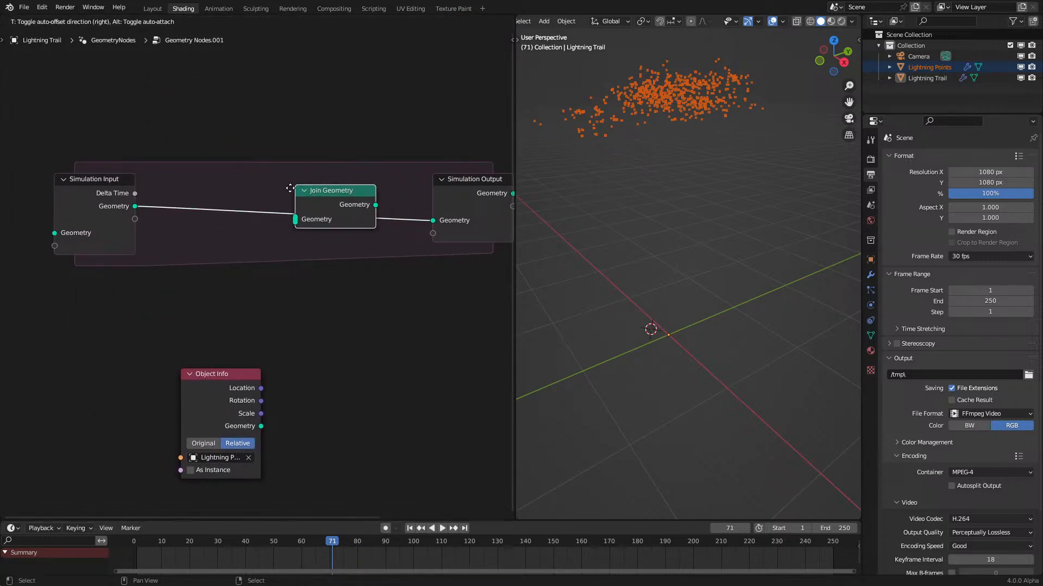
left_click_drag(261, 426, 304, 218)
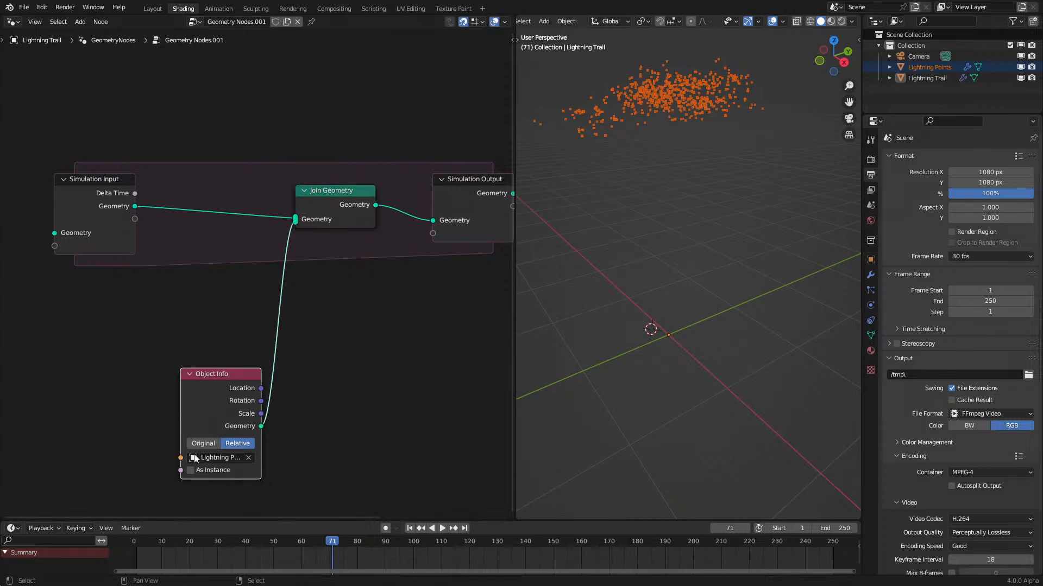
left_click_drag(229, 399, 115, 353)
Step: Turn off the Simulation Nodes cache in Lightning Trail's physics properties, checking the same setting on Lightning Points
left_click(870, 290)
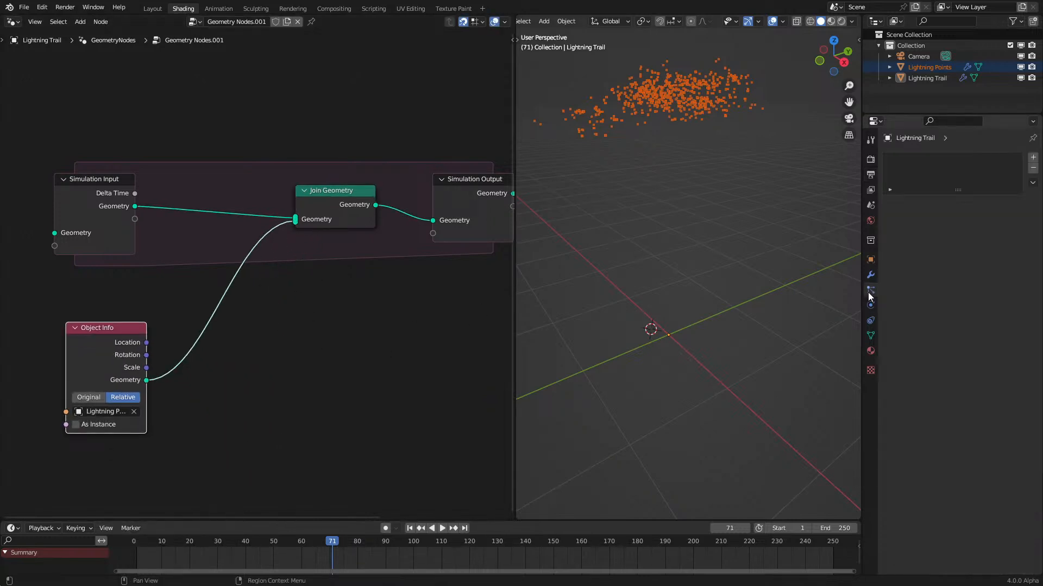
left_click(870, 320)
left_click(870, 305)
left_click(923, 211)
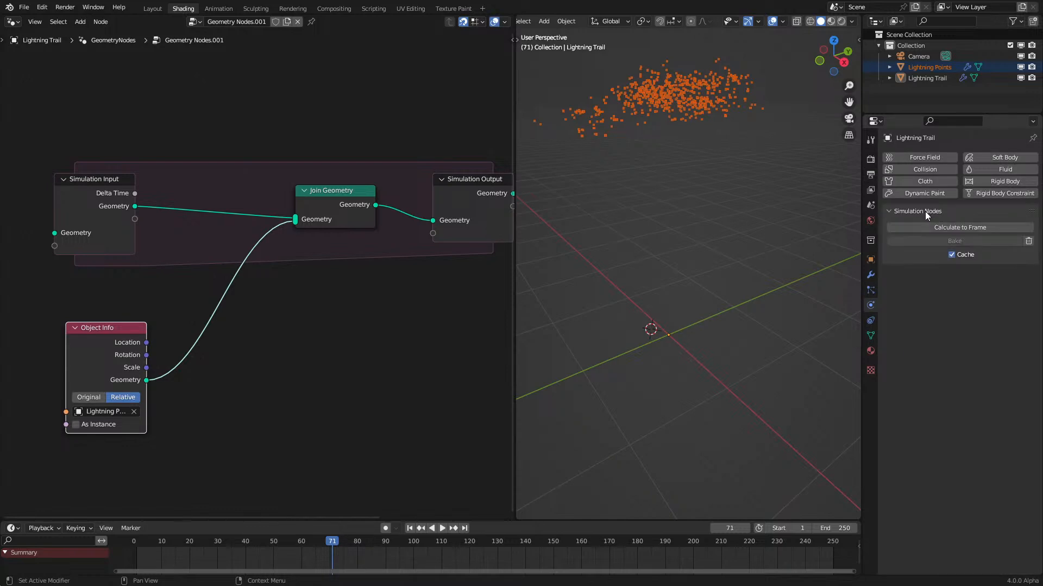
left_click(912, 79)
left_click(923, 67)
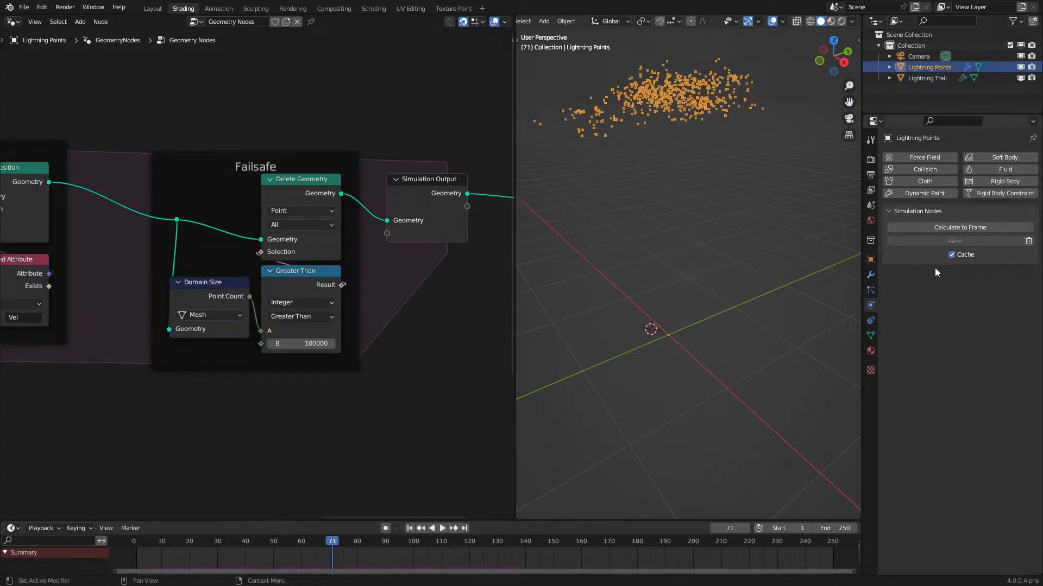
left_click(930, 79)
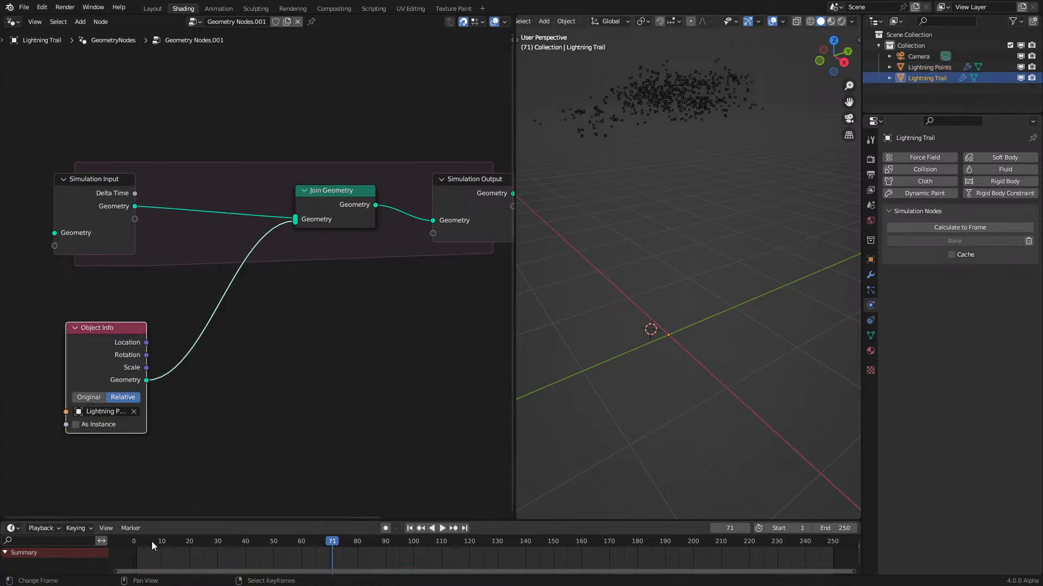
Step: Play the simulation from the start and orbit around the accumulated point trail
key("shift+Left")
key("space")
scroll(613, 376, "up", 2)
middle_click_drag(613, 376, 680, 282)
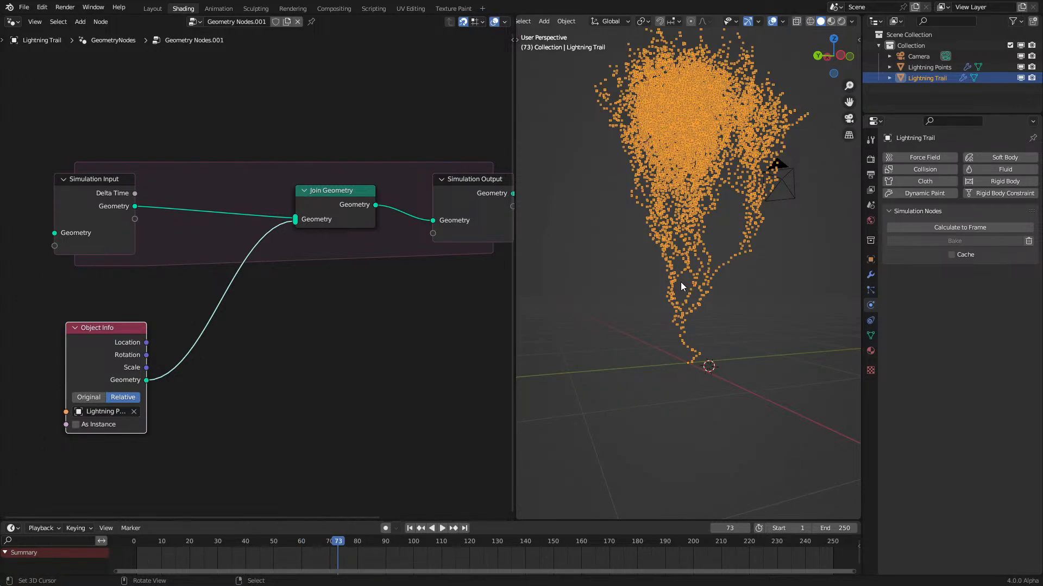
middle_click_drag(680, 282, 464, 284)
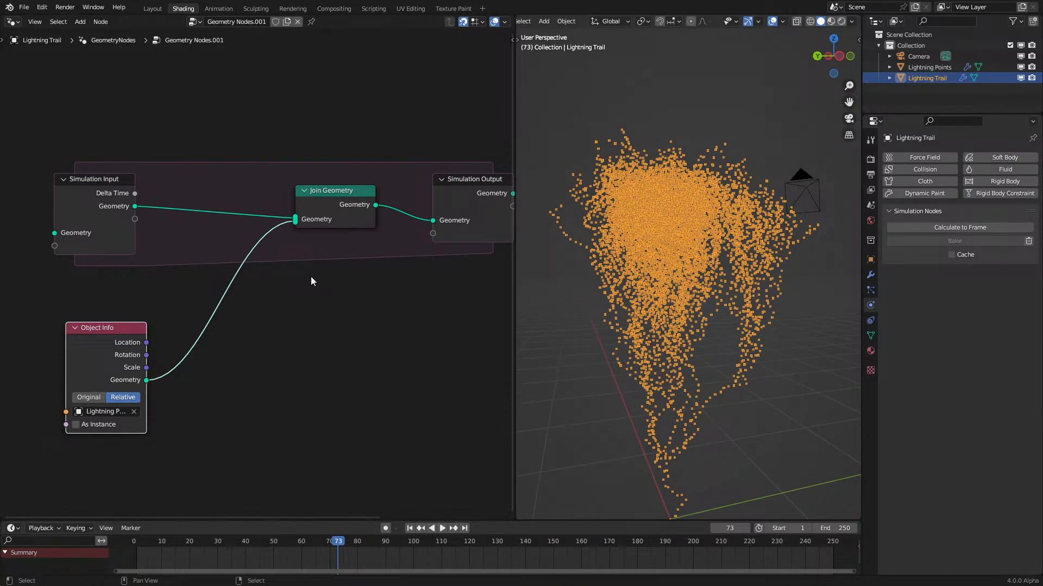
Step: Add an Extrude Mesh node in Vertices mode and connect Object Info's Geometry to its Mesh input
middle_click_drag(300, 254, 396, 208)
left_click_drag(188, 325, 70, 344)
key("shift+a")
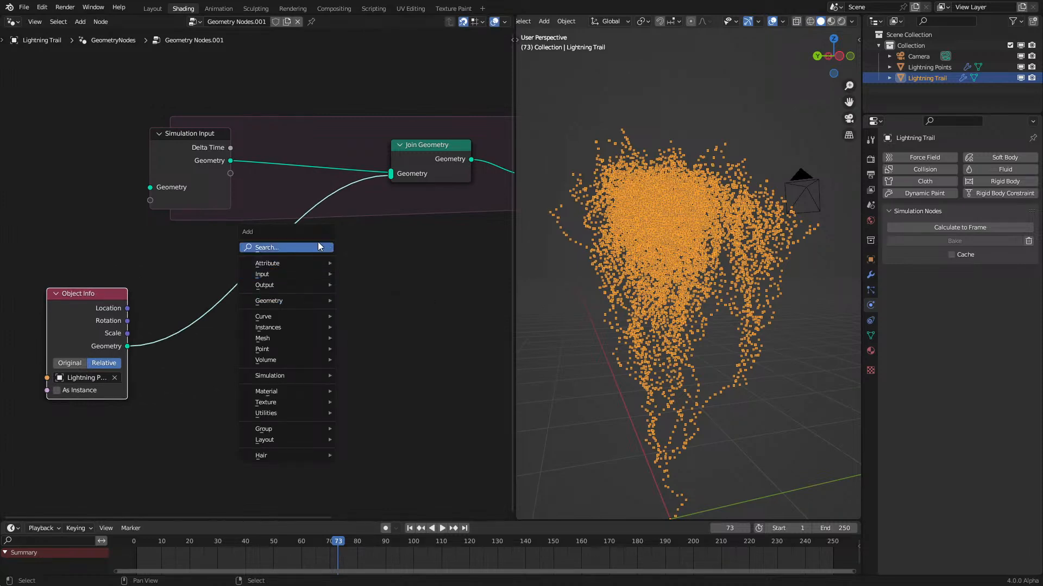
left_click(319, 247)
type("ex")
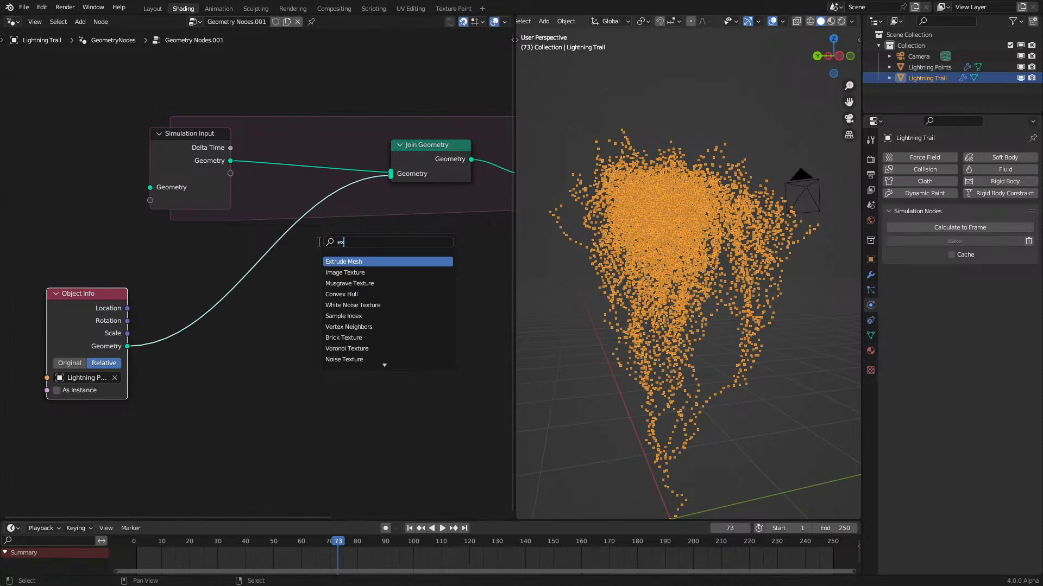
left_click(366, 262)
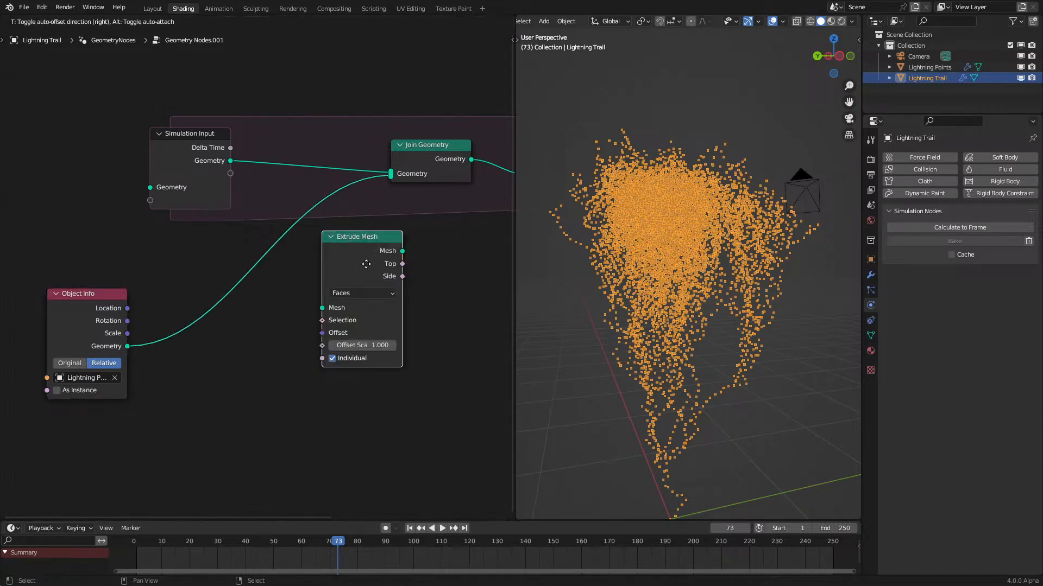
left_click(332, 375)
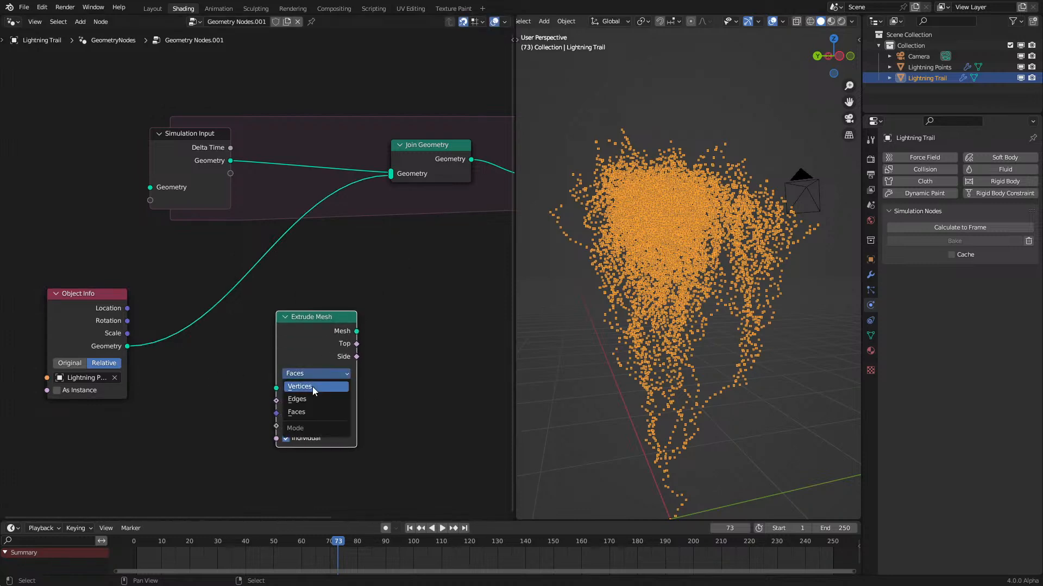
left_click(312, 387)
left_click_drag(127, 347, 276, 389)
Step: Add a Named Attribute node reading the vector attribute Vel and connect it to Extrude Mesh's Offset
key("q")
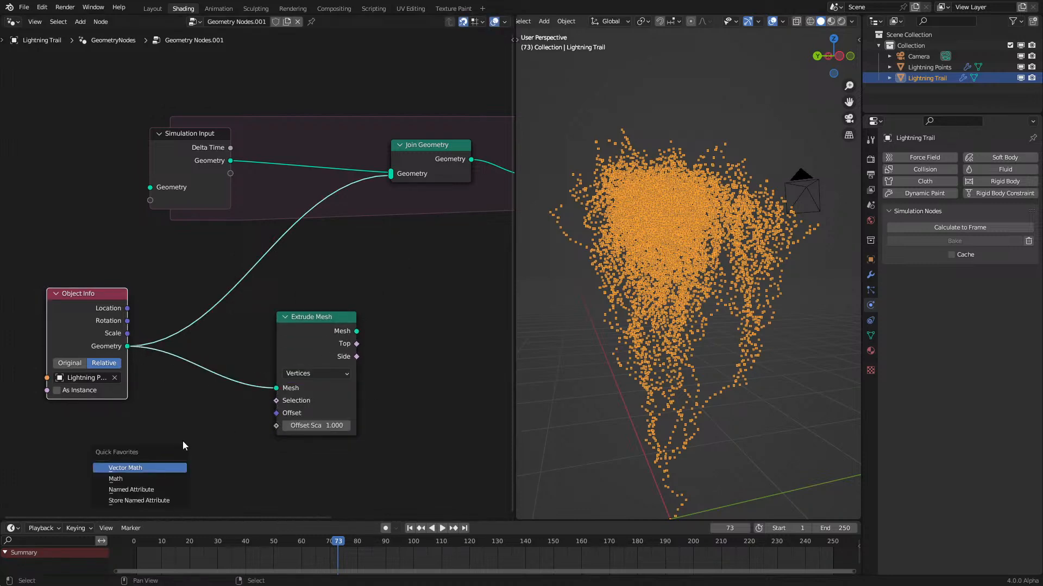
left_click(146, 489)
left_click(145, 409)
left_click(190, 452)
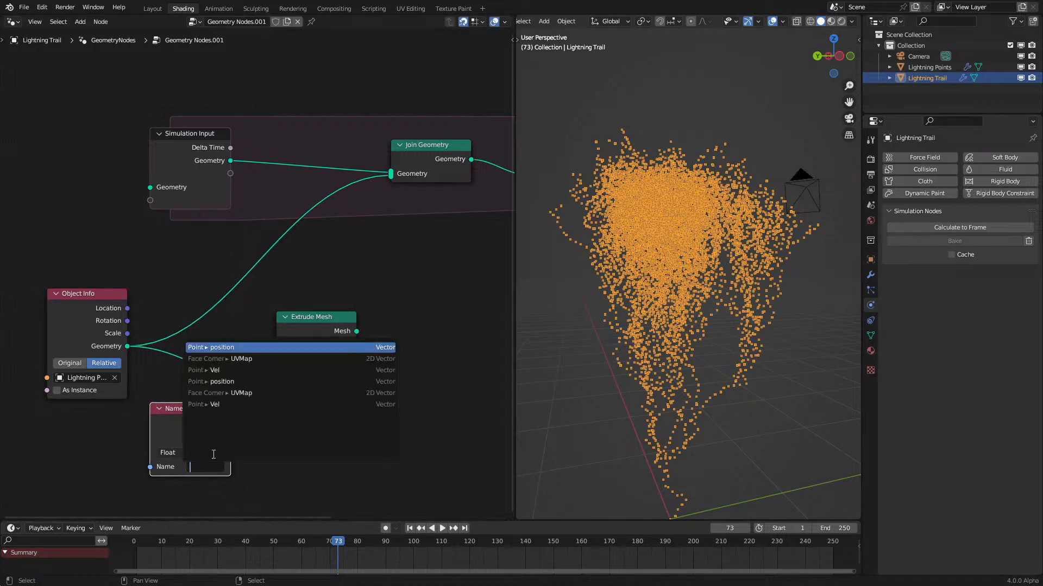
left_click(235, 405)
left_click_drag(230, 423, 276, 413)
Step: Cut Object Info's direct link to Join Geometry and connect Extrude Mesh's Mesh output there instead
left_click(354, 337)
right_click_drag(264, 240, 365, 288, "ctrl")
left_click_drag(357, 331, 390, 173)
Step: Replay the simulation from the start to check the extruded trail segments
left_click(121, 556)
key("space")
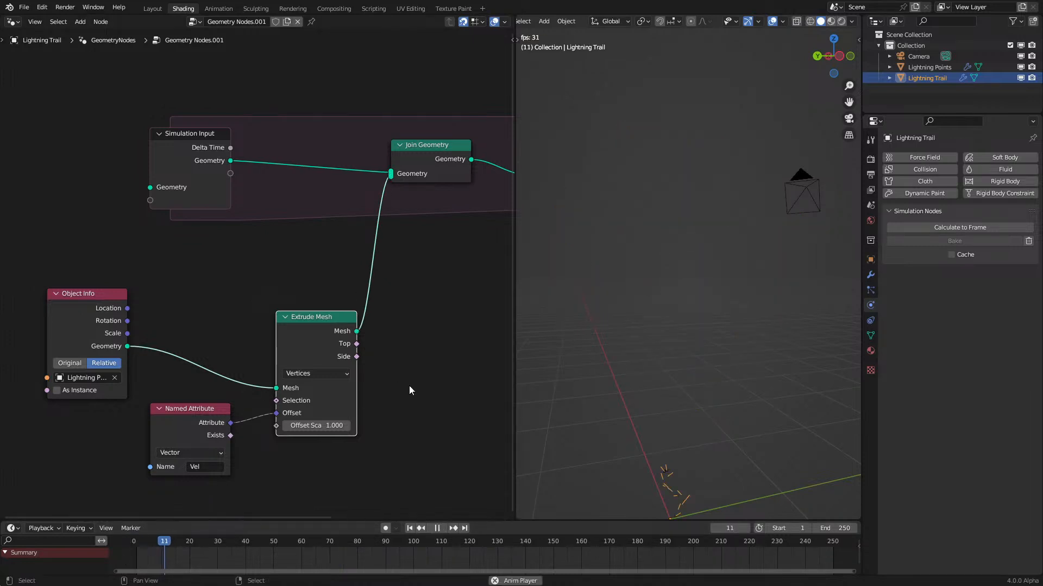
key("space")
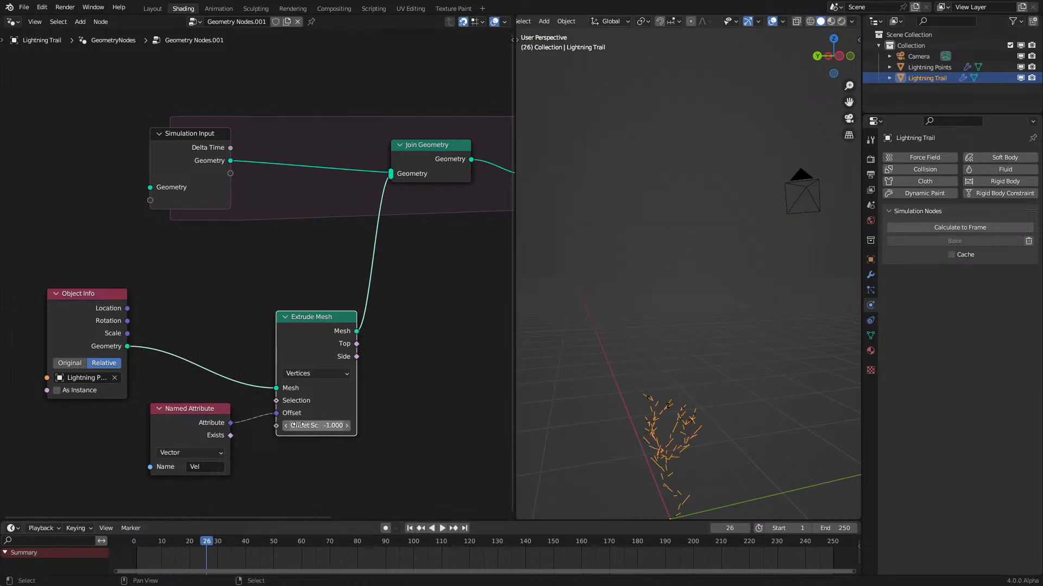
Step: Play the simulation from the first frame to check the trail extruded with the -1 offset scale
key("space")
mouse_move(590, 410)
middle_mouse_down()
mouse_move(639, 395)
mouse_move(591, 411)
middle_mouse_up()
key("space")
left_click(133, 563)
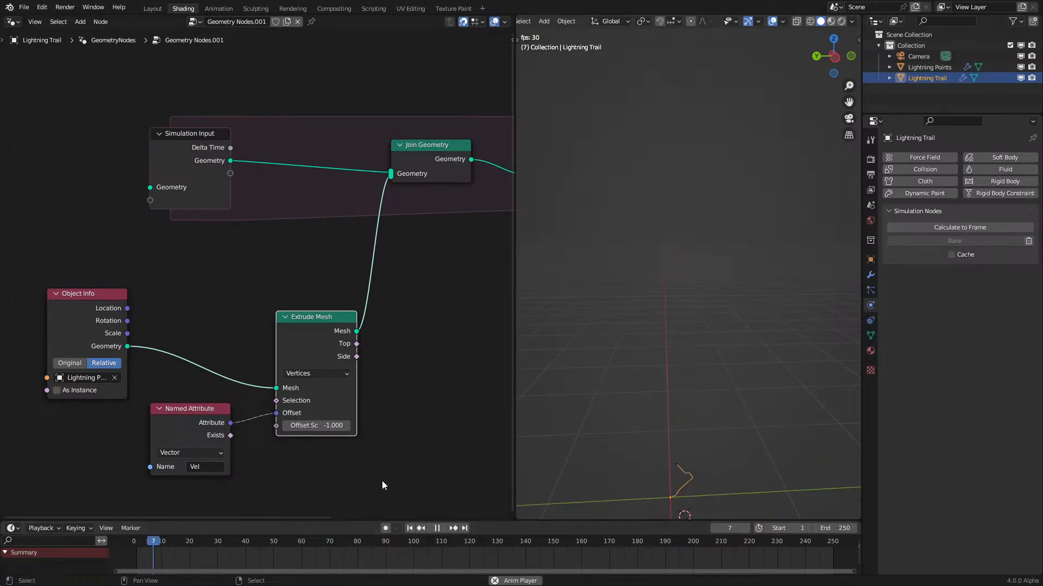
middle_click_drag(663, 385, 727, 358)
Step: Move Extrude Mesh and Named Attribute closer to Object Info and insert a Geometry to Instance node between Extrude Mesh and Join Geometry
left_click_drag(316, 420, 213, 386)
mouse_move(197, 434)
left_mouse_down()
mouse_move(226, 434)
mouse_move(226, 446)
mouse_move(208, 446)
left_mouse_up()
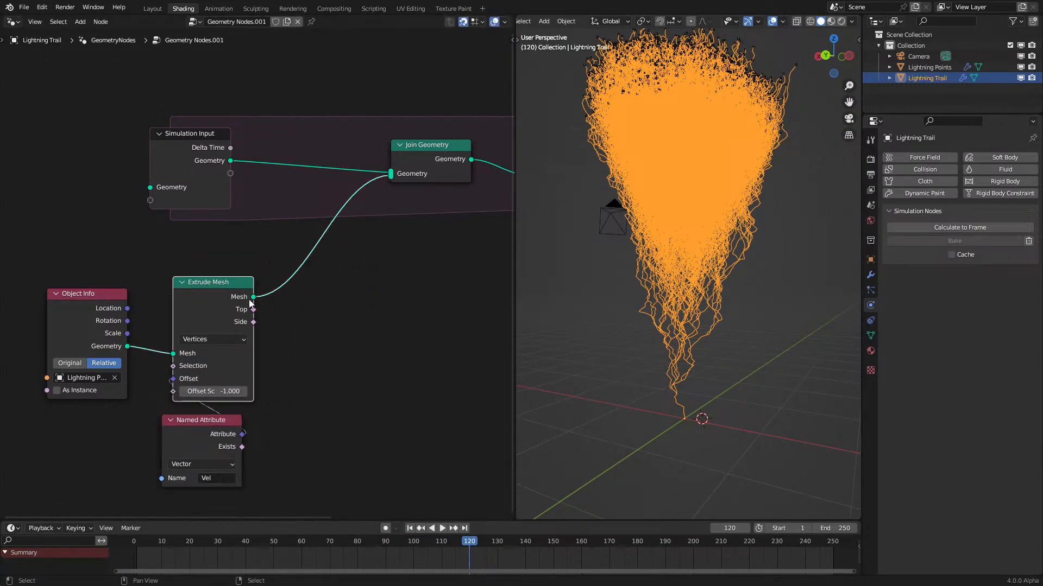
left_click_drag(250, 301, 346, 309)
type("to ma")
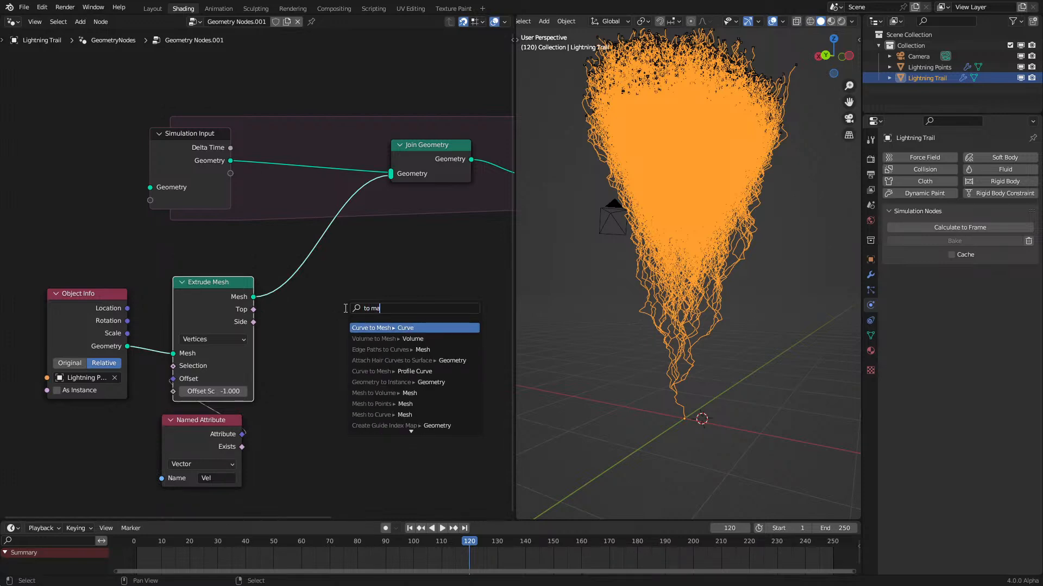
type("to inst")
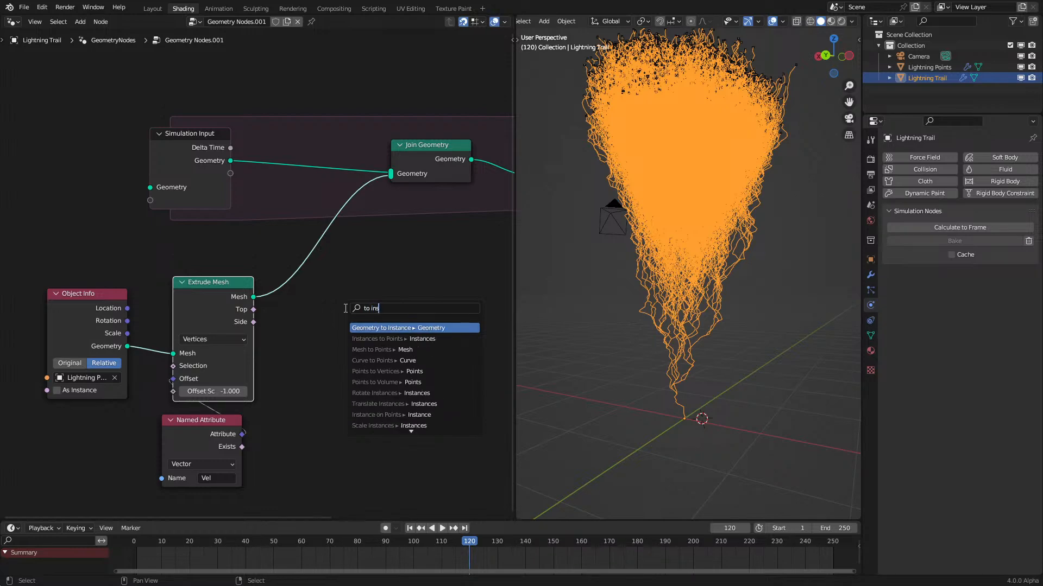
key("Return")
left_click(275, 308)
right_click_drag(313, 249, 373, 285, "ctrl")
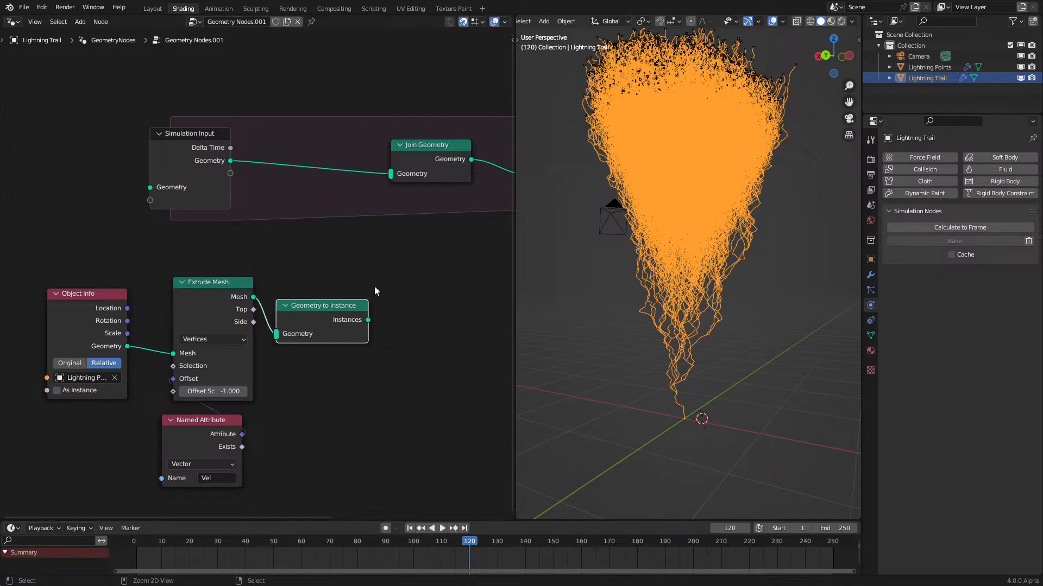
left_click_drag(361, 320, 390, 173)
Step: Replay the simulation from frame 0 to check playback with the instanced trail
left_click(130, 543)
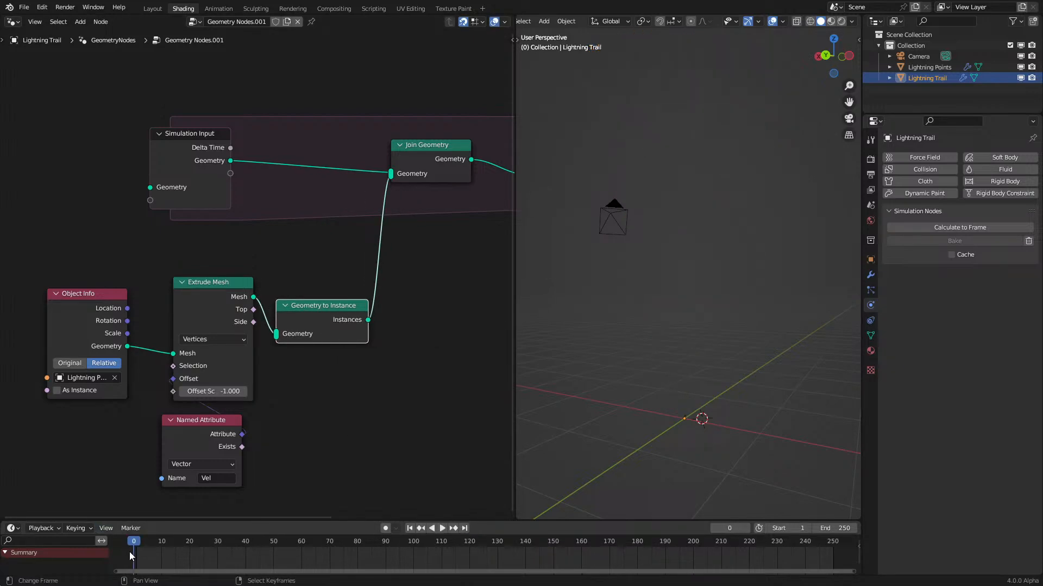
key("space")
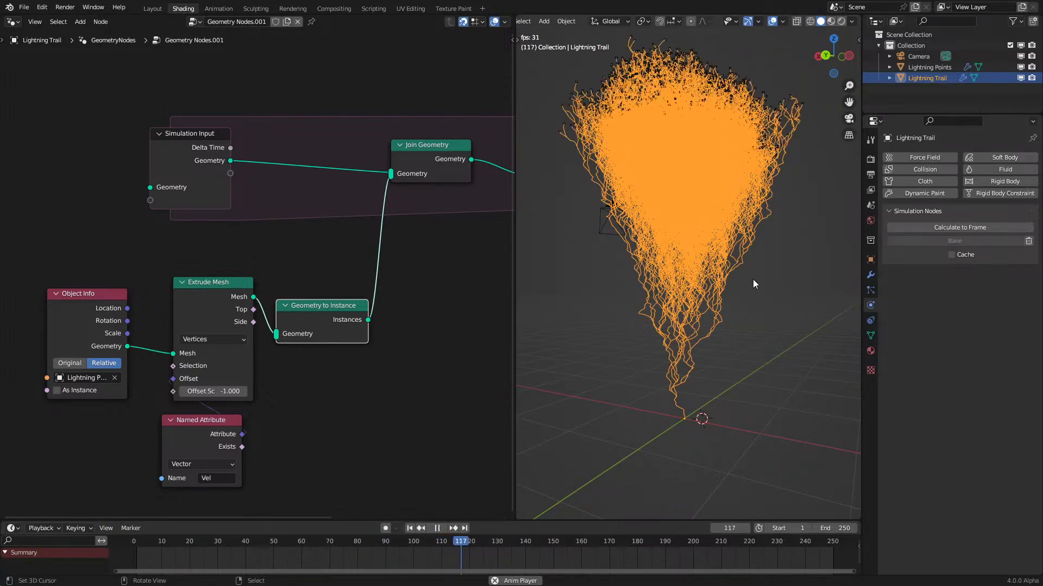
key("space")
middle_click_drag(698, 295, 679, 274)
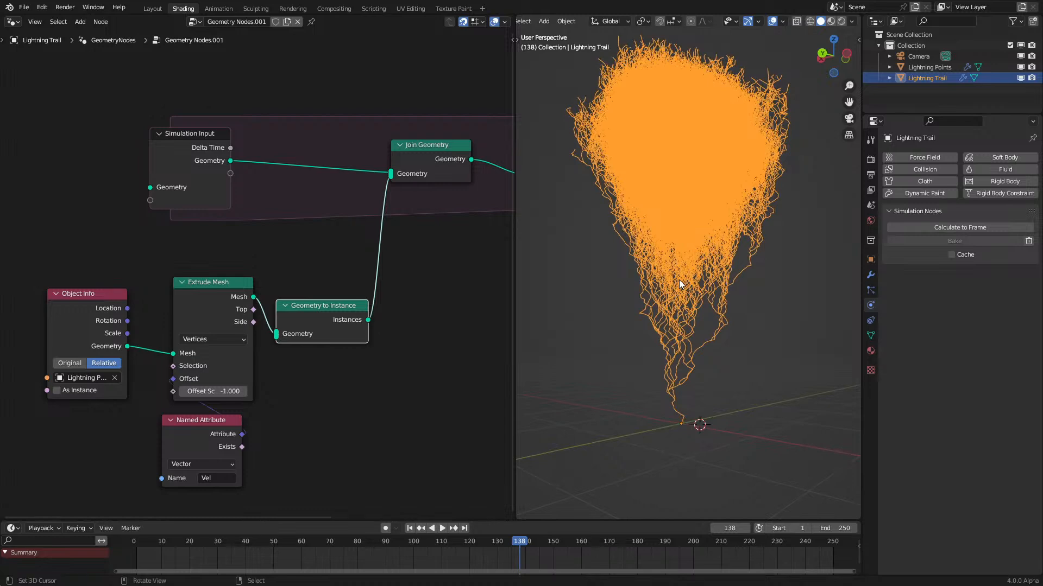
Step: Group Object Info, Extrude Mesh, Named Attribute and Geometry to Instance in a frame labelled Trail, and move Object Info closer to Extrude Mesh
left_click_drag(206, 419, 218, 420)
scroll(256, 273, "down", 2)
left_click_drag(63, 274, 343, 447)
key("ctrl+j")
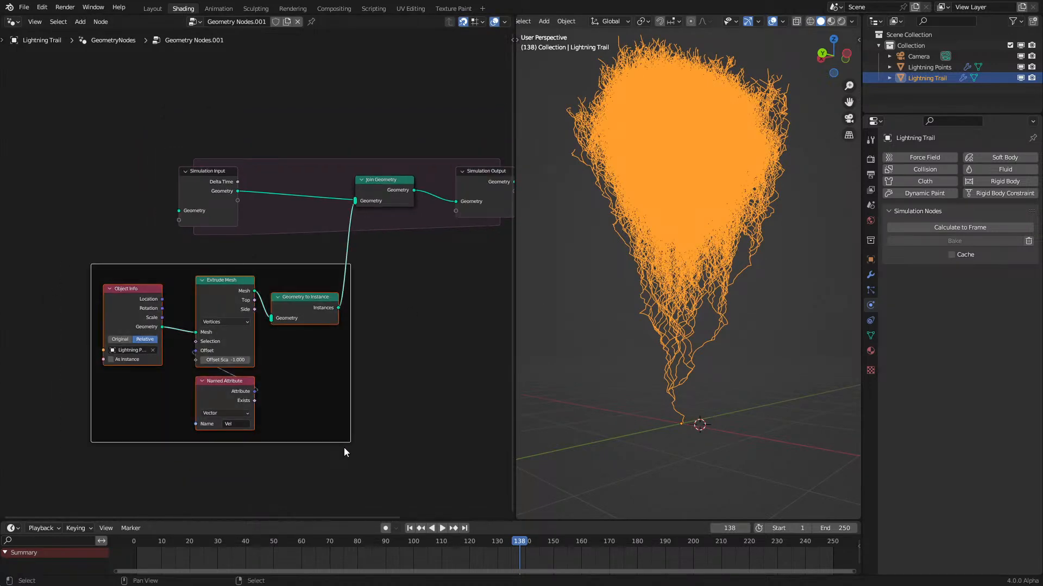
scroll(332, 330, "up", 3)
scroll(286, 269, "down", 2)
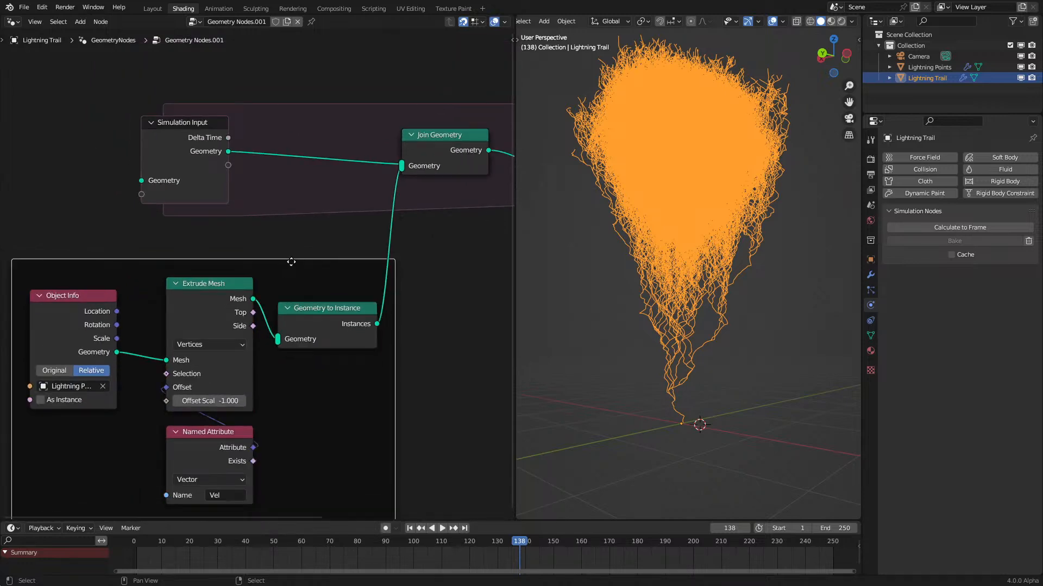
key("F2")
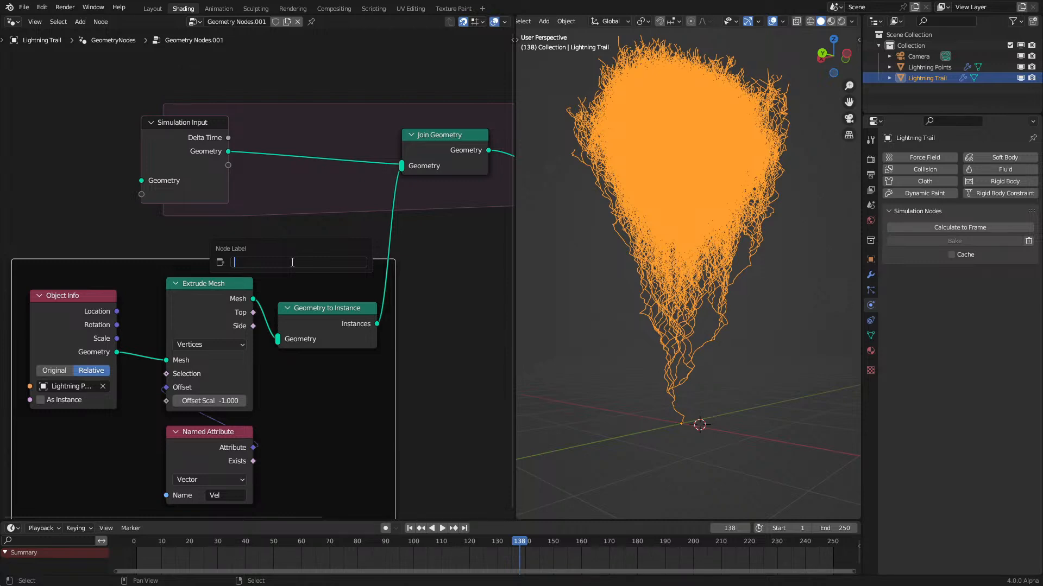
type("Trail")
key("Return")
left_click_drag(93, 319, 106, 319)
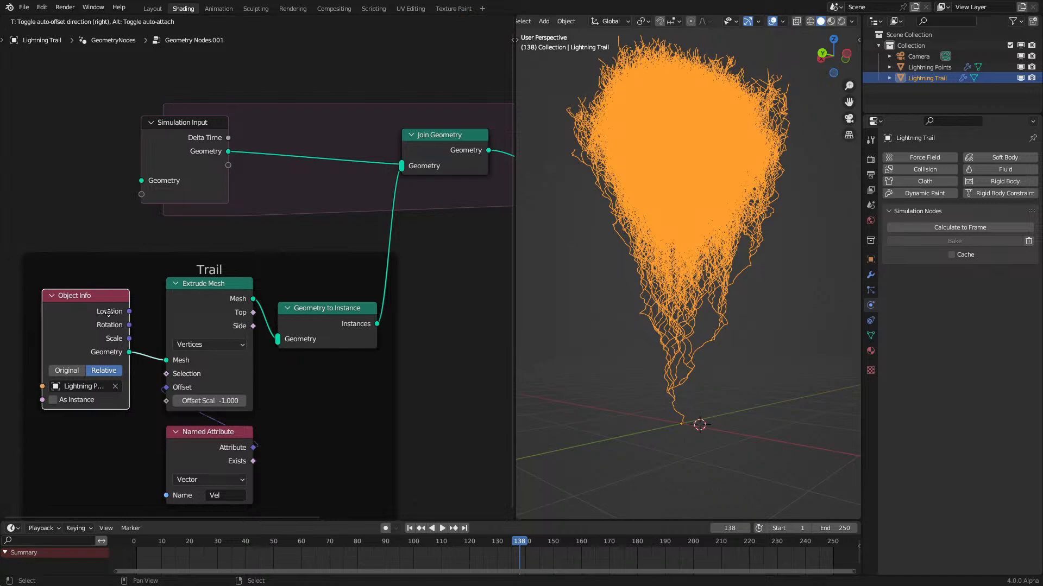
Step: Select Lightning Points and replay the simulation from the start to inspect the points together with their trail
middle_click_drag(672, 306, 641, 315)
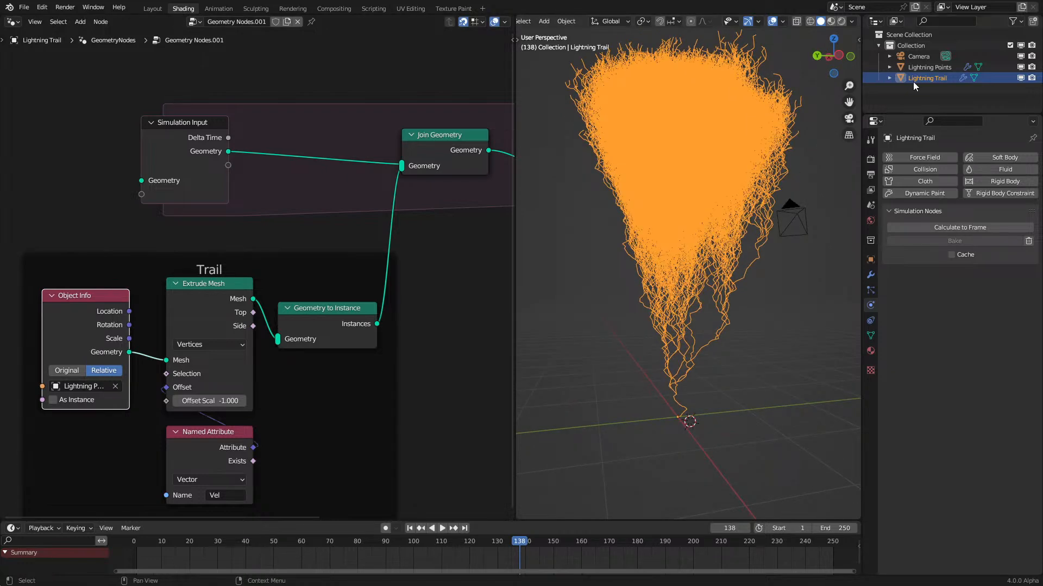
left_click(936, 67)
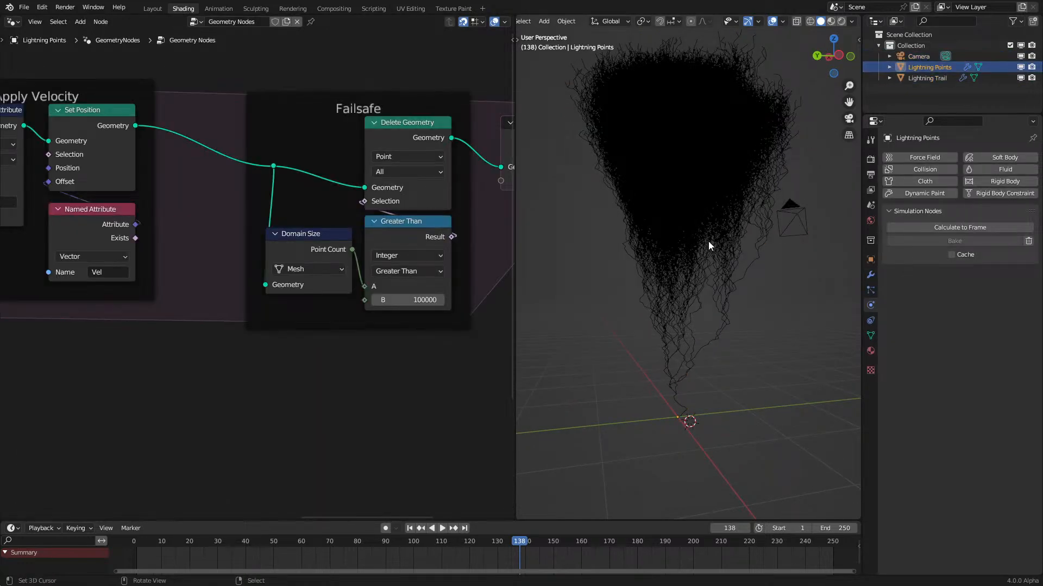
middle_click_drag(725, 249, 721, 308)
left_click(122, 543)
key("space")
middle_click_drag(686, 394, 711, 397)
middle_click_drag(723, 373, 683, 400)
scroll(683, 387, "up", 2)
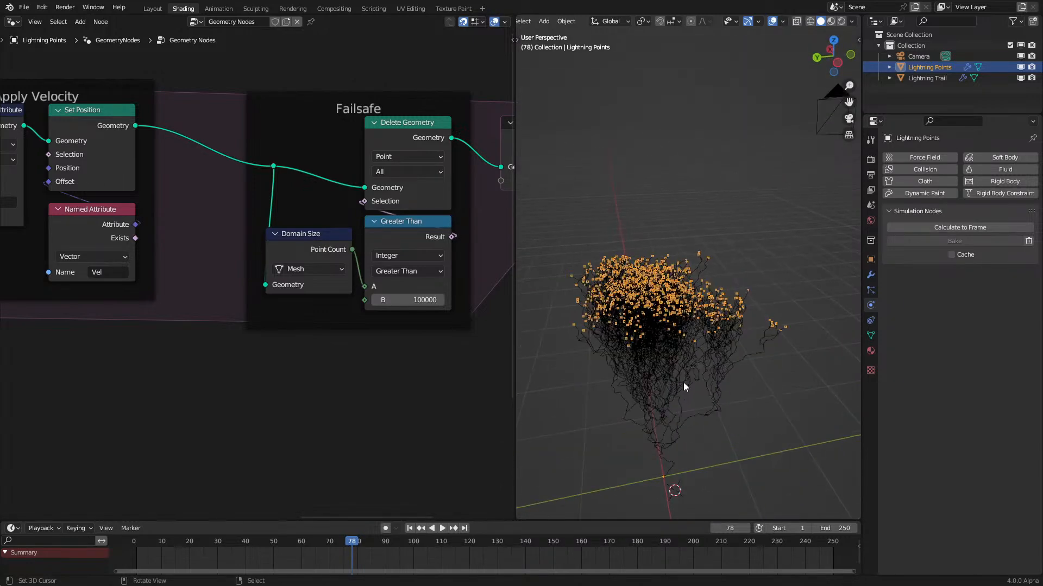
Step: Move Group Input, Simulation Input and the Split frame away from the velocity nodes along X to make room
scroll(683, 383, "down", 1)
scroll(266, 286, "down", 3)
middle_click_drag(162, 297, 106, 250)
scroll(151, 188, "down", 3)
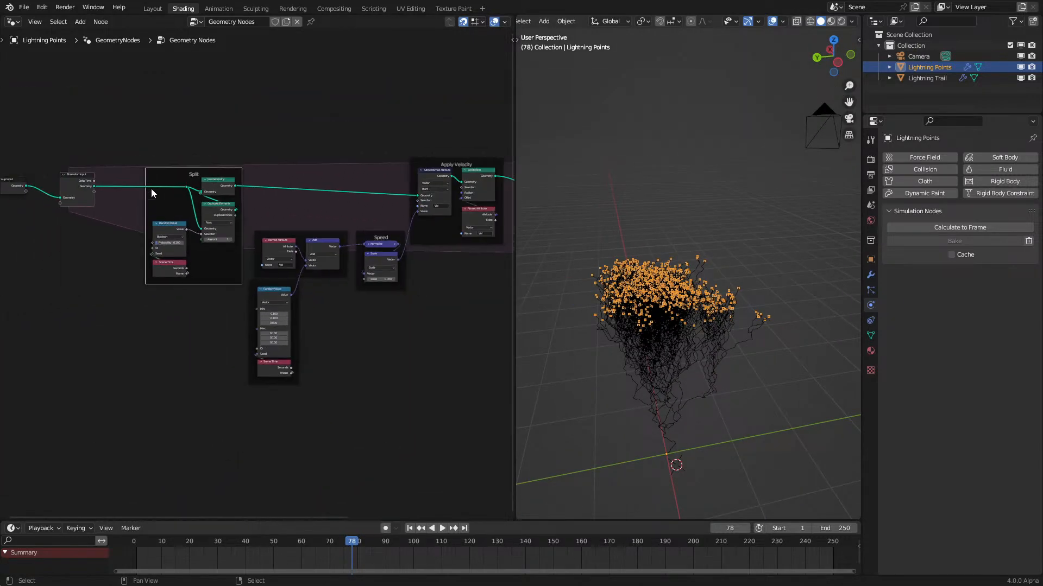
scroll(49, 149, "down", 2)
left_click_drag(45, 151, 220, 317)
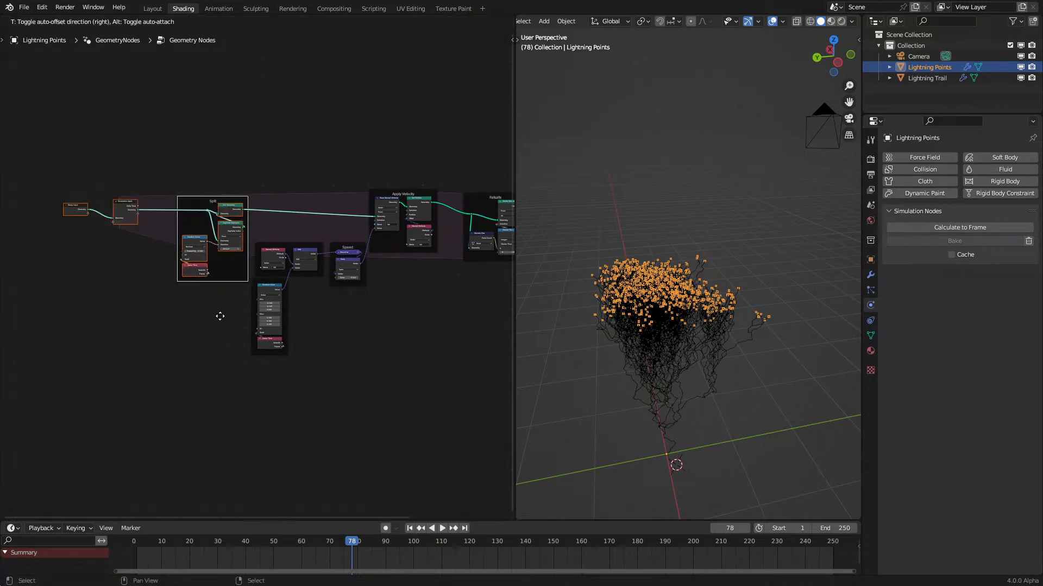
key("g")
left_click(187, 319)
key("g")
key("x")
left_click(187, 291)
Step: Reposition the Vel Named Attribute node and the Random Value frame in front of the Add node
scroll(271, 280, "up", 6)
middle_click_drag(284, 283, 145, 236)
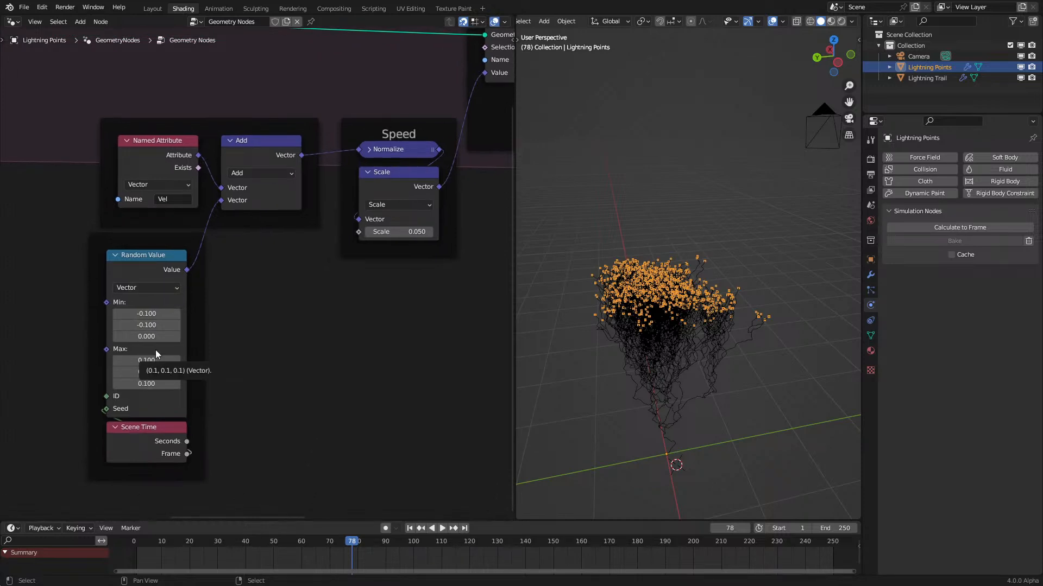
left_click_drag(154, 144, 114, 139)
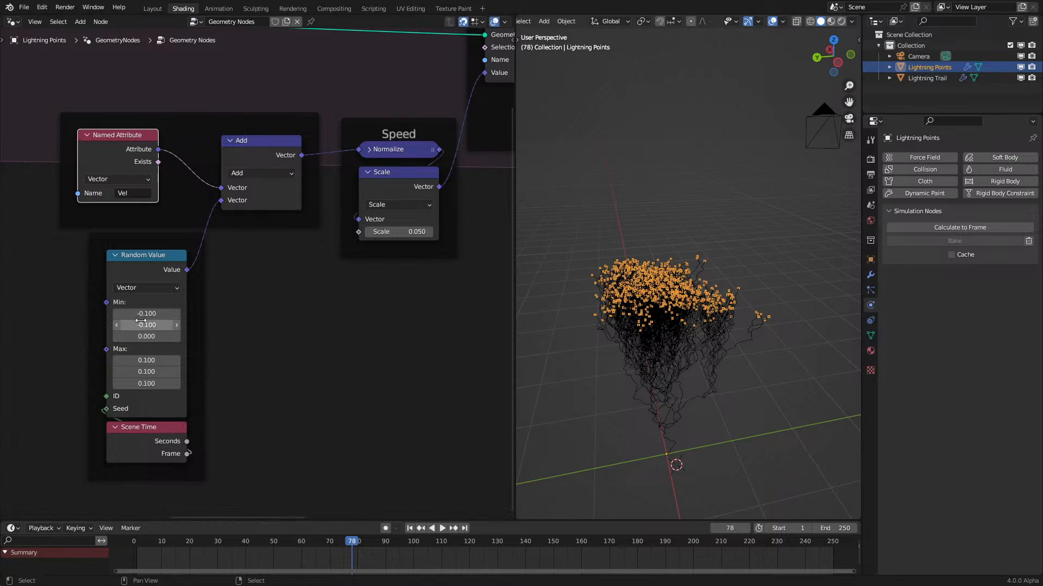
scroll(143, 313, "up", 3)
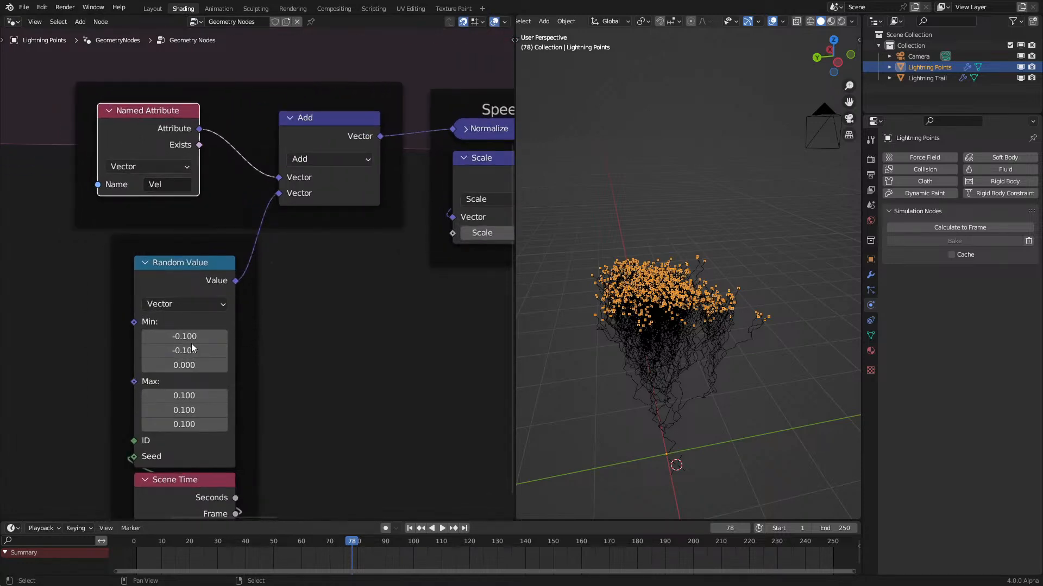
scroll(190, 348, "down", 1)
left_click(187, 243)
left_click_drag(187, 243, 160, 243)
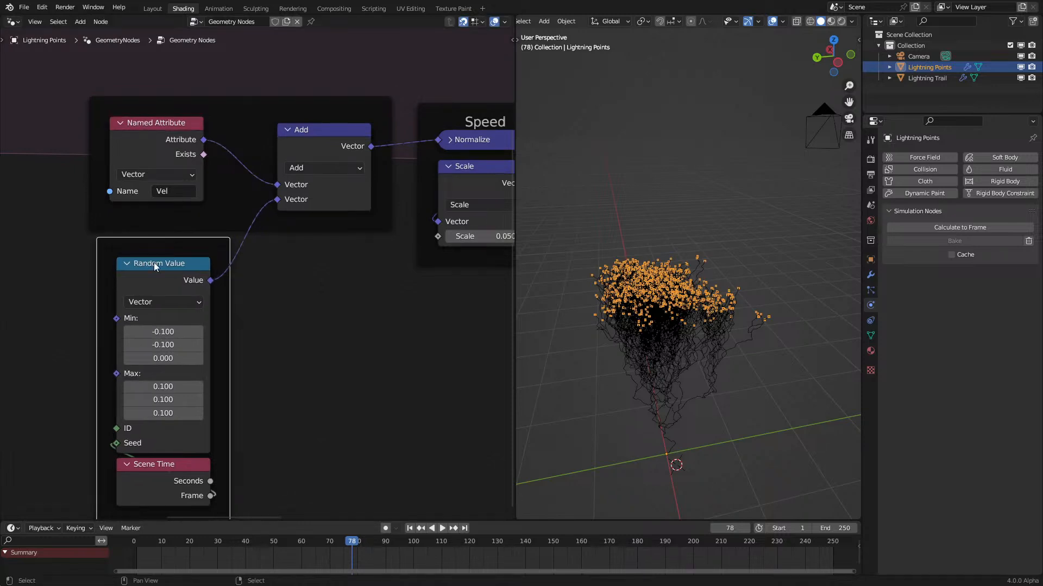
mouse_move(151, 144)
left_mouse_down()
mouse_move(113, 123)
mouse_move(159, 147)
left_mouse_up()
middle_click_drag(256, 208, 208, 225)
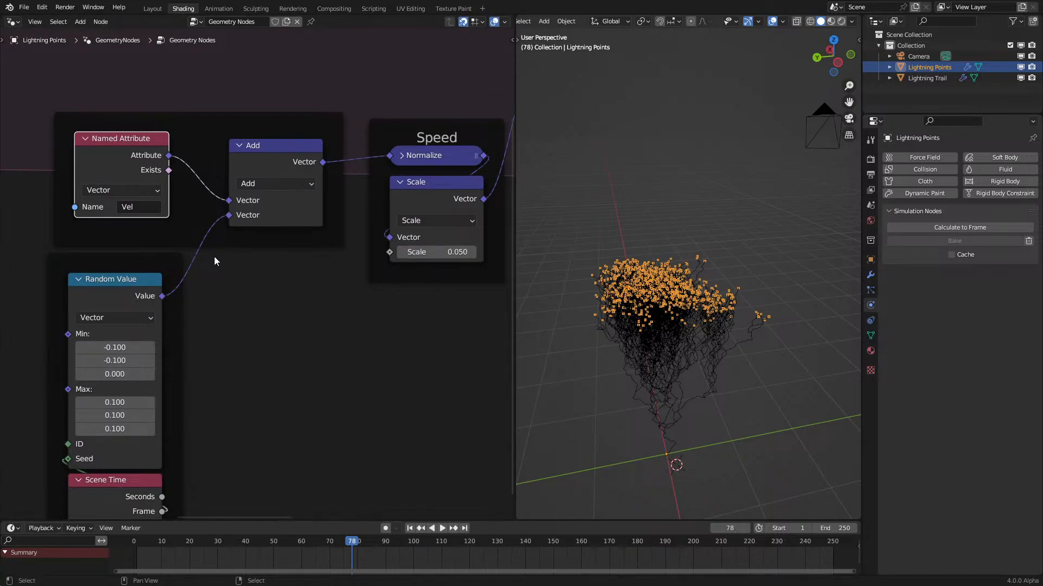
Step: Delete the vector Add node and move the Named Attribute and Random Value frames farther from the Speed frame along X
left_click(265, 152)
key("x")
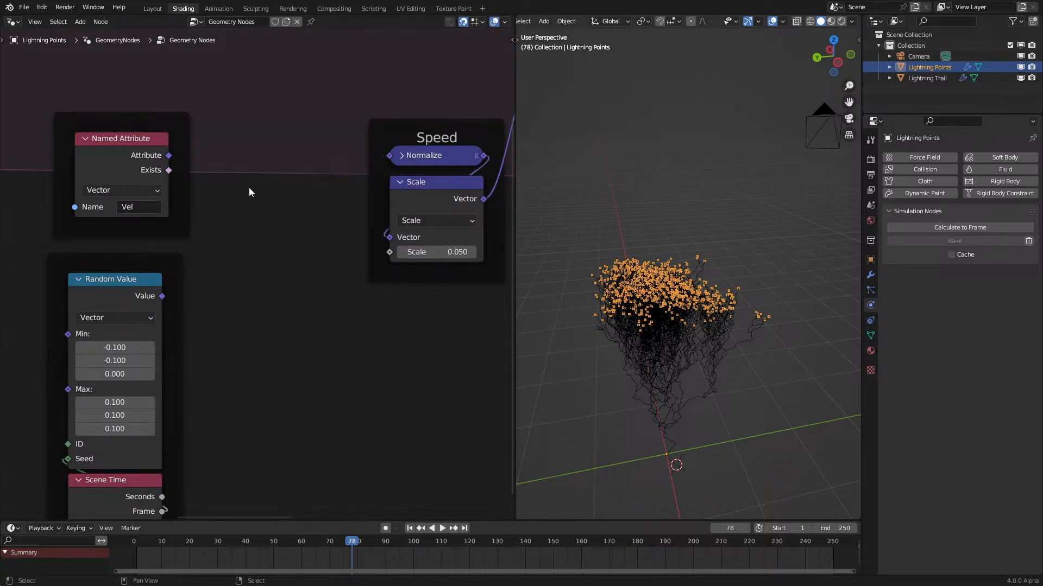
scroll(254, 183, "down", 2)
left_click_drag(88, 169, 249, 450)
key("g")
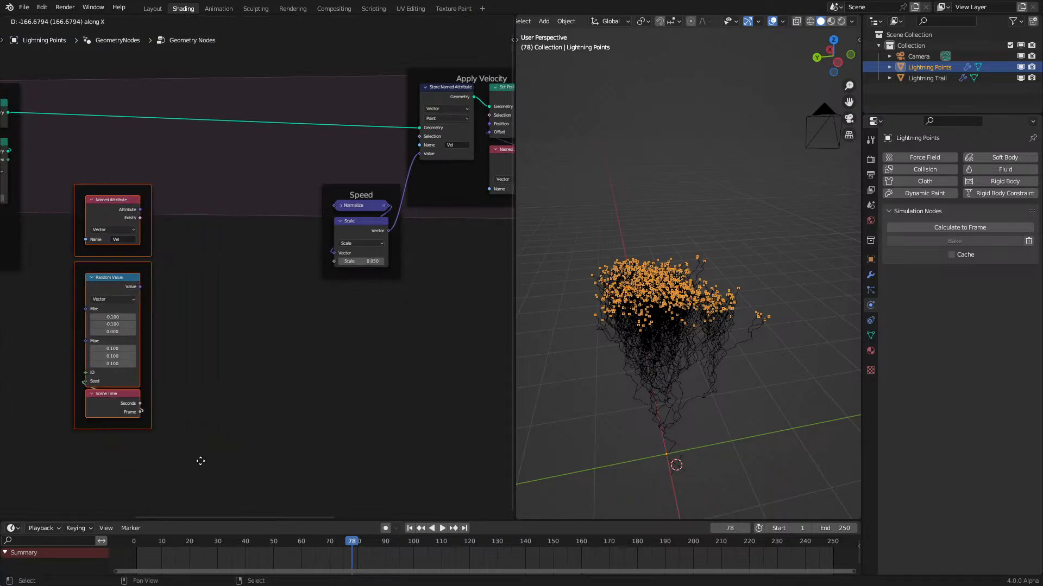
Step: Duplicate the Normalize node twice, connecting Vel's Attribute to one copy and Random Value's output to the other
scroll(282, 273, "up", 5)
left_click(421, 173)
key("shift+d")
left_click(125, 190)
left_click_drag(85, 182, 113, 182)
key("shift+d")
left_click(144, 261)
left_click_drag(84, 292, 132, 266)
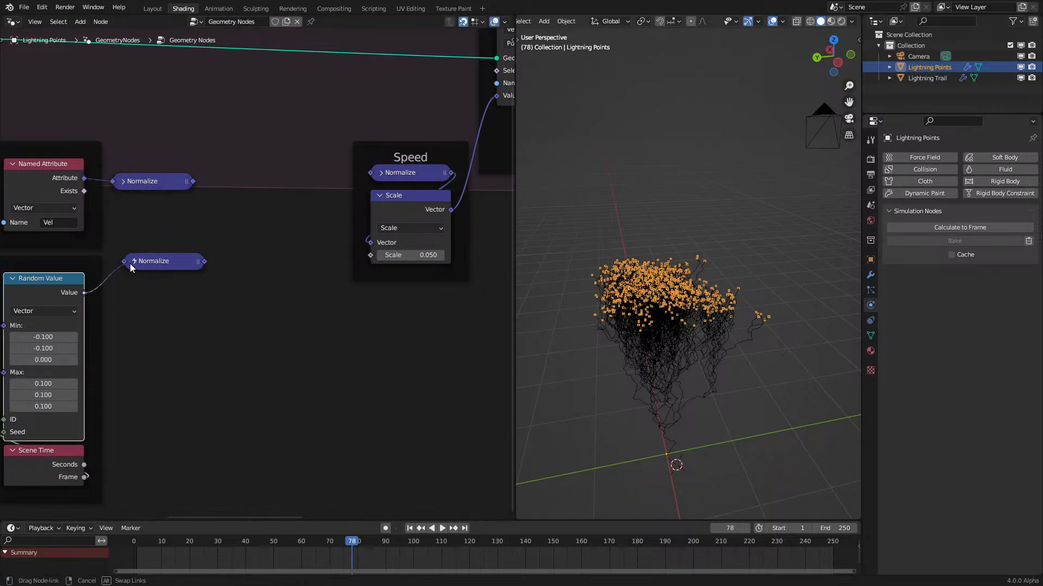
Step: Add a vector Mix node with the normalized velocity in A, the normalized random vector in B, and Result feeding the Speed frame's Normalize
key("shift+a")
type("mix")
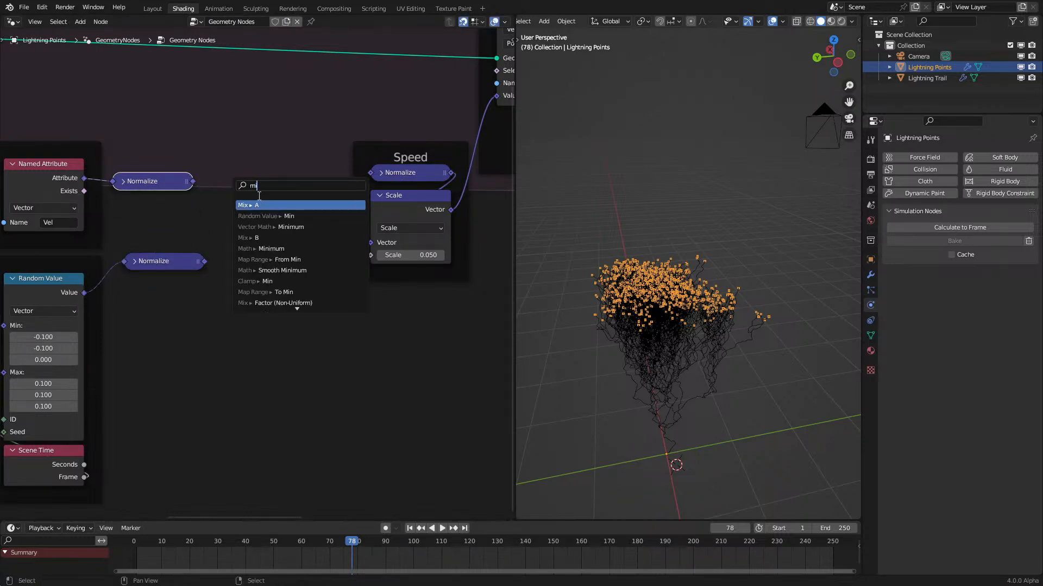
key("Return")
left_click(256, 193)
left_click_drag(205, 261, 227, 270)
left_click_drag(307, 184, 376, 173)
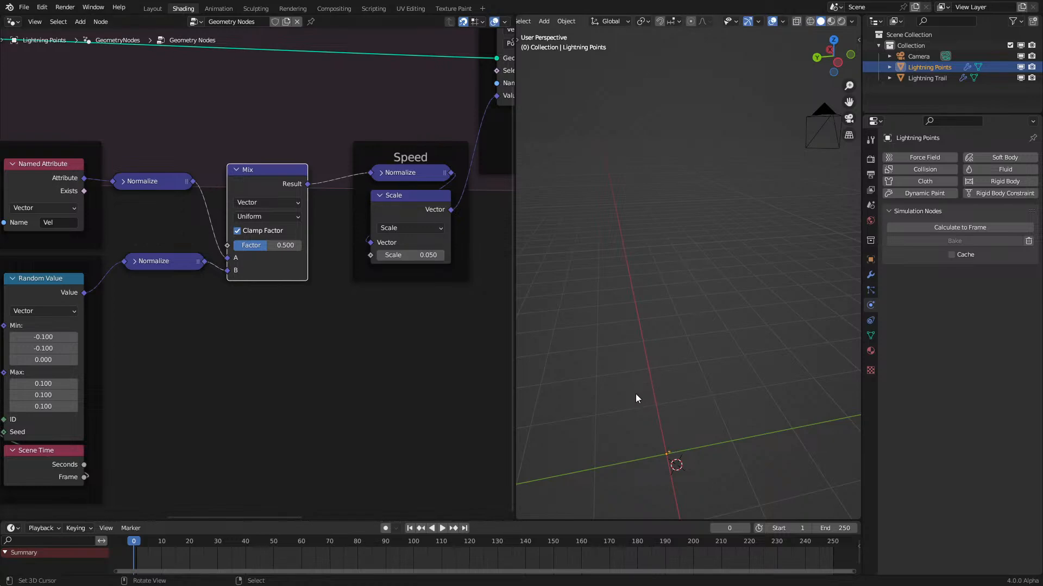
Step: Play the simulation to check the branching with the Mix node's Factor at 0.5
key("space")
middle_click_drag(663, 408, 675, 370)
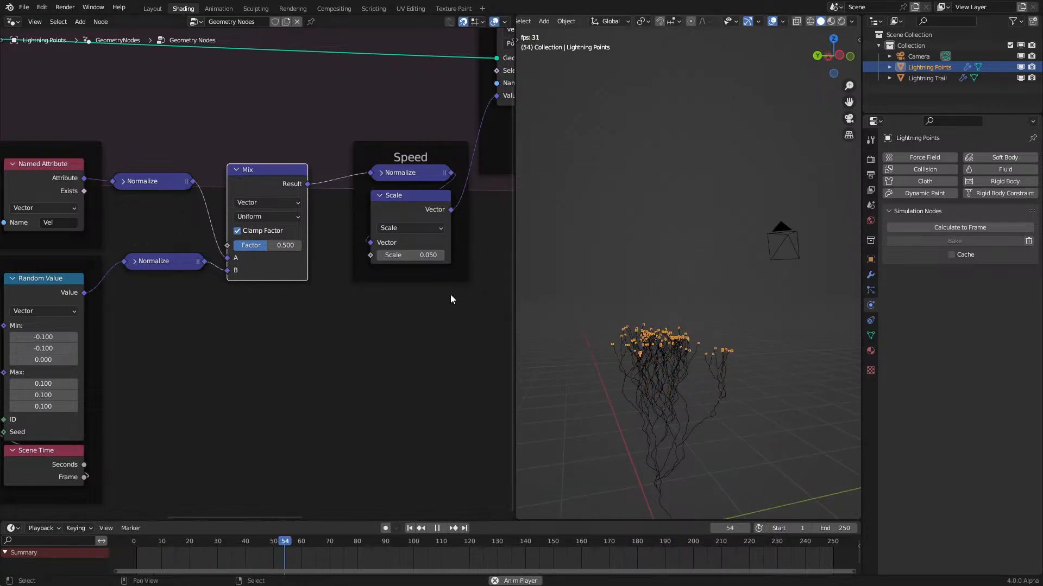
key("space")
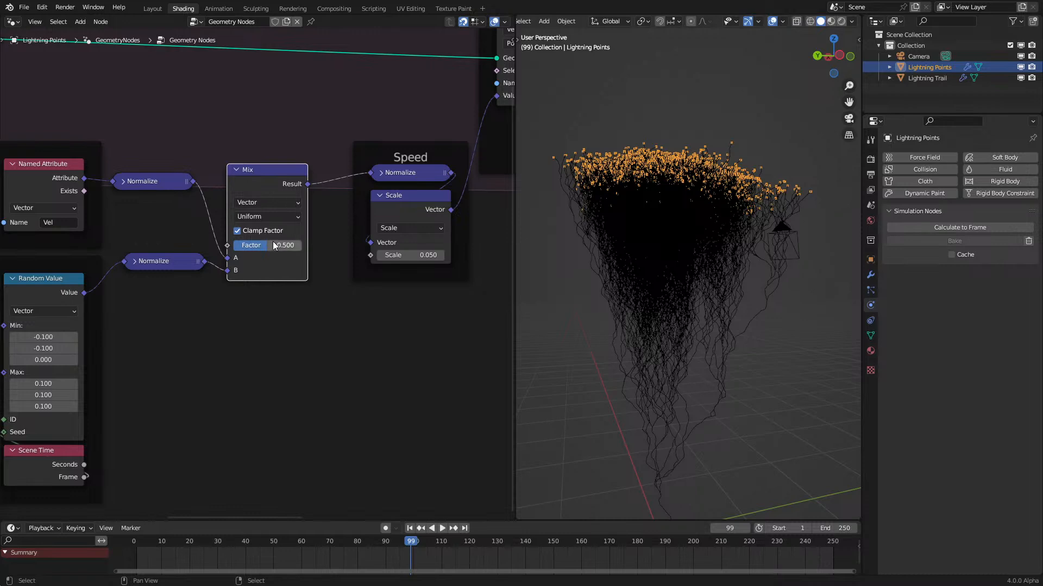
Step: Set the Mix node's Factor to 0.1 and replay the simulation from the start to compare the branch shapes
left_click_drag(278, 243, 265, 244)
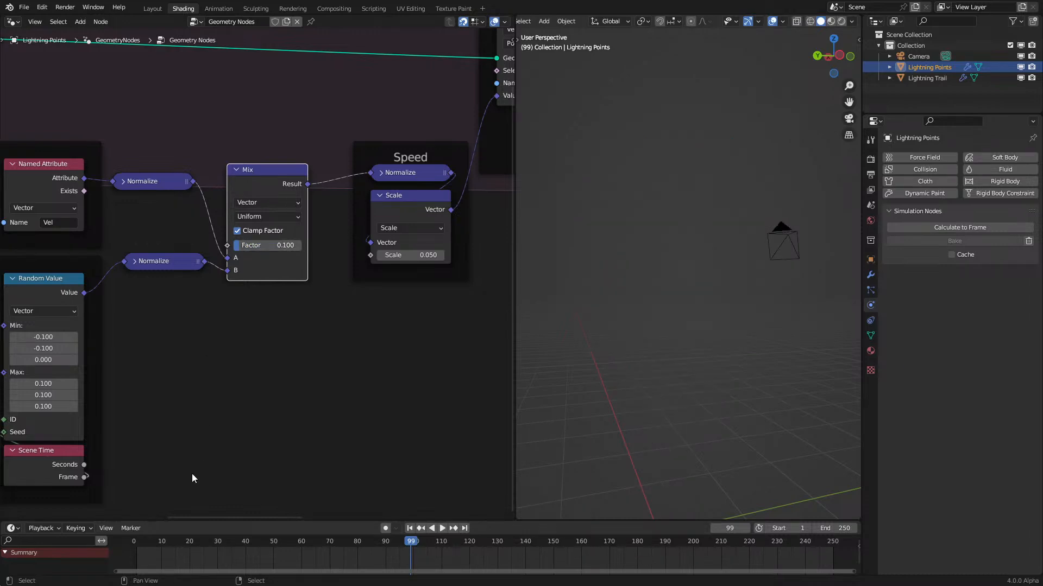
left_click(134, 567)
key("space")
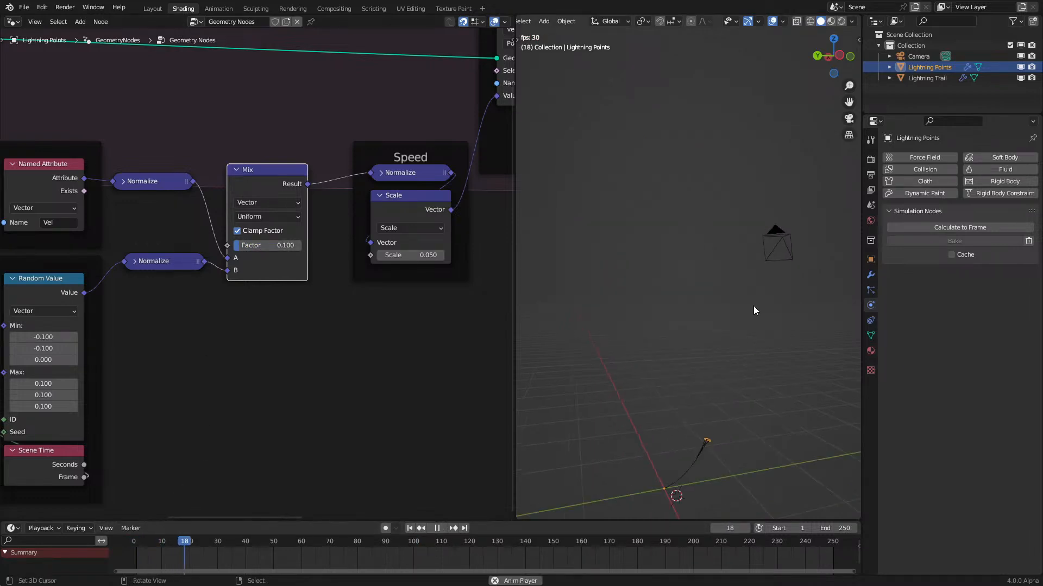
middle_click_drag(756, 344, 670, 356)
key("space")
key("space")
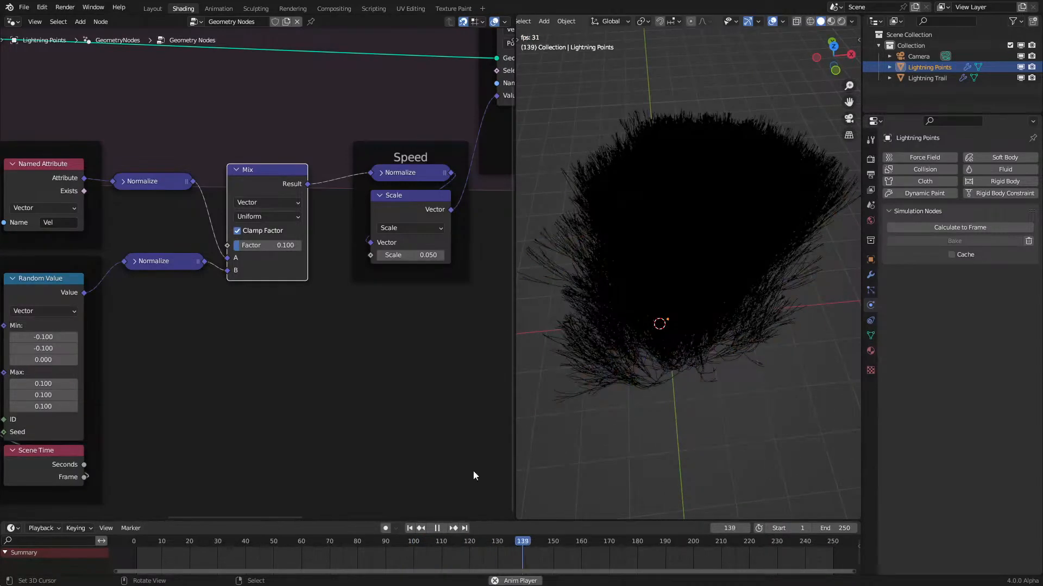
left_click(121, 562)
middle_click_drag(535, 390, 676, 348)
key("space")
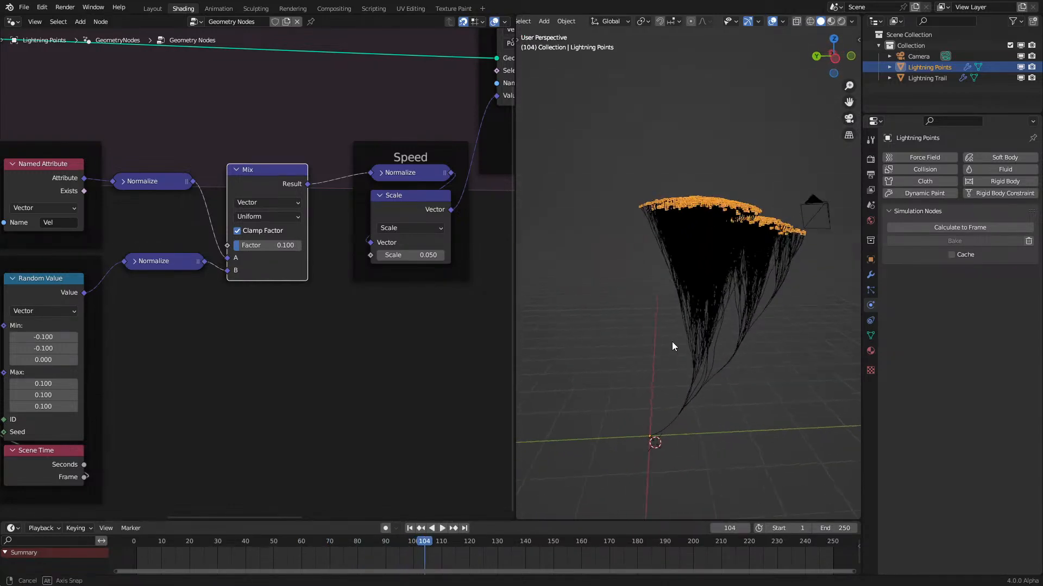
scroll(677, 348, "up", 3)
Step: Set the Mix node's Factor to 0.9 and replay the simulation from the start
left_click_drag(268, 247, 301, 247)
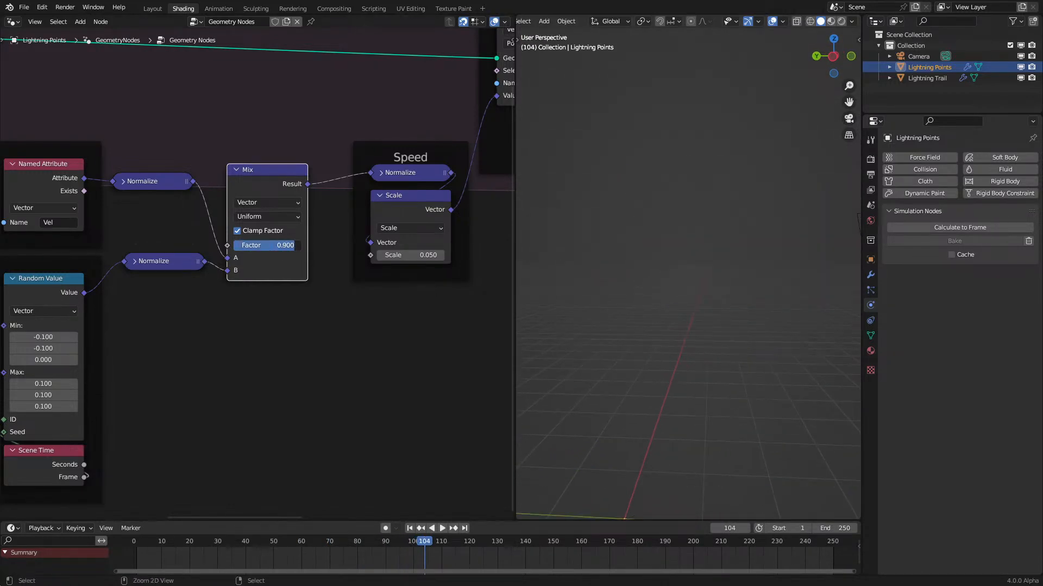
key("shift+Left")
key("space")
middle_click_drag(626, 448, 685, 402, "shift")
key("space")
Step: Set all three Random Value Max components to 1 and the Min X and Y components to -1
left_click_drag(52, 383, 65, 406)
left_click_drag(43, 337, 33, 349)
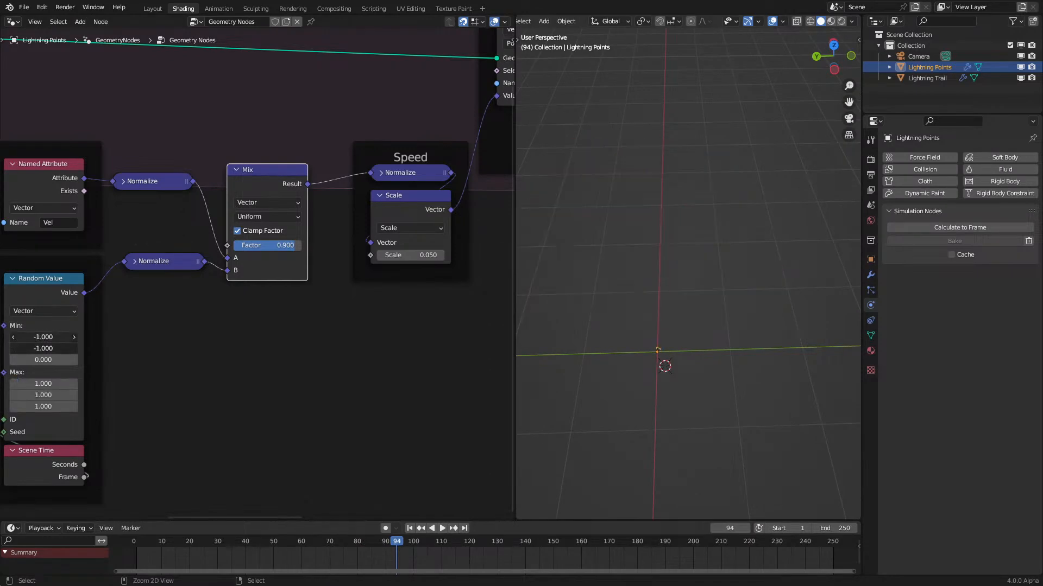
Step: Set the Mix node's Factor to 0.1 and replay the simulation from the start, viewing the branches from the side
left_click(281, 236)
left_click_drag(281, 245, 255, 245, "ctrl")
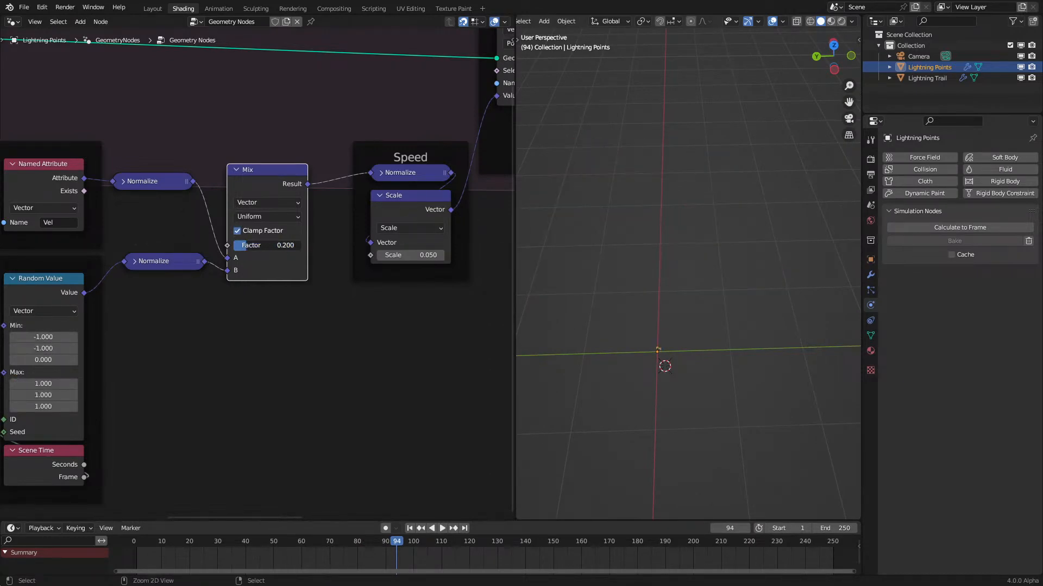
key("shift+Left")
key("space")
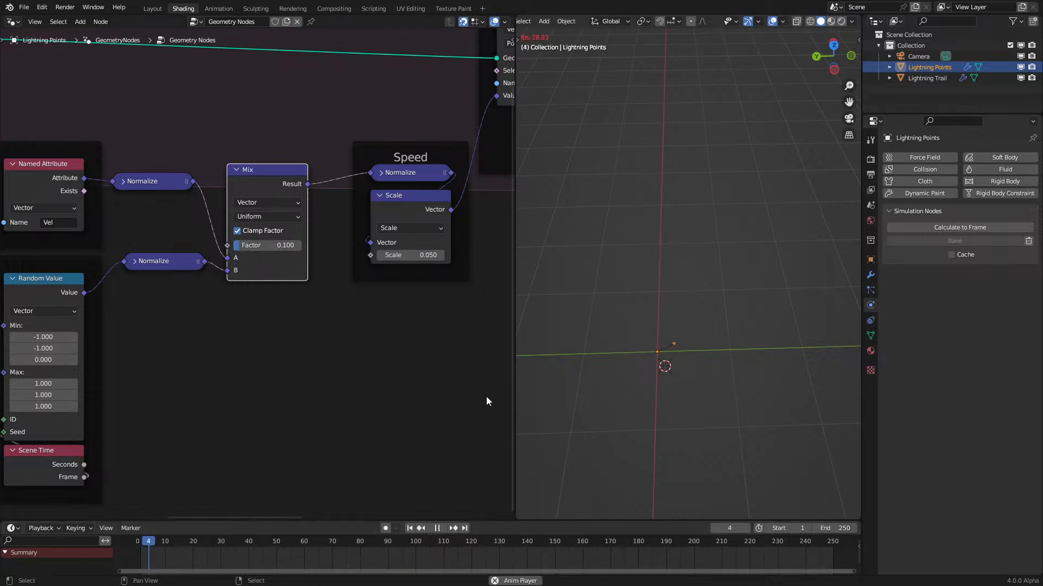
middle_click_drag(808, 273, 766, 324)
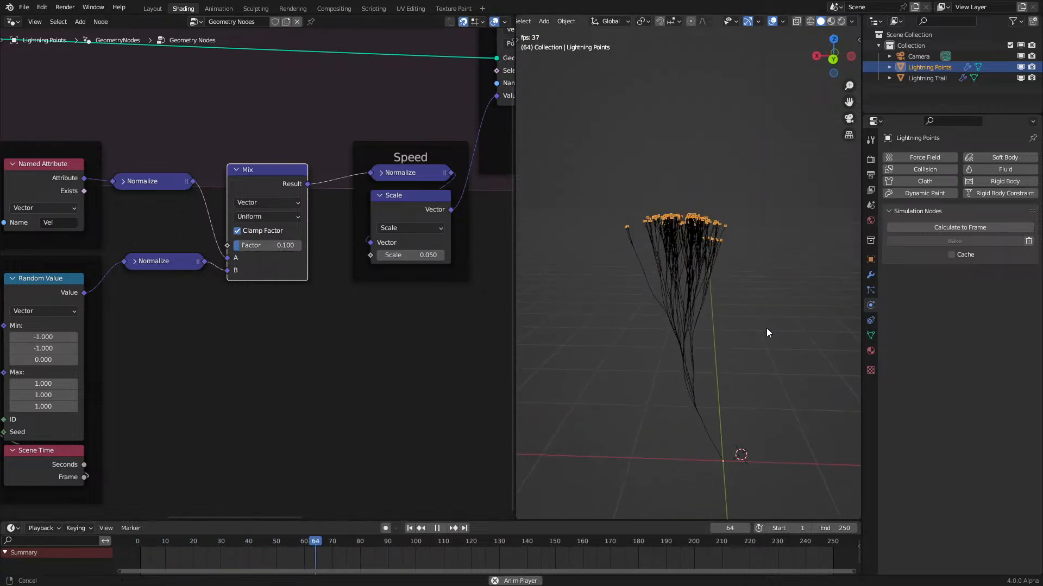
key("space")
Step: Widen the 3D viewport and continue playing the simulation to examine the branch shapes closely
left_click_drag(516, 331, 422, 336)
key("space")
key("space")
middle_click_drag(566, 297, 578, 316)
key("space")
key("space")
key("space")
scroll(277, 280, "down", 2)
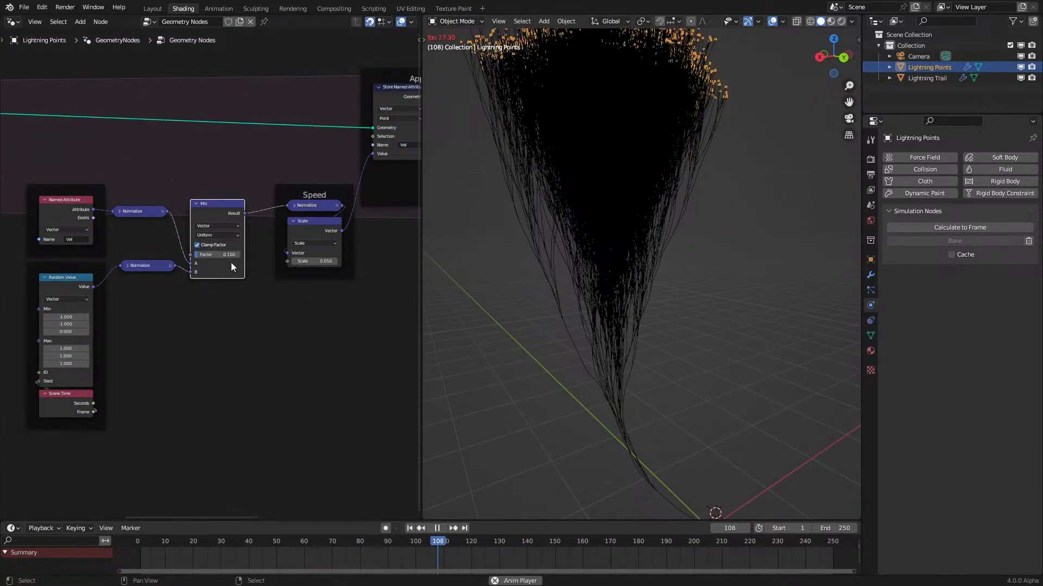
Step: Raise the Mix node's Factor and replay the simulation from the start to compare the branching
left_click_drag(230, 257, 249, 257)
left_click(129, 556)
key("space")
middle_click_drag(623, 318, 587, 285)
key("space")
Step: Set the Mix node's Factor to 0.5 and replay the simulation from the start
scroll(239, 254, "up", 3)
left_click_drag(247, 240, 245, 240, "ctrl")
key("space")
left_click(139, 554)
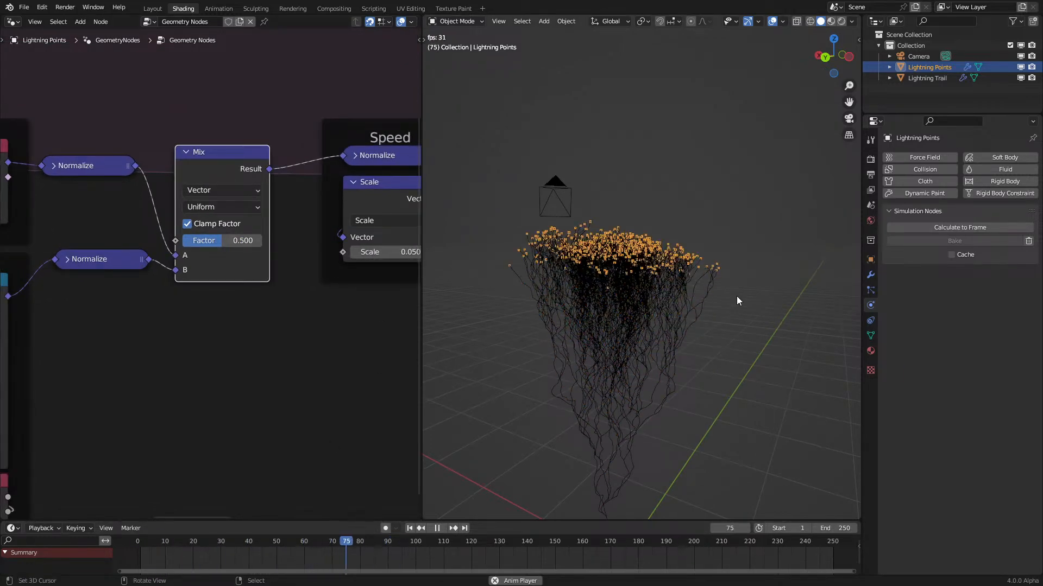
key("space")
Step: Move the velocity Normalize node just above the other Normalize node and frame both with the Mix node
left_click_drag(124, 169, 133, 238)
left_click_drag(128, 309, 262, 123)
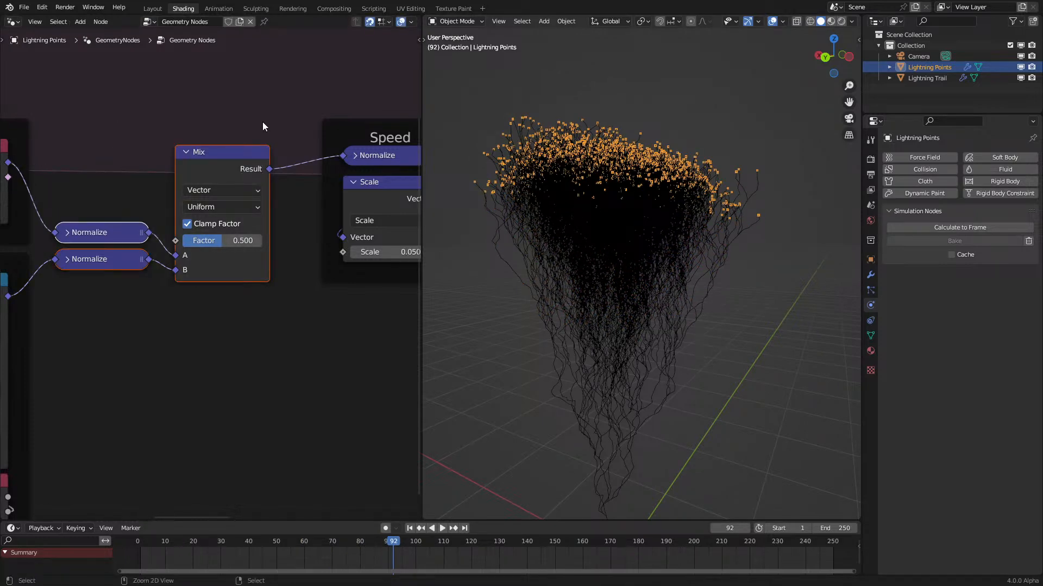
key("ctrl+j")
scroll(237, 106, "down", 5)
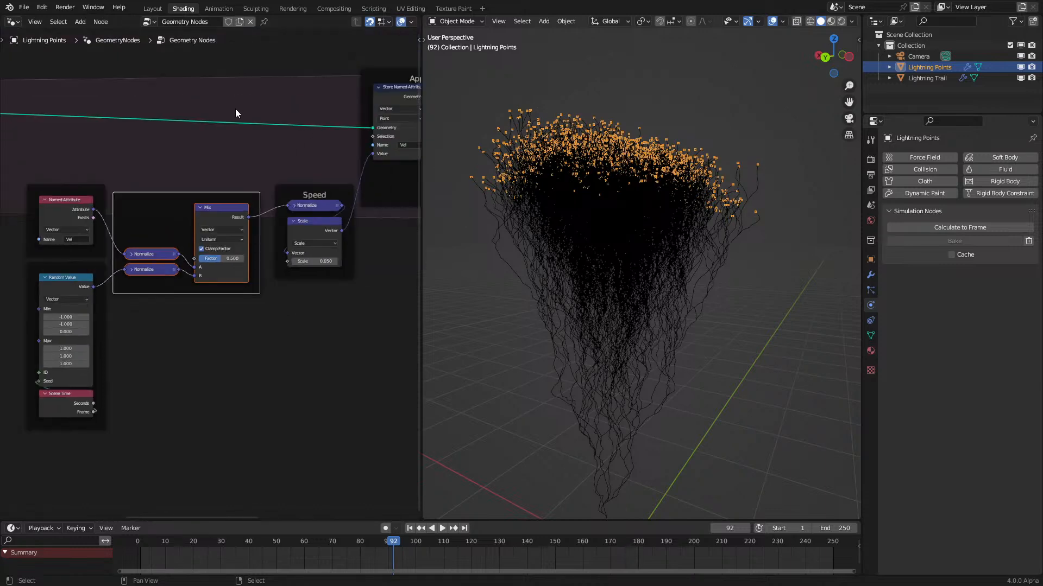
Step: Reposition the Vel attribute, random vector, Mix and Speed frames together beneath the simulation zone
left_click_drag(101, 213, 266, 373)
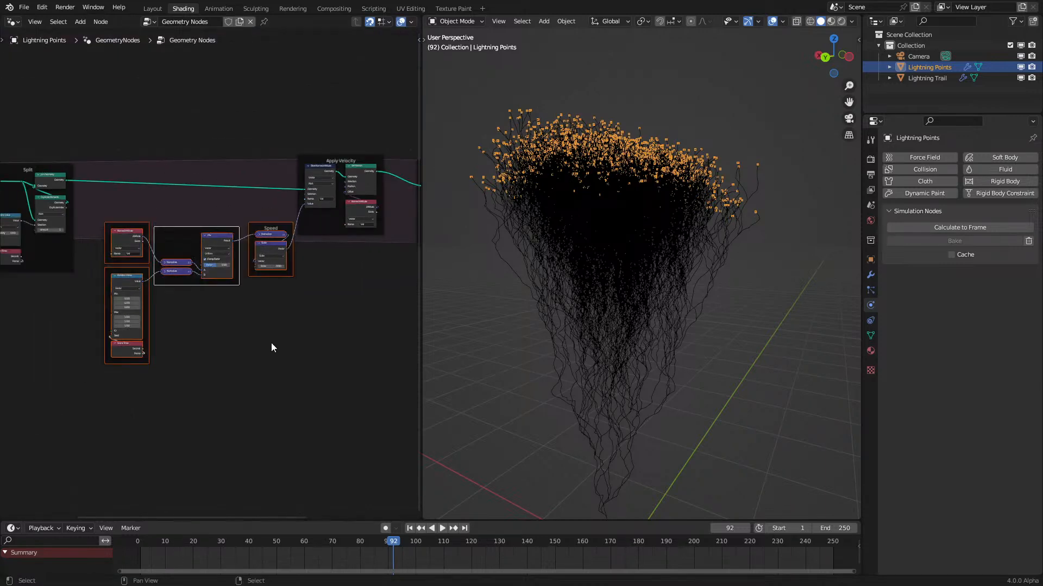
key("g")
left_click(264, 340)
scroll(331, 230, "down", 3)
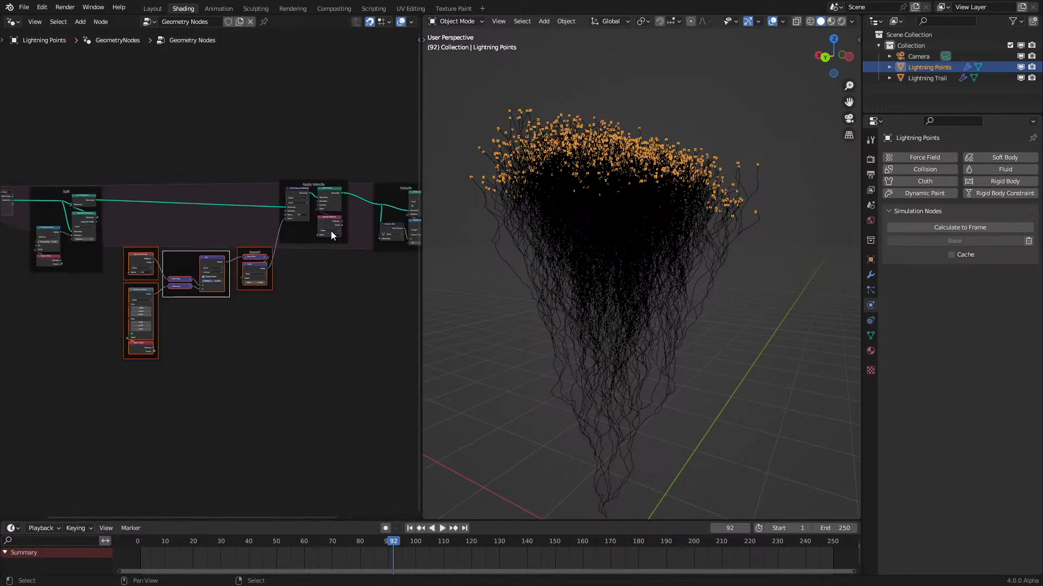
scroll(301, 232, "down", 1)
Step: Shift the node groups up to Apply Velocity horizontally to make room before the Failsafe frame
left_click_drag(37, 187, 295, 365)
key("g")
key("x")
left_click(265, 299)
Step: Insert a Store Named Attribute node after Apply Velocity's Set Position node and name its float attribute Age
scroll(213, 348, "up", 2)
scroll(295, 251, "up", 5)
scroll(296, 252, "up", 1)
key("q")
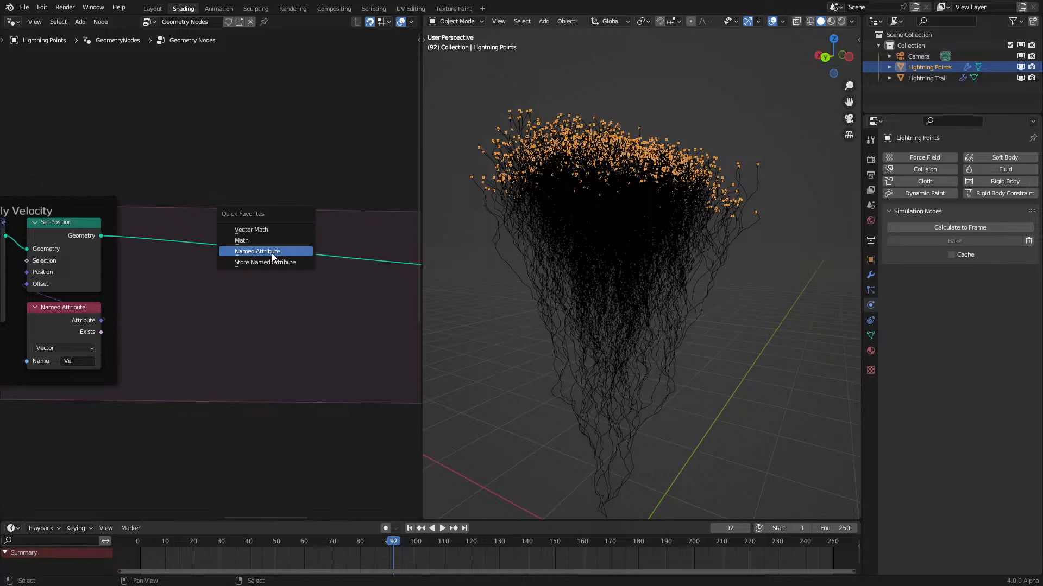
left_click(271, 263)
left_click(214, 255)
left_click(213, 291)
type("A")
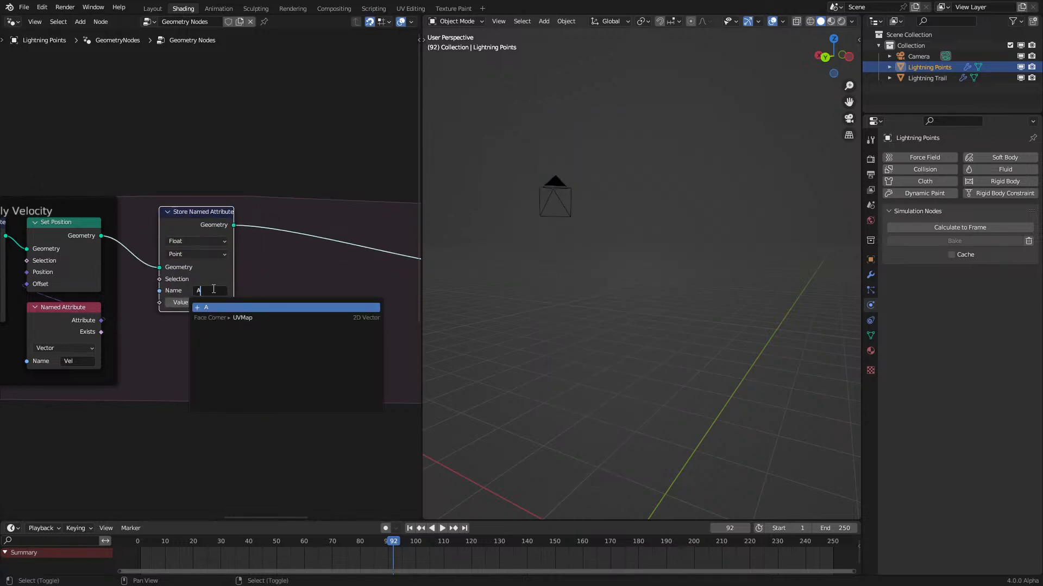
key("Return")
Step: Add a Named Attribute node below the Store Named Attribute node and have it read the Age attribute
key("q")
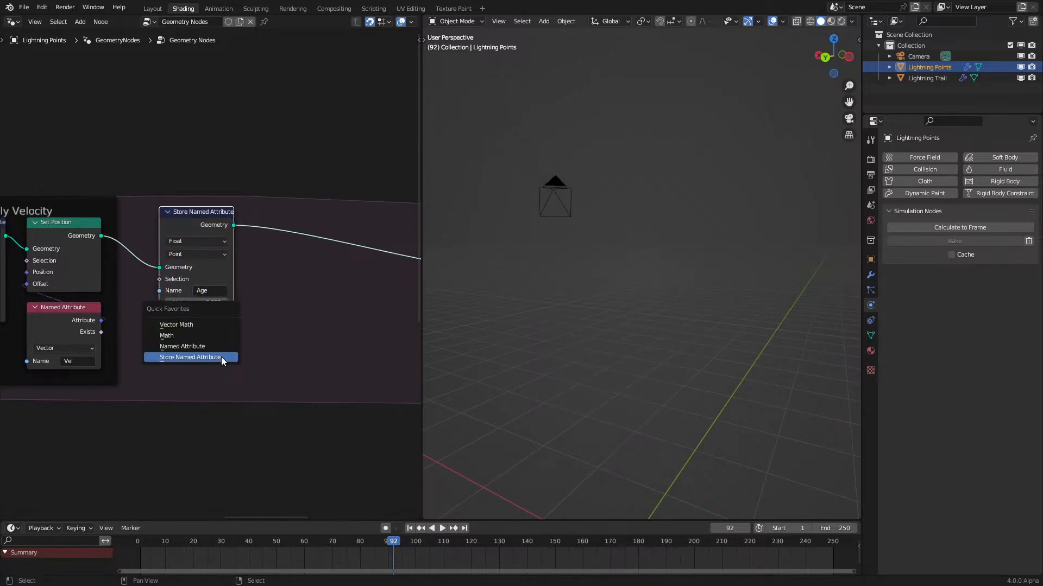
left_click(220, 357)
left_click(170, 374)
left_click(208, 424)
left_click(206, 419)
Step: Run the Age attribute through a Math Add node with value 1 and connect it to the stored Age's Value
left_click_drag(233, 385, 290, 374)
type("add")
key("Return")
left_click(199, 388)
left_click_drag(204, 401, 205, 432)
left_click(178, 318)
mouse_move(178, 318)
left_mouse_down()
mouse_move(189, 319)
mouse_move(159, 311)
left_mouse_up()
scroll(237, 350, "up", 2)
middle_click_drag(303, 388, 318, 324)
Step: Frame the Age Store Named Attribute, Add and Named Attribute nodes together and label the frame Age
left_click_drag(249, 517, 225, 177)
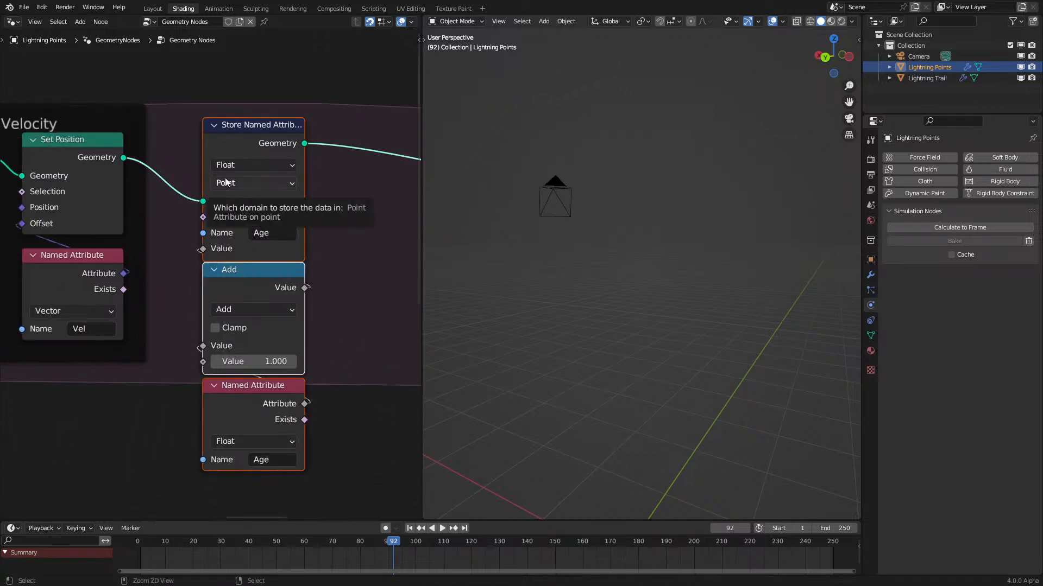
key("ctrl+j")
scroll(217, 266, "up", 1)
left_click(273, 432)
left_click(268, 279, "shift")
mouse_move(268, 279)
left_mouse_down()
mouse_move(266, 293)
mouse_move(265, 282)
left_mouse_up()
left_click(317, 174)
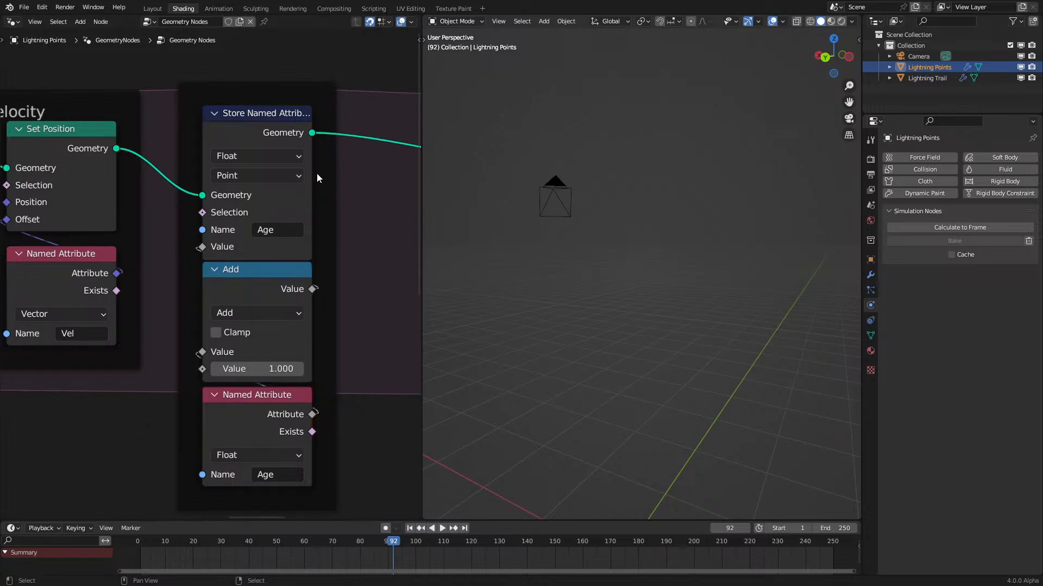
left_click(333, 171)
key("F2")
type("Age")
key("Return")
scroll(289, 301, "down", 2)
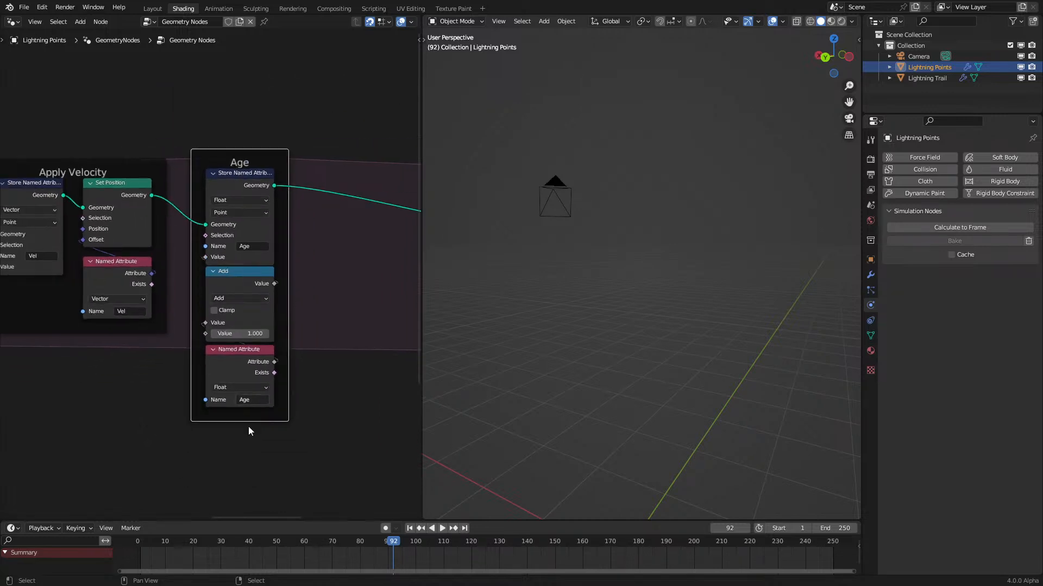
Step: Replay the simulation from the start to check it with the Age nodes in place
left_click(125, 545)
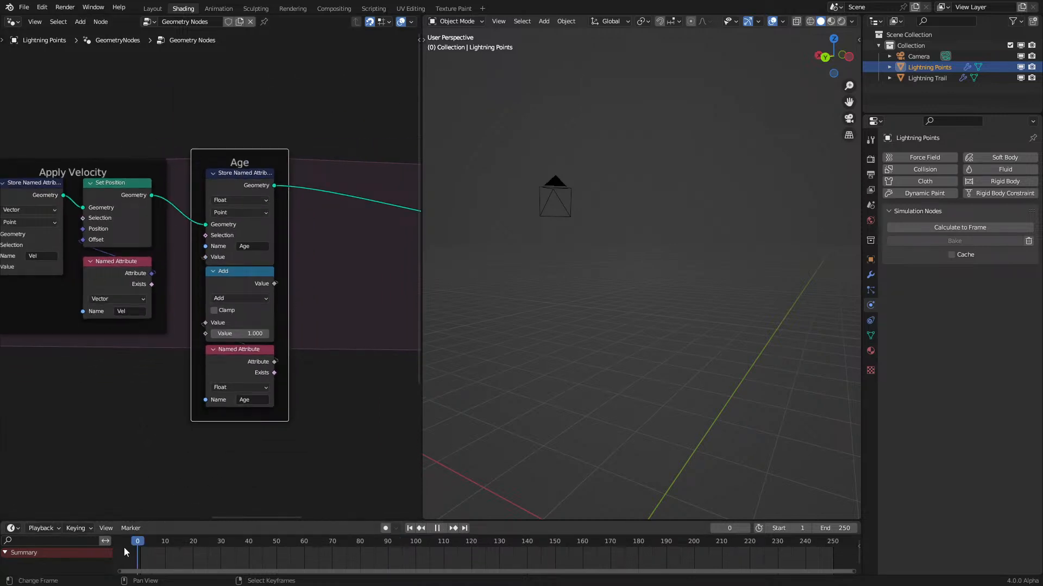
key("space")
scroll(494, 316, "down", 2)
key("space")
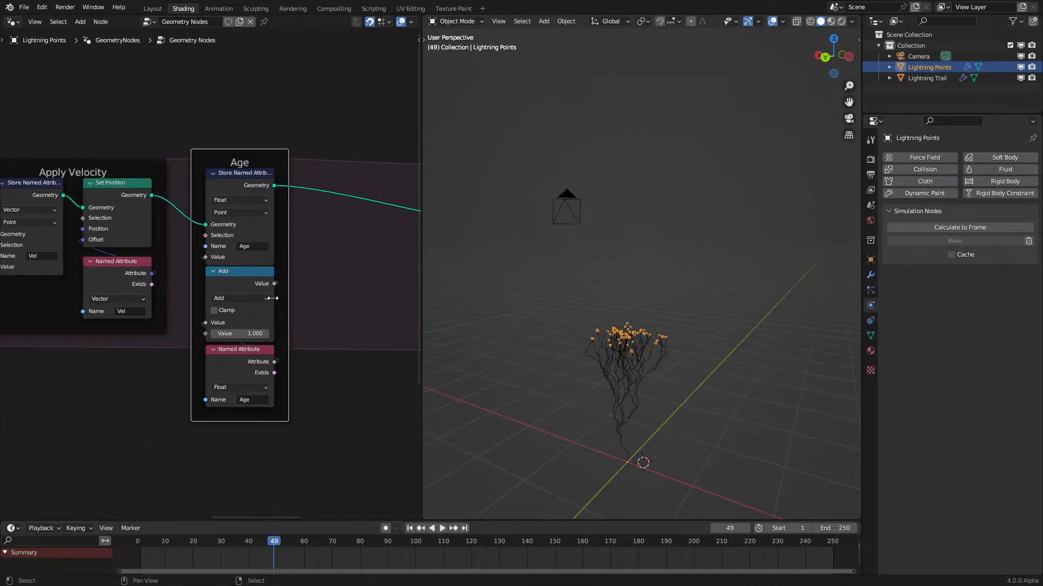
Step: Duplicate the Age Named Attribute node and place the copy between the Age and Failsafe frames
scroll(266, 299, "down", 3)
middle_click_drag(272, 296, 186, 330)
scroll(185, 333, "up", 3)
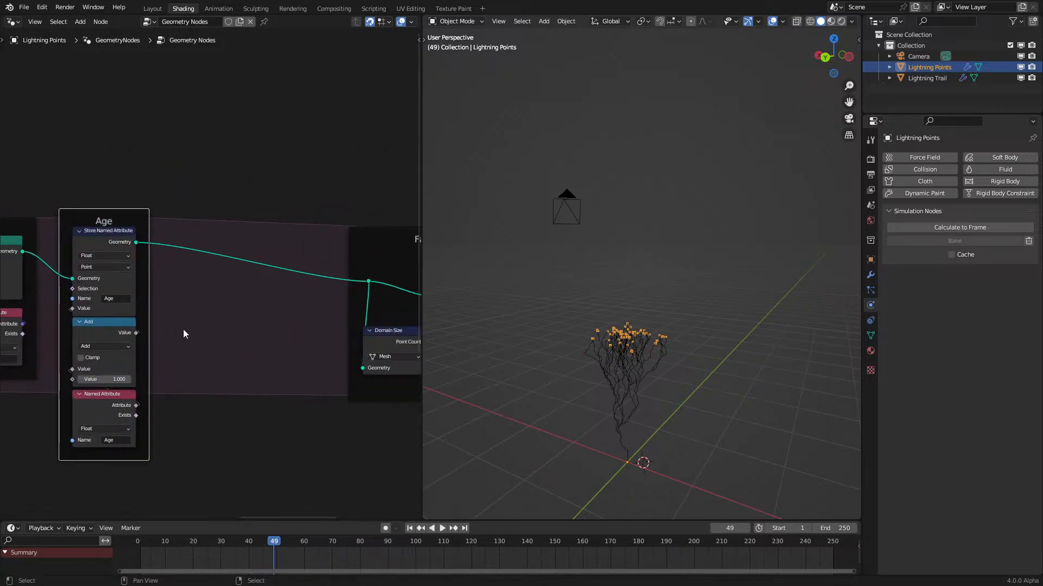
scroll(587, 344, "up", 2)
scroll(592, 354, "up", 2)
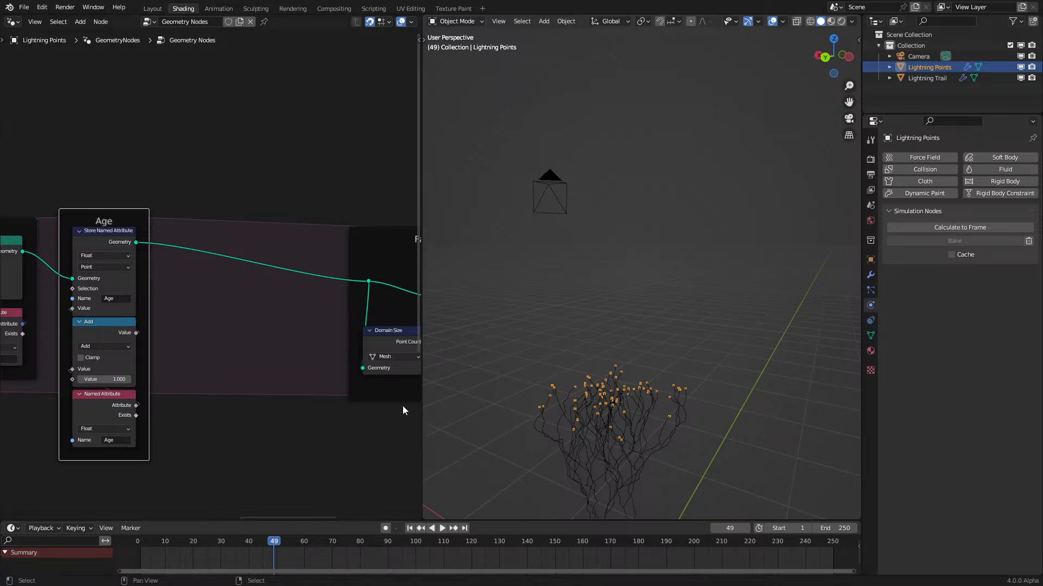
scroll(123, 417, "up", 1)
left_click(73, 458)
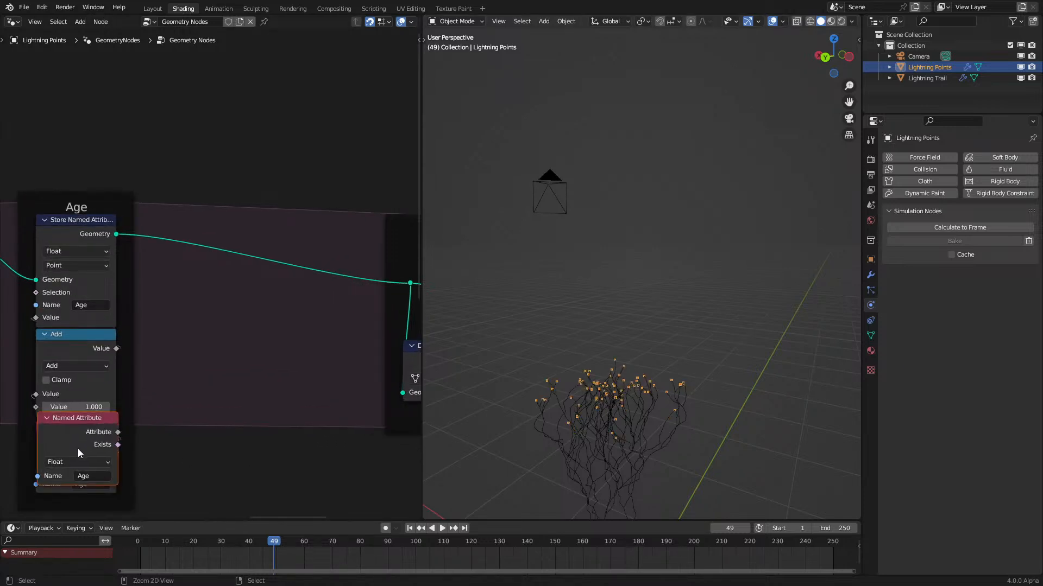
key("shift+d")
left_click(232, 452)
Step: Insert a Delete Geometry node on the geometry link between the Age and Failsafe frames
key("shift+a")
type("sde")
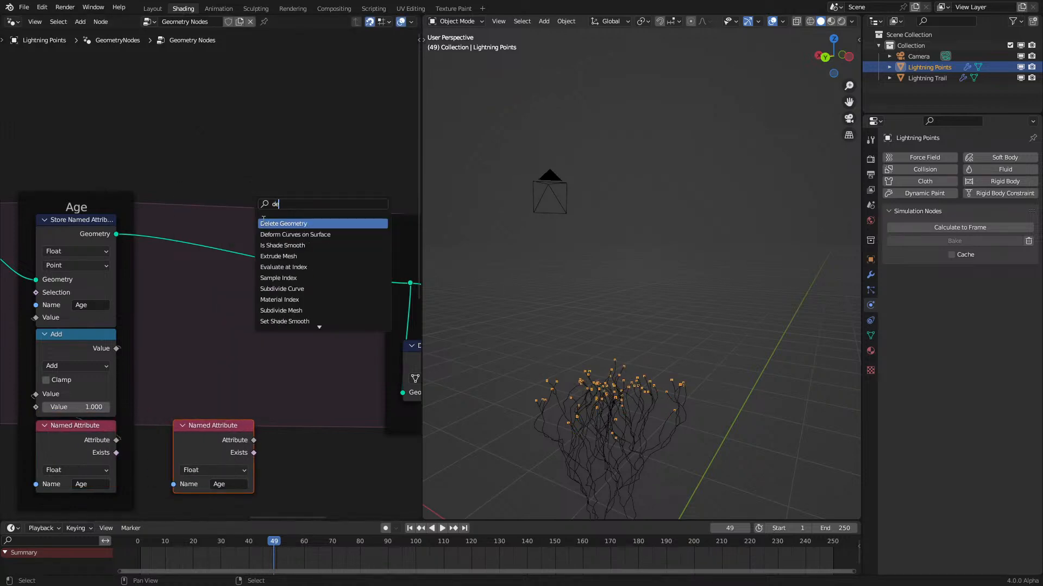
key("Return")
left_click(289, 256)
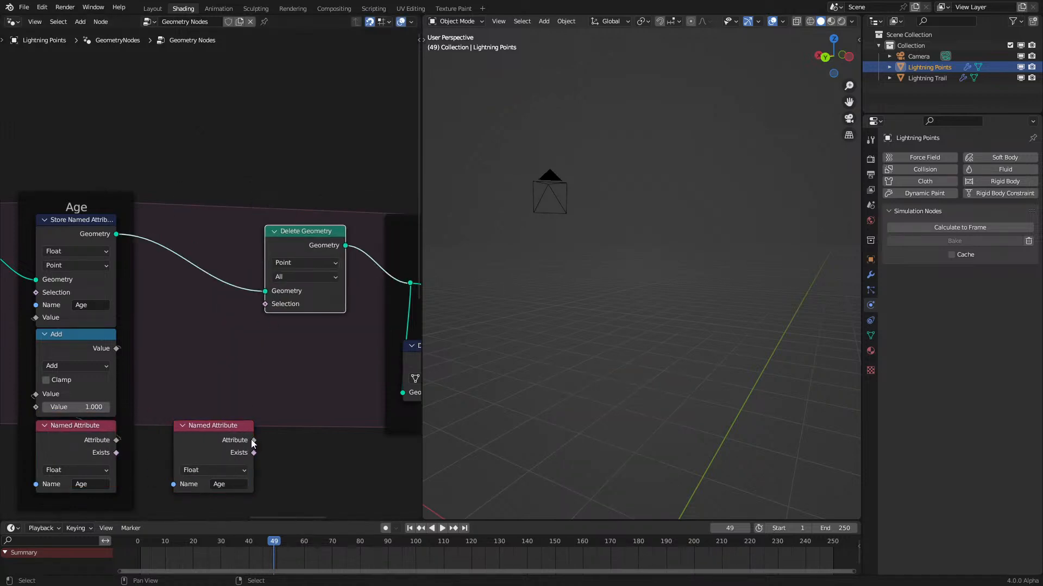
Step: Connect the duplicated Age attribute to a Greater Than Compare node and place both beneath the new Delete Geometry node
left_click_drag(252, 441, 285, 436)
type("d")
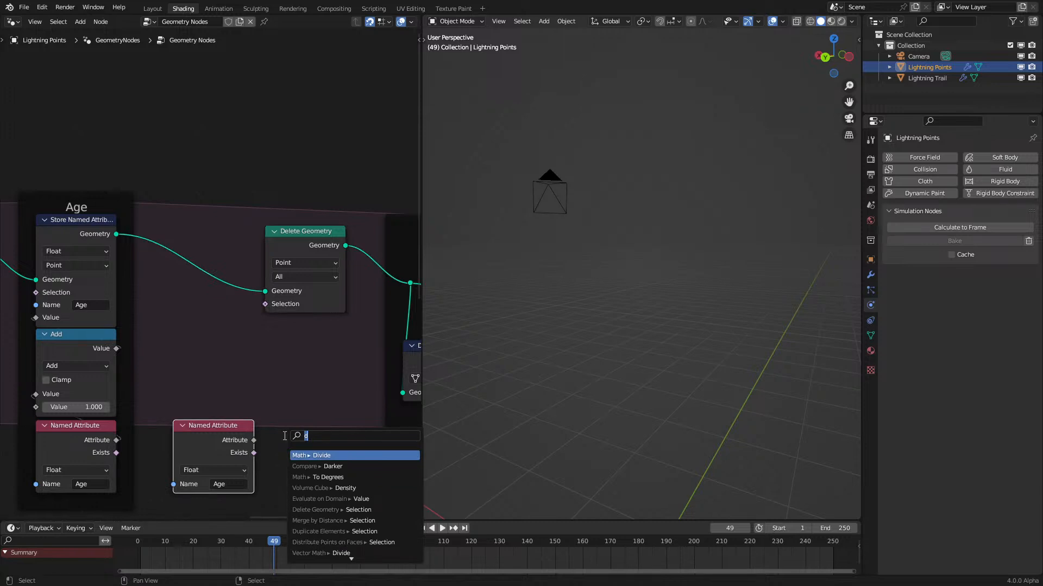
type("ag")
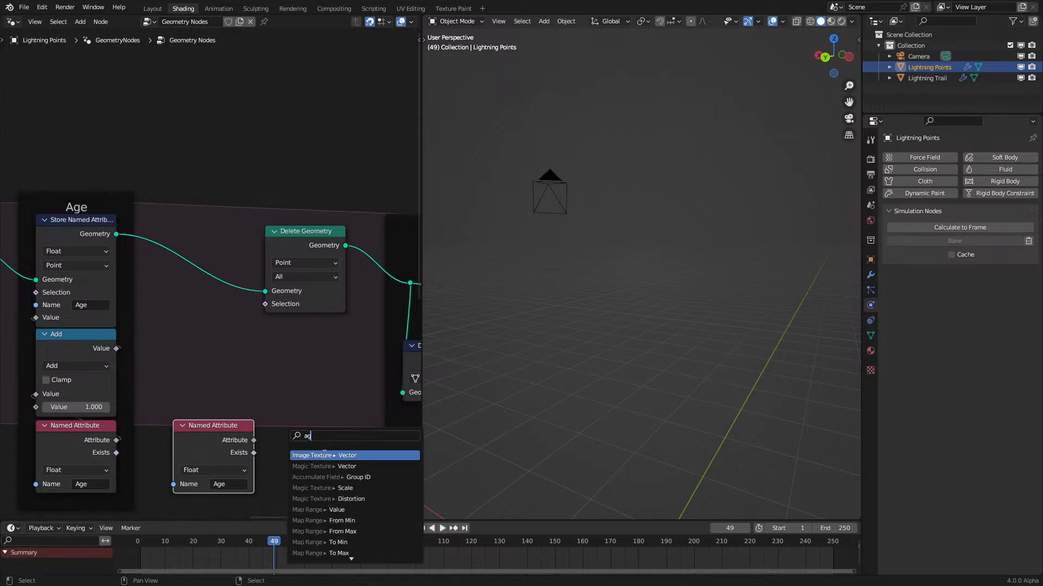
type("gre")
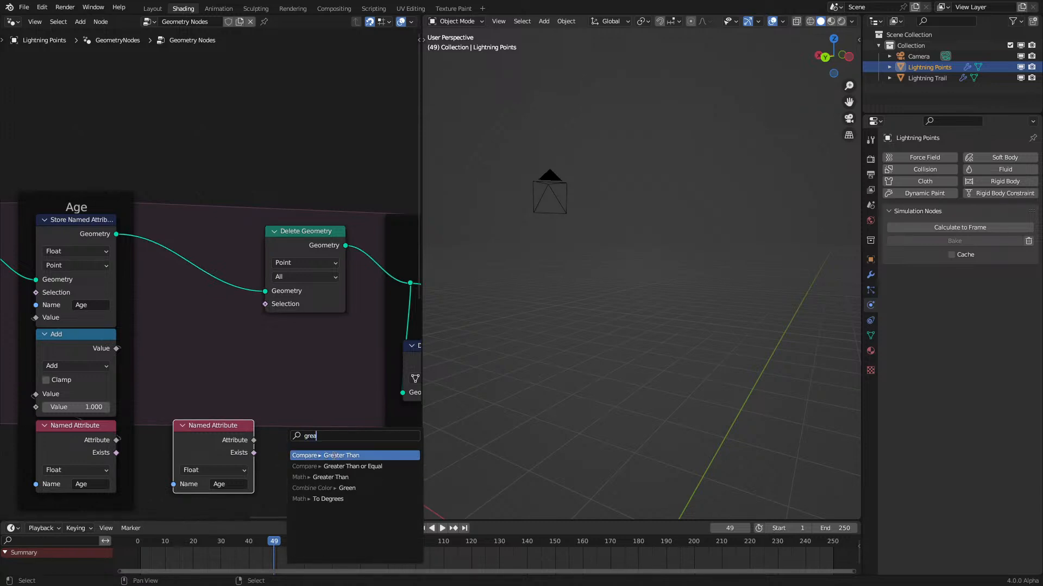
key("Return")
left_click(317, 449)
left_click_drag(199, 396, 286, 445)
key("g")
left_click(281, 345)
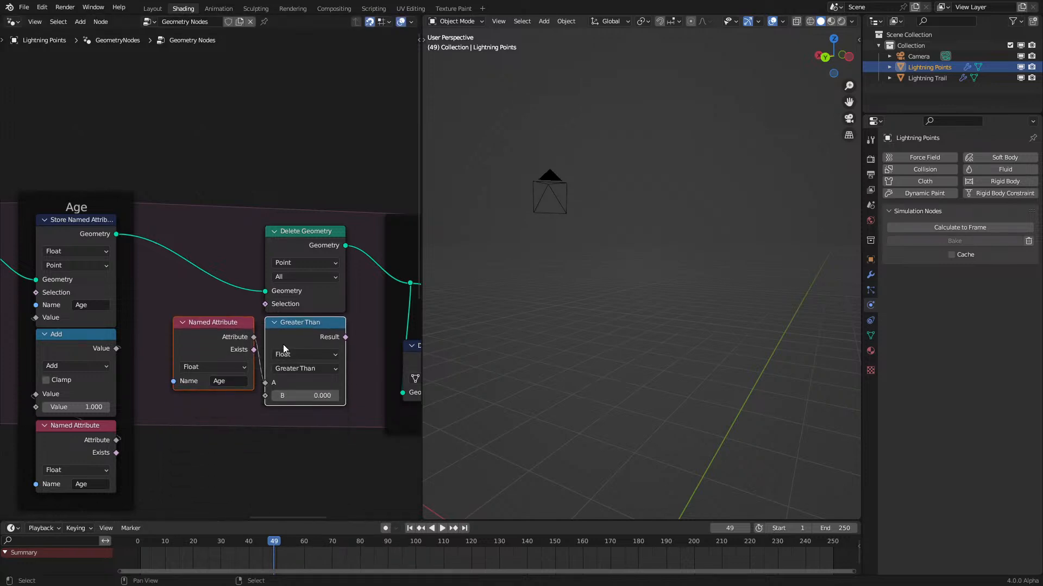
Step: Set the Greater Than node's B value to 10 and connect its Result to the Delete Geometry Selection
left_click(304, 397)
type("10")
key("Return")
left_click_drag(344, 337, 265, 304)
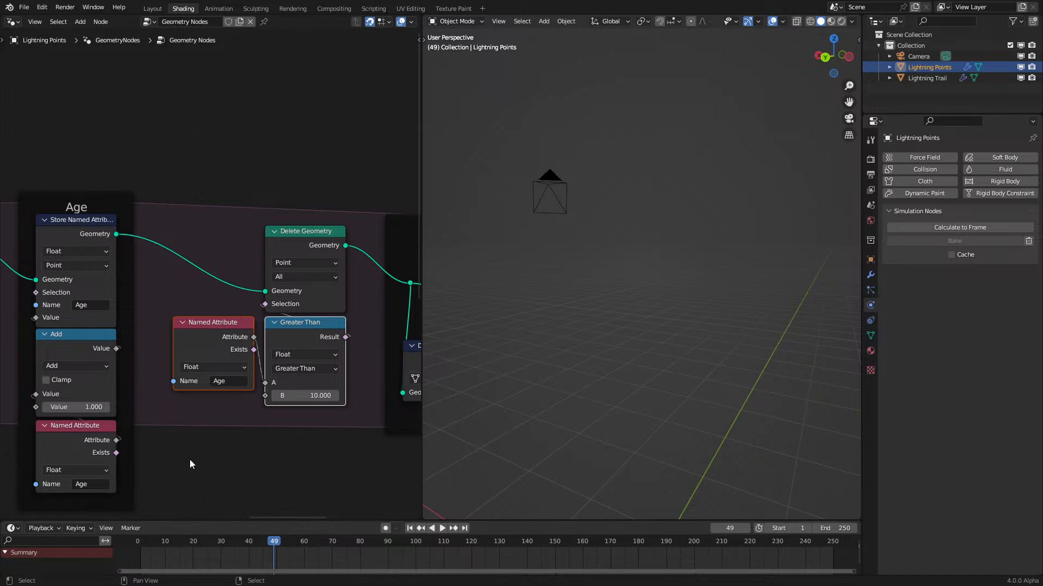
Step: Replay the simulation from the start to check the deletion of points by age
left_click(134, 564)
key("space")
scroll(682, 309, "down", 3)
middle_click_drag(672, 301, 666, 246, "shift")
scroll(673, 290, "up", 3)
key("space")
middle_click_drag(673, 294, 617, 415)
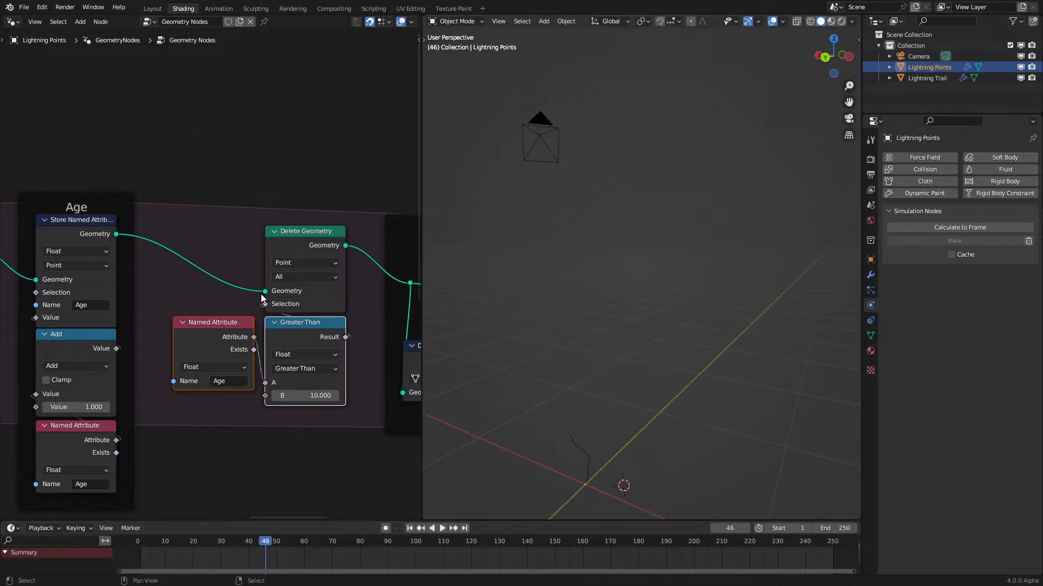
Step: Frame the new Delete Geometry, Greater Than and Age Named Attribute nodes together
left_click_drag(196, 217, 359, 413)
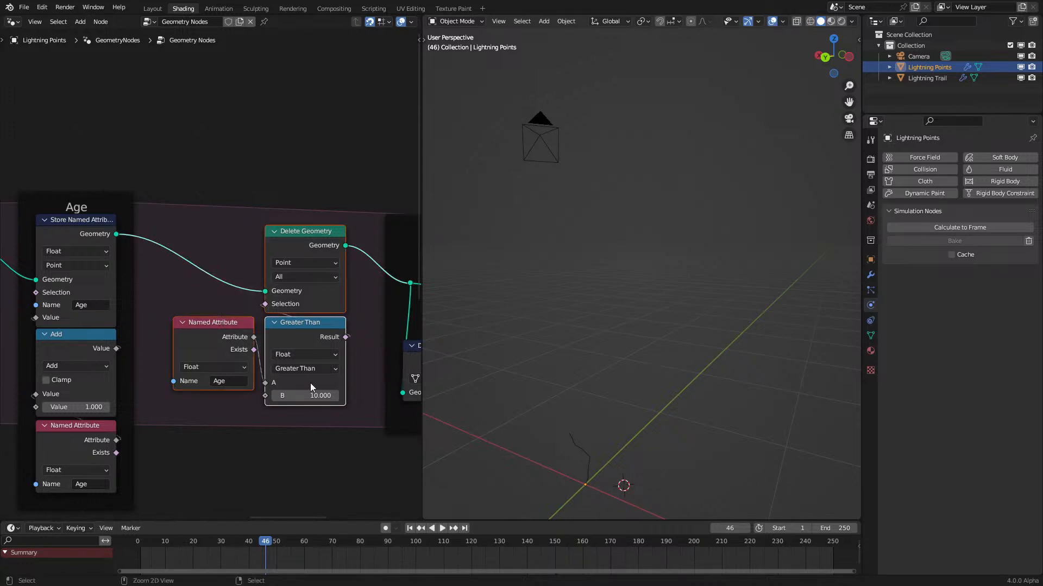
key("ctrl+j")
scroll(311, 382, "up", 1)
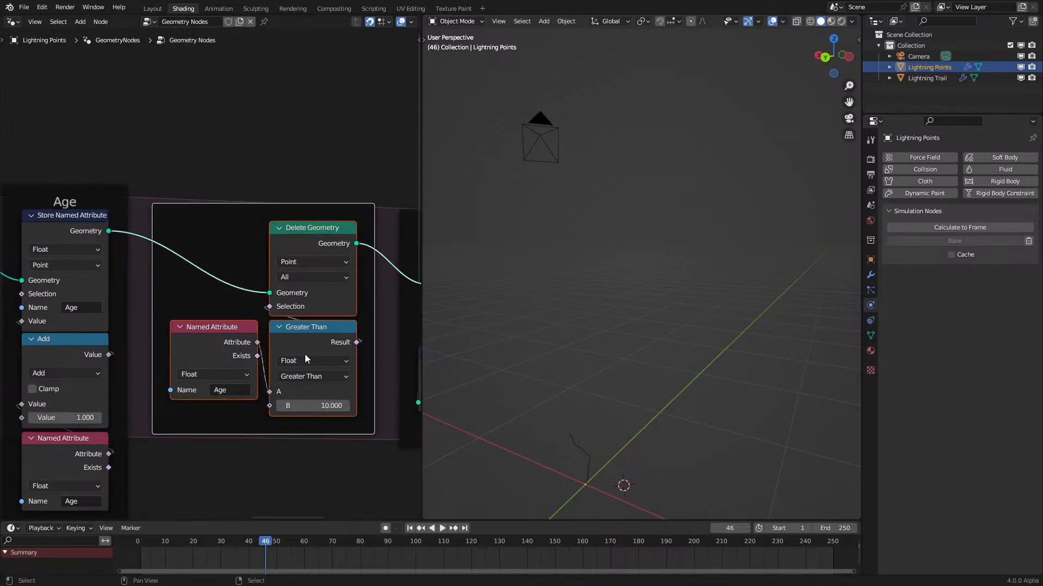
Step: Move the node feeding the Simulation Input away from it horizontally to make room between them
scroll(197, 395, "down", 5)
middle_click_drag(185, 372, 292, 373)
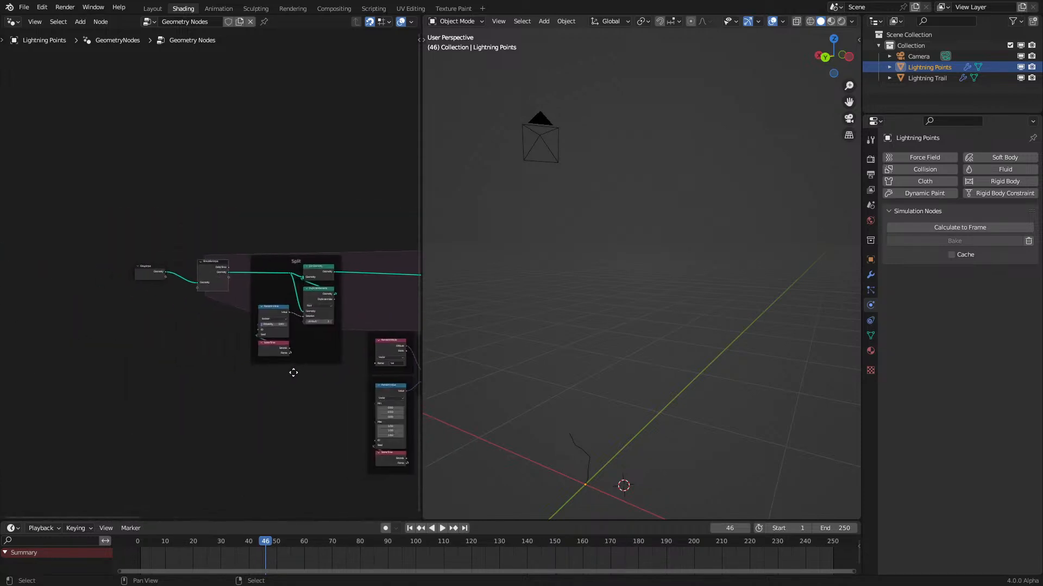
scroll(174, 313, "up", 5)
left_click(123, 279)
key("g")
key("x")
left_click(43, 286)
Step: Insert a Store Named Attribute node before the Simulation Input and name its attribute Lifetime
middle_click_drag(126, 287, 181, 300)
scroll(200, 277, "up", 5)
key("q")
left_click(222, 282)
left_click(128, 257)
scroll(145, 282, "up", 4)
left_click(145, 302)
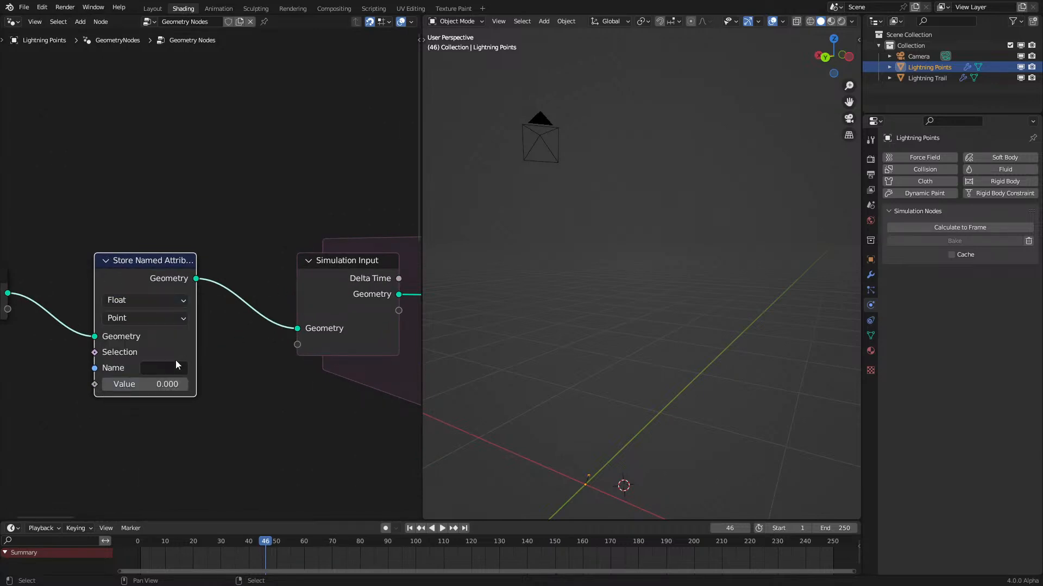
left_click(172, 367)
type("Lifetime")
key("Return")
Step: Set the Lifetime attribute's data type to Integer and its value to 20
left_click(149, 317)
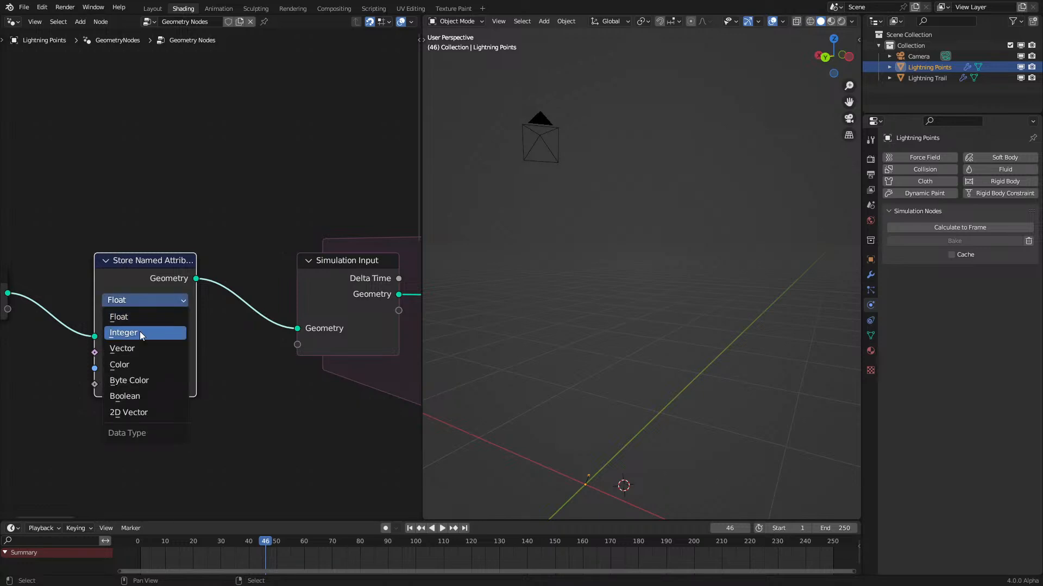
left_click(139, 332)
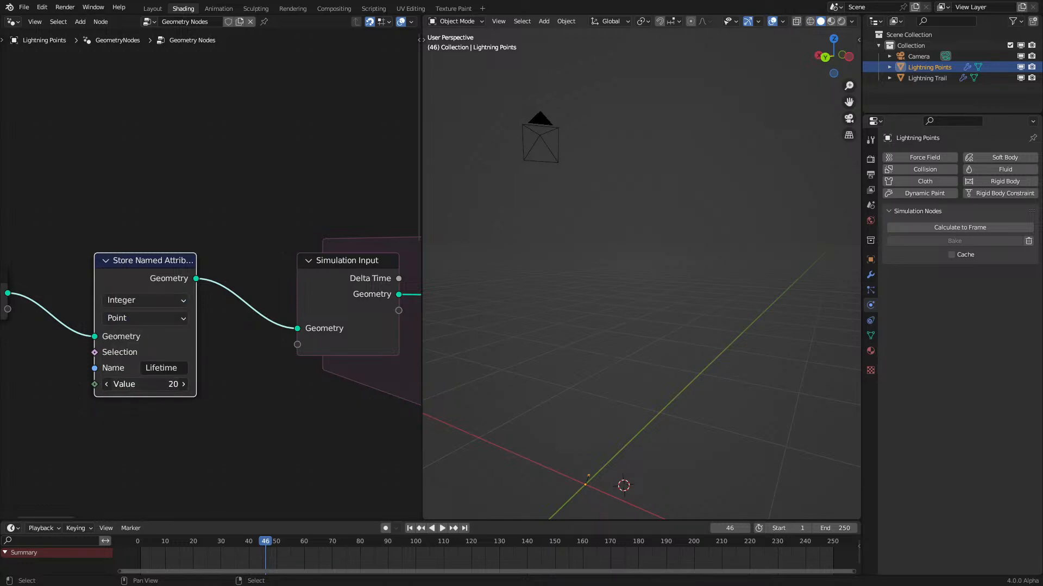
left_click_drag(154, 386, 160, 386)
left_click(154, 386)
key("Return")
Step: Add a Named Attribute node reading Lifetime, connect it to input B of the Age Greater Than, and place it beneath the Age attribute node
scroll(203, 428, "down", 7)
middle_click_drag(237, 398, 398, 383)
scroll(282, 337, "up", 3)
key("ctrl+space")
key("q")
left_click(438, 370)
left_click(456, 400)
left_click(535, 486)
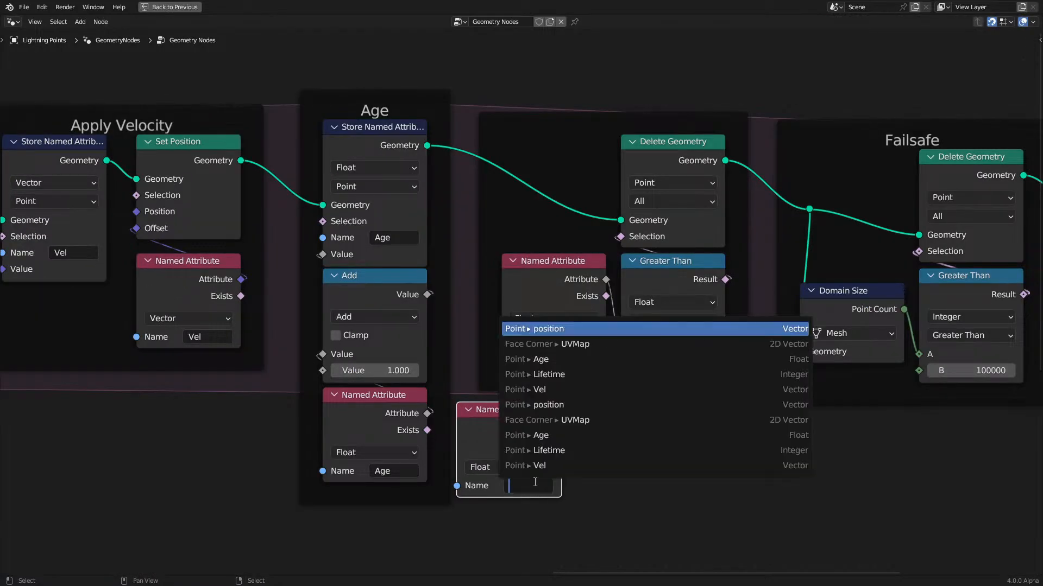
left_click(562, 376)
left_click_drag(561, 428, 620, 355)
left_click_drag(505, 431, 557, 382)
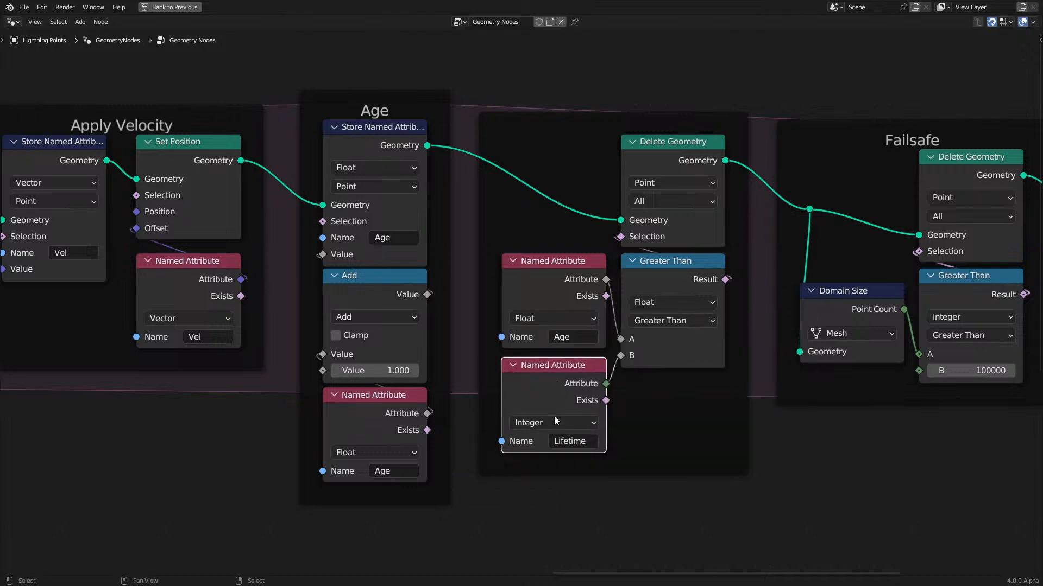
Step: Label the frame around the Age and Lifetime comparison and its Delete Geometry node Death
scroll(548, 418, "down", 6)
scroll(583, 247, "up", 5)
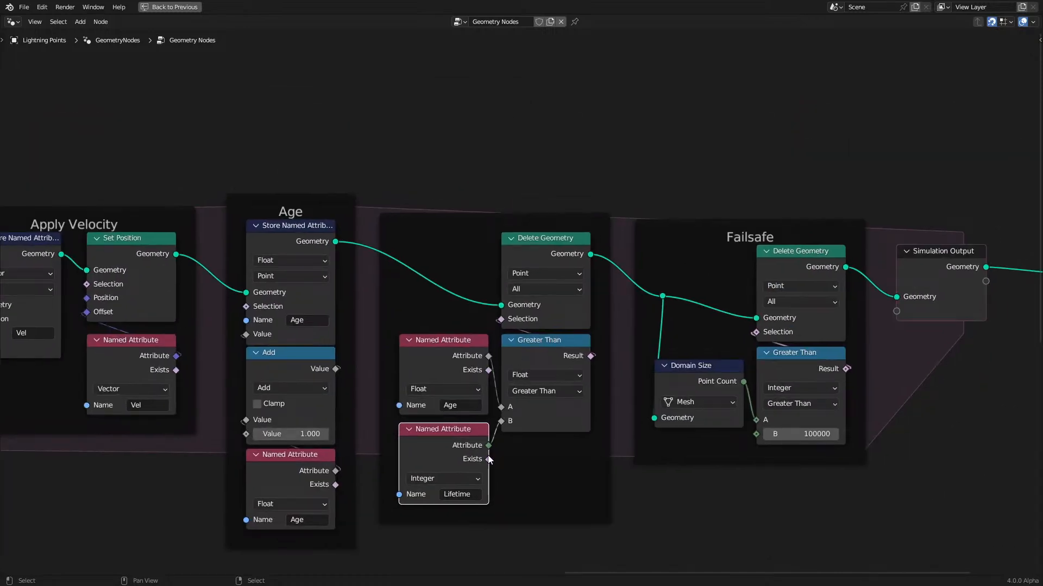
left_click(535, 214)
key("F2")
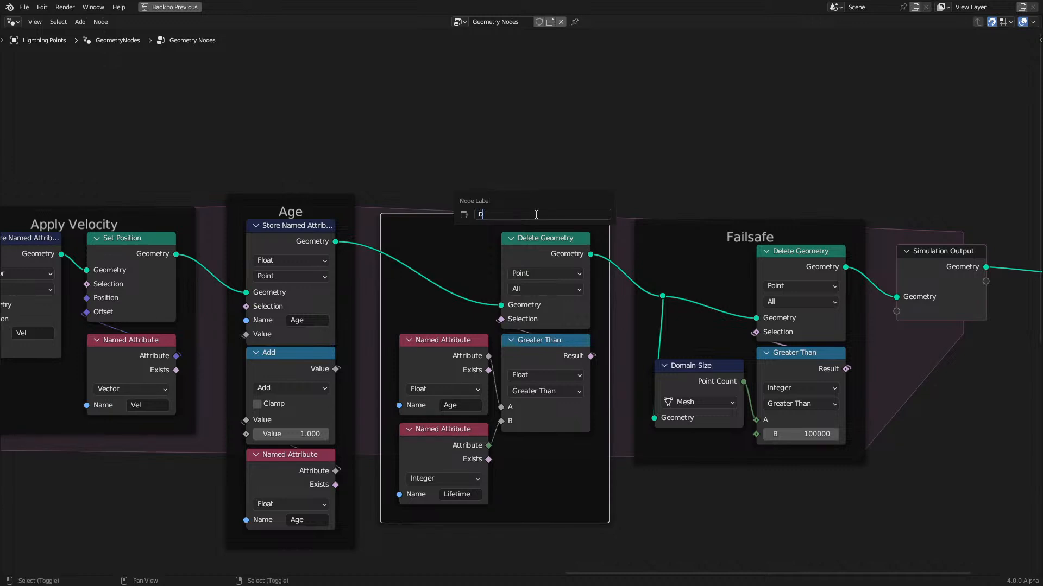
key("Return")
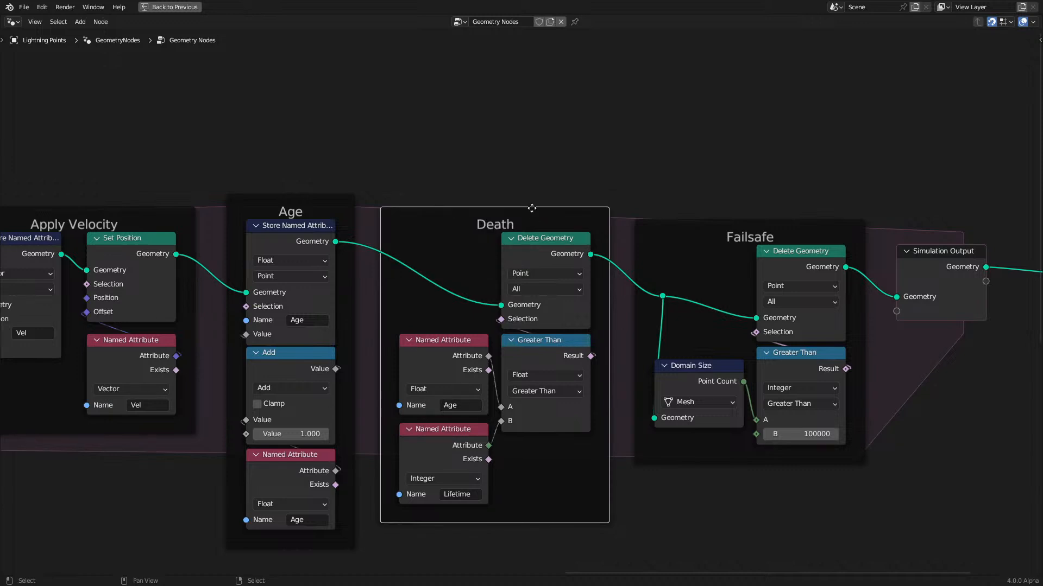
Step: Examine the node chain from the Failsafe frame back to the Lifetime Store Named Attribute node before the Simulation Input
scroll(730, 271, "down", 1)
middle_click_drag(703, 237, 522, 208)
scroll(522, 209, "up", 1)
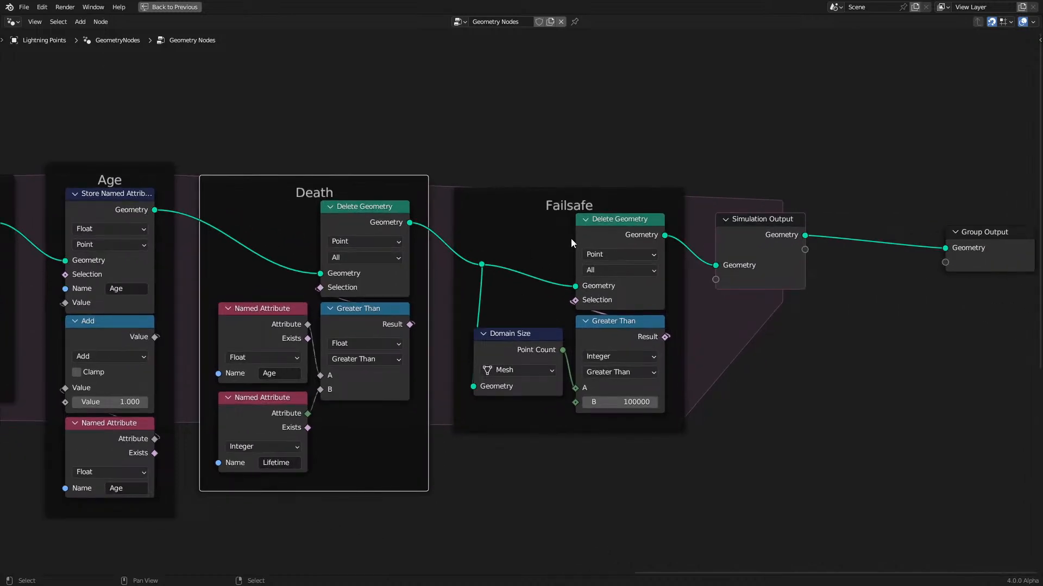
scroll(334, 303, "down", 2)
middle_click_drag(335, 303, 618, 293)
scroll(618, 293, "up", 1)
scroll(455, 312, "up", 1)
scroll(503, 275, "down", 2)
scroll(272, 377, "down", 3)
middle_click_drag(248, 344, 646, 342)
scroll(277, 300, "up", 2)
middle_click_drag(301, 257, 412, 299)
scroll(411, 299, "up", 7)
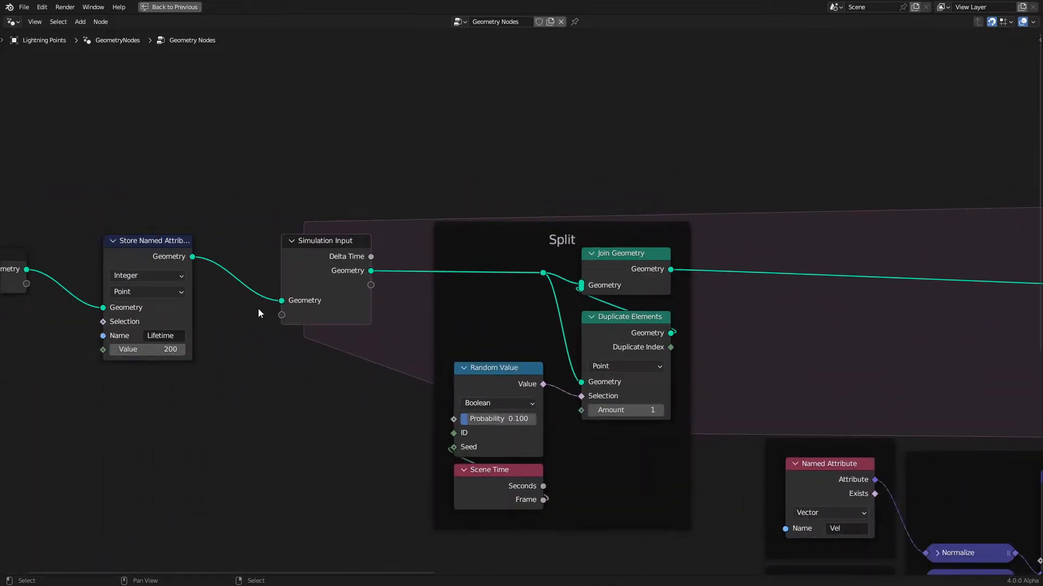
Step: Select the Failsafe frame and review the whole simulation node tree back to the Lifetime and Split nodes
scroll(404, 347, "down", 7)
middle_click_drag(543, 355, 763, 374)
scroll(667, 365, "up", 6)
scroll(603, 304, "down", 1)
left_click(588, 223)
left_click(589, 213)
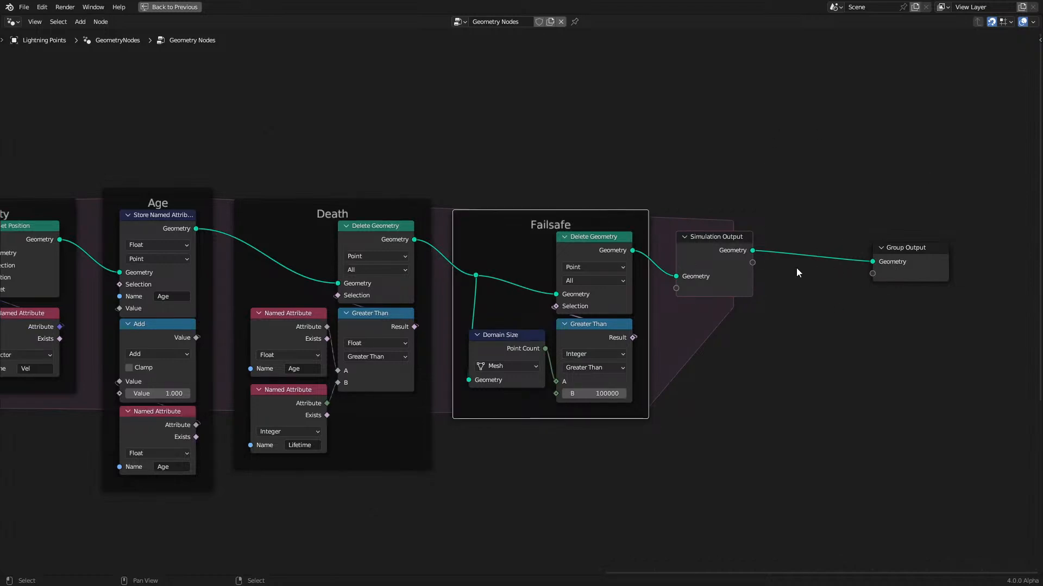
scroll(282, 333, "down", 6)
middle_click_drag(243, 342, 386, 340)
scroll(613, 312, "up", 1)
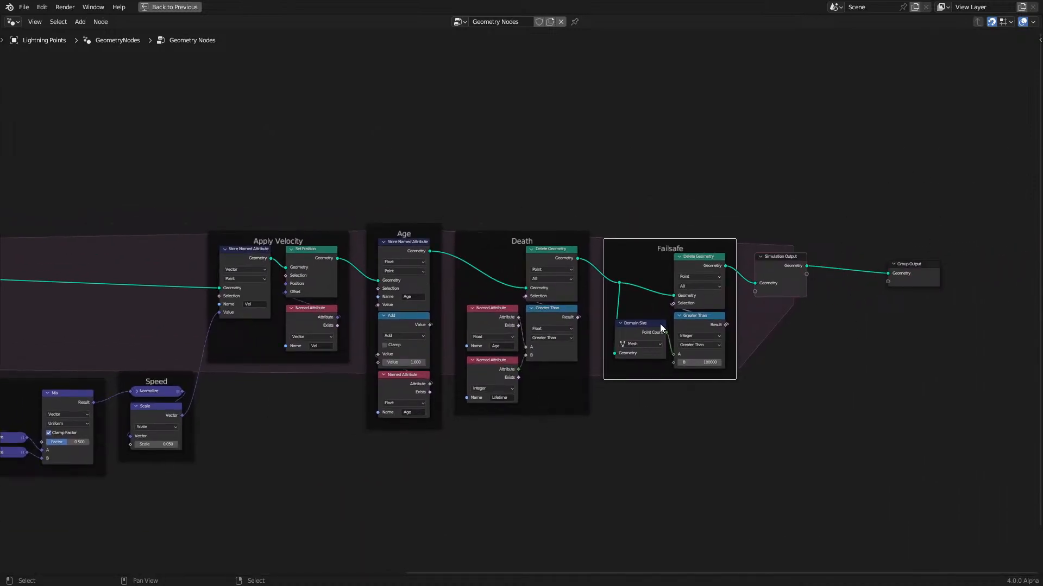
scroll(660, 325, "down", 1)
scroll(589, 339, "down", 6)
middle_click_drag(473, 363, 654, 352)
scroll(665, 332, "up", 1)
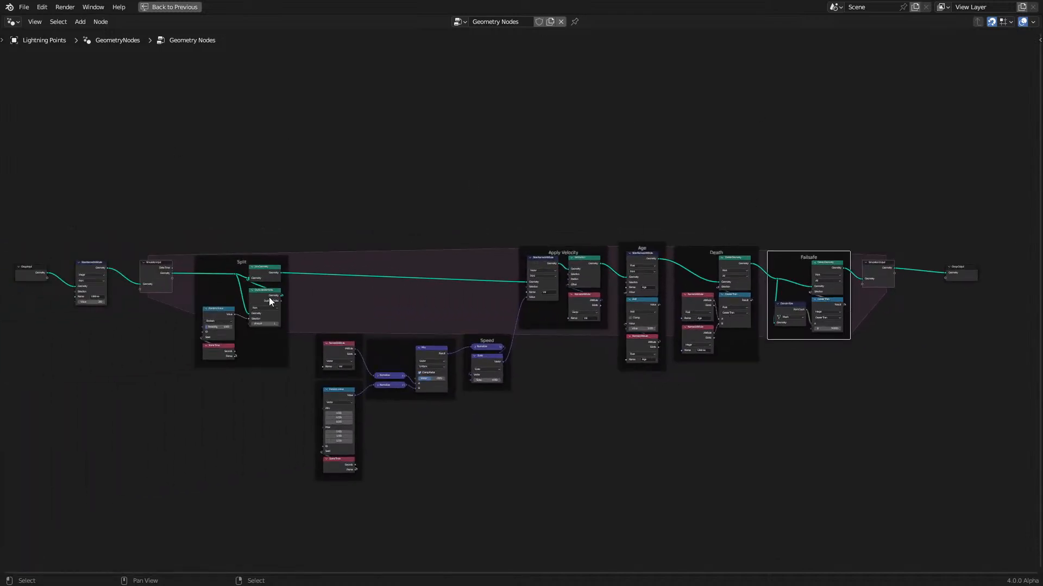
middle_click_drag(268, 301, 542, 281)
scroll(321, 232, "up", 3)
scroll(226, 198, "up", 2)
middle_click_drag(226, 198, 305, 324)
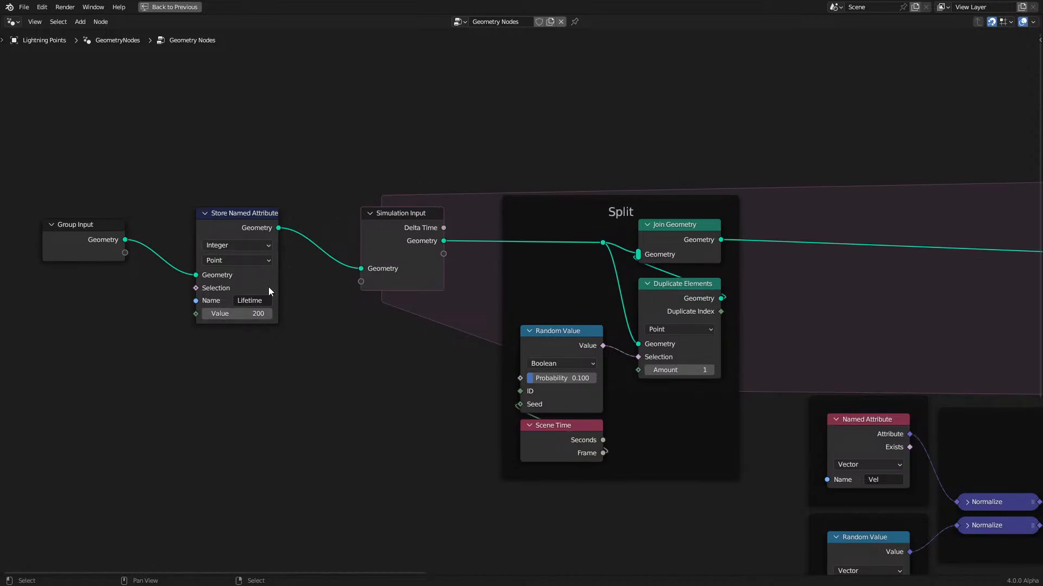
middle_click_drag(728, 309, 577, 289)
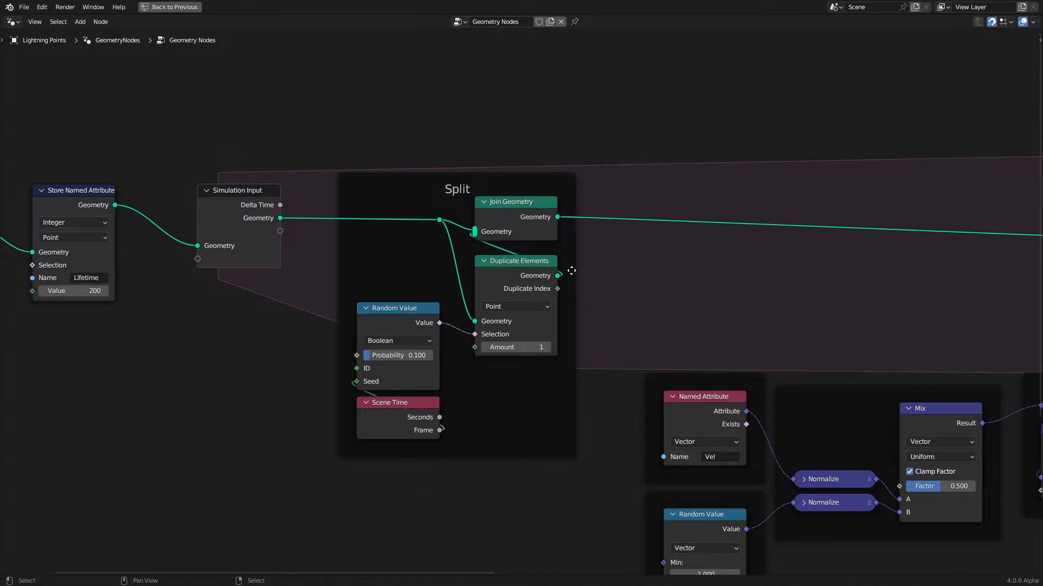
Step: Restore the multi-editor layout and play the simulation to watch the lightning branches grow
key("ctrl+space")
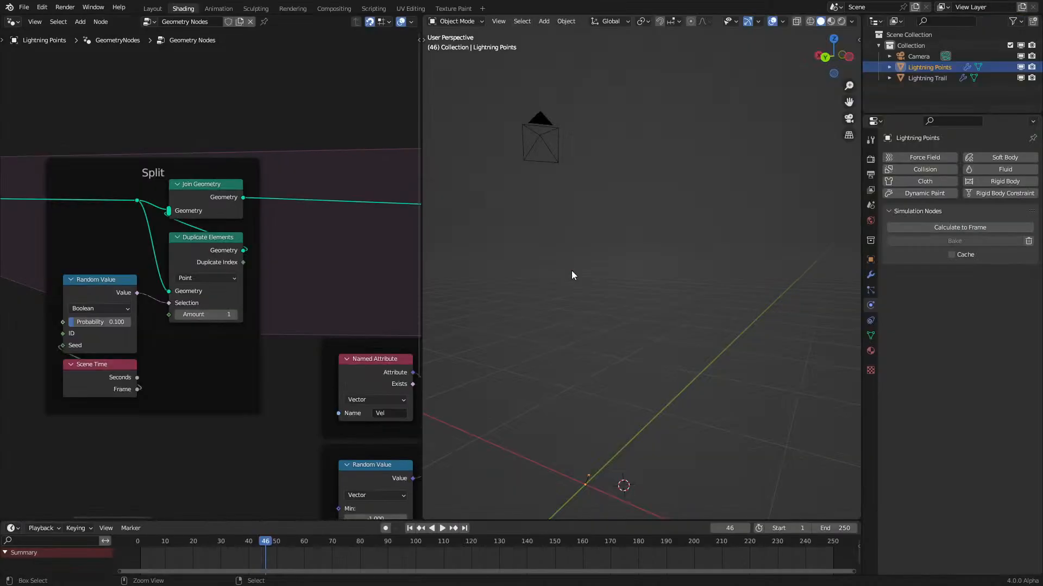
key("space")
scroll(592, 326, "down", 3)
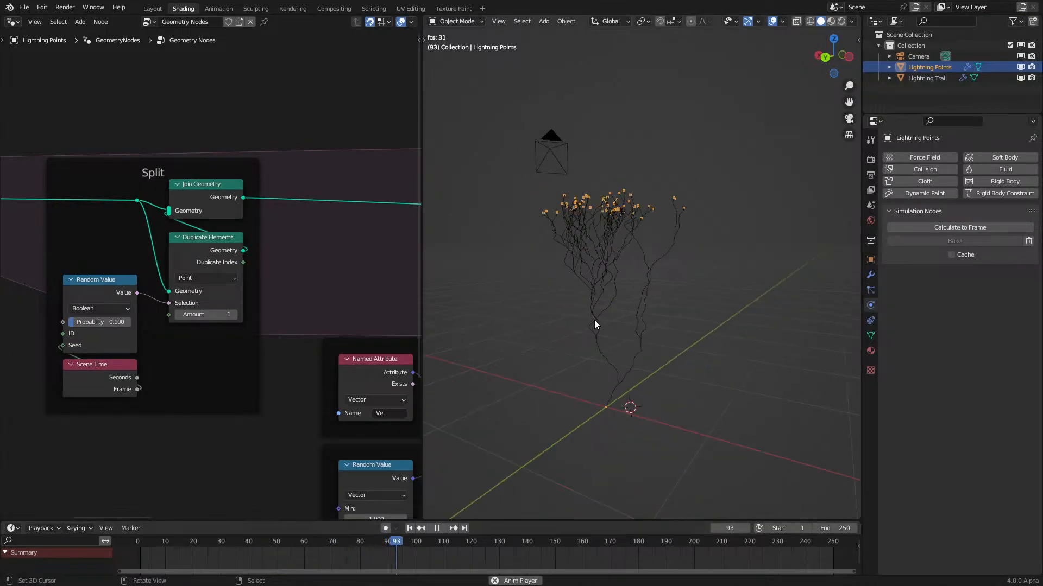
key("space")
key("space")
scroll(636, 264, "down", 1)
scroll(656, 295, "up", 2)
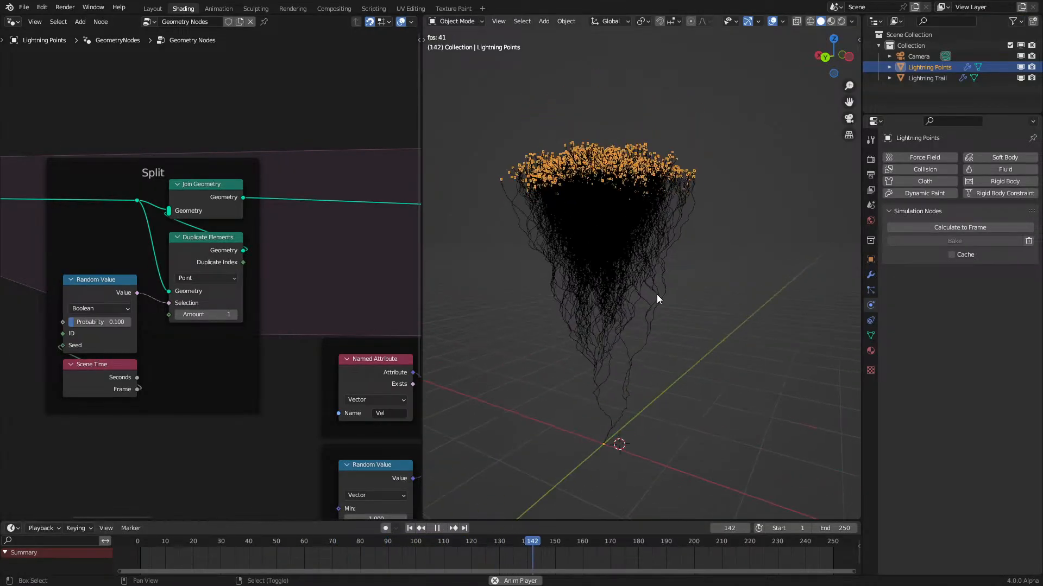
key("space")
Step: Replay the simulation from frame 0 and inspect the branches while orbiting around them
scroll(359, 462, "down", 5)
middle_click_drag(359, 460, 307, 398)
scroll(183, 425, "up", 5)
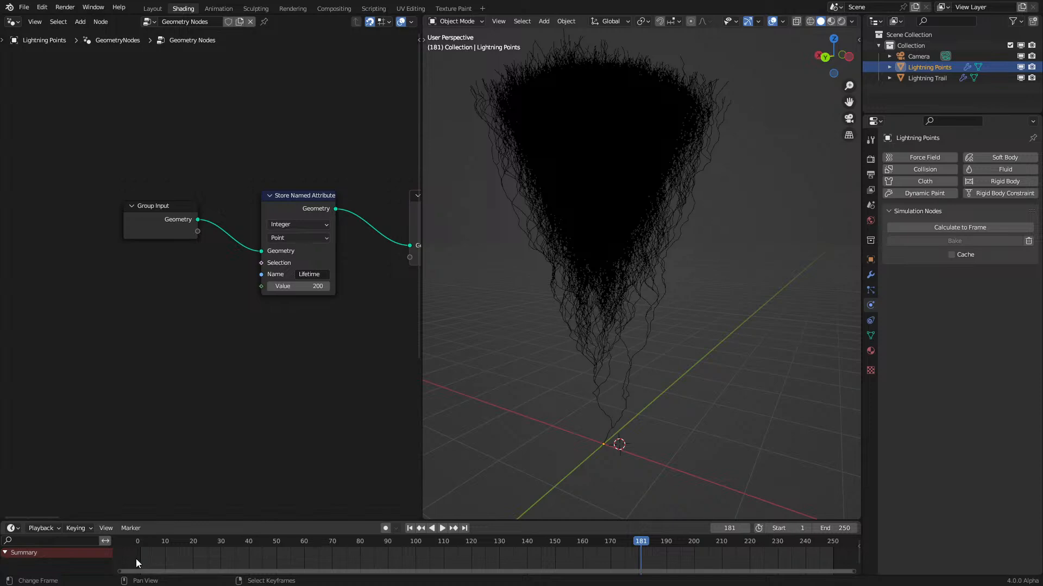
left_click(137, 558)
key("space")
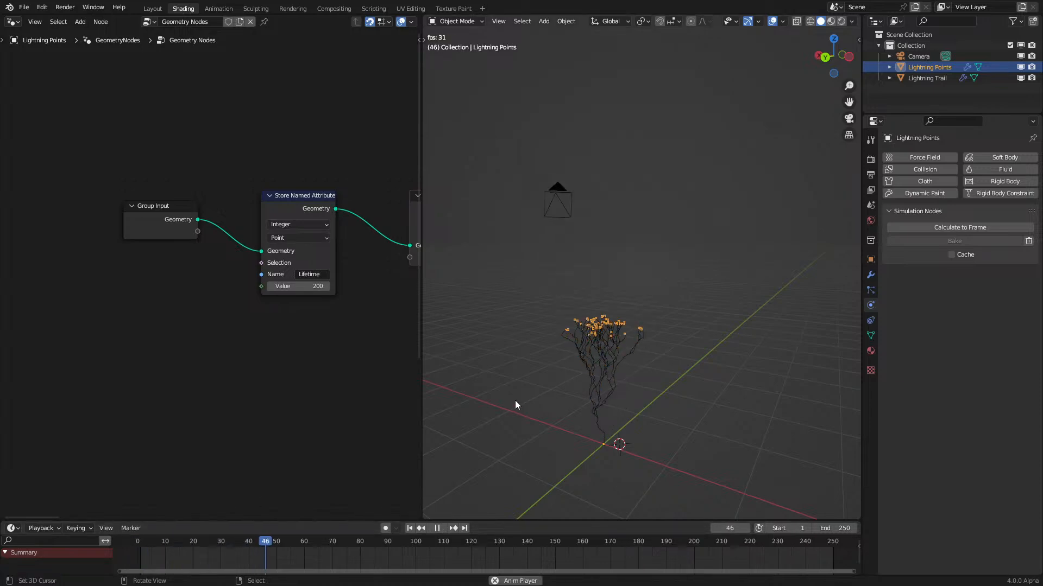
middle_click_drag(514, 399, 650, 385)
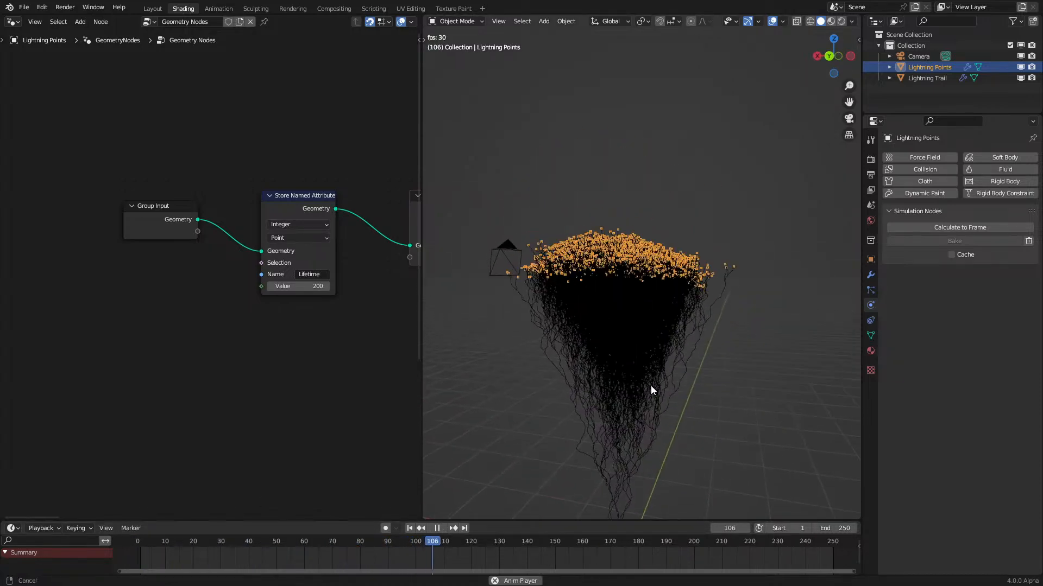
key("space")
Step: Set the probability of the Split frame's Random Value node to 0.05
middle_click_drag(402, 364, 307, 334)
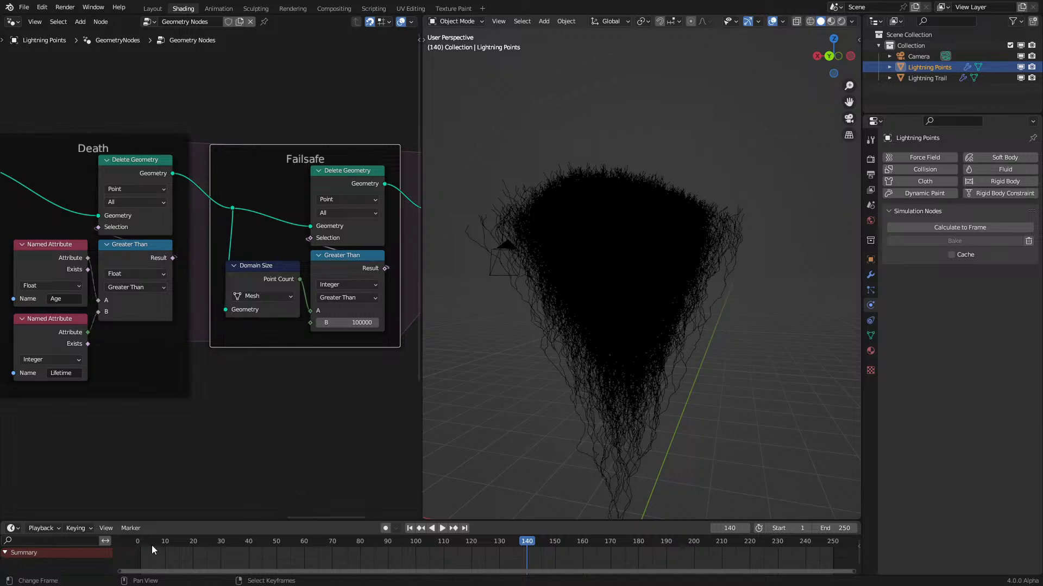
middle_click_drag(367, 323, 181, 407)
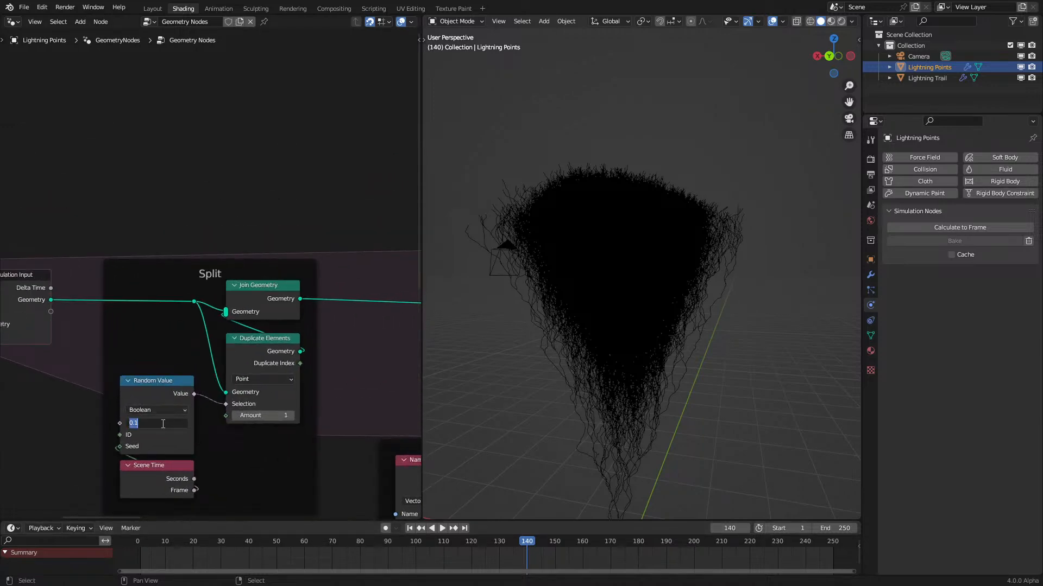
key("Return")
Step: Replay the simulation from the start and examine the branching produced by the new split probability from a higher angle
left_click(145, 542)
key("space")
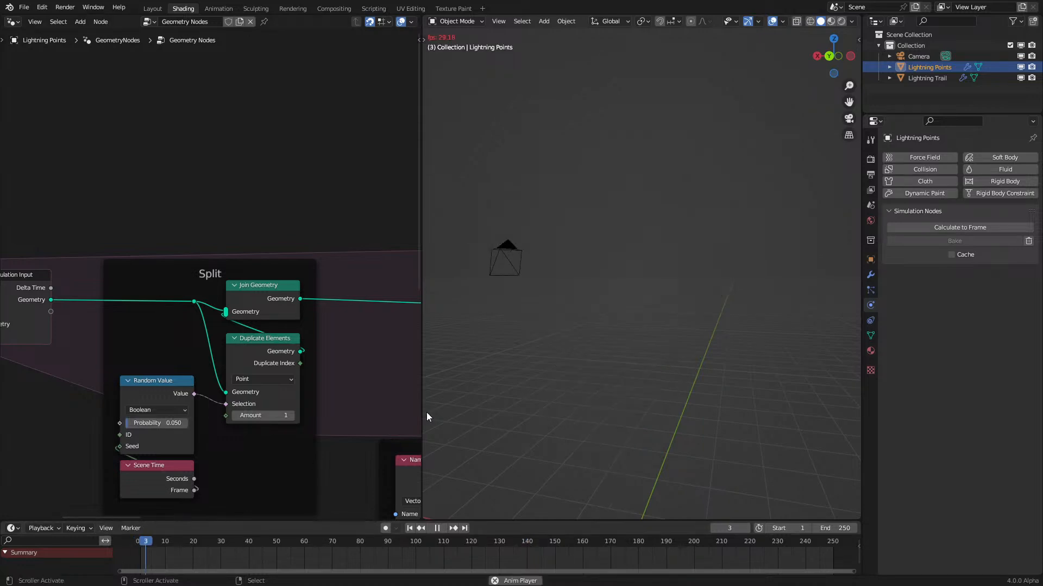
middle_click_drag(620, 192, 637, 308)
key("space")
key("space")
key("space")
scroll(639, 308, "up", 1)
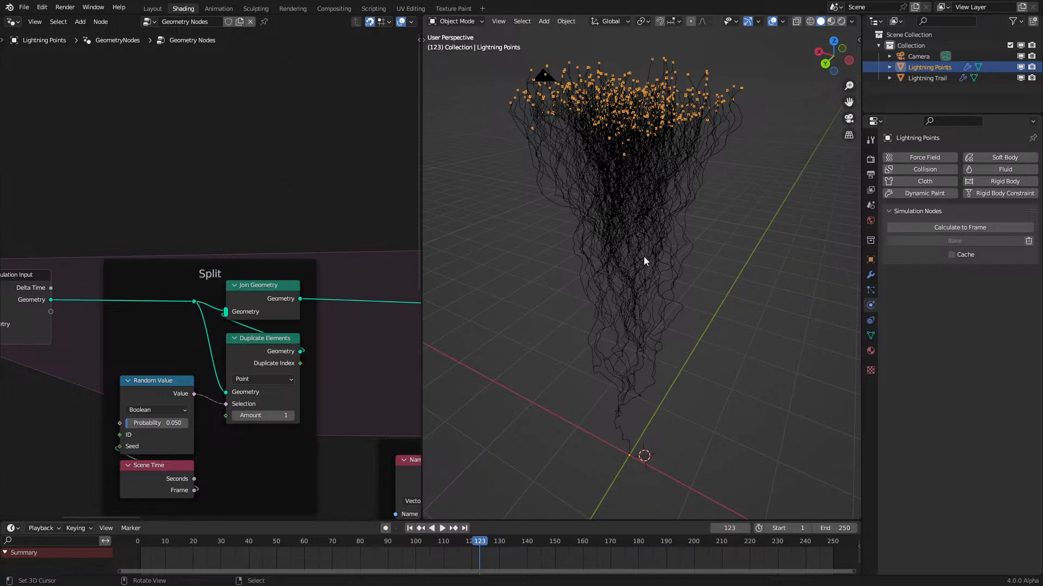
Step: Set the factor of the Mix node that blends the Vel attribute with the random direction to 0.2
scroll(334, 445, "down", 3)
middle_click_drag(334, 445, 147, 203)
left_click(140, 563)
key("space")
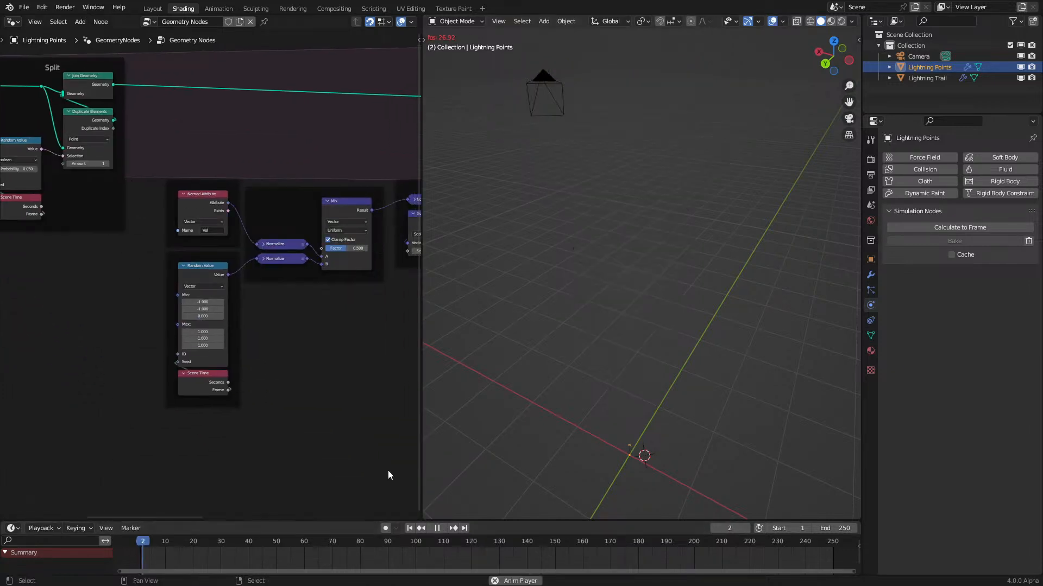
key("space")
scroll(335, 245, "up", 4)
left_click_drag(331, 266, 324, 266)
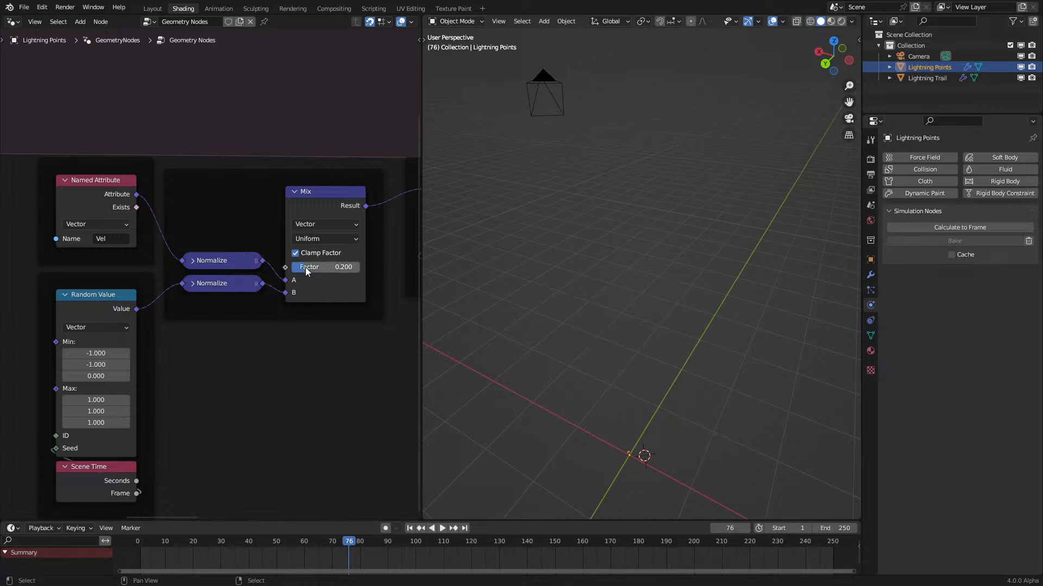
Step: Duplicate the framed Mix and Normalize nodes below the original and connect the original Mix result to the copy's first Normalize
scroll(195, 218, "down", 3)
left_click_drag(191, 165, 261, 275)
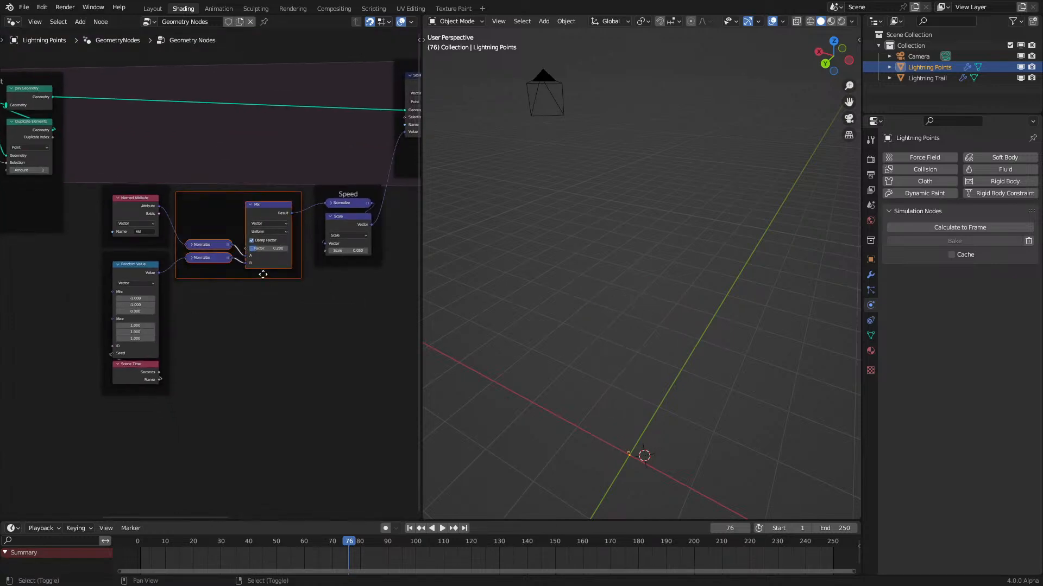
key("shift+d")
left_click(333, 391)
scroll(211, 272, "up", 2)
left_click(328, 190)
left_click_drag(330, 184, 282, 397)
middle_click_drag(276, 369, 248, 292)
Step: Return to the first frame and replay the simulation to check the branch directions with the reduced mix factor
key("shift+a")
key("shift+Left")
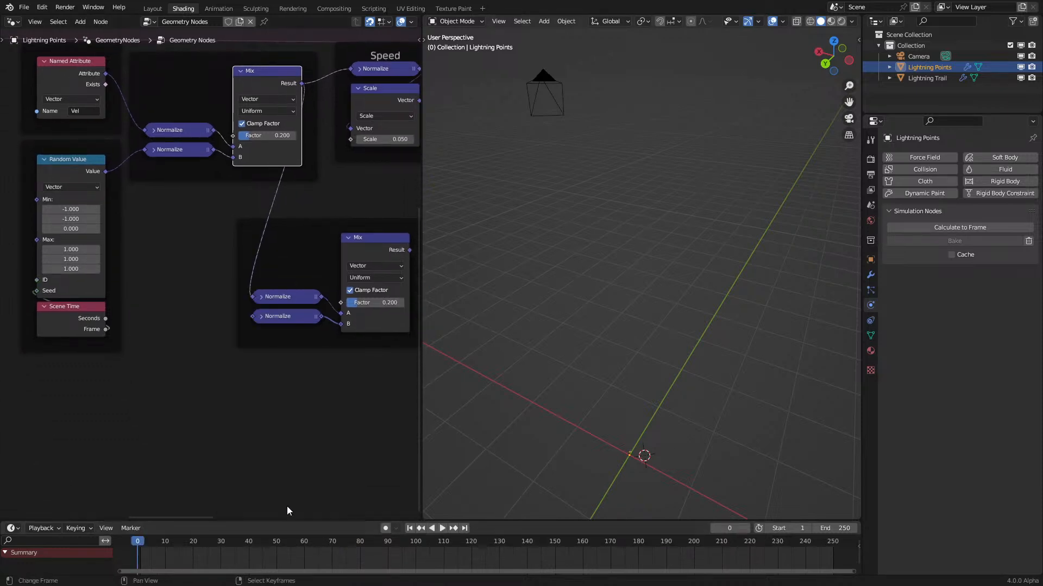
key("space")
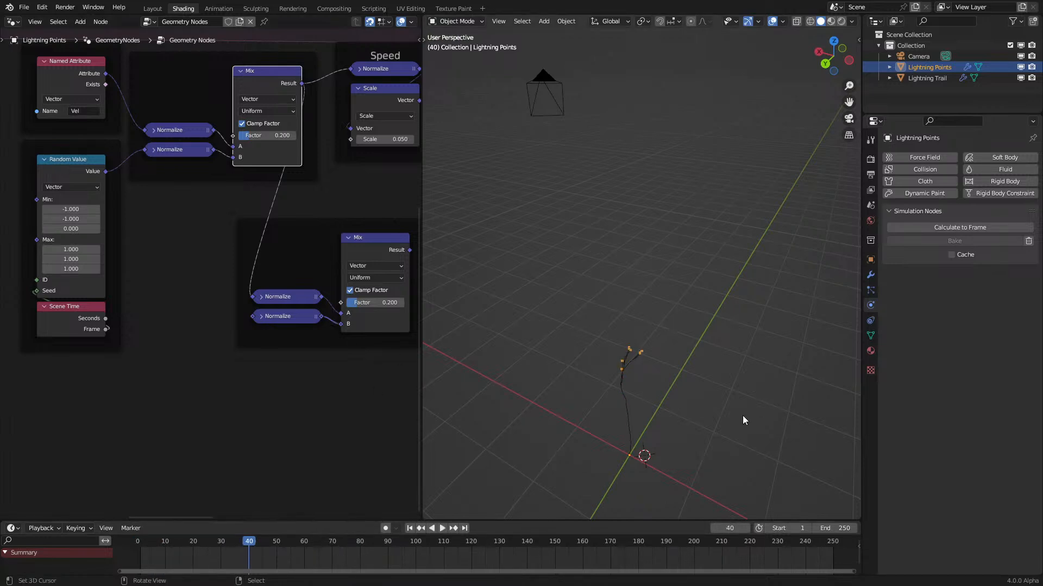
middle_click_drag(705, 409, 682, 420)
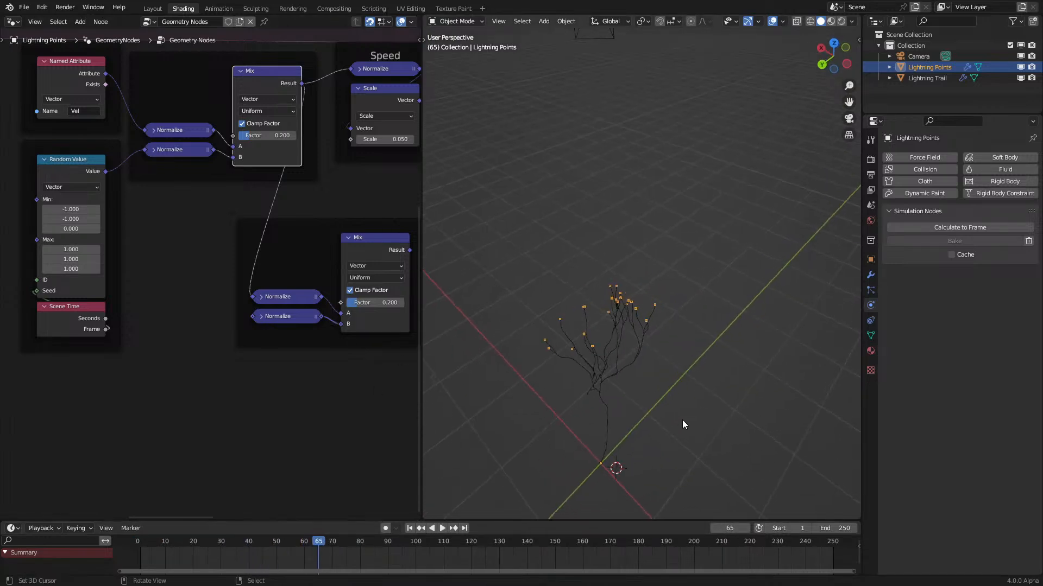
Step: Add an Index of Nearest node and place it below the Random Value and Scene Time nodes
scroll(337, 379, "up", 2)
key("shift+a")
left_click(264, 330)
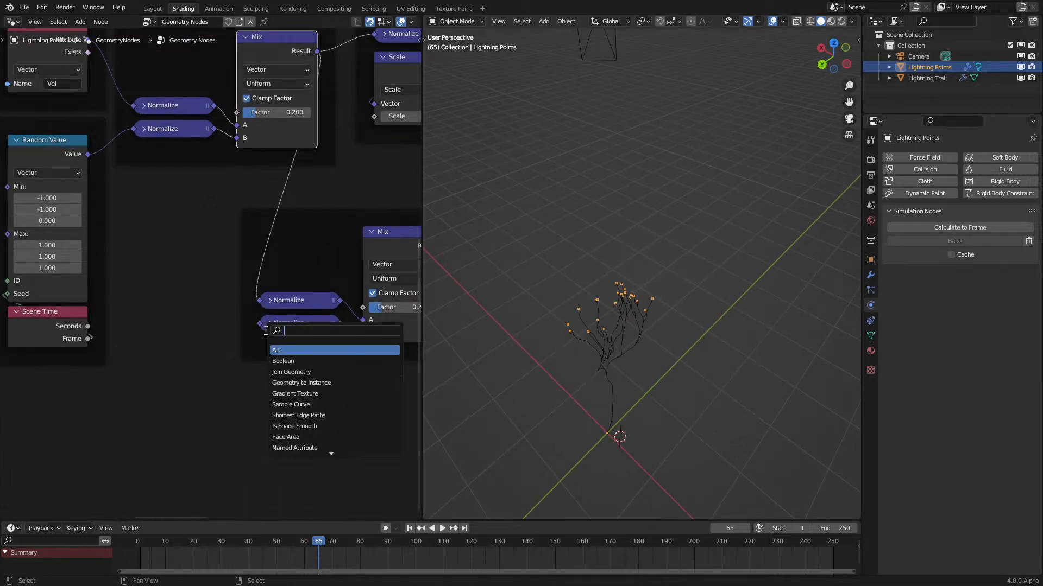
type("inde")
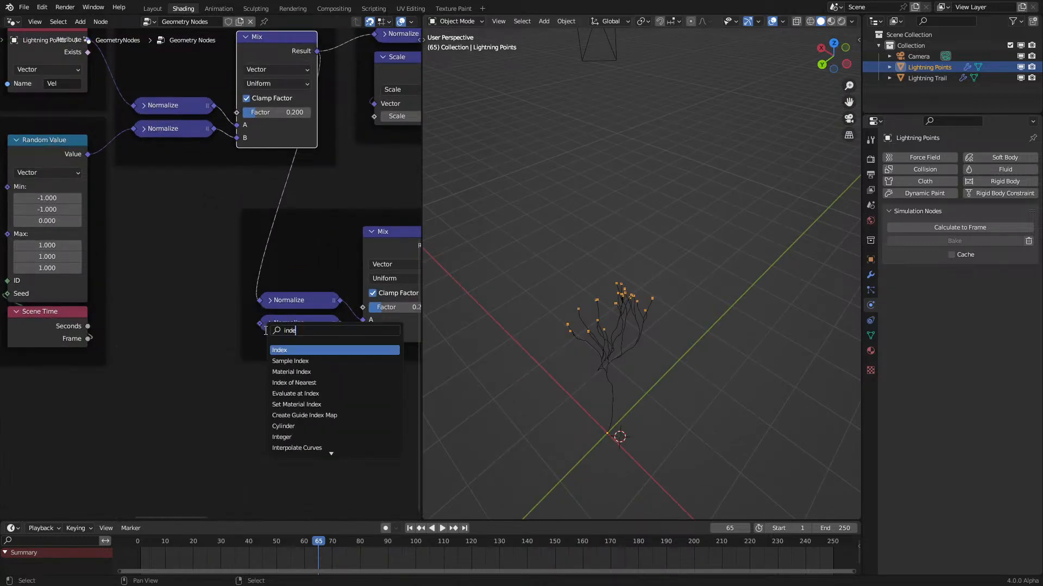
key("Down")
key("Down")
key("Down")
key("Return")
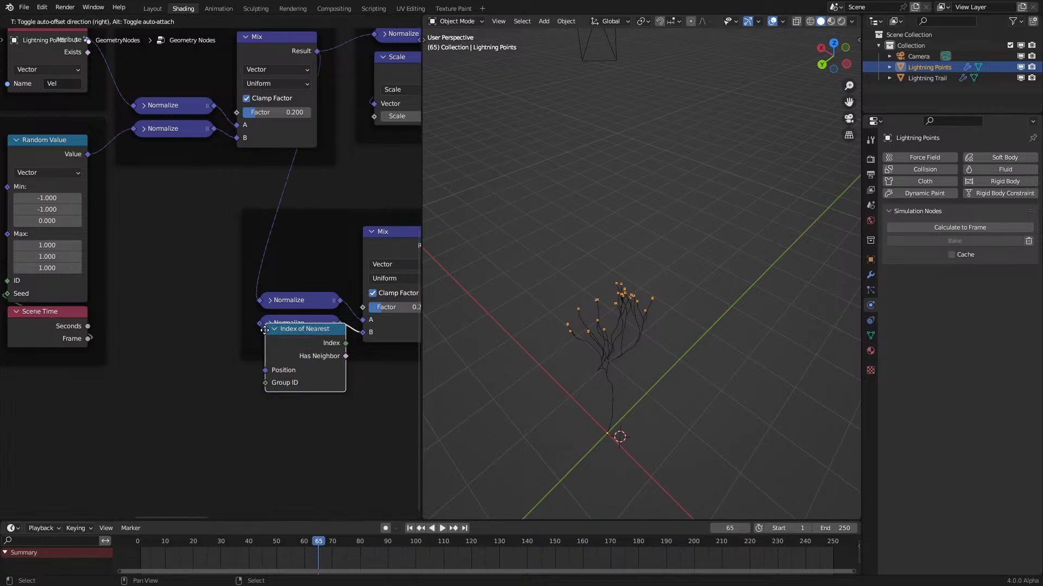
left_click(47, 432)
Step: Add an Evaluate at Index node linked from Index of Nearest and set its data type to Vector
middle_click_drag(149, 466, 186, 394)
scroll(169, 379, "up", 1)
left_click_drag(164, 375, 220, 388)
type("eva")
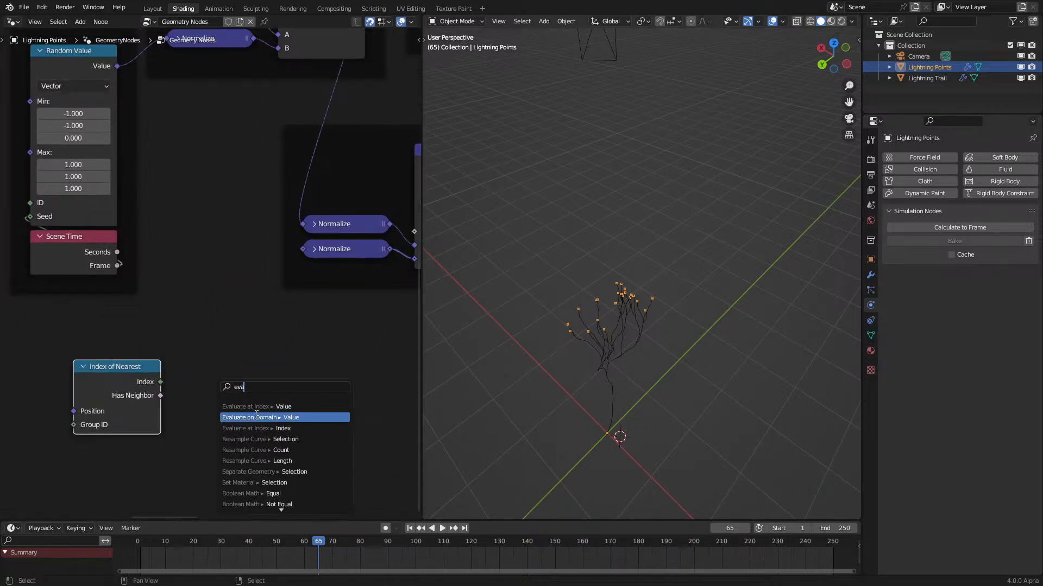
left_click(256, 407)
left_click(251, 407)
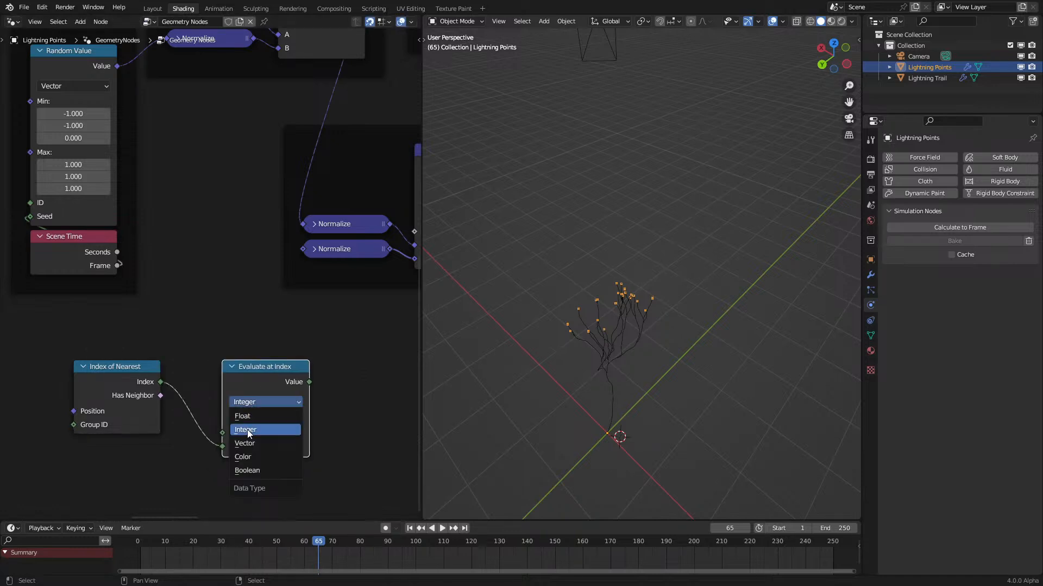
left_click(249, 442)
Step: Feed the nearest point's index into Evaluate at Index's Index input and a new Position node into its Value input
left_click_drag(161, 382, 195, 454)
key("Escape")
type("po")
key("Return")
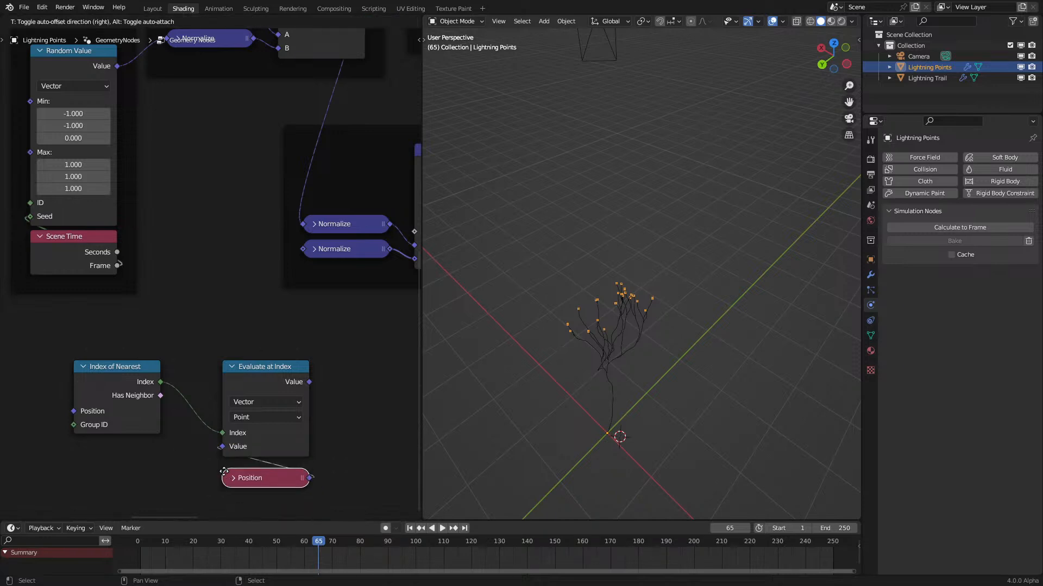
left_click(231, 481)
Step: Add a vector Subtract node, collapse it, and feed it the Evaluate at Index Value and the Position
left_click_drag(124, 384, 161, 383)
left_click_drag(108, 342, 266, 484)
left_click_drag(276, 392, 270, 363)
type("subtract")
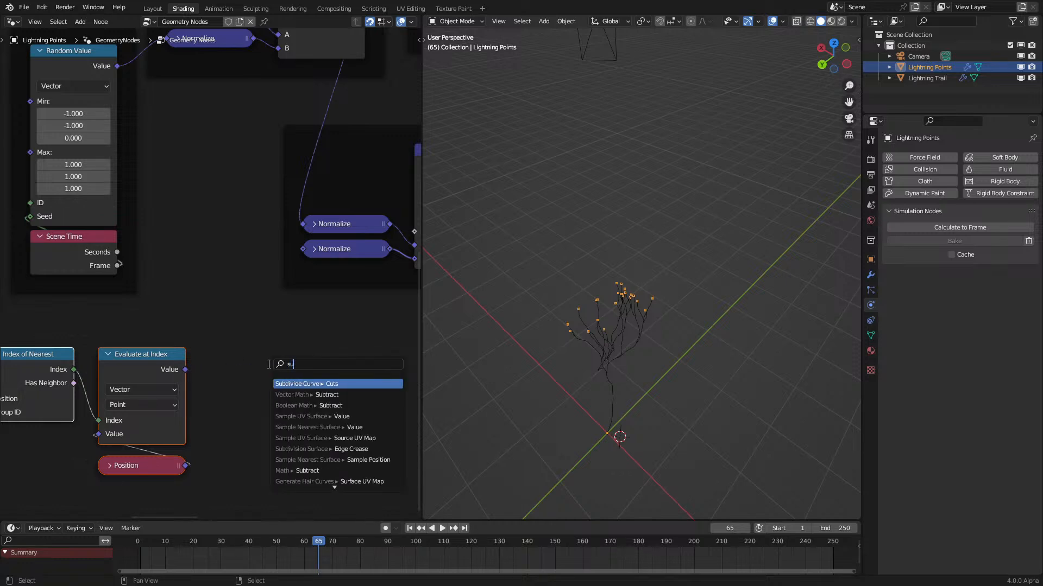
key("Return")
left_click(284, 371)
left_click_drag(186, 465, 190, 466)
left_click_drag(254, 407, 248, 406)
left_click(256, 341)
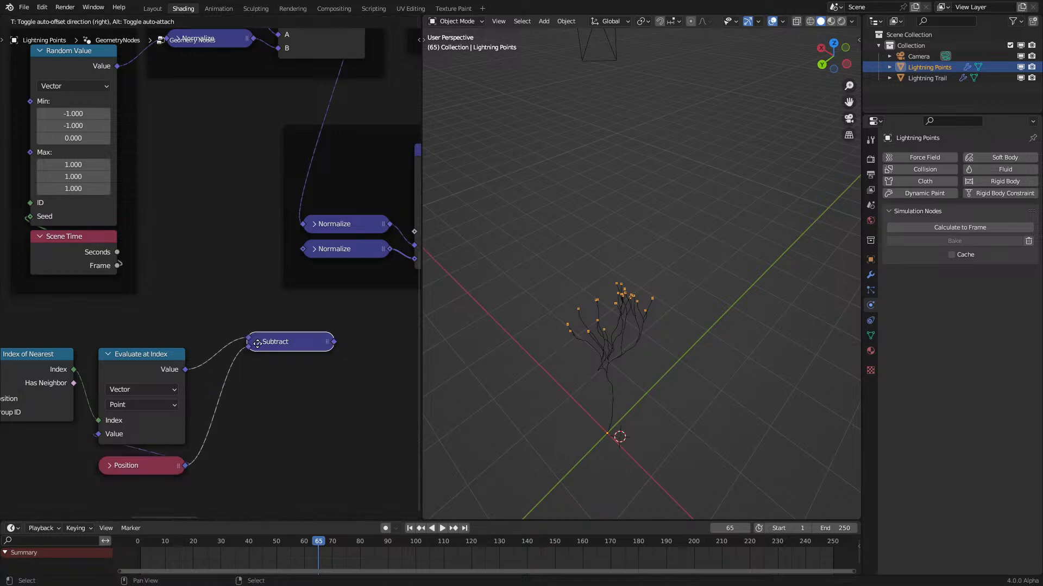
left_click_drag(265, 344, 239, 381)
Step: Duplicate the Position node with its link to Subtract and place the copy directly beneath the Subtract node
left_click(143, 465)
key("shift+d")
left_click(297, 442)
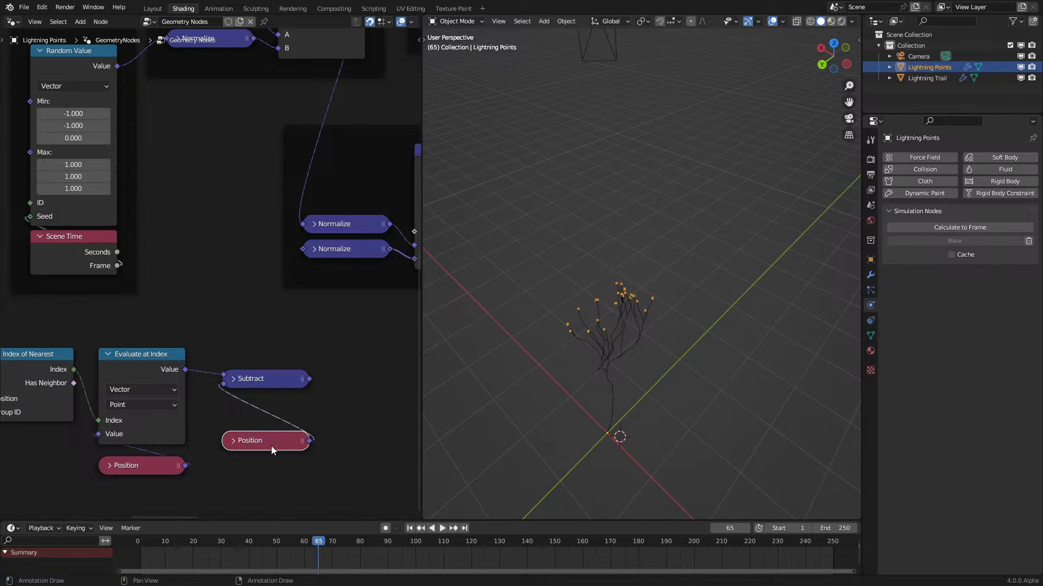
left_click_drag(272, 446, 272, 406)
Step: Group the nearest-neighbour nodes in a frame labelled "Vector to Neighbor"
scroll(63, 416, "down", 2)
left_click_drag(75, 416, 335, 310)
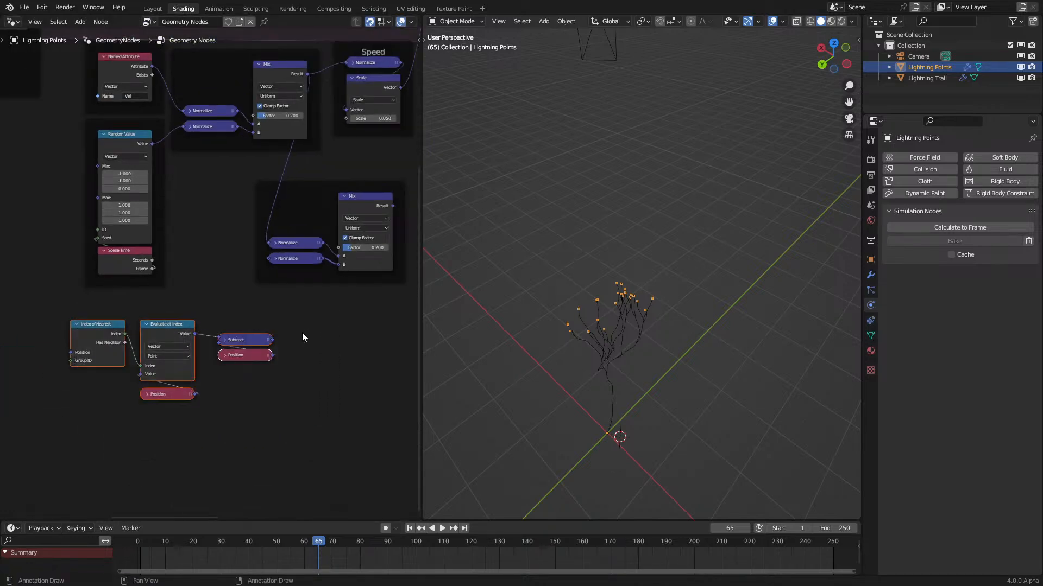
key("ctrl+j")
scroll(168, 293, "up", 5)
key("alt+a")
left_click(254, 329)
key("F2")
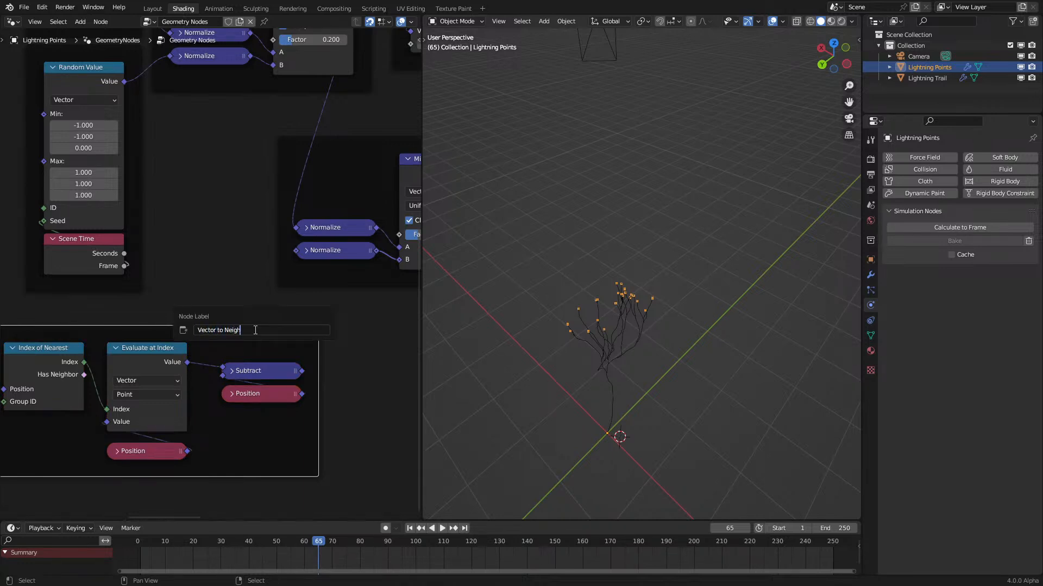
type("Vector to Neighbor")
key("Return")
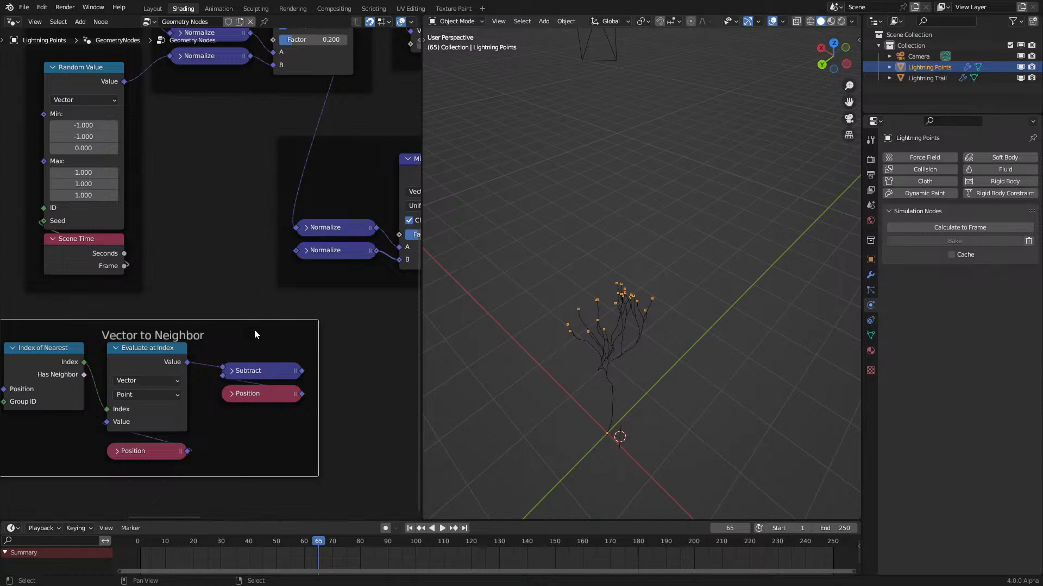
Step: Feed Subtract into the lower Normalize of the second Mix, and route that Mix's Result into the Speed frame
scroll(313, 356, "up", 1)
middle_click_drag(318, 356, 272, 381)
left_click_drag(264, 404, 259, 273)
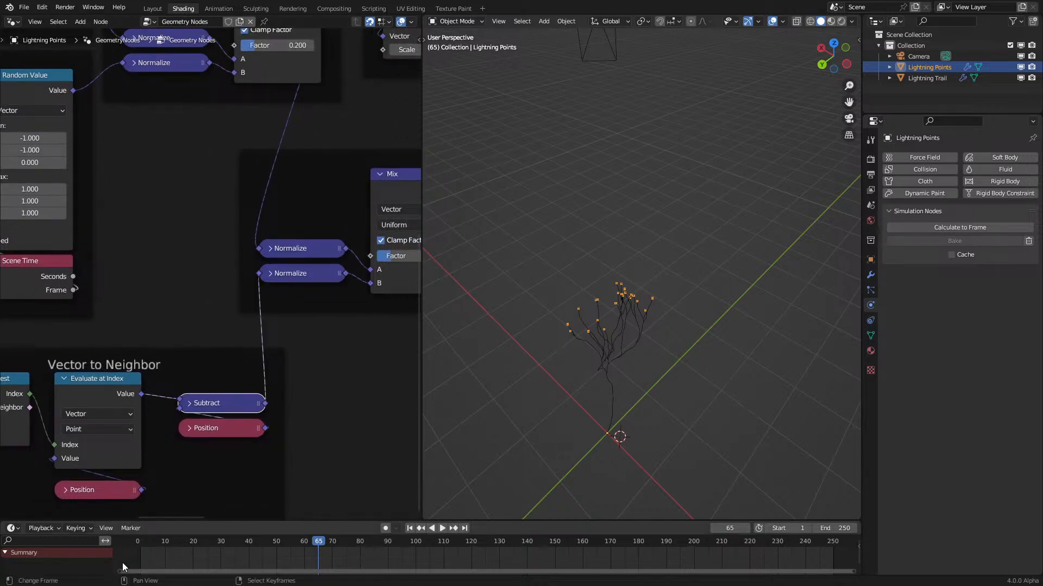
left_click(122, 562)
scroll(260, 315, "down", 4)
middle_click_drag(268, 302, 239, 350)
scroll(310, 303, "up", 4)
left_click_drag(395, 269, 327, 127)
Step: Play the simulation, restart it from frame 0, and examine how the neighbour direction affects the branches
key("space")
middle_click_drag(646, 426, 570, 330)
key("space")
left_click(136, 564)
key("space")
scroll(563, 410, "up", 3)
key("space")
Step: Set the neighbour Mix factor to 0.900 and replay the simulation from the start, examining the growth up close
left_click_drag(376, 331, 402, 331)
left_click(140, 552)
key("space")
scroll(563, 419, "down", 1)
scroll(562, 419, "up", 3)
middle_click_drag(624, 435, 633, 277, "shift")
scroll(605, 367, "up", 7)
middle_click_drag(605, 367, 629, 373)
scroll(629, 364, "down", 2)
scroll(629, 374, "down", 3)
key("space")
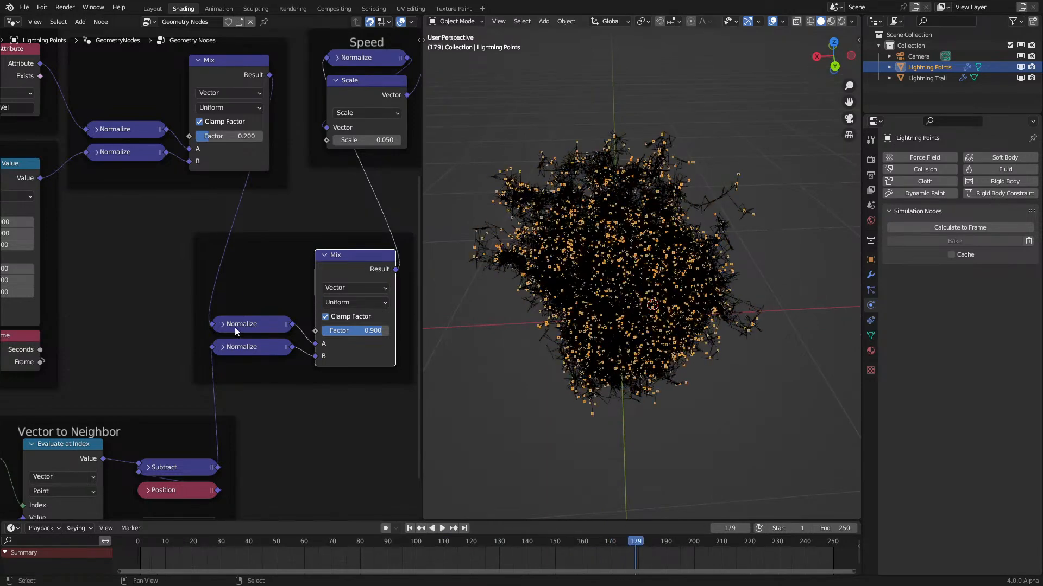
Step: Swap the two inputs of the Subtract node to reverse the neighbour direction, and replay the simulation
left_click_drag(137, 471, 136, 472)
left_click(146, 565)
key("space")
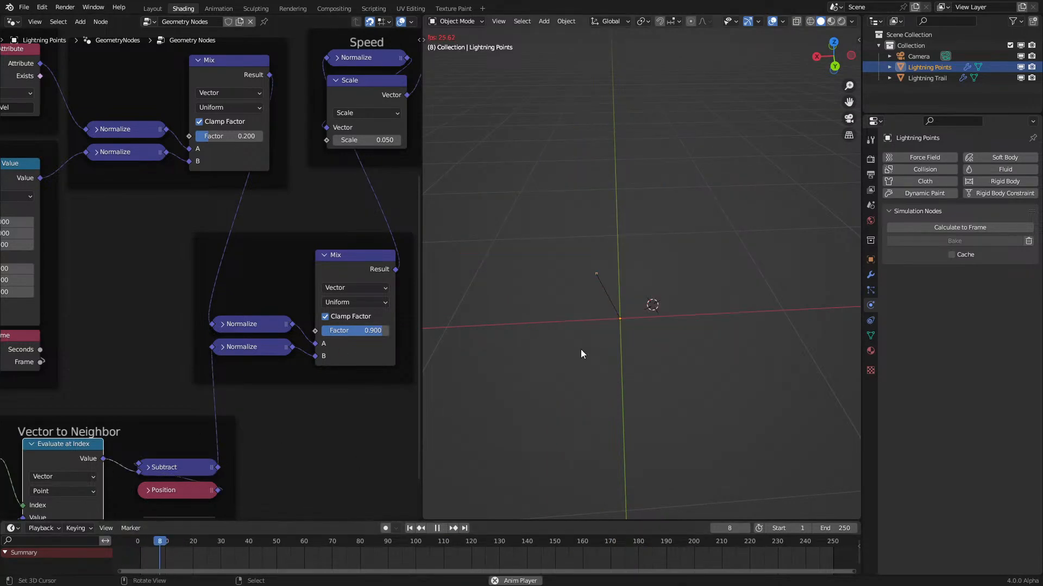
middle_click_drag(581, 344, 551, 335)
key("space")
Step: Restart the simulation from frame 0, pausing early to inspect the shape of the first branches up close
left_click(129, 568)
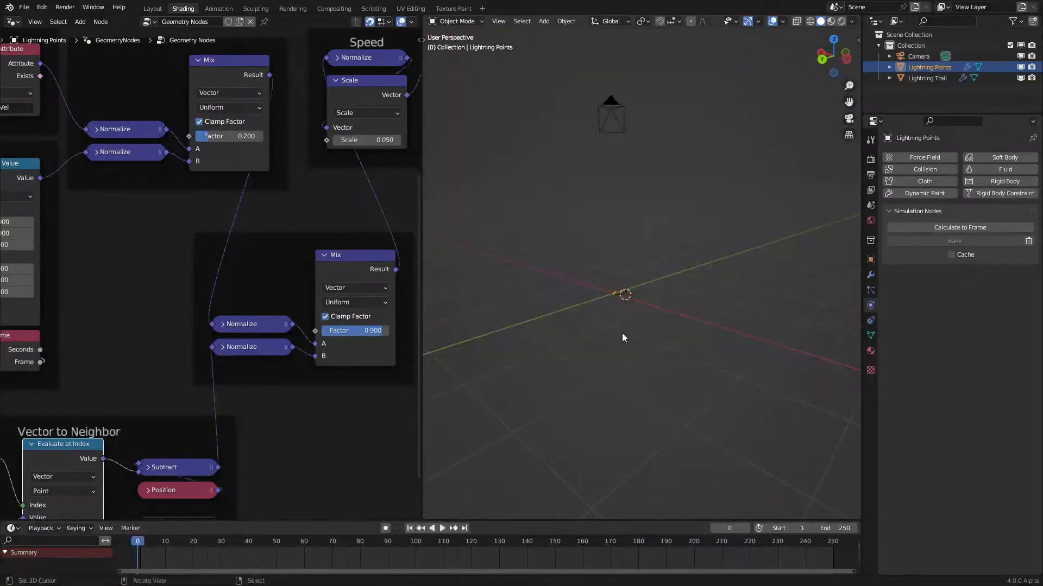
key("space")
scroll(621, 333, "up", 7)
key("space")
mouse_move(621, 334)
middle_mouse_down()
mouse_move(668, 356)
mouse_move(714, 353)
mouse_move(579, 353)
mouse_move(621, 343)
middle_mouse_up()
key("space")
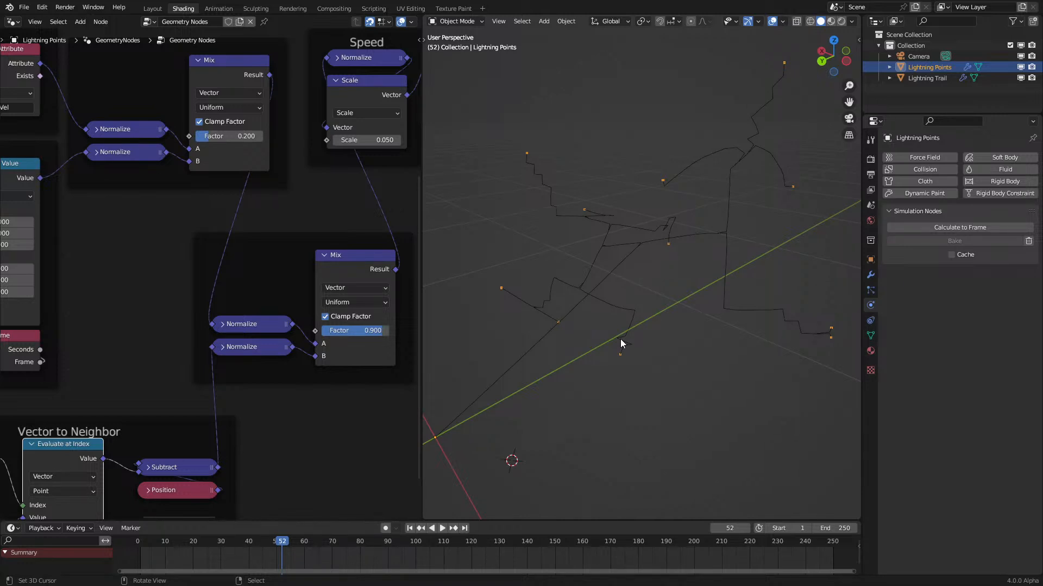
Step: Move the Position node feeding Evaluate at Index beneath Index of Nearest and keep it collapsed
middle_click_drag(211, 375, 338, 276)
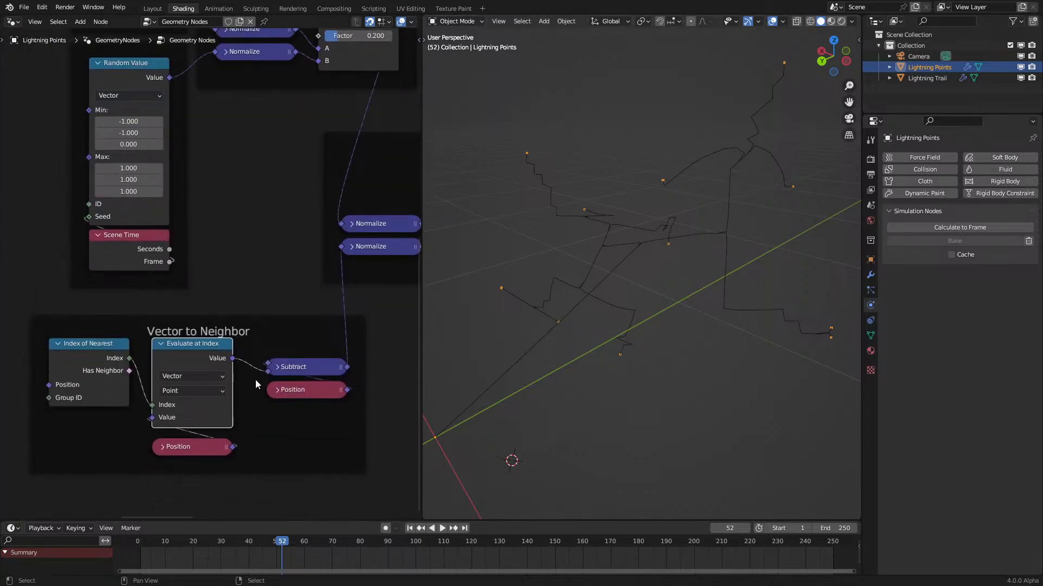
middle_click_drag(256, 384, 343, 328)
left_click_drag(270, 386, 168, 363)
key("h")
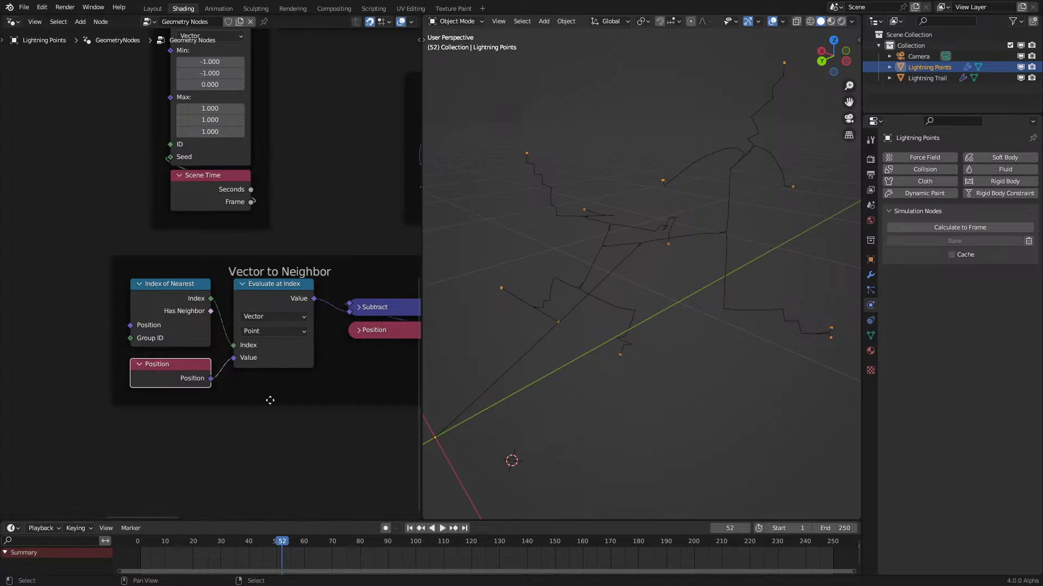
left_click(142, 365)
mouse_move(167, 365)
left_mouse_down()
mouse_move(259, 399)
mouse_move(156, 365)
mouse_move(166, 364)
left_mouse_up()
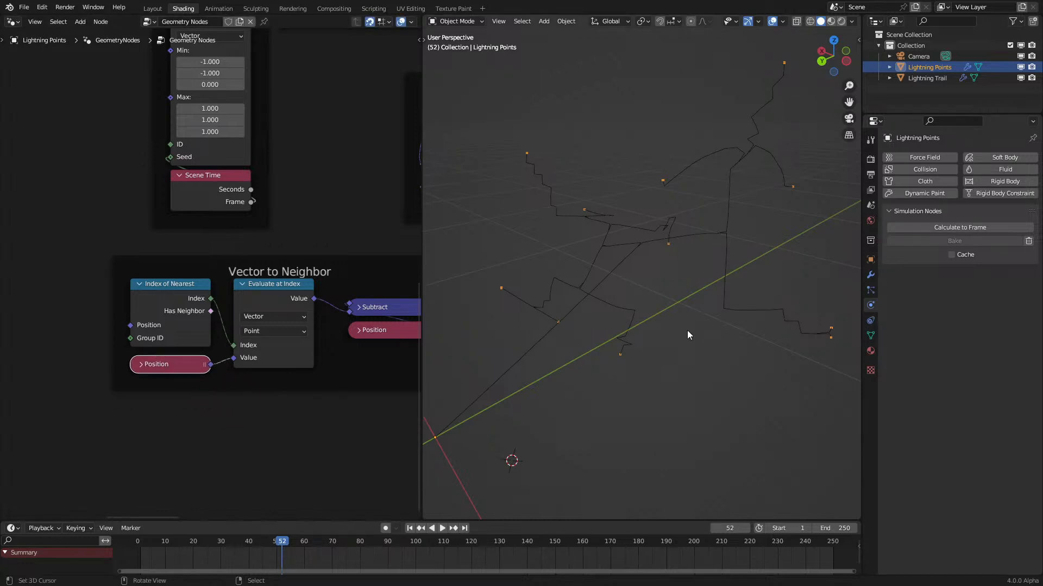
Step: Place a vector Add node below Evaluate at Index with the Position as its first input
left_click(238, 415)
key("shift+a")
type("ad")
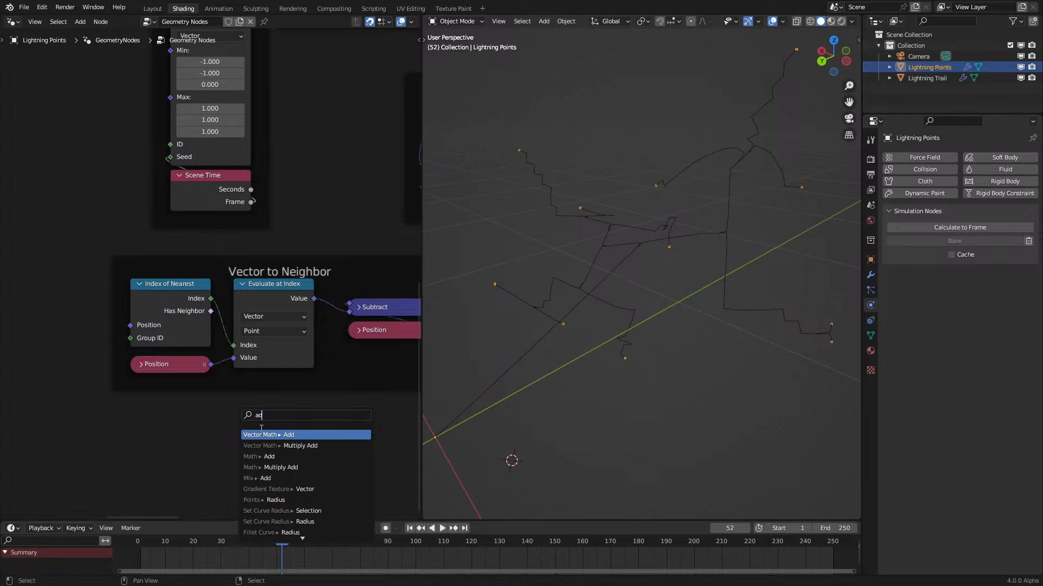
key("Return")
left_click(265, 413)
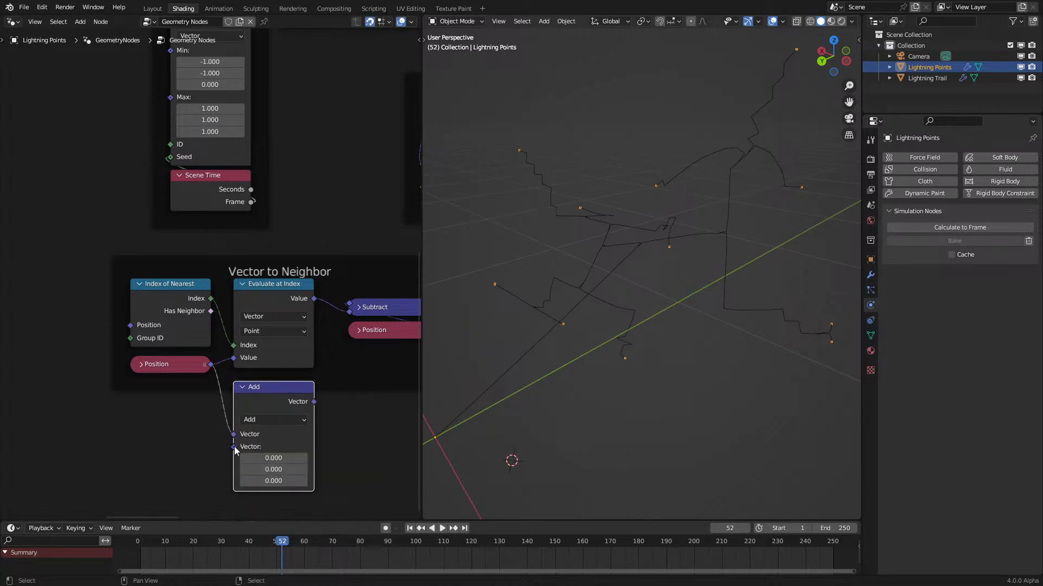
Step: Feed a vector Random Value node ranging from -1 to 1 on all axes into Add's second input
left_click_drag(234, 449, 54, 437)
type("random")
key("Return")
left_click(141, 448)
middle_click_drag(181, 450, 211, 347)
left_click_drag(185, 376, 184, 448)
key("Escape")
left_click_drag(179, 380, 178, 401)
key("Return")
Step: Pass the random vector through a Scale node set to near zero into Add, and link Add to Evaluate at Index's Value
left_click_drag(207, 334, 266, 383)
type("scale")
key("Return")
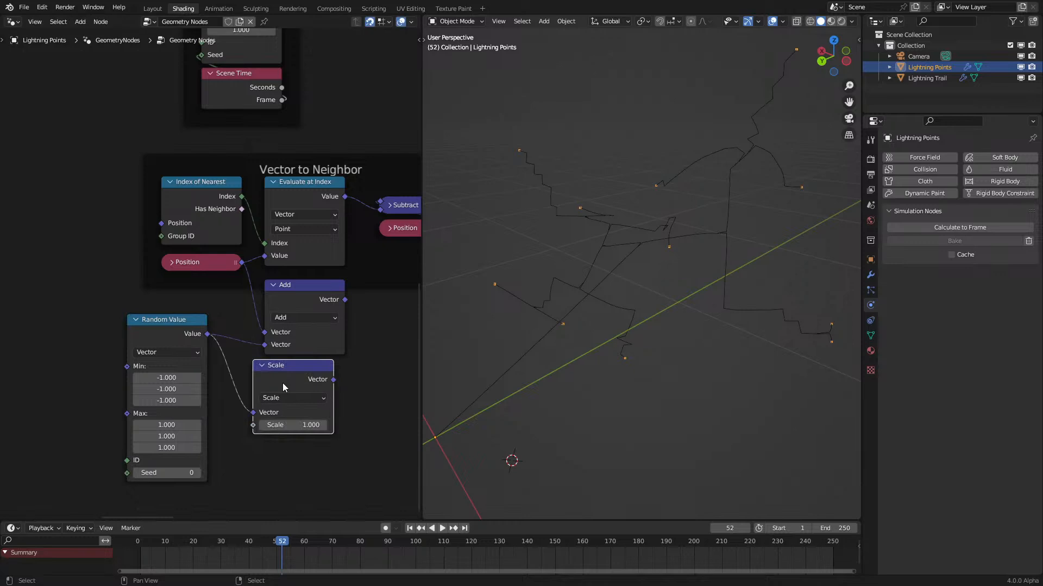
left_click(305, 424)
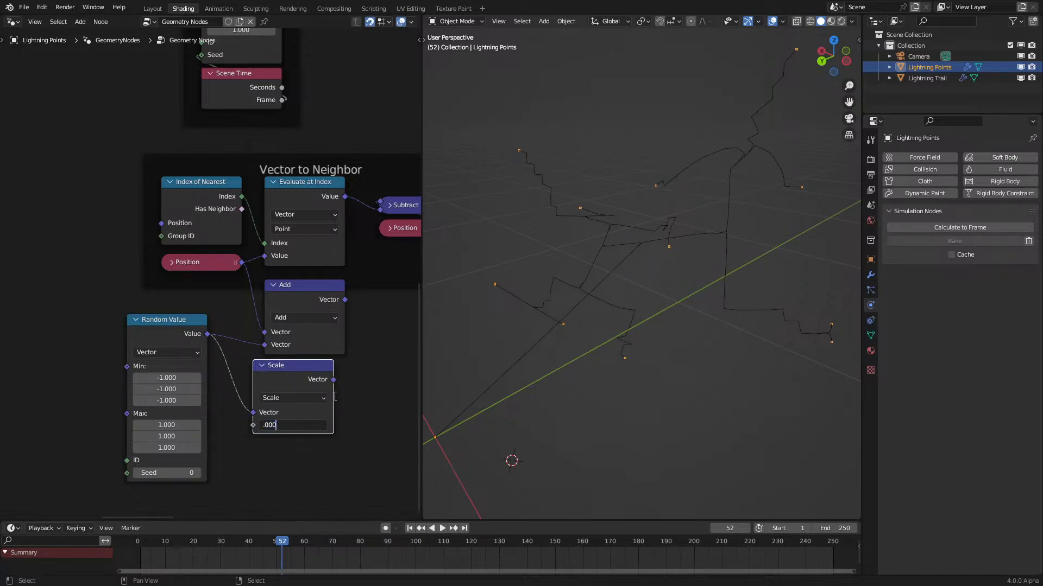
key("Return")
left_click_drag(333, 379, 264, 344)
left_click_drag(345, 299, 264, 256)
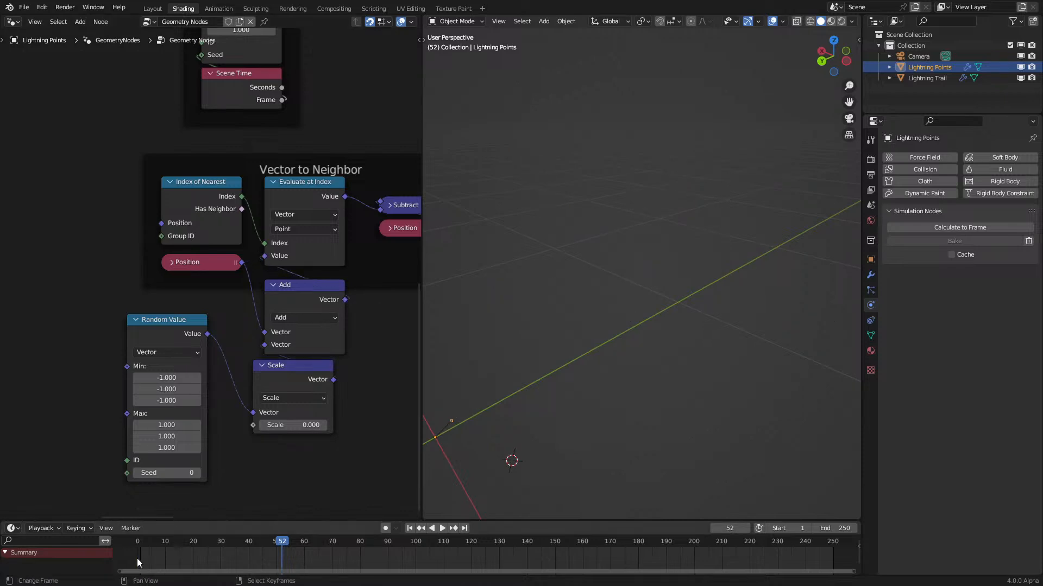
Step: Replay the simulation from the start to check the effect of the random position offset
key("shift+Left")
key("space")
middle_click_drag(600, 386, 605, 349)
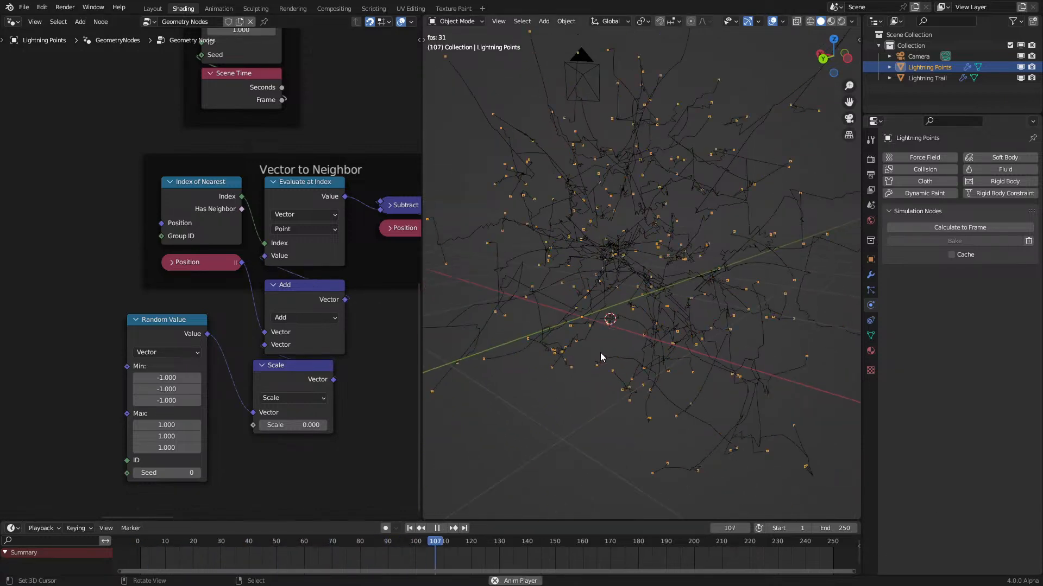
key("space")
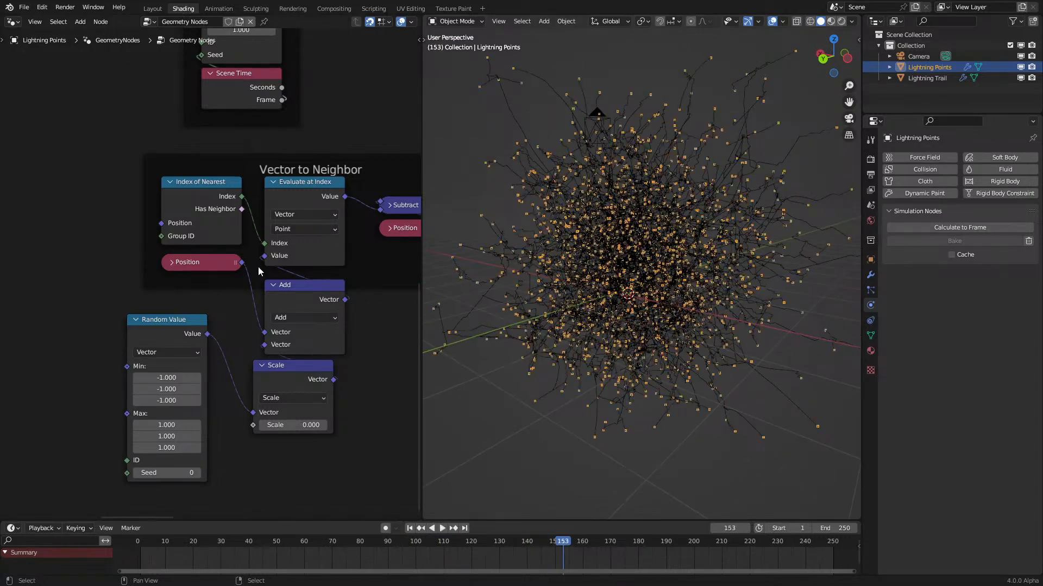
Step: Reconnect Position directly to Evaluate at Index's Value and delete the Random Value, Scale and Add nodes
left_click_drag(242, 263, 264, 256)
left_click_drag(76, 323, 359, 461)
key("x")
Step: Return to frame 0, set the neighbour Mix factor to 0.300, and replay the simulation from several angles
left_click(138, 546)
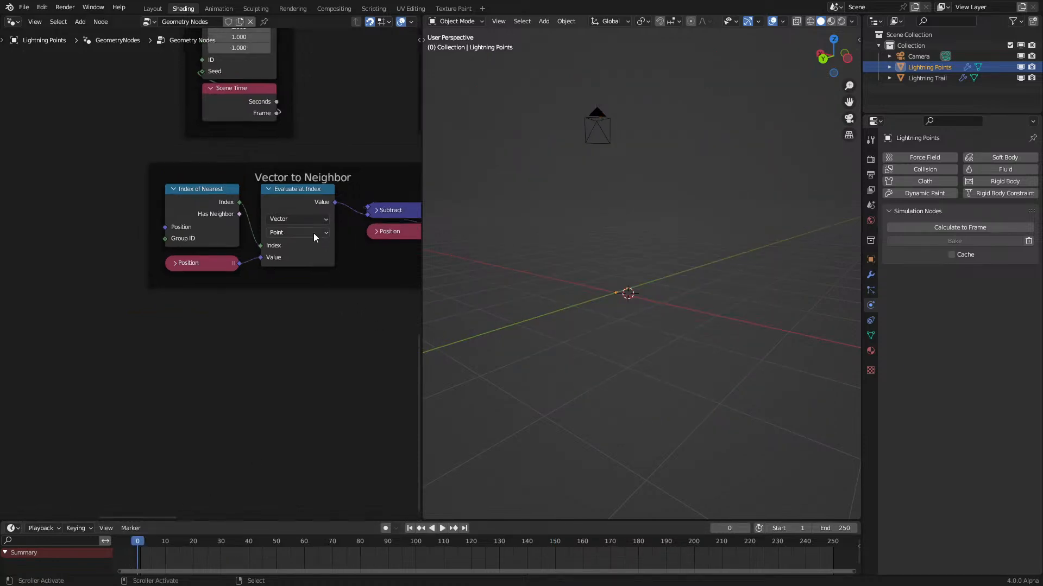
middle_click_drag(314, 232, 129, 387)
scroll(333, 279, "up", 1)
left_click_drag(332, 276, 300, 276)
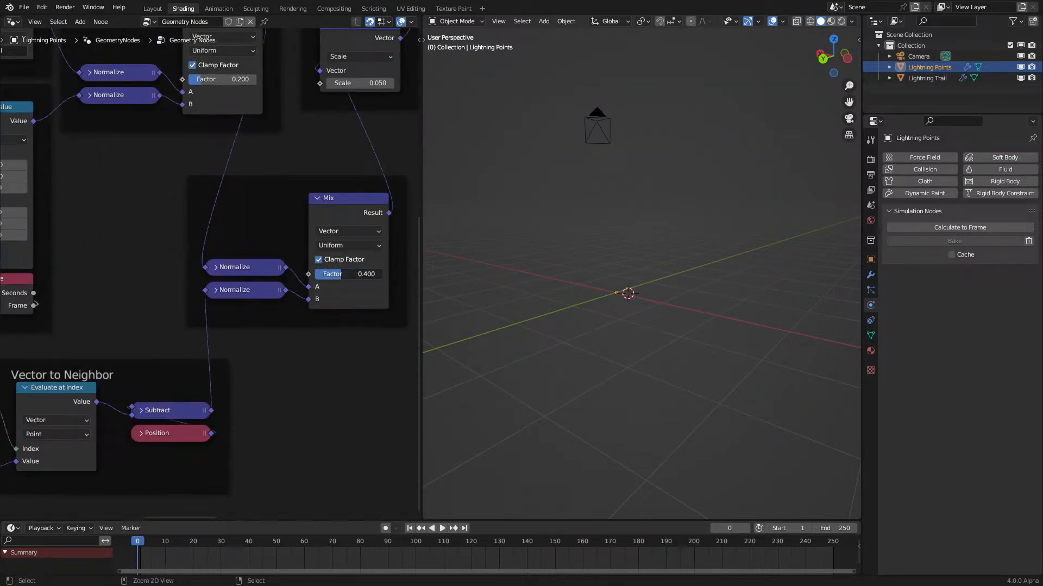
key("space")
middle_click_drag(556, 343, 599, 310)
key("space")
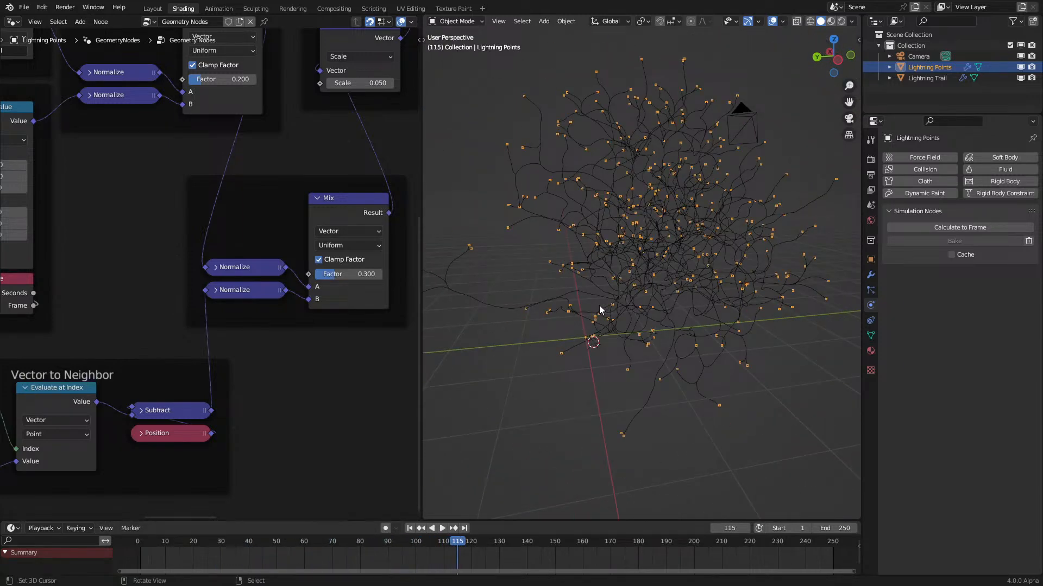
key("space")
middle_click_drag(598, 305, 666, 299)
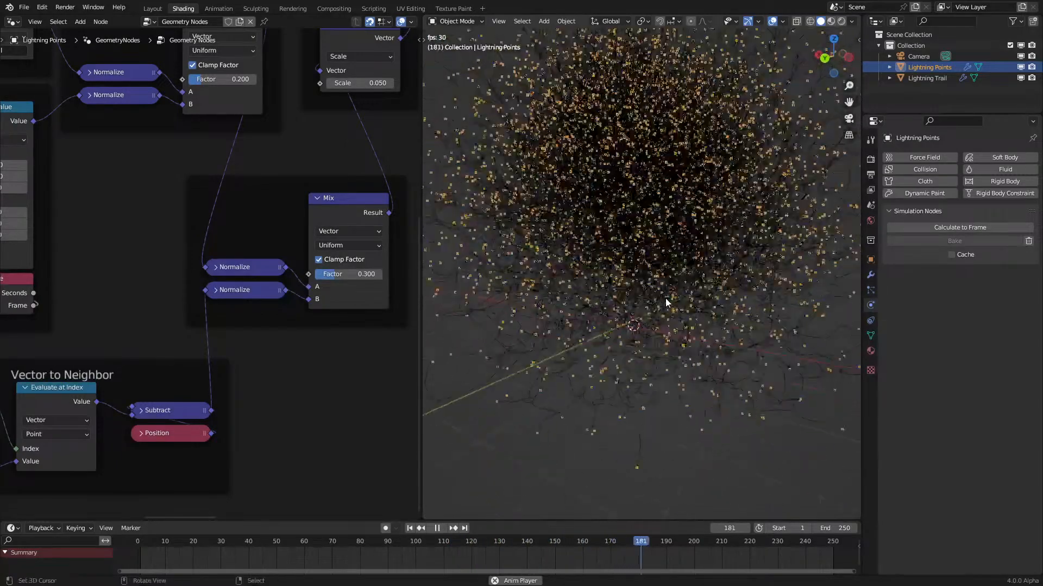
key("space")
Step: Examine the Split frame's nodes and replay the simulation from the start to study how the branches split
scroll(195, 237, "down", 3)
middle_click_drag(195, 236, 72, 429)
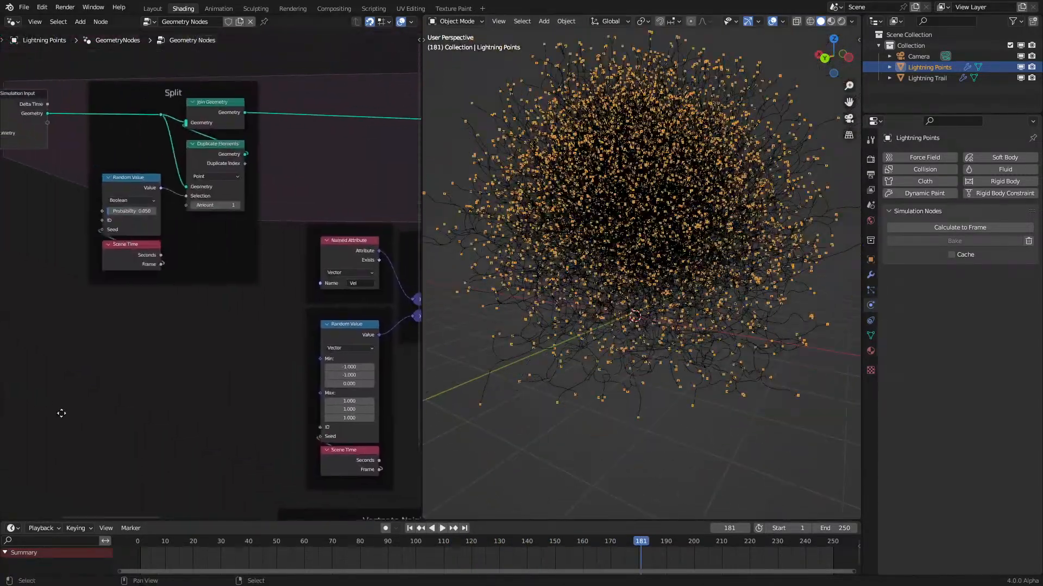
scroll(154, 260, "up", 5)
middle_click_drag(158, 258, 208, 327)
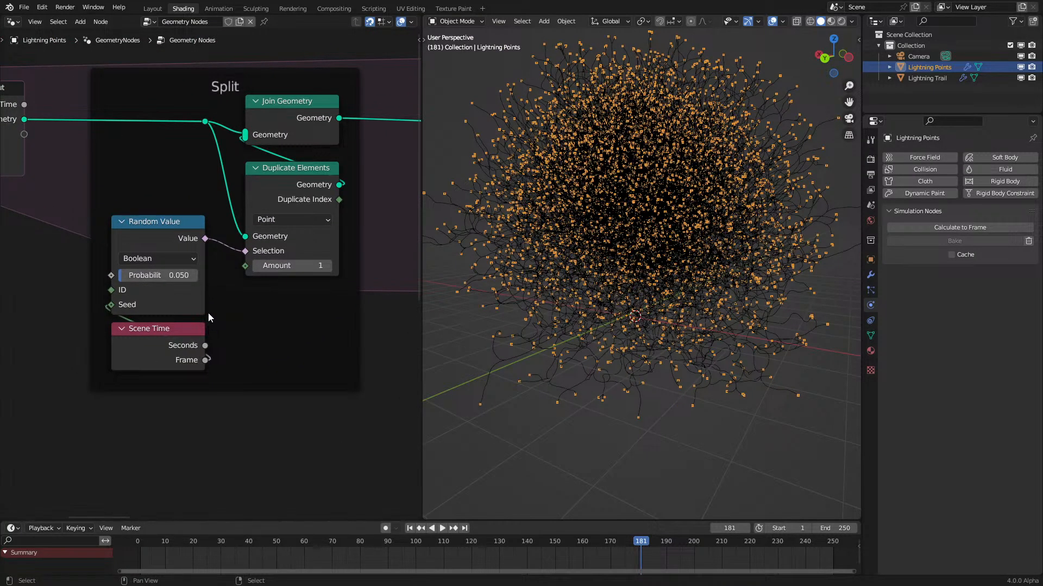
scroll(96, 218, "down", 3)
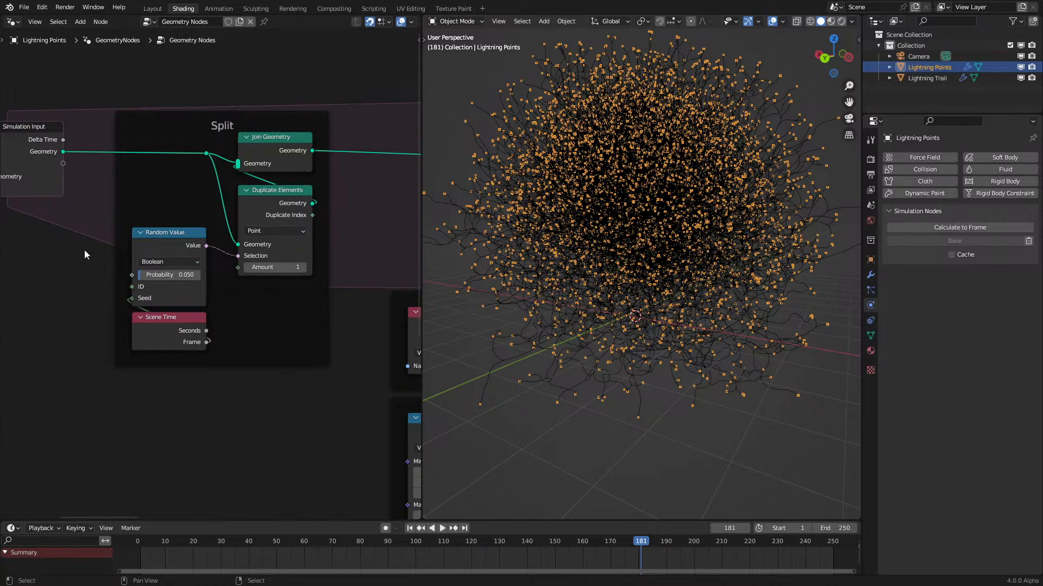
key("shift+Left")
key("space")
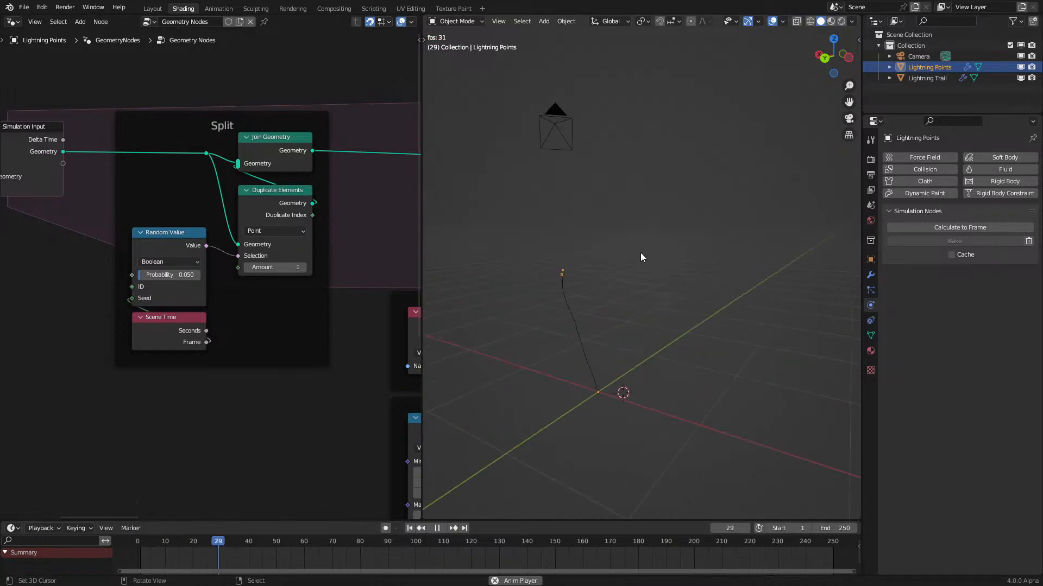
middle_click_drag(640, 252, 665, 280)
key("space")
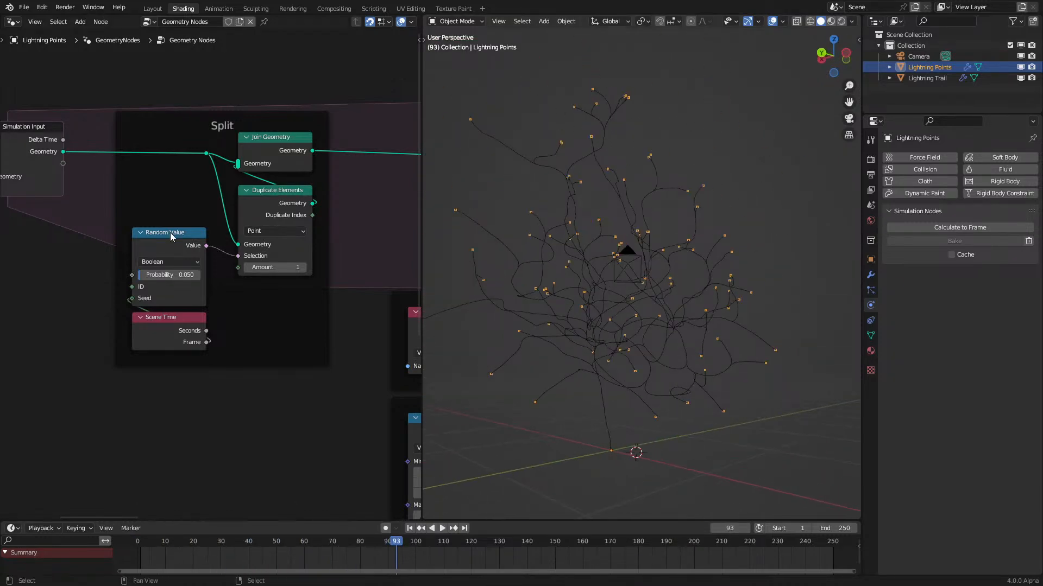
Step: Set the probability of the Split frame's Random Value node to 0.01 and replay the simulation from the start
double_click(184, 273)
type("1")
key("Return")
key("shift+Left")
key("space")
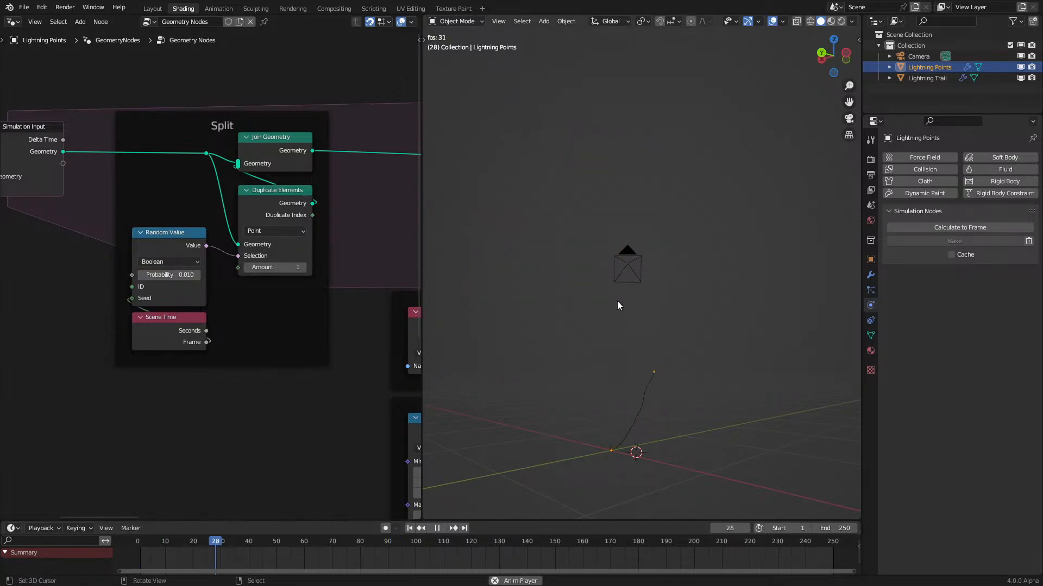
middle_click_drag(636, 314, 712, 275)
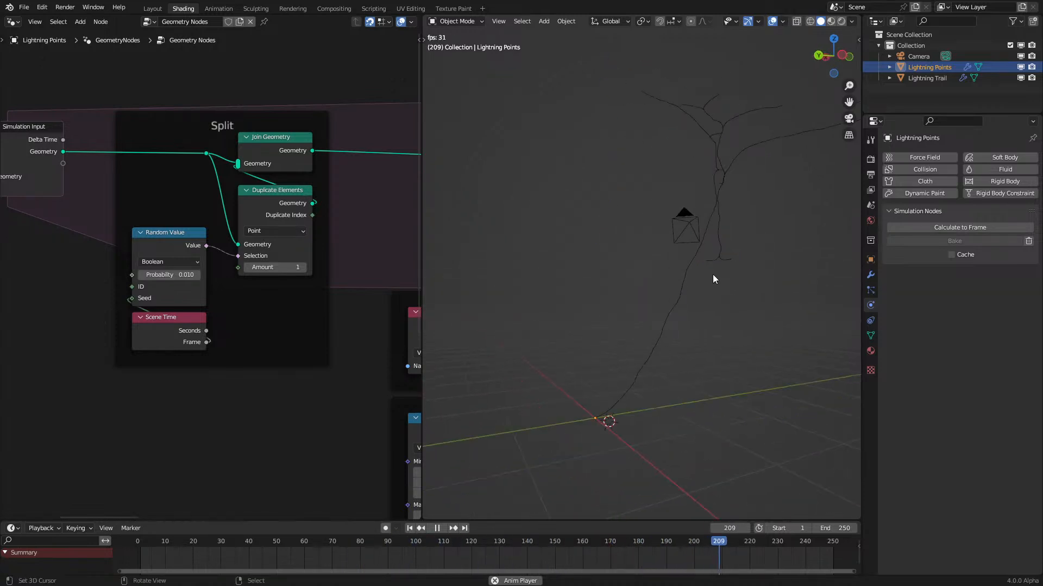
key("space")
Step: Set the stored Lifetime attribute to 500 and replay the simulation while orbiting around the growing branches
scroll(309, 314, "down", 3)
middle_click_drag(310, 315, 584, 392)
scroll(229, 297, "up", 2)
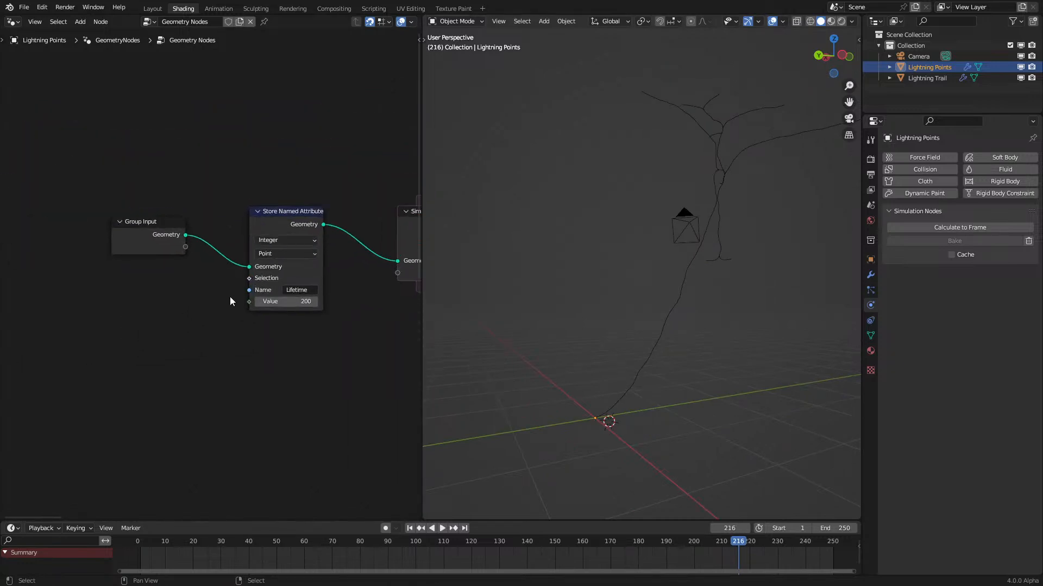
left_click(282, 302)
type("500")
key("Return")
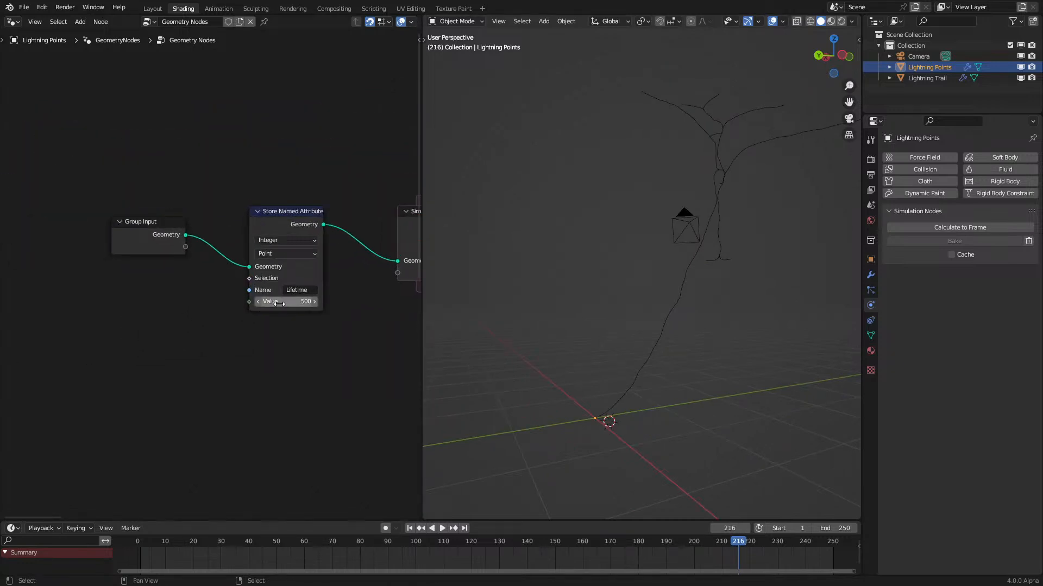
key("space")
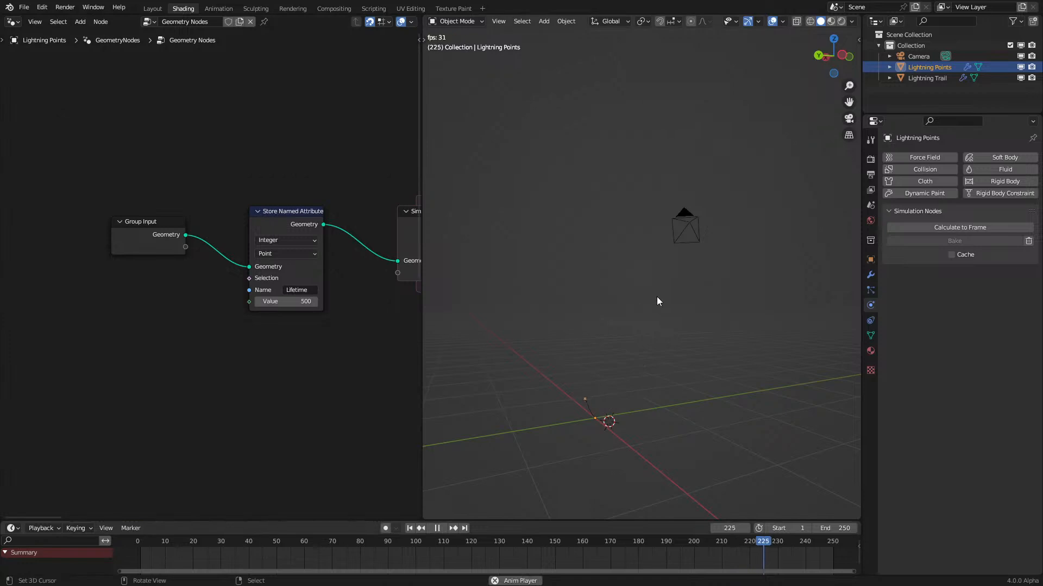
middle_click_drag(656, 300, 668, 327)
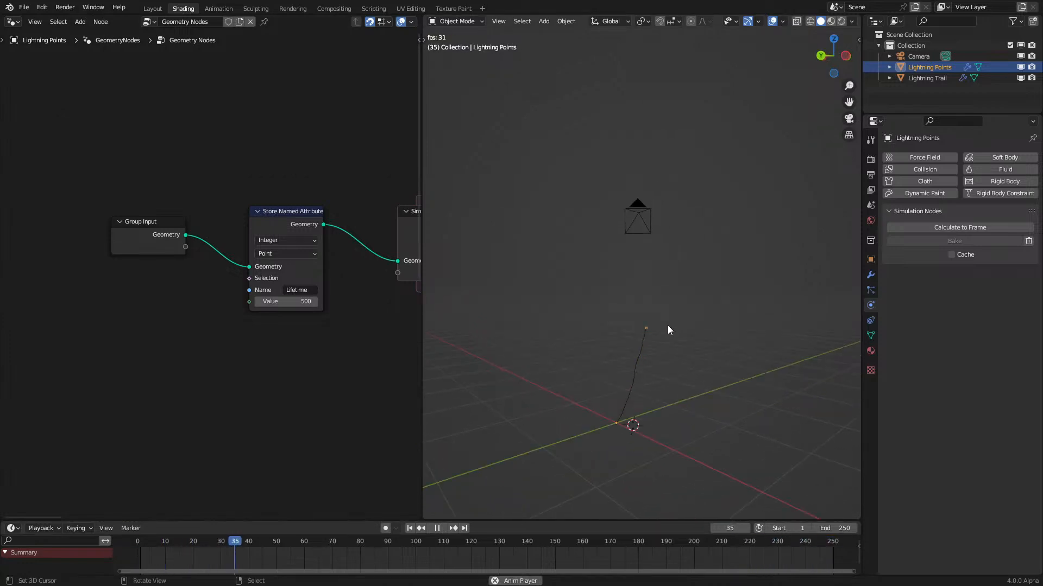
middle_click_drag(557, 378, 670, 300)
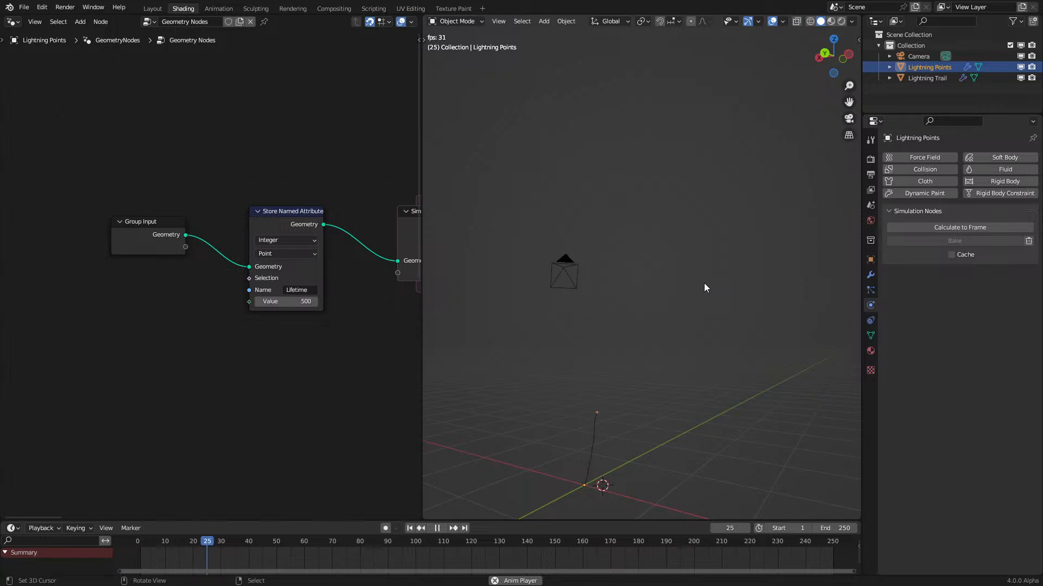
key("space")
Step: Set the probability of the Split frame's Random Value node to 0.1 and replay the simulation from the start
scroll(271, 328, "down", 2)
middle_click_drag(271, 328, 9, 300)
scroll(158, 250, "up", 6)
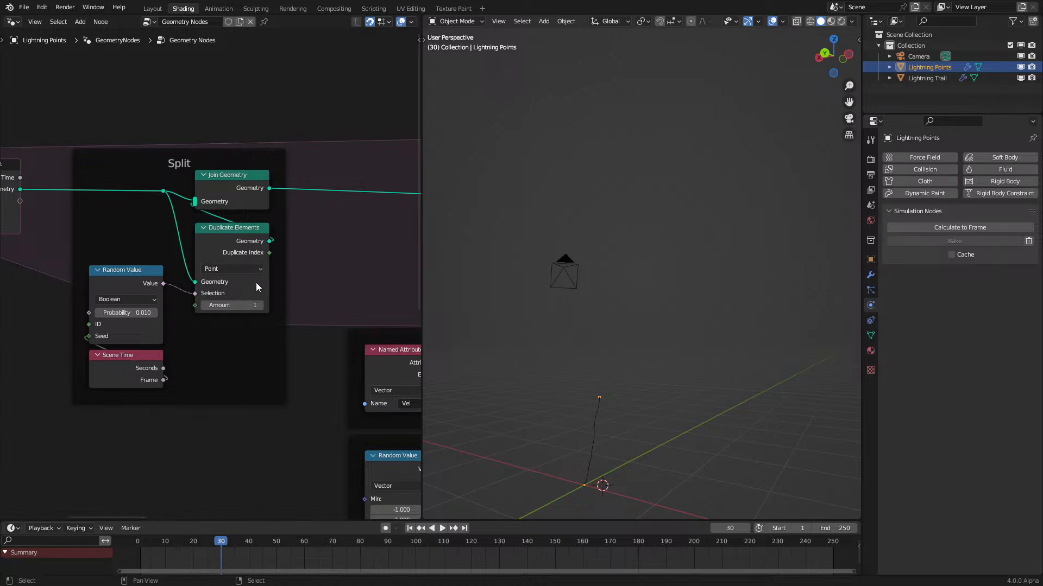
key("space")
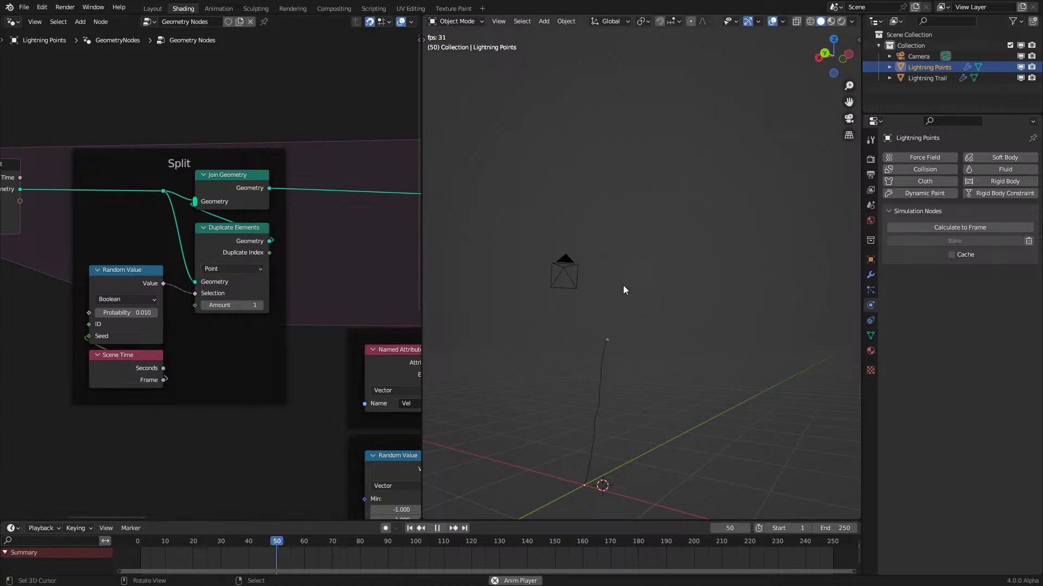
key("space")
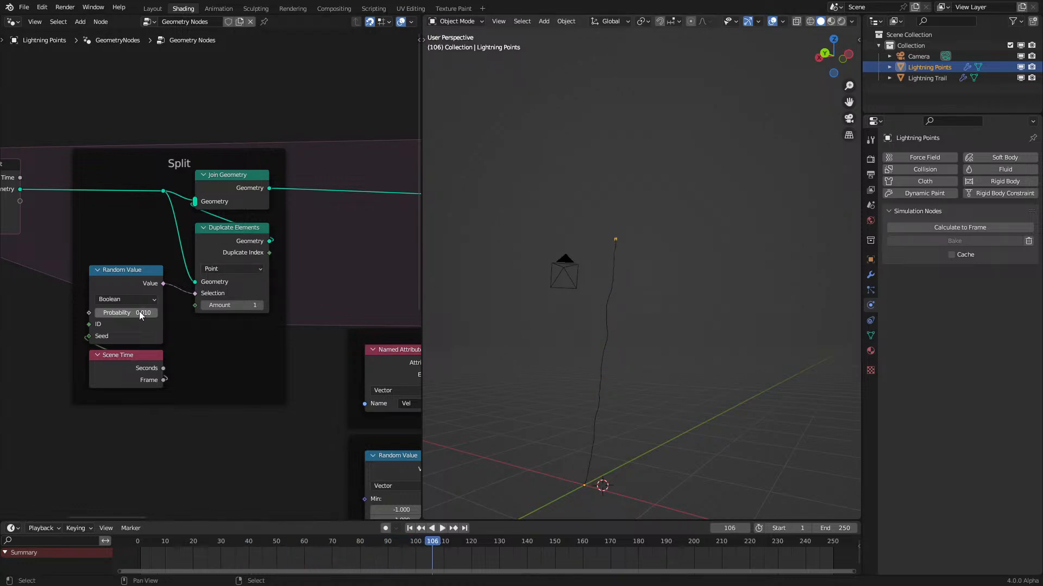
left_click_drag(121, 313, 127, 313)
left_click(134, 542)
key("space")
middle_click_drag(545, 305, 649, 317)
key("space")
Step: In Vector to Neighbor, swap the Subtract inputs so Position is subtracted from the Evaluate at Index value, and replay the simulation
scroll(288, 419, "down", 7)
middle_click_drag(288, 419, 87, 207)
scroll(197, 278, "up", 5)
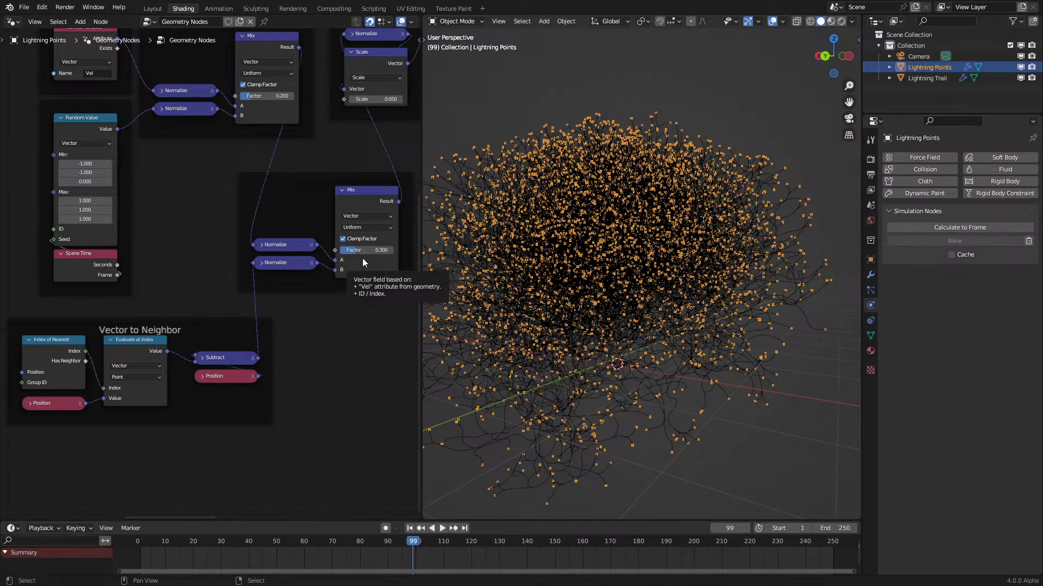
scroll(212, 266, "up", 2)
left_click_drag(185, 412, 186, 402)
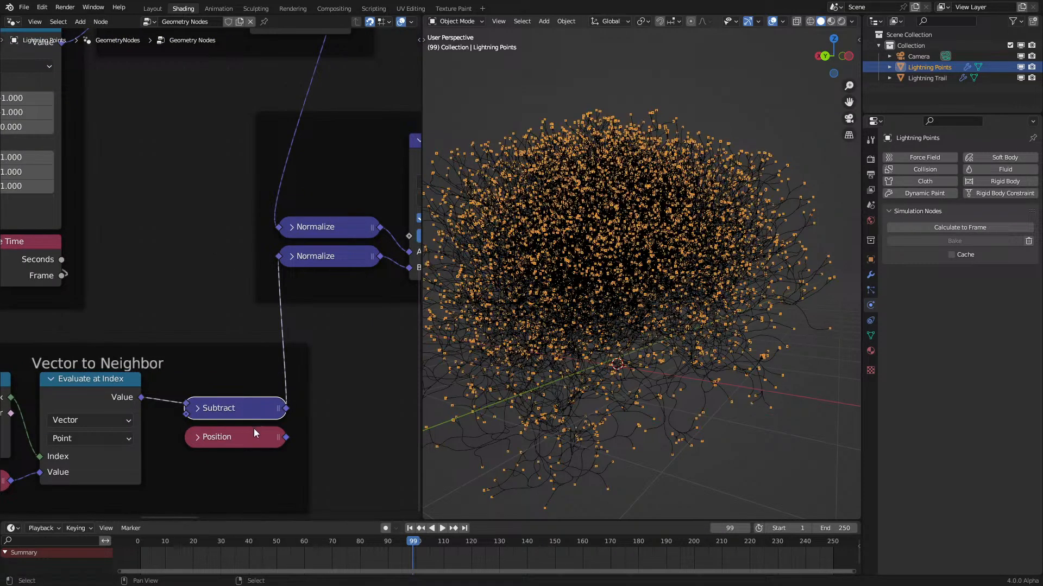
left_click_drag(285, 437, 186, 414)
key("shift+Left")
key("space")
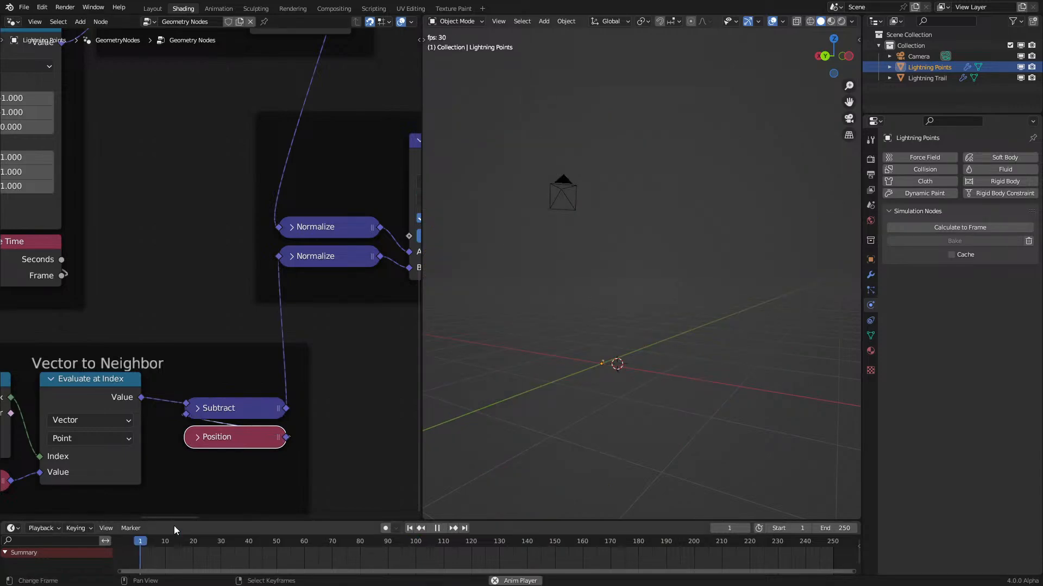
mouse_move(586, 288)
middle_mouse_down()
mouse_move(579, 374)
mouse_move(601, 297)
middle_mouse_up()
key("space")
Step: Add a Domain Size node fed by the Simulation Input geometry and place it below the Simulation Input node
scroll(190, 228, "down", 4)
middle_click_drag(190, 228, 184, 415)
scroll(270, 251, "up", 3)
middle_click_drag(270, 251, 338, 461)
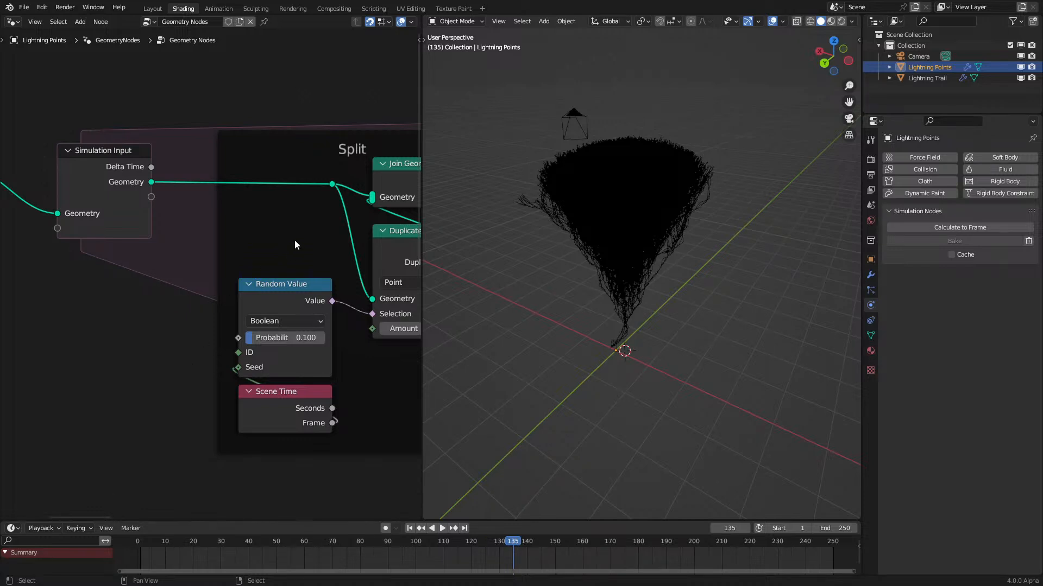
left_click_drag(152, 182, 144, 383)
type("domain")
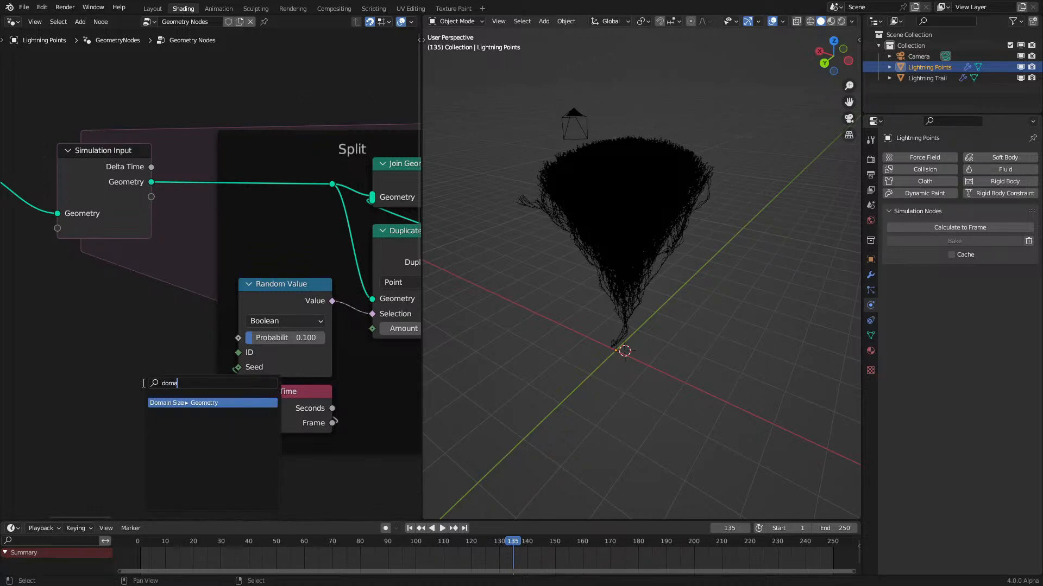
key("Return")
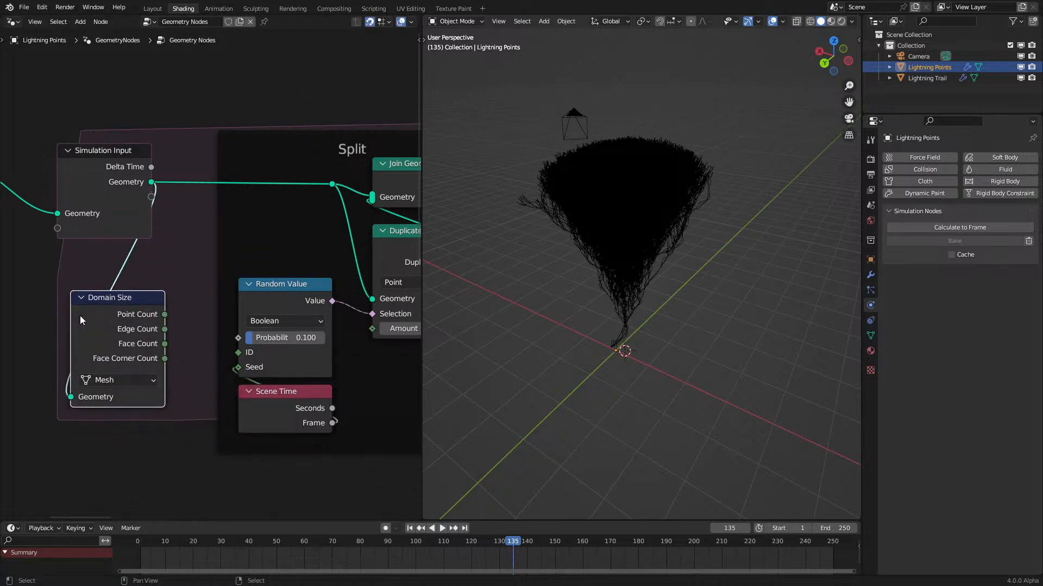
left_click(71, 310)
Step: Add a Divide math node with Point Count as its second value and feed its result into the Split Random Value probability
middle_click_drag(140, 332, 211, 291)
left_click_drag(212, 291, 165, 329)
type("d")
left_click(196, 356)
left_click_drag(168, 384, 171, 395)
left_click_drag(264, 328, 310, 297)
Step: Set the Divide node's first value to 15 and replay the simulation from the start
left_click_drag(218, 381, 256, 381)
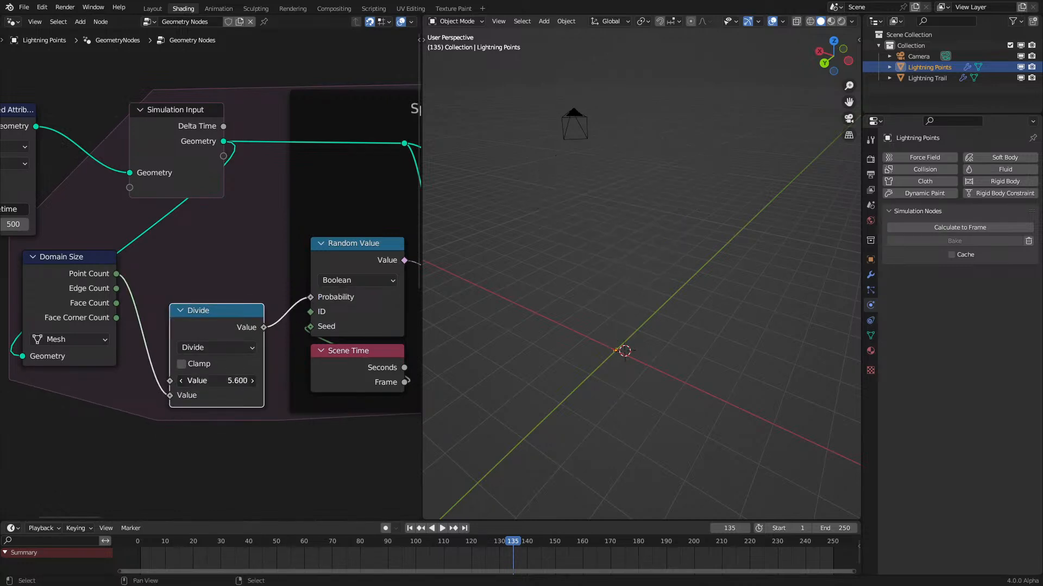
left_click(135, 565)
key("space")
key("space")
scroll(559, 410, "up", 1)
scroll(272, 395, "up", 3)
key("space")
scroll(647, 383, "up", 4)
middle_click_drag(620, 395, 642, 418)
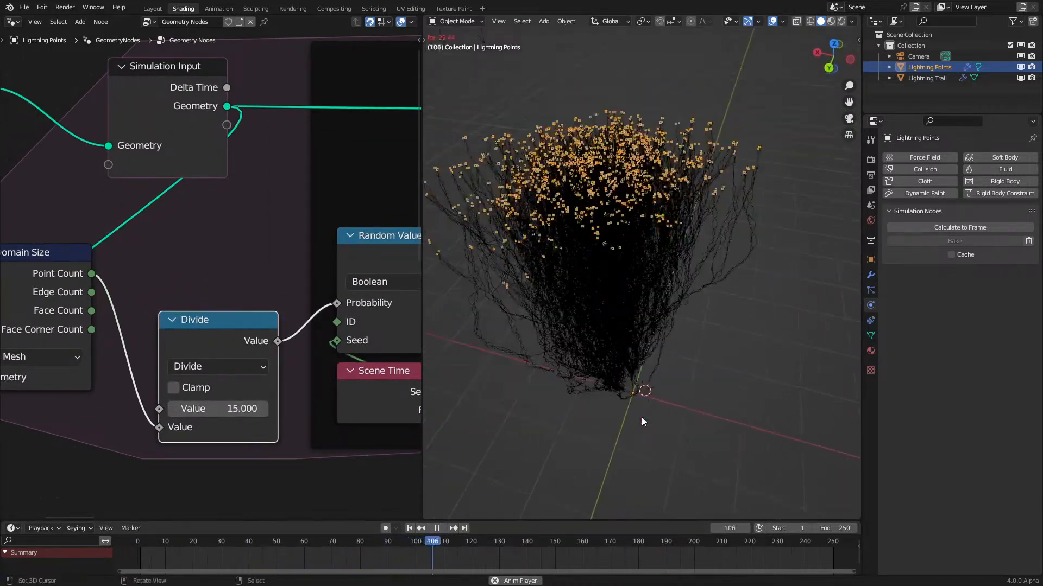
key("space")
Step: Set the Divide node's first value to 100 and replay the simulation from the start
left_click(227, 402)
type("10")
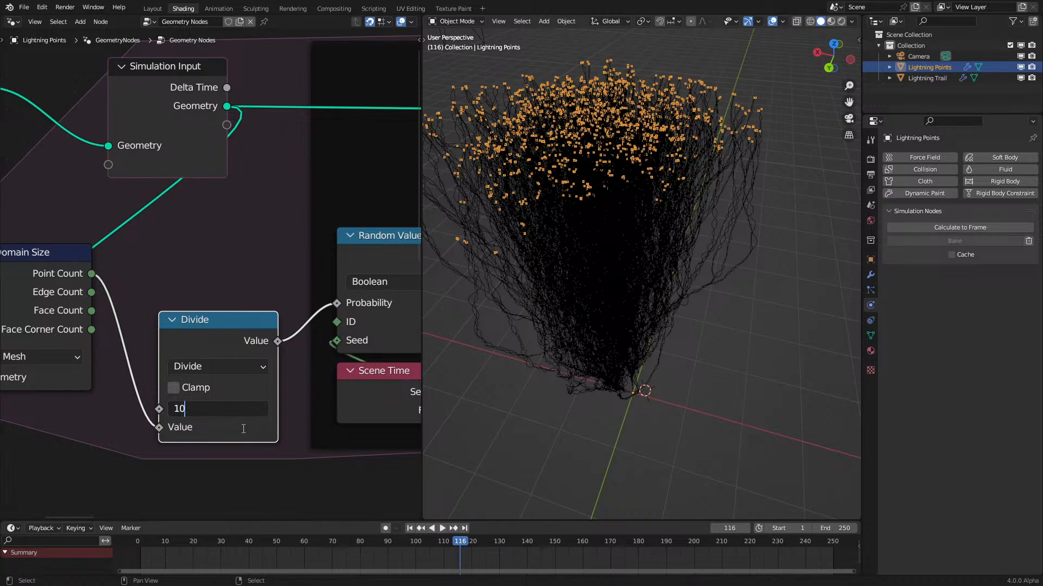
type("0")
key("Return")
key("shift+Left")
key("space")
Step: Set the Divide node's first value to 1 and replay the simulation while orbiting around the branches
left_click(239, 408)
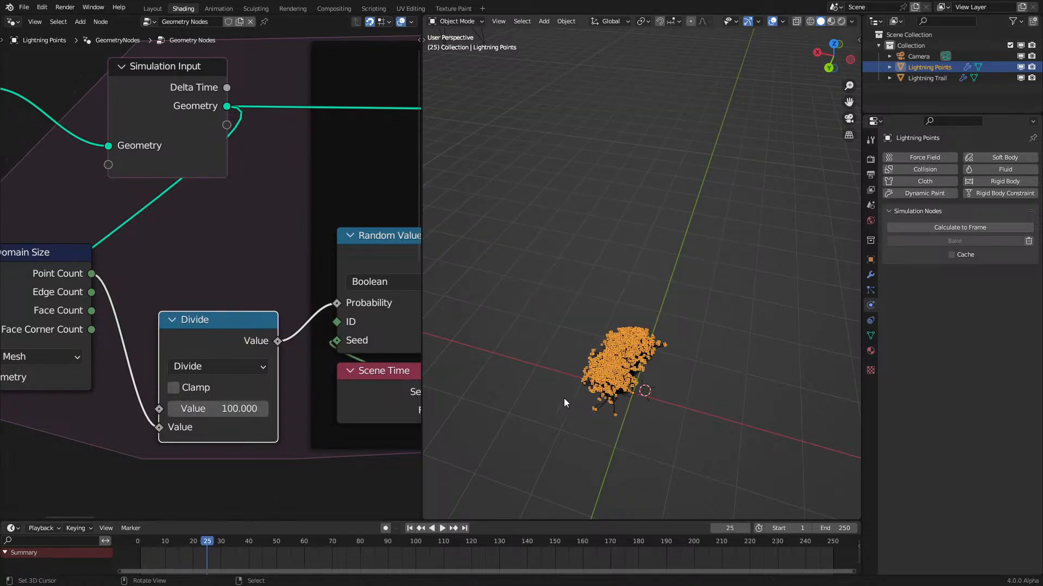
type("1")
key("Return")
key("Escape")
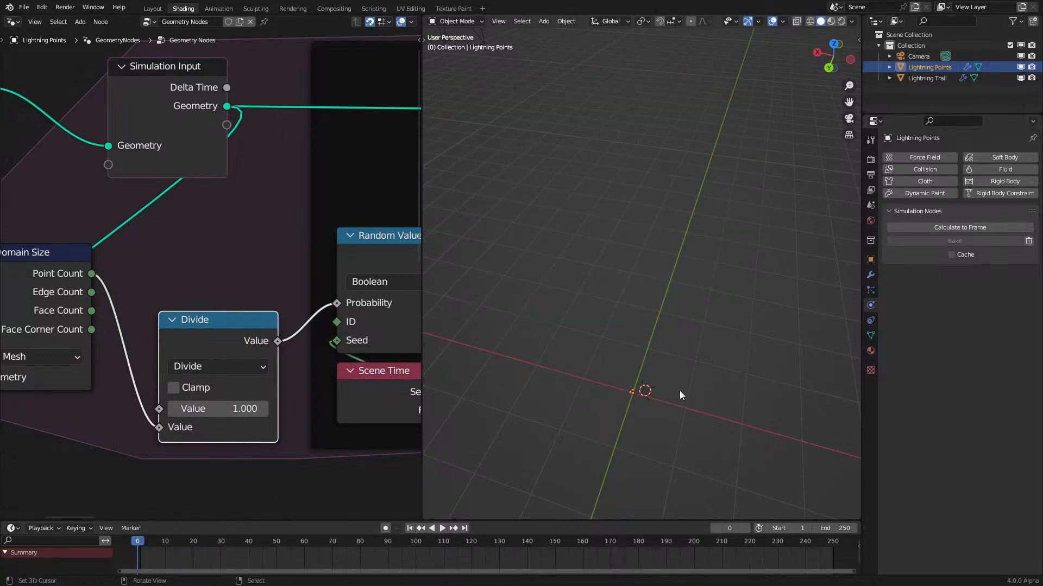
key("space")
middle_click_drag(697, 391, 653, 393)
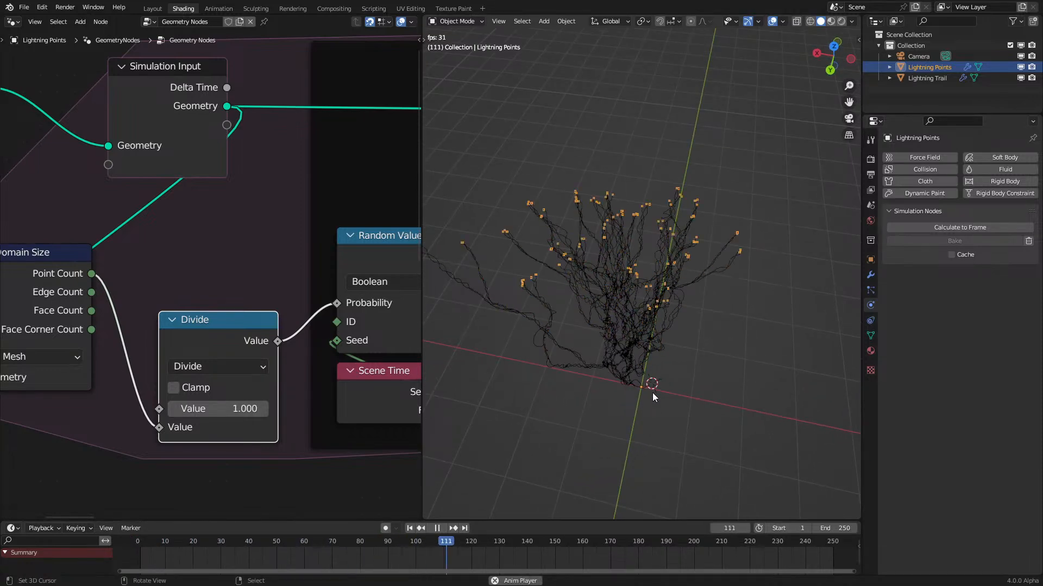
key("space")
middle_click_drag(676, 342, 685, 451)
key("space")
key("space")
Step: Set the factor of the Mix node that blends in the neighbor vector to 0.1 and replay the simulation
scroll(224, 421, "down", 6)
middle_click_drag(293, 445, 176, 230)
middle_click_drag(290, 406, 173, 252)
left_click_drag(313, 290, 300, 291, "ctrl")
left_click(127, 559)
key("space")
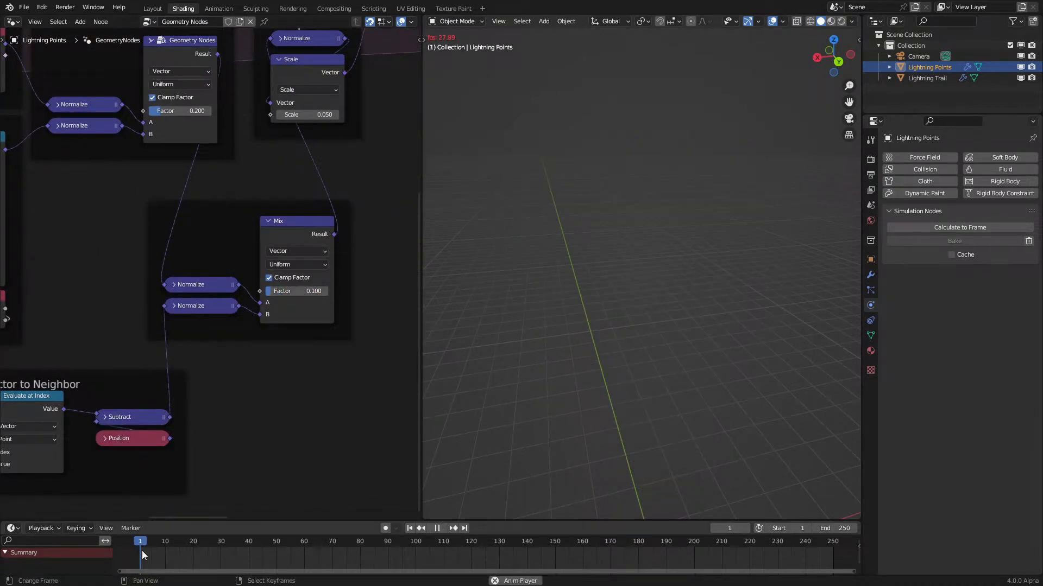
middle_click_drag(558, 229, 534, 244)
middle_click_drag(600, 324, 648, 331)
scroll(278, 376, "up", 6)
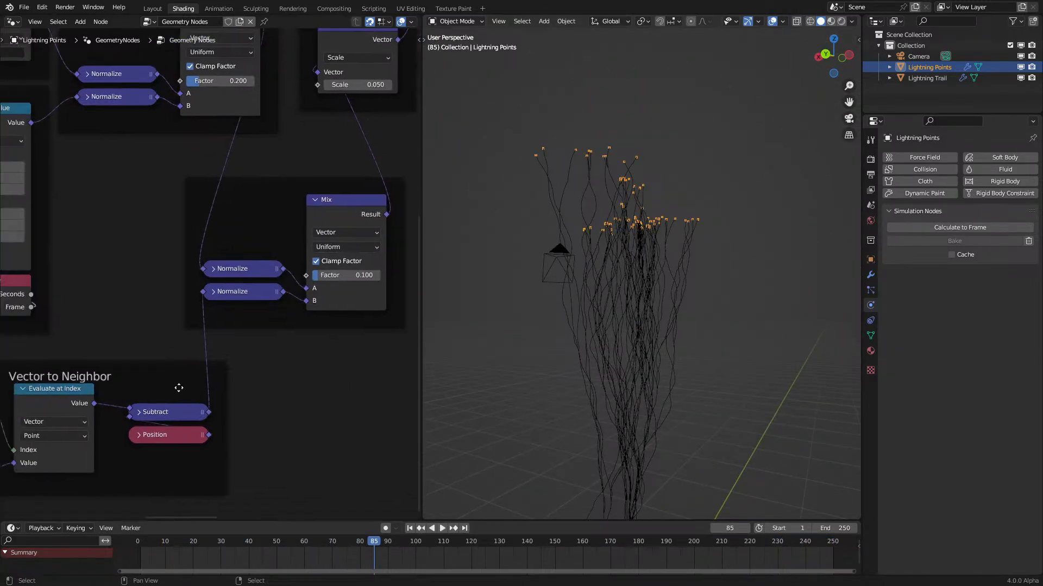
Step: Connect the Evaluate at Index value to Subtract's second input, leaving Position as the first, and replay the simulation in top view
left_click_drag(230, 375, 273, 386)
key("space")
middle_click_drag(673, 384, 635, 347, "shift")
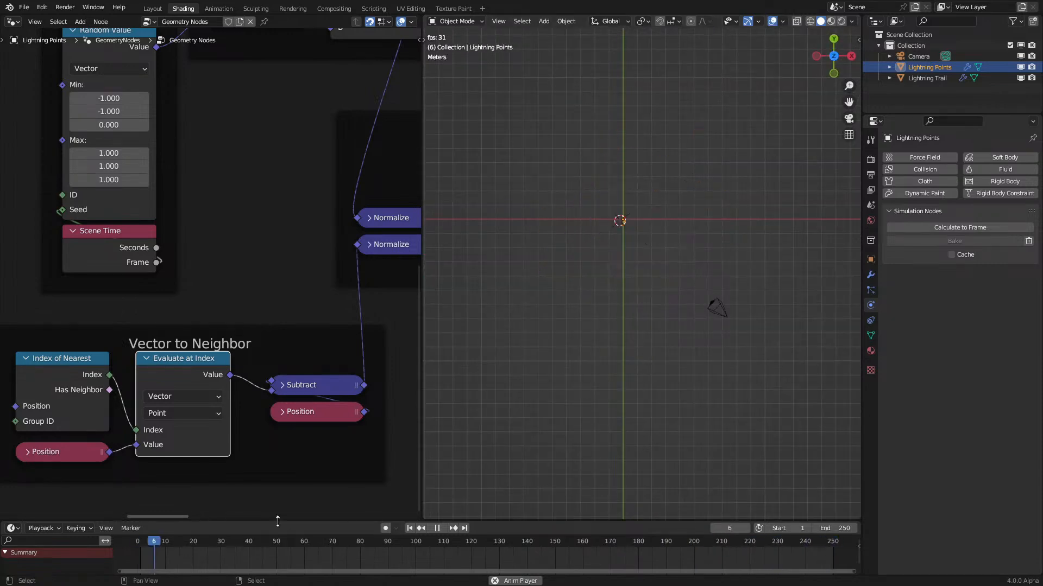
middle_click_drag(630, 293, 641, 360, "shift")
scroll(638, 356, "up", 6)
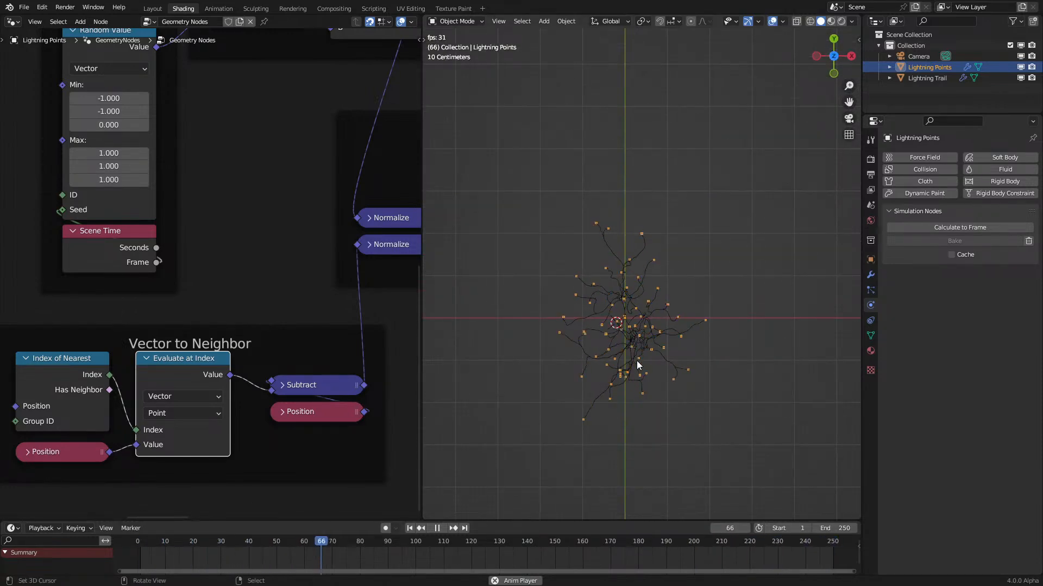
Step: Hide the Lightning Trail object and select Lightning Points again
left_click(618, 403)
key("h")
left_click(673, 403)
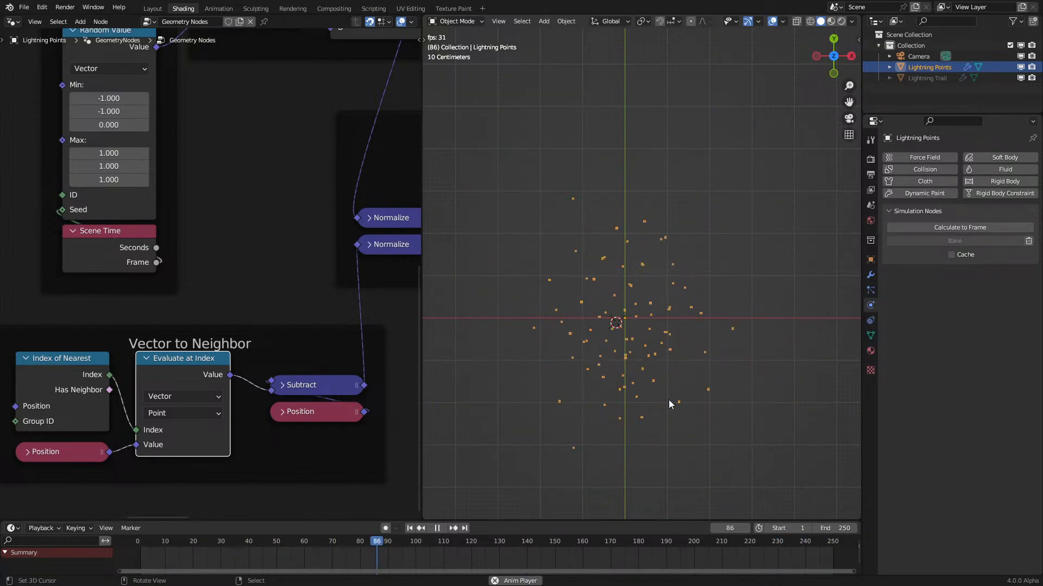
Step: Set the factor of the neighbor Mix node to 0.4 and replay the simulation, viewing the points from several angles
key("space")
middle_click_drag(350, 296, 175, 395)
left_click_drag(328, 323, 337, 323, "ctrl")
left_click(139, 556)
key("space")
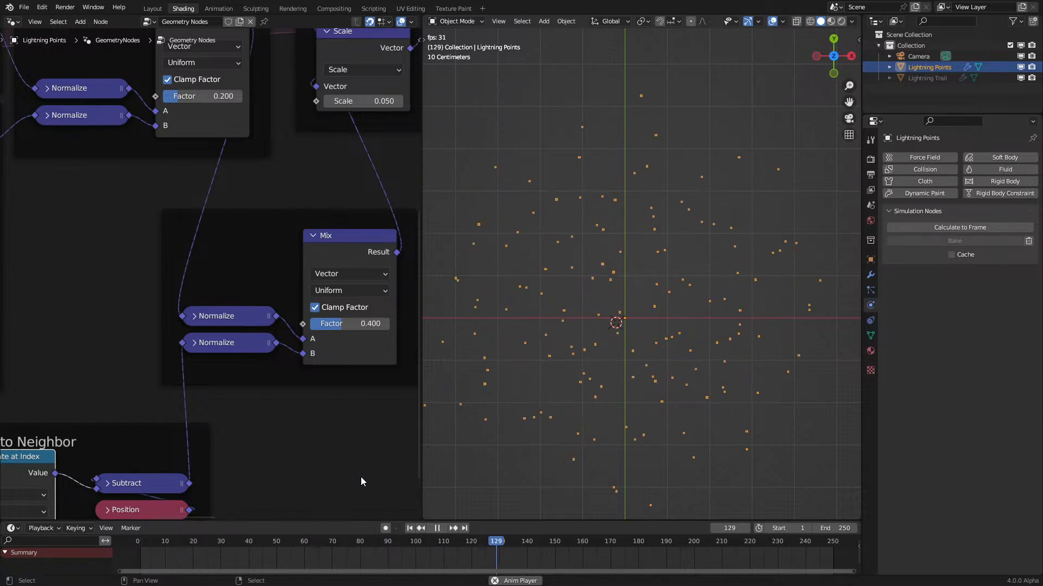
middle_click_drag(577, 425, 722, 250)
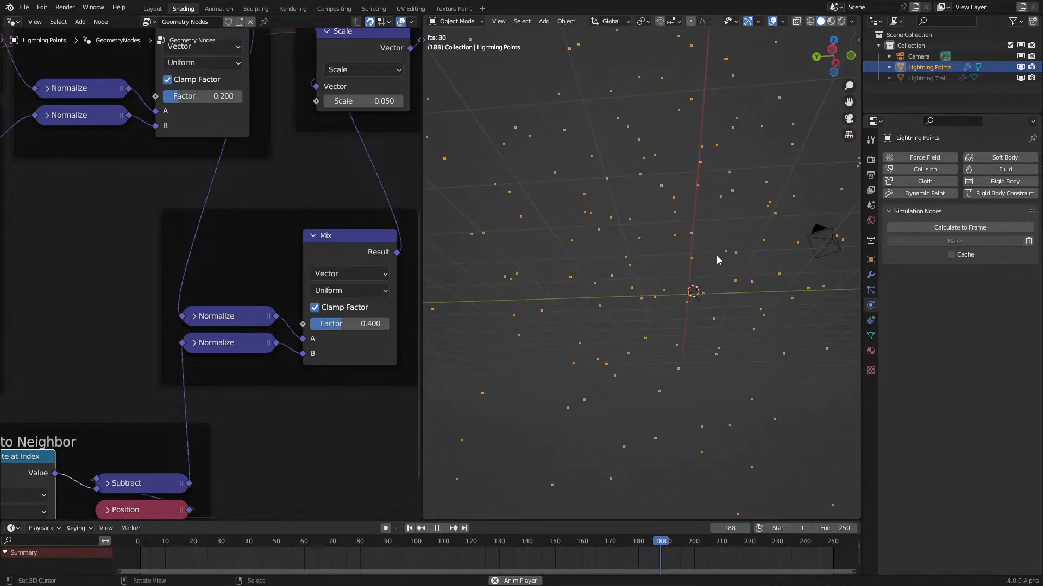
key("space")
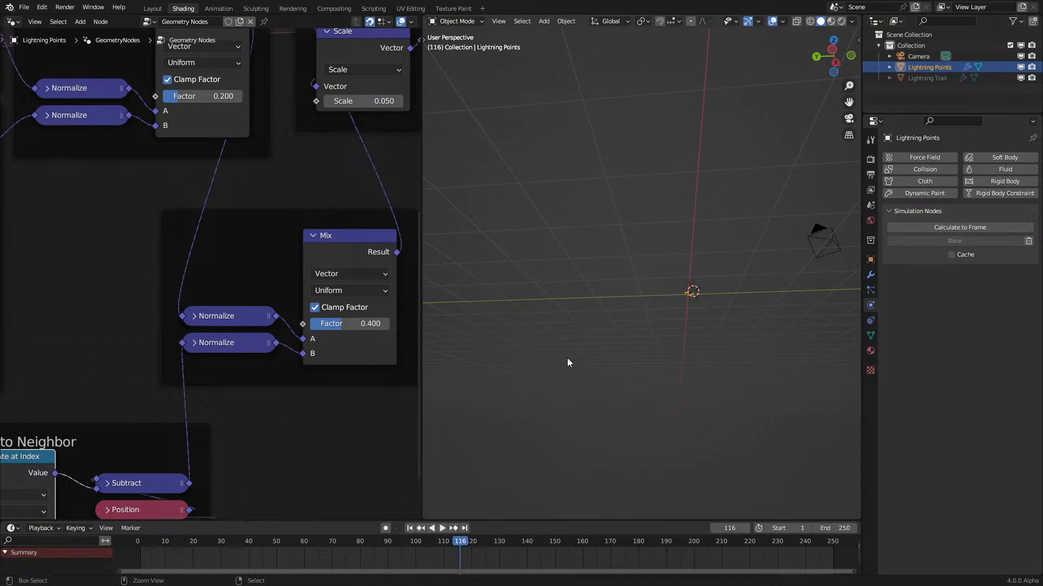
Step: Move the Speed frame away from the neighbor Mix node to make room for another node
middle_click_drag(626, 354, 633, 403)
scroll(356, 333, "down", 4)
middle_click_drag(284, 270, 167, 266)
scroll(255, 262, "up", 1)
left_click(265, 260)
key("g")
left_click(357, 303)
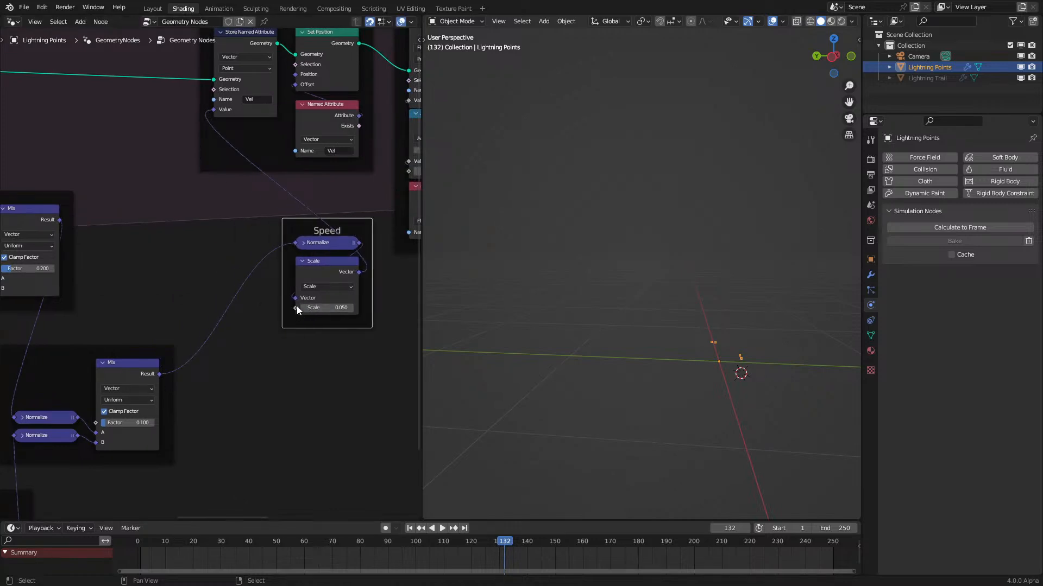
Step: Feed the Speed frame's Scale value from a new float Random Value node with Max 0.1 and Seed 139, and replay the simulation
left_click_drag(296, 308, 133, 329)
type("ran")
left_click(152, 354)
left_click(235, 380)
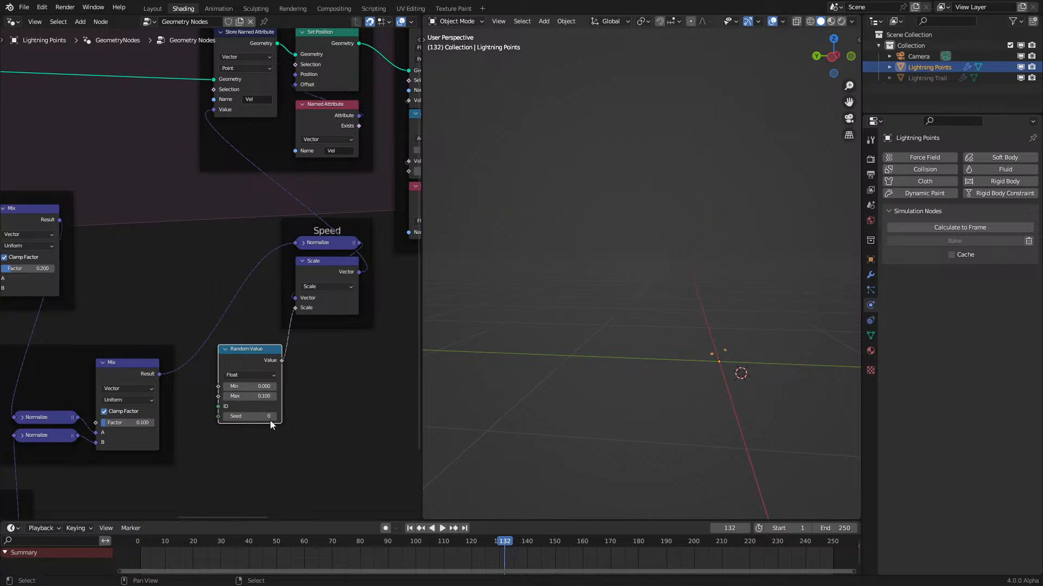
left_click(130, 564)
key("space")
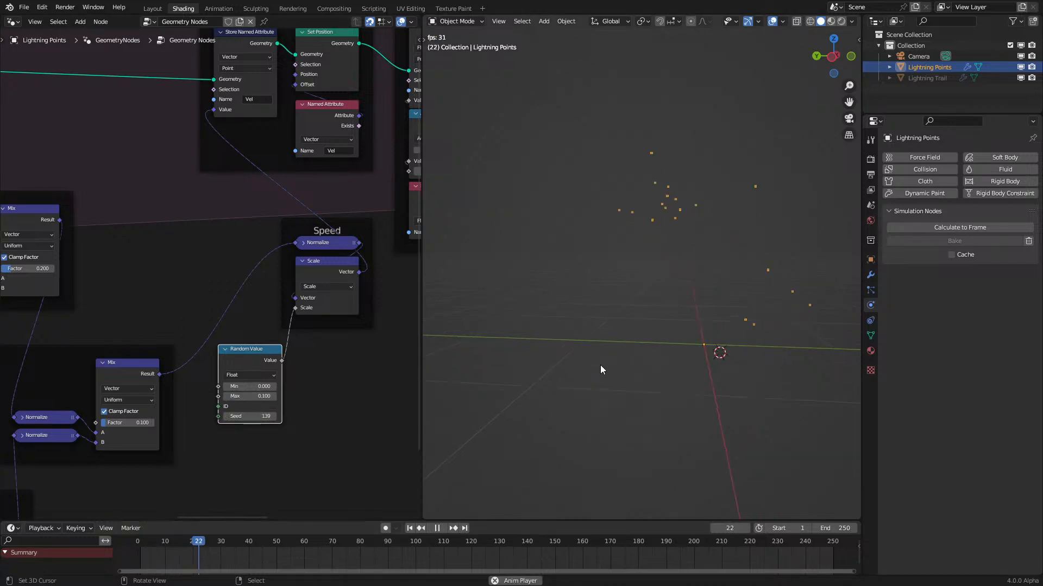
key("space")
Step: Set the speed Random Value node to Min 0.01 and Max 0.05 and replay the simulation from the start
left_click(132, 552)
middle_click_drag(528, 418, 542, 380)
key("space")
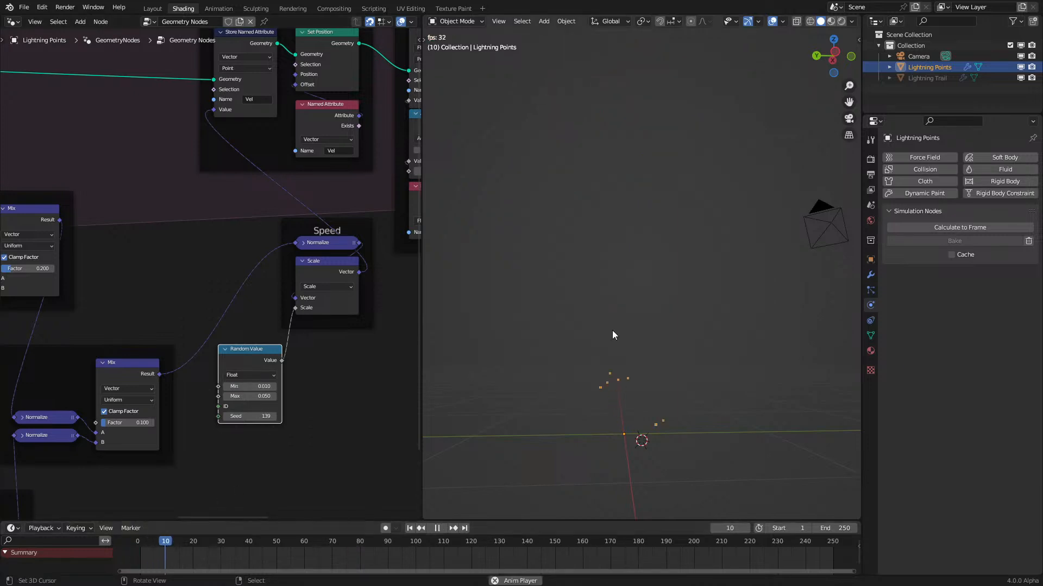
key("space")
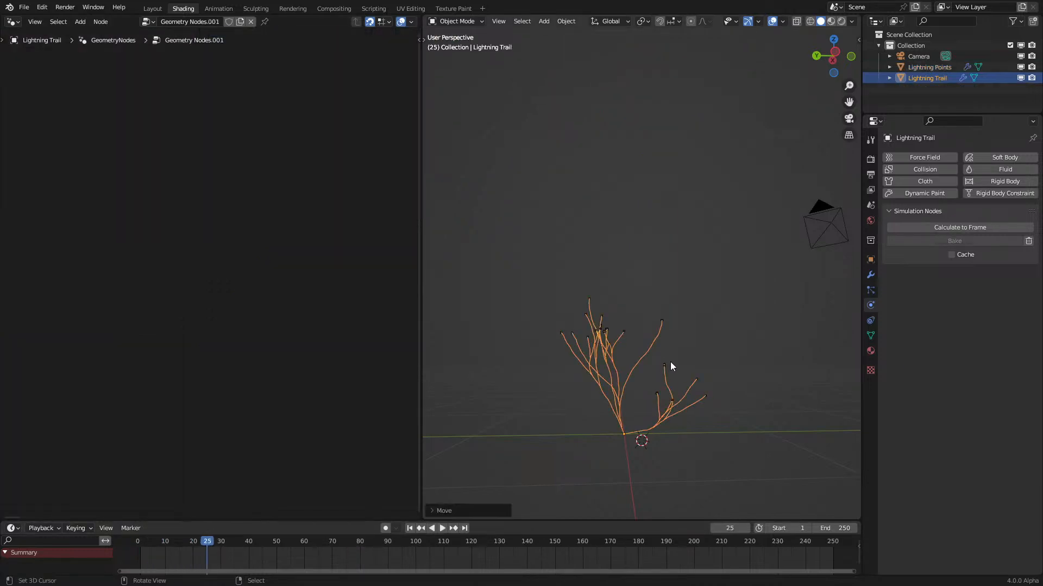
Step: Select the Lightning Points object and replay the simulation from the start
left_click(666, 363)
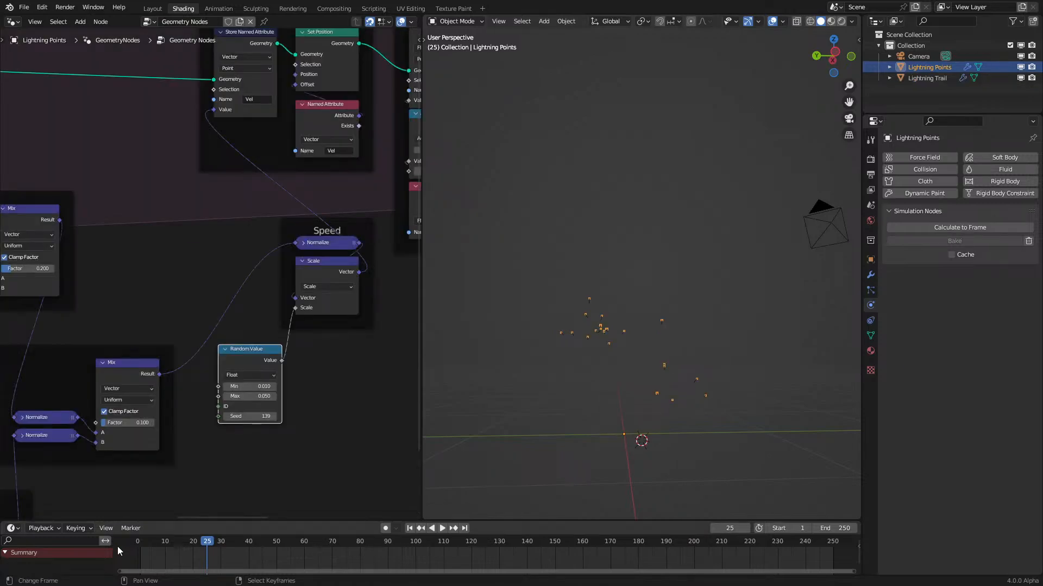
key("space")
middle_click_drag(585, 305, 629, 378)
key("space")
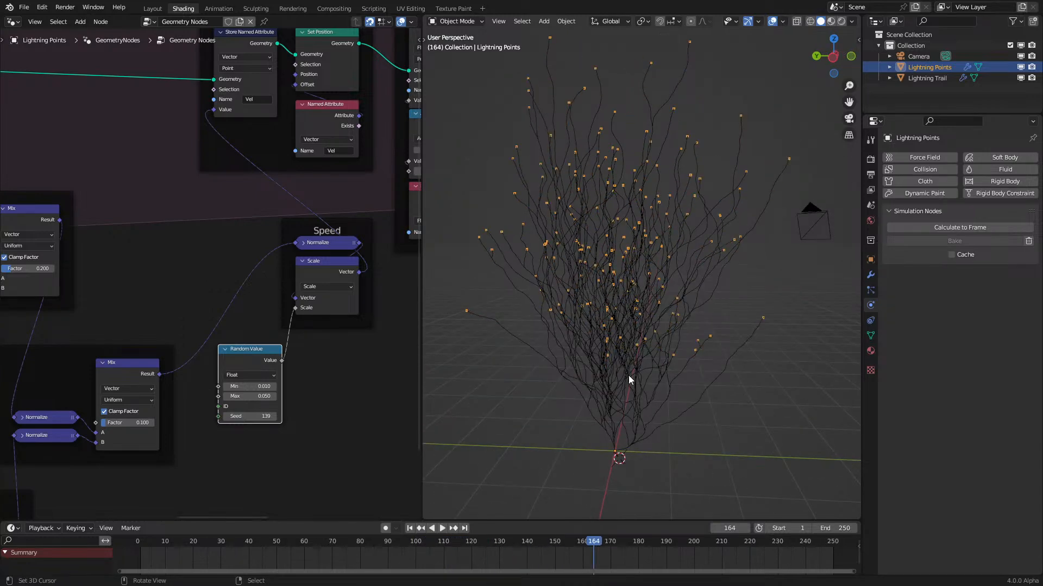
Step: Set the dividend of the Divide node driving the split probability to 0.2 and replay the simulation, viewing it from several angles
scroll(275, 405, "down", 5)
middle_click_drag(197, 412, 300, 485)
scroll(249, 368, "up", 8)
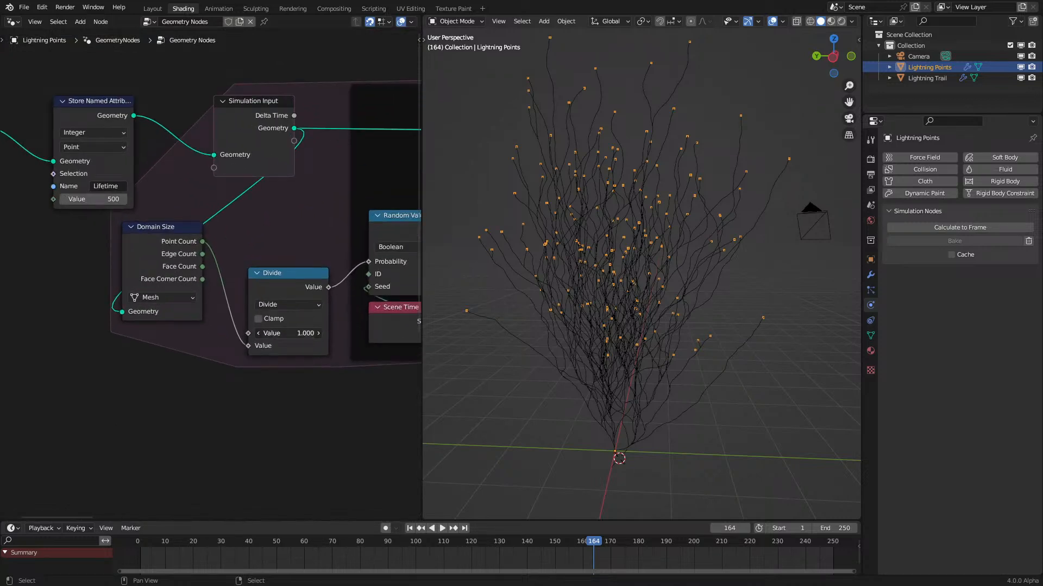
type(".2")
key("Return")
key("shift+Left")
key("space")
middle_click_drag(597, 407, 609, 380)
middle_click_drag(507, 487, 575, 355)
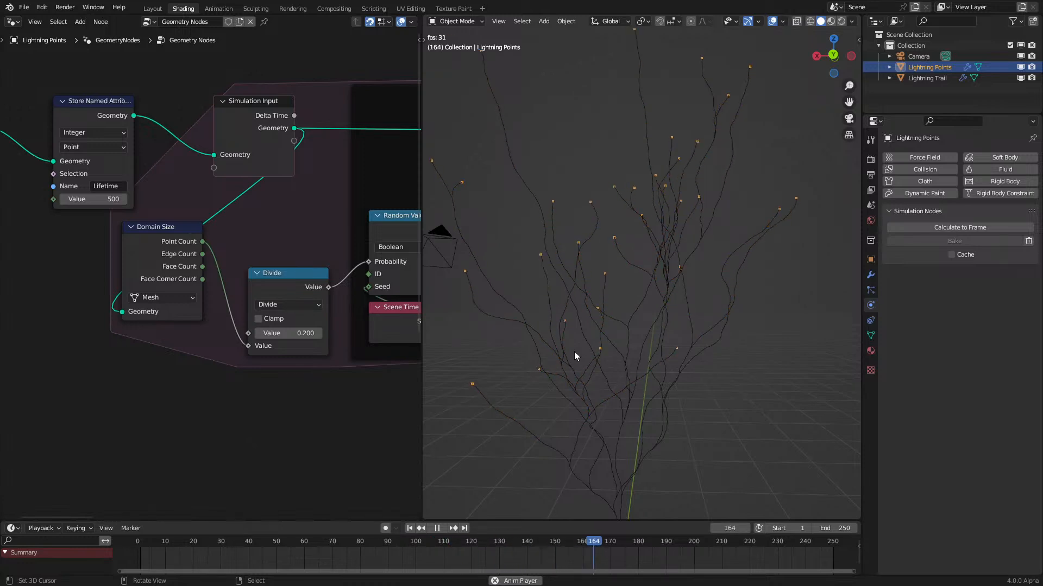
key("space")
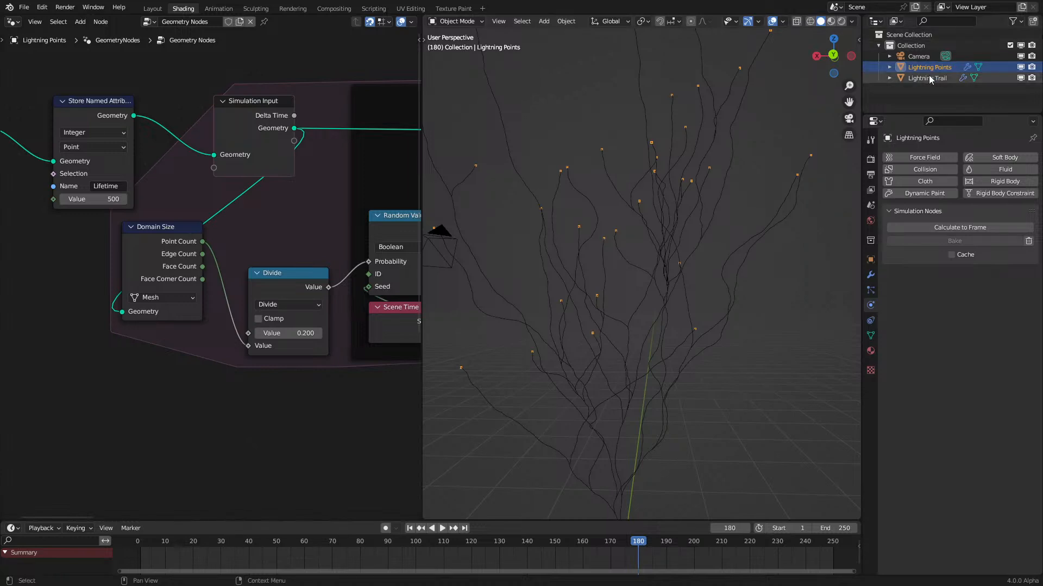
left_click(139, 552)
key("space")
middle_click_drag(621, 387, 489, 371)
key("space")
Step: Set the factor of the Mix node blending Vel with the random vector to 0.5 and replay the simulation
scroll(272, 439, "down", 3)
middle_click_drag(271, 438, 280, 321)
scroll(280, 317, "up", 5)
left_click_drag(253, 227, 265, 227, "ctrl")
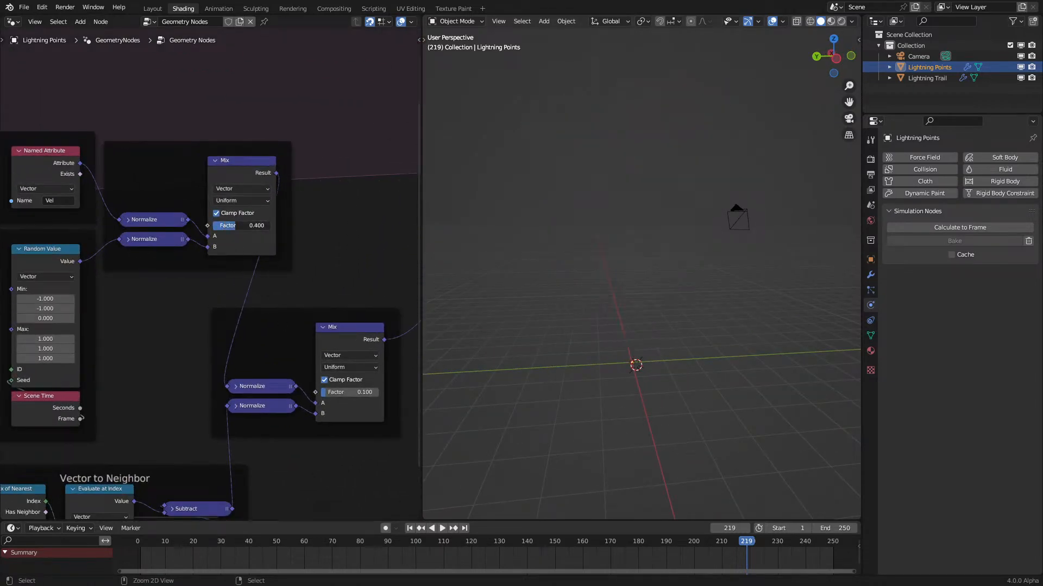
key("space")
scroll(617, 334, "up", 2)
scroll(621, 332, "up", 2)
middle_click_drag(624, 335, 615, 214)
Step: Try a neighbor Mix factor of 0.3, then return the velocity Mix node's factor to 0.4, replaying the simulation
left_click_drag(332, 392, 345, 392, "ctrl")
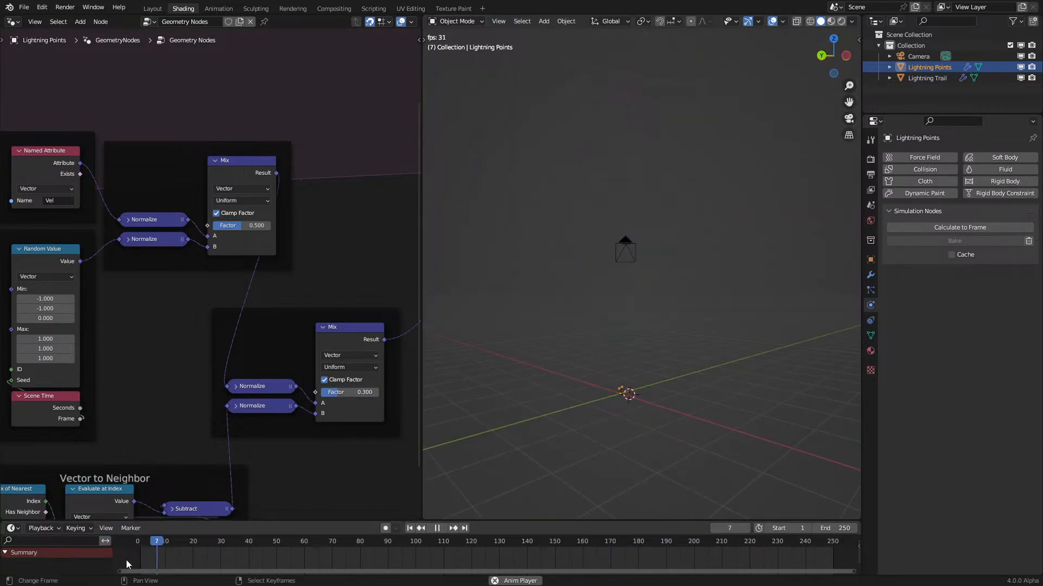
middle_click_drag(706, 298, 673, 296)
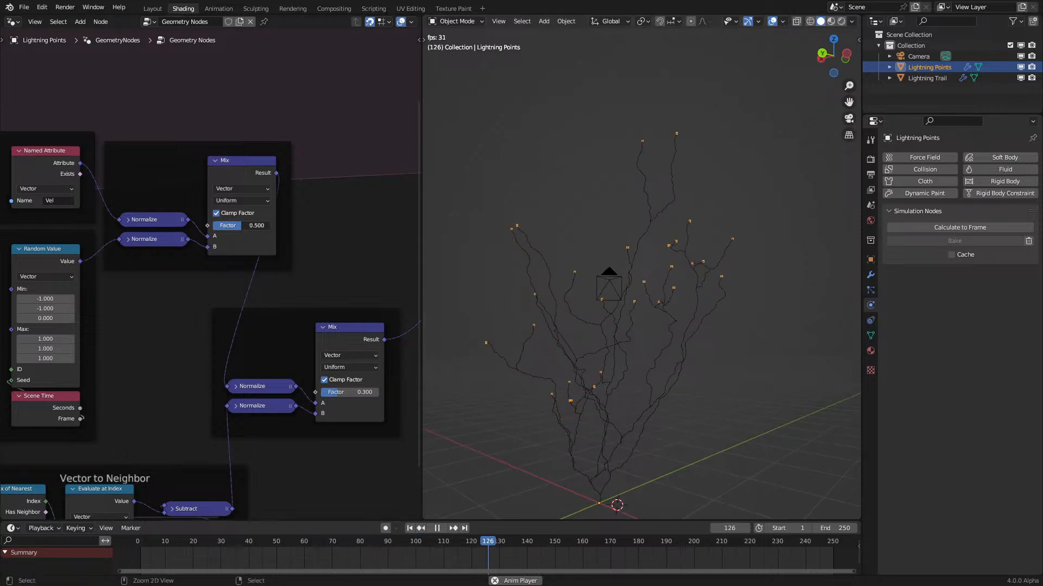
middle_click_drag(467, 269, 509, 261)
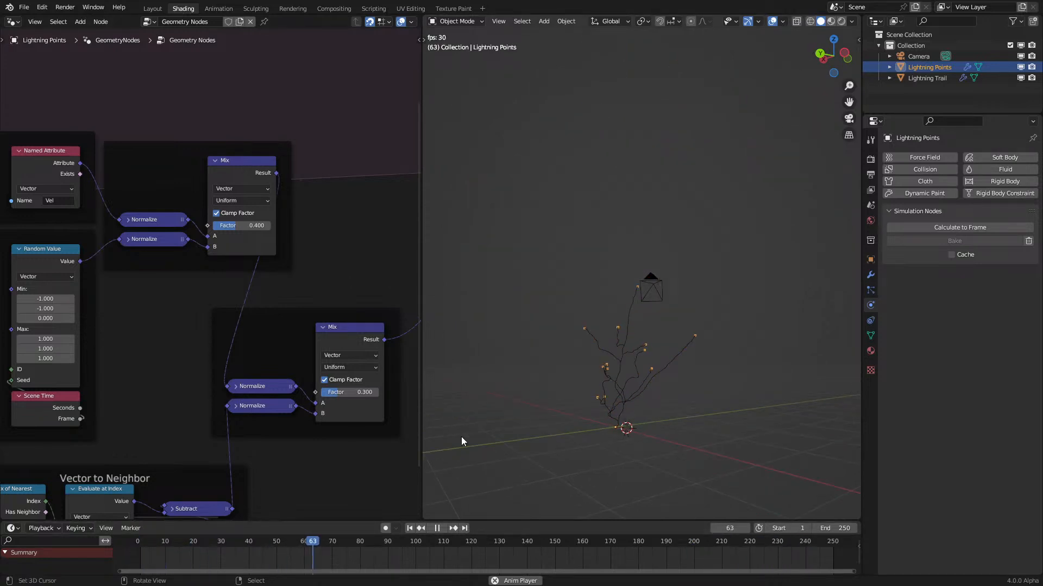
Step: Set the neighbor Mix node's factor to 0.2 and replay the simulation from the start
left_click_drag(366, 392, 334, 394, "ctrl")
left_click(130, 559)
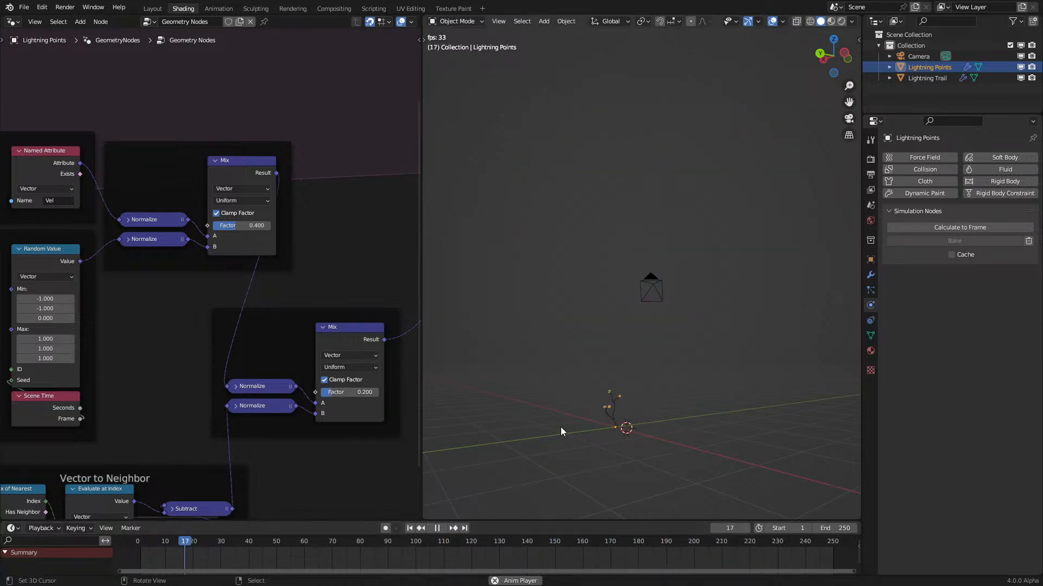
scroll(581, 425, "up", 1)
middle_click_drag(581, 422, 608, 369)
key("space")
Step: Set the neighbor Mix node's factor to 0 and replay the simulation to compare the shape
left_click_drag(352, 392, 336, 392)
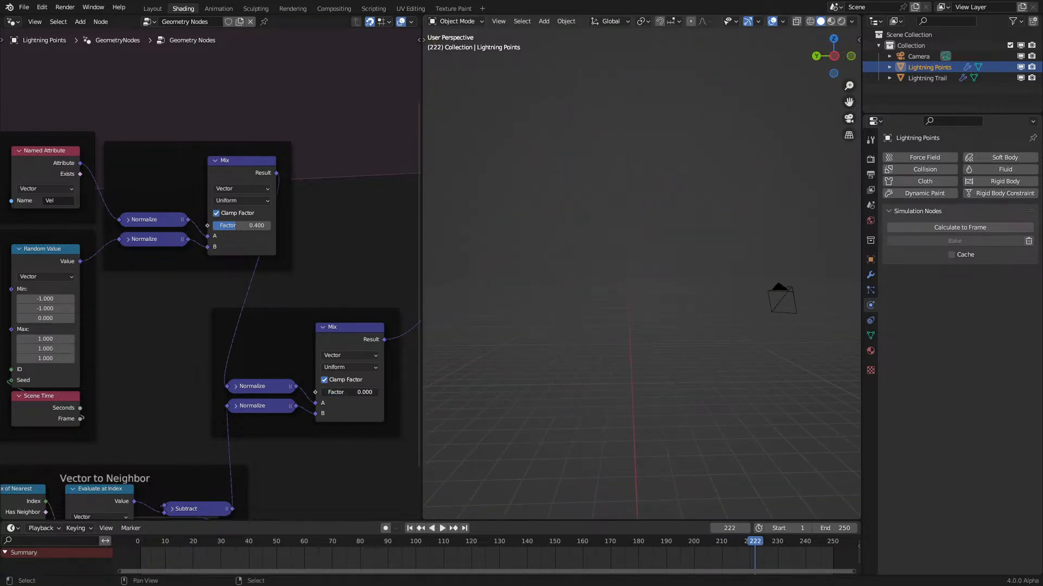
key("space")
middle_click_drag(569, 450, 437, 344)
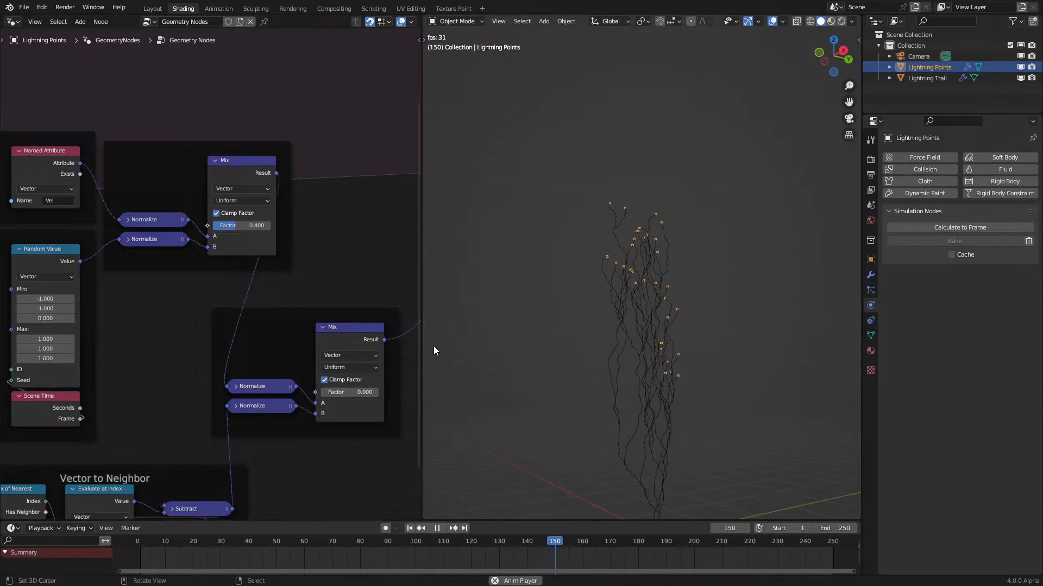
Step: Try a neighbor Mix factor of 0.1, then set it to 0.2, replaying the simulation for each value
left_click(132, 559)
middle_click_drag(710, 430, 662, 337, "shift")
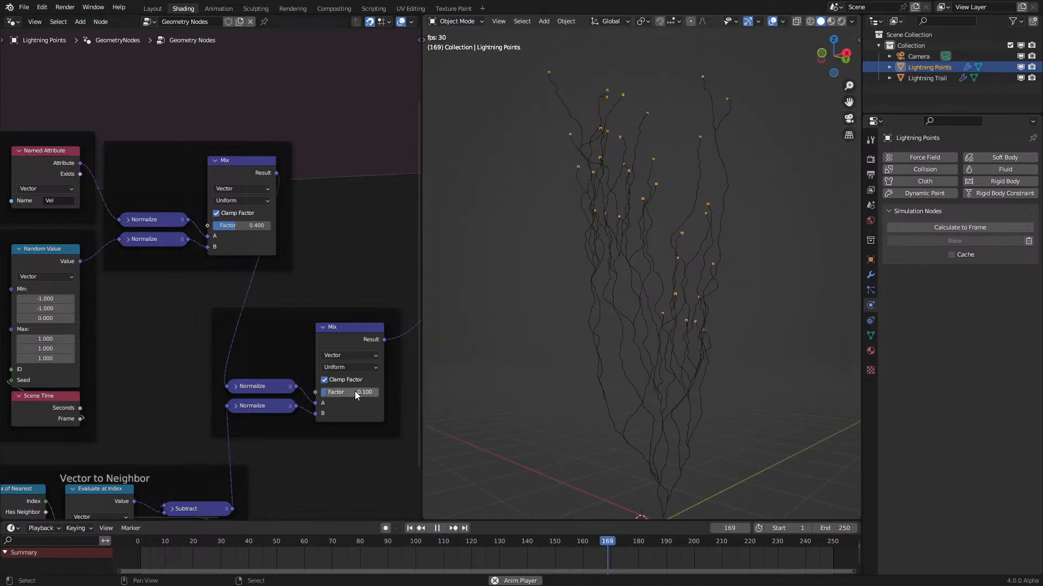
left_click(134, 554)
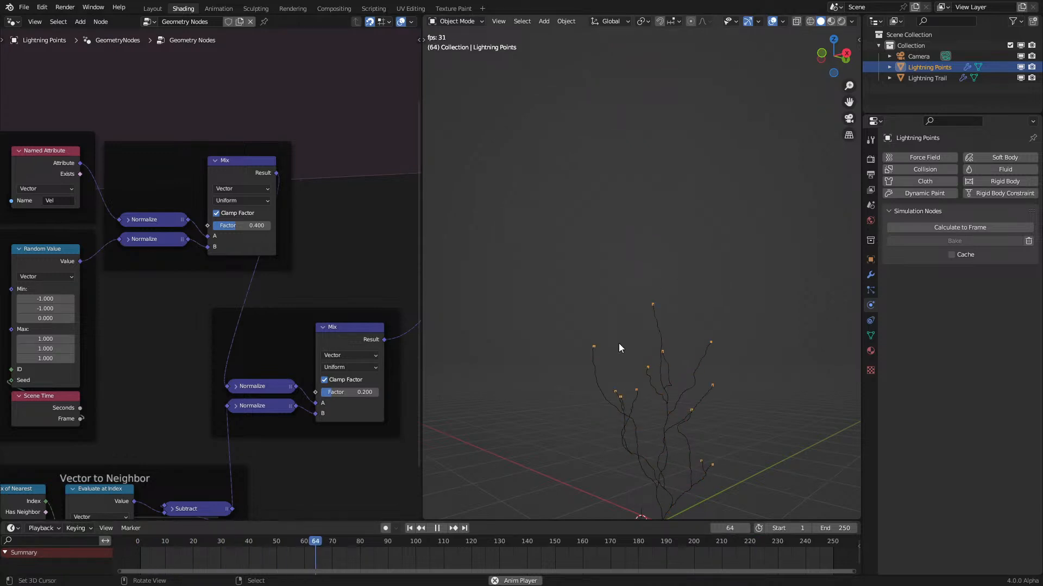
middle_click_drag(648, 332, 604, 324)
key("space")
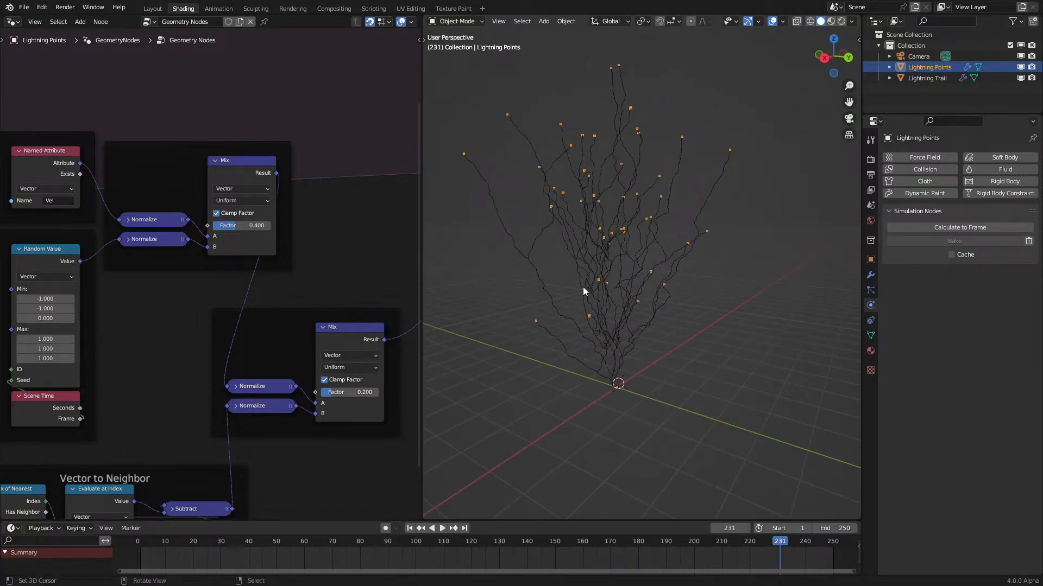
Step: Move the Group Input, Store Named Attribute and Simulation Input nodes together farther from the Split frame to make room
scroll(215, 307, "down", 5)
middle_click_drag(214, 312, 442, 394)
scroll(173, 255, "up", 1)
scroll(172, 255, "up", 2)
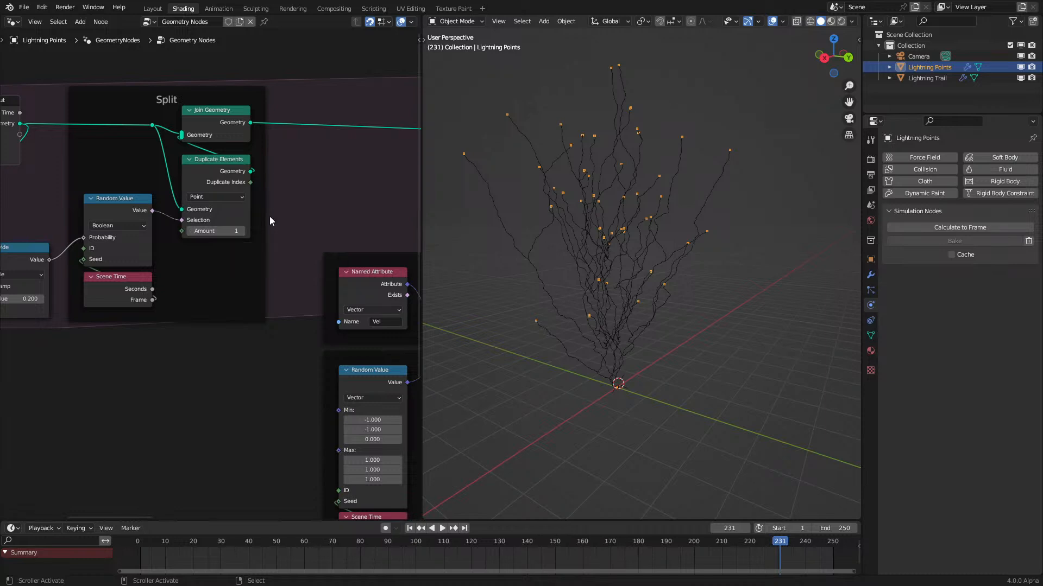
middle_click_drag(276, 195, 370, 257)
scroll(150, 170, "down", 6)
middle_click_drag(149, 169, 194, 205)
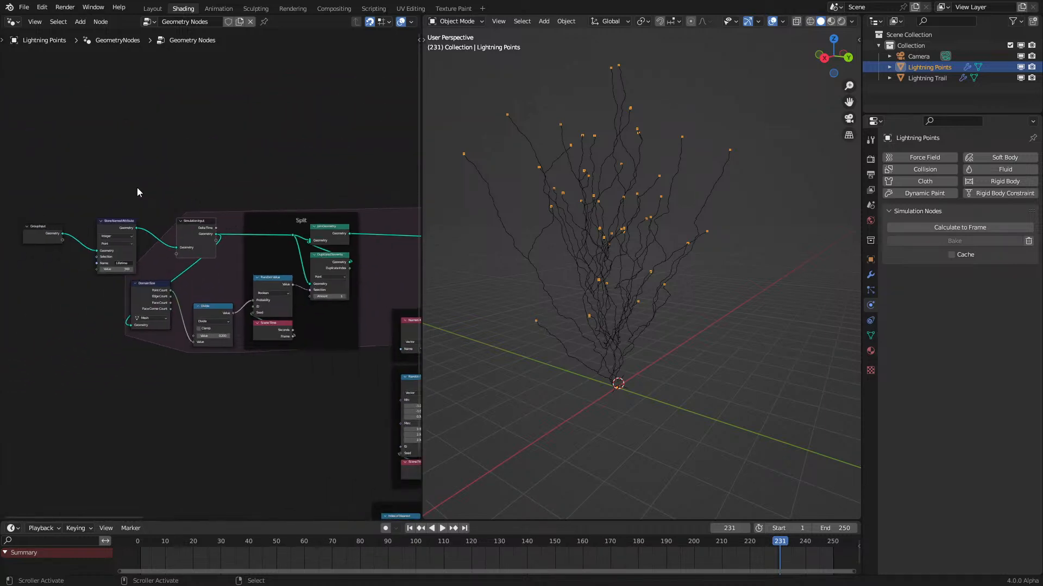
left_click_drag(46, 198, 195, 254)
key("g")
left_click(94, 253)
Step: Insert a reroute on the geometry links leaving Simulation Input and move it closer to the Split frame
scroll(172, 208, "up", 4)
right_click_drag(156, 193, 74, 274, "shift")
scroll(113, 250, "up", 1)
key("g")
left_click(225, 230)
Step: Move the Divide node next to the Split frame's boolean Random Value node
left_click(279, 332)
left_click(236, 329)
key("g")
left_click(241, 298)
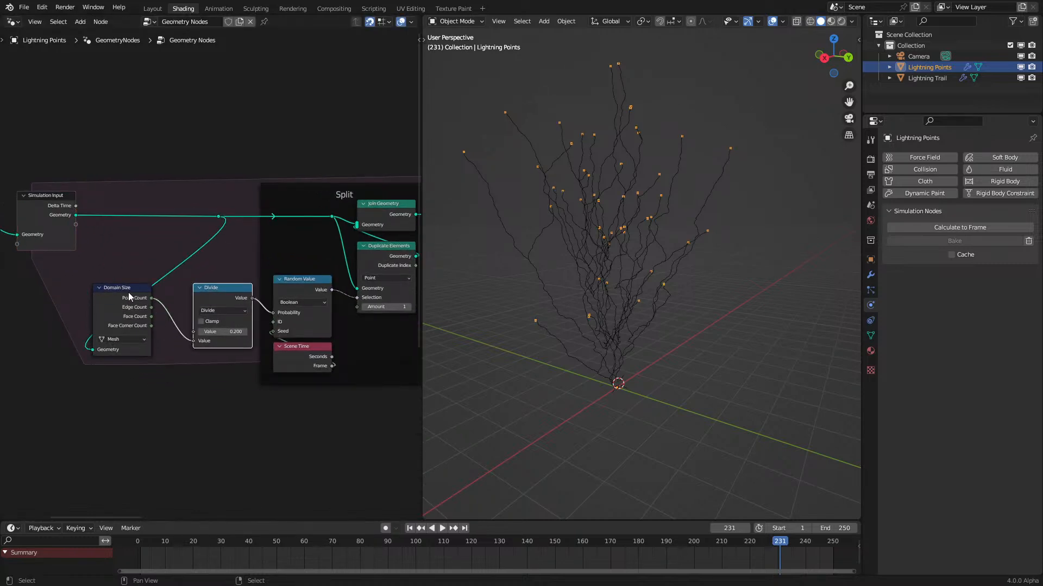
Step: Hide the unused outputs of the Domain Size node and move it together with the Divide node into the Split frame
left_click(129, 297)
key("ctrl+h")
key("g")
left_click(163, 305)
left_click(248, 288, "shift")
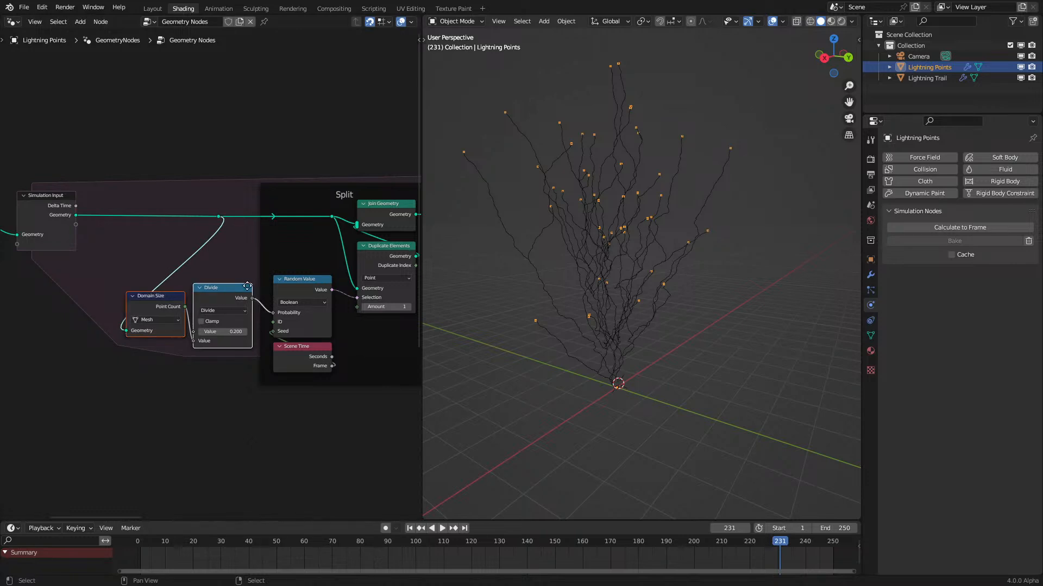
key("g")
left_click(273, 283)
Step: Shift nodes around the Split frame along X and move Join Geometry away from Duplicate Elements to make room between them
scroll(89, 226, "down", 4)
key("b")
left_click_drag(64, 204, 231, 347)
left_click_drag(231, 346, 232, 347)
key("c")
left_click(56, 250)
right_click(56, 248)
key("g")
key("x")
left_click(157, 192)
scroll(211, 277, "up", 7)
left_click_drag(210, 233, 294, 231)
Step: Add a float Store Named Attribute node below Join Geometry and name its attribute Splits
scroll(229, 263, "up", 7)
middle_click_drag(230, 264, 195, 271)
scroll(213, 278, "up", 4)
key("q")
left_click(289, 278)
left_click(265, 253)
left_click(314, 366)
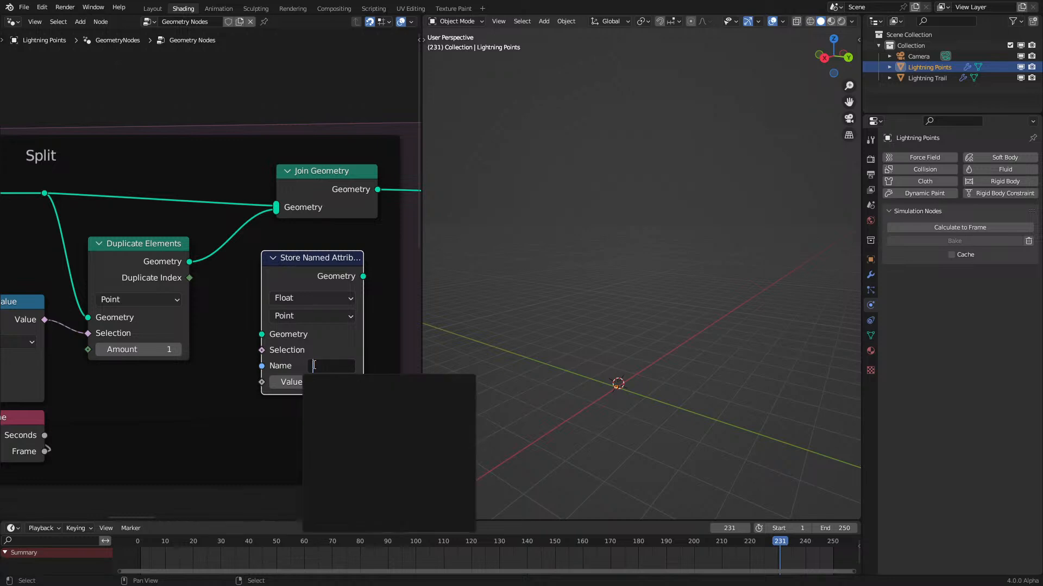
type("Splits")
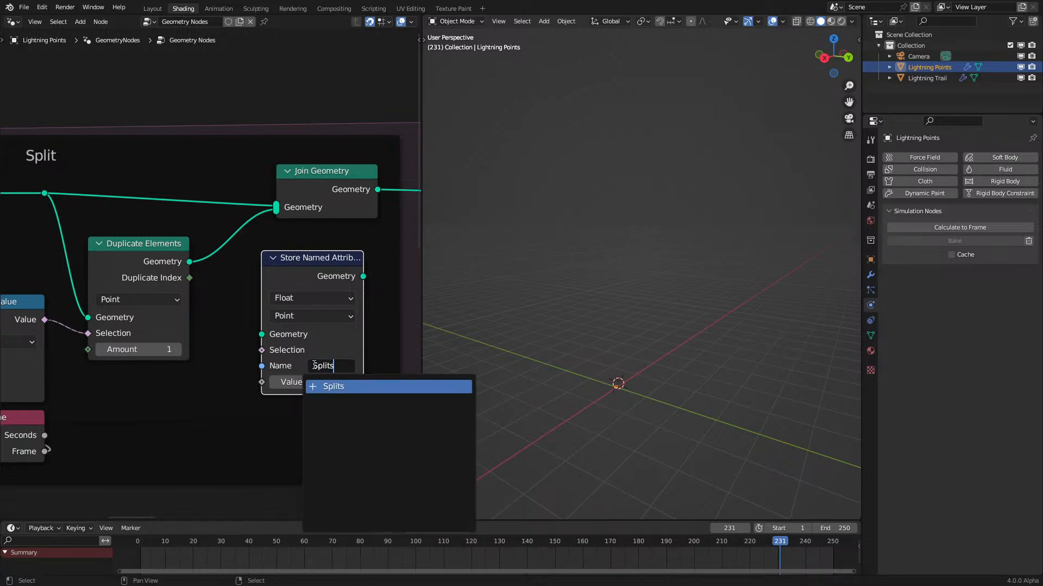
key("Return")
Step: Route the Duplicate Elements geometry through the Splits Store Named Attribute node into Join Geometry and align the node below it
left_click_drag(188, 269, 254, 315)
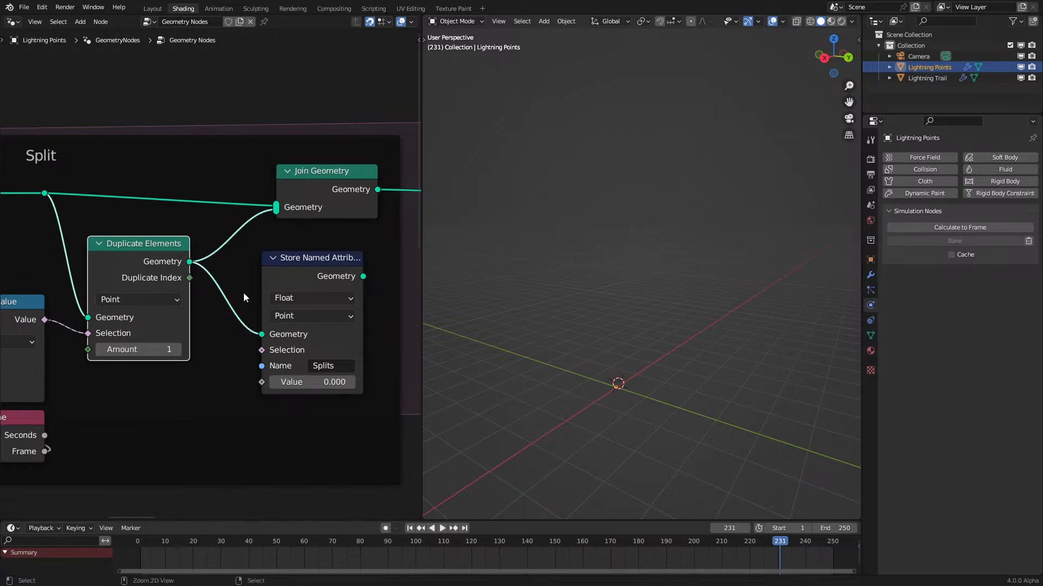
left_click_drag(362, 277, 272, 216)
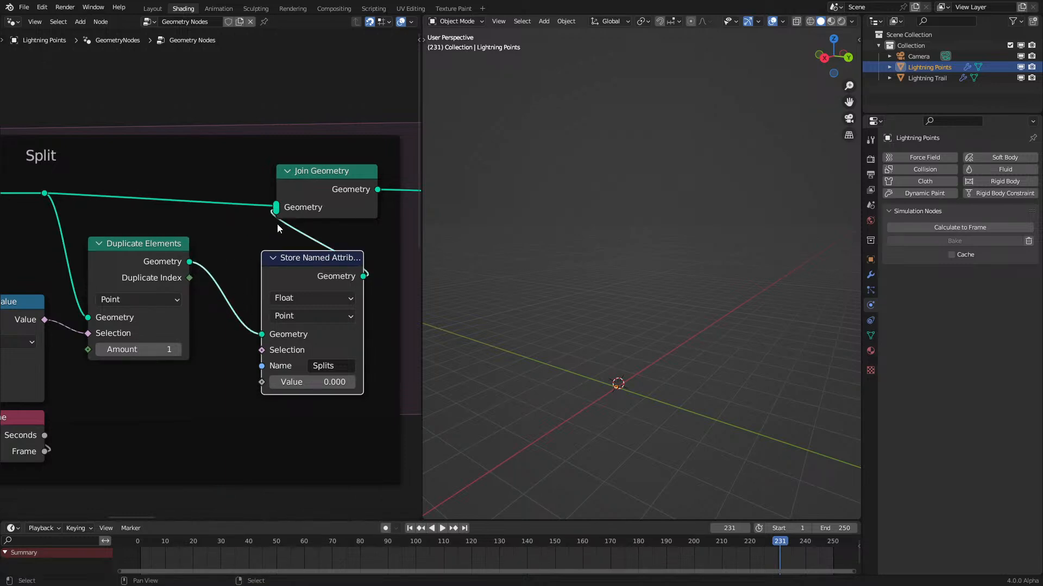
left_click_drag(311, 265, 322, 250)
Step: Add a float Named Attribute node reading Splits below Duplicate Elements
key("q")
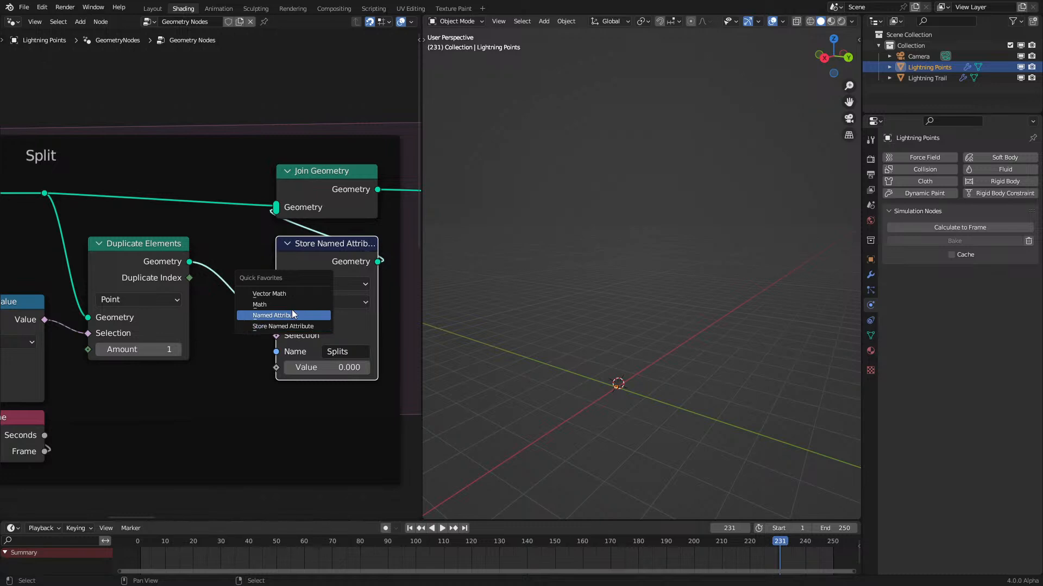
left_click(291, 312)
left_click(135, 384)
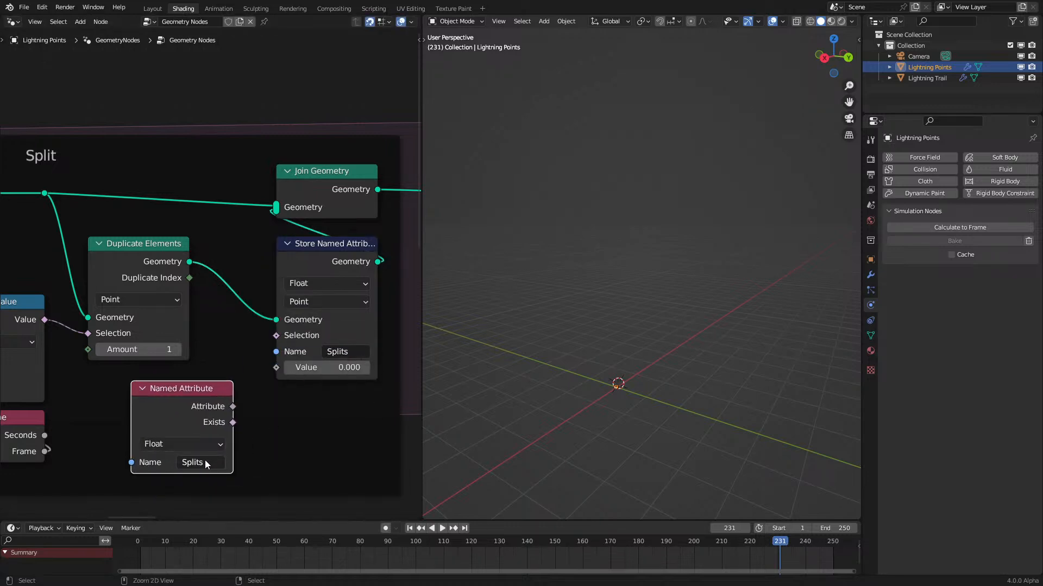
Step: Feed the Splits attribute through an Add node with value 1 into the stored Splits value, and stack both nodes underneath
left_click_drag(232, 407, 276, 406)
type("ad")
left_click(294, 423)
left_click(300, 419)
middle_click_drag(268, 426, 244, 338)
left_click(309, 394)
type("1")
key("Return")
left_click_drag(353, 318, 254, 278)
left_click_drag(172, 311, 317, 427)
Step: Replay the simulation from the start and view the branches from another angle
scroll(312, 412, "down", 7)
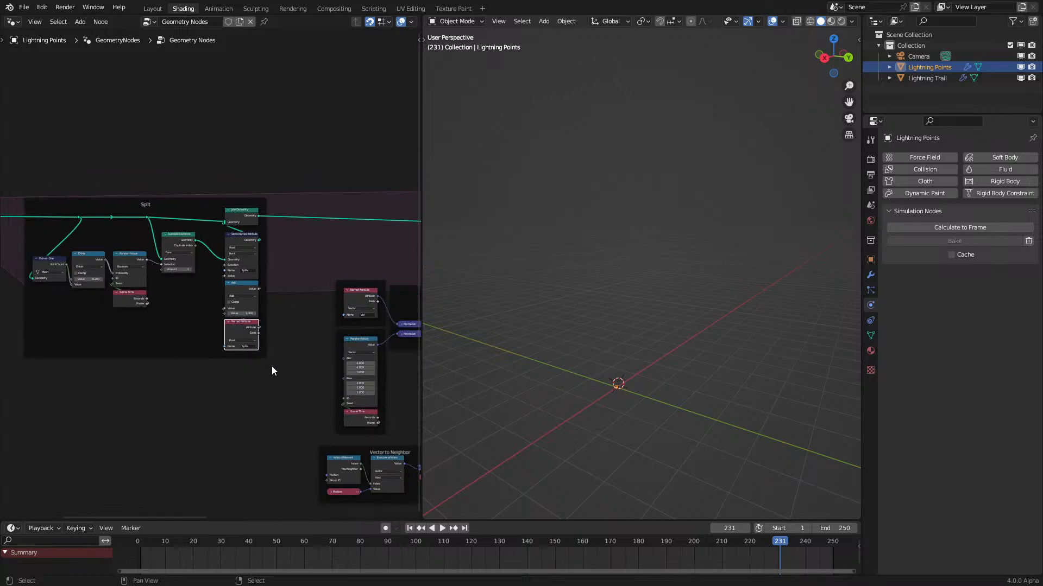
scroll(349, 363, "down", 3)
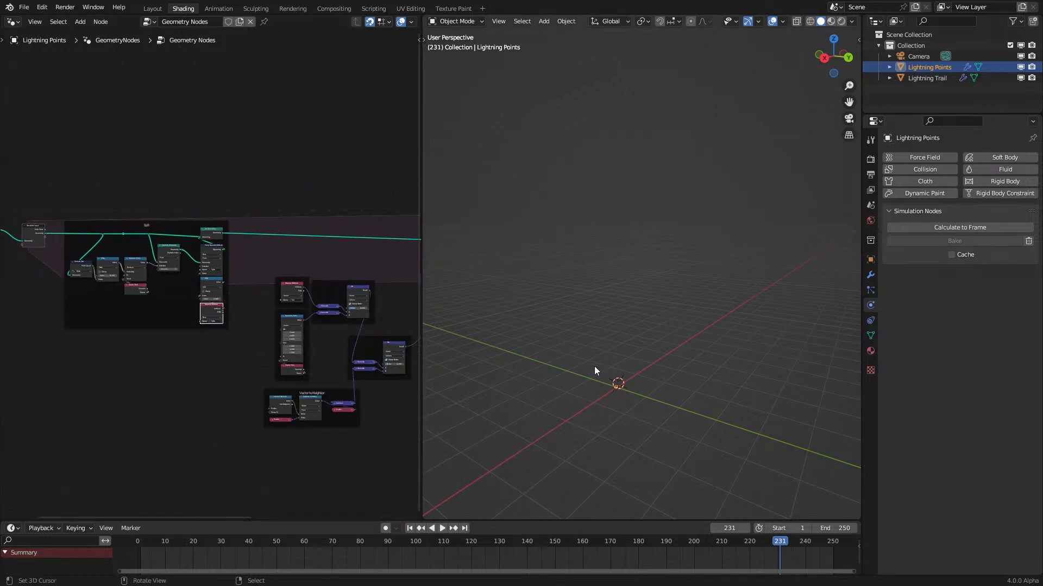
left_click(145, 545)
middle_click_drag(554, 308, 646, 307, "shift")
key("space")
scroll(278, 329, "up", 6)
key("space")
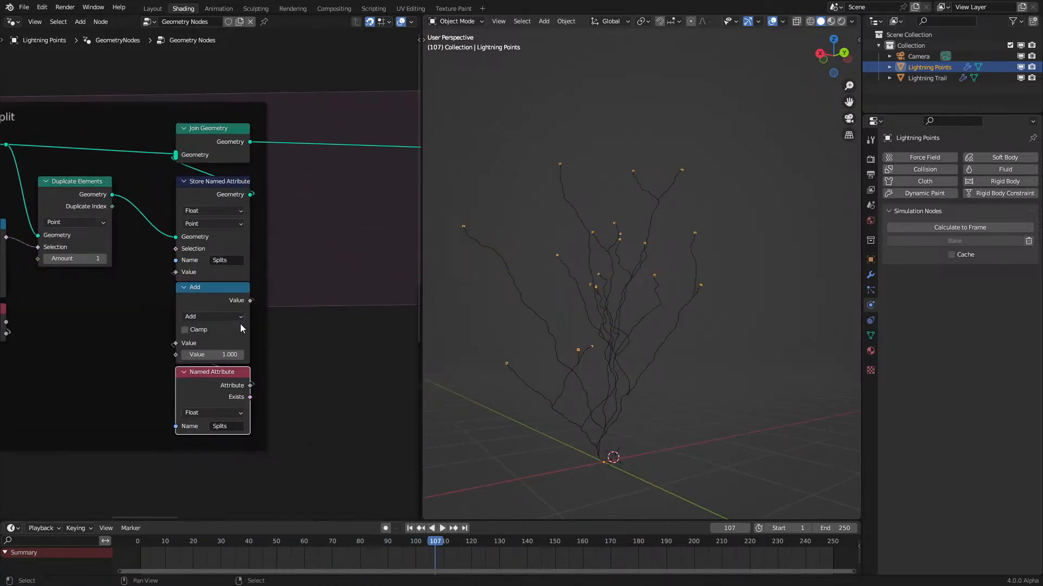
middle_click_drag(493, 333, 602, 360)
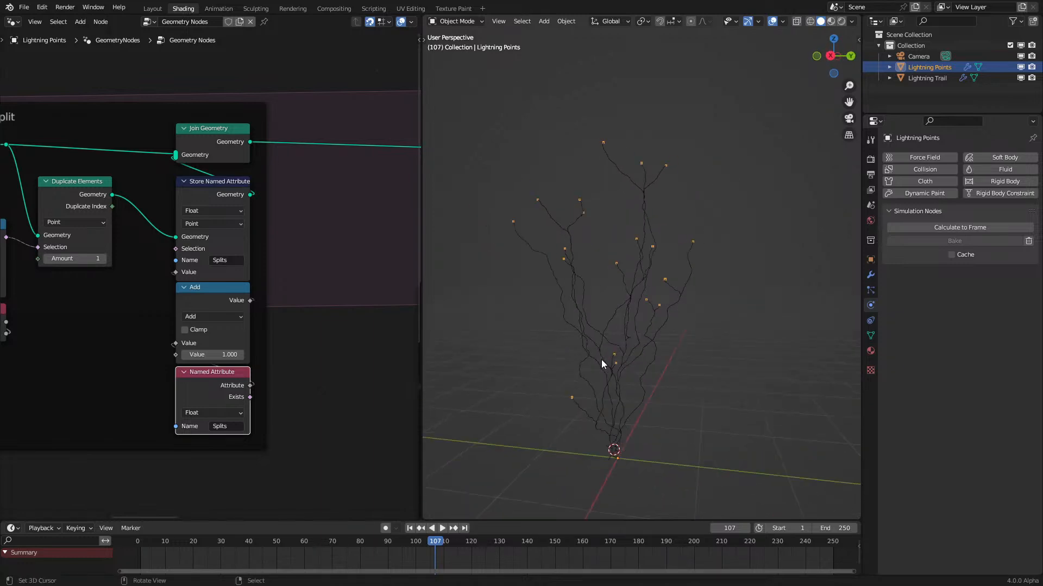
Step: Add a float Named Attribute node reading Splits below the neighbor Mix node
scroll(265, 417, "down", 6)
middle_click_drag(268, 421, 3, 202)
scroll(212, 346, "up", 3)
middle_click_drag(263, 309, 250, 343)
scroll(212, 346, "up", 3)
key("q")
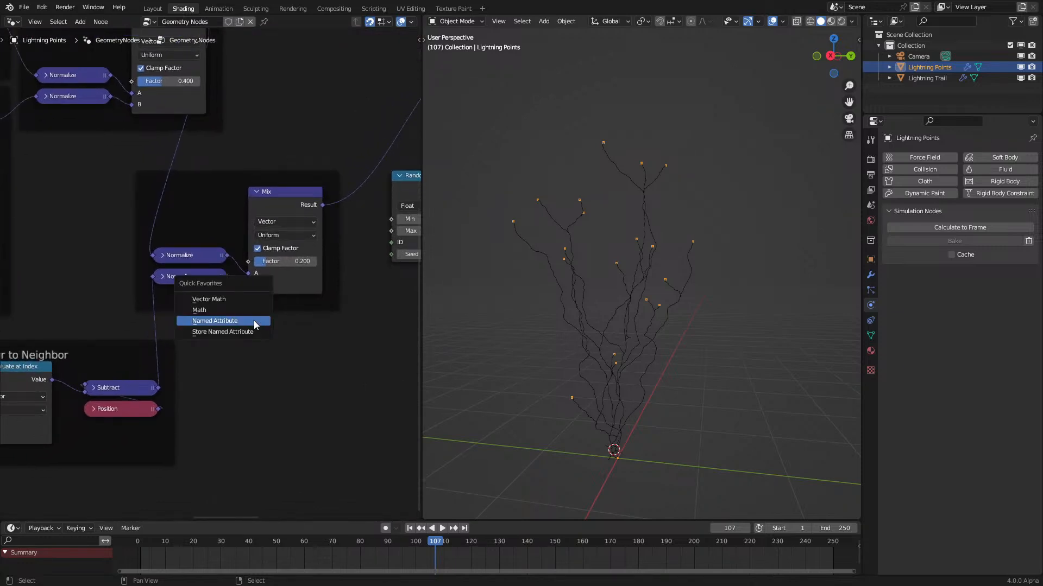
left_click(253, 321)
left_click(237, 420)
left_click(267, 441)
type("s")
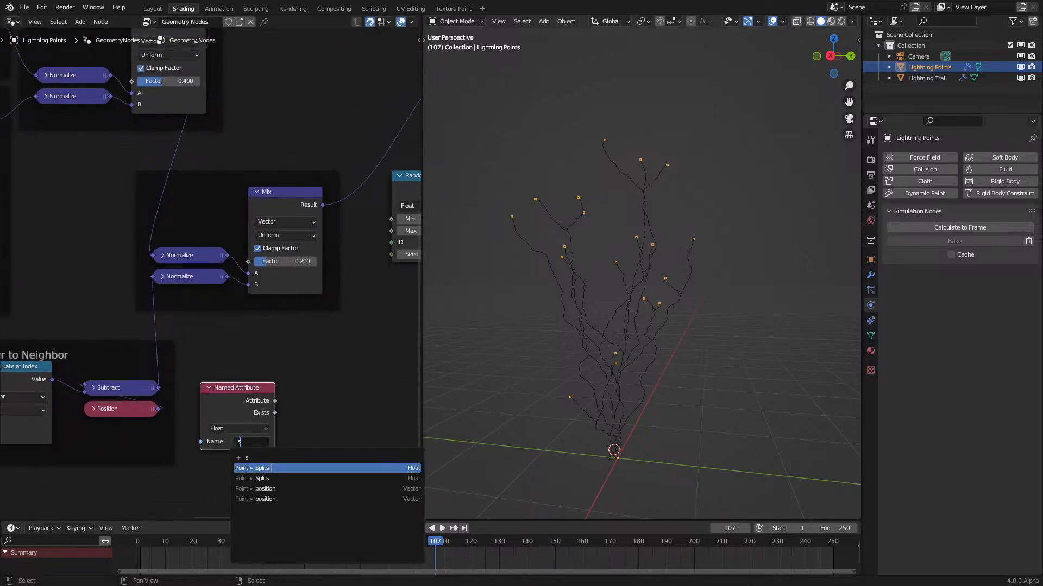
left_click(281, 477)
Step: Review the Splits counter nodes in the Split frame and return the timeline to frame 0
scroll(170, 263, "down", 4)
middle_click_drag(170, 263, 51, 482)
scroll(104, 437, "up", 1)
scroll(125, 464, "up", 2)
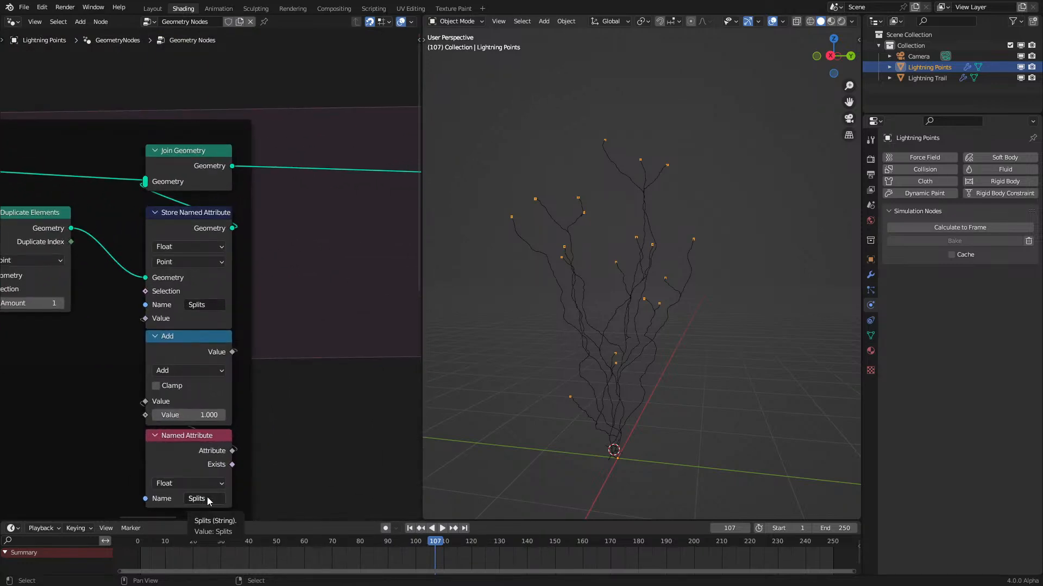
scroll(167, 238, "down", 3)
middle_click_drag(292, 393, 99, 272)
left_click(127, 539)
Step: Connect the Splits attribute to a new Map Range node and feed its result into the neighbor Mix node's Factor
scroll(279, 442, "up", 1)
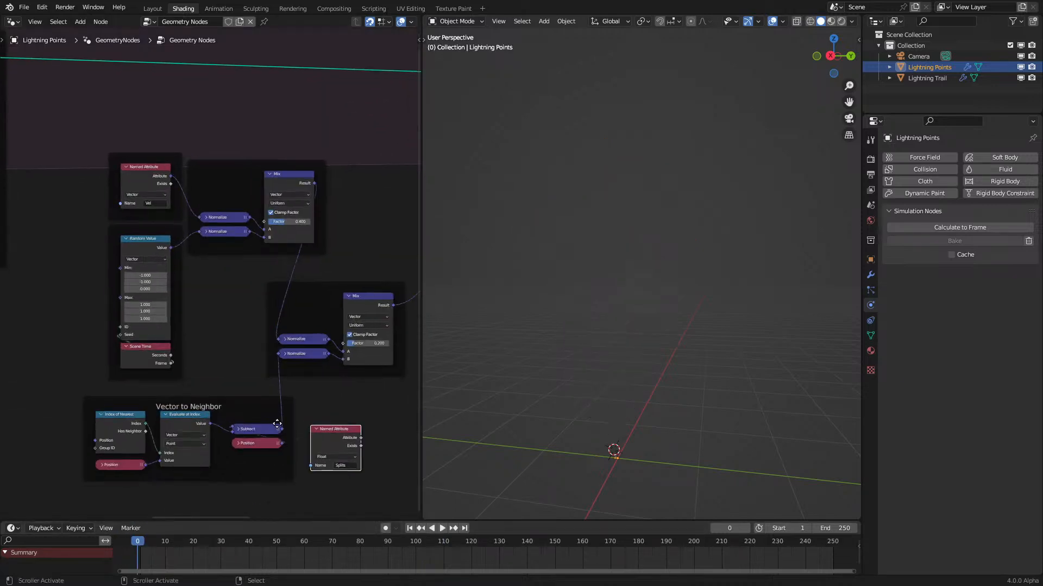
middle_click_drag(286, 439, 94, 297)
scroll(207, 337, "up", 1)
left_click_drag(195, 366, 219, 351)
type("map")
key("Return")
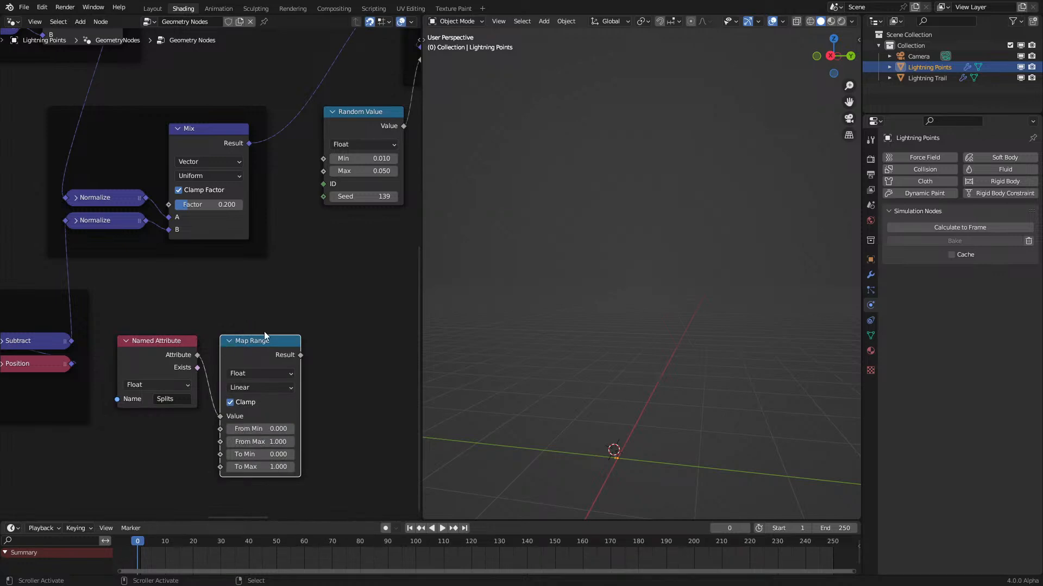
left_click_drag(296, 354, 168, 204)
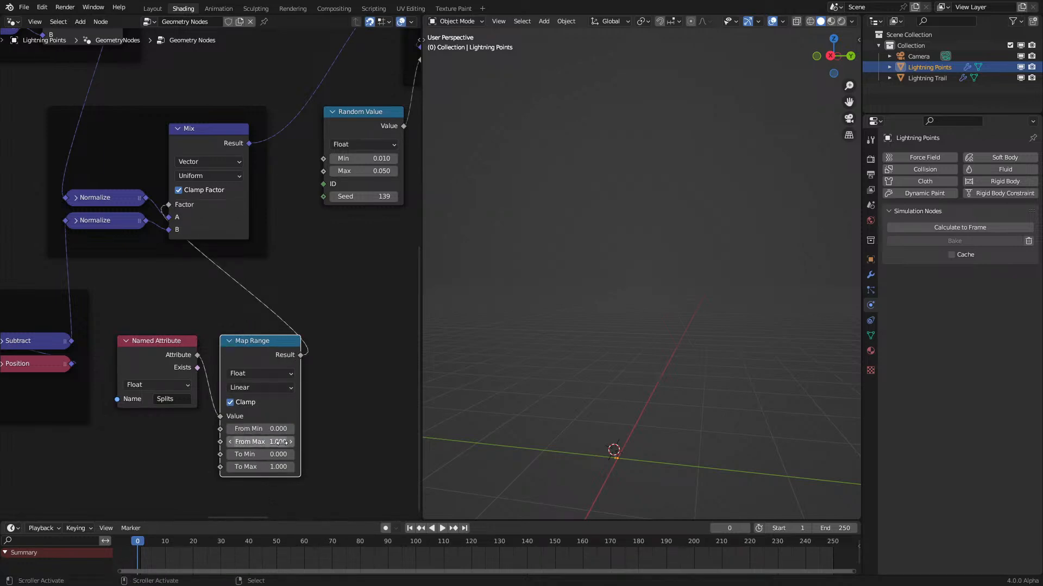
Step: Set the Map Range node's From Max to 4 and play the simulation while orbiting around the branches
left_click_drag(276, 443, 287, 442)
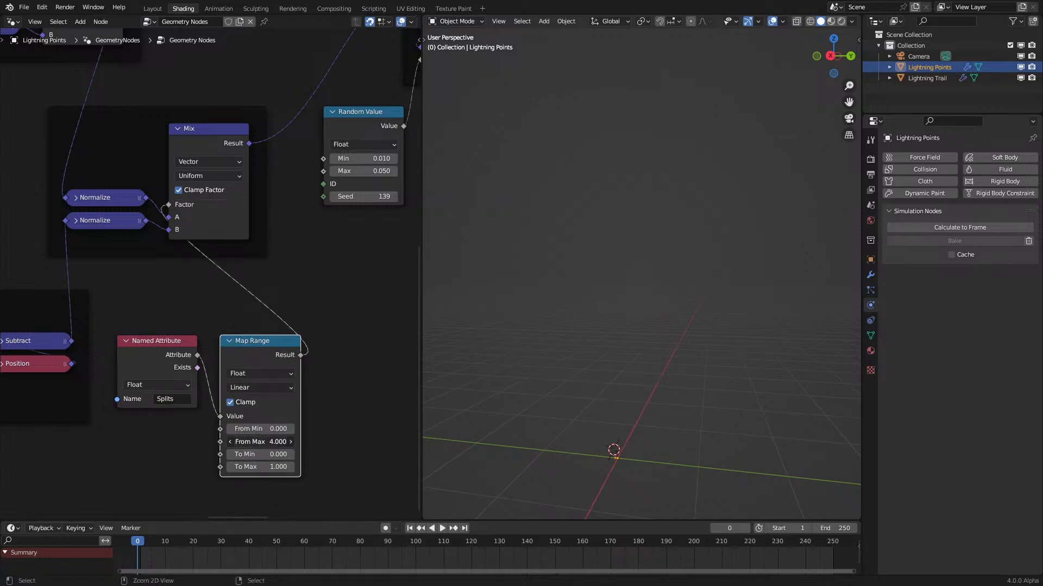
key("space")
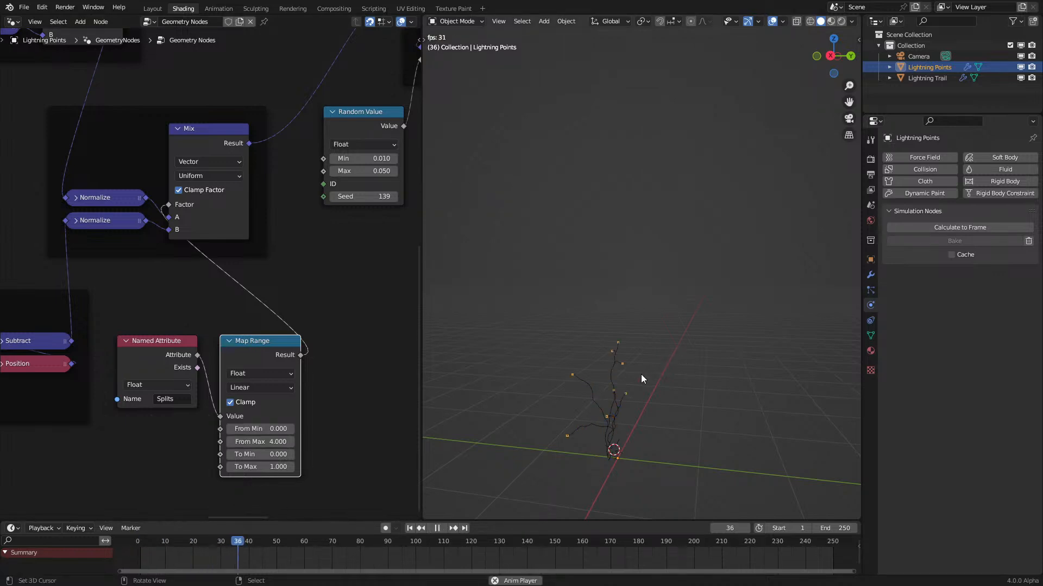
middle_click_drag(640, 374, 598, 389)
scroll(604, 382, "down", 2)
scroll(555, 287, "up", 1)
scroll(555, 286, "down", 1)
middle_click_drag(555, 287, 602, 276)
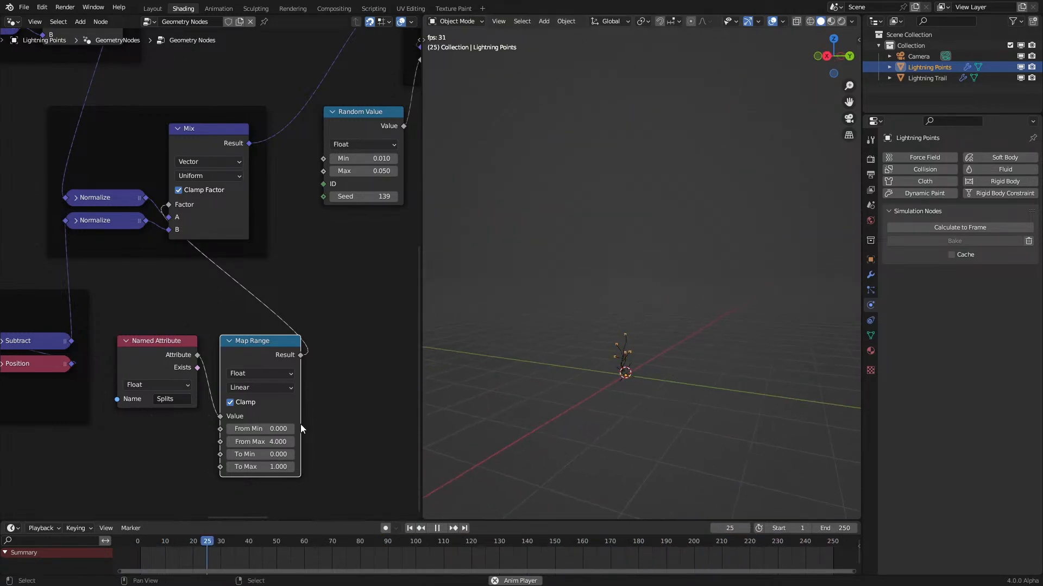
Step: Set the Map Range node's To Max to 0.5 and replay the simulation from the start
scroll(311, 410, "up", 1)
double_click(277, 482)
type(".5")
key("Return")
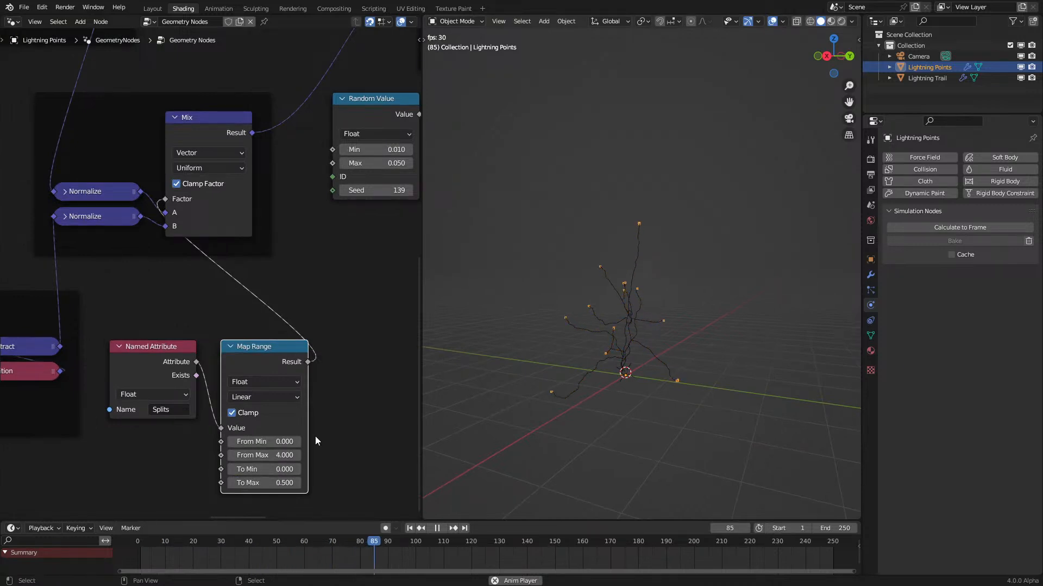
key("shift+Left")
scroll(557, 361, "up", 3)
middle_click_drag(570, 354, 553, 353)
key("space")
Step: Disconnect the Divide node from the Split frame's Random Value Probability and replay the simulation from the start
scroll(364, 467, "down", 5)
middle_click_drag(363, 467, 356, 503)
scroll(218, 282, "up", 4)
right_click_drag(165, 227, 158, 273, "ctrl")
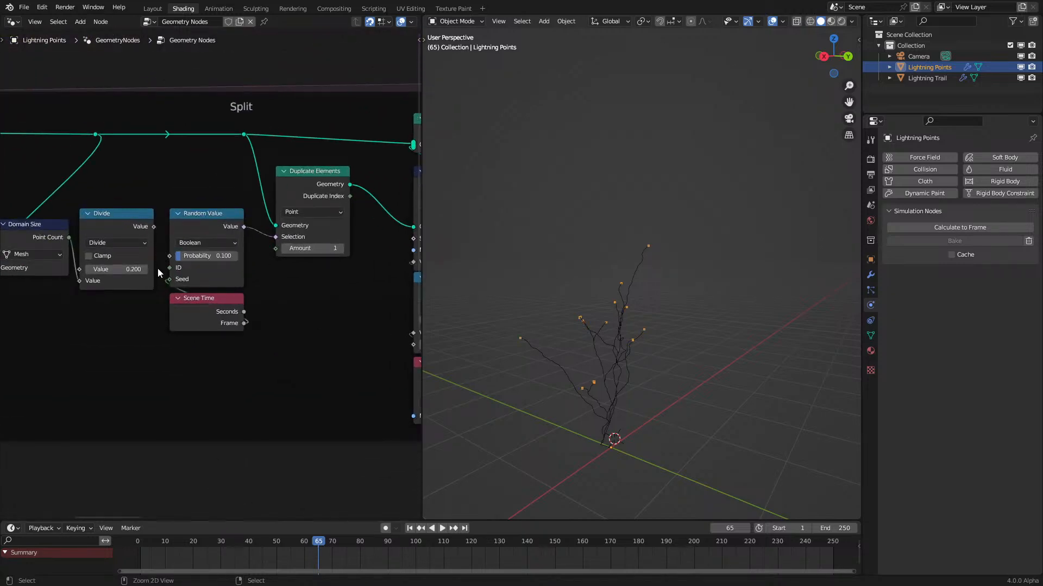
key("shift+Left")
key("space")
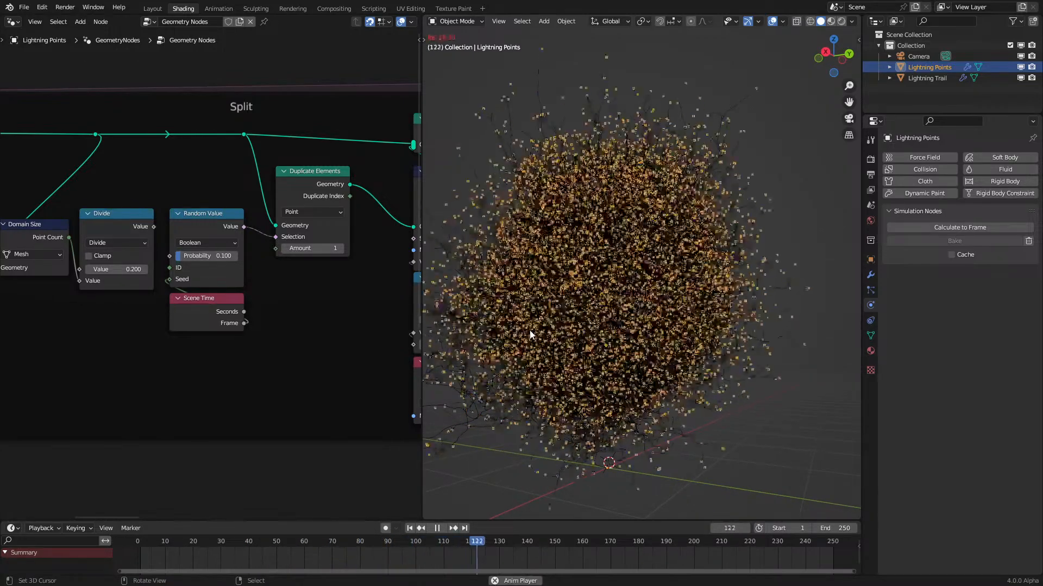
key("space")
middle_click_drag(529, 334, 679, 321)
Step: Set the Splits Map Range node's From Max to 10 and To Max to 1
scroll(308, 404, "down", 7)
middle_click_drag(308, 404, 290, 211)
scroll(290, 212, "up", 3)
left_click(295, 411)
type("10")
key("Return")
double_click(297, 435)
type("1")
key("Return")
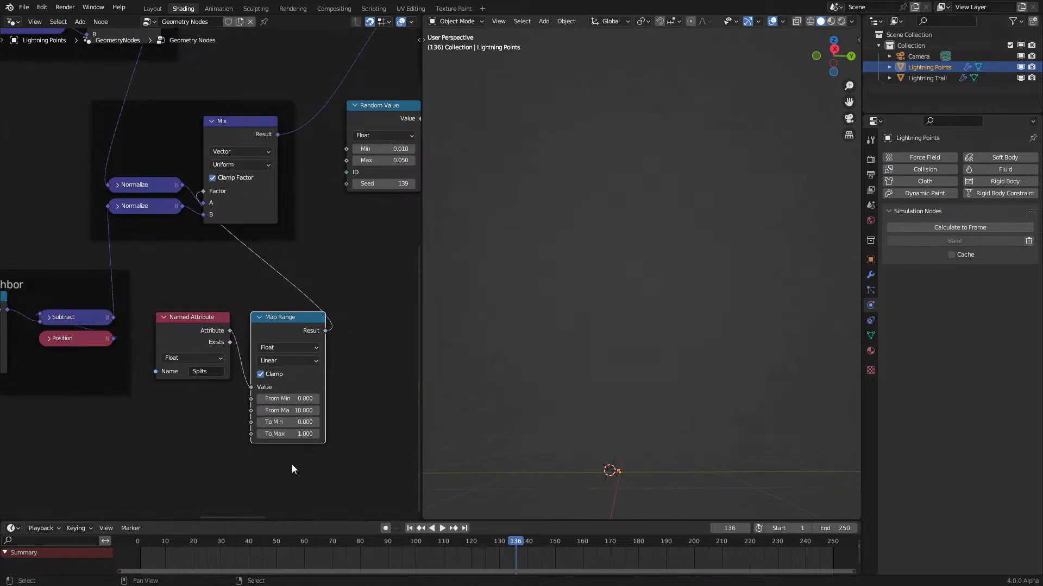
Step: Play the simulation with the new Map Range values and examine the growth around the origin
left_click(148, 555)
key("space")
middle_click_drag(784, 314, 698, 343)
scroll(692, 304, "up", 1)
middle_click_drag(608, 336, 618, 217, "shift")
key("space")
middle_click_drag(649, 320, 659, 317)
Step: Move the Domain Size, Divide, Random Value, Scene Time and Duplicate Elements nodes closer to the Splits storing nodes in the Split frame
scroll(176, 321, "down", 6)
middle_click_drag(198, 298, 298, 386)
scroll(298, 385, "up", 3)
middle_click_drag(316, 308, 272, 324)
left_click_drag(58, 397, 276, 298)
key("g")
left_click(308, 301)
Step: Reconnect the Divide result to the Random Value node's Probability in the Split frame
scroll(336, 386, "down", 4)
middle_click_drag(337, 386, 411, 278)
scroll(202, 279, "up", 1)
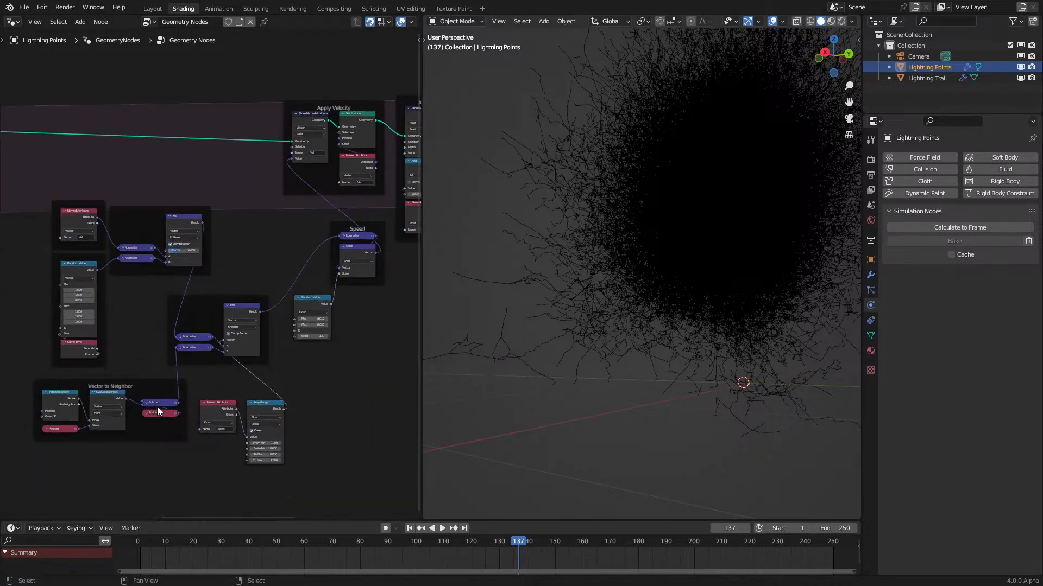
middle_click_drag(178, 350, 92, 403)
scroll(209, 345, "up", 5)
mouse_move(216, 376)
left_mouse_down()
mouse_move(203, 363)
mouse_move(216, 376)
left_mouse_up()
Step: Replay the simulation from the start and examine the branch growth from above and from the side
left_click(129, 553)
key("space")
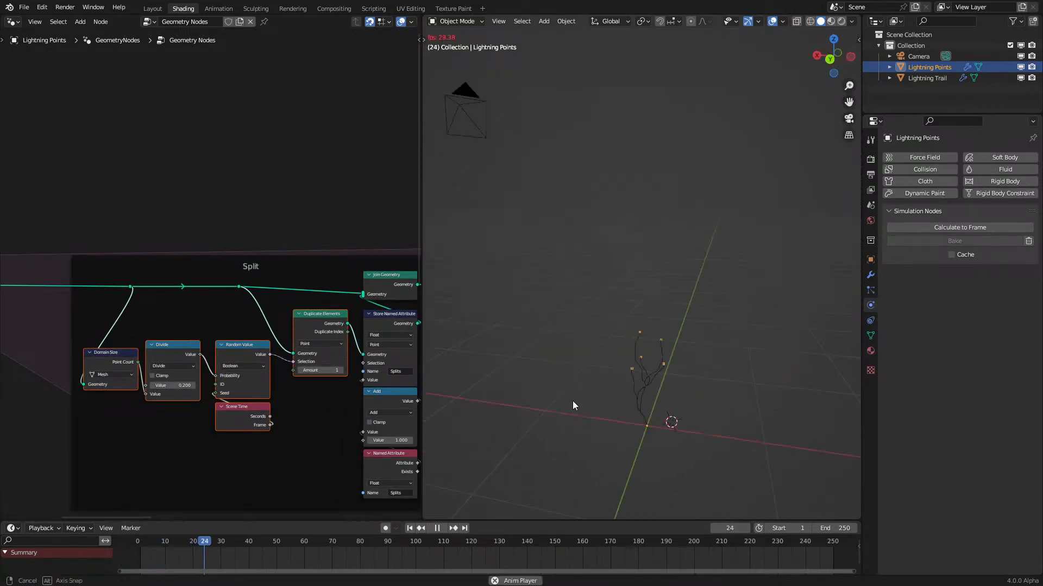
middle_click_drag(605, 358, 650, 373)
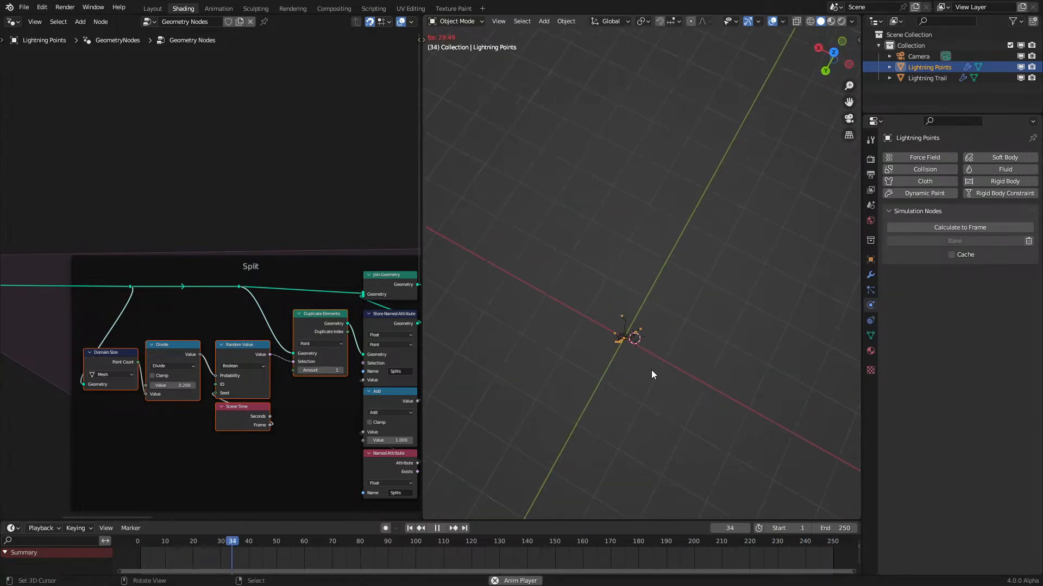
middle_click_drag(646, 335, 657, 390)
key("space")
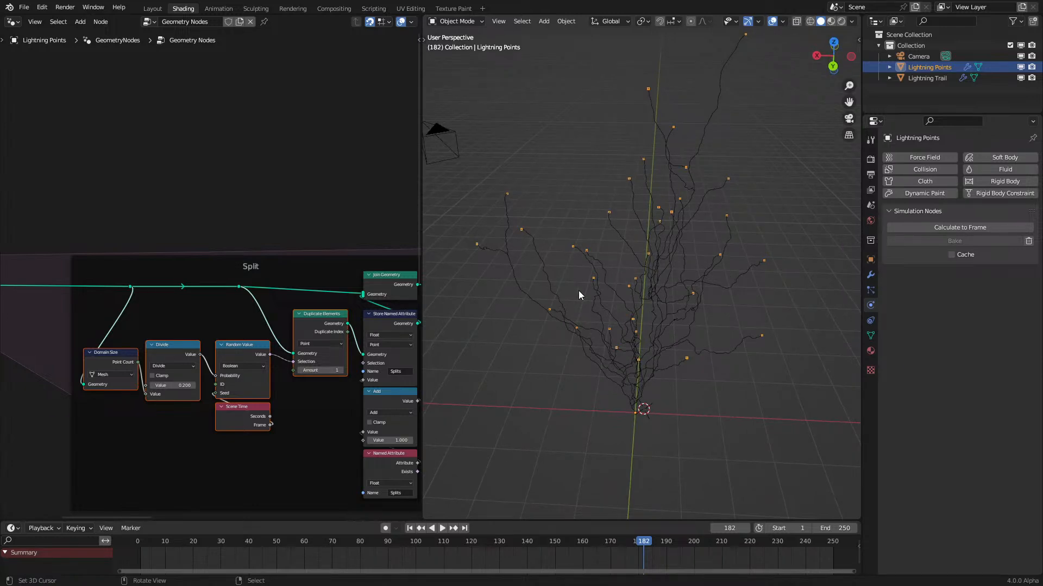
key("space")
middle_click_drag(624, 310, 676, 201)
key("space")
key("space")
scroll(657, 242, "up", 2)
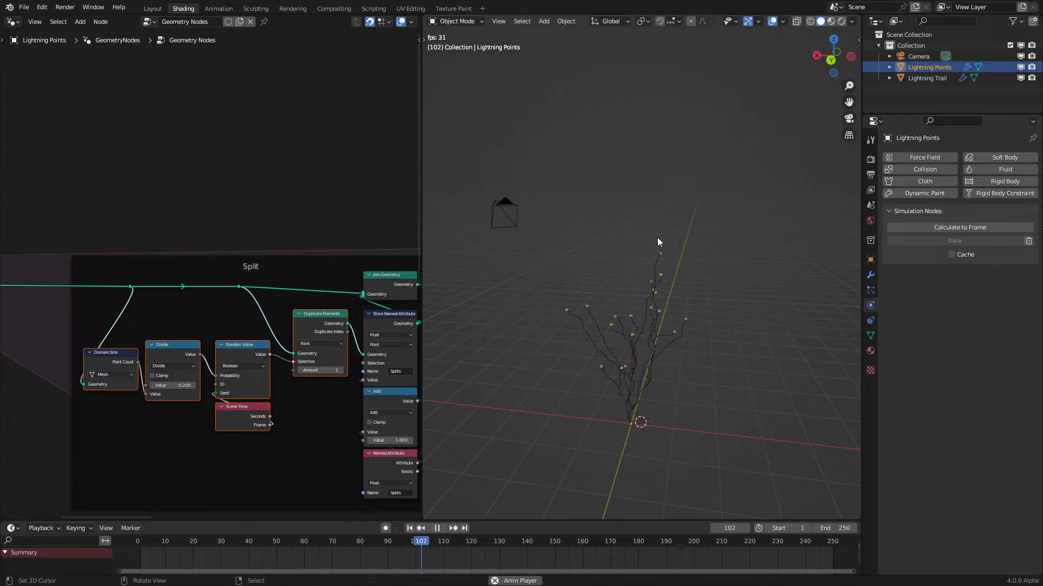
Step: Disconnect the Splits Map Range from the neighbor Mix node and set that Mix's Factor to 0
scroll(253, 441, "down", 6)
middle_click_drag(253, 441, 253, 283)
scroll(253, 284, "up", 6)
key("space")
scroll(236, 256, "up", 1)
right_click_drag(304, 331, 290, 347, "ctrl")
scroll(259, 262, "up", 1)
left_click_drag(259, 264, 247, 264)
Step: Connect the Splits Map Range result to the velocity Mix node's Factor and replay the simulation from the start
middle_click_drag(313, 383, 344, 402)
left_click_drag(369, 396, 156, 186)
right_click(156, 186)
left_click_drag(367, 401, 170, 128)
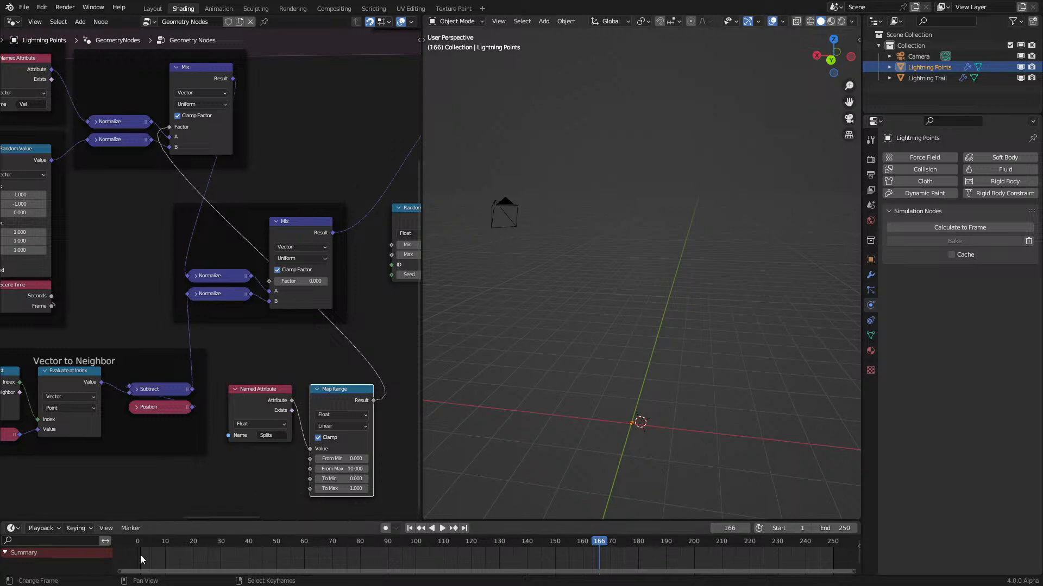
key("shift+Left")
key("space")
middle_click_drag(686, 399, 553, 342)
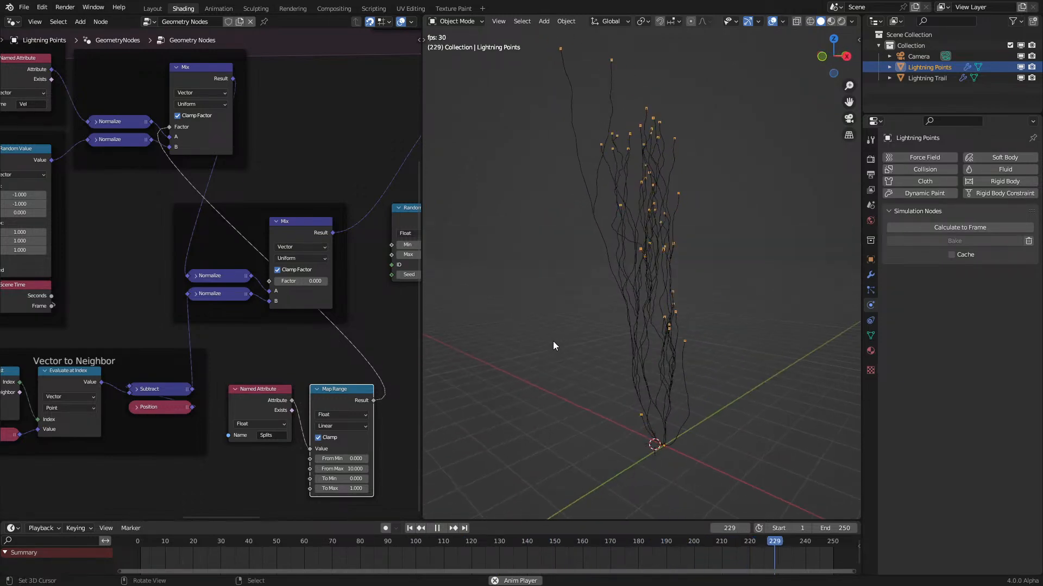
Step: Disconnect Divide from the Split frame's Random Value node and set its Probability to 0.01
middle_click_drag(275, 326, 397, 471)
middle_click_drag(190, 207, 184, 304)
middle_click_drag(181, 265, 104, 253, "ctrl")
right_click_drag(103, 253, 91, 264, "ctrl")
key("space")
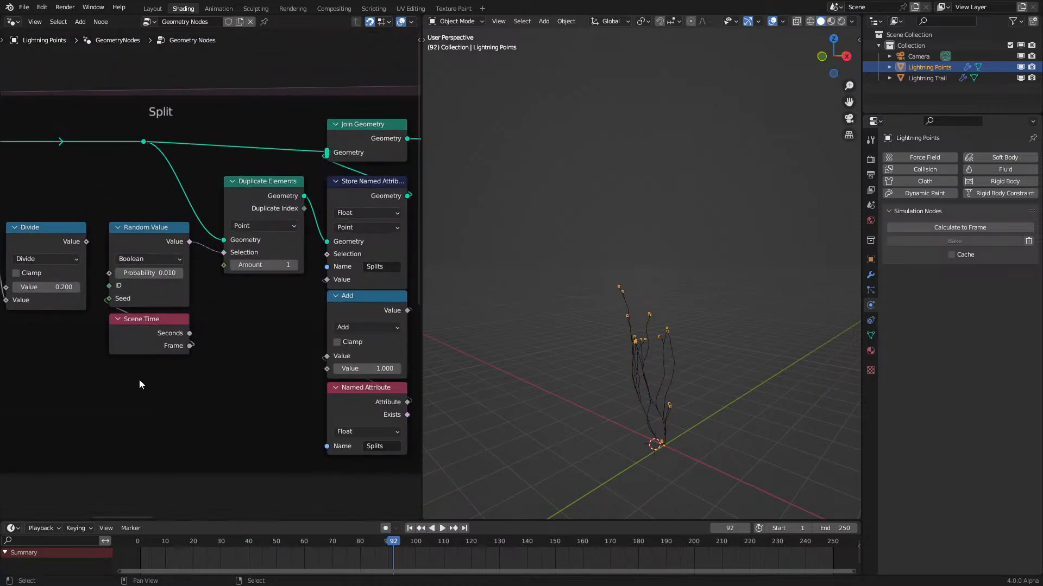
Step: Set the Random Value Probability to 0.05, replay the simulation from frame 0 and view the branches from several angles
left_click(125, 542)
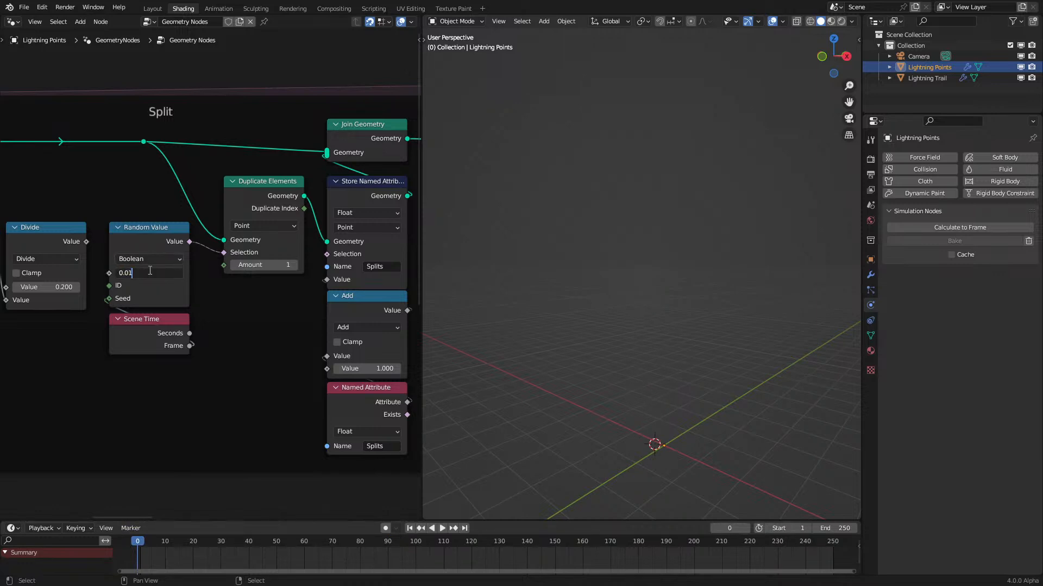
key("Return")
key("space")
left_click(141, 545)
middle_click_drag(623, 386, 669, 366)
key("space")
scroll(600, 288, "down", 2)
scroll(669, 367, "up", 4)
key("space")
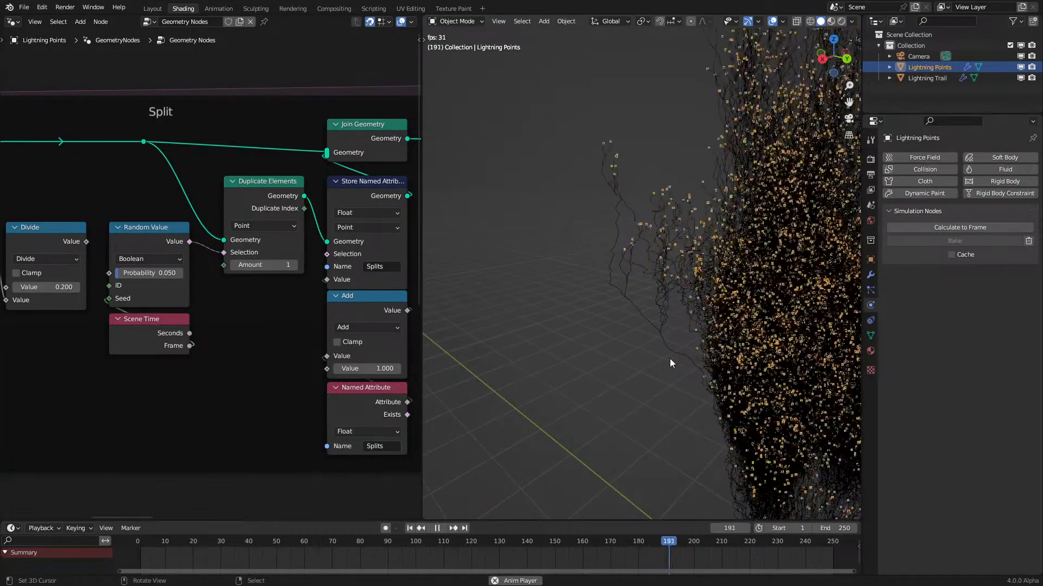
key("space")
middle_click_drag(608, 325, 781, 297)
scroll(640, 302, "down", 2)
middle_click_drag(639, 302, 557, 260)
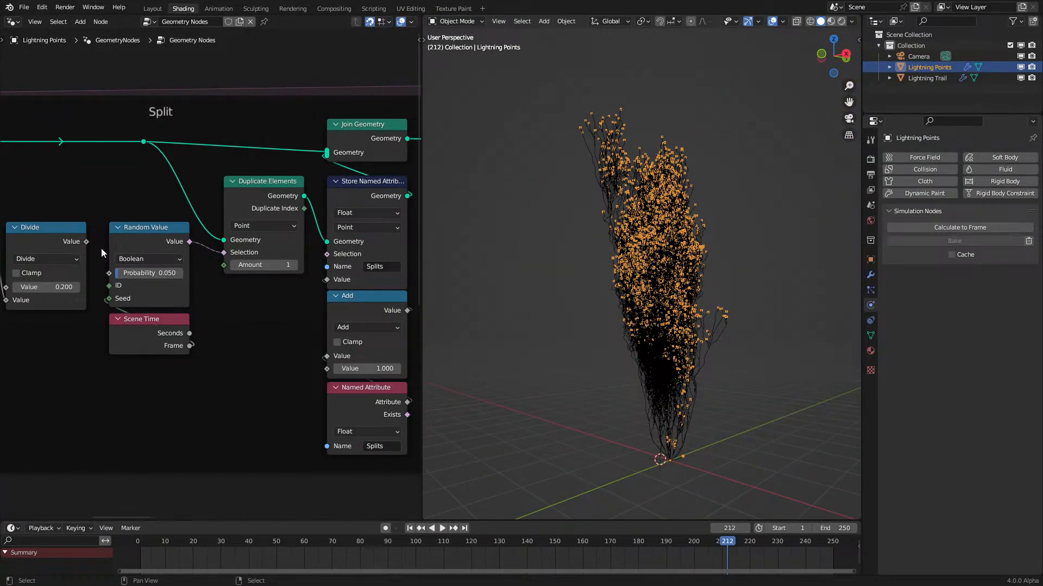
Step: Link the Divide result back into the Split frame's Random Value Probability and return the timeline to frame 0
left_click_drag(87, 241, 108, 271)
scroll(244, 364, "down", 8)
middle_click_drag(304, 413, 2, 234)
scroll(217, 275, "up", 8)
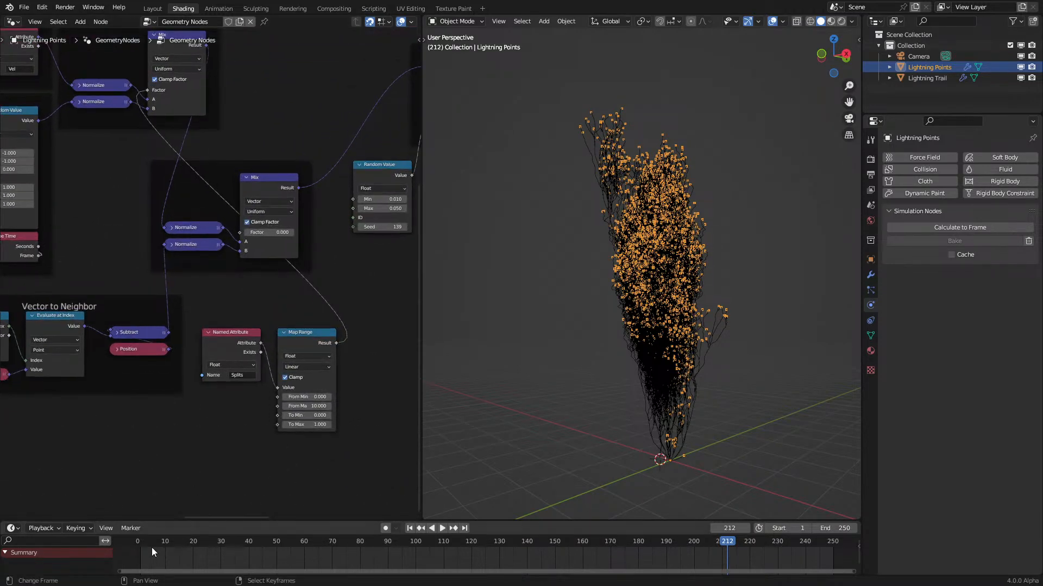
left_click(137, 542)
Step: Move the Splits Map Range link from the velocity Mix node back to the neighbor Mix node's Factor
right_click_drag(315, 290, 358, 291, "ctrl")
left_click_drag(337, 343, 317, 320)
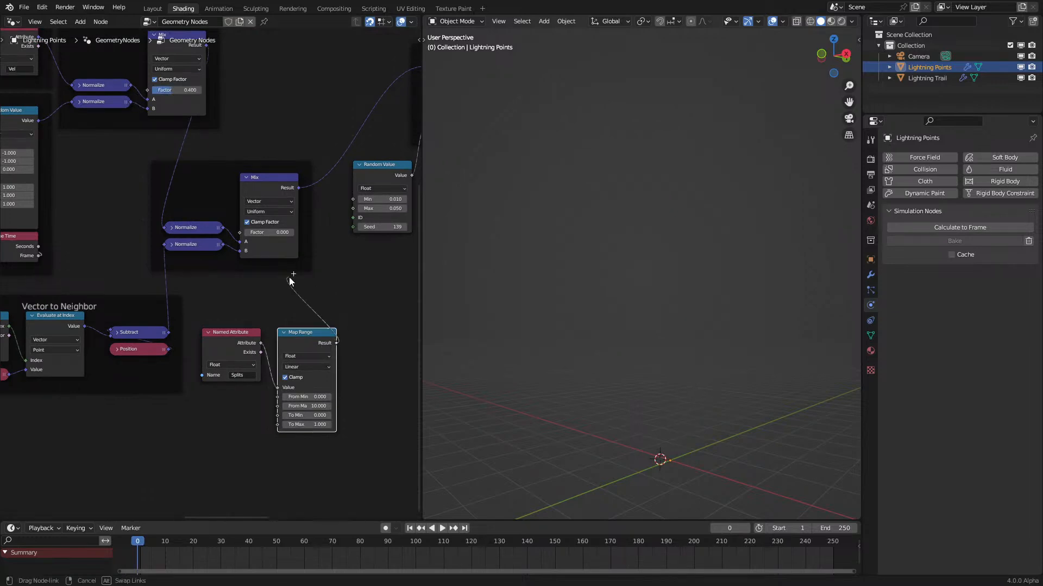
left_click_drag(245, 233, 246, 233)
Step: Play the simulation with the neighbor influence driven by Splits and examine the branches from different angles
key("space")
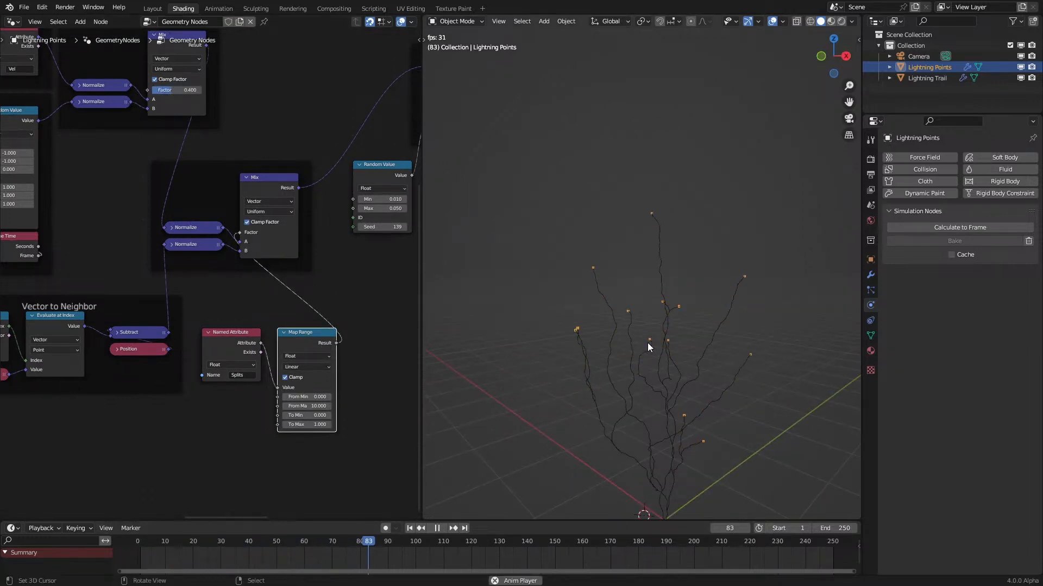
scroll(653, 314, "down", 3)
middle_click_drag(652, 314, 480, 399)
key("space")
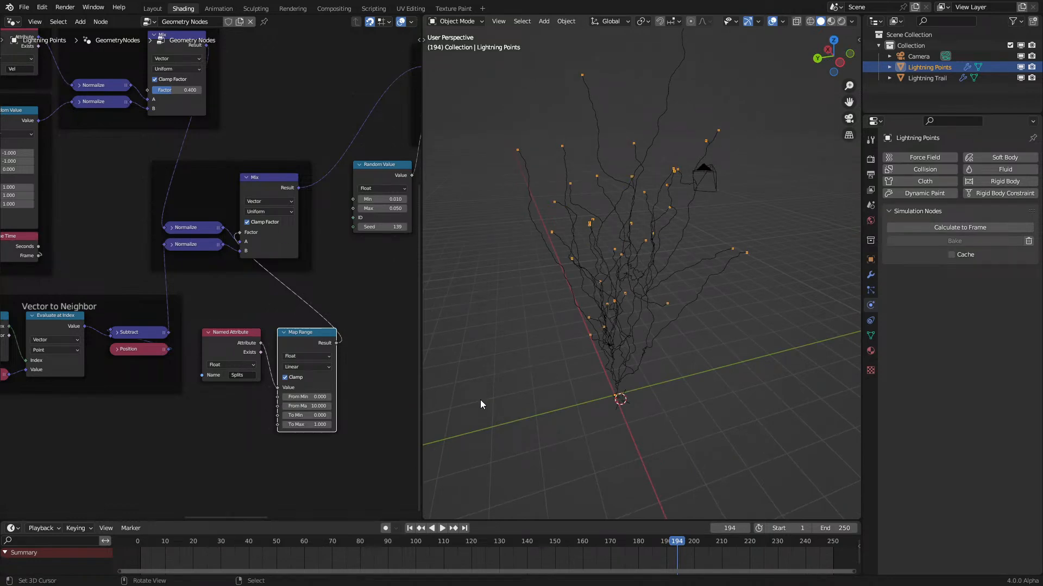
scroll(495, 363, "up", 2)
key("space")
middle_click_drag(494, 364, 803, 325)
scroll(750, 347, "up", 5)
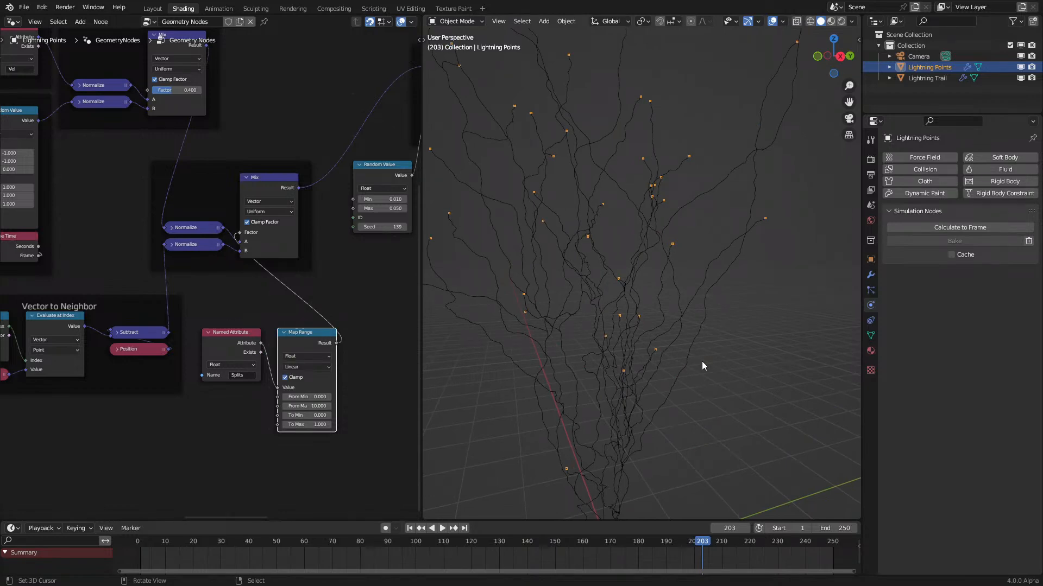
Step: Examine the paused branches up close, then in the top and bottom orthographic views
middle_click_drag(701, 360, 639, 308)
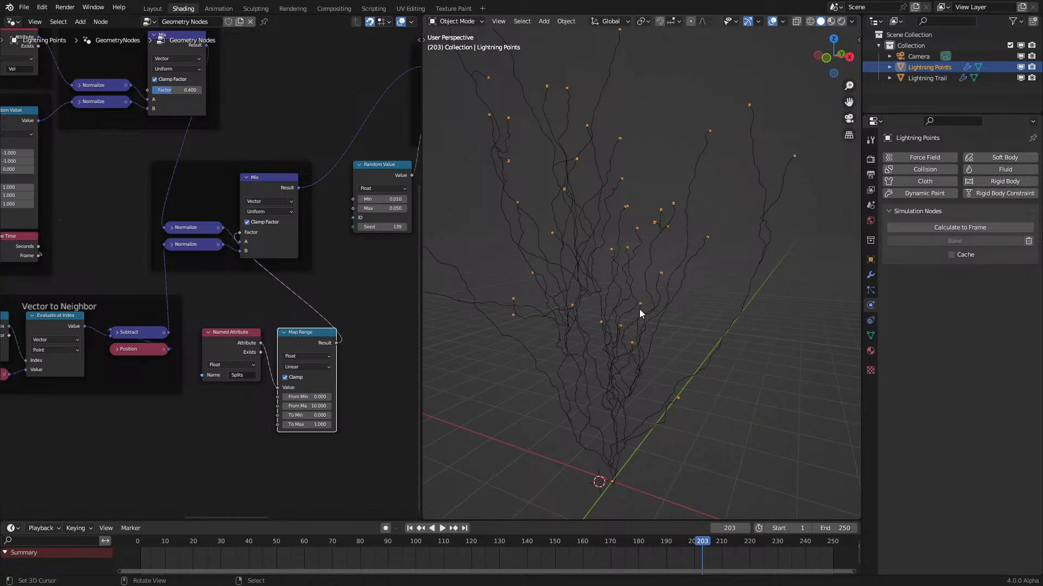
scroll(640, 308, "up", 3)
scroll(640, 309, "down", 2)
middle_click_drag(640, 311, 749, 419)
key("KP_7")
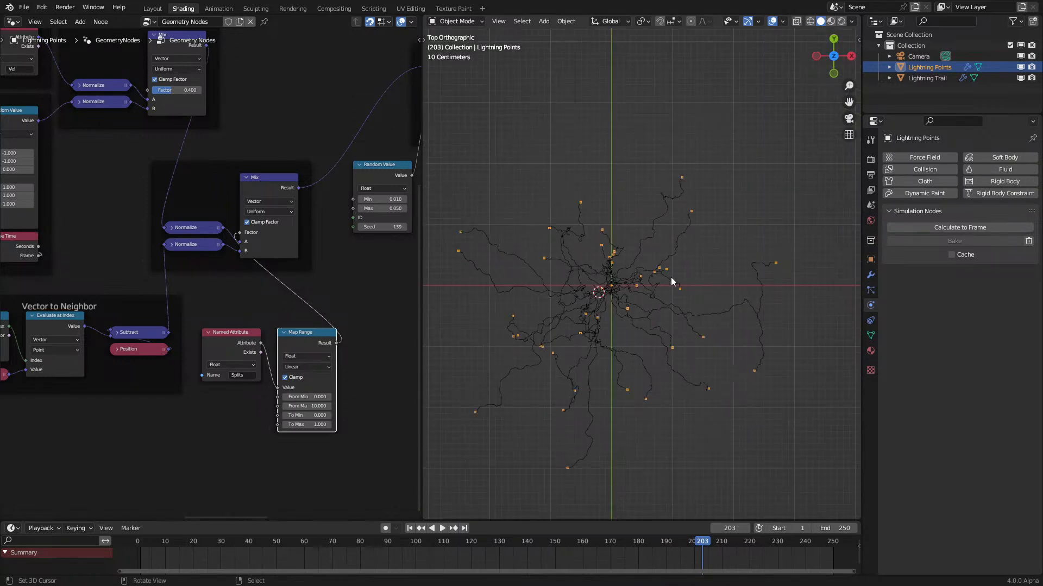
middle_click_drag(671, 280, 646, 223)
key("ctrl+KP_7")
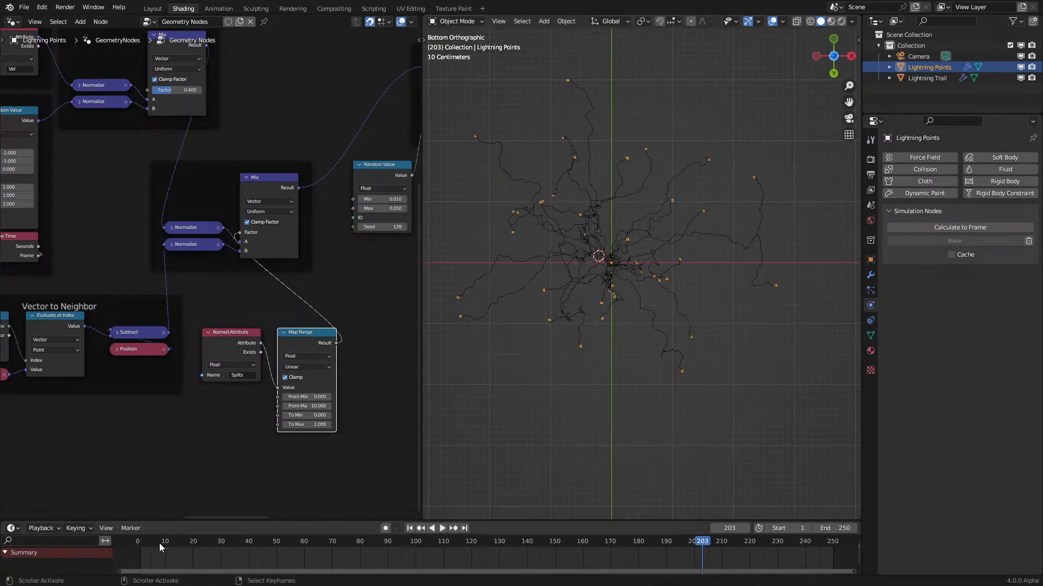
Step: Replay the simulation from the start in the bottom view and compare its growth in perspective
left_click(146, 545)
key("space")
middle_click_drag(606, 350, 668, 411, "shift")
scroll(642, 388, "up", 2)
scroll(636, 387, "down", 4)
scroll(636, 387, "down", 2)
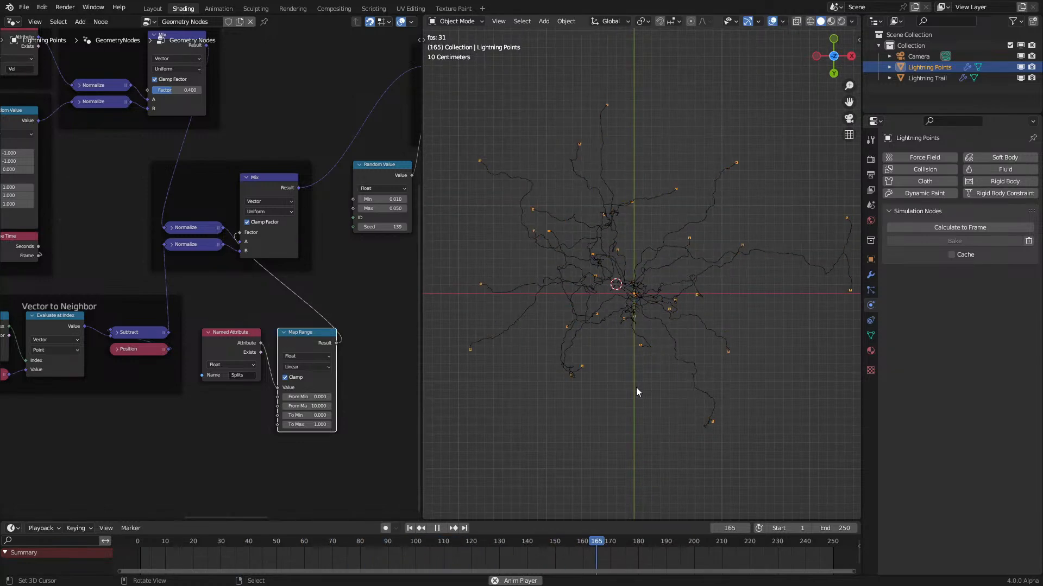
scroll(636, 387, "down", 2)
middle_click_drag(636, 386, 636, 422)
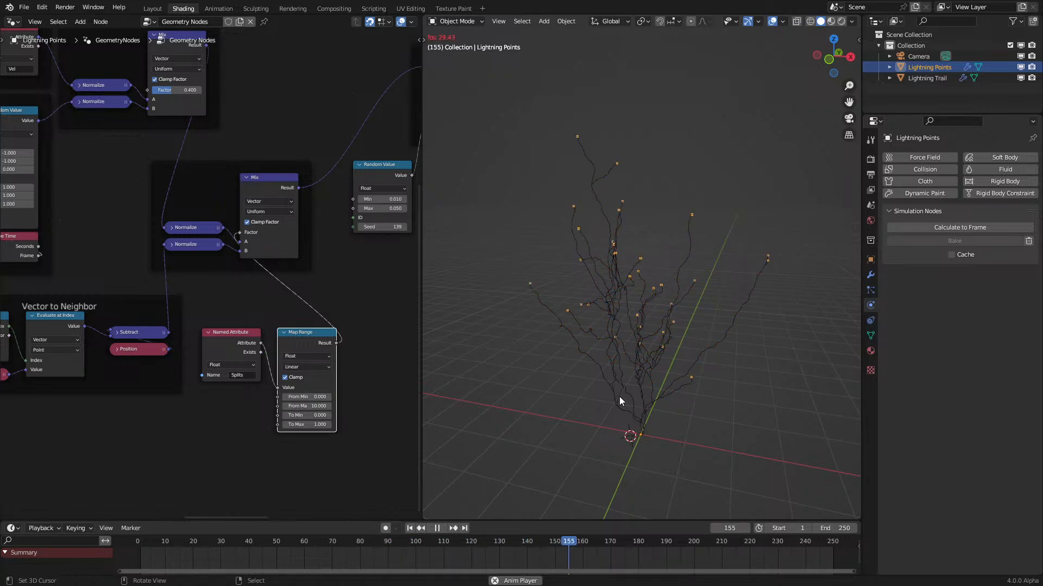
middle_click_drag(666, 304, 644, 343)
Step: Disconnect the Splits Map Range from the neighbor Mix node and set that Mix's Factor to 0.2
middle_click_drag(224, 302, 349, 303)
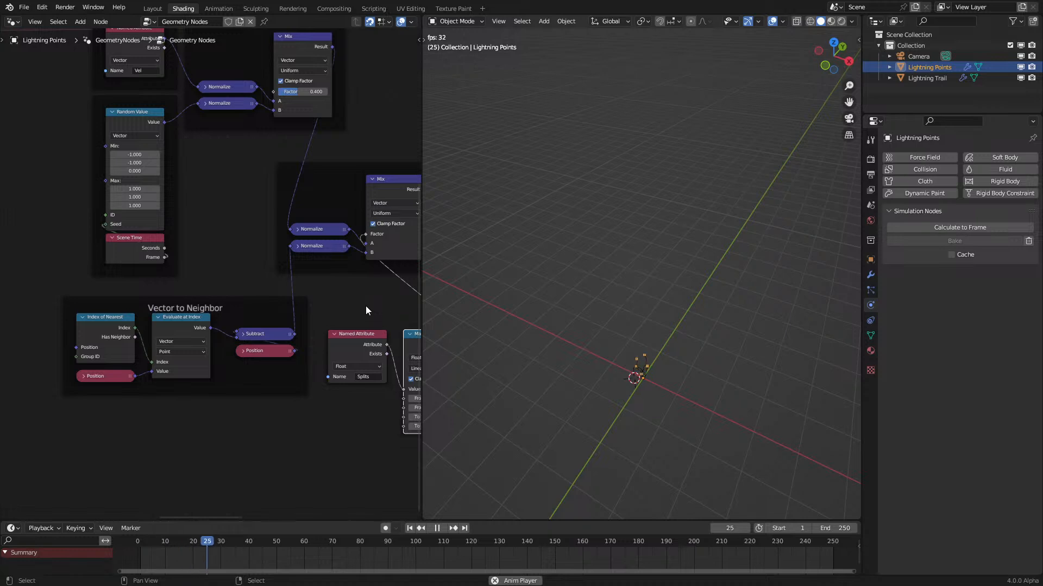
scroll(529, 314, "up", 1)
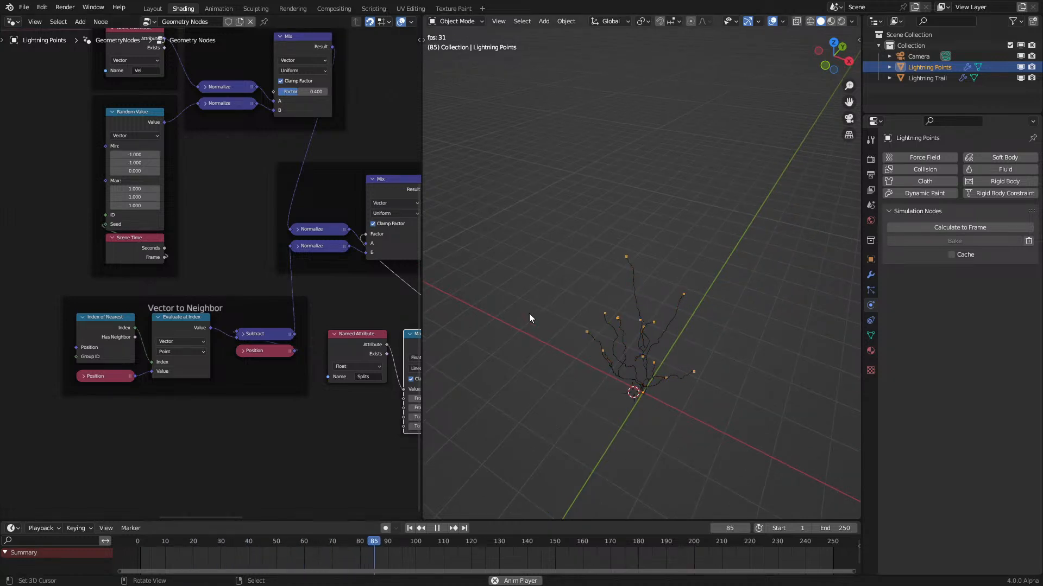
scroll(529, 313, "up", 2)
middle_click_drag(403, 309, 337, 301)
key("space")
scroll(499, 314, "down", 3)
scroll(397, 335, "up", 1)
right_click_drag(388, 336, 353, 333, "ctrl")
left_click(126, 556)
key("space")
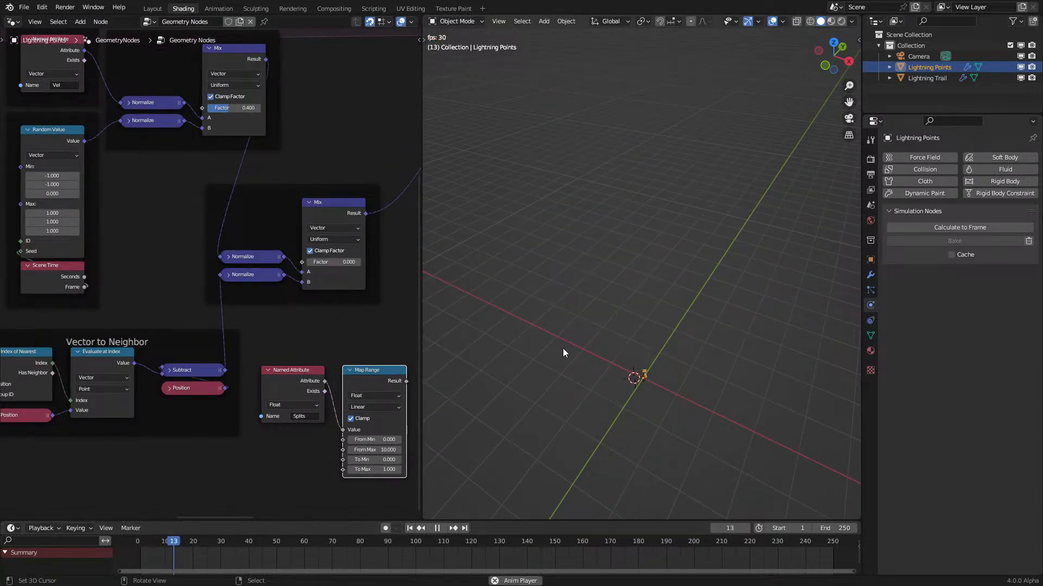
left_click_drag(331, 262, 347, 262)
Step: Watch the simulation with the constant neighbor Factor, then pause and examine individual forks and the whole structure
middle_click_drag(653, 320, 575, 268)
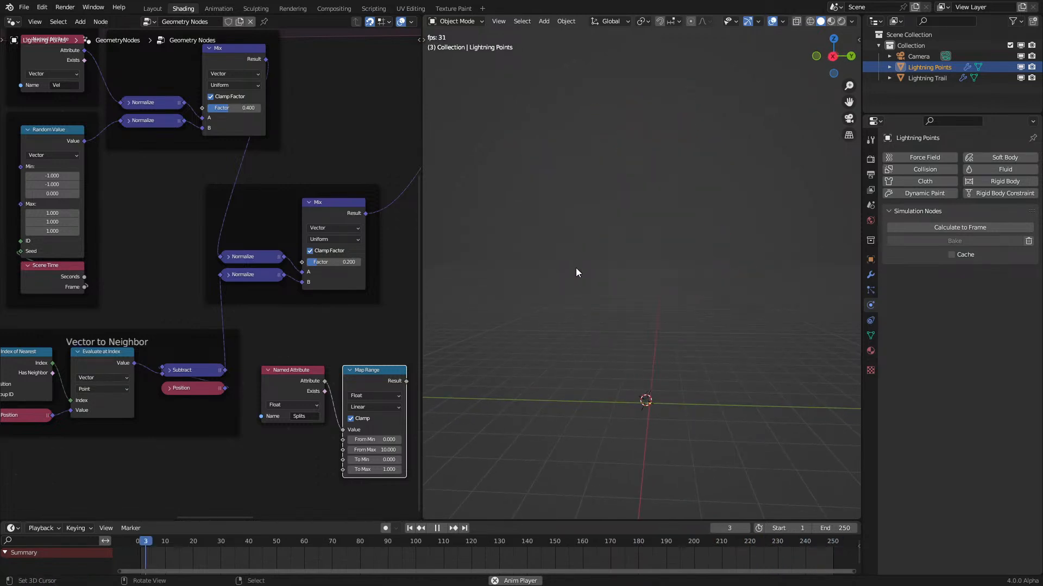
middle_click_drag(576, 269, 689, 318)
key("space")
scroll(670, 304, "up", 2)
scroll(666, 291, "up", 2)
middle_click_drag(662, 374, 641, 287)
scroll(588, 224, "up", 2)
middle_click_drag(591, 230, 622, 302, "shift")
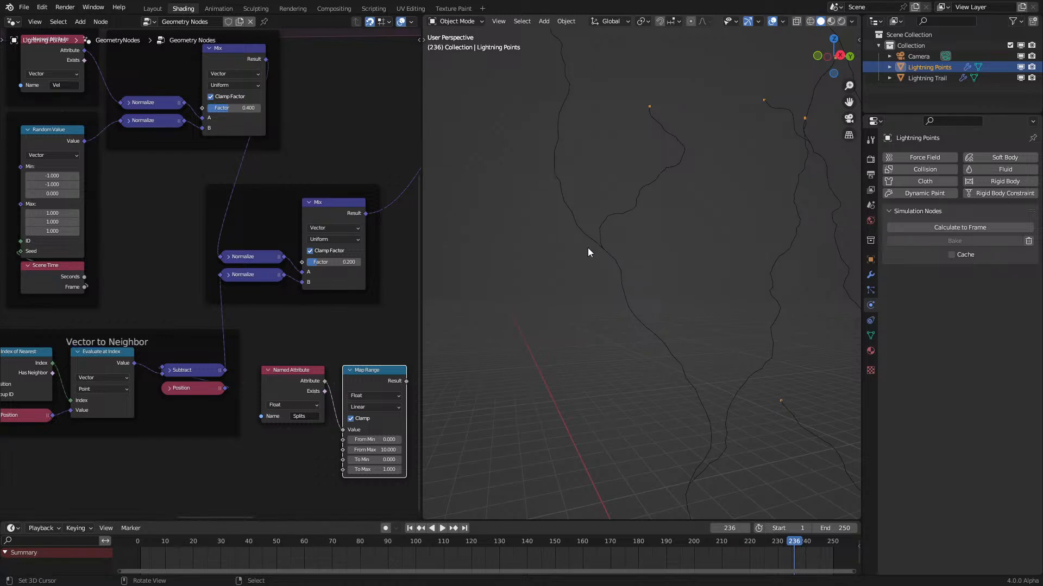
scroll(716, 227, "down", 3)
middle_click_drag(710, 265, 625, 234, "shift")
scroll(565, 253, "down", 5)
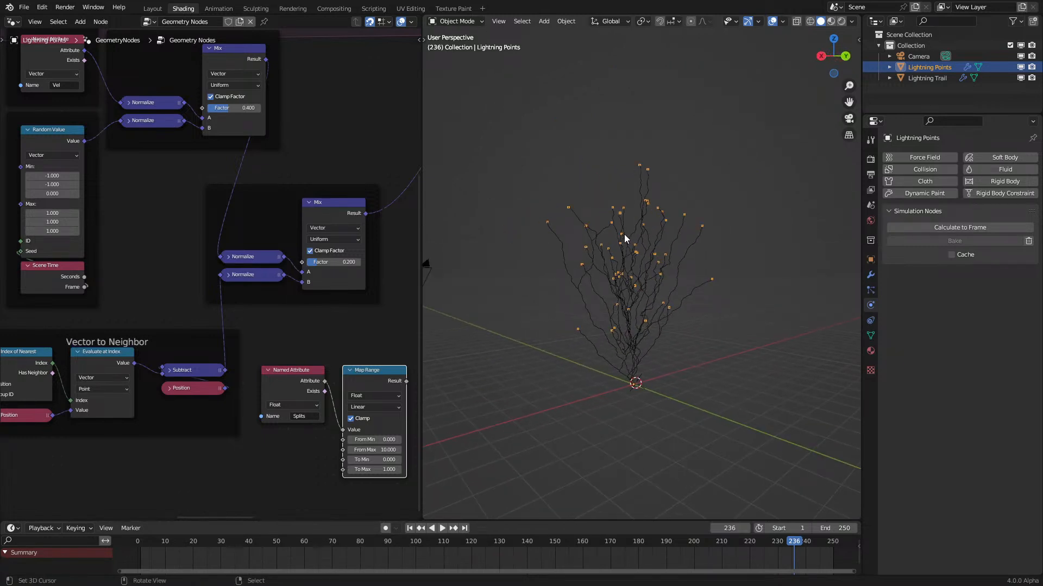
scroll(625, 238, "up", 2)
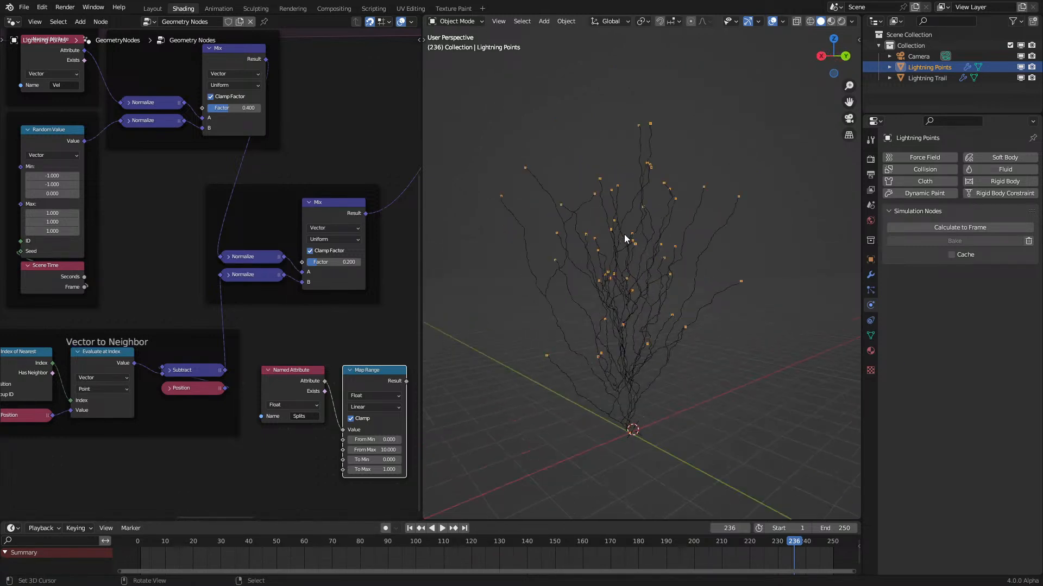
Step: Select the Lightning Trail object and shift the Trail node frame slightly aside in its node tree
left_click(647, 222)
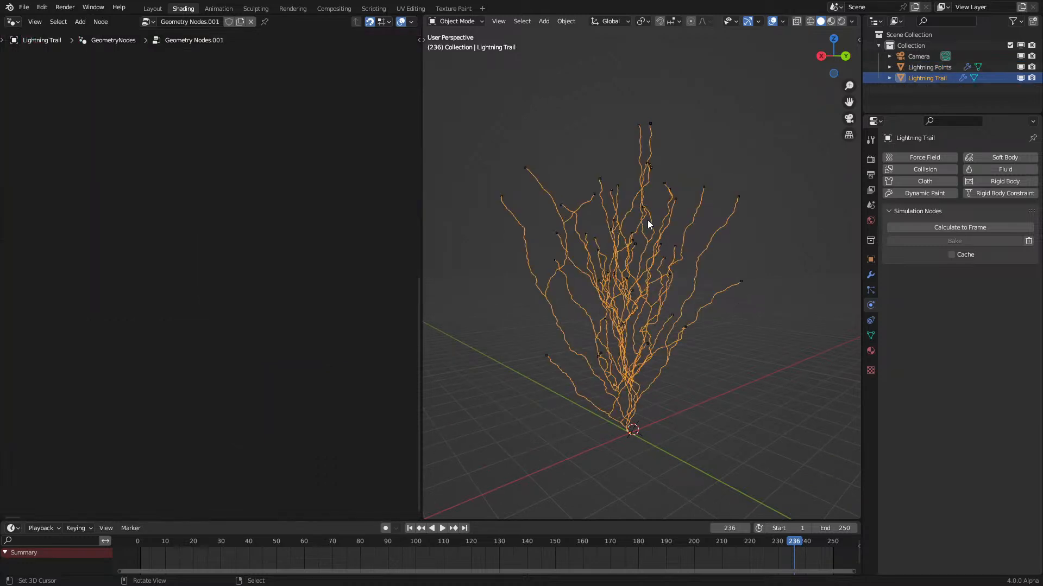
key("Home")
scroll(223, 310, "up", 4)
middle_click_drag(182, 331, 278, 288)
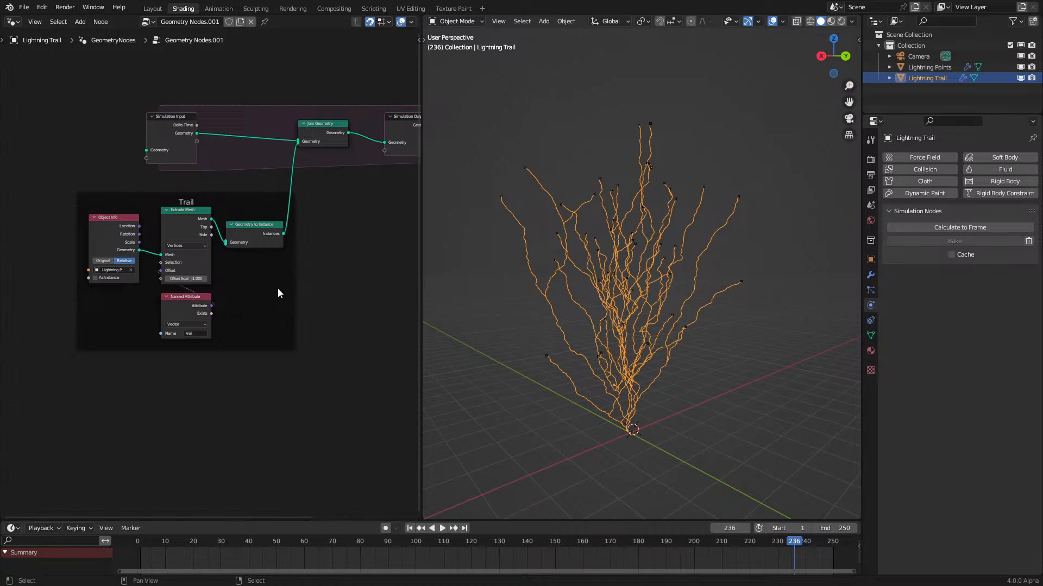
scroll(278, 289, "up", 5)
scroll(176, 240, "down", 5)
left_click_drag(220, 195, 181, 202)
Step: Duplicate the Trail frame's Object Info node and place the copy in the empty space below the frame
left_click(81, 242)
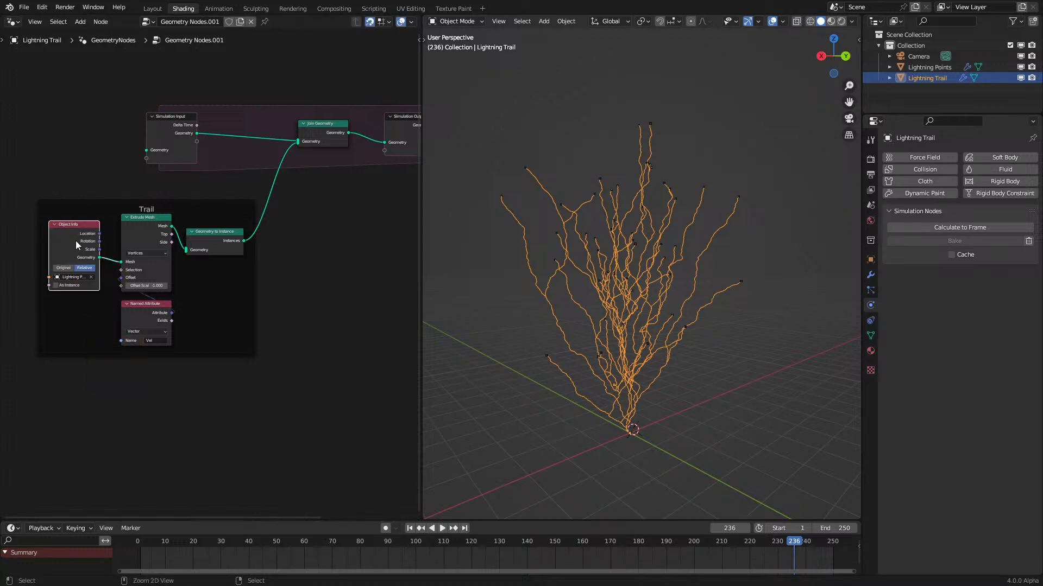
key("shift+d")
left_click(156, 429)
middle_click_drag(170, 400, 238, 285)
scroll(238, 285, "up", 4)
key("g")
left_click(195, 379)
middle_click_drag(163, 374, 151, 305)
key("g")
left_click(172, 348)
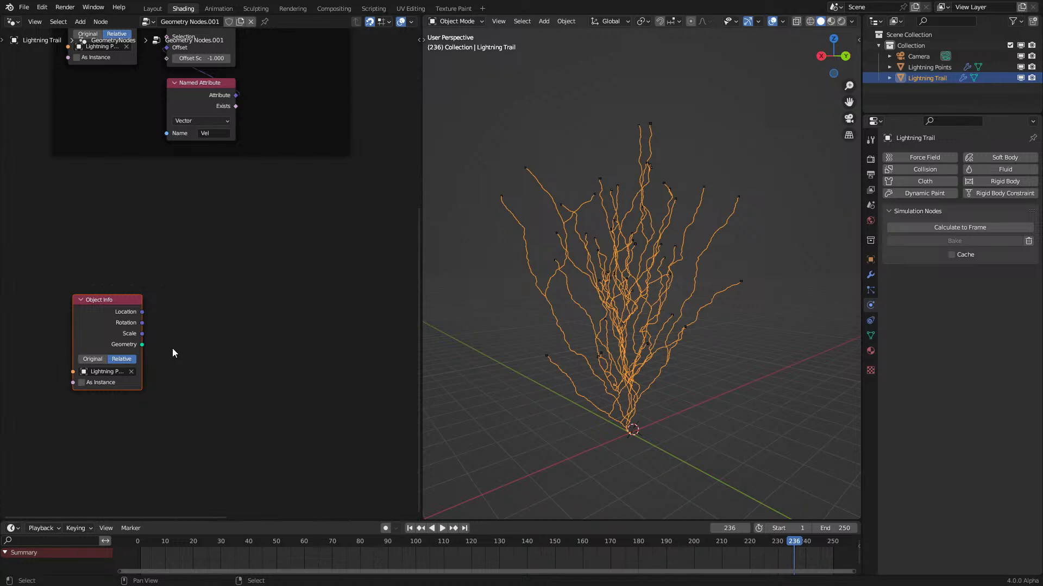
Step: Add a mesh plane in the viewport and rotate it 90° about the X axis so it stands upright
key("shift+a")
mouse_move(673, 327)
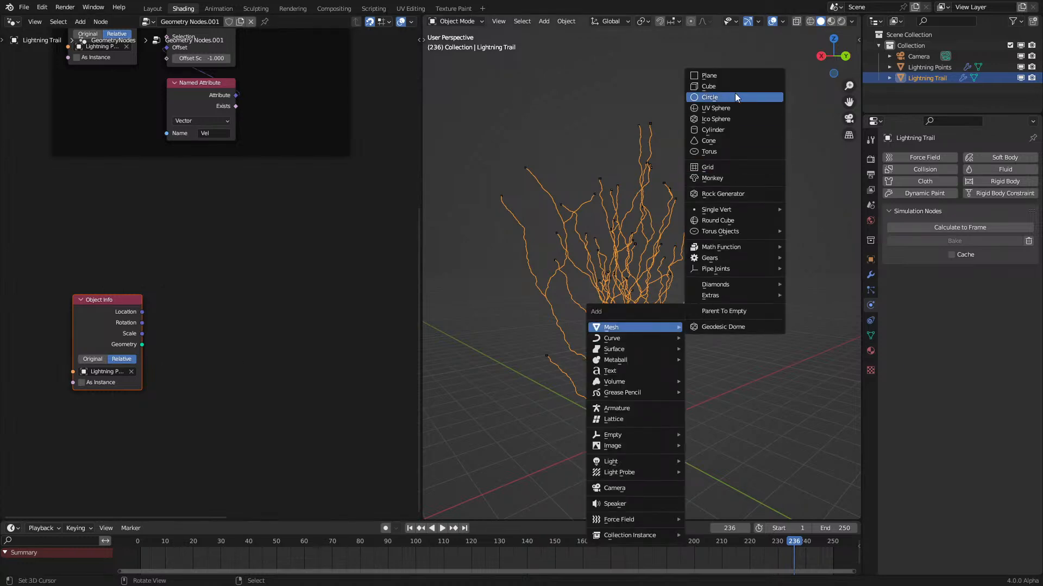
left_click(727, 74)
key("r")
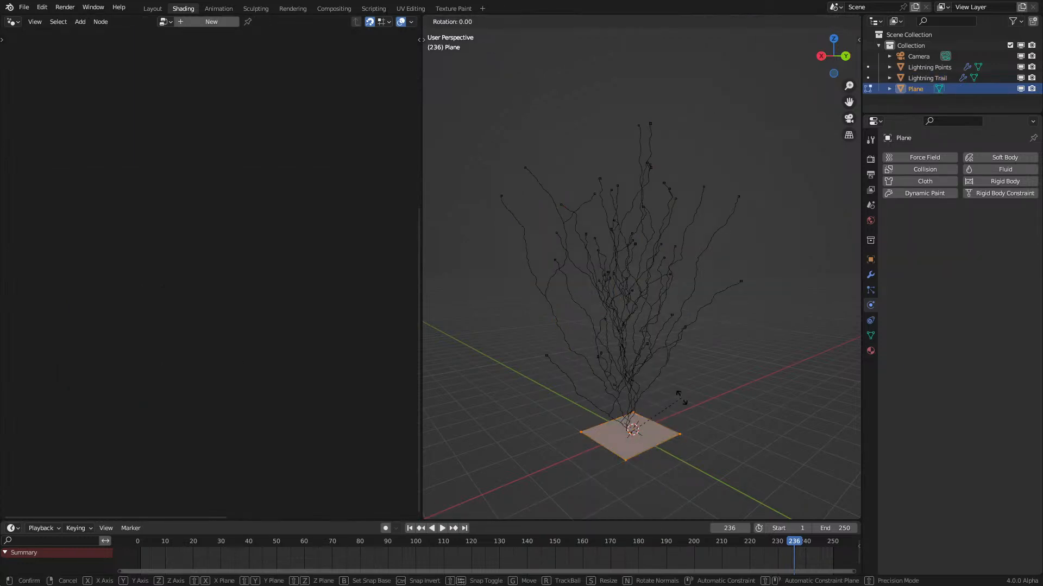
type("x")
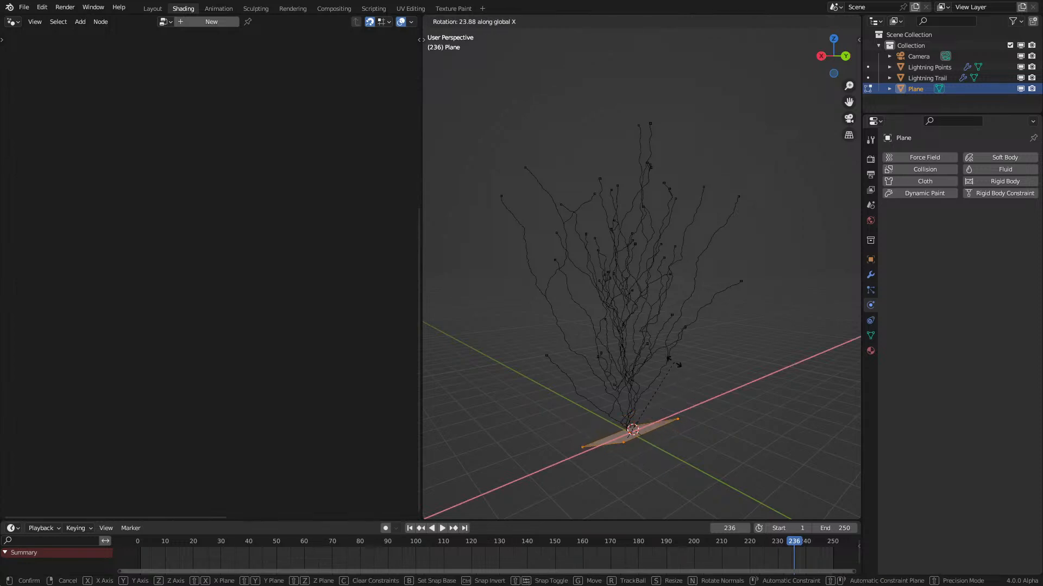
type("90")
key("Return")
Step: Try to duplicate the upright plane and rotate the copy about the Z axis in the perspective view
key("shift+d")
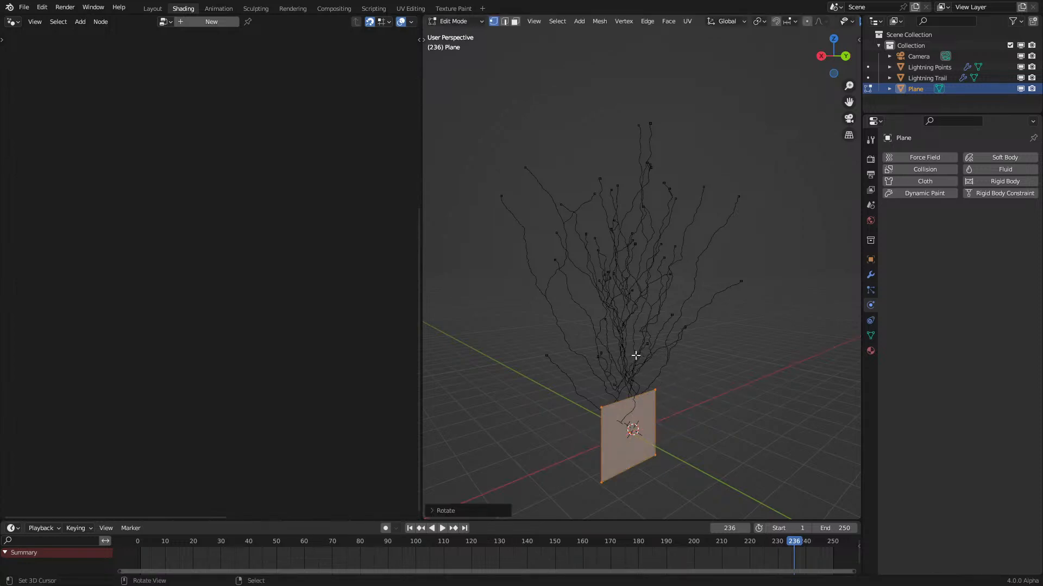
key("r")
key("z")
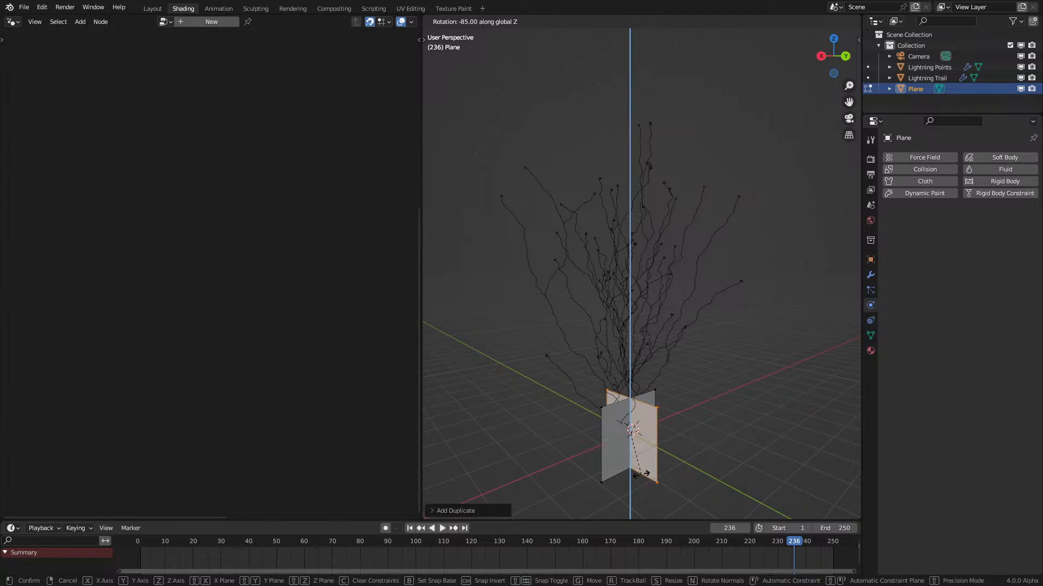
key("Return")
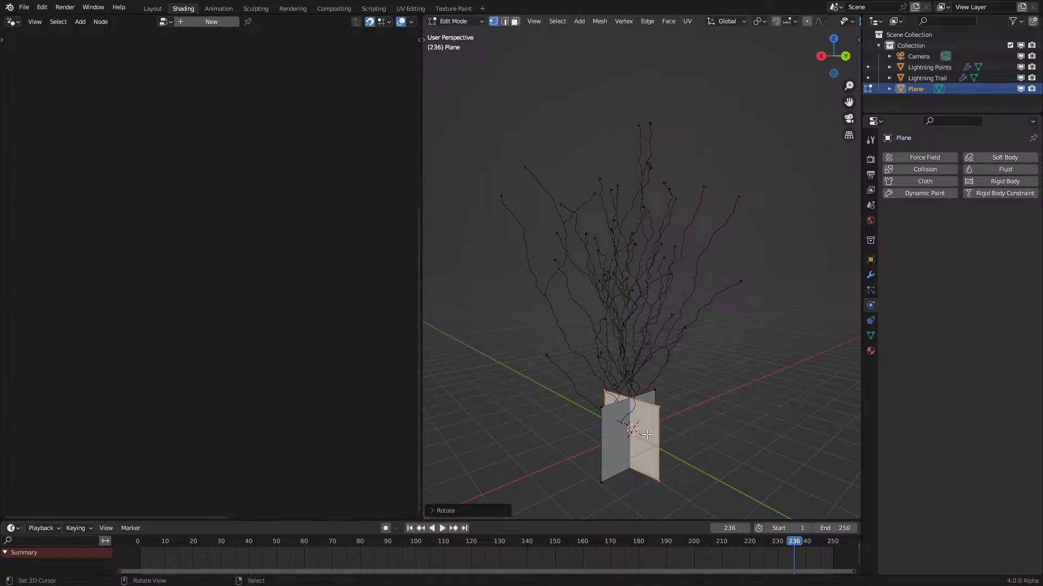
Step: Duplicate the upright plane in the top view and rotate the copy perpendicular to the first to form a cross
key("Tab")
key("KP_7")
scroll(752, 300, "up", 6)
key("shift+d")
key("r")
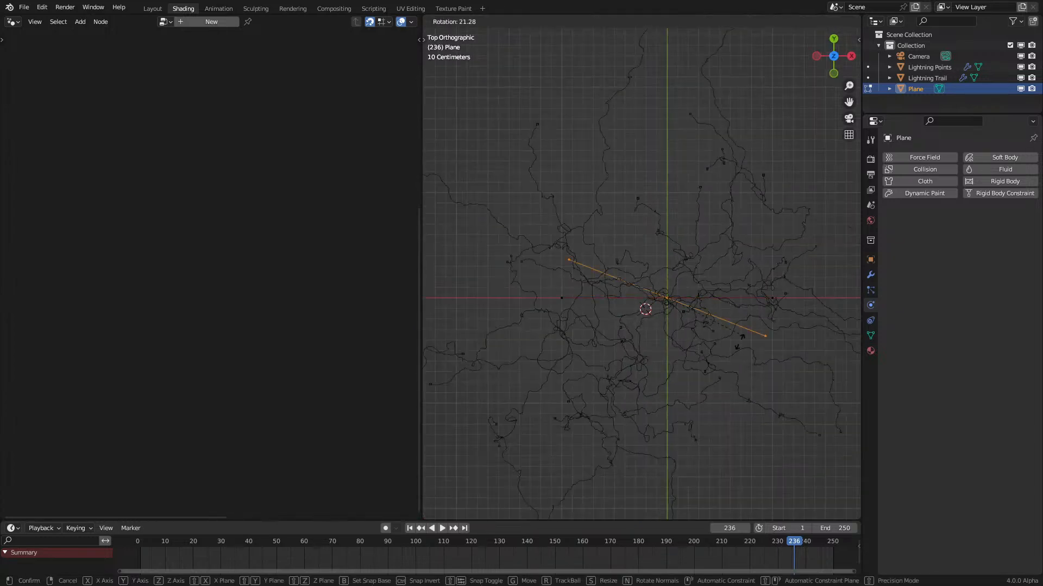
left_click(651, 413)
Step: Move all vertices of the crossed planes down along Z until their top edges sit at the object's origin
key("a")
key("KP_1")
scroll(650, 399, "down", 7)
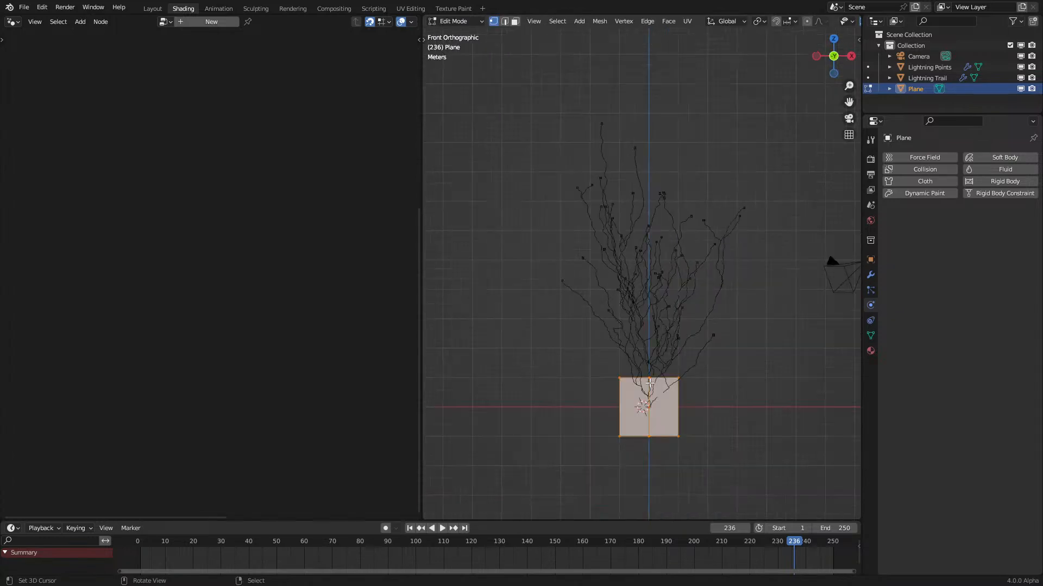
middle_click_drag(649, 382, 630, 220, "shift")
scroll(630, 220, "up", 4)
key("g")
key("z")
key("Return")
middle_click_drag(631, 274, 628, 283)
middle_click_drag(607, 240, 628, 207)
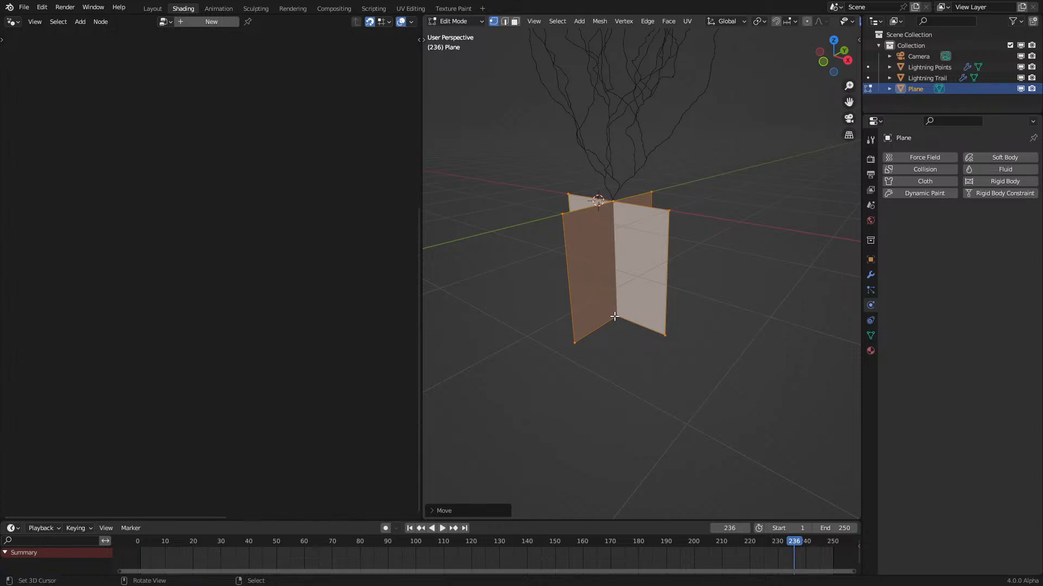
Step: Try to scale the crossed planes down freehand, apply the transform and move them along the Y axis
key("Tab")
key("s")
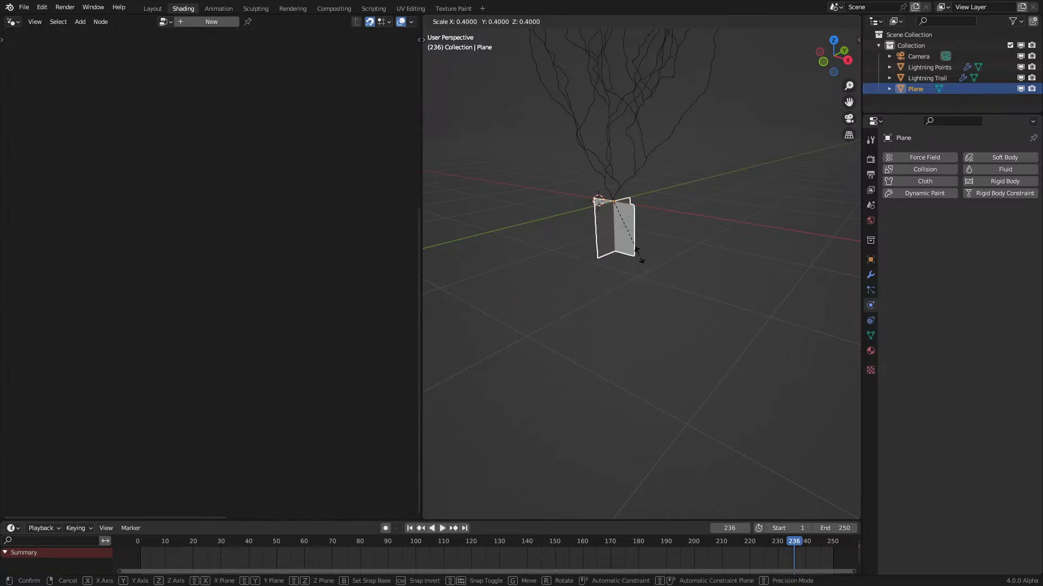
left_click(620, 220)
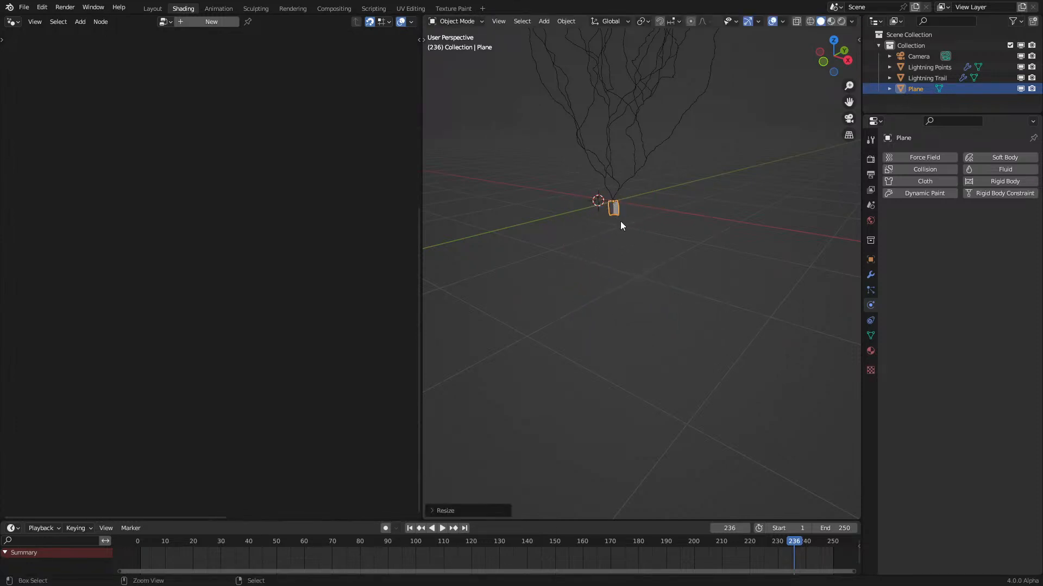
key("ctrl+a")
left_click(653, 259)
middle_click_drag(654, 259, 568, 439)
key("g")
key("y")
right_click(675, 345)
key("ctrl+z")
key("ctrl+z")
Step: Scale the crossed planes to half size and apply the object transform
middle_click_drag(598, 416, 603, 394)
type("s.")
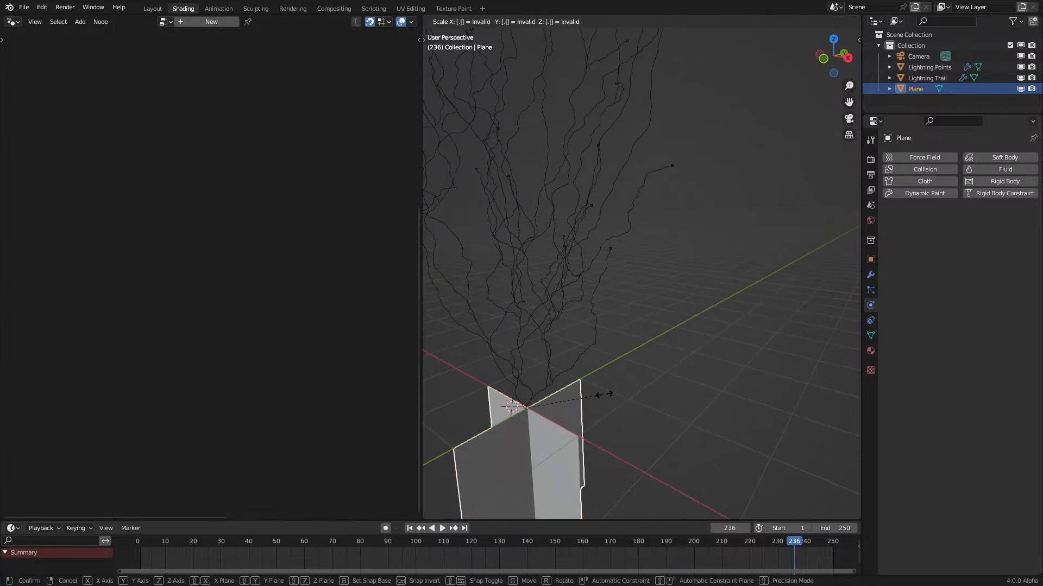
type("1")
key("Return")
key("KP_1")
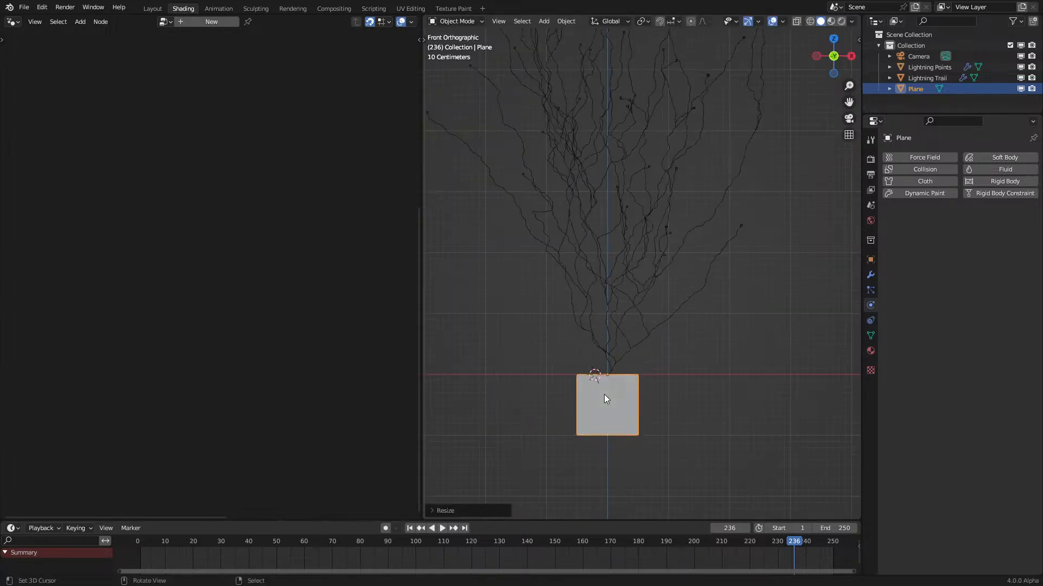
key("ctrl+a")
left_click(596, 428)
middle_click_drag(656, 350, 613, 324)
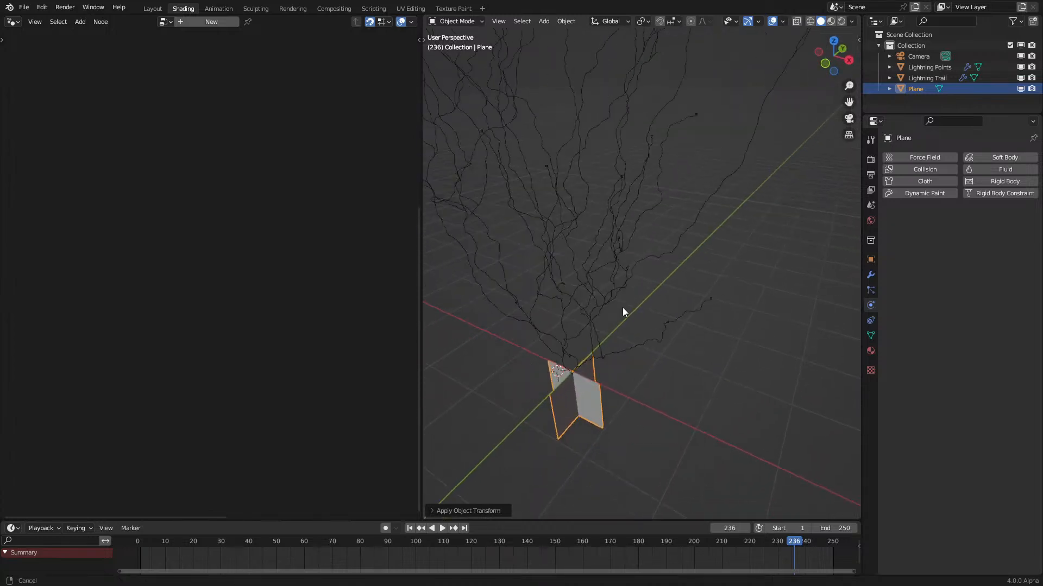
Step: Add a comparison plane at the world origin, scale its mesh by 0.5 and delete it after checking the size
key("shift+a")
mouse_move(650, 282)
left_click(693, 282)
key("alt+g")
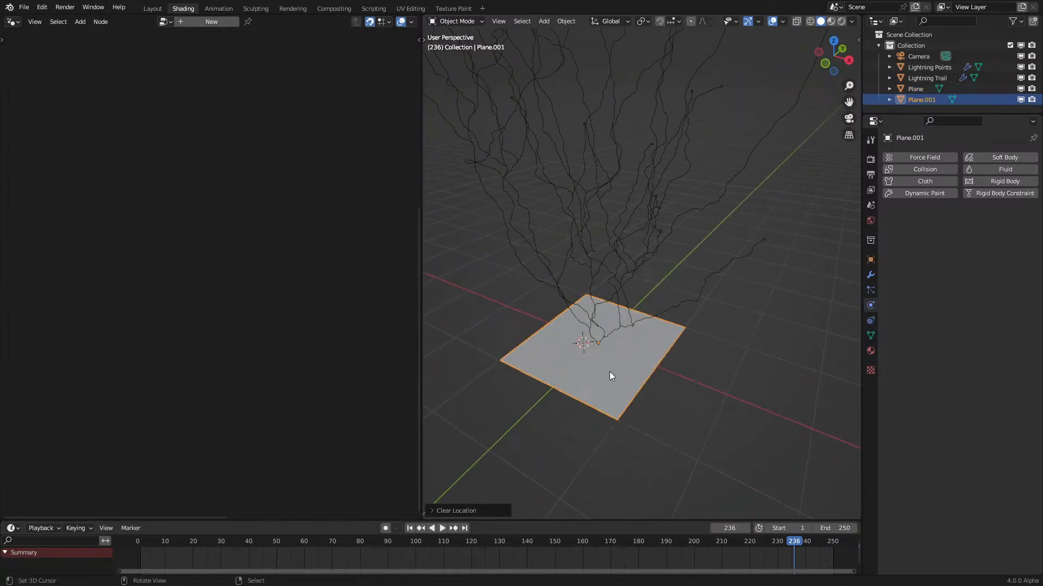
key("Tab")
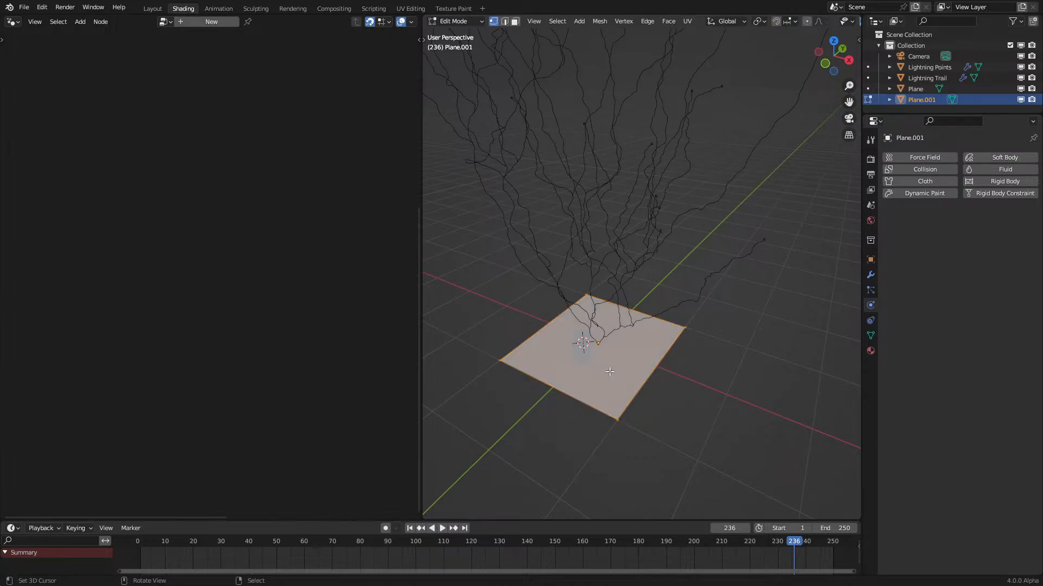
type("s.5")
key("Return")
middle_click_drag(609, 372, 637, 357)
key("Tab")
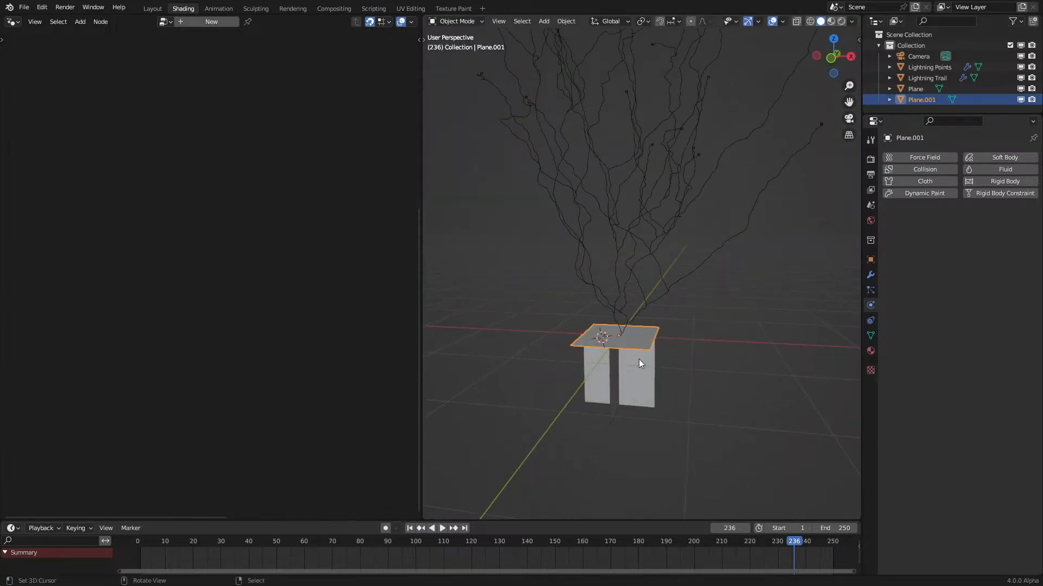
key("Delete")
Step: Move the crossed planes 5 m along the Y axis, away from the lightning
left_click(637, 371)
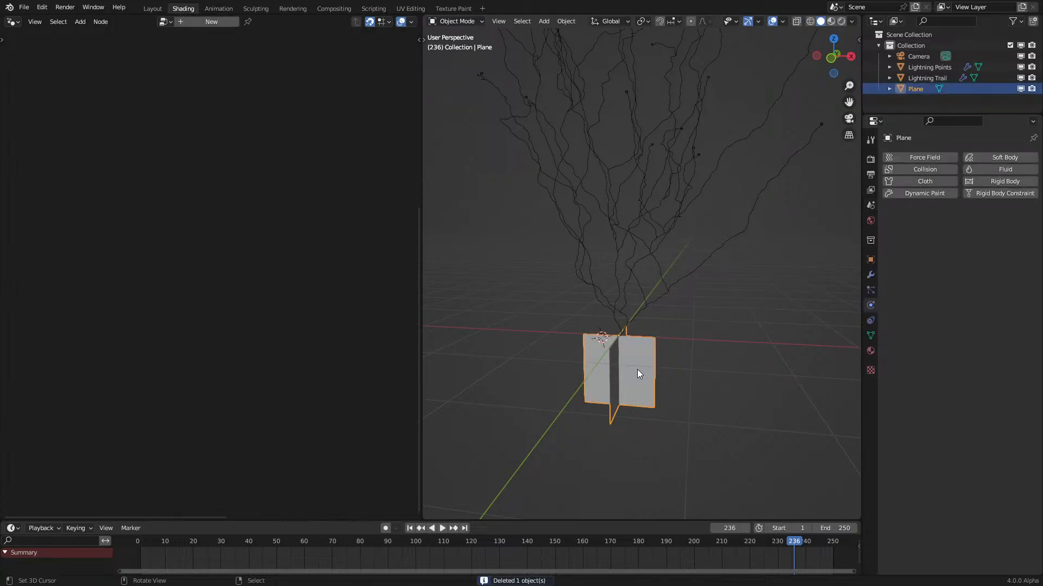
middle_click_drag(650, 341, 582, 387)
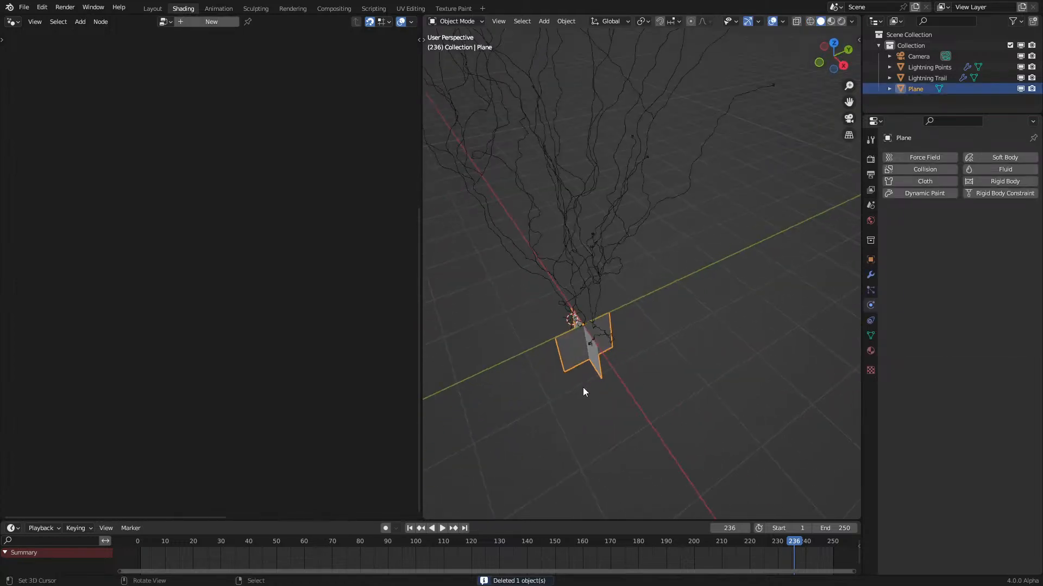
key("g")
key("y")
key("5")
key("Return")
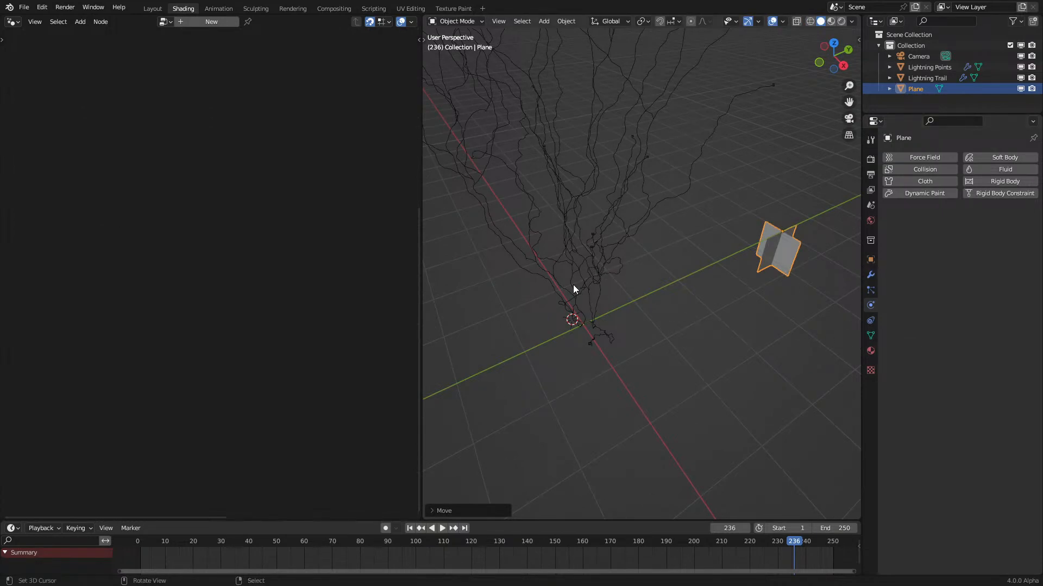
Step: Reselect the Lightning Trail object and move the Geometry to Instance node level with Extrude Mesh in the Trail frame
middle_click_drag(787, 245, 790, 229)
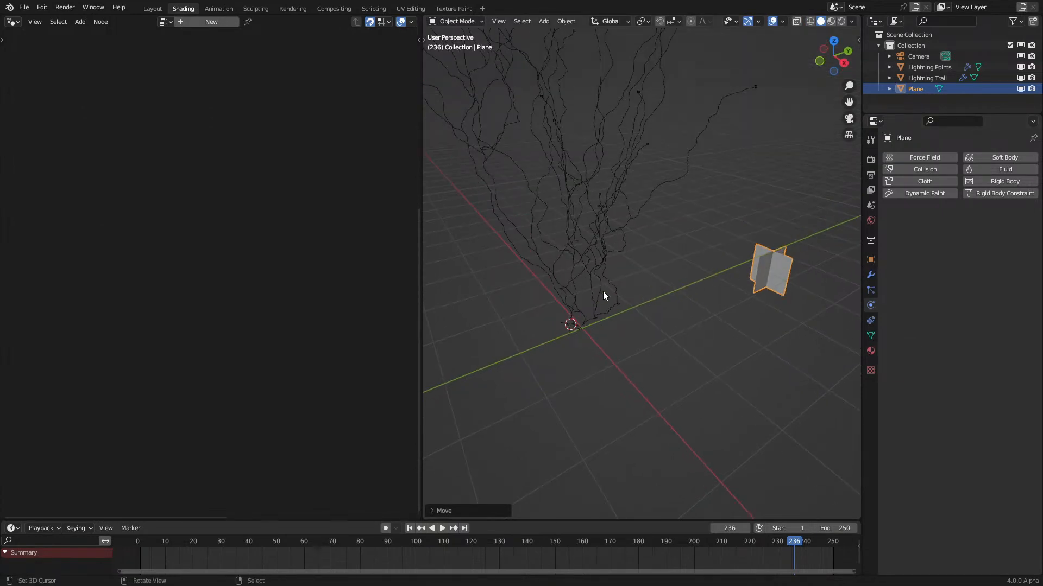
right_click(609, 270)
scroll(209, 280, "down", 5)
middle_click_drag(265, 262, 241, 393)
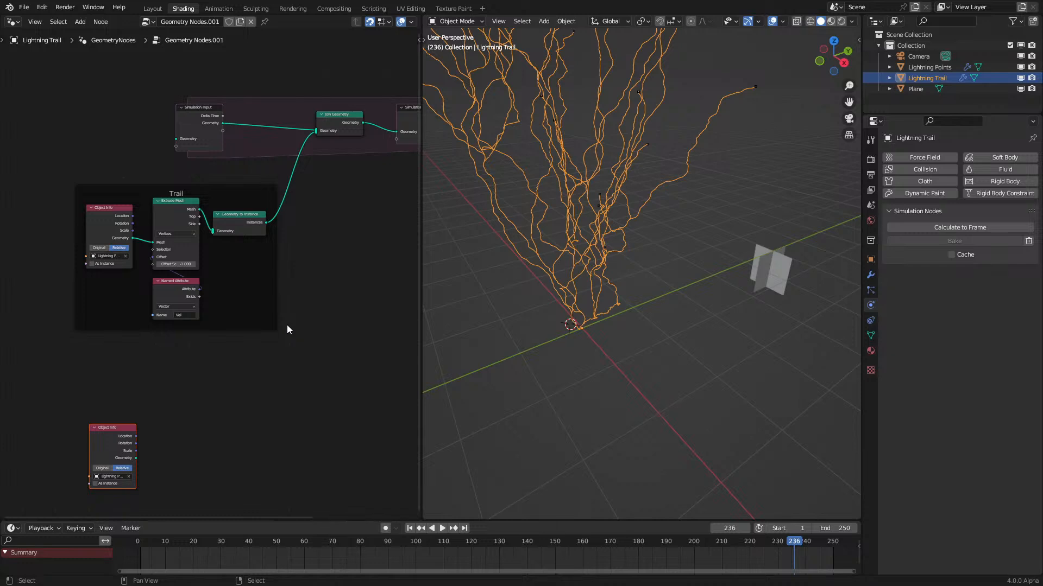
scroll(287, 325, "up", 2)
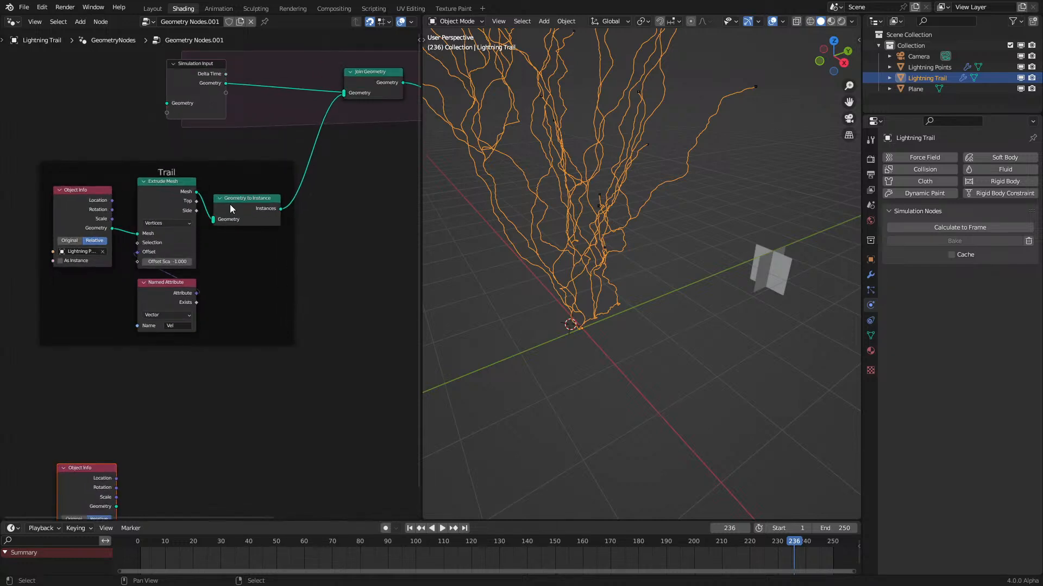
left_click_drag(233, 210, 232, 189)
Step: Reposition the duplicated Object Info node in the clear area well below the Trail frame
left_click_drag(96, 494, 181, 384)
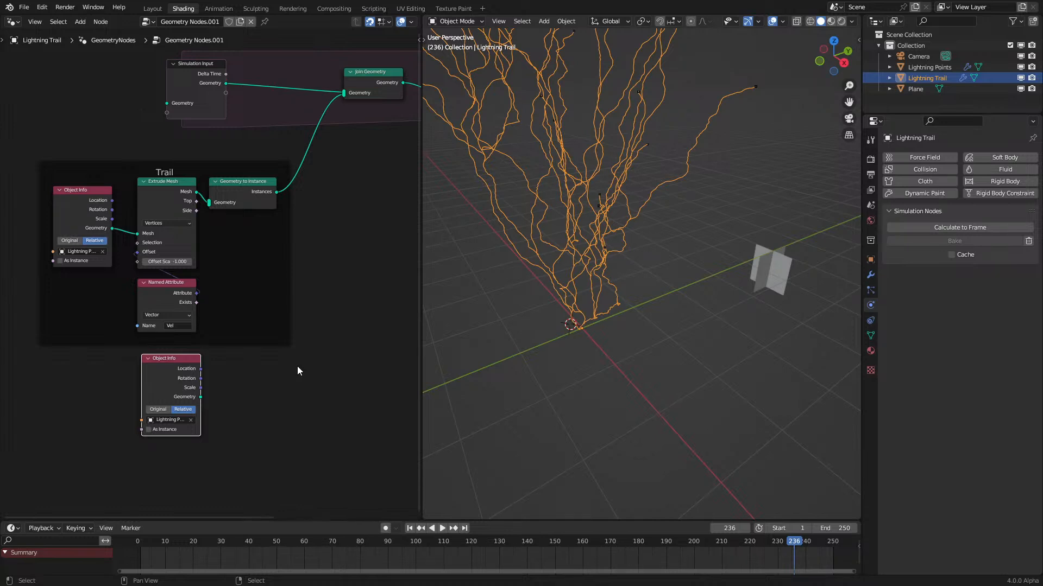
middle_click_drag(209, 402, 225, 338)
key("g")
left_click(172, 421)
middle_click_drag(171, 422, 171, 350)
key("g")
left_click(151, 384)
scroll(146, 391, "up", 4)
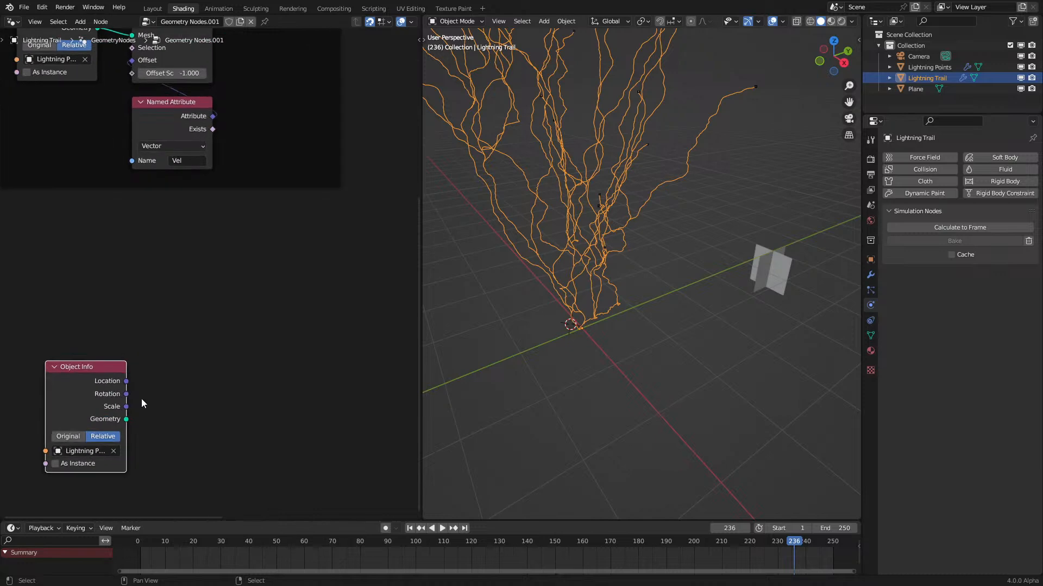
Step: Add an Instance on Points node with its Points fed by the duplicated Object Info's Geometry
left_click_drag(126, 420, 172, 417)
type("inst")
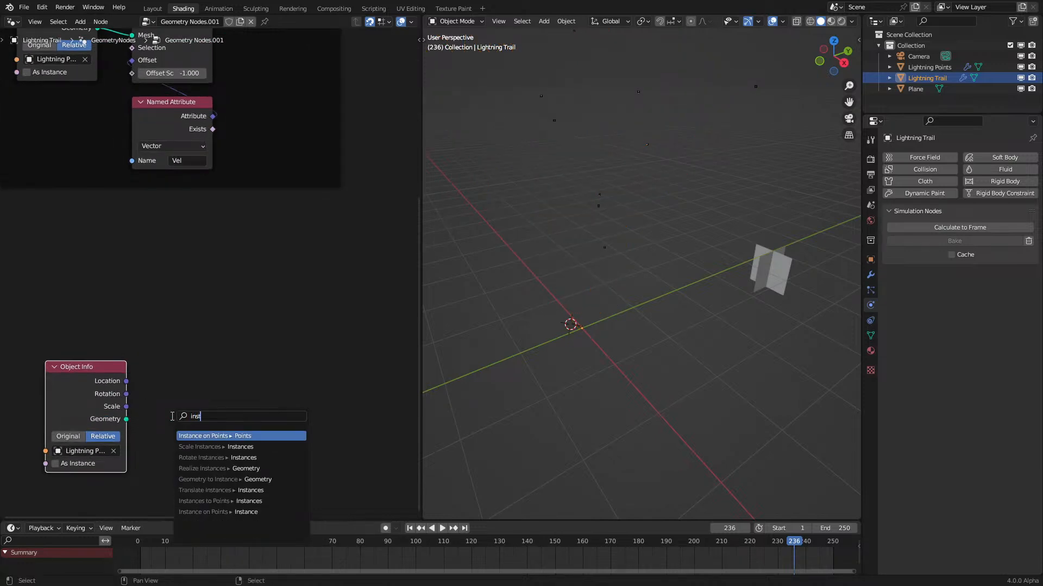
key("Return")
left_click(304, 342)
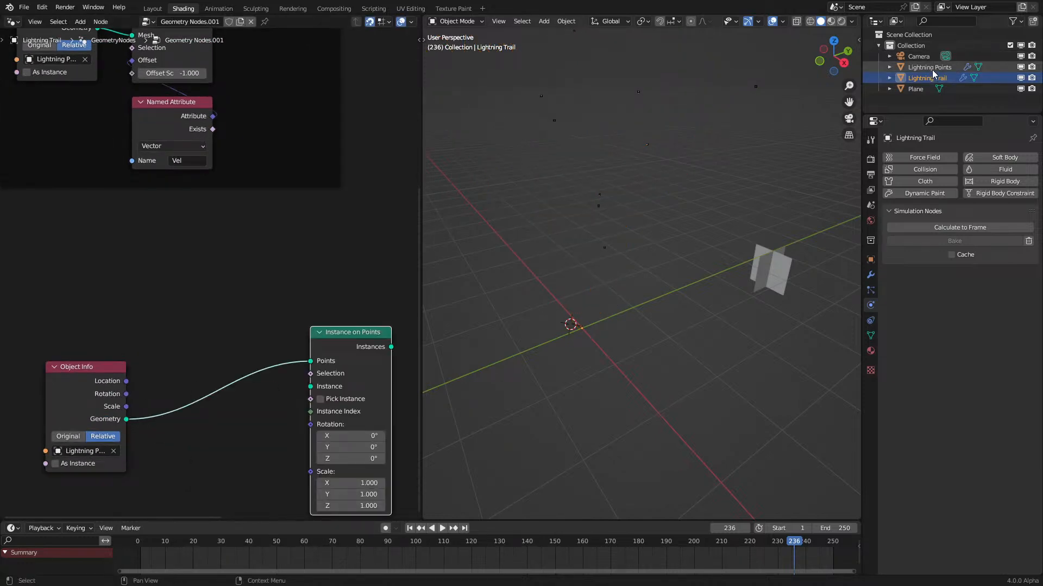
Step: Add an Object Info node for the crossed-planes object, rename that object Trail Mesh, and return to Lightning Trail's node tree
left_click_drag(915, 88, 168, 456)
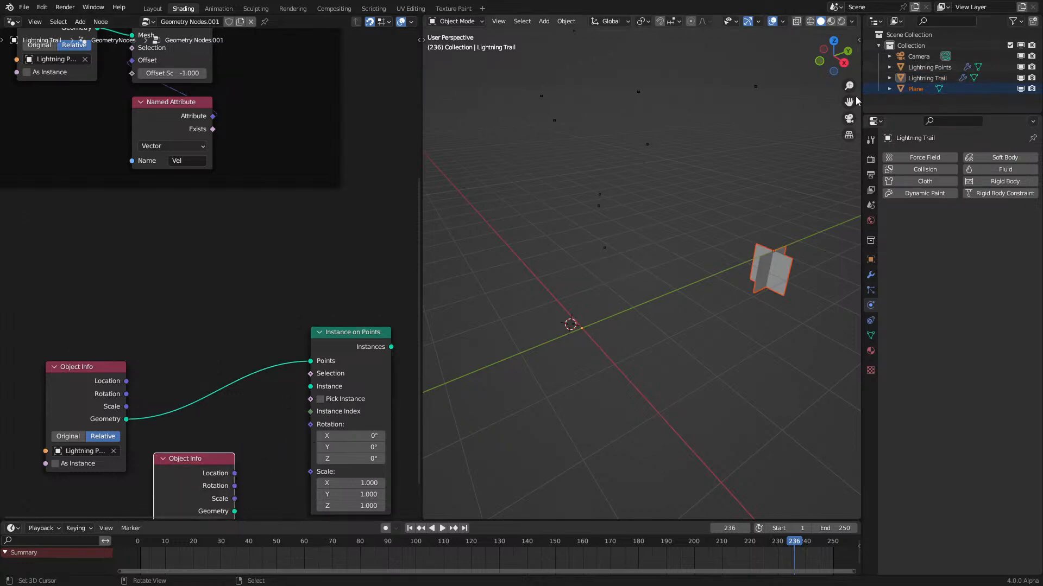
double_click(915, 89)
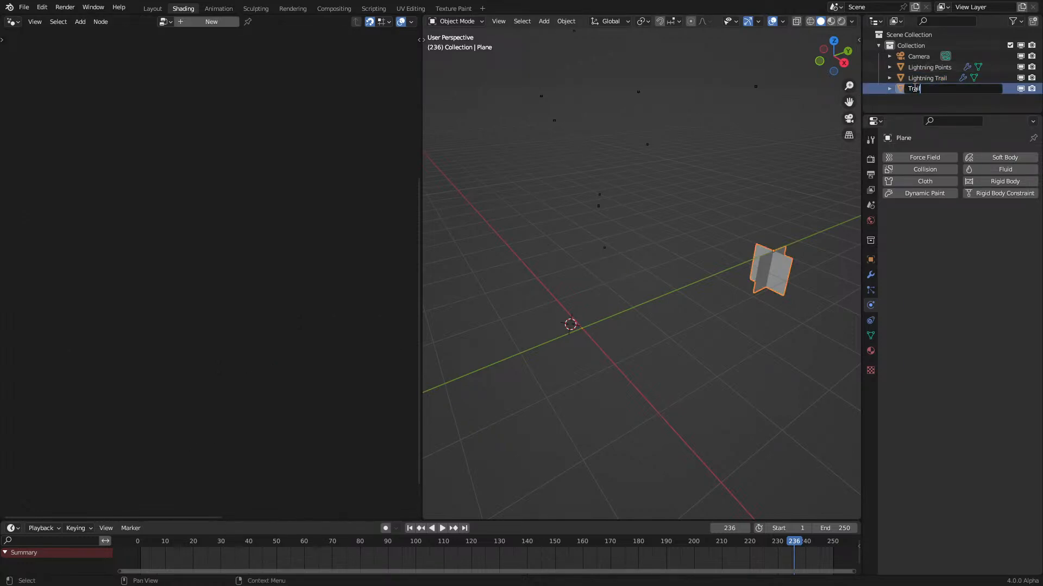
type("Trail Mesh")
key("Return")
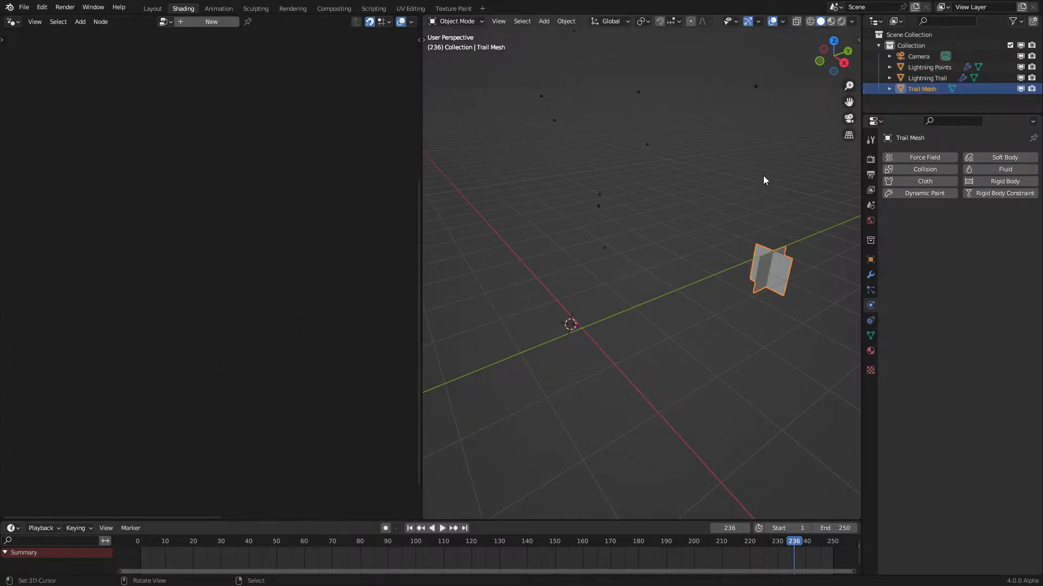
left_click(926, 78)
middle_click_drag(270, 287, 246, 238)
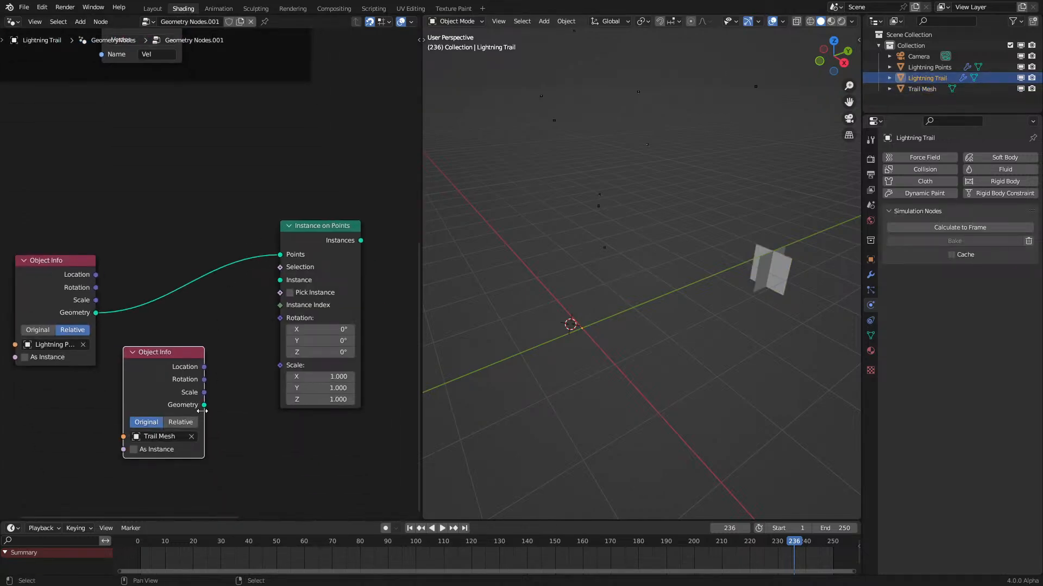
Step: Feed the Trail Mesh Object Info's Geometry into Instance on Points' Instance input and play the simulation from the start
left_click_drag(189, 409, 280, 280)
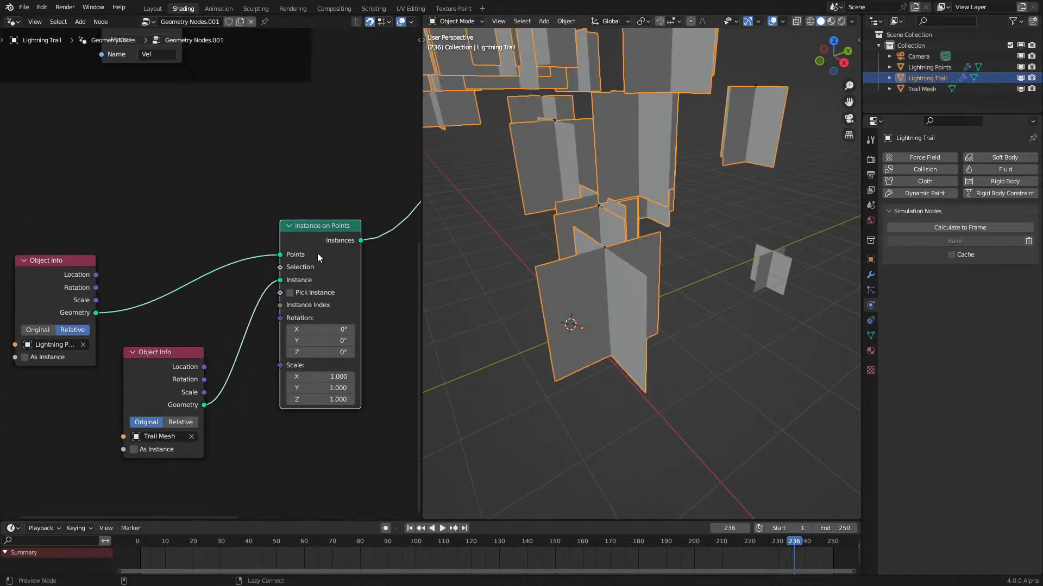
middle_click_drag(603, 239, 638, 235)
key("space")
scroll(318, 250, "down", 1)
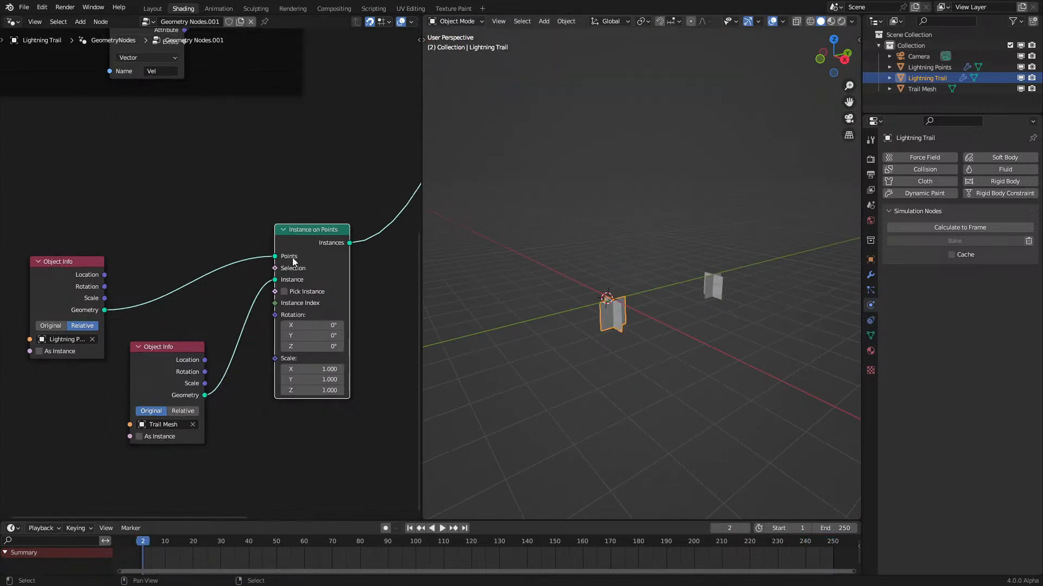
left_click_drag(319, 250, 321, 308)
key("space")
Step: Add a Named Attribute node reading the Vel vector attribute below the Trail Mesh Object Info node
middle_click_drag(212, 411, 228, 342)
key("q")
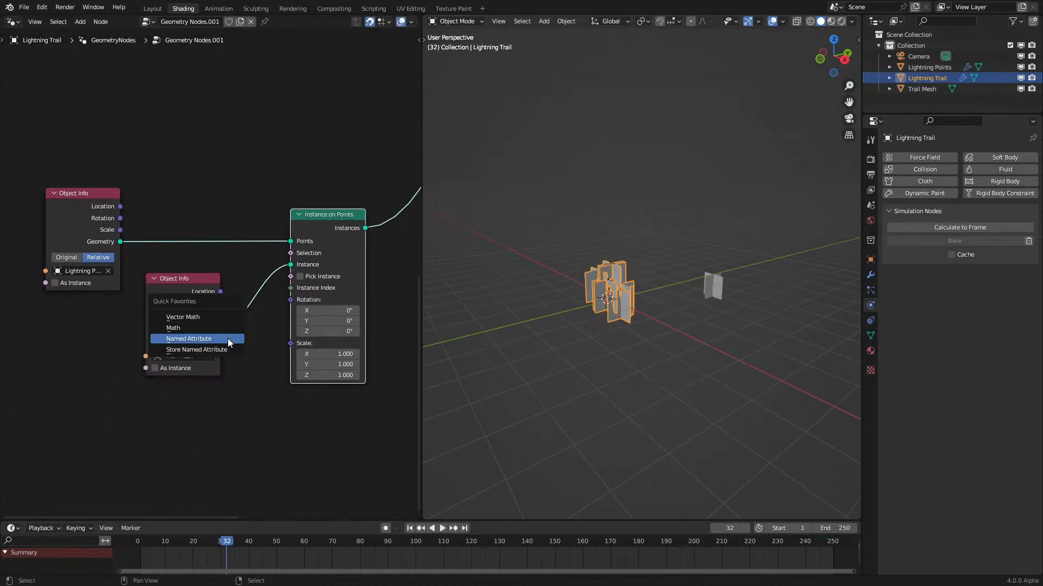
left_click(223, 339)
left_click(152, 491)
left_click(140, 471)
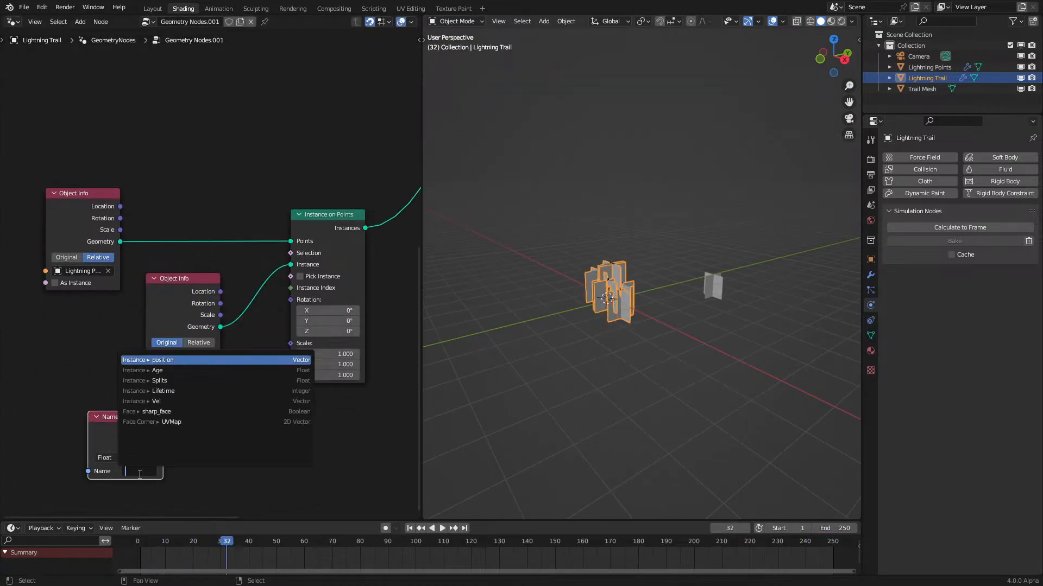
left_click(162, 403)
Step: Add an Align Euler to Vector node on the Z axis, with Vel as its Vector and its Rotation driving Instance on Points' Rotation
left_click_drag(156, 432, 209, 433)
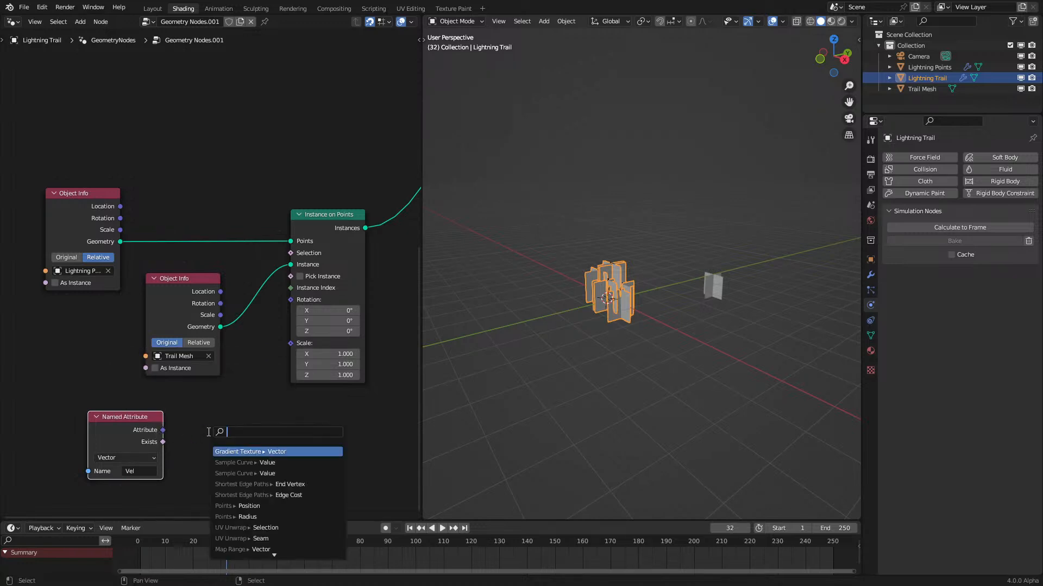
type("a")
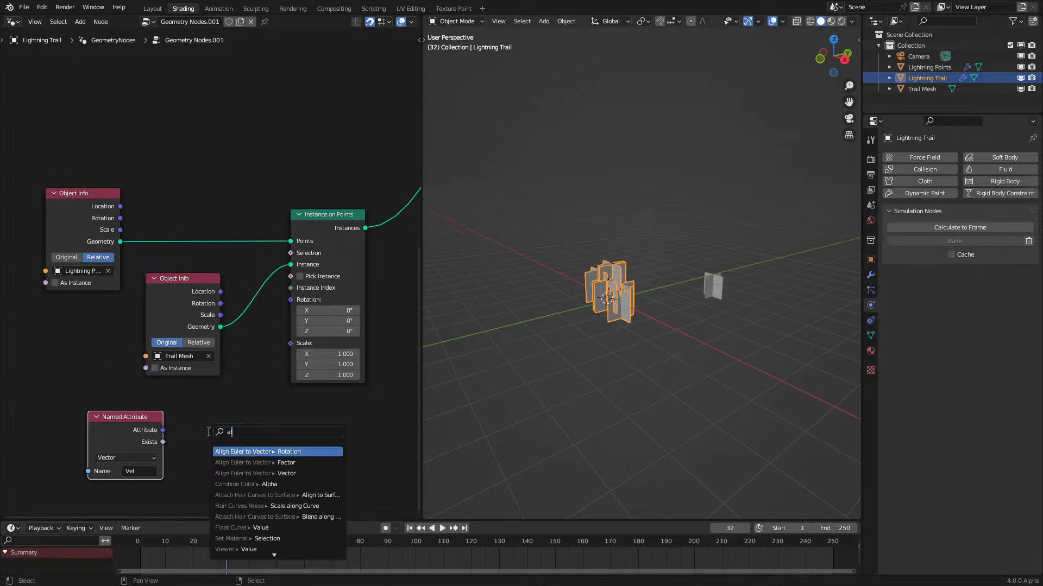
type("lign")
key("Return")
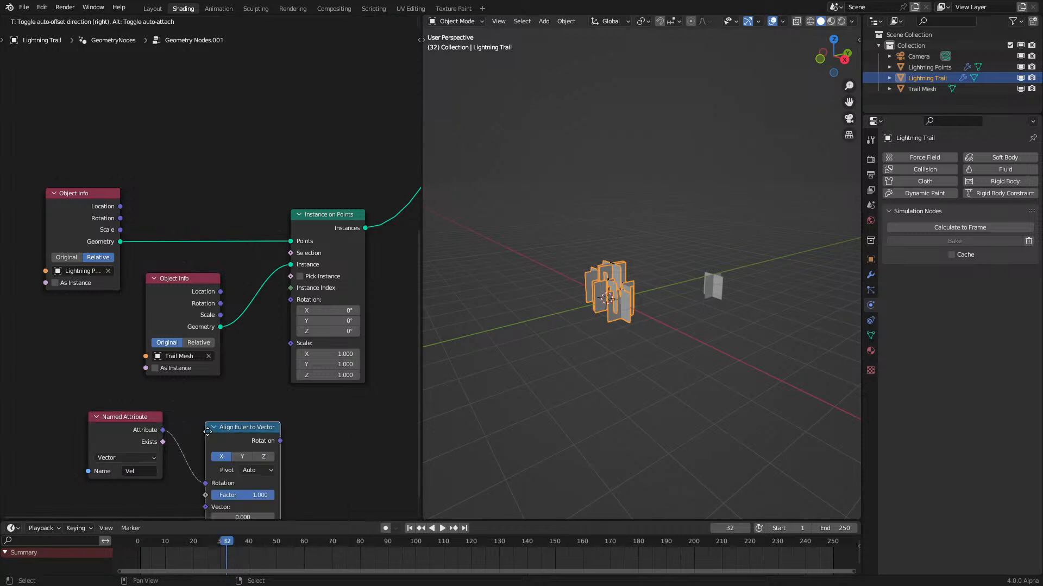
left_click(242, 382)
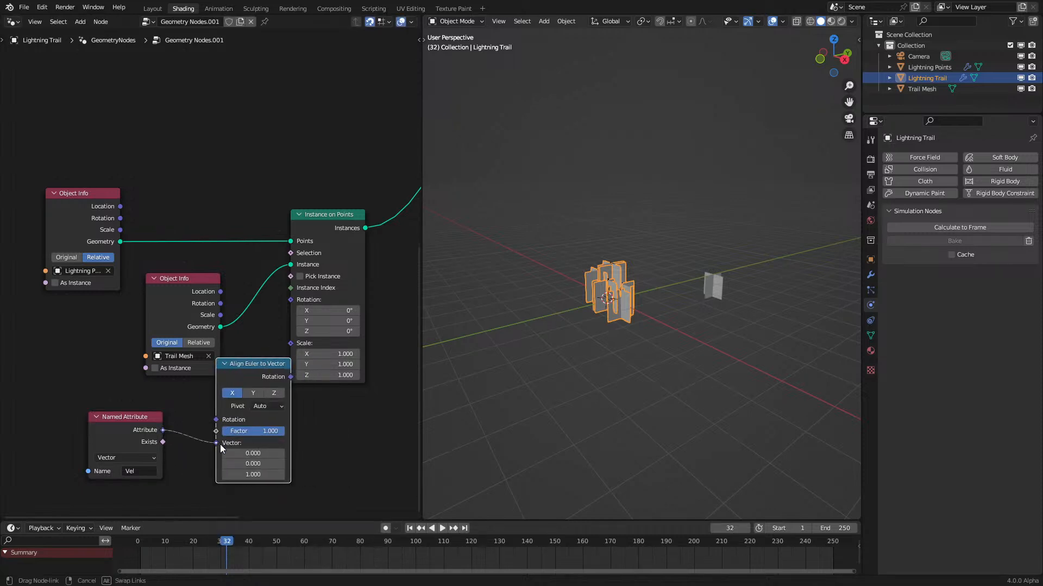
left_click_drag(243, 382, 293, 298)
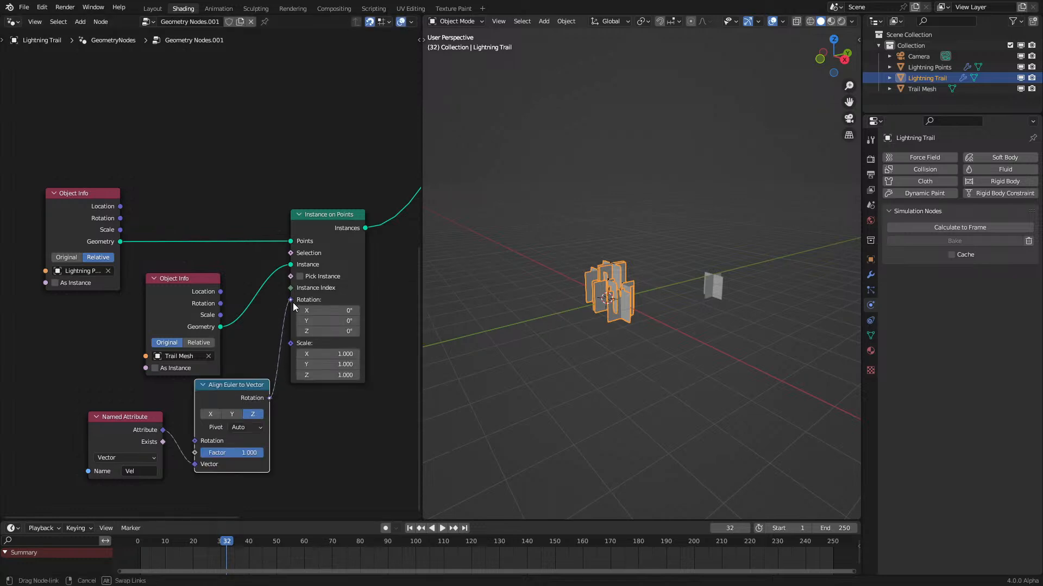
left_click_drag(294, 307, 290, 299)
key("space")
key("space")
Step: Rearrange the Object Info, Named Attribute and Align Euler to Vector nodes neatly beside Instance on Points
left_click_drag(77, 141, 101, 288)
left_click_drag(113, 356, 306, 485)
key("g")
left_click(248, 405)
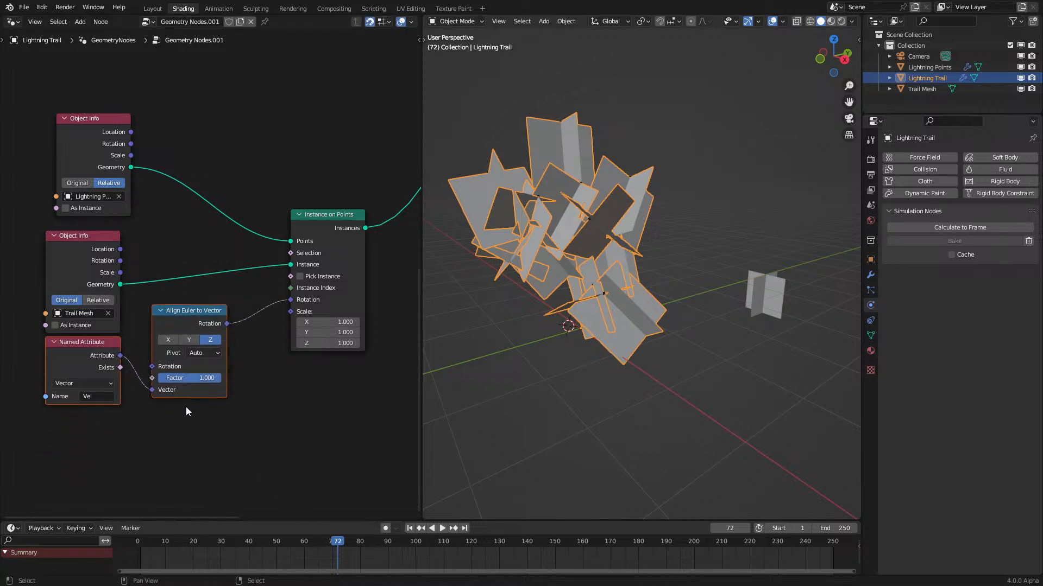
Step: Add a vector Length node fed by the Vel attribute, collapse it and place it below Align Euler to Vector
left_click_drag(113, 369, 170, 441)
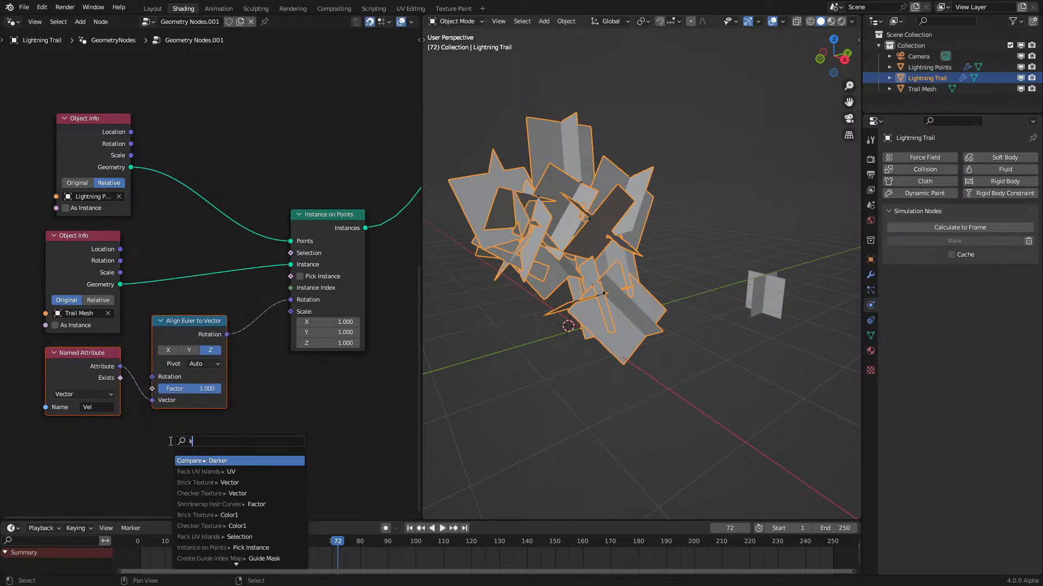
type("leng")
key("Return")
left_click(183, 441)
key("h")
left_click_drag(183, 441, 162, 452)
Step: Add a Combine XYZ node with Length feeding its Z, and connect its Vector to Instance on Points' Scale
left_click_drag(225, 449, 283, 450)
type("combin")
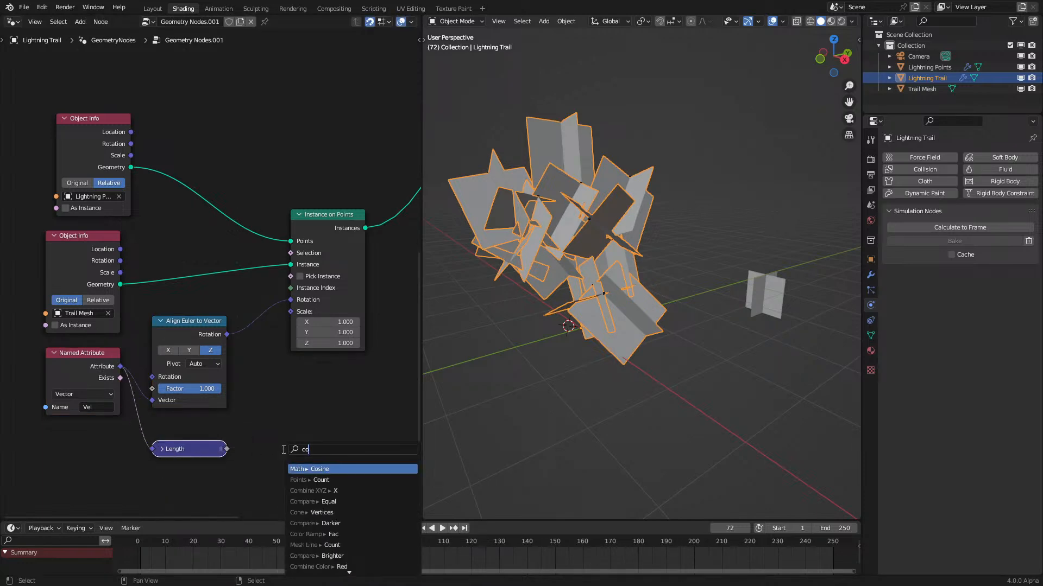
key("Down")
key("Down")
key("Down")
key("Down")
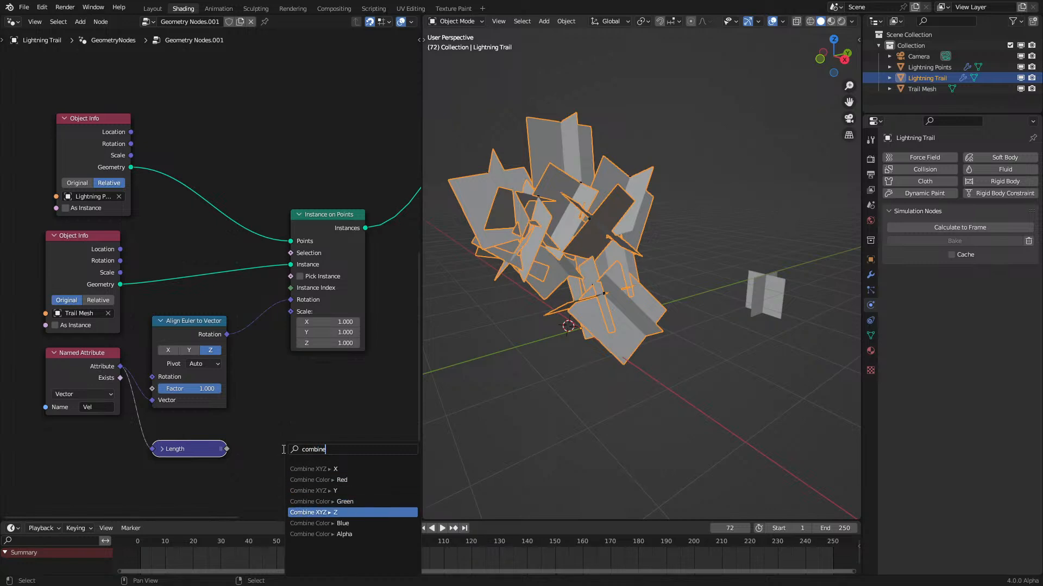
key("Return")
left_click(293, 403)
left_click_drag(366, 408, 291, 311)
Step: Try 0.1 for the Combine XYZ node's X and Y, and settle on 0.01 for both
left_click(357, 421)
left_click(354, 434)
scroll(646, 212, "up", 3)
middle_click_drag(646, 209, 741, 336, "shift")
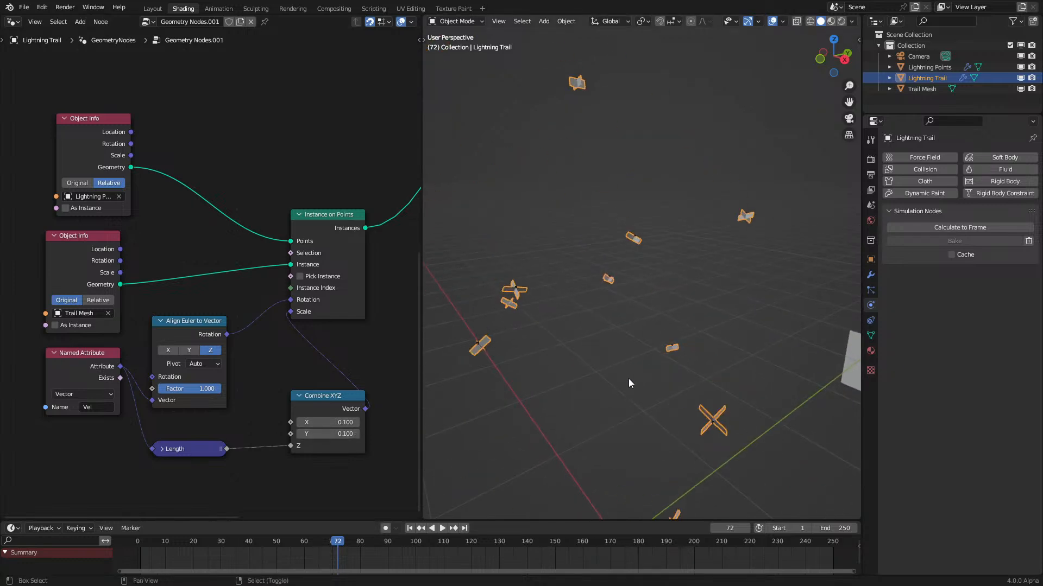
middle_click_drag(629, 378, 609, 331, "shift")
left_click_drag(328, 429, 331, 419)
key("Return")
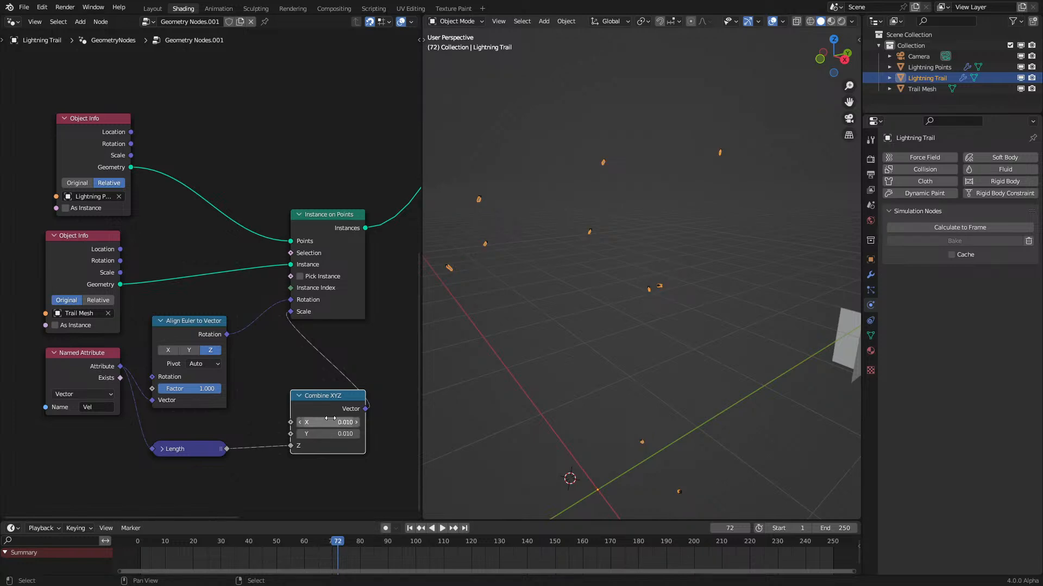
Step: Stack Combine XYZ and Length beneath Instance on Points, move Align Euler to Vector and Named Attribute closer, and replay the simulation
scroll(330, 419, "up", 1)
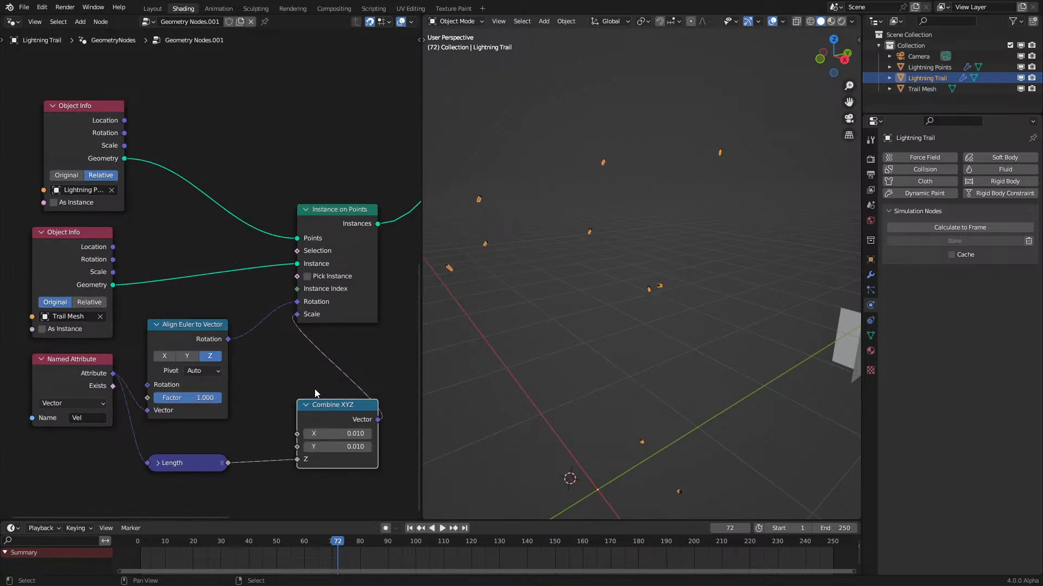
left_click_drag(354, 408, 353, 340)
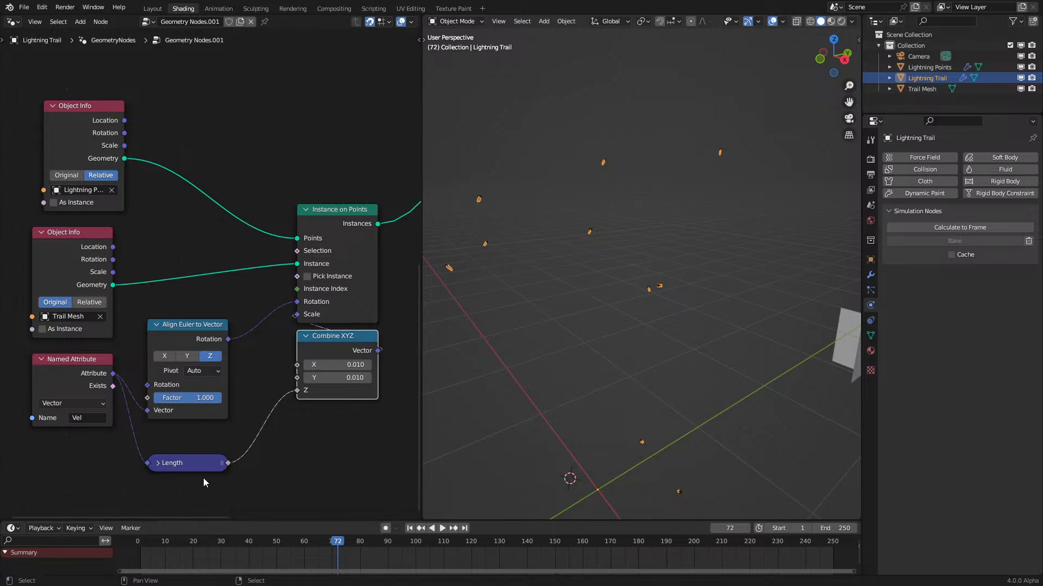
left_click_drag(199, 465, 349, 419)
left_click_drag(200, 330, 246, 296)
left_click_drag(82, 400, 151, 423)
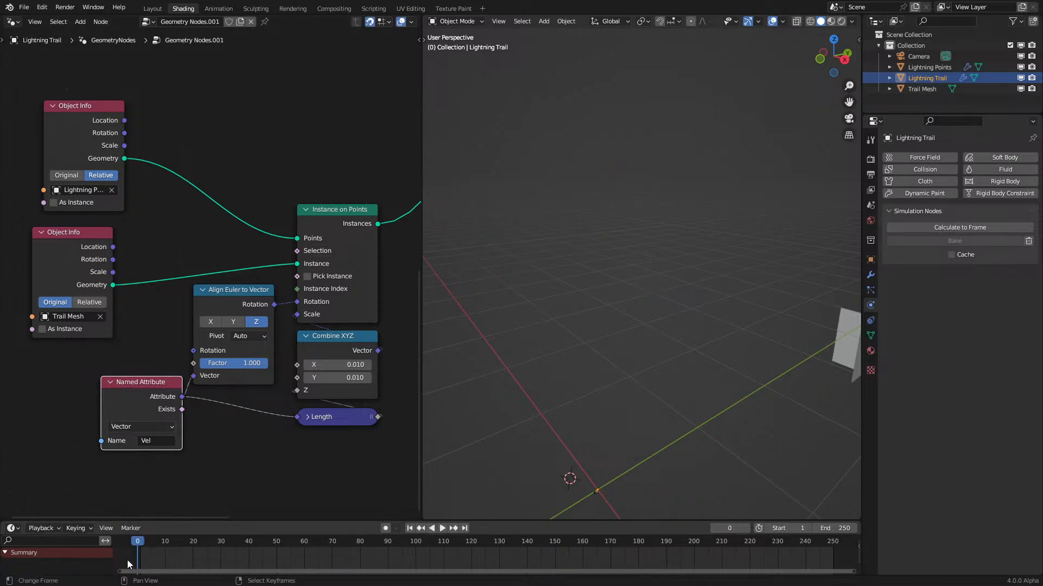
key("space")
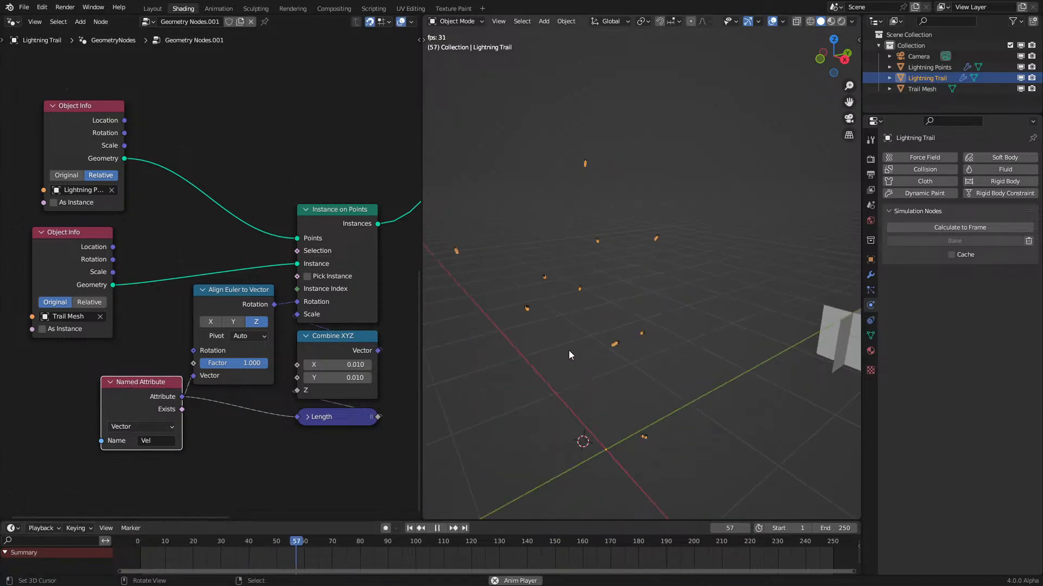
key("space")
middle_click_drag(568, 341, 564, 179)
Step: Align the two Object Info nodes vertically and move the pair closer to Instance on Points
scroll(243, 237, "down", 2)
scroll(243, 236, "down", 5)
middle_click_drag(241, 238, 203, 346)
scroll(203, 346, "up", 4)
left_click_drag(71, 347, 83, 346)
left_click_drag(13, 250, 136, 356)
key("g")
left_click(154, 356)
Step: Enclose all the nodes of the instanced trail setup in a new frame and reposition it below the Trail frame
scroll(76, 282, "down", 5)
left_click_drag(66, 264, 295, 449)
key("ctrl+j")
key("g")
left_click(236, 448)
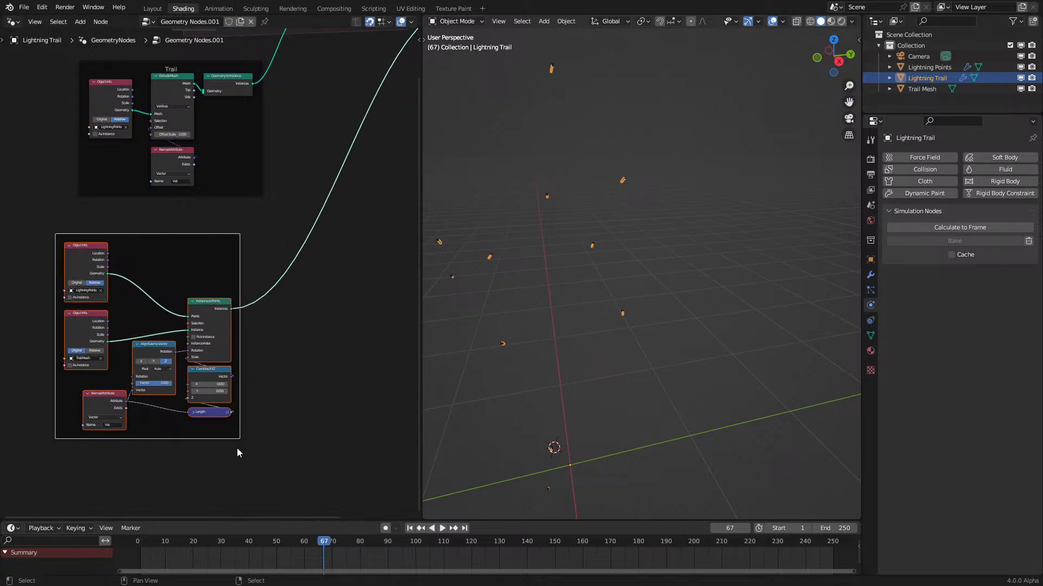
Step: Add a Realize Instances node outside the new frame, fed by Instance on Points' Instances output
middle_click_drag(241, 219, 198, 328)
scroll(198, 328, "up", 1)
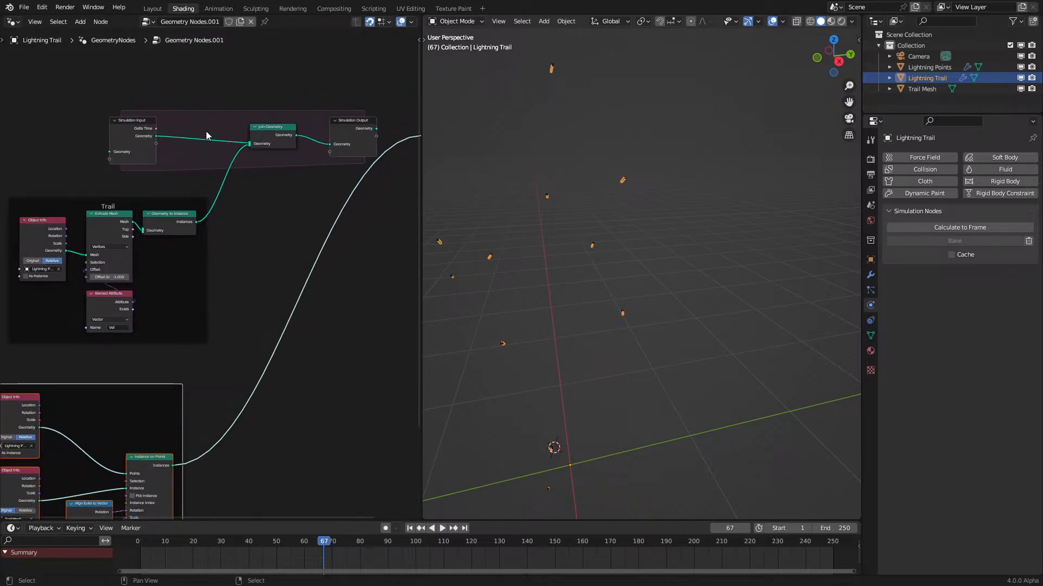
scroll(139, 217, "up", 2)
middle_click_drag(204, 439, 216, 373)
left_click_drag(212, 396, 285, 402)
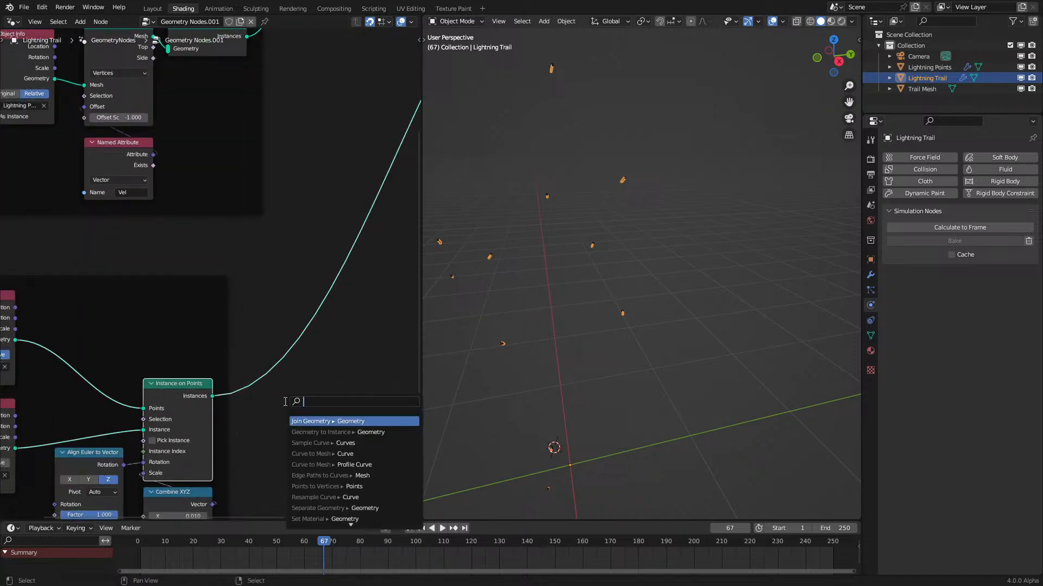
type("realize")
key("Return")
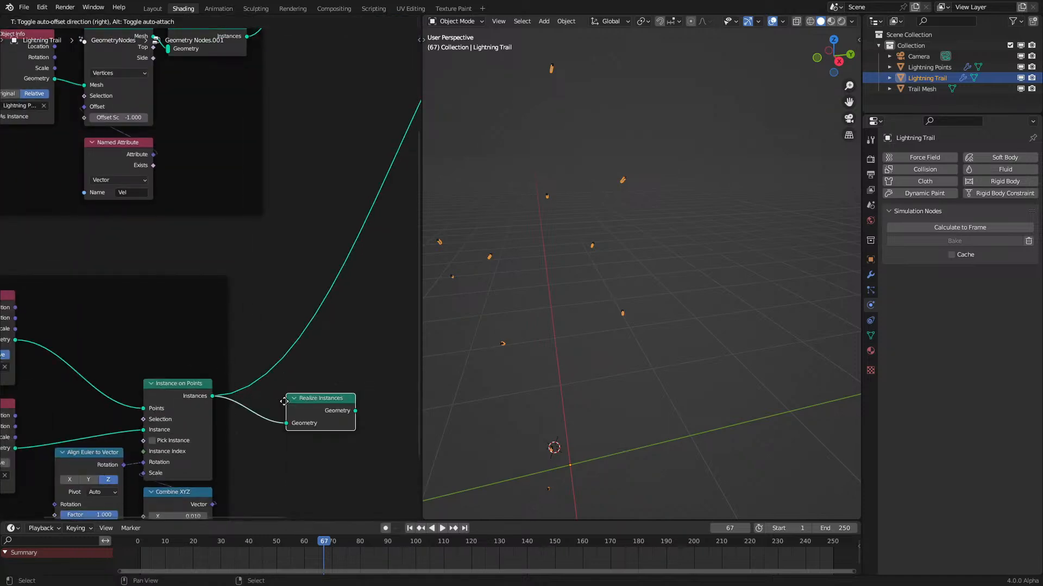
left_click(284, 402)
Step: Duplicate the Geometry to Instance node, place it after Realize Instances and feed it the realized Geometry
scroll(284, 402, "down", 1)
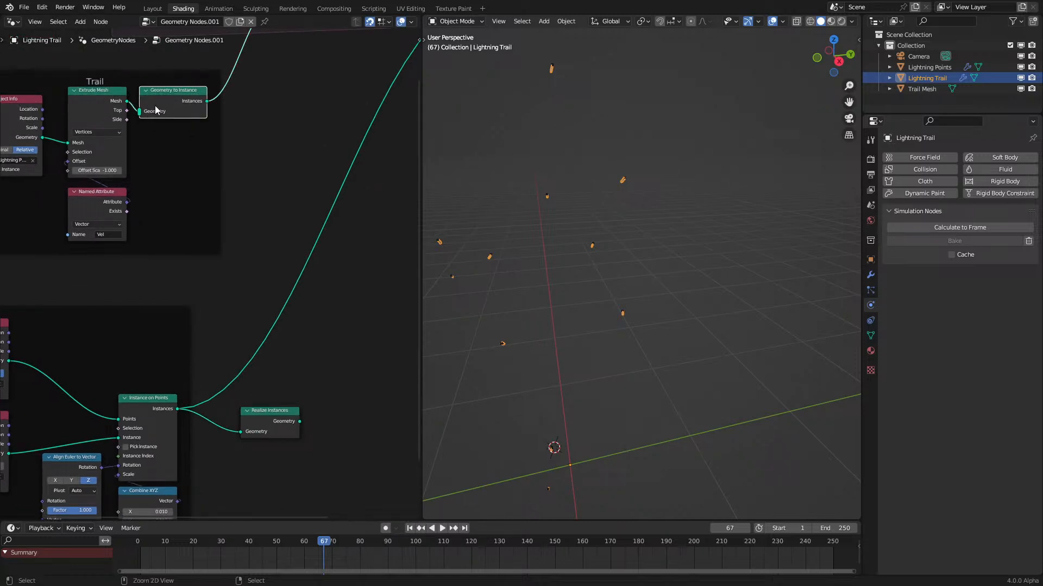
key("shift+d")
left_click(333, 423)
left_click_drag(299, 422, 316, 424)
middle_click_drag(360, 375, 325, 410)
scroll(325, 410, "down", 1)
left_click(343, 441)
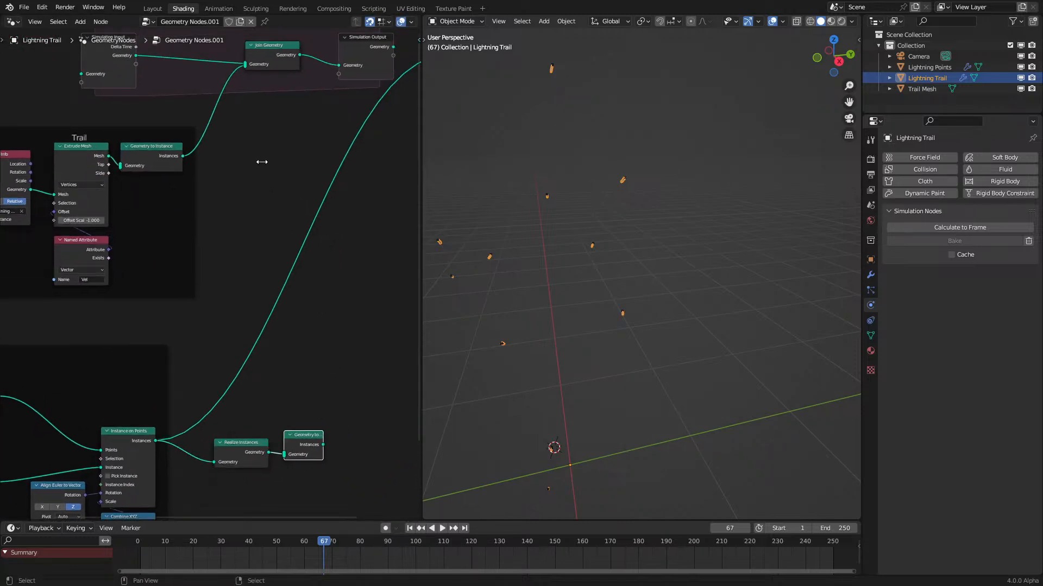
Step: Swap the old trail's link into Join Geometry for the new Geometry to Instance output, and connect Simulation Output to Group Output
left_click_drag(347, 444, 245, 64)
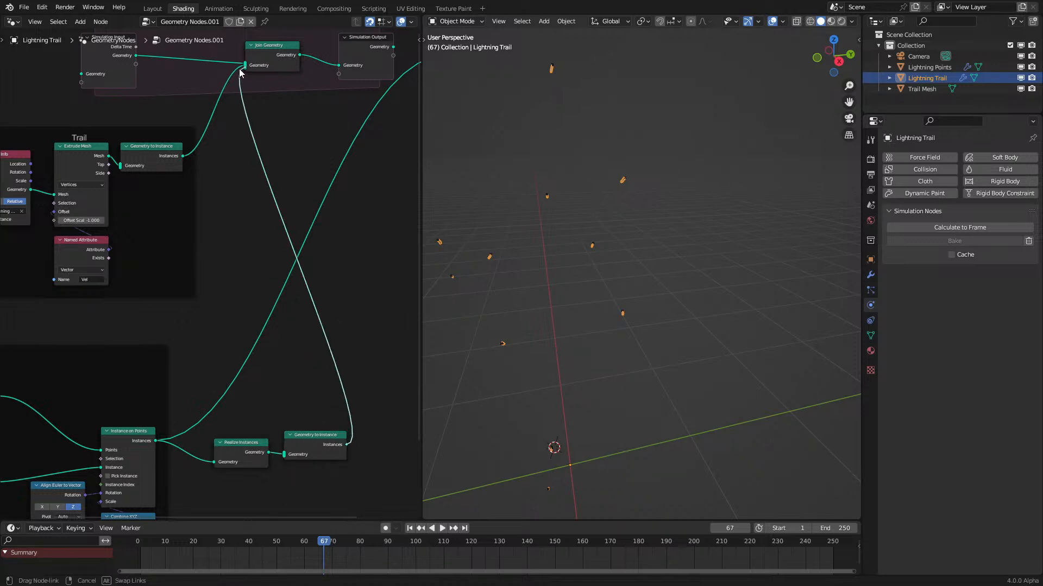
scroll(312, 105, "down", 2)
left_click(328, 95, "alt+shift")
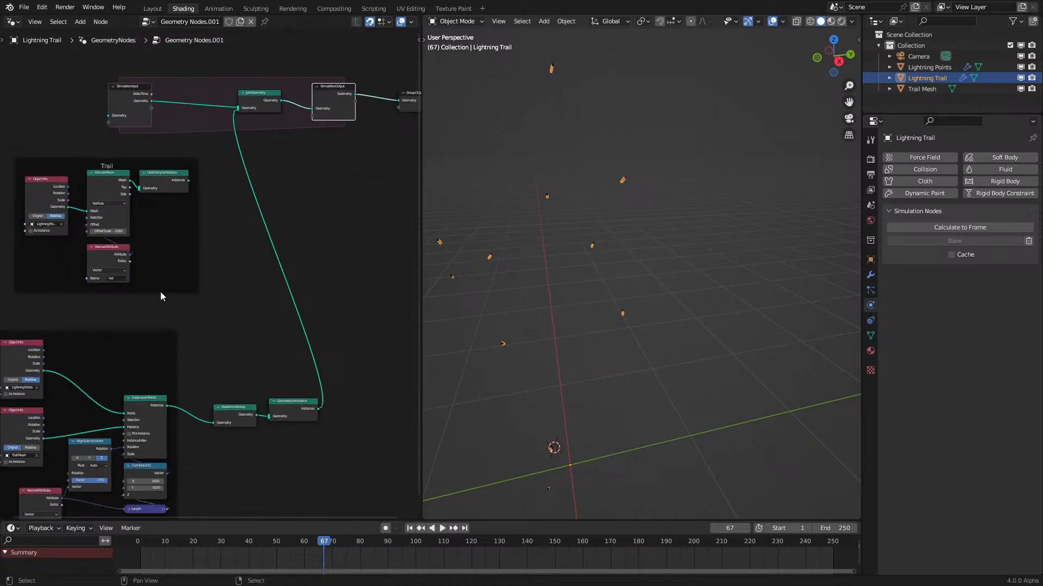
Step: Move the old Trail frame out of the way and bring the new frame and its following nodes up beneath the simulation zone
scroll(150, 277, "down", 5)
middle_click_drag(149, 277, 219, 295)
left_click(237, 307)
left_click_drag(236, 306, 53, 211)
left_click_drag(118, 288, 349, 483)
key("g")
left_click(326, 365)
Step: Enclose Realize Instances and Geometry to Instance in a frame labelled Optimization
scroll(271, 266, "up", 5)
middle_click_drag(271, 266, 226, 310)
scroll(226, 311, "up", 4)
left_click_drag(186, 296, 301, 403)
key("ctrl+j")
scroll(301, 403, "up", 1)
left_click(306, 310)
key("F2")
type("o")
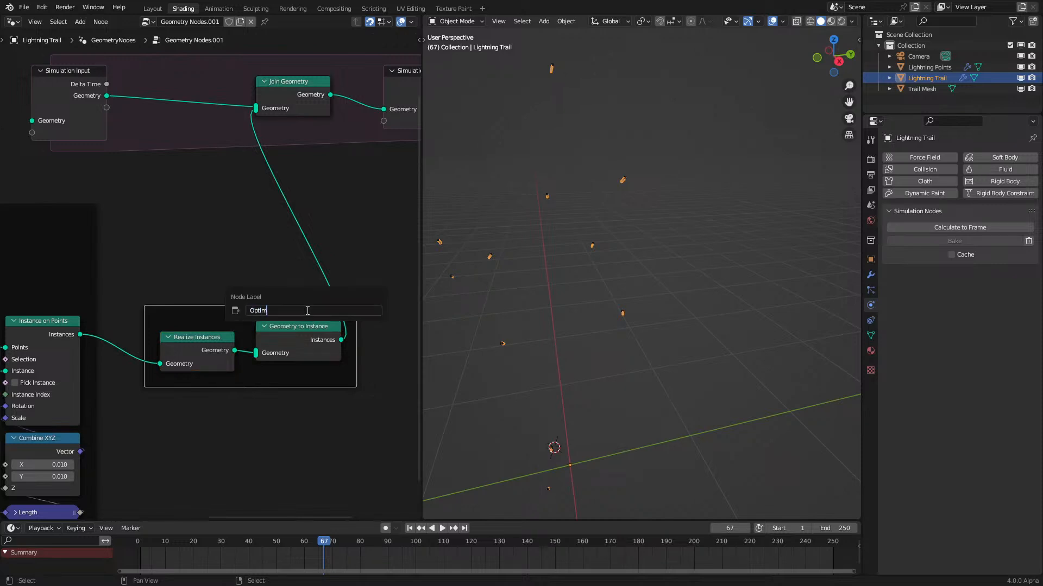
key("Return")
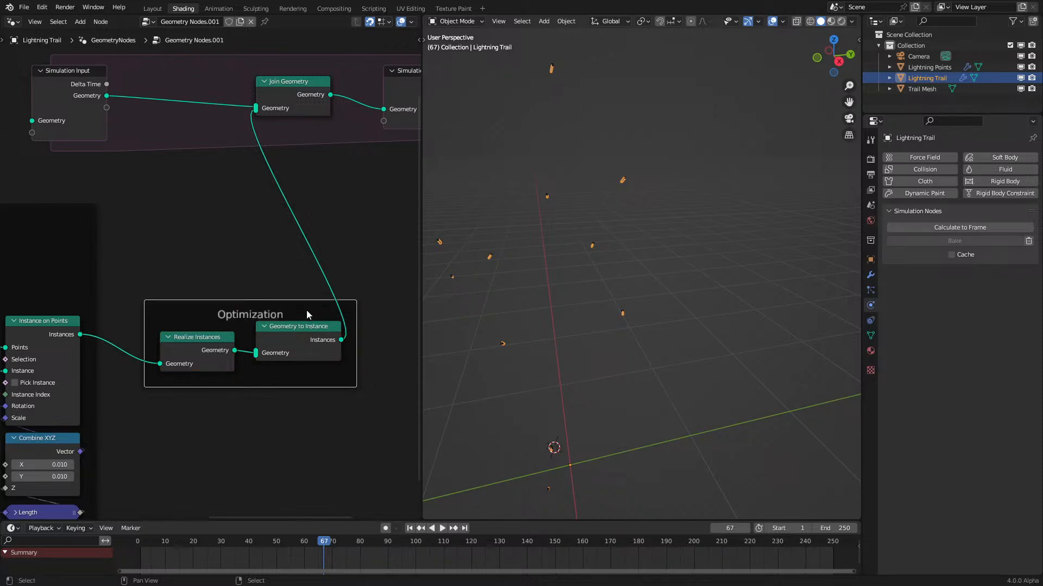
Step: Move Geometry to Instance level with Realize Instances inside the Optimization frame
scroll(306, 310, "up", 1)
left_click_drag(317, 350, 317, 373)
scroll(218, 337, "down", 1)
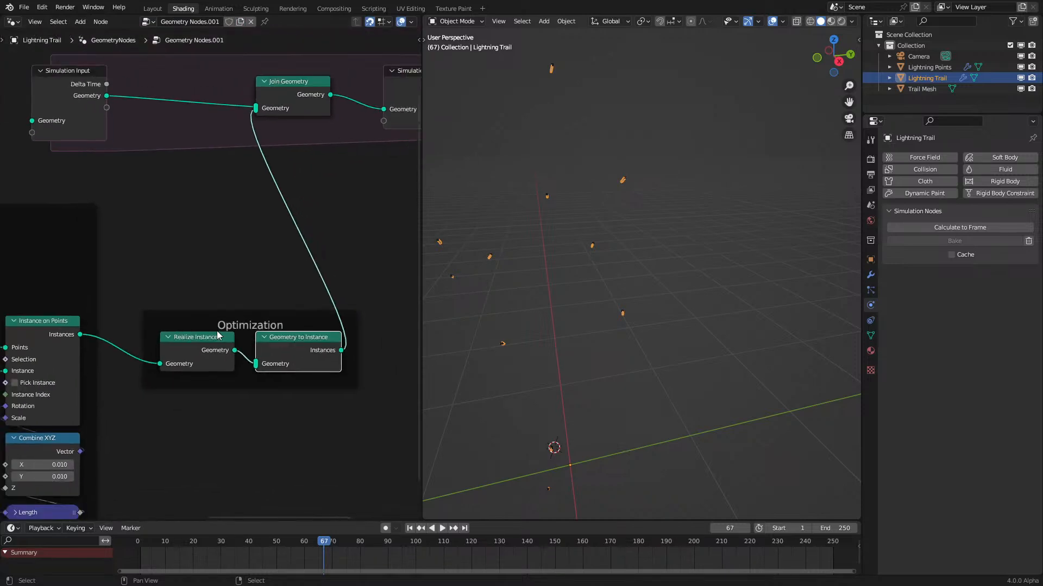
Step: Play the simulation from the start and examine the branching trail mesh up close, with and without its selection outline
key("shift+Left")
key("space")
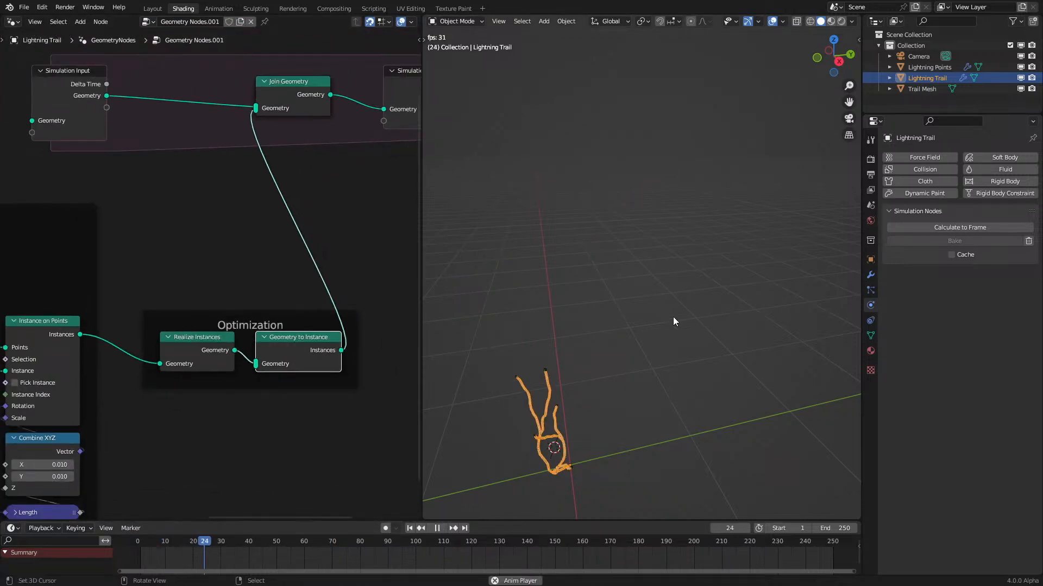
middle_click_drag(667, 259, 649, 305)
key("space")
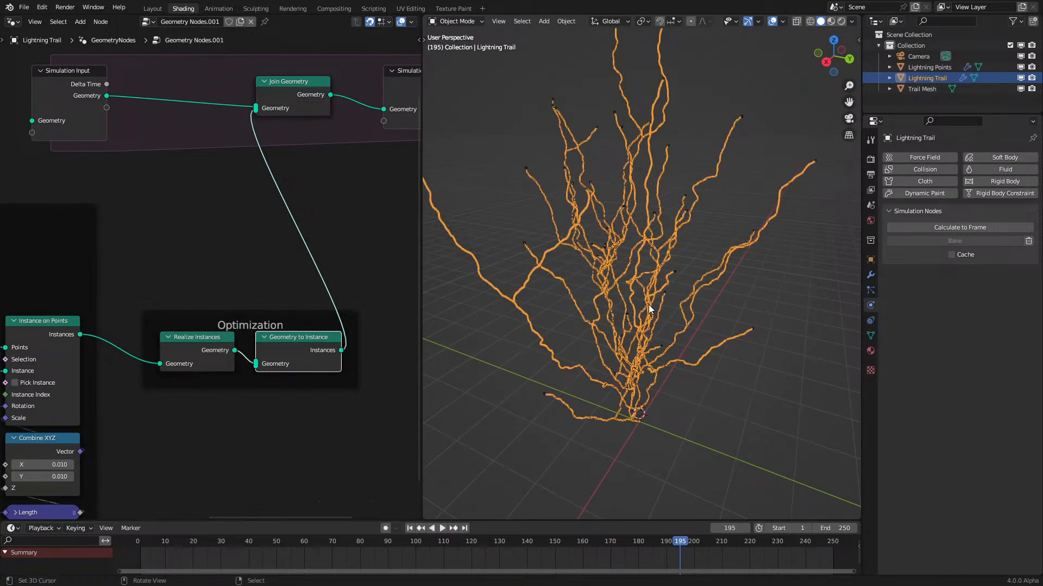
scroll(771, 295, "up", 2)
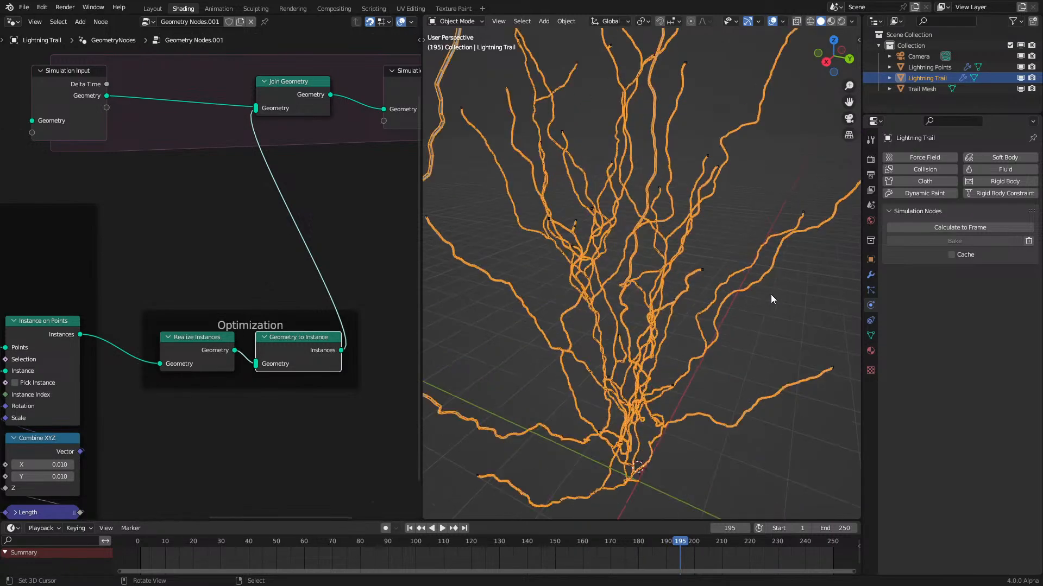
key("alt+a")
middle_click_drag(788, 309, 672, 270)
scroll(641, 272, "up", 2)
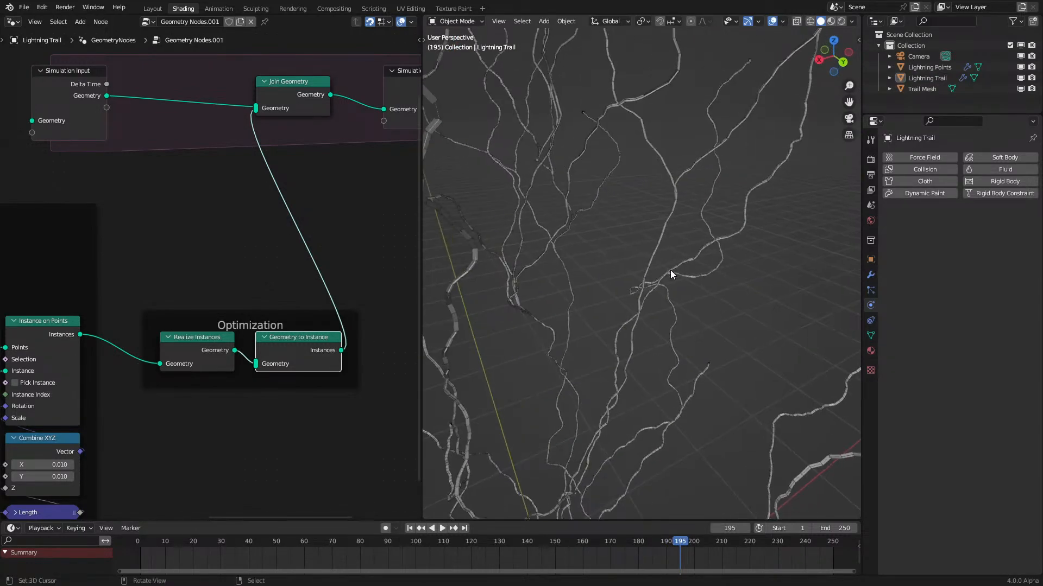
right_click(669, 269)
Step: Insert a Set Material node between Simulation Output and Group Output and choose Material for it
scroll(231, 246, "down", 4)
scroll(232, 250, "down", 2)
key("shift+a")
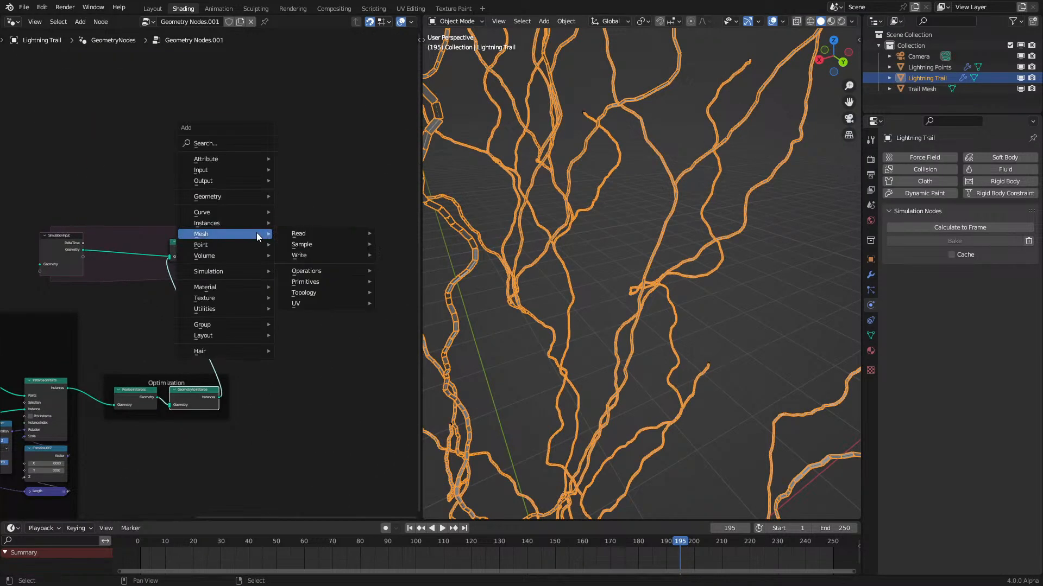
type("mer")
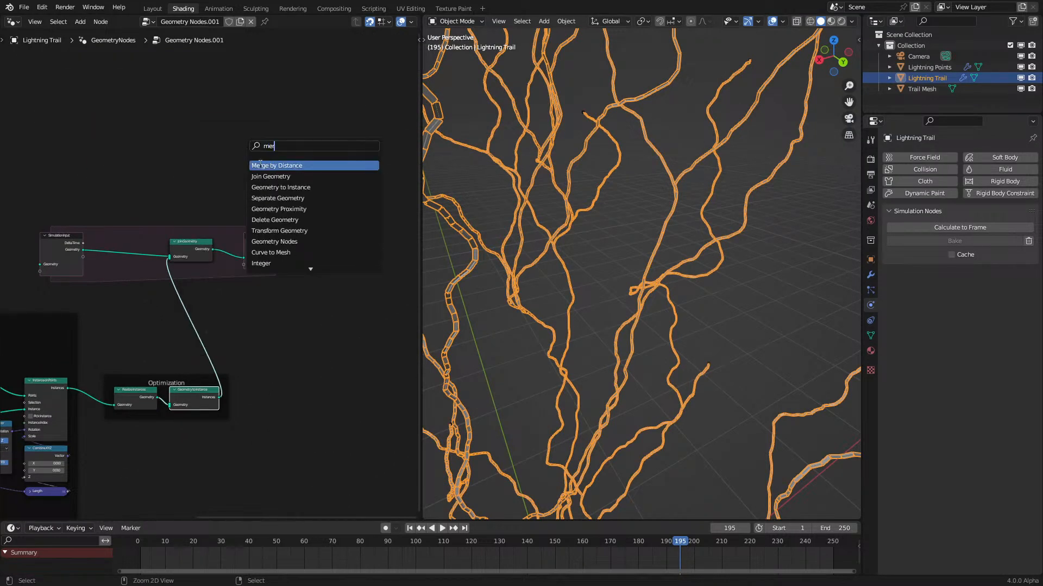
type("set ma")
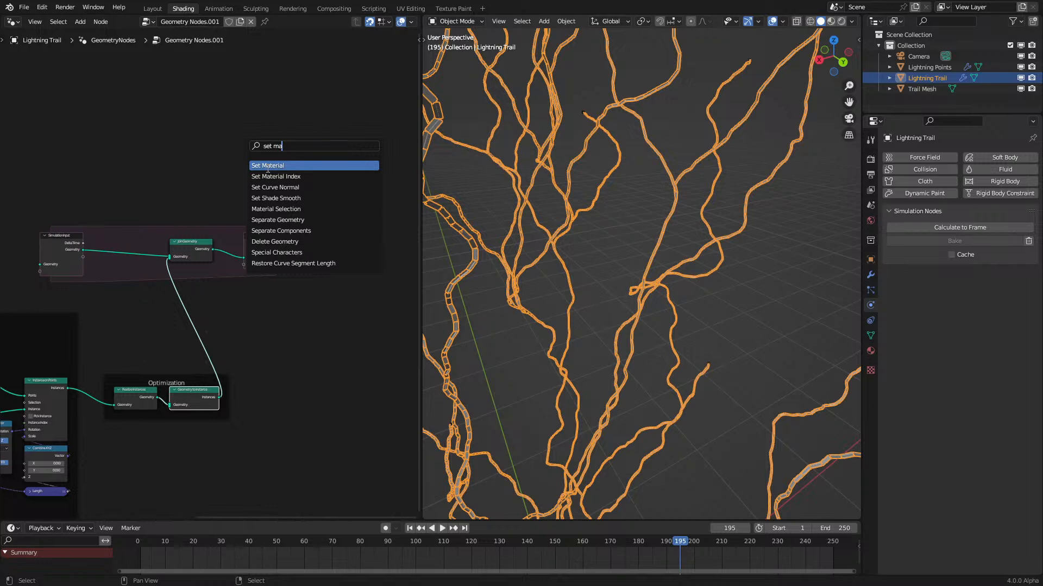
left_click(267, 166)
left_click(326, 269)
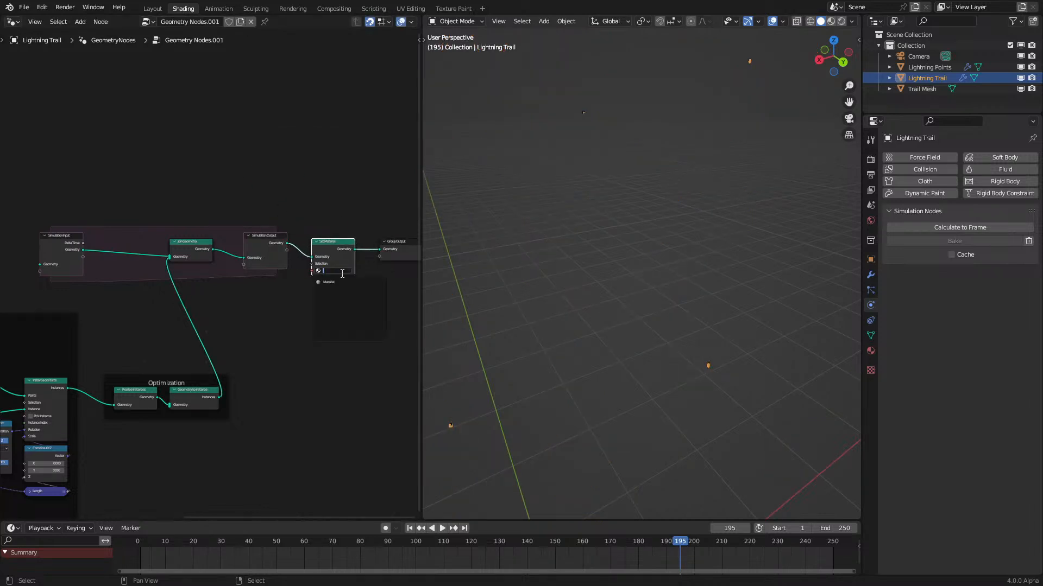
Step: Shift the Set Material node slightly upward and create a new material for Lightning Trail
left_click(871, 351)
scroll(361, 313, "up", 2)
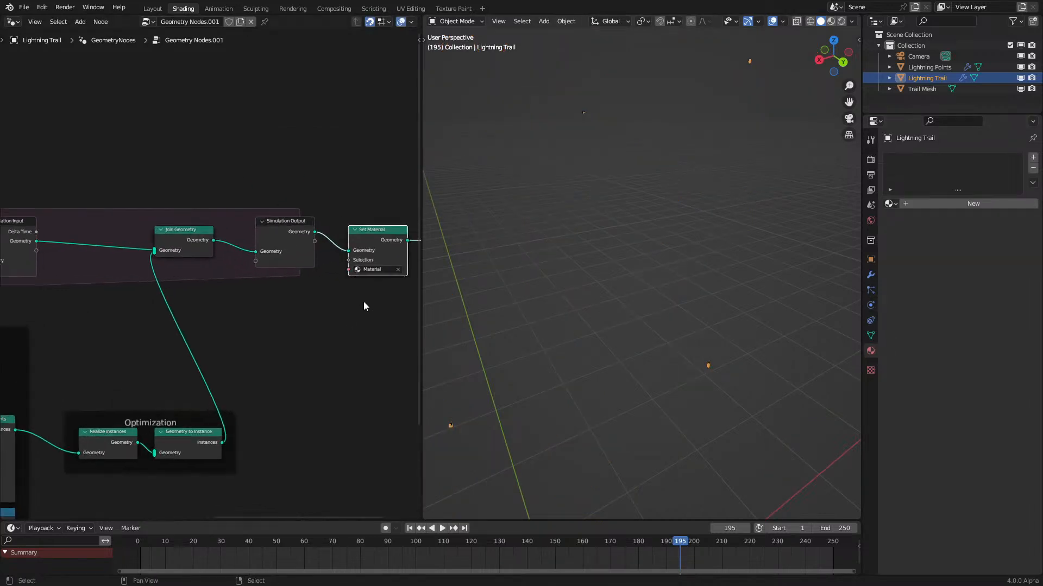
left_click_drag(371, 233, 363, 217)
left_click(969, 205)
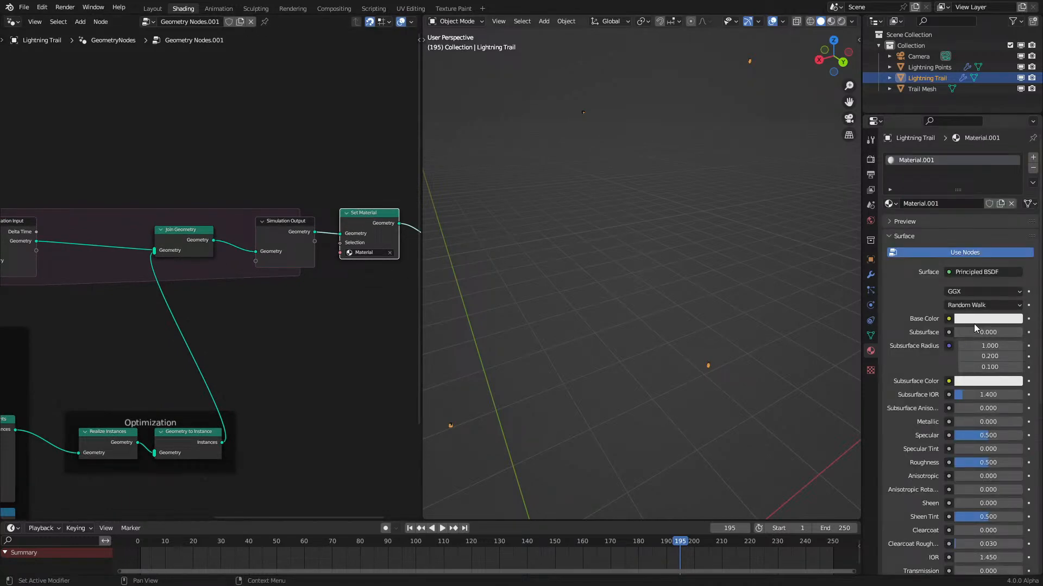
Step: Replay the simulation from the start to frame 98 while viewing the branching trail from another angle
key("shift+Left")
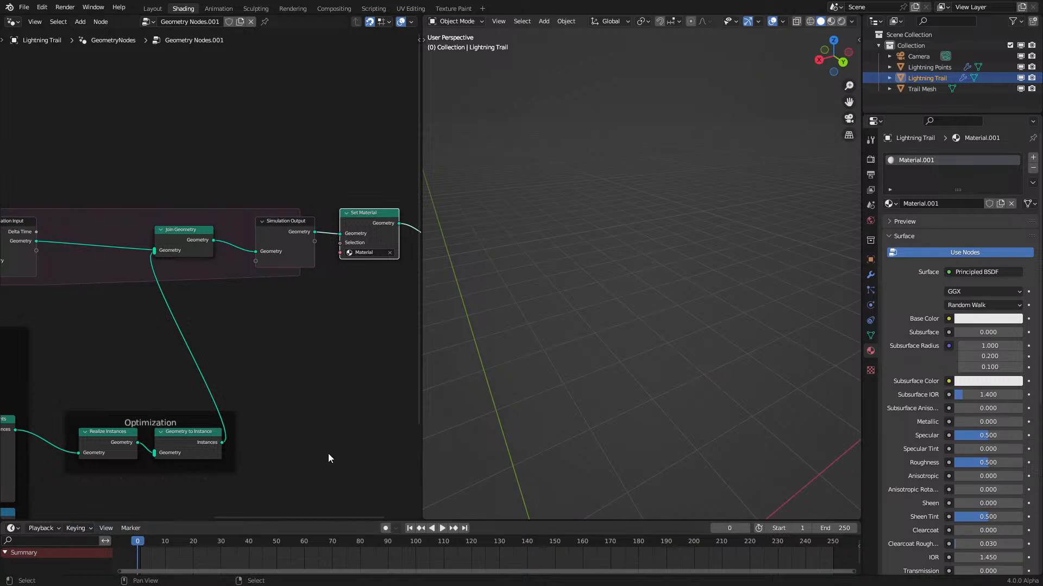
key("space")
middle_click_drag(612, 351, 664, 330)
key("space")
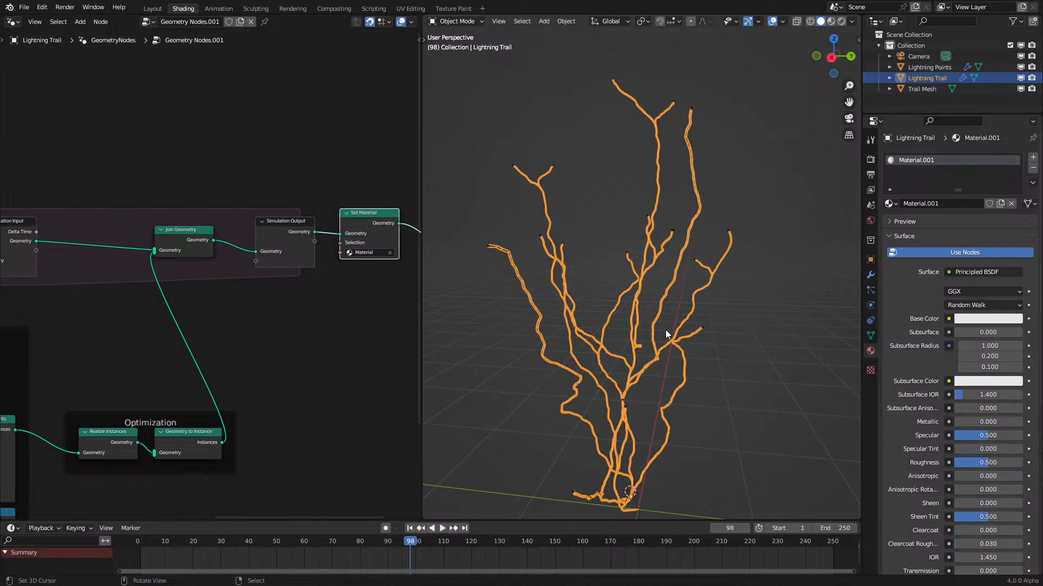
Step: Label the frame that holds the Object Info and Instance on Points nodes Trail Mesh
scroll(231, 305, "down", 4)
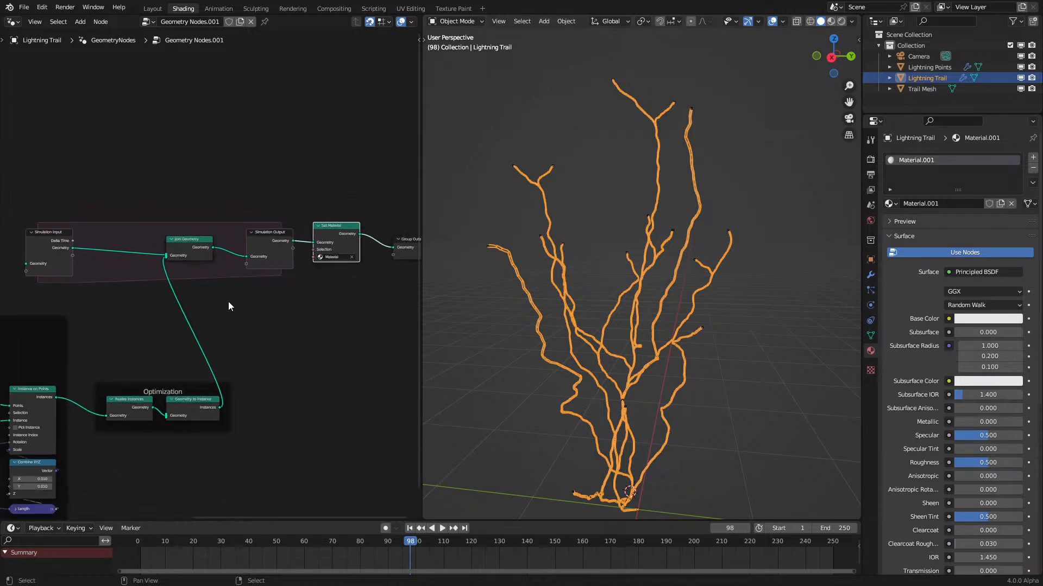
scroll(221, 307, "down", 2)
middle_click_drag(220, 312, 354, 280)
scroll(200, 288, "up", 1)
left_click(199, 282)
key("F2")
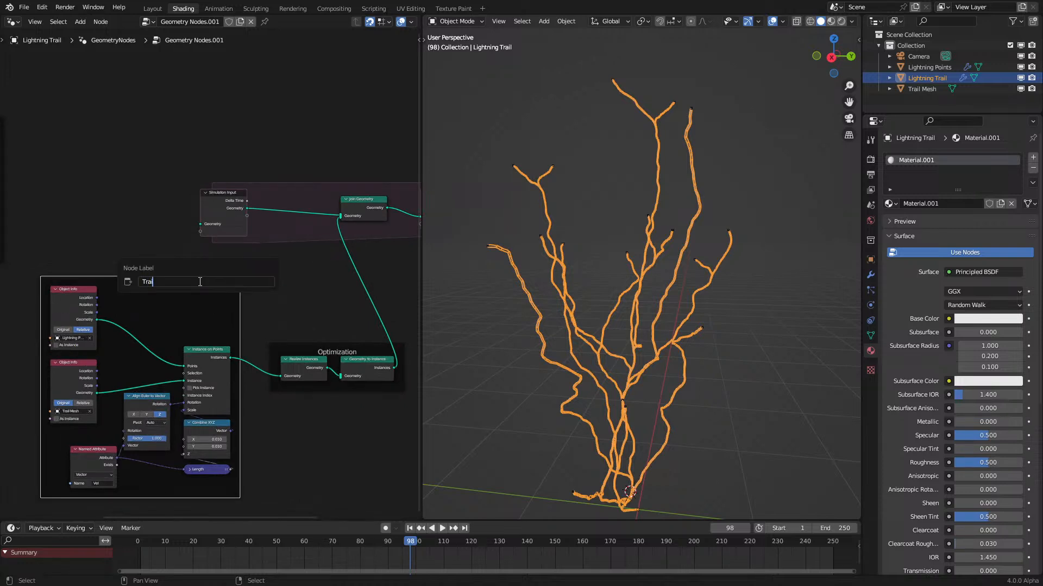
type("Trail Mesh")
key("Return")
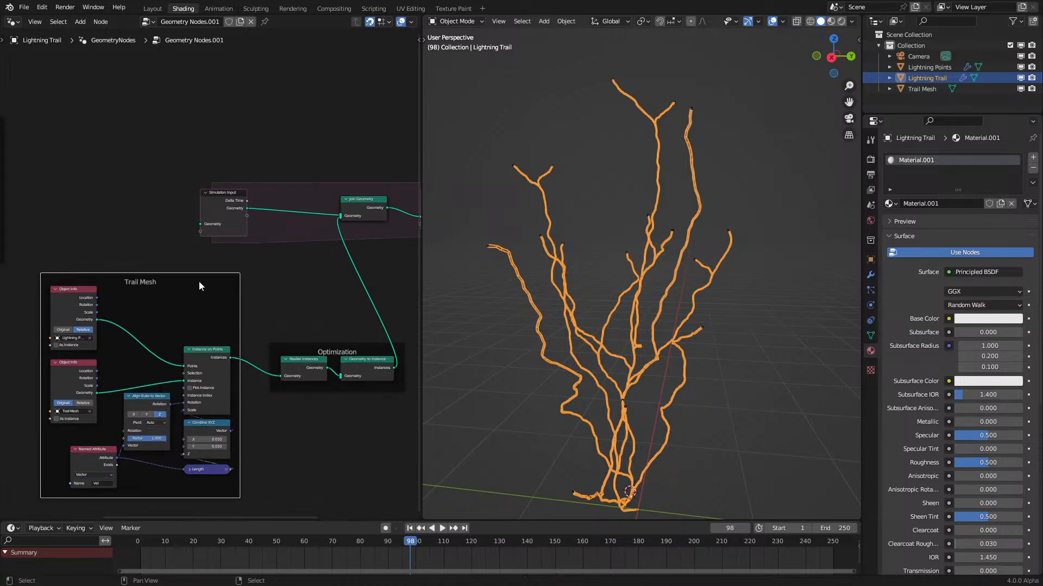
Step: Reposition both Object Info nodes together inside the Trail Mesh frame
scroll(91, 369, "up", 2)
left_click(92, 368)
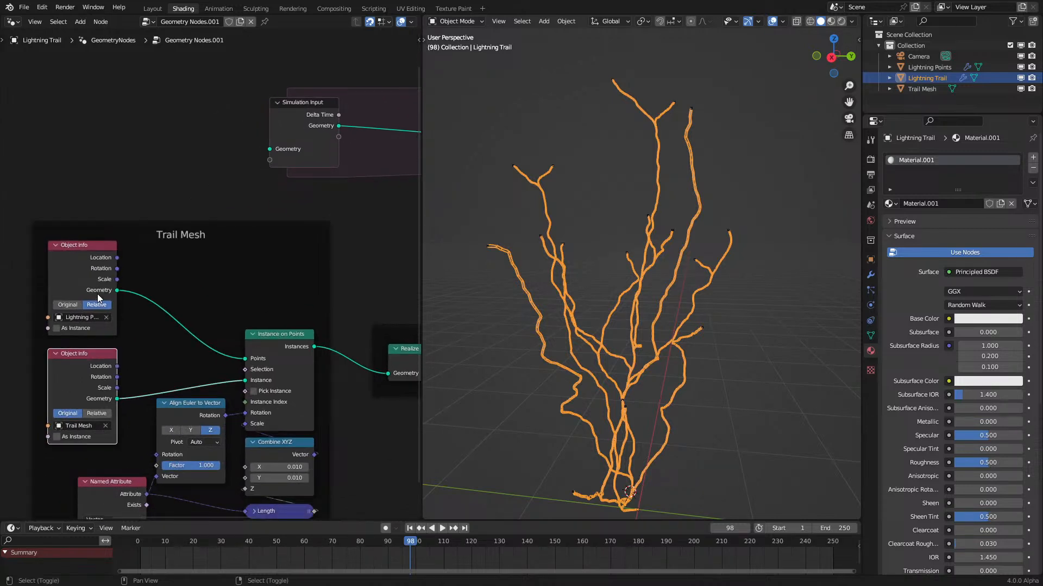
left_click(98, 295, "shift")
key("g")
left_click(112, 302)
Step: Show Material.001's nodes in the Shader Editor and set the viewport to Rendered shading with overlays hidden
middle_click_drag(195, 399, 82, 399)
left_click(14, 22)
left_click(33, 125)
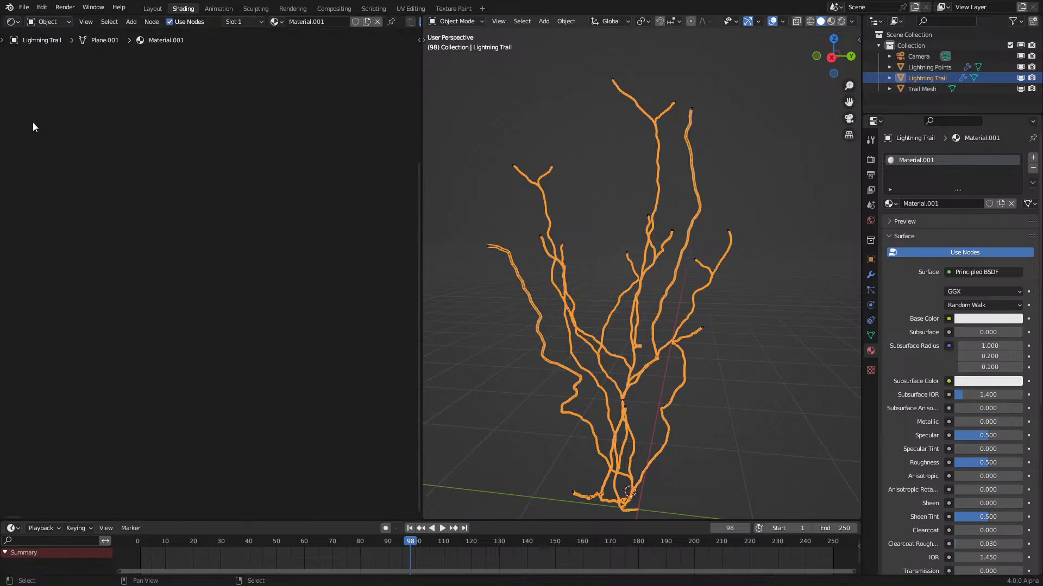
key("Home")
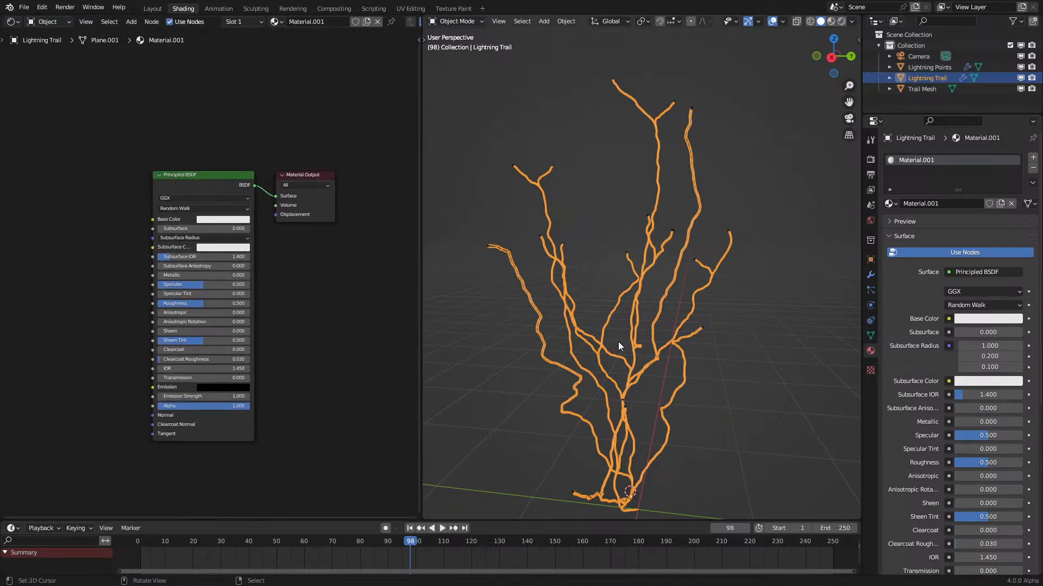
key("z")
left_click(651, 281)
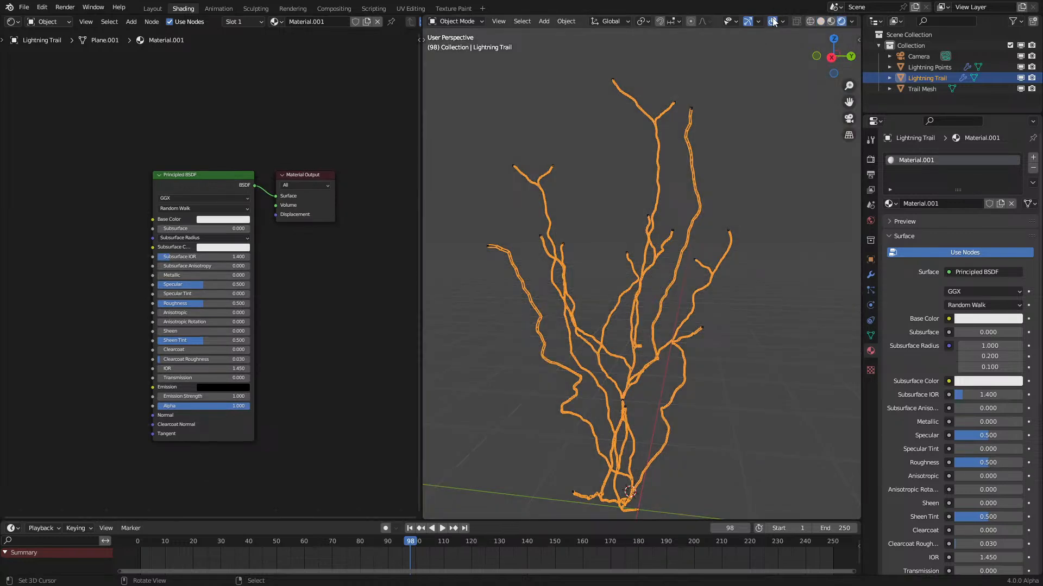
left_click(772, 22)
Step: Add an Attribute node named Split beside the Principled BSDF and preview its color on the Material Output
middle_click_drag(97, 237, 199, 260)
key("shift+a")
left_click(204, 255)
type("a")
key("Return")
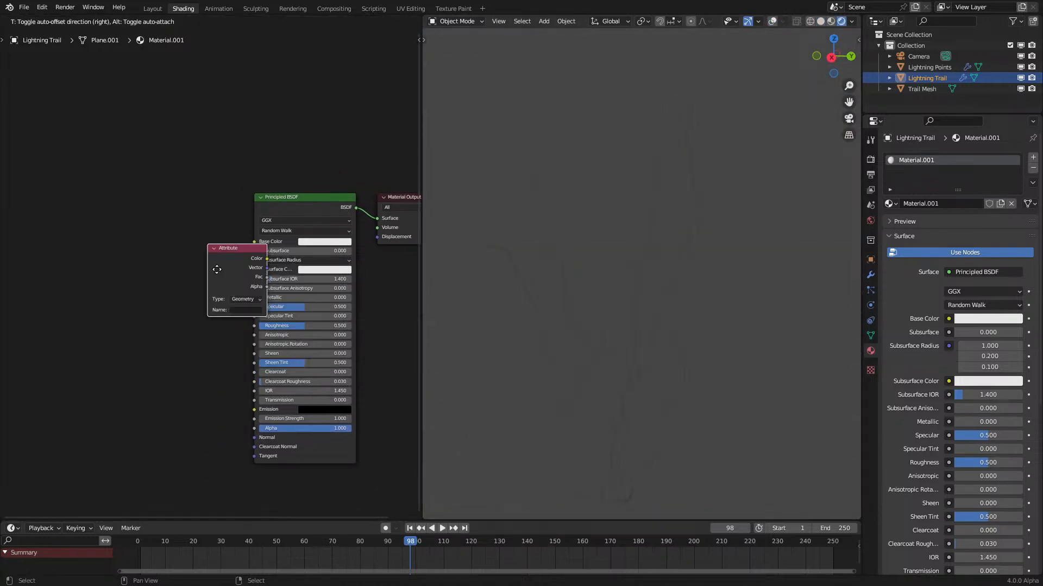
left_click(109, 294)
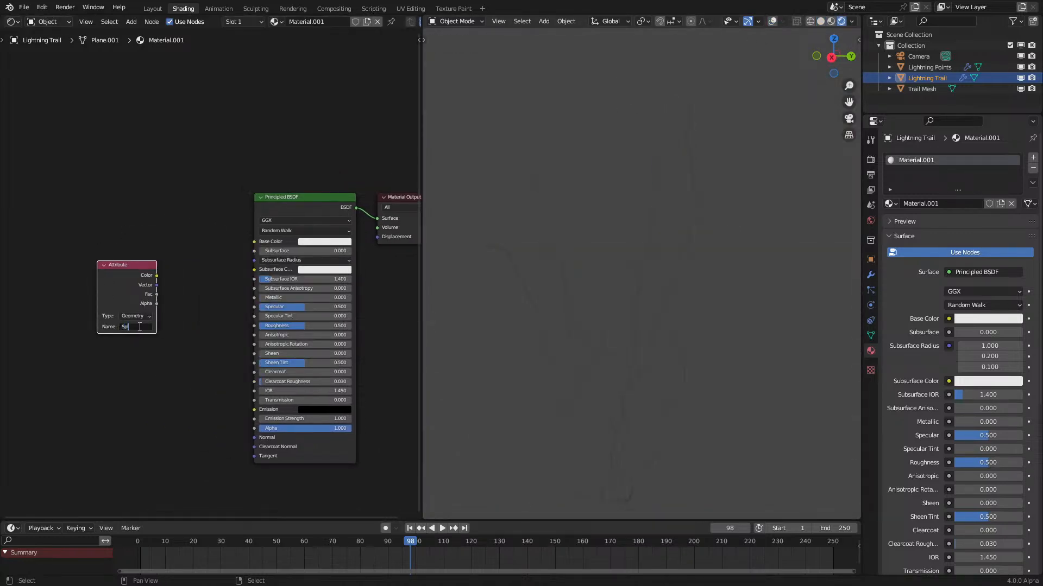
left_click(130, 295, "ctrl+shift")
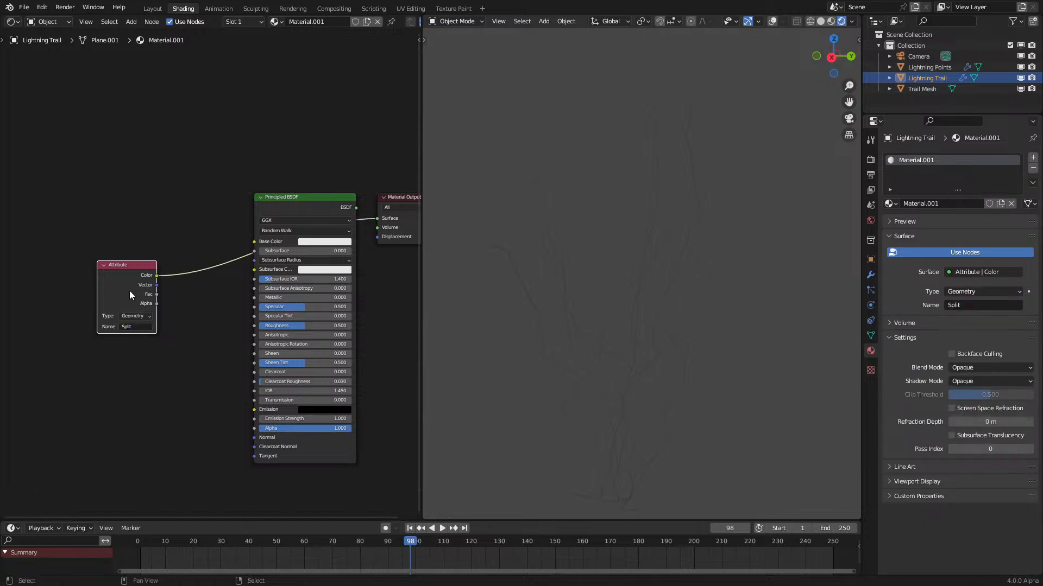
Step: Replay the simulation to frame 61 and check the trail in Wireframe shading
key("space")
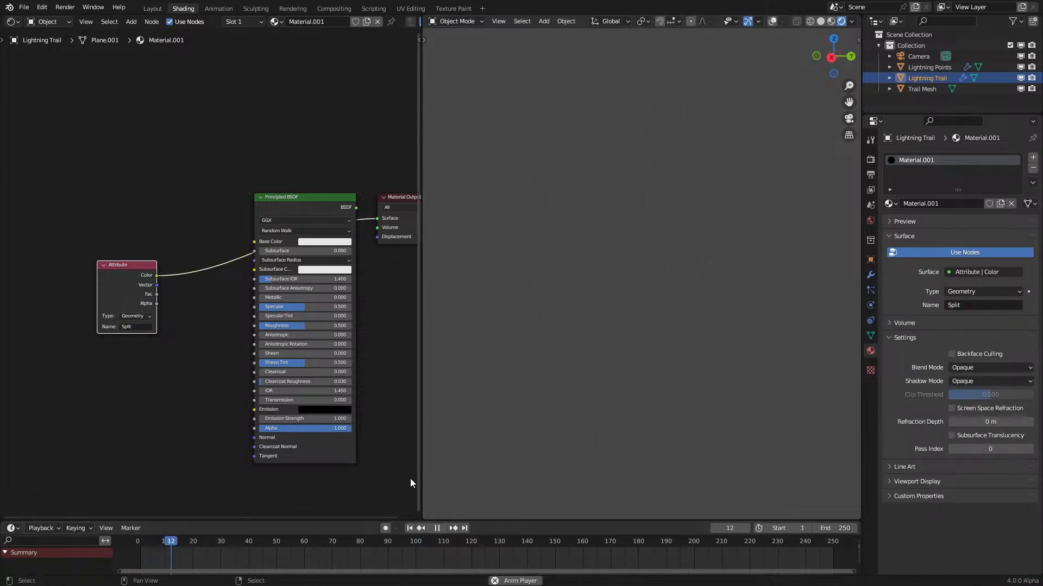
key("space")
key("z")
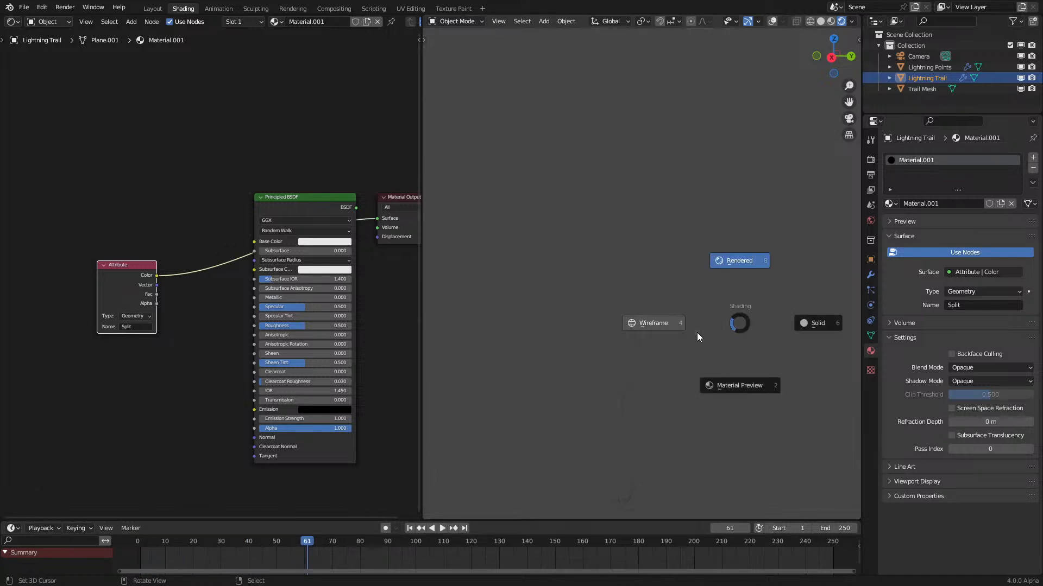
left_click(689, 325)
Step: Change the trail's Set Material node to Material.001 in the Geometry Node Editor and return to the Shader Editor
left_click(13, 22)
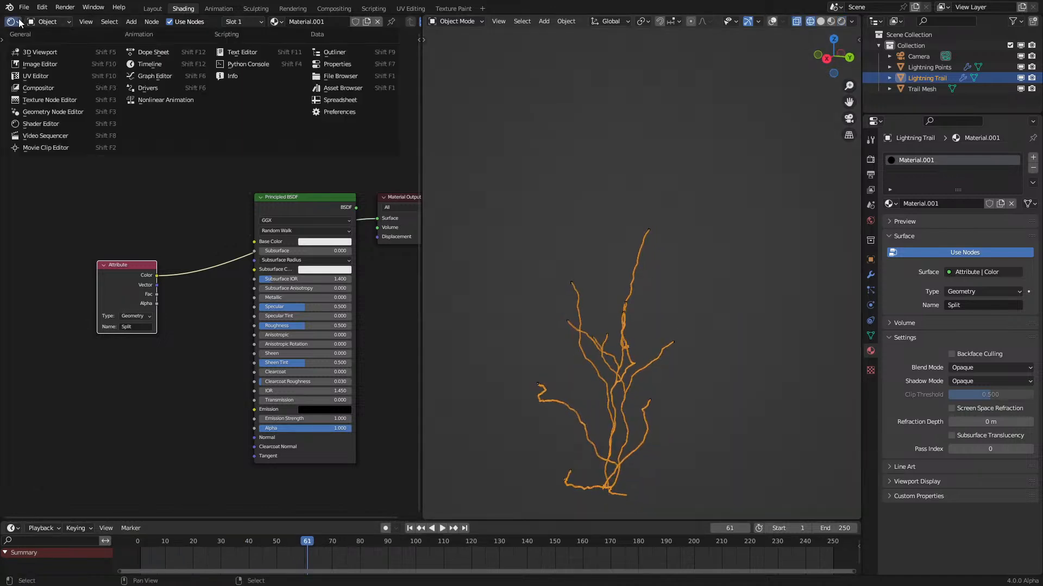
left_click(43, 100)
left_click(340, 350)
left_click(339, 365)
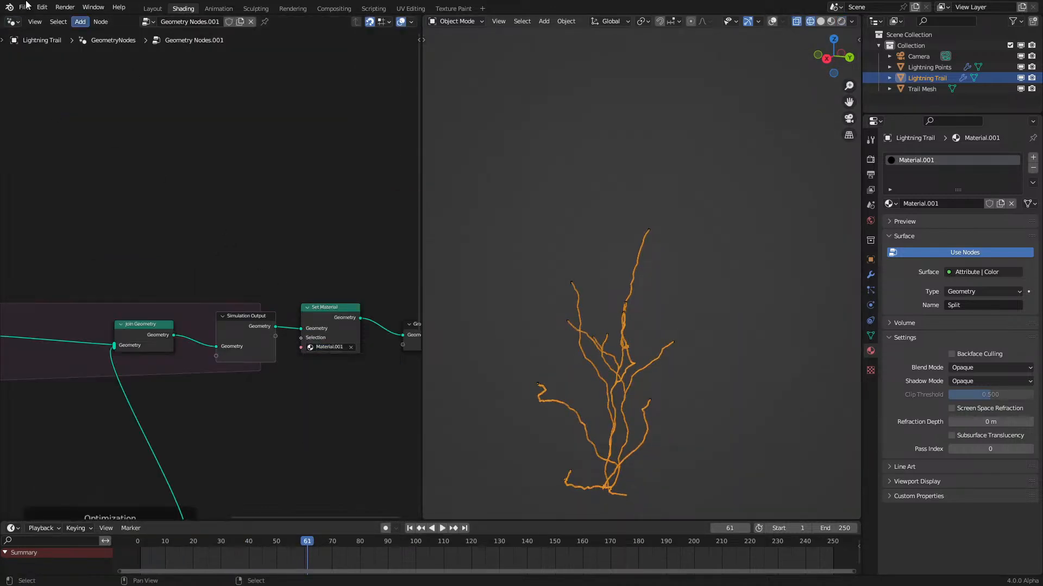
left_click(13, 22)
left_click(46, 123)
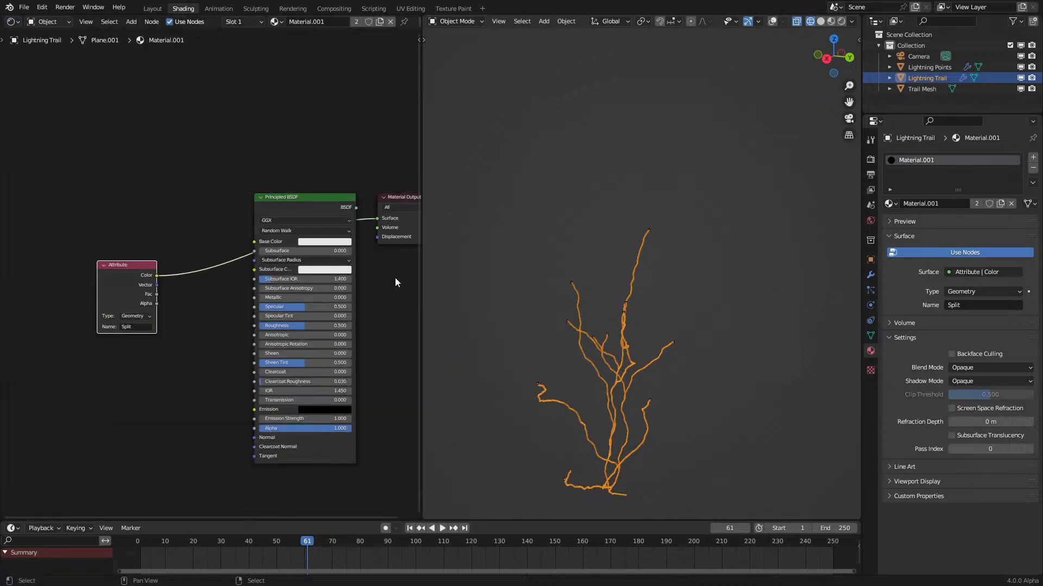
Step: Return the viewport to Rendered shading and restart the simulation playback
key("z")
left_click(554, 198)
key("space")
left_click(127, 553)
Step: Correct the Attribute node's name to Splits and play the simulation on to frame 77
scroll(149, 354, "up", 3)
left_click(98, 365)
type("s")
key("Return")
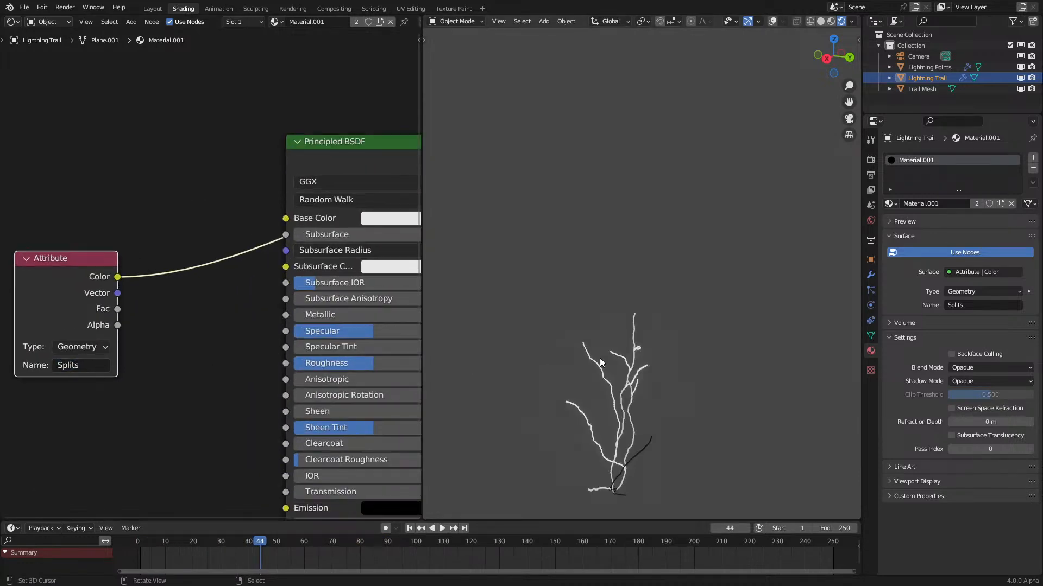
key("space")
key("space")
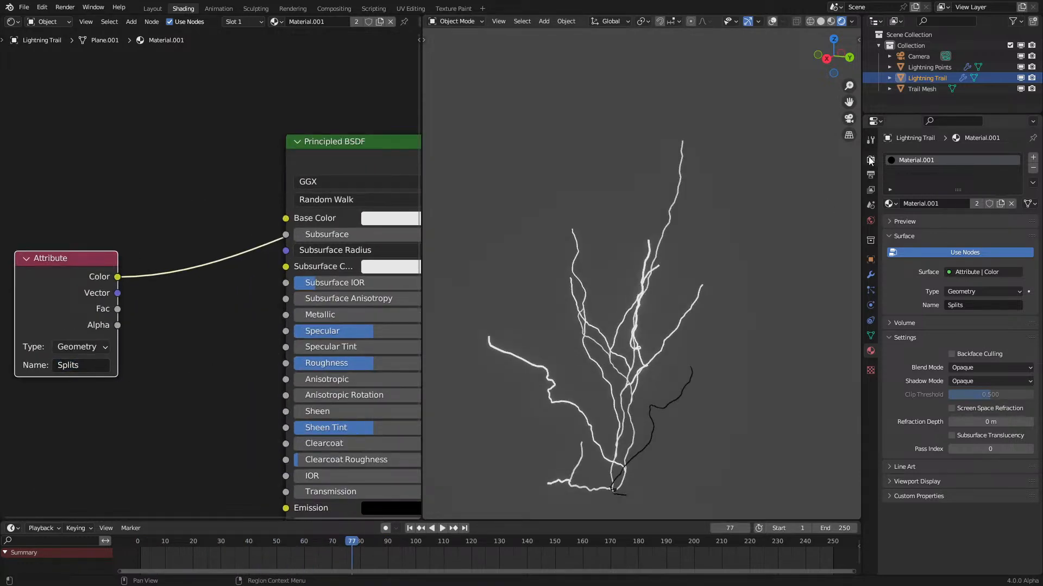
Step: Open the Sampling settings in the render properties and turn off Viewport Denoising
left_click(870, 160)
left_click(910, 175)
left_click(951, 216)
Step: Examine the black and white Splits shading of the lightning branches up close
scroll(659, 380, "up", 3)
scroll(607, 353, "up", 4)
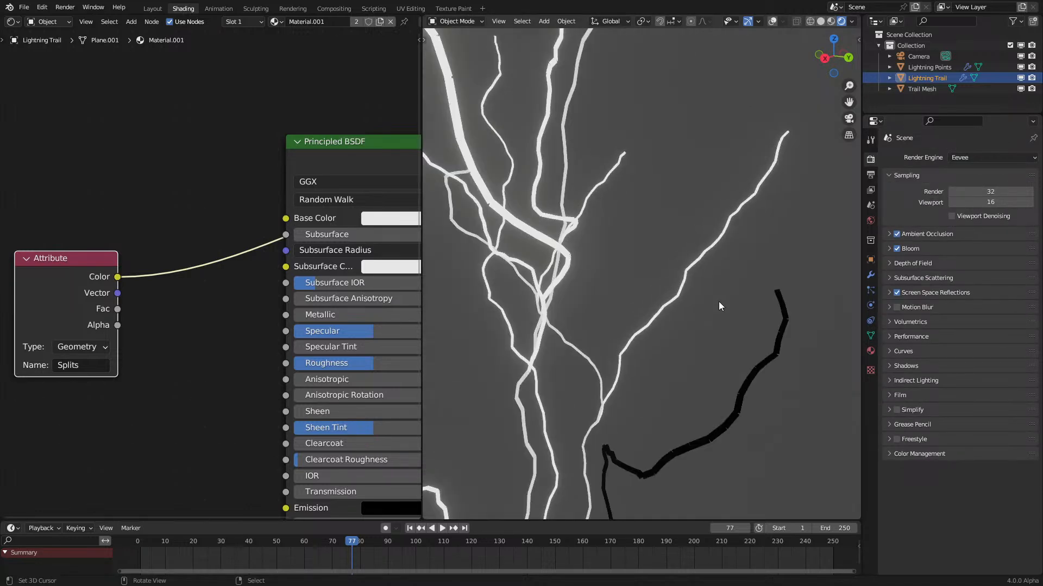
middle_click_drag(786, 285, 753, 292)
scroll(733, 302, "up", 1)
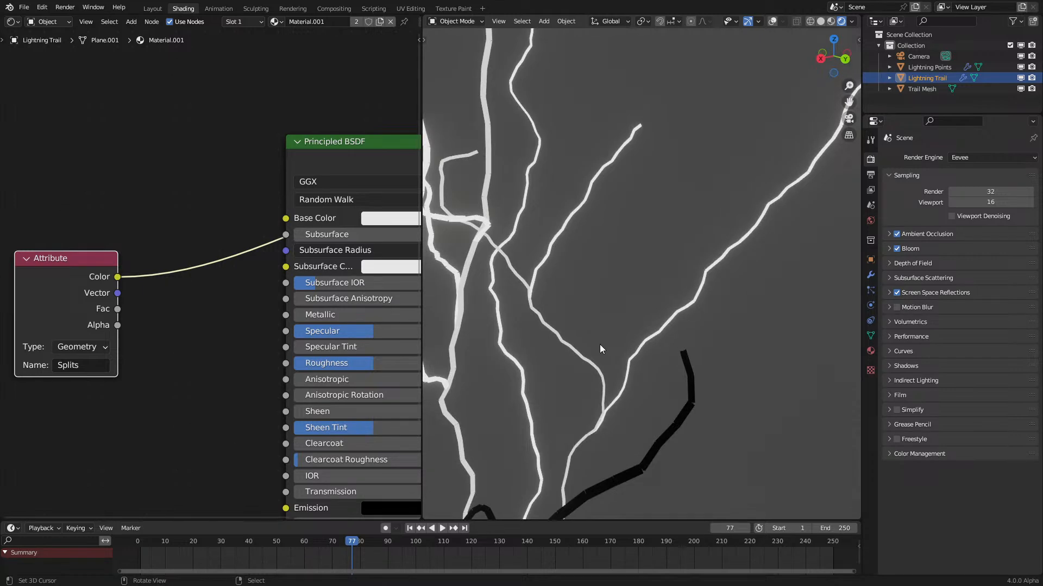
middle_click_drag(600, 344, 605, 342)
scroll(604, 342, "down", 1)
scroll(605, 346, "down", 5)
Step: Replay the simulation from the start to frame 25 and inspect how the first branches are shaded
key("space")
key("shift+Left")
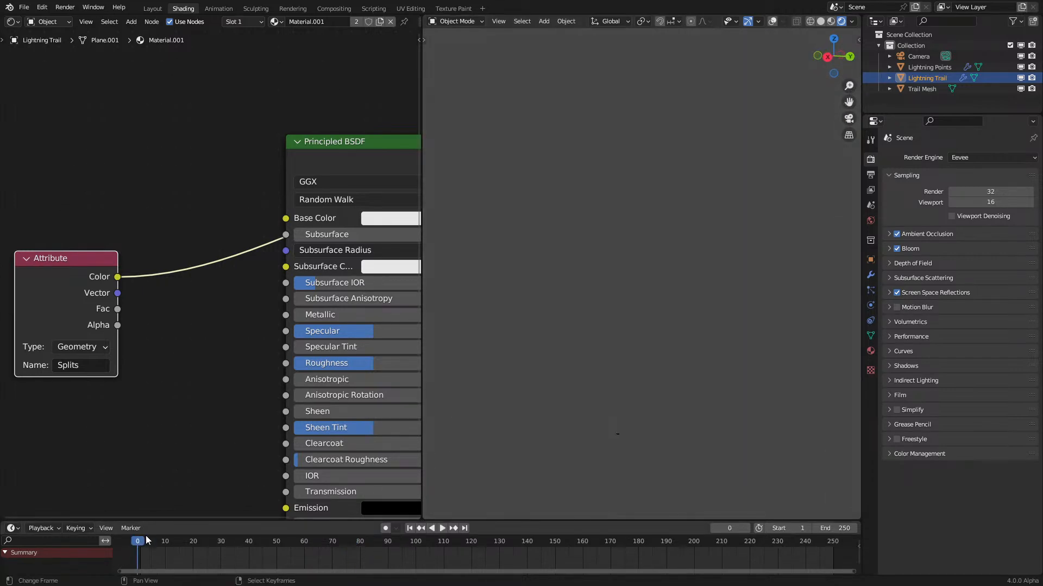
key("space")
scroll(639, 380, "up", 4)
middle_click_drag(639, 380, 689, 346)
scroll(667, 453, "down", 4)
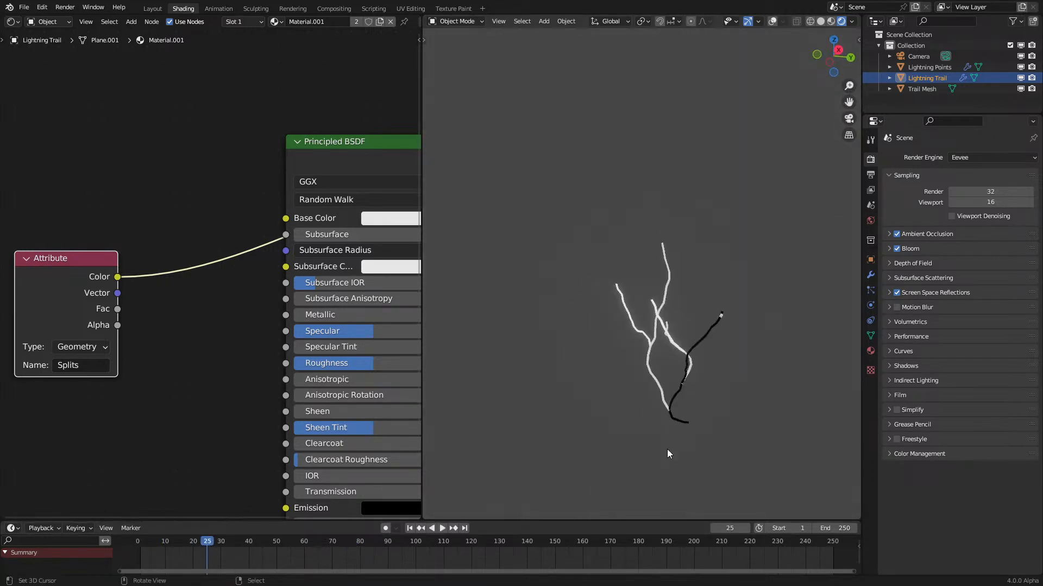
Step: Continue the simulation to frame 139 and examine the main bolt and its branches from several angles
key("space")
scroll(712, 272, "up", 2)
middle_click_drag(712, 272, 619, 375)
scroll(653, 287, "down", 2)
scroll(560, 383, "down", 1)
key("space")
scroll(623, 376, "down", 5)
scroll(641, 380, "up", 4)
scroll(639, 378, "up", 1)
middle_click_drag(637, 357, 587, 348)
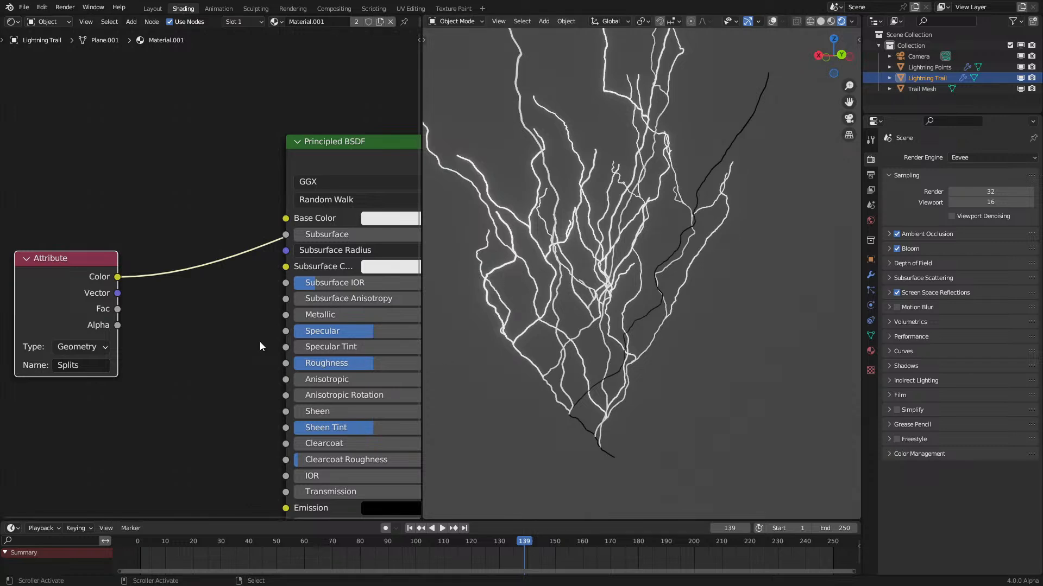
middle_click_drag(565, 358, 589, 373)
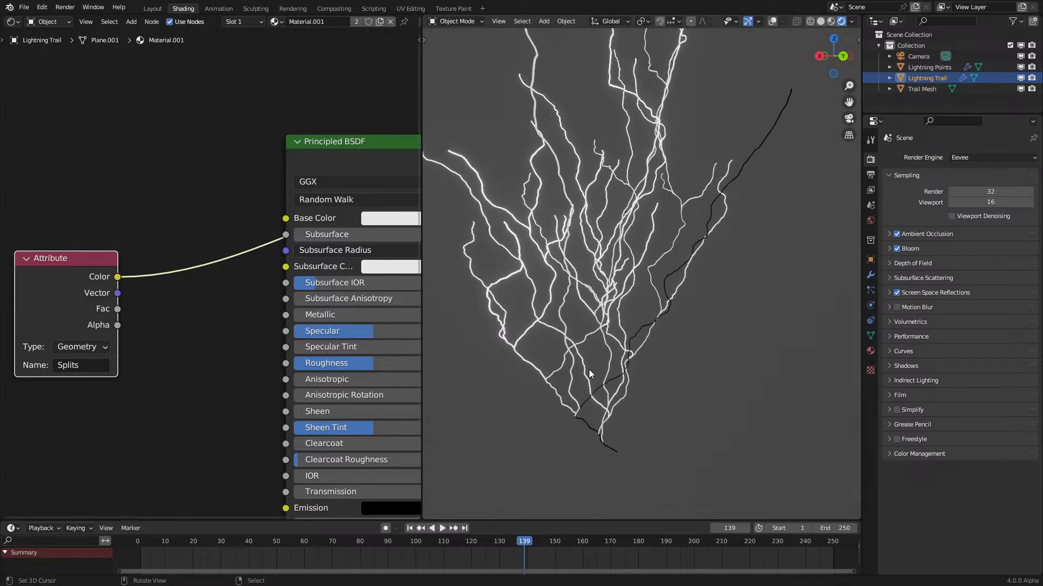
Step: Return to the Geometry Node Editor and bring the Trail Mesh frame into view
left_click(13, 21)
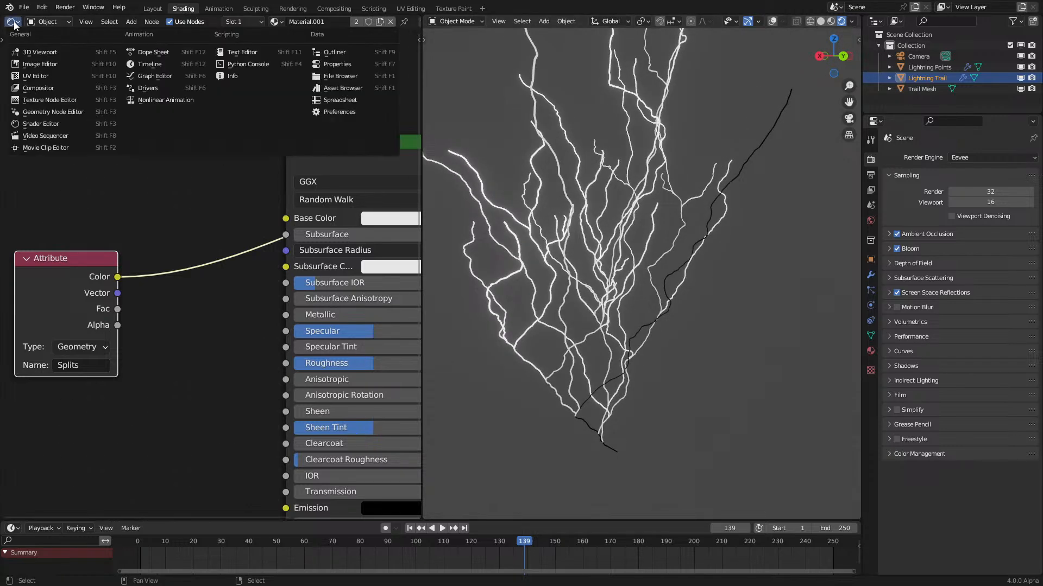
left_click(69, 117)
scroll(213, 413, "down", 12)
middle_click_drag(98, 442, 305, 264)
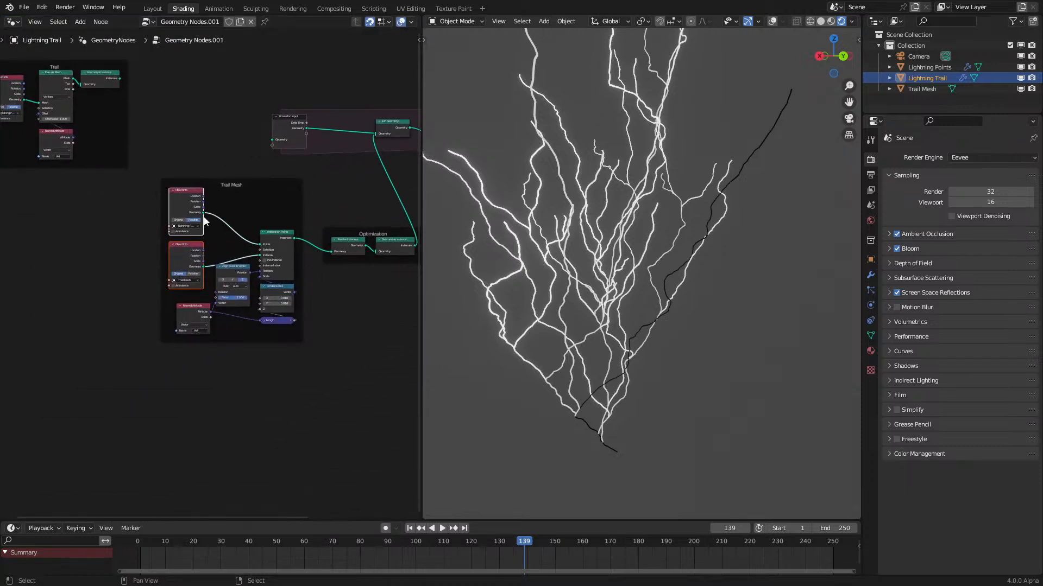
Step: Assign the existing Material.001 to the Lightning Points object
left_click(928, 67)
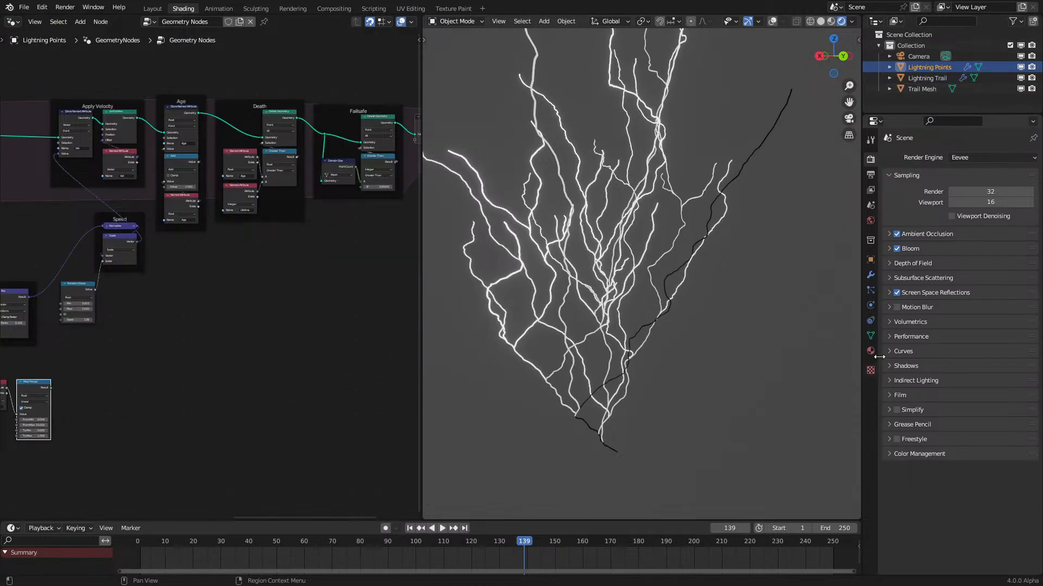
left_click(870, 351)
left_click(891, 204)
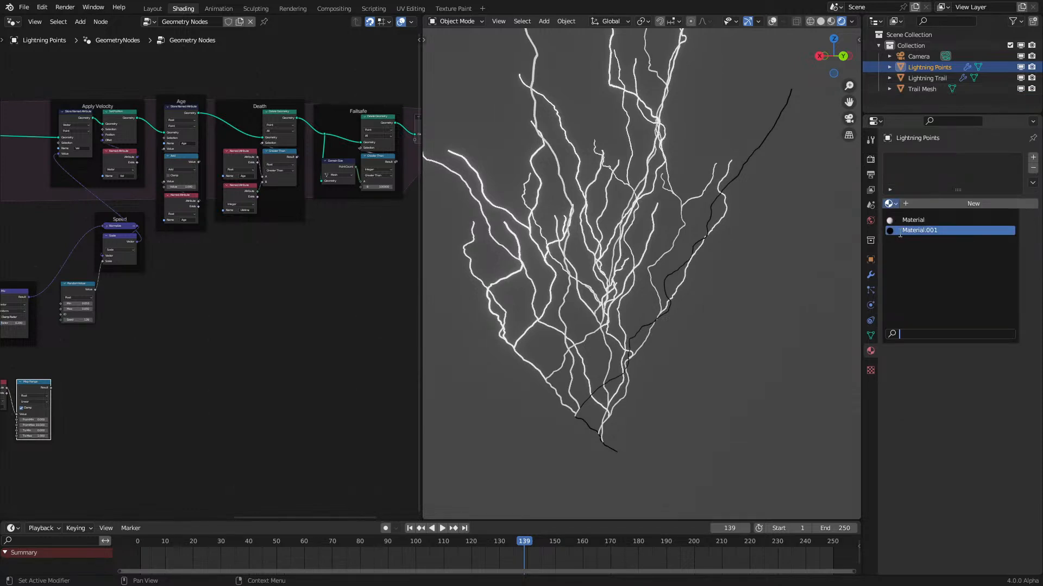
left_click(931, 231)
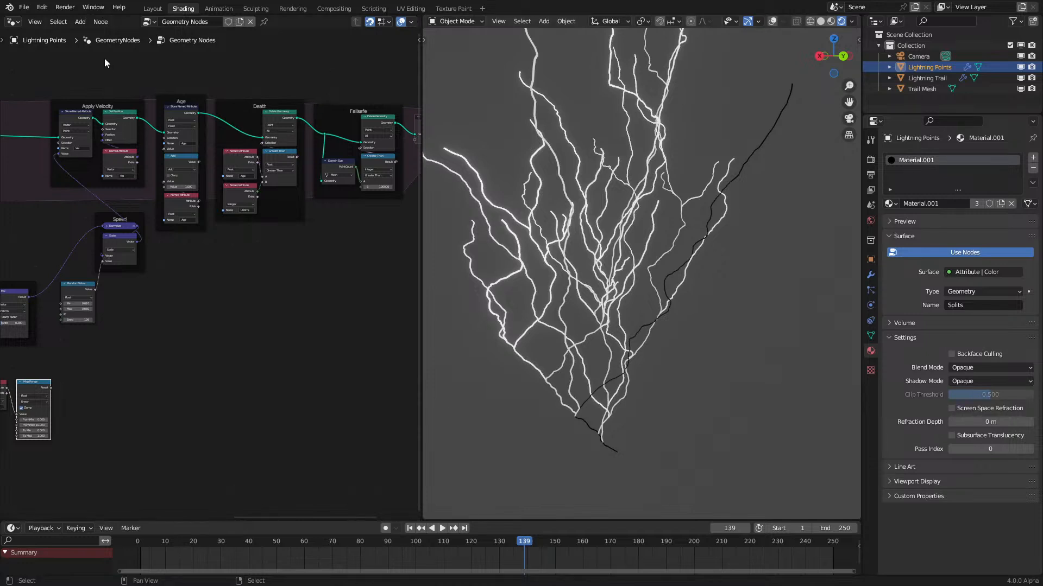
Step: Connect the Result of the Splits Map Range to the Factor of the Mix node blending Vel with the random vector
middle_click_drag(166, 317, 278, 363)
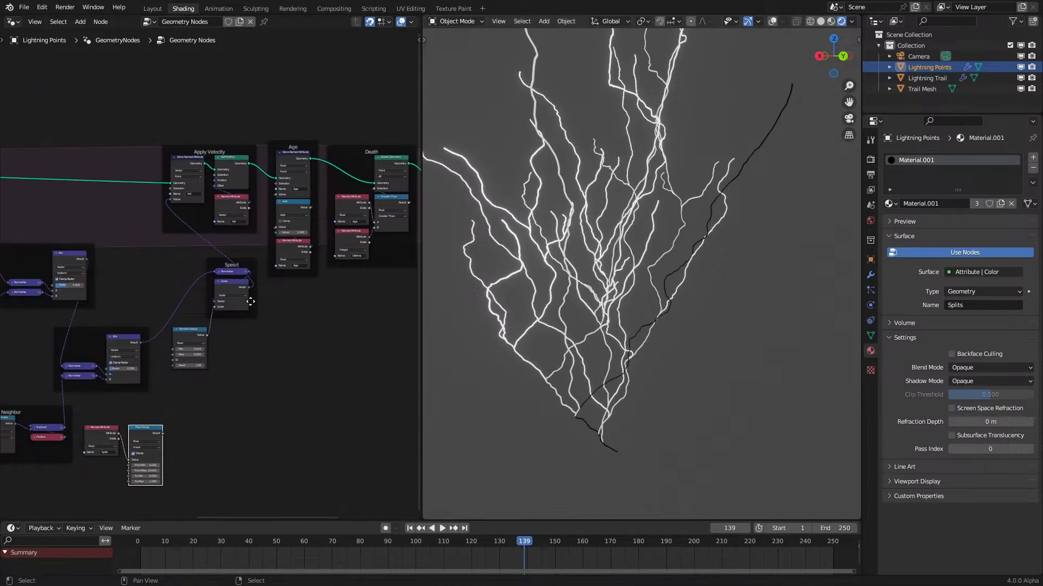
middle_click_drag(228, 425, 333, 329)
scroll(307, 353, "up", 6)
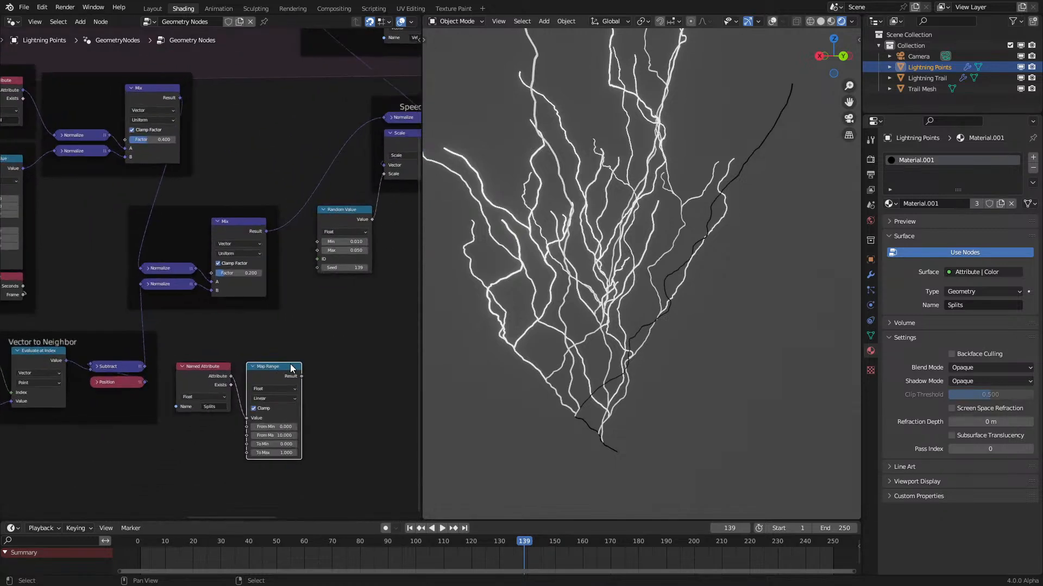
left_click_drag(301, 376, 125, 139)
Step: Replay the simulation from the start and examine how the branches curve with the Splits-driven mix factor
left_click(139, 542)
key("space")
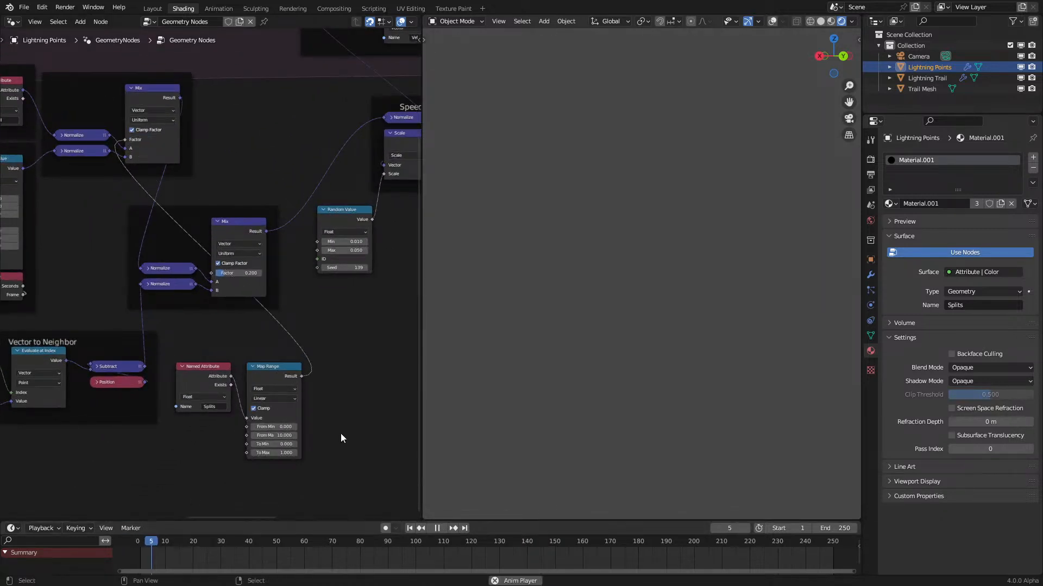
mouse_move(603, 307)
middle_mouse_down()
mouse_move(673, 371)
mouse_move(670, 259)
mouse_move(673, 295)
mouse_move(603, 301)
middle_mouse_up()
key("space")
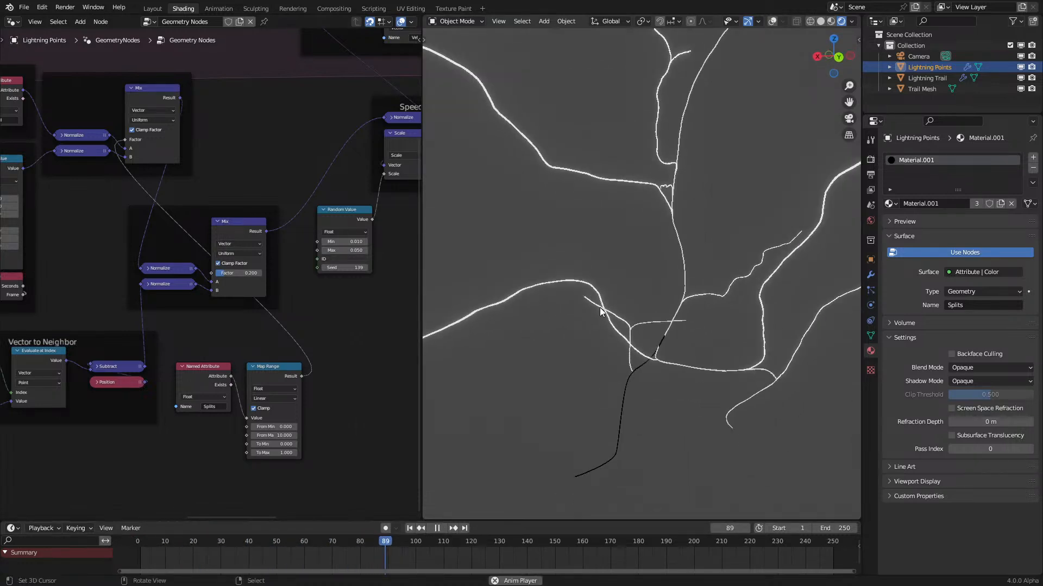
middle_click_drag(162, 314, 285, 308)
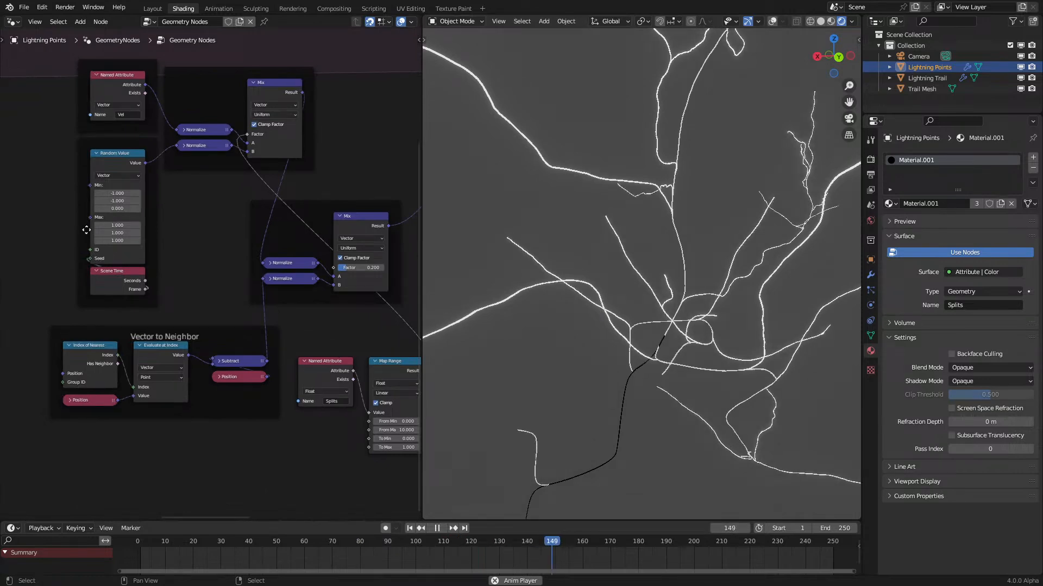
middle_click_drag(524, 350, 638, 335)
scroll(551, 351, "down", 7)
key("space")
key("space")
key("space")
Step: Set To Min of the Splits Map Range node to 0.01
middle_click_drag(350, 421, 244, 429)
scroll(237, 384, "up", 3)
left_click(314, 456)
type(".01")
key("Return")
Step: Play the simulation to frame 147 and inspect the main bolt and its branches
key("space")
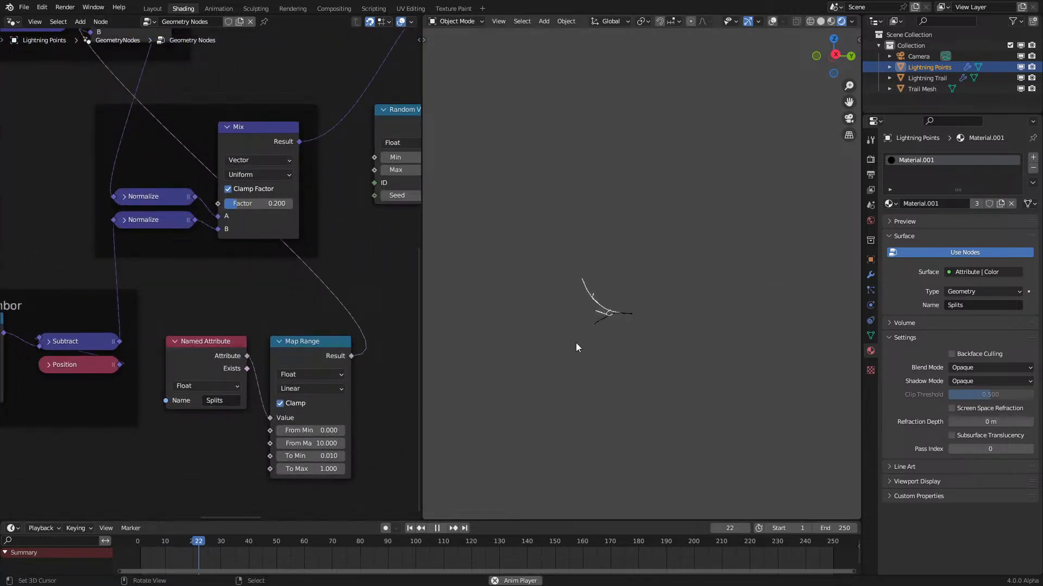
middle_click_drag(575, 343, 477, 326)
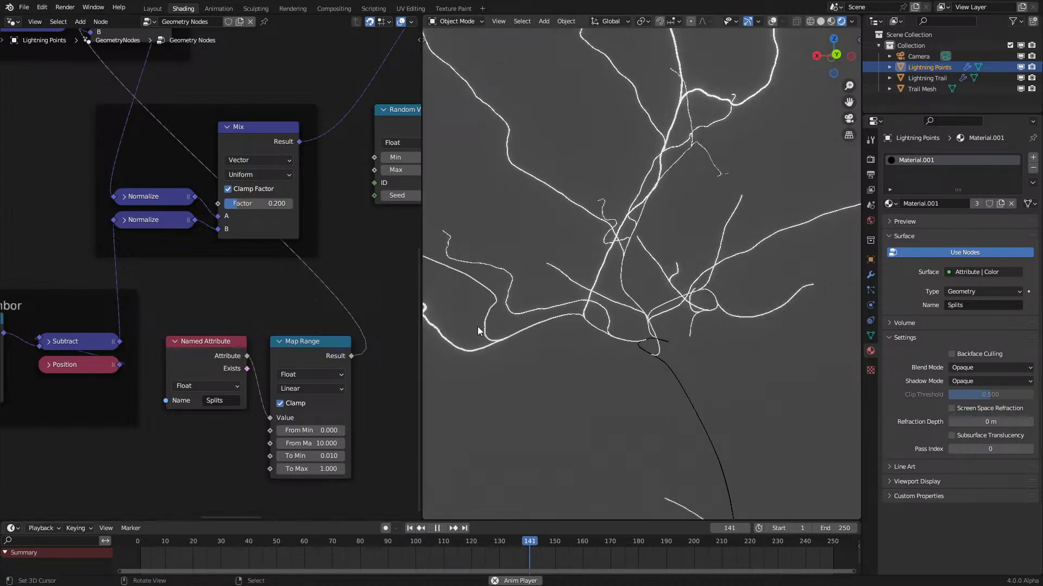
key("space")
Step: Set the neighbor-vector Mix node's Factor to 0 and label its frame Move Away
scroll(224, 304, "down", 1)
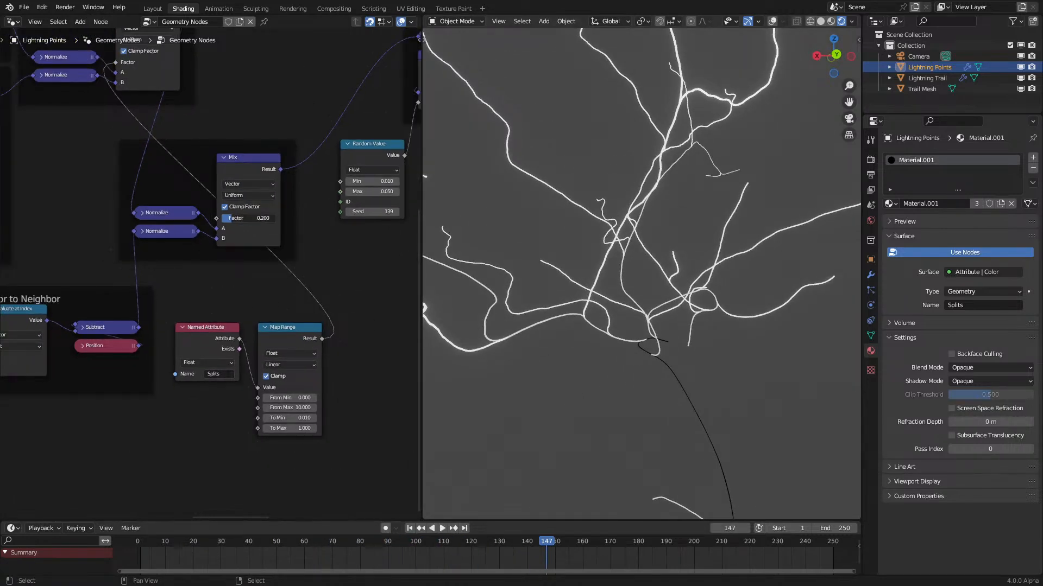
left_click_drag(125, 568, 179, 557)
left_click(232, 140)
key("F2")
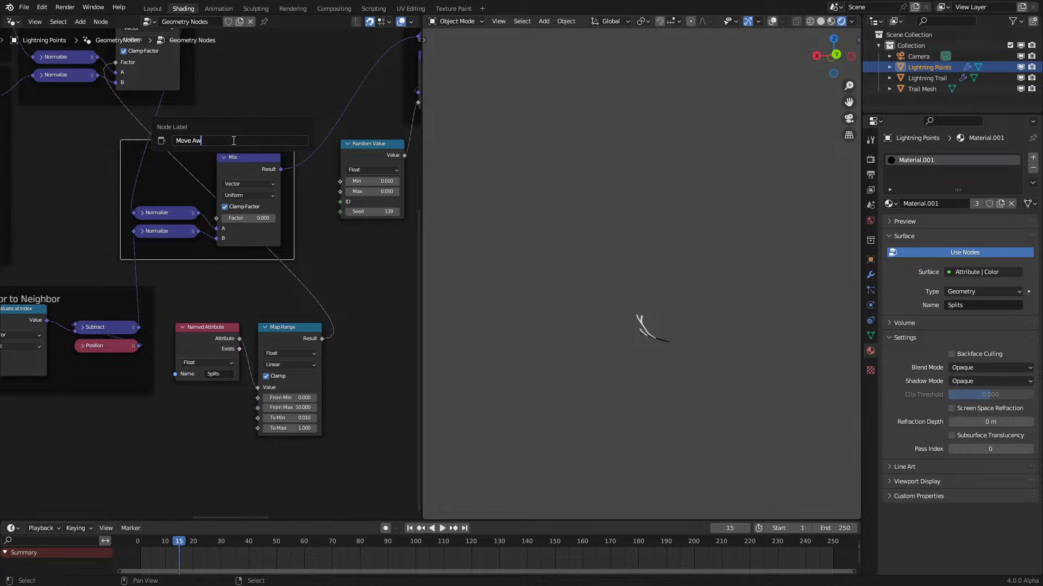
key("Return")
Step: Label the frame around the Mix node that blends velocity with the random vector Random
middle_click_drag(157, 101, 188, 172)
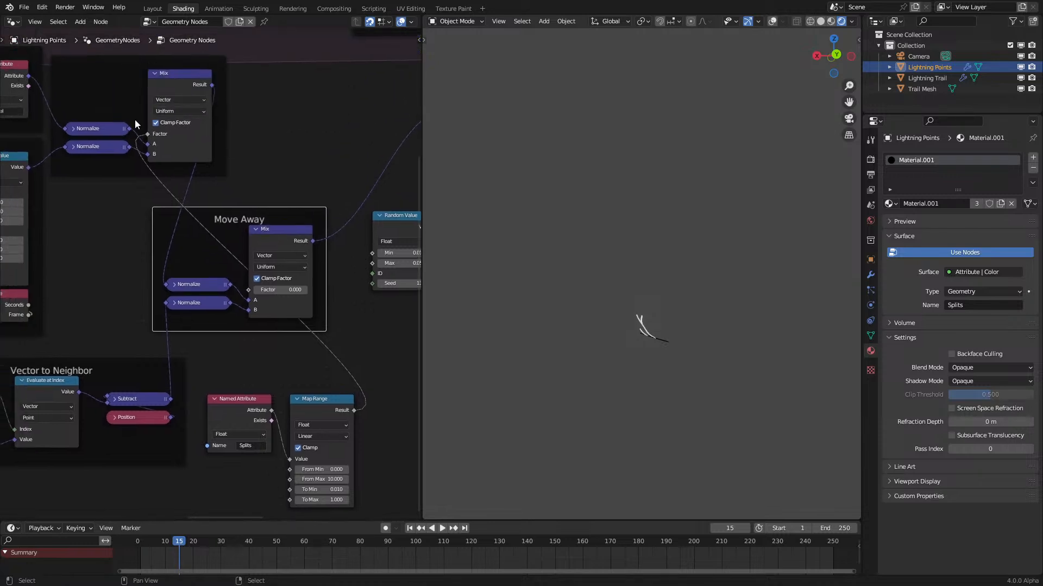
left_click(194, 59)
key("F2")
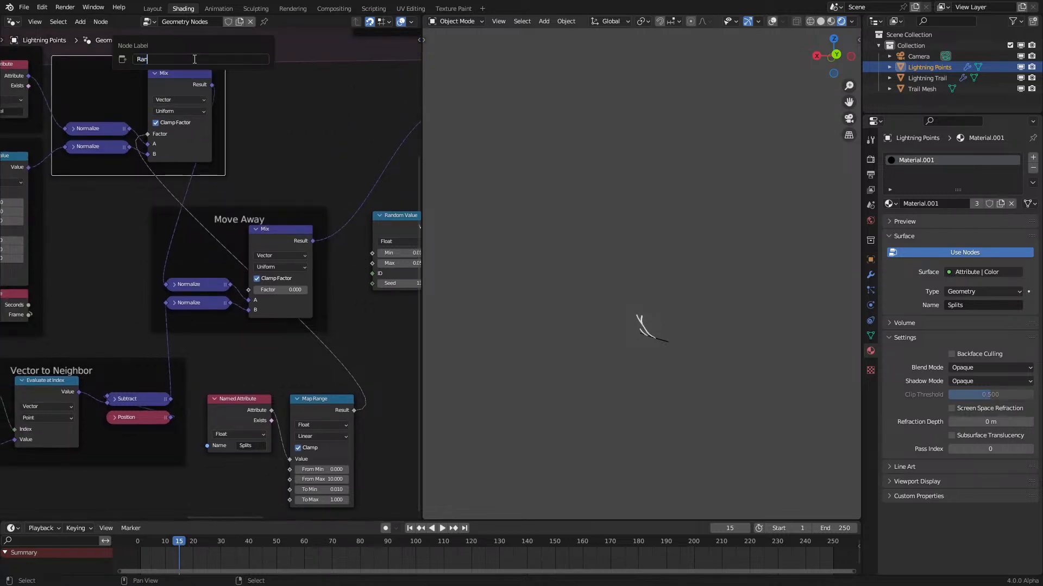
key("Return")
Step: Play the simulation with the Move Away influence off and examine the branches from several angles
scroll(553, 276, "up", 4)
middle_click_drag(589, 280, 695, 375)
key("space")
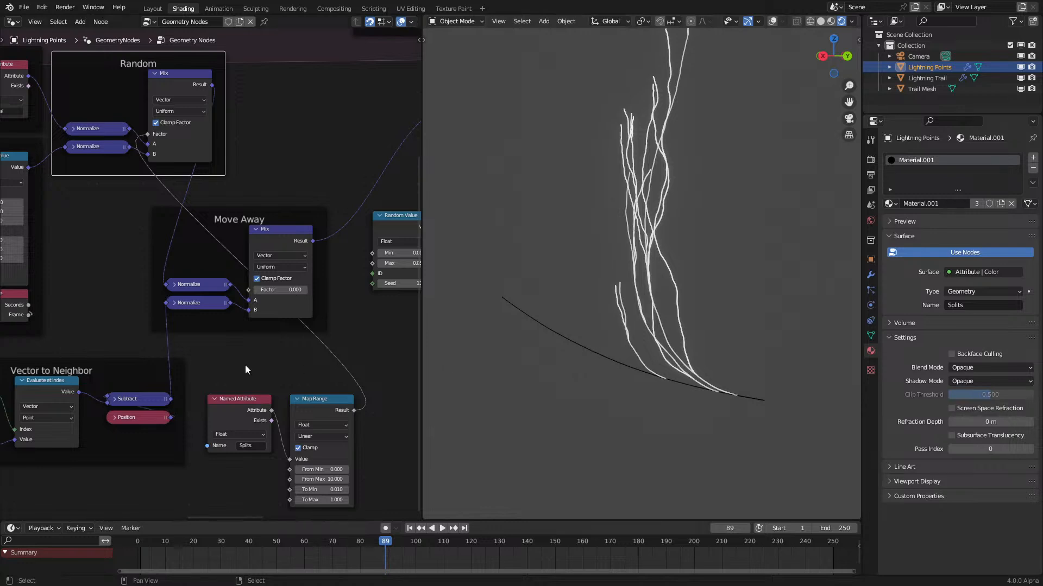
middle_click_drag(149, 339, 246, 369)
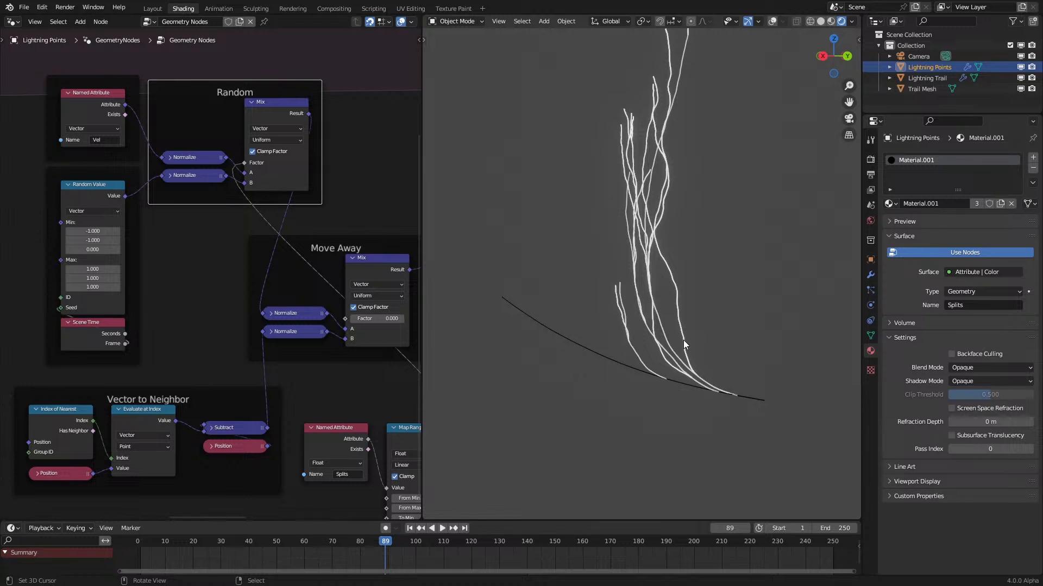
middle_click_drag(629, 328, 608, 390)
key("space")
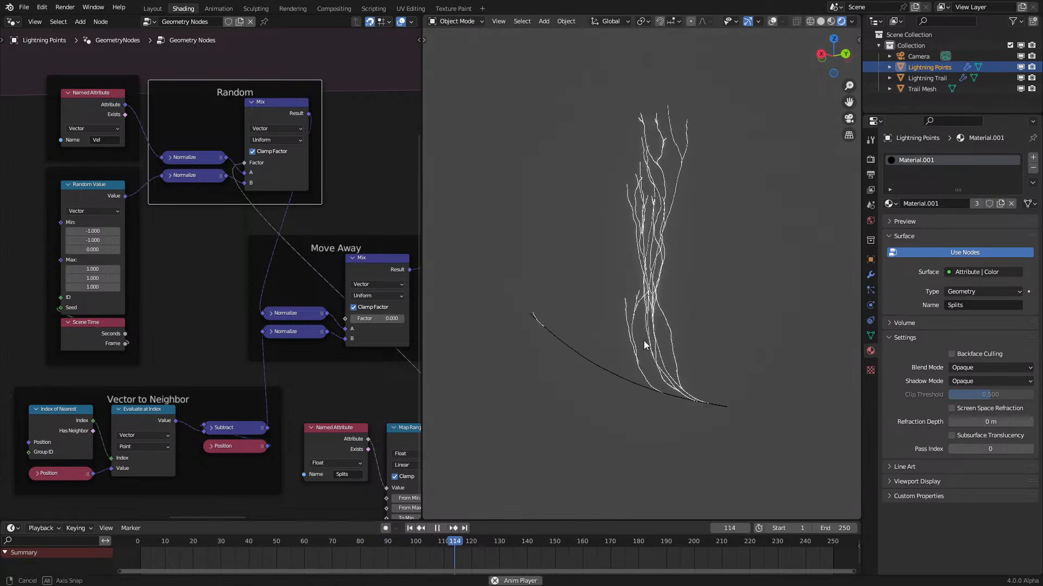
middle_click_drag(588, 320, 600, 315)
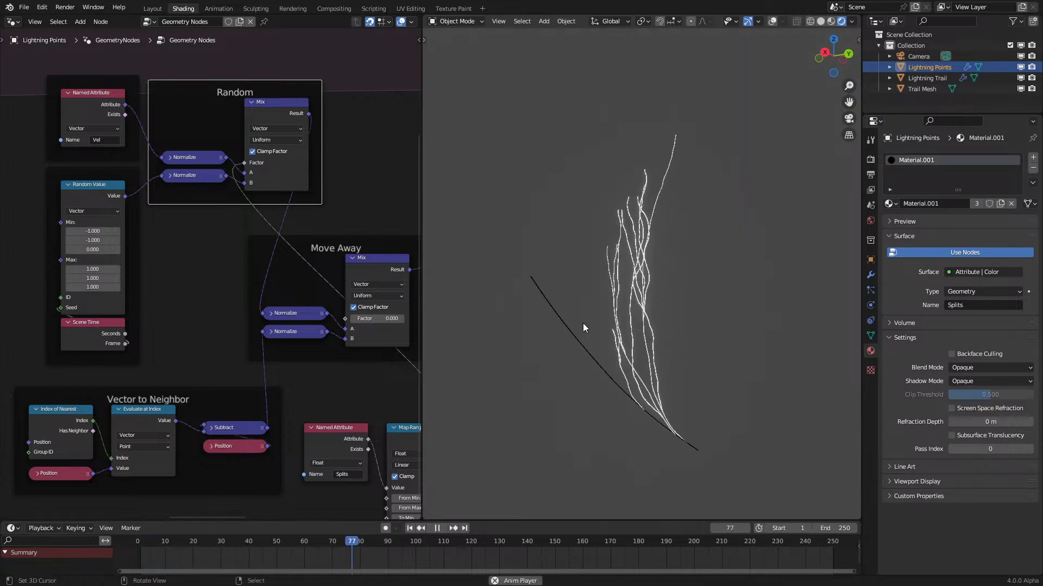
key("space")
Step: Set the Divide node's value in the Split frame to 0.5
scroll(190, 296, "down", 1)
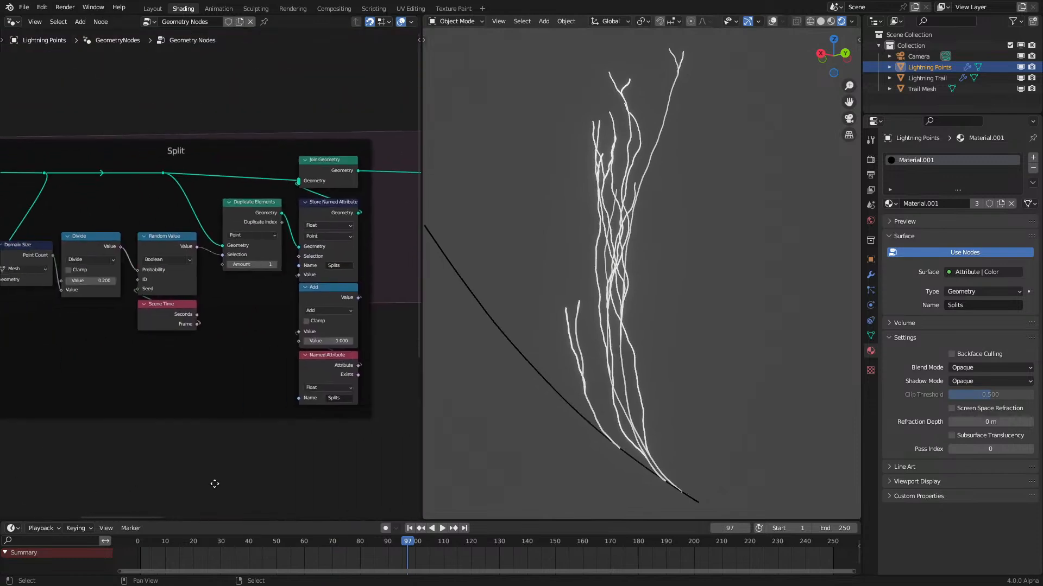
scroll(158, 313, "up", 3)
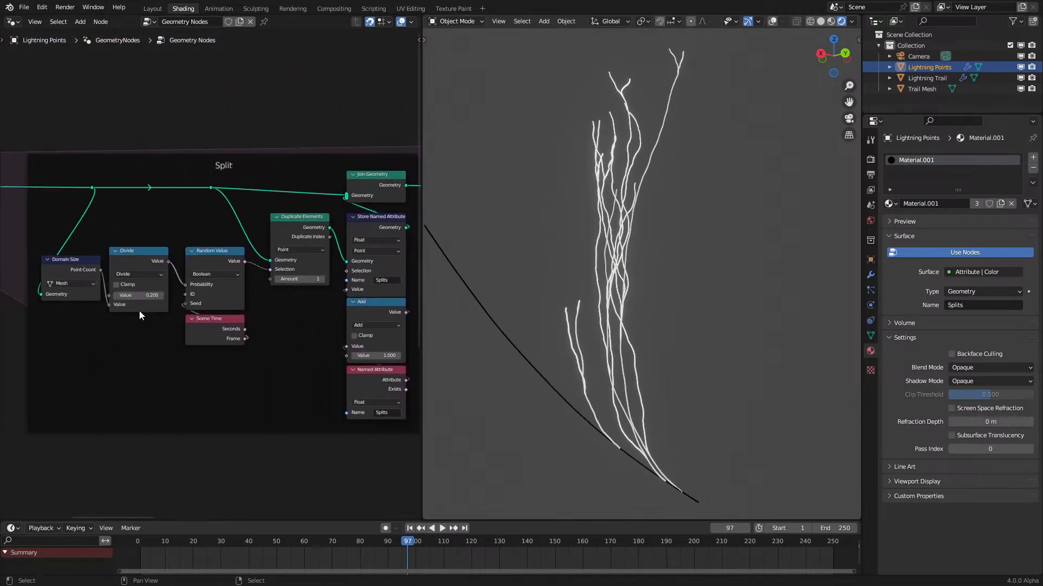
key("Return")
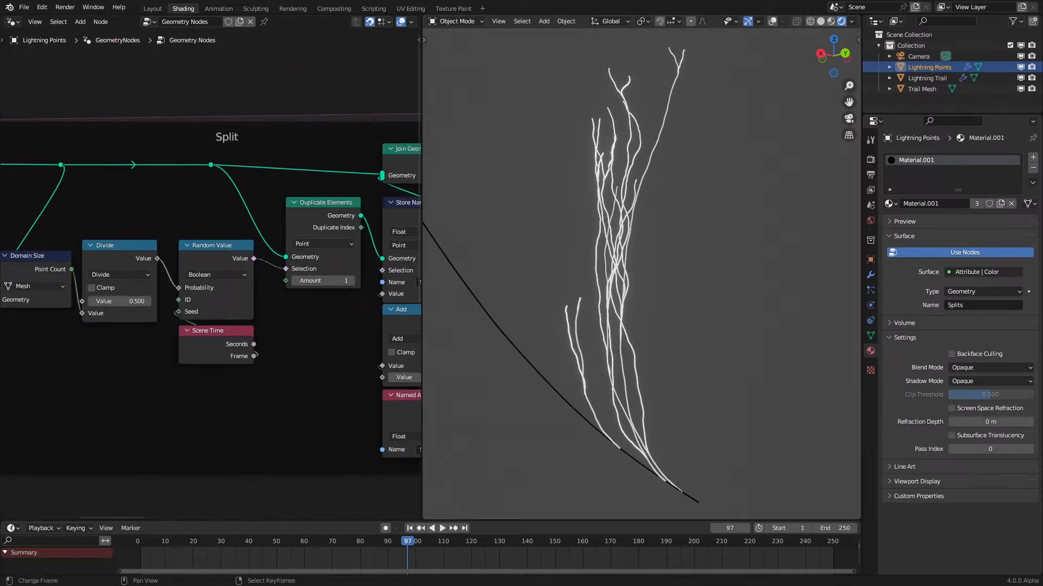
Step: Replay the simulation from the start with the higher split rate and examine how densely the lightning branches
key("shift+Left")
key("space")
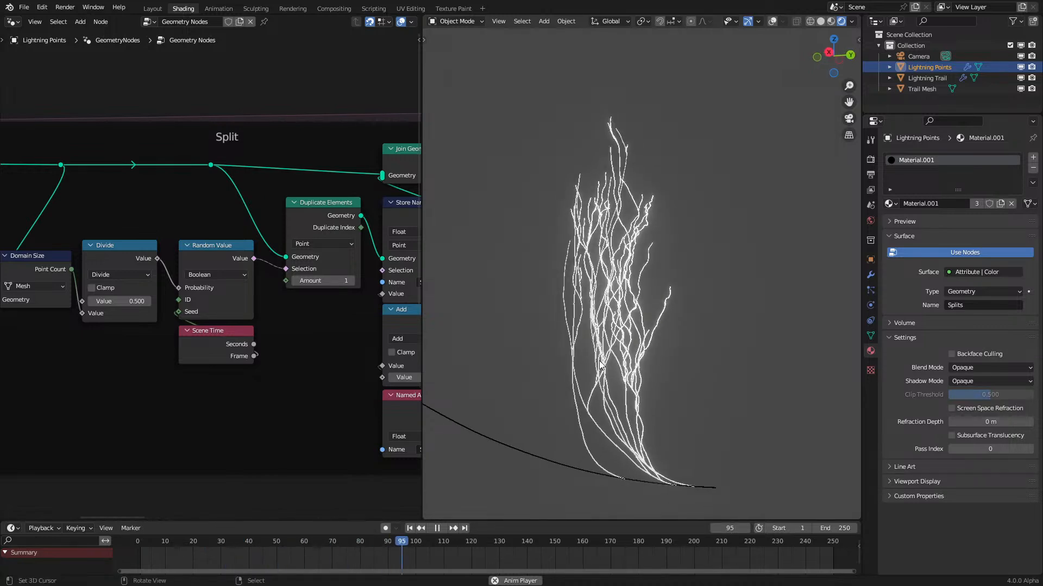
middle_click_drag(562, 362, 549, 366)
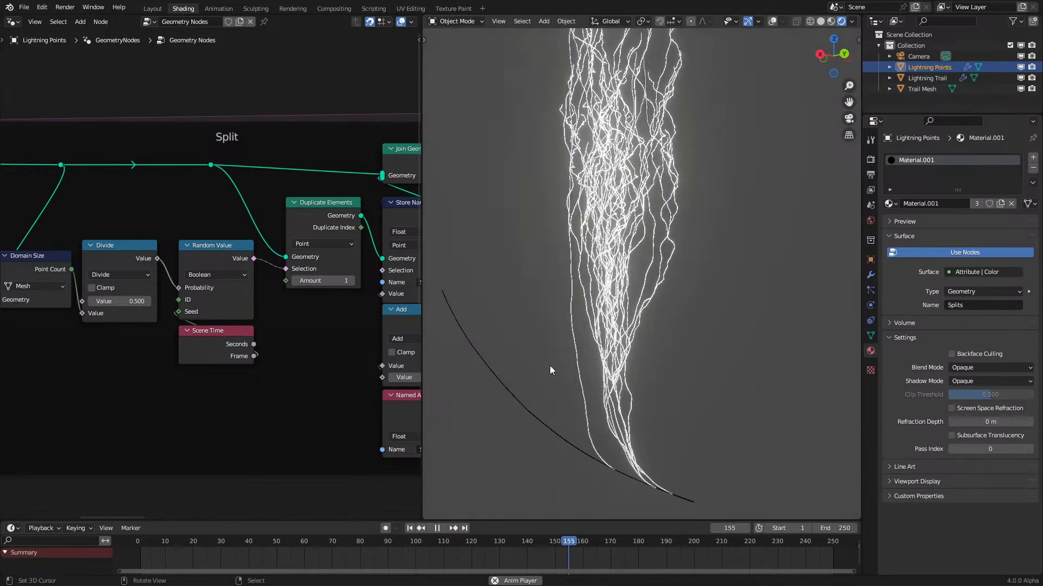
scroll(550, 366, "down", 3)
middle_click_drag(549, 366, 549, 339)
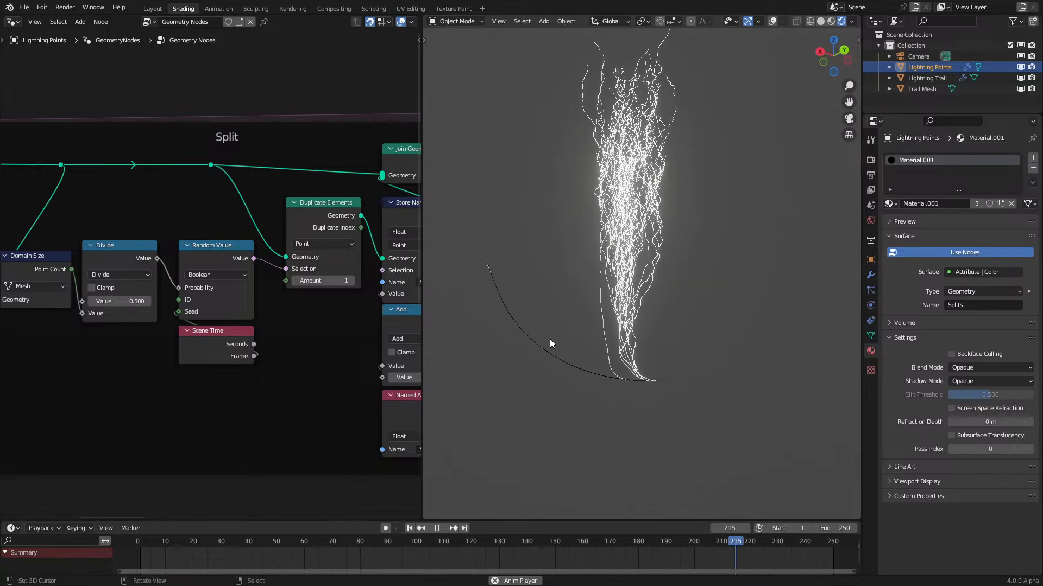
key("space")
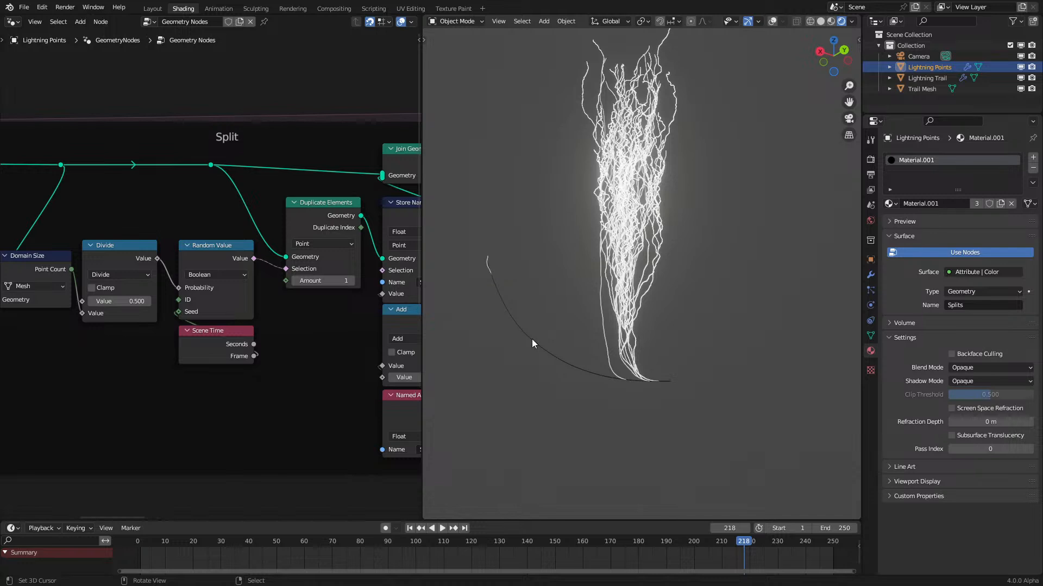
key("space")
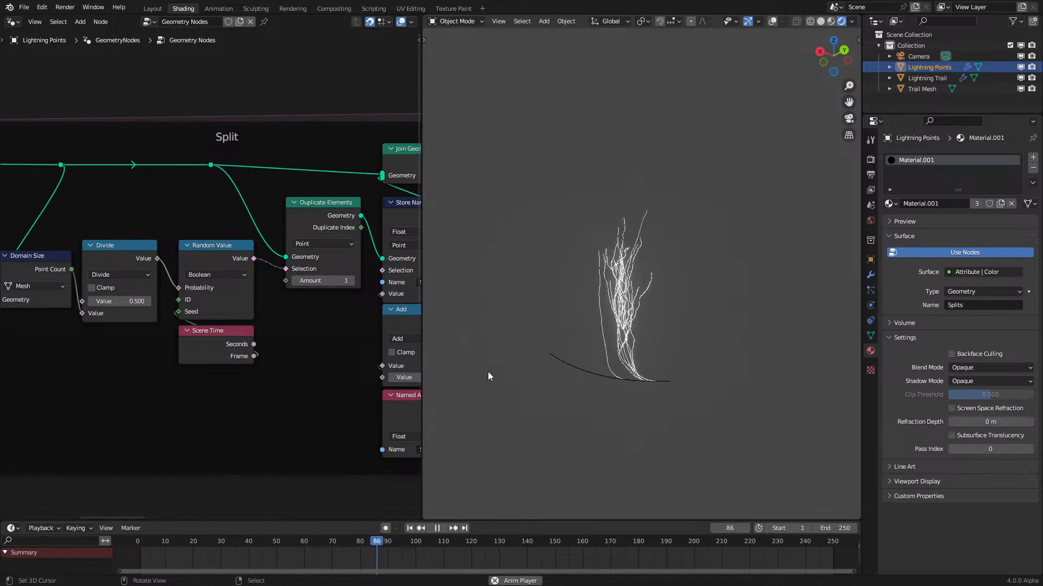
key("space")
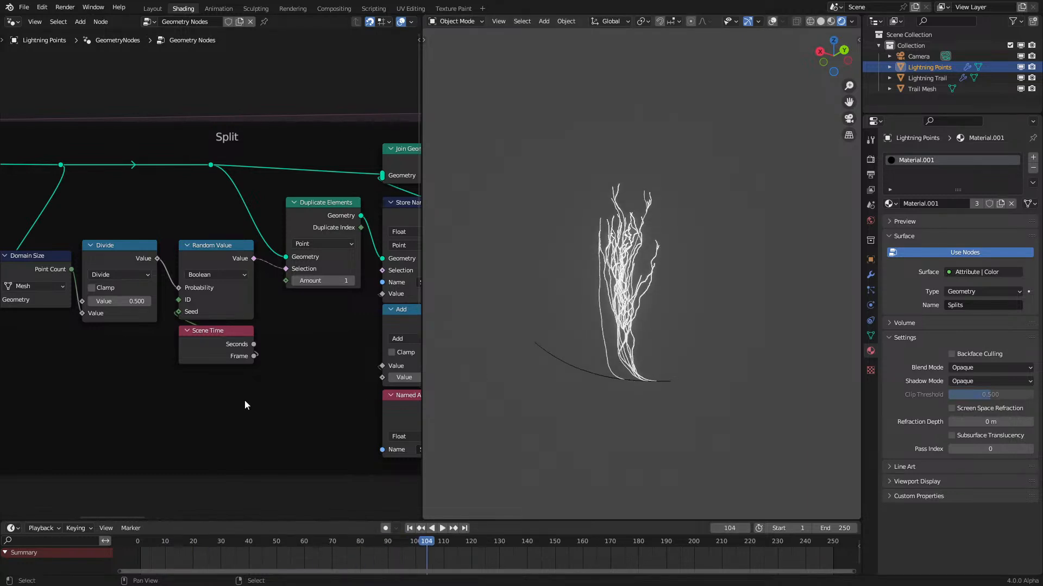
Step: Disconnect the Divide node from the Probability of the Random Value node in the Split frame
scroll(246, 401, "down", 7)
middle_click_drag(258, 442, 93, 310)
middle_click_drag(216, 374, 26, 330)
middle_click_drag(259, 377, 207, 362)
middle_click_drag(140, 334, 293, 53)
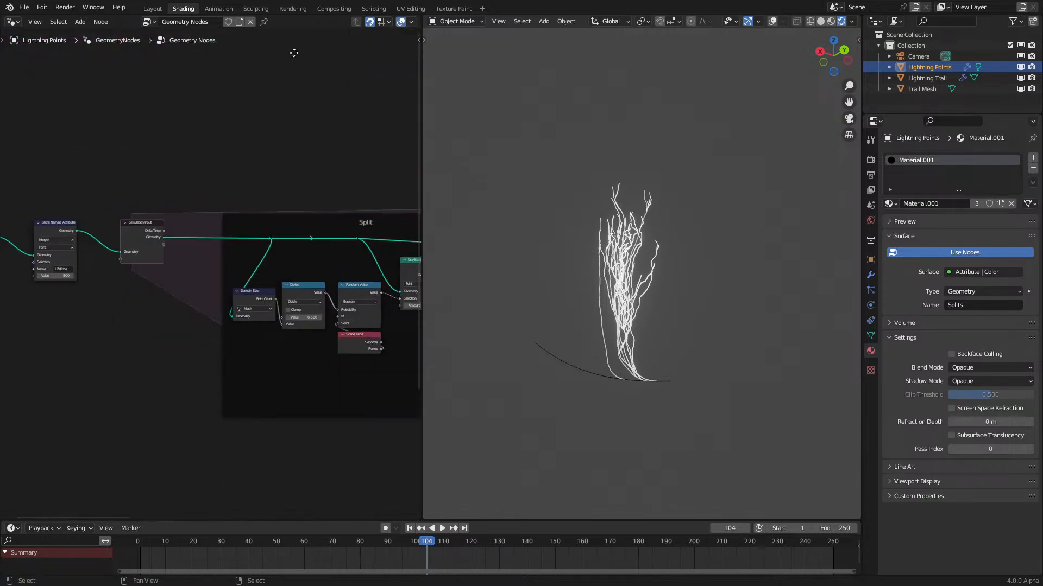
scroll(326, 127, "up", 1)
middle_click_drag(326, 127, 242, 113)
scroll(208, 314, "up", 4)
middle_click_drag(207, 330, 281, 277, "ctrl")
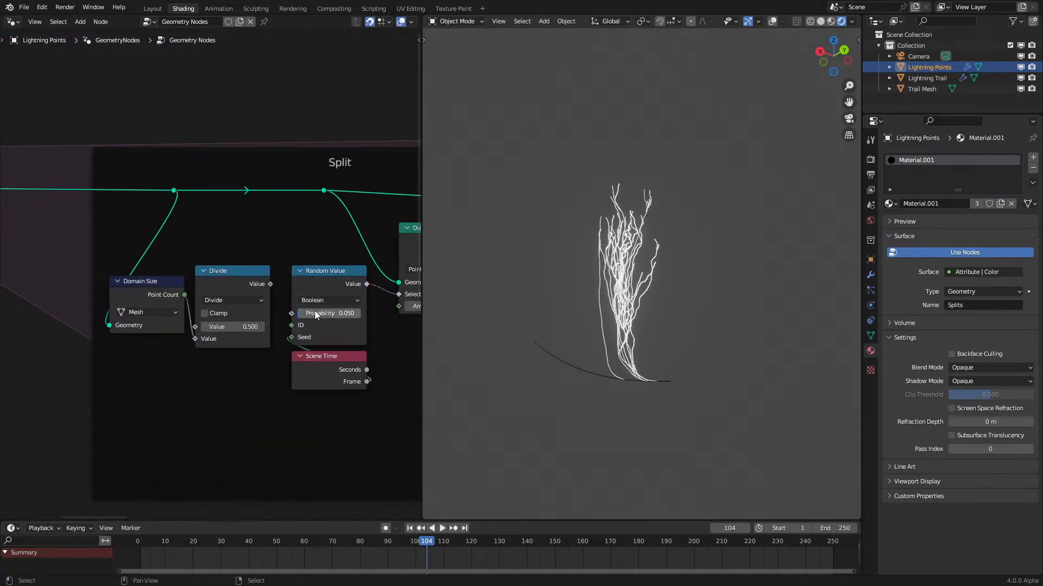
Step: Run the simulation to frame 165 with the fixed split probability and examine the branch cluster from different angles
left_click(123, 553)
key("space")
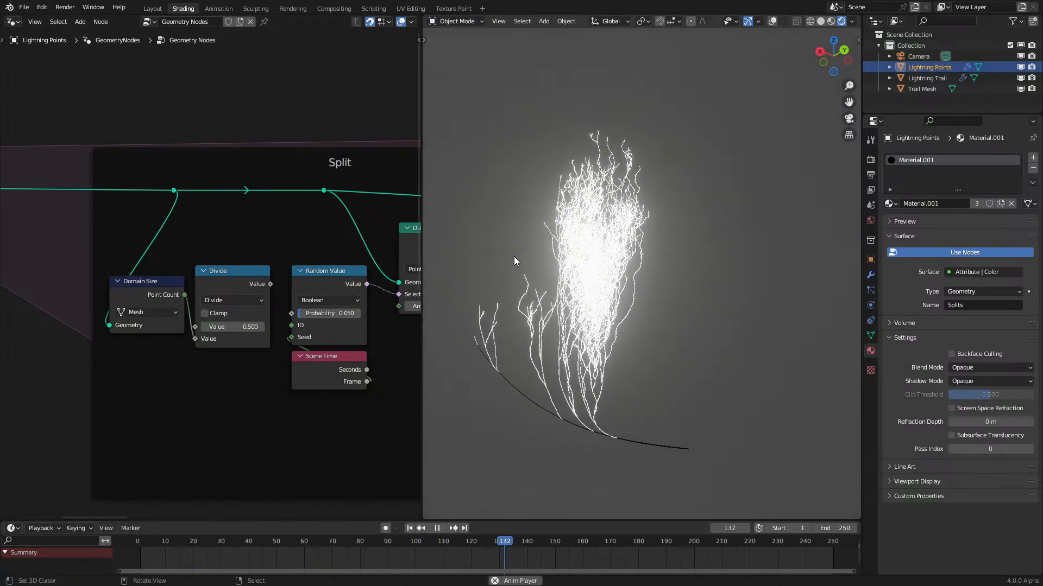
key("space")
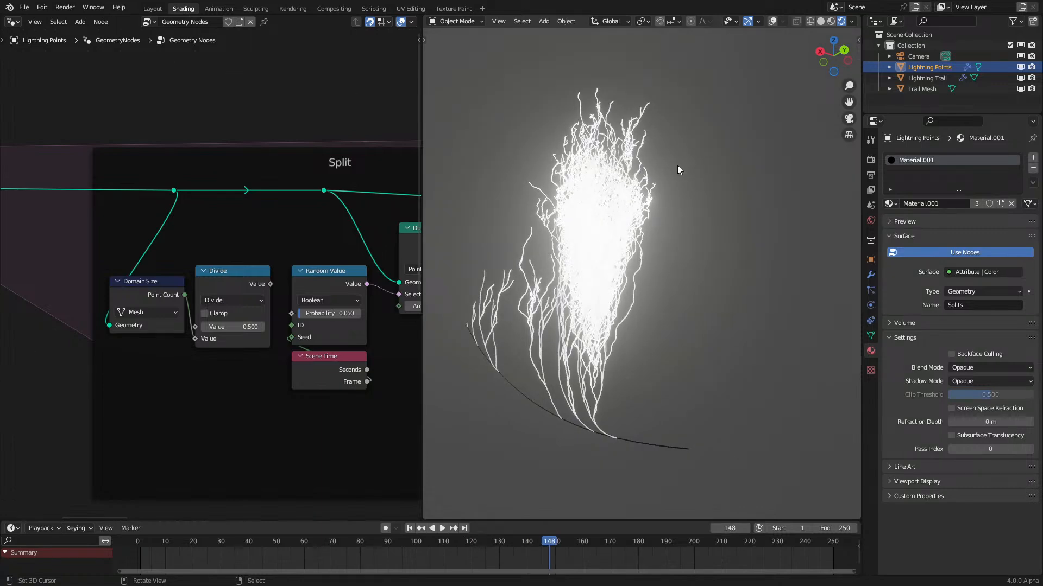
middle_click_drag(605, 253, 600, 253)
key("space")
key("space")
scroll(510, 317, "up", 2)
middle_click_drag(511, 317, 597, 354, "shift")
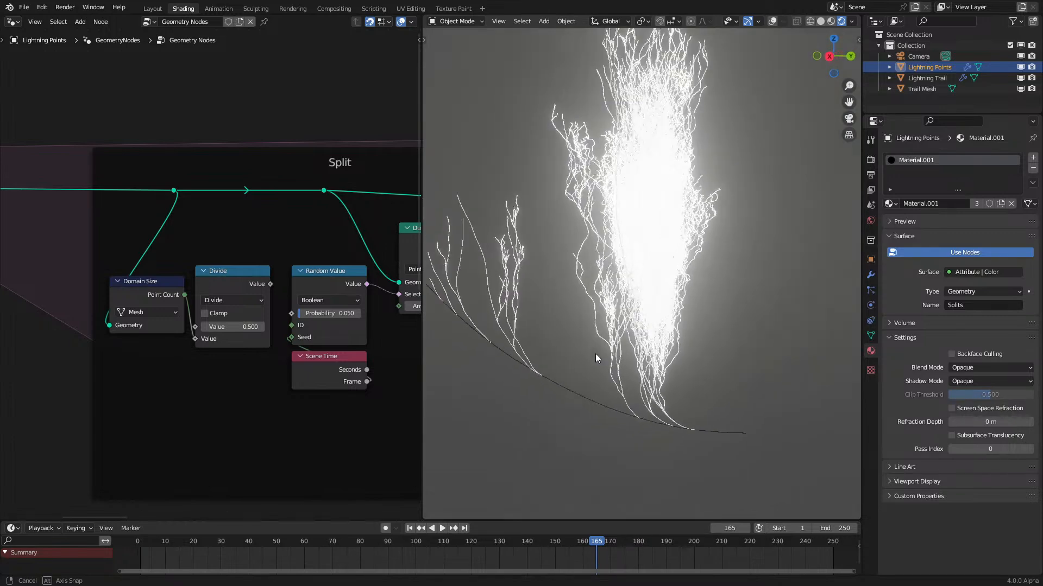
Step: Cut the Map Range link to the Random frame's Mix factor and set the Move Away Mix factor to 0.2
scroll(275, 380, "down", 3)
middle_click_drag(275, 391, 181, 197)
scroll(204, 285, "up", 4)
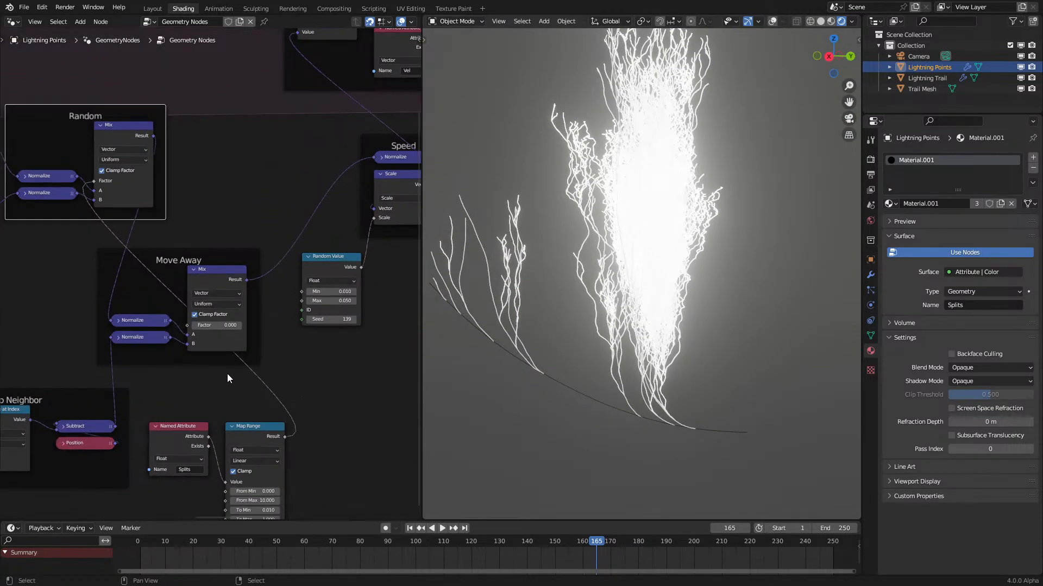
right_click_drag(270, 370, 228, 372, "ctrl")
left_click_drag(216, 324, 223, 324, "ctrl")
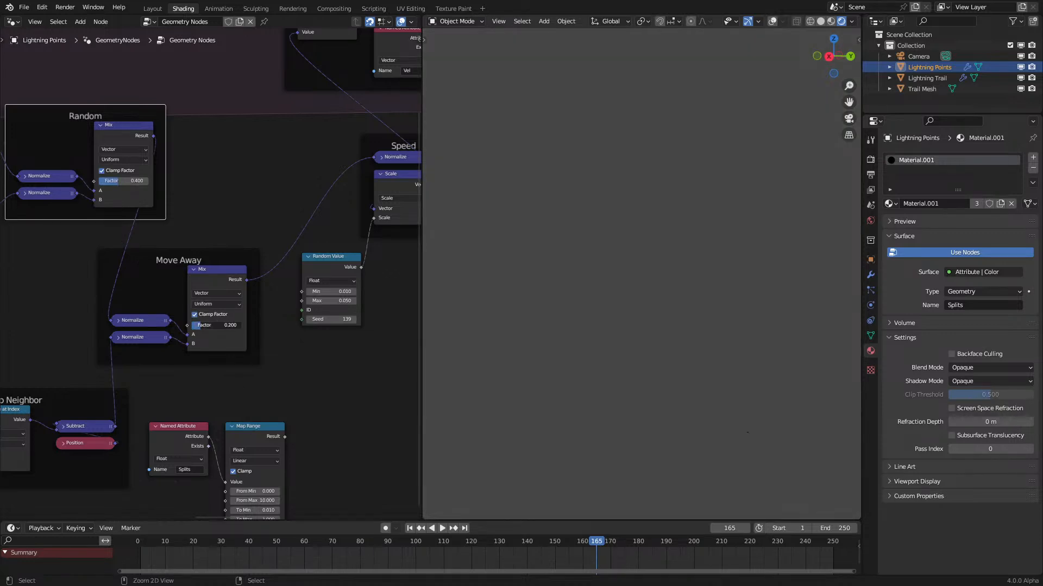
Step: Reconnect the Divide result to the Random Value Probability in the Split frame and replay the simulation
scroll(284, 321, "down", 5)
scroll(151, 400, "up", 6)
left_click_drag(174, 331, 197, 375)
left_click_drag(173, 331, 191, 358)
key("space")
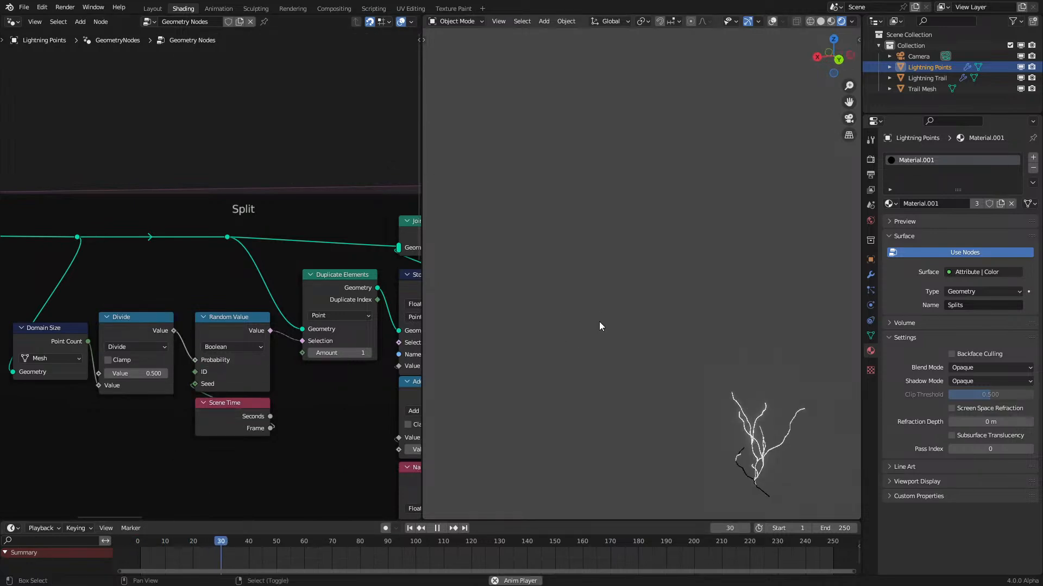
Step: Stop the playback and set the Divide node's value in the Split frame to 0.25
mouse_move(507, 250)
middle_mouse_down()
mouse_move(516, 275)
mouse_move(501, 244)
middle_mouse_up()
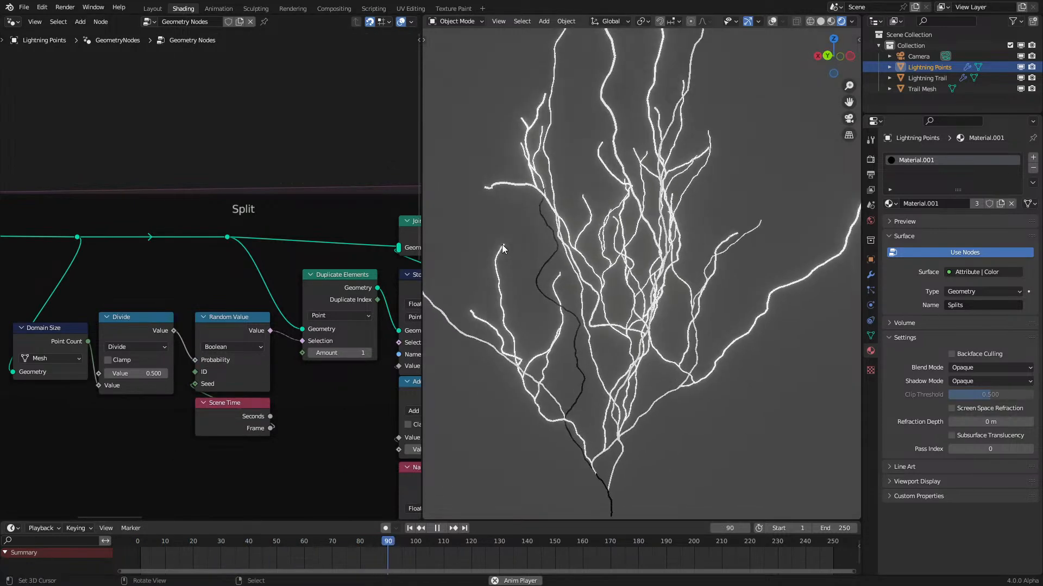
key("space")
middle_click_drag(493, 208, 552, 223)
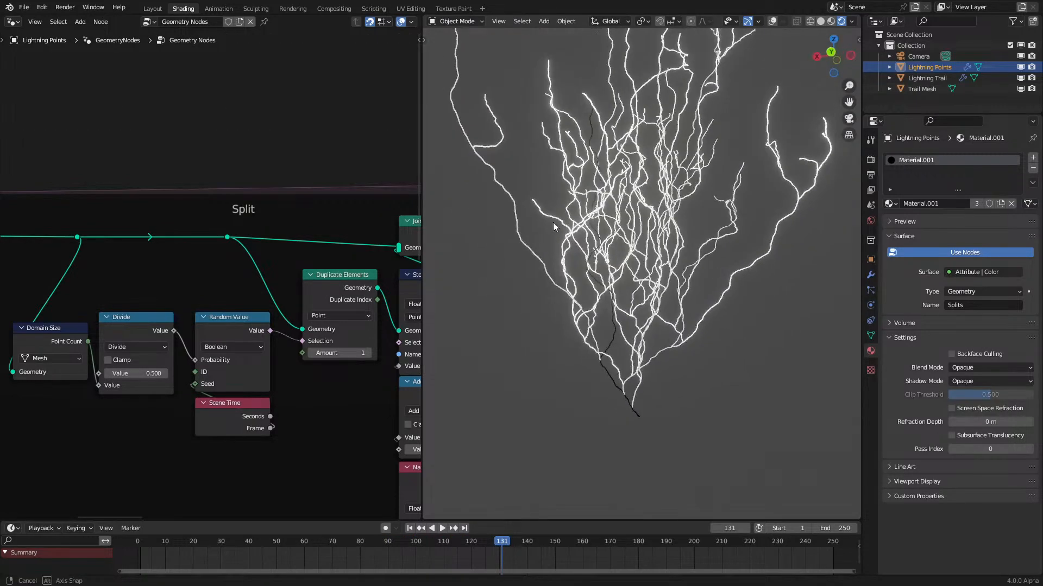
left_click(151, 373)
type("0.5")
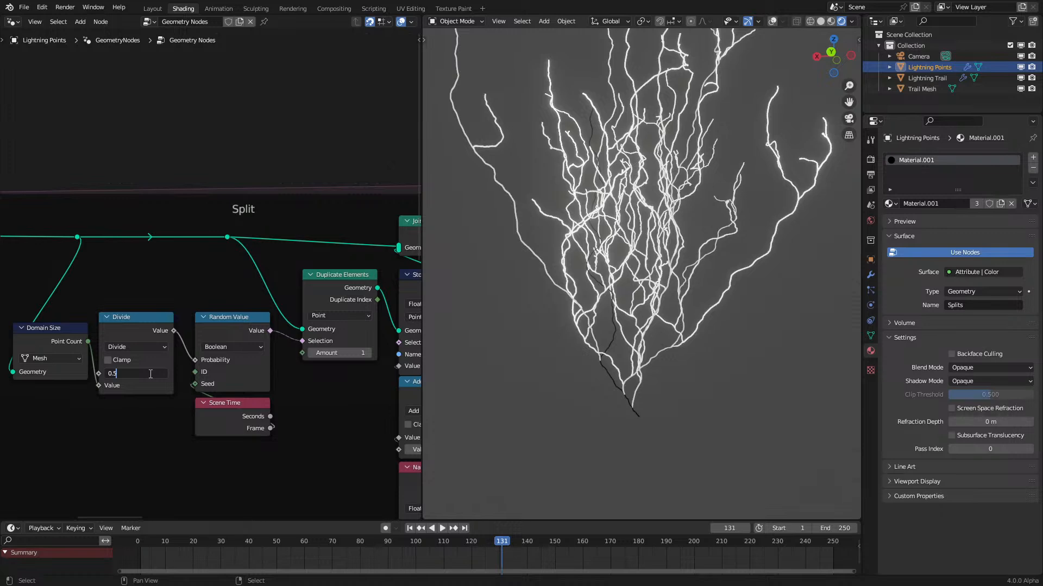
key("BackSpace")
type("25")
key("Return")
Step: Switch the node editor to the material's shader nodes, replay the simulation from the start to frame 53, and frame all nodes
left_click(13, 22)
left_click(49, 126)
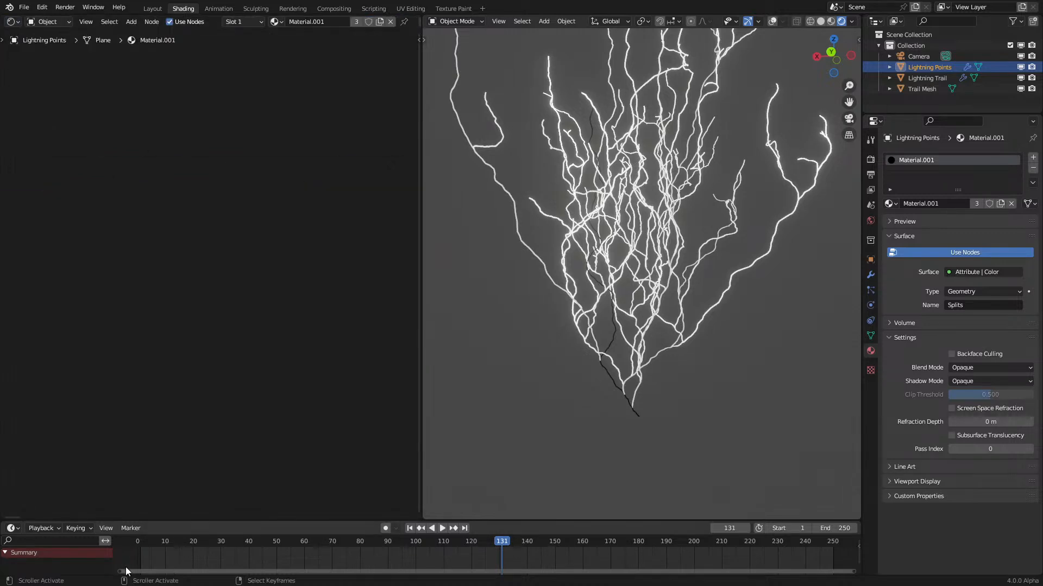
key("shift+Left")
key("space")
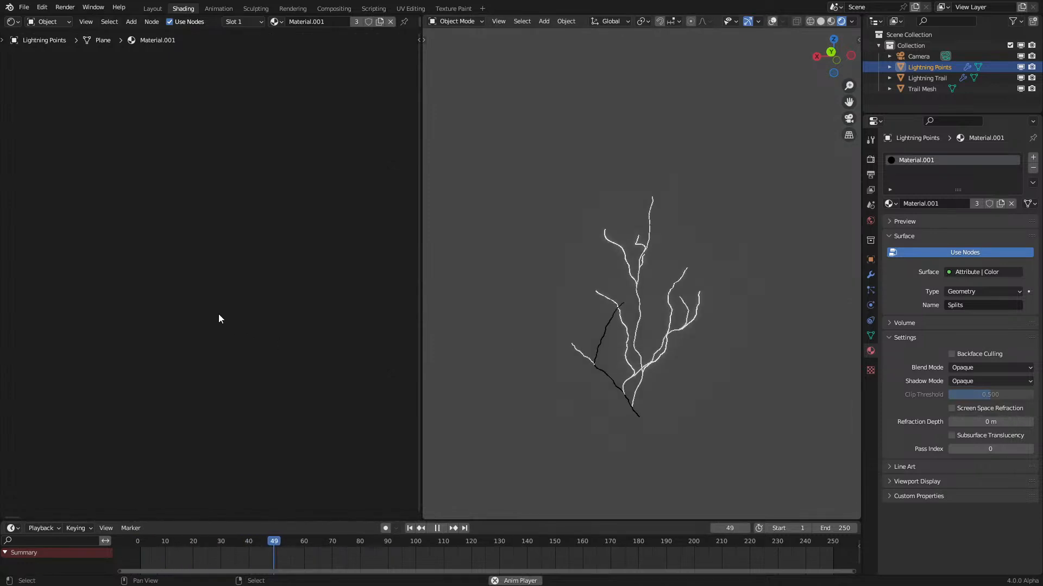
key("space")
key("Home")
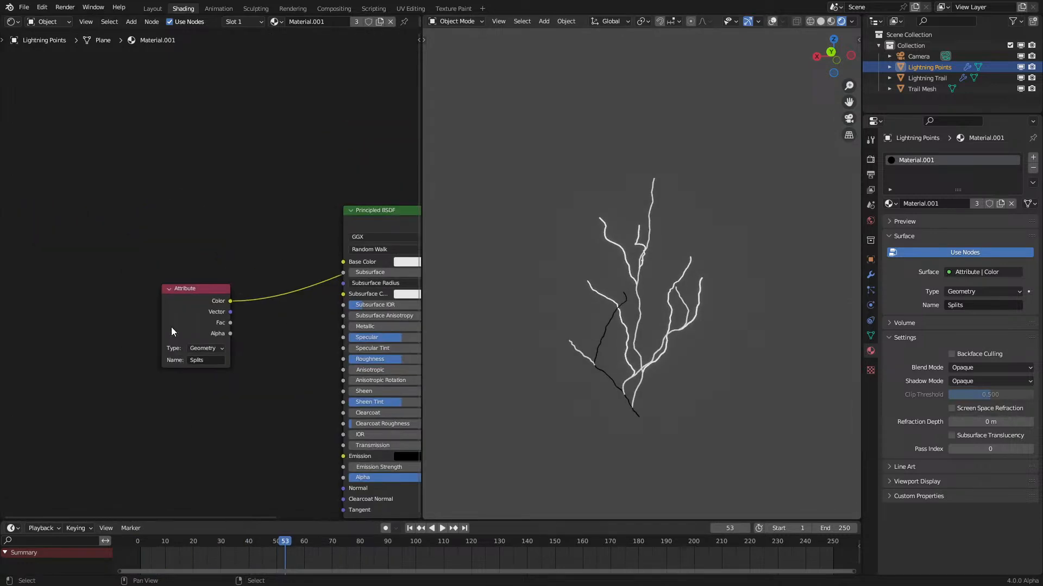
Step: Duplicate the Splits Attribute node, name the copy's attribute Vel, and preview its Vector output on the material
left_click(171, 327)
key("shift+d")
left_click(151, 131)
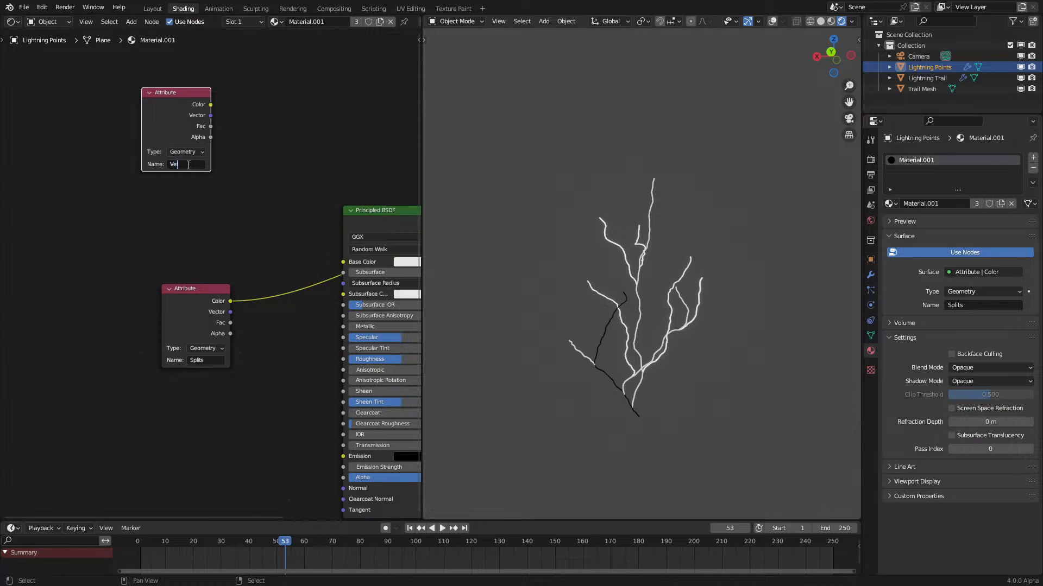
left_click(162, 130, "ctrl+shift")
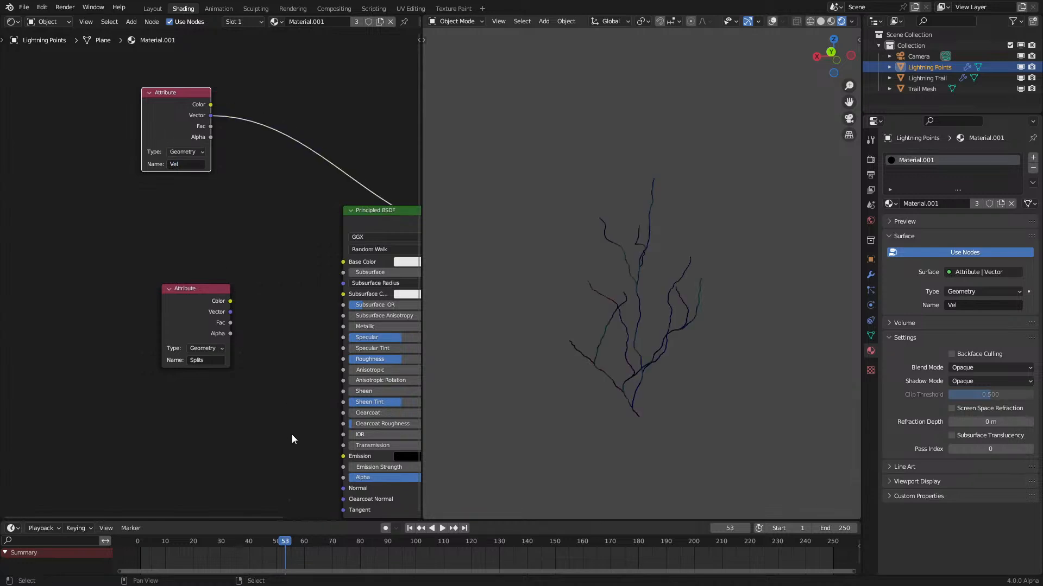
left_click_drag(210, 115, 293, 146)
type("norm")
key("Return")
right_click(291, 149)
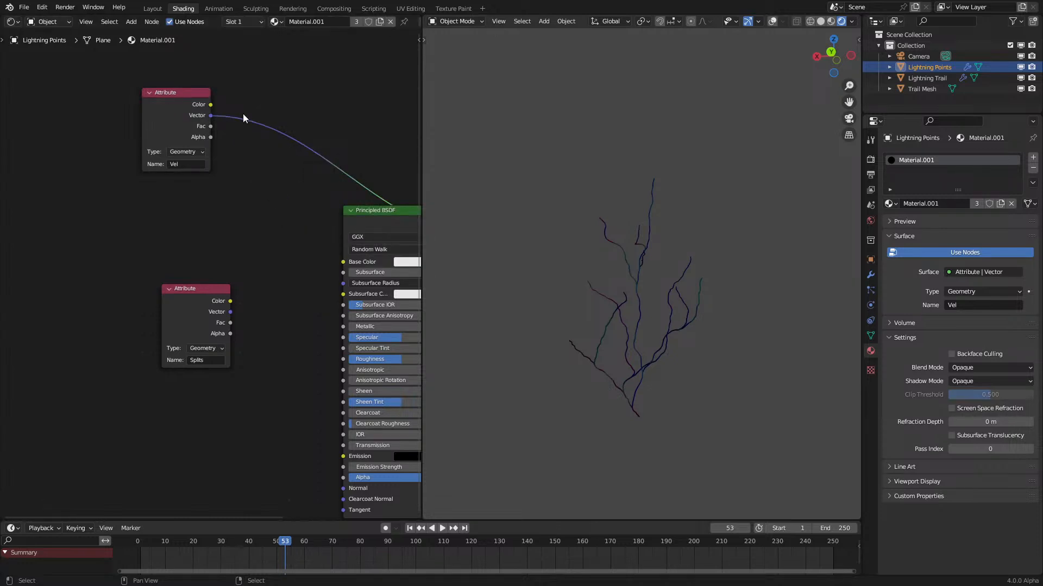
Step: Add a Vector Math Normalize node from the Vel attribute's Vector output and preview it on the material
left_click_drag(210, 116, 237, 139)
type("norma")
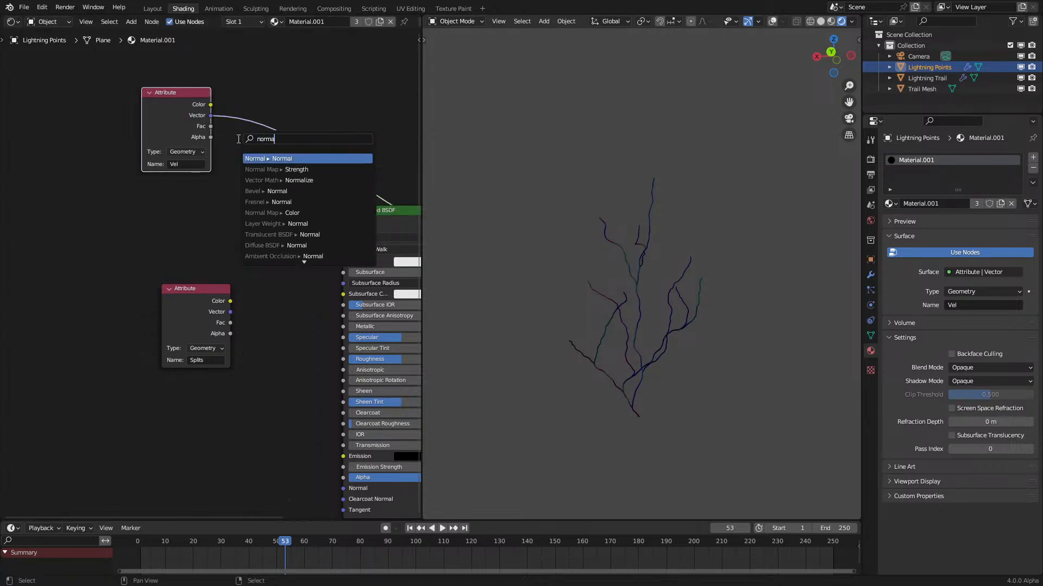
type("l")
key("Down")
key("Down")
key("Return")
left_click(237, 138)
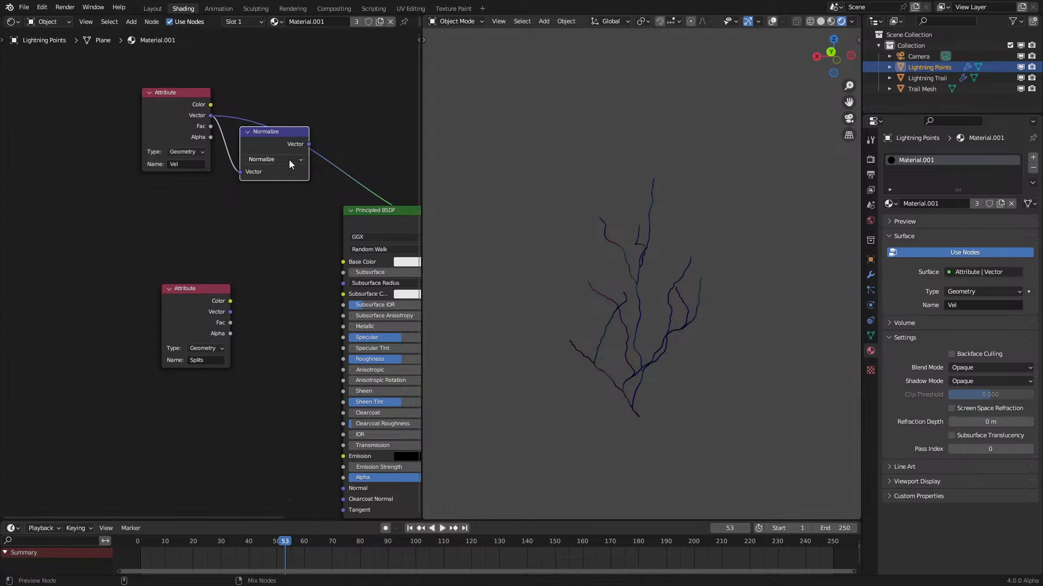
Step: Replay the simulation from frame 0 to frame 165 and examine the normalized velocity colours on the branches
left_click(132, 549)
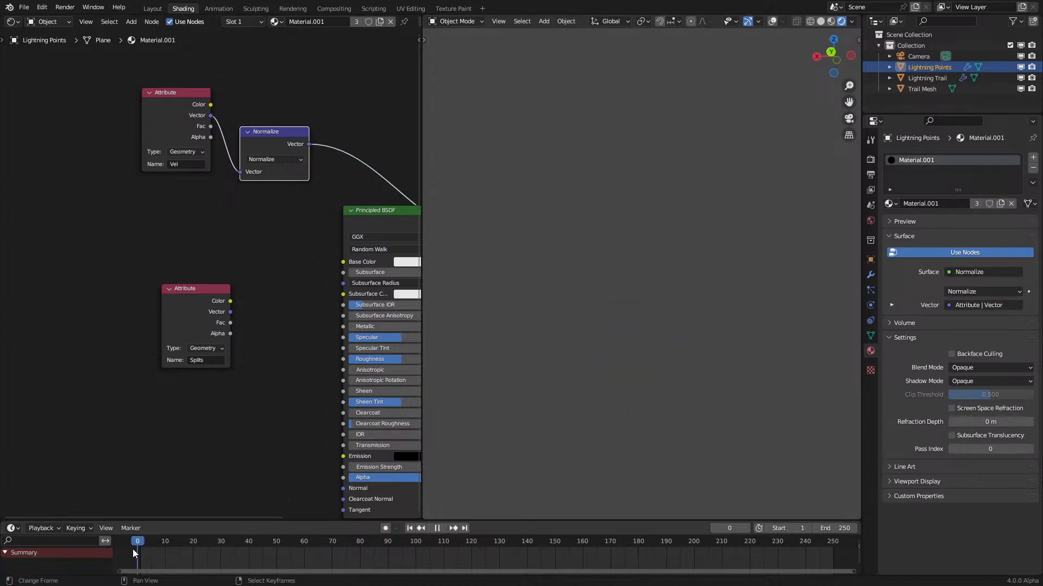
key("space")
scroll(654, 300, "up", 2)
mouse_move(654, 301)
middle_mouse_down()
mouse_move(588, 320)
mouse_move(611, 304)
mouse_move(628, 321)
mouse_move(735, 271)
mouse_move(717, 337)
mouse_move(684, 304)
mouse_move(603, 319)
mouse_move(648, 300)
middle_mouse_up()
key("space")
key("space")
scroll(632, 327, "down", 3)
key("space")
Step: Duplicate the Vel Attribute node, name the copy's attribute Age, and preview its Fac output on the material
left_click(179, 117)
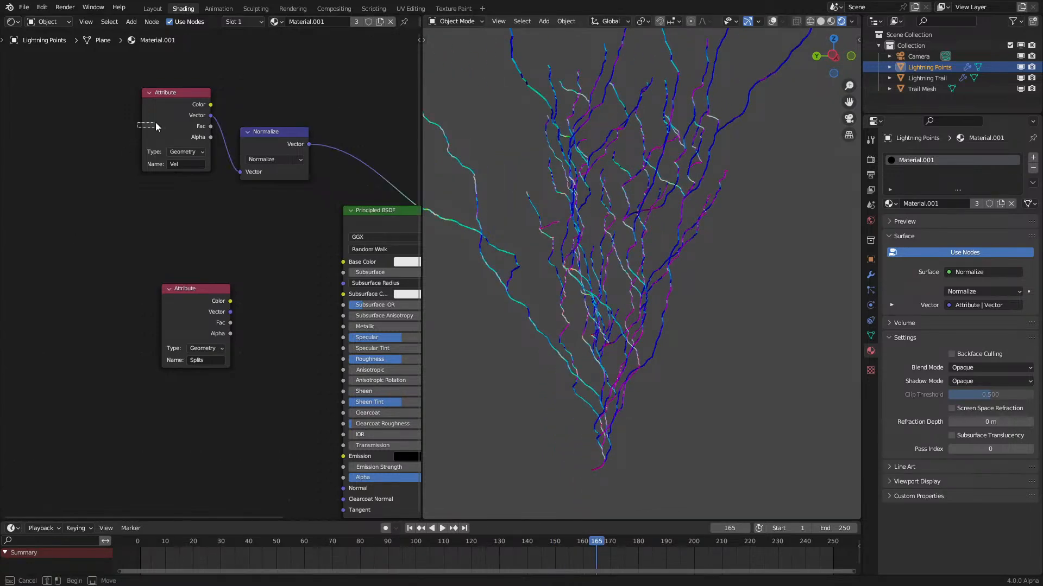
middle_click_drag(179, 119, 306, 129)
left_click(102, 337)
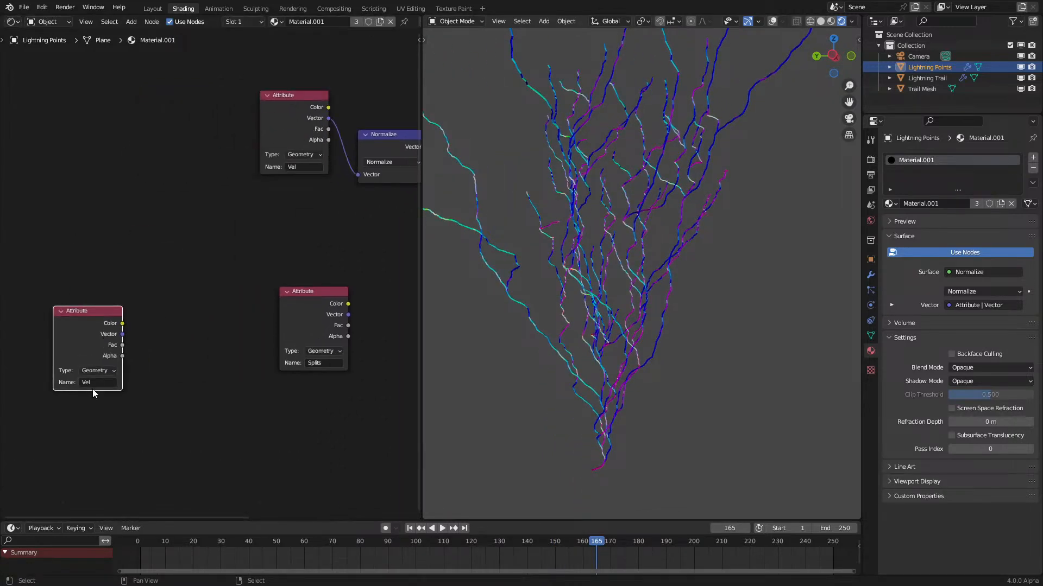
left_click(99, 347, "ctrl+shift")
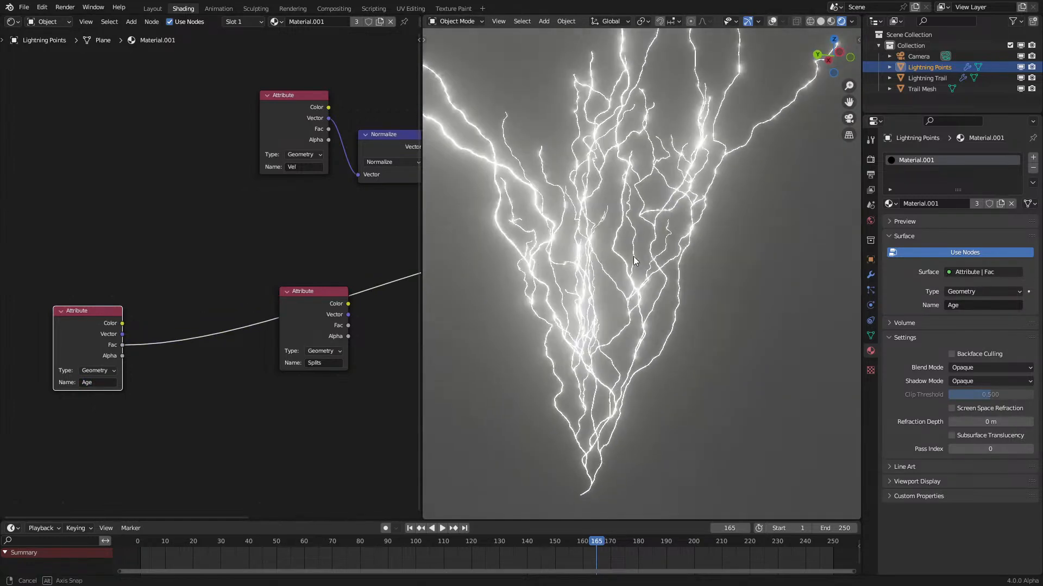
Step: Replay the simulation from the start to frame 108 and examine the Age shading on the branches
key("shift+Left")
key("space")
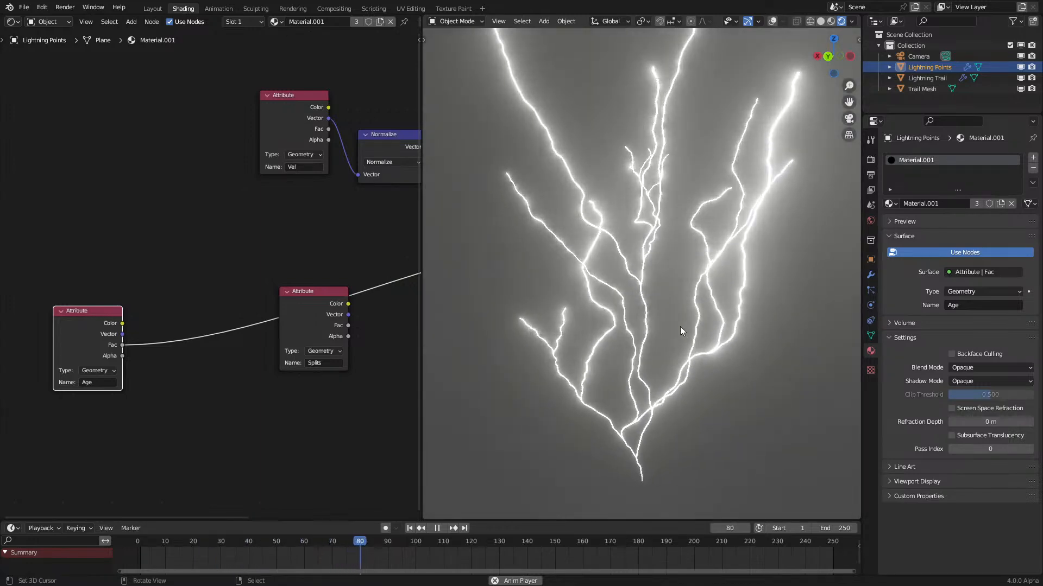
key("space")
middle_click_drag(680, 326, 645, 371, "shift")
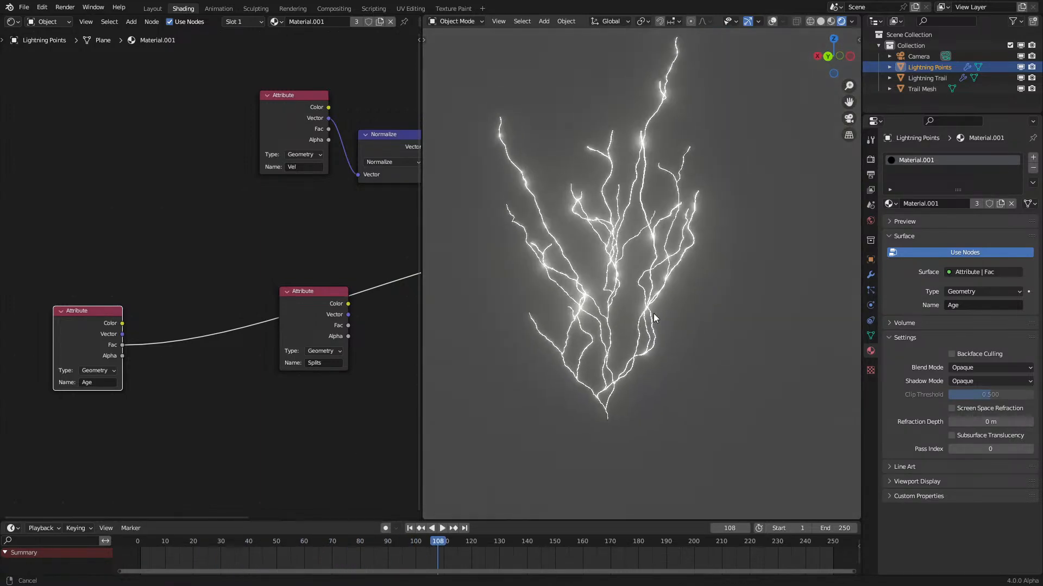
Step: Add a Greater Than node to the Age attribute's Fac output, preview it, and set its threshold to 61.290
key("g")
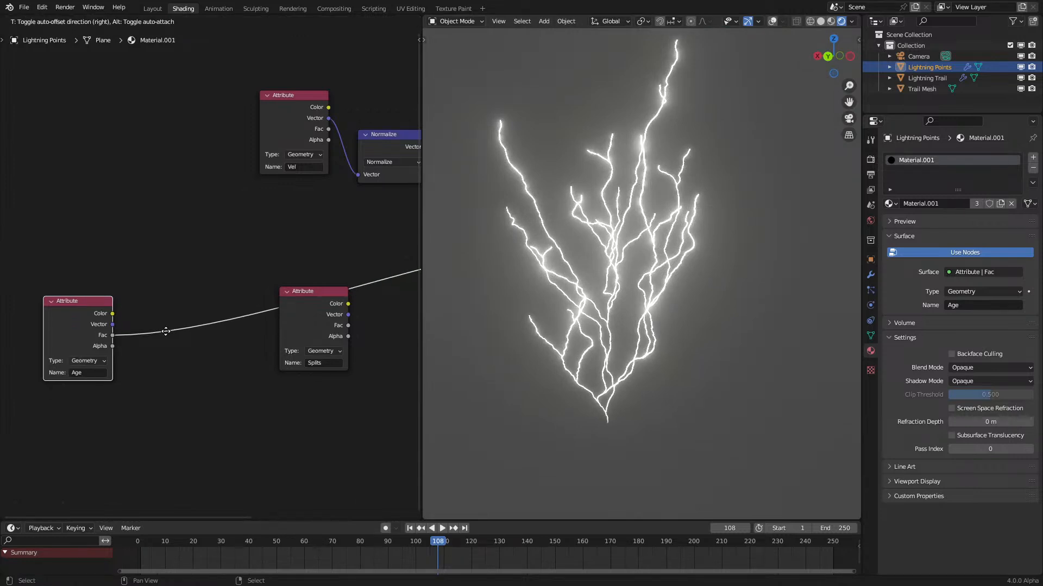
left_click(106, 333)
left_click_drag(54, 335, 125, 370)
type("gr")
left_click(157, 389)
left_click(158, 388)
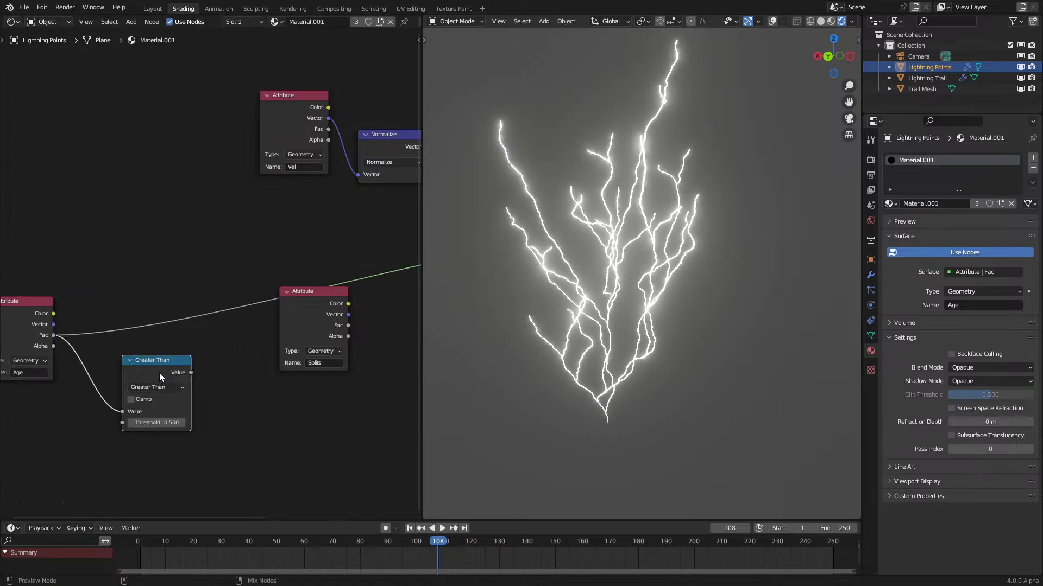
left_click(160, 375, "ctrl+shift")
left_click_drag(164, 424, 285, 423)
scroll(518, 369, "up", 2)
middle_click_drag(518, 364, 492, 356)
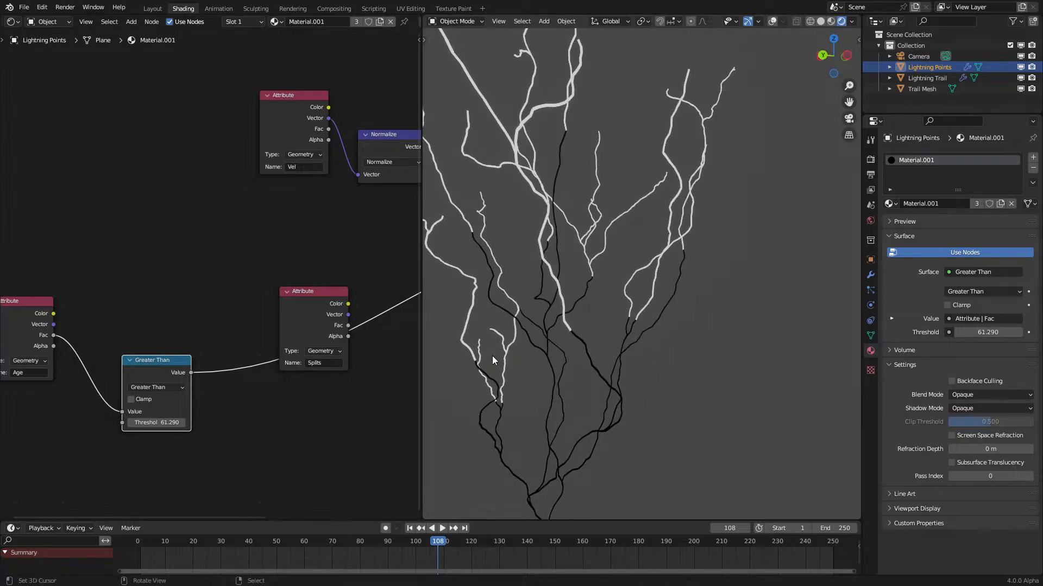
Step: Move the Age Attribute node away from the Greater Than node and duplicate it below with the attribute name Lifetime
middle_click_drag(204, 414, 302, 400)
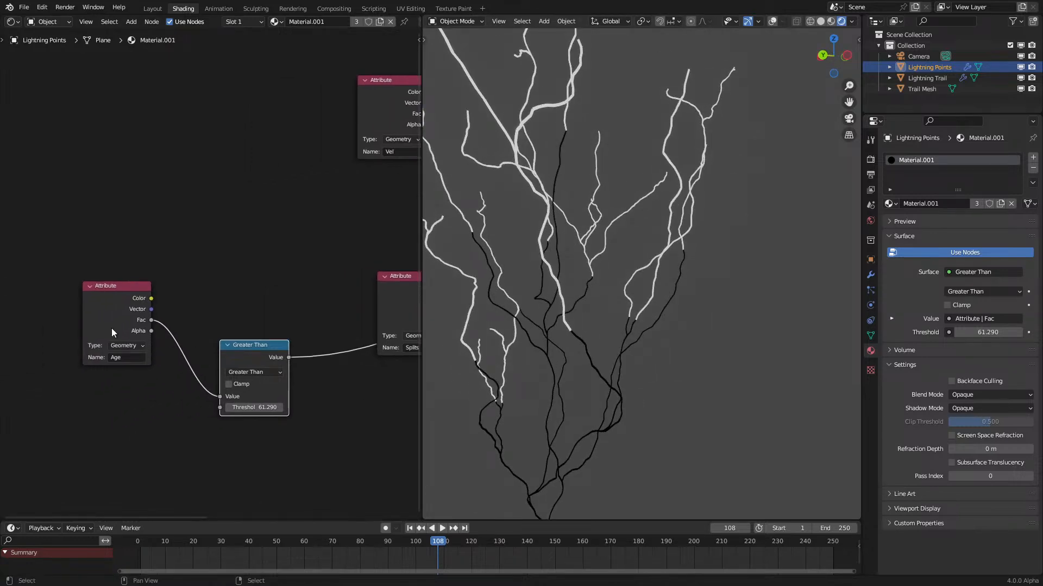
left_click(108, 327)
middle_click_drag(124, 321, 177, 300)
left_click_drag(179, 299, 57, 349)
key("shift+d")
left_click(55, 427)
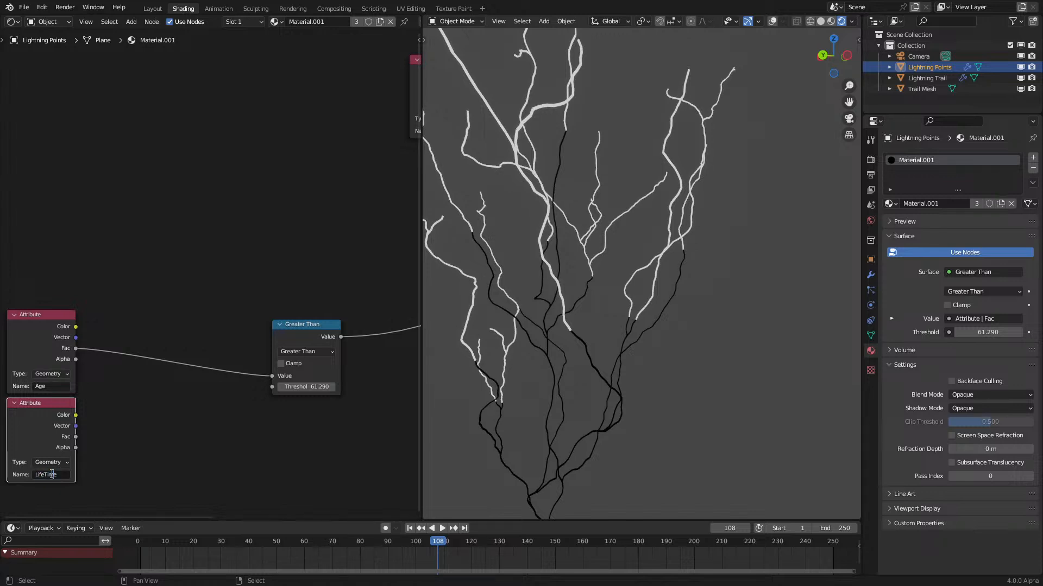
scroll(51, 478, "up", 3)
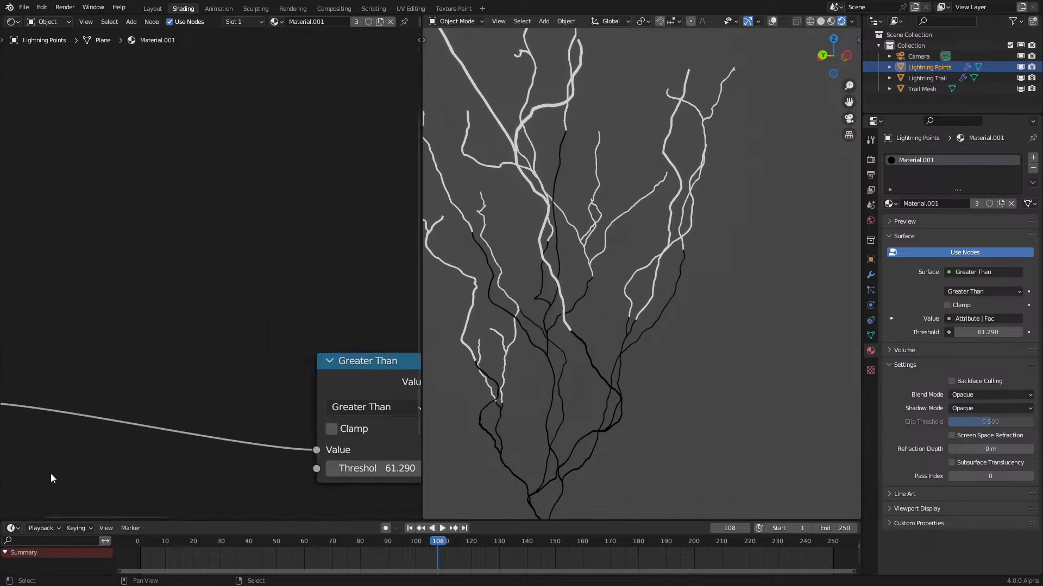
Step: Change the Greater Than node to Divide and connect the Lifetime attribute's Fac output to its second value
left_click(346, 410)
key("d")
scroll(339, 390, "down", 4)
left_click_drag(304, 351, 144, 342)
left_click_drag(52, 464, 79, 437)
left_click_drag(123, 396, 122, 394)
Step: Replay the simulation from frame 0 to frame 49 and examine the shading from Age divided by Lifetime
middle_click_drag(576, 363, 640, 367)
key("space")
key("space")
left_click(136, 562)
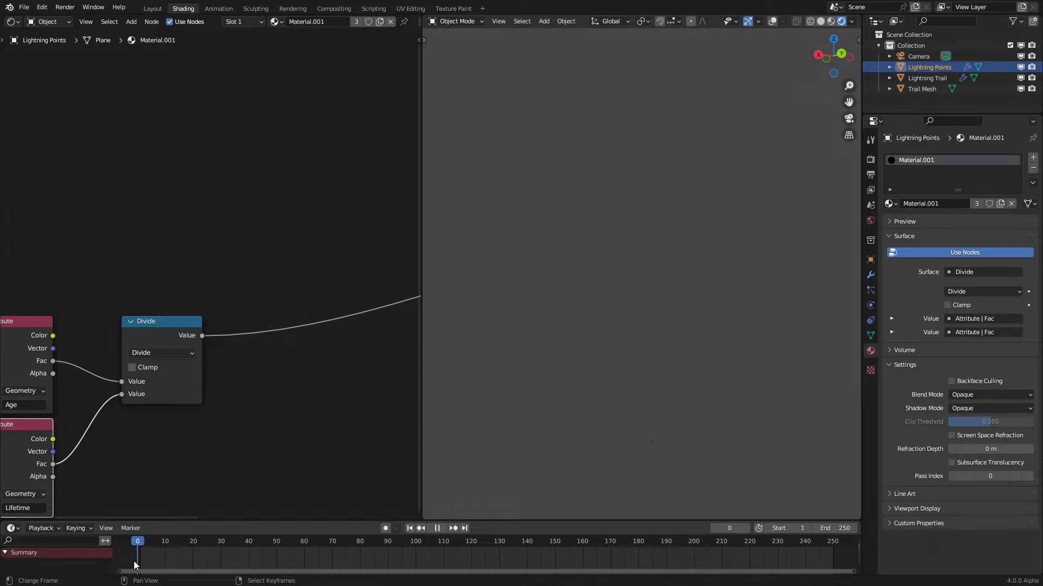
key("space")
key("space")
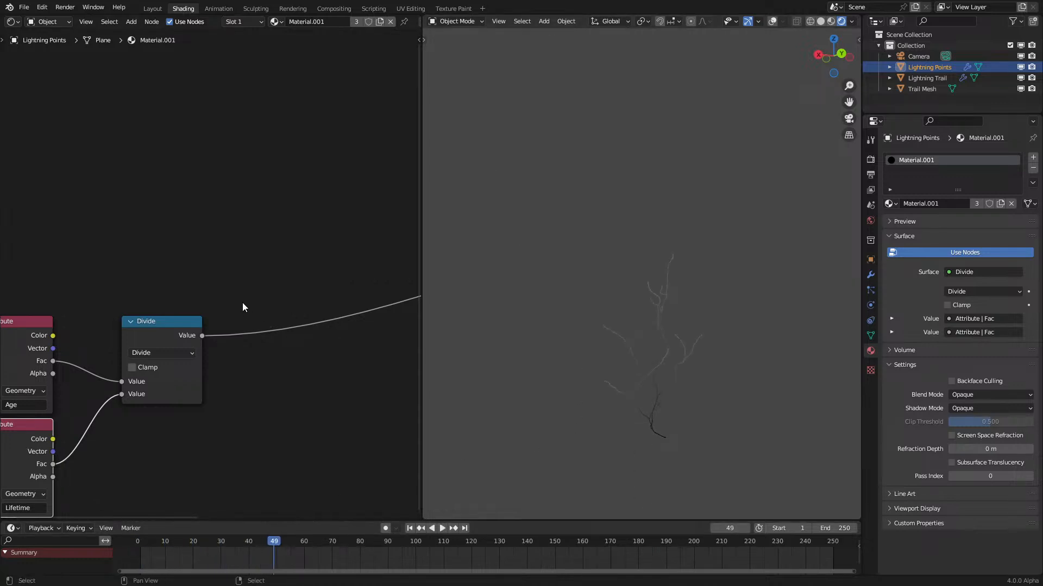
Step: Insert a Color Ramp after the Divide node and set its first stop to bright cyan-blue with hue 0.564
middle_click_drag(243, 302, 224, 355)
key("q")
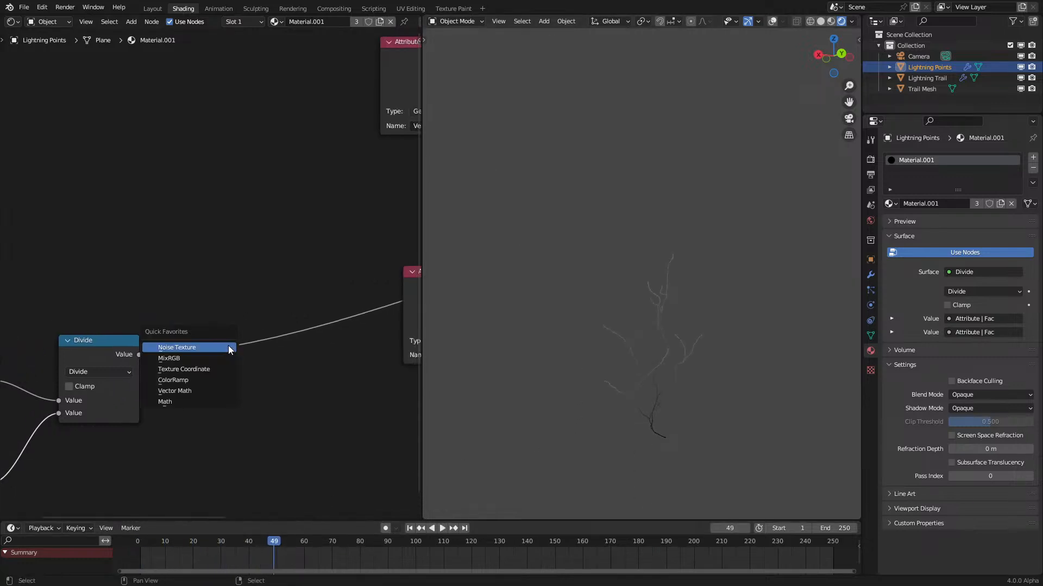
left_click(198, 378)
left_click(195, 343)
left_click(239, 444)
left_click_drag(245, 350, 259, 280)
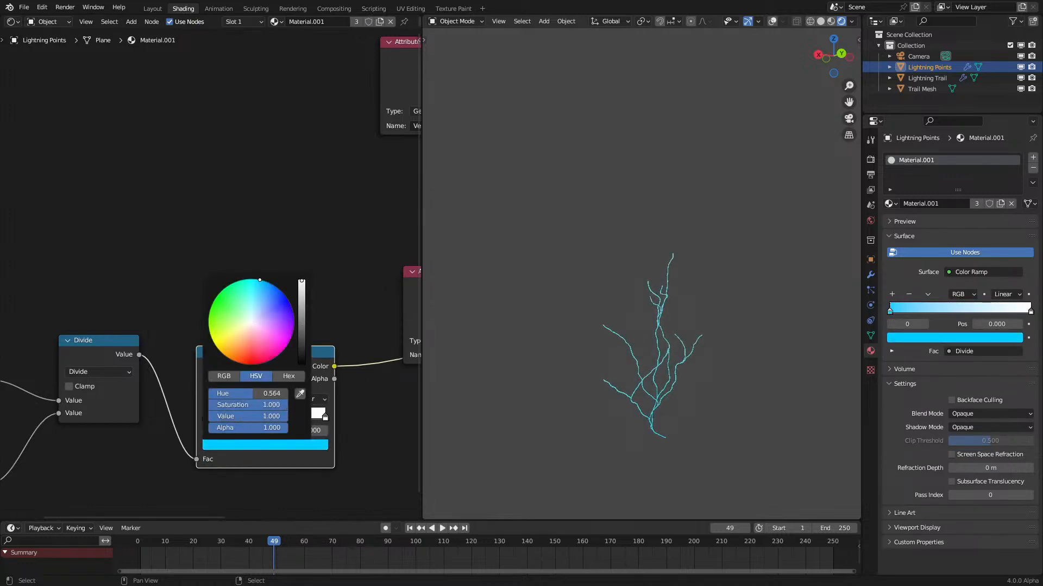
Step: Set the Color Ramp's end stop at position 1.000 to a saturated blue-violet
left_click(325, 417)
left_click(288, 444)
left_click_drag(251, 320, 292, 306)
Step: Run the simulation on to frame 208 and examine the Color Ramp colouring of the branches from different angles
key("space")
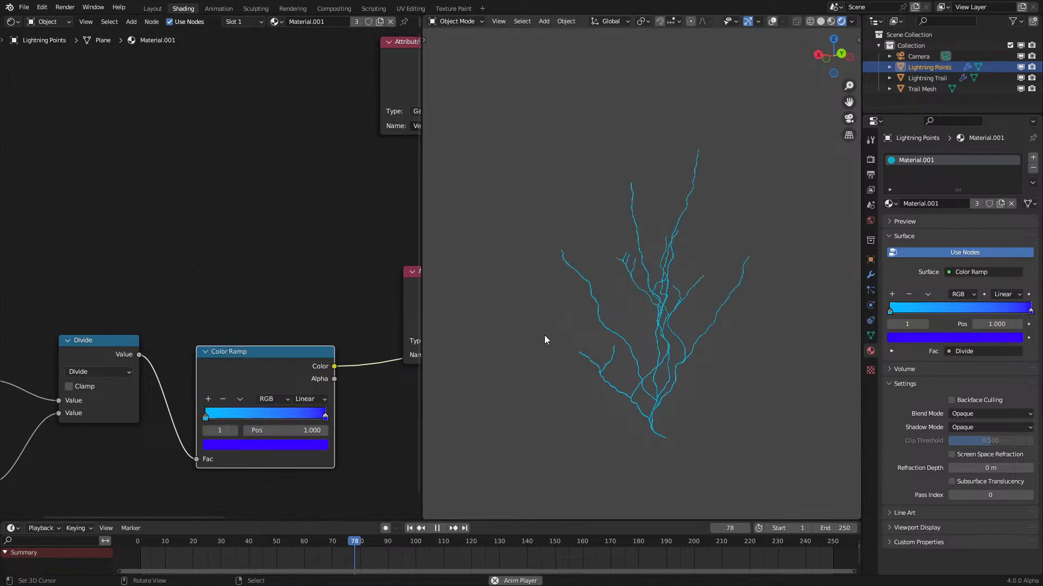
middle_click_drag(565, 373, 630, 326)
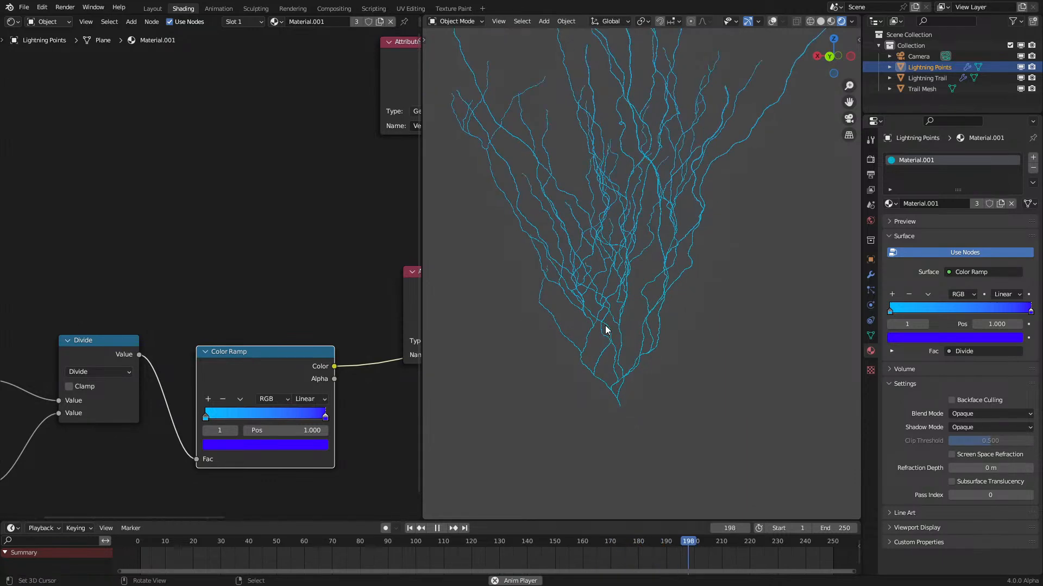
key("space")
middle_click_drag(628, 288, 546, 297)
Step: Add a UV Map node below the Color Ramp, preview it on the material, and choose UVMap as its map
scroll(163, 288, "down", 5)
middle_click_drag(160, 289, 197, 208)
scroll(201, 271, "up", 2)
middle_click_drag(332, 386, 295, 315)
key("shift+a")
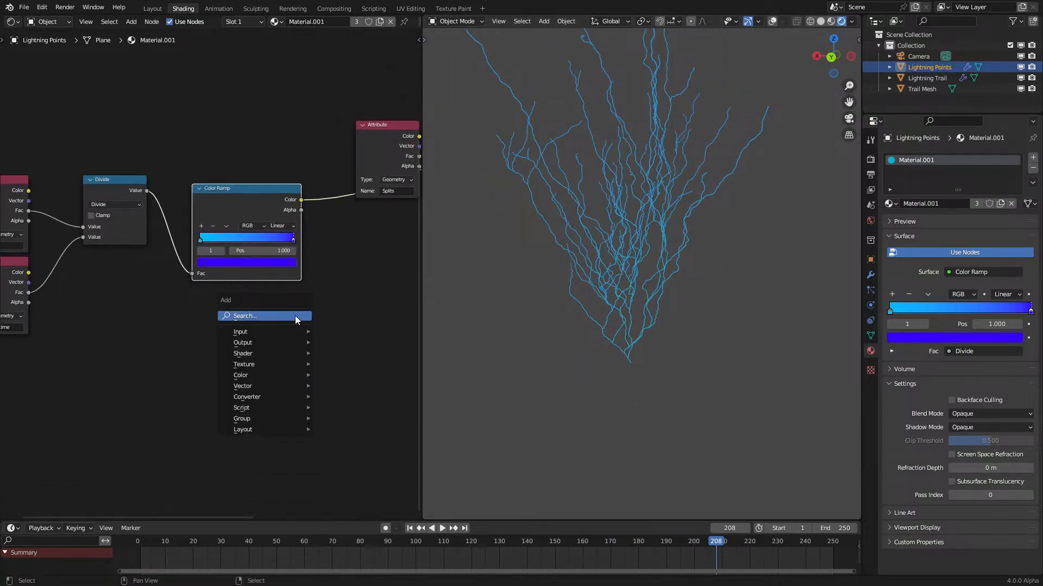
type("u")
key("Return")
left_click(228, 376)
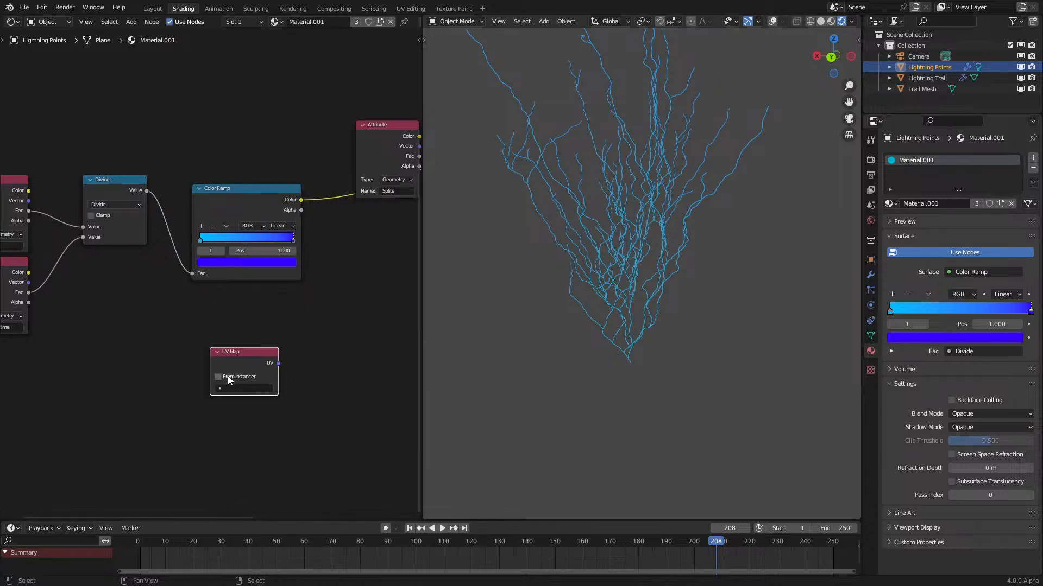
left_click(248, 366, "ctrl+shift")
left_click(253, 389)
left_click(250, 403)
Step: Examine the UV colouring on the individual branch segments up close
scroll(593, 298, "up", 6)
middle_click_drag(594, 298, 550, 292)
scroll(561, 298, "up", 5)
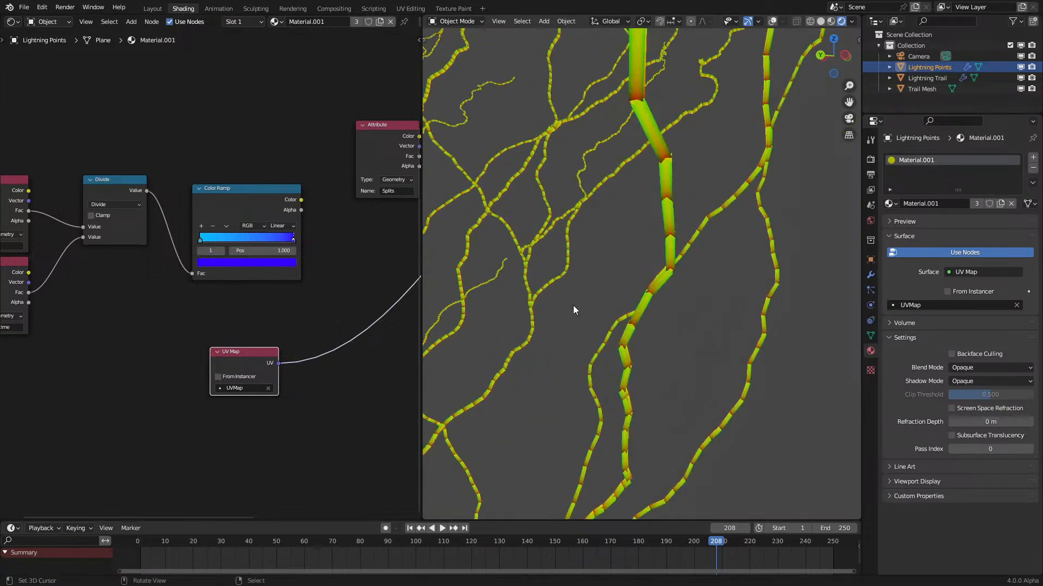
scroll(588, 305, "down", 5)
scroll(588, 306, "up", 6)
middle_click_drag(748, 350, 705, 358)
Step: Move the UV Map node into the empty space below the Divide node
middle_click_drag(280, 308, 344, 298)
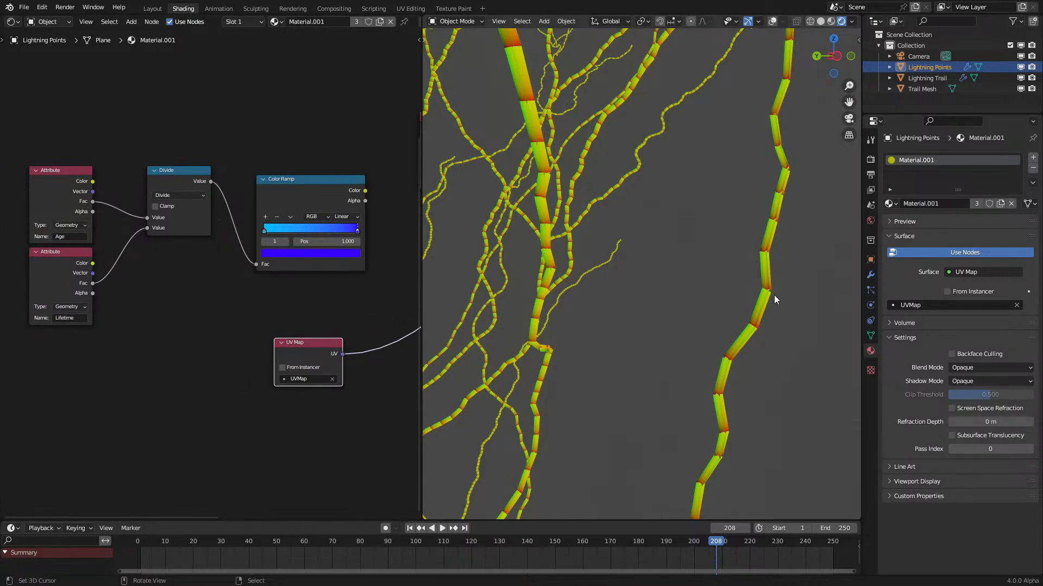
middle_click_drag(314, 359, 355, 319)
left_click_drag(364, 314, 184, 406)
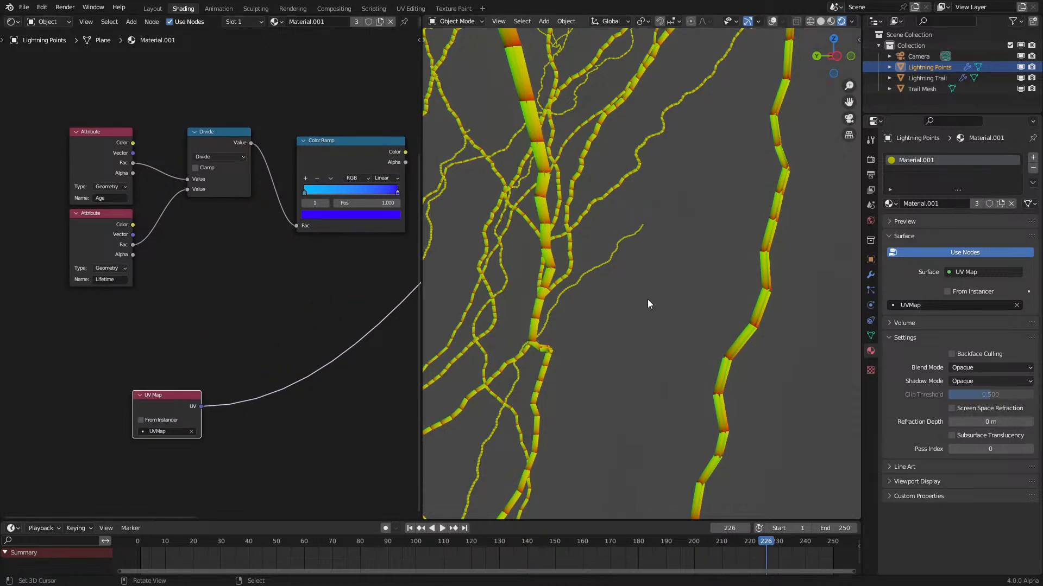
Step: View the whole branch cluster from the top
key("KP_7")
scroll(647, 299, "down", 8)
middle_click_drag(647, 299, 620, 352, "shift")
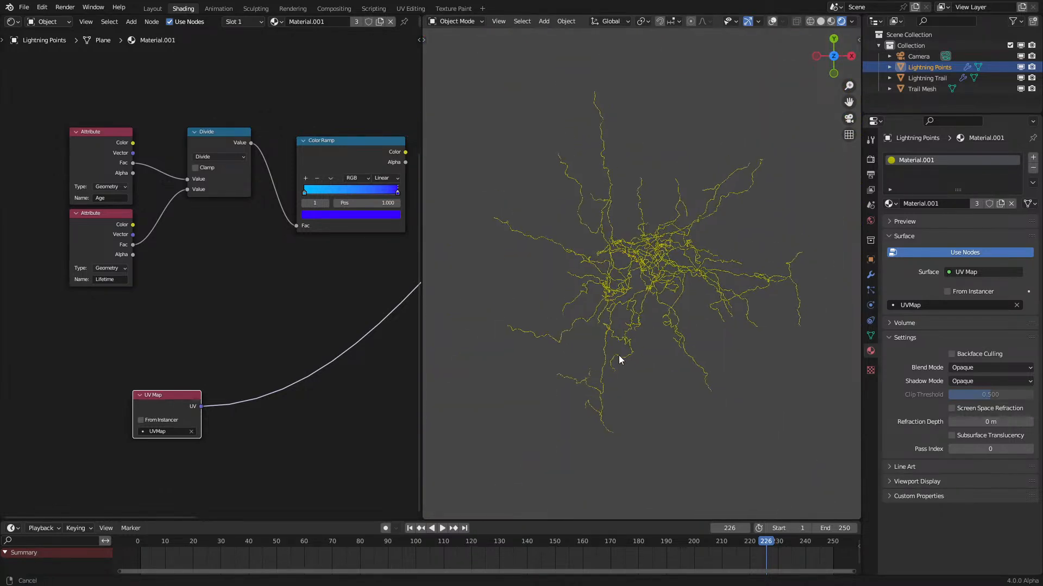
Step: Replay the simulation from the first frame in top view to watch the branches grow
left_click(132, 549)
key("space")
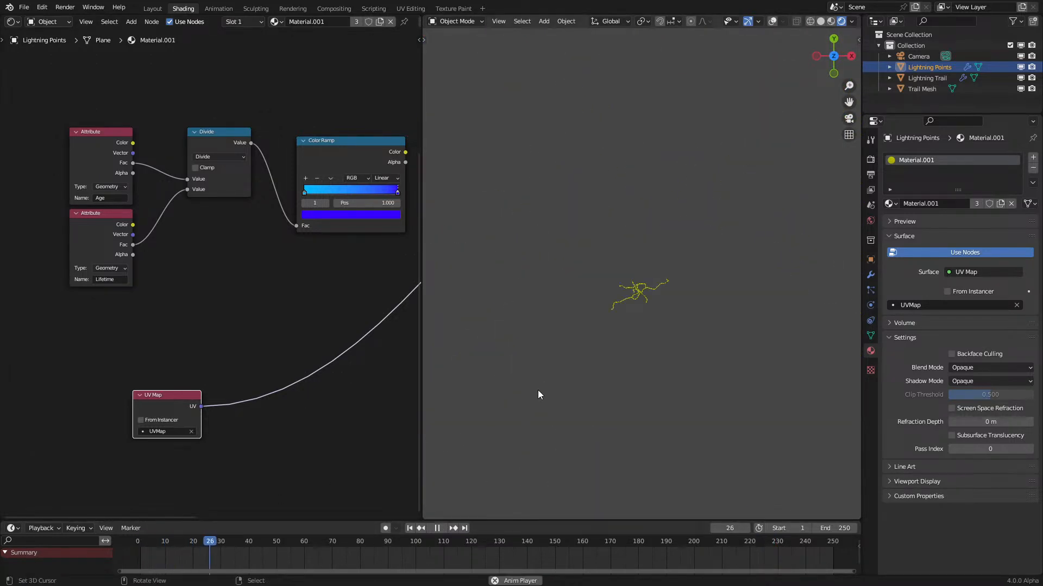
key("space")
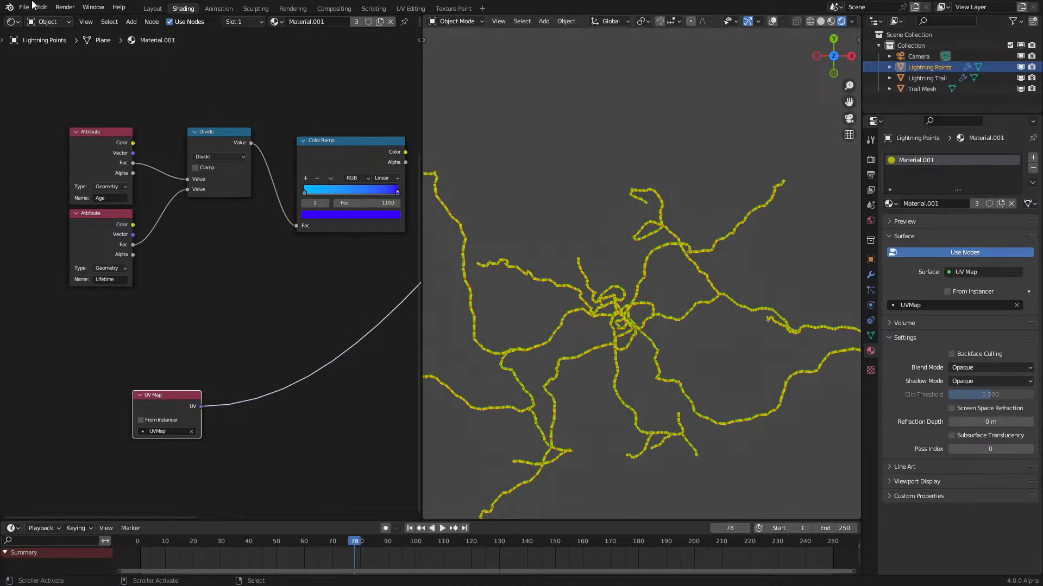
Step: Switch the node editor to the Geometry Nodes tree and set the Move Away Mix factor to 0.100
left_click(10, 26)
left_click(54, 107)
scroll(174, 363, "down", 4)
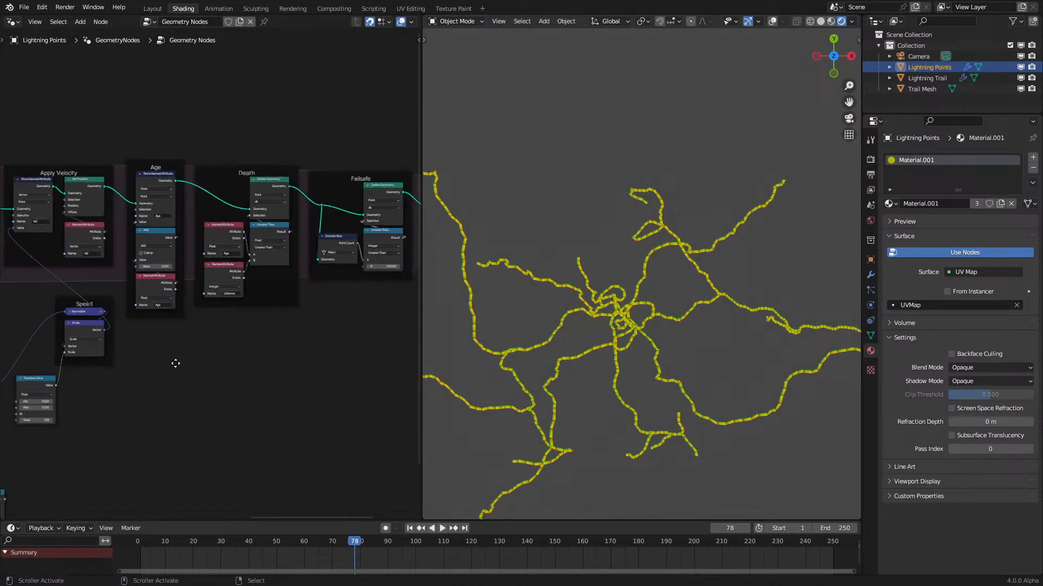
scroll(318, 354, "up", 4)
scroll(318, 354, "up", 3)
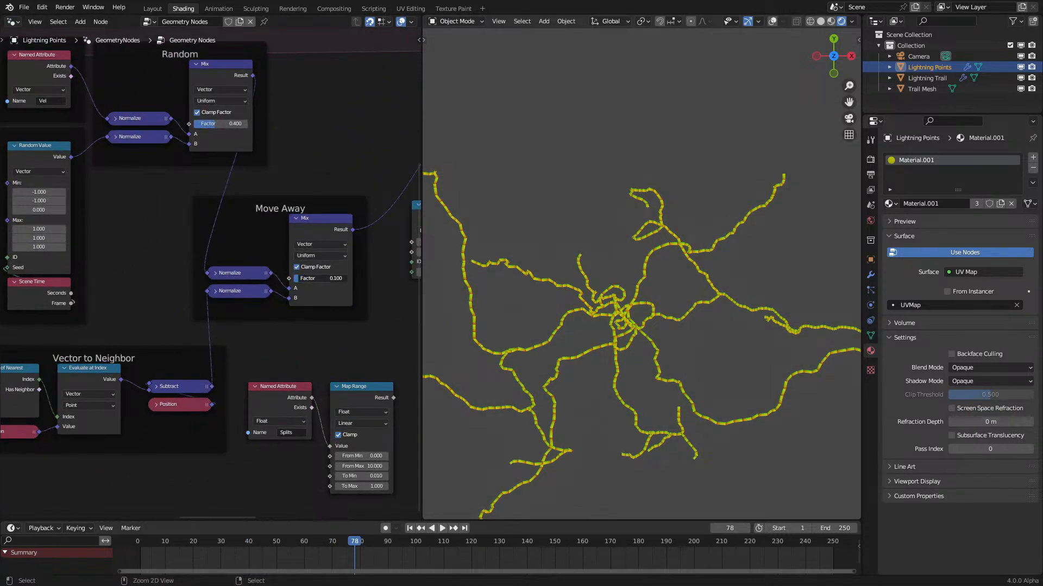
Step: Replay the simulation from the first frame and examine the branching from the side and from the top
key("shift+Left")
key("space")
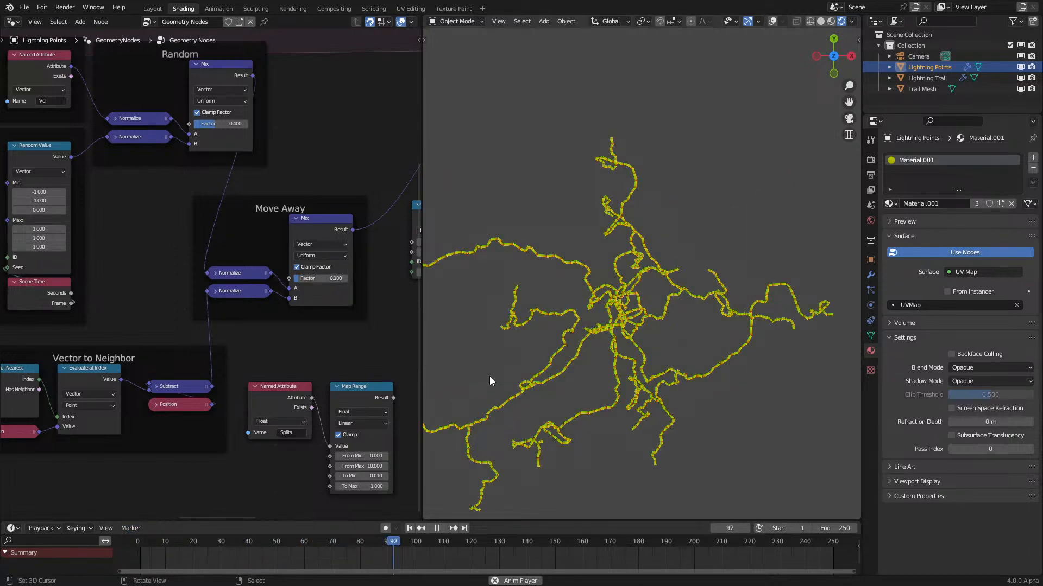
key("space")
middle_click_drag(510, 412, 517, 295)
scroll(516, 296, "up", 5)
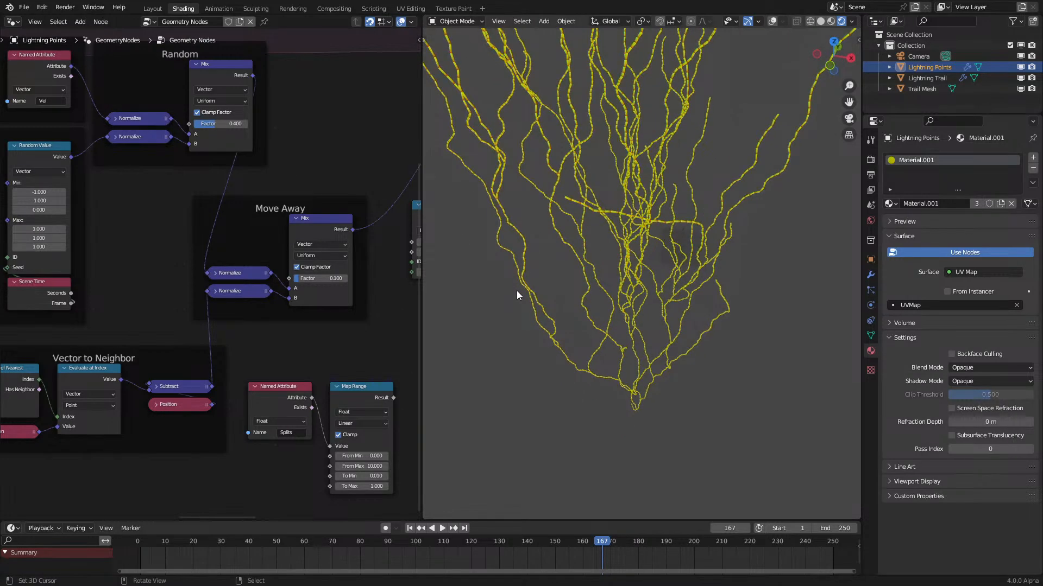
key("KP_7")
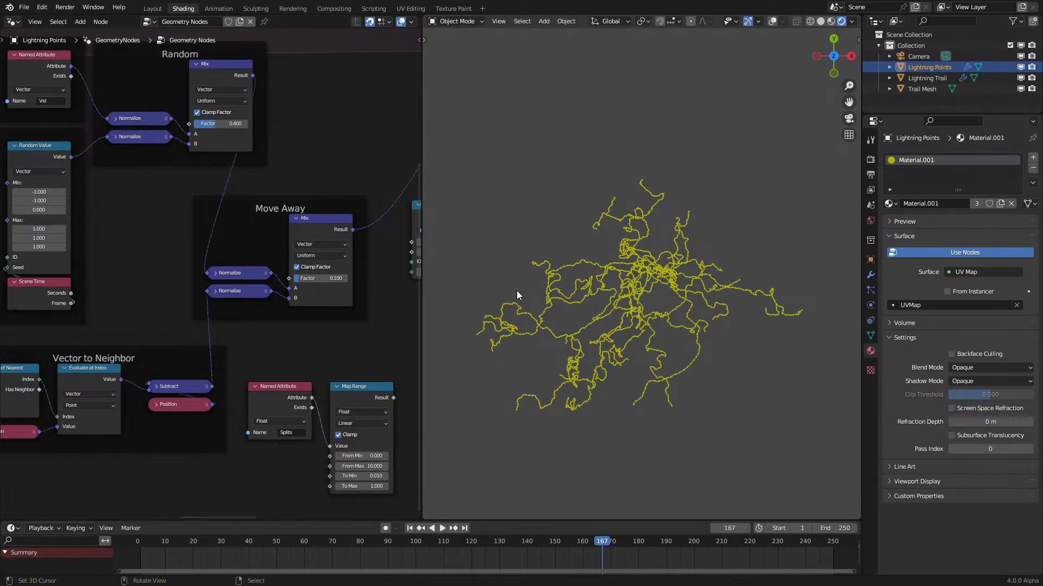
Step: Set both the Random and the Move Away Mix factors to 0.200 and run the simulation from the first frame
left_click_drag(228, 123, 209, 124)
key("shift+Left")
key("space")
middle_click_drag(617, 385, 667, 290)
key("space")
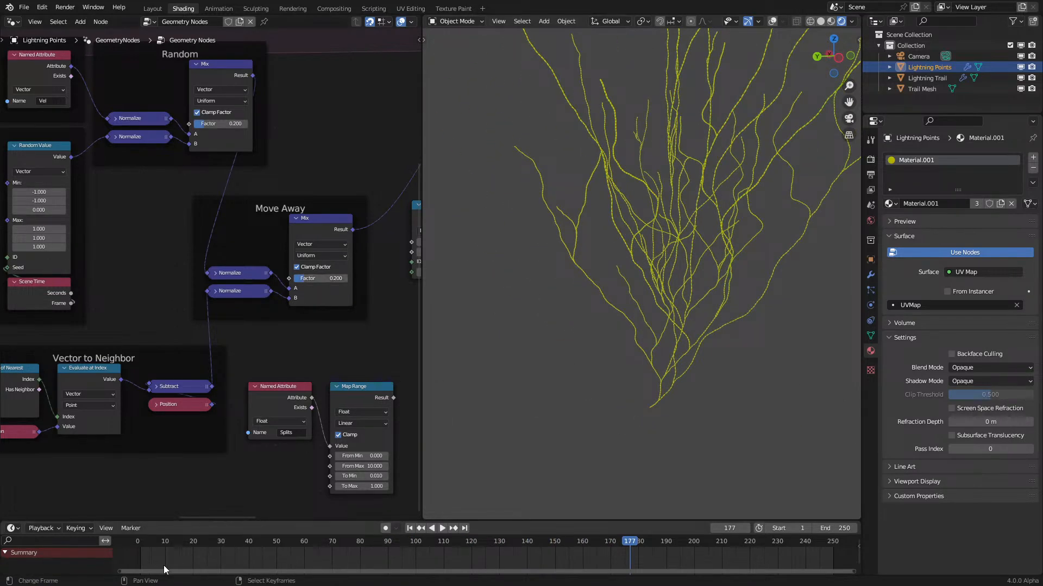
Step: Replay the simulation several times from the start, examining the spread of the branches from different sides
left_click(133, 555)
key("space")
middle_click_drag(666, 366, 608, 338)
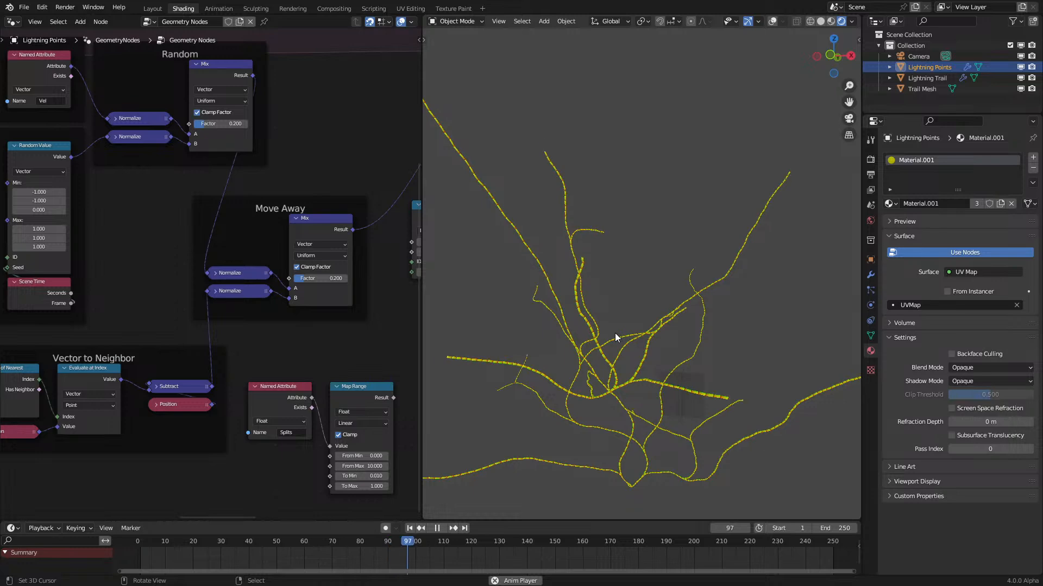
middle_click_drag(615, 333, 532, 335)
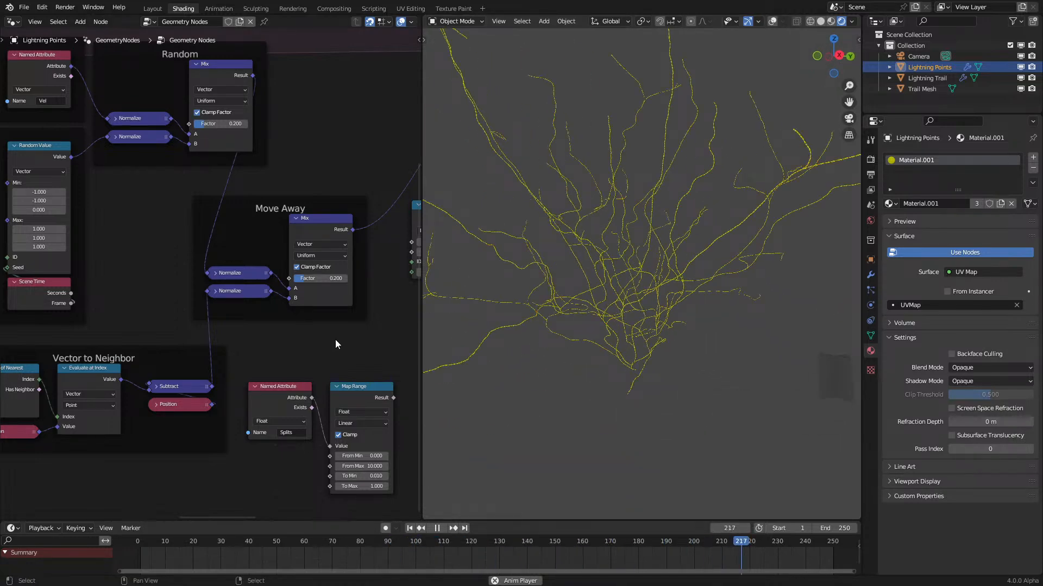
key("space")
middle_click_drag(224, 333, 294, 378)
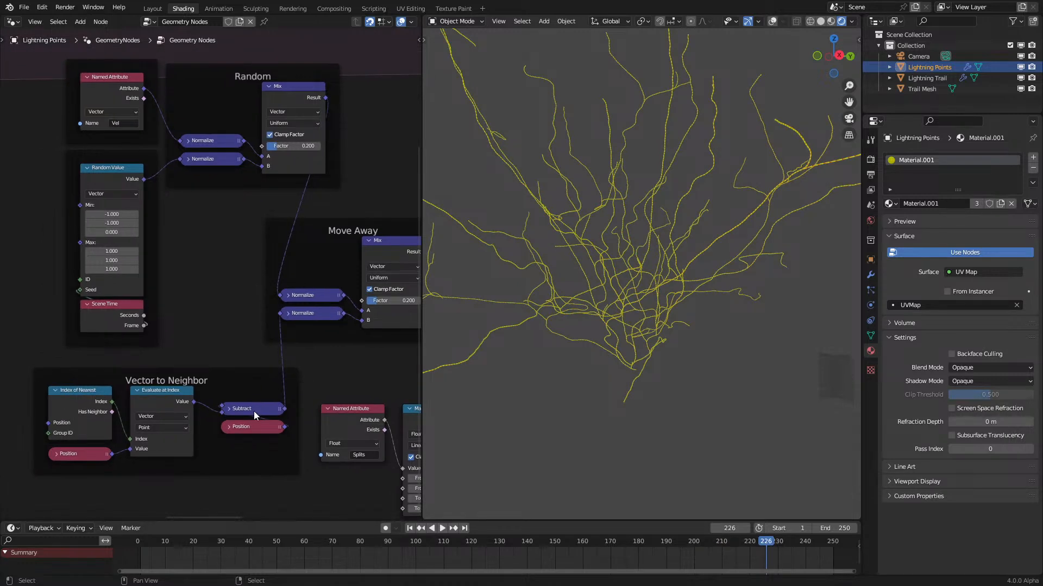
left_click(148, 549)
key("space")
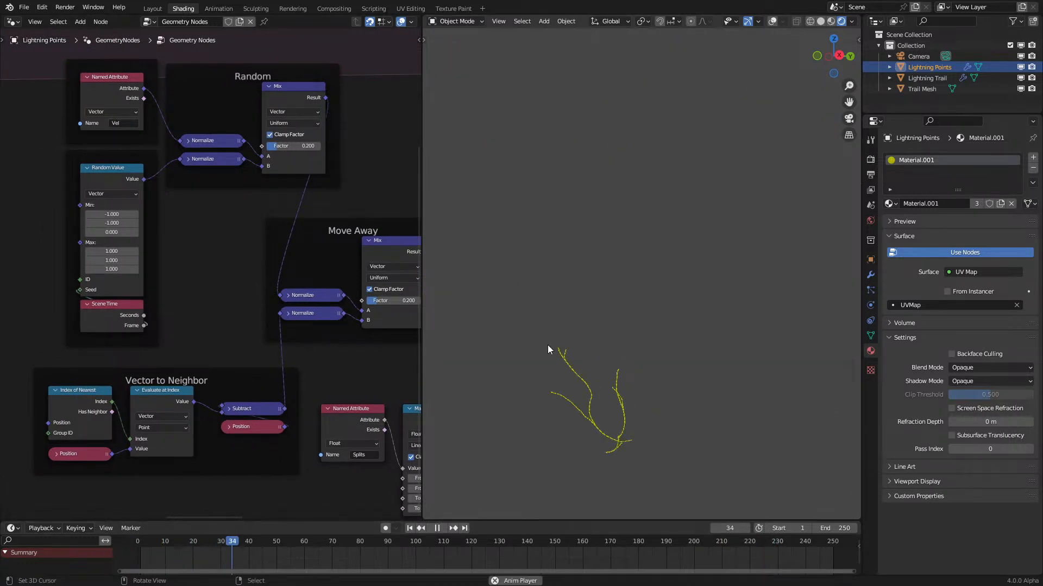
middle_click_drag(548, 350, 681, 344)
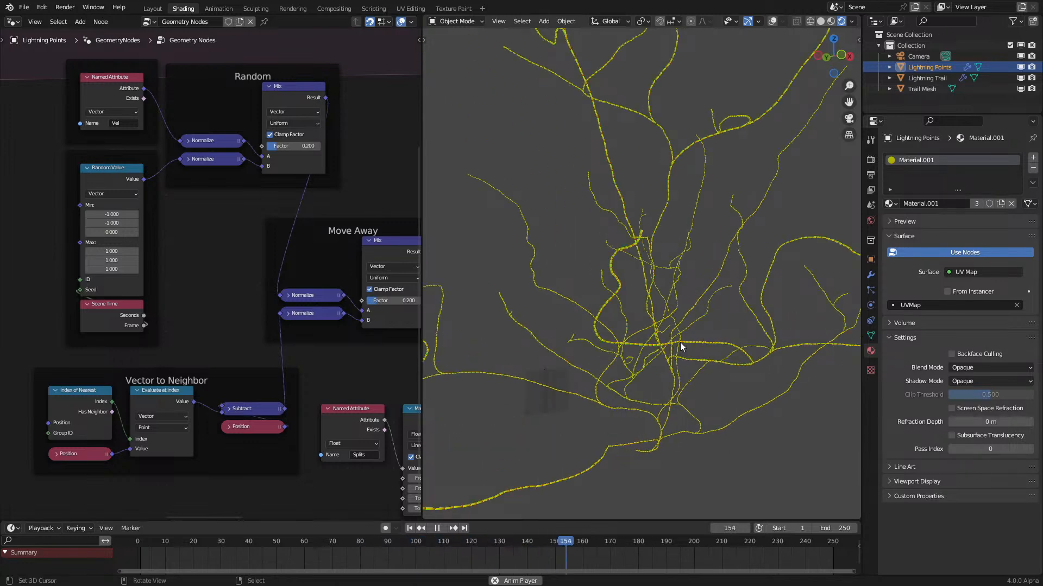
key("space")
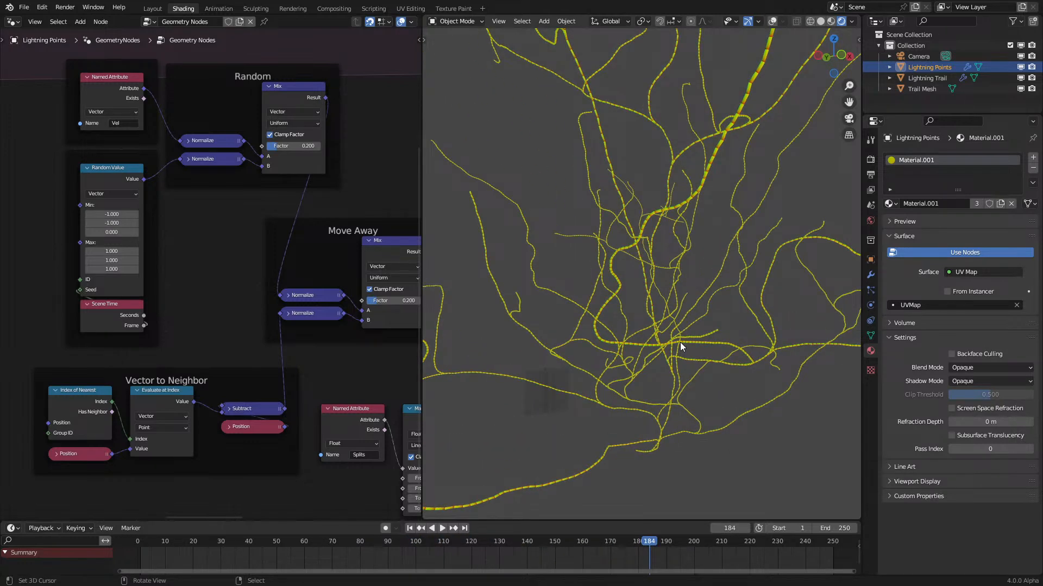
middle_click_drag(377, 324, 245, 330)
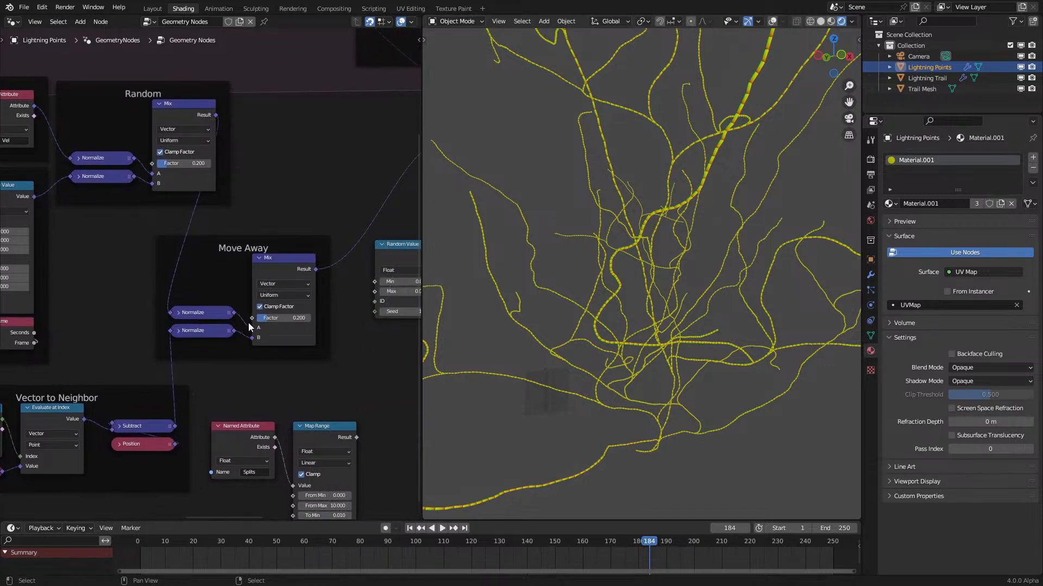
key("shift+Left")
key("space")
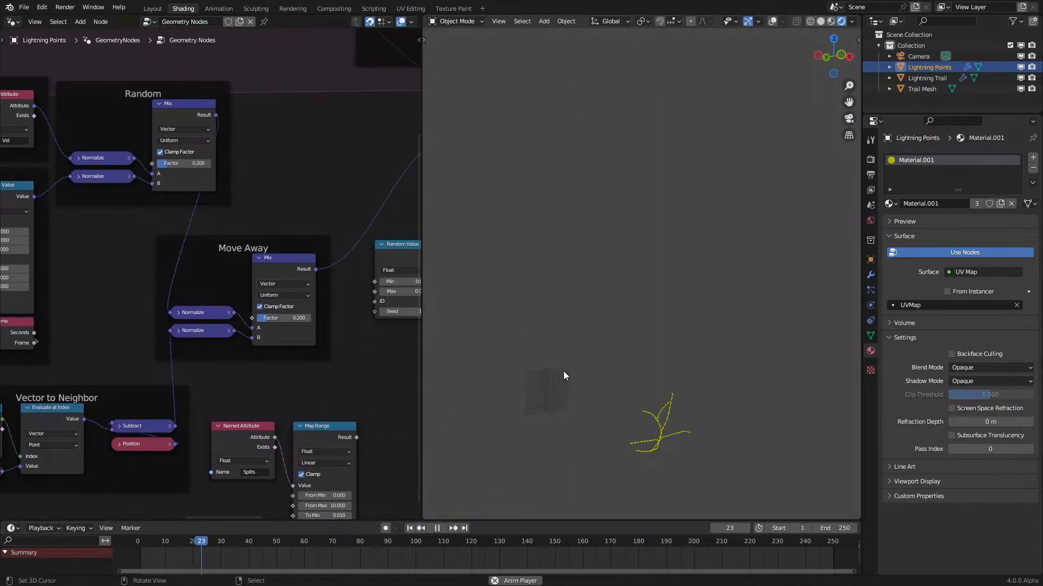
middle_click_drag(694, 326, 438, 328)
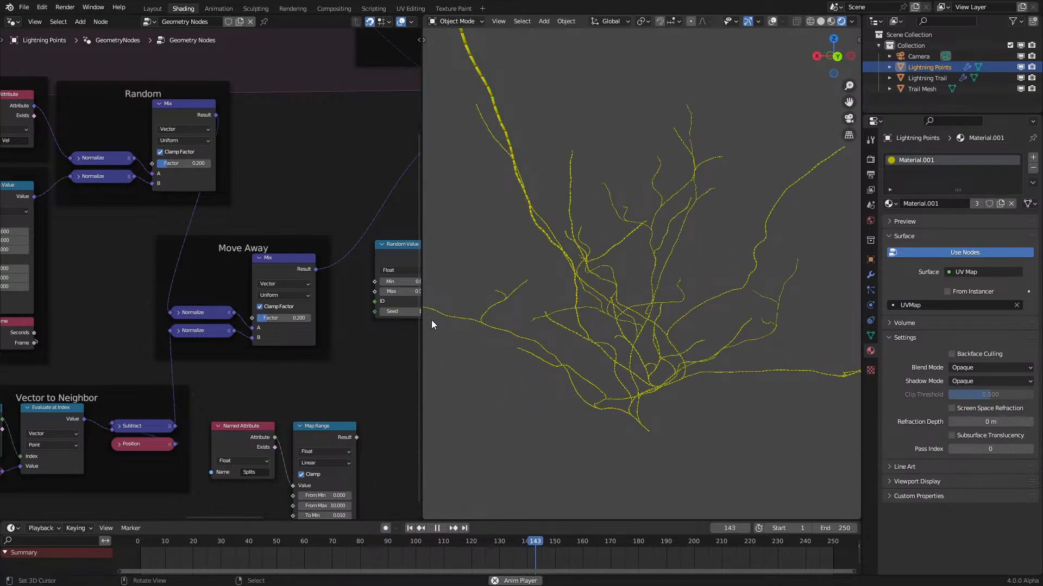
key("space")
Step: Set the Random Mix factor to 0.400 and move the Vector to Neighbor frame farther away from the Move Away frame
left_click_drag(165, 166, 176, 166)
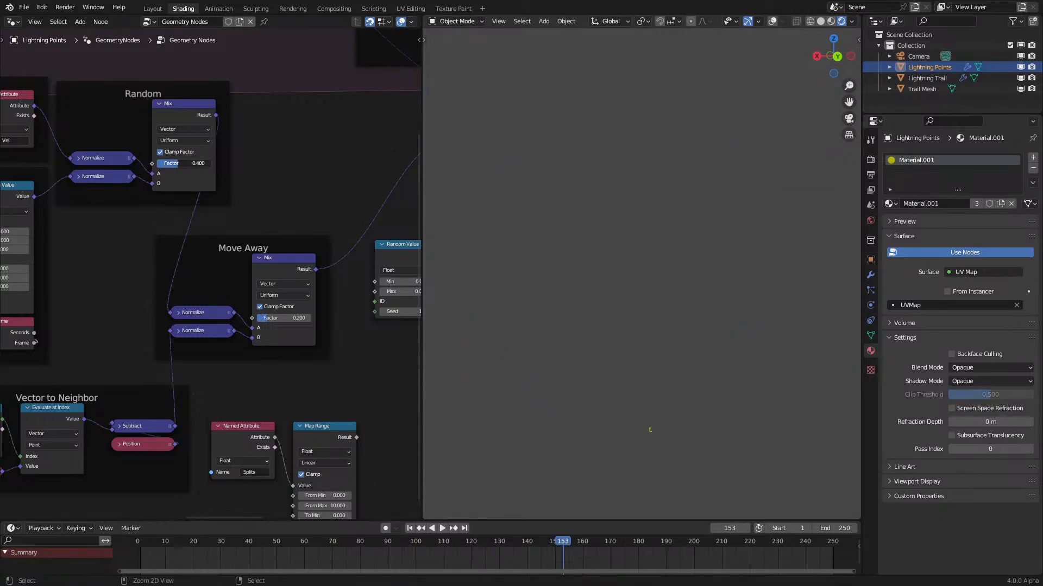
middle_click_drag(168, 271, 170, 322, "ctrl")
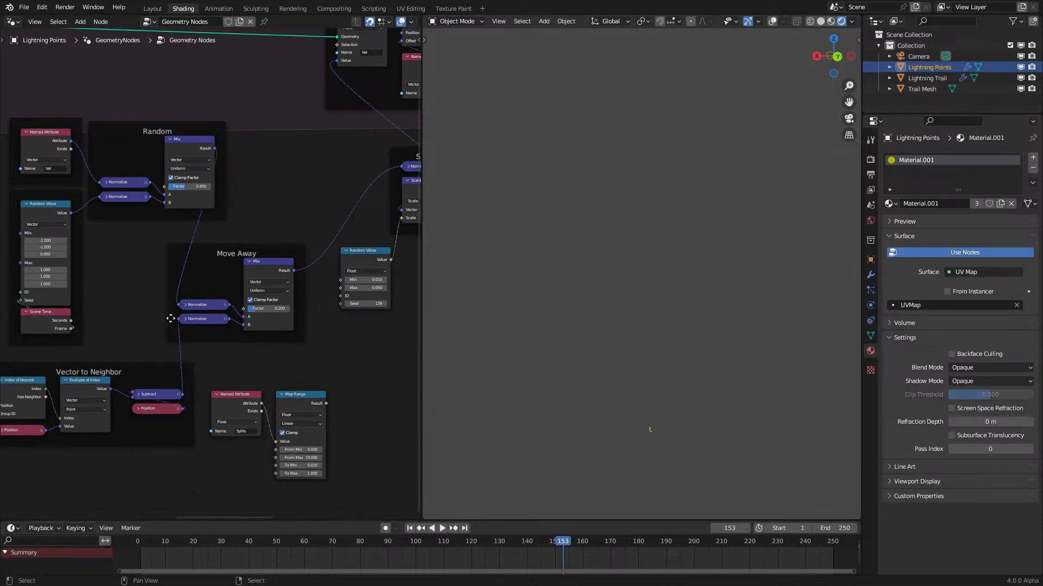
left_click_drag(178, 368, 59, 356)
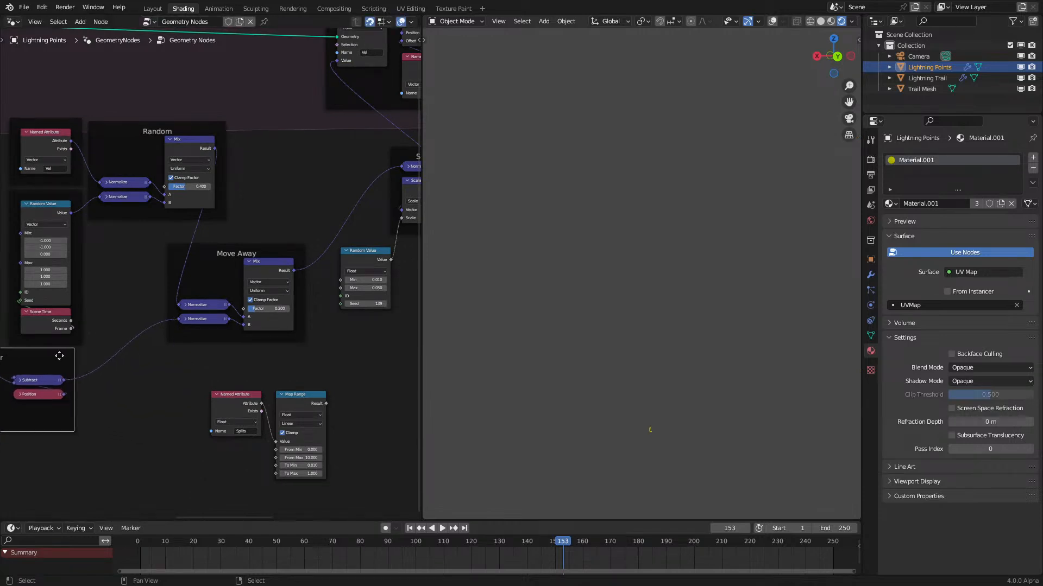
middle_click_drag(80, 344, 155, 377)
key("g")
left_click(92, 381)
Step: Detach the Random frame from its Vel input and Move Away, and move it with its Random Value frame below the other nodes
left_click(149, 270)
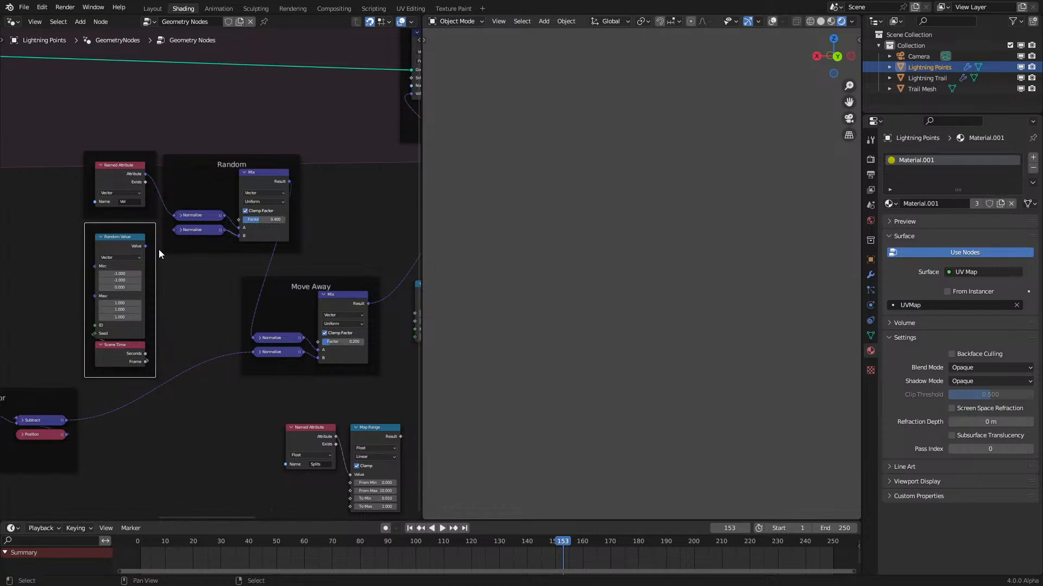
left_click(163, 195)
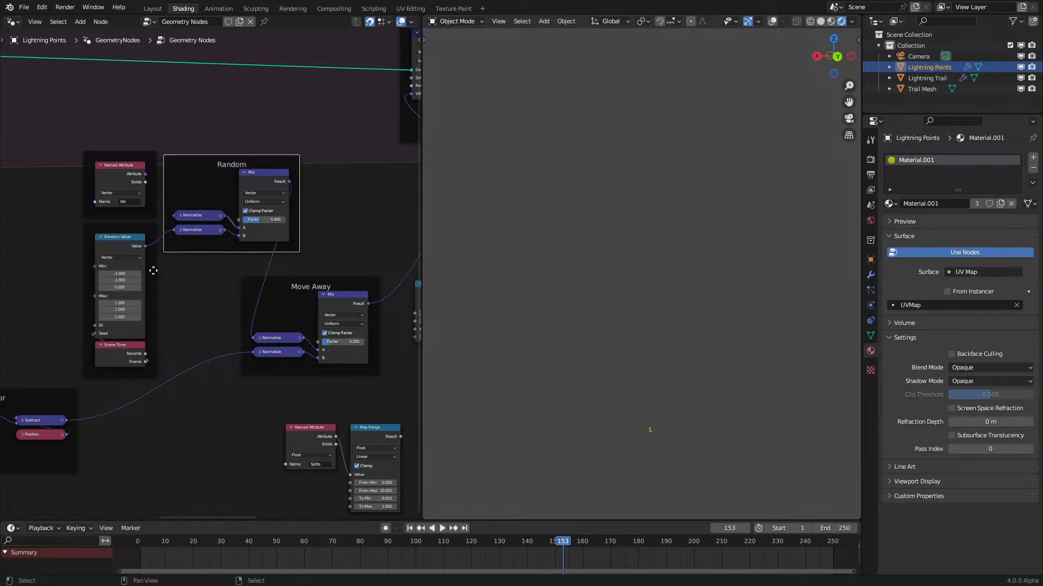
left_click_drag(135, 421, 196, 245)
key("g")
left_click(229, 544)
Step: Move the Splits Named Attribute and Map Range nodes out of the way, beside the relocated Random frame
left_click_drag(321, 363, 360, 418)
middle_click_drag(359, 418, 261, 362)
key("g")
left_click(369, 434)
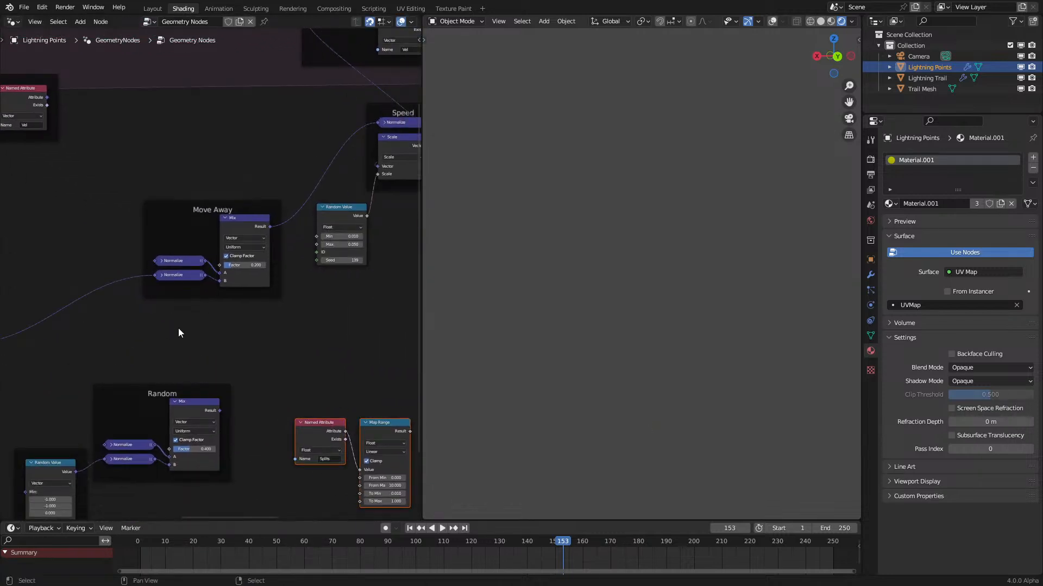
Step: Move the Move Away frame beside the Vel attribute and connect Vel to its first Normalize node
middle_click_drag(171, 332, 187, 408)
left_click_drag(265, 375, 200, 249)
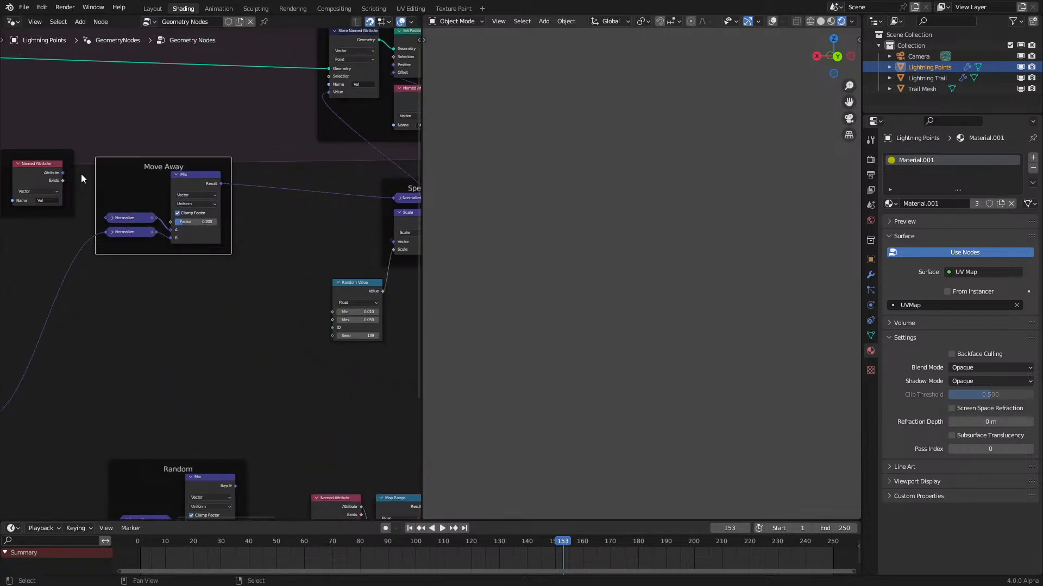
left_click_drag(64, 173, 103, 217)
scroll(92, 293, "down", 5)
middle_click_drag(74, 313, 136, 260)
Step: Move the Random and Random Value frames up below Move Away, and raise the Vector to Neighbor frame
left_click_drag(124, 333, 215, 519)
key("g")
left_click(253, 377)
scroll(131, 288, "up", 4)
middle_click_drag(119, 293, 219, 340)
left_click_drag(129, 351, 156, 278)
Step: Connect the Move Away Mix result to Random's first Normalize, and the Random Mix result to the Speed frame's Normalize
middle_click_drag(226, 289, 107, 335)
scroll(266, 241, "up", 4)
left_click(250, 205)
left_click_drag(250, 205, 193, 386)
middle_click_drag(288, 343, 223, 382)
left_click_drag(259, 384, 383, 256)
Step: Move the Vector to Neighbor frame closer to Move Away and label the Vel attribute's frame "Old Velocity"
middle_click_drag(119, 341, 312, 320)
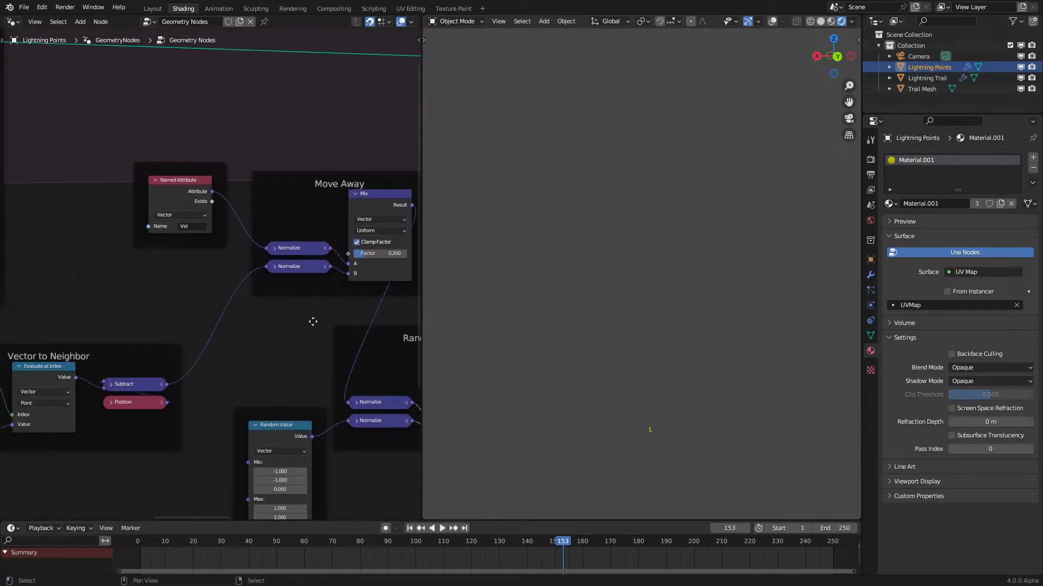
left_click_drag(158, 334, 209, 308)
scroll(206, 269, "down", 2)
left_click(214, 174)
left_click(209, 180)
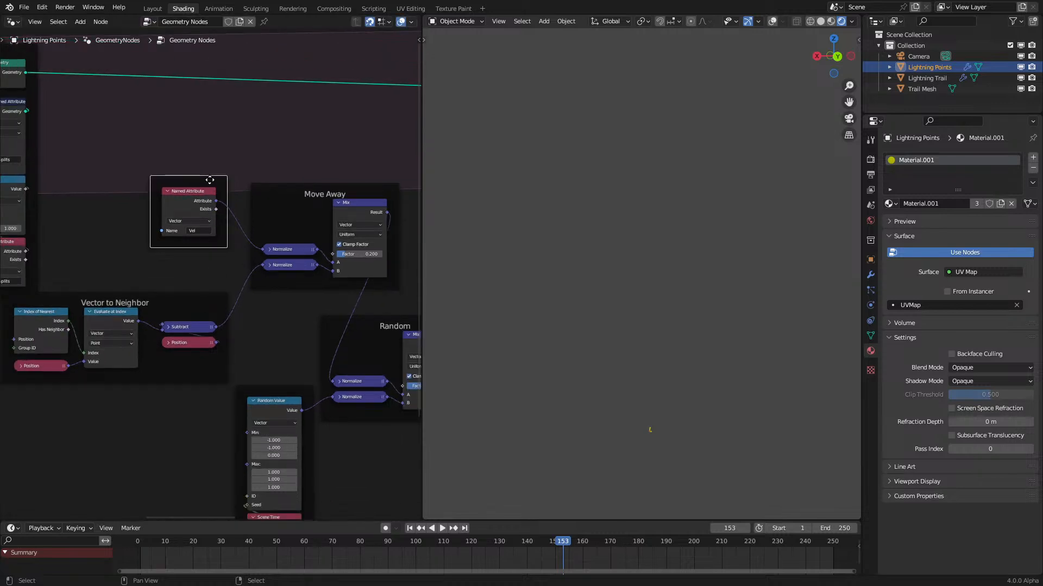
key("F2")
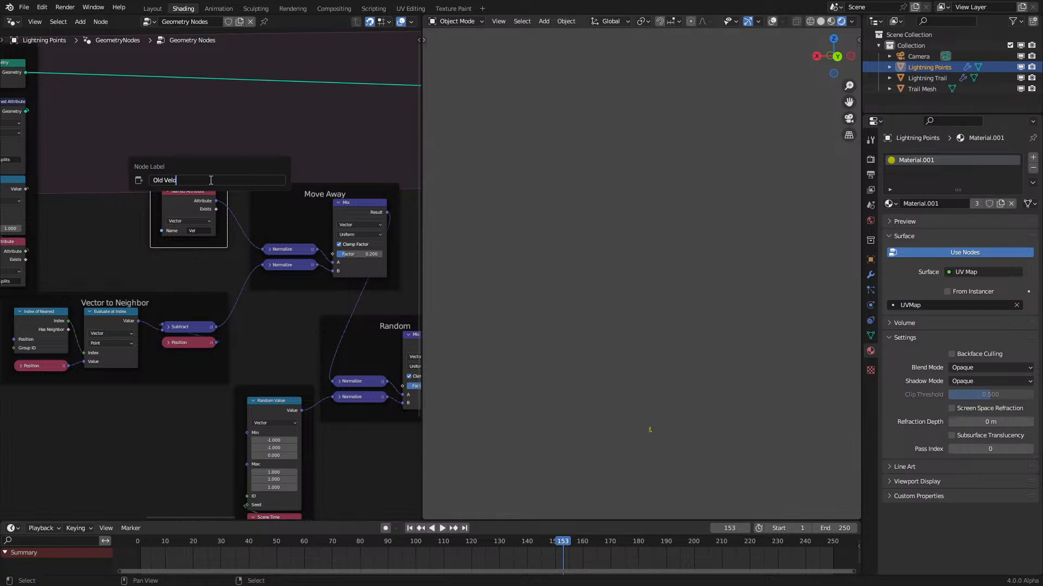
key("Return")
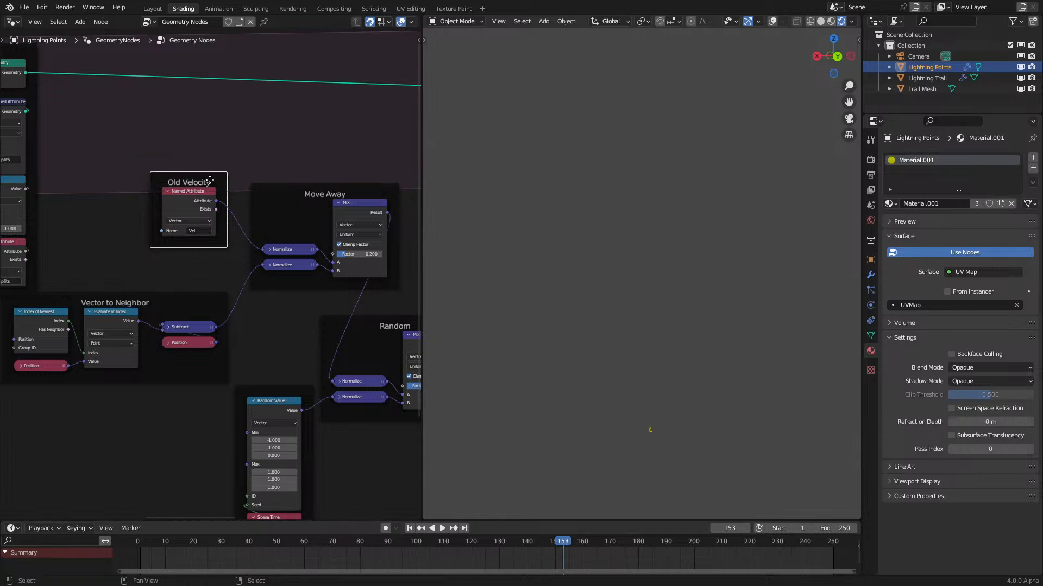
Step: Replay the simulation from the first frame with the reordered velocity nodes
middle_click_drag(254, 335, 198, 295)
key("space")
key("shift+Left")
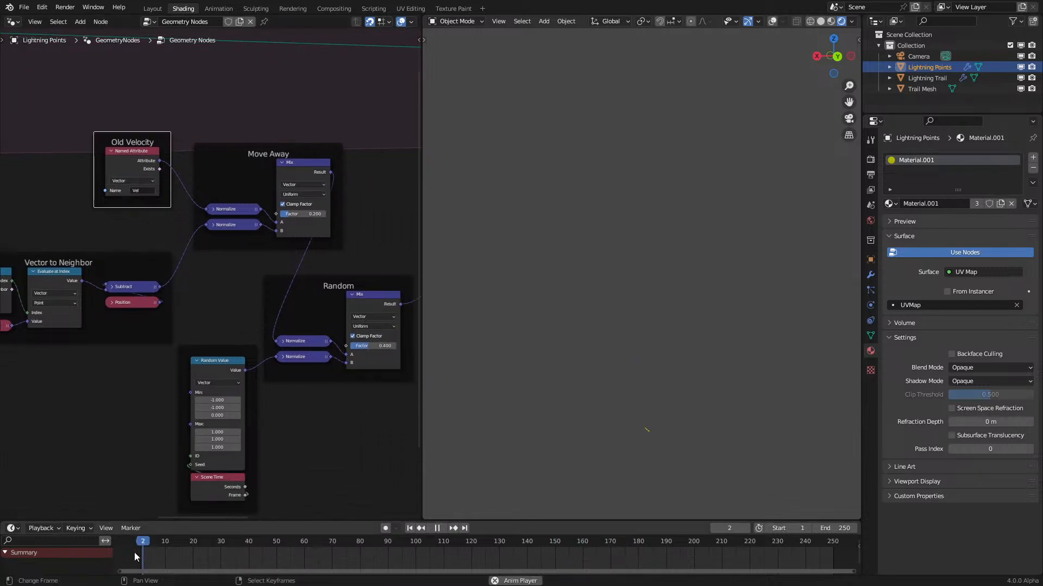
Step: Reposition the Random frame and the Random Value frame in the node layout, and stop the playback
middle_click_drag(311, 347, 209, 340)
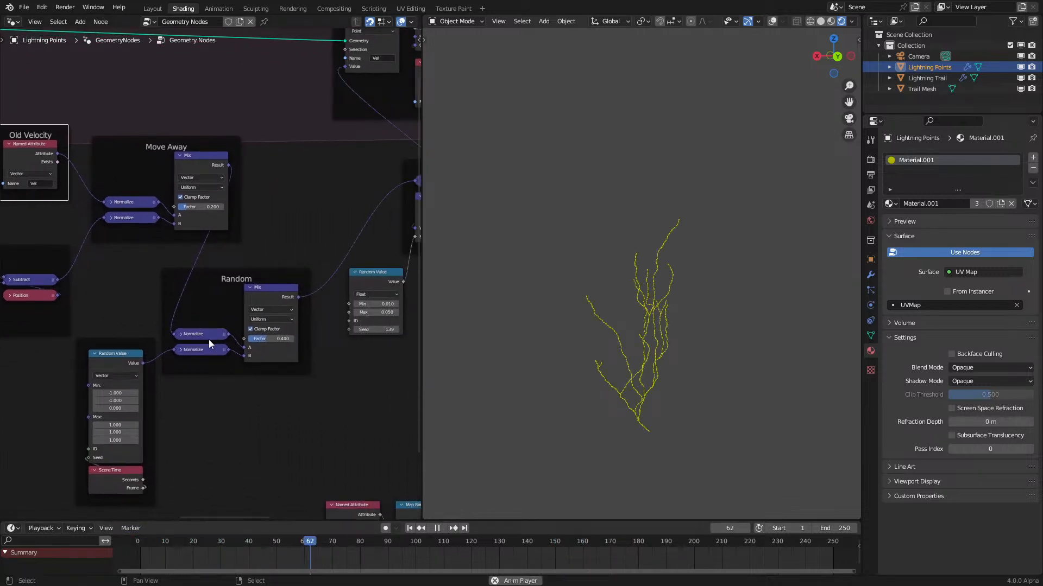
scroll(208, 339, "up", 3)
left_click_drag(246, 272, 266, 262)
left_click(88, 362)
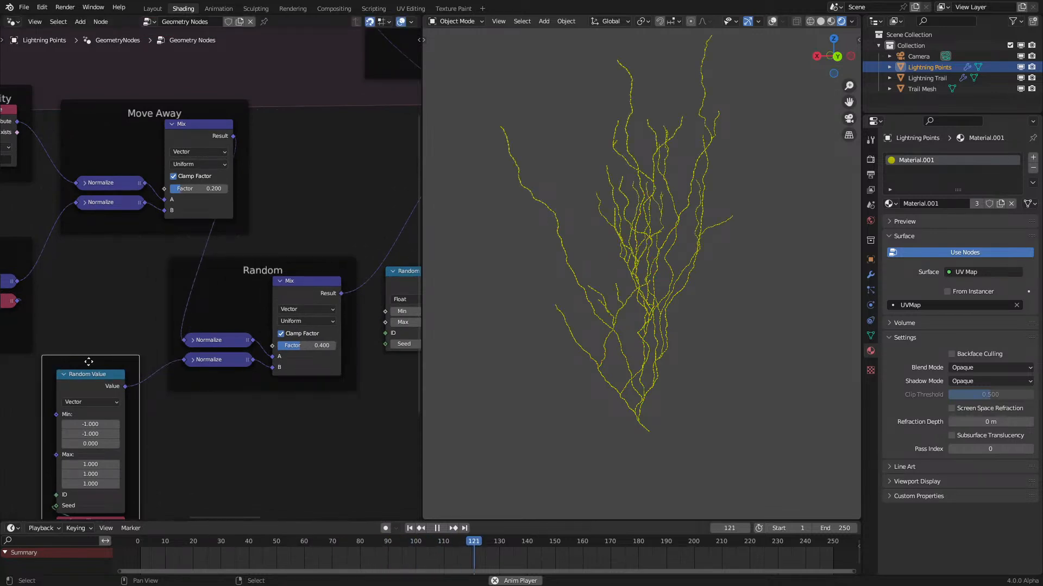
key("space")
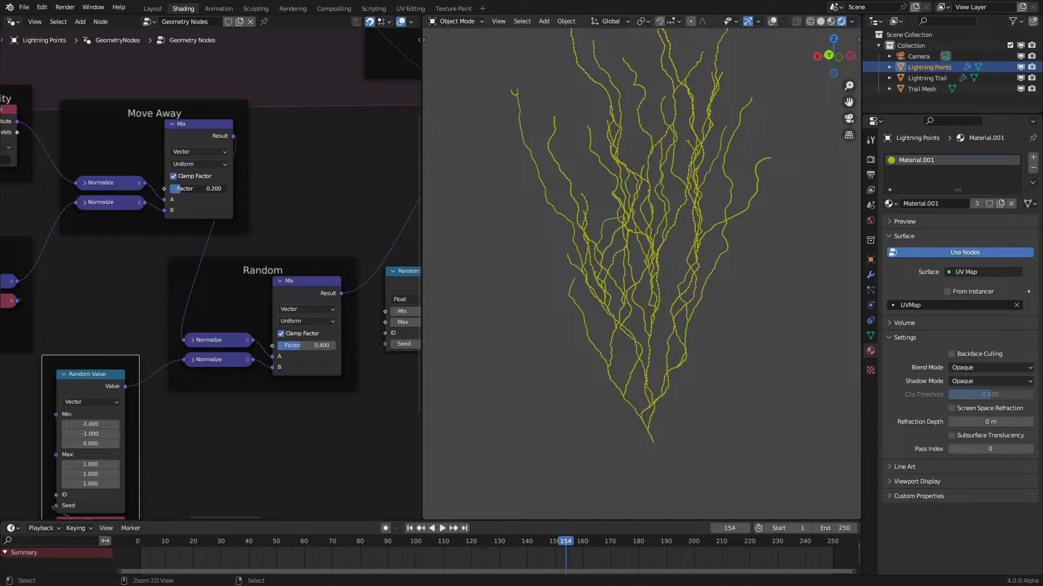
Step: Try the Move Away Mix factor at 0.6 and at 1.0 while replaying the lightning growth
left_click_drag(181, 188, 206, 189)
key("shift+Left")
key("space")
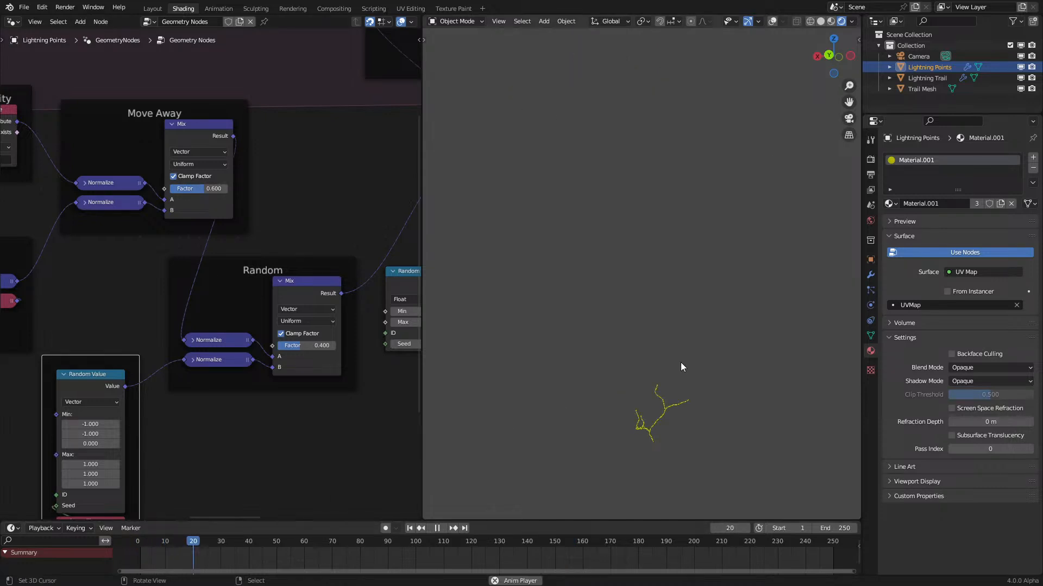
middle_click_drag(681, 367, 610, 373)
left_click_drag(201, 189, 231, 189)
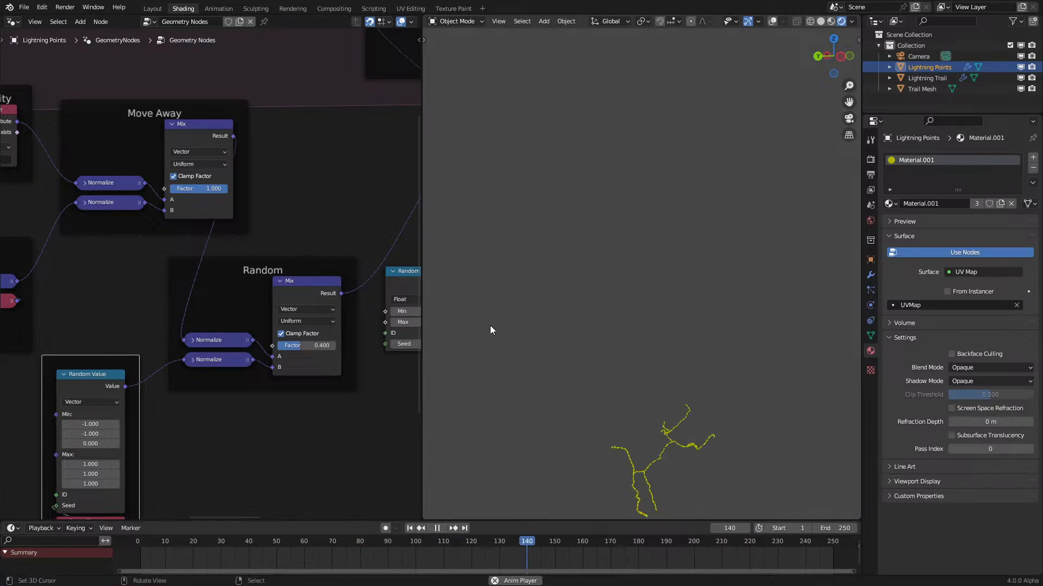
middle_click_drag(490, 325, 617, 312)
Step: Set the Mix factors in both the Random and Move Away frames to 0.3 and replay the simulation
left_click_drag(312, 346, 305, 345)
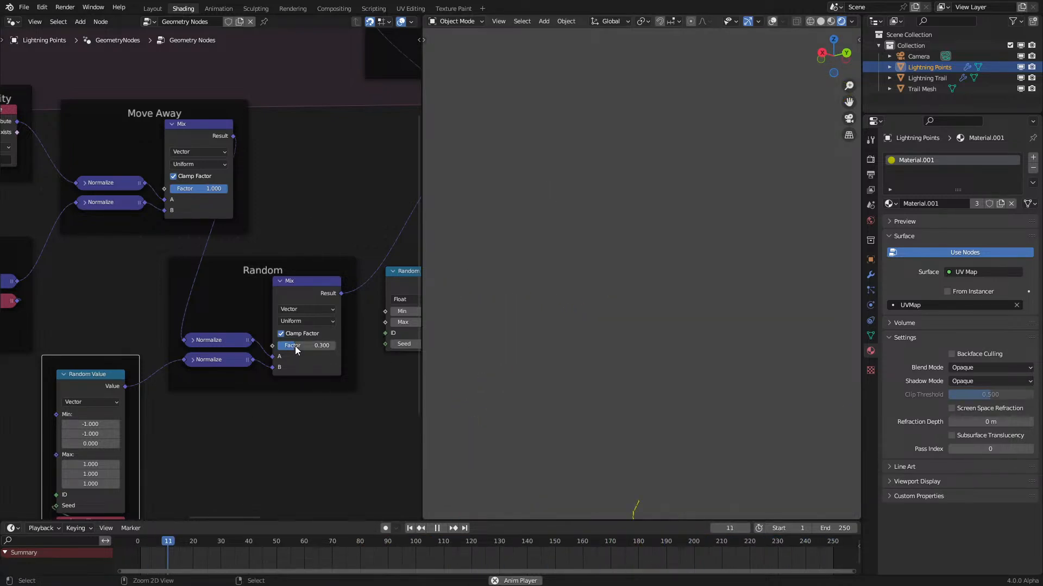
mouse_move(199, 188)
left_mouse_down()
mouse_move(152, 188)
mouse_move(187, 189)
left_mouse_up()
left_click(125, 555)
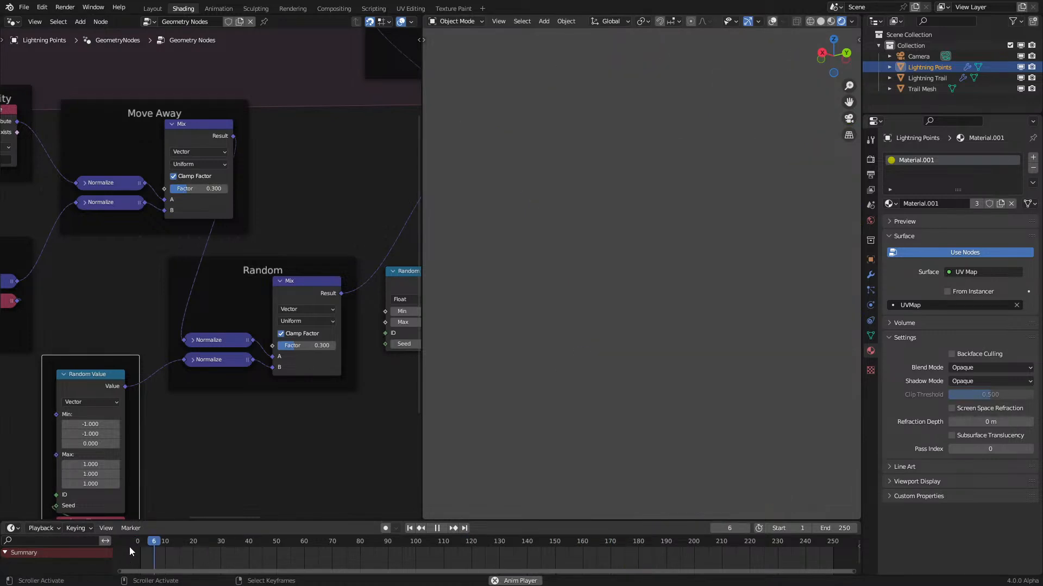
middle_click_drag(489, 370, 420, 341)
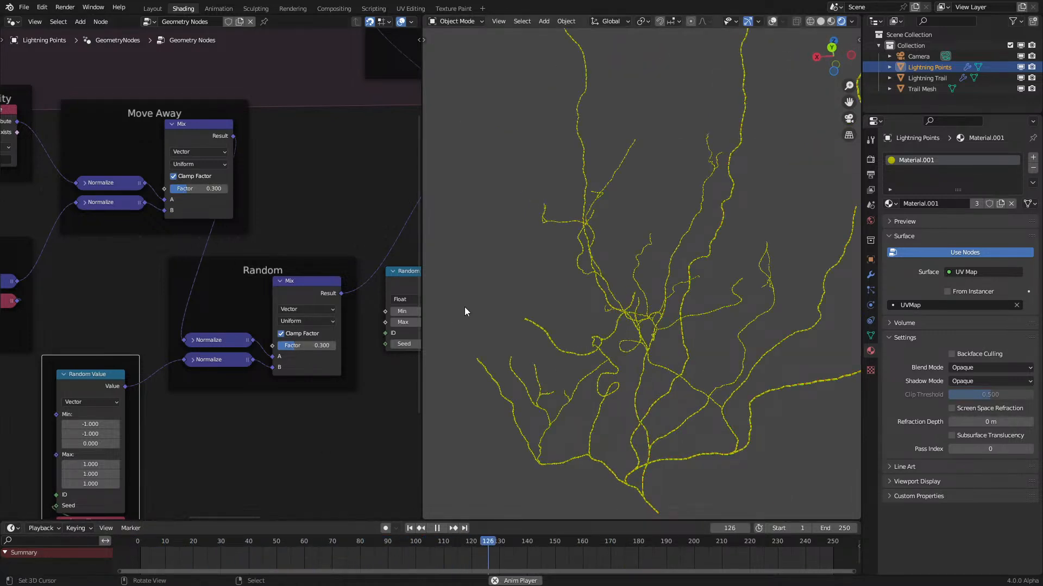
key("space")
middle_click_drag(520, 297, 612, 344)
Step: Examine the Vector to Neighbor nodes and replay the simulation to view the branches from another side
middle_click_drag(136, 278, 226, 308)
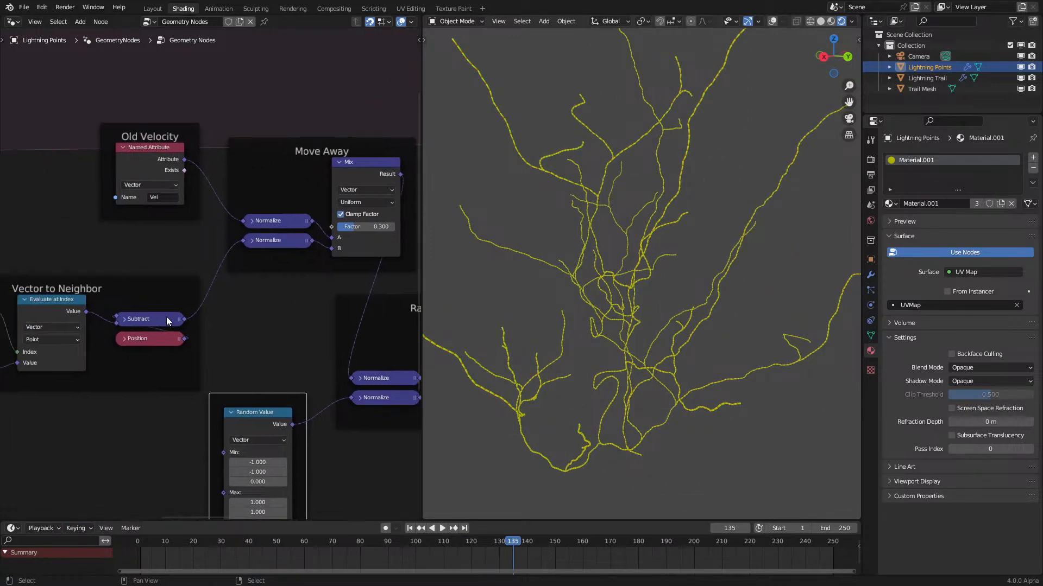
mouse_move(116, 322)
left_mouse_down()
mouse_move(267, 351)
mouse_move(116, 323)
left_mouse_up()
key("space")
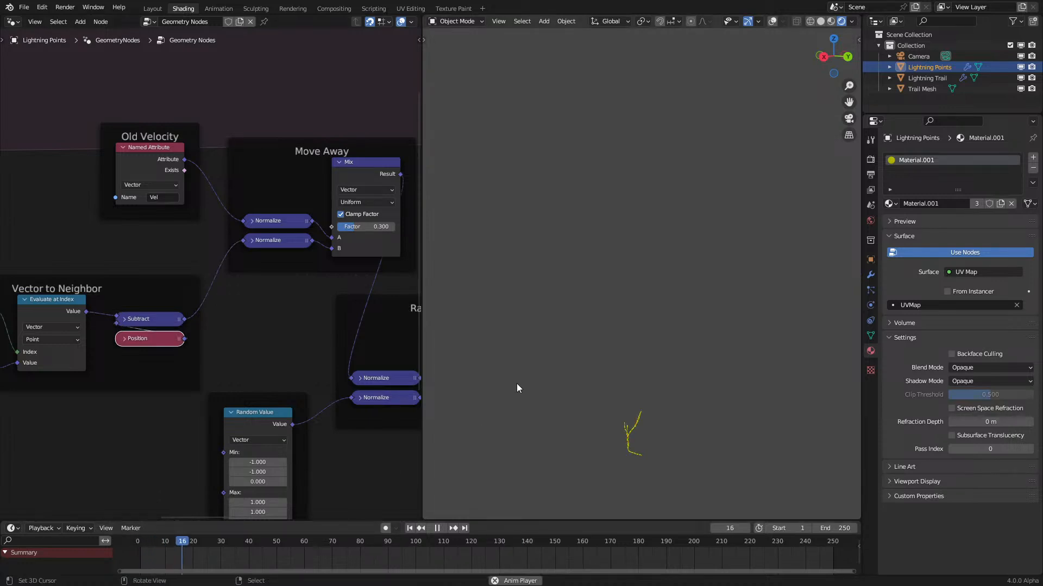
middle_click_drag(614, 349, 613, 221)
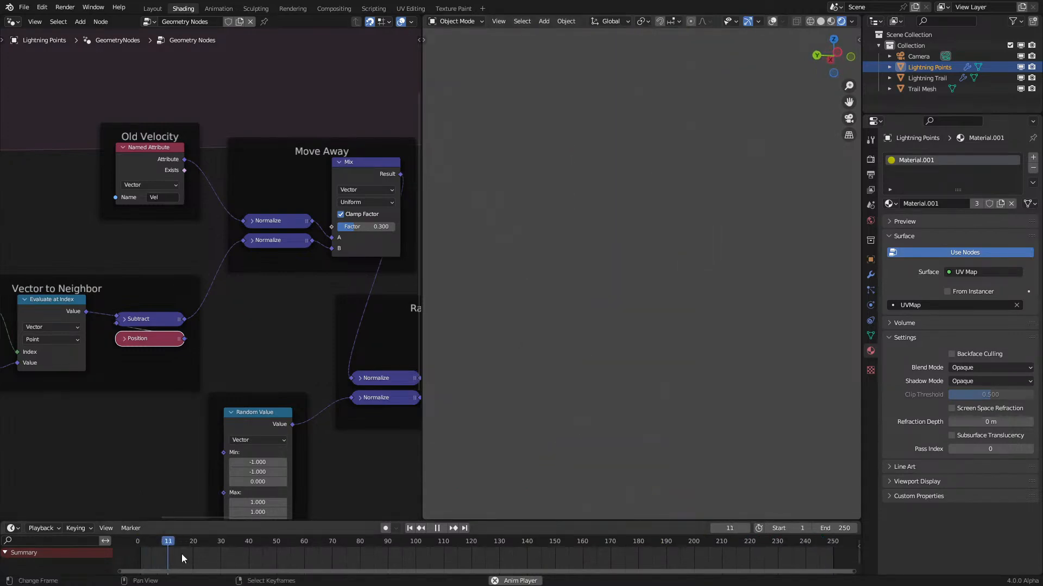
Step: Place the float Random Value node directly beneath the Speed frame
middle_click_drag(368, 330, 407, 359)
left_click_drag(215, 341, 307, 329)
scroll(630, 327, "up", 5)
middle_click_drag(630, 327, 607, 405)
scroll(659, 303, "up", 3)
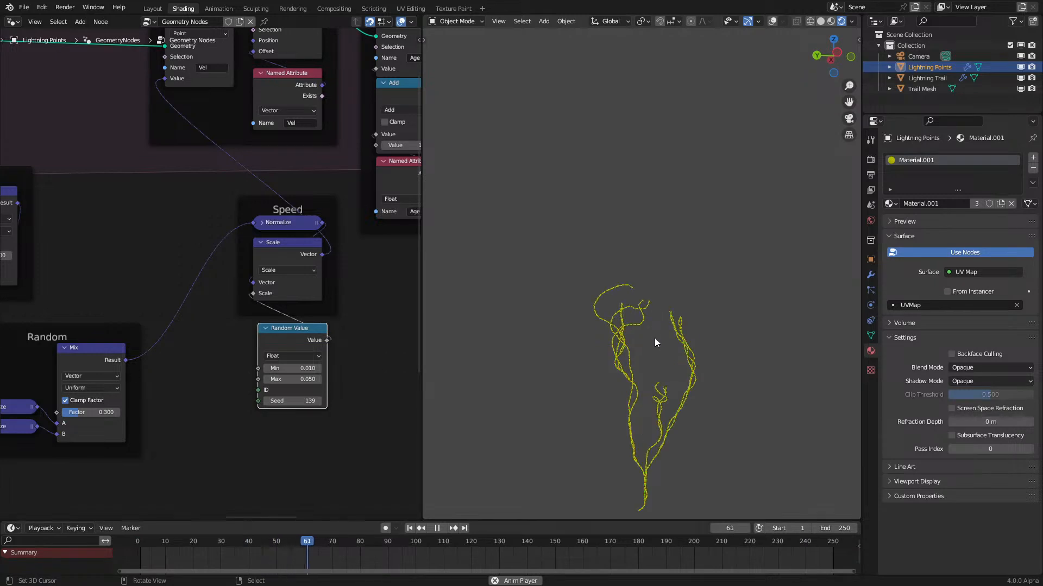
scroll(210, 317, "up", 3)
Step: Disconnect Random Value from the Speed frame's Scale input, replay at constant speed, and reconnect it
left_click_drag(263, 299, 293, 335)
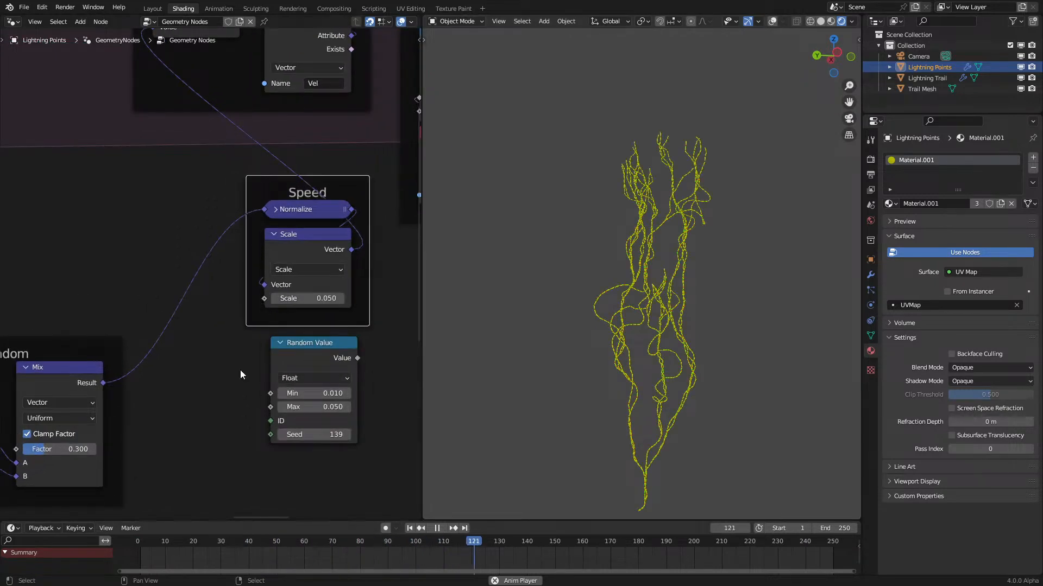
left_click(137, 565)
mouse_move(562, 373)
middle_mouse_down()
mouse_move(637, 371)
mouse_move(595, 388)
mouse_move(569, 353)
middle_mouse_up()
key("space")
left_click_drag(357, 358, 264, 298)
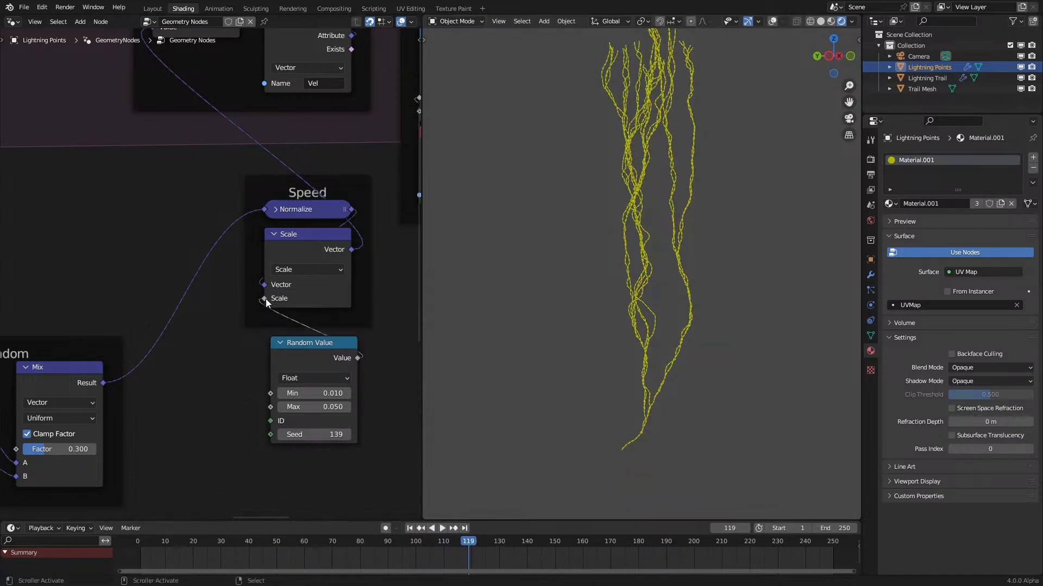
Step: Try a Max of 0.1 on the Speed frame's Random Value node and replay the simulation from the start
key("space")
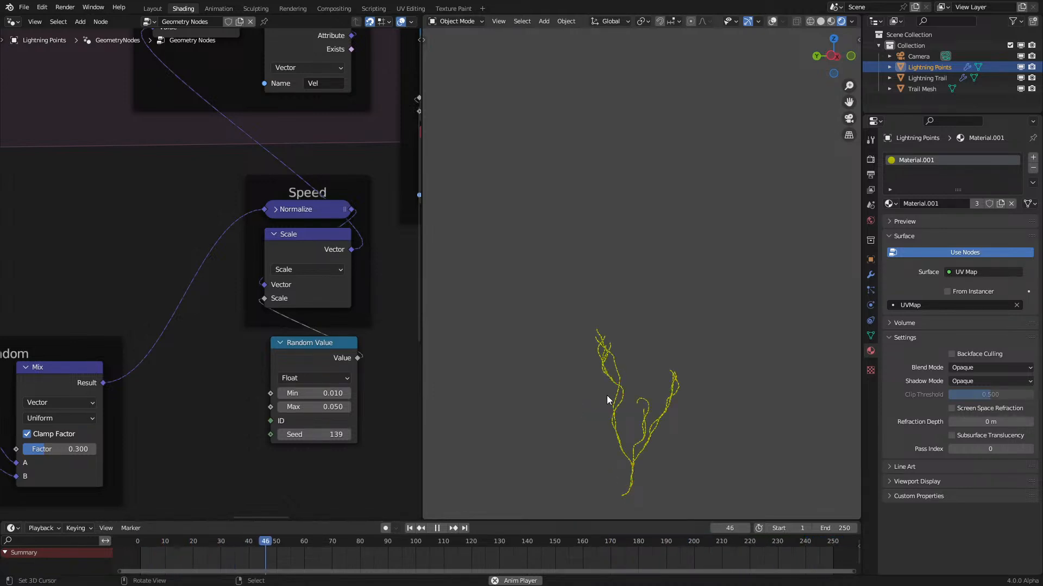
middle_click_drag(611, 395, 706, 375)
scroll(318, 367, "up", 1)
left_click(324, 417)
type("0.1")
key("Return")
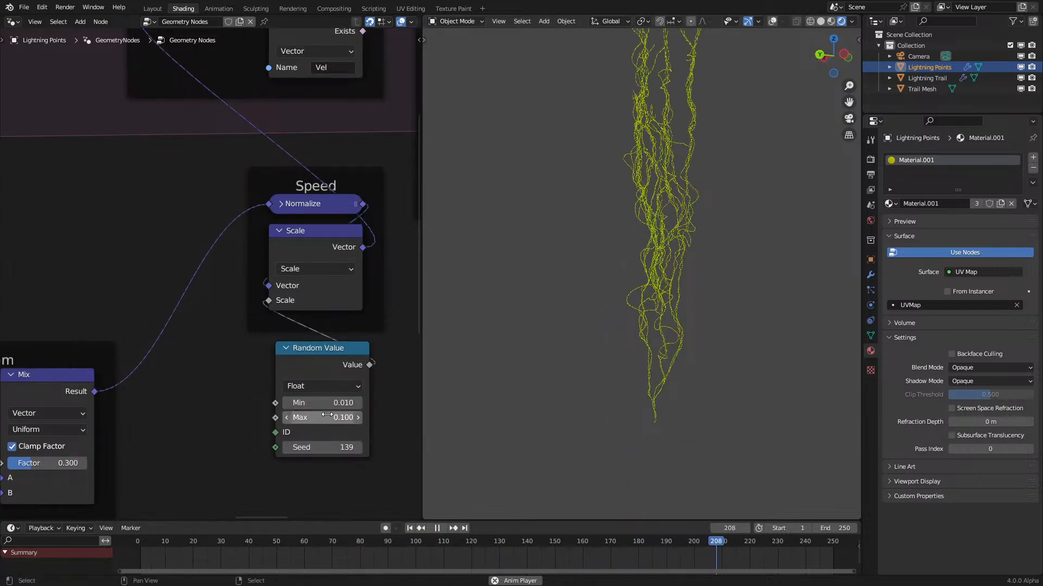
left_click(143, 544)
middle_click_drag(623, 308, 578, 301)
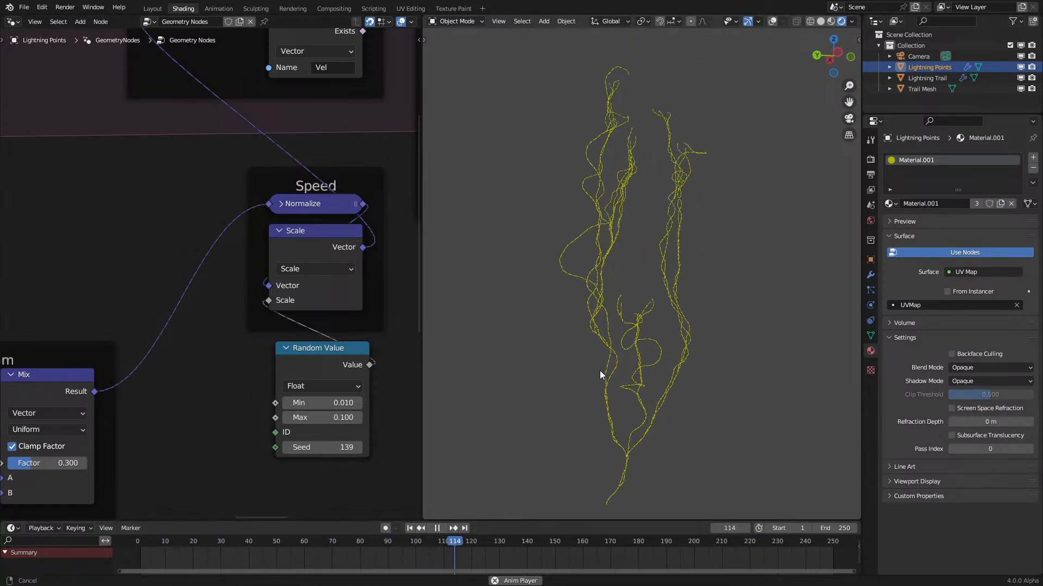
middle_click_drag(599, 376, 684, 413)
key("space")
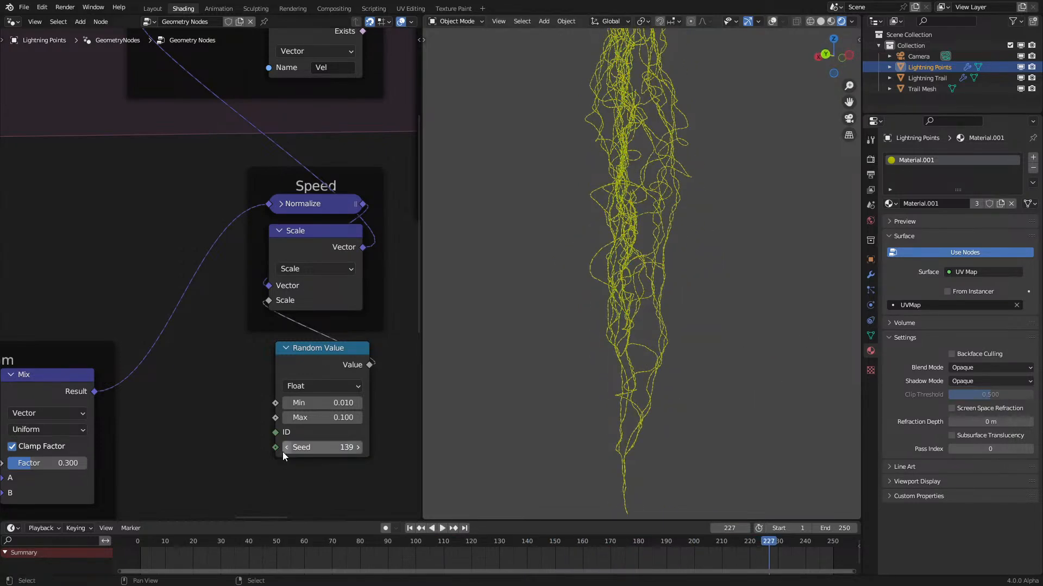
Step: Set the Max of the Speed frame's Random Value node back to 0.05
left_click(313, 420)
type(".05")
key("Return")
Step: Select the Lightning Trail object and move a group of nodes in its node tree to a new spot
scroll(323, 468, "down", 6)
middle_click_drag(209, 464, 326, 414)
left_click(20, 21)
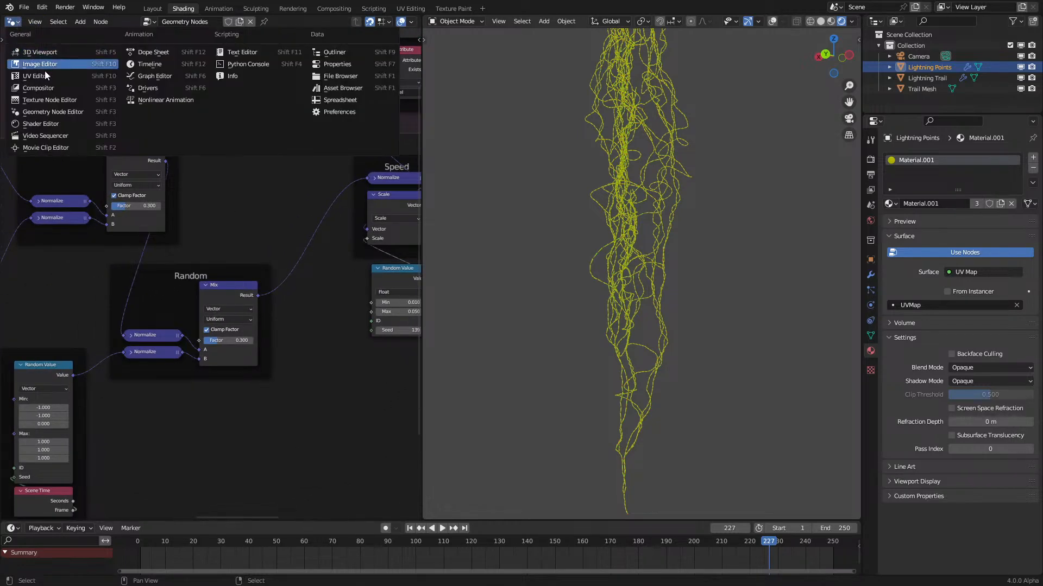
left_click(643, 291)
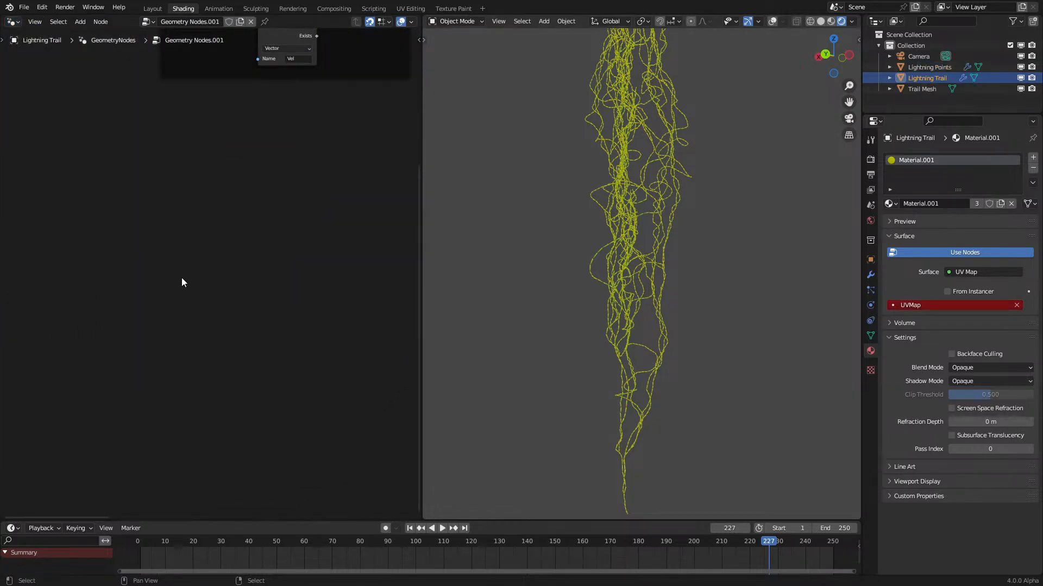
key("Home")
scroll(259, 269, "up", 11)
left_click_drag(27, 276, 390, 466)
key("g")
left_click(282, 470)
Step: Insert a Store Named Attribute node between Join Geometry and Simulation Output in the trail's simulation zone
middle_click_drag(347, 168, 229, 252)
left_click(233, 252)
scroll(250, 266, "up", 5)
key("q")
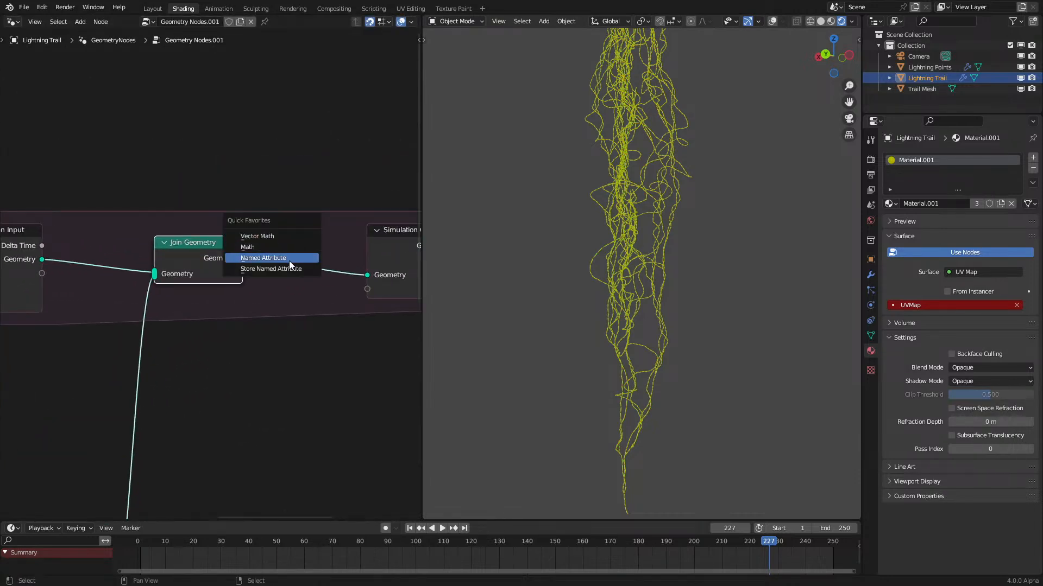
left_click(282, 269)
left_click(321, 260)
Step: Leave the stored attribute unnamed and undo the placement of the Store Named Attribute node
scroll(307, 279, "up", 2)
left_click(307, 278)
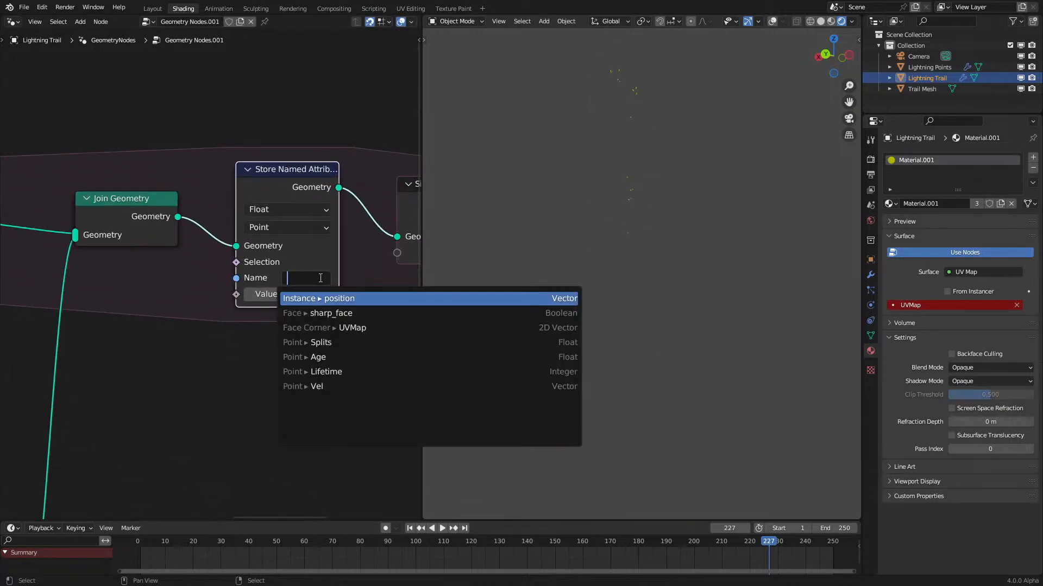
key("Escape")
scroll(278, 241, "down", 3)
key("ctrl+z")
key("ctrl+z")
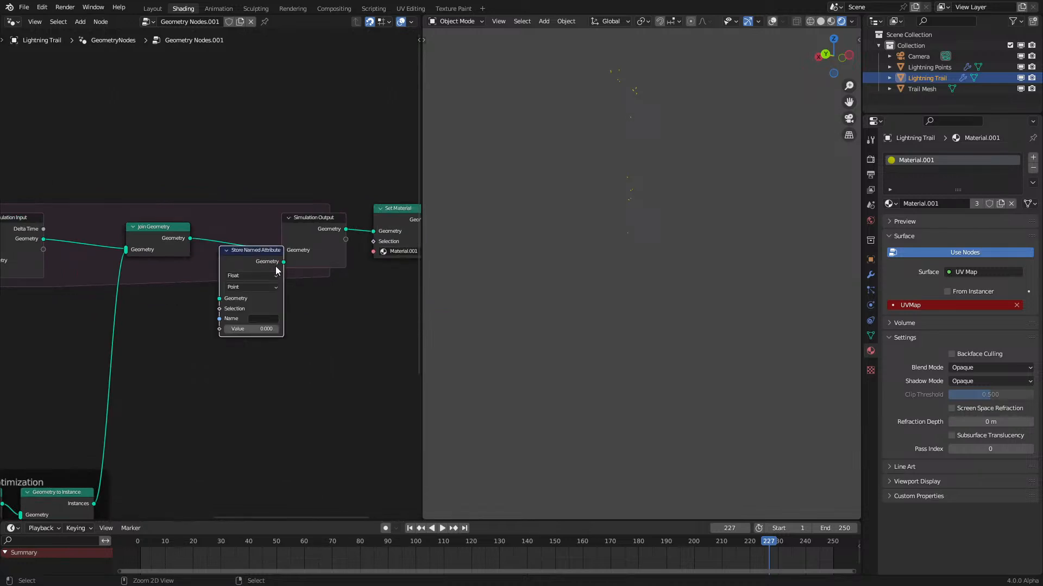
Step: Try Store Named Attribute between Simulation Input and Join Geometry, and shift the nodes from Simulation Output onward along X
left_click_drag(274, 280, 139, 242)
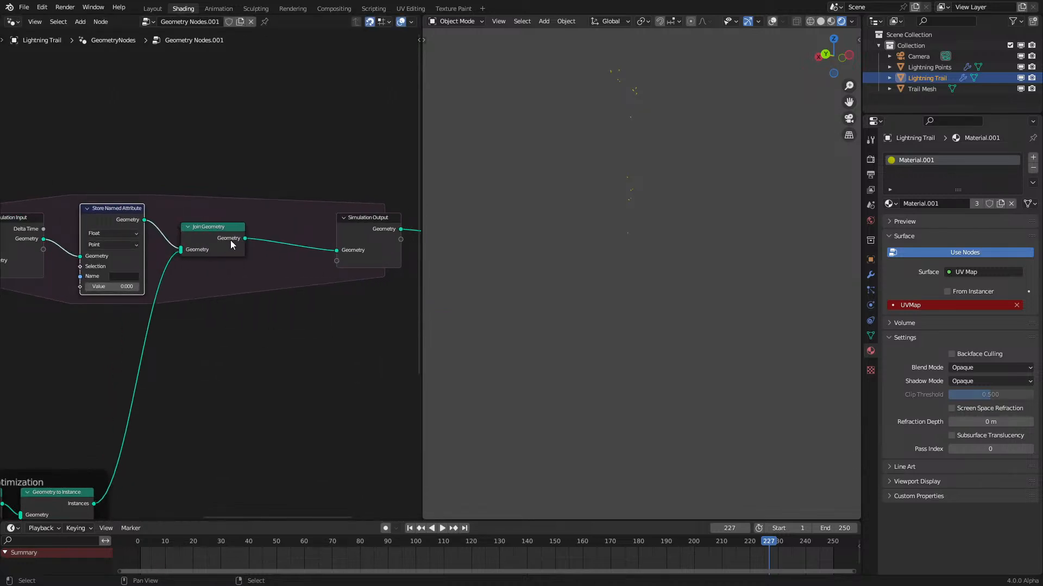
scroll(271, 227, "down", 3)
left_click_drag(291, 217, 429, 300)
key("g")
key("x")
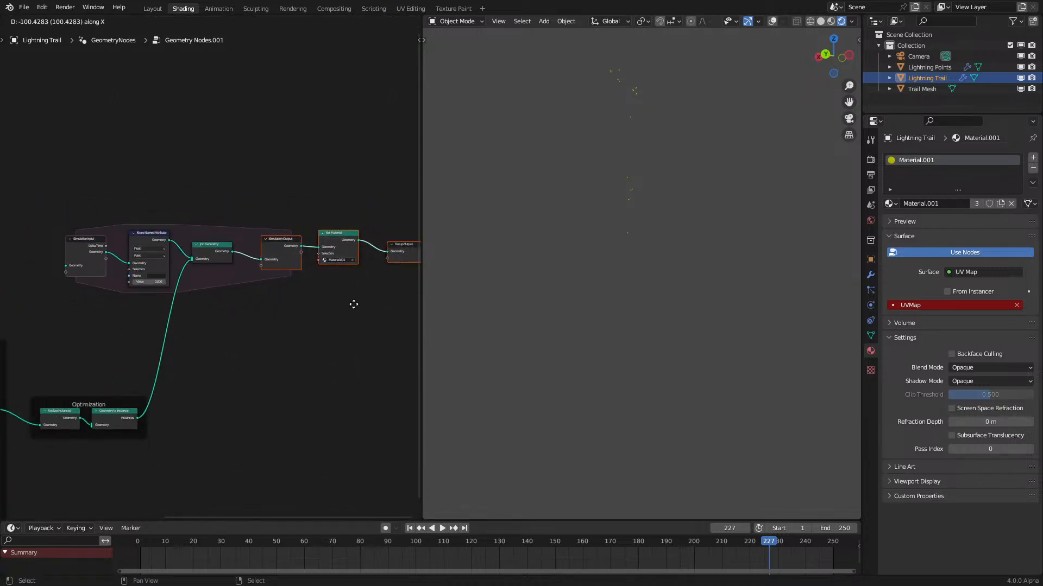
left_click(348, 304)
Step: Shift Join Geometry and all nodes after it along X
scroll(235, 252, "up", 3)
left_click_drag(206, 210, 469, 333)
key("g")
key("x")
left_click(243, 334)
scroll(144, 302, "up", 2)
scroll(219, 291, "down", 3)
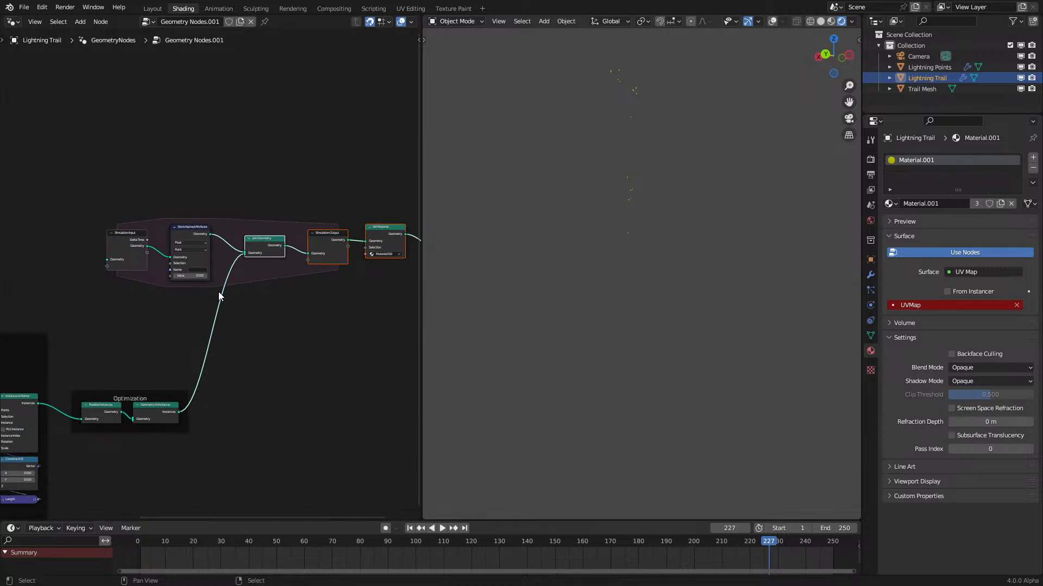
Step: Undo the rearrangement that put Store Named Attribute ahead of Join Geometry
scroll(218, 292, "up", 3)
key("ctrl+z")
key("ctrl+z")
key("ctrl+z")
key("ctrl+z")
key("ctrl+shift+z")
Step: Insert Store Named Attribute after Join Geometry, set its domain to Instance, and replay the simulation from the start
left_click_drag(318, 270, 302, 226)
scroll(303, 226, "up", 3)
left_click(258, 255)
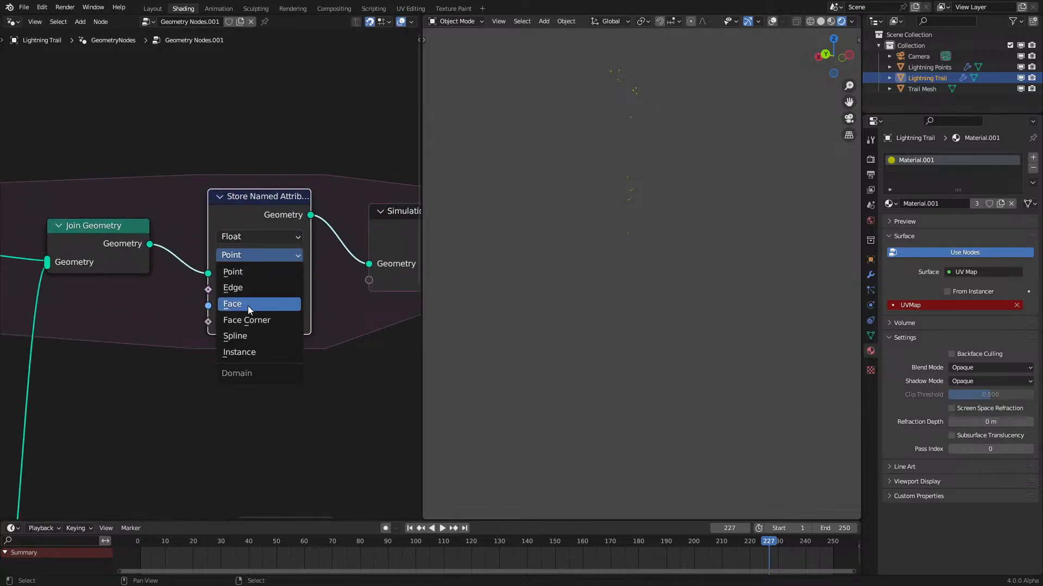
left_click(239, 354)
key("shift+Left")
key("space")
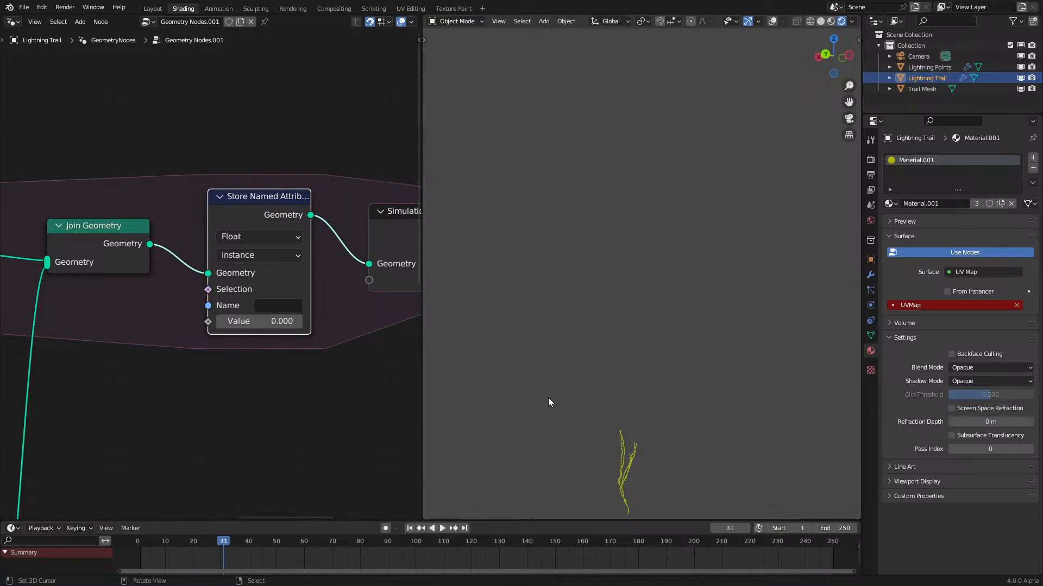
Step: Name the stored instance attribute "Age I" and copy that name
left_click(268, 306)
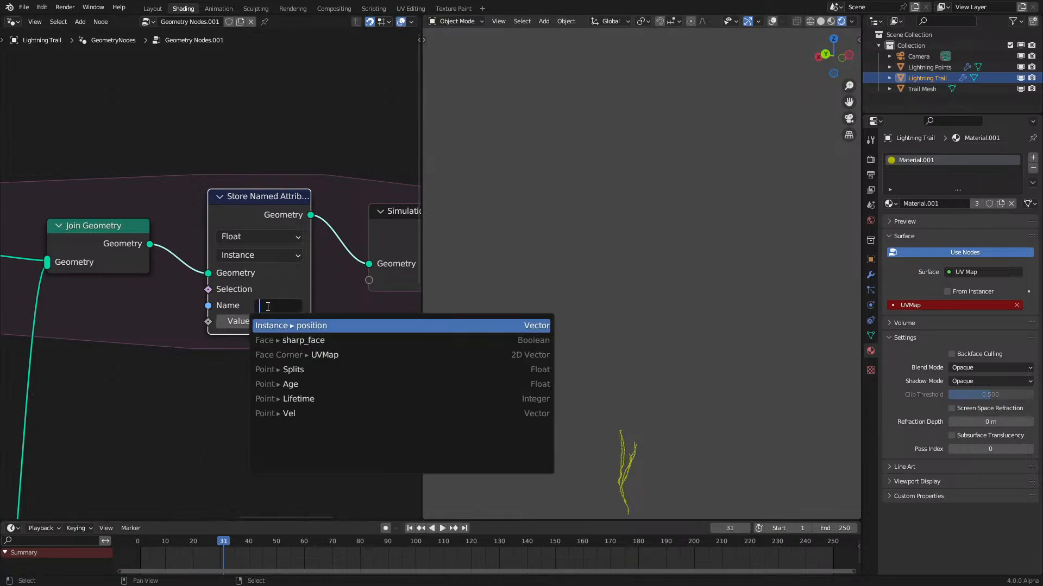
type("Age I")
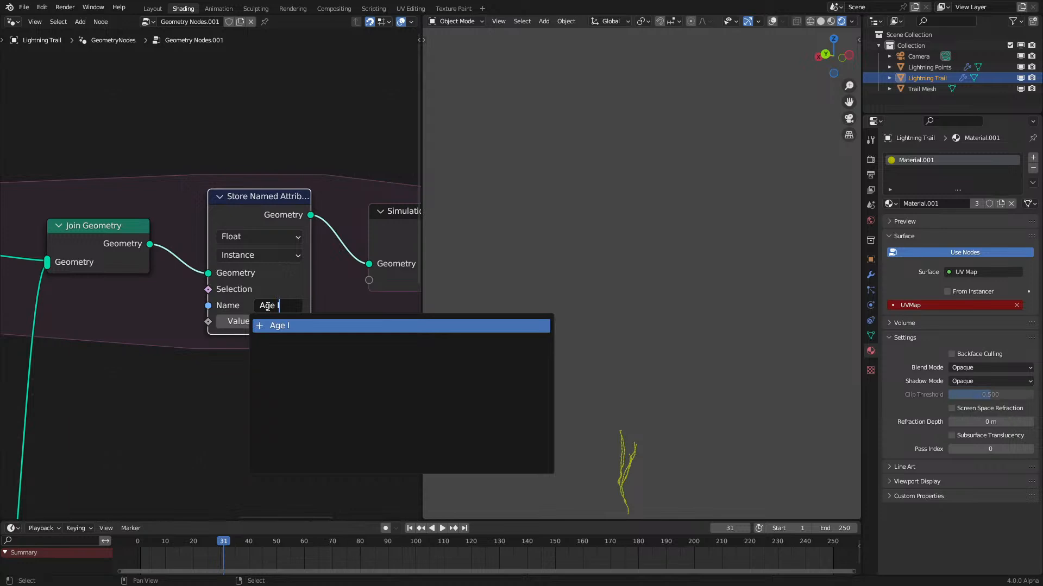
key("Return")
left_click(266, 306)
key("ctrl+c")
key("Return")
Step: Add a Named Attribute node below Store Named Attribute and give it the copied name "Age I"
key("q")
left_click(124, 333)
left_click(197, 364)
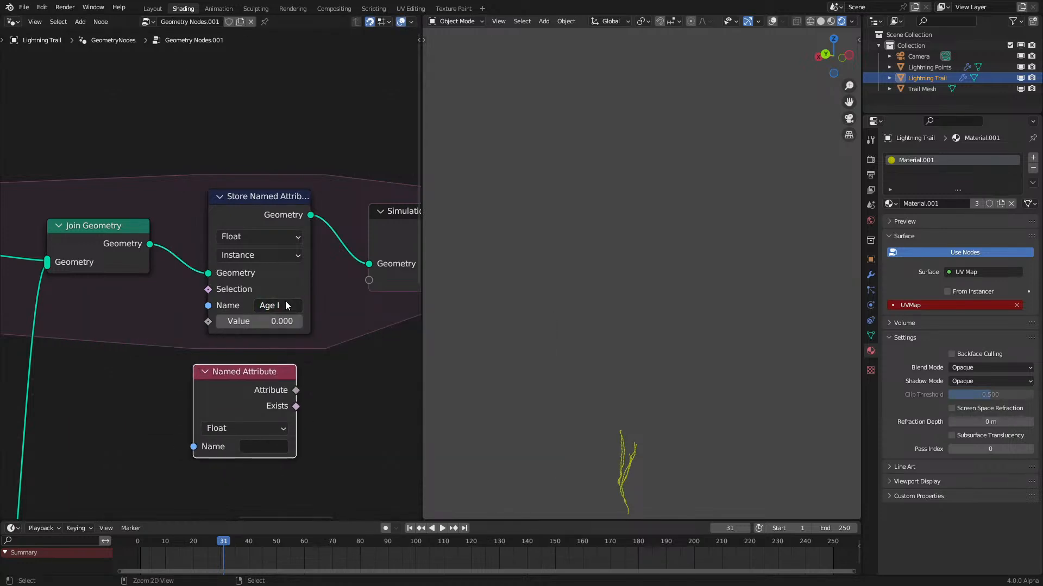
key("ctrl+v")
Step: Feed the Named Attribute output into a new Add math node and stack the two below Store Named Attribute
left_click_drag(265, 399, 291, 447)
type("ad")
key("Return")
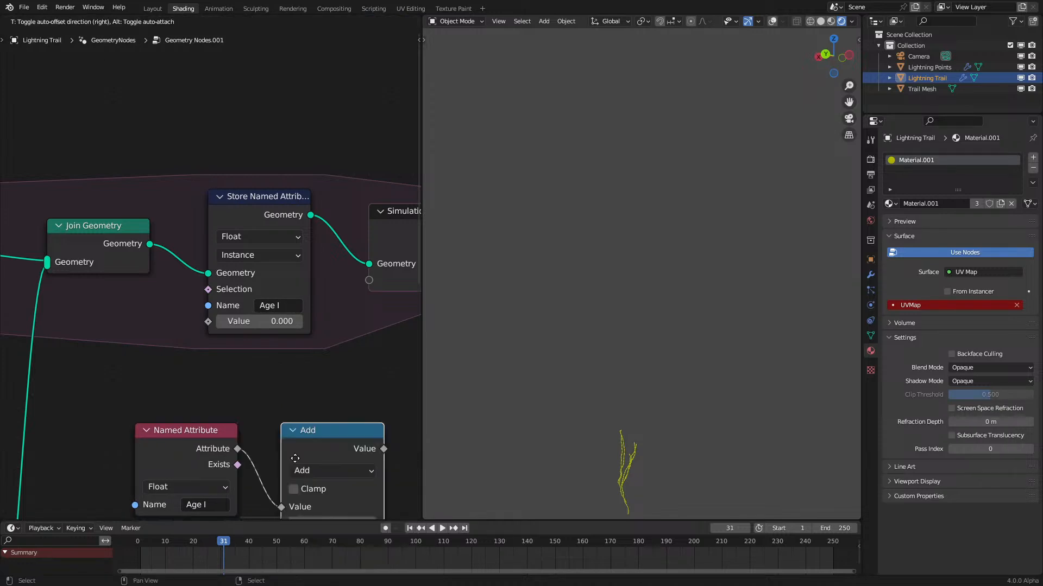
left_click(228, 382)
middle_click_drag(163, 448, 162, 380)
left_click_drag(154, 379, 234, 419)
Step: Set the Add node's second value to 1 and connect its result to Store Named Attribute's Value input
left_click(259, 382)
type("1")
key("Return")
left_click_drag(309, 308, 207, 254)
Step: Join the Store Named Attribute, Add and Named Attribute nodes in a frame labelled "Trail Age"
left_click_drag(183, 493, 265, 212)
key("ctrl+j")
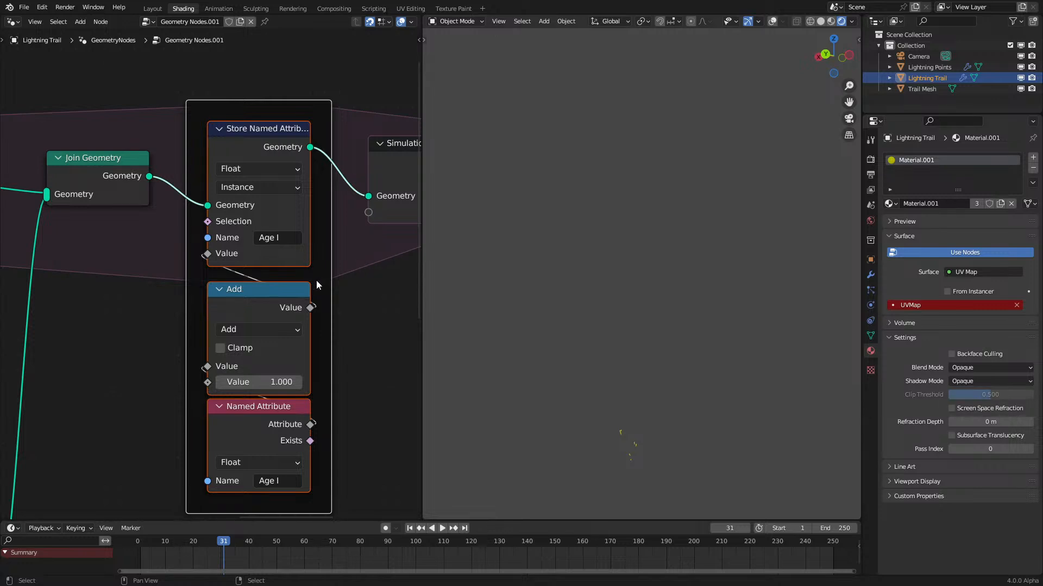
scroll(202, 282, "down", 3)
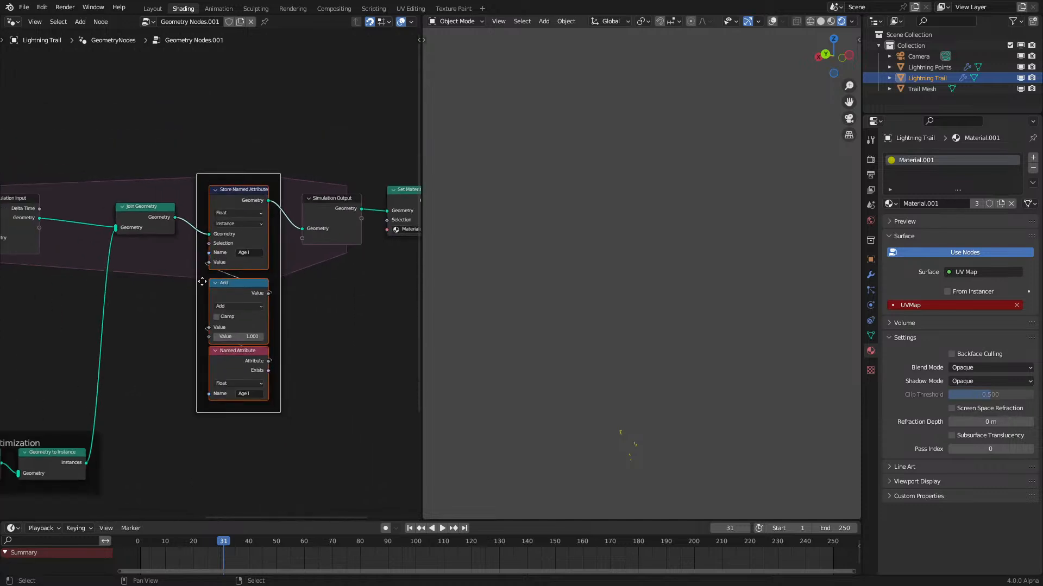
key("F2")
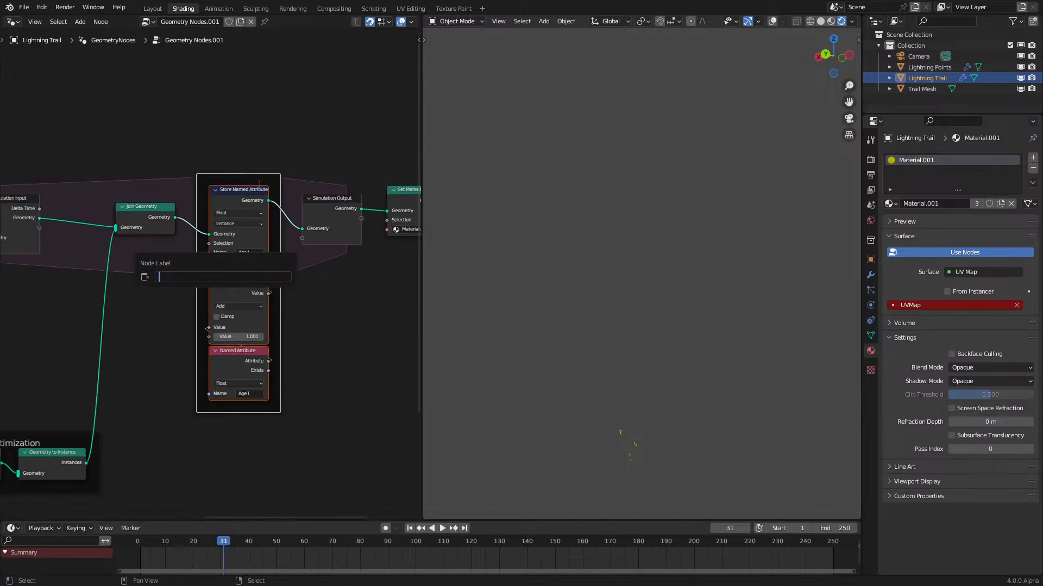
left_click(266, 179)
left_click(253, 171)
left_click(249, 177)
key("F2")
type("Trail Age")
key("Return")
Step: Switch the node area from geometry nodes to the Shader Editor, showing the trail material's nodes
scroll(217, 266, "down", 3)
middle_click_drag(174, 343, 349, 278)
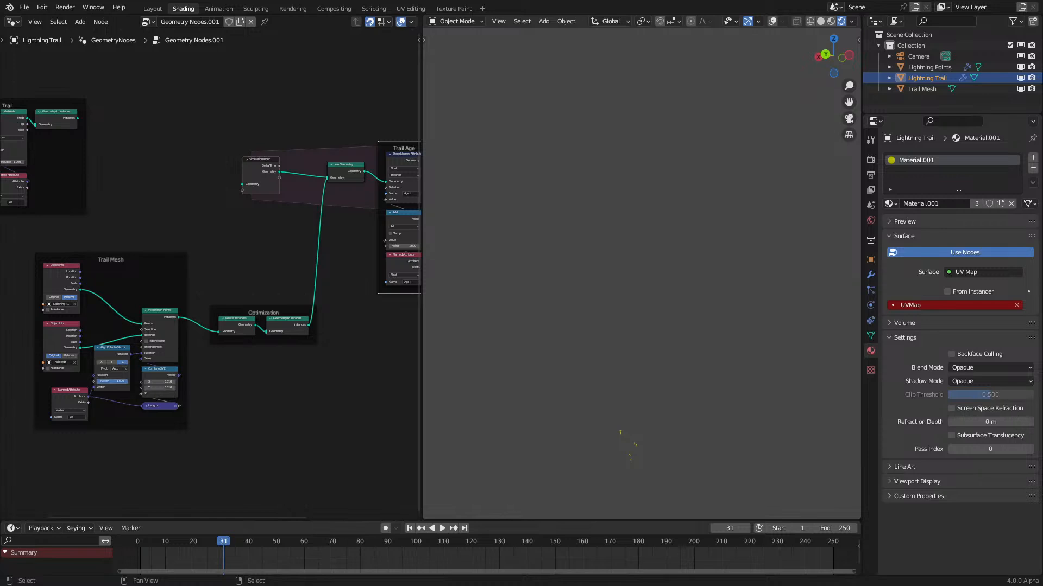
left_click(224, 387)
left_click(13, 22)
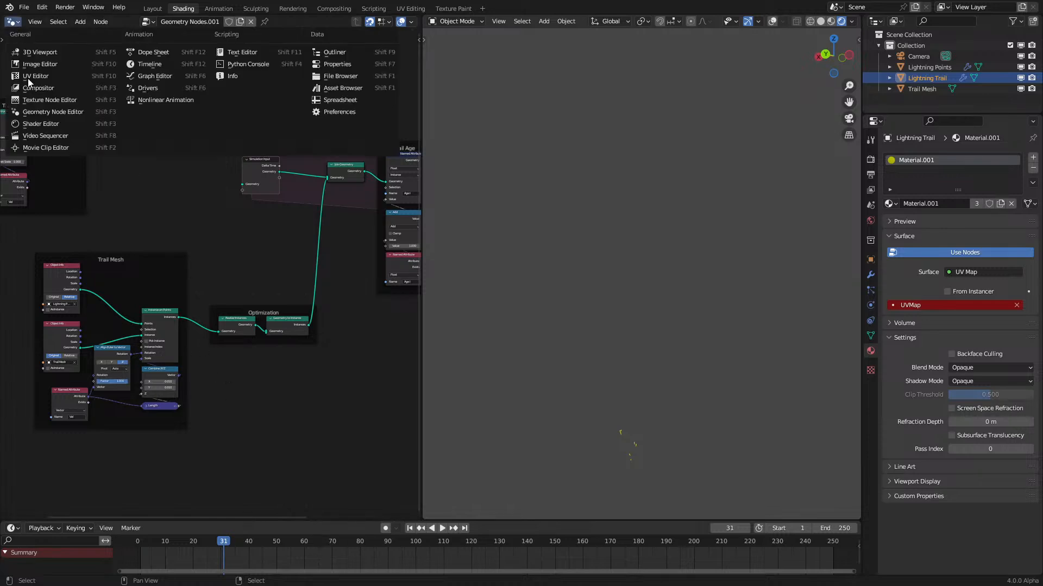
left_click(44, 126)
left_click(104, 274)
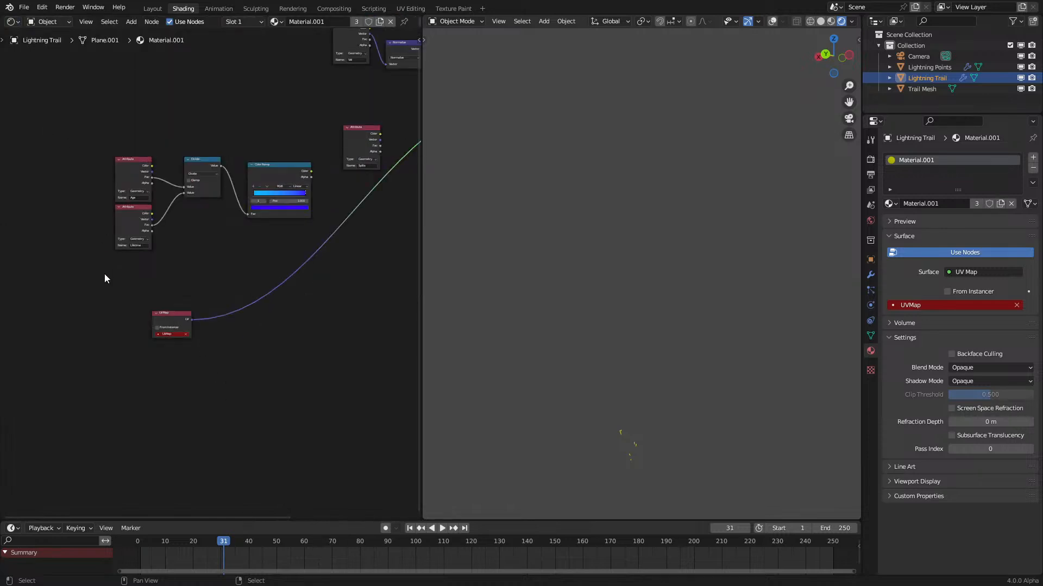
key("Home")
scroll(103, 276, "up", 8)
middle_click_drag(78, 383, 162, 317)
scroll(162, 321, "up", 2)
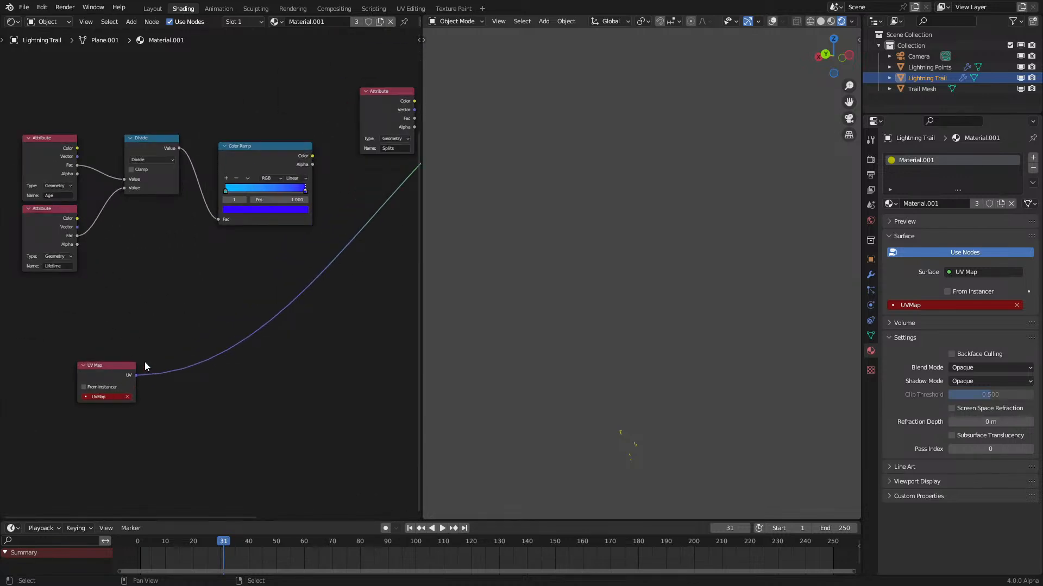
Step: Replay the lightning simulation from its start to about frame 56 with the UV Map material preview
left_click(128, 550)
key("space")
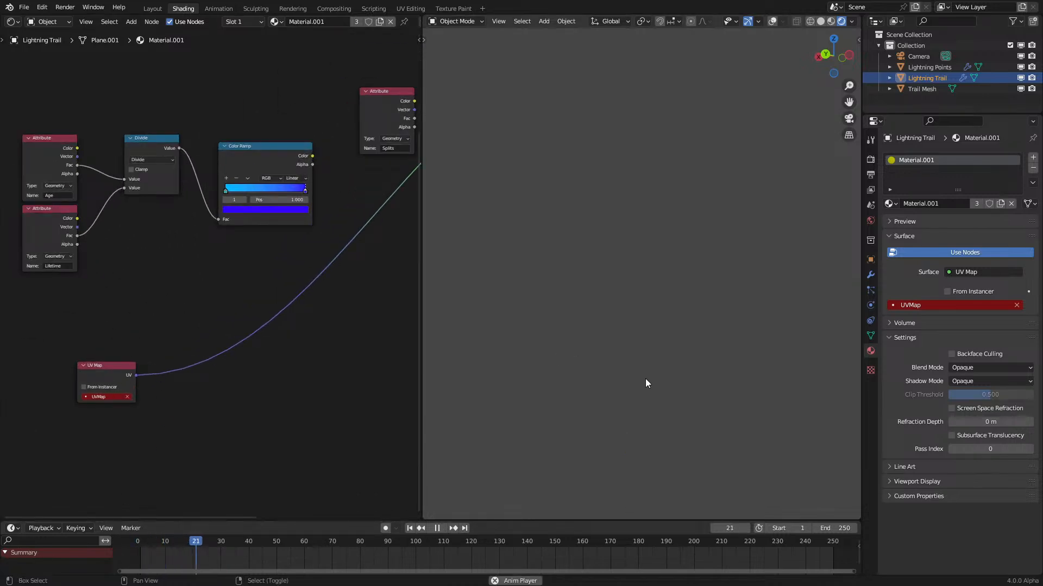
key("space")
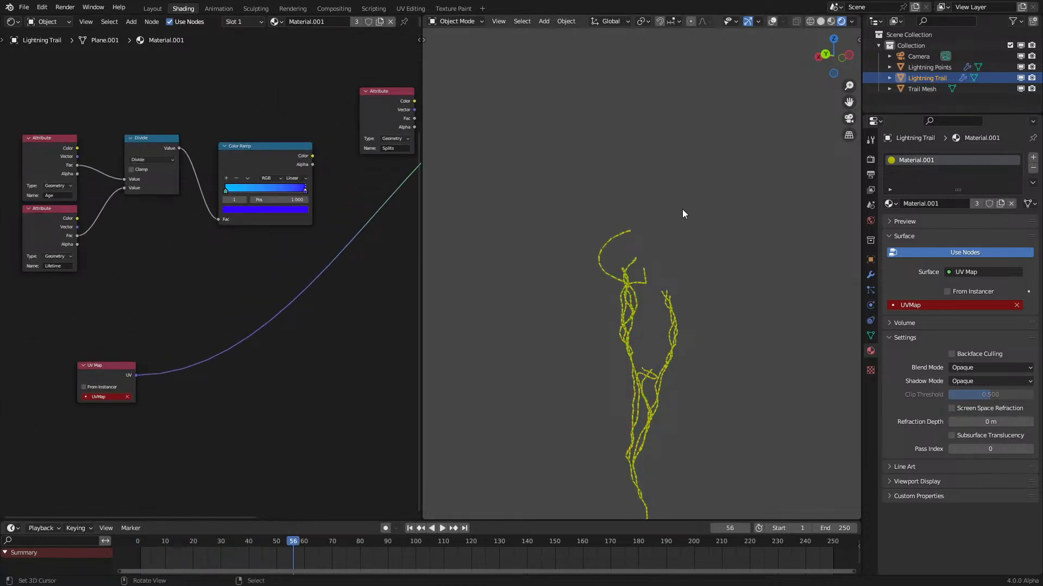
scroll(174, 394, "up", 4)
middle_click_drag(116, 411, 190, 421)
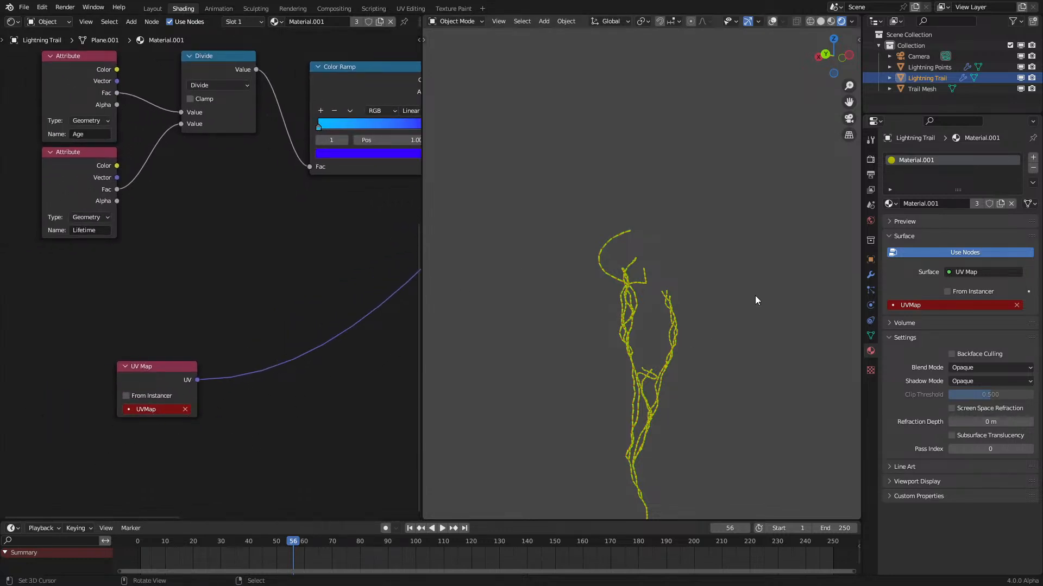
scroll(261, 347, "down", 4)
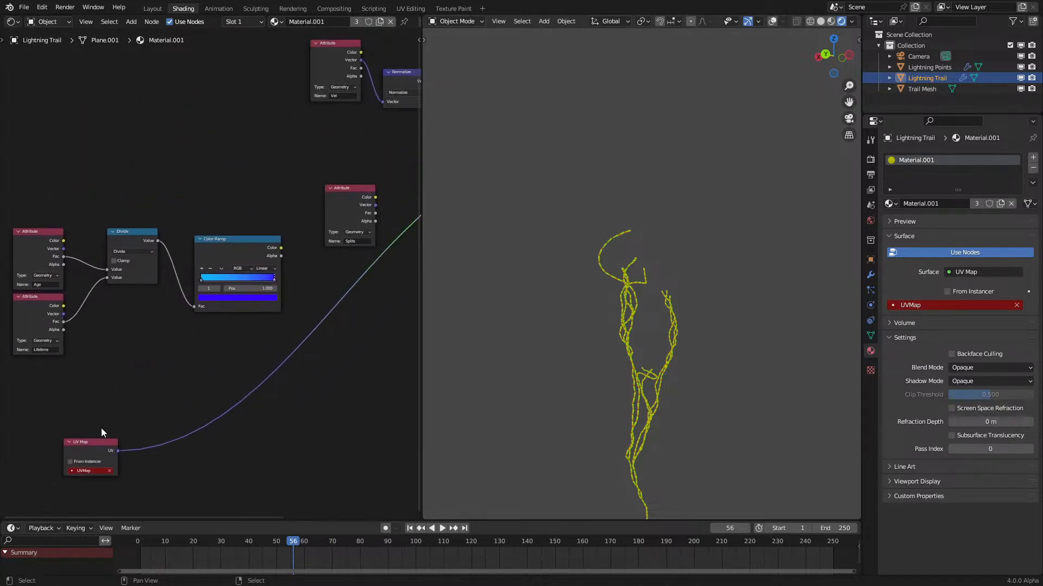
Step: Move the UV Map node beneath the Color Ramp and play the simulation on to frame 99
left_click_drag(87, 448, 258, 425)
key("space")
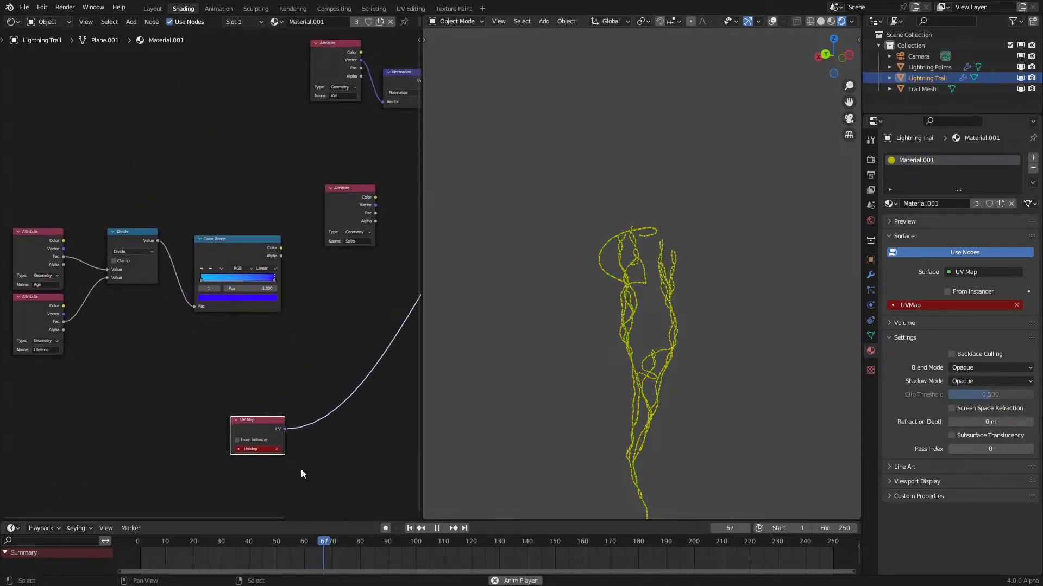
key("space")
Step: Duplicate an Attribute node into the empty space above the Age node and name its attribute "Age I"
scroll(132, 273, "up", 4)
middle_click_drag(119, 266, 92, 389)
left_click(102, 269)
key("shift+d")
left_click(180, 210)
left_click(197, 268)
Step: Hide the unused outputs of the Age and Lifetime Attribute nodes
left_click(78, 413)
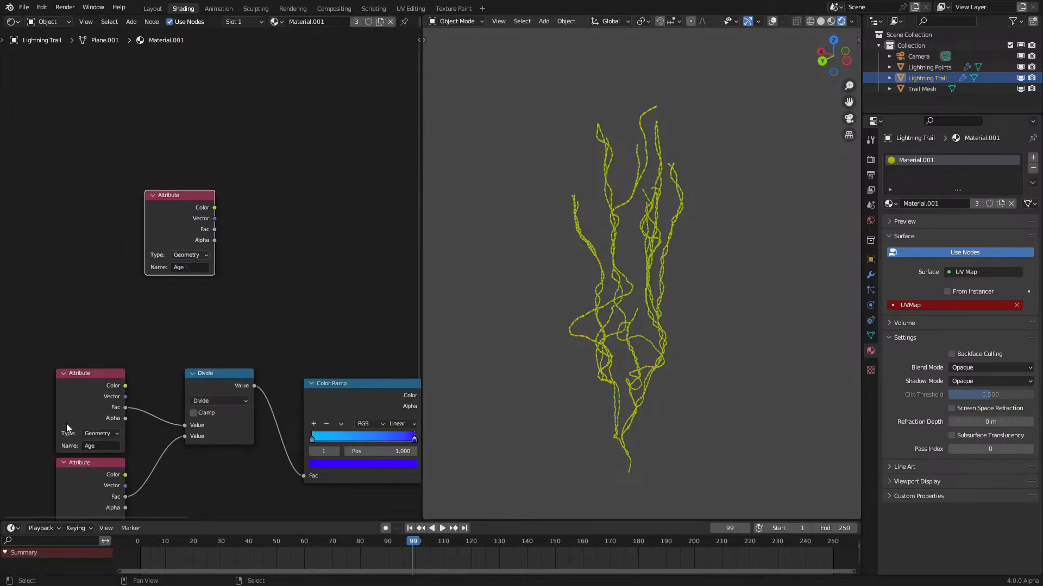
middle_click_drag(91, 488, 109, 429)
left_click(109, 429, "shift")
key("ctrl+h")
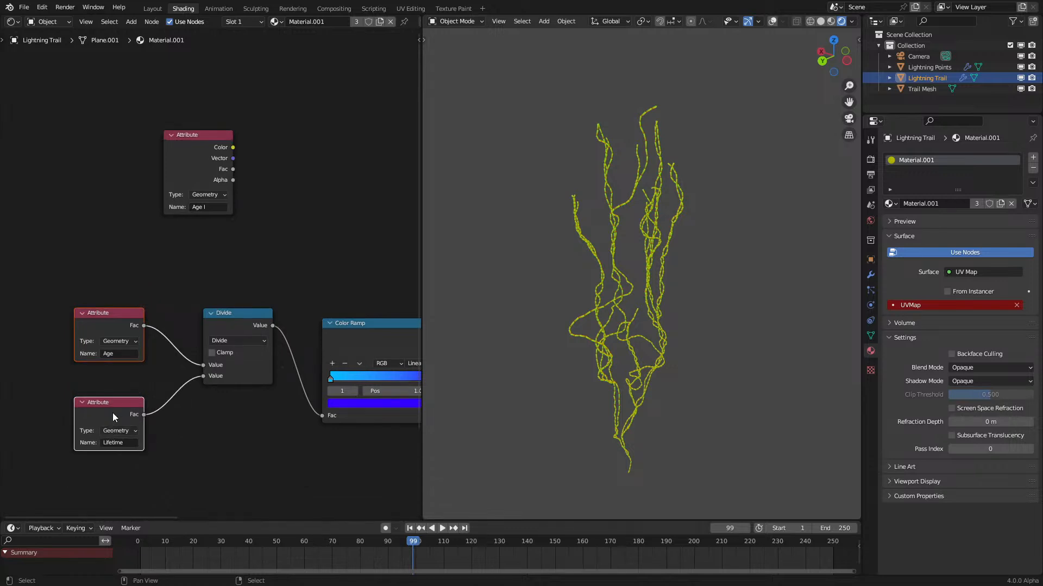
Step: Pack the Age and Lifetime nodes together with a collapsed Divide node and join the three in a frame
left_click(112, 413)
left_click_drag(113, 412, 112, 383)
left_click(210, 314)
left_click_drag(210, 314, 180, 354)
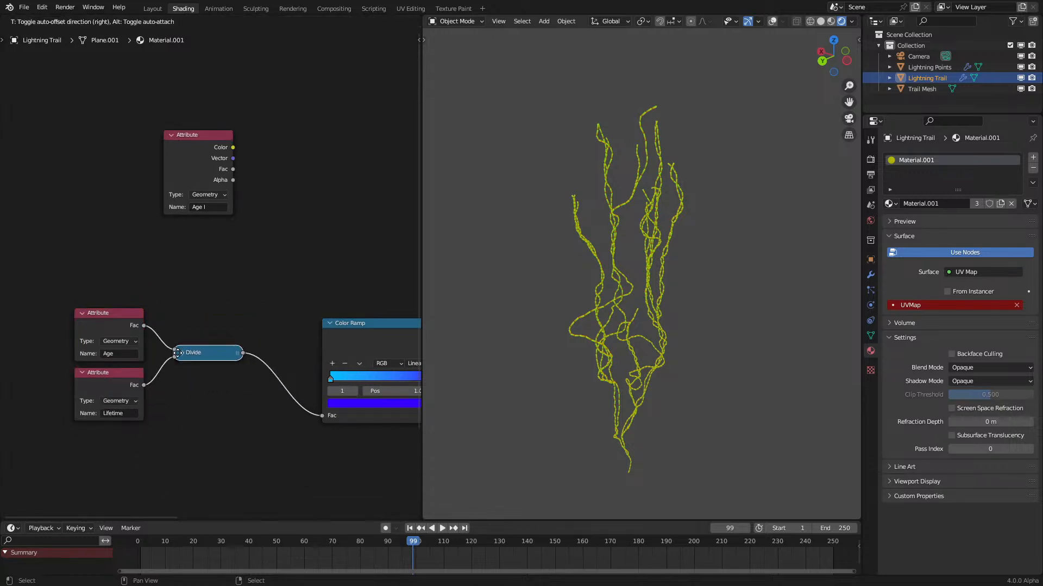
left_click_drag(76, 458, 198, 324)
key("ctrl+j")
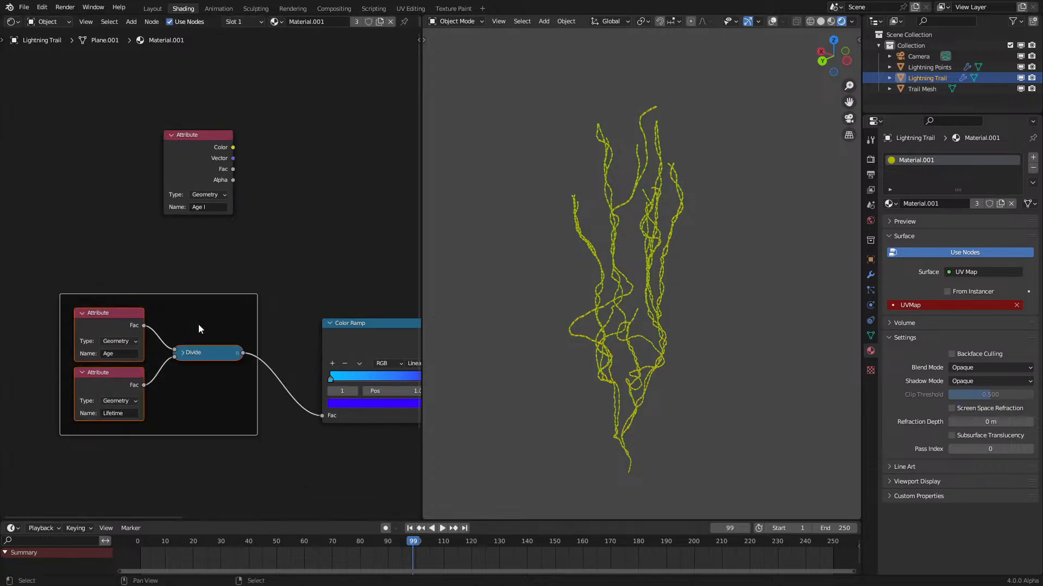
key("g")
left_click(213, 374)
Step: Preview the Age I attribute's Fac output on the trail material and hide the node's unused outputs
middle_click_drag(218, 182, 163, 303)
scroll(128, 304, "up", 2)
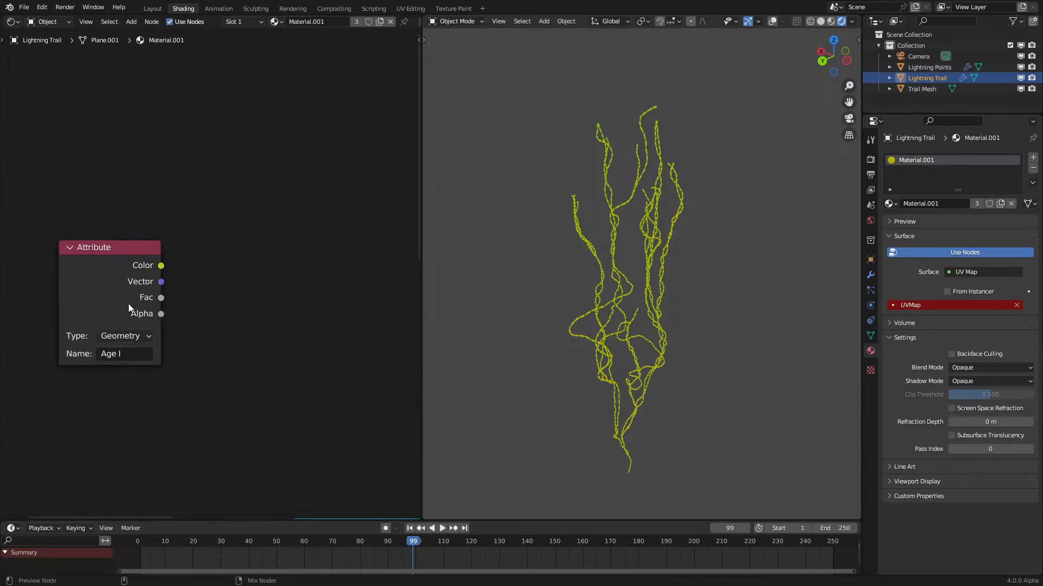
left_click(128, 304, "ctrl+shift")
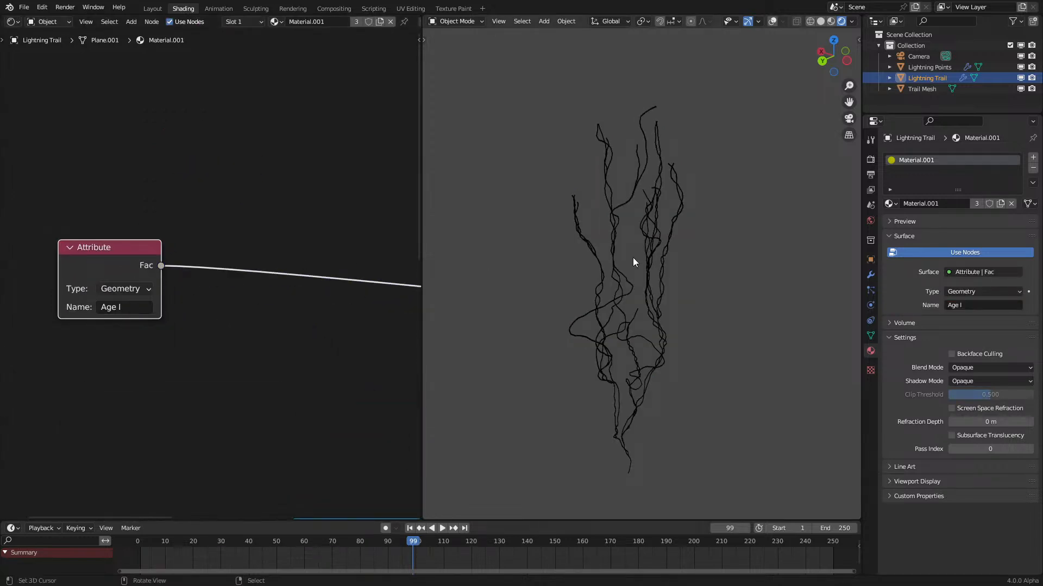
Step: Set the Age I Attribute node's type to Instancer and replay the simulation to frame 68
mouse_move(149, 538)
left_mouse_down()
mouse_move(128, 553)
mouse_move(160, 546)
left_mouse_up()
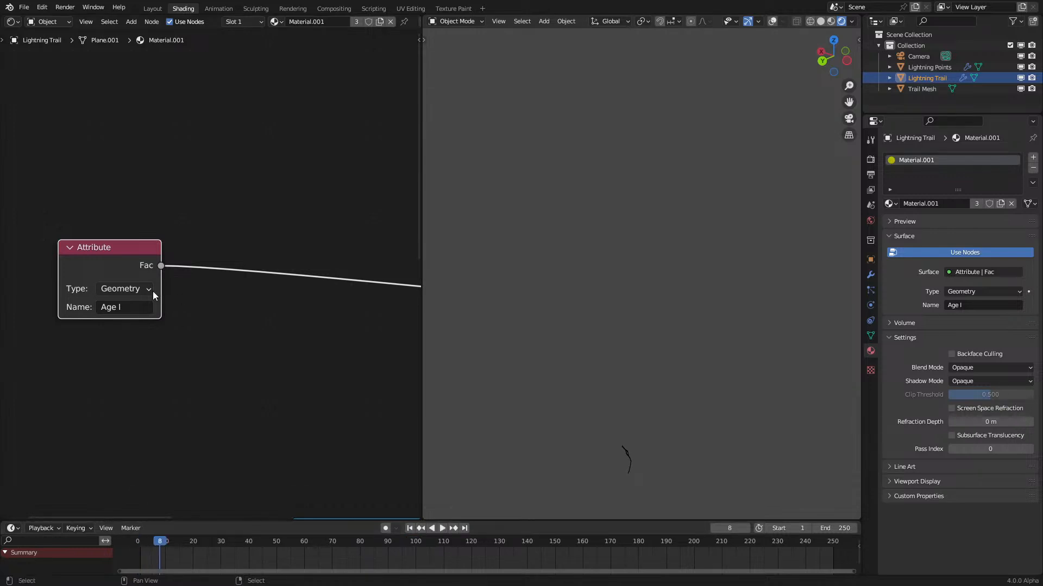
left_click(144, 289)
left_click(126, 338)
key("space")
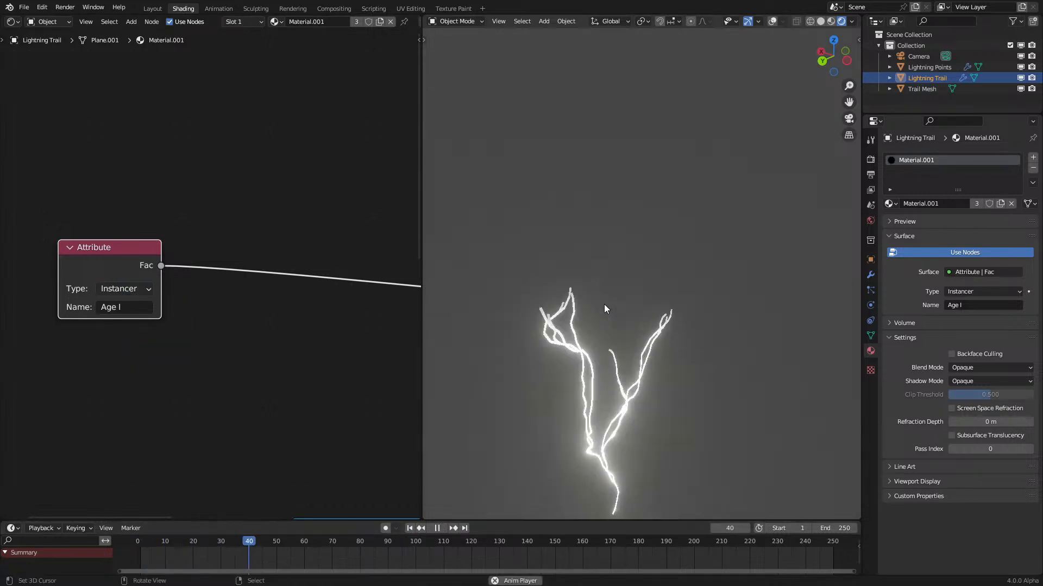
key("space")
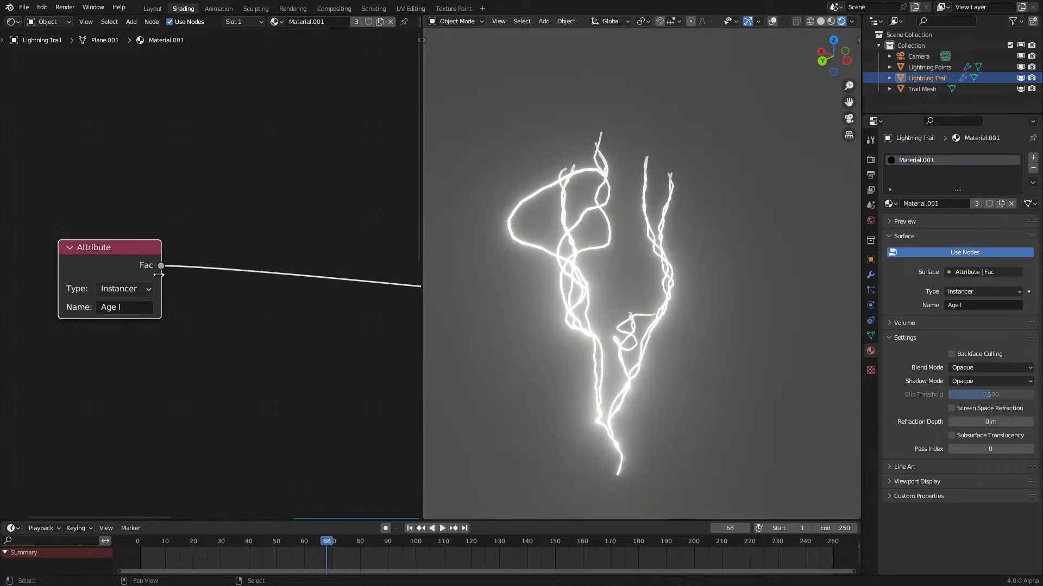
Step: Feed the Age I Fac output into a new Greater Than math node, preview it and set its threshold to 4
left_click_drag(161, 266, 298, 353)
type("gr")
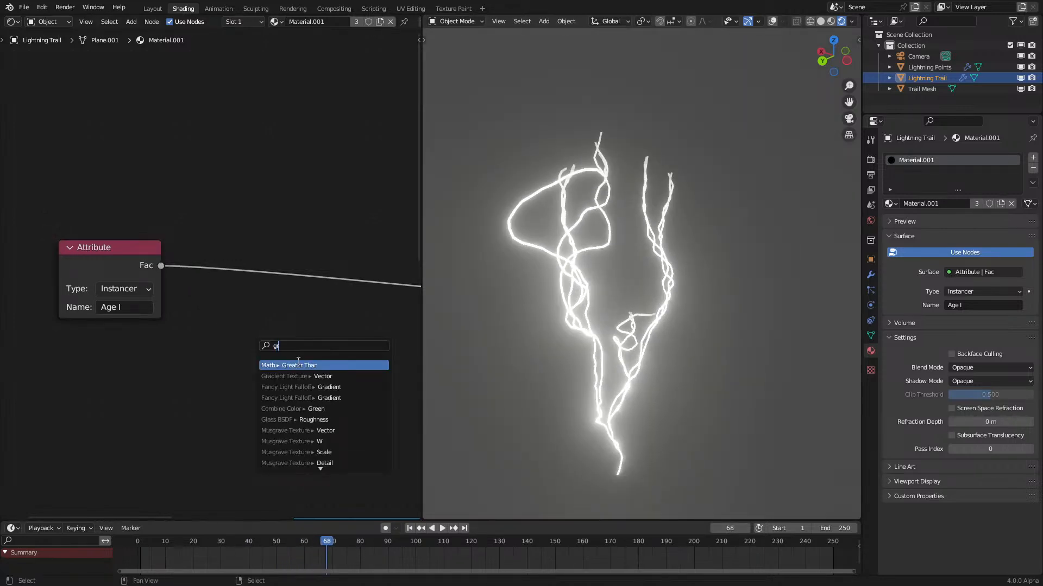
key("Return")
left_click(278, 353)
left_click(278, 353, "ctrl+shift")
left_click_drag(293, 413, 312, 413)
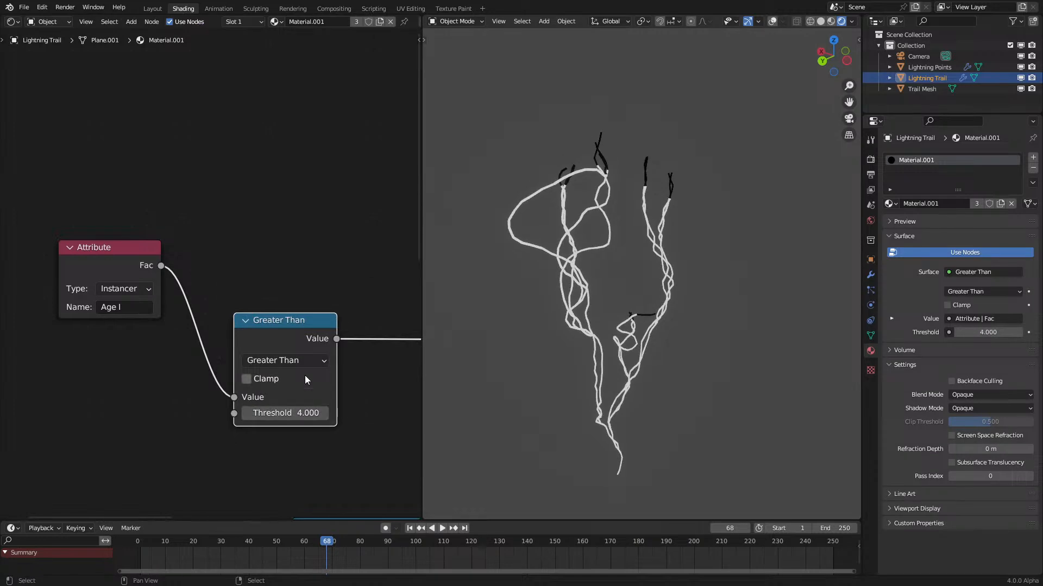
Step: Change the comparison to Less Than and replay the simulation, viewing it from the top and the front
left_click(305, 358)
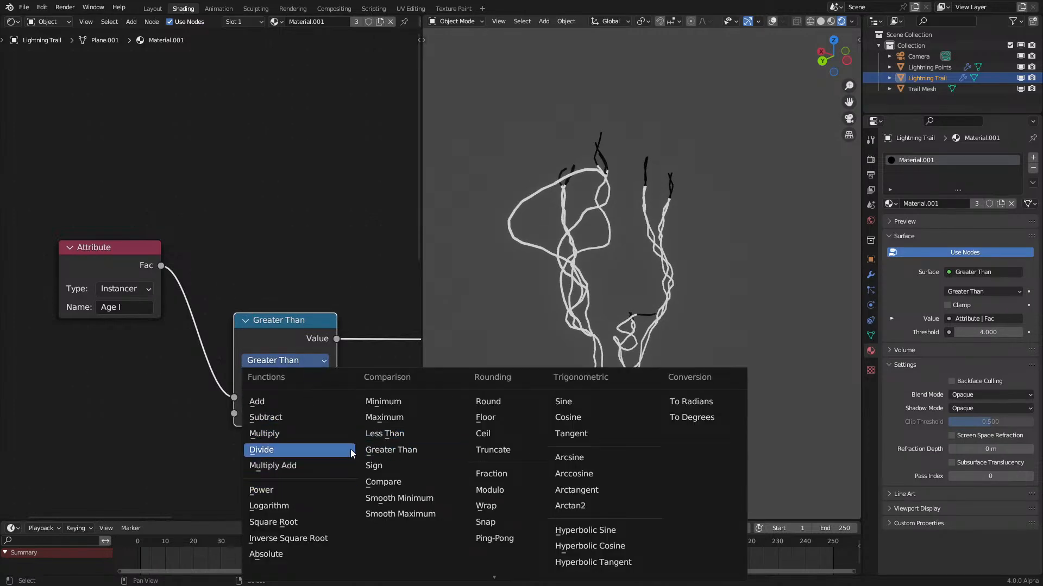
left_click(383, 433)
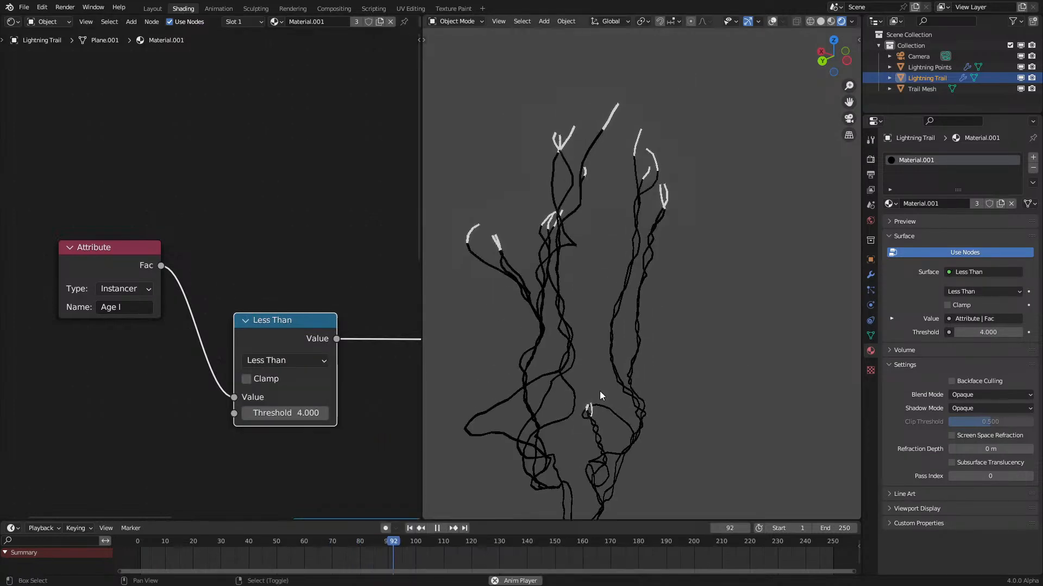
key("space")
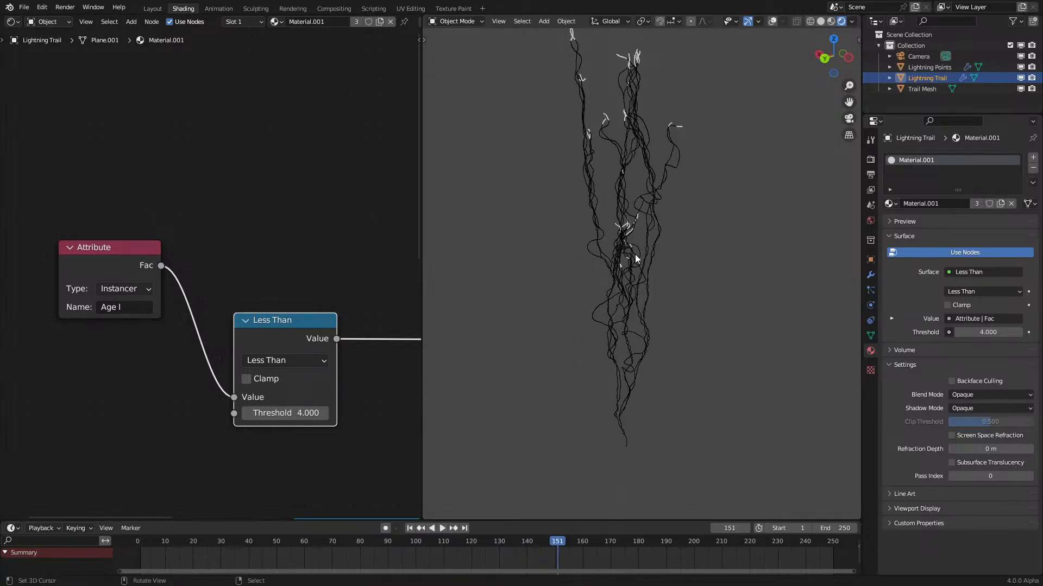
key("KP_7")
key("space")
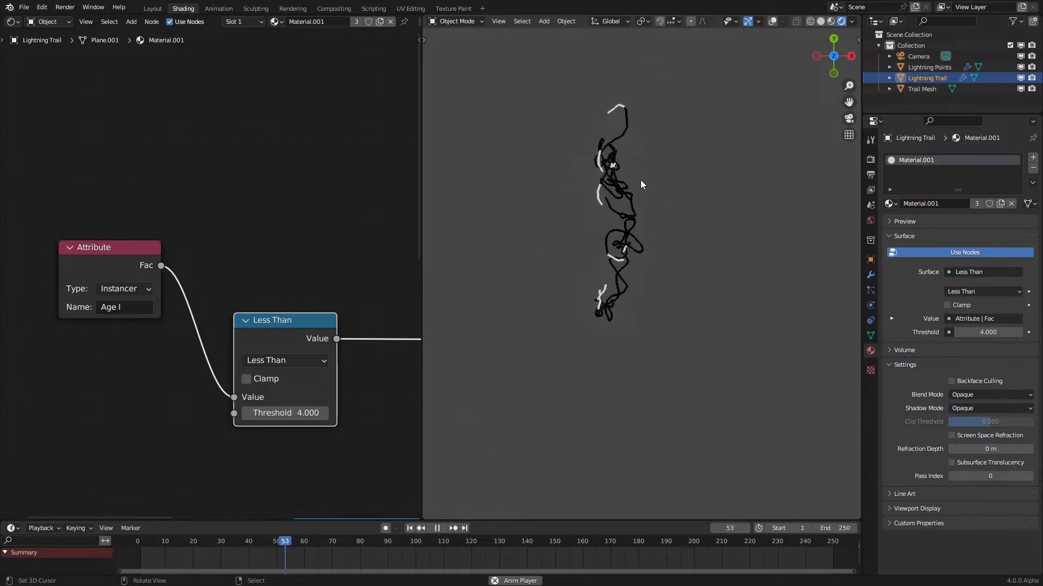
key("KP_1")
key("space")
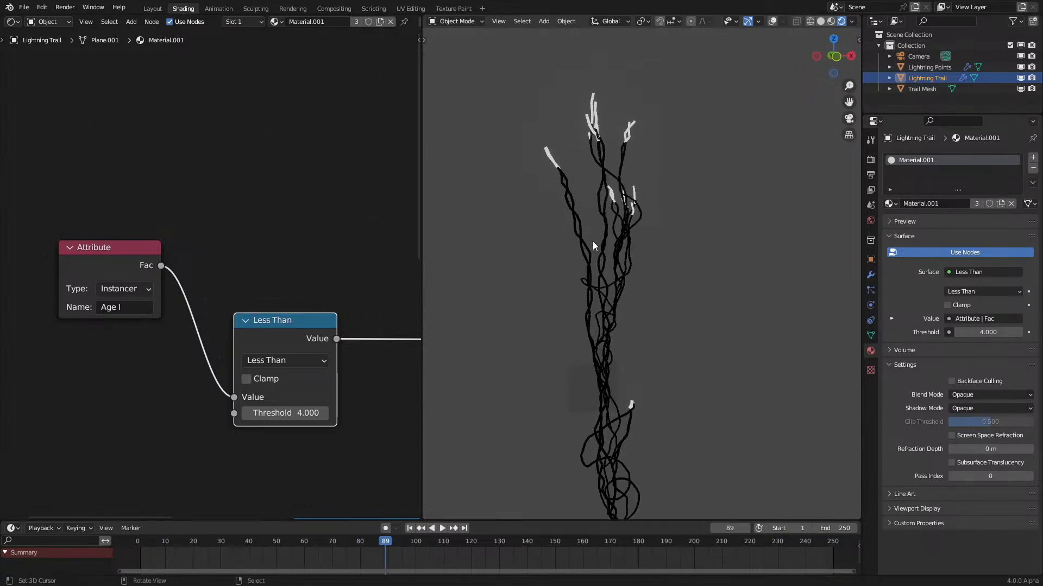
Step: Feed the Age I Fac output into a new Map Range node above Less Than and preview its result
left_click_drag(162, 265, 261, 219)
type("map")
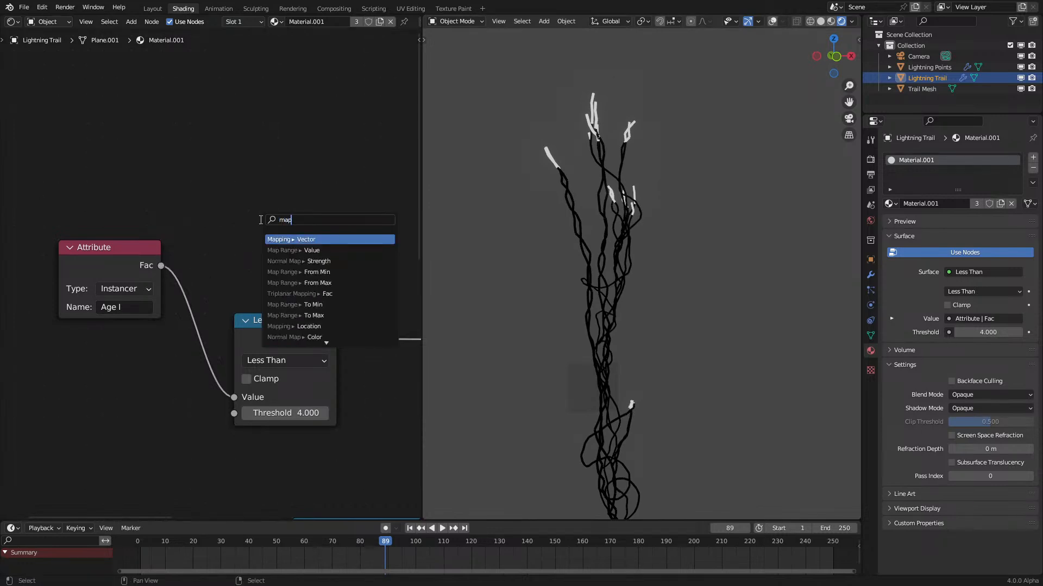
key("Return")
left_click(204, 104)
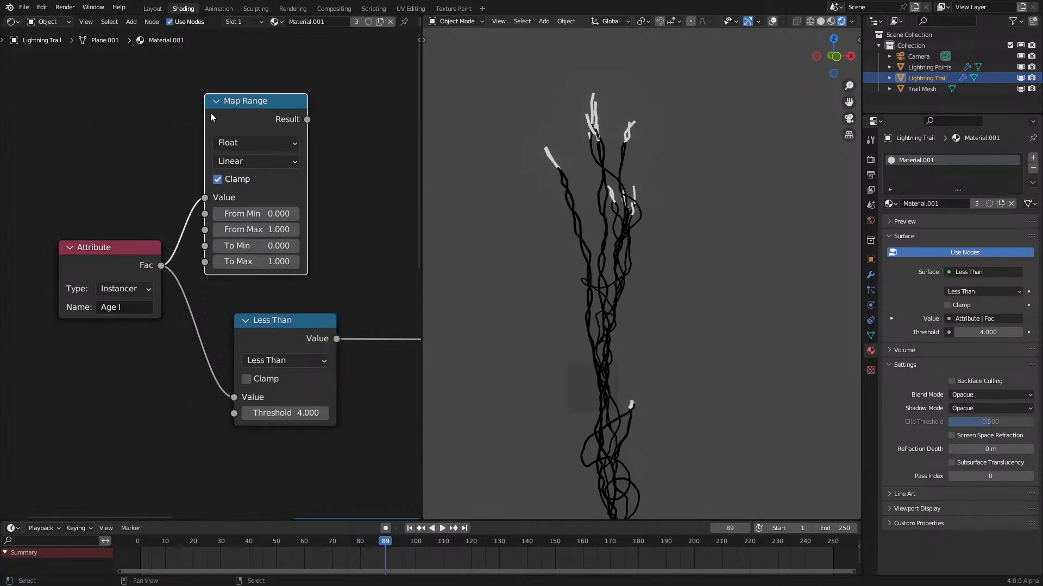
middle_click_drag(257, 143, 253, 208)
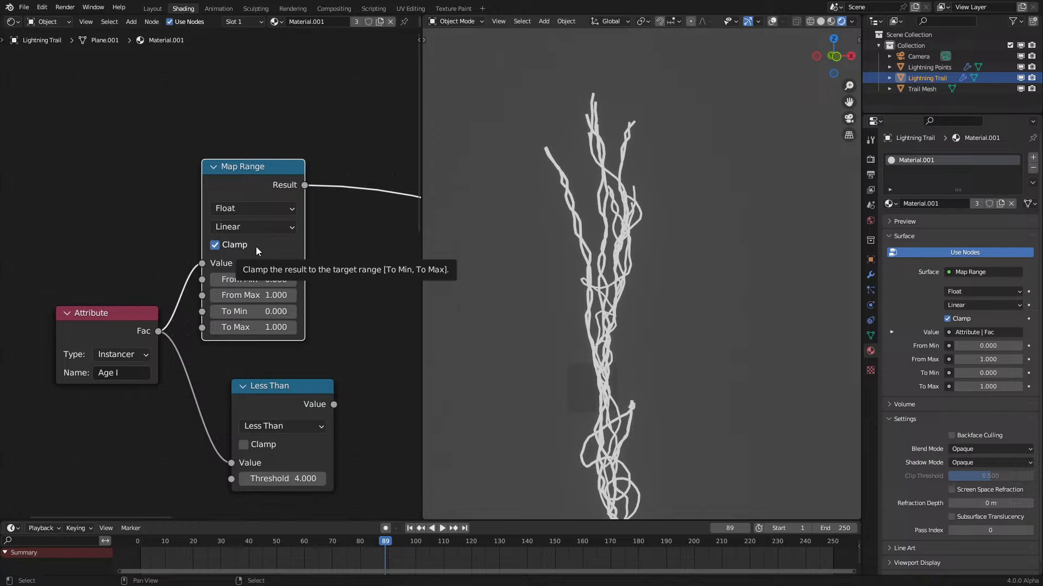
Step: Try a reversed Map Range input with From Min 1 and From Max 0, plus a To Max of 5
left_click(248, 279)
type("1")
key("Return")
left_click(250, 295)
type("0")
key("Return")
left_click_drag(255, 326, 290, 326)
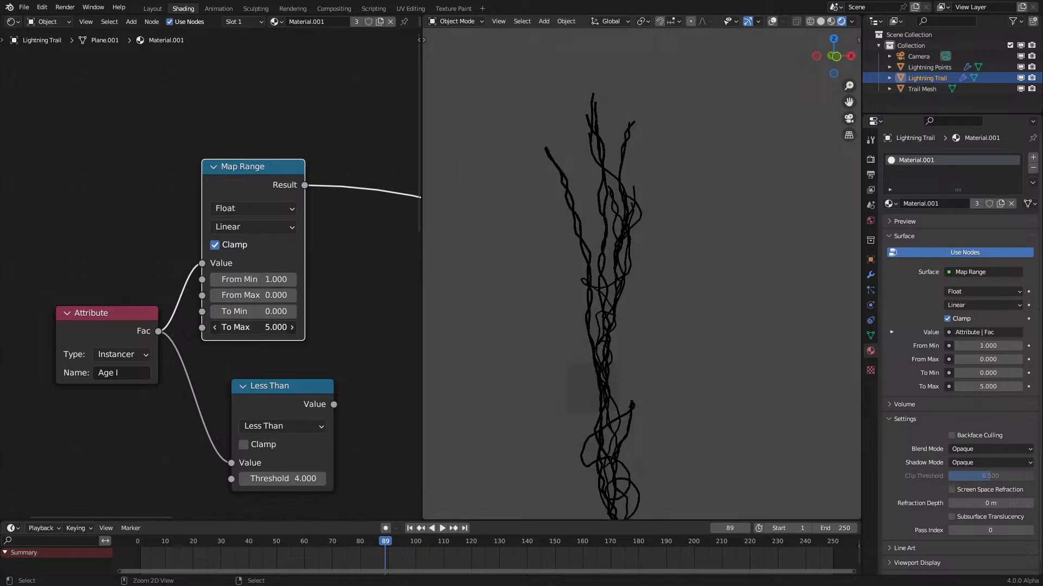
key("ctrl+z")
left_click_drag(263, 279, 267, 312)
key("ctrl+z")
Step: Reverse the Map Range output by setting To Min to 1 and To Max to 0
type("1")
key("Return")
left_click(253, 328)
type("0")
key("Return")
Step: Set the Map Range node's From Min to 0 and From Max to 10
left_click(253, 296)
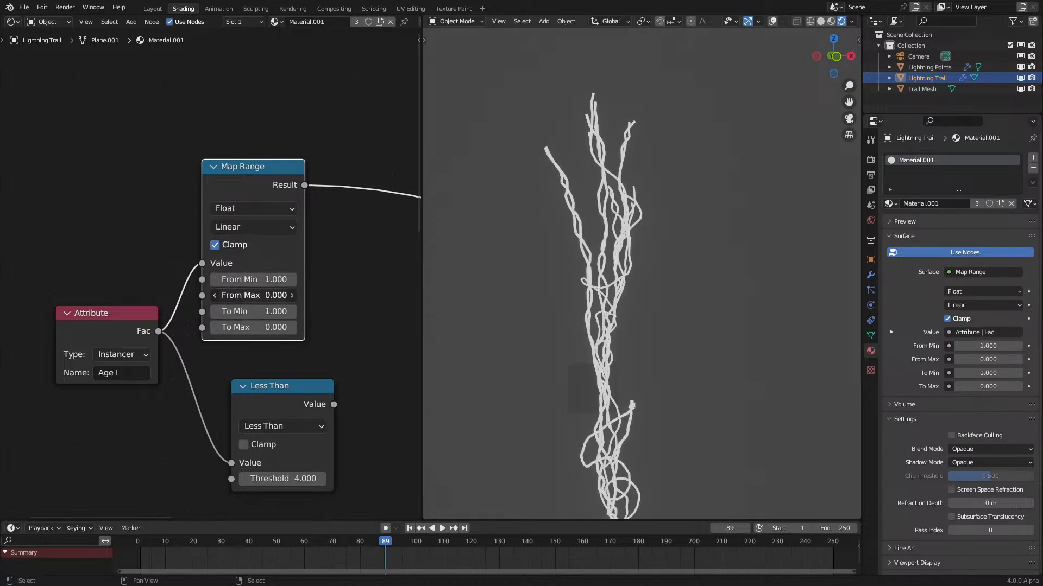
type("1")
key("Return")
left_click(253, 281)
type("0")
key("Return")
left_click(253, 296)
type("5")
key("Return")
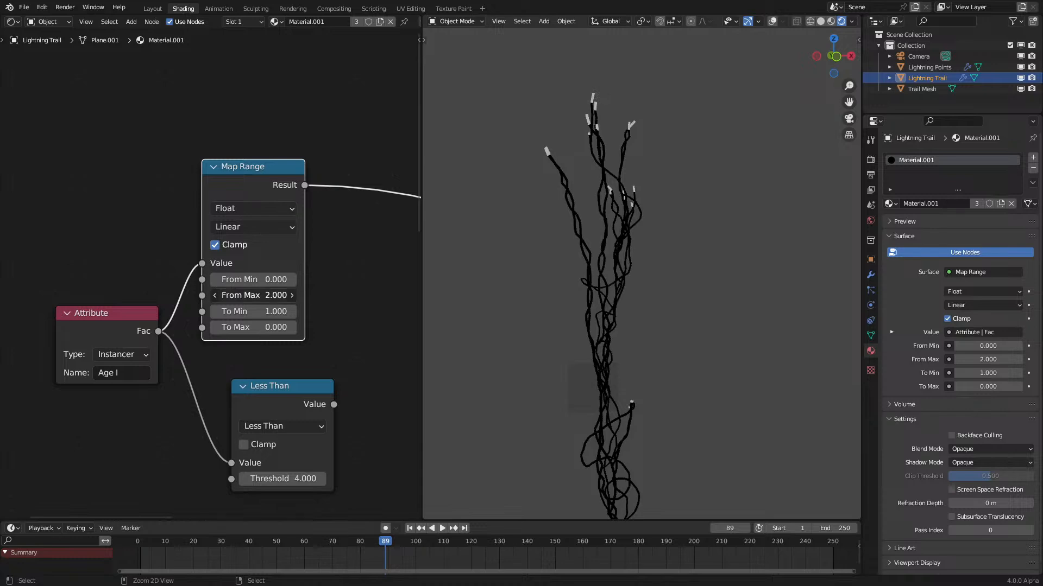
left_click(254, 295)
type("10")
key("Return")
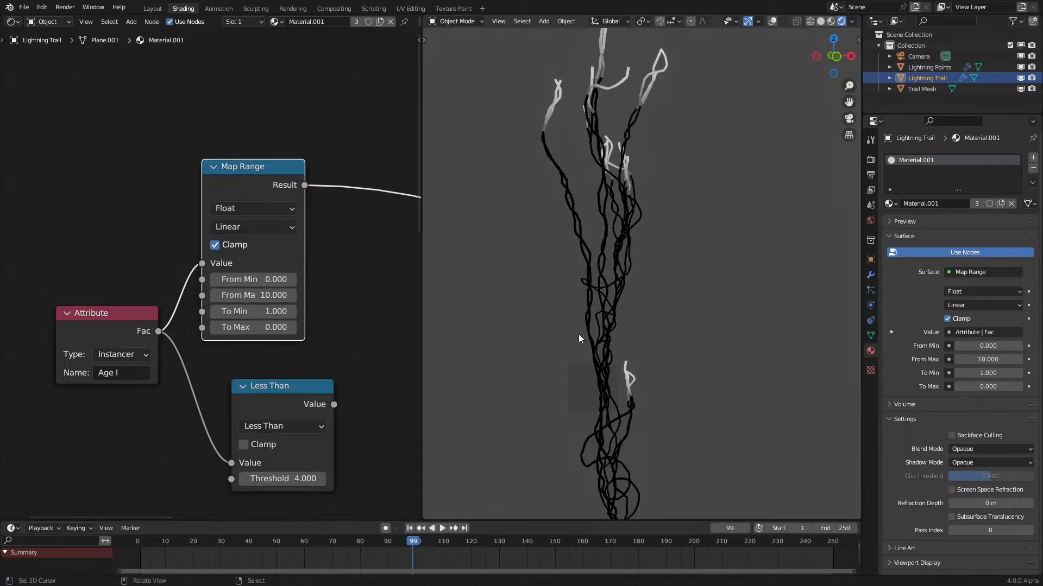
Step: Examine the trail segments' fade up close and look over the rest of the material's node tree
middle_click_drag(613, 320, 561, 331)
scroll(563, 334, "down", 2)
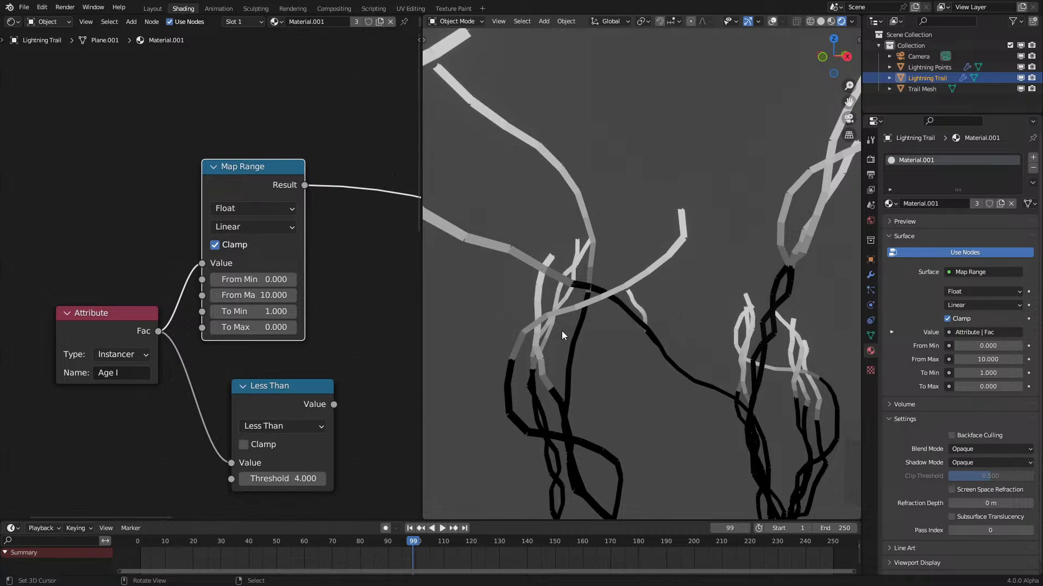
scroll(562, 335, "up", 5)
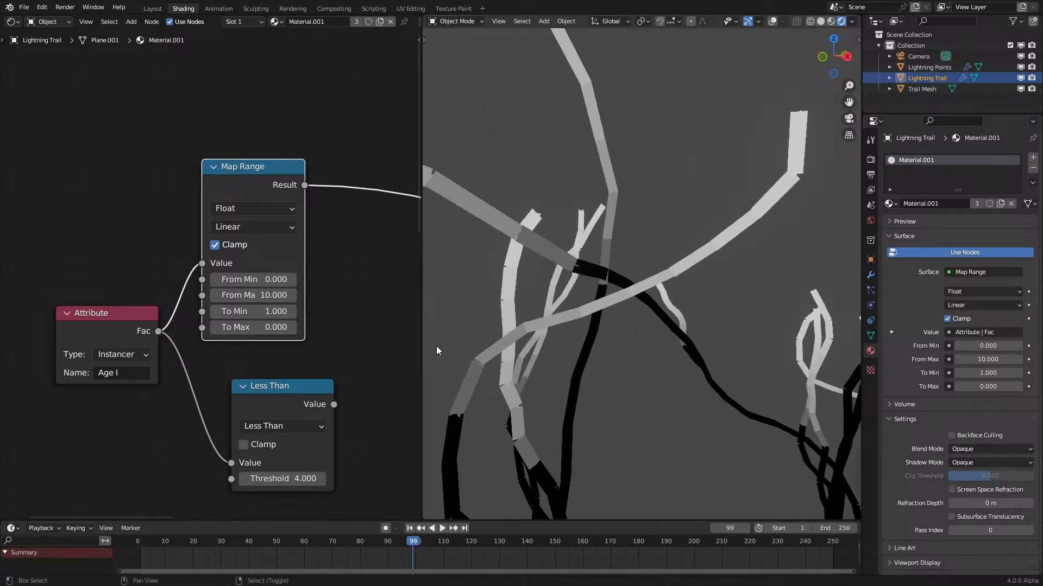
scroll(158, 435, "down", 3)
middle_click_drag(158, 434, 190, 304)
scroll(135, 374, "up", 1)
left_click(129, 383)
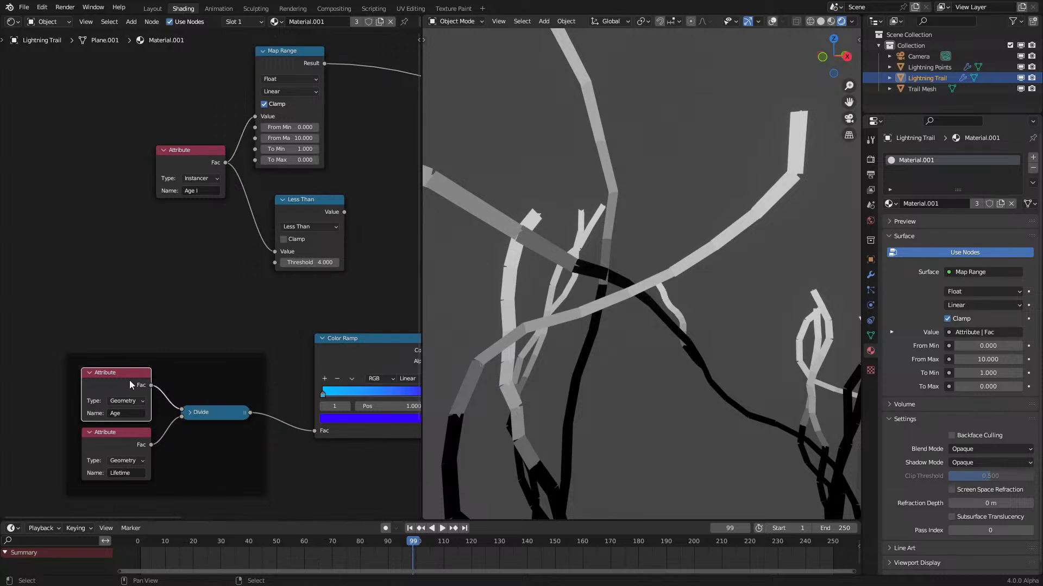
scroll(218, 402, "down", 3)
middle_click_drag(358, 451, 238, 340)
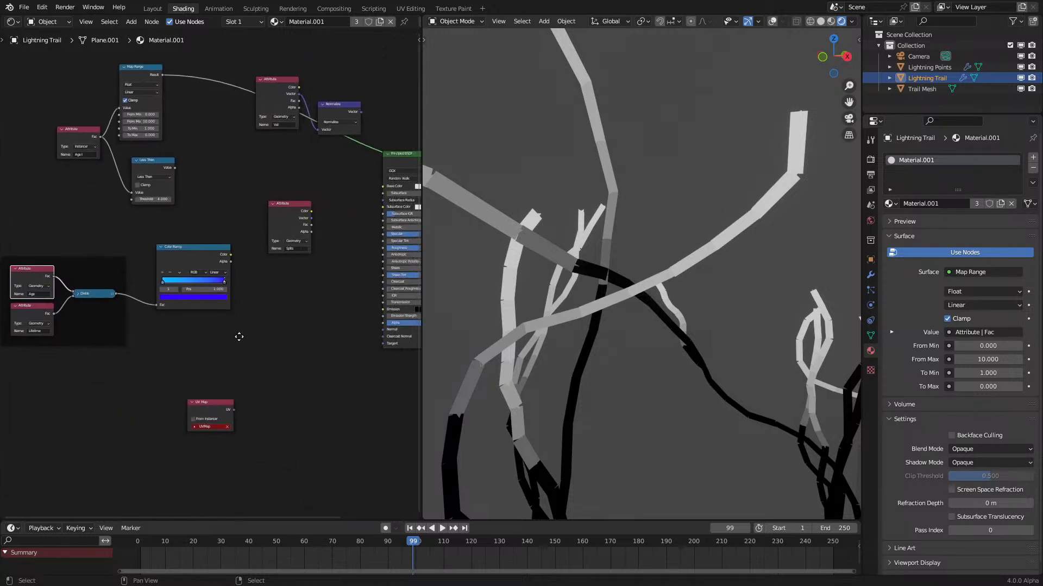
scroll(236, 347, "up", 2)
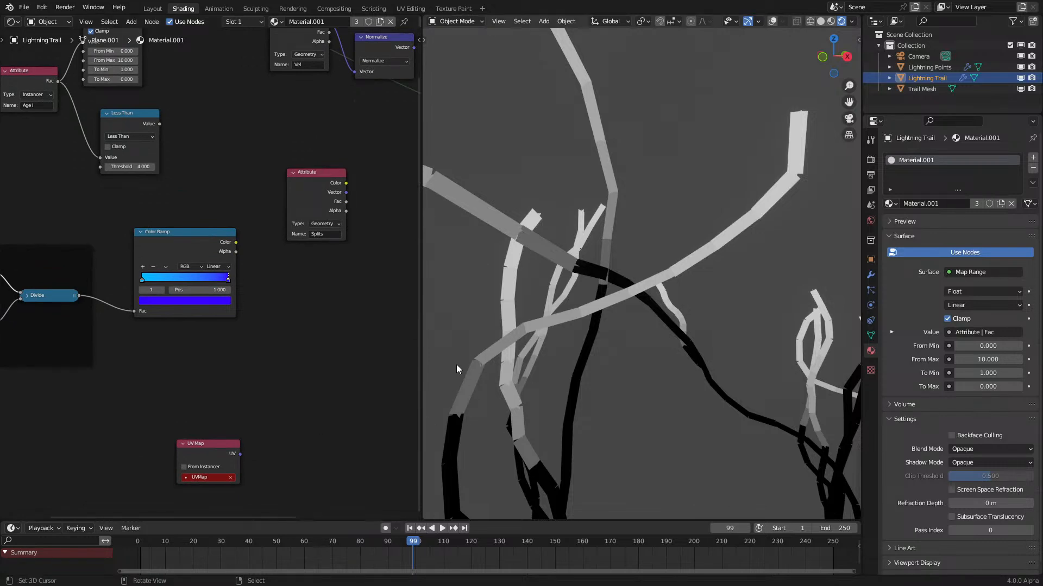
middle_click_drag(188, 367, 307, 423)
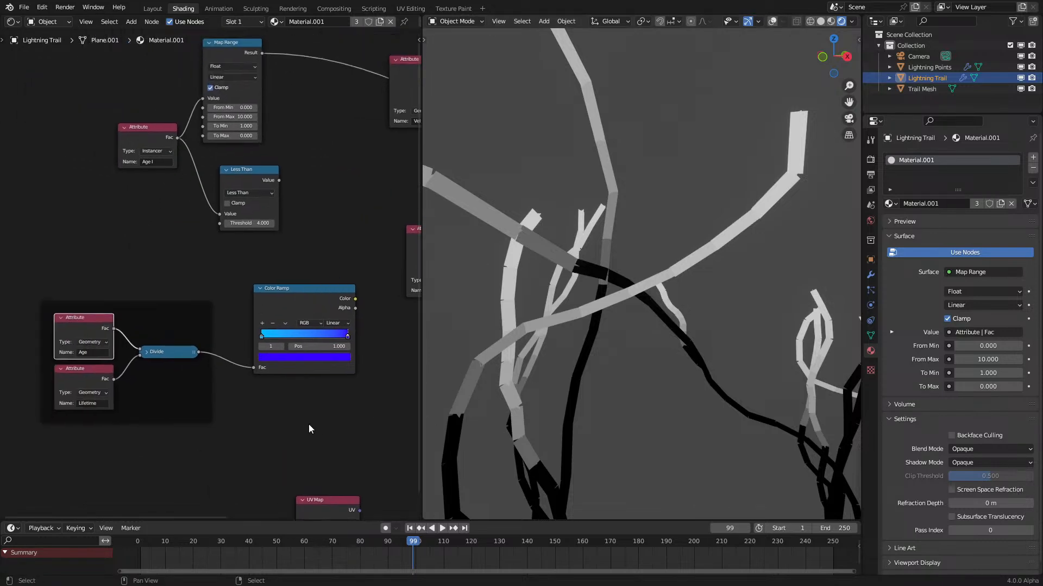
Step: Move the UV Map node above the Age I Attribute node, leaving room in front of Map Range
left_click(334, 509)
key("shift+d")
left_click(79, 119)
middle_click_drag(80, 119, 256, 325)
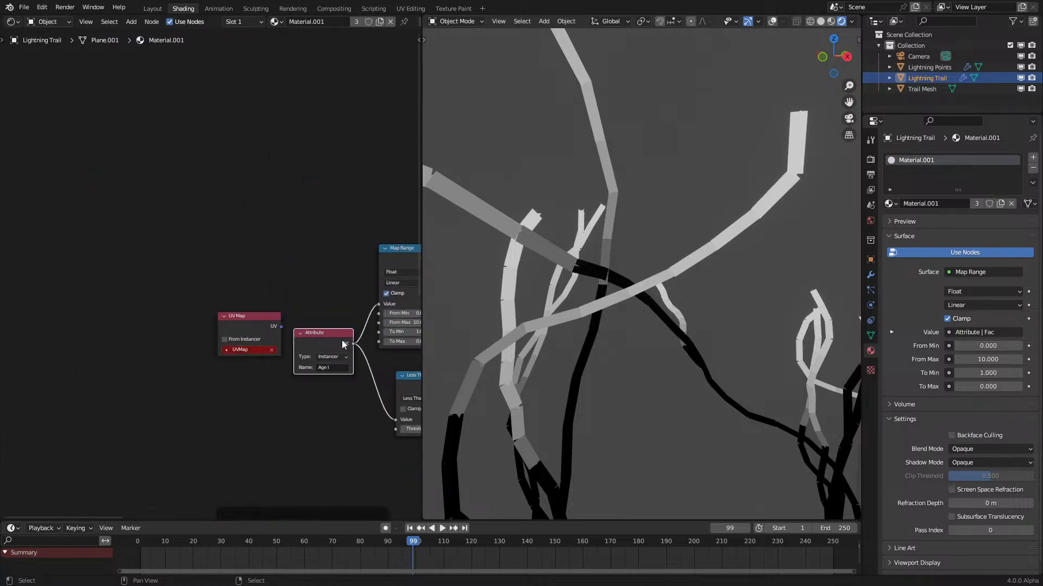
left_click_drag(341, 345, 181, 370)
left_click(238, 313)
left_click_drag(237, 312, 188, 228)
right_click(183, 390)
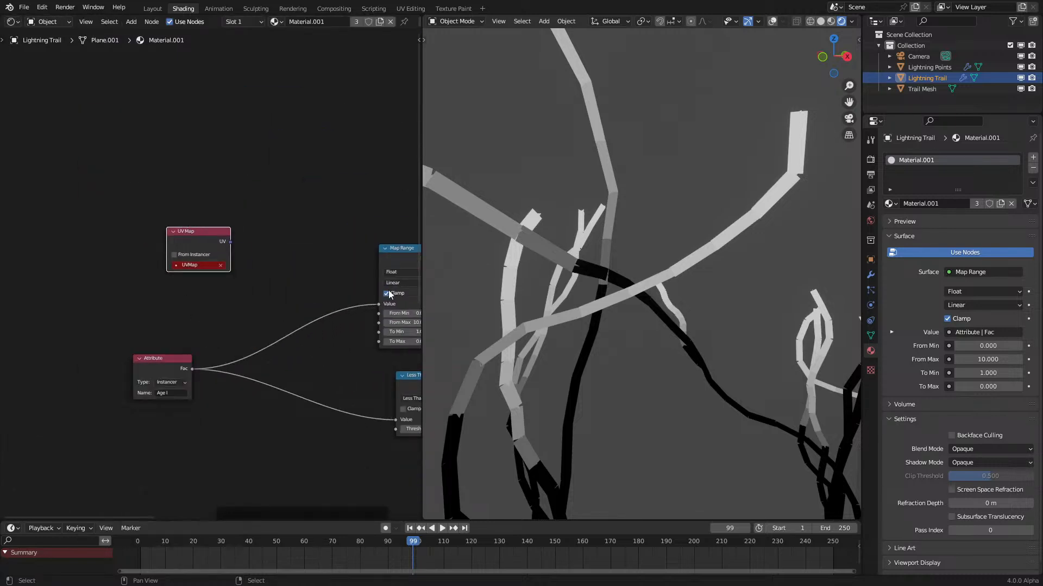
left_click_drag(171, 361, 129, 361)
Step: Feed the UV Map output into a new Separate XYZ node and preview its Y component on the trail
left_click(213, 232)
left_click_drag(213, 231, 156, 251)
type("sep")
key("Return")
left_click(154, 248)
left_click(157, 251, "ctrl+shift")
scroll(171, 245, "up", 2)
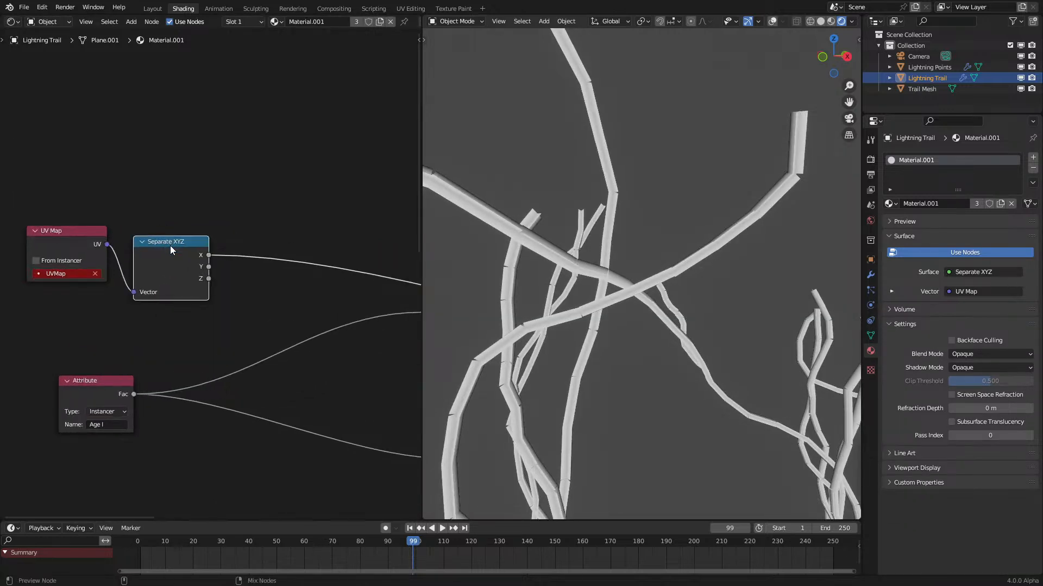
left_click(170, 245, "ctrl+shift")
scroll(596, 278, "up", 5)
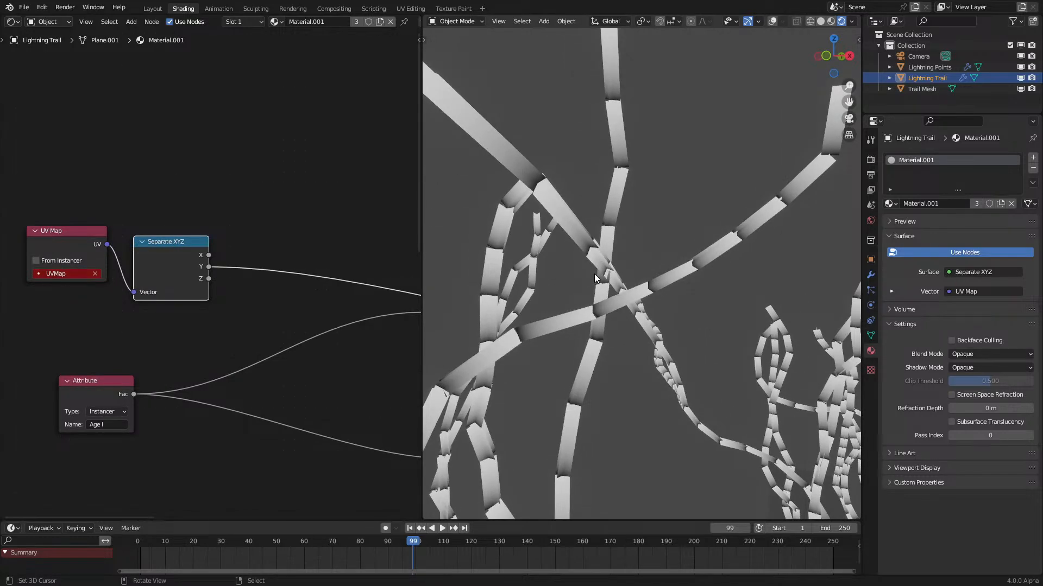
Step: Add a Math node set to Add that sums the Separate XYZ Y output and the Age I Fac
middle_click_drag(209, 272, 156, 278)
left_click_drag(79, 402, 275, 300)
type("ad")
key("Return")
left_click(274, 301)
left_click_drag(155, 276, 262, 339)
left_click_drag(81, 403, 263, 351)
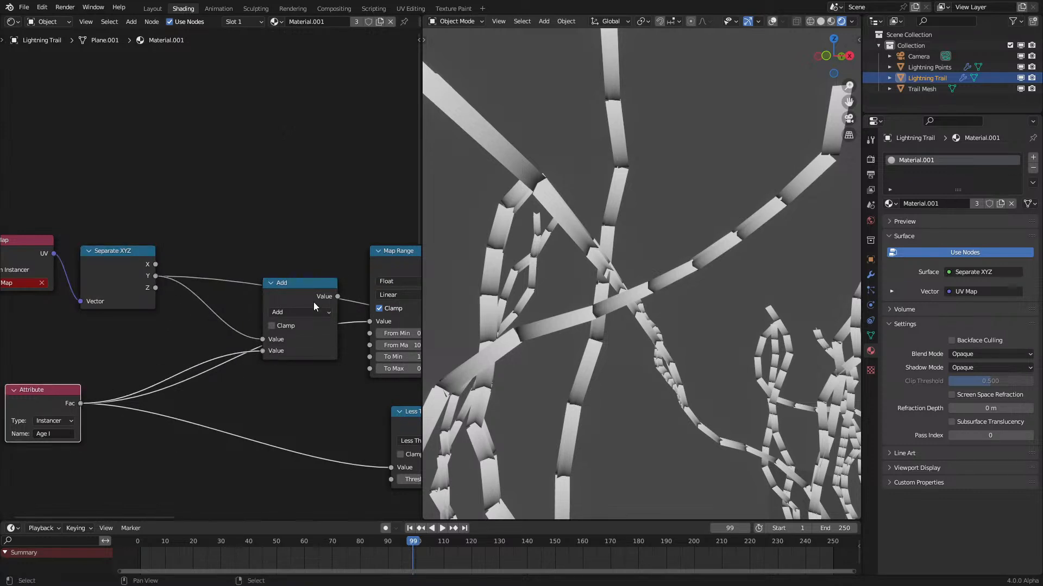
Step: Connect the Add result to the Map Range Value input and preview the Map Range output
left_click(299, 288, "ctrl+shift")
left_click_drag(299, 286, 369, 321)
middle_click_drag(390, 262, 281, 283)
left_click(301, 284, "ctrl+shift")
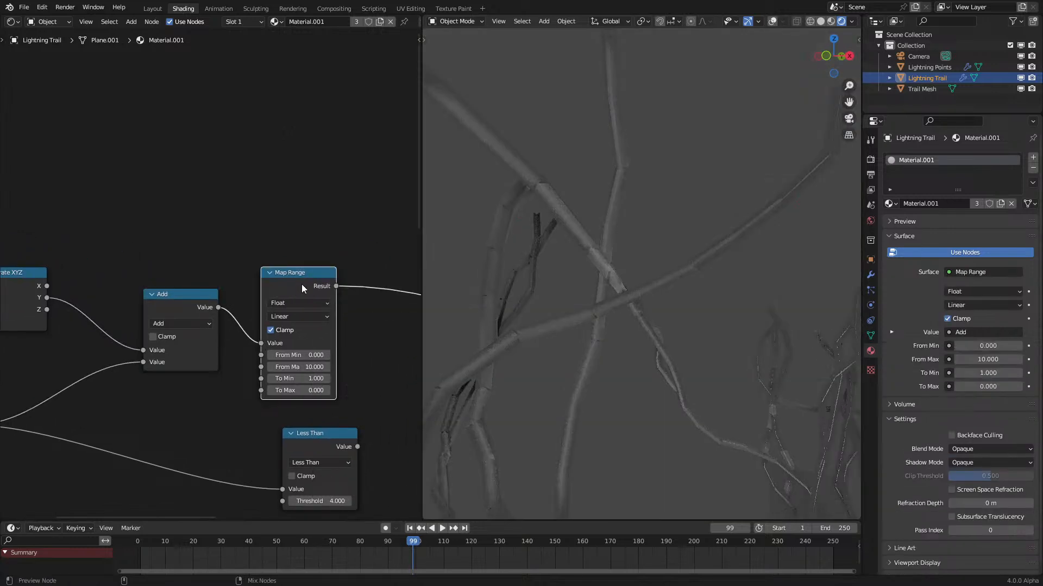
Step: Change the Math node to Subtract and swap its inputs so the UV Y value is subtracted from Age I
mouse_move(555, 285)
middle_mouse_down()
mouse_move(542, 291)
mouse_move(563, 284)
middle_mouse_up()
middle_click_drag(170, 332, 264, 311)
left_click(288, 304)
left_click(251, 344)
left_click_drag(238, 330, 238, 342)
left_click_drag(66, 406, 238, 330)
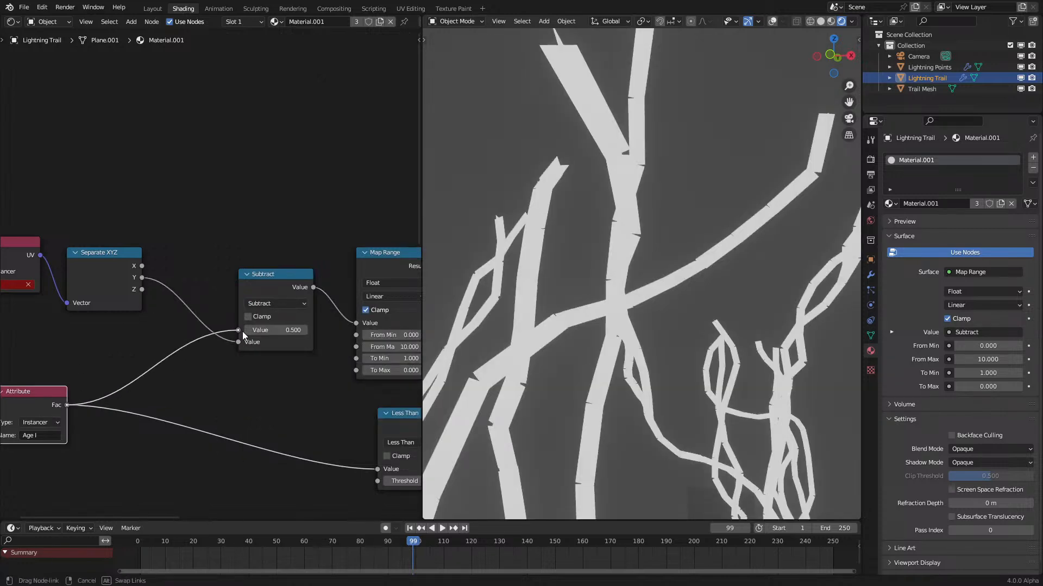
mouse_move(588, 308)
middle_mouse_down()
mouse_move(571, 313)
mouse_move(572, 326)
mouse_move(624, 272)
mouse_move(568, 353)
middle_mouse_up()
scroll(131, 296, "down", 1)
scroll(131, 296, "down", 1)
Step: Group the Age I Attribute, UV Map and Separate XYZ nodes closely beside the Subtract node
left_click_drag(44, 217, 112, 267)
left_click_drag(112, 256, 146, 426)
left_click(143, 430)
left_click(143, 436)
left_click_drag(31, 297, 186, 476)
key("g")
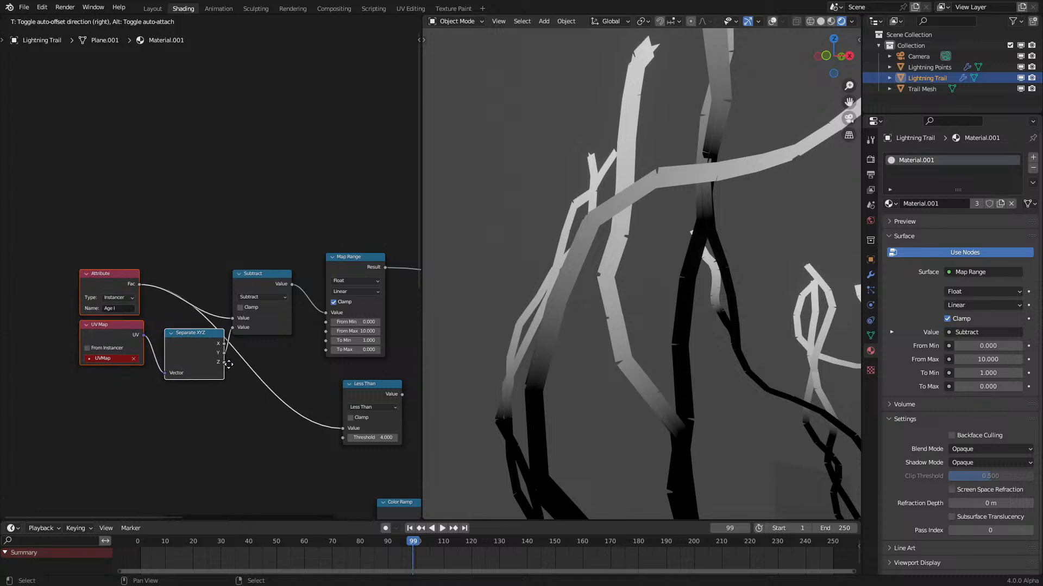
left_click(231, 367)
Step: Collapse the Subtract node and place it directly above Separate XYZ
scroll(260, 269, "up", 3)
left_click_drag(280, 291, 195, 281)
left_click(161, 265)
left_click_drag(200, 384, 201, 362)
Step: Examine the smoothed fade along the whole trail from a distance and different angles
scroll(599, 285, "down", 4)
middle_click_drag(597, 297, 581, 327)
scroll(581, 327, "down", 4)
middle_click_drag(620, 295, 588, 258, "shift")
scroll(588, 259, "down", 4)
mouse_move(636, 340)
middle_mouse_down()
mouse_move(590, 321)
mouse_move(619, 339)
middle_mouse_up()
scroll(640, 351, "up", 3)
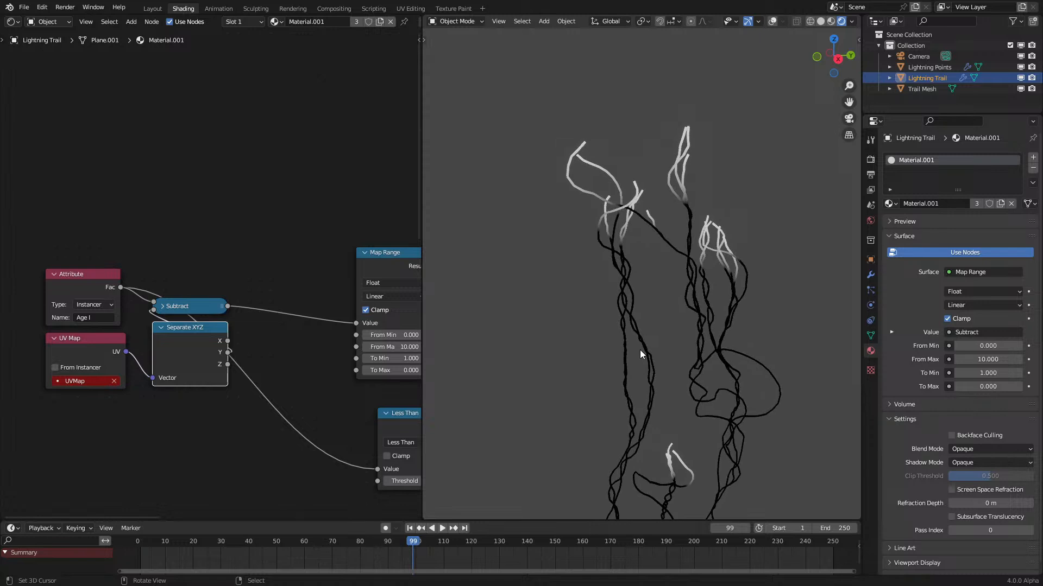
scroll(341, 301, "down", 2)
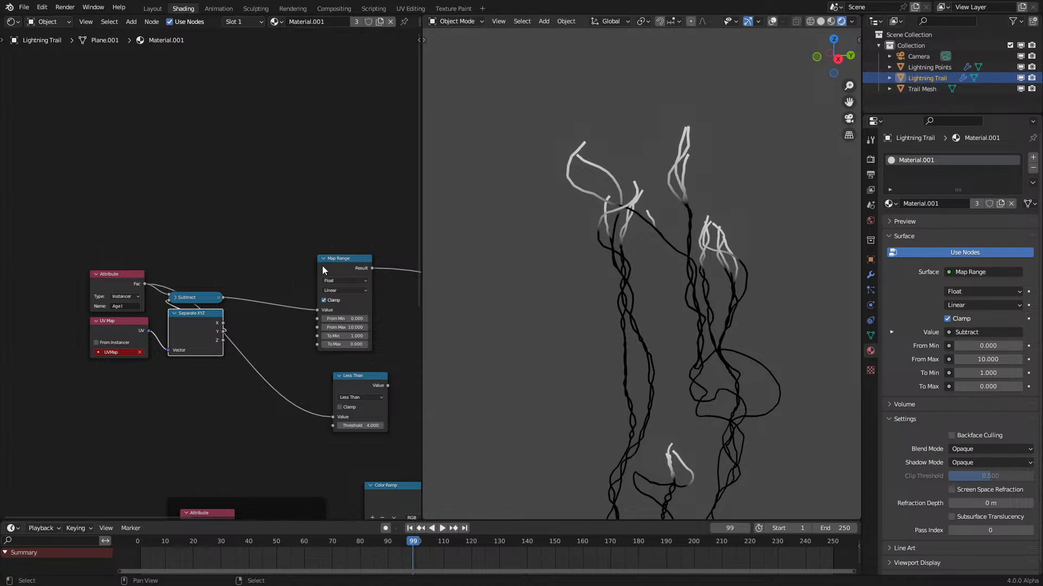
scroll(322, 270, "up", 2)
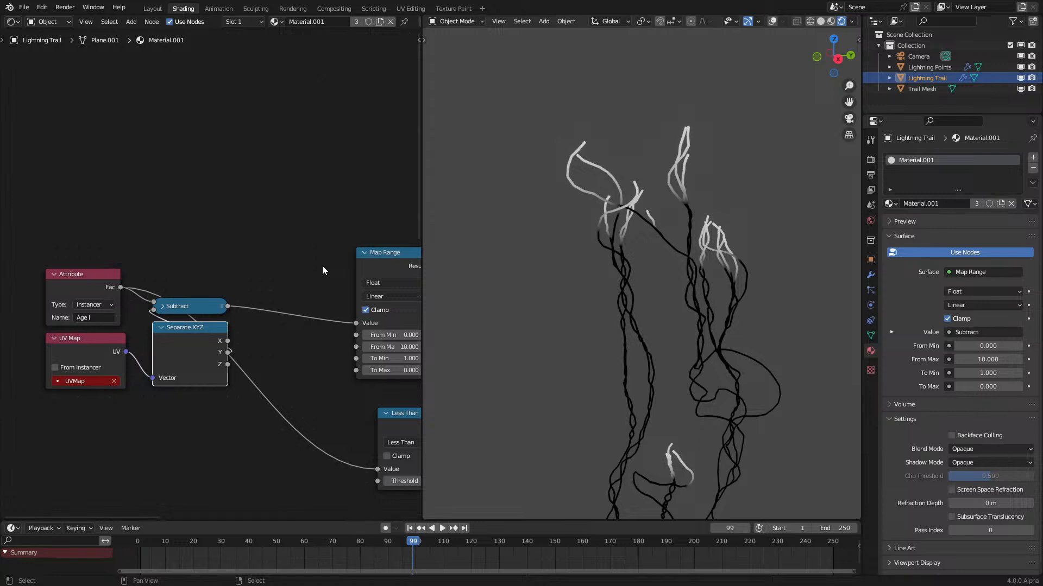
Step: Move Map Range next to Subtract and enclose the Attribute, UV Map, Separate XYZ, Subtract and Map Range nodes in a frame
left_click_drag(386, 270, 290, 260)
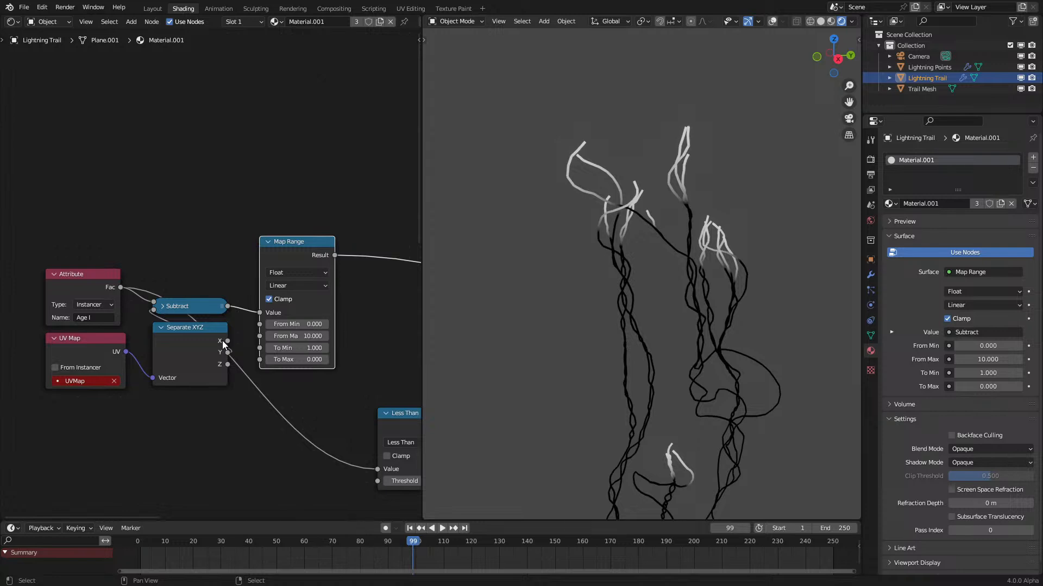
left_click_drag(64, 183, 314, 407)
key("ctrl+j")
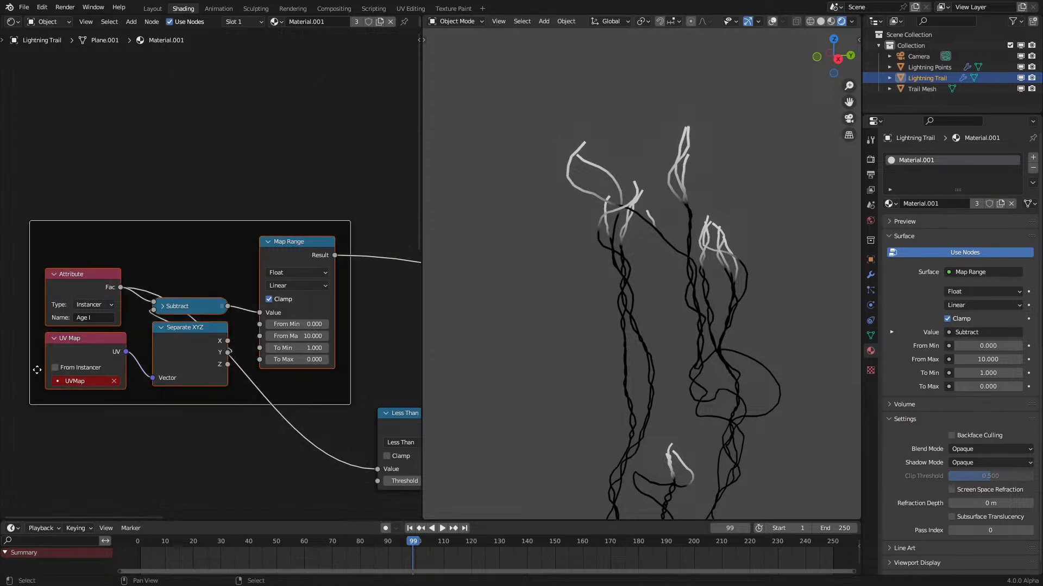
Step: Play the animation, restarting from the early frames, to check the fade behind the growing trail tips
scroll(93, 447, "down", 1)
scroll(692, 350, "down", 3)
scroll(224, 431, "down", 7)
middle_click_drag(228, 426, 161, 363)
scroll(170, 361, "up", 4)
scroll(595, 338, "down", 2)
scroll(598, 370, "up", 3)
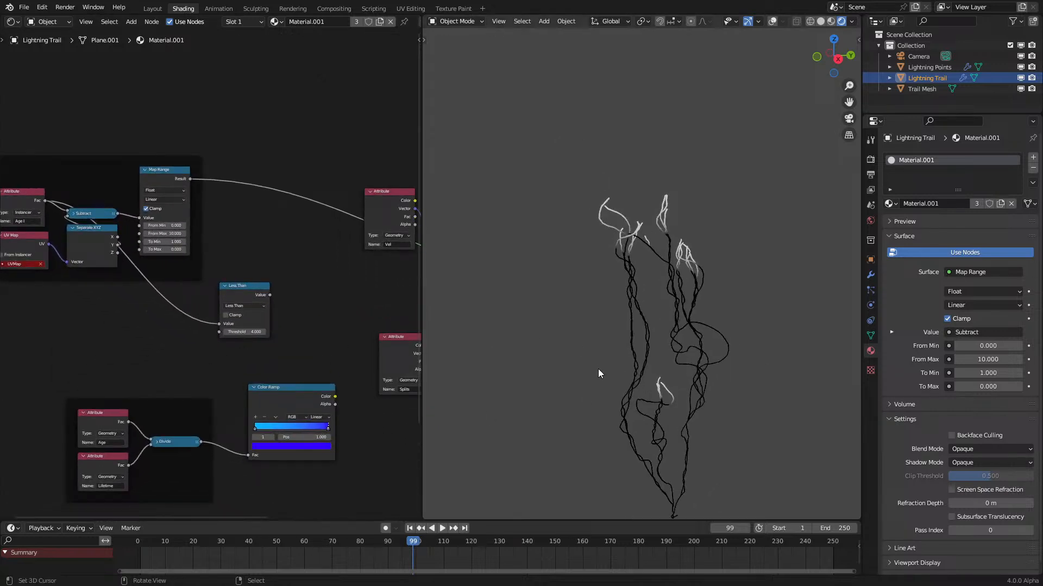
key("space")
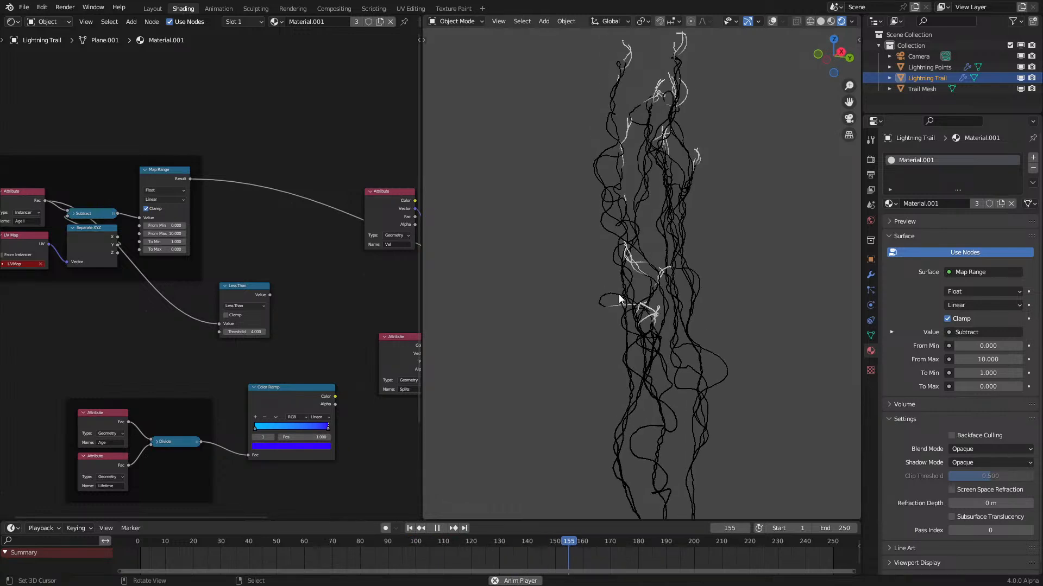
left_click(156, 544)
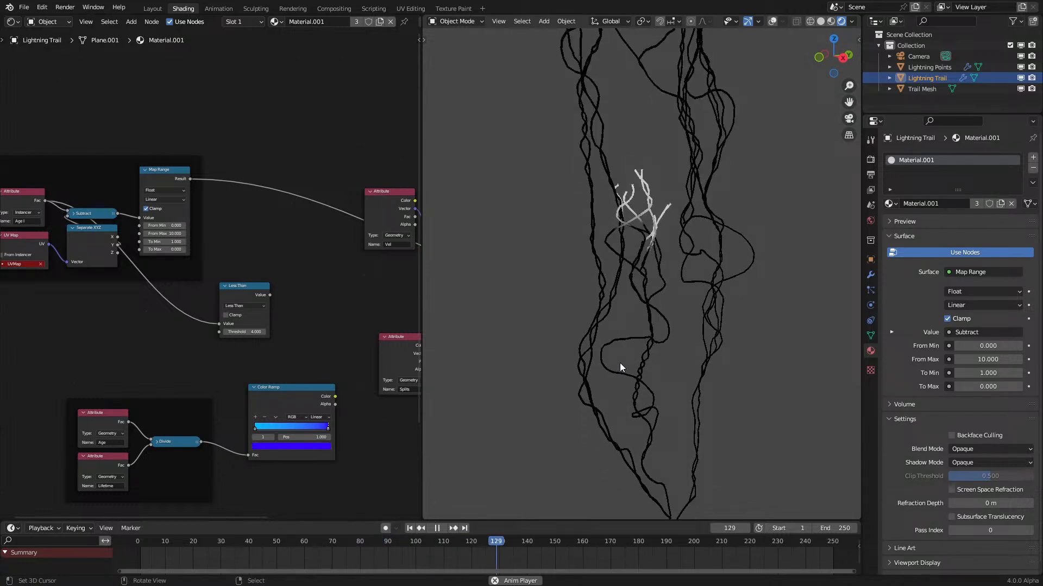
key("space")
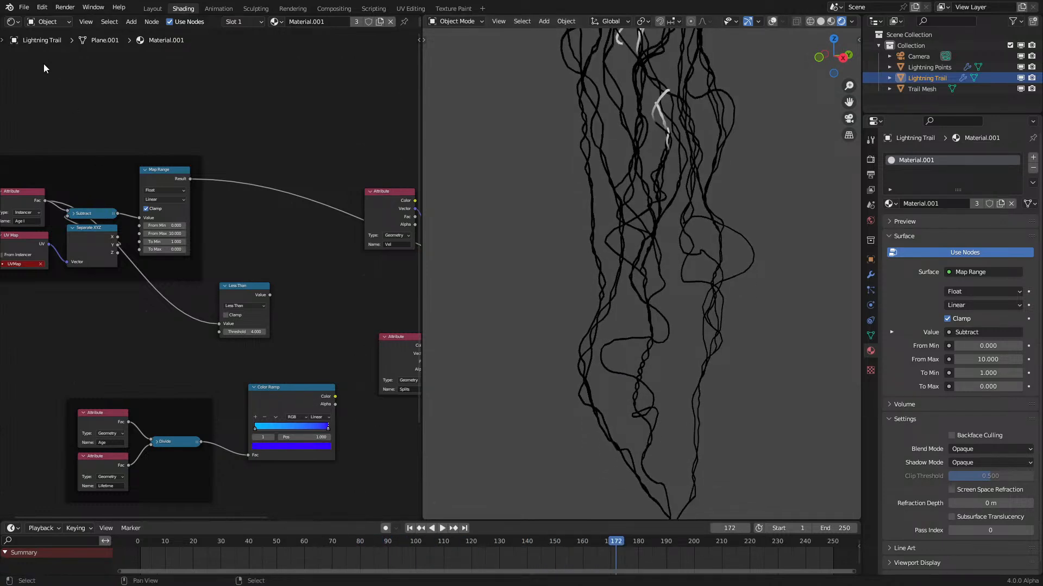
Step: Switch the shader editor to geometry nodes and open the Lightning Points tree at the Random Value node under Speed
left_click(12, 21)
left_click(58, 108)
middle_click_drag(209, 177, 217, 131)
middle_click_drag(251, 378, 91, 401)
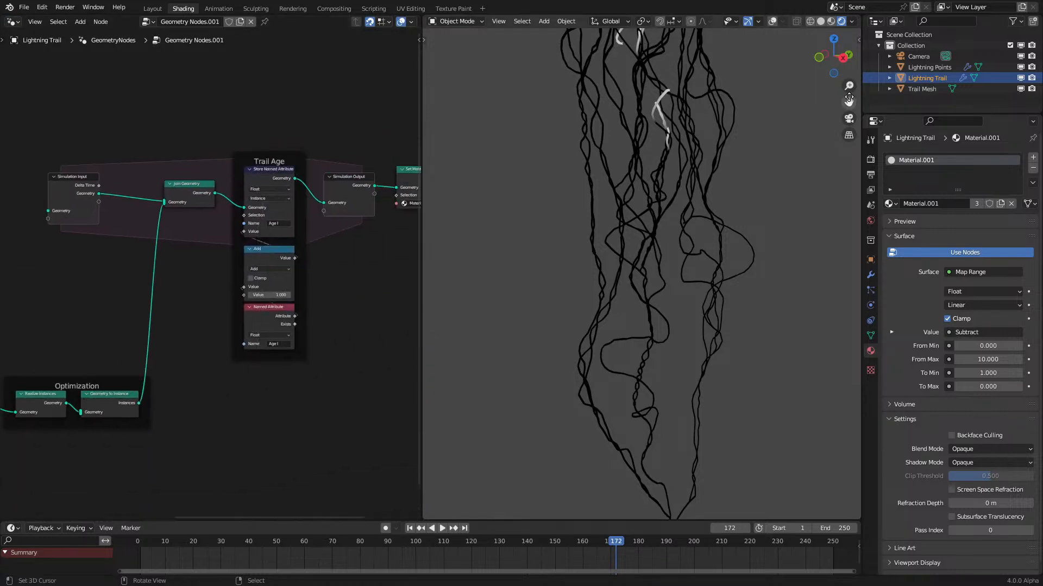
left_click(943, 67)
middle_click_drag(151, 357, 398, 365)
middle_click_drag(103, 457, 264, 392)
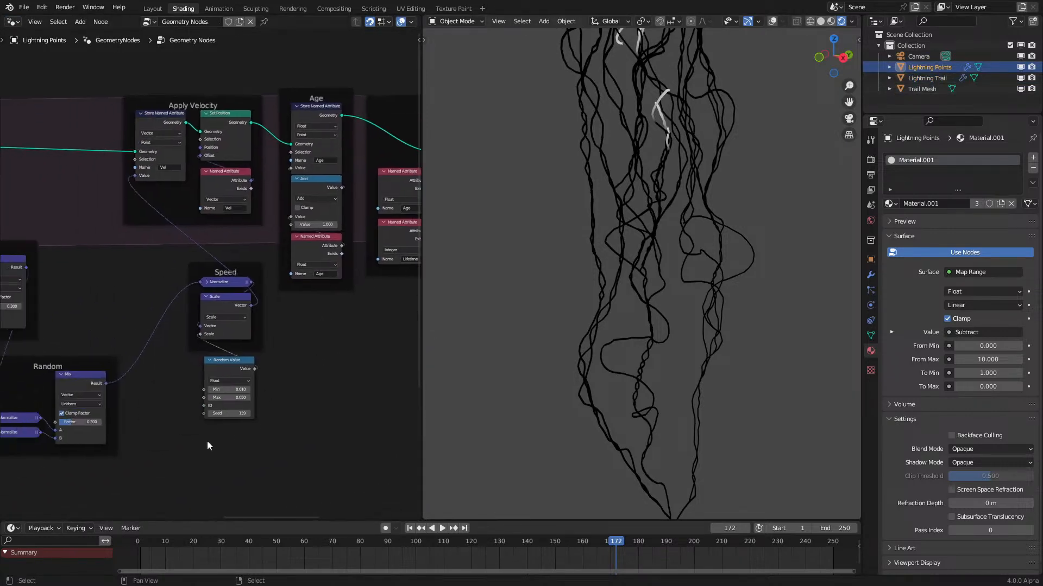
scroll(240, 453, "up", 5)
middle_click_drag(240, 454, 246, 383)
scroll(252, 412, "up", 6)
Step: Try a Random Value Max of 0.02 for the speed and play the animation from the first frame
left_click(284, 453)
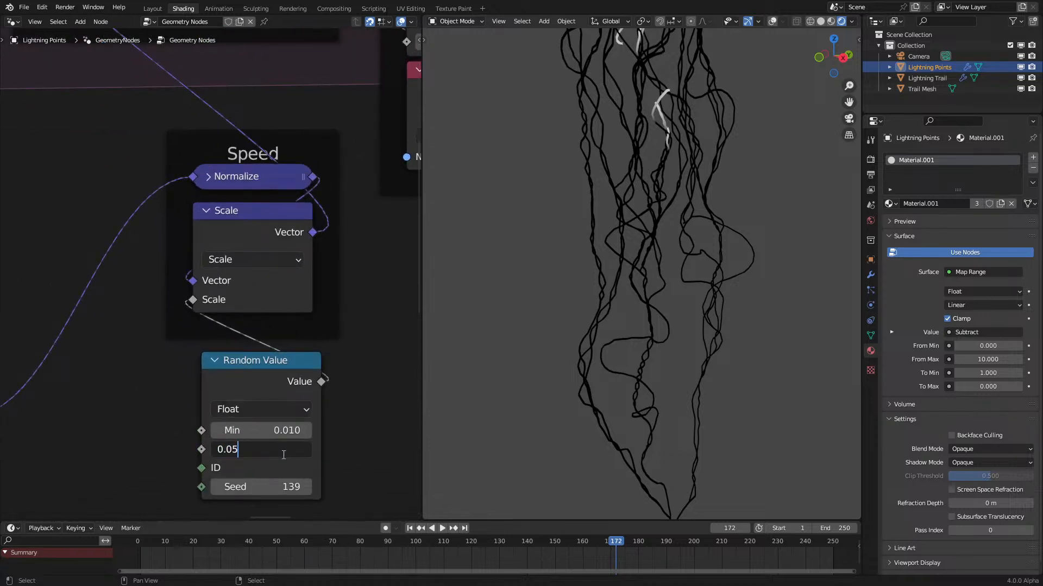
key("BackSpace")
type("2")
key("Return")
key("shift+Left")
key("space")
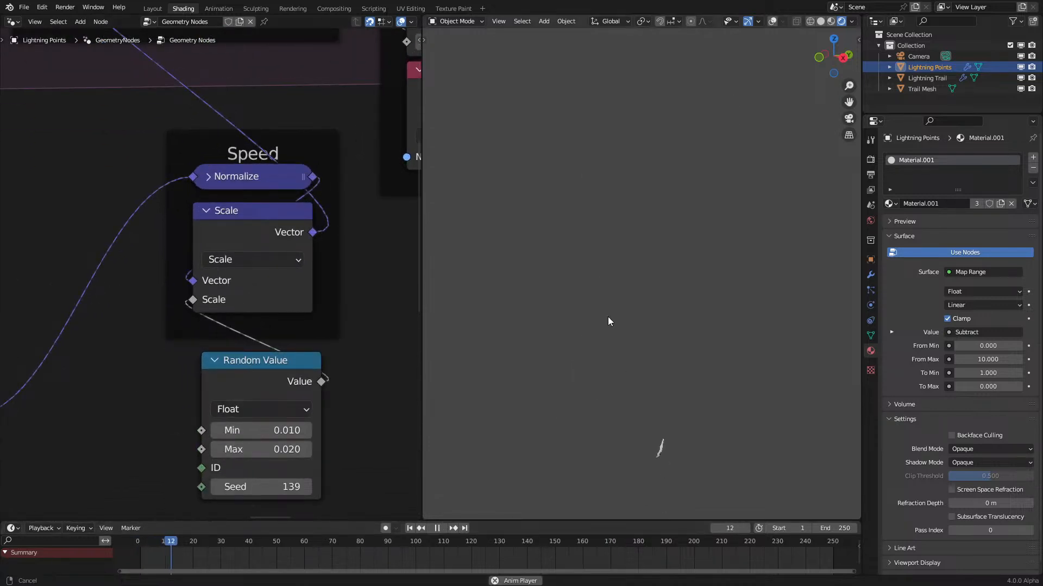
key("space")
Step: Try a Random Value Min of 0.005 for the speed and replay the simulation
left_click(266, 435)
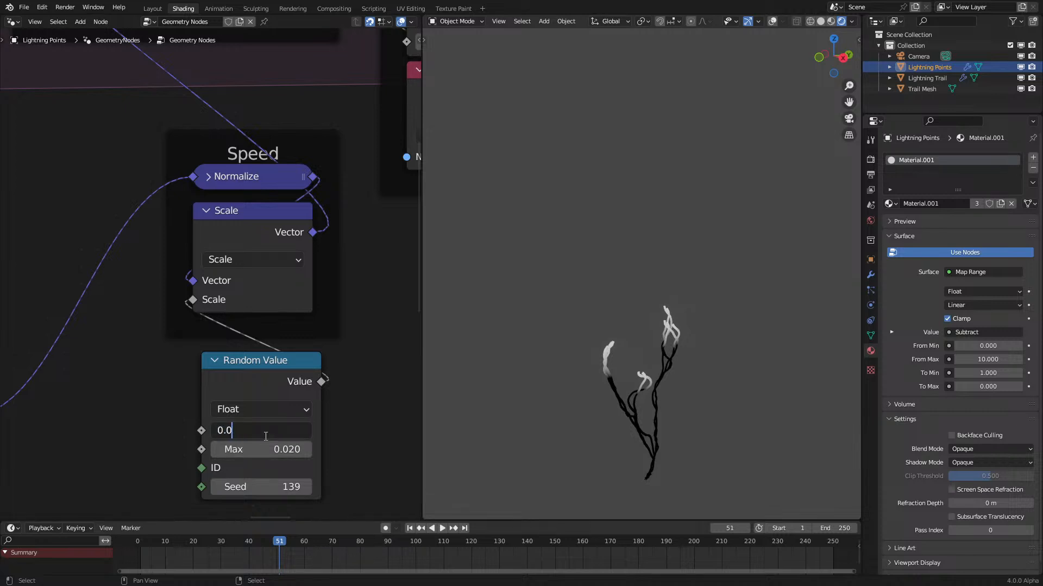
type("0.005")
key("Return")
key("space")
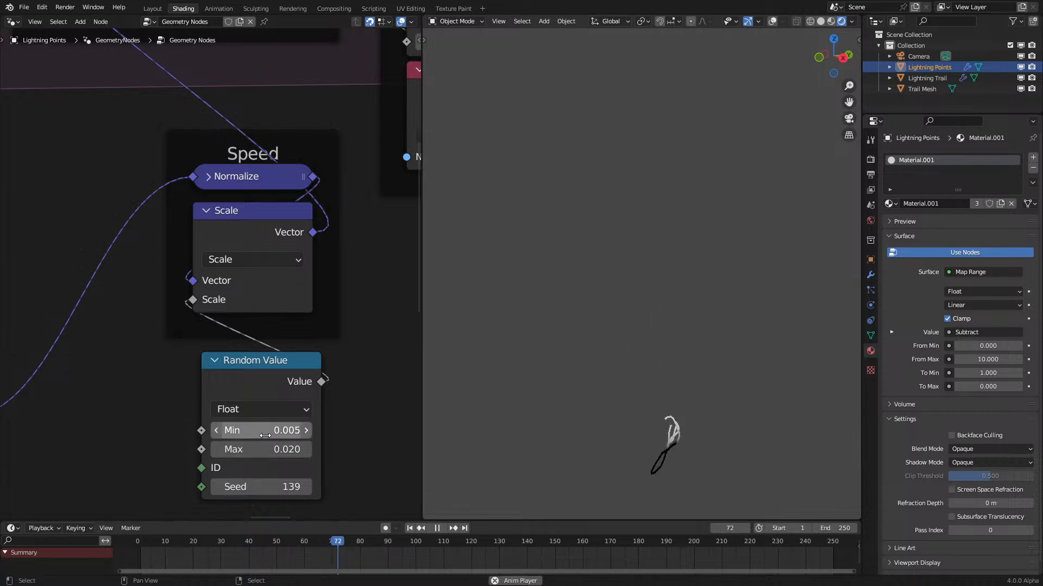
middle_click_drag(546, 359, 499, 357)
middle_click_drag(634, 343, 519, 400, "shift")
Step: Undo the Random Value Min and Max changes and watch the simulation play again
key("ctrl+z")
key("ctrl+z")
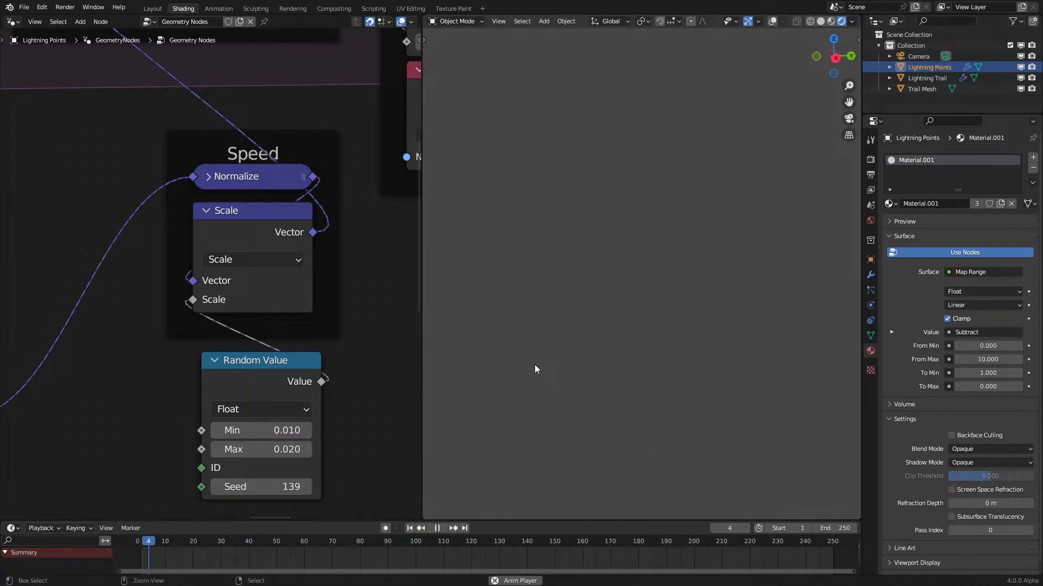
scroll(534, 364, "down", 3)
middle_click_drag(543, 357, 589, 354)
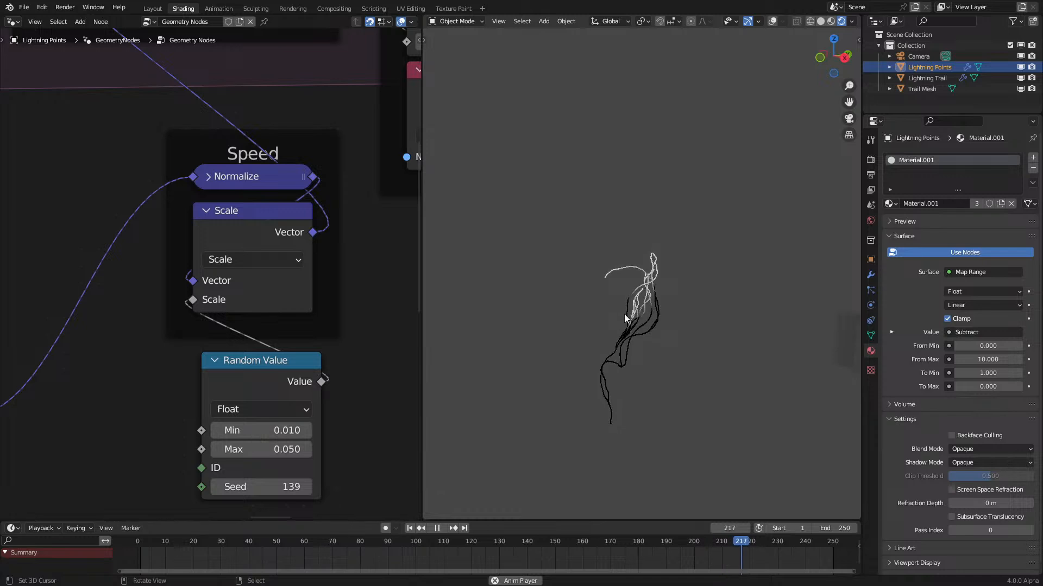
middle_click_drag(632, 313, 620, 387, "shift")
middle_click_drag(670, 331, 659, 350)
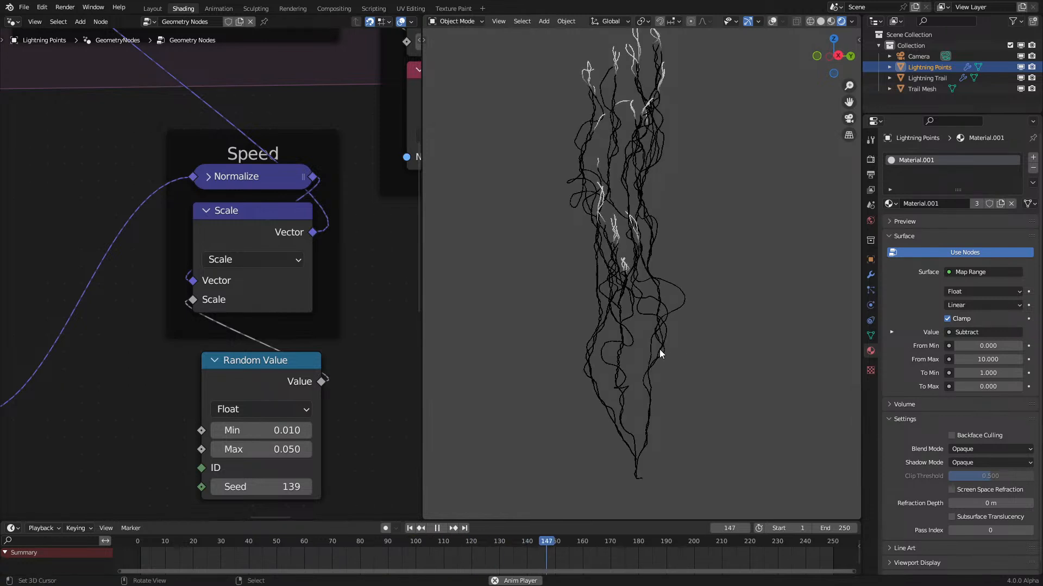
scroll(646, 328, "up", 1)
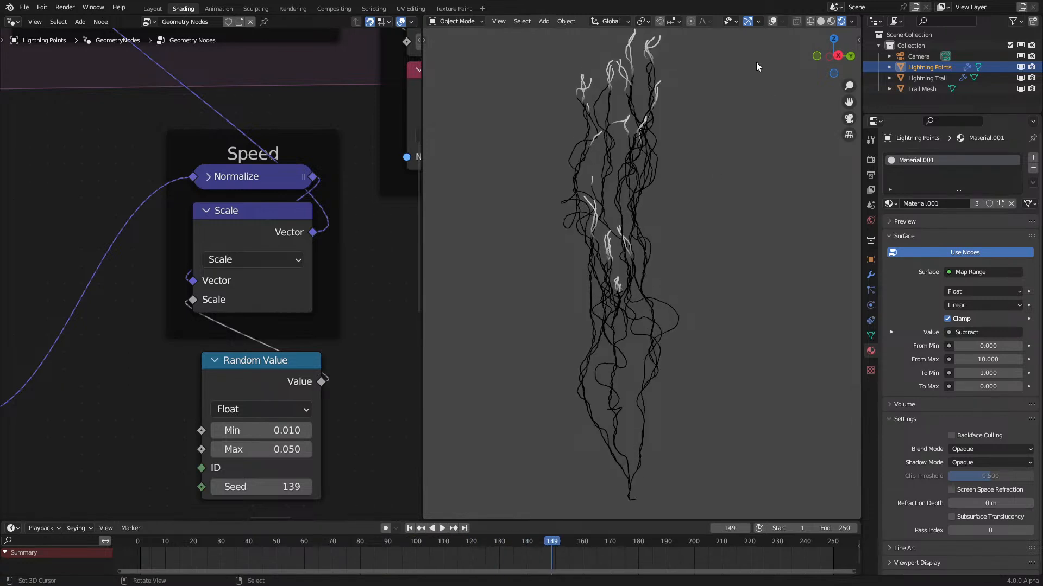
Step: With overlays shown in solid shading, add a Bezier circle curve at the world origin and select the Lightning Trail object
left_click(773, 24)
key("shift+z")
key("shift+a")
mouse_move(654, 310)
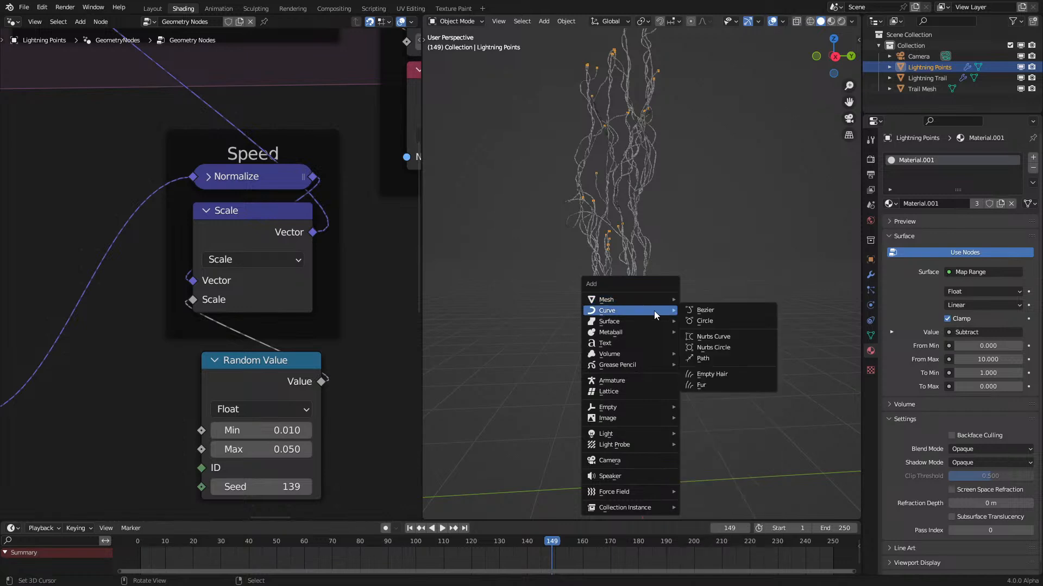
left_click(732, 321)
key("alt+g")
left_click(595, 204)
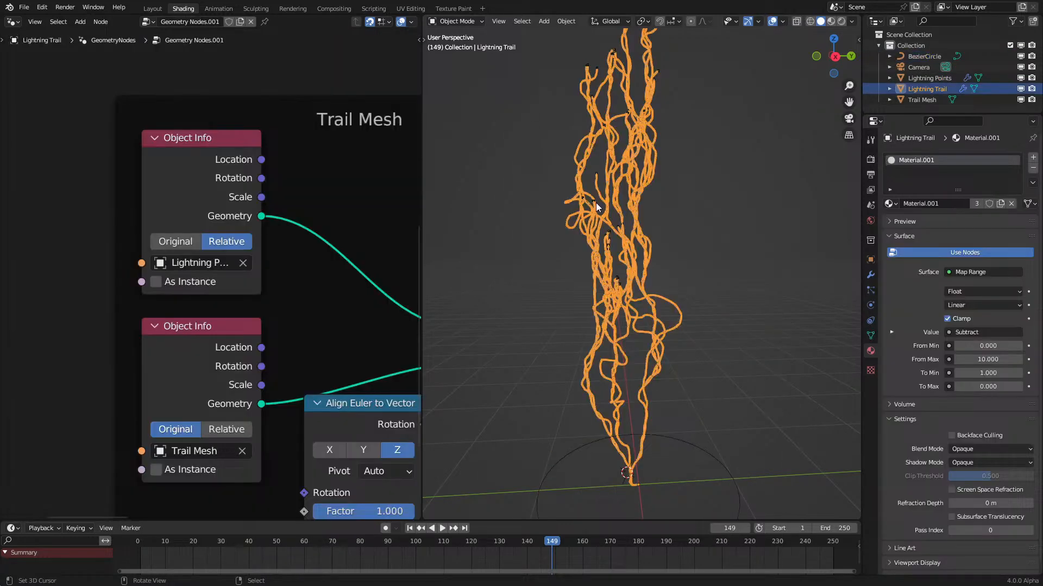
Step: Add an Object Info node for BezierCircle to the Lightning Points geometry nodes and clear space around it below the Random frame
left_click(594, 200)
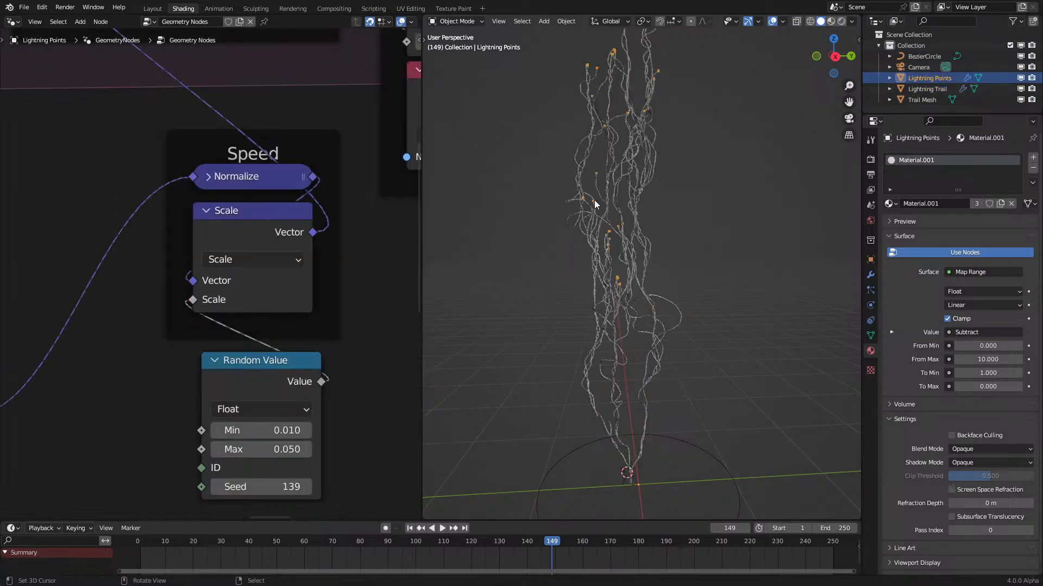
scroll(134, 367, "down", 5)
middle_click_drag(221, 360, 283, 279)
scroll(284, 278, "up", 2)
key("shift+a")
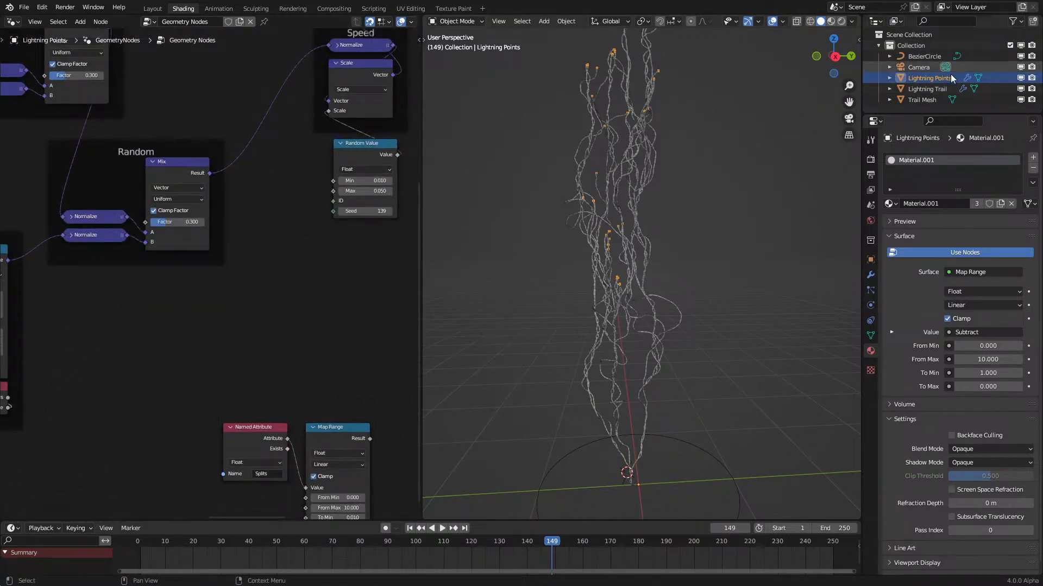
left_click_drag(924, 56, 91, 430)
middle_click_drag(192, 402, 190, 288)
left_click_drag(223, 283, 330, 457)
key("g")
left_click(239, 416)
Step: Add a Sample Nearest node fed by the BezierCircle geometry and place it away from the Object Info node
left_click_drag(141, 357, 285, 338)
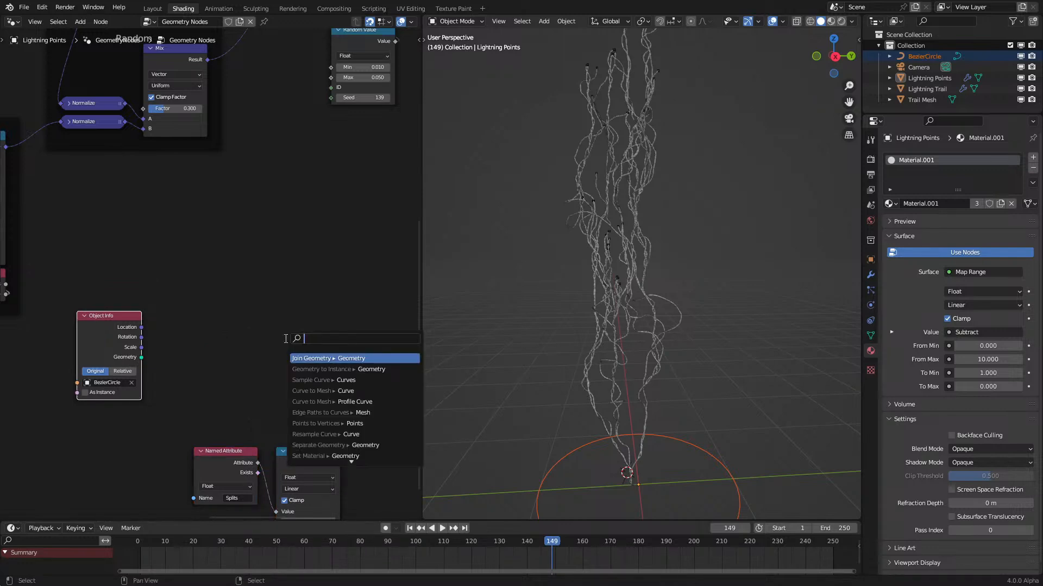
type("sample near")
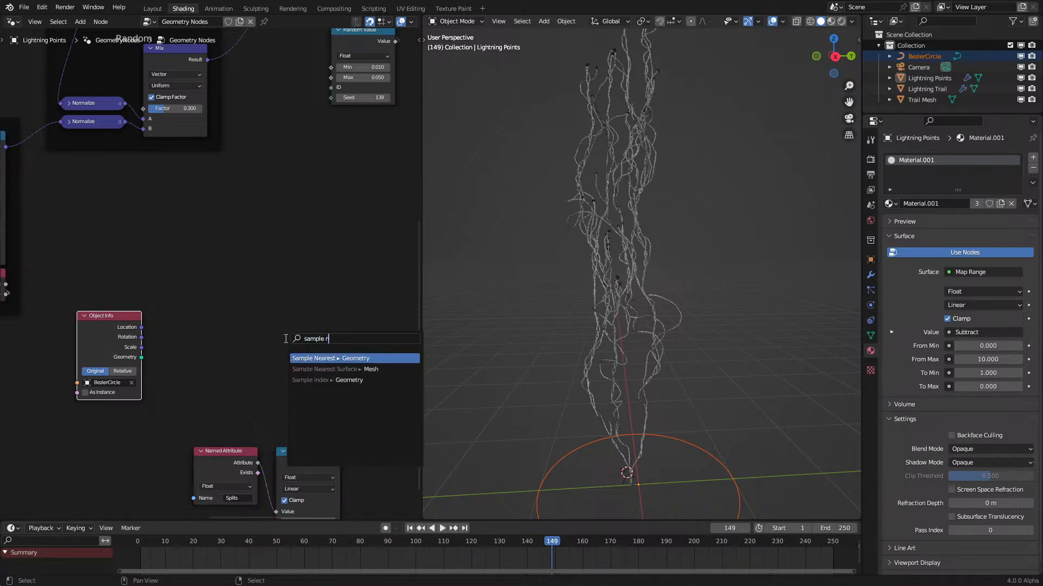
key("Return")
scroll(282, 342, "up", 2)
left_click(185, 318)
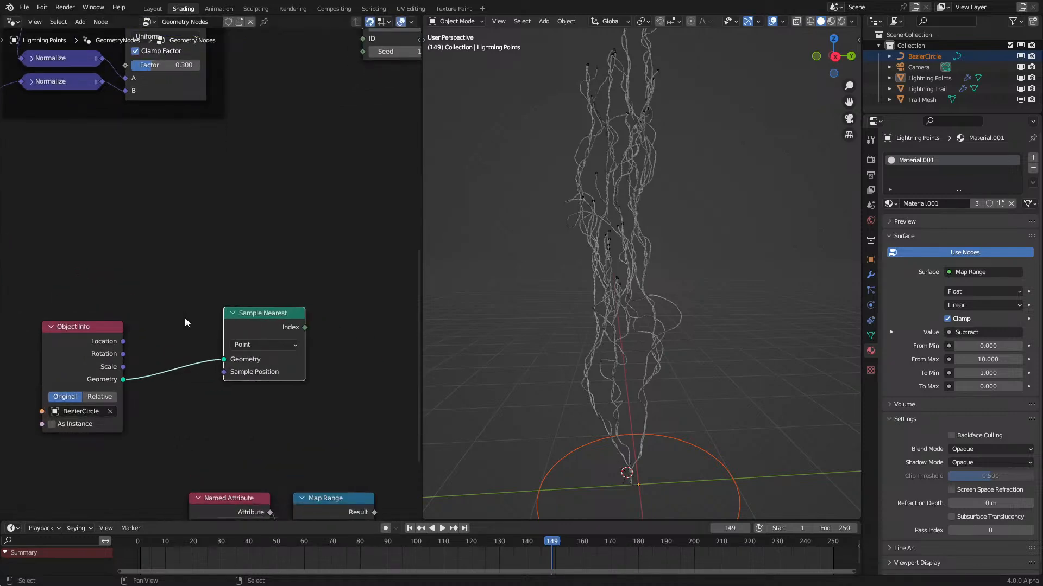
left_click(269, 345)
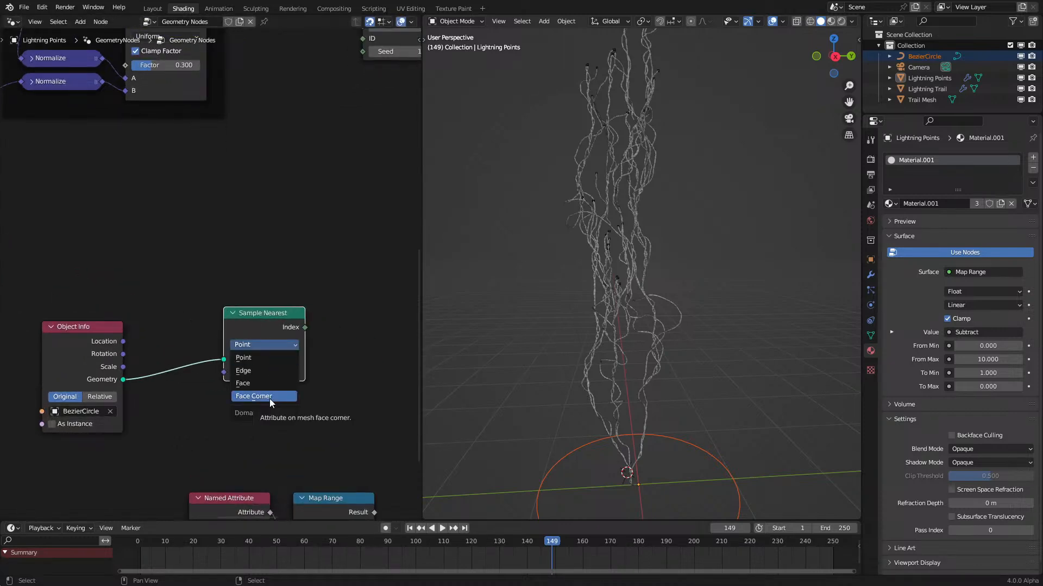
left_click_drag(260, 317, 328, 327)
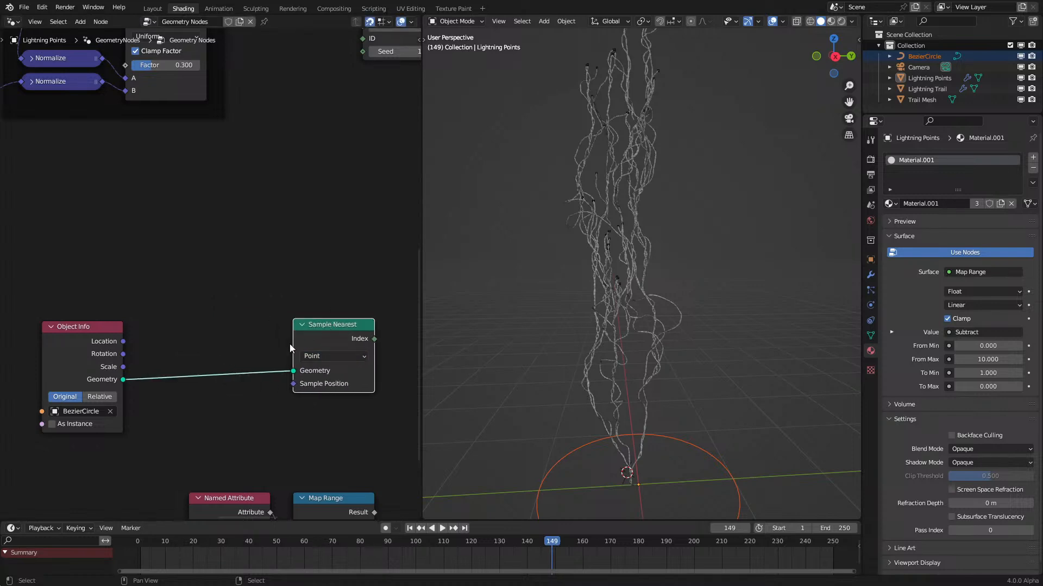
Step: Insert a Capture Attribute node between the BezierCircle Object Info and Sample Nearest nodes, with its data type set to Vector
key("q")
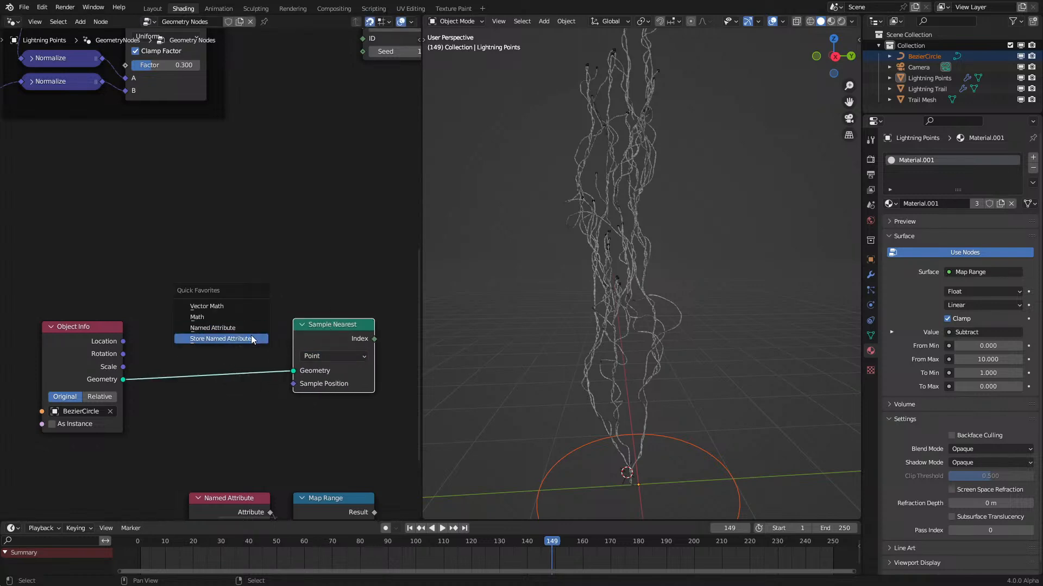
key("shift+a")
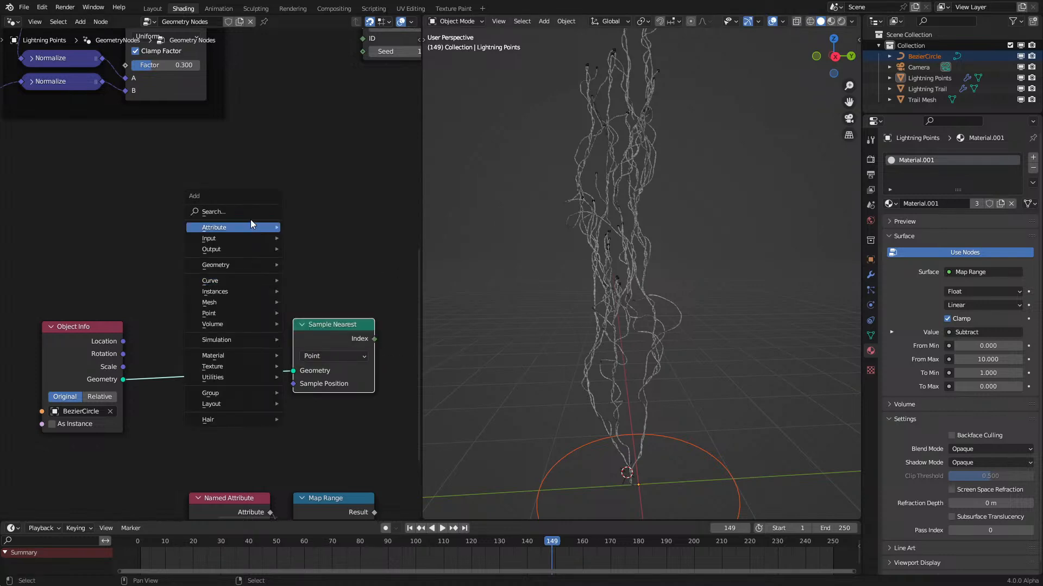
type("ca")
key("Return")
left_click(215, 326)
left_click_drag(216, 326, 212, 328)
left_click(209, 335)
left_click(200, 373)
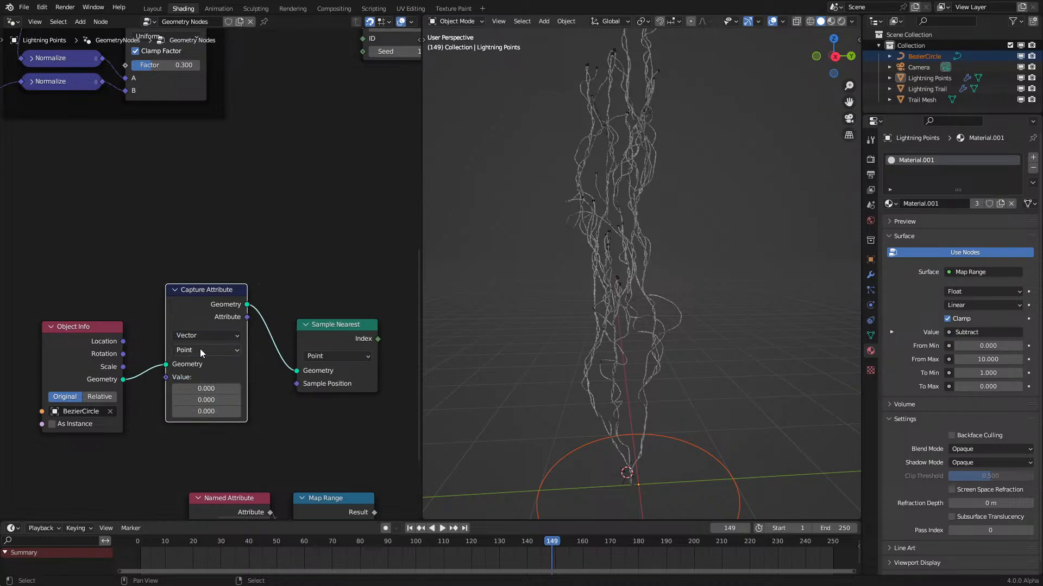
left_click_drag(145, 430, 146, 427)
type("tan")
key("Return")
key("Escape")
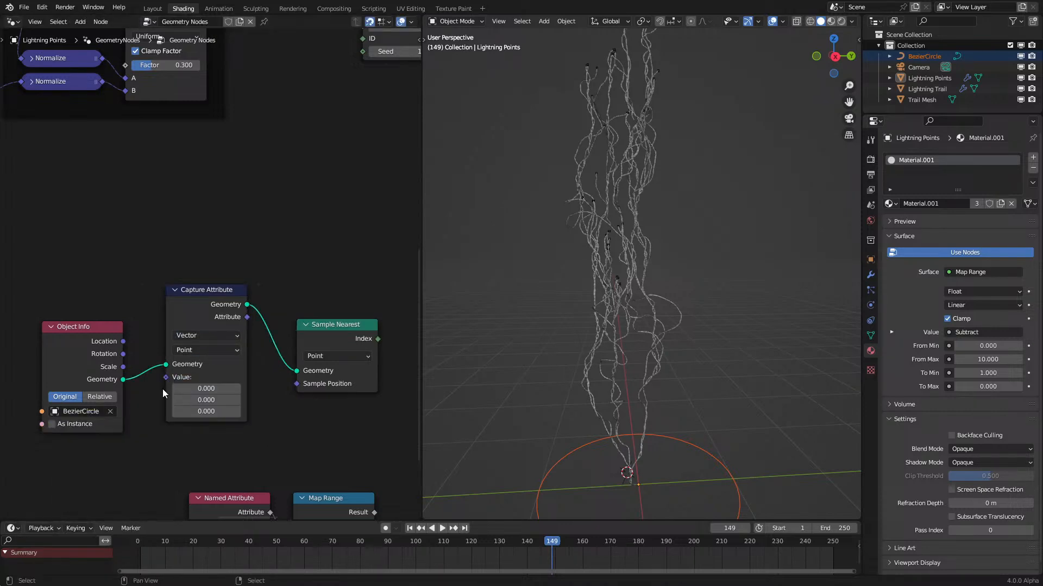
Step: Feed a Curve Tangent node into the Capture Attribute value and collapse it directly beneath that node
left_click_drag(165, 377, 140, 437)
type("tang")
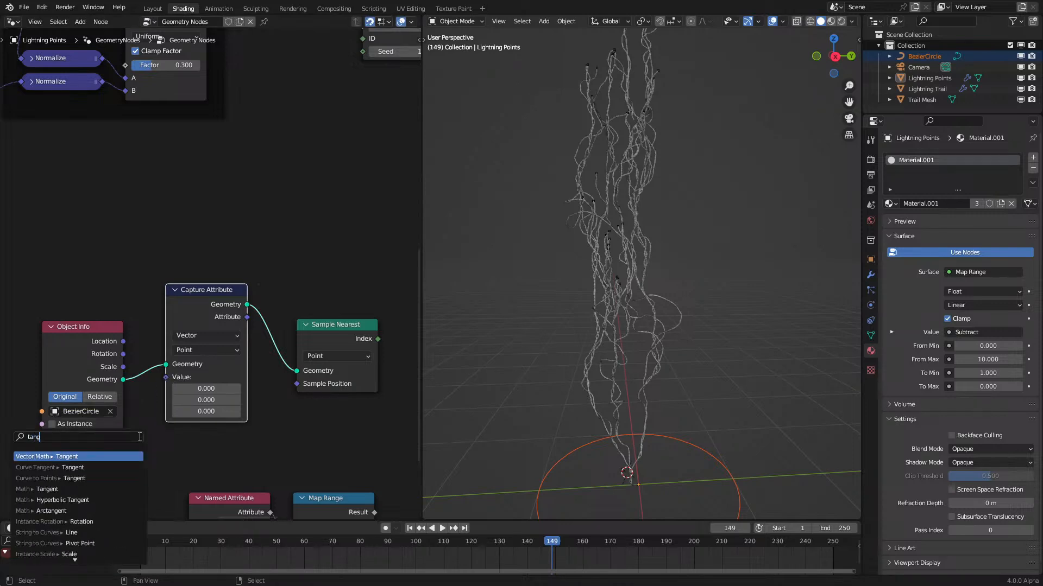
key("Return")
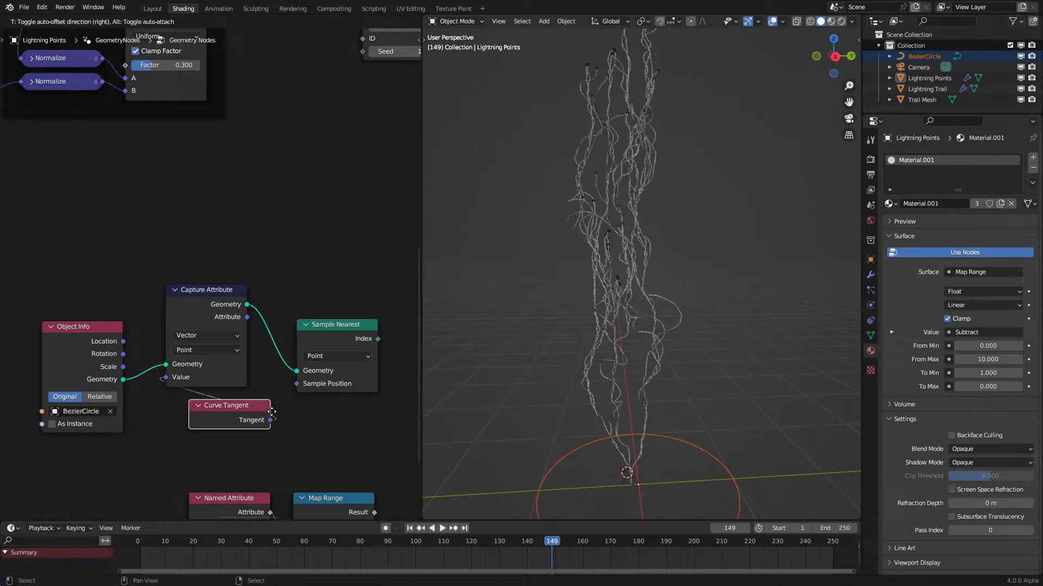
left_click(251, 408)
left_click(174, 395)
left_click_drag(182, 396, 182, 408)
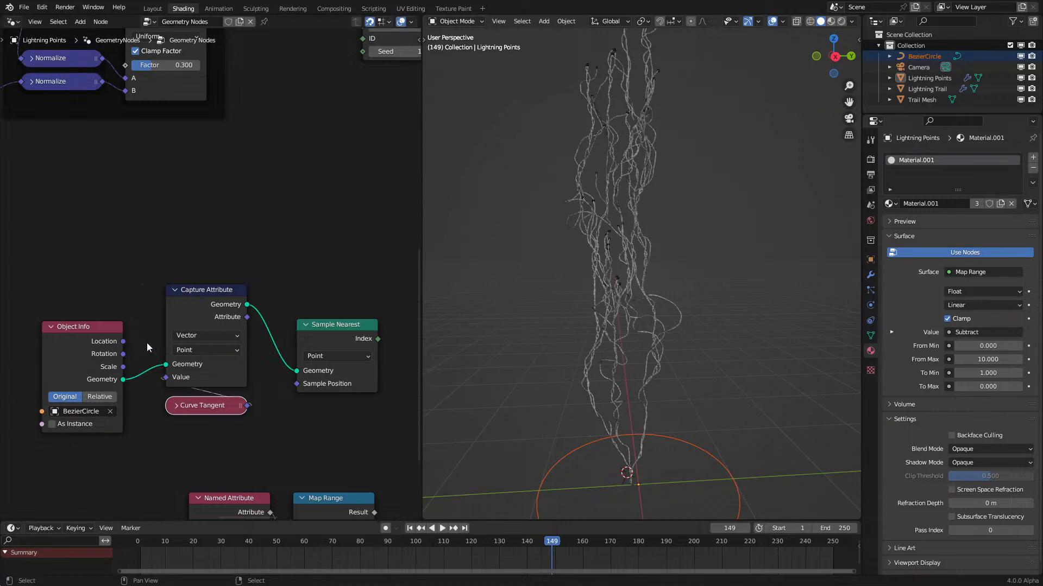
Step: Space out the Capture Attribute, Curve Tangent and Sample Nearest nodes, and move the Named Attribute and Map Range nodes farther down
left_click_drag(161, 258, 261, 428)
key("g")
left_click(237, 466)
middle_click_drag(250, 441, 193, 330)
left_click_drag(169, 376, 262, 426)
key("g")
left_click(165, 465)
middle_click_drag(198, 389, 192, 458)
left_click_drag(294, 287, 288, 242)
scroll(302, 244, "up", 2)
middle_click_drag(288, 242, 238, 262)
left_click_drag(239, 262, 211, 272)
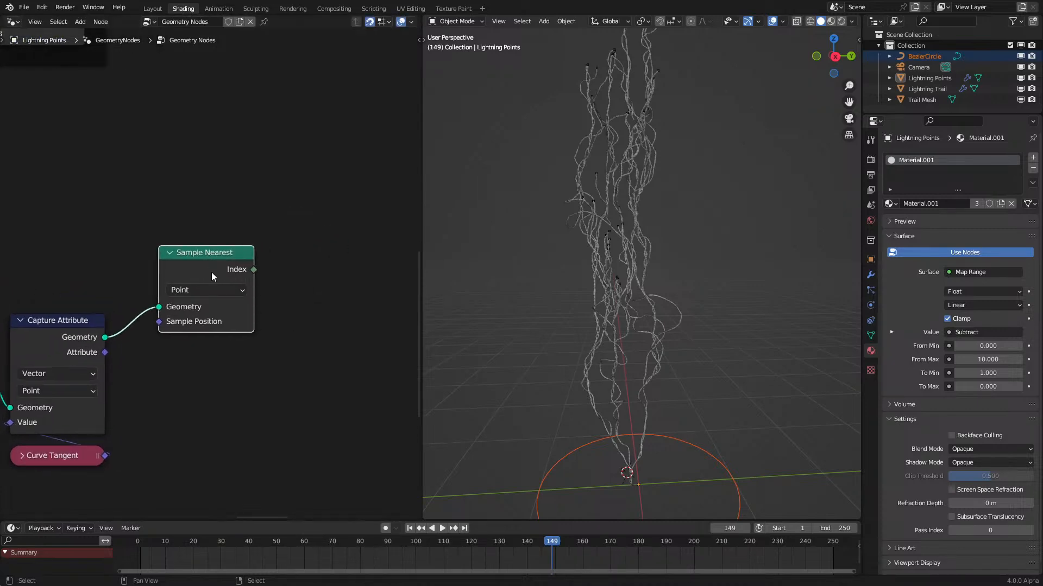
Step: Add a Sample Index node fed by the Capture Attribute geometry and set its data type to Vector
left_click_drag(105, 337, 306, 343)
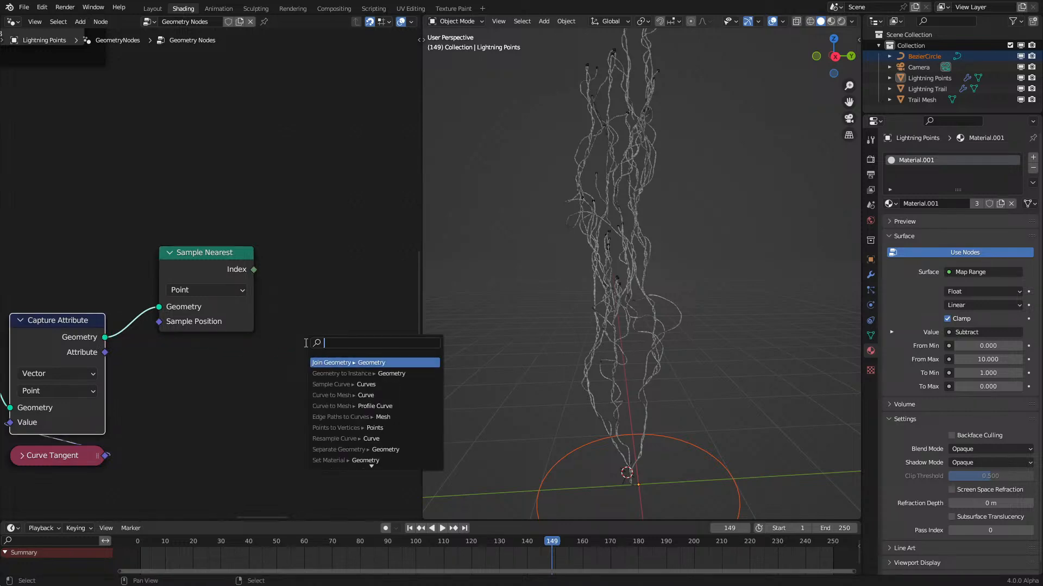
type("sample ind")
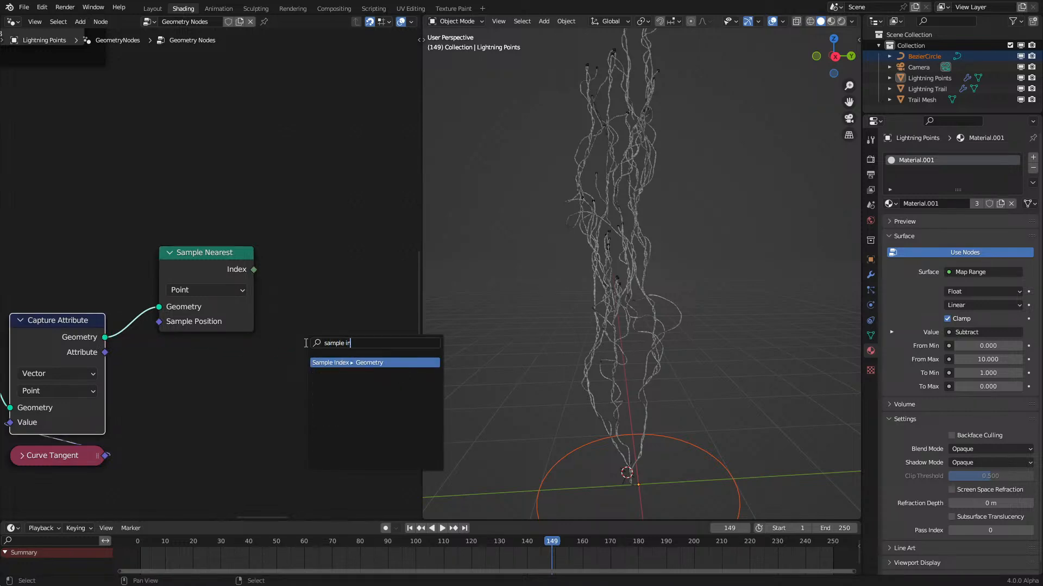
key("Return")
left_click(291, 276)
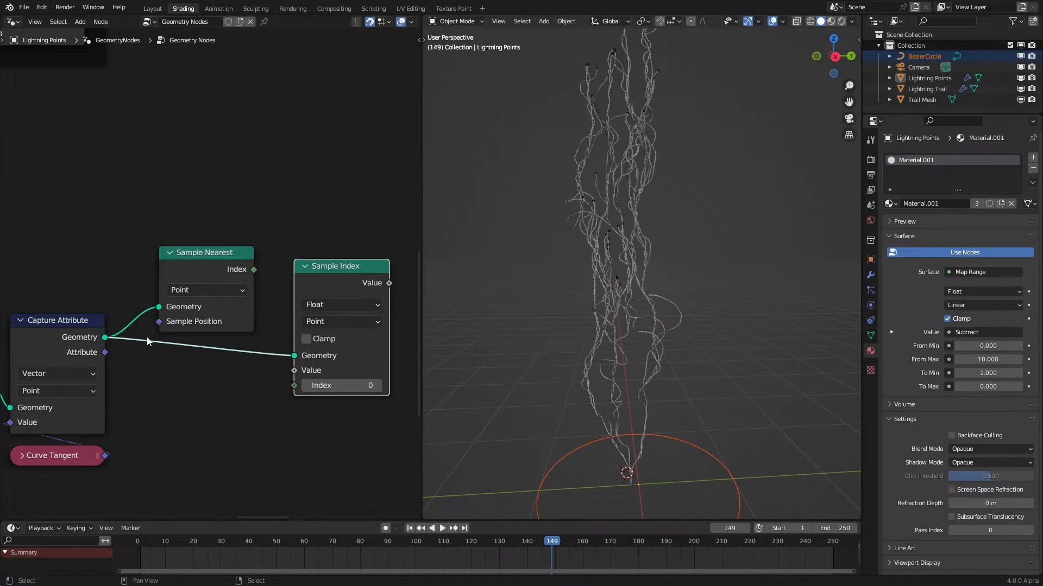
left_click(320, 305)
left_click(328, 353)
Step: Connect the Sample Nearest index and captured attribute to Sample Index, stacking Sample Nearest below it with a reroute on the geometry links
left_click_drag(253, 271, 294, 387)
left_click_drag(182, 261, 332, 425)
right_click_drag(210, 296, 211, 429, "shift")
key("g")
left_click(229, 391)
left_click(93, 356)
left_click_drag(105, 352, 294, 370)
Step: Connect the Sample Index value to the Normalize input in the Speed frame and play the animation from the start
scroll(278, 292, "down", 6)
middle_click_drag(291, 306, 320, 388)
scroll(312, 328, "up", 2)
left_click_drag(333, 388, 239, 95)
left_click(140, 564)
key("space")
middle_click_drag(620, 411, 607, 366)
key("space")
Step: Shift the curve source nodes aside and insert a Curve to Mesh node between Capture Attribute and the geometry reroute
middle_click_drag(218, 510, 291, 358)
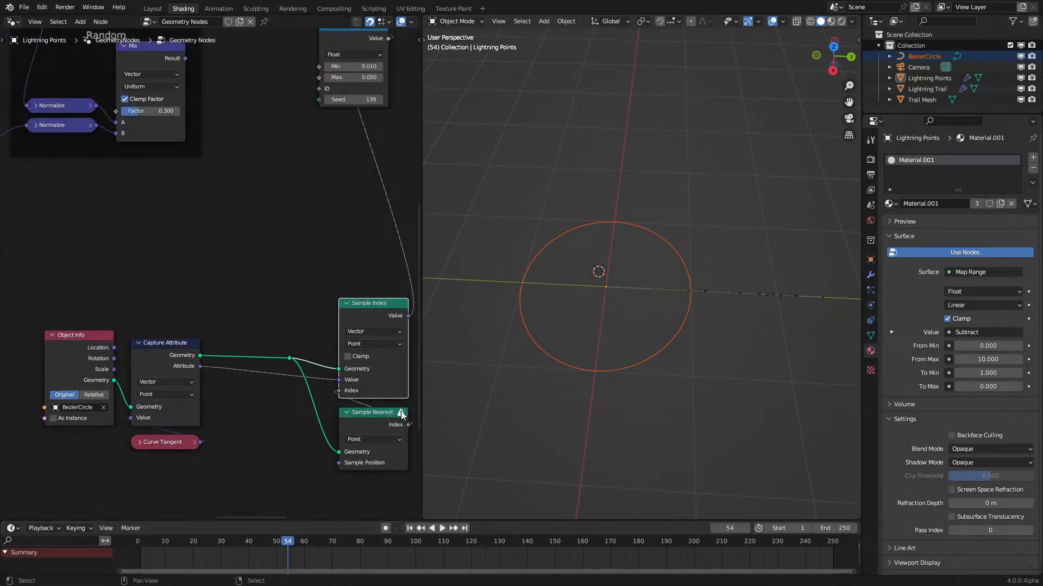
left_click_drag(45, 289, 233, 466)
left_click_drag(201, 376, 179, 391)
type("c to m")
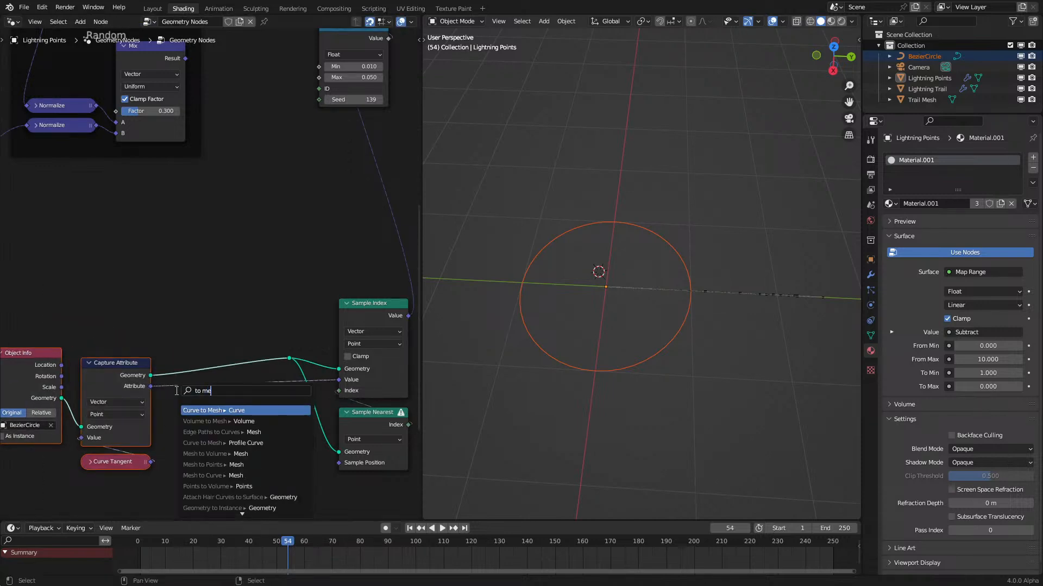
key("Return")
left_click(211, 344)
left_click_drag(270, 346, 290, 358)
Step: Replay the simulation from the start and examine how the trails follow the circle
left_click(140, 541)
key("space")
scroll(636, 350, "up", 3)
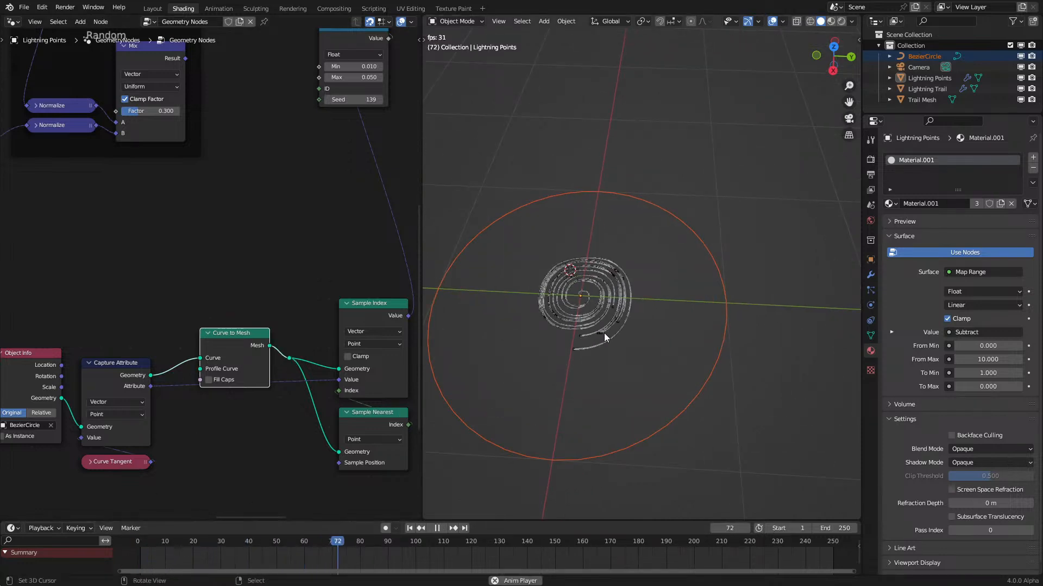
key("space")
Step: Add an unconnected Sample Curve node below Curve to Mesh and try a Factor of about 0.417
middle_click_drag(172, 424, 207, 315)
key("shift+a")
type("sample")
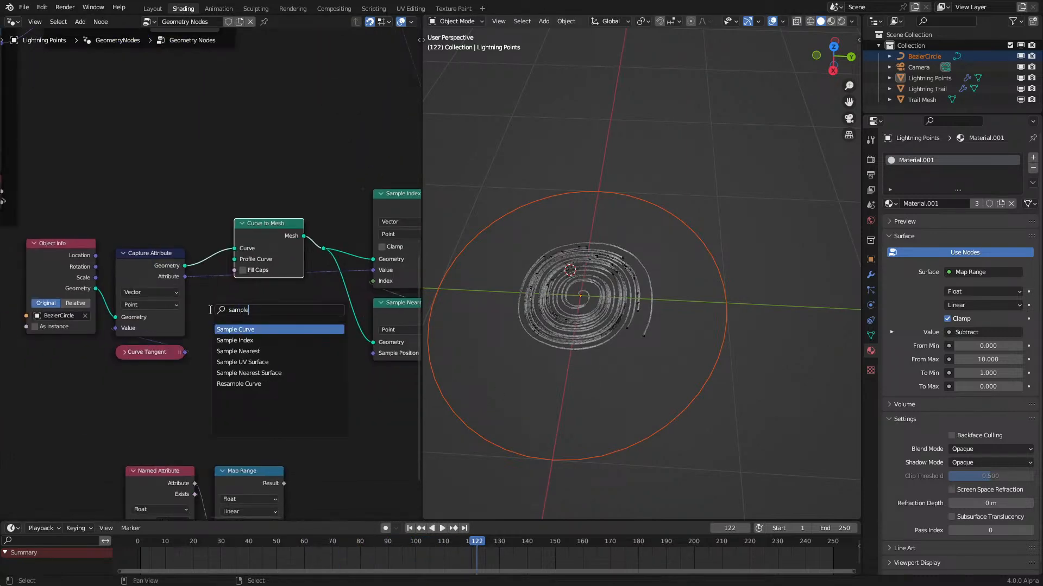
key("Return")
left_click(210, 310)
scroll(243, 395, "up", 3)
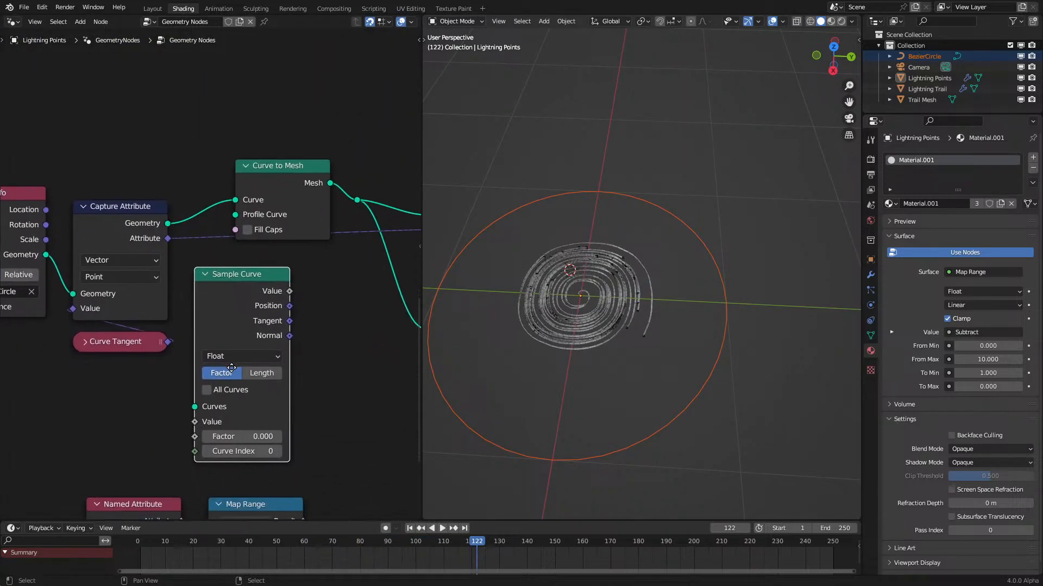
left_click_drag(207, 441, 235, 441)
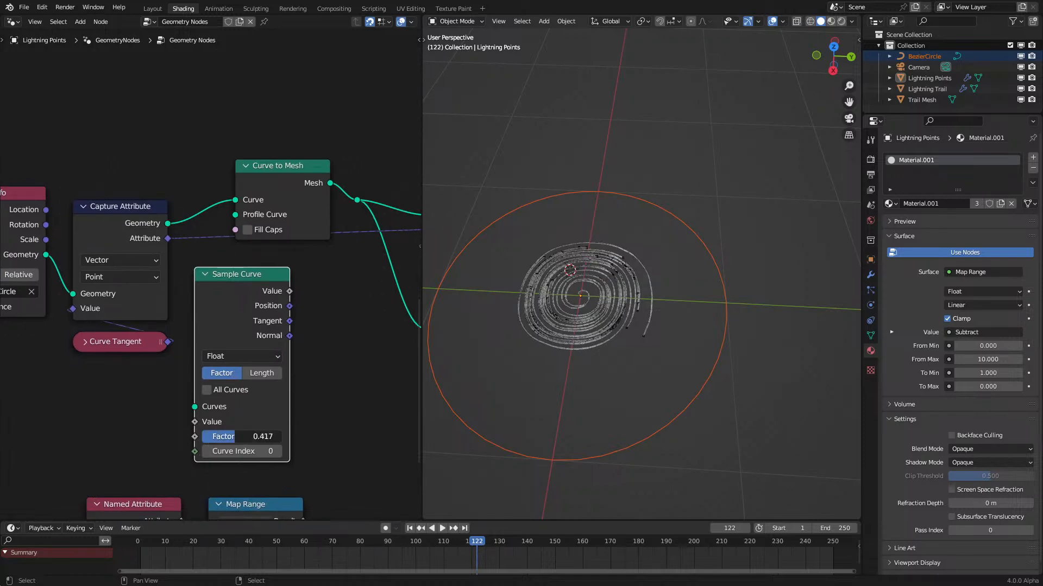
left_click(251, 359)
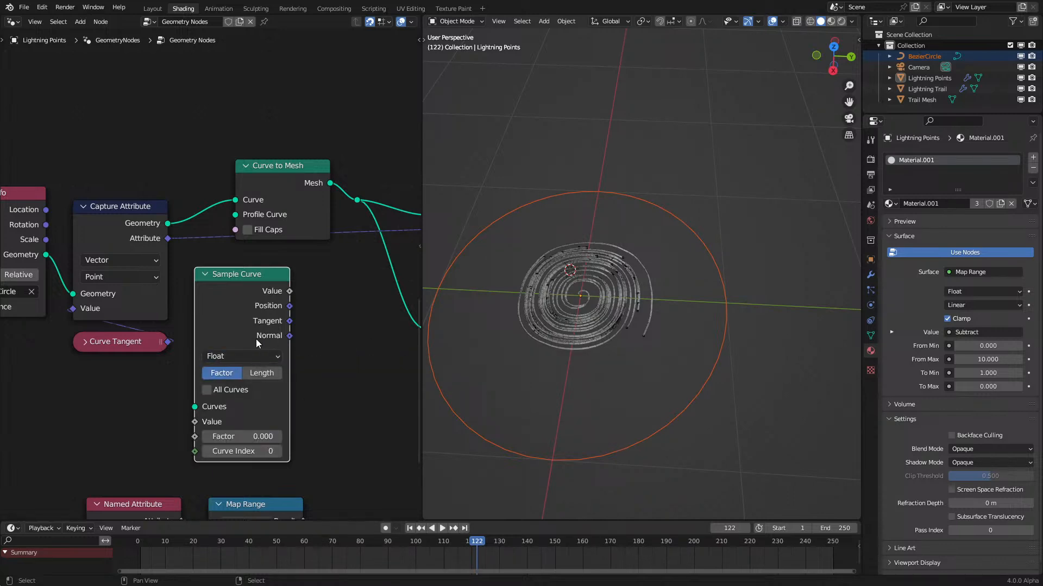
Step: Play the simulation again from the first frame and pause it partway through the spiral
key("shift+Left")
key("space")
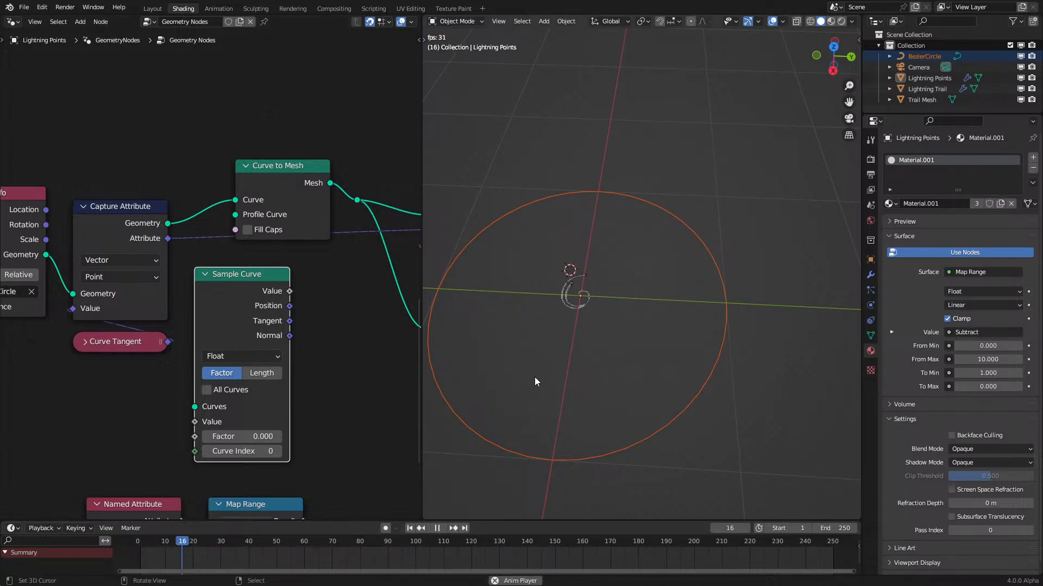
key("space")
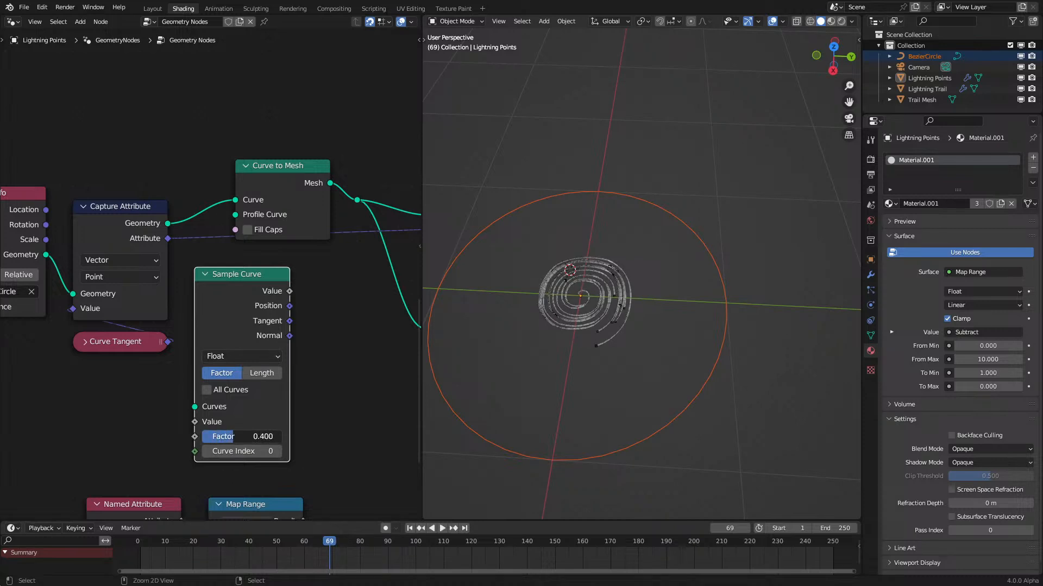
Step: Try Length mode on the Sample Curve node, then delete the node
left_click(253, 357)
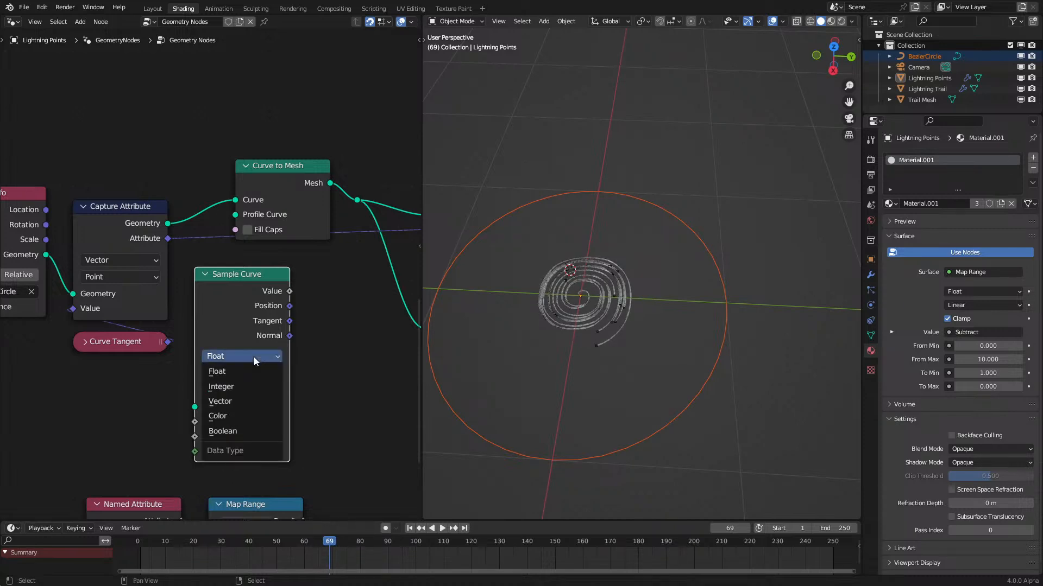
left_click(257, 373)
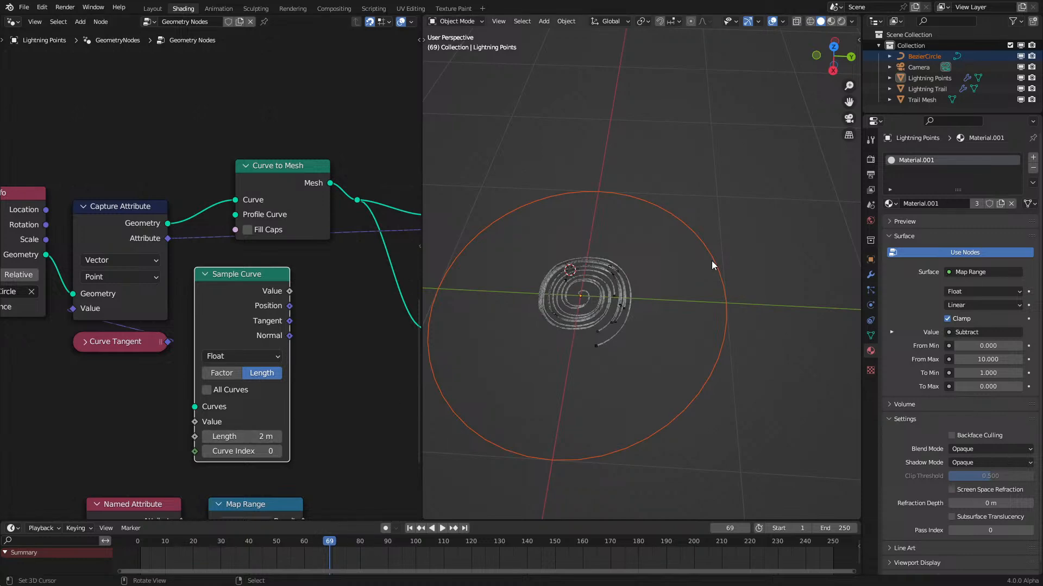
scroll(241, 309, "down", 8)
key("x")
Step: Tidy the Capture Attribute, Curve Tangent and BezierCircle Object Info nodes into a compact row before Curve to Mesh
scroll(184, 271, "up", 4)
mouse_move(127, 320)
left_mouse_down()
mouse_move(157, 300)
mouse_move(129, 320)
left_mouse_up()
left_click_drag(132, 367, 188, 253)
key("f")
key("g")
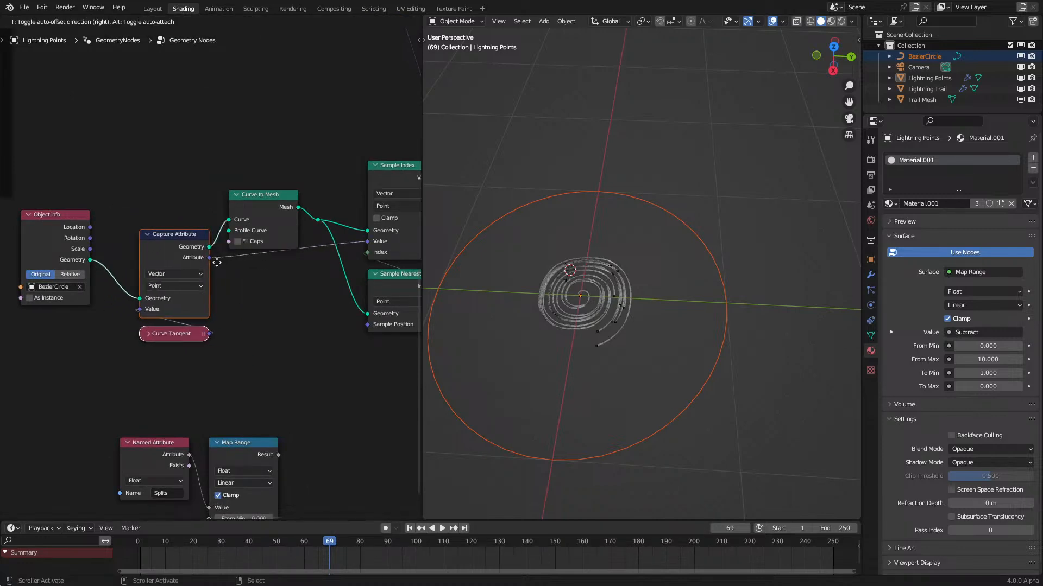
left_click(217, 262)
scroll(217, 279, "down", 1)
left_click_drag(95, 262, 122, 279)
Step: Group the curve tangent sampling nodes in a frame, maximize the node editor and move the BezierCircle Object Info node into the frame
left_click_drag(128, 350, 386, 190)
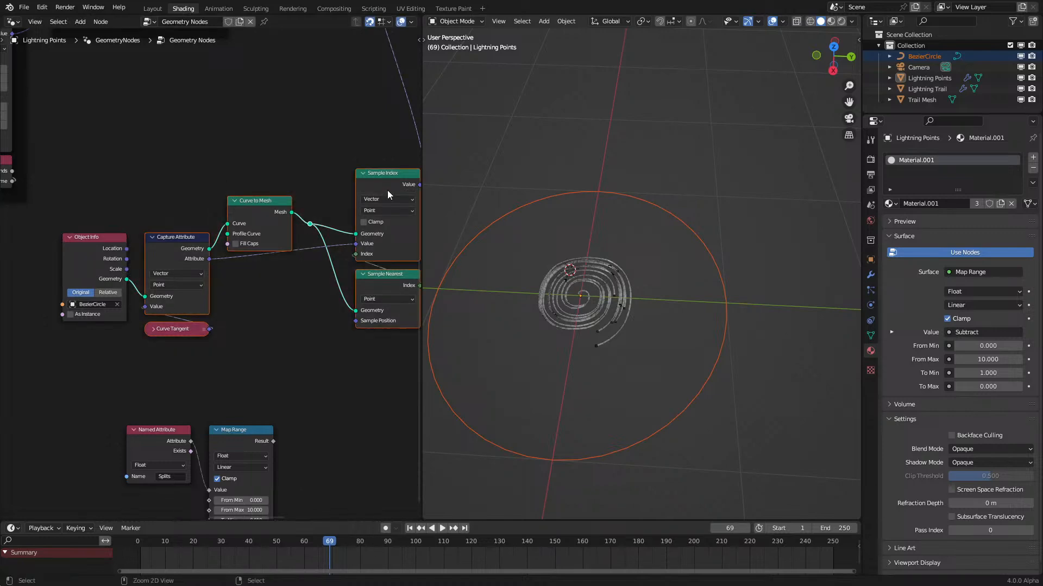
key("ctrl+j")
key("ctrl+space")
scroll(400, 267, "up", 1)
left_click(351, 259)
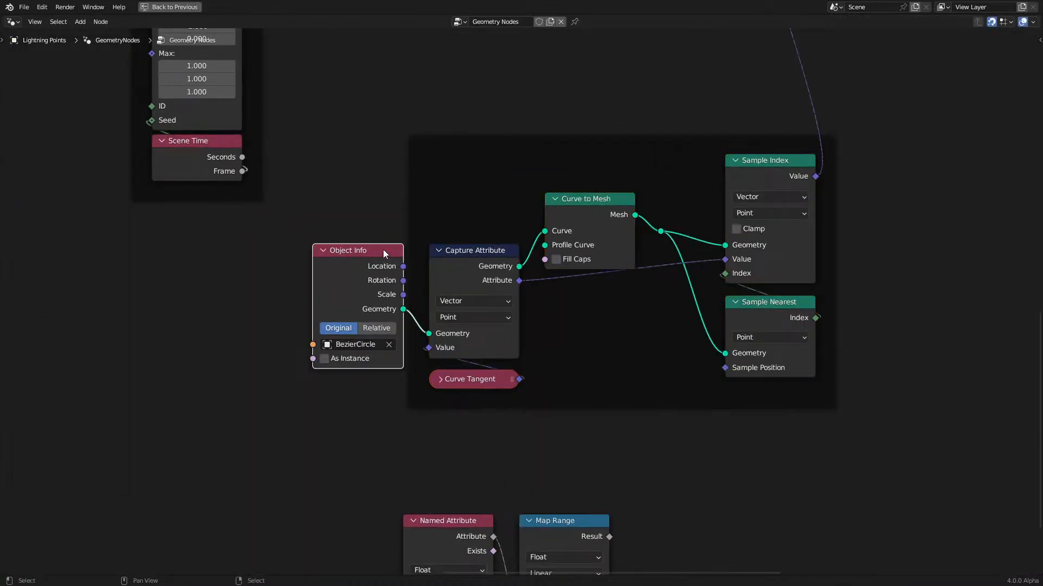
key("g")
left_click(537, 209)
Step: Lower the Curve to Mesh node and its output reroute to line up between Capture Attribute and Sample Index
scroll(531, 218, "up", 4)
middle_click_drag(531, 218, 425, 271)
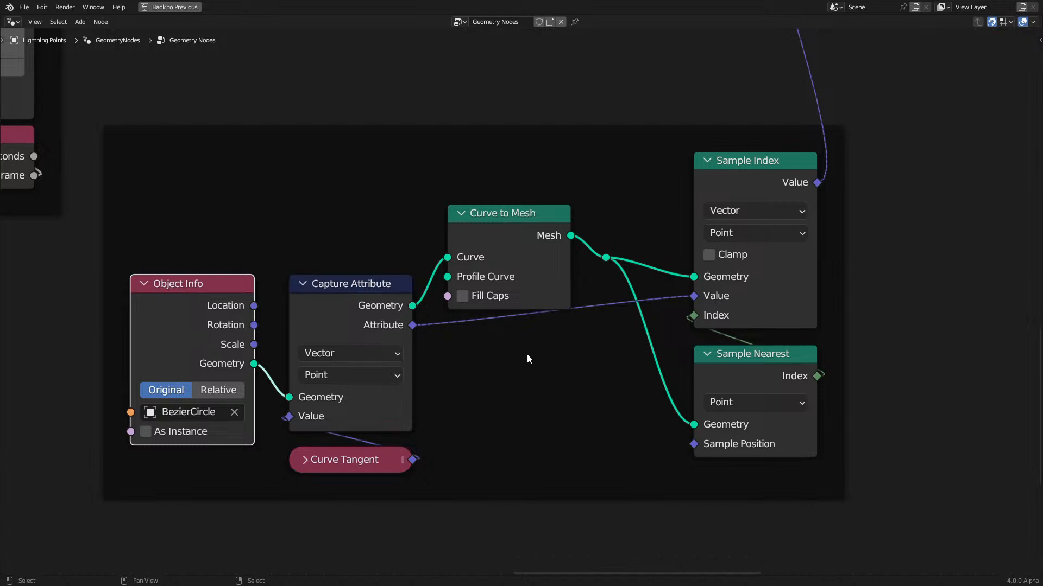
left_click(522, 248)
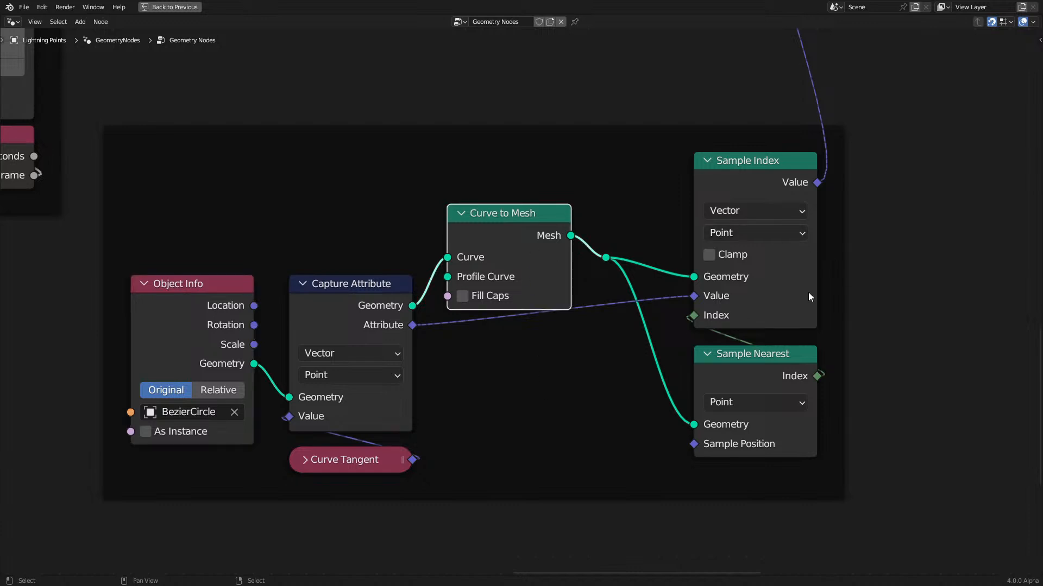
left_click_drag(579, 237, 637, 280)
key("g")
left_click(654, 264)
left_click(523, 258)
key("g")
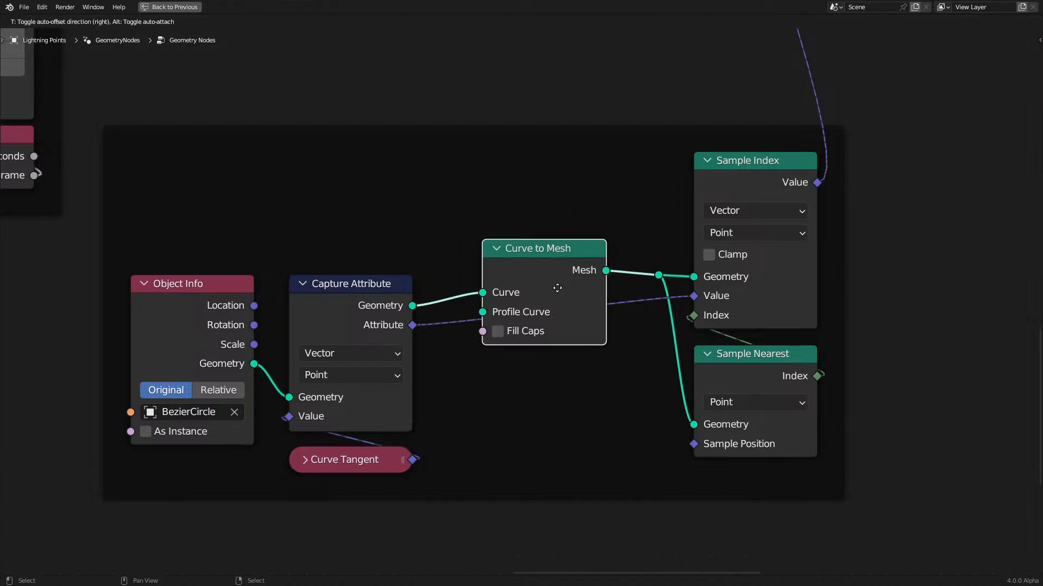
left_click(557, 288)
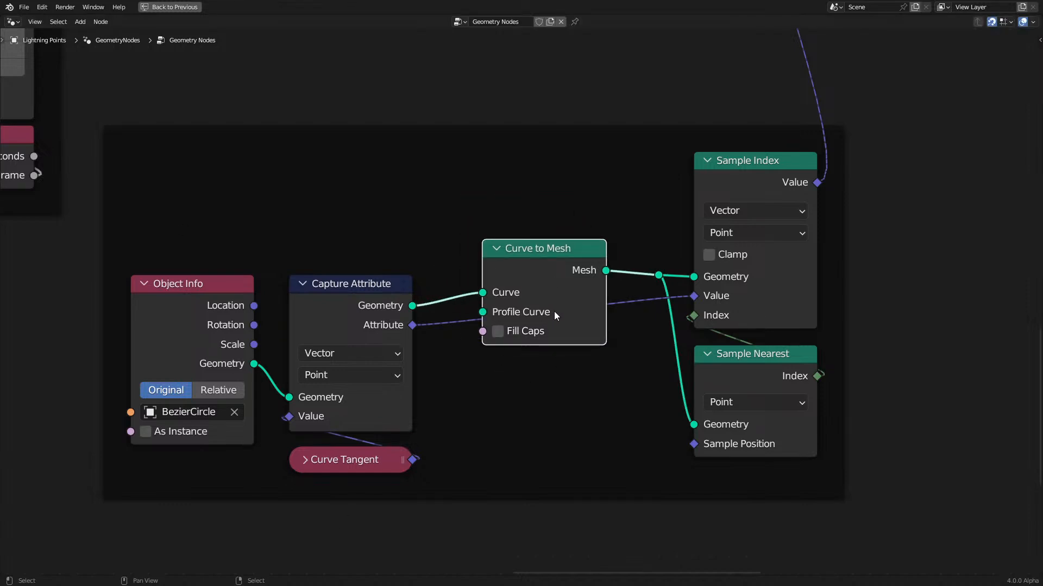
middle_click_drag(554, 314, 481, 348)
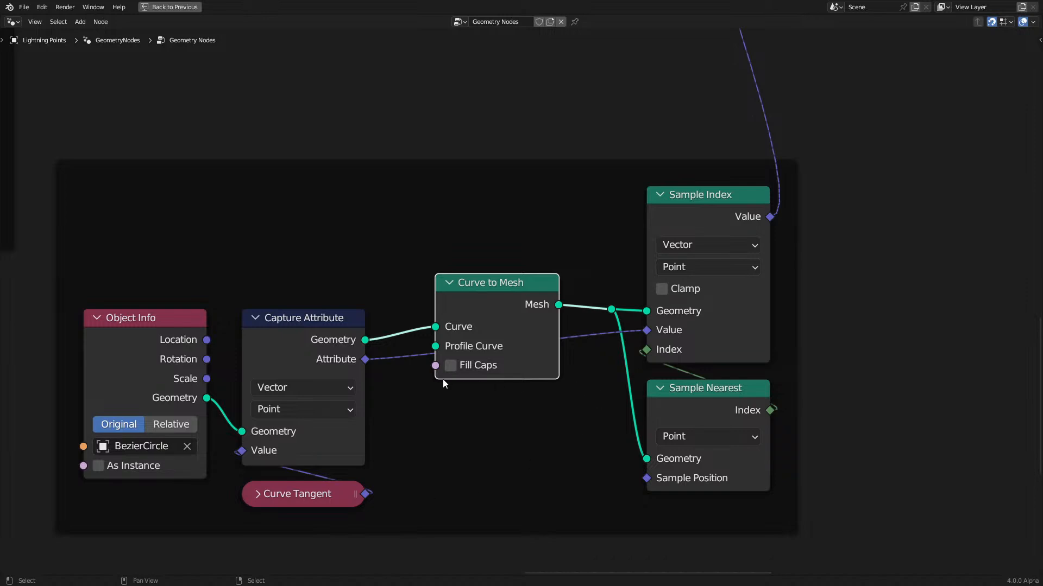
Step: Examine how the Curve to Mesh, Sample Index and Sample Nearest nodes look up the captured curve tangent
scroll(513, 340, "up", 2)
key("g")
right_click(489, 278)
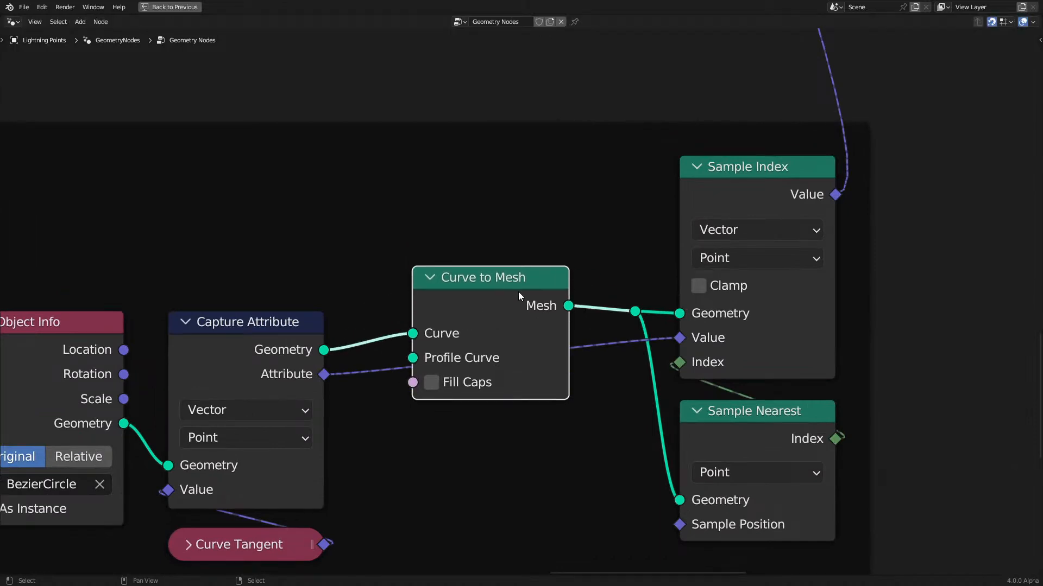
left_click(736, 199)
left_click(751, 415)
left_click(751, 327)
left_click(722, 425)
left_click(725, 358)
middle_click_drag(383, 430, 432, 392)
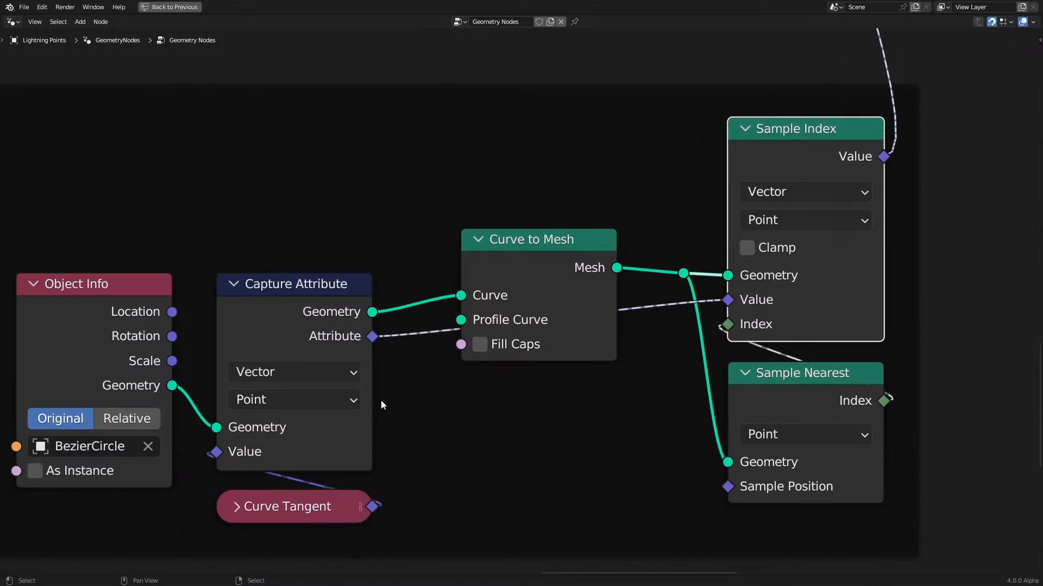
Step: Restore the split layout, play the spiral simulation and pause it at frame 165
key("ctrl+space")
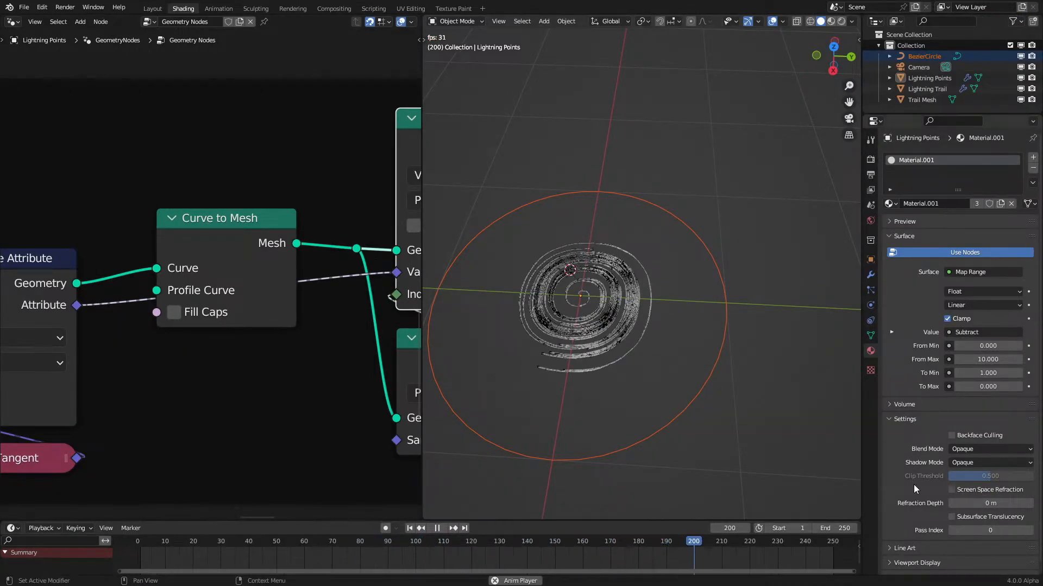
left_click_drag(832, 524, 1042, 525)
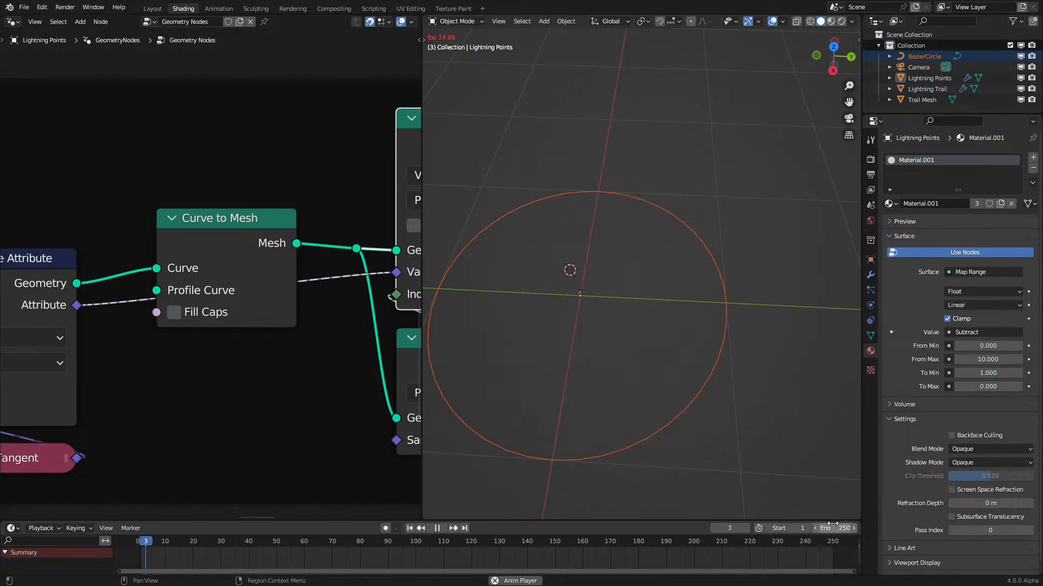
key("space")
scroll(323, 308, "down", 5)
middle_click_drag(325, 309, 266, 340)
scroll(272, 342, "up", 2)
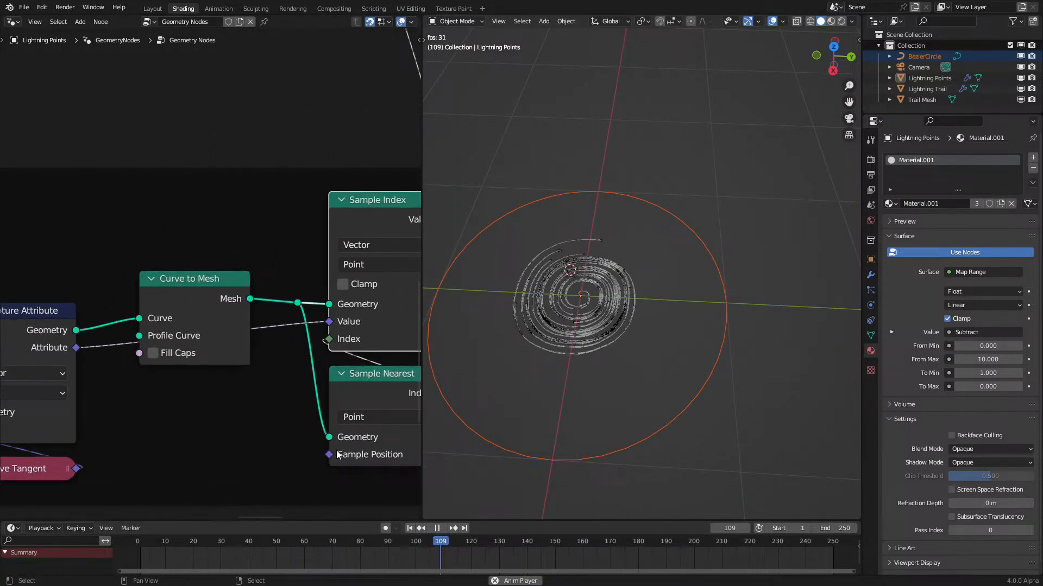
scroll(272, 419, "down", 5)
key("space")
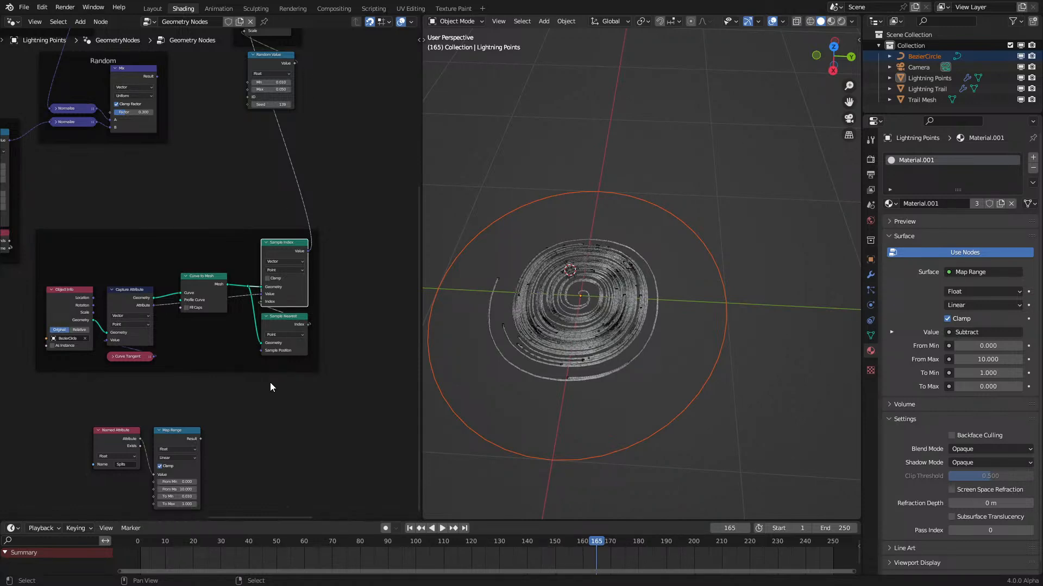
Step: Disconnect the curve tangent sampling frame from the Speed nodes and move it aside below the Random Value frame
scroll(269, 382, "up", 2)
left_click(270, 220)
scroll(277, 223, "down", 2)
left_click_drag(275, 235, 50, 354)
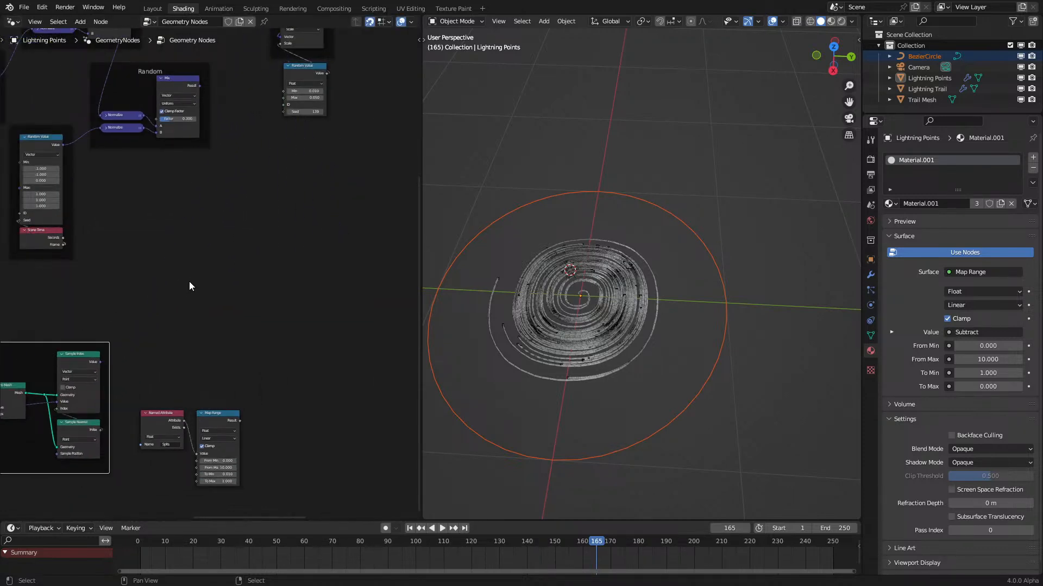
Step: Add a plane, clear its location to the world origin and give it a new geometry node tree
scroll(480, 301, "down", 3)
key("shift+a")
mouse_move(669, 230)
left_click(711, 226)
key("alt+g")
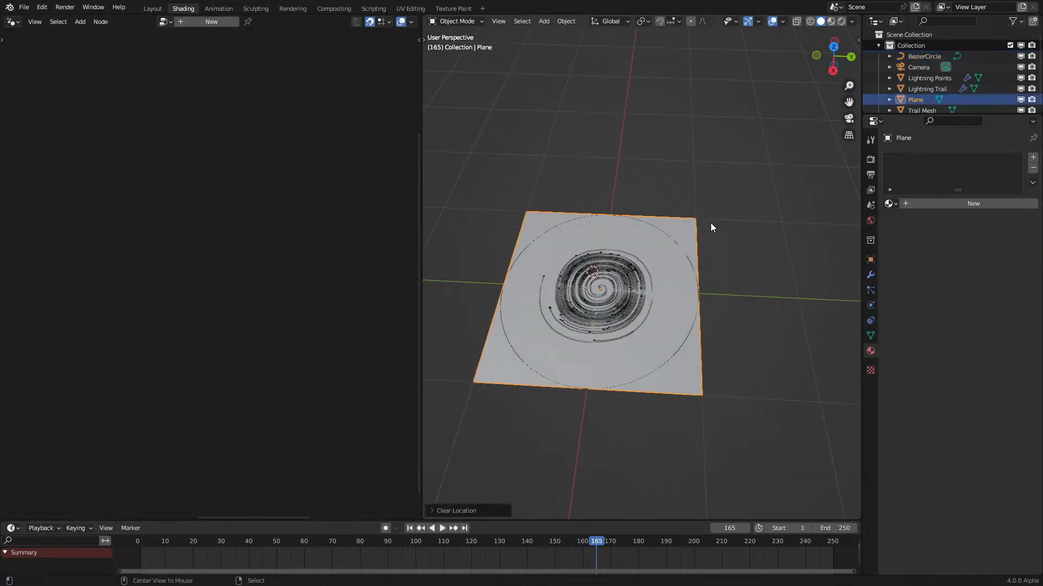
left_click(200, 22)
Step: Insert an Extrude Mesh node between Group Input and Group Output and set its Offset Scale to 0
scroll(196, 236, "up", 2)
key("shift+a")
mouse_move(190, 187)
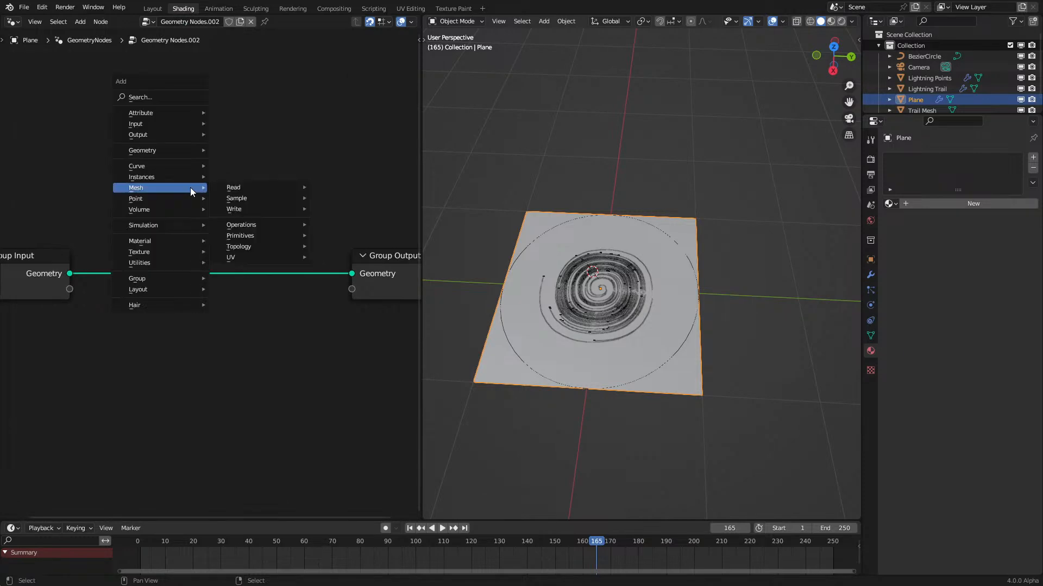
left_click(185, 96)
type("ex")
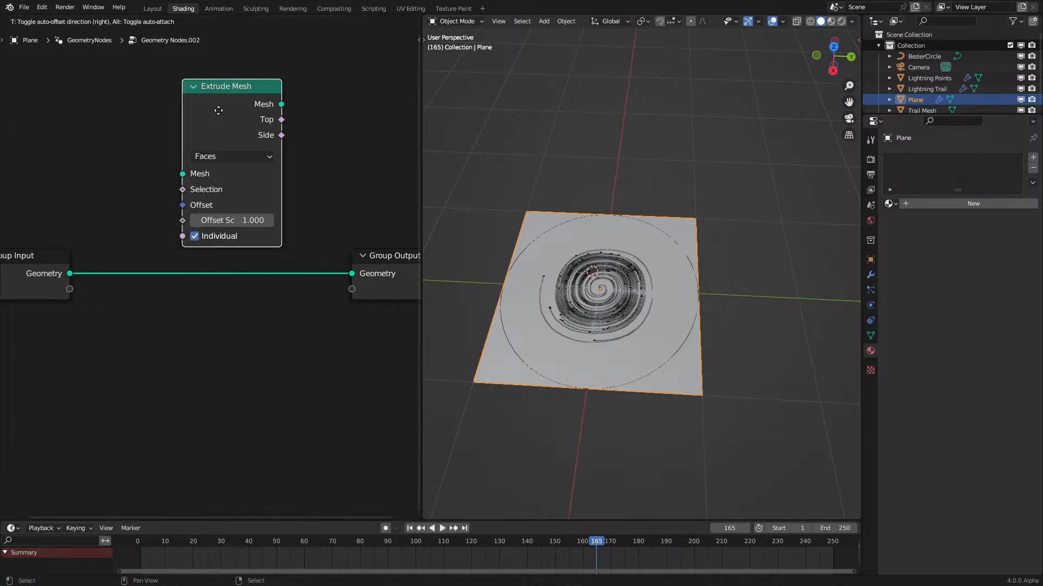
left_click(218, 112)
left_click(218, 261)
left_click(226, 347)
type("0")
key("Return")
Step: Add a Scale Elements node after Extrude Mesh, using Top as its selection and scale 0.400, and show the viewport in wireframe
key("shift+a")
type("sca")
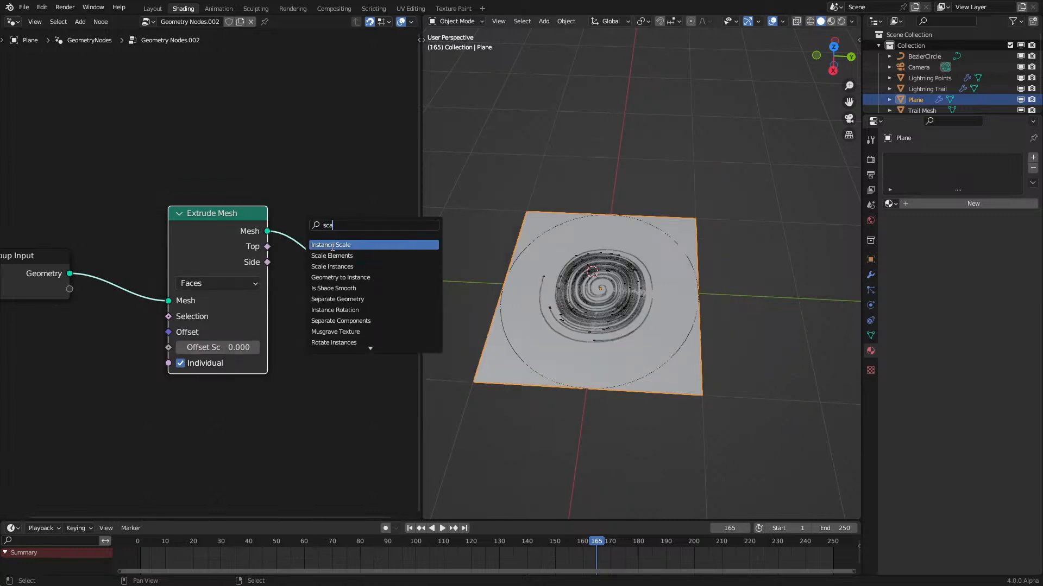
left_click(332, 256)
left_click(359, 255)
left_click_drag(267, 247, 342, 320)
key("z")
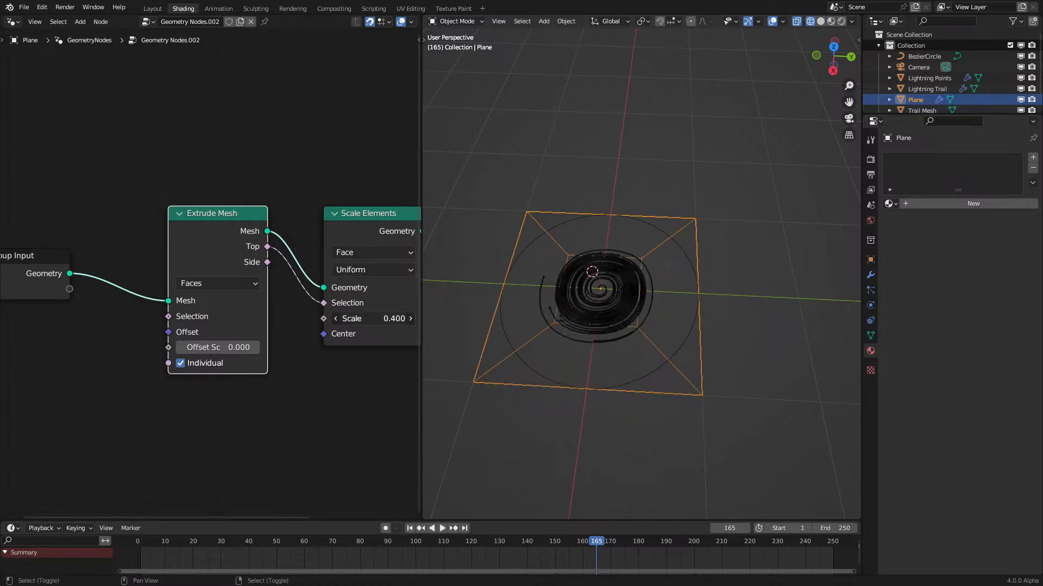
Step: Subdivide the plane's mesh three times in Edit Mode and return to Object Mode
scroll(700, 289, "down", 5)
key("Tab")
right_click(617, 294)
left_click(617, 294)
key("w")
left_click(617, 295)
key("w")
key("w")
left_click(615, 291)
key("Tab")
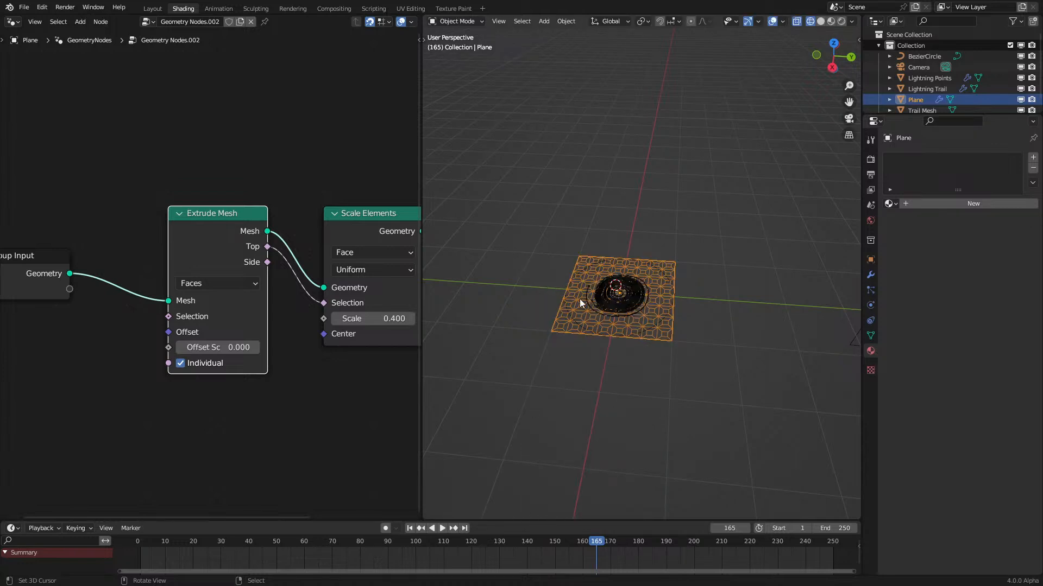
Step: Move the plane along the Y axis until it sits beside the Bezier circle
key("g")
key("x")
key("y")
left_click(719, 304)
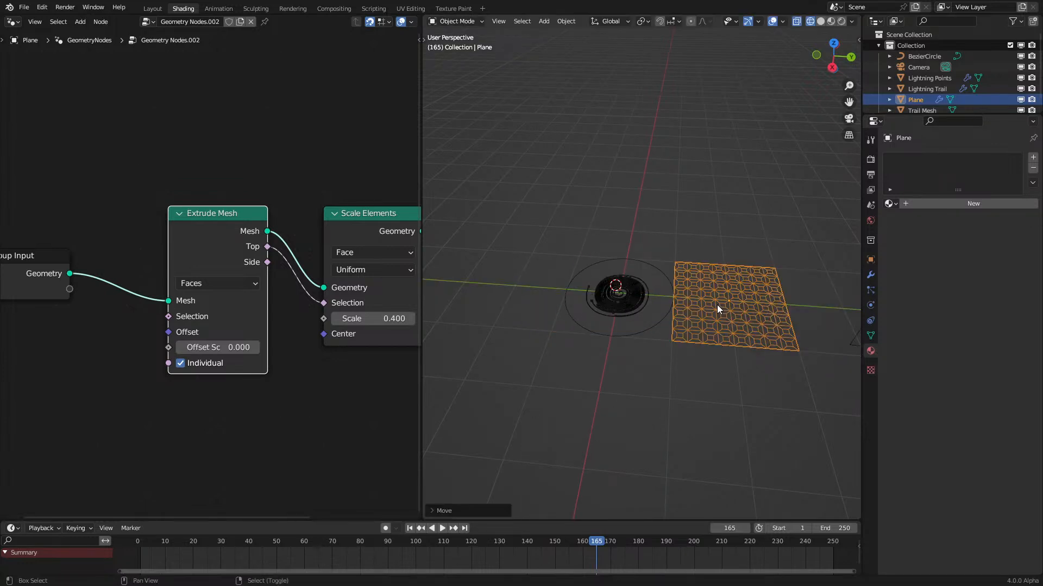
middle_click_drag(716, 304, 685, 307)
scroll(304, 347, "up", 1)
Step: Turn off Individual on Extrude Mesh to compare the inset pattern, and turn it back on
left_click(173, 387)
scroll(630, 339, "up", 5)
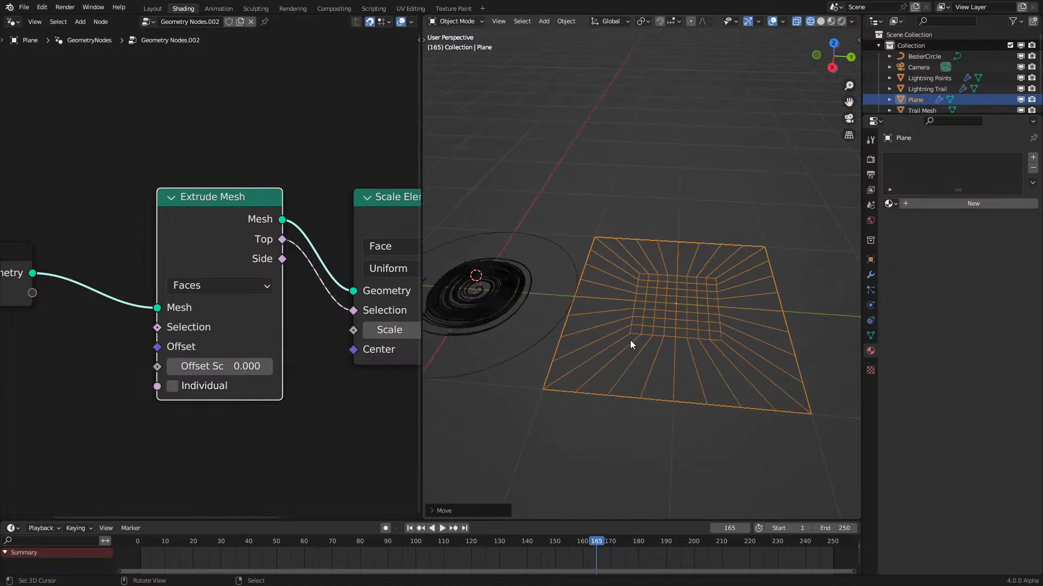
left_click(197, 387)
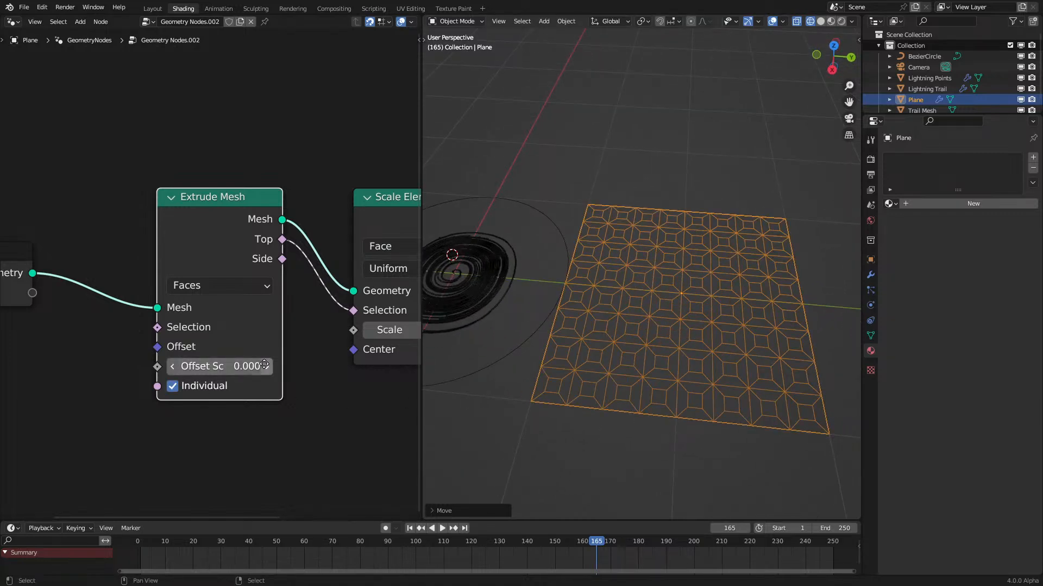
middle_click_drag(266, 363, 179, 390)
Step: Try different Scale Elements scales and set the scale to 0.5
left_click_drag(369, 358, 307, 357)
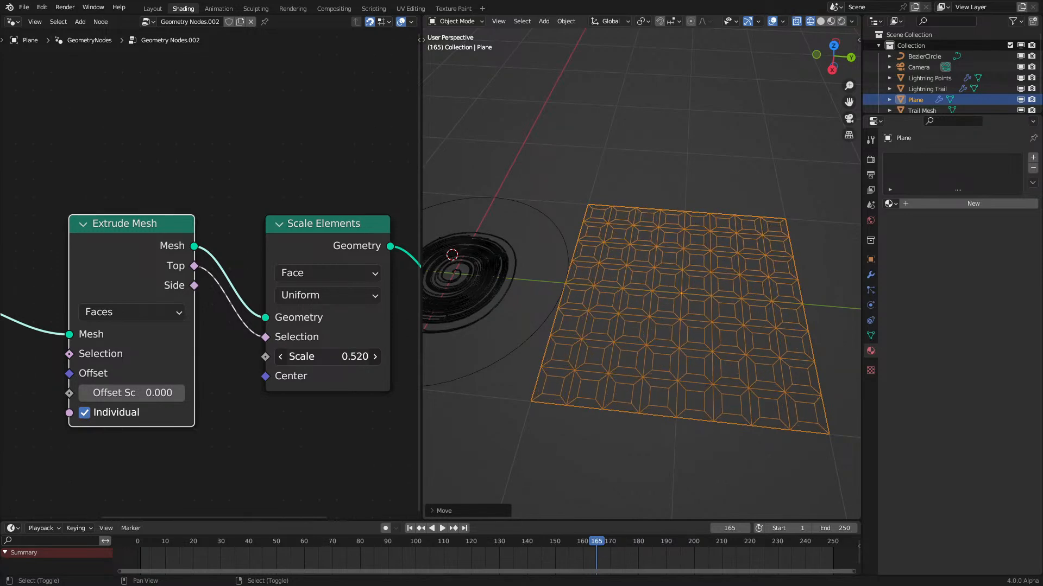
mouse_move(316, 352)
left_mouse_down()
mouse_move(373, 352)
mouse_move(303, 351)
mouse_move(471, 352)
mouse_move(332, 352)
left_mouse_up()
left_click(319, 352)
key("BackSpace")
type("0.5")
key("Return")
Step: Try varying the Extrude Mesh Offset Scale while viewing the plane from a low angle, and cancel the change
mouse_move(130, 393)
left_mouse_down()
mouse_move(161, 392)
mouse_move(130, 392)
left_mouse_up()
scroll(151, 360, "down", 3)
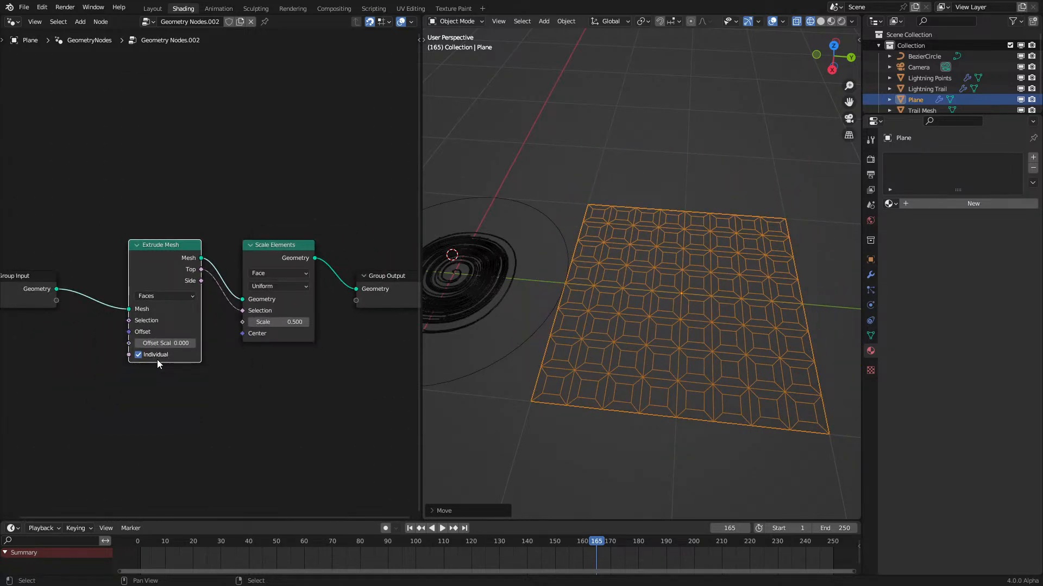
mouse_move(163, 343)
left_mouse_down("shift")
mouse_move(177, 343)
mouse_move(163, 343)
left_mouse_up("shift")
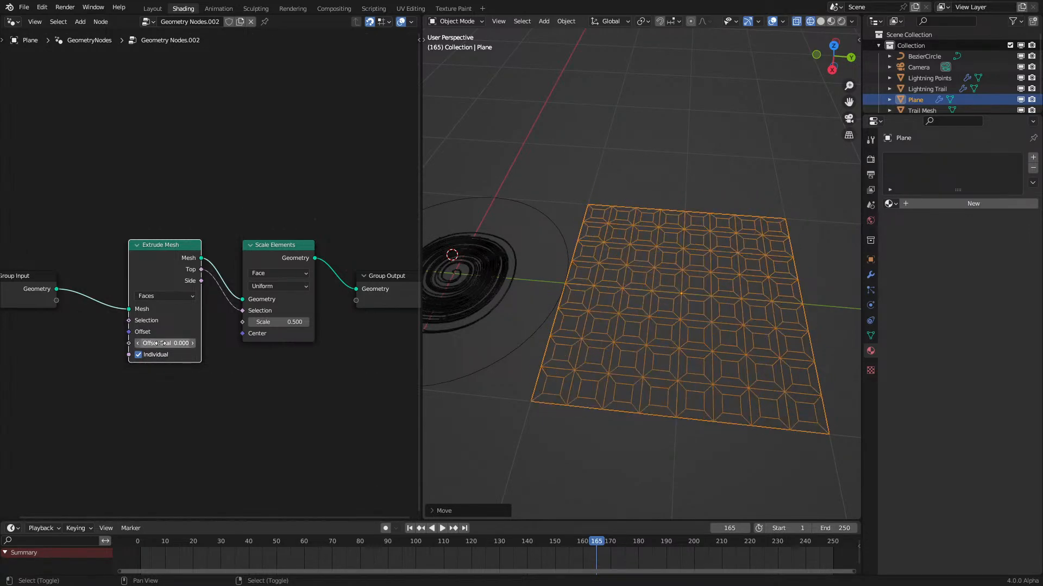
middle_click_drag(671, 342, 718, 277)
left_click_drag(164, 344, 188, 343, "shift")
right_click(187, 343)
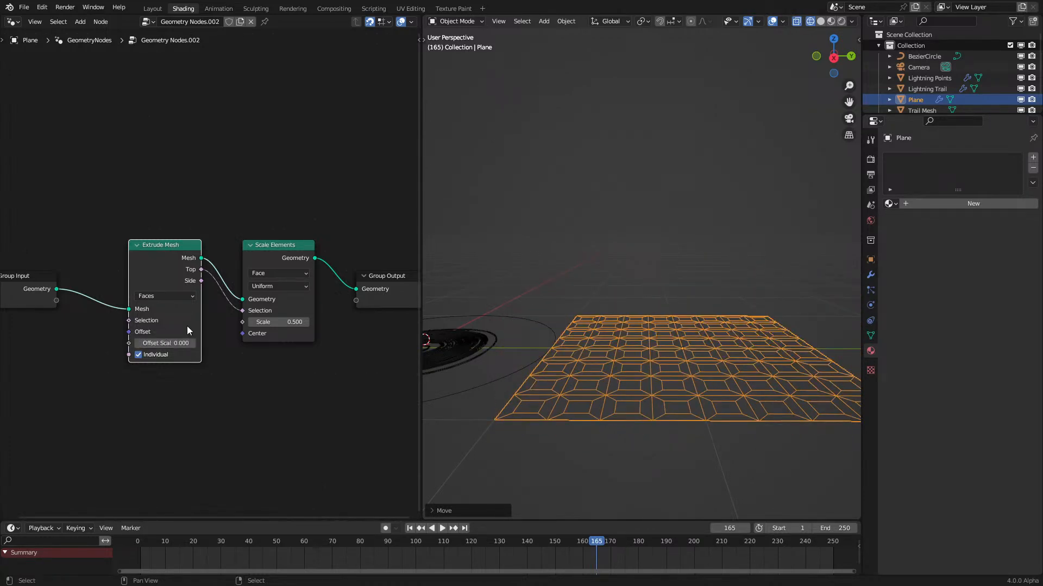
scroll(187, 326, "up", 2)
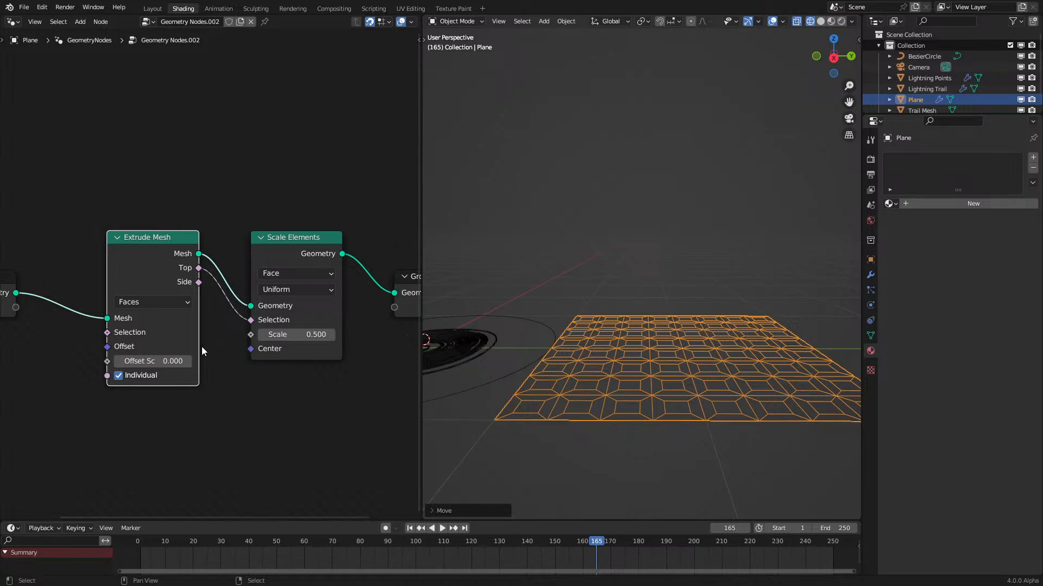
Step: Delete the test plane
scroll(144, 298, "down", 2)
middle_click_drag(679, 258, 568, 314)
key("Delete")
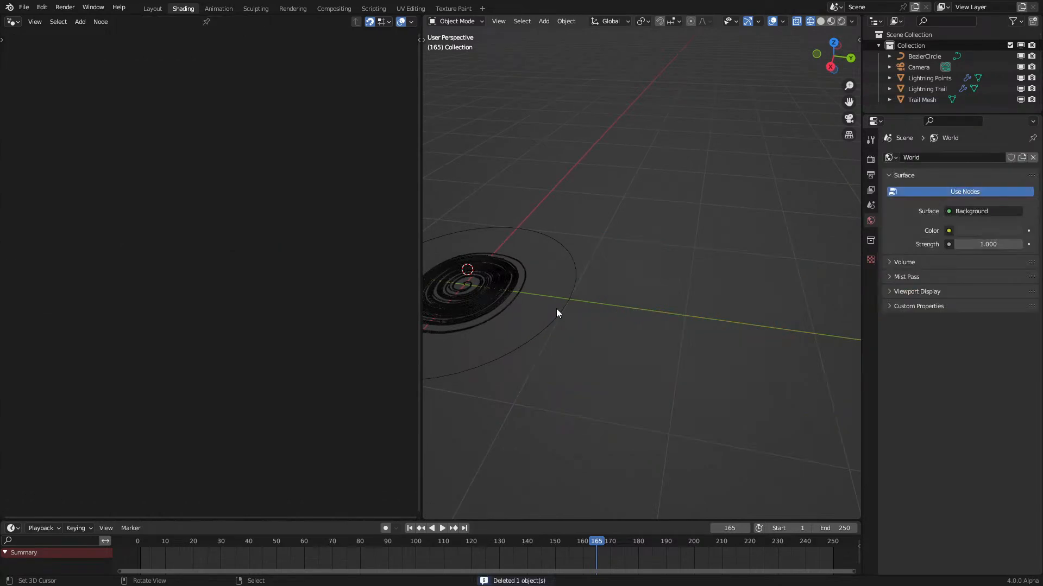
Step: Select the Lightning Points object among the spiral trails in the viewport
right_click(488, 291)
middle_click_drag(488, 291, 738, 315, "shift")
scroll(682, 324, "up", 5)
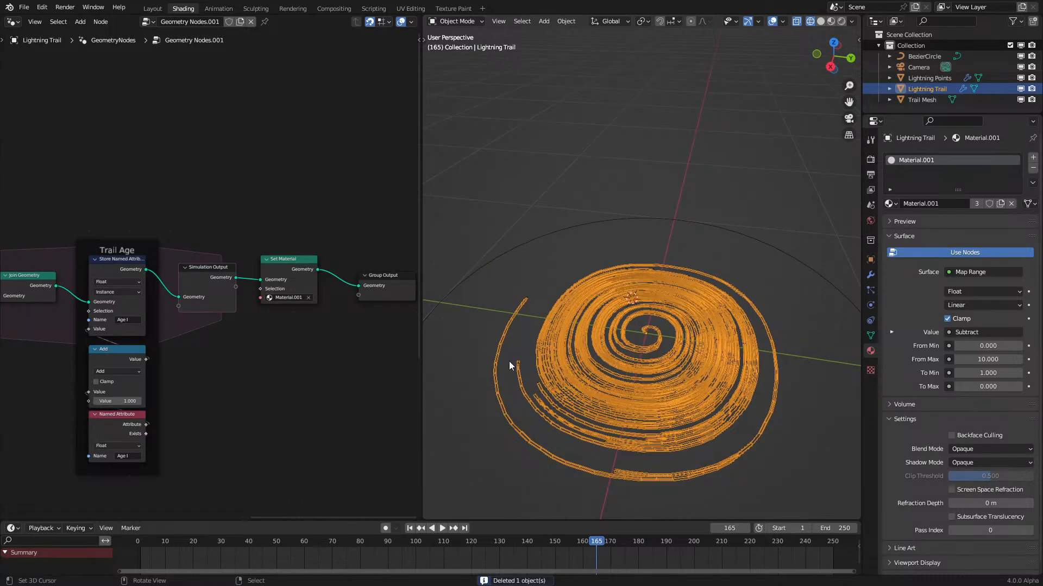
right_click(520, 359)
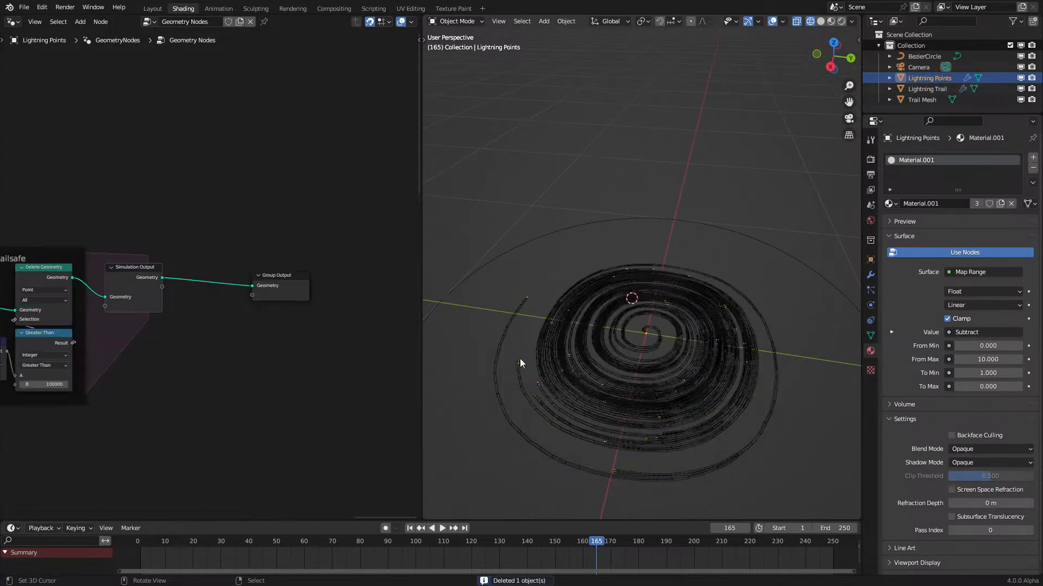
Step: Replay the simulation from the start of the timeline and pause it at frame 39
left_click(140, 559)
key("space")
scroll(689, 283, "down", 3)
scroll(194, 371, "down", 5)
key("space")
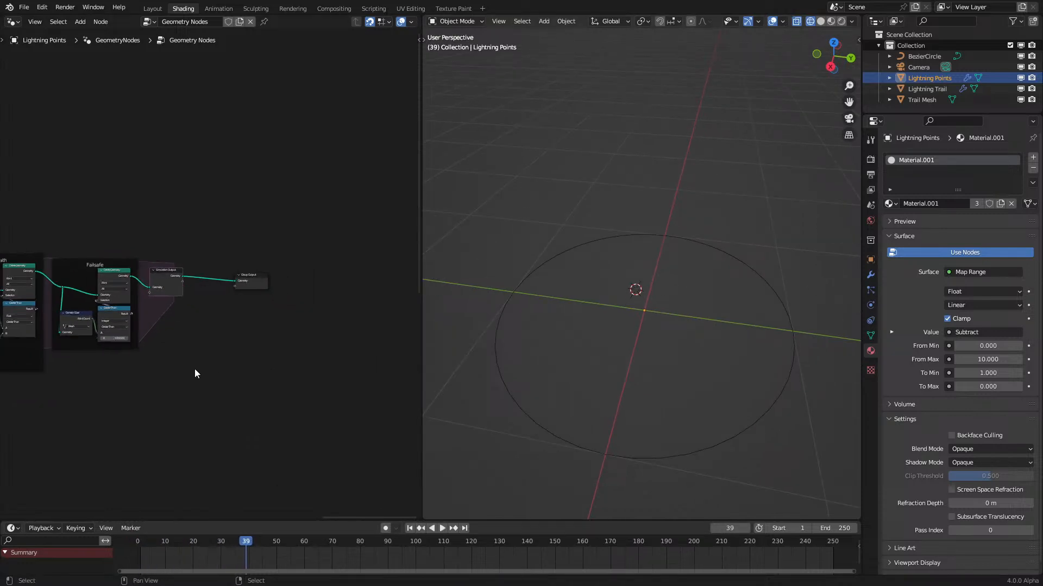
Step: Connect the Result of the Random frame's Mix node to the Normalize node in the Speed frame
scroll(679, 261, "down", 4)
scroll(283, 303, "up", 8)
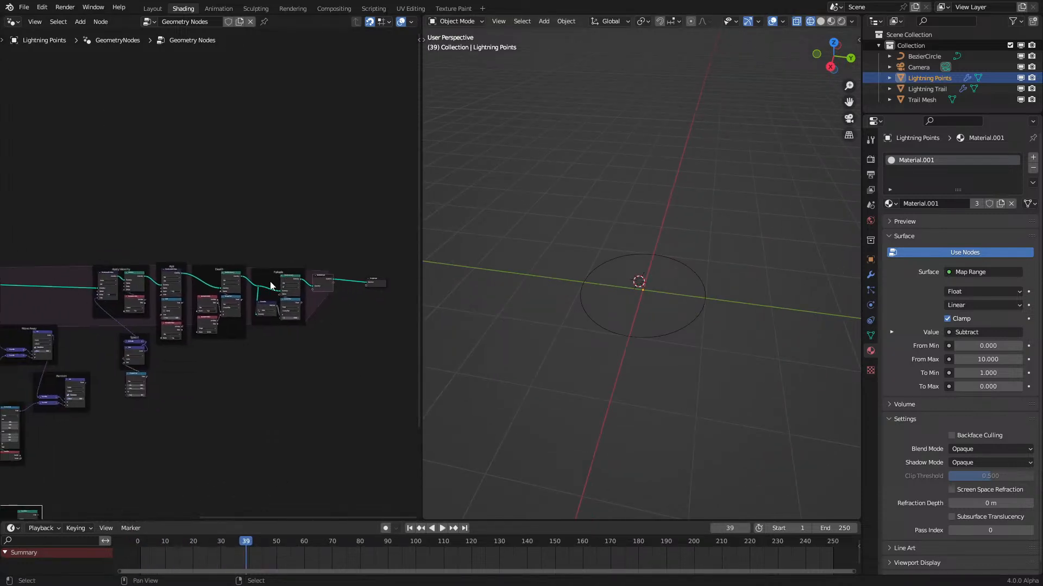
scroll(283, 303, "up", 2)
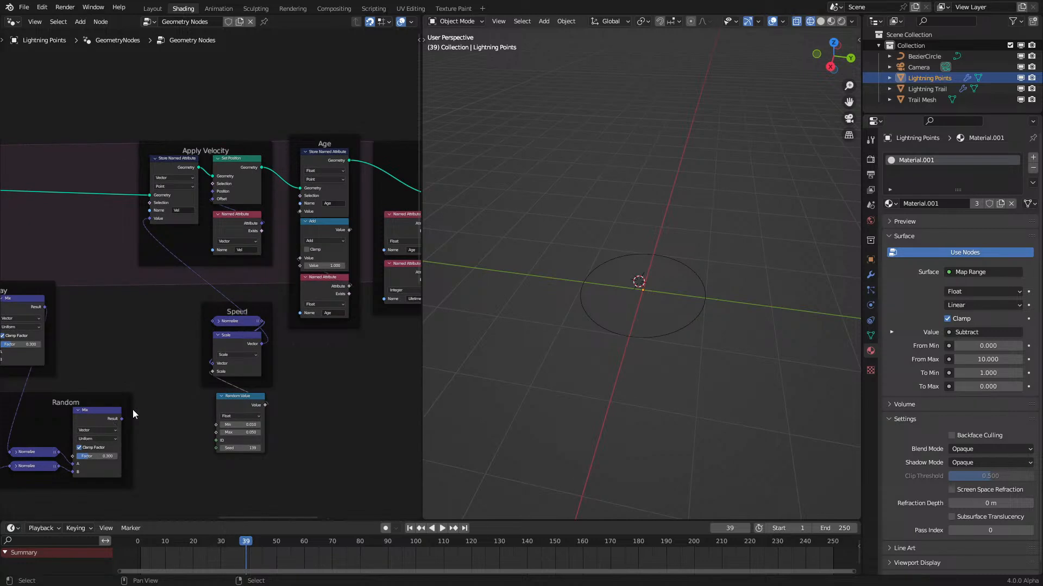
left_click_drag(121, 419, 211, 321)
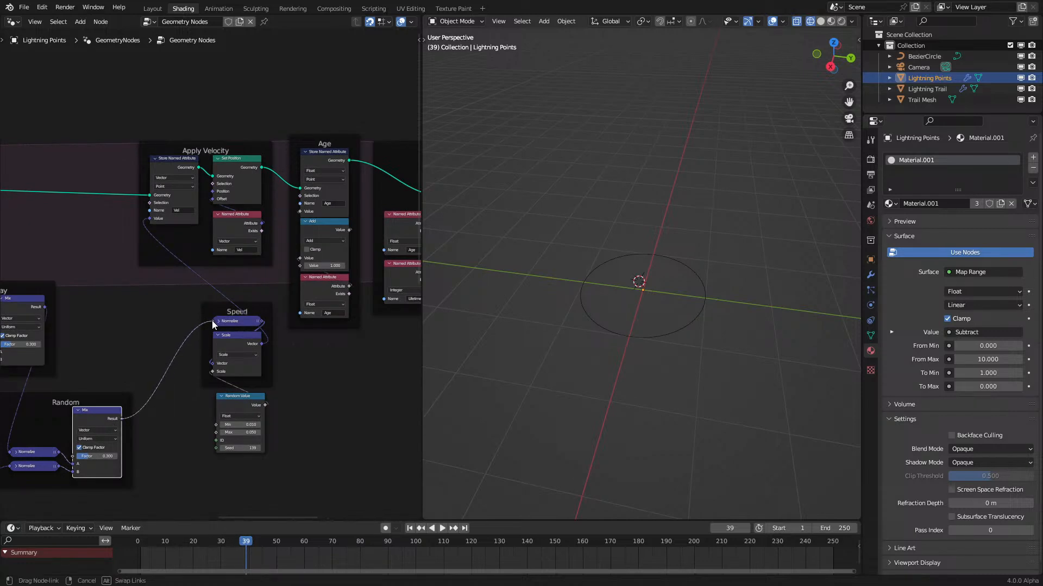
Step: Play the reconnected lightning simulation from the start of the timeline and pause it at frame 88
left_click(145, 548)
key("space")
mouse_move(795, 232)
middle_mouse_down()
mouse_move(708, 268)
mouse_move(652, 235)
mouse_move(672, 253)
mouse_move(650, 312)
middle_mouse_up()
key("space")
Step: Select the Lightning Trail object, switch the viewport to Rendered shading and hide the overlays
left_click(638, 249)
key("z")
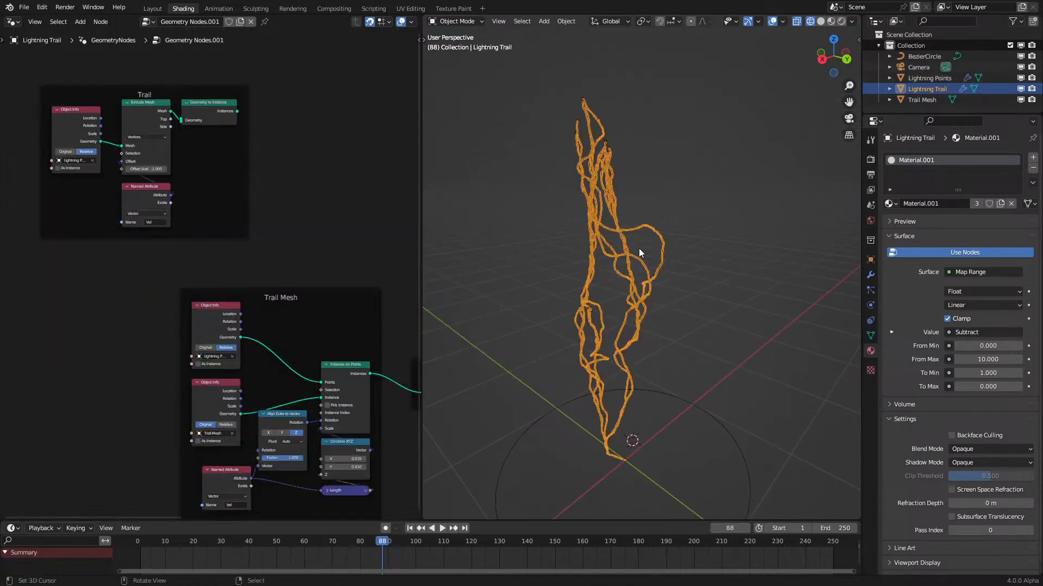
left_click(692, 246)
left_click(774, 22)
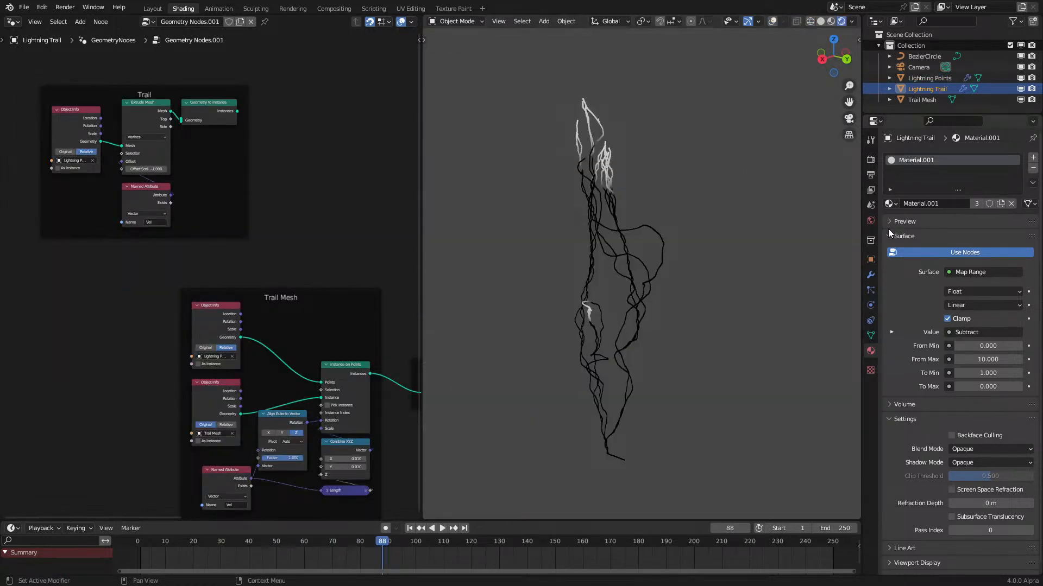
Step: Set the world background strength to 0 and display the Lightning Trail's material nodes in the Shader Editor
left_click(871, 221)
left_click_drag(988, 244, 955, 244)
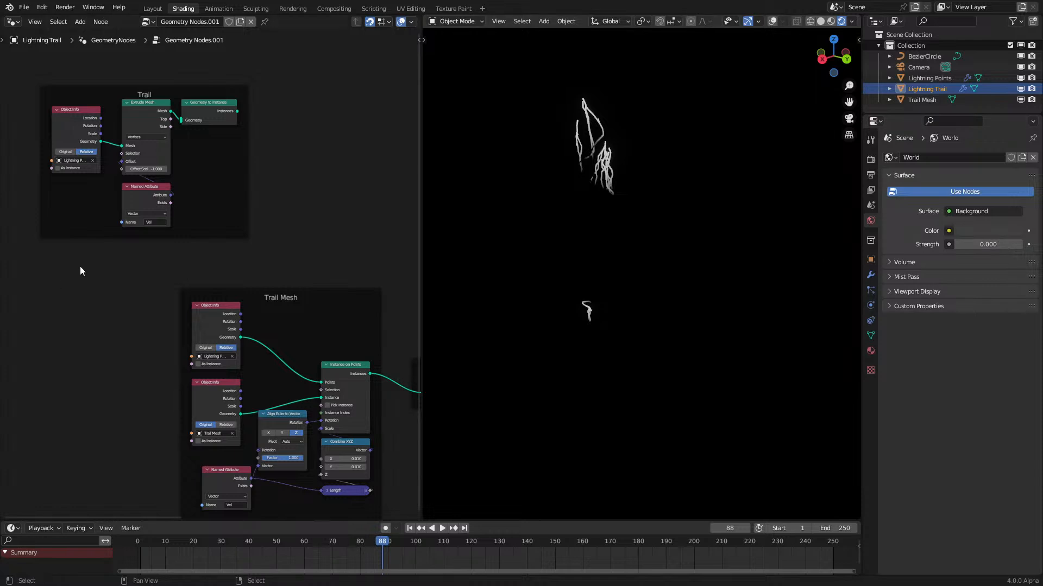
left_click(12, 22)
left_click(45, 122)
middle_click_drag(278, 283, 119, 297)
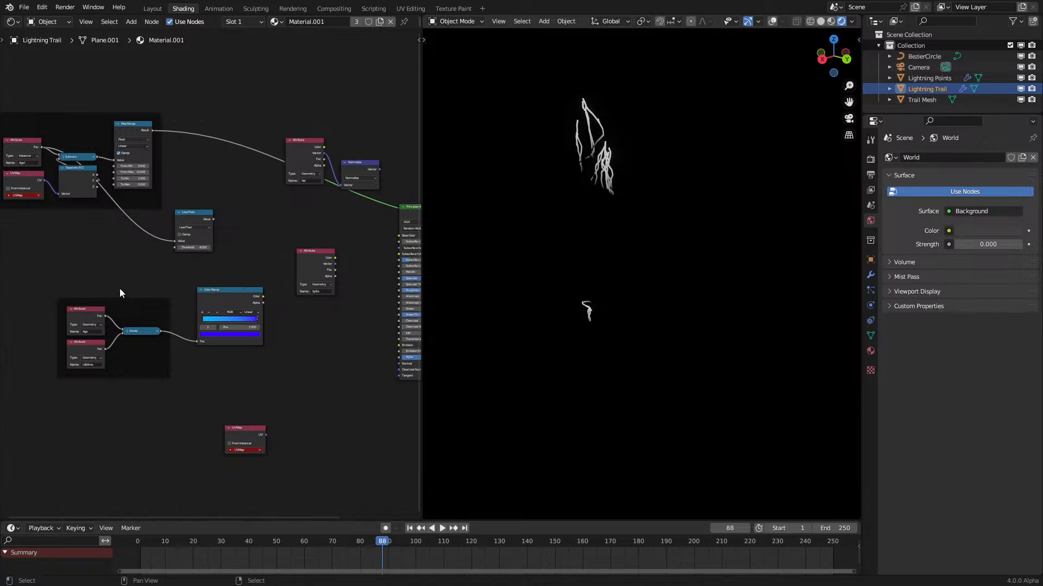
Step: Move the unused Attribute, Color Ramp and Normalize nodes out of the way and delete the Principled BSDF node
left_click_drag(87, 290, 318, 473)
key("g")
left_click(220, 323)
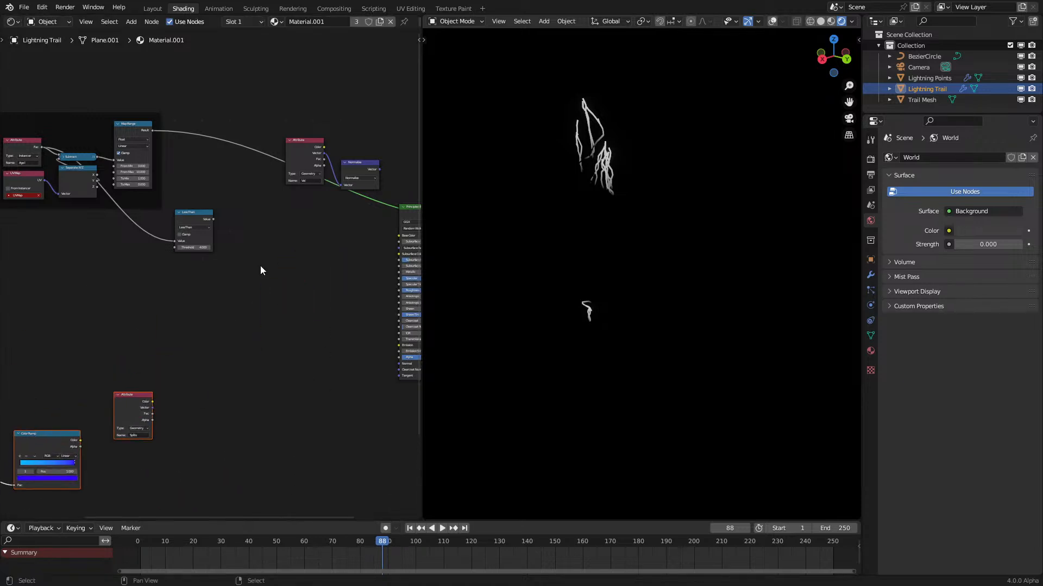
left_click_drag(258, 90, 361, 189)
middle_click_drag(348, 199, 274, 271)
key("g")
left_click(266, 189)
key("x")
Step: Add an Emission node to the material and set its color to light blue
key("shift+a")
type("e")
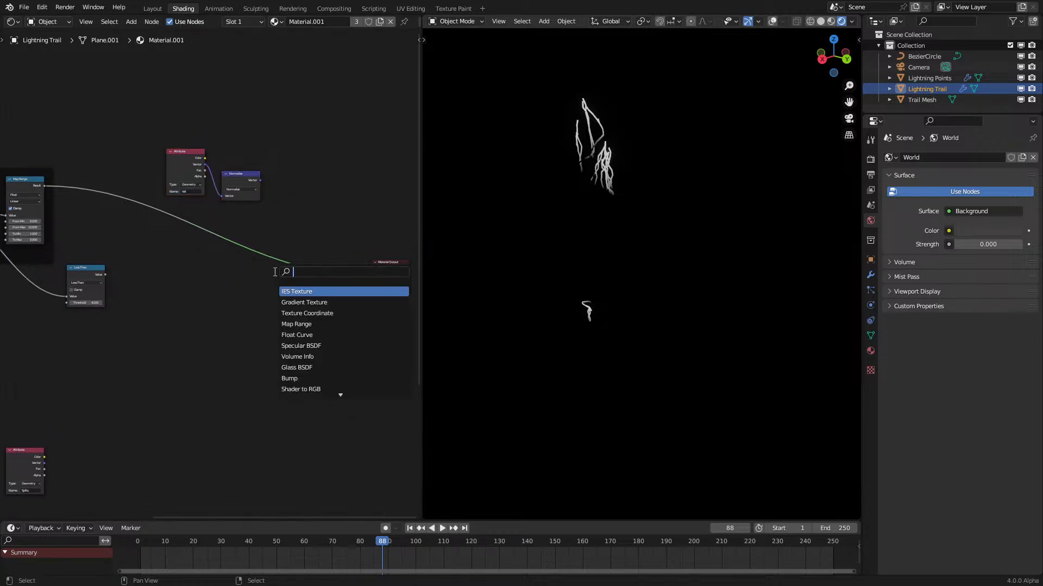
key("Return")
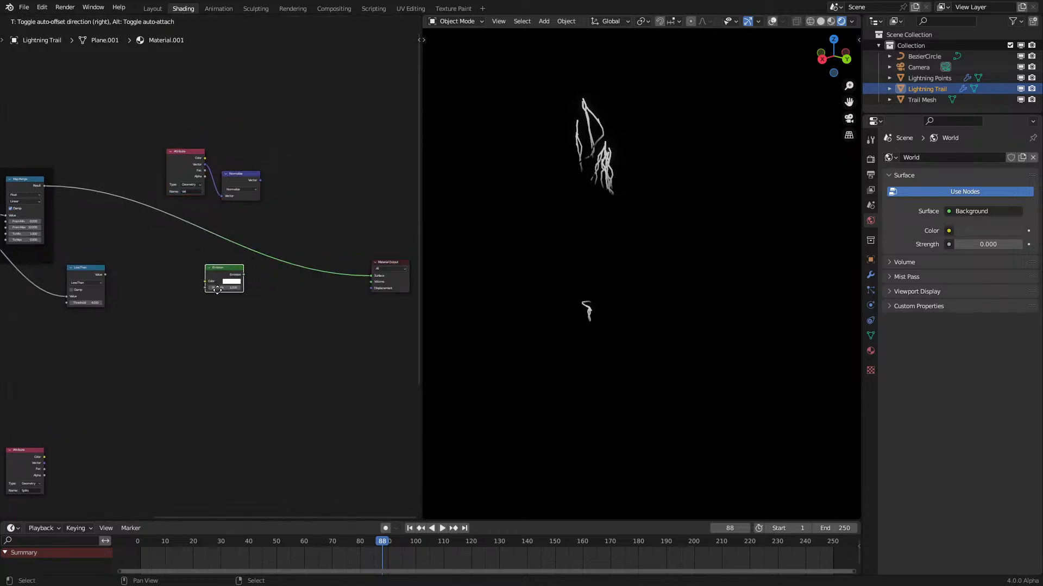
left_click(216, 290)
scroll(216, 290, "up", 2)
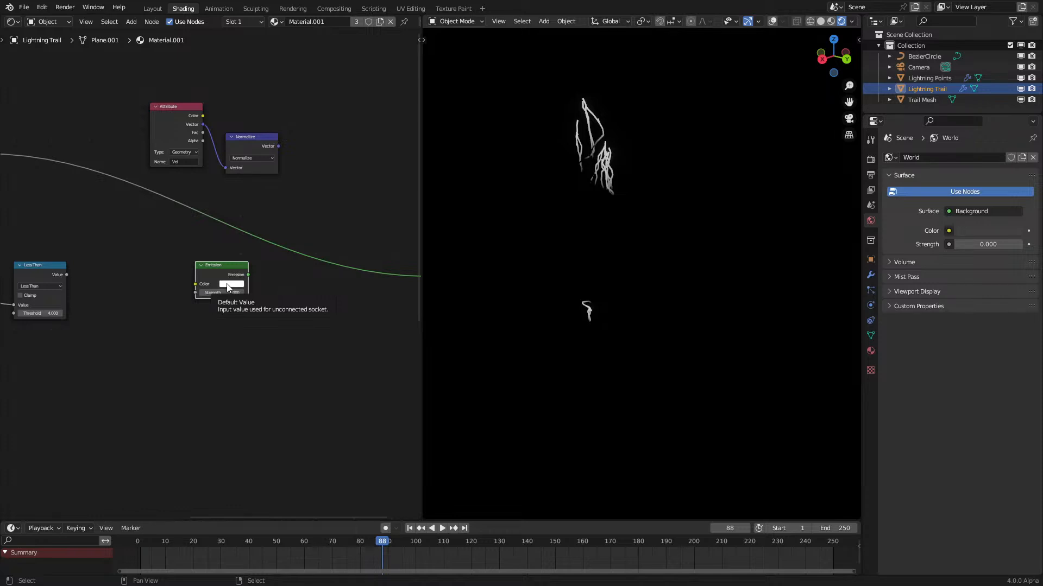
scroll(228, 288, "up", 2)
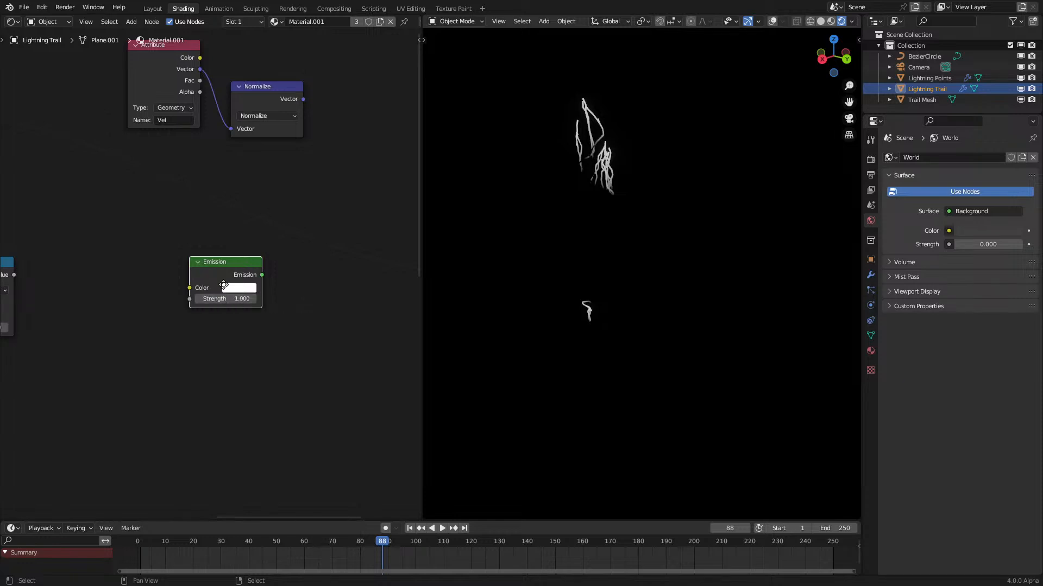
middle_click_drag(225, 289, 173, 302)
left_click(187, 302)
left_click_drag(231, 166, 226, 167)
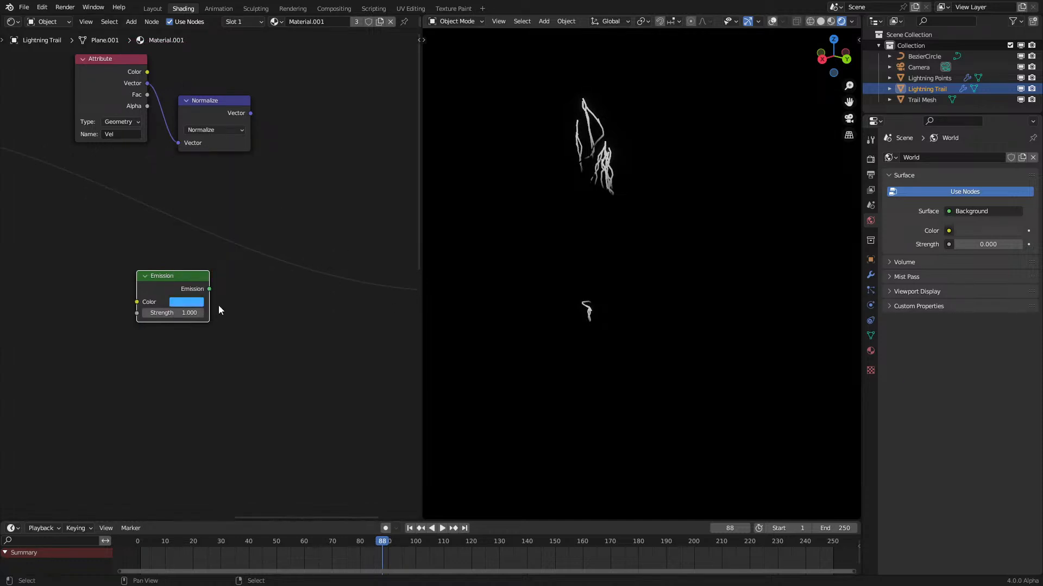
Step: Add a Mix Shader node fed by the Emission output
scroll(218, 306, "down", 2)
scroll(218, 305, "up", 1)
left_click_drag(214, 289, 232, 289)
type("mr")
left_click(253, 309)
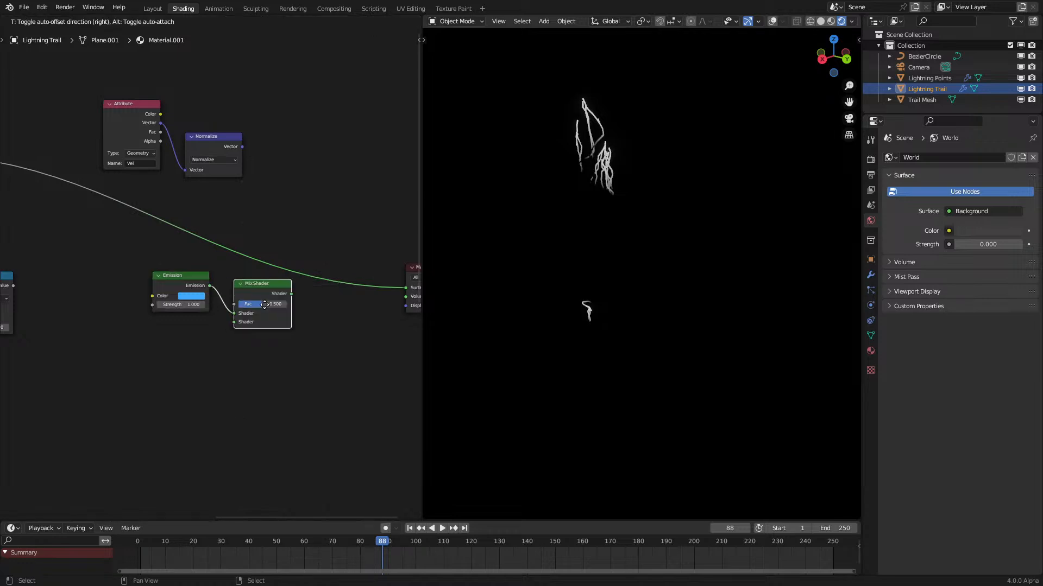
Step: Add a Transparent BSDF node connected to the second Shader input of the Mix Shader
scroll(256, 312, "up", 3)
left_click_drag(243, 340, 219, 359)
type("in")
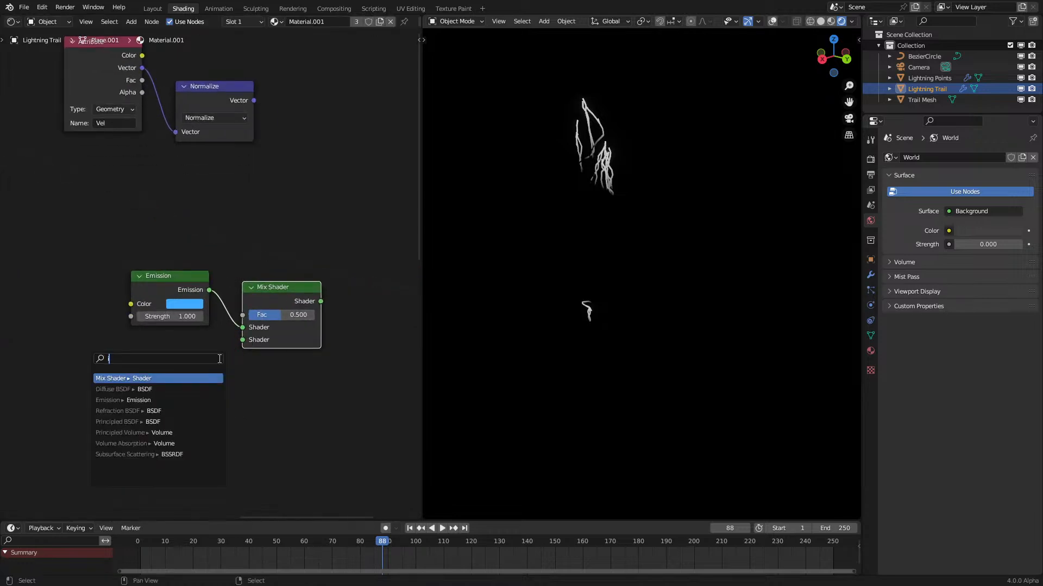
key("BackSpace")
key("BackSpace")
type("s")
key("BackSpace")
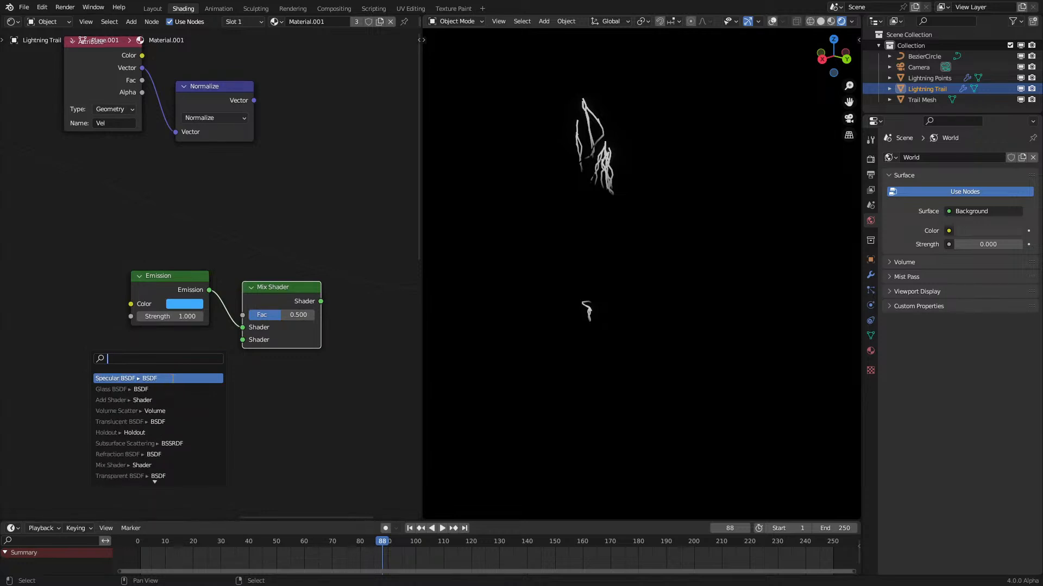
type("tra")
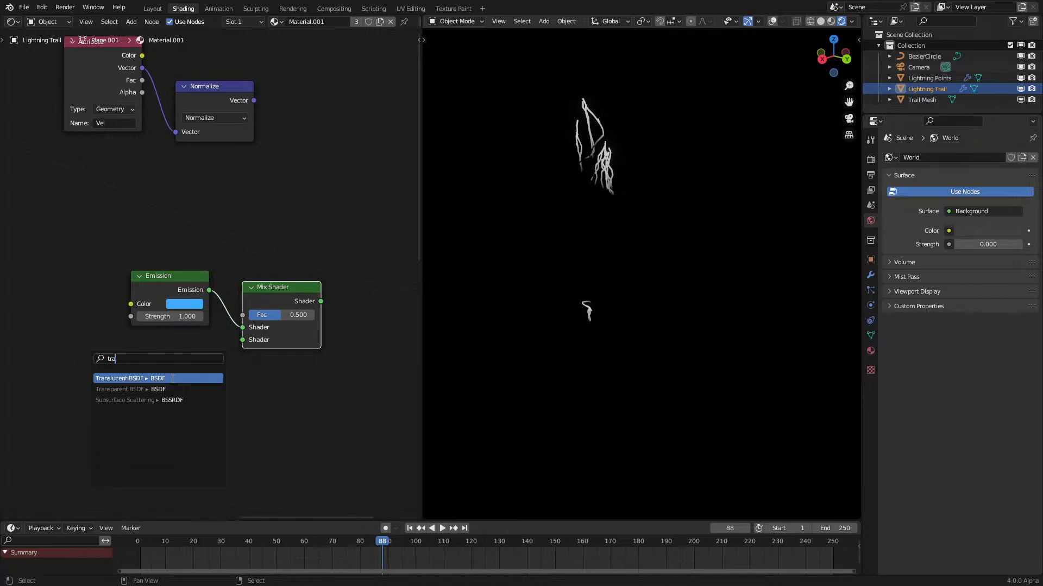
key("Down")
key("Return")
left_click(160, 379)
scroll(266, 323, "up", 4)
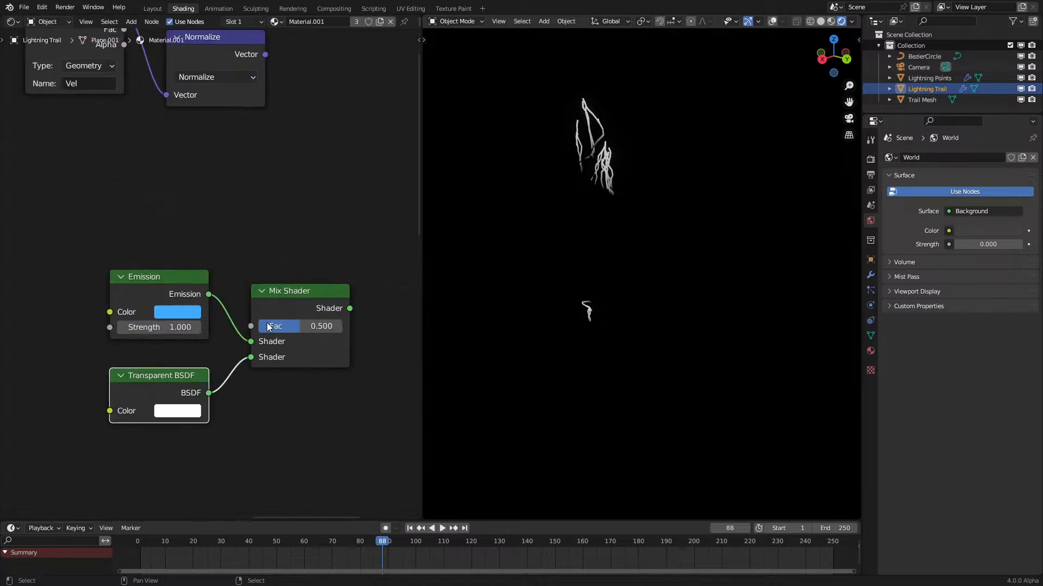
Step: Swap the Mix Shader inputs so Transparent BSDF comes first and Emission second, and arrange the nodes to match
left_click_drag(254, 363, 254, 347)
left_click_drag(209, 296, 254, 364)
left_click(167, 284)
scroll(171, 250, "down", 3)
key("g")
left_click(172, 398)
left_click_drag(108, 343, 199, 475)
key("g")
left_click(199, 425)
key("Home")
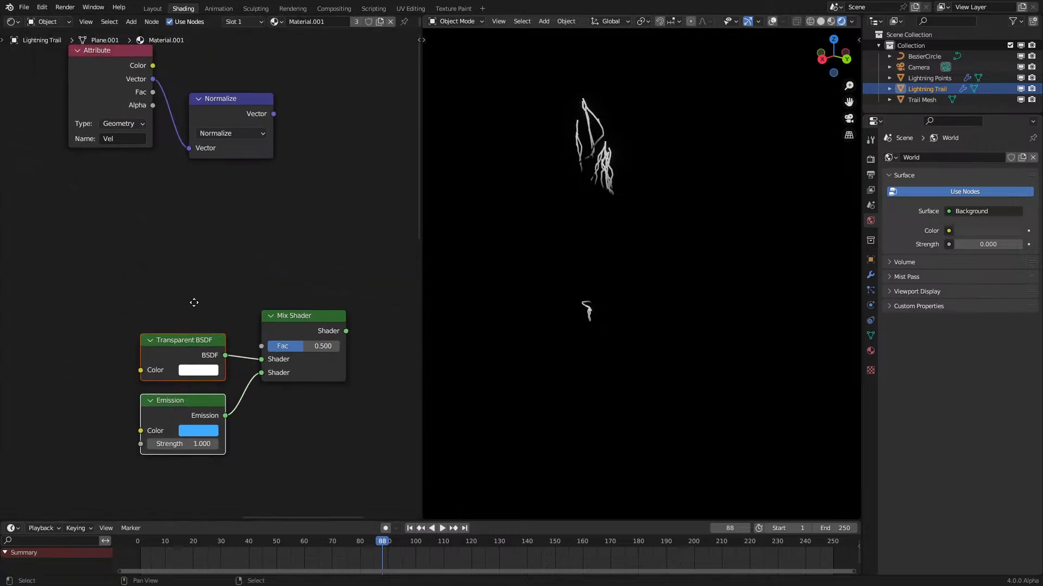
Step: Set the Lightning Trail material's Blend Mode to Alpha Blend
left_click(871, 352)
left_click(979, 450)
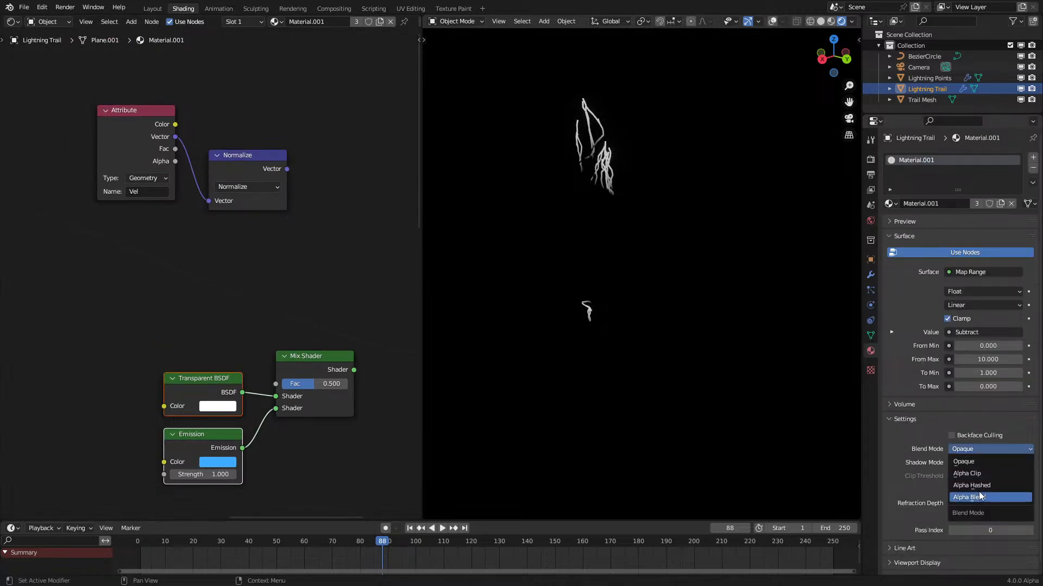
left_click(969, 496)
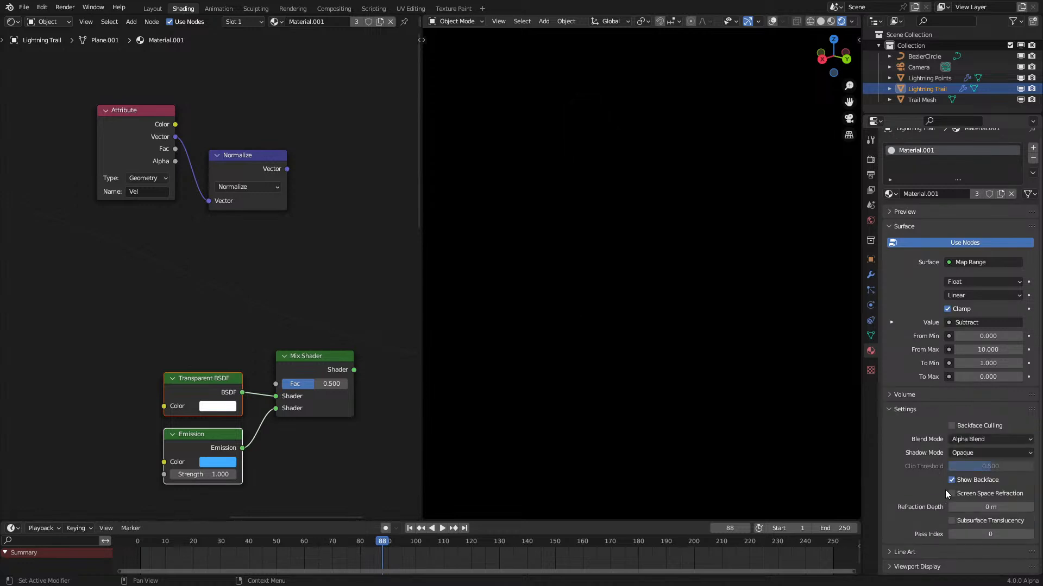
scroll(218, 352, "down", 3)
Step: Replace the Mix Shader with an Add Shader combining the Transparent BSDF and Emission outputs
middle_click_drag(263, 358, 258, 328)
scroll(291, 333, "up", 1)
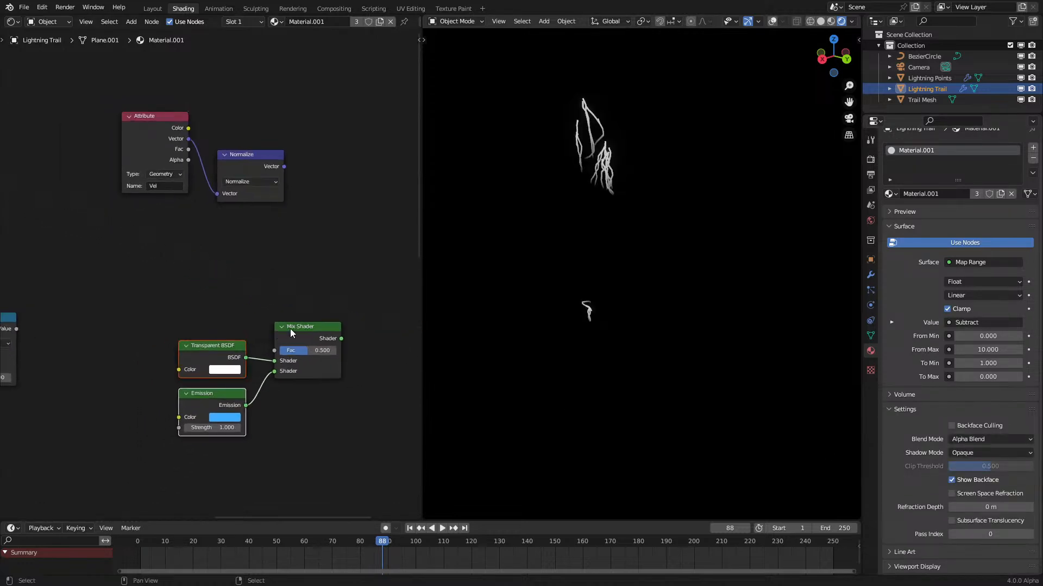
scroll(185, 384, "down", 2)
middle_click_drag(150, 351, 220, 365)
scroll(180, 348, "up", 1)
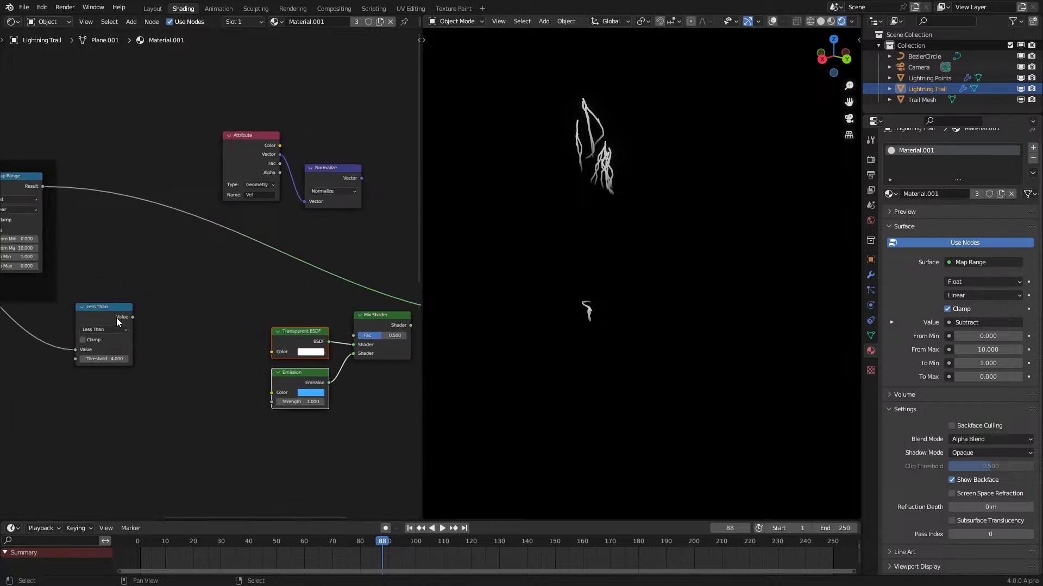
scroll(89, 252, "down", 1)
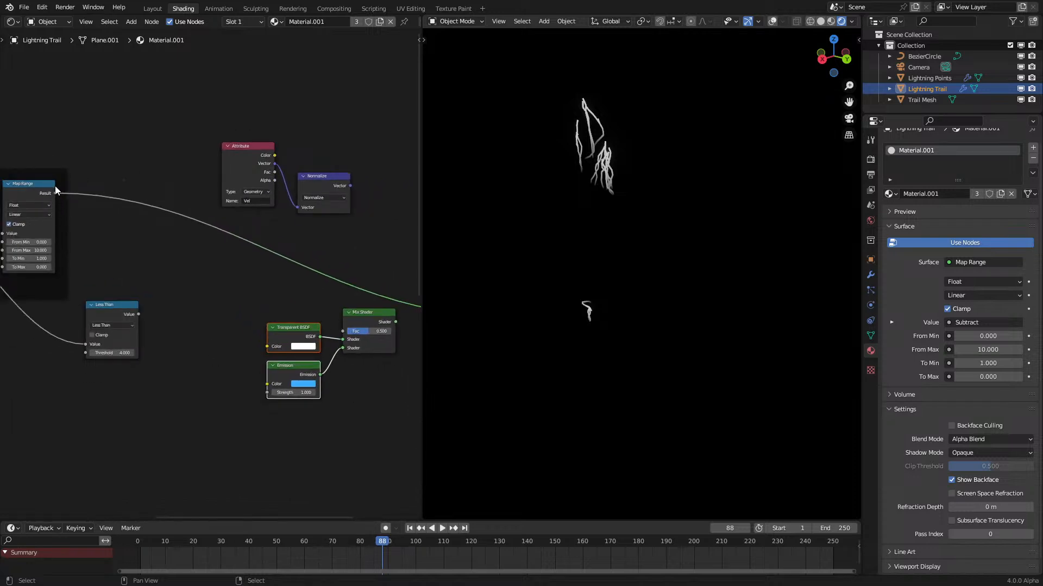
middle_click_drag(378, 314, 258, 305)
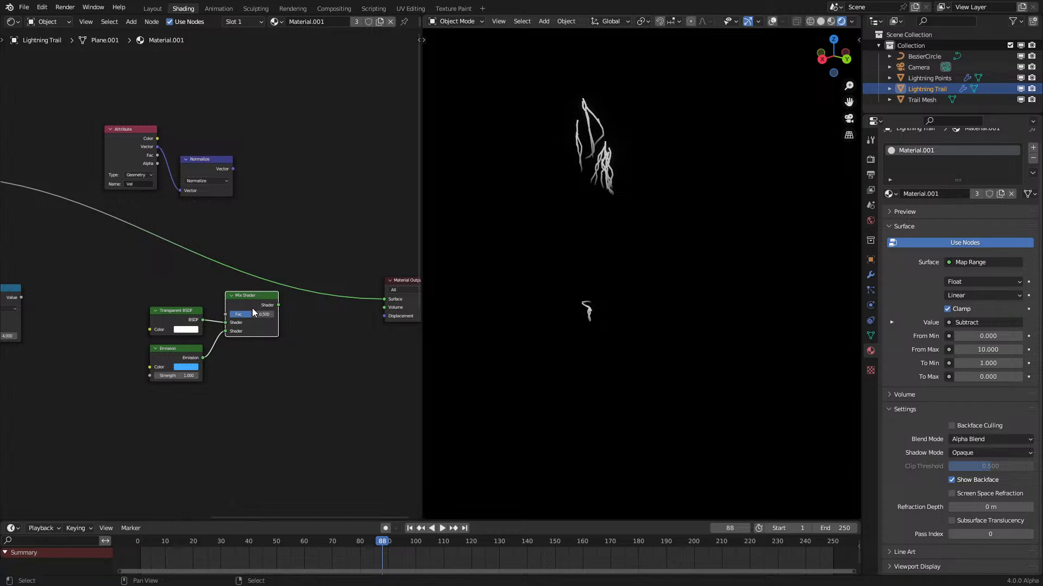
left_click(252, 308)
key("x")
scroll(210, 320, "up", 2)
left_click_drag(199, 337, 255, 356)
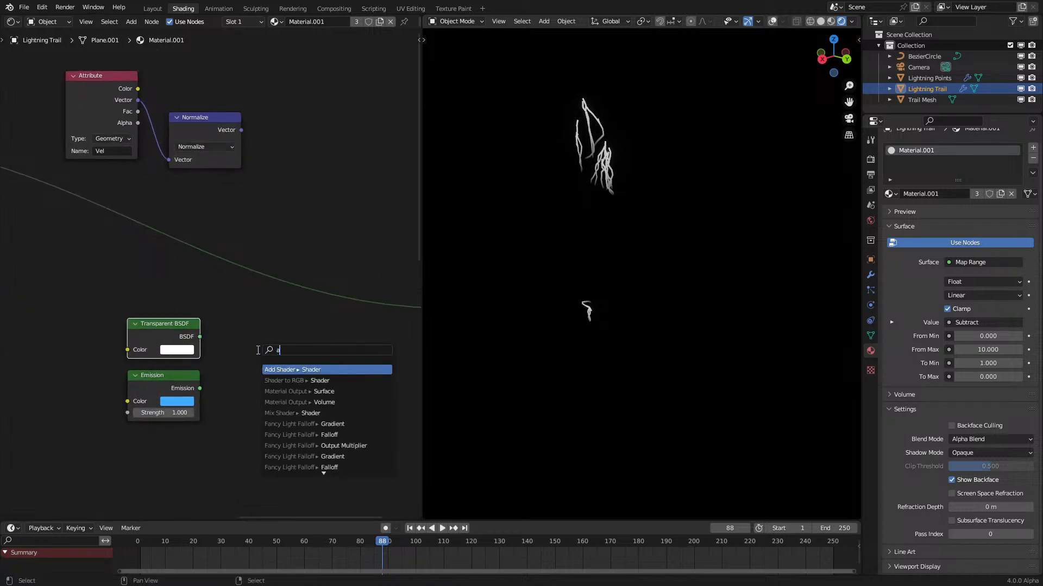
key("Return")
left_click_drag(200, 388, 263, 371)
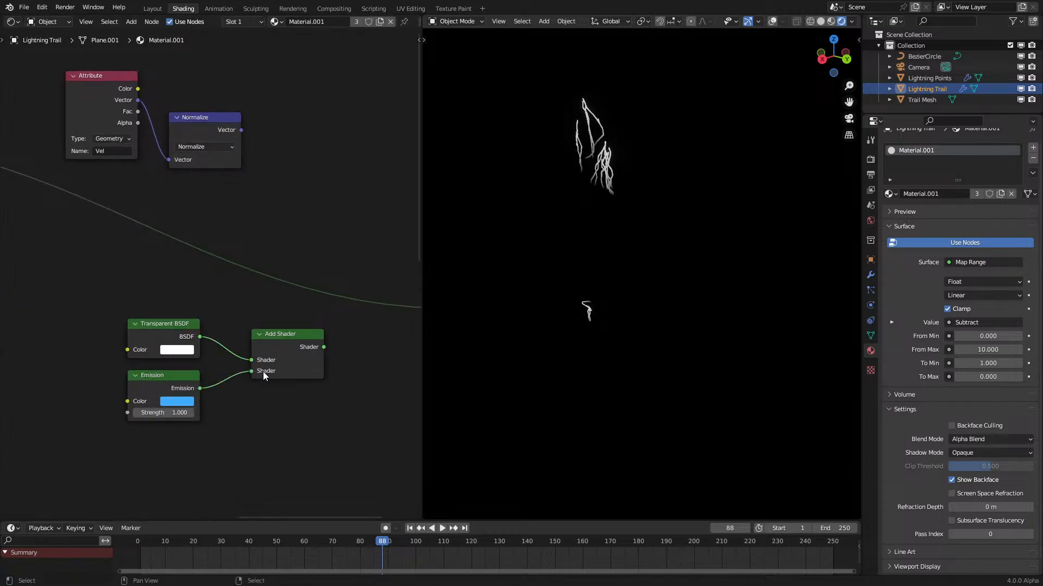
Step: Connect the Add Shader to the Material Output's Surface and raise the Emission strength to about 18.2
left_click(262, 371, "ctrl+shift")
left_click_drag(170, 412, 233, 382)
Step: Delete the unused Less Than node beside the Map Range frame
scroll(67, 352, "down", 2)
scroll(33, 307, "down", 1)
middle_click_drag(30, 305, 260, 301)
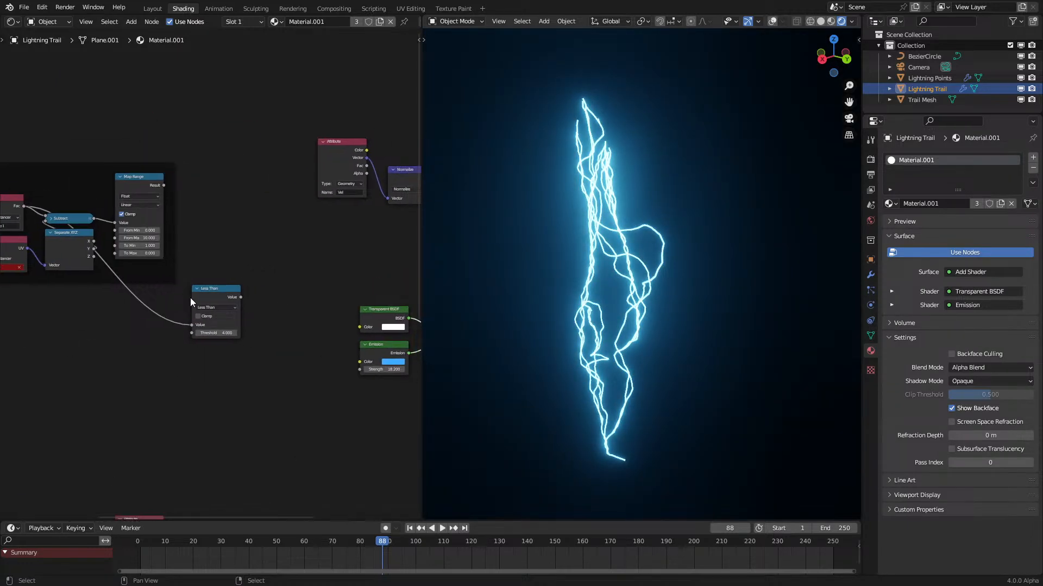
left_click(192, 294)
key("x")
Step: Add a Multiply math node fed by the Map Range Result
scroll(211, 271, "up", 2)
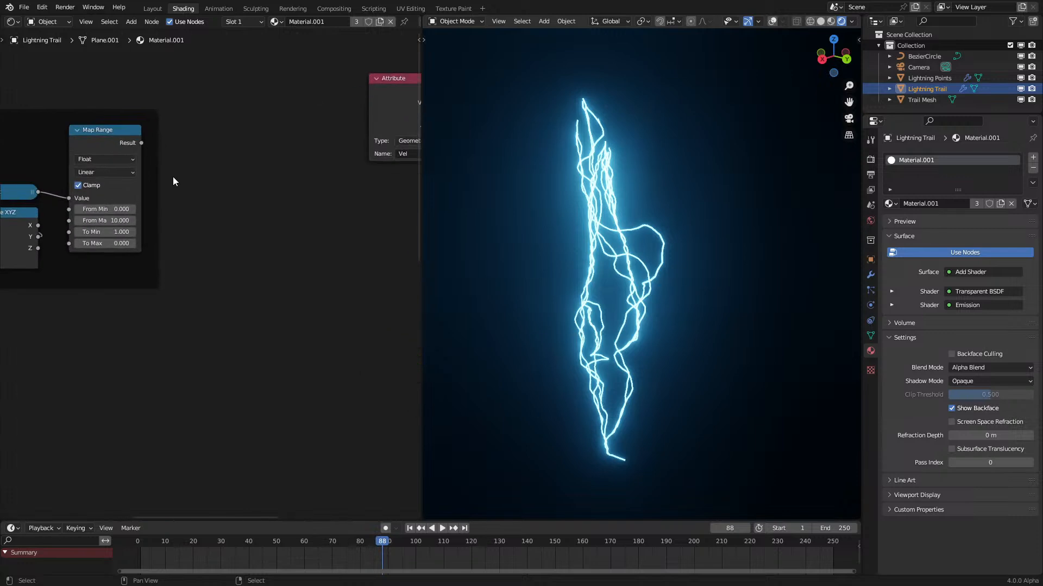
left_click_drag(142, 142, 291, 315)
type("mul")
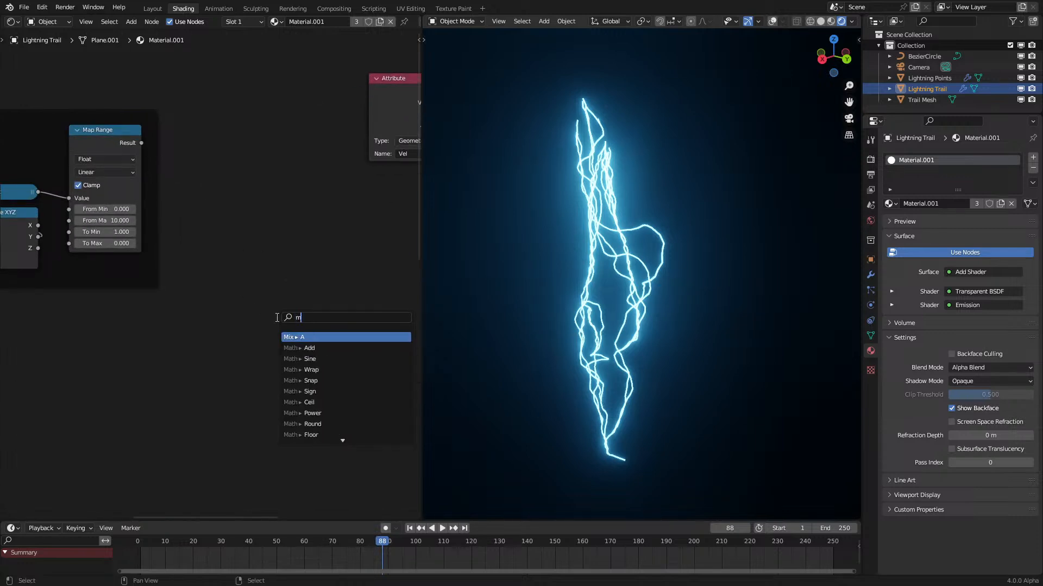
key("Return")
middle_click_drag(314, 346, 277, 365)
left_click(348, 363)
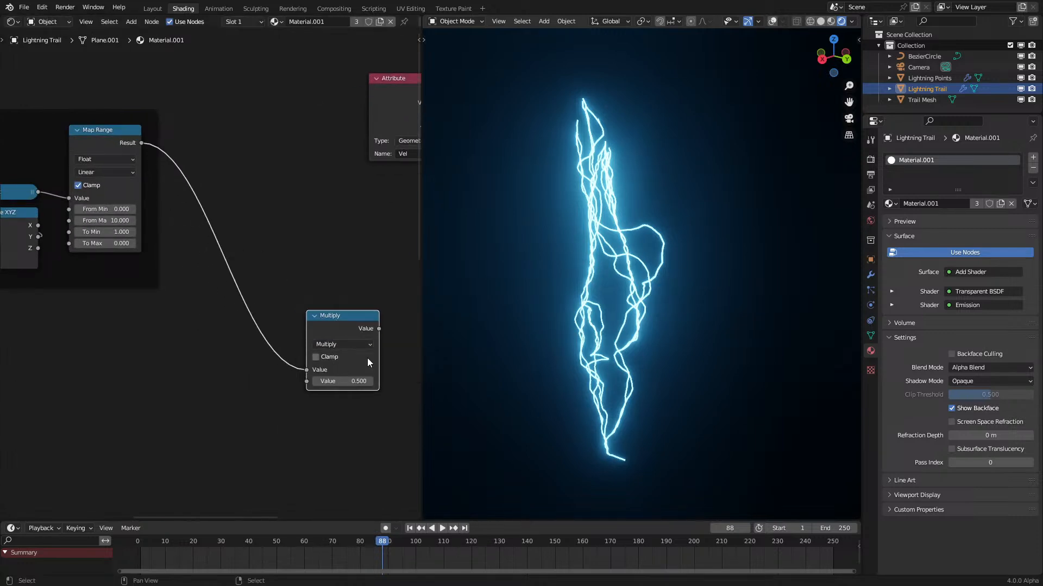
Step: Connect the Multiply node to the Emission Strength and set its multiplier to 20
middle_click_drag(363, 362, 220, 325)
key("g")
left_click(236, 365)
left_click_drag(256, 343, 286, 377)
left_click(220, 396)
type("20")
key("Return")
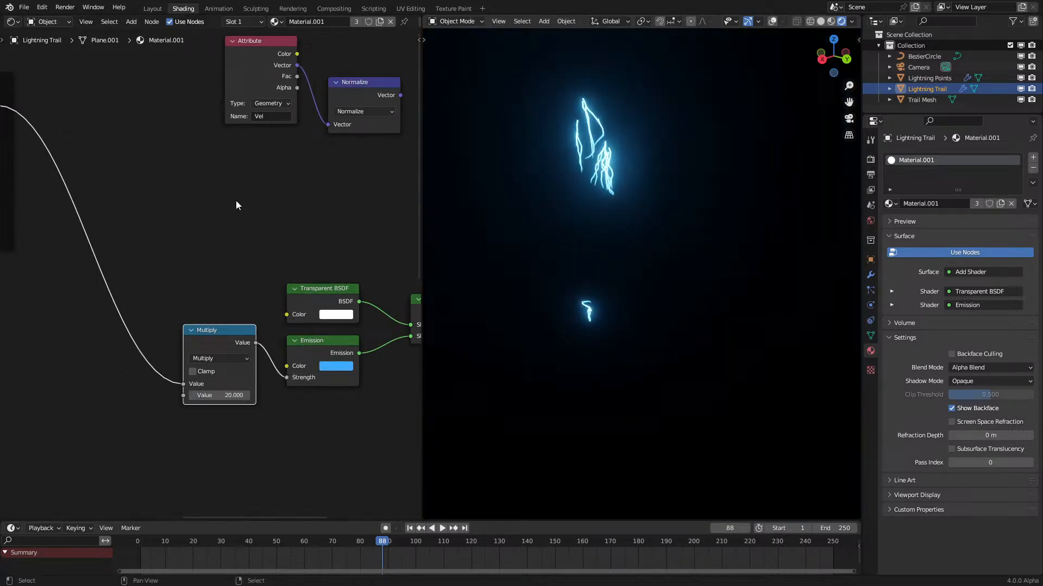
Step: Move the frame containing the Map Range node closer to the Multiply and shader nodes
middle_click_drag(171, 215, 337, 279)
scroll(334, 279, "down", 6)
left_click_drag(18, 186, 181, 311)
key("g")
left_click(107, 360)
scroll(163, 333, "up", 6)
key("q")
key("Escape")
key("shift+a")
type("po")
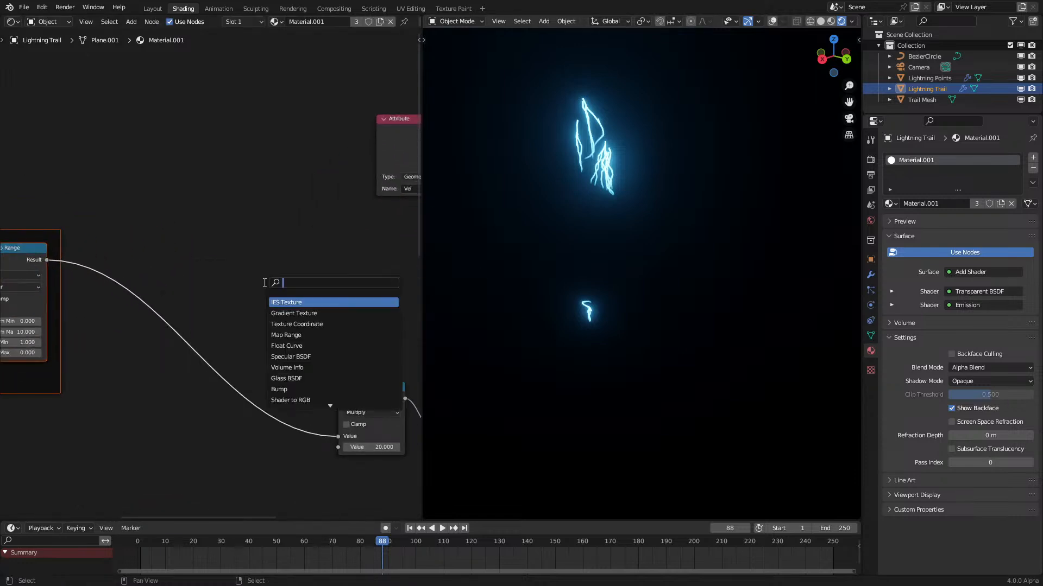
key("Escape")
Step: Duplicate the Multiply node, insert the copy between Map Range and Multiply, and change its operation to Power
left_click(363, 393)
key("shift+d")
left_click(260, 394)
left_click(272, 414)
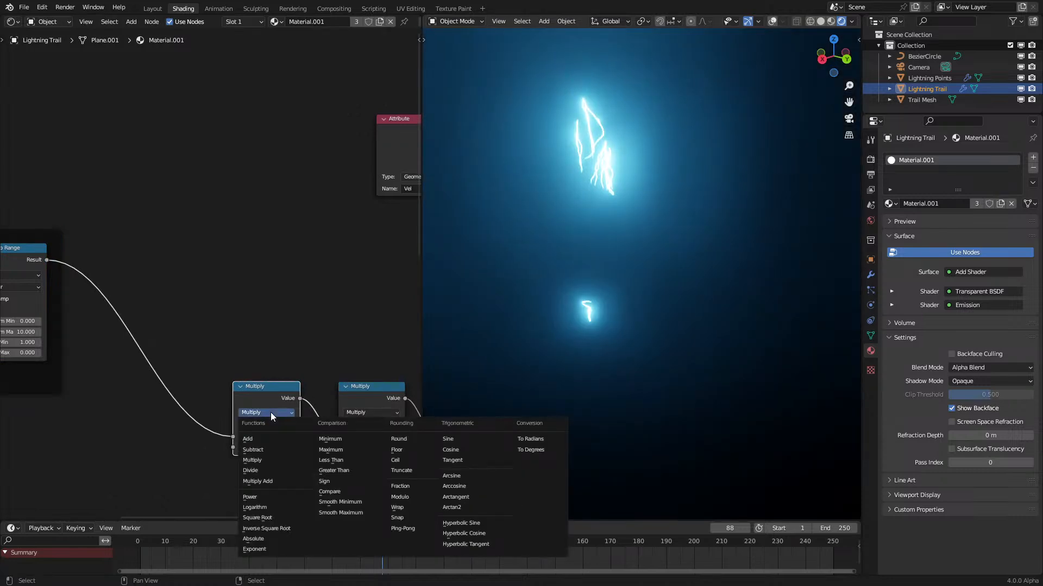
left_click(250, 497)
Step: Try a different exponent on the Power node while viewing the lightning up close
middle_click_drag(681, 181, 675, 253, "shift")
scroll(707, 263, "up", 6)
left_click_drag(265, 452, 302, 452, "ctrl")
right_click(272, 448)
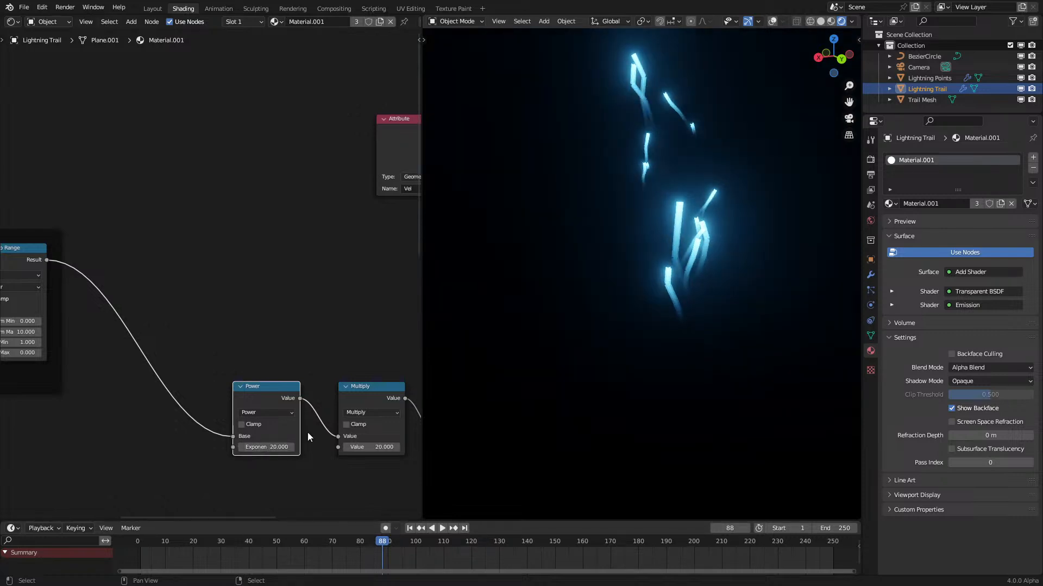
Step: Play the glowing lightning animation and pause it at frame 150
mouse_move(661, 339)
middle_mouse_down()
mouse_move(741, 332)
mouse_move(657, 358)
middle_mouse_up()
scroll(657, 359, "down", 5)
key("space")
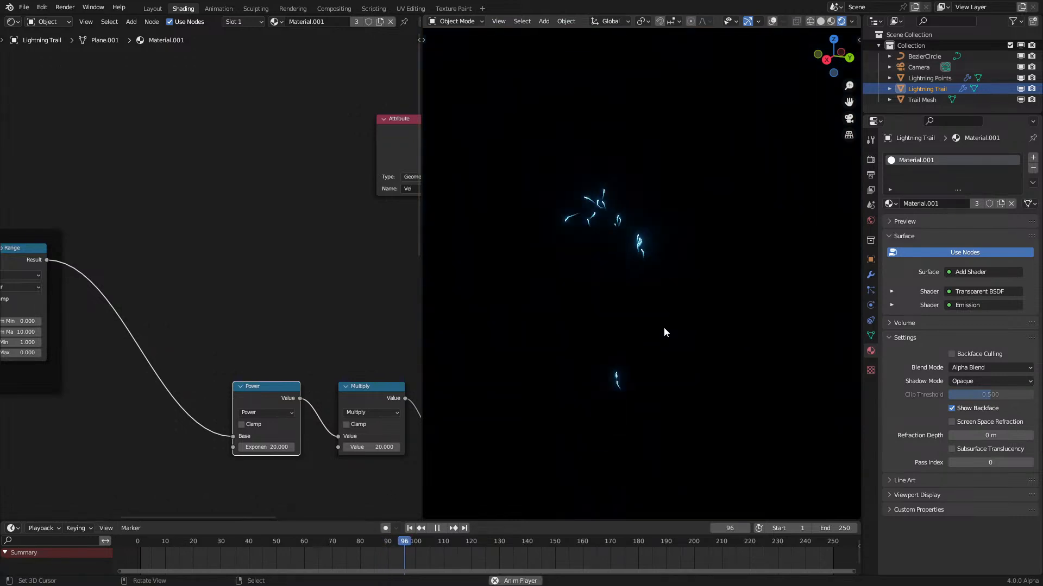
key("space")
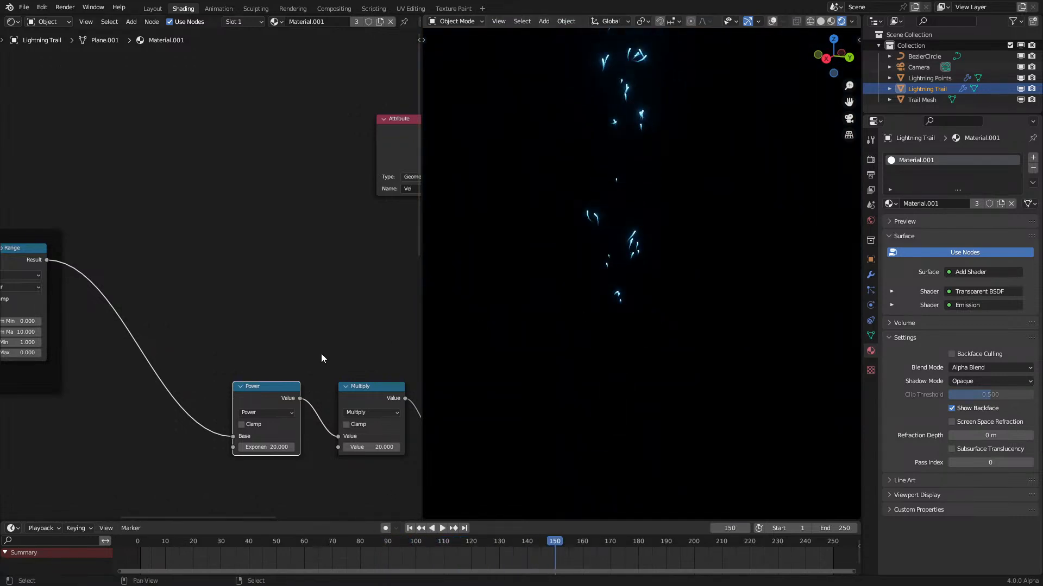
Step: Try a To Max of 0.63 on the Map Range and a different Multiply value, and undo the last change
middle_click_drag(163, 410, 248, 384)
mouse_move(102, 329)
left_mouse_down()
mouse_move(131, 330)
mouse_move(117, 329)
left_mouse_up()
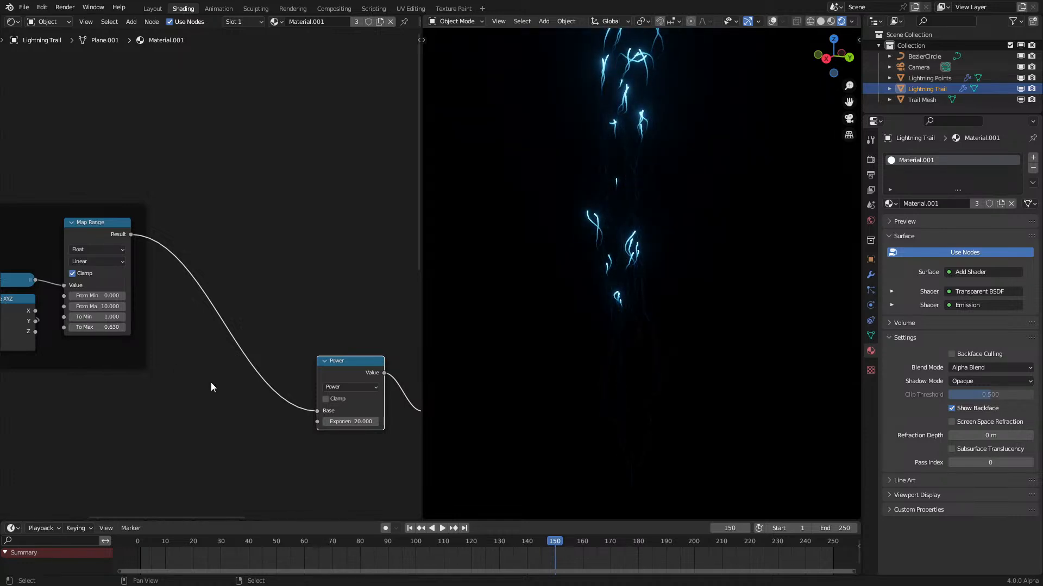
middle_click_drag(208, 387, 8, 359)
left_click_drag(255, 395, 294, 395)
key("ctrl+z")
middle_click_drag(95, 347, 272, 338)
middle_click_drag(335, 370, 152, 360)
Step: Play the animation and raise the multiplier of the Multiply node to 76
key("space")
scroll(155, 364, "up", 2)
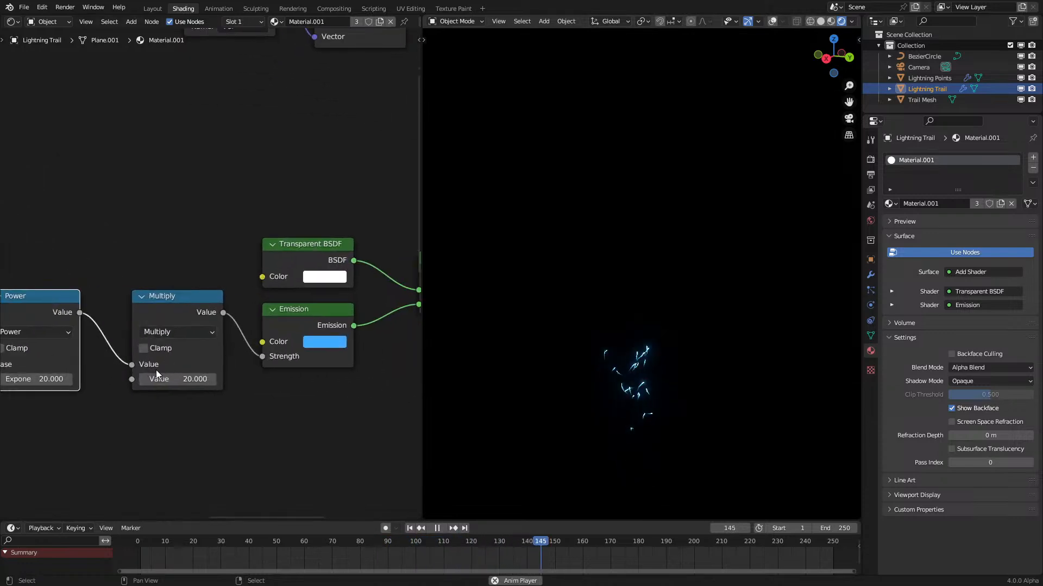
left_click_drag(177, 379, 385, 379)
Step: Duplicate the Power and Multiply nodes, switch the copied Multiply to Add, and delete the extra Power node
middle_click_drag(99, 367, 168, 358)
mouse_move(98, 207)
left_mouse_down()
mouse_move(327, 455)
mouse_move(229, 390)
left_mouse_up()
left_click(327, 455)
key("g")
left_click(151, 312)
key("shift+d")
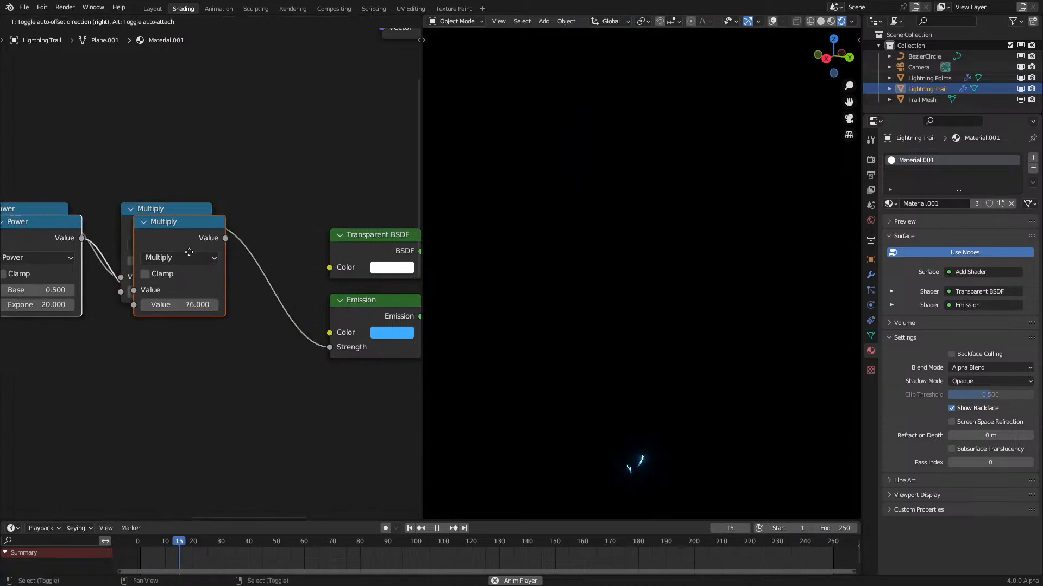
left_click(208, 355)
left_click(206, 375)
left_click(182, 406)
left_click(44, 357)
key("x")
Step: Route the Multiply result through the Add node into the Emission strength, with an added value of 0.1
left_click(202, 227)
left_click_drag(202, 227, 160, 408)
left_click_drag(249, 359, 329, 347)
left_click_drag(224, 422, 209, 422)
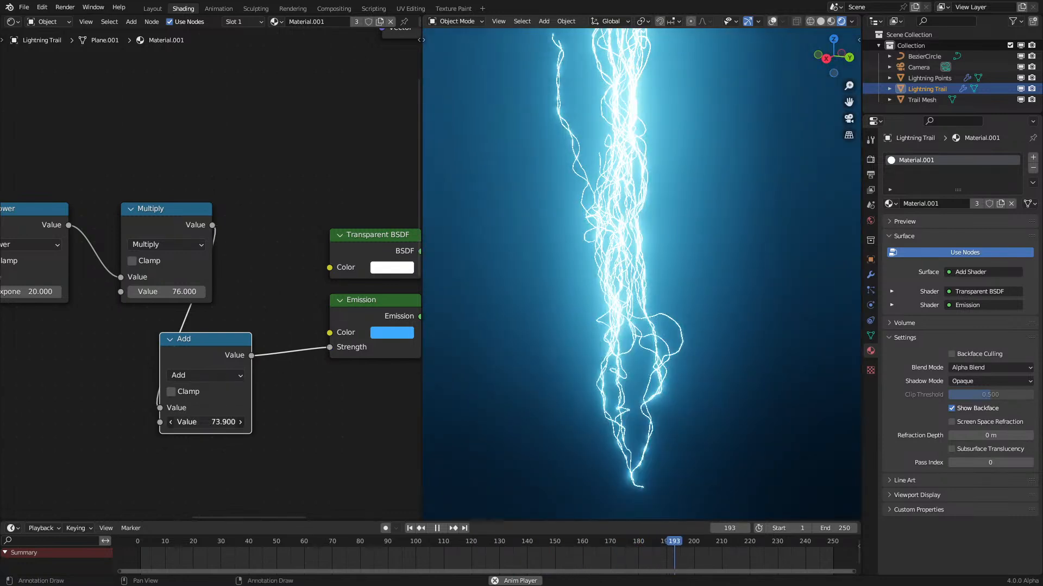
type("0.1")
key("Return")
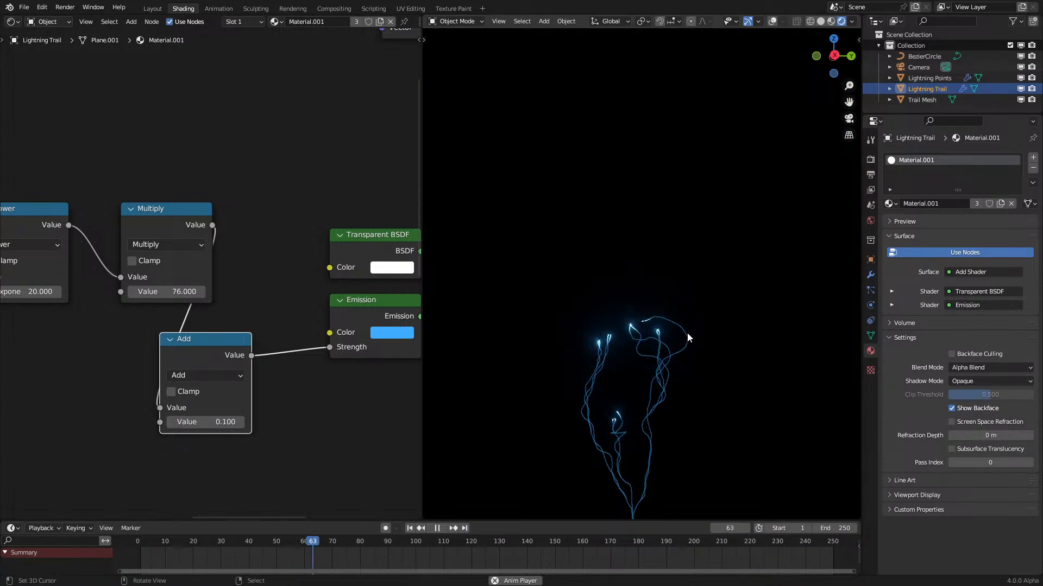
Step: Pause playback and duplicate the Map Range node, feeding it the Subtract result and linking its output to the Add node's second value
key("space")
scroll(140, 297, "down", 2)
middle_click_drag(140, 297, 288, 337)
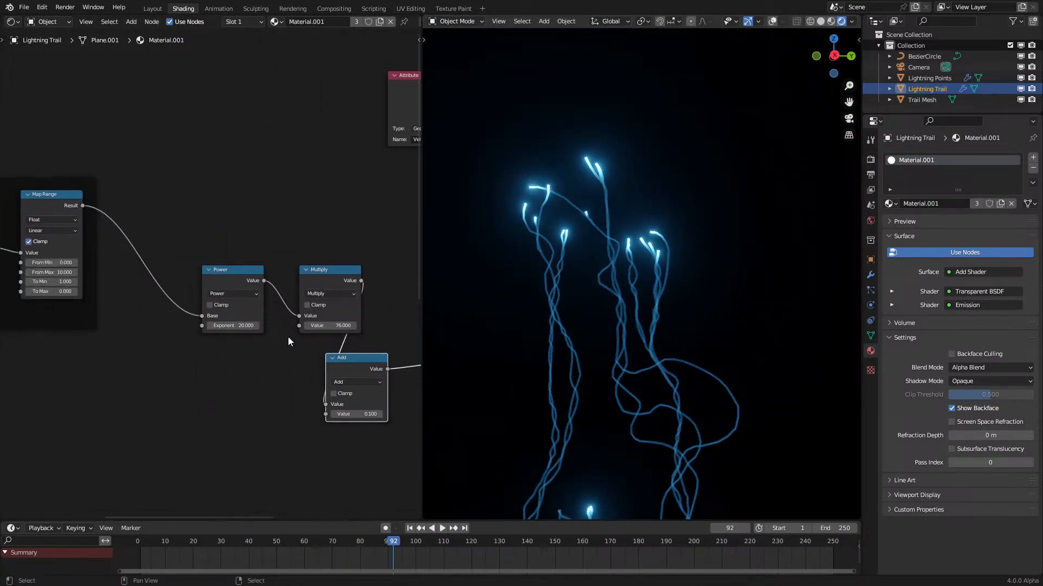
middle_click_drag(60, 194, 110, 170)
key("shift+d")
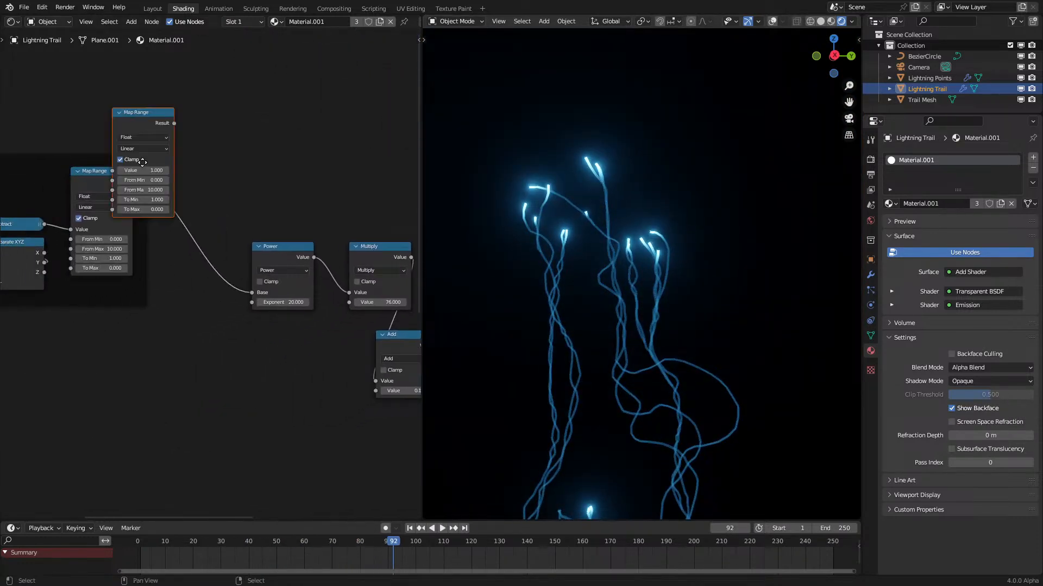
left_click(195, 360)
left_click_drag(205, 382, 189, 386)
left_click_drag(253, 346, 376, 391)
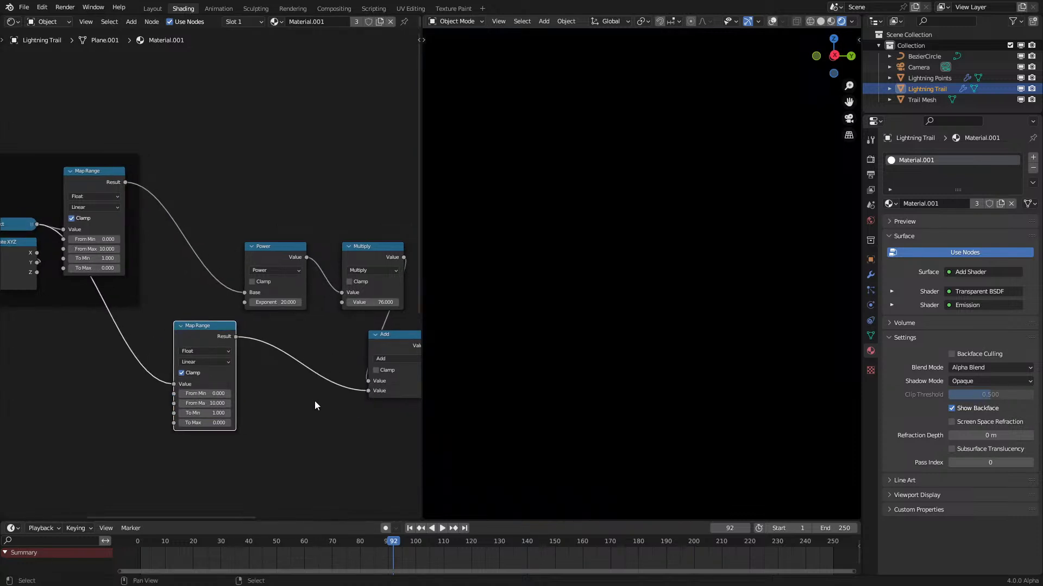
Step: Set the copied Map Range's From Max to 40 and its interpolation to Smoother Step
scroll(244, 344, "up", 2)
left_click_drag(184, 376, 209, 376, "ctrl")
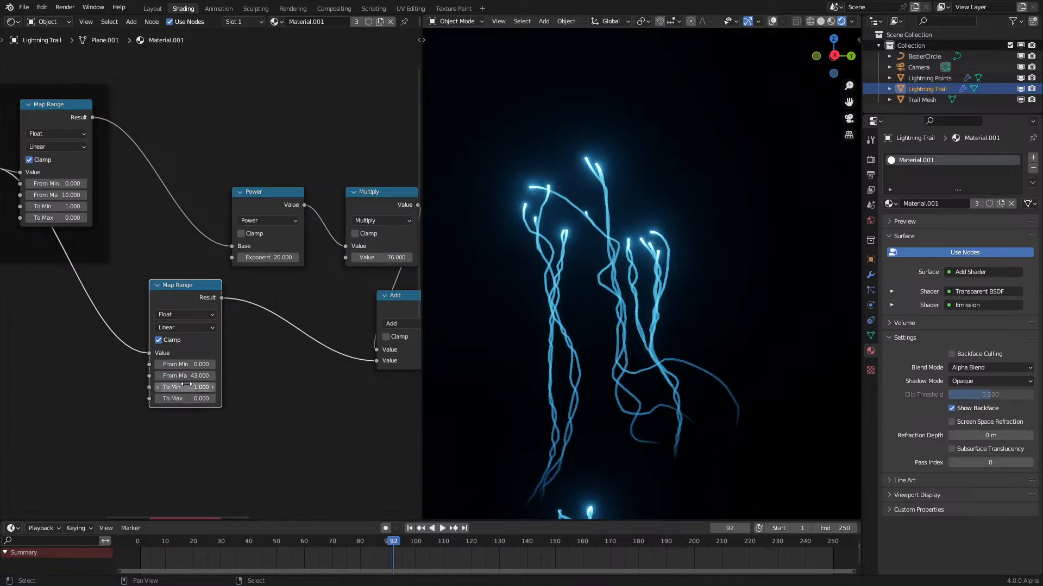
type("0")
key("Return")
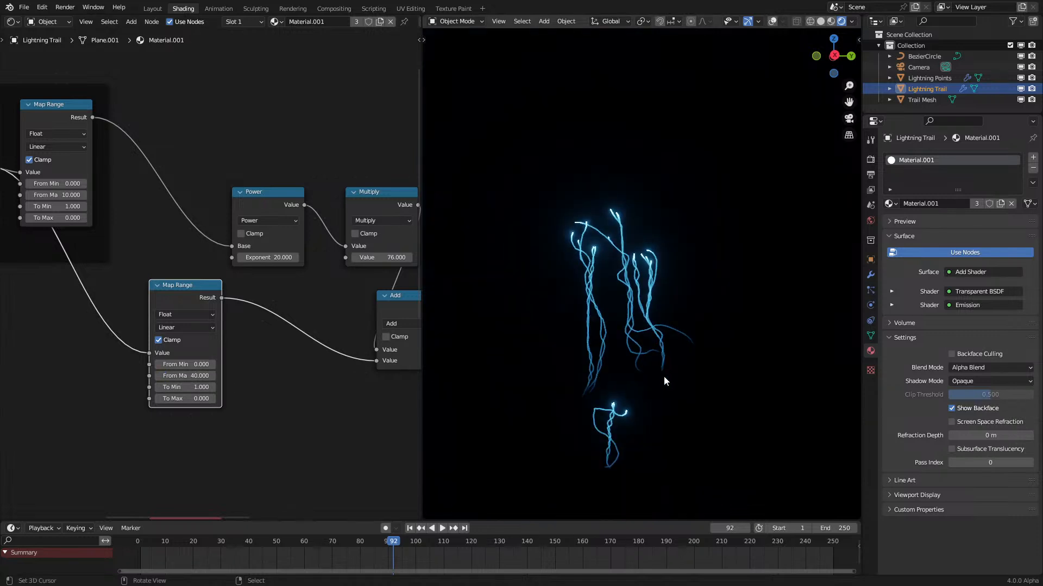
scroll(171, 333, "up", 1)
left_click(172, 332)
left_click(197, 382)
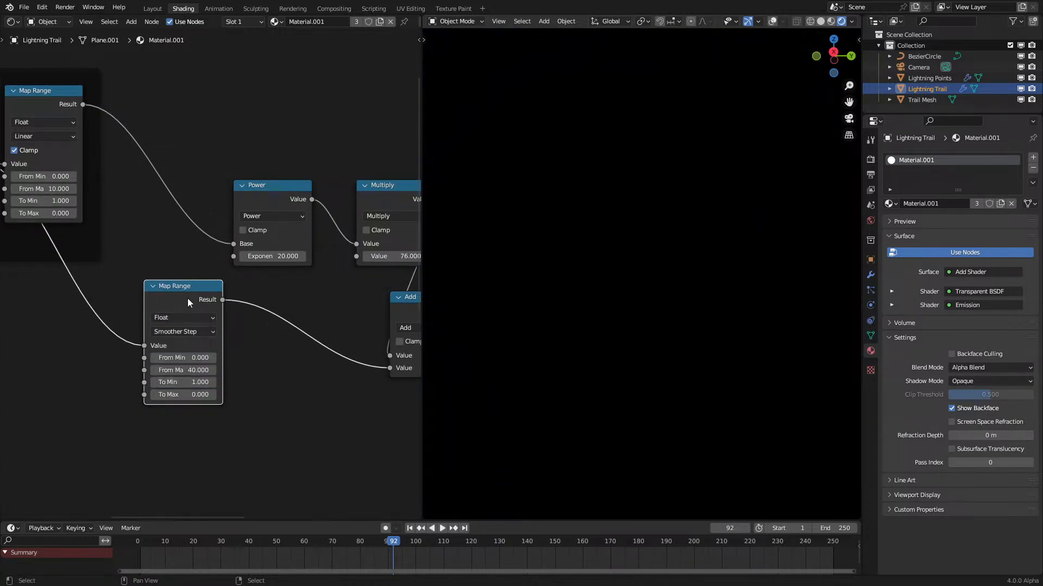
Step: Reposition the copied Map Range node and set its To Max to 0.05
left_click_drag(193, 305, 149, 305)
left_click_drag(139, 394, 142, 395)
scroll(143, 395, "down", 1)
Step: Play the lightning animation, examine the fading trails up close, and pause at frame 87
key("space")
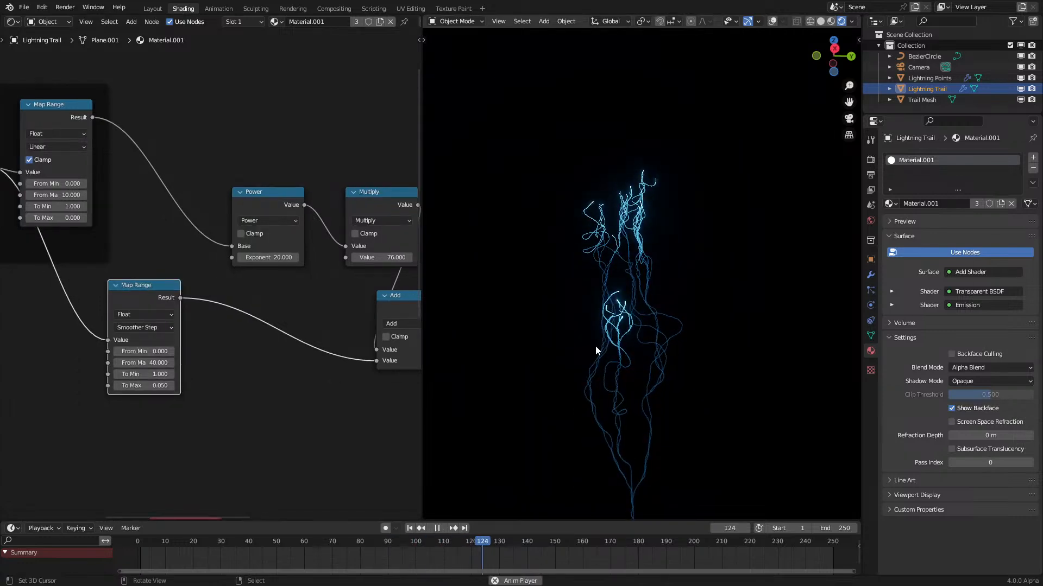
left_click(771, 21)
left_click(771, 21)
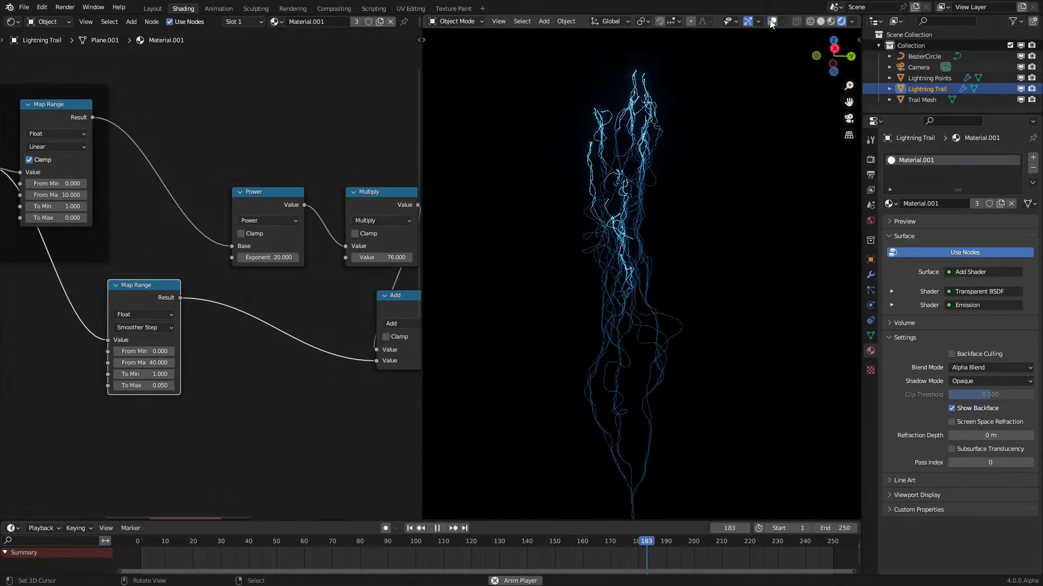
middle_click_drag(753, 144, 758, 185)
scroll(614, 284, "up", 3)
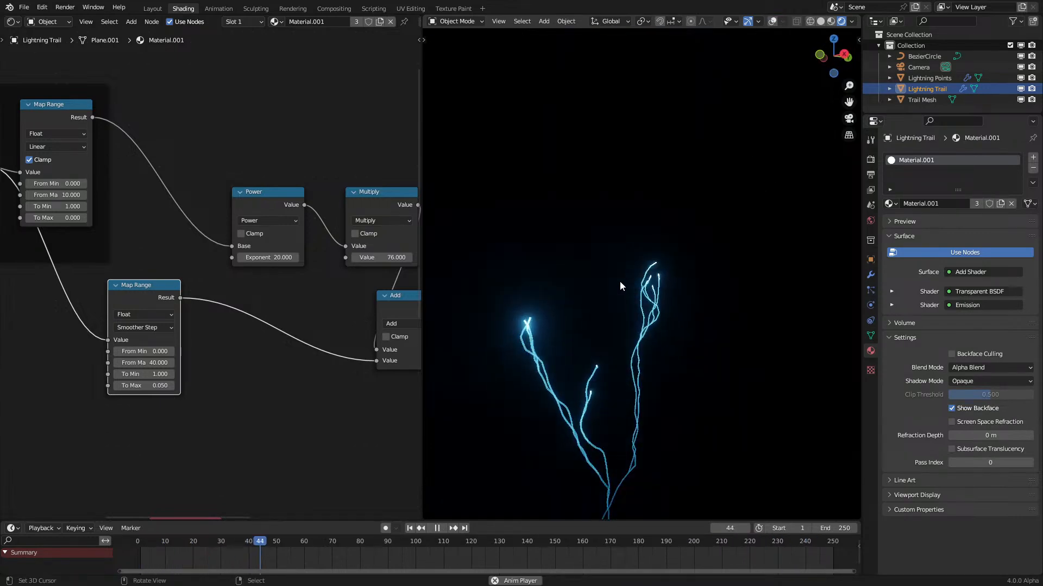
middle_click_drag(654, 257, 604, 266)
key("space")
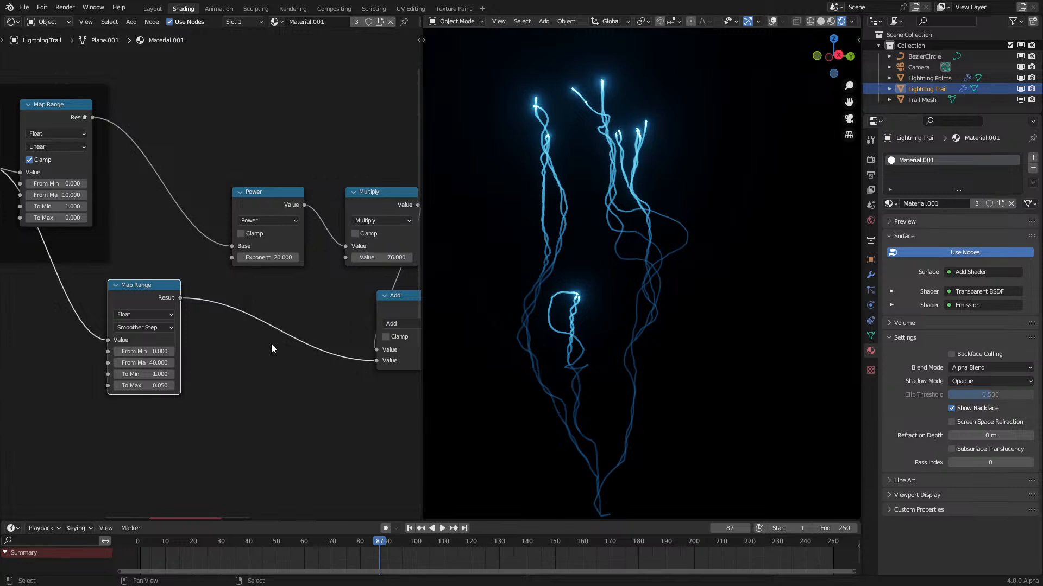
Step: Raise the copied Map Range's To Min to 18.9 and the multiplier to 966.8, playing the animation to frame 119
middle_click_drag(287, 336, 137, 370)
left_click_drag(22, 393, 119, 394)
scroll(272, 326, "down", 1)
scroll(553, 276, "down", 3)
key("space")
key("space")
left_click_drag(276, 276, 345, 275)
key("space")
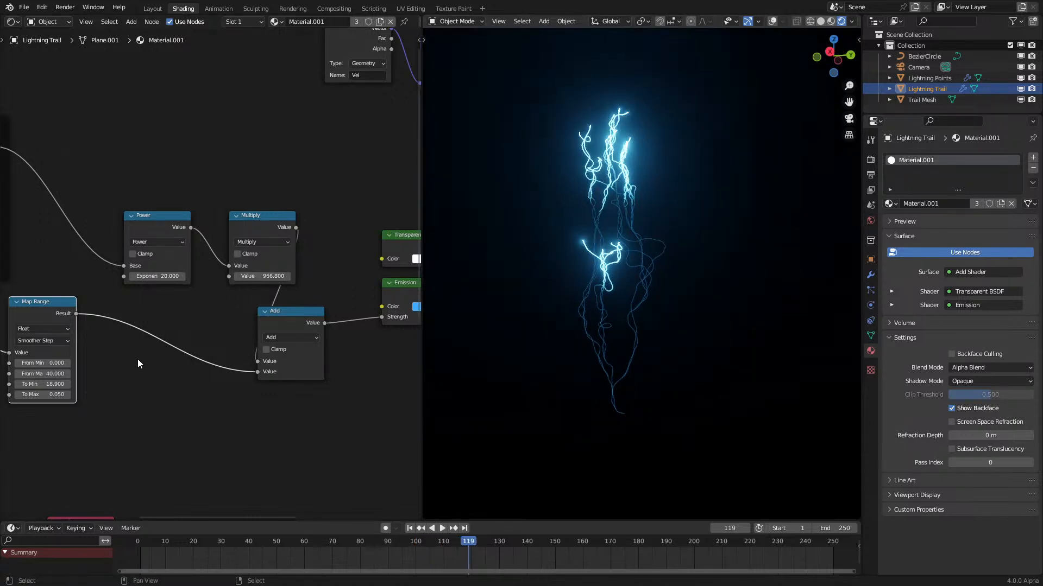
Step: Disconnect the Smoother Step Map Range from the Add node and set the added value to 4.01
middle_click_drag(125, 358, 135, 363)
right_click_drag(203, 338, 217, 385, "ctrl")
left_click_drag(302, 374, 618, 318)
middle_click_drag(618, 318, 624, 342)
middle_click_drag(584, 239, 620, 299, "shift")
scroll(611, 328, "up", 4)
scroll(647, 284, "up", 6)
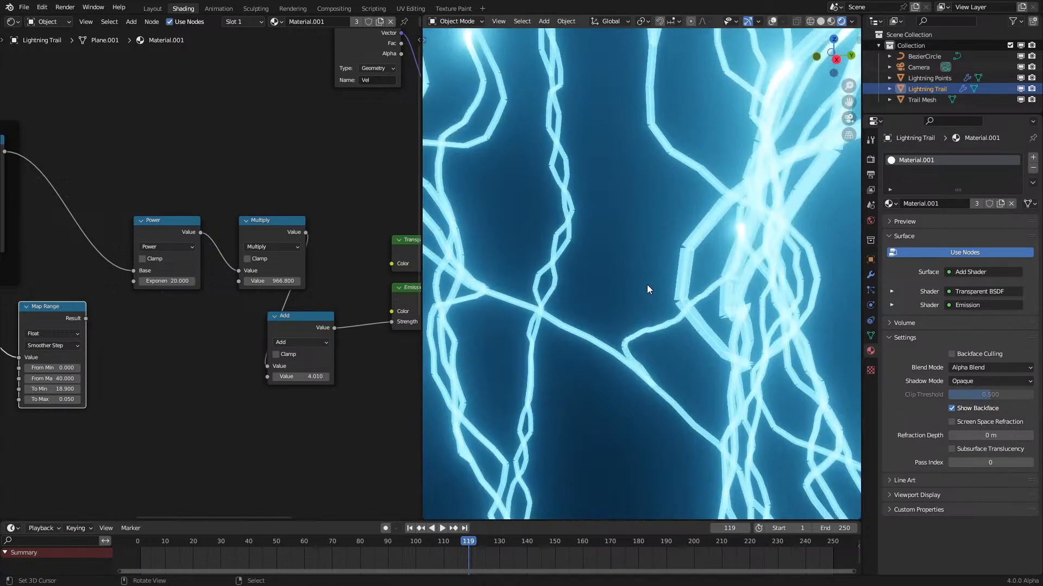
scroll(732, 253, "down", 2)
scroll(160, 323, "down", 3)
Step: Duplicate the UV Map and Separate XYZ nodes into free space below the emission nodes
middle_click_drag(160, 323, 259, 302)
middle_click_drag(168, 325, 237, 336)
left_click_drag(164, 242, 169, 242)
middle_click_drag(172, 251, 87, 233)
key("shift+d")
left_click(366, 484)
middle_click_drag(204, 418, 87, 369)
scroll(87, 368, "up", 1)
scroll(87, 368, "up", 2)
Step: Try deleting the Splits Attribute node and undo the deletion
left_click(99, 377)
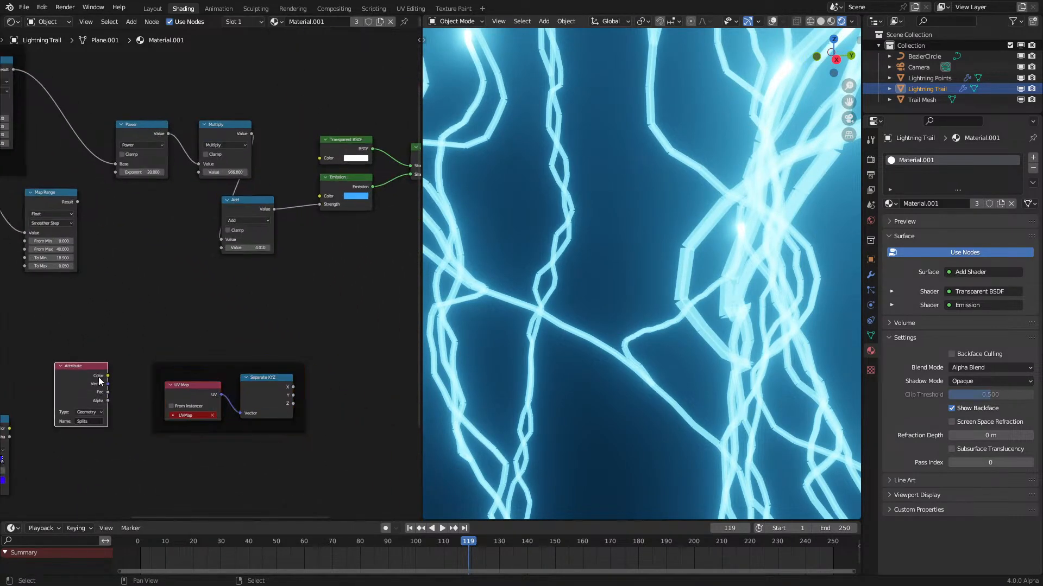
key("x")
scroll(283, 415, "up", 5)
middle_click_drag(285, 417, 346, 383)
scroll(275, 423, "down", 5)
key("ctrl+z")
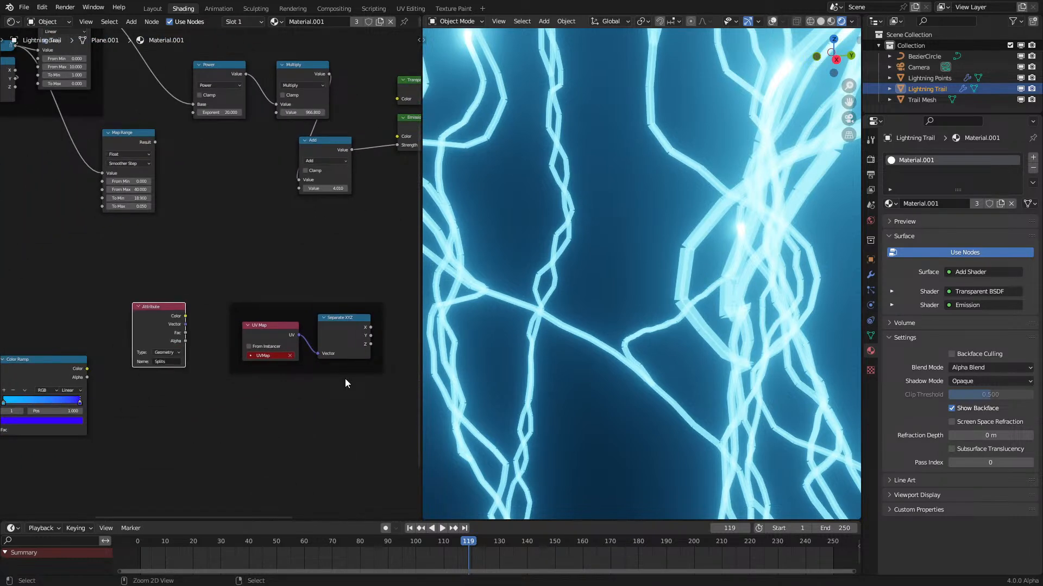
Step: Move the Splits Attribute node out of the way and preview the copied Separate XYZ node's X output
key("g")
left_click(182, 480)
middle_click_drag(346, 334, 216, 380)
scroll(216, 381, "up", 5)
left_click(216, 384, "ctrl+shift")
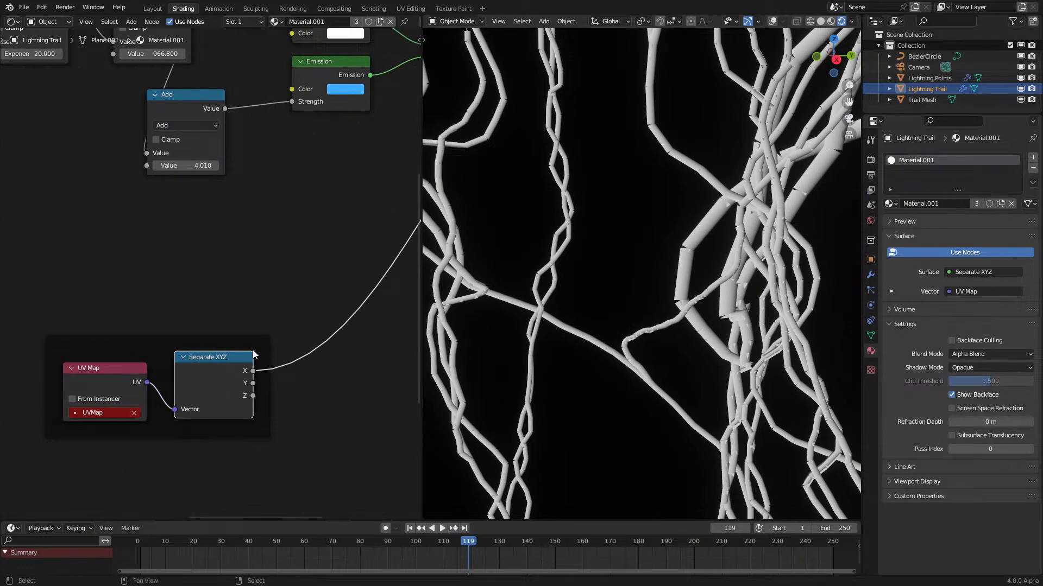
Step: Add a Ping-Pong math node on the Separate XYZ X output and preview it
left_click_drag(277, 374, 311, 383)
type("pi")
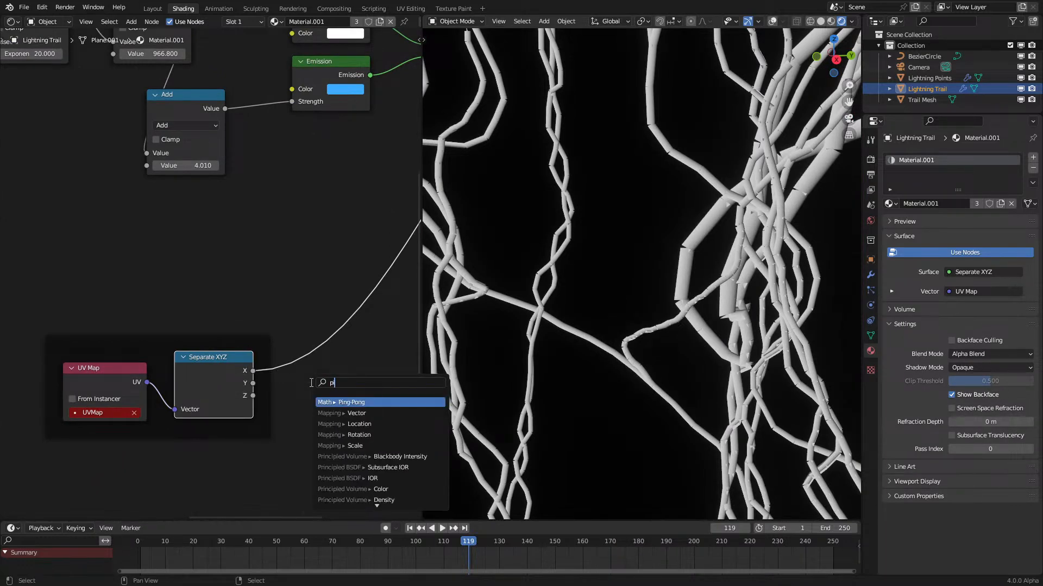
type("mnping")
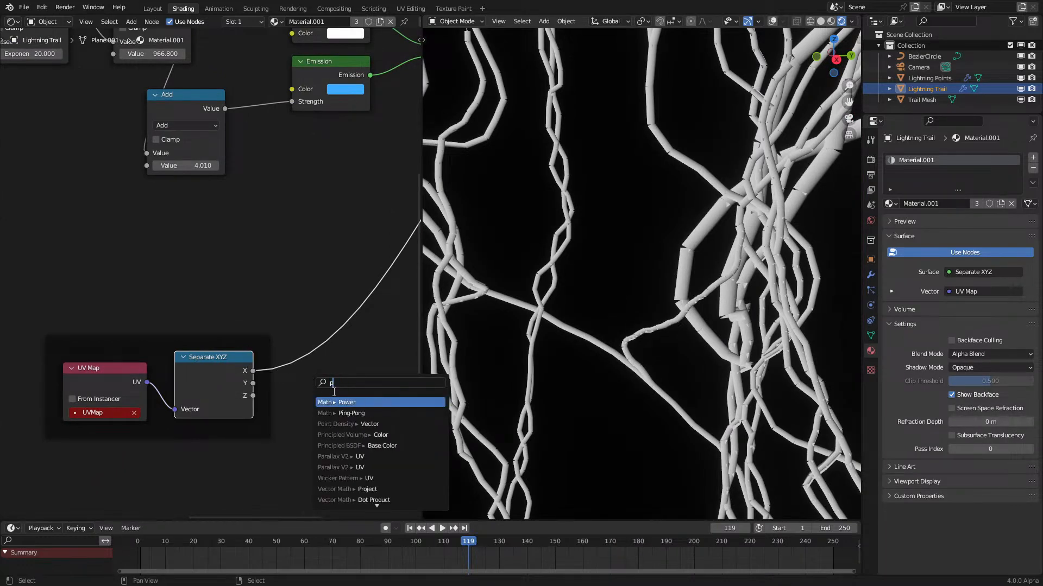
key("Return")
left_click(333, 392, "ctrl+shift")
Step: Collapse the copied Separate XYZ node above UV Map and place Ping-Pong beside them
left_click_drag(341, 390, 241, 391)
left_click(177, 362)
left_click_drag(180, 362, 77, 341)
left_click_drag(308, 390, 210, 350)
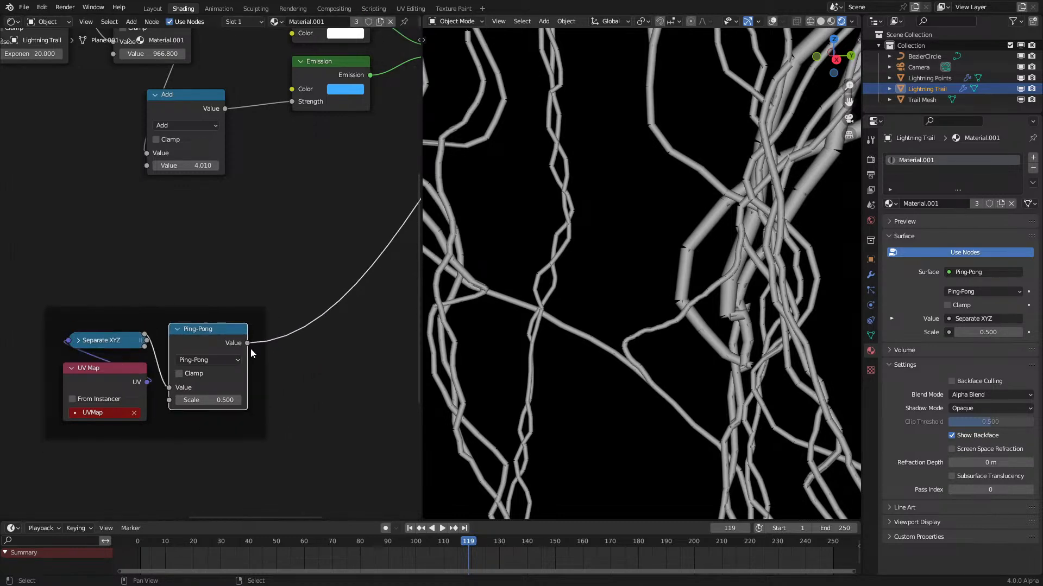
Step: Try a Map Range node with From Max 0.5 on the Ping-Pong output and preview it
left_click_drag(298, 377, 298, 377)
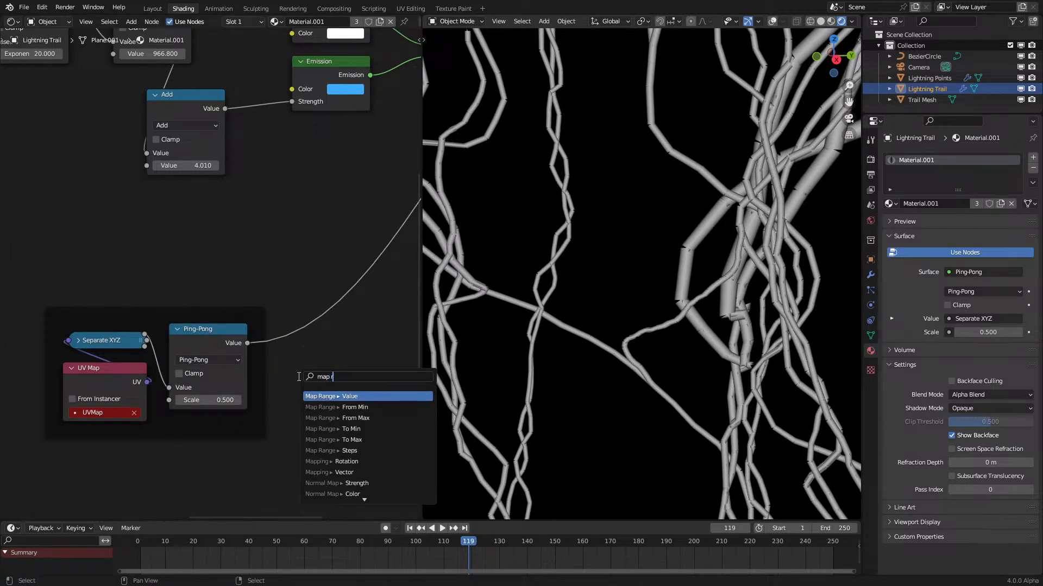
key("Return")
left_click(304, 385)
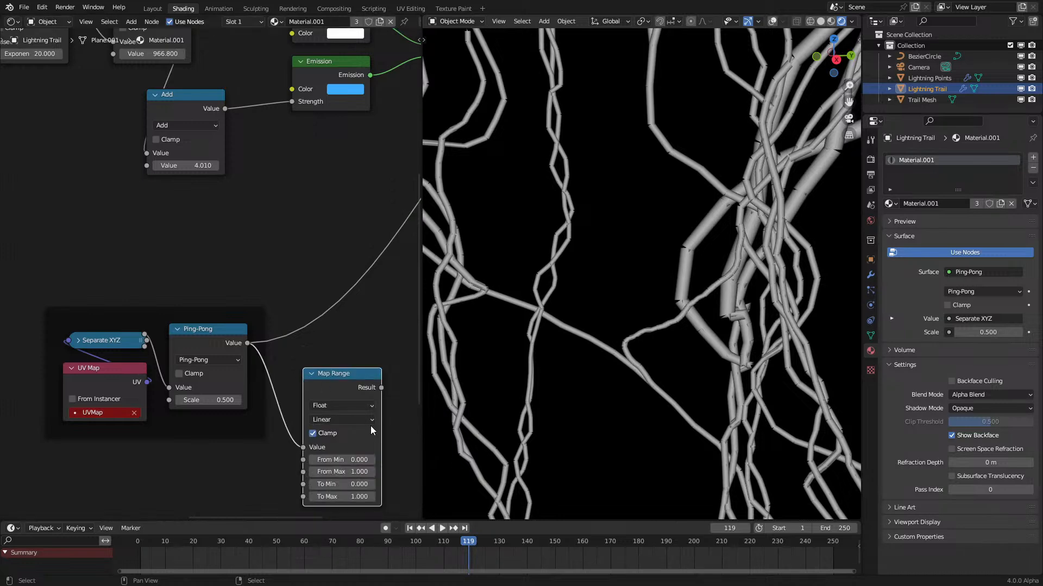
left_click(355, 471)
type(".")
left_click(352, 374, "ctrl+shift")
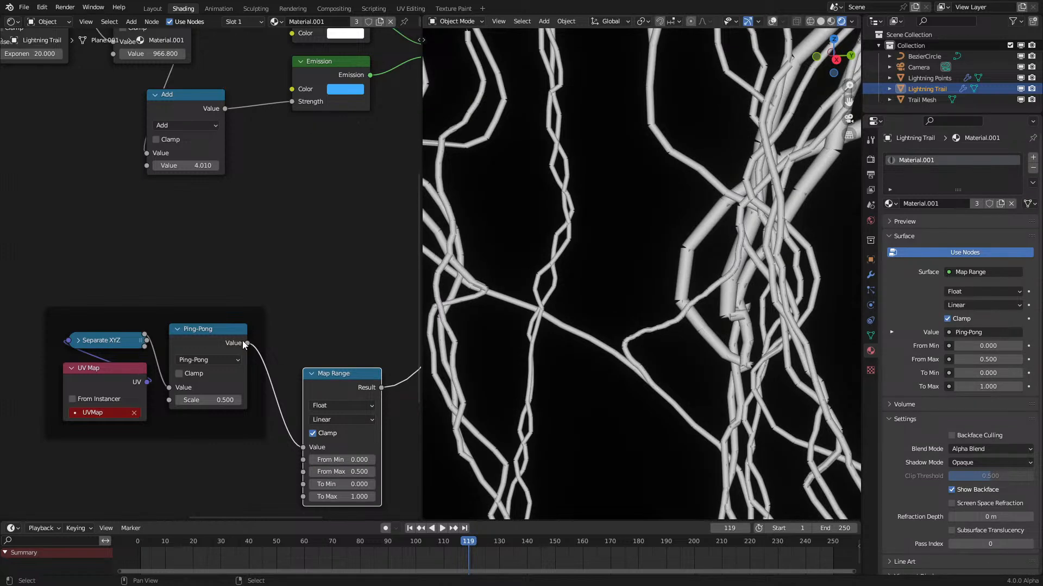
Step: Add a Multiply node on the Ping-Pong output and delete the Map Range node beneath it
left_click_drag(246, 343, 291, 313)
type("mu")
left_click(311, 333)
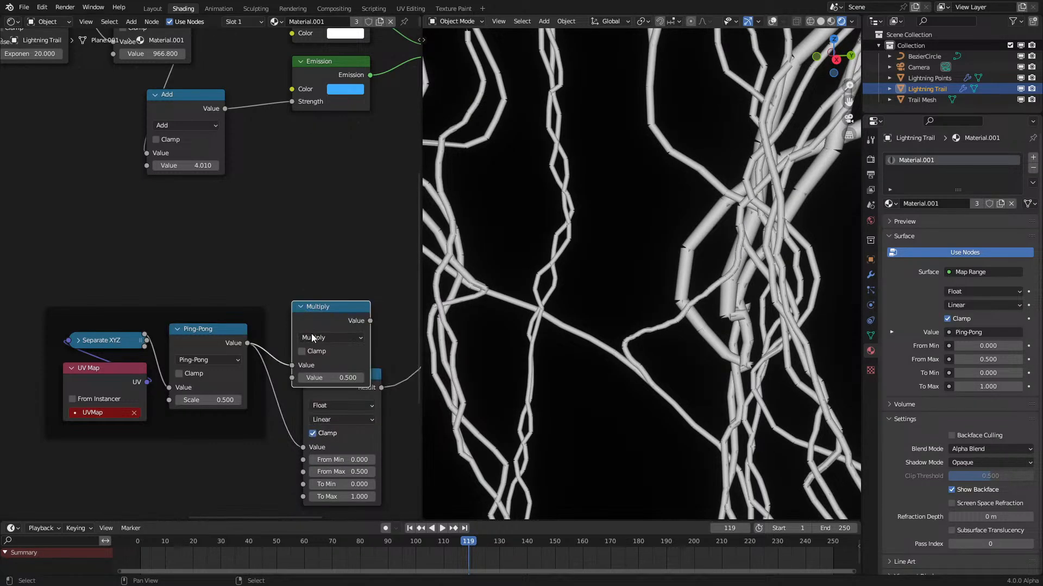
left_click(369, 392)
key("x")
Step: Preview the new Multiply node, set its multiplier to 2, and place it beside Ping-Pong
left_click(332, 322, "ctrl+shift")
double_click(329, 379)
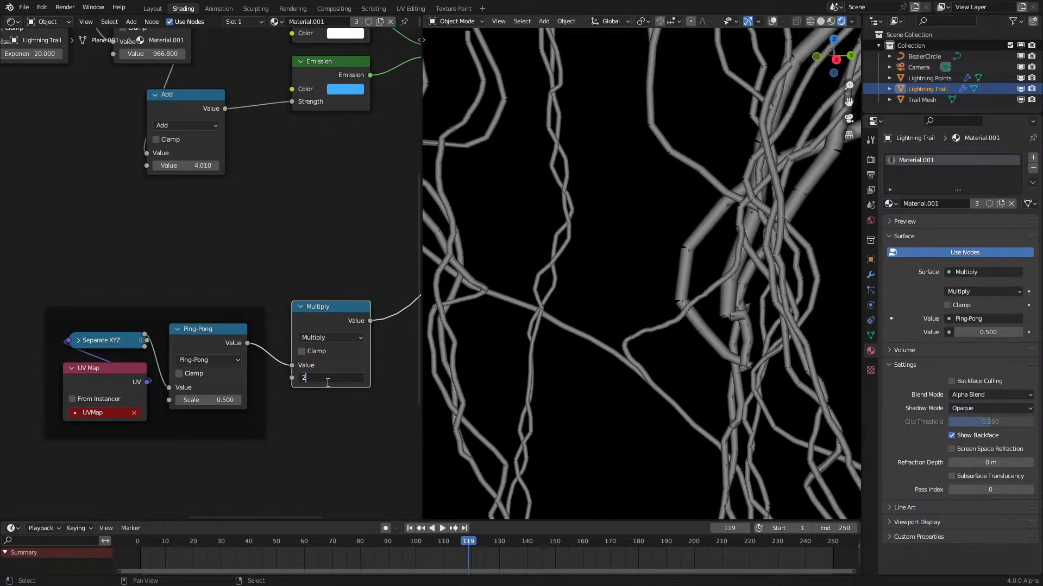
type("2")
key("Return")
left_click_drag(331, 320, 298, 342)
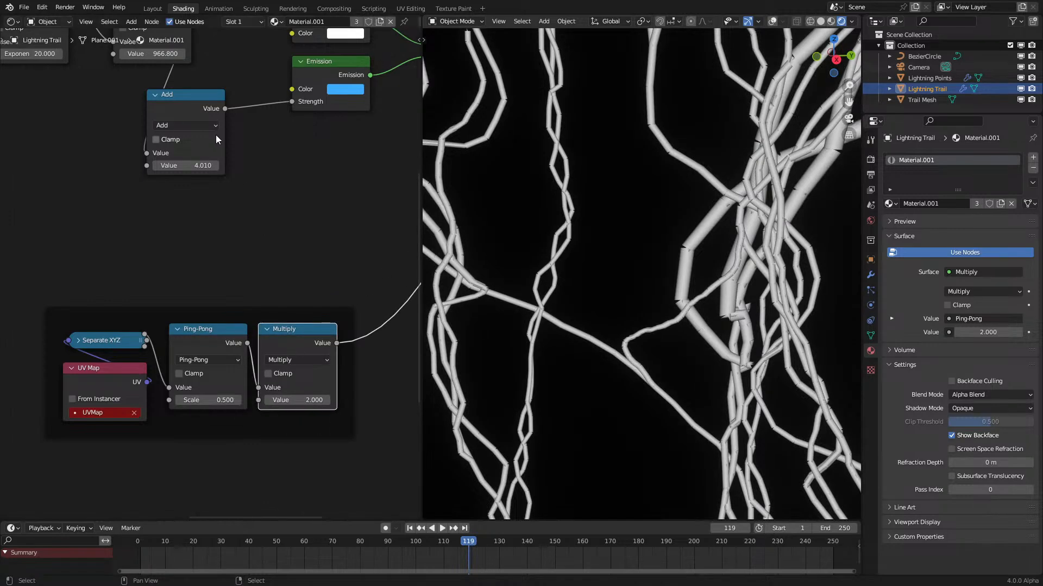
Step: Insert a copy of the Add node before Emission, switch it to Multiply, and link the Ping-Pong Multiply result to its second value
middle_click_drag(203, 101, 198, 204)
left_click_drag(198, 204, 76, 193)
key("shift+d")
left_click(220, 214)
left_click(191, 229)
left_click(165, 283)
left_click_drag(332, 446, 141, 267)
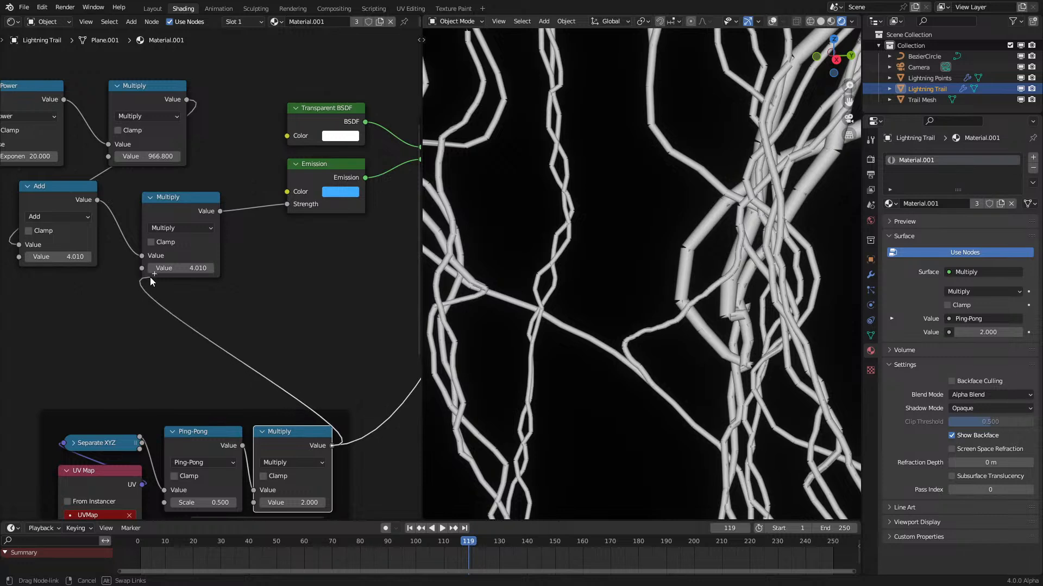
Step: Restore the Add Shader as the material output and examine the lightning strands up close
scroll(162, 421, "down", 3)
left_click(353, 255, "ctrl+shift")
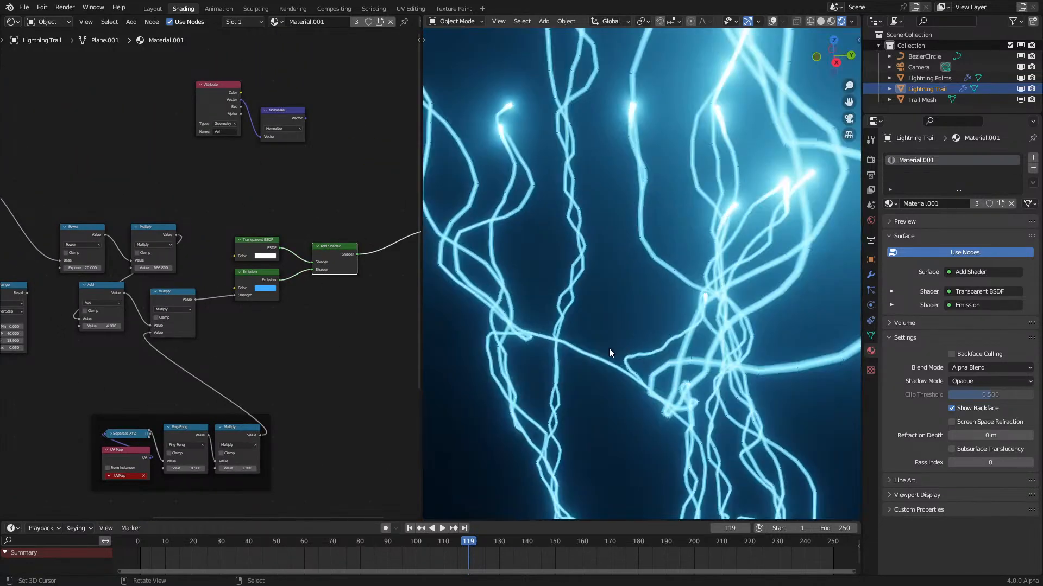
middle_click_drag(609, 347, 626, 333)
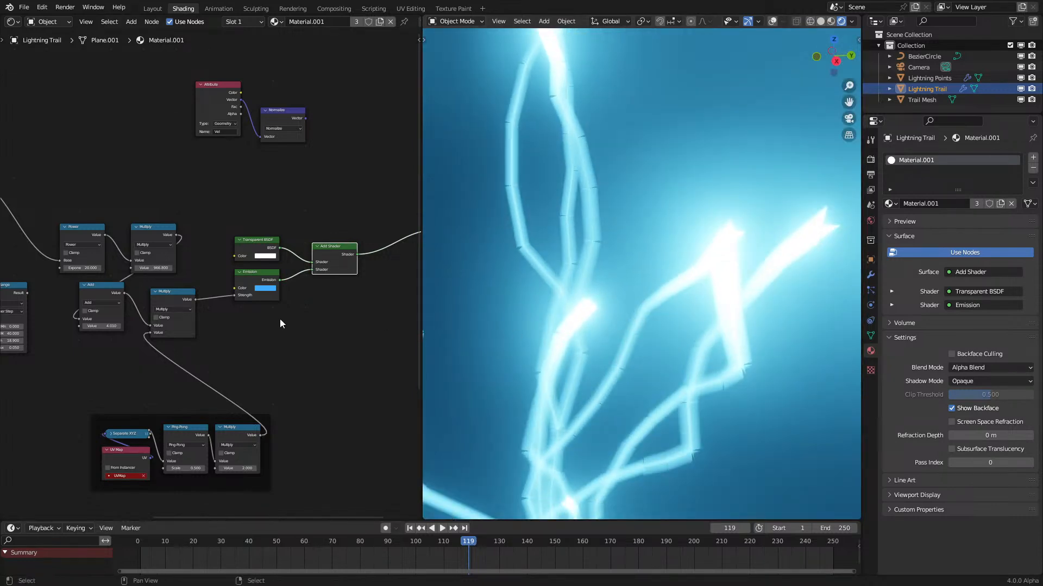
Step: Tidy the strength nodes: move Multiply beside Power, place Add beneath it, and collapse the last Multiply under Emission
middle_click_drag(227, 308, 259, 328)
scroll(211, 275, "up", 5)
middle_click_drag(124, 266, 248, 297)
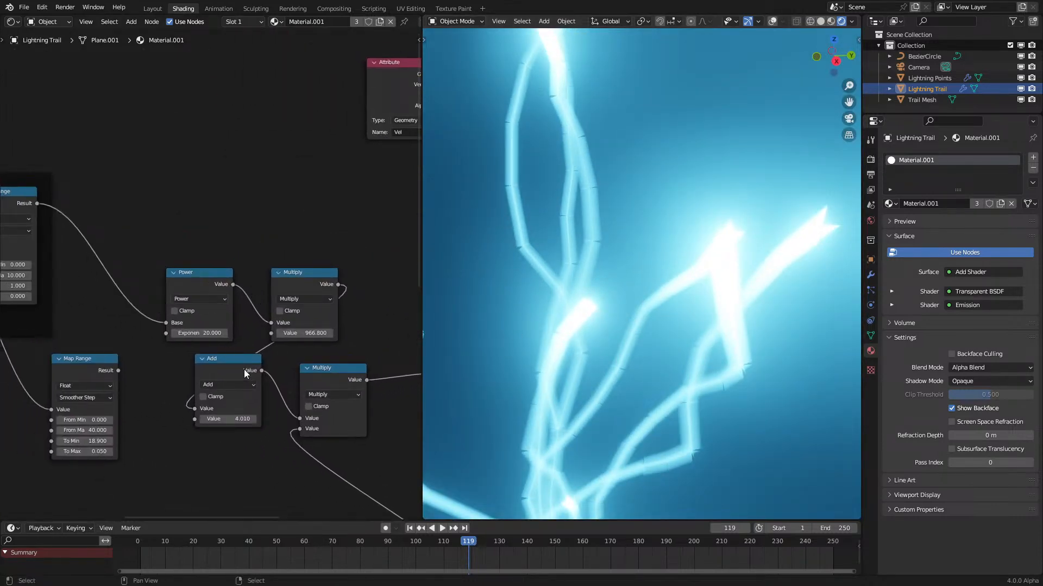
middle_click_drag(318, 378, 243, 329)
left_click_drag(104, 158, 190, 211)
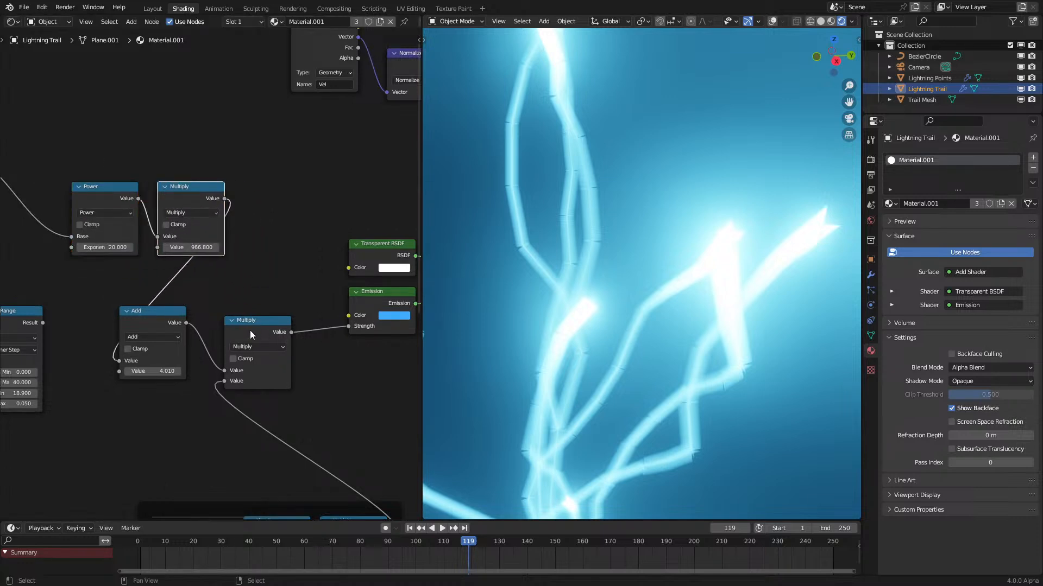
left_click(232, 320)
left_click_drag(232, 321, 357, 359)
left_click_drag(133, 320, 170, 281)
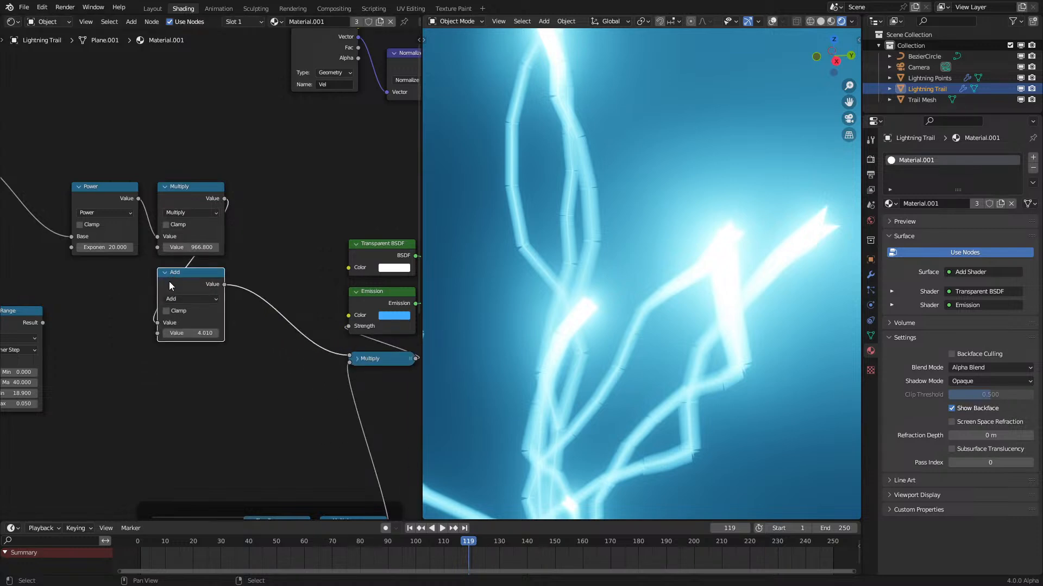
Step: Add a Map Range node fed by the Ping-Pong value, with Smoother Step interpolation and From Max at 0.5
scroll(683, 283, "down", 8)
middle_click_drag(597, 369, 599, 348)
scroll(598, 348, "up", 8)
middle_click_drag(322, 411, 257, 333)
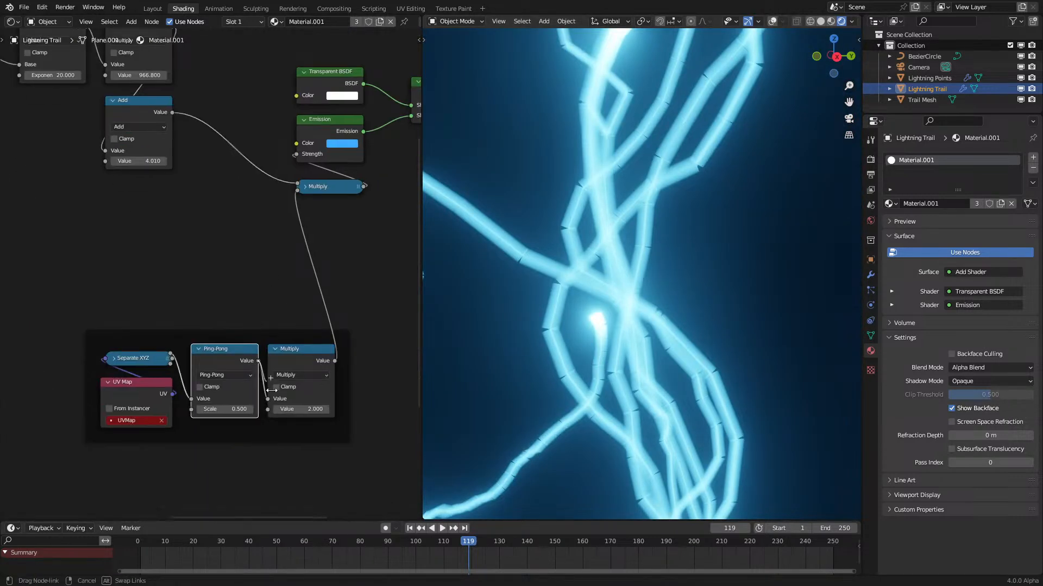
left_click_drag(308, 495, 309, 496)
type("map")
key("Return")
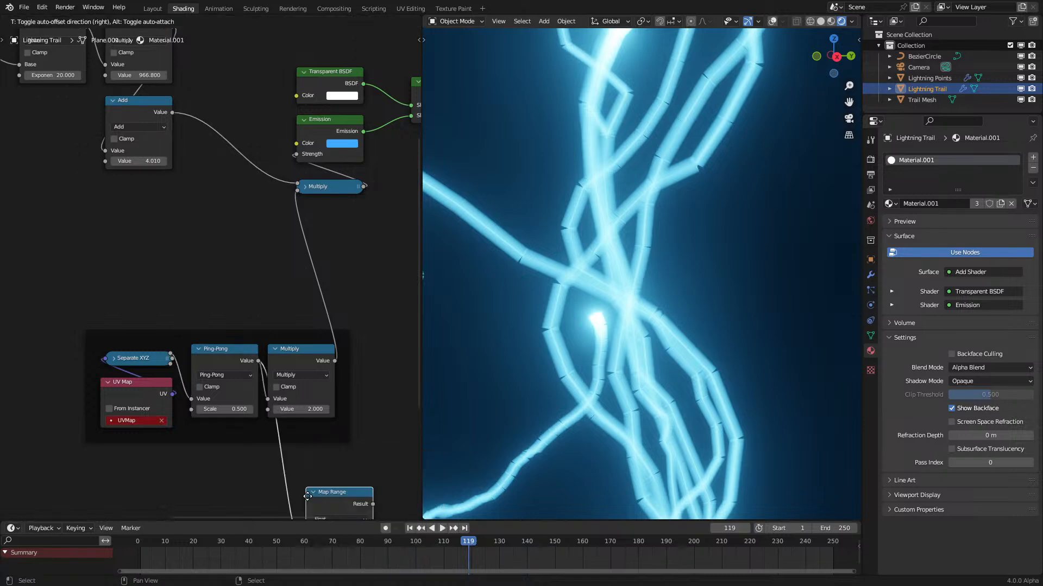
left_click(307, 496)
middle_click_drag(299, 468, 238, 315)
scroll(239, 317, "up", 4)
left_click(283, 390)
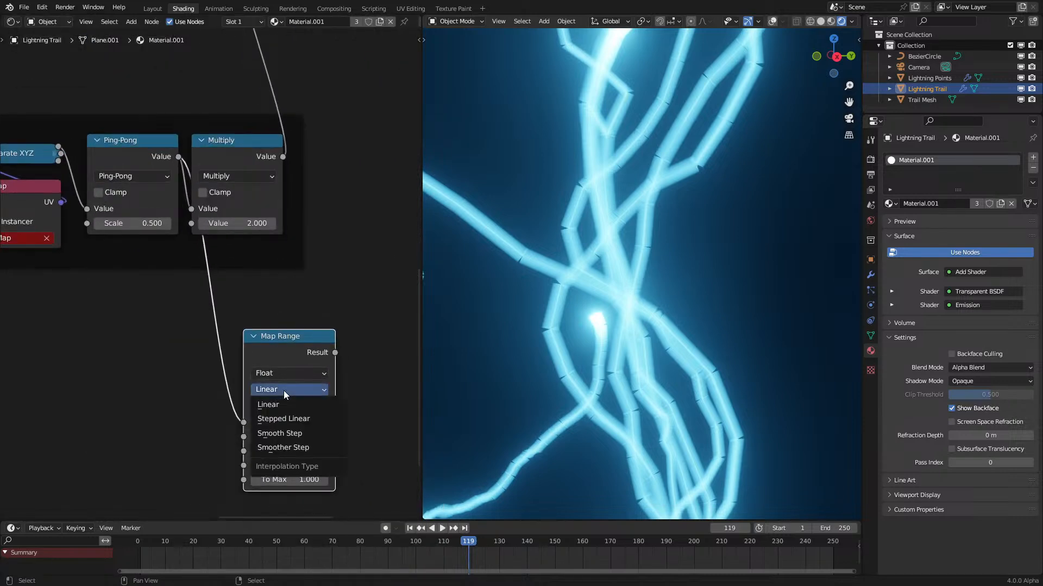
left_click(287, 447)
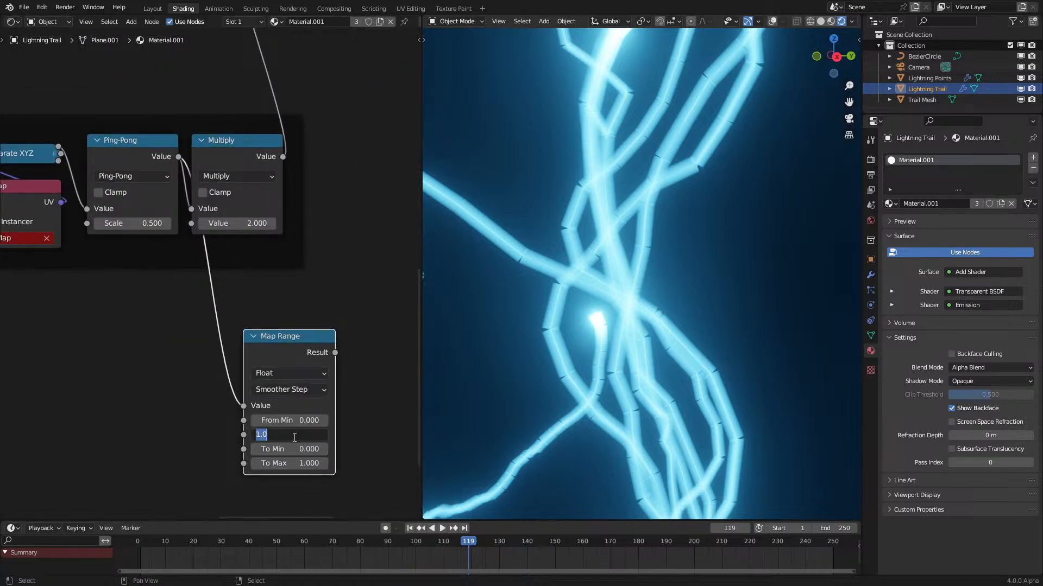
Step: Link the Map Range result into the Multiply under Emission, delete the Multiply beside Ping-Pong, and put Map Range in its place
left_click_drag(329, 354, 119, 137)
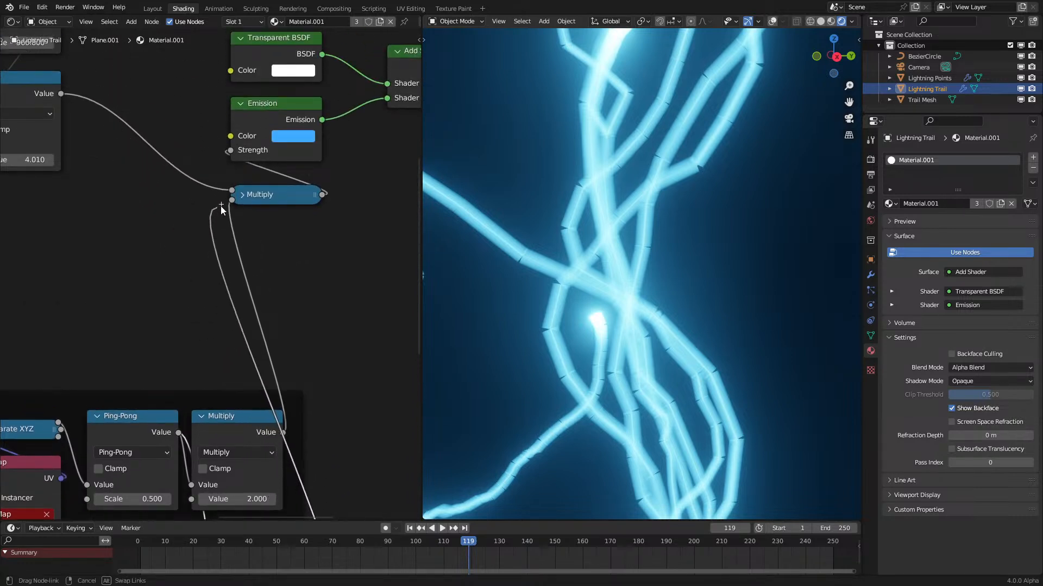
left_click_drag(237, 200, 236, 201)
middle_click_drag(266, 361, 269, 246)
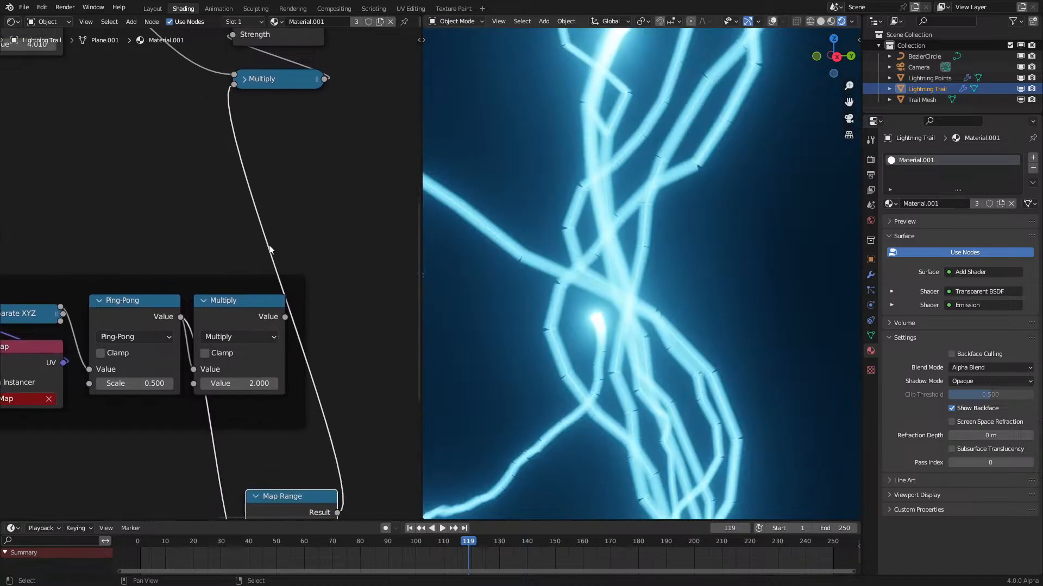
left_click(248, 308)
key("x")
left_click_drag(272, 495, 211, 285)
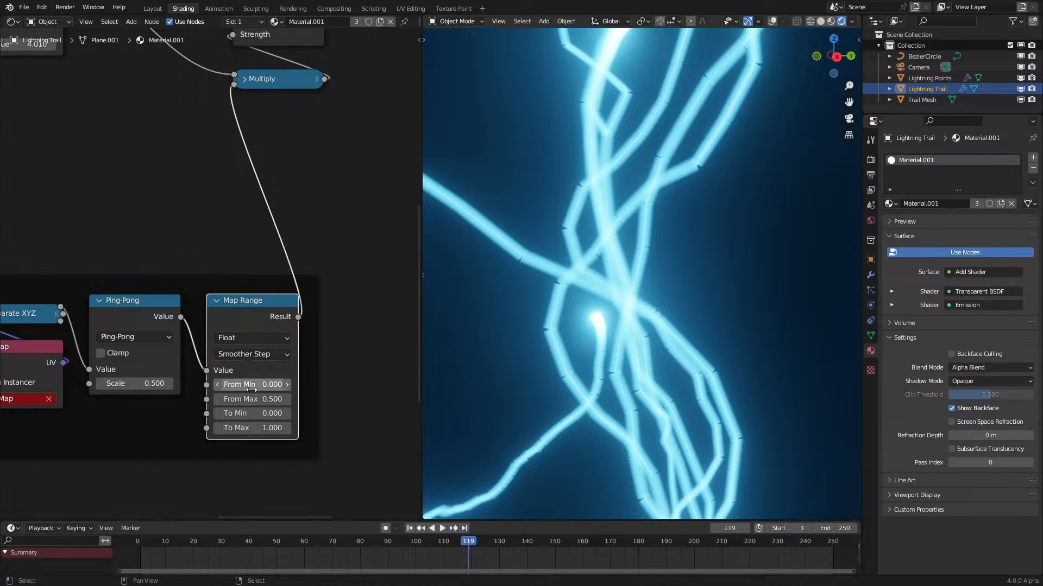
Step: Play the animation from the start and examine the lightning strands from a distance and up close
mouse_move(252, 400)
left_mouse_down()
mouse_move(230, 399)
mouse_move(251, 399)
mouse_move(257, 384)
mouse_move(248, 385)
left_mouse_up()
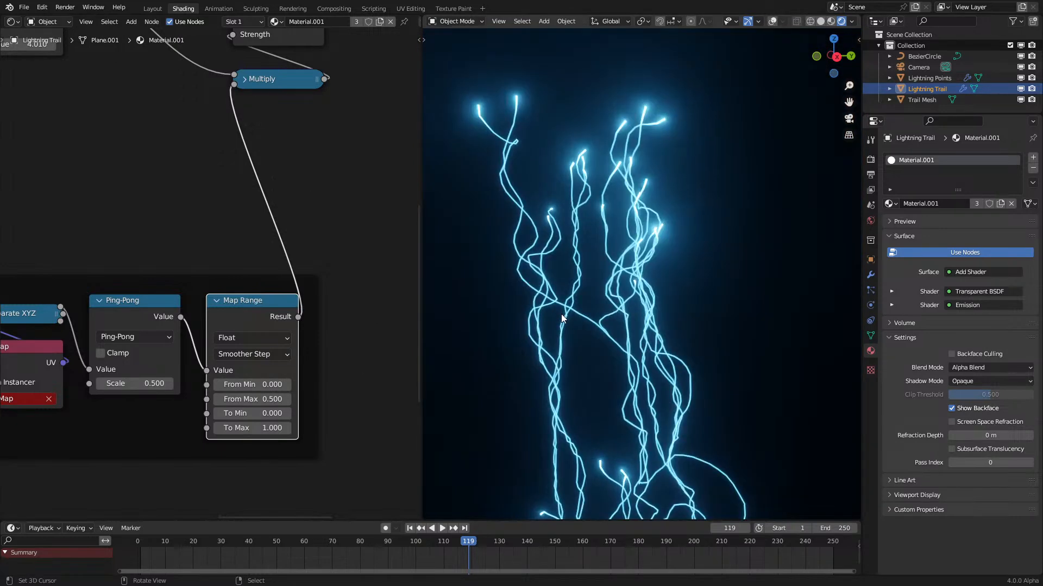
key("space")
left_click(136, 555)
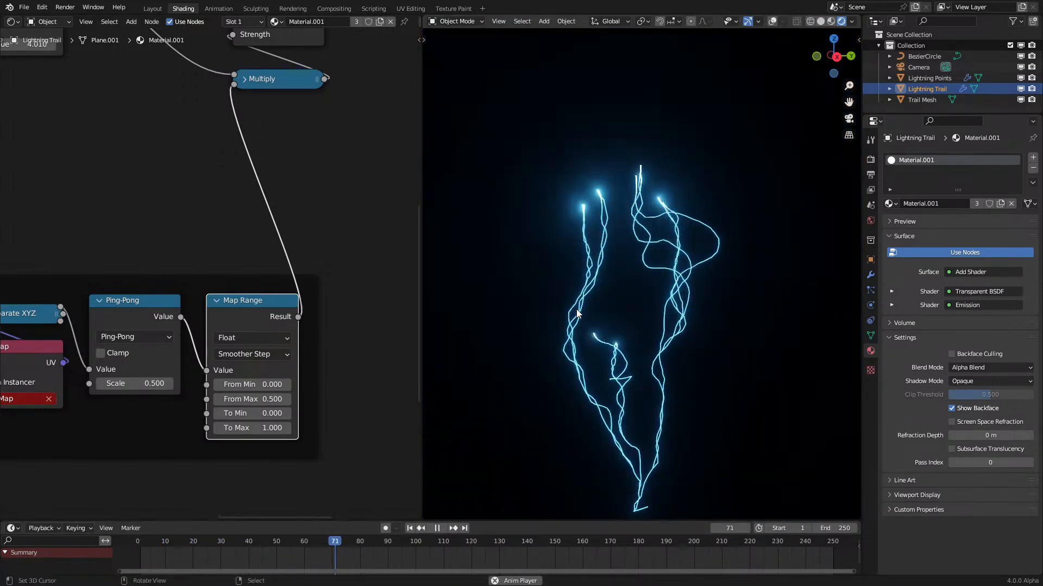
key("space")
scroll(592, 282, "up", 5)
mouse_move(589, 282)
middle_mouse_down()
mouse_move(553, 315)
mouse_move(607, 267)
mouse_move(592, 279)
middle_mouse_up()
scroll(552, 315, "up", 3)
scroll(553, 315, "down", 10)
scroll(211, 364, "down", 4)
Step: Delete the unused Smoother Step Map Range node near Power
middle_click_drag(130, 209, 286, 362)
scroll(149, 301, "up", 2)
left_click(158, 287)
key("x")
middle_click_drag(307, 292, 113, 344)
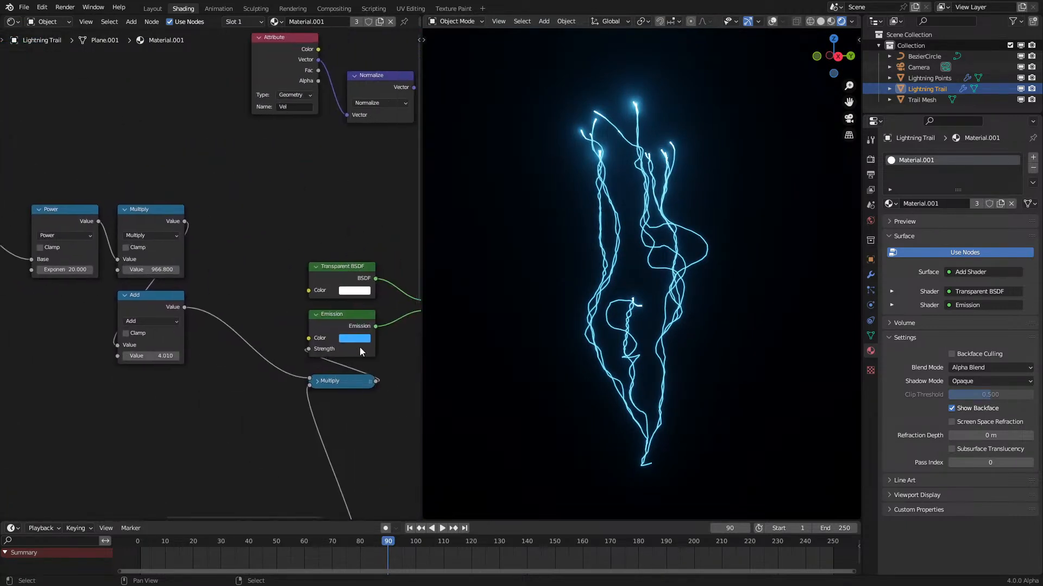
Step: Raise the Add value to 48.11 and change the Emission colour to green while previewing the animation
left_click_drag(151, 356, 228, 355)
key("space")
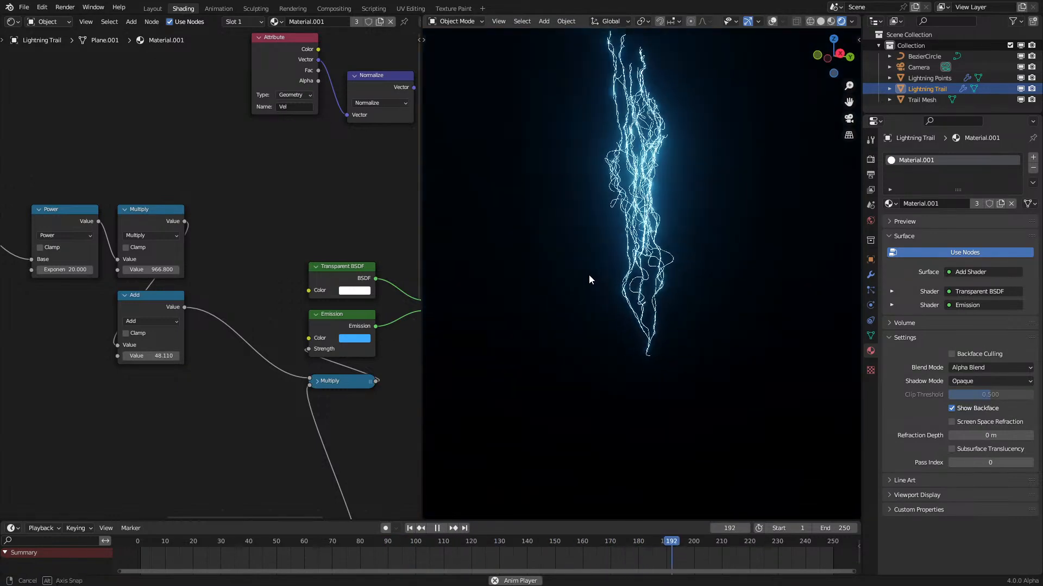
left_click(350, 337)
left_click_drag(356, 223, 354, 220)
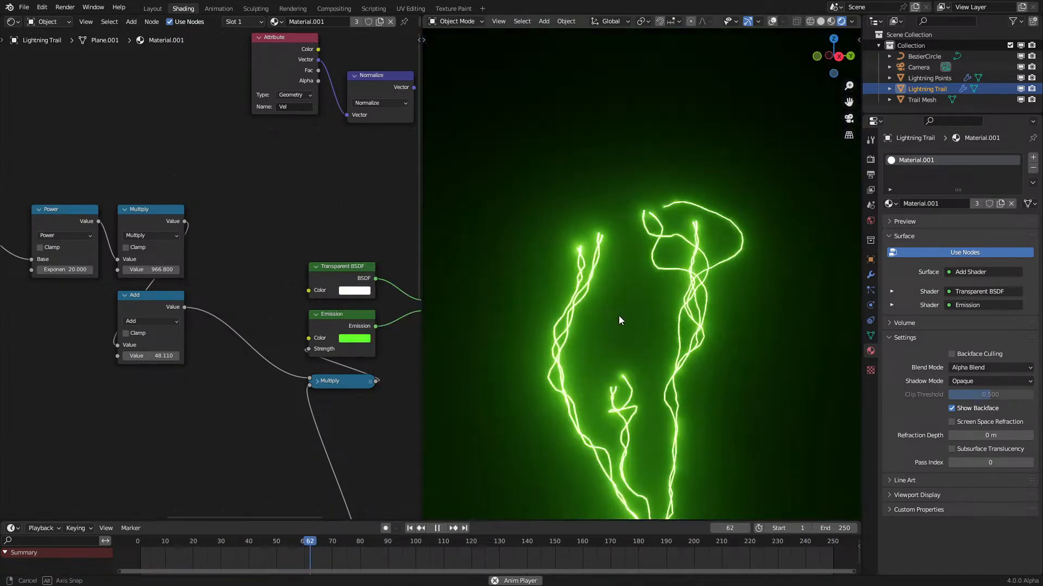
key("space")
Step: Add a Color Ramp node and link the trail-age Map Range result to its Fac
scroll(228, 332, "down", 4)
middle_click_drag(226, 338, 438, 299)
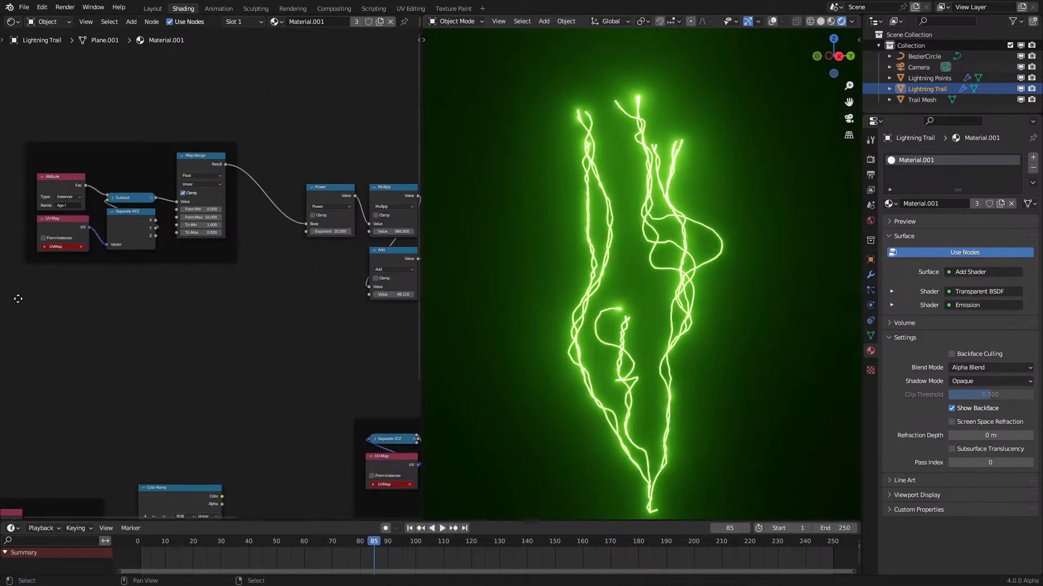
scroll(218, 266, "up", 2)
middle_click_drag(235, 234, 74, 227)
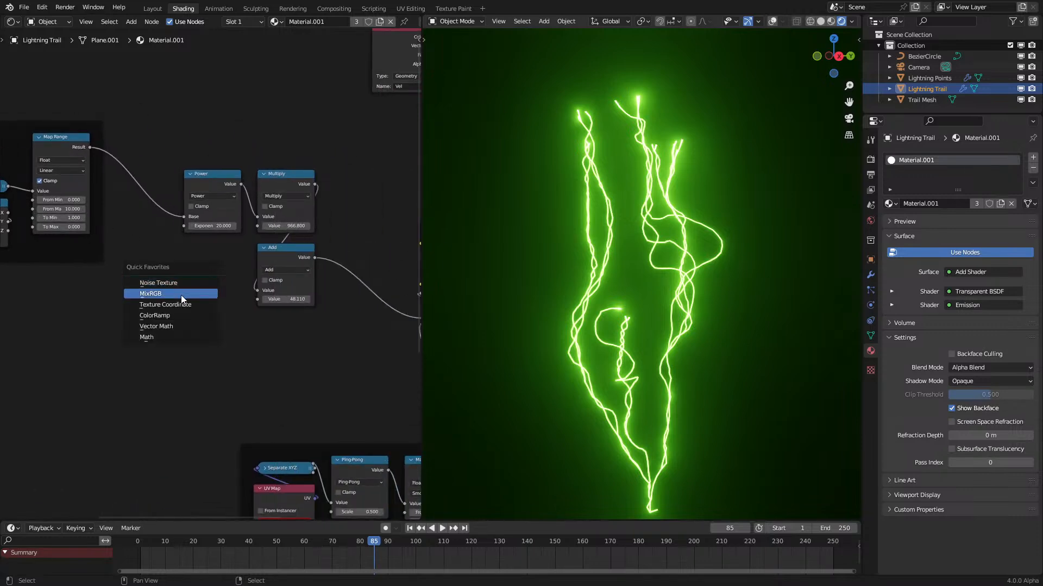
left_click(167, 317)
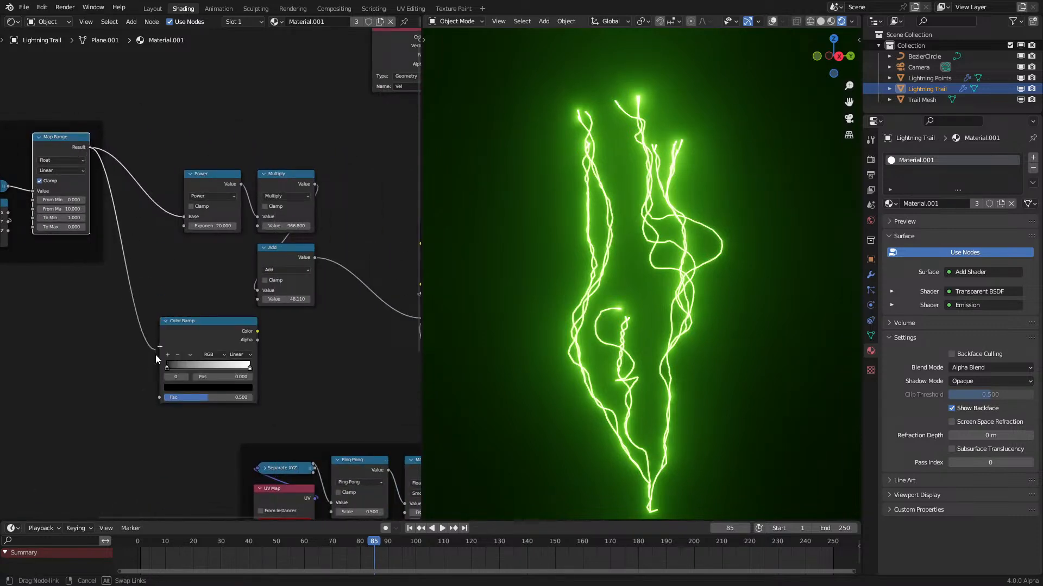
left_click_drag(158, 397, 160, 398)
Step: Place the Color Ramp above the Power and Multiply nodes and link its Color output to the Emission colour
left_click(200, 344)
middle_click_drag(201, 345, 119, 422)
key("g")
left_click(177, 160)
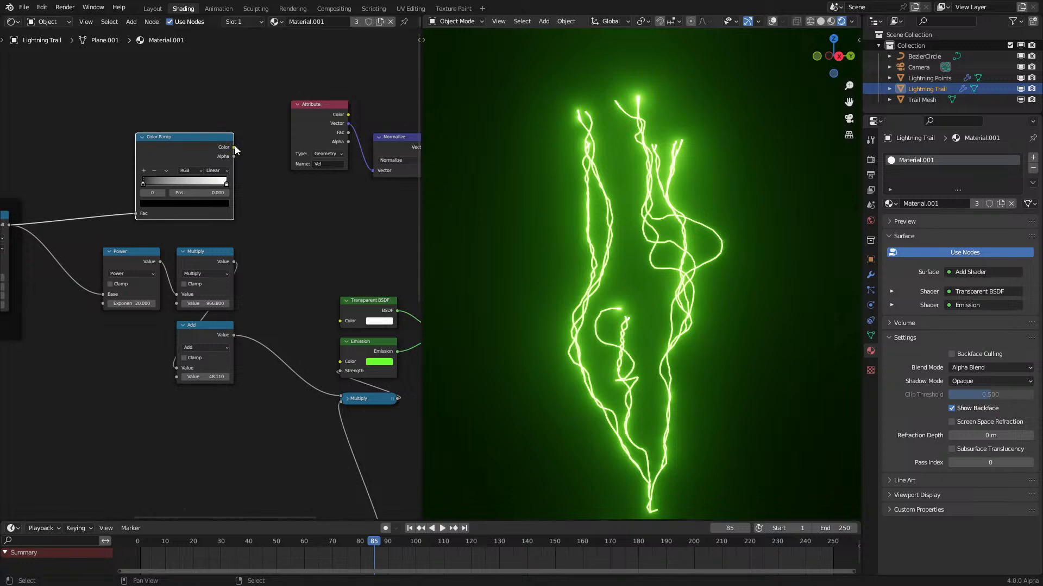
left_click_drag(353, 362, 342, 362)
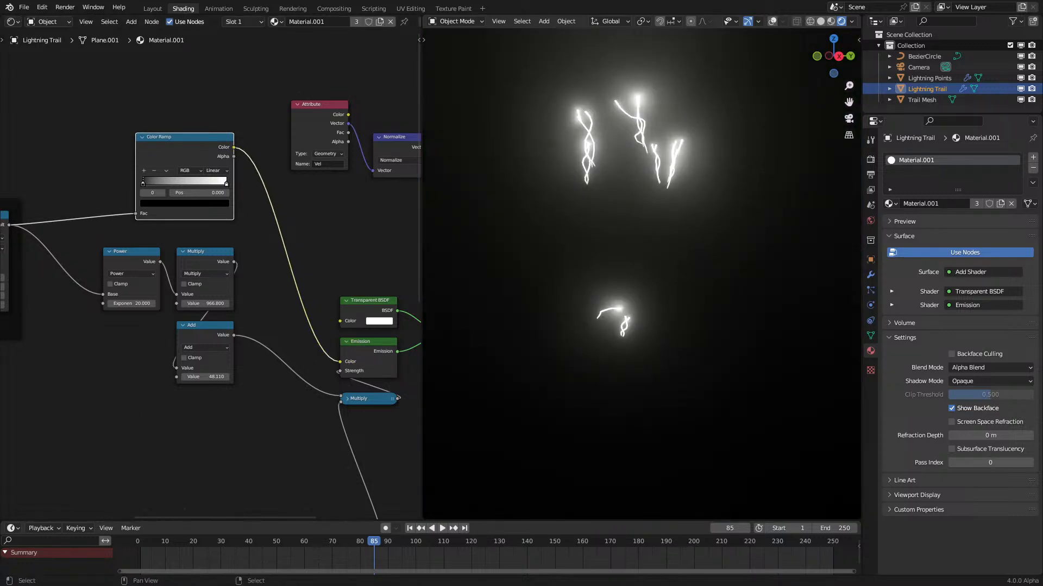
Step: Colour the Color Ramp with a light blue first stop and an orange last stop, and preview it in motion
scroll(221, 279, "up", 4)
middle_click_drag(211, 193, 216, 302)
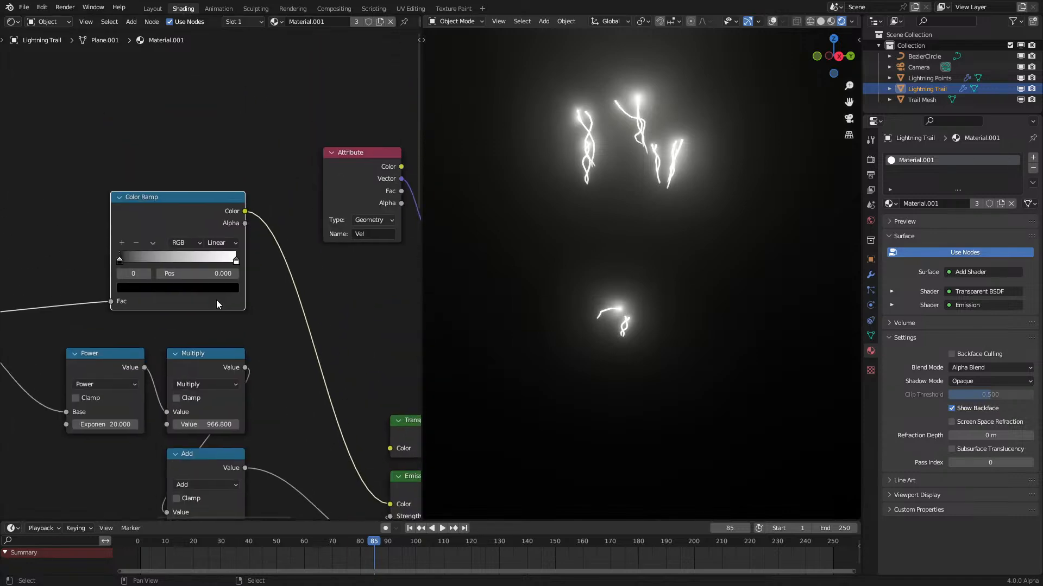
left_click(216, 282)
mouse_move(181, 205)
left_mouse_down()
mouse_move(176, 188)
mouse_move(146, 205)
mouse_move(153, 201)
left_mouse_up()
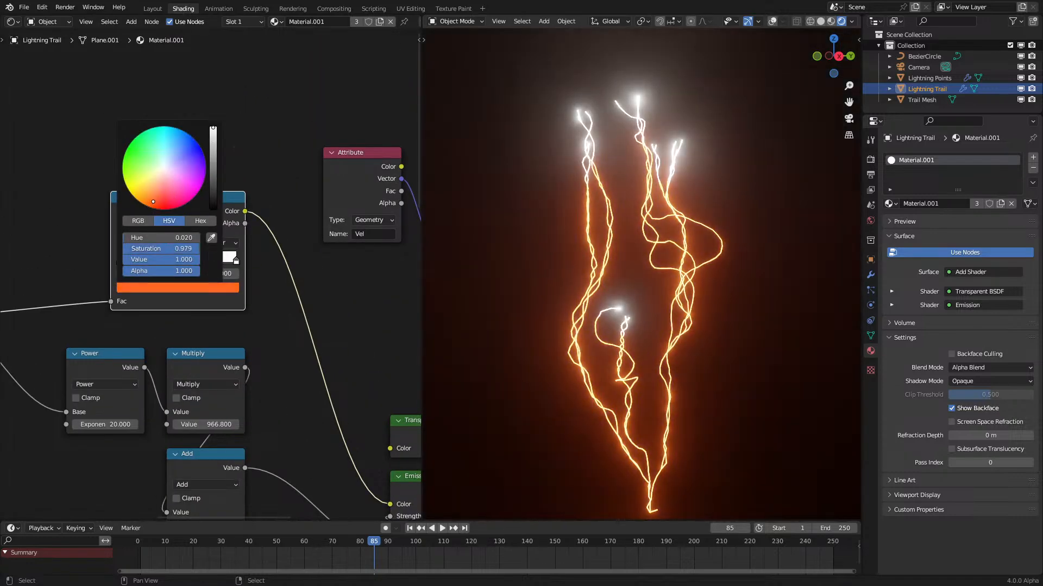
left_click(207, 286)
left_click_drag(158, 188, 173, 129)
left_click_drag(120, 260, 74, 264)
left_click_drag(205, 256, 237, 261)
scroll(591, 280, "down", 3)
key("space")
scroll(592, 280, "up", 5)
scroll(158, 273, "up", 1)
Step: Try the Color Ramp in HSV mode with Near interpolation, and switch its colour mode to HSL
left_click(173, 242)
left_click(223, 241)
mouse_move(169, 238)
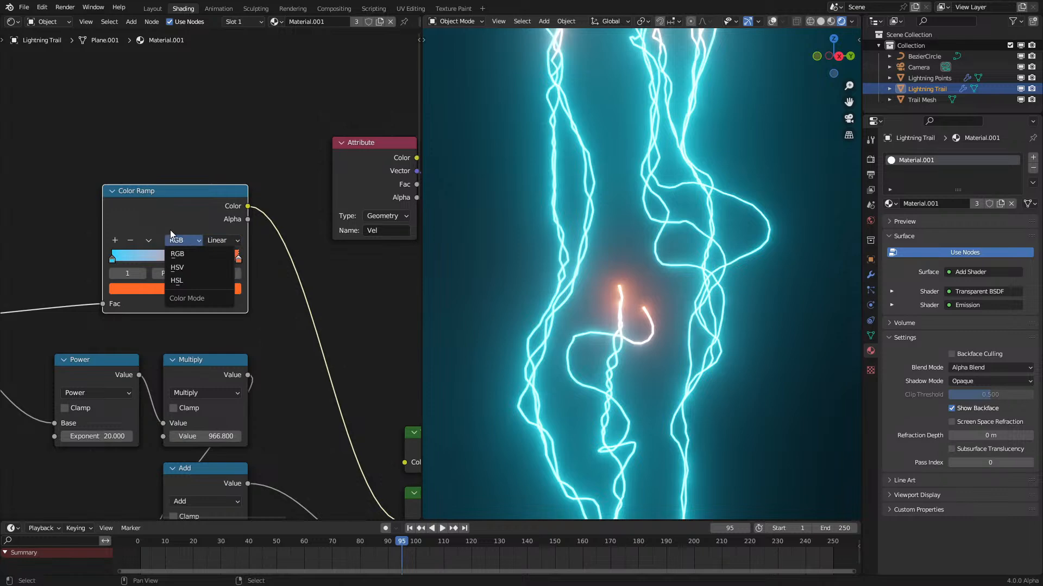
left_click(181, 268)
left_click(230, 241)
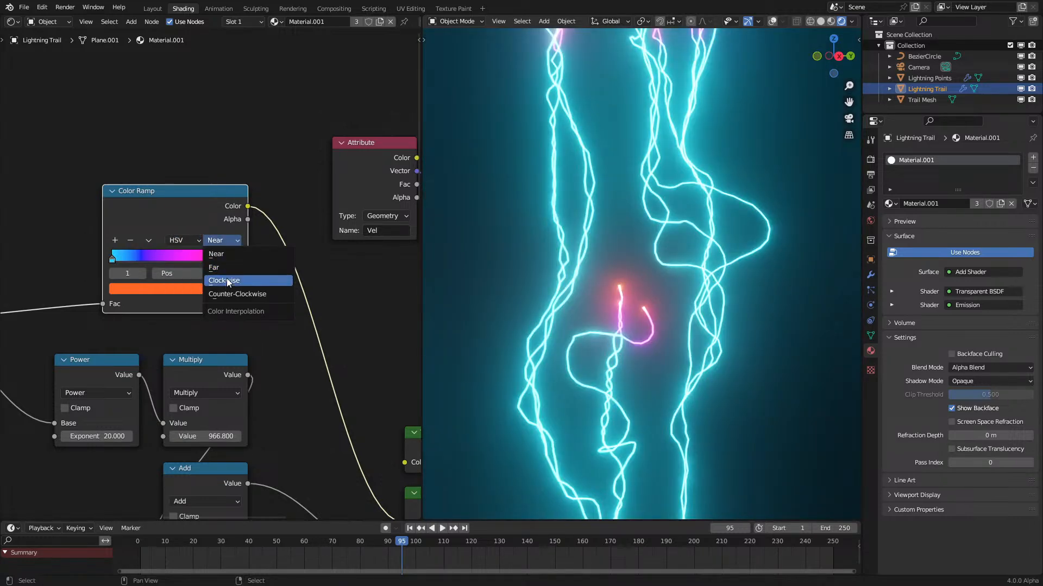
left_click(218, 254)
left_click(188, 242)
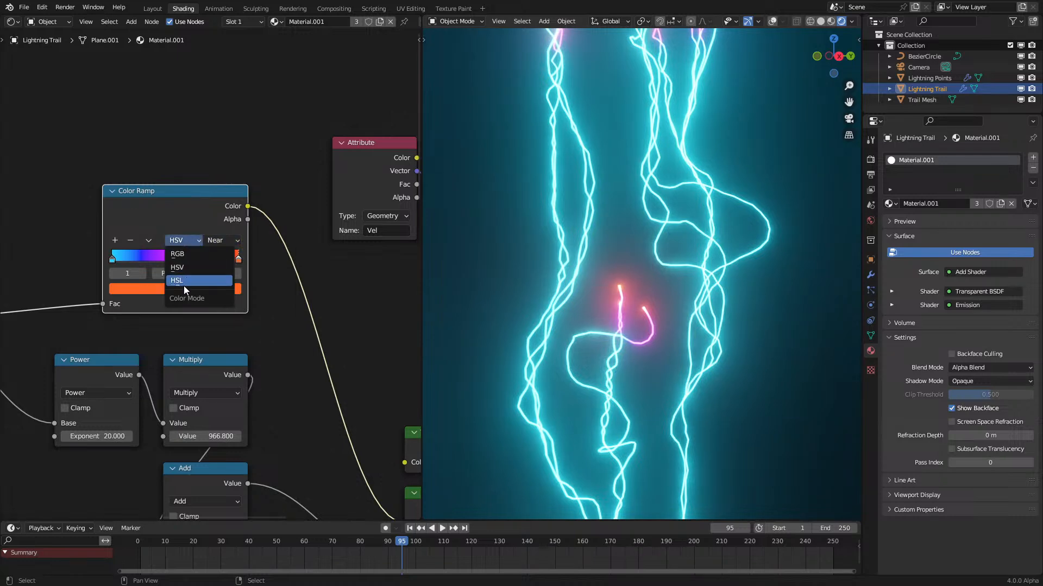
left_click(184, 284)
Step: Change the Color Ramp's first stop to green and play the animation while viewing the trails from other angles
left_click(129, 256)
left_click(136, 288)
mouse_move(169, 235)
left_mouse_down()
mouse_move(202, 234)
mouse_move(149, 235)
left_mouse_up()
scroll(347, 182, "down", 1)
scroll(670, 267, "down", 5)
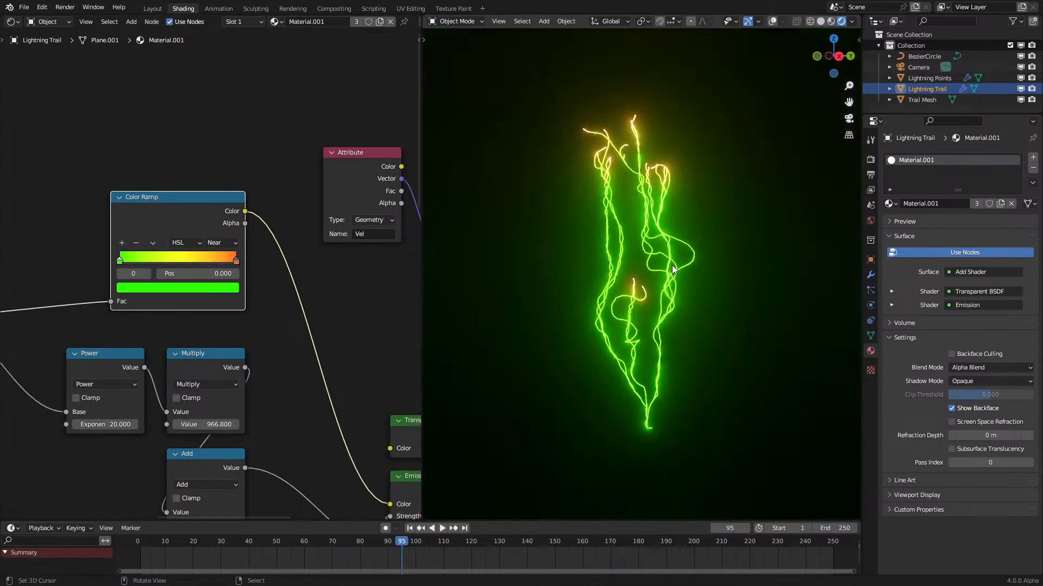
key("space")
scroll(574, 341, "up", 4)
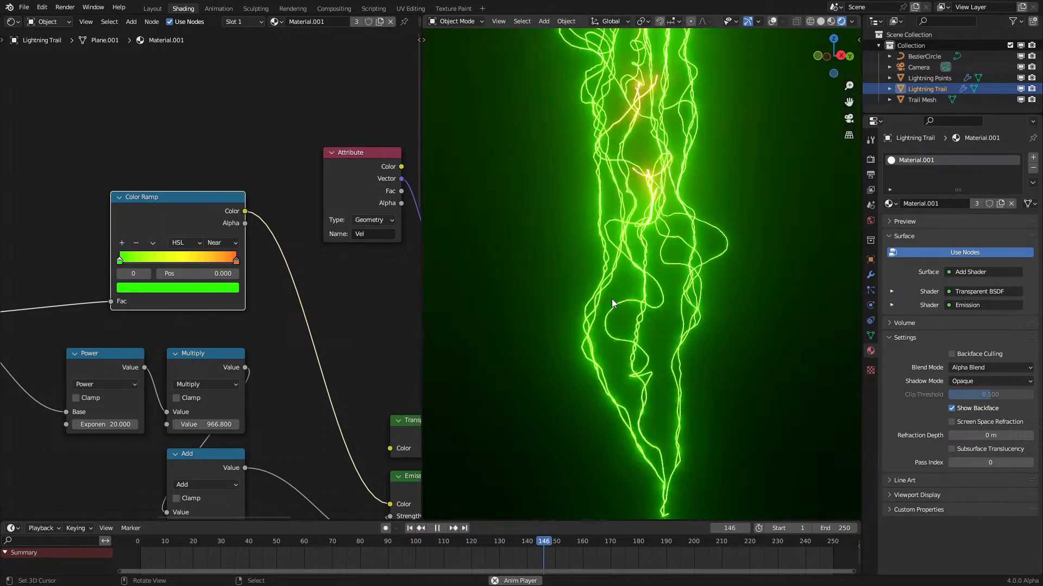
key("KP_7")
middle_click_drag(601, 256, 679, 386)
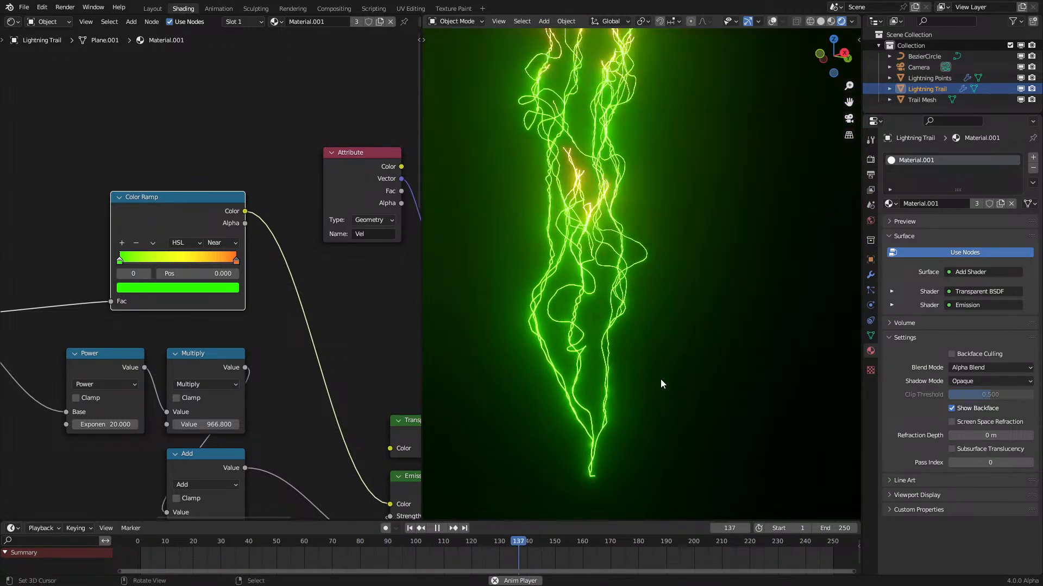
key("space")
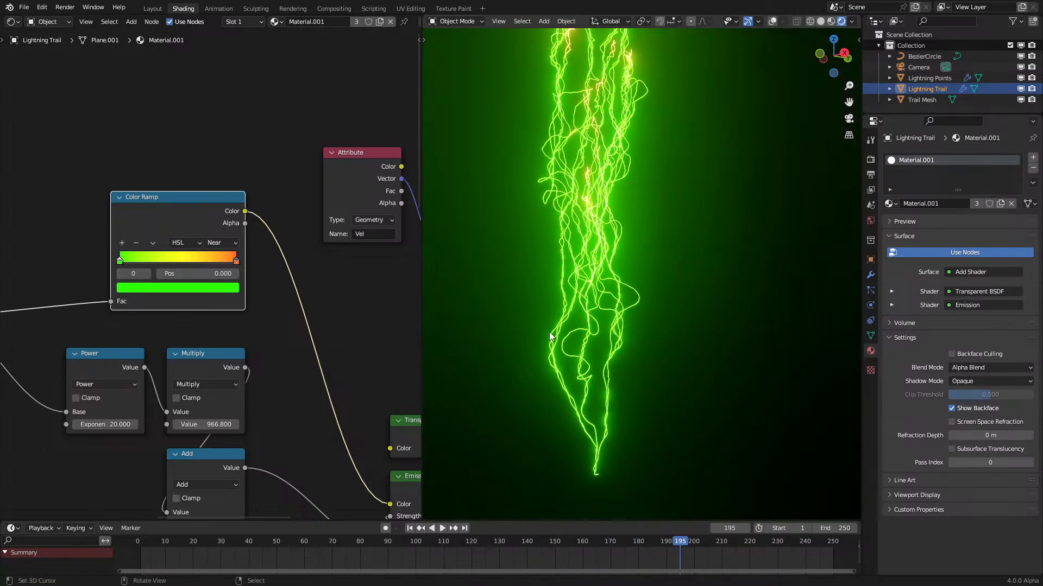
Step: Cut the link between the Color Ramp and the Emission colour, and return the timeline to frame 0
scroll(315, 324, "down", 5)
middle_click_drag(310, 324, 297, 266)
right_click_drag(296, 266, 238, 246, "ctrl")
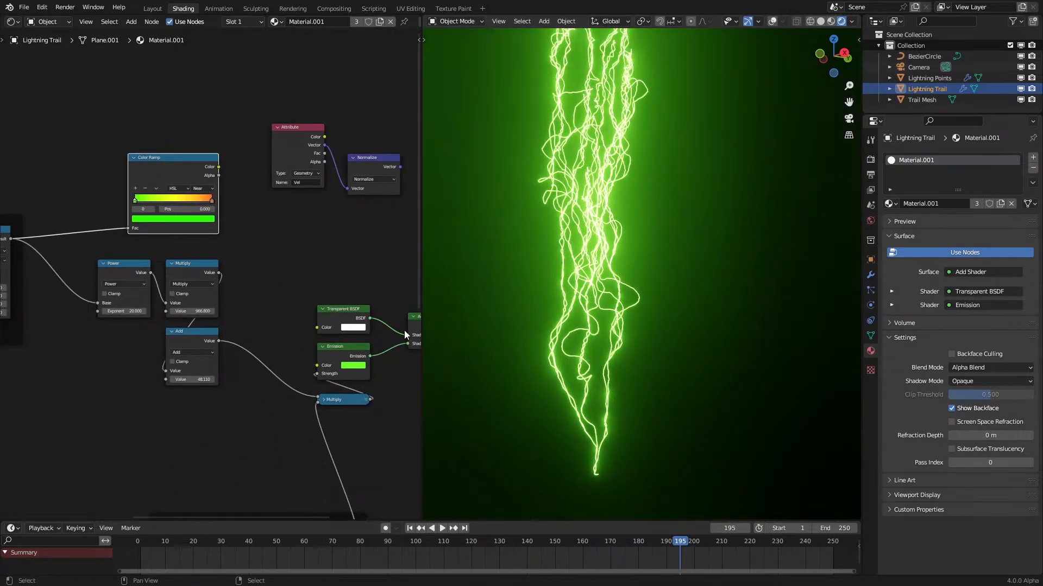
left_click(121, 566)
Step: Set the Emission colour to cyan and play the animation to preview it
middle_click_drag(261, 364, 221, 288)
scroll(234, 294, "up", 7)
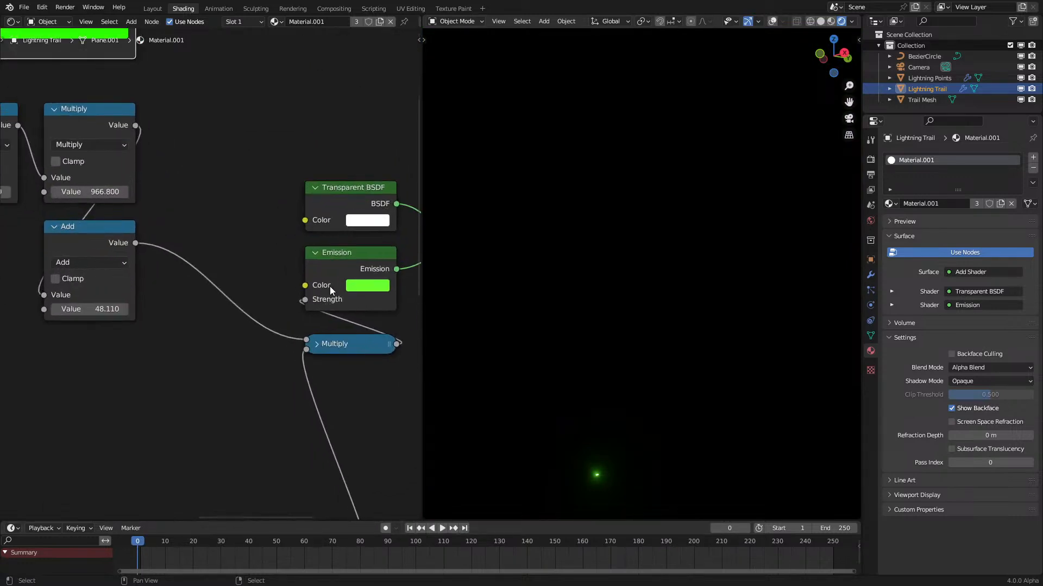
left_click(361, 285)
mouse_move(367, 137)
left_mouse_down()
mouse_move(393, 139)
mouse_move(379, 136)
left_mouse_up()
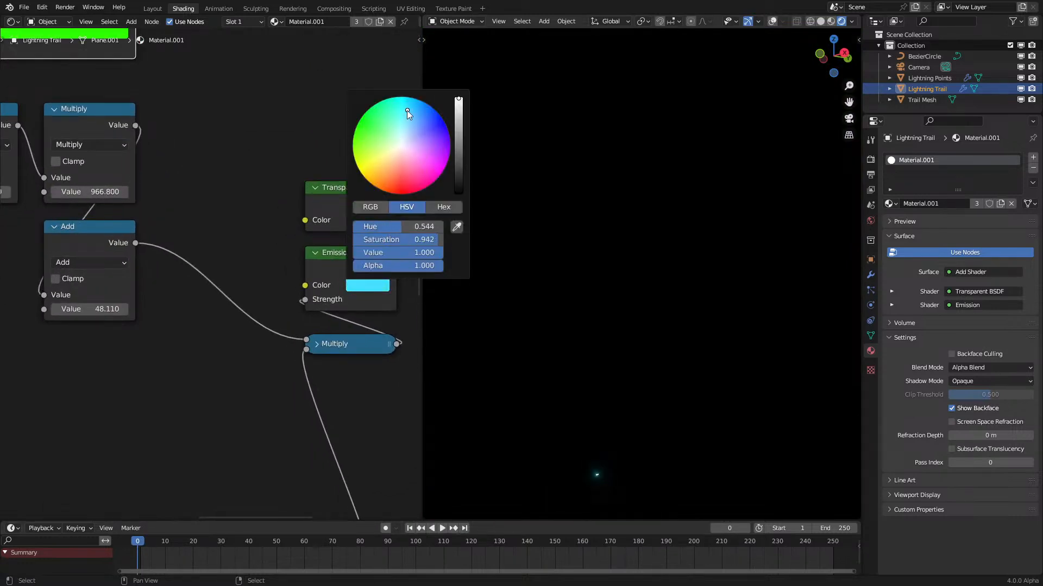
key("space")
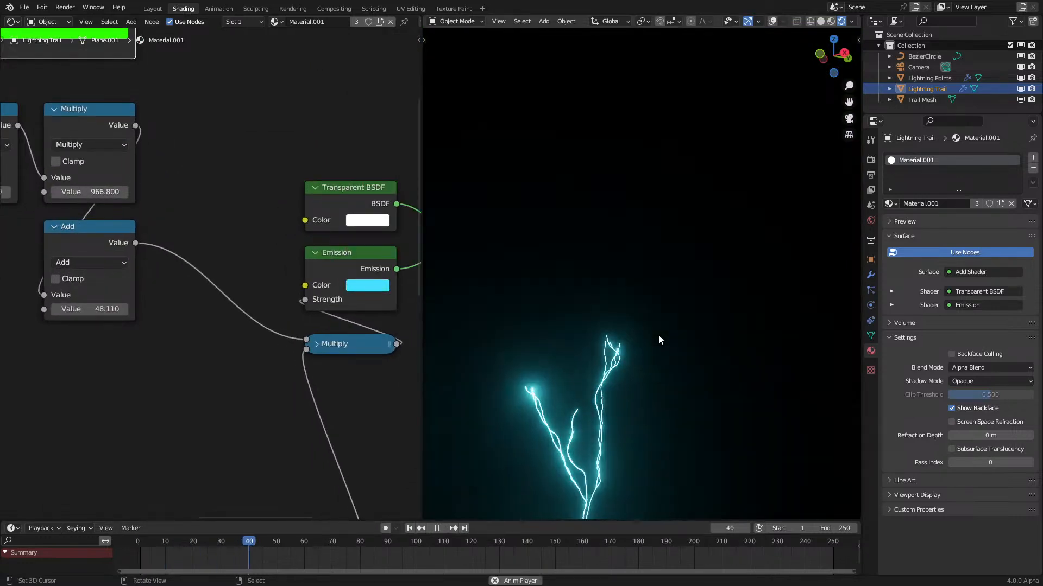
key("space")
Step: Reduce the Add value to 24.11, preview the trails in motion, and undo the last edit
scroll(208, 322, "down", 3)
middle_click_drag(208, 321, 379, 368)
scroll(295, 301, "up", 2)
left_click_drag(302, 380, 272, 374)
left_click_drag(312, 265, 367, 264)
scroll(633, 212, "up", 3)
middle_click_drag(634, 212, 646, 275)
scroll(646, 274, "down", 3)
key("space")
key("space")
key("ctrl+z")
scroll(204, 246, "down", 2)
Step: Relink the Color Ramp to the Emission colour and set the Multiply value after Power to 100
mouse_move(185, 203)
left_mouse_down()
mouse_move(279, 320)
mouse_move(188, 189)
left_mouse_up()
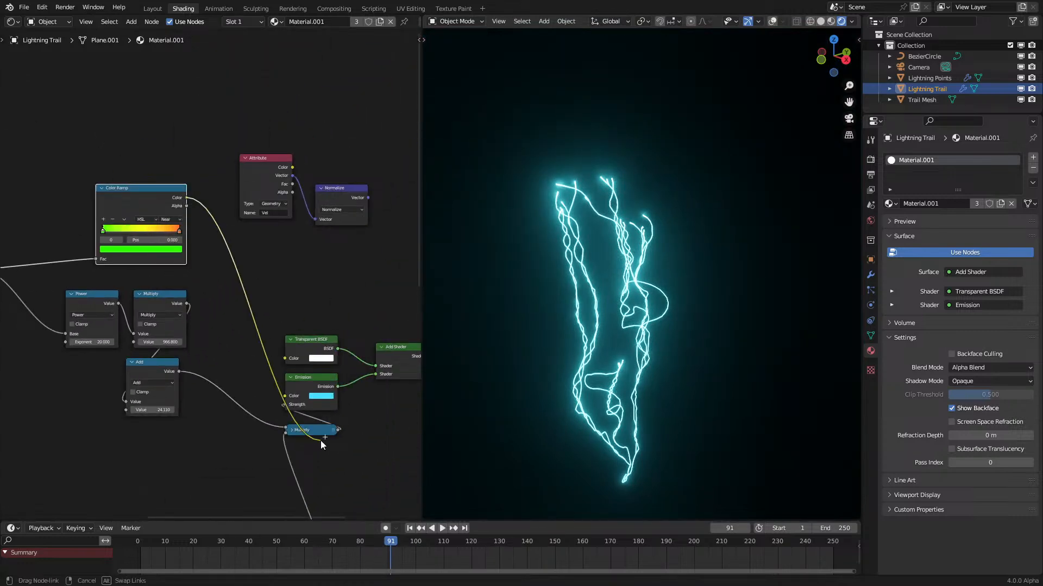
left_click_drag(287, 398, 288, 397)
scroll(191, 375, "up", 4)
middle_click_drag(191, 375, 309, 353)
scroll(288, 356, "up", 3)
left_click_drag(281, 362, 281, 363)
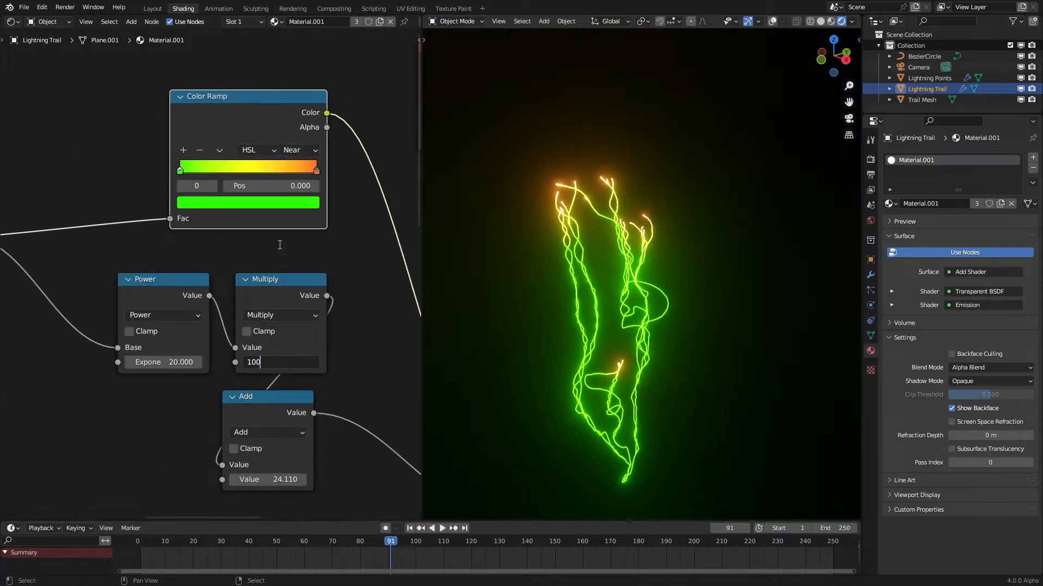
type("100")
key("Return")
Step: Recolour the Color Ramp from light blue at the first stop to near-white at the last, in RGB mode
left_click(265, 203)
left_click_drag(230, 47, 243, 28)
left_click(317, 171)
left_click(288, 201)
left_click(231, 204)
left_click(258, 150)
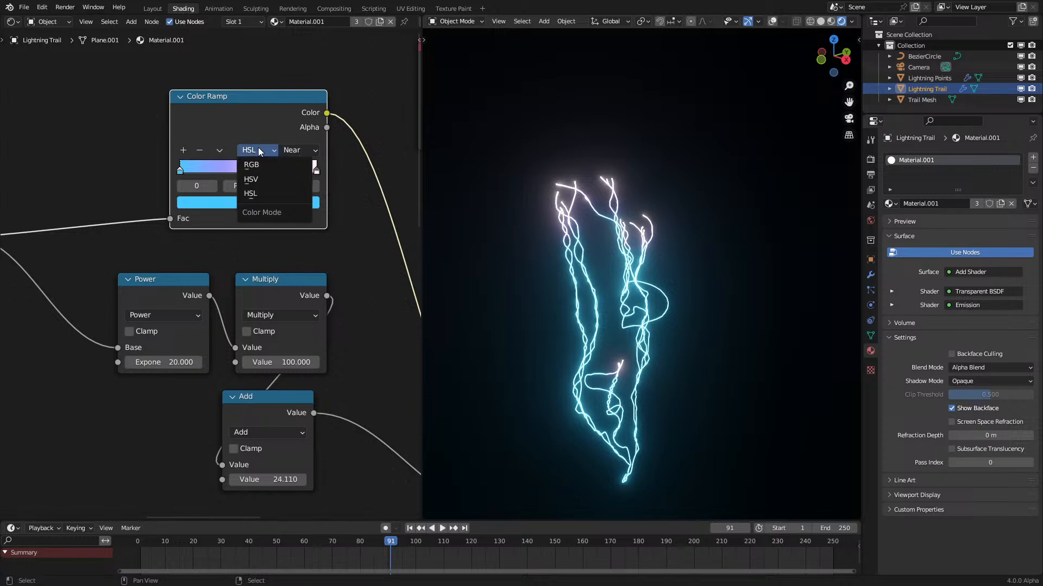
left_click(260, 164)
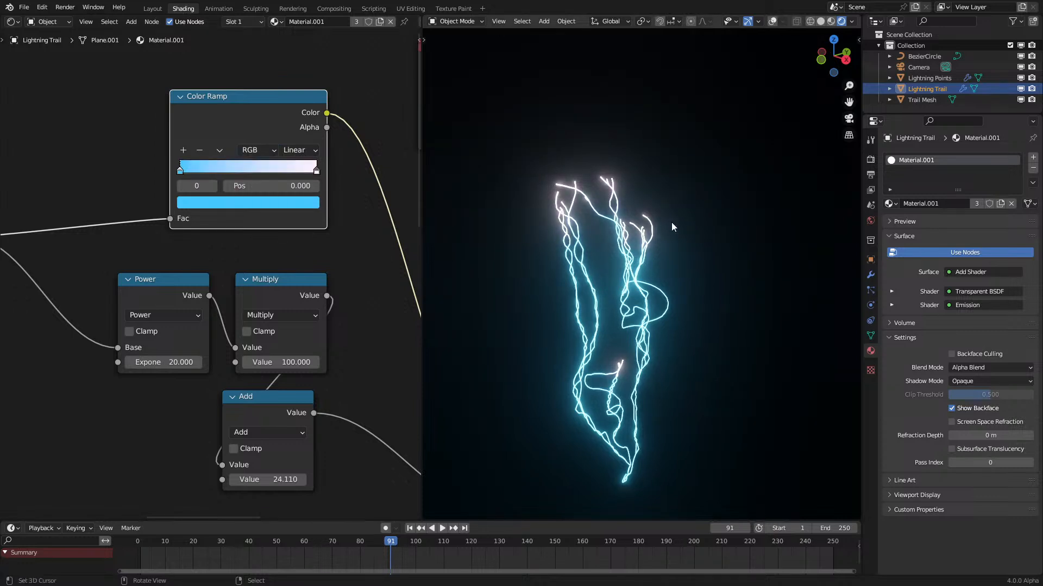
Step: Change the Color Ramp's last stop to a pale blue
left_click(317, 171)
left_click(275, 202)
left_click_drag(238, 157, 261, 157)
left_click(239, 48)
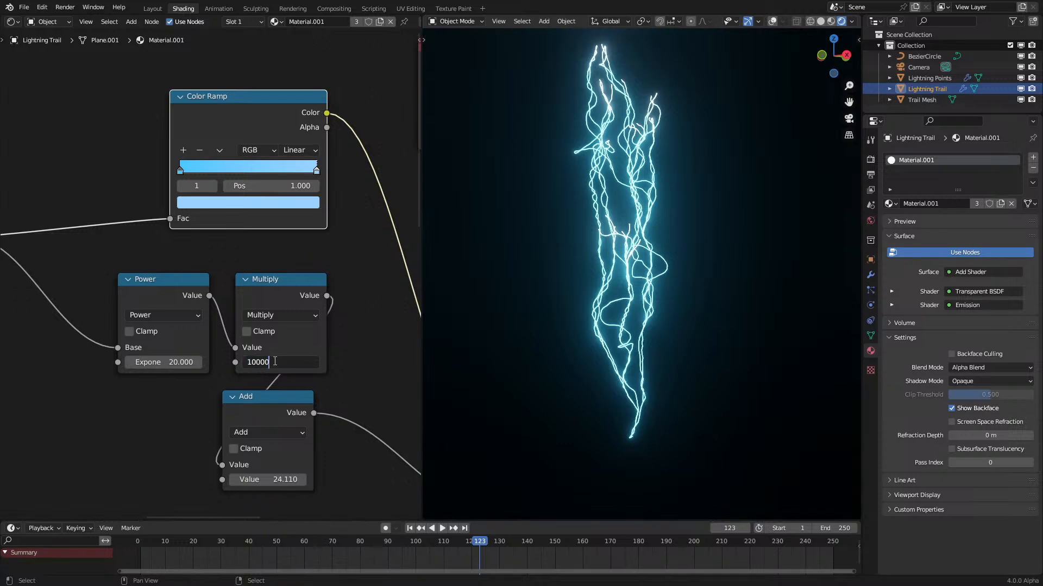
Step: Try 10000 and then 5000 as the Multiply value after Power, previewing the trails in motion each time
key("Return")
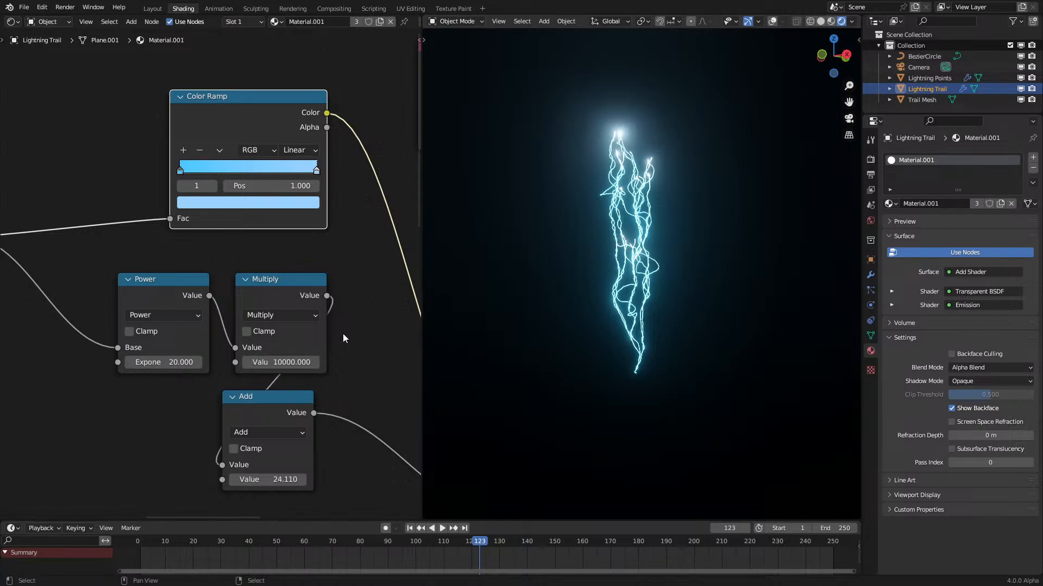
scroll(341, 334, "down", 2)
key("space")
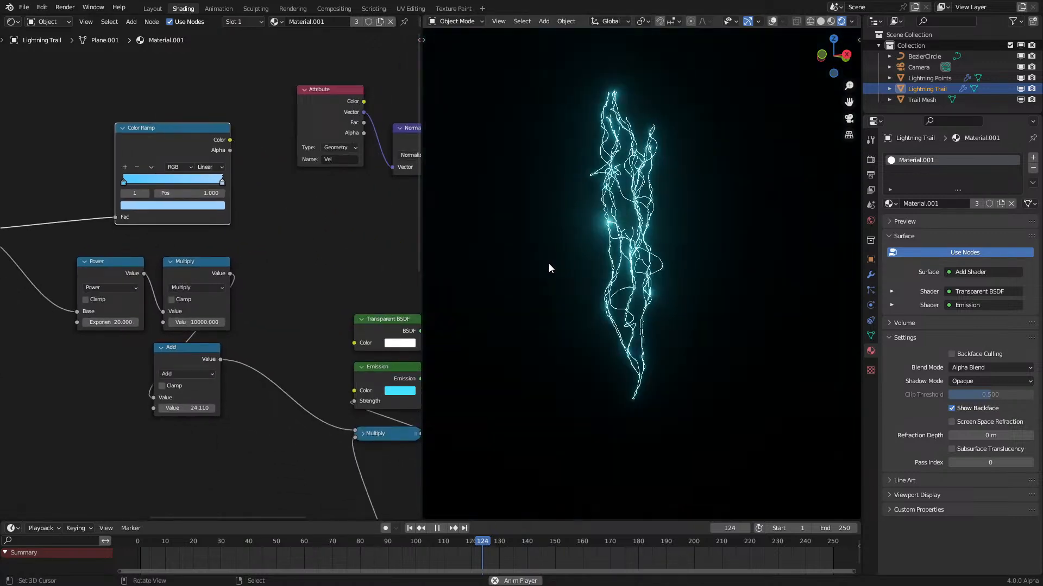
key("space")
key("ctrl+z")
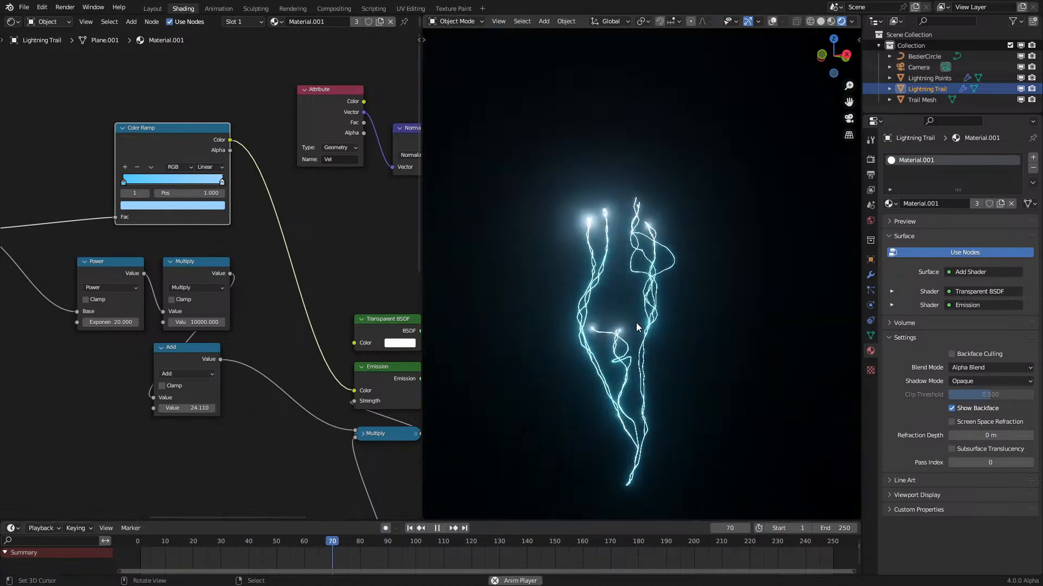
key("space")
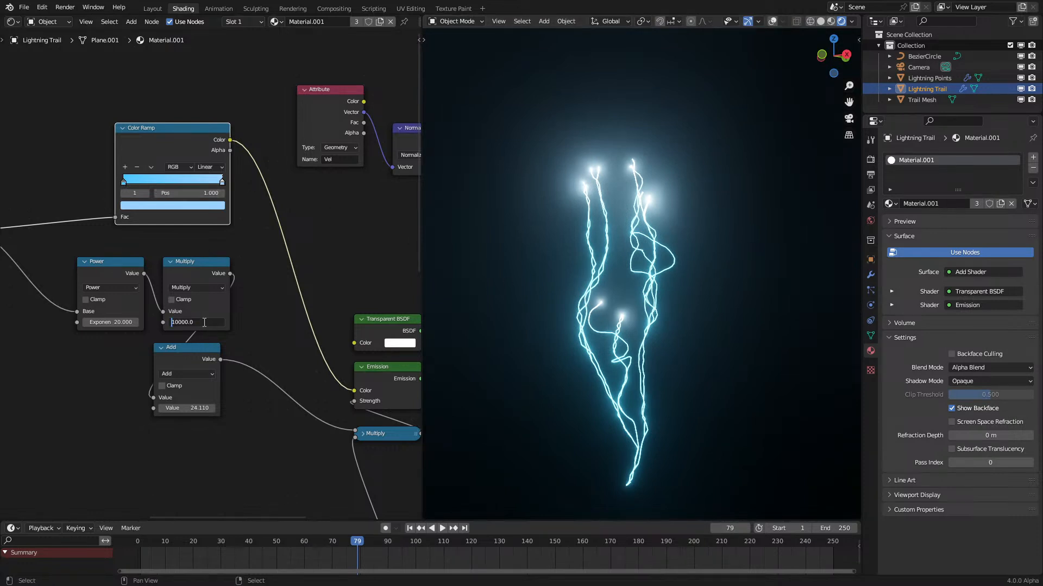
key("Delete")
key("Return")
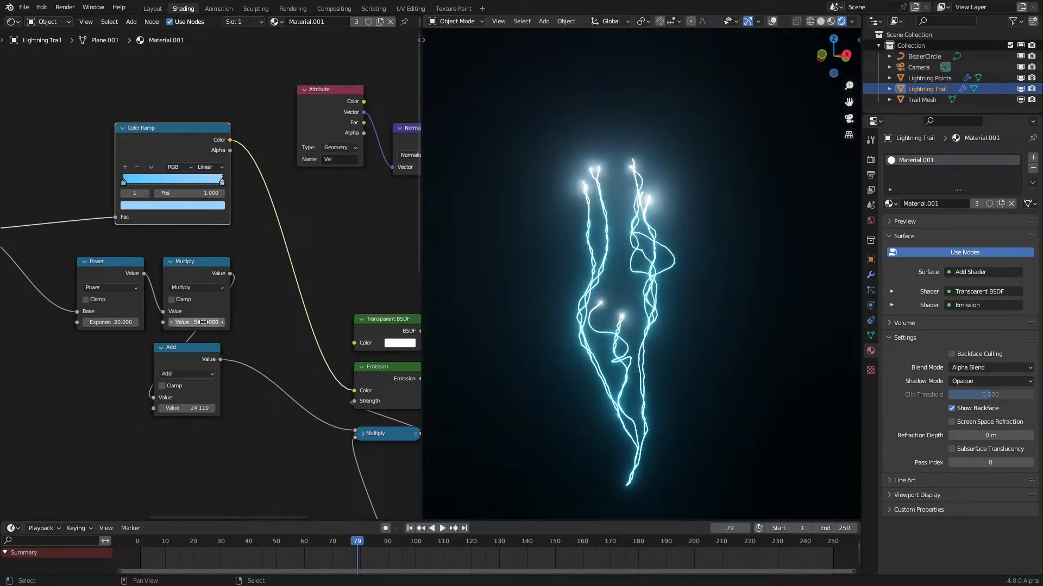
key("space")
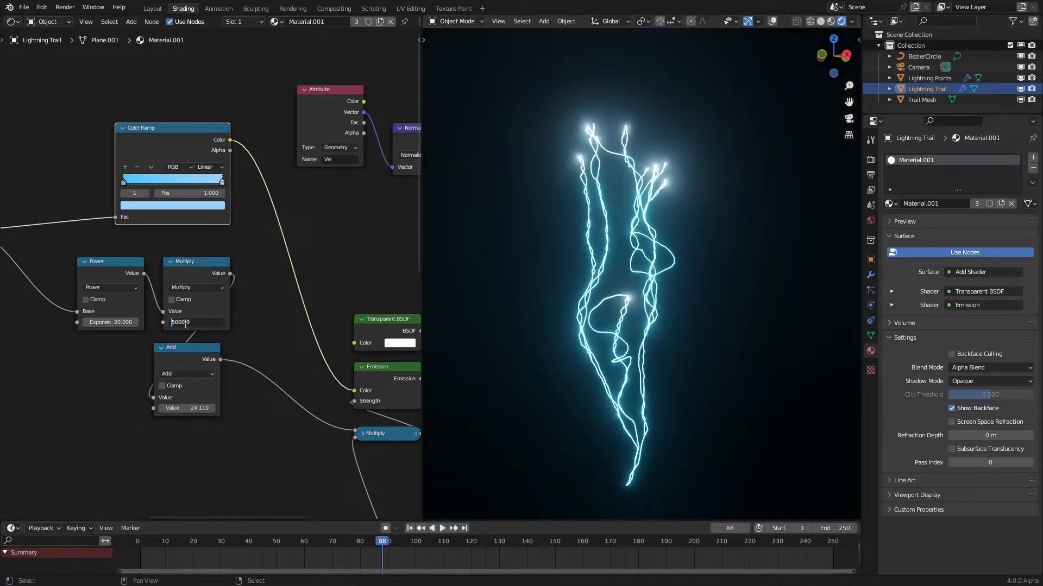
Step: Set the Multiply value after Power to 2000 and preview the trails in motion
key("Return")
key("Delete")
type("2")
key("Return")
key("space")
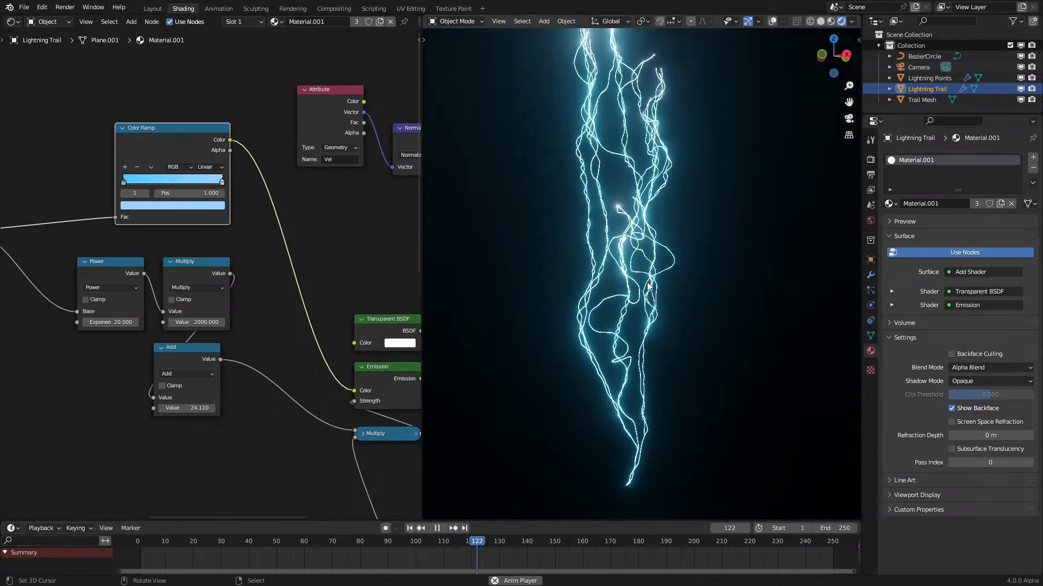
key("space")
Step: Move the Power, Multiply and Add nodes together closer to the Emission strength Multiply node
scroll(357, 302, "down", 3)
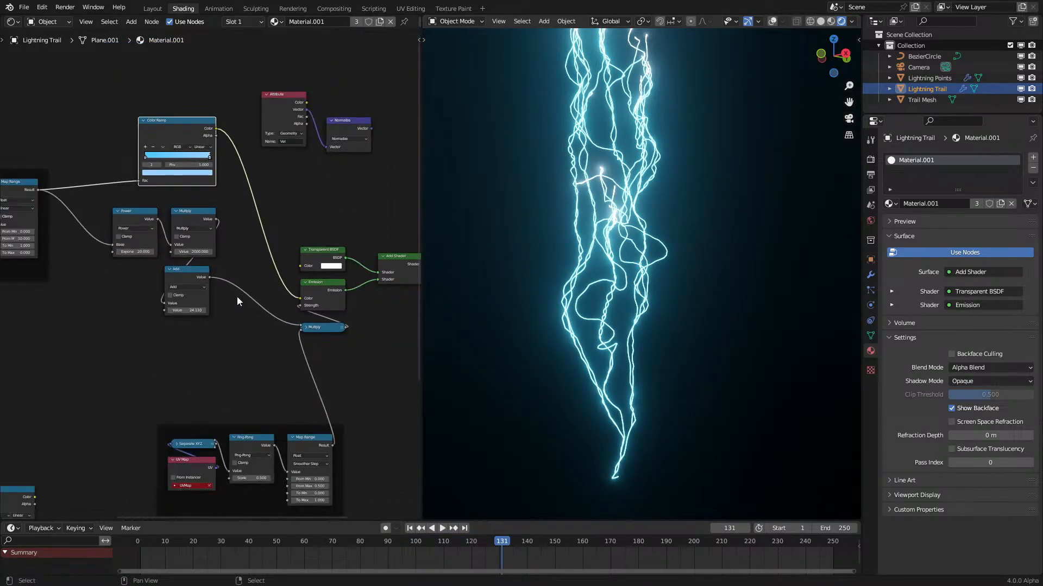
left_click_drag(122, 335, 225, 271)
scroll(608, 311, "up", 8)
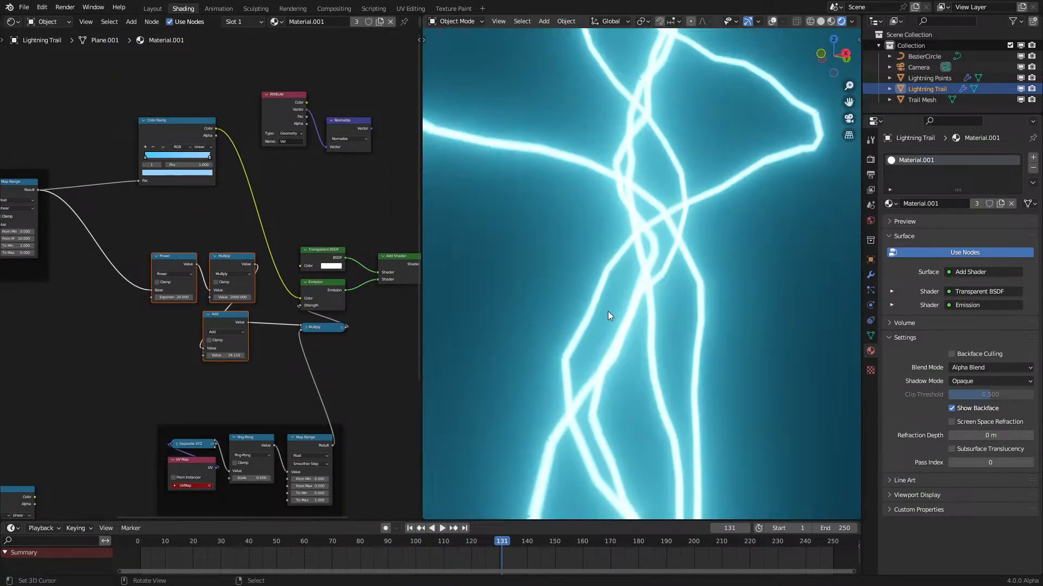
middle_click_drag(608, 312, 607, 317, "shift")
scroll(208, 309, "down", 2)
Step: Preview the age Subtract node on the trails and duplicate its Attribute, UV Map and Separate XYZ group below the original
middle_click_drag(169, 325, 361, 277)
scroll(243, 233, "up", 2)
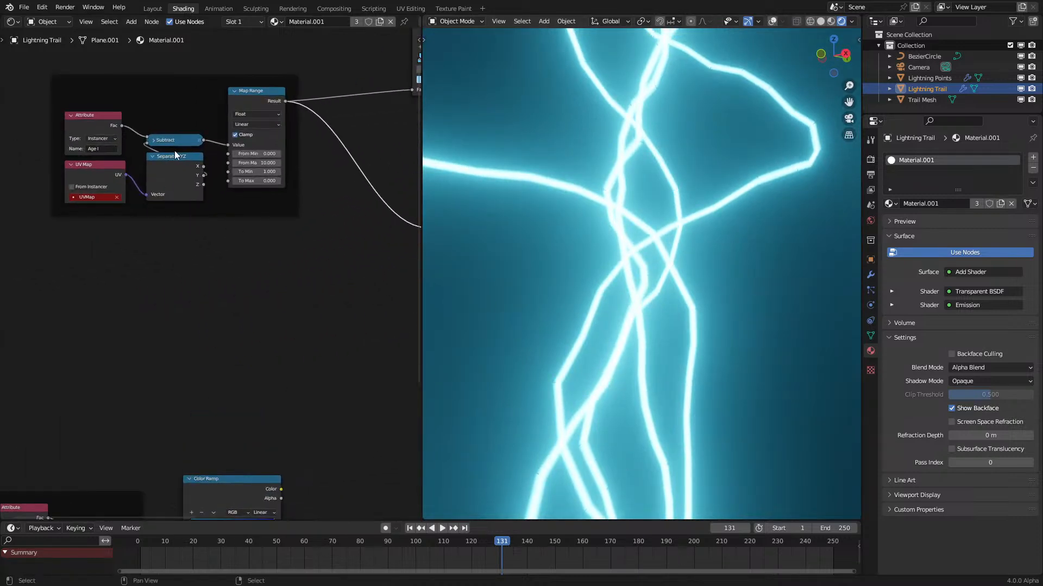
left_click(179, 141, "ctrl+shift")
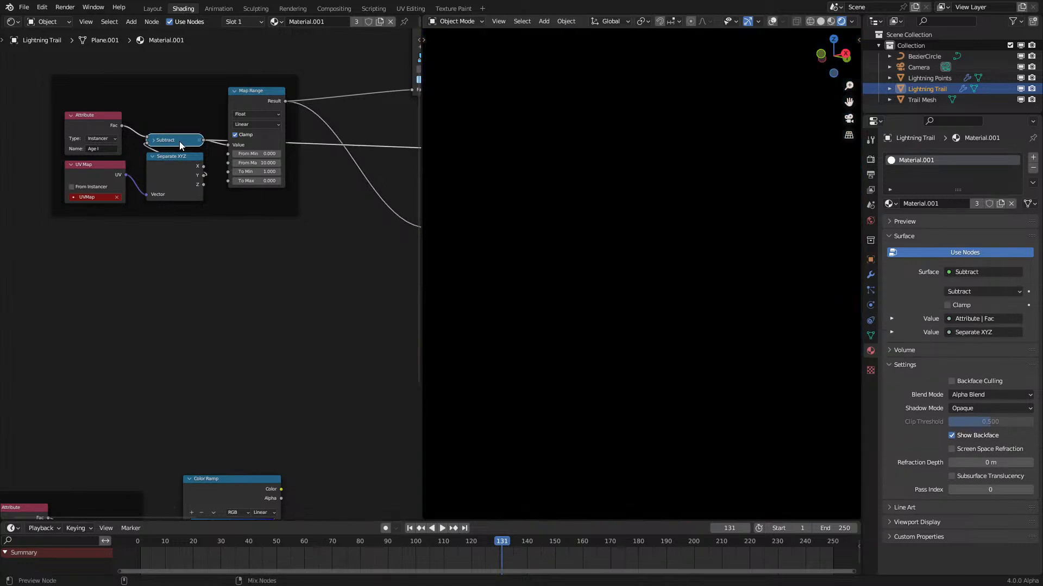
left_click_drag(71, 241, 200, 54)
key("shift+d")
left_click(136, 250)
Step: Add a 1D Noise Texture, feed its W input from the duplicated Subtract node, and preview it on the trails
left_click_drag(130, 336, 284, 329)
type("noise")
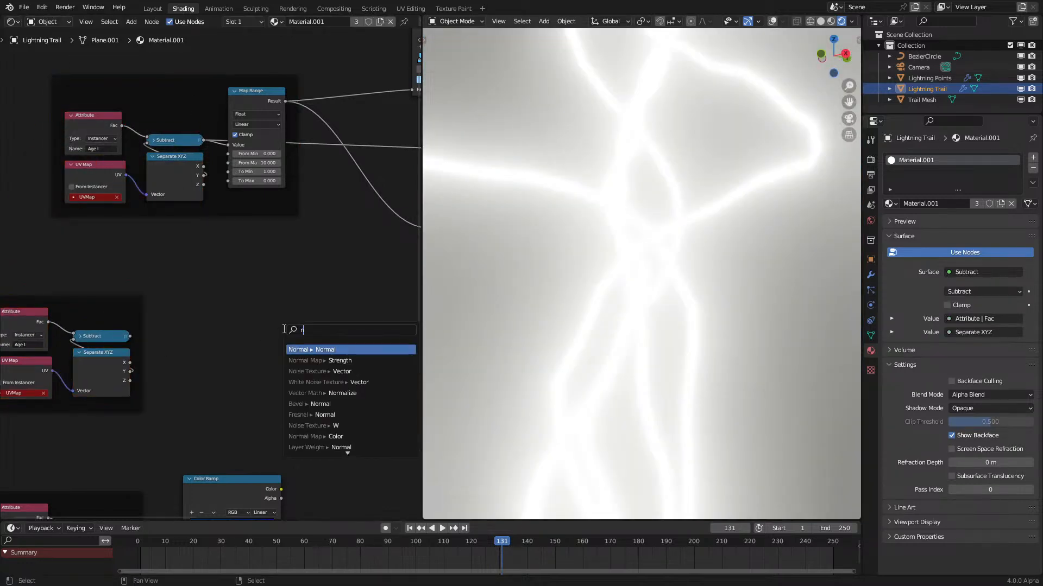
key("Return")
left_click(291, 356)
left_click(295, 344)
left_click(295, 344, "ctrl+shift")
left_click_drag(130, 336, 288, 375)
Step: Set the Noise Texture's scale to 1 and inspect the pattern along the trails
scroll(572, 402, "down", 6)
middle_click_drag(572, 402, 586, 361, "shift")
scroll(587, 364, "up", 5)
scroll(584, 366, "down", 3)
scroll(308, 315, "down", 2)
middle_click_drag(313, 312, 190, 289)
scroll(190, 289, "down", 3)
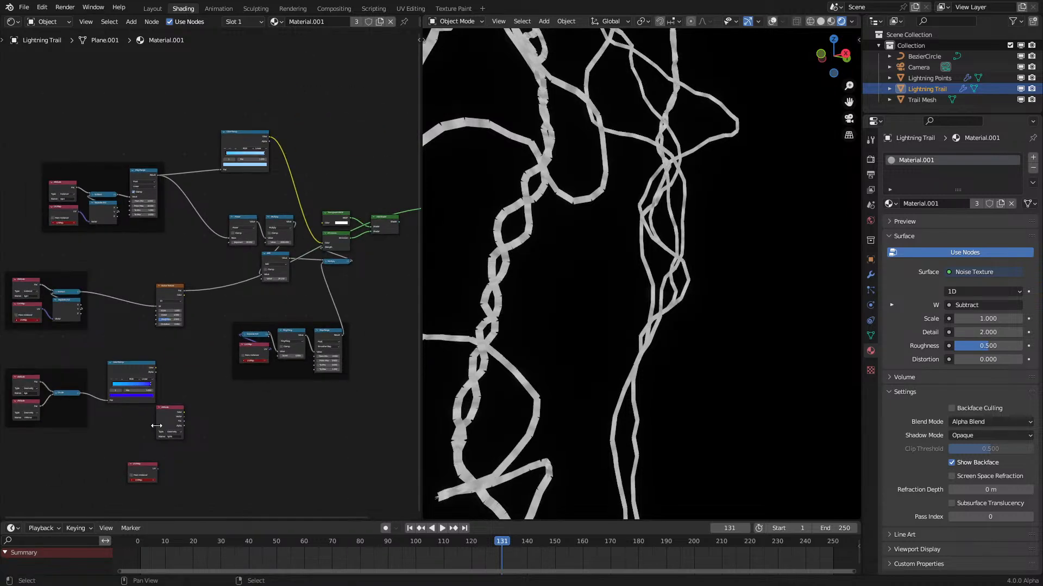
Step: Delete the old Color Ramp test group and the stray UV Map, and move the leftover geometry Attribute node beneath the duplicated group
middle_click_drag(136, 408, 211, 351)
left_click_drag(86, 406, 214, 318)
key("x")
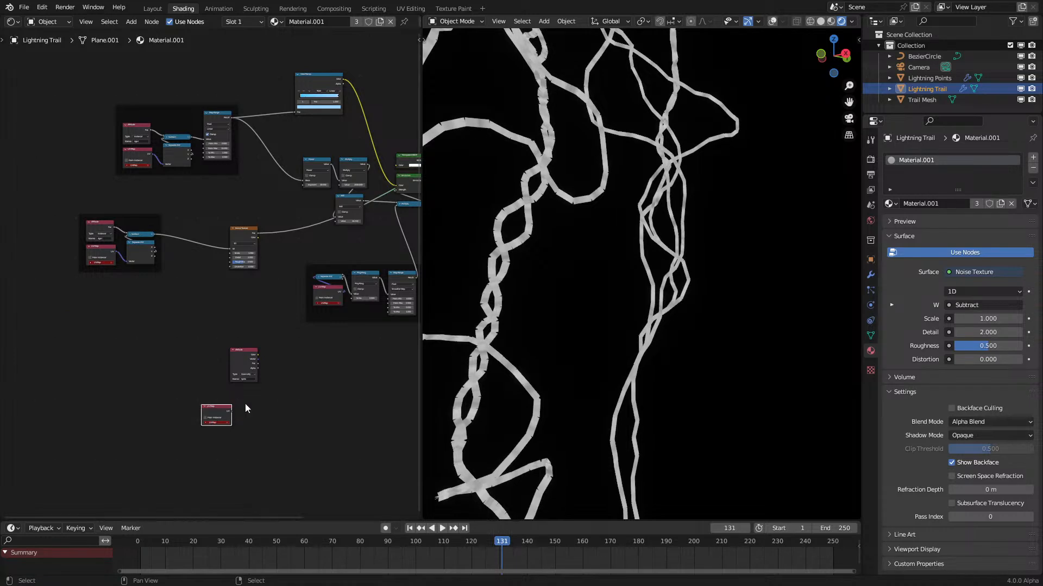
key("x")
scroll(261, 391, "up", 5)
left_click_drag(260, 405, 99, 326)
scroll(155, 321, "up", 1)
middle_click_drag(293, 297, 352, 360)
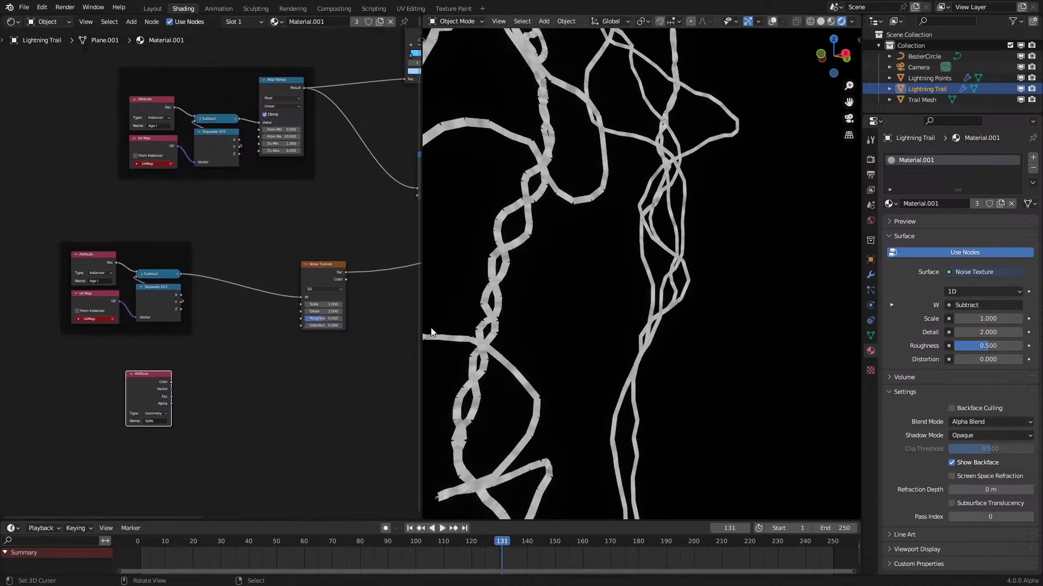
Step: Try inserting an Add math node between the age Map Range and the Power node, and undo the insertion
scroll(548, 289, "up", 2)
scroll(312, 296, "down", 3)
middle_click_drag(271, 276, 89, 345)
scroll(108, 342, "up", 3)
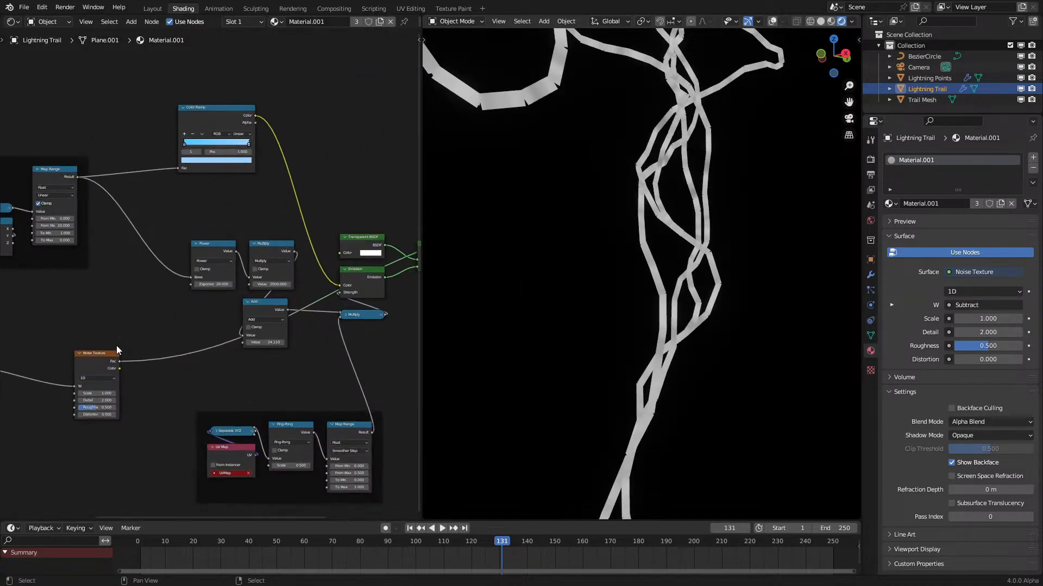
middle_click_drag(156, 300, 236, 325)
scroll(216, 263, "up", 4)
key("q")
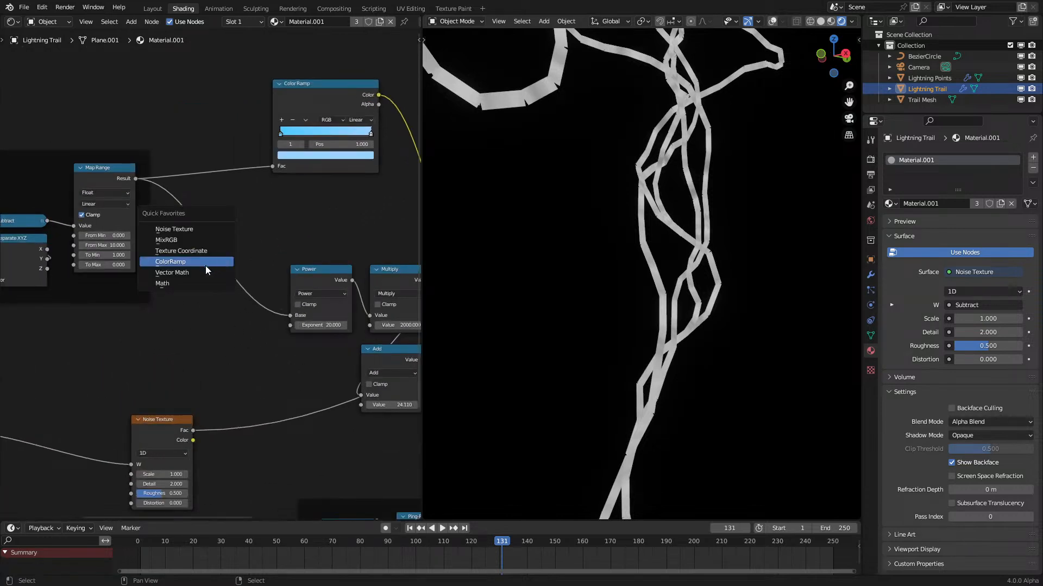
left_click(187, 283)
left_click(187, 274)
left_click(217, 301)
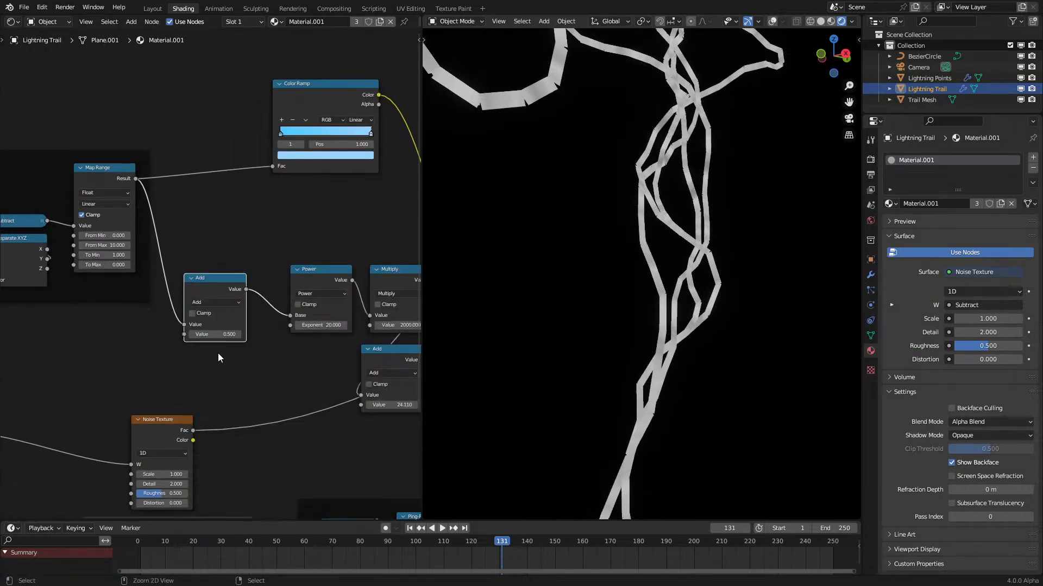
key("ctrl+z")
key("x")
Step: Move the Noise Texture back to make room and insert a duplicate of the age Map Range after it
middle_click_drag(238, 429, 214, 352)
left_click_drag(134, 343, 64, 343)
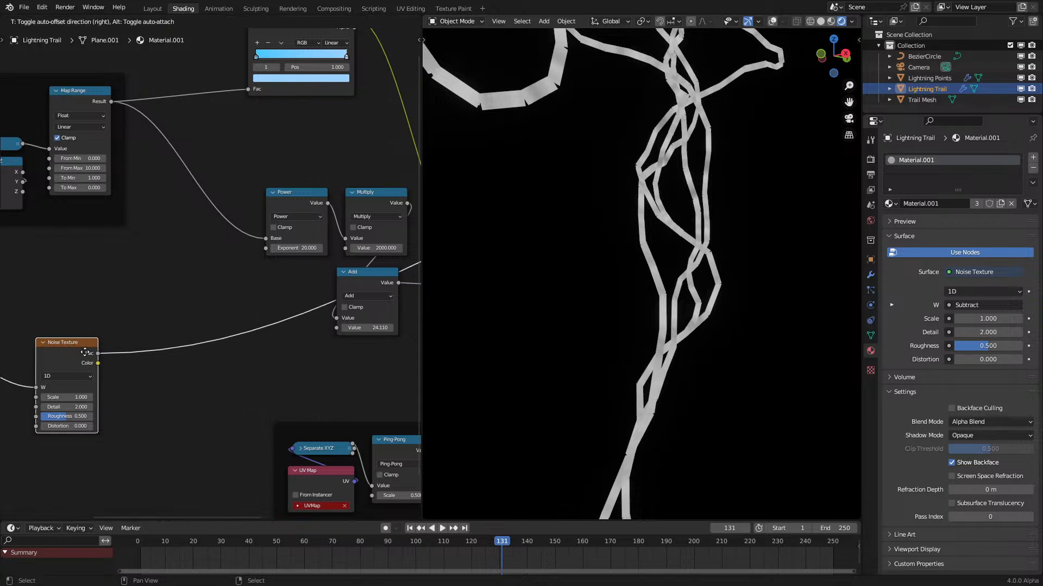
left_click(70, 86)
key("shift+d")
left_click(186, 315)
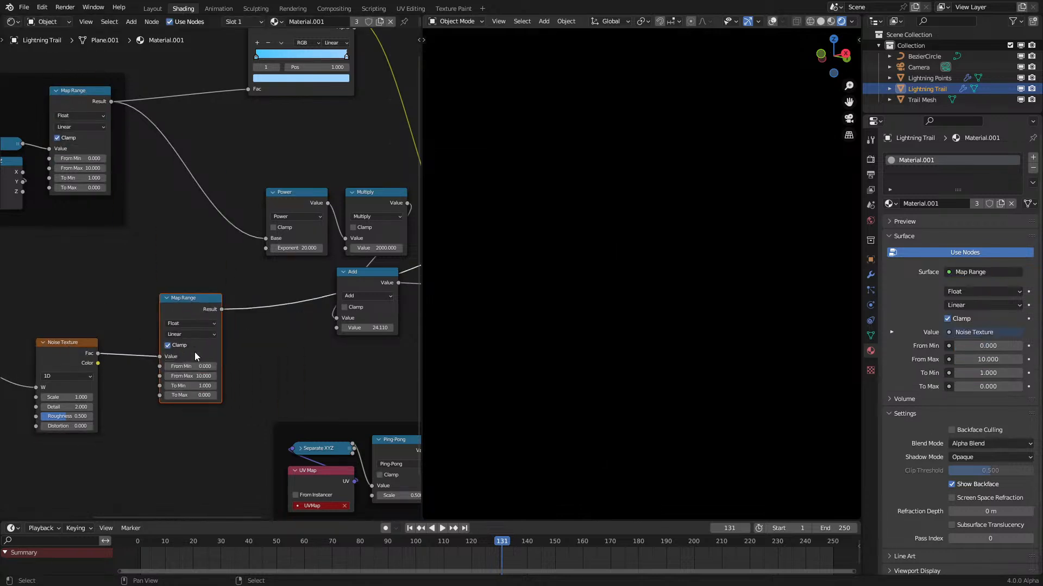
Step: Link the noise Map Range's result to the Add node's second value and restore the Add Shader as the material output
middle_click_drag(243, 316, 147, 298)
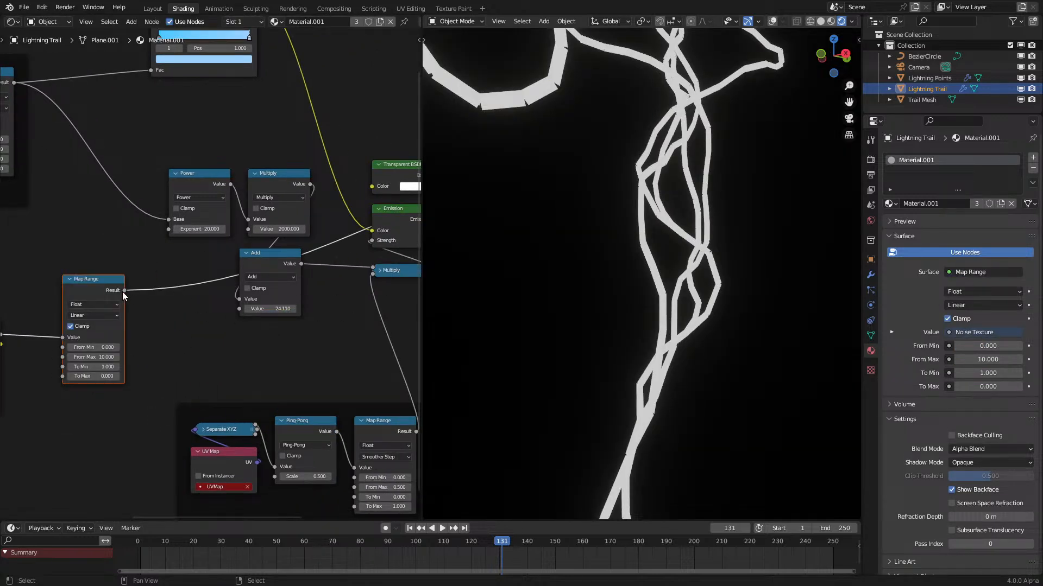
left_click_drag(251, 313, 245, 311)
scroll(298, 294, "down", 4)
scroll(375, 239, "up", 3)
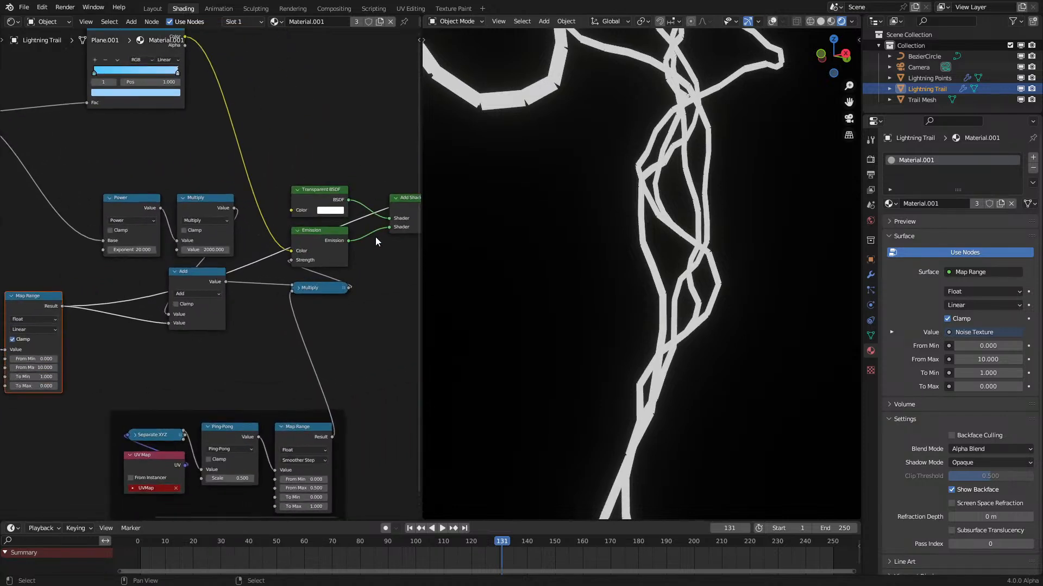
left_click(407, 217, "ctrl+shift")
Step: Collapse the Add node and frame it with Power and Multiply, and frame the shader nodes with the strength Multiply
left_click(175, 272)
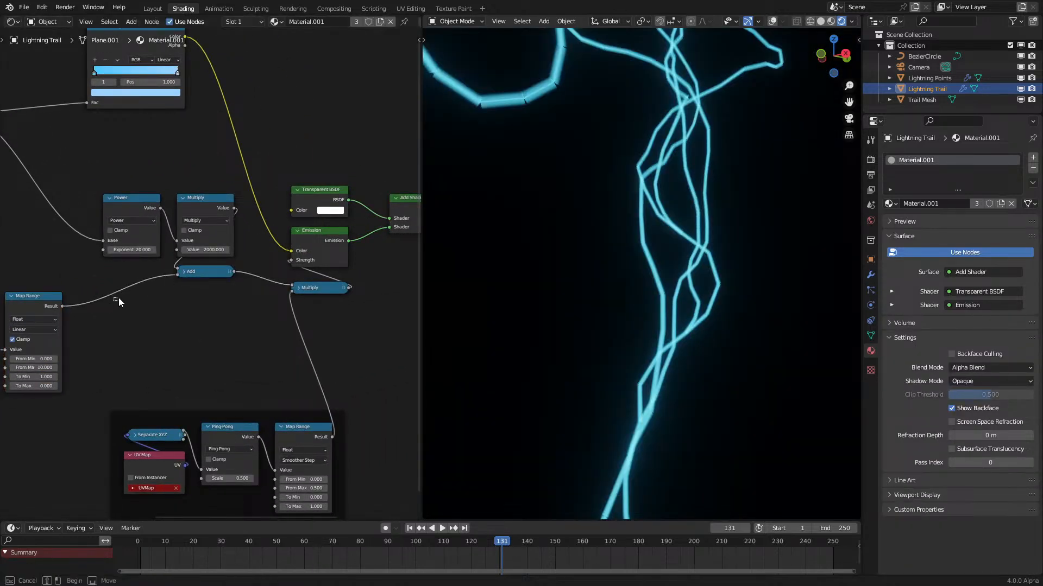
key("ctrl+j")
left_click_drag(320, 313, 442, 194)
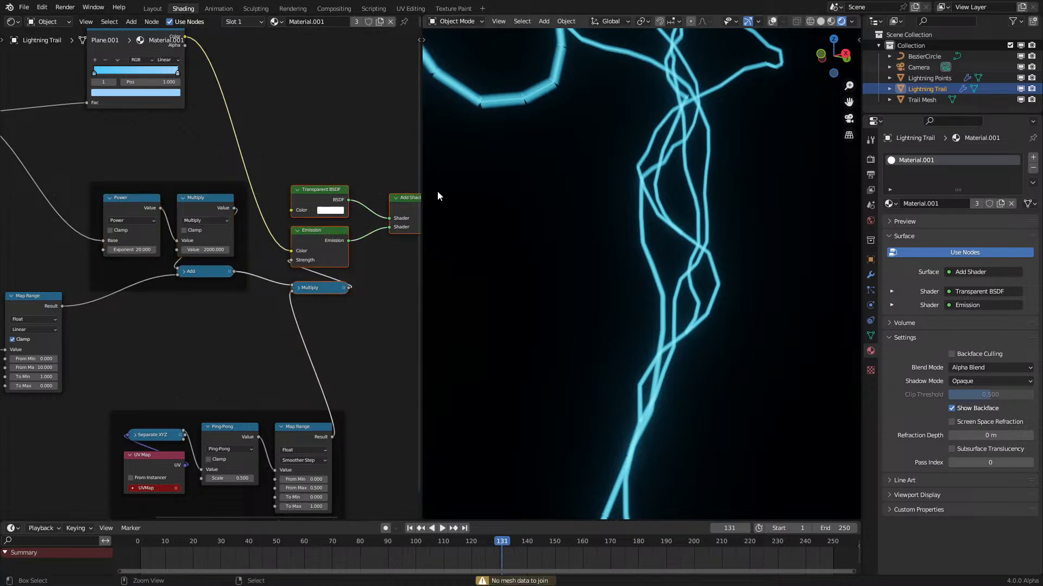
key("ctrl+j")
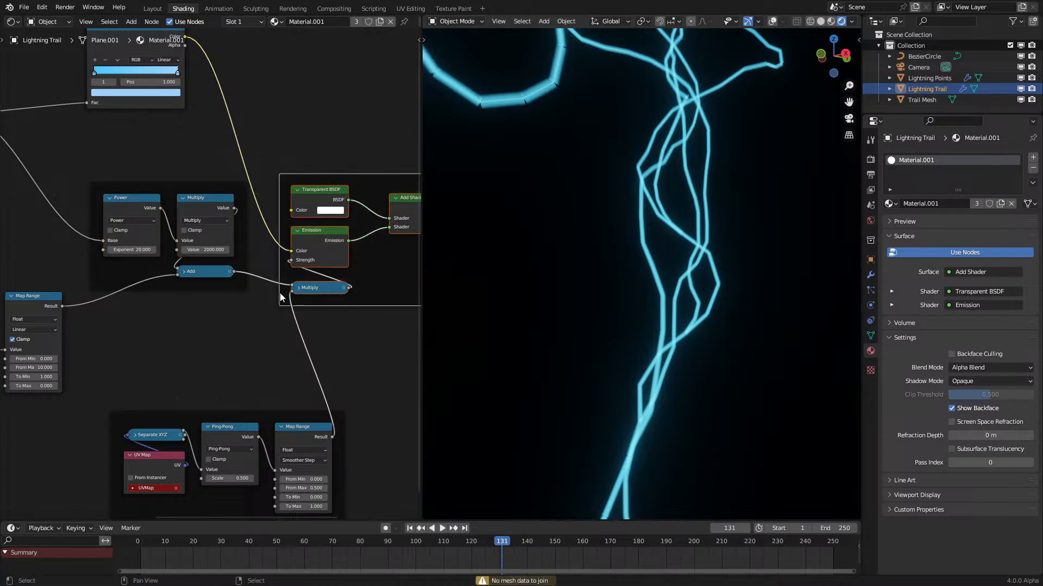
Step: Set the noise Map Range to Smoother Step interpolation with a From Max of 0.8
scroll(584, 239, "down", 5)
scroll(190, 343, "up", 1)
middle_click_drag(71, 365, 226, 337)
scroll(211, 293, "up", 5)
left_click(171, 320)
left_click(166, 378)
left_click_drag(170, 368, 123, 348)
key("Return")
Step: Set the Noise Texture's scale to 0.2, detail to 6 and roughness to 0.7
middle_click_drag(189, 375, 300, 326)
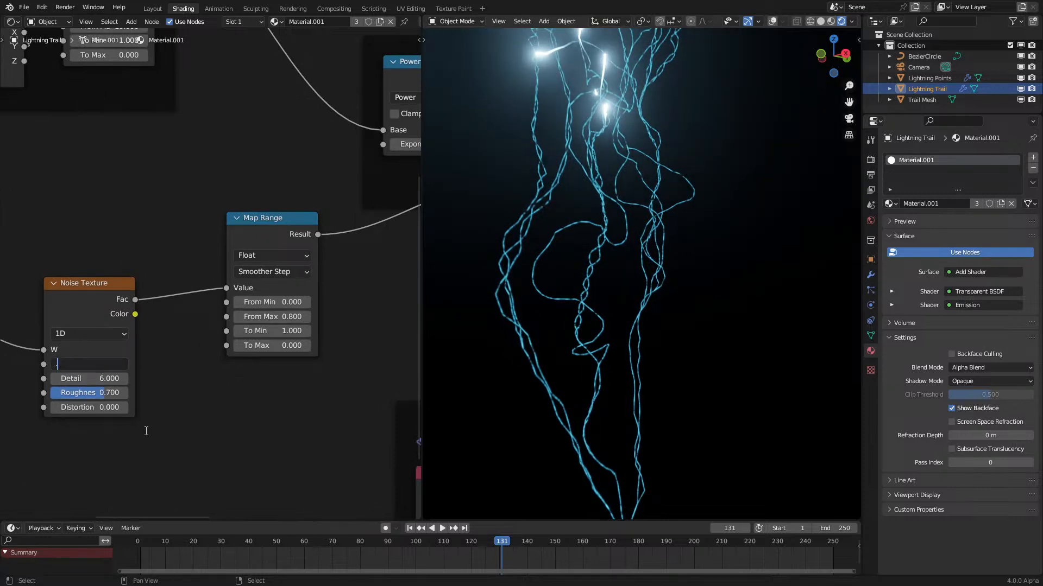
type("0.2")
key("Return")
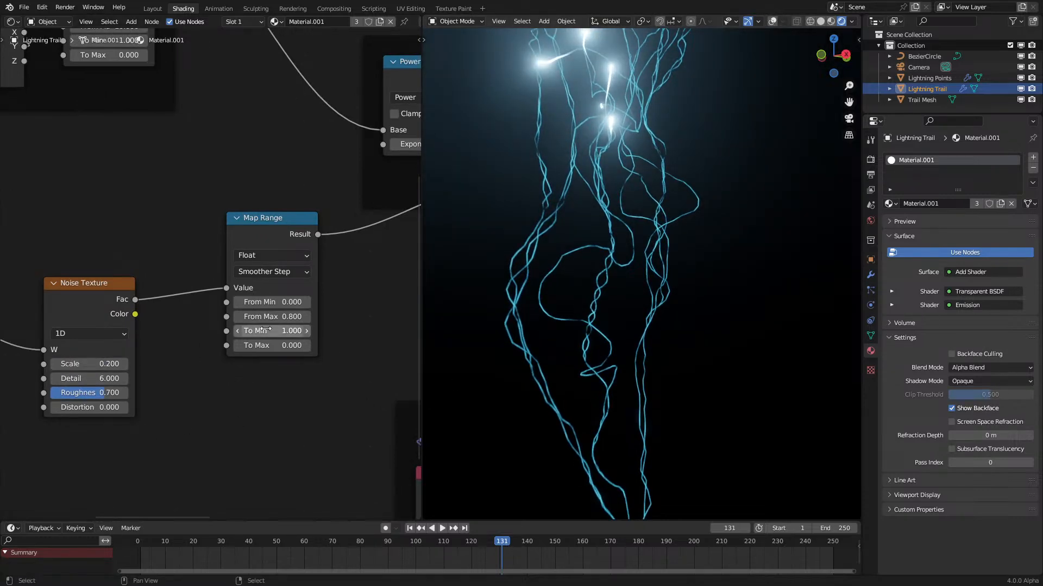
Step: Raise the noise Map Range's To Min to 38, and the Noise Texture's roughness to 0.8 and detail to 10
left_click_drag(282, 331, 625, 347)
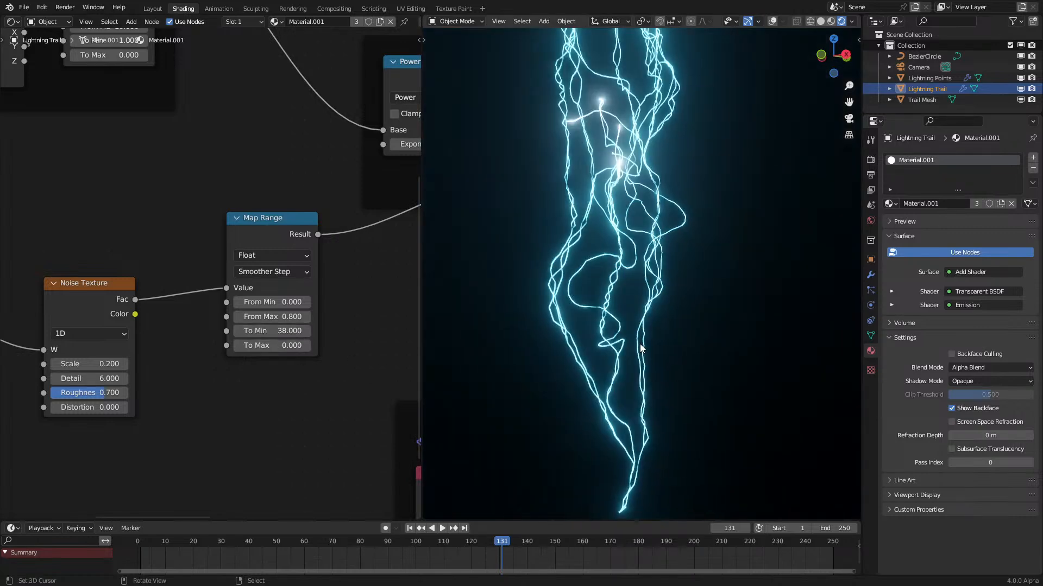
scroll(213, 273, "up", 1)
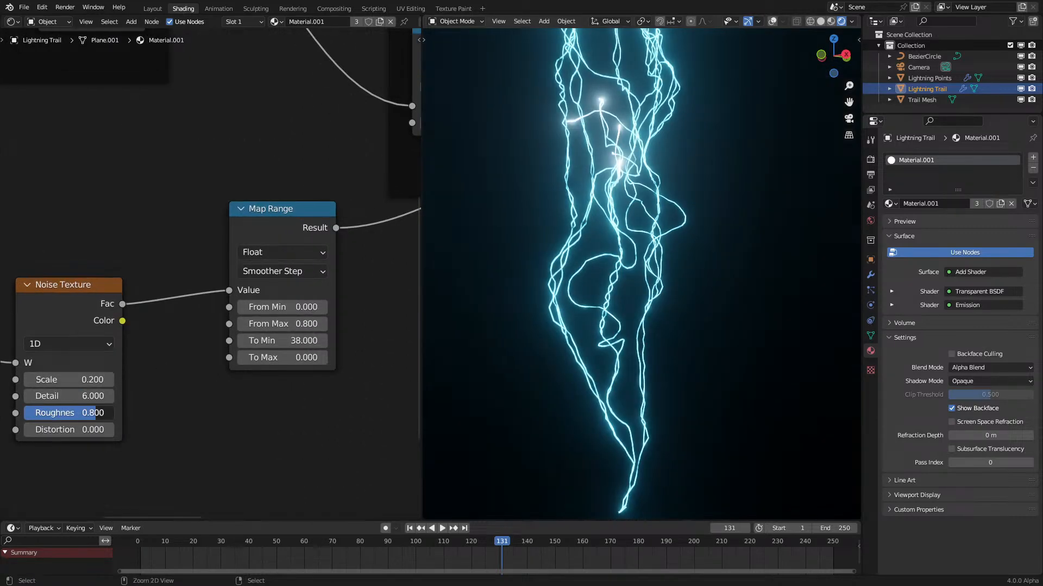
left_click_drag(69, 396, 108, 396)
scroll(579, 335, "up", 4)
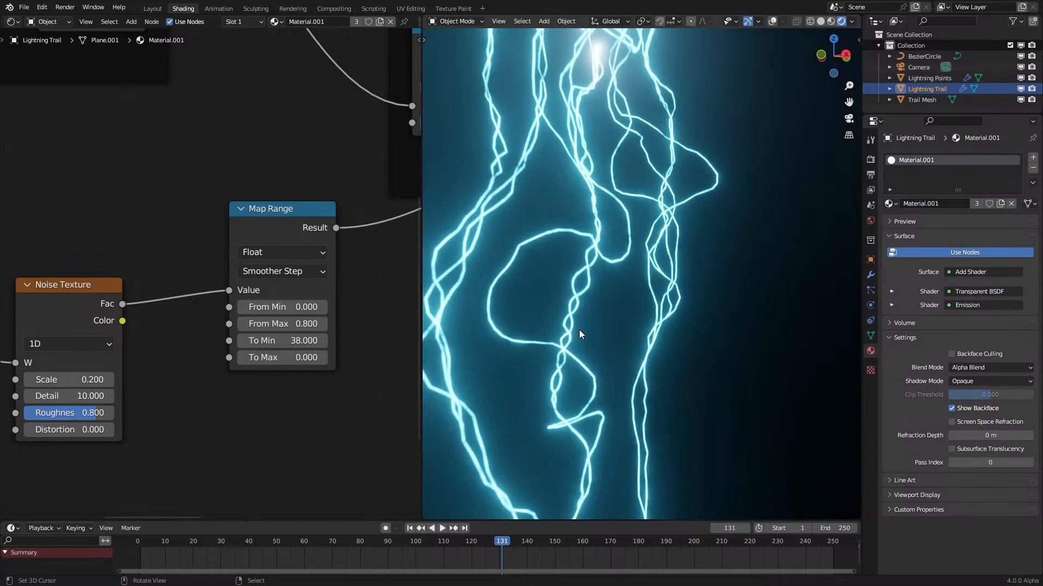
Step: Set the noise Map Range's From Min to 0.2 and From Max to 0.7
left_click(323, 308)
left_click(323, 308)
left_click(322, 308)
left_click(242, 307)
left_click(244, 327)
left_click(244, 328)
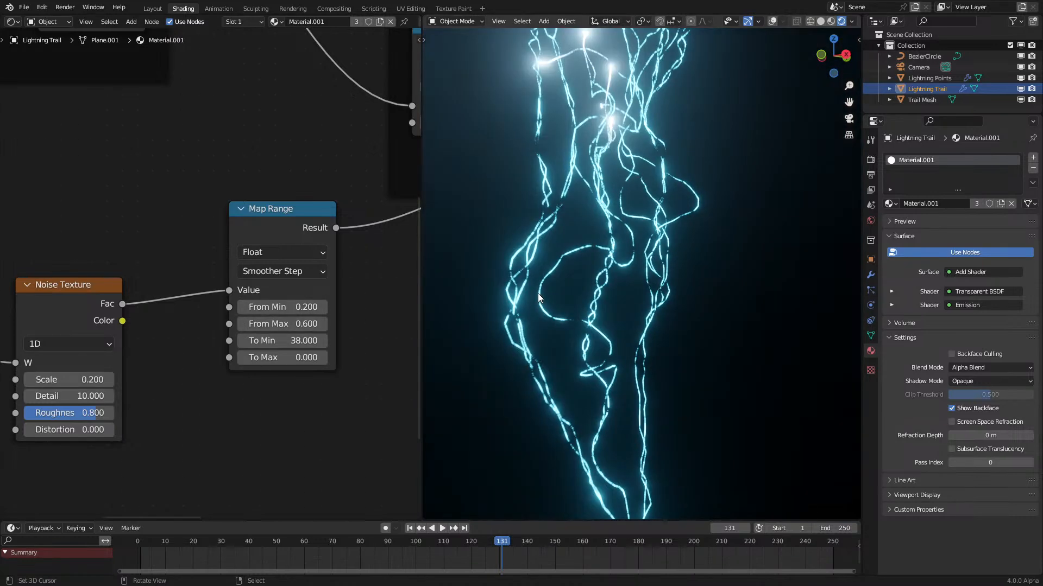
left_click(322, 324)
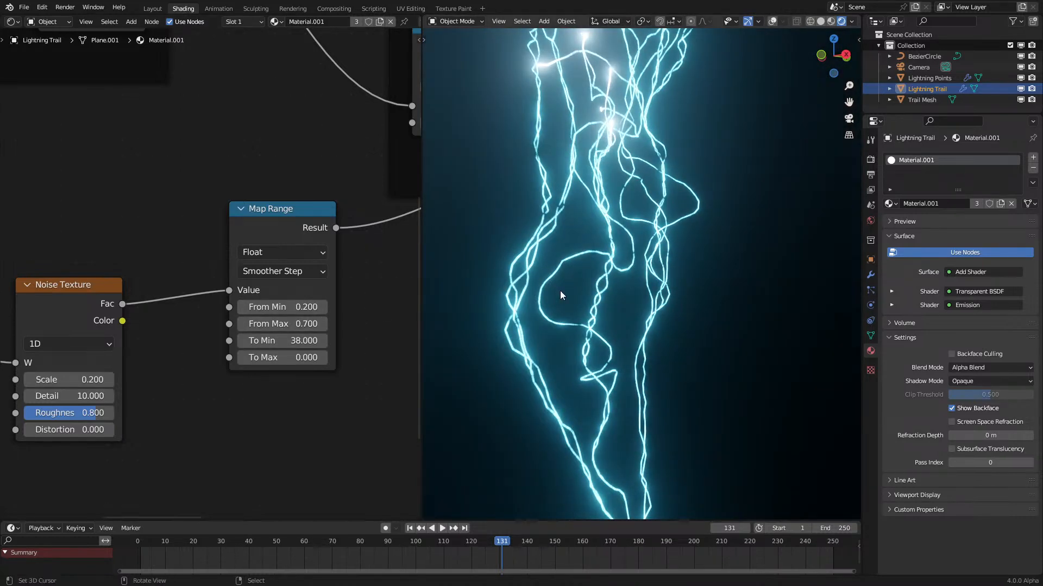
Step: Set the Noise Texture's roughness to 0.7 and check the trails from a wider view
scroll(568, 295, "up", 2)
left_click_drag(95, 414, 86, 413, "ctrl")
scroll(488, 326, "down", 3)
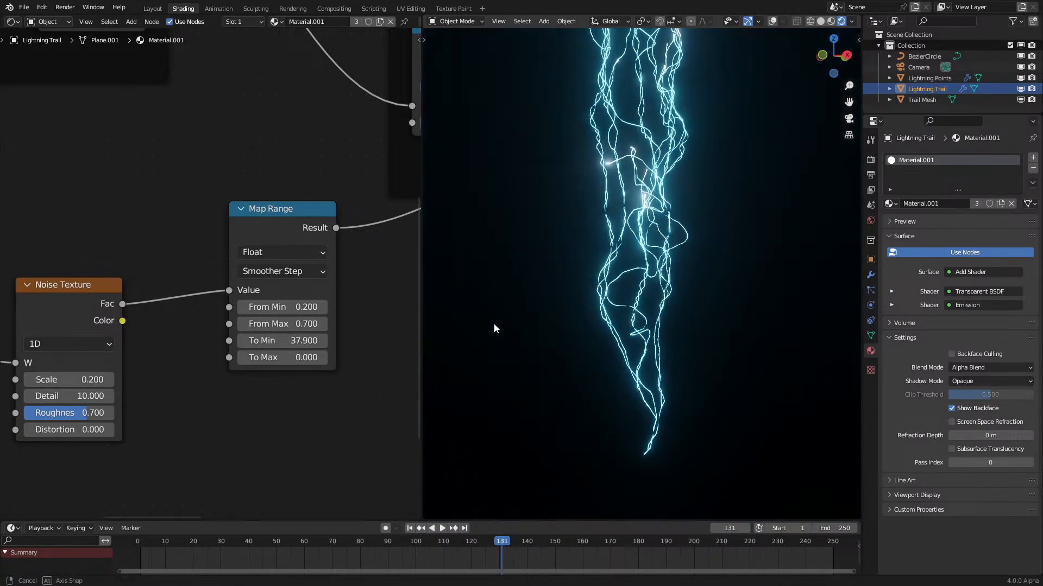
Step: Set the noise Map Range's To Min to 37.9 and From Max to 0.8
left_click(242, 341)
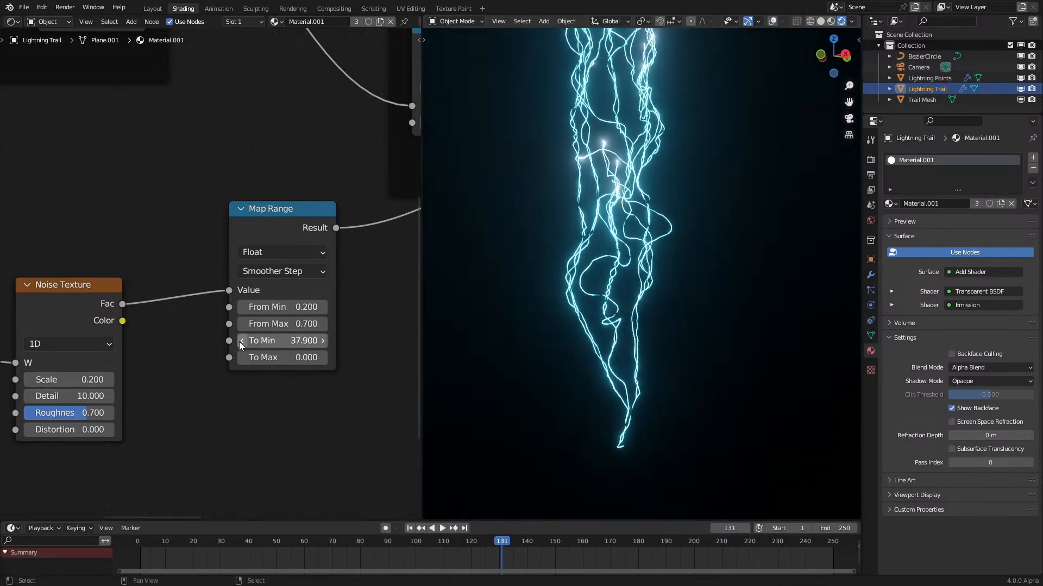
left_click(323, 324)
scroll(529, 316, "up", 2)
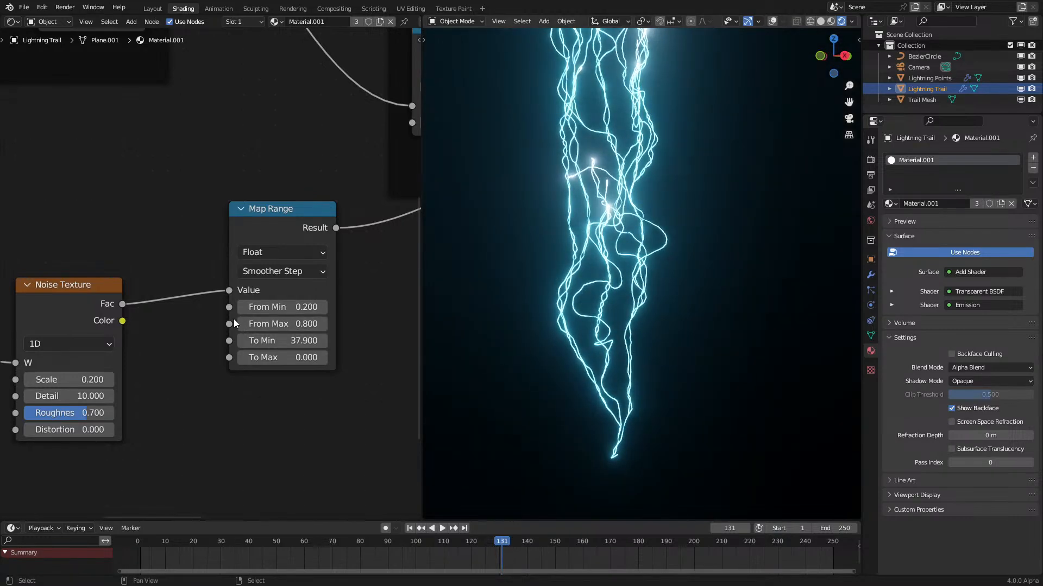
Step: Set the noise Map Range's From Max to 0.7 and To Max to 0.9, and play the animation to check it
left_click(243, 324)
left_click_drag(302, 357, 307, 357)
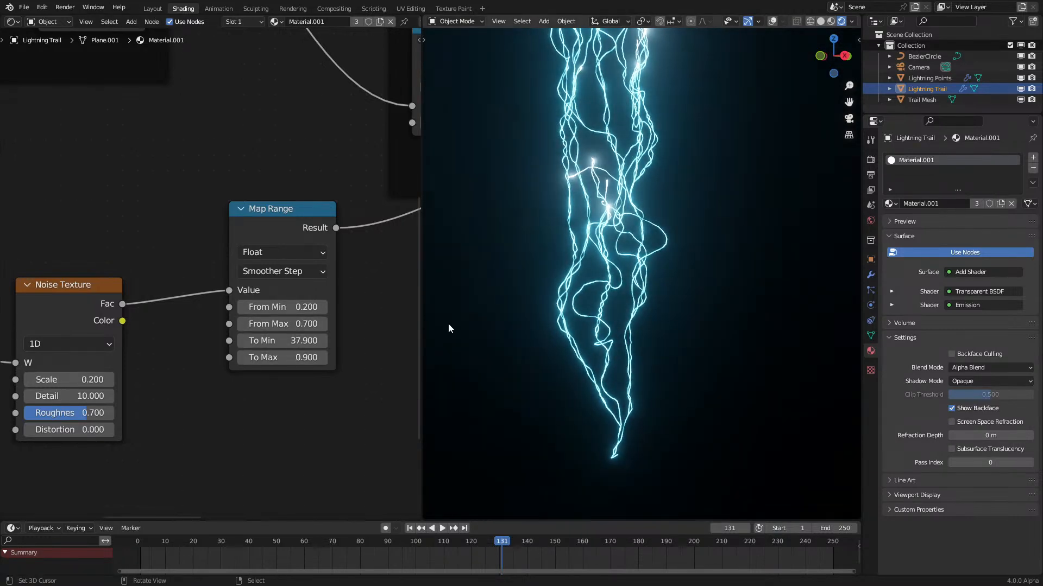
key("space")
left_click(139, 541)
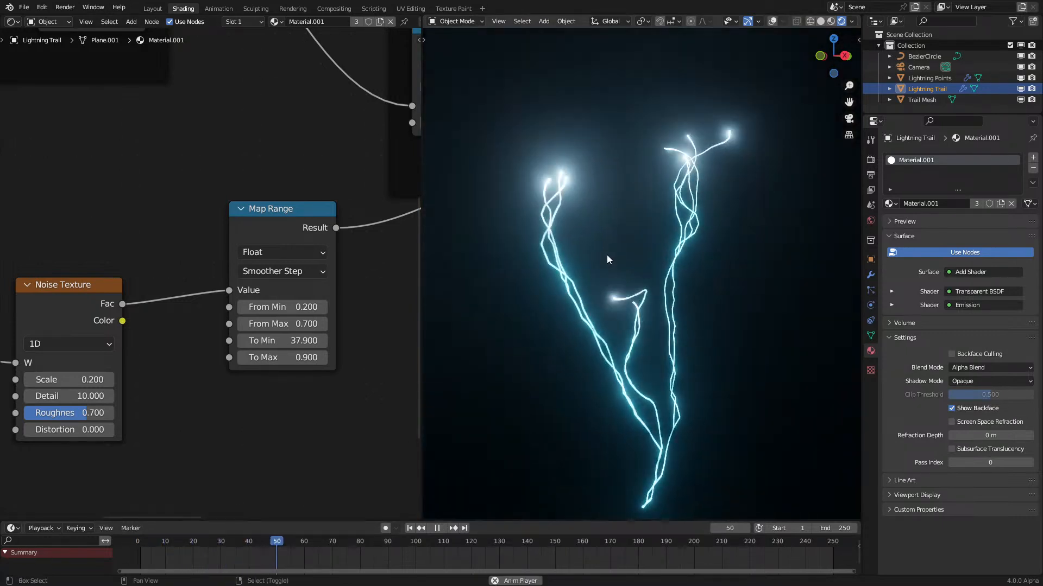
key("space")
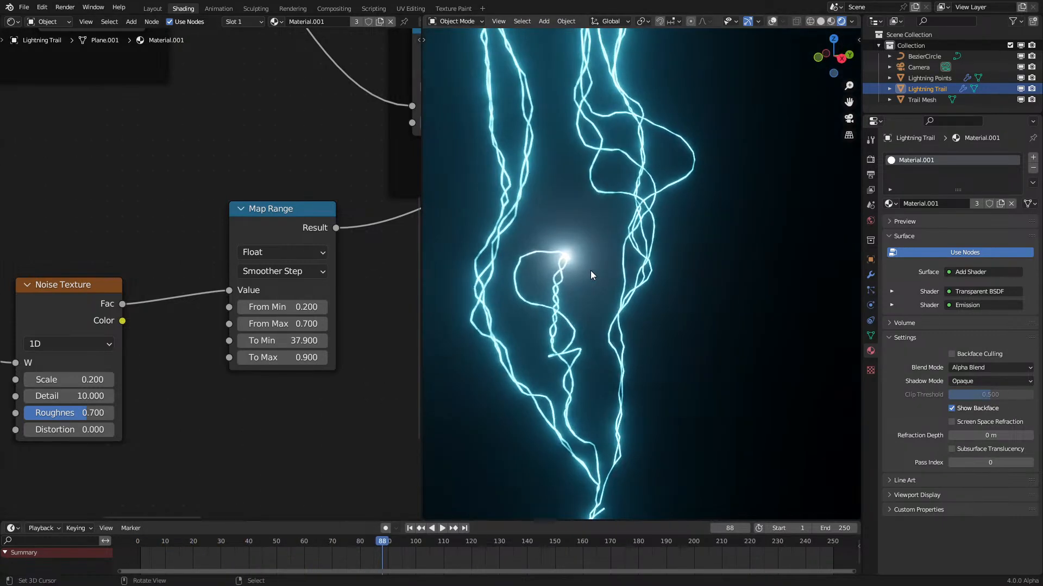
key("space")
key("space")
Step: Set the attribute name to Age in the Attribute node feeding the Noise Texture, and replay the animation from near the start
middle_click_drag(248, 222, 112, 363)
scroll(148, 275, "down", 4)
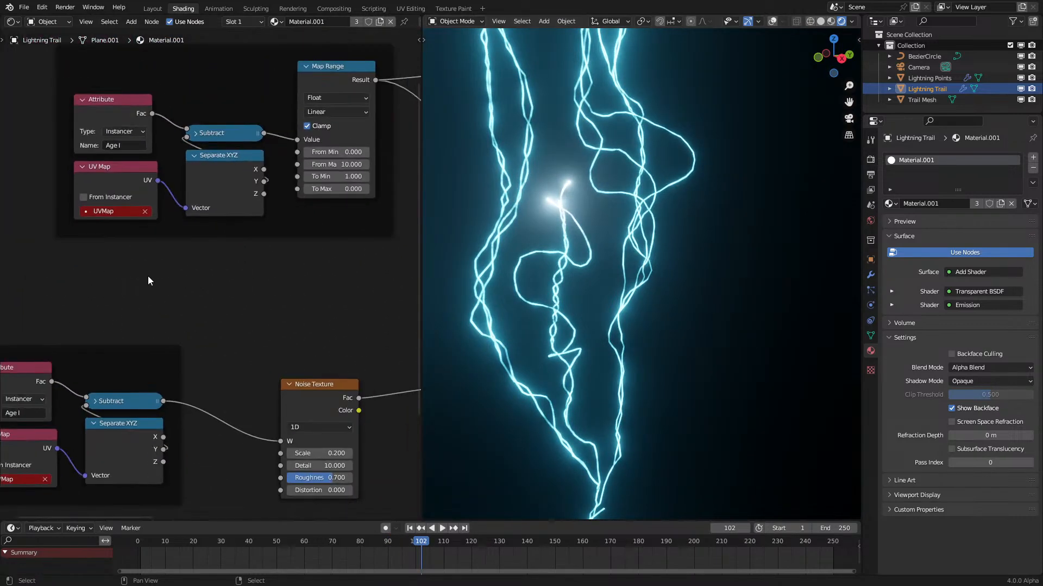
scroll(148, 276, "down", 2)
middle_click_drag(146, 295, 200, 219)
scroll(179, 242, "up", 2)
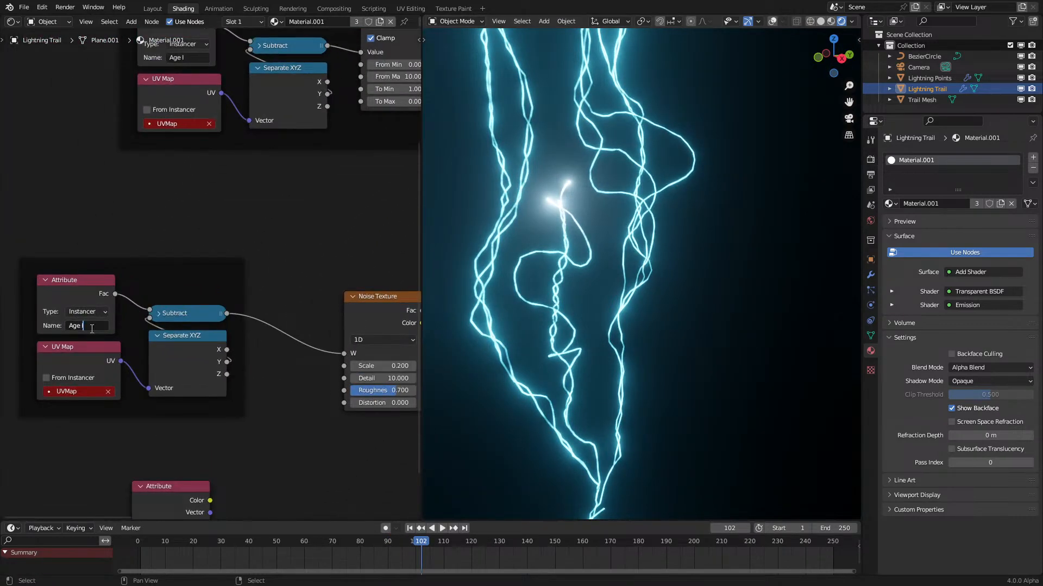
key("Return")
left_click(129, 558)
key("space")
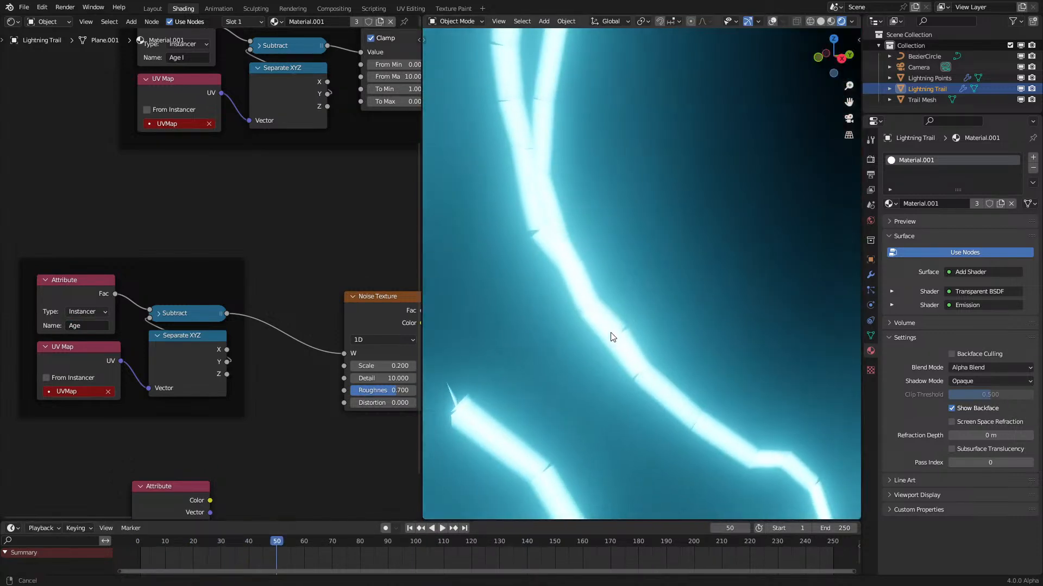
key("space")
Step: Preview the Subtract node before the Noise Texture and set the Age Attribute node's type to Geometry
left_click(169, 315, "ctrl+shift")
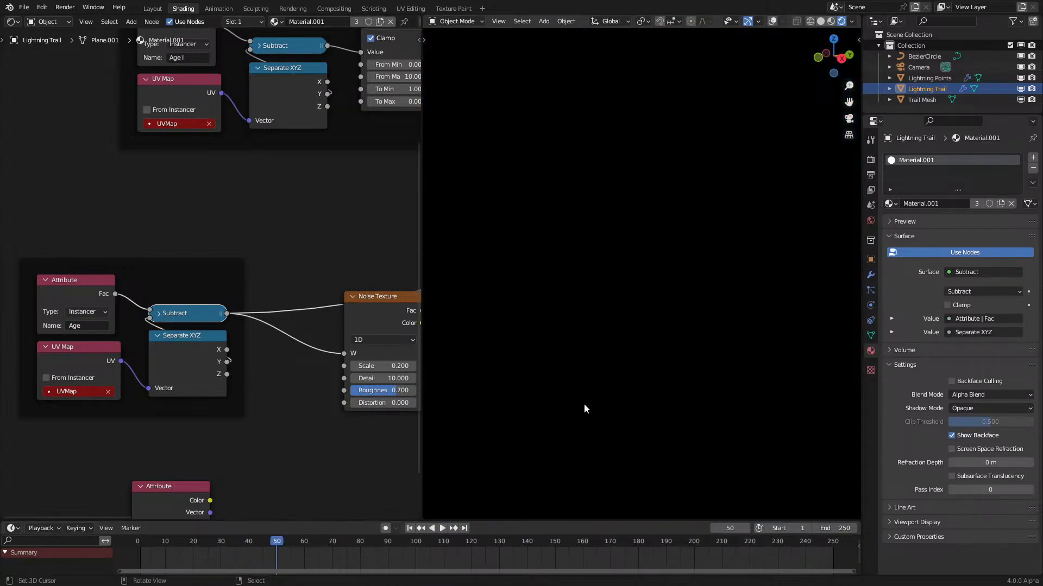
middle_click_drag(572, 405, 582, 386)
key("z")
left_click(629, 399)
left_click(87, 312)
left_click(84, 315)
key("z")
left_click(749, 306)
scroll(712, 308, "up", 10)
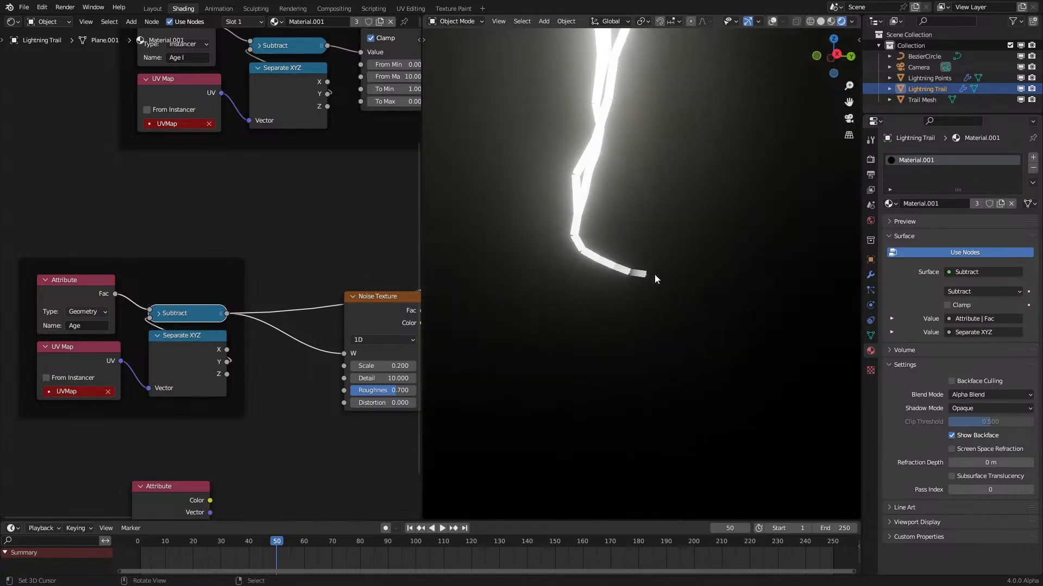
scroll(655, 263, "up", 6)
Step: Switch the math node combining Age with the UV coordinate from Subtract to Add and collapse it
left_click(161, 313)
left_click(182, 347)
left_click(173, 375)
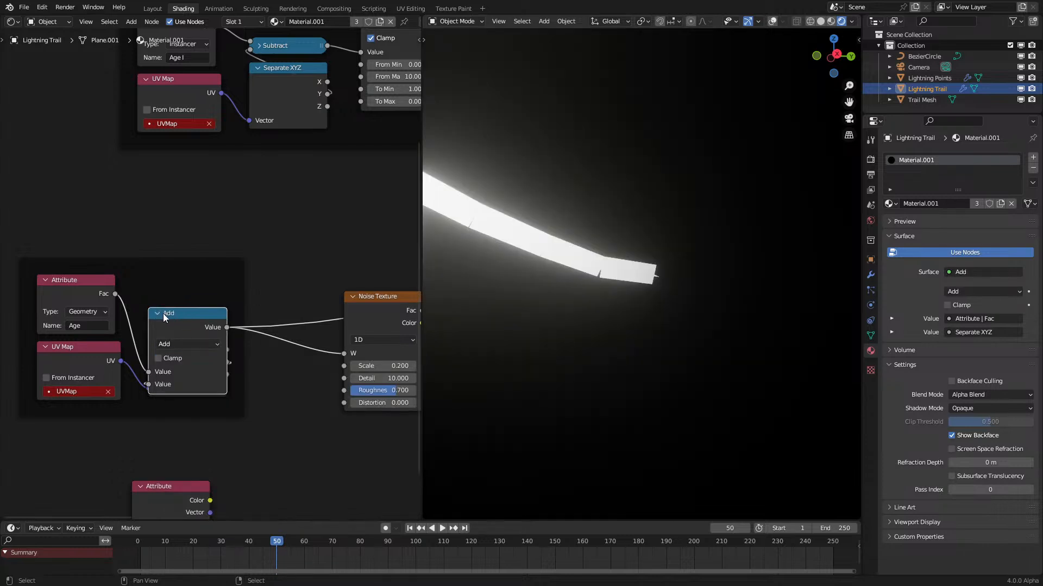
left_click(156, 314)
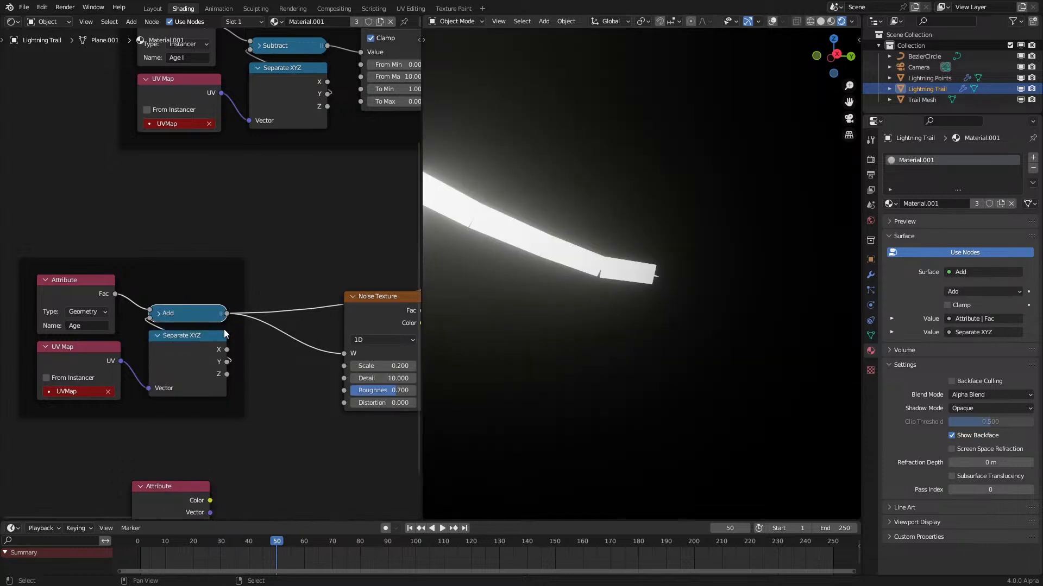
Step: Preview the Separate XYZ and Noise Texture outputs and try a different noise Scale
left_click(202, 362, "ctrl+shift")
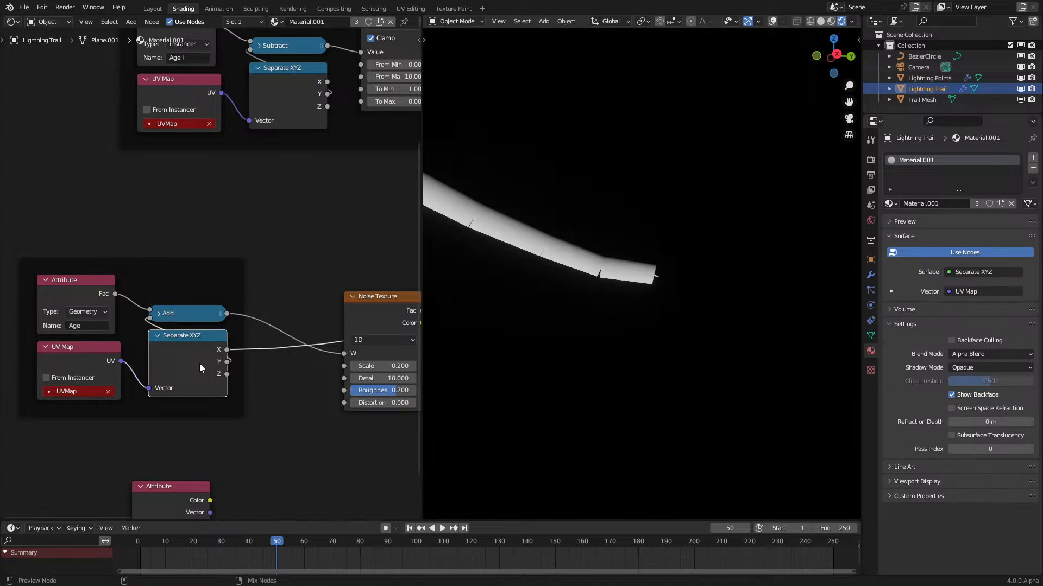
left_click(364, 317, "ctrl+shift")
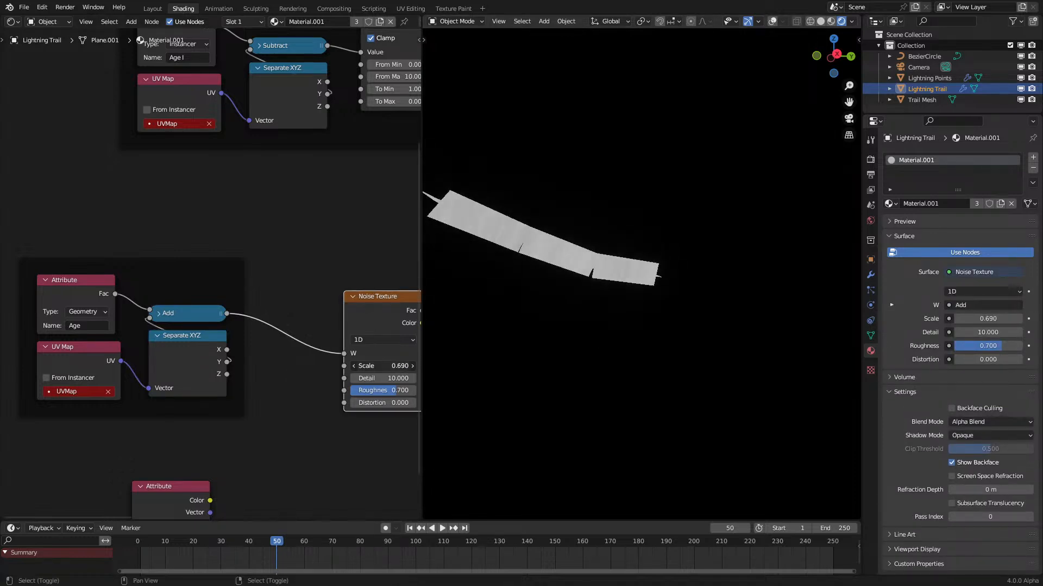
left_click_drag(370, 368, 356, 367)
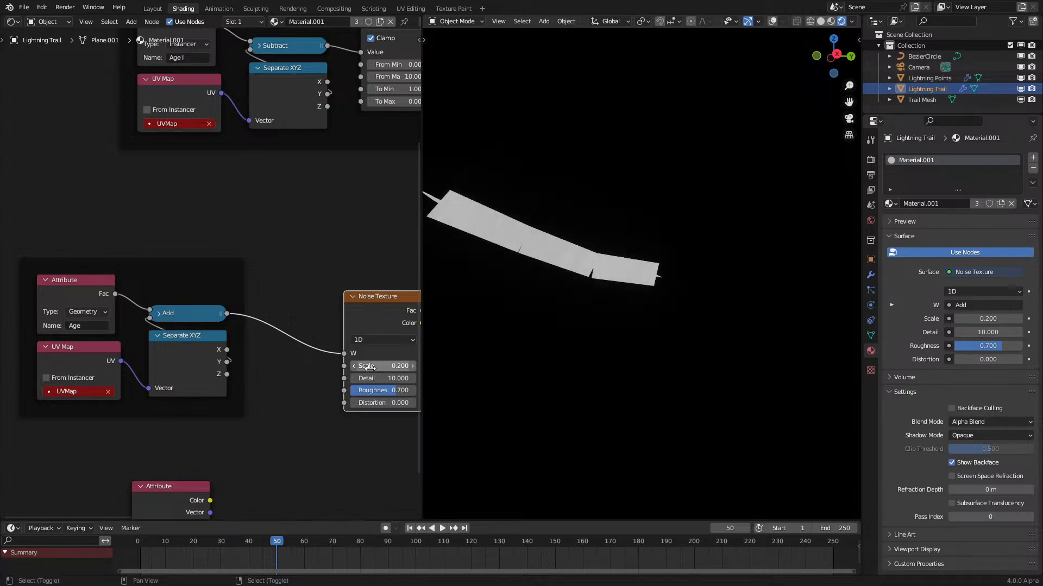
Step: Reconnect the Add Shader to the material output and play the animation to inspect the trails
scroll(201, 355, "down", 6)
left_click(298, 290, "ctrl+shift")
key("space")
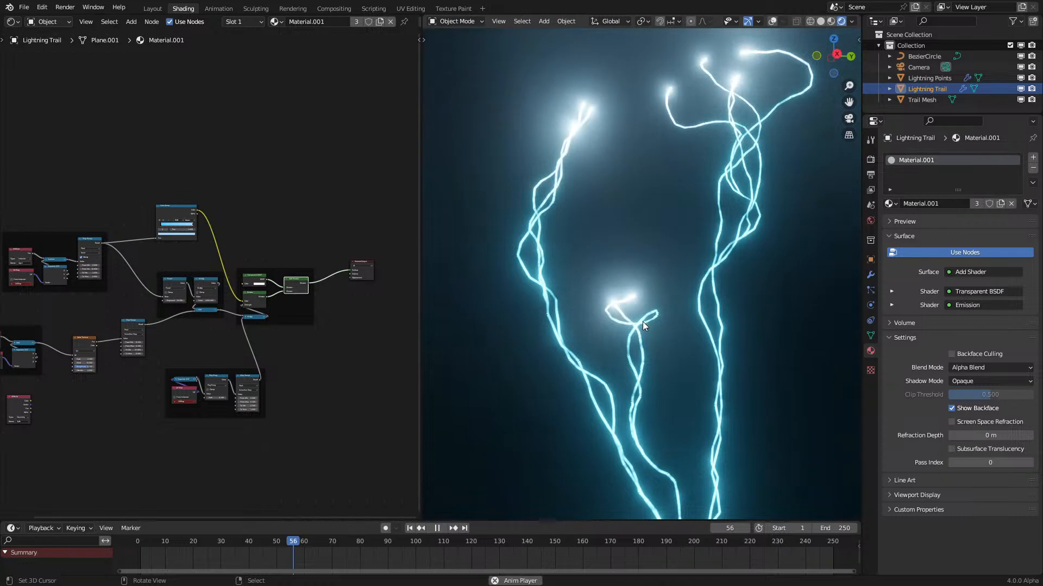
key("space")
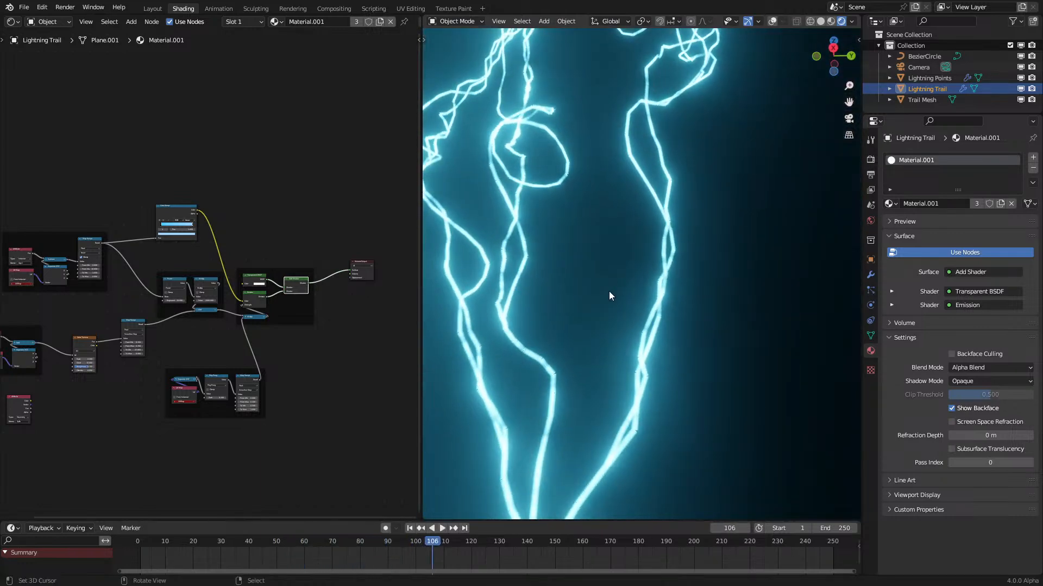
middle_click_drag(608, 291, 604, 297)
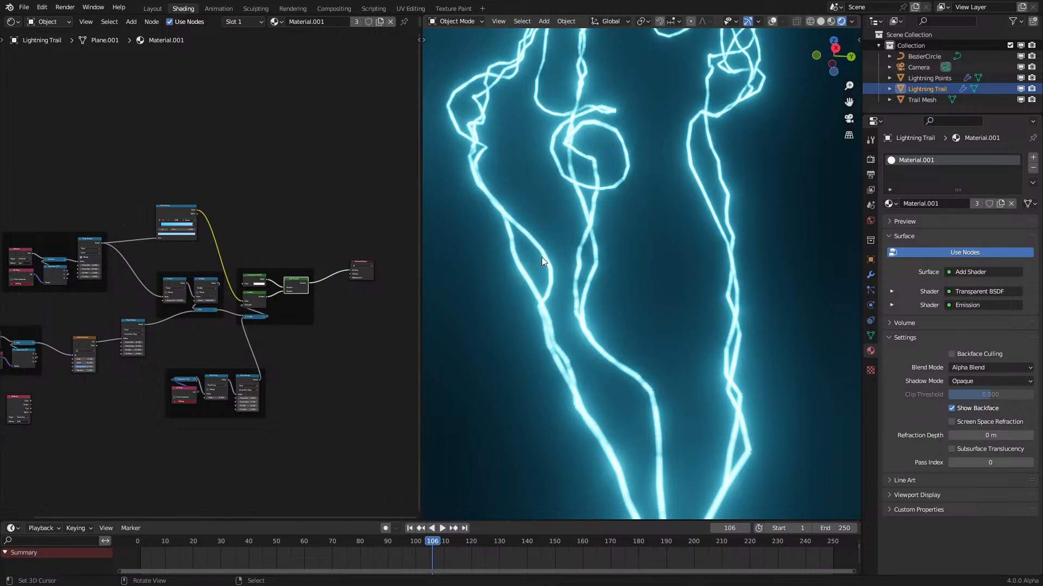
Step: Move the Age frame away from the Noise Texture and insert a duplicate of its Add node between them
middle_click_drag(150, 383, 340, 347)
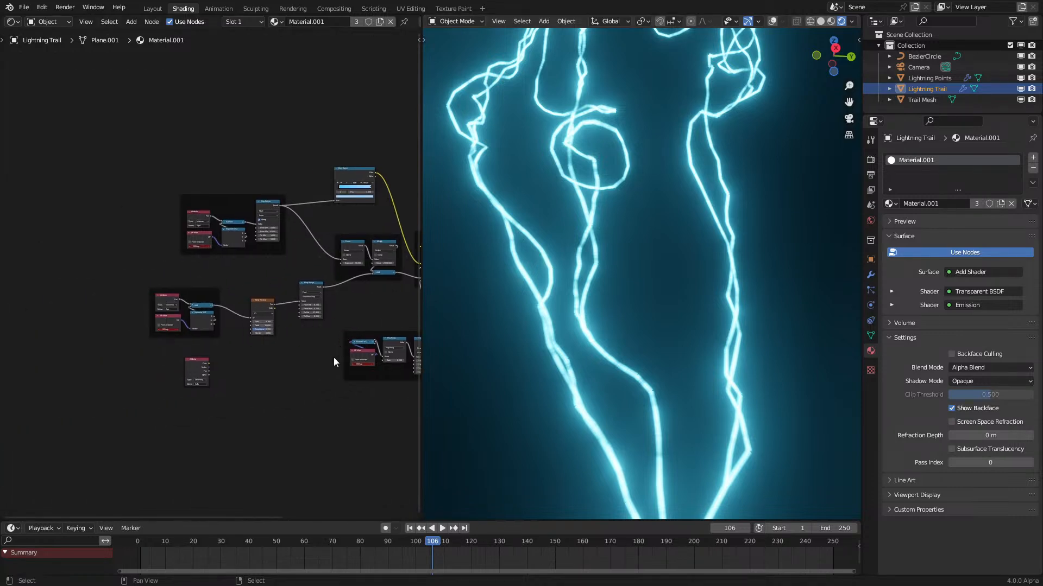
scroll(256, 383, "up", 3)
scroll(255, 383, "up", 3)
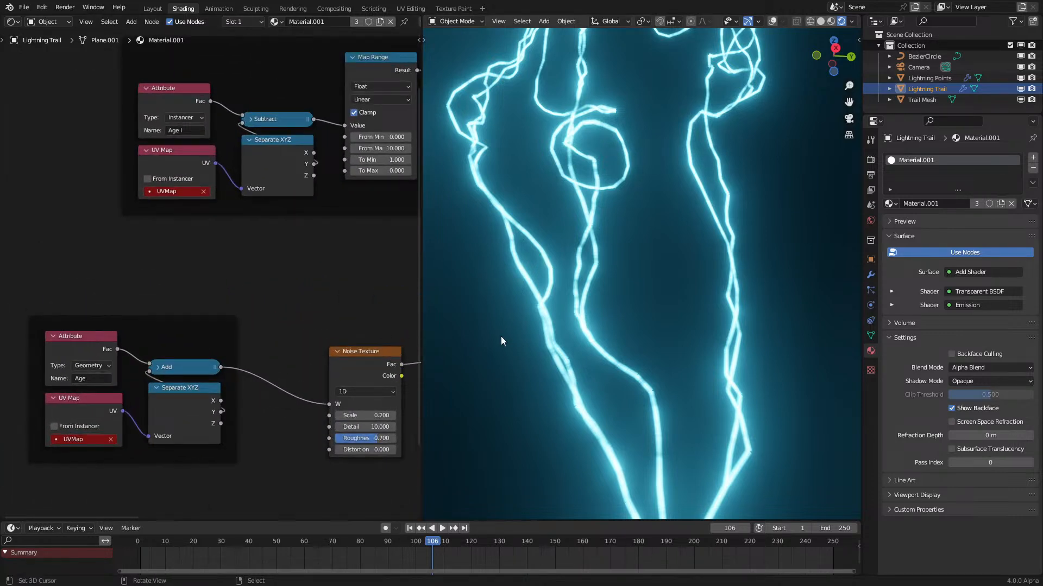
scroll(594, 338, "up", 3)
scroll(607, 334, "down", 8)
middle_click_drag(608, 334, 605, 377)
scroll(608, 369, "up", 4)
middle_click_drag(251, 368, 270, 246)
scroll(270, 246, "down", 1)
left_click_drag(247, 294, 132, 295)
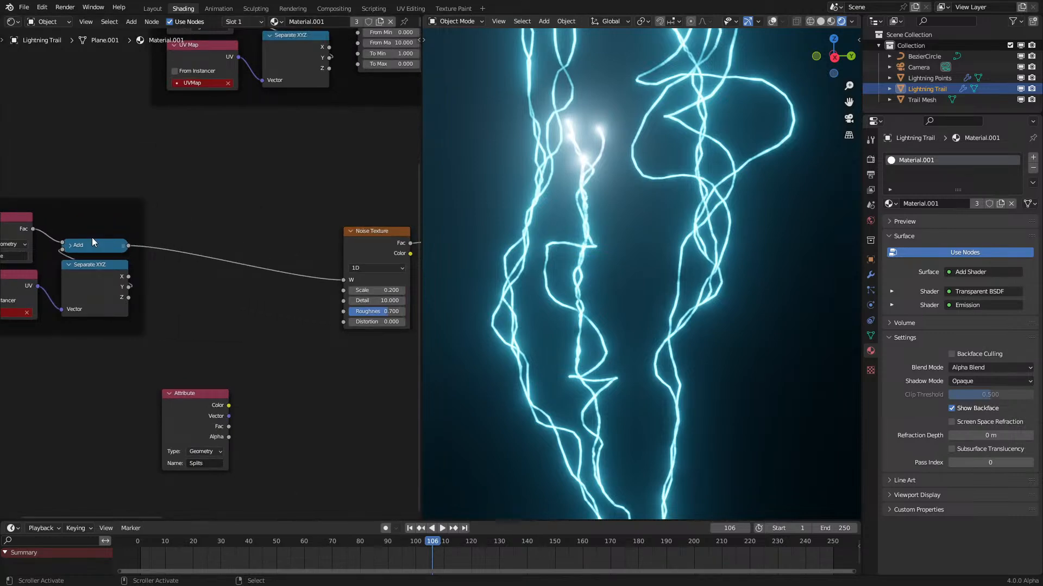
key("shift+d")
left_click(218, 256)
Step: Multiply the Splits attribute's Fac by 100 and connect the result to the second input of the duplicated Add node
scroll(218, 256, "up", 2)
left_click_drag(234, 467, 258, 465)
type("mul")
key("Return")
left_click(296, 474)
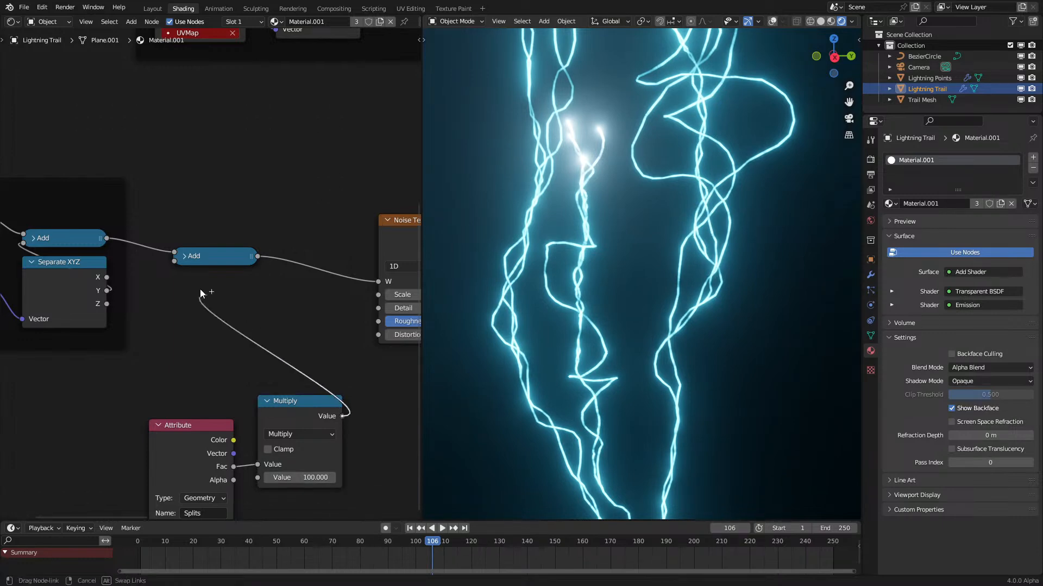
left_click_drag(167, 263, 175, 263)
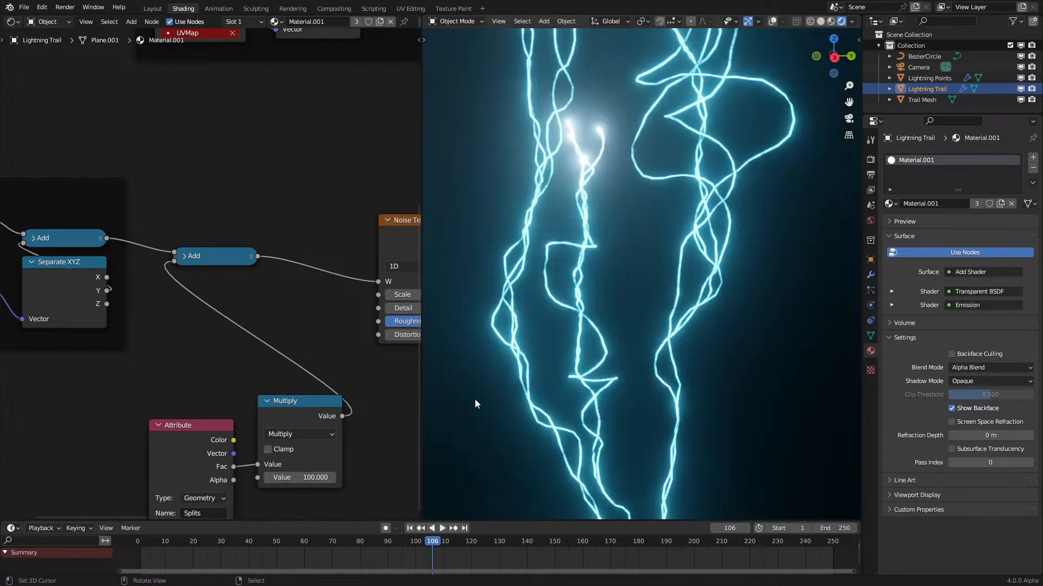
Step: Play the animation from near the start to check the effect of the Splits offset on the trails
left_click(149, 550)
key("space")
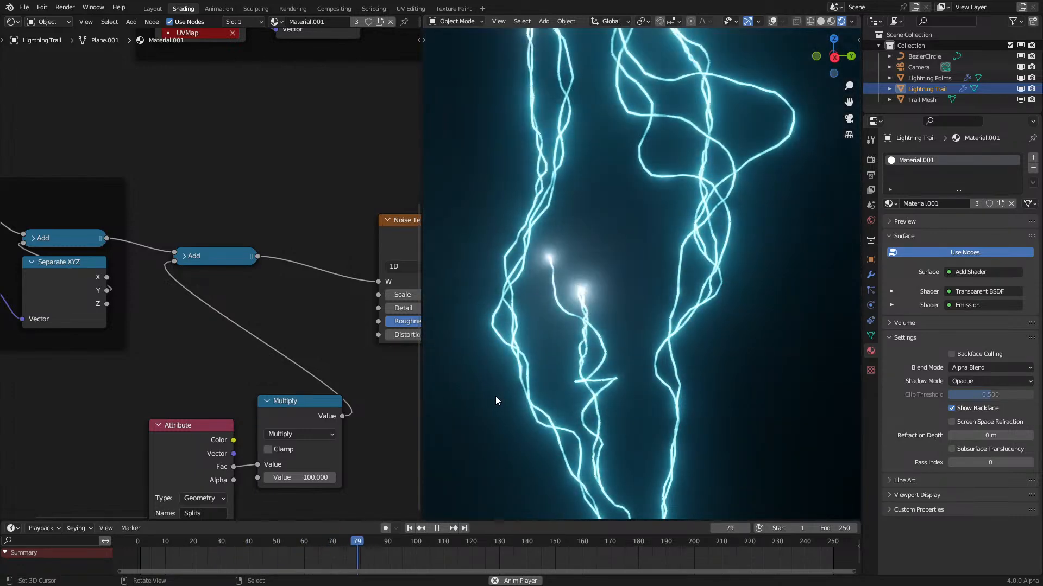
scroll(181, 343, "down", 3)
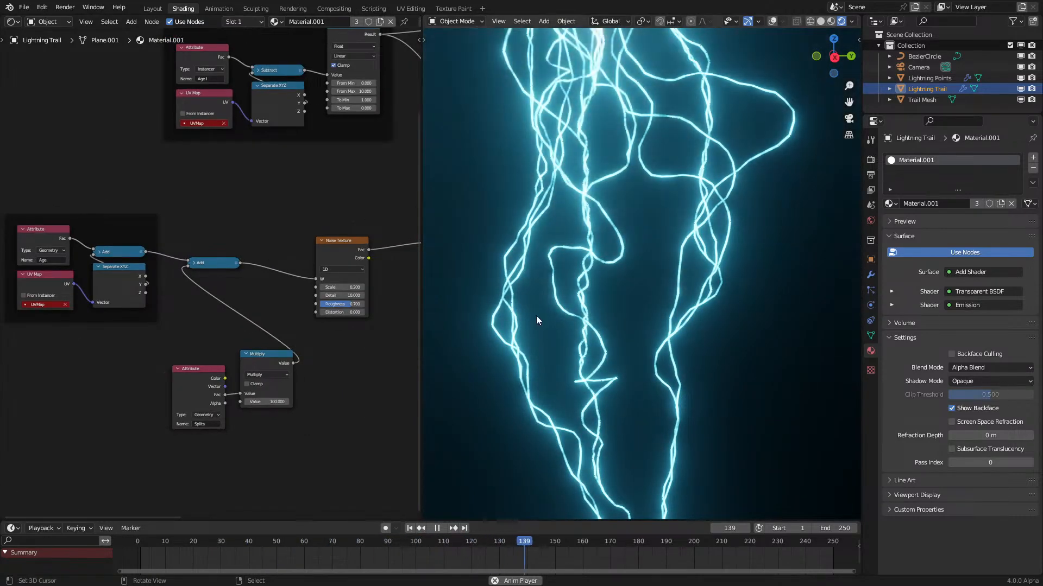
key("space")
Step: Cut the Color Ramp's link to the Emission color and change the Emission color to a deeper blue
scroll(314, 200, "down", 5)
middle_click_drag(314, 200, 51, 310)
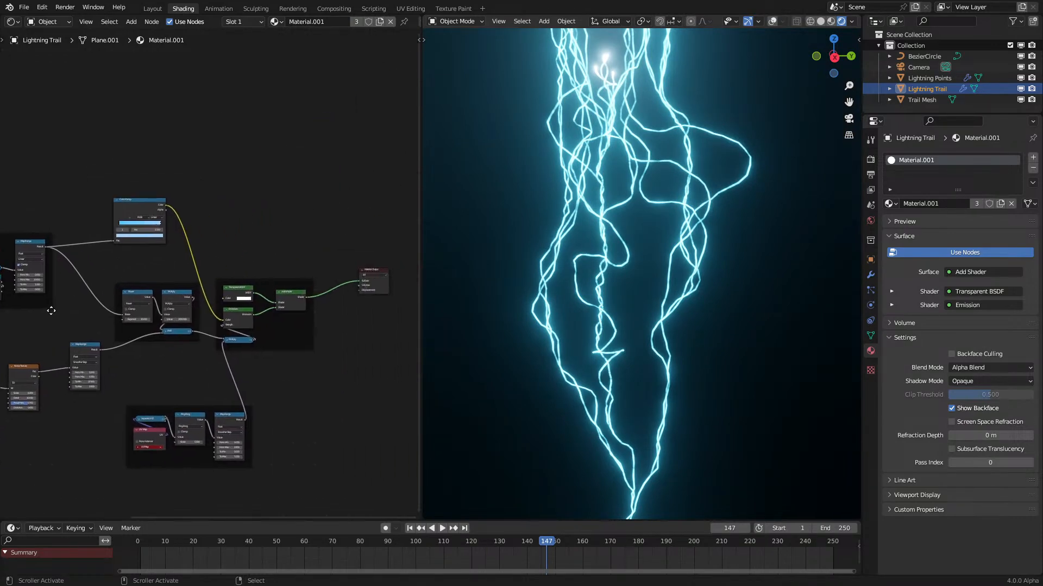
scroll(201, 239, "up", 3)
right_click_drag(205, 237, 148, 246, "ctrl")
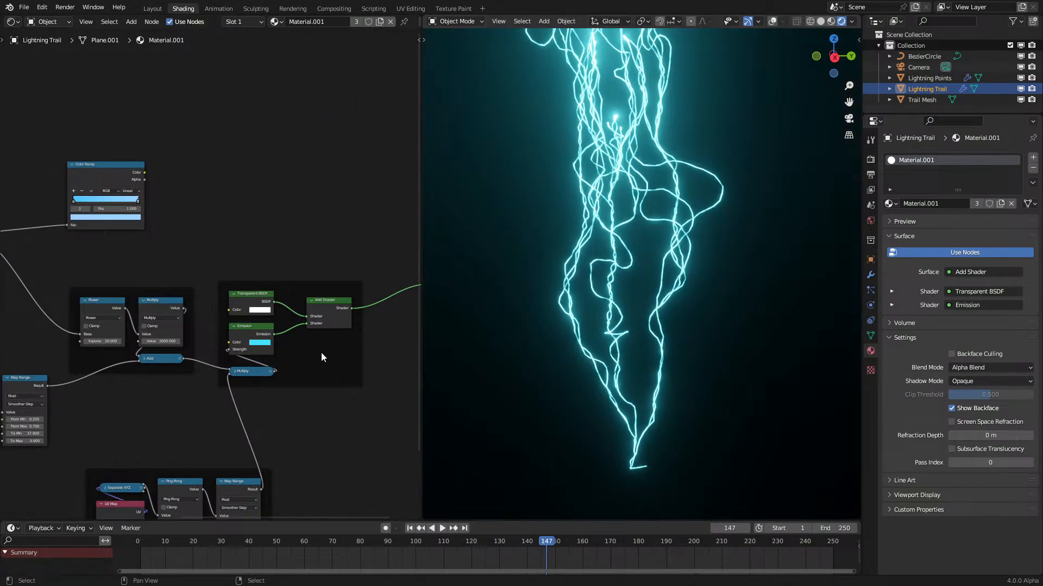
scroll(269, 359, "up", 3)
left_click(288, 380)
left_click_drag(320, 248, 329, 247)
scroll(530, 269, "down", 3)
middle_click_drag(530, 269, 521, 288)
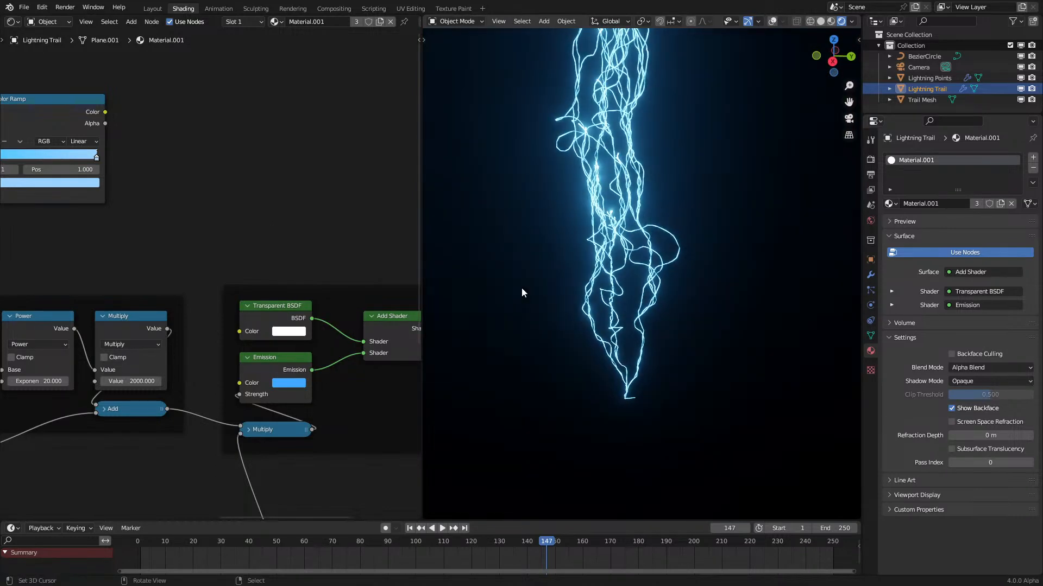
Step: Link the Age frame's Add output directly to the Noise Texture's W and delete the Splits Attribute, Multiply and extra Add nodes
scroll(168, 411, "down", 6)
middle_click_drag(115, 441, 13, 297)
scroll(111, 305, "up", 1)
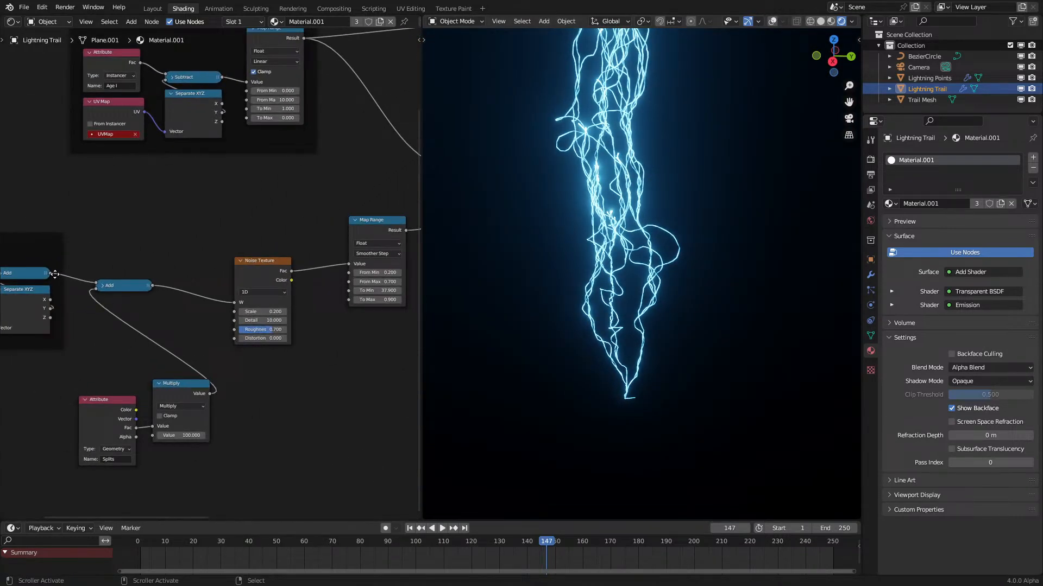
left_click_drag(240, 303, 236, 303)
left_click_drag(110, 269, 201, 490)
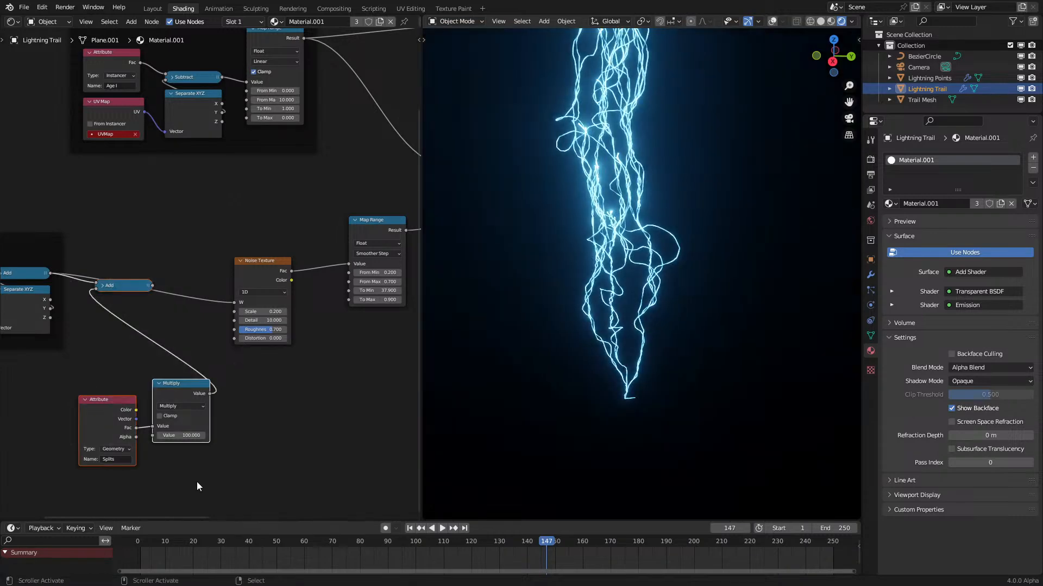
key("x")
Step: Move the Age frame and Map Range close to the Noise Texture, and join the Noise Texture and Map Range in a frame
left_click_drag(50, 235, 206, 259)
left_click_drag(377, 230, 340, 270)
left_click_drag(265, 395, 348, 281)
key("ctrl+j")
Step: Set the Noise Texture's Roughness to 0.9 and the adjoining Map Range's From Max to 0.59
scroll(347, 280, "up", 2)
scroll(641, 327, "up", 6)
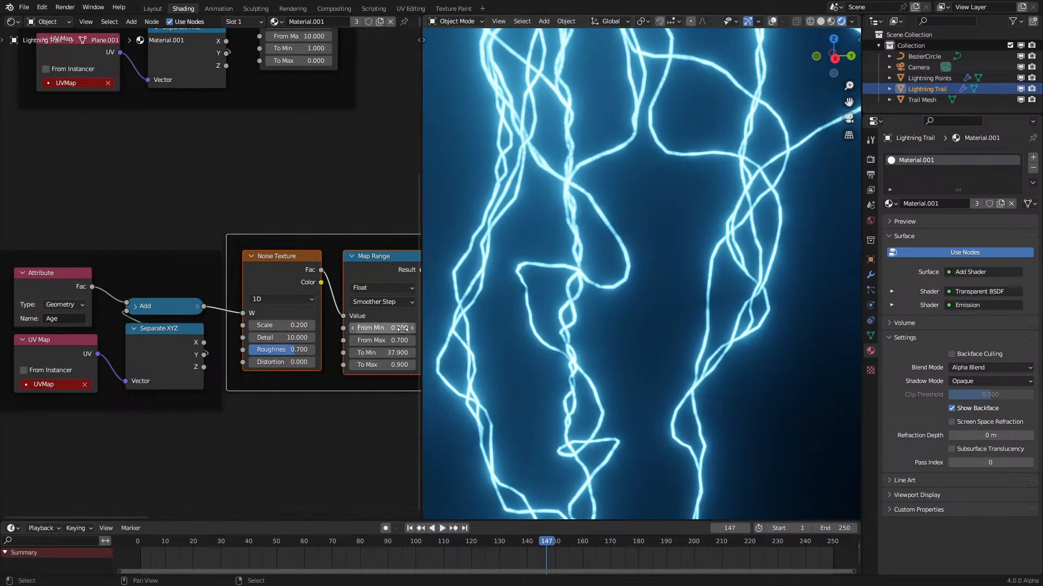
scroll(276, 380, "up", 2)
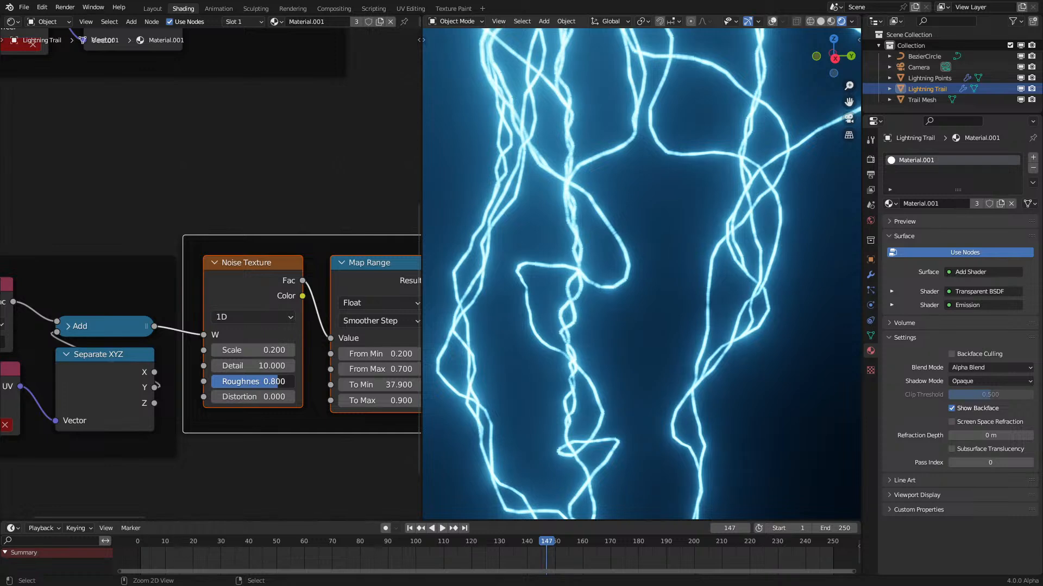
left_click_drag(392, 365, 375, 365)
scroll(673, 318, "down", 5)
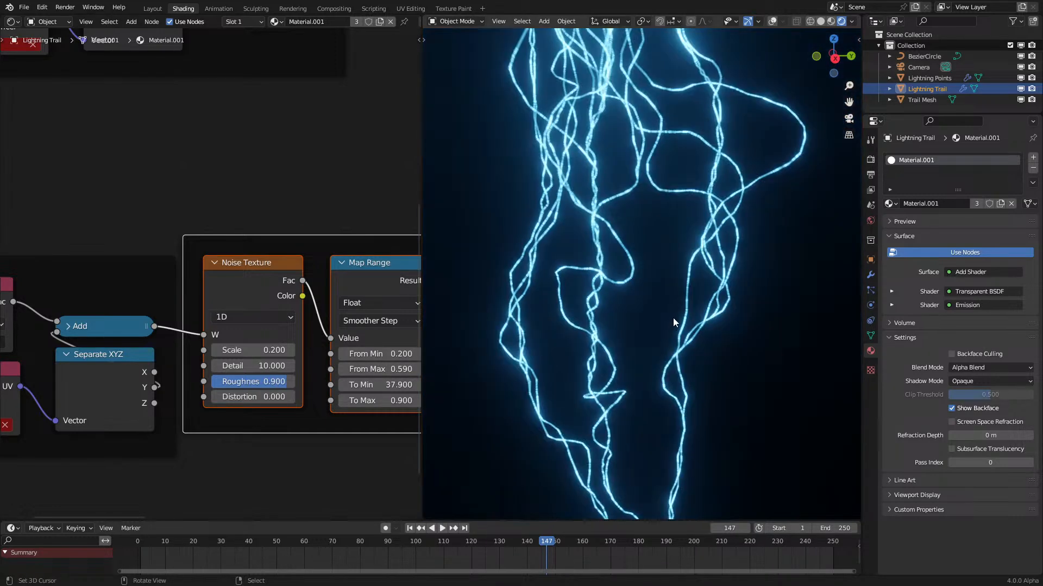
scroll(688, 377, "down", 2)
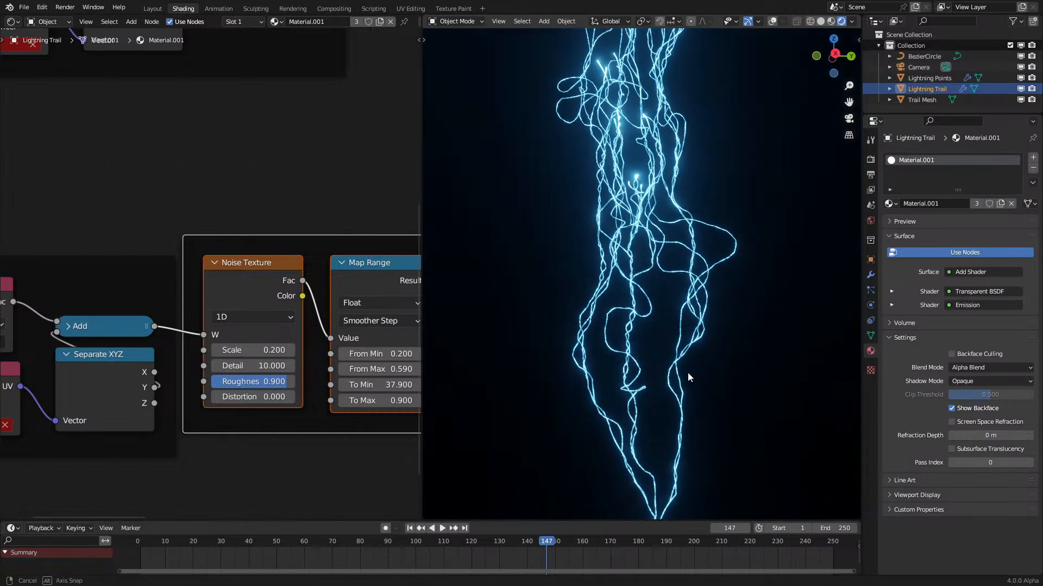
Step: Lower the Noise Texture's Roughness to 0.7 and check the trails from a wider view
scroll(668, 369, "up", 4)
left_click_drag(253, 381, 245, 382)
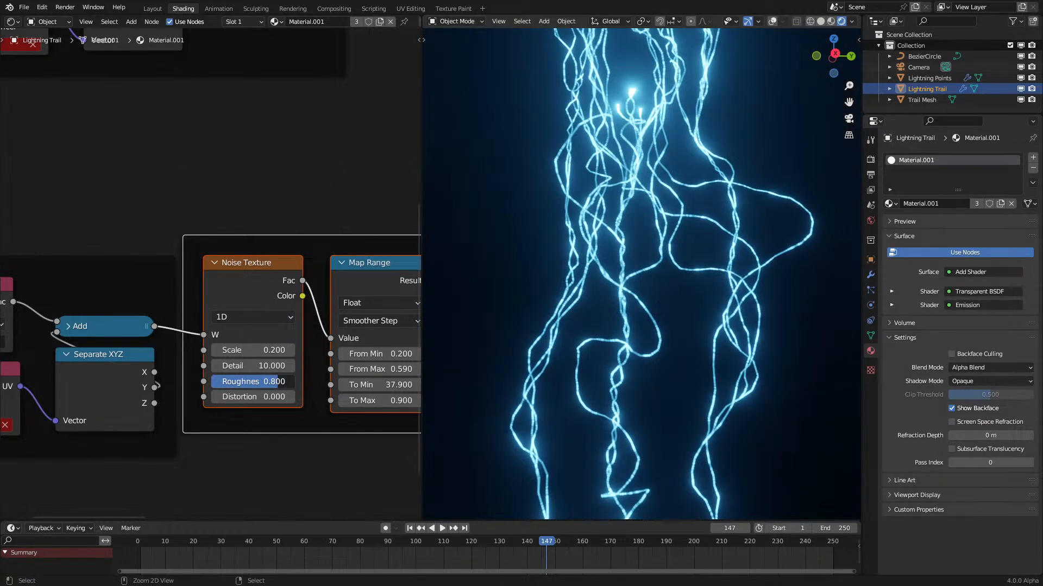
scroll(653, 317, "down", 3)
scroll(653, 317, "down", 1)
mouse_move(653, 317)
middle_mouse_down()
mouse_move(632, 321)
mouse_move(641, 317)
middle_mouse_up()
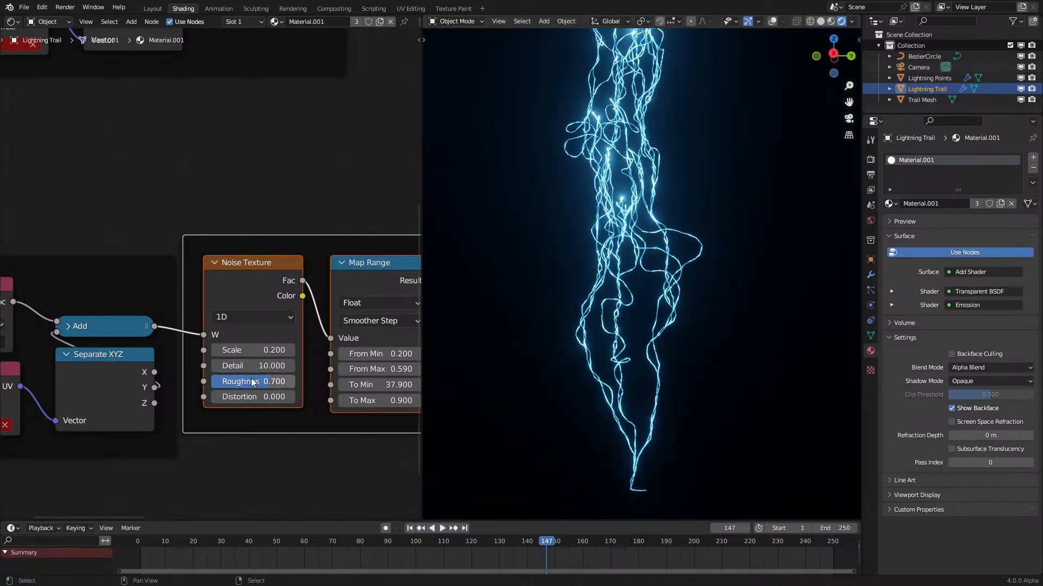
scroll(342, 329, "down", 5)
middle_click_drag(346, 328, 19, 341)
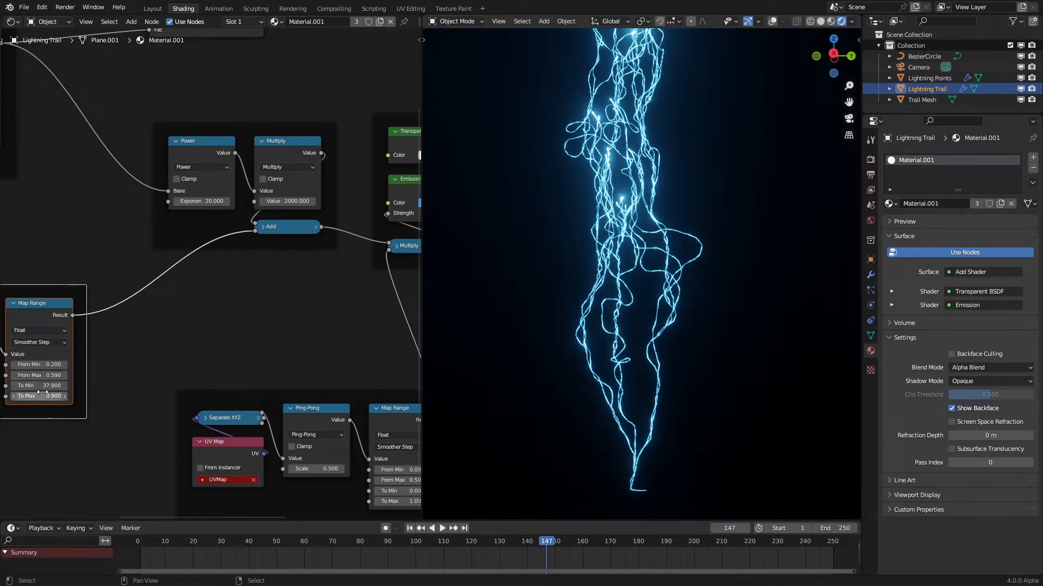
Step: Set the Map Range after the Noise Texture to To Min 117.8 and To Max 2
left_click_drag(39, 386, 152, 396)
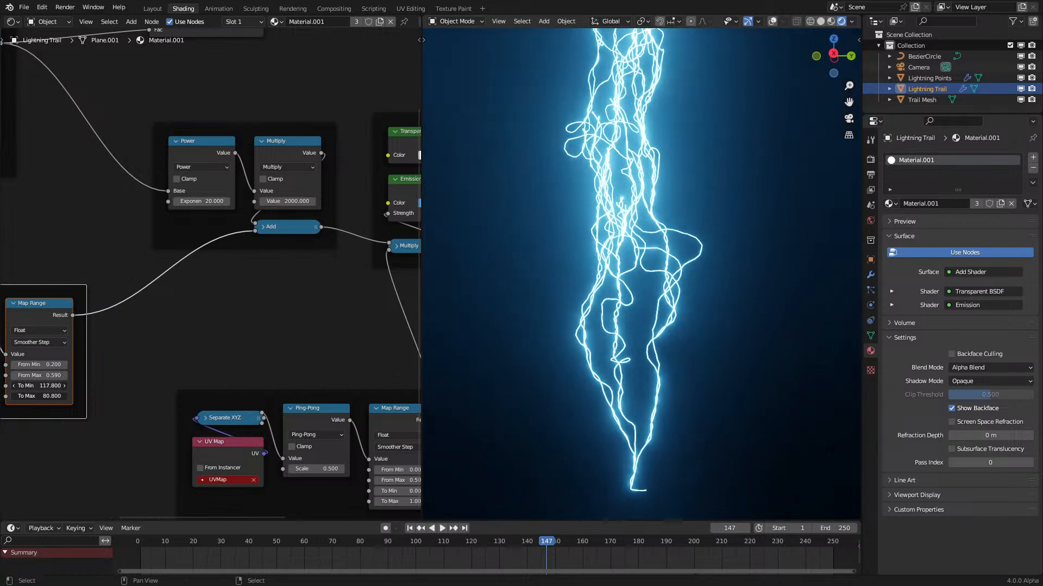
middle_click_drag(68, 298, 204, 277)
scroll(204, 277, "up", 5)
left_click_drag(162, 423, 87, 423)
left_click_drag(161, 376, 178, 392, "shift")
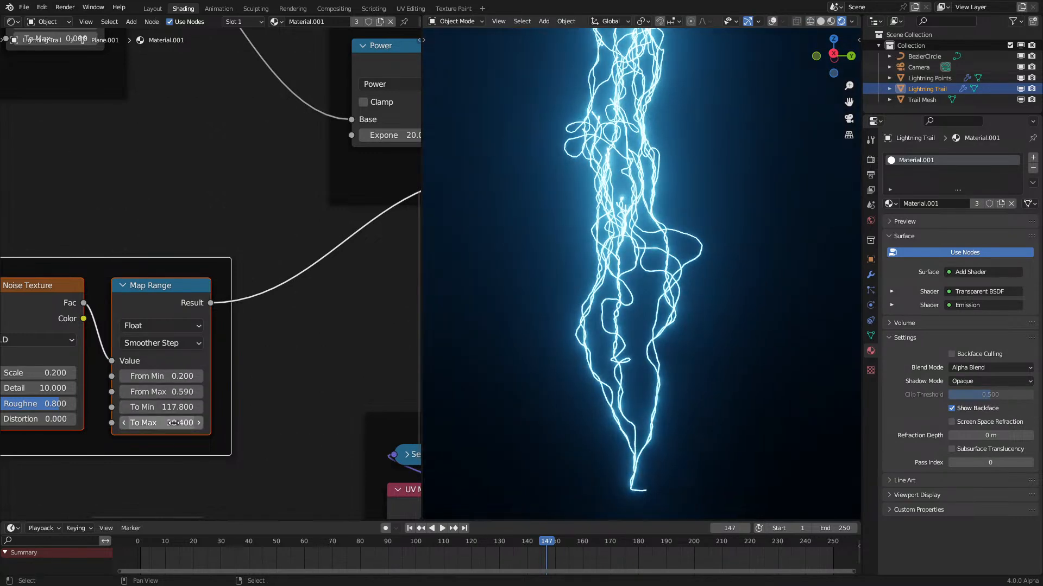
double_click(173, 423)
type("2")
key("Return")
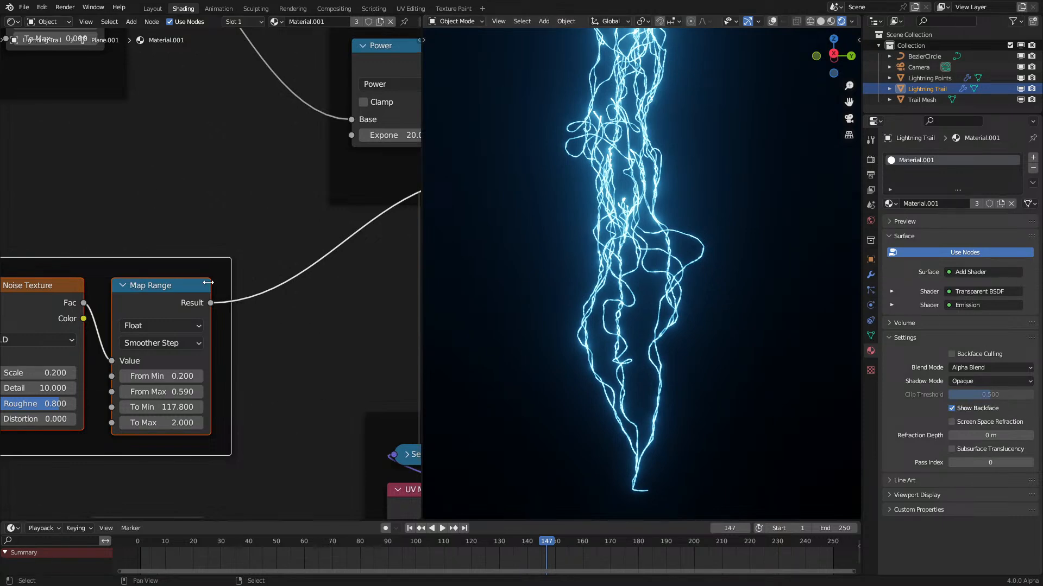
Step: Switch the node editor to the geometry nodes of the Lightning Points object and rewind the animation to frame 0
left_click(12, 21)
left_click(57, 99)
scroll(300, 390, "down", 4)
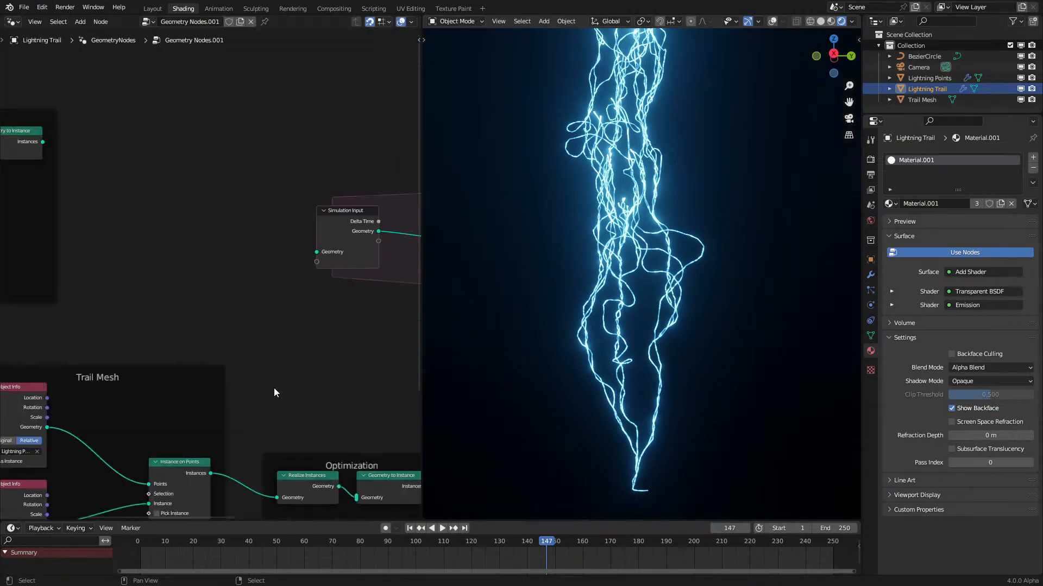
left_click(929, 79)
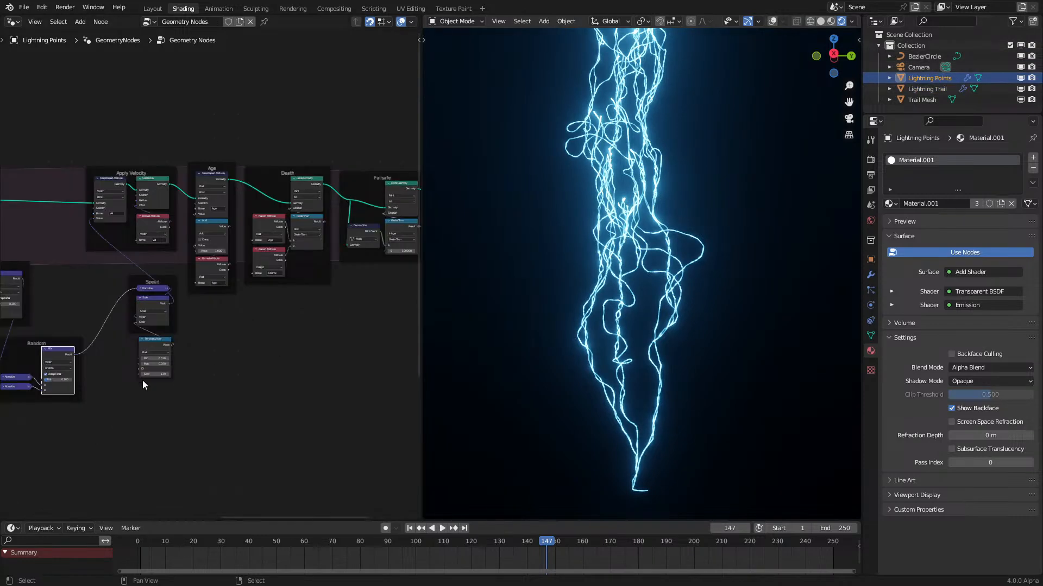
scroll(322, 326, "up", 2)
left_click(115, 555)
scroll(308, 411, "up", 4)
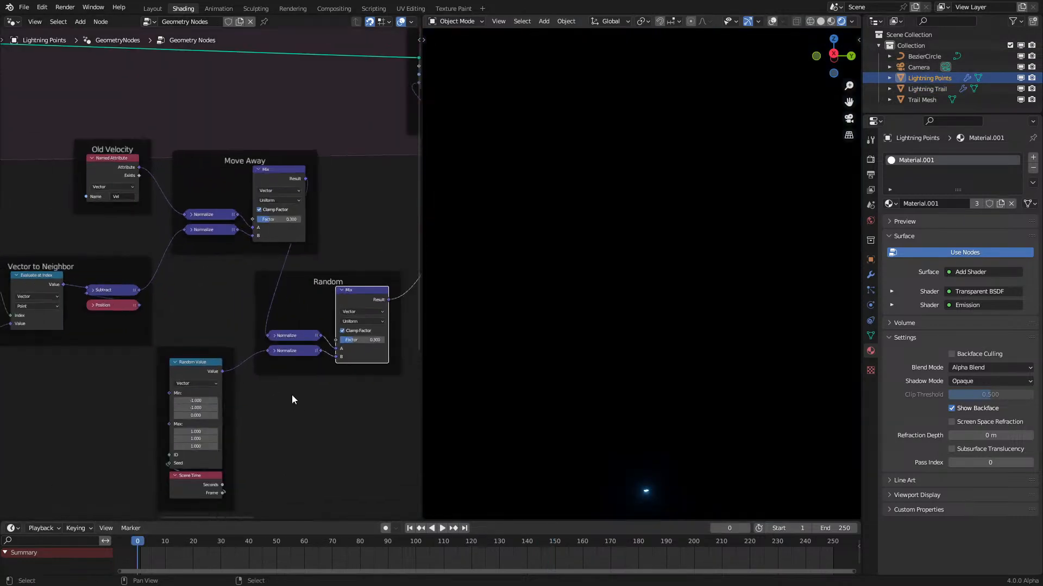
Step: Set the Factor of the Mix node in the Move Away frame to 0 and play the animation
middle_click_drag(215, 352, 216, 437)
scroll(223, 266, "up", 4)
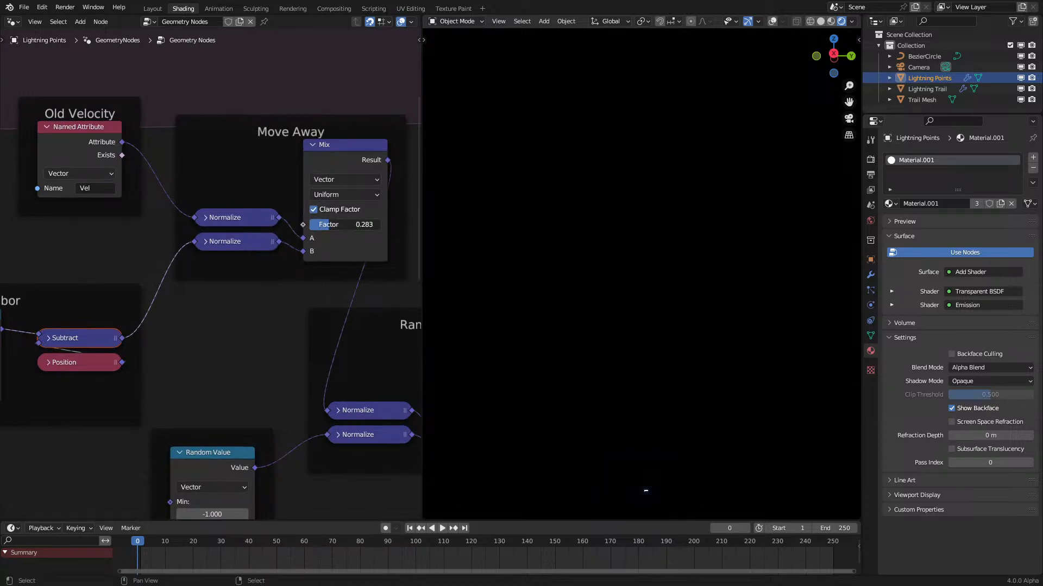
middle_click_drag(329, 373, 172, 292)
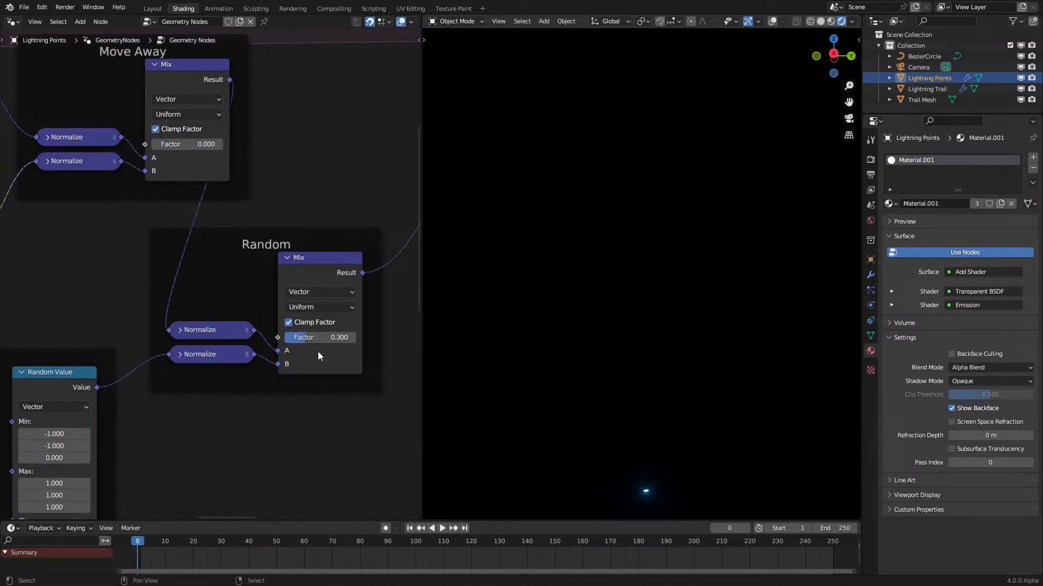
key("space")
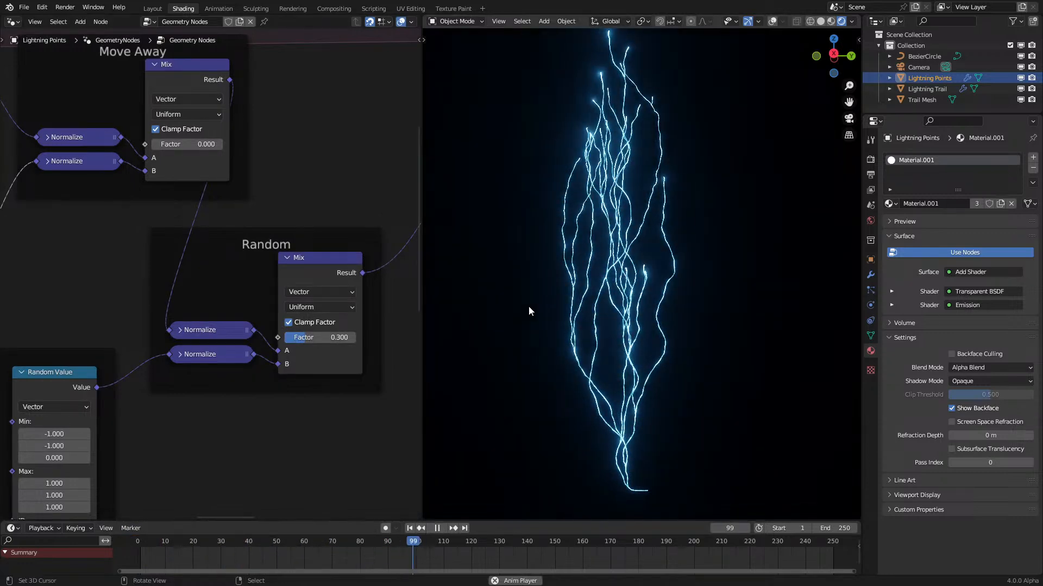
key("space")
Step: Raise the Factor of the Mix node in the Random frame to 0.4 and play the animation
left_click_drag(306, 338, 314, 338, "ctrl")
key("space")
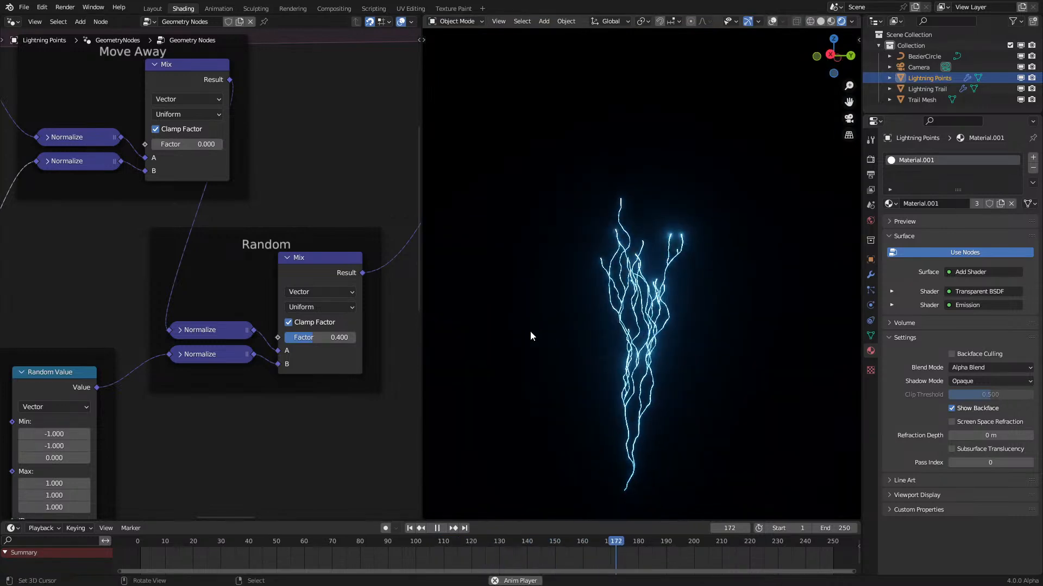
key("space")
Step: Swap the two inputs of the Vector to Neighbor frame's Subtract node and set the Move Away Mix's Factor to 0.2
middle_click_drag(179, 296, 458, 413)
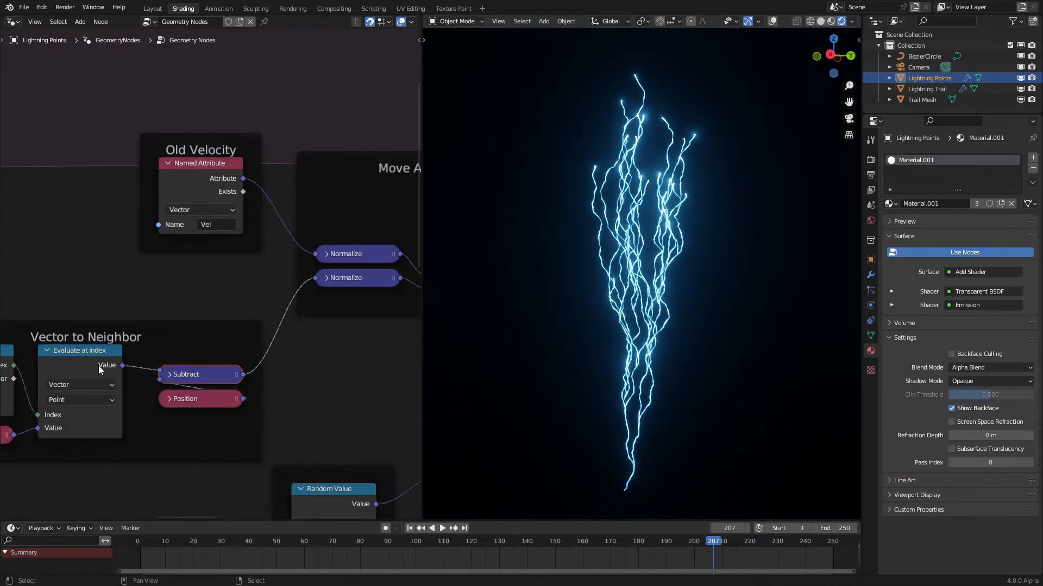
mouse_move(161, 380)
left_mouse_down()
mouse_move(160, 371)
mouse_move(160, 380)
left_mouse_up()
middle_click_drag(362, 269, 218, 327)
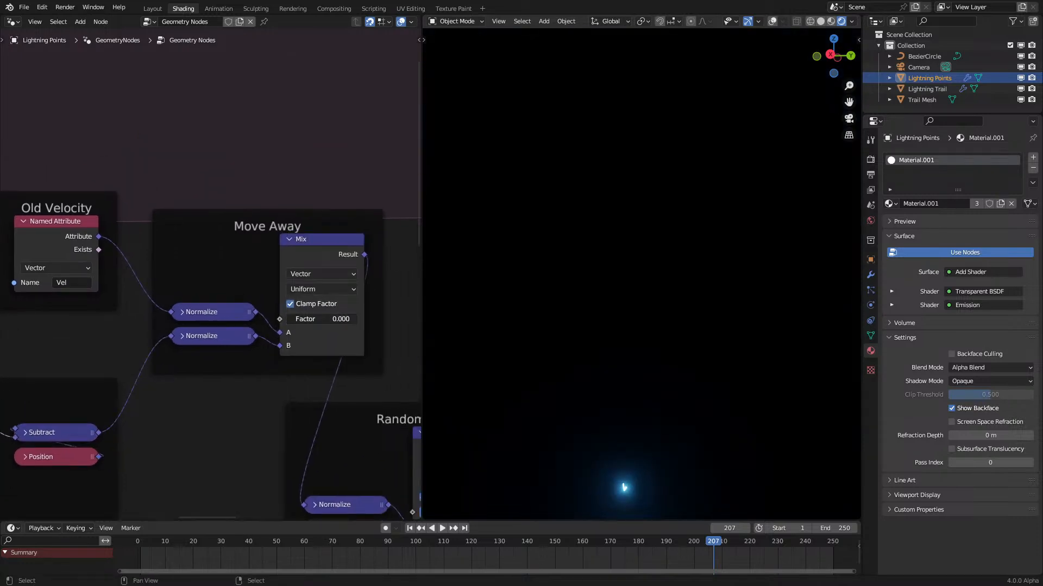
key("shift+Left")
Step: Play the simulation from the start and examine how the lightning branches spread from several angles
key("space")
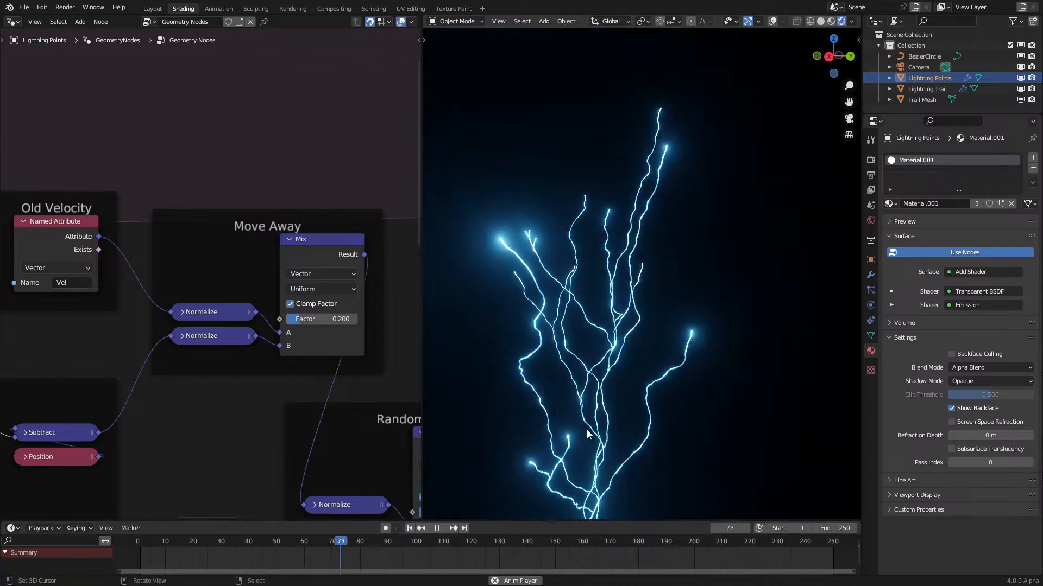
middle_click_drag(578, 403, 586, 382)
key("space")
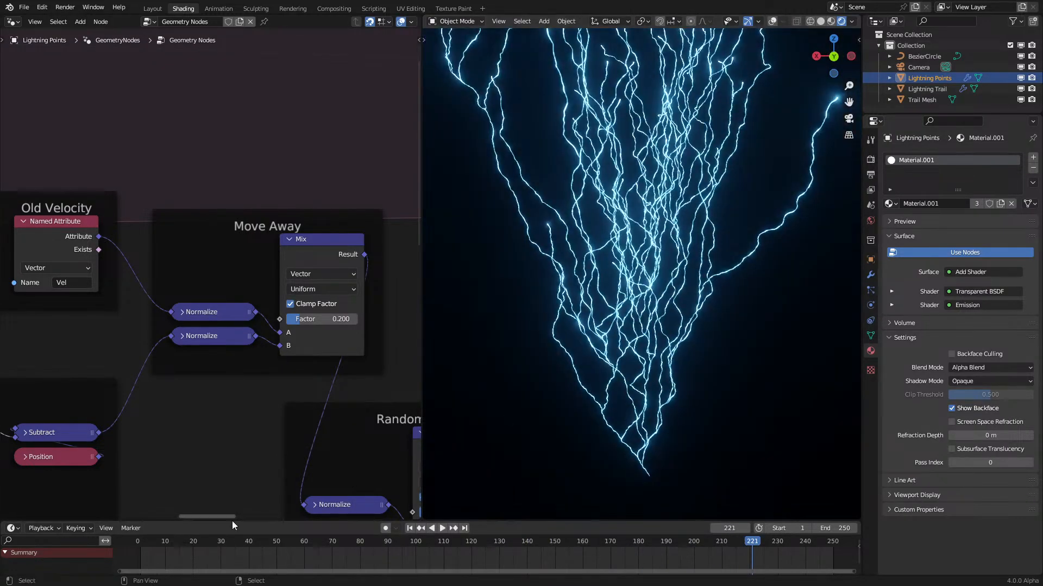
key("shift+Left")
key("space")
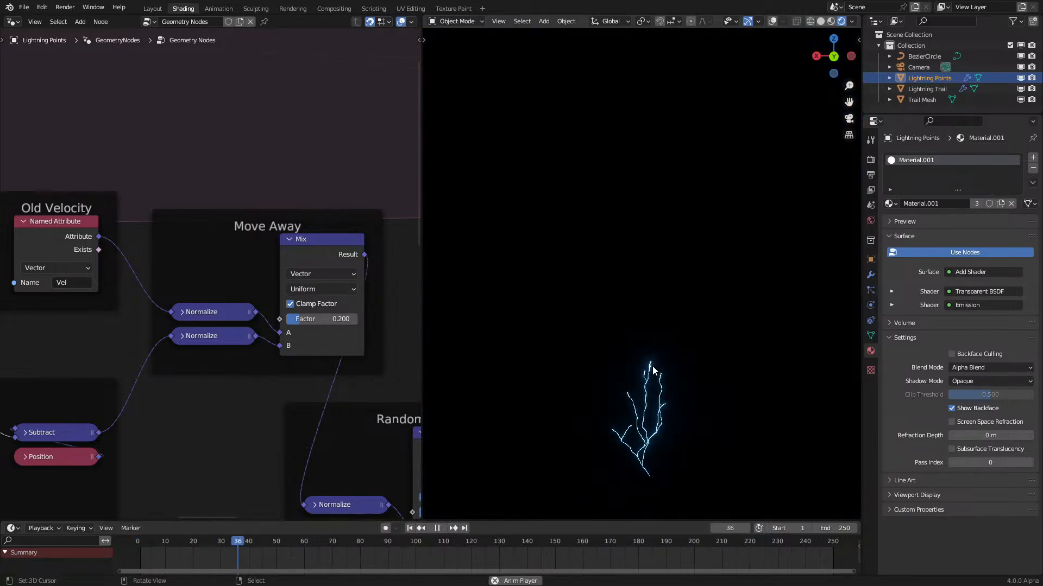
scroll(653, 366, "up", 1)
middle_click_drag(653, 366, 608, 361)
key("space")
middle_click_drag(679, 339, 651, 320)
key("space")
key("space")
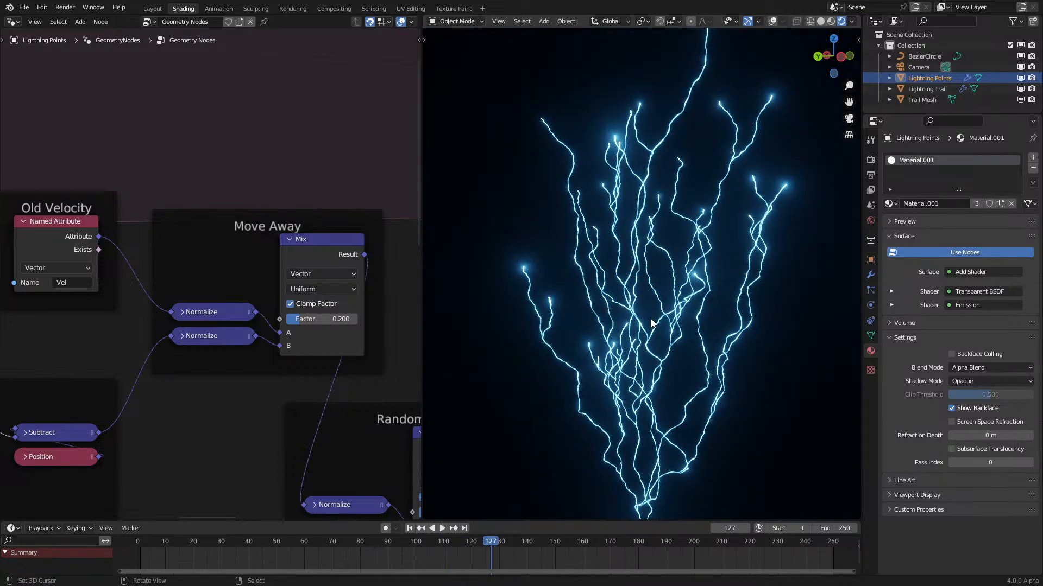
middle_click_drag(578, 318, 679, 310)
key("Right")
key("Right")
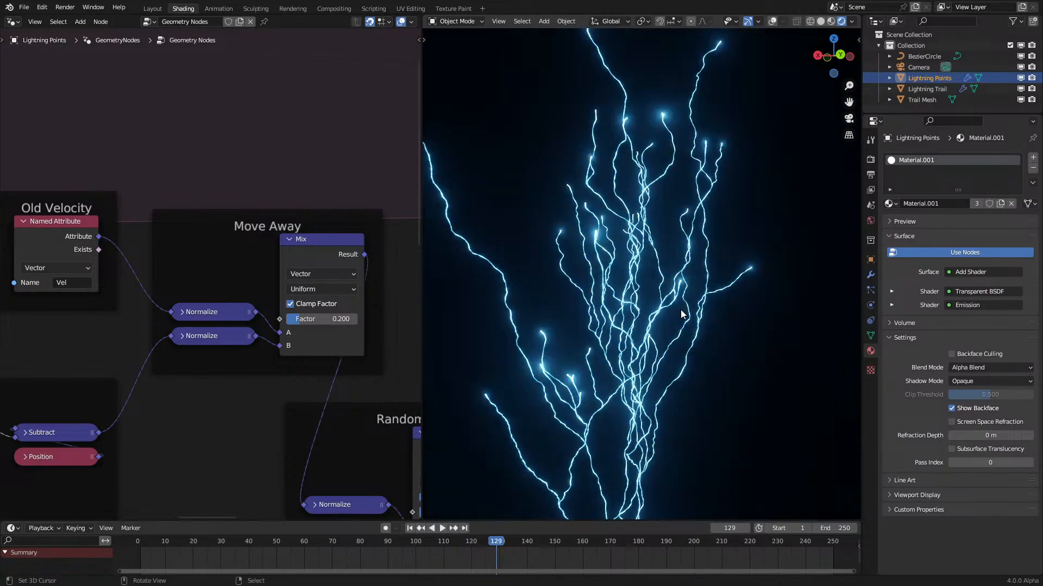
key("space")
key("space")
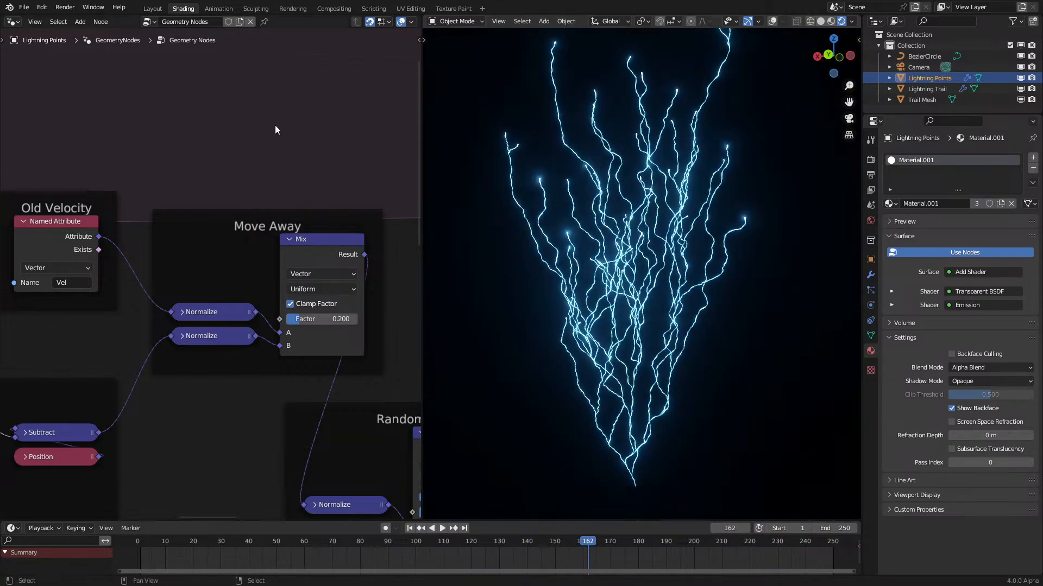
Step: Switch the node editor back to the shader nodes of Material.001 and bring the Map Range feeding the Power node into view
left_click(12, 22)
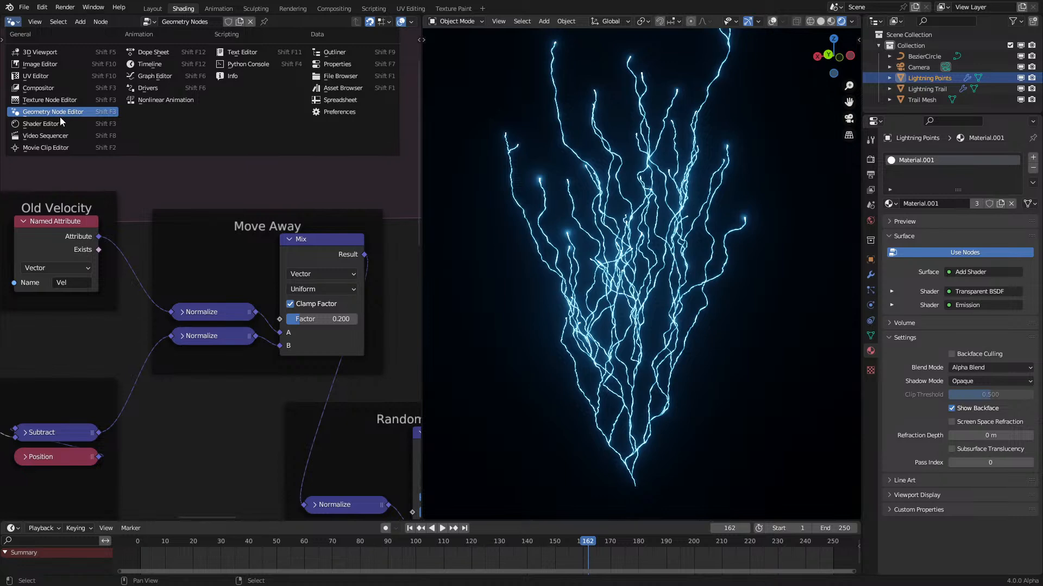
left_click(56, 124)
key("Home")
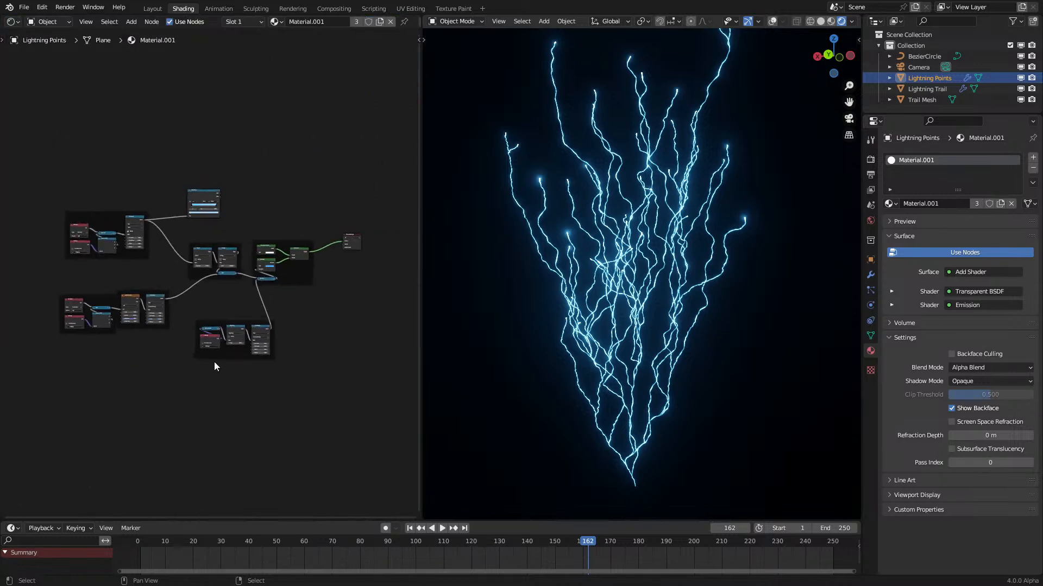
scroll(199, 274, "up", 3)
scroll(200, 275, "up", 1)
middle_click_drag(199, 275, 344, 362)
scroll(218, 269, "up", 1)
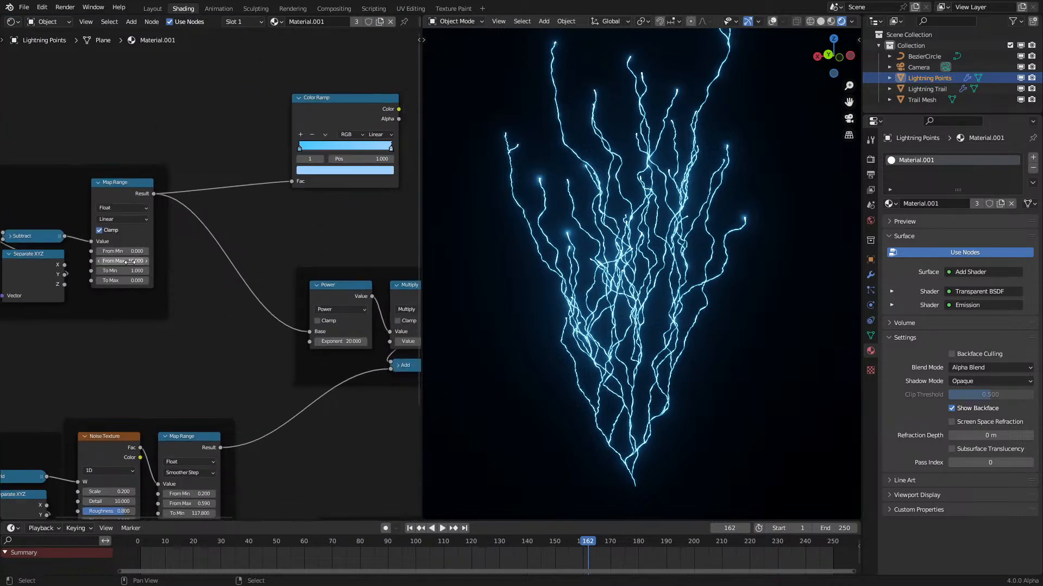
left_click_drag(131, 261, 136, 262)
right_click(130, 261)
Step: Set the Map Range after the Noise Texture to To Min 1 and To Max 0.04, and replay the animation
middle_click_drag(223, 416, 174, 359)
middle_click_drag(340, 324, 322, 324)
scroll(107, 446, "up", 1)
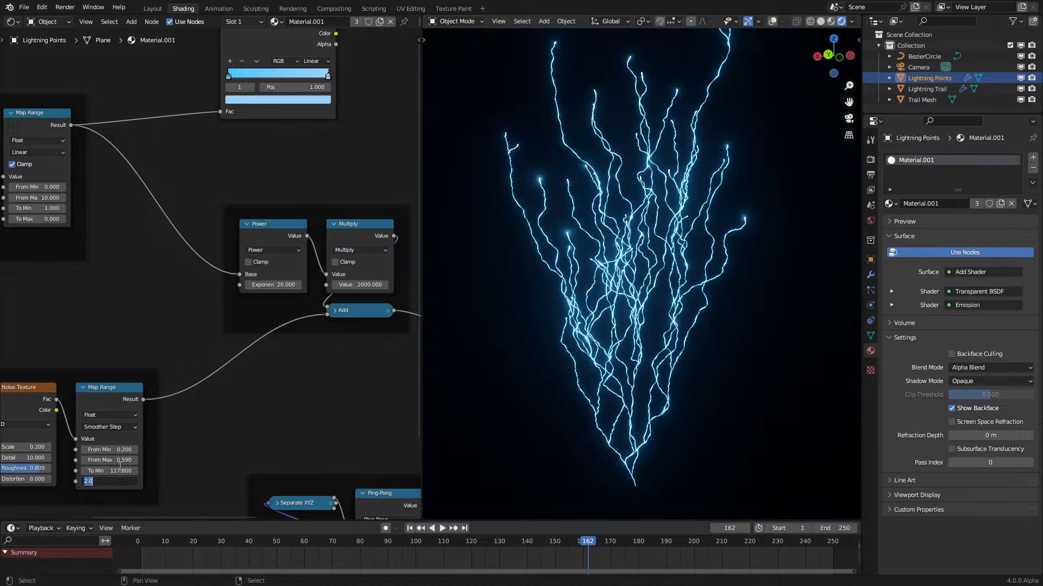
key("Return")
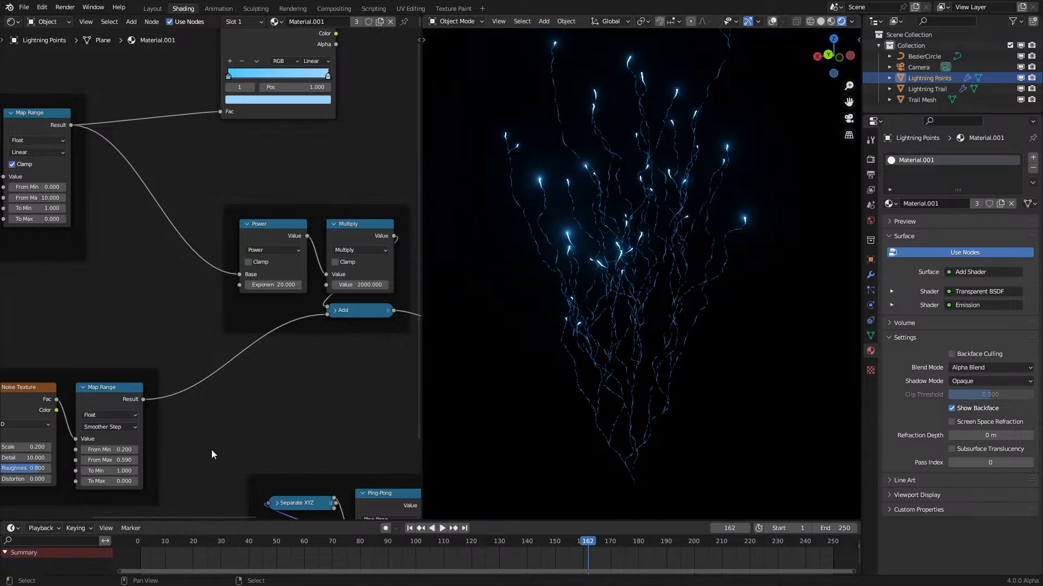
left_click_drag(109, 481, 114, 481)
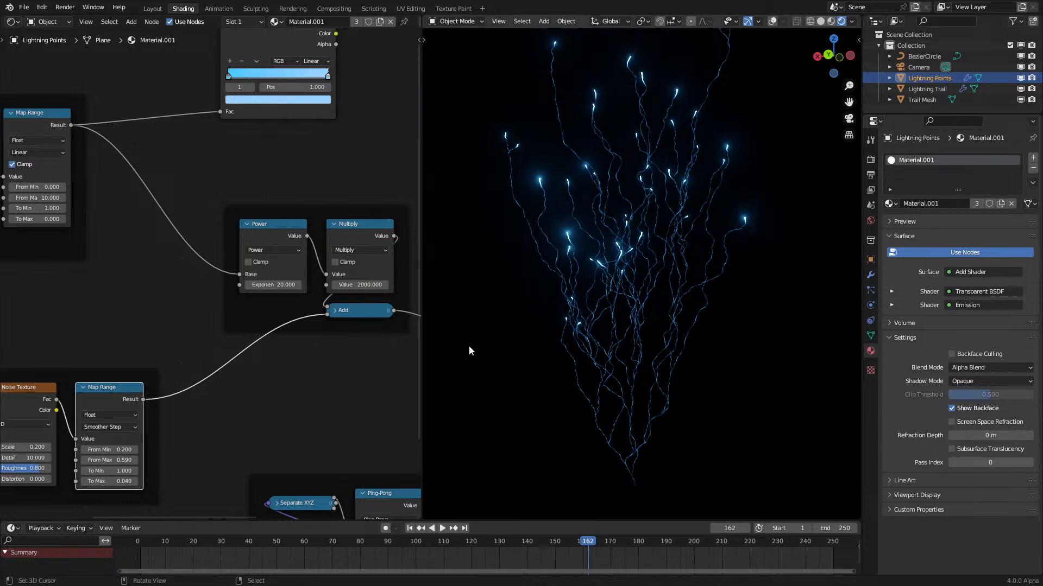
left_click(120, 547)
key("space")
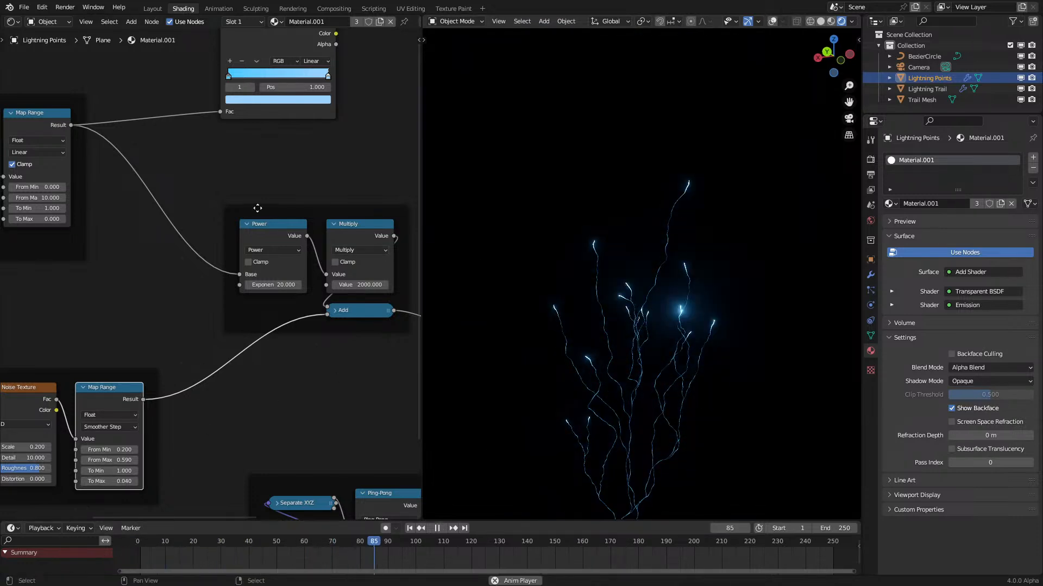
Step: Set From Max to 5 on the linear Map Range feeding the Power node and inspect the playback from above and the side
middle_click_drag(142, 228, 256, 292)
key("space")
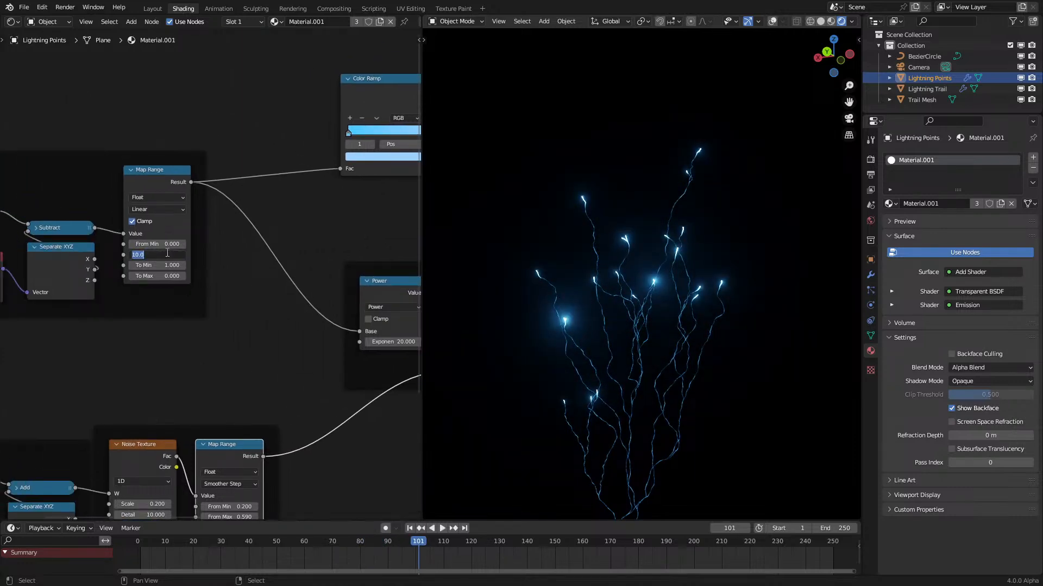
type("5")
key("Return")
key("space")
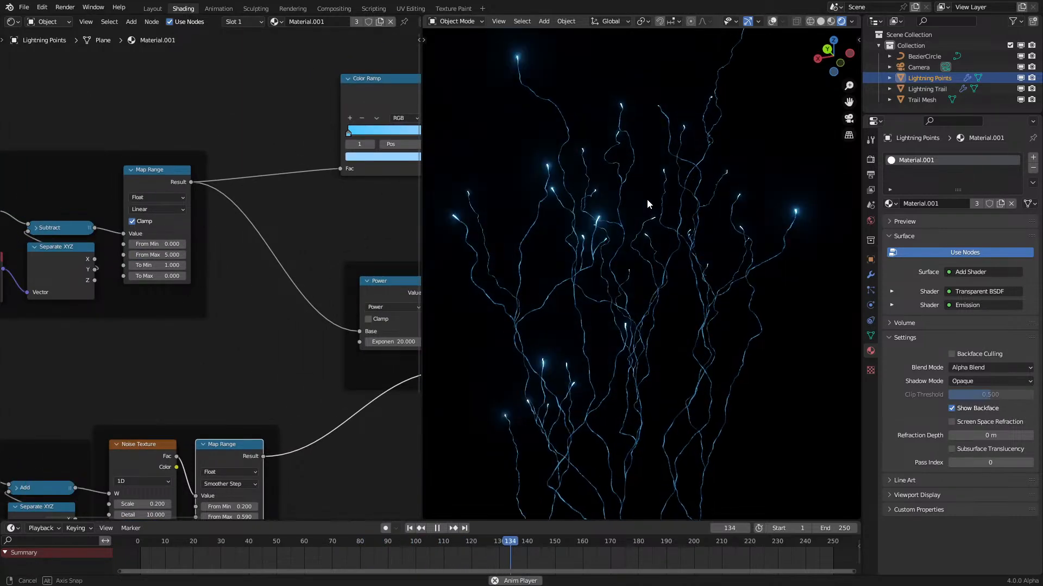
middle_click_drag(645, 209, 653, 153)
key("space")
key("KP_7")
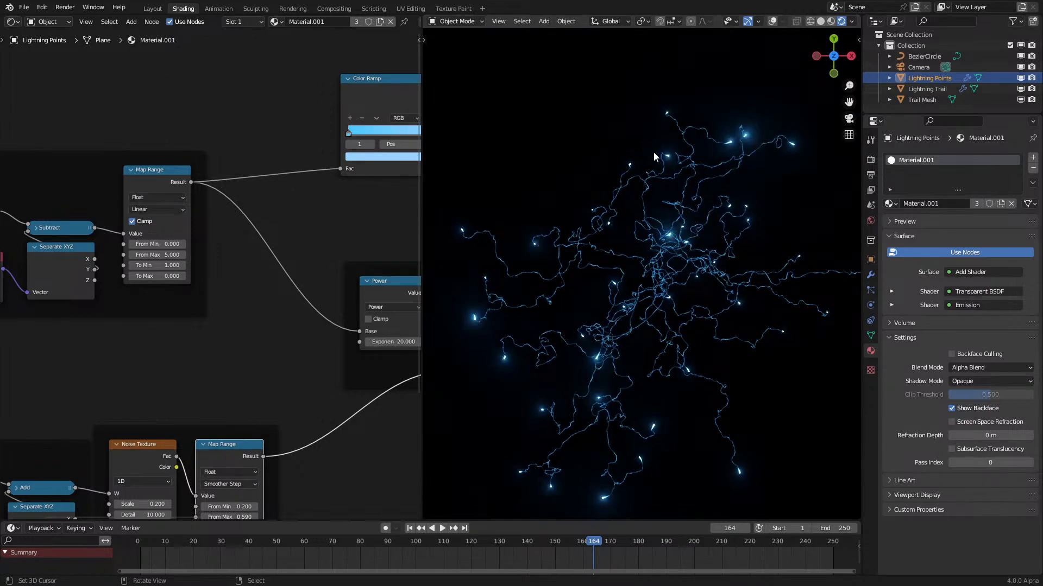
key("space")
middle_click_drag(666, 230, 742, 87)
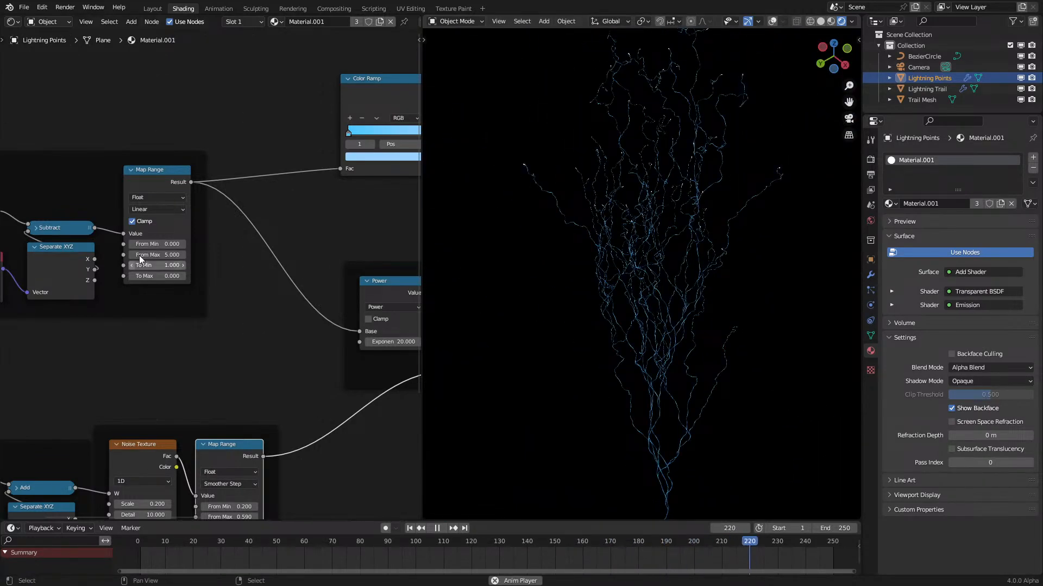
Step: Try a From Max of 20 on the linear Map Range feeding the Power node and settle on 10
key("Return")
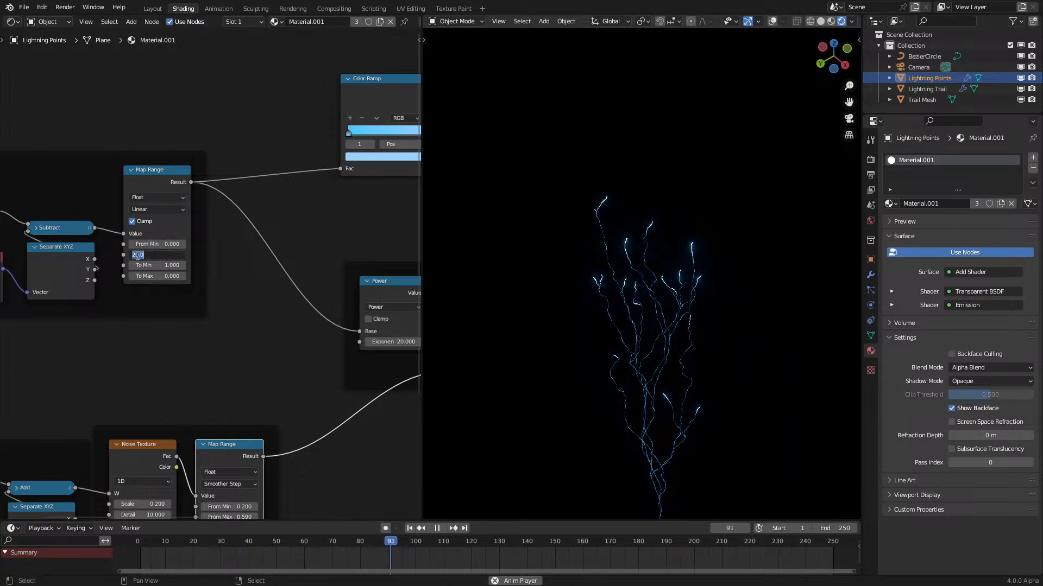
key("Escape")
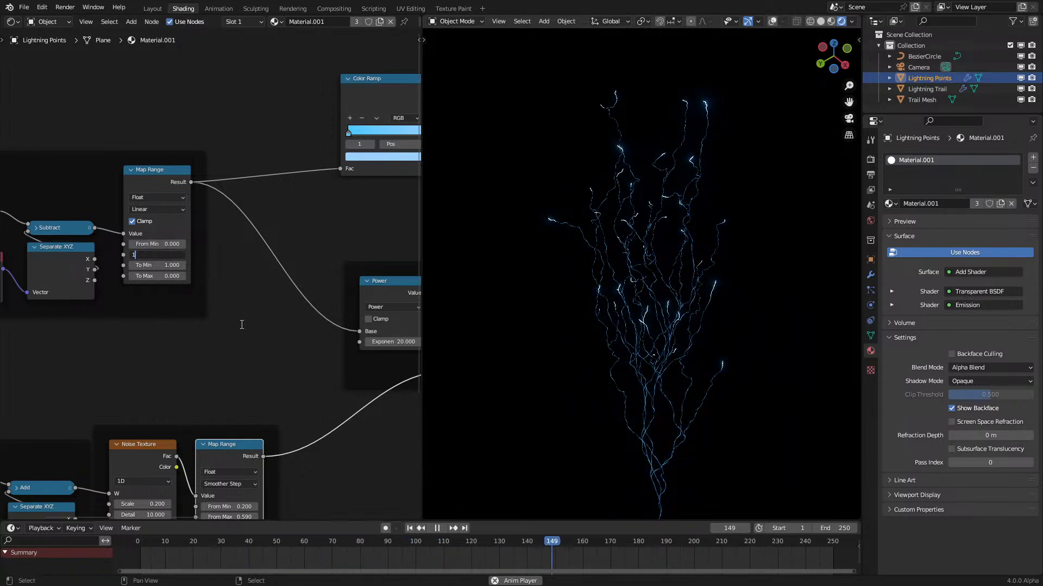
key("space")
Step: Try a To Min of 133.9 on the Map Range after the Noise Texture and undo it
middle_click_drag(230, 400, 108, 275)
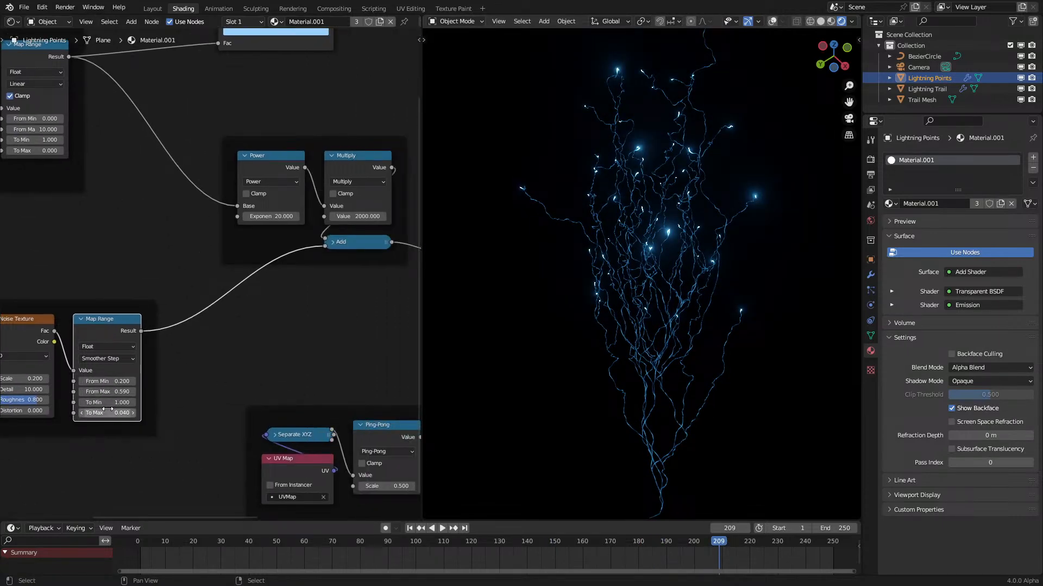
mouse_move(105, 407)
left_mouse_down()
mouse_move(130, 406)
mouse_move(105, 407)
left_mouse_up()
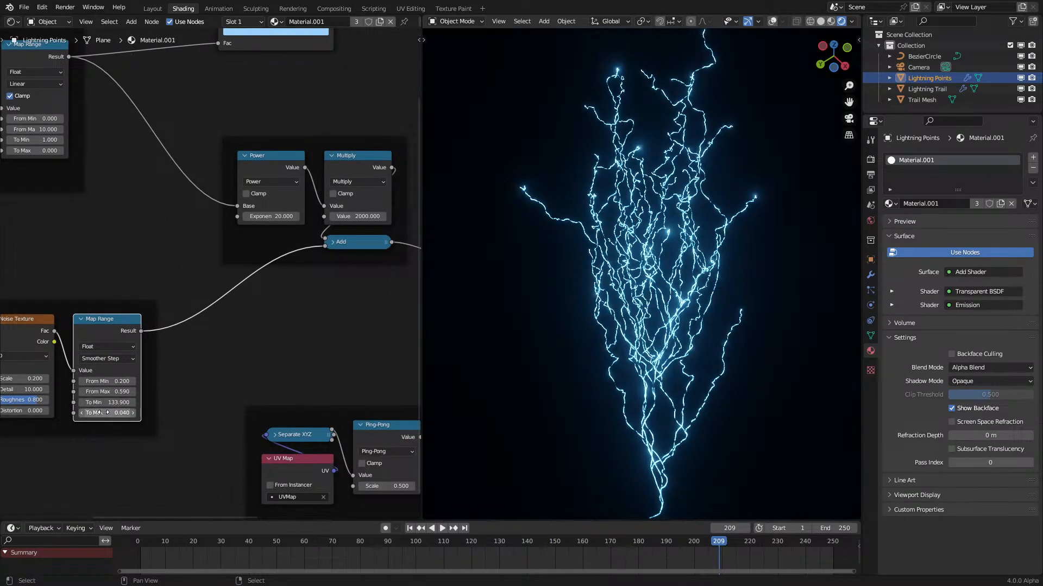
key("ctrl+z")
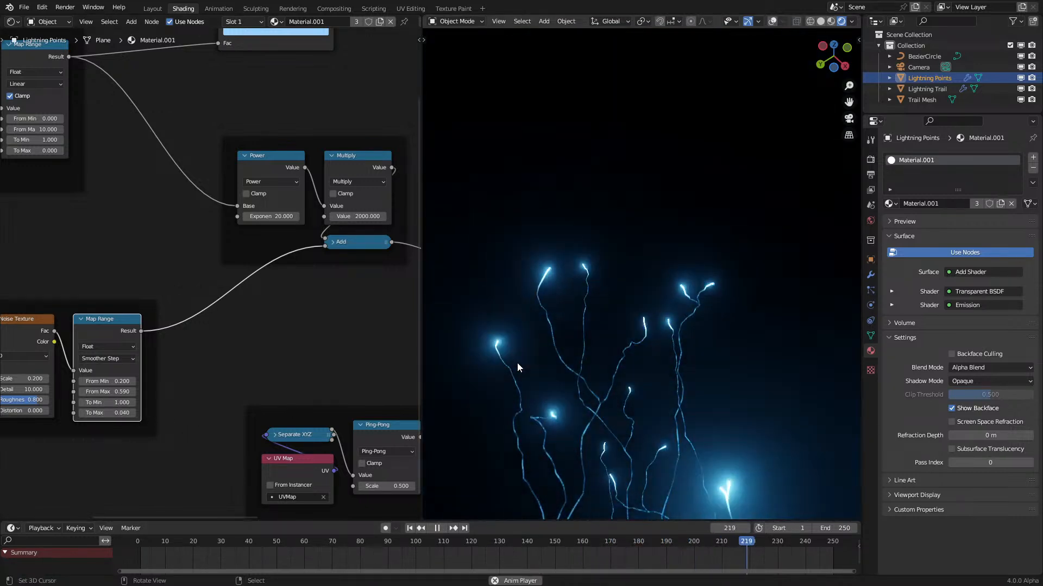
Step: Set the Noise Texture's Scale to 0.1 and play the animation
key("space")
middle_click_drag(123, 360, 210, 330)
scroll(155, 352, "up", 1)
left_click(116, 354)
key("space")
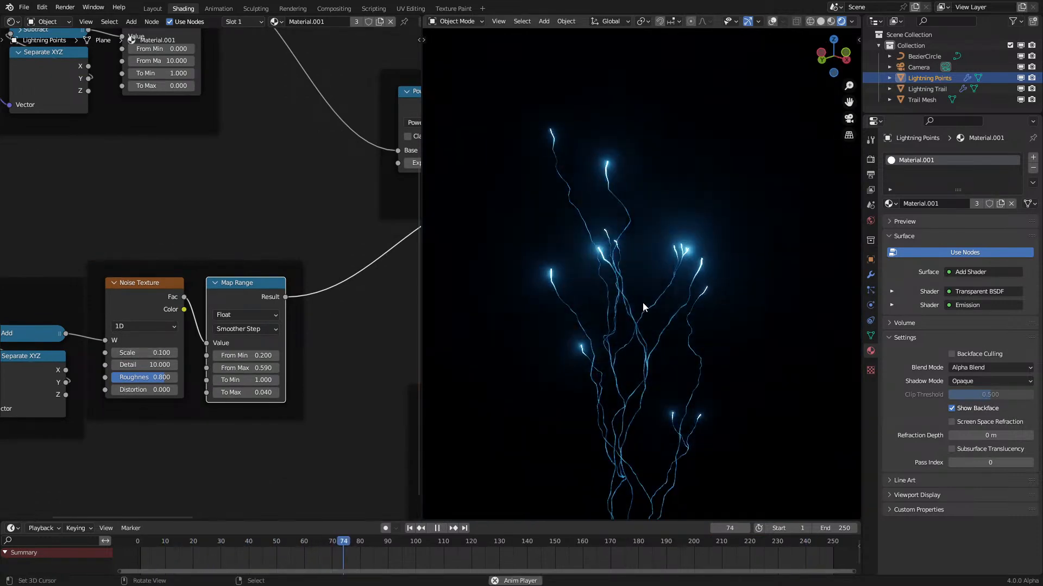
Step: Stop the playback and change the Emission colour to orange-red with Hue 0.025 and Saturation 0.893
key("space")
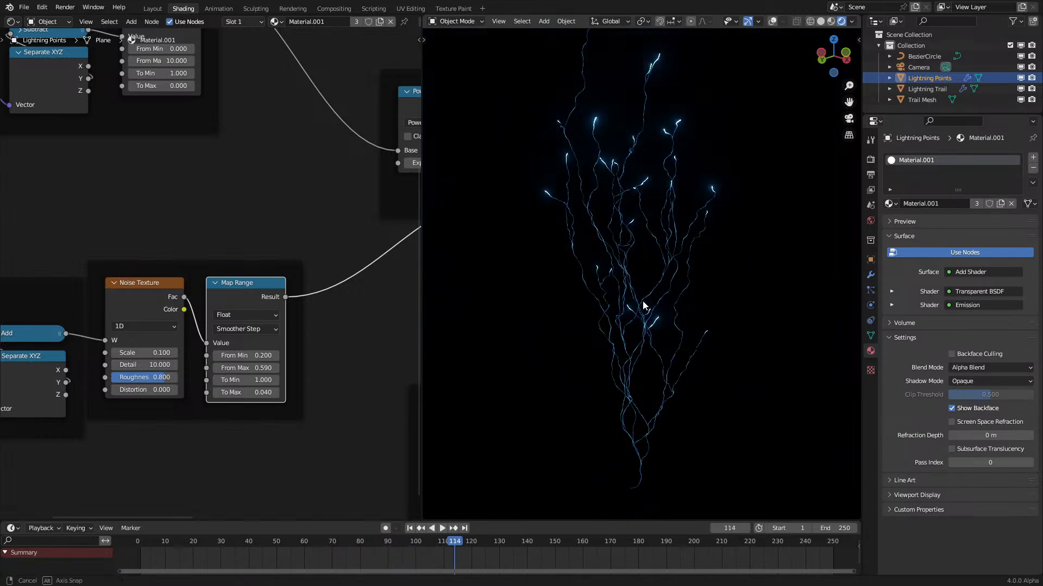
middle_click_drag(643, 302, 679, 327)
middle_click_drag(373, 285, 259, 383)
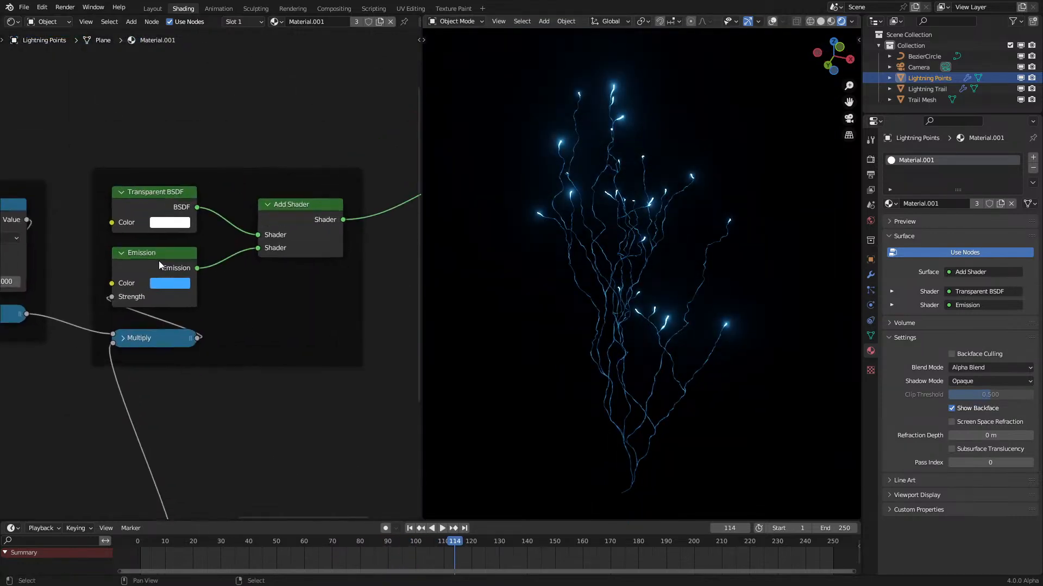
scroll(158, 272, "up", 2)
left_click(158, 281)
left_click_drag(219, 127, 198, 165)
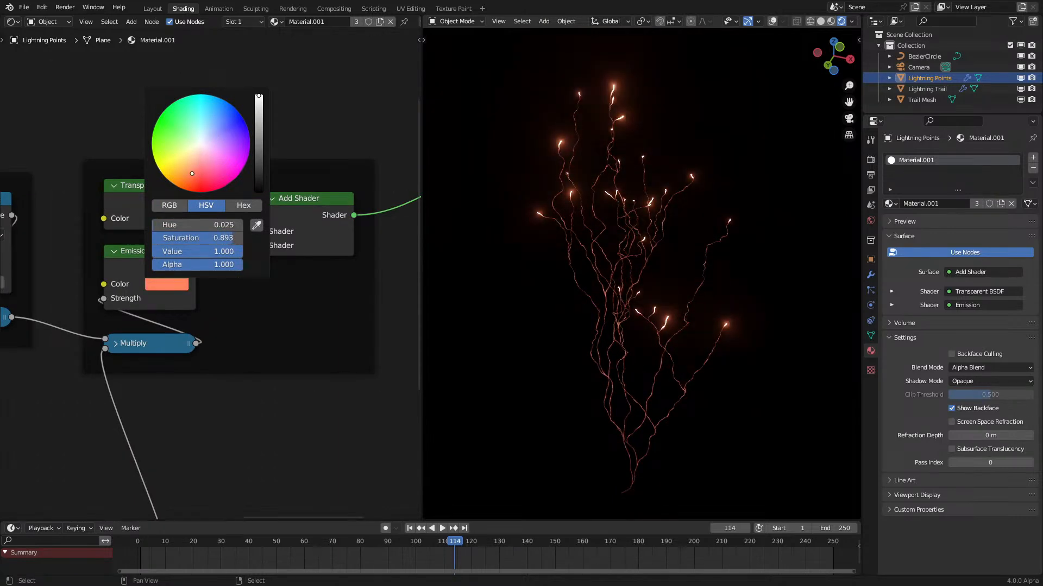
Step: Duplicate the framed age node group ending in the linear Map Range and place the copy below the noise nodes
scroll(331, 188, "down", 3)
middle_click_drag(110, 326, 341, 253)
middle_click_drag(158, 297, 237, 322)
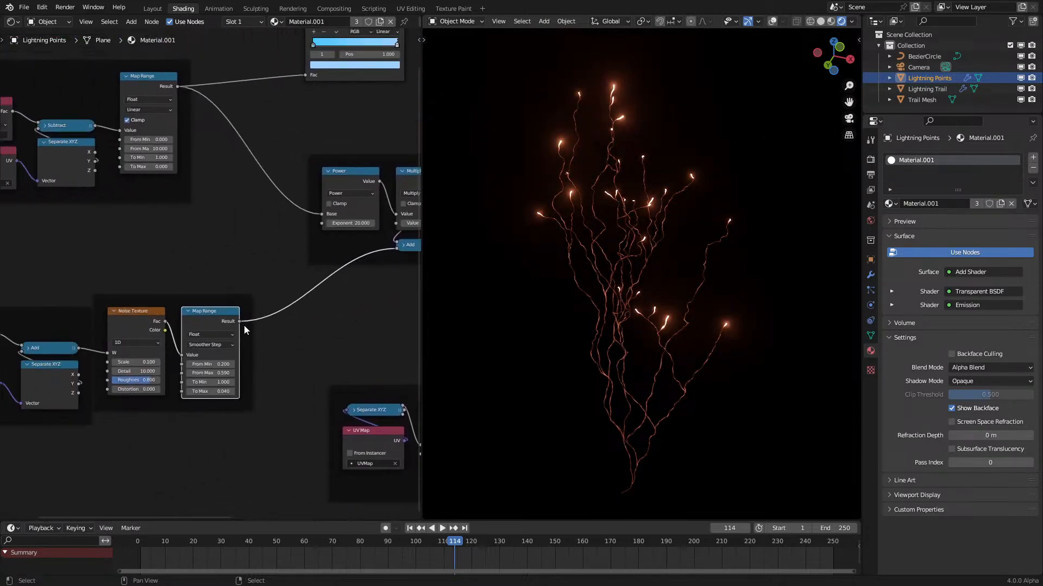
scroll(204, 278, "down", 4)
mouse_move(45, 250)
left_mouse_down()
mouse_move(119, 189)
mouse_move(167, 129)
left_mouse_up()
key("shift+d")
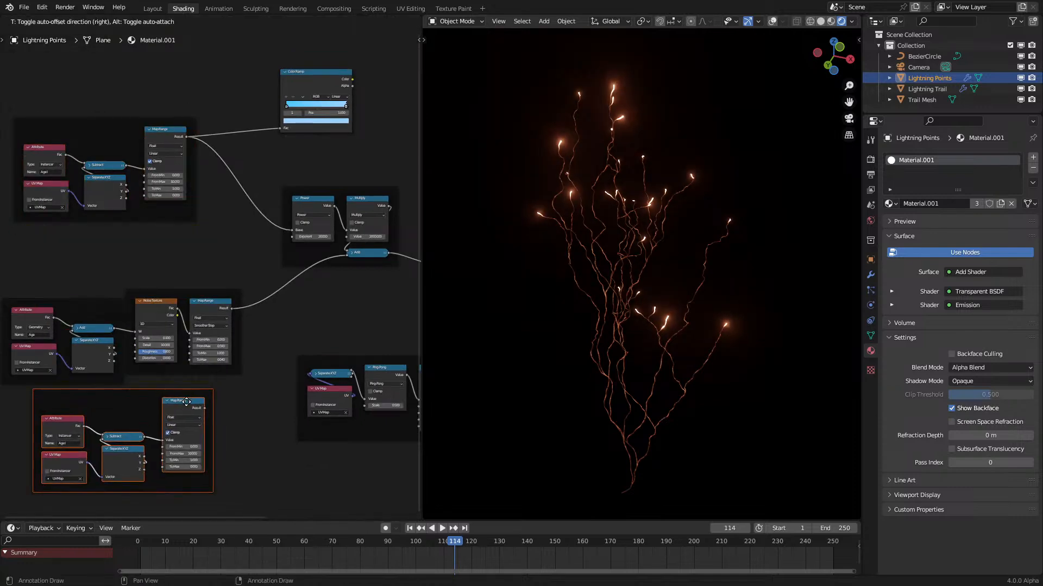
Step: Insert an Add Math node combining the noise Map Range with the duplicated Map Range and feed it into the existing collapsed Add node
scroll(259, 358, "up", 4)
left_click_drag(230, 314, 230, 316)
type("ad")
key("Return")
left_click(231, 316)
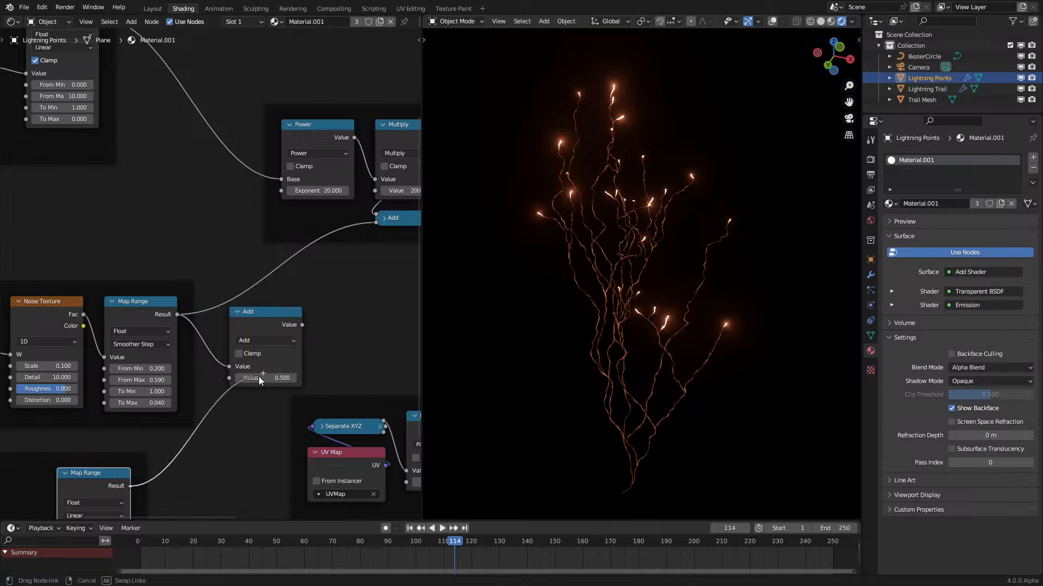
left_click_drag(380, 226, 380, 226)
Step: Set the duplicated Map Range's From Max to 56.4, To Min to 0 and To Max to 1
scroll(331, 277, "down", 2)
middle_click_drag(195, 409, 349, 245)
scroll(293, 361, "up", 3)
left_click_drag(274, 402, 304, 403)
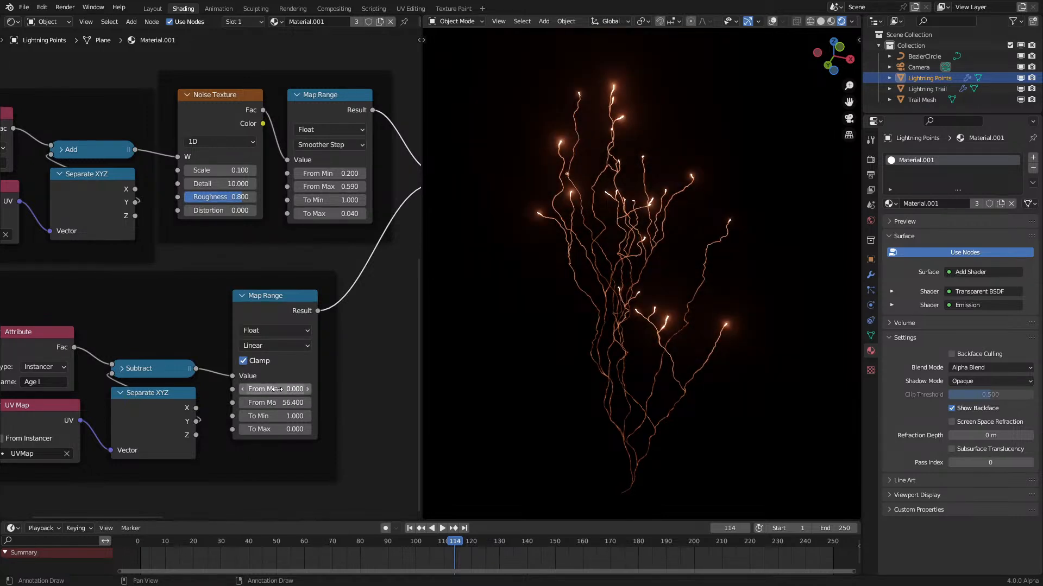
left_click(287, 429)
type("1")
key("Return")
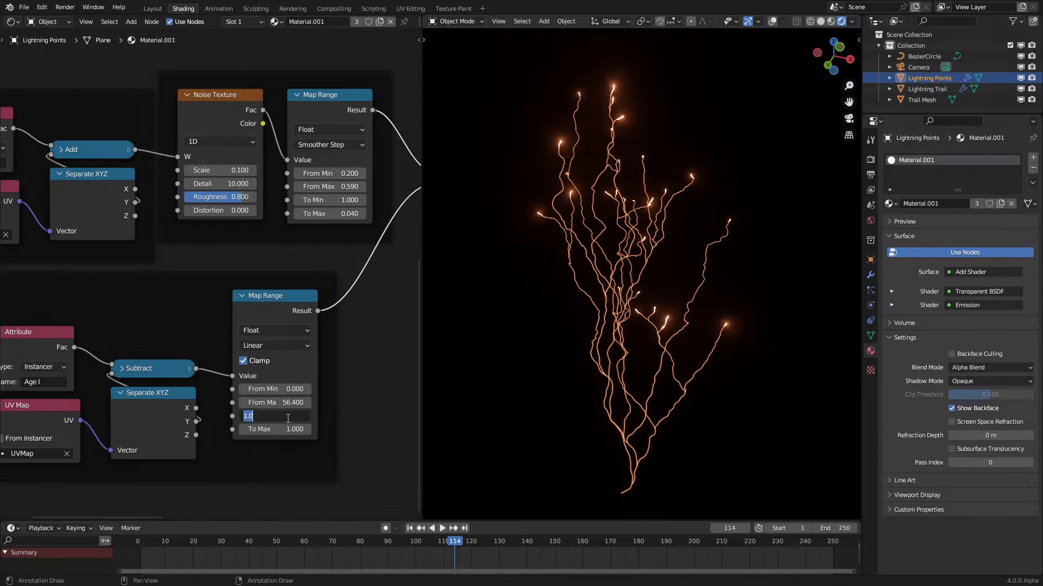
type("0")
key("Return")
Step: Set the duplicated Map Range to Smoother Step with From Min 30.7 and To Max 44.1
mouse_move(288, 390)
left_mouse_down()
mouse_move(297, 390)
mouse_move(270, 390)
left_mouse_up()
left_click(278, 350)
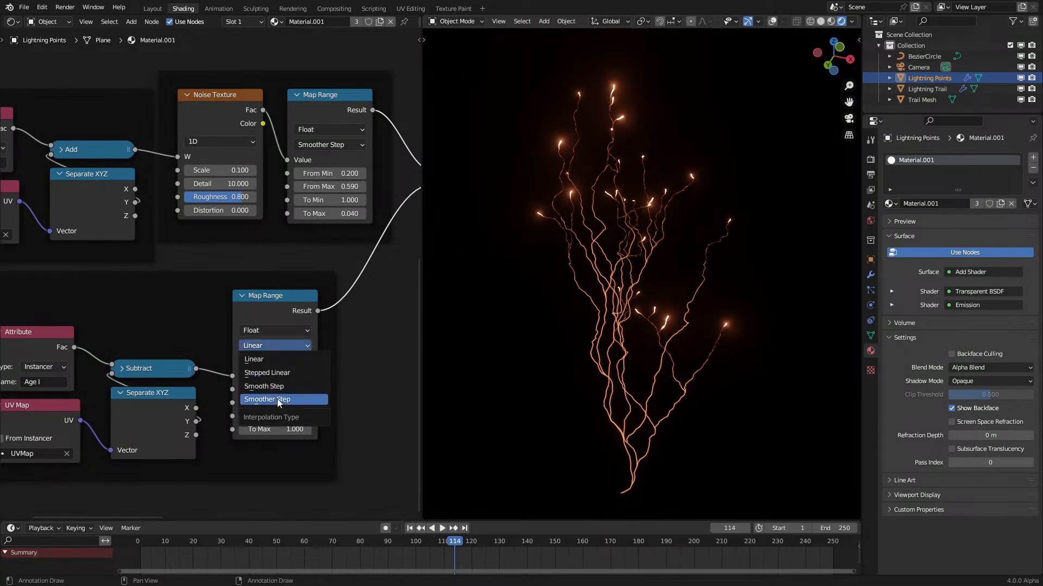
left_click(278, 393)
mouse_move(263, 416)
left_mouse_down()
mouse_move(285, 416)
mouse_move(267, 423)
left_mouse_up()
Step: Switch the new Math node to Multiply and set the duplicated Map Range's To Min to 1 and To Max to 173.3
middle_click_drag(268, 231, 129, 322)
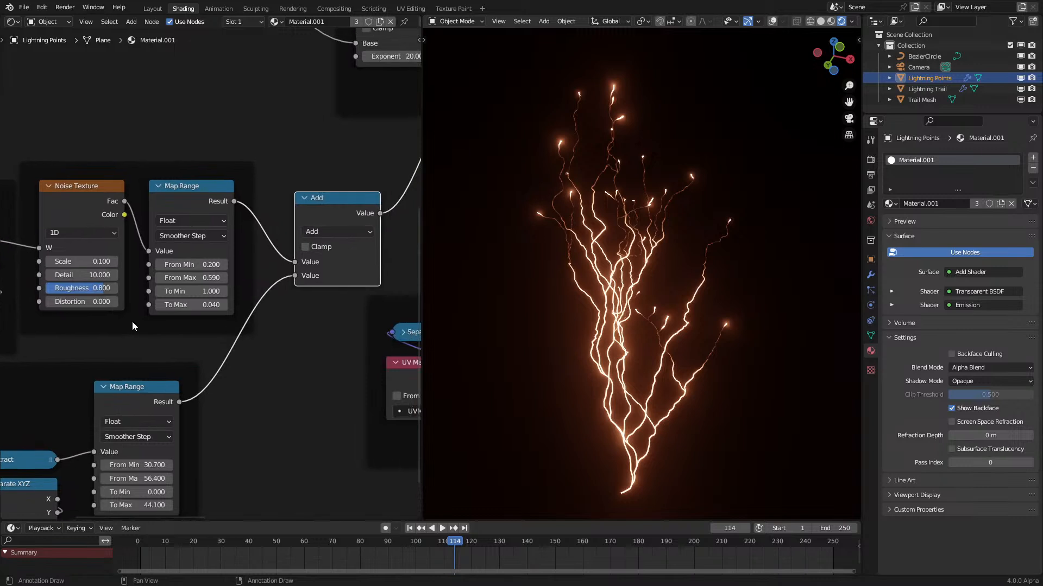
left_click(341, 232)
key("m")
middle_click_drag(200, 432, 251, 362)
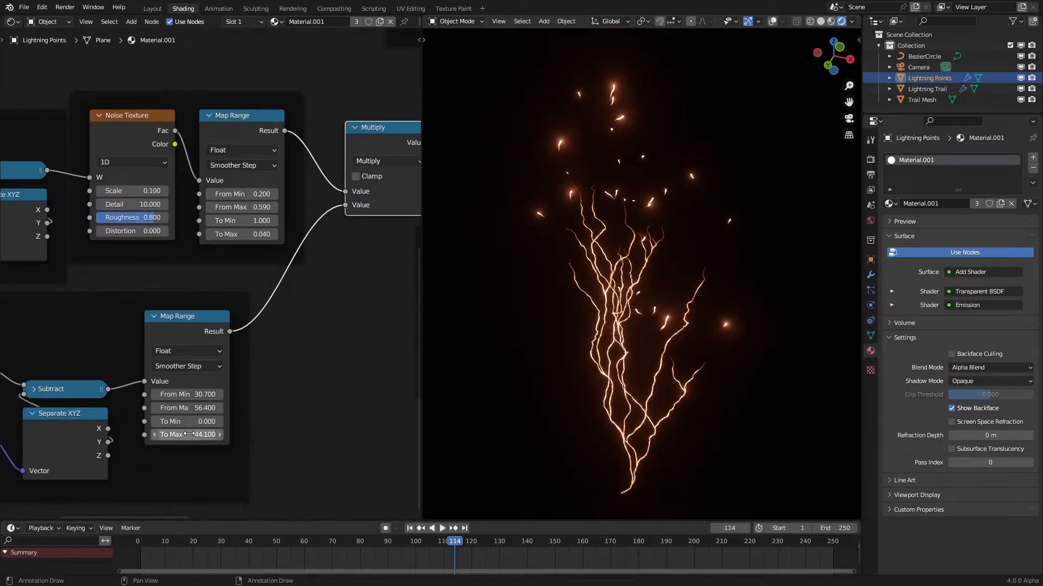
left_click_drag(191, 434, 152, 434)
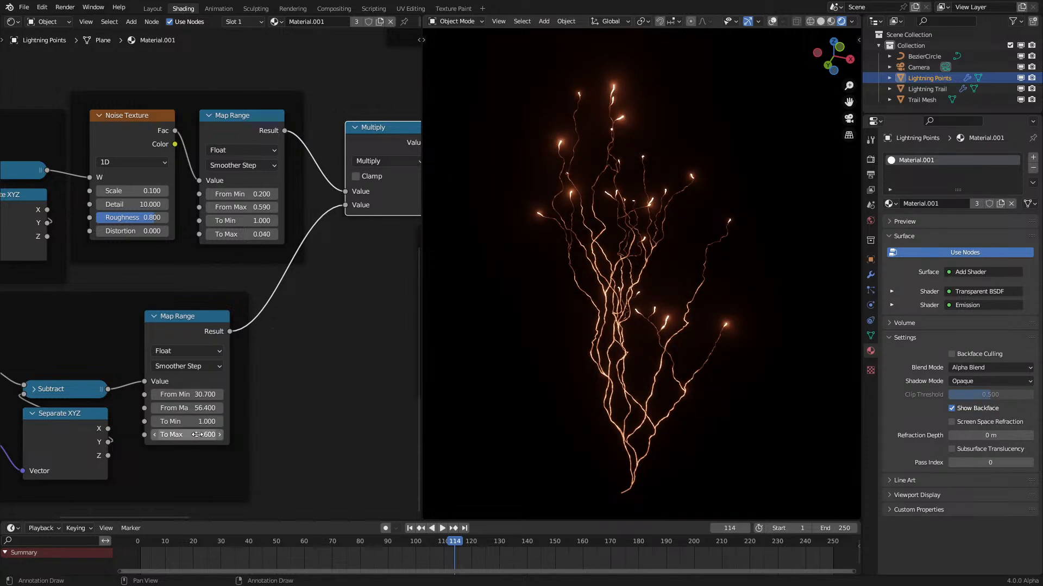
left_click_drag(192, 434, 398, 434)
Step: Play the animation and replay it from the start, examining the glow of the older trails from the front
key("space")
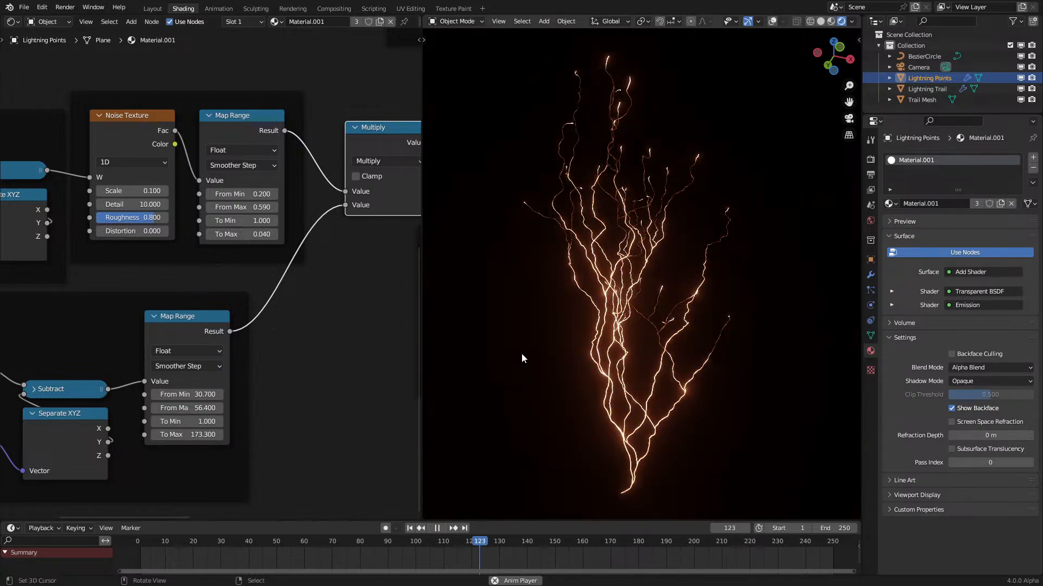
key("space")
middle_click_drag(576, 341, 576, 384)
key("space")
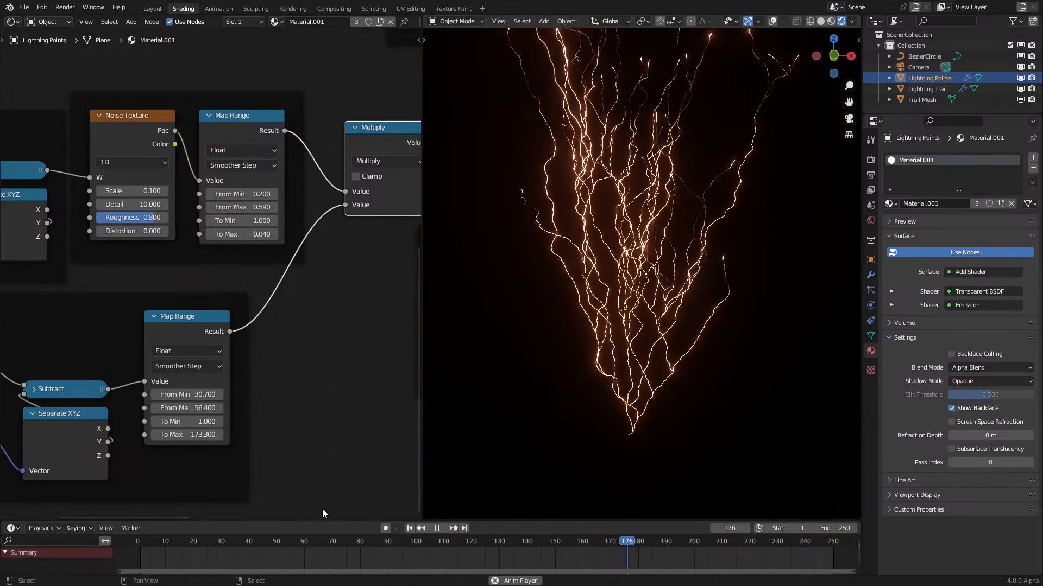
left_click(141, 543)
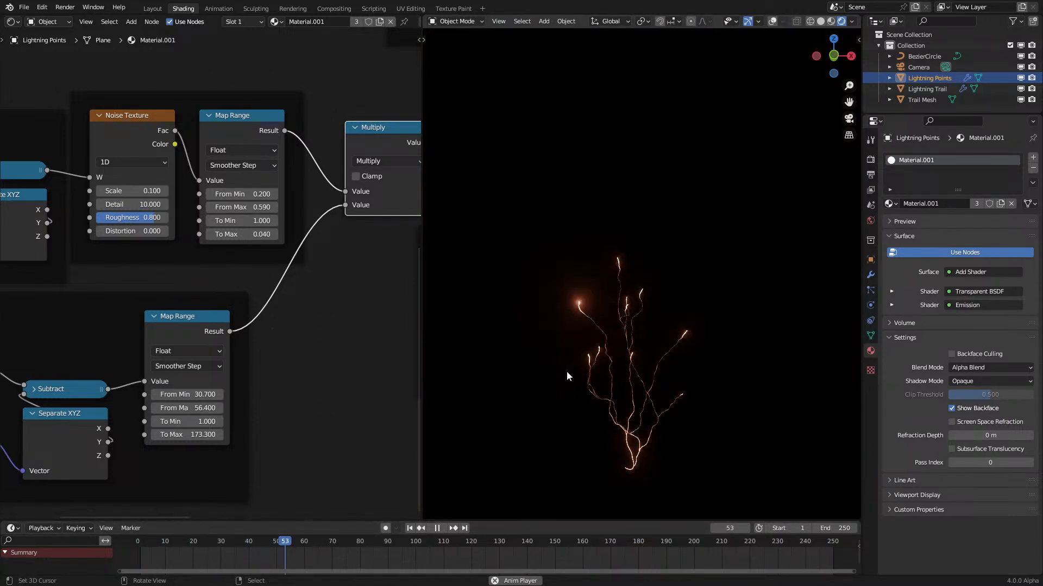
scroll(654, 335, "up", 1)
middle_click_drag(656, 331, 629, 339)
scroll(626, 325, "down", 2)
key("space")
scroll(604, 338, "up", 1)
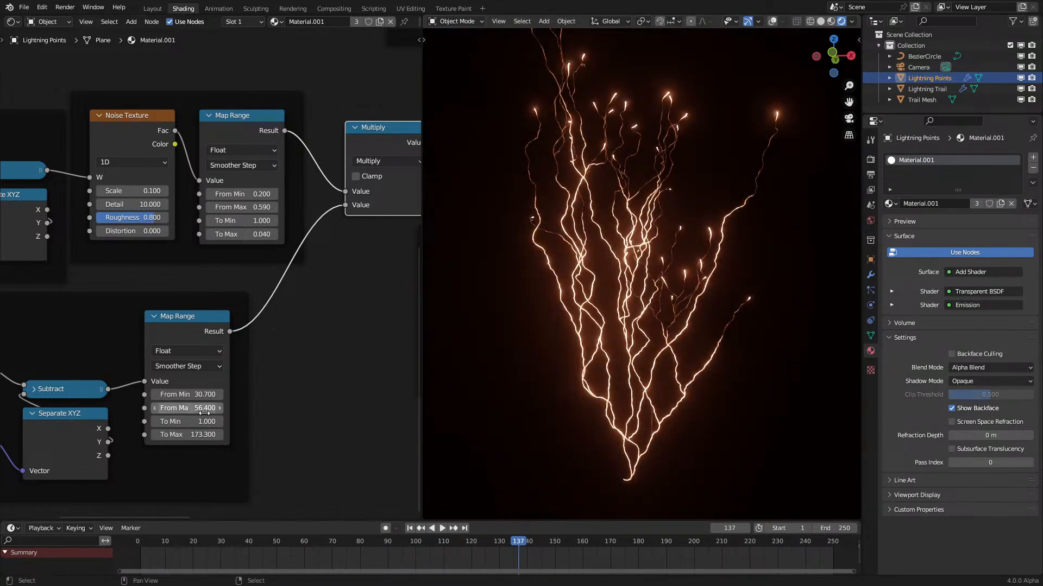
Step: Set the duplicated Map Range's To Max to 250 and From Max to 96.3, checking the result in playback
left_click_drag(187, 435, 213, 435)
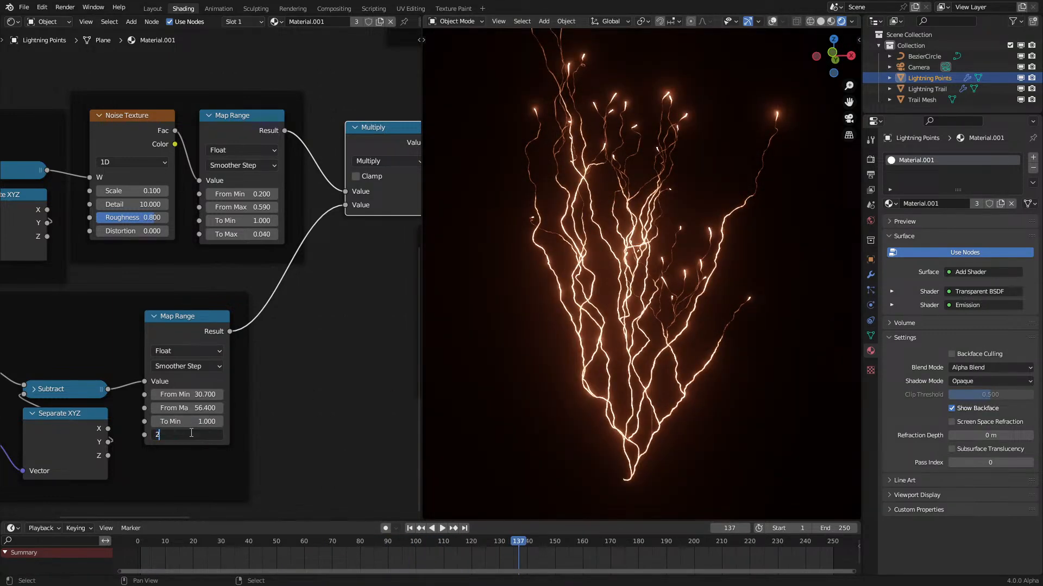
key("space")
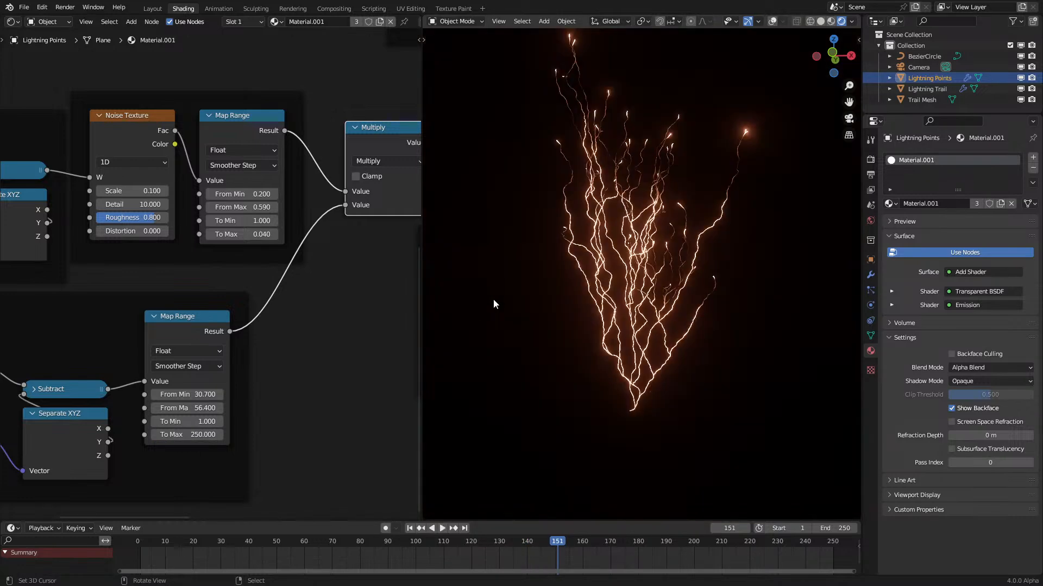
scroll(190, 413, "up", 1)
left_click_drag(189, 413, 98, 412)
right_click(189, 413)
mouse_move(190, 430)
left_mouse_down()
mouse_move(175, 430)
mouse_move(267, 430)
mouse_move(209, 430)
left_mouse_up()
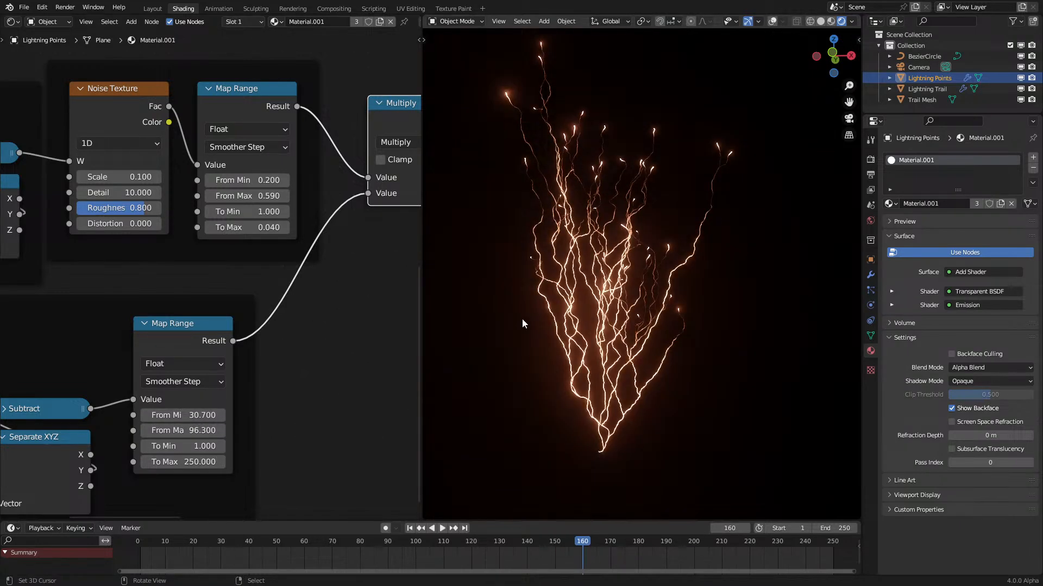
Step: Show the Geometry Node Editor, set the Random frame's Mix factor to 0.5 and play the animation from the start
left_click(12, 22)
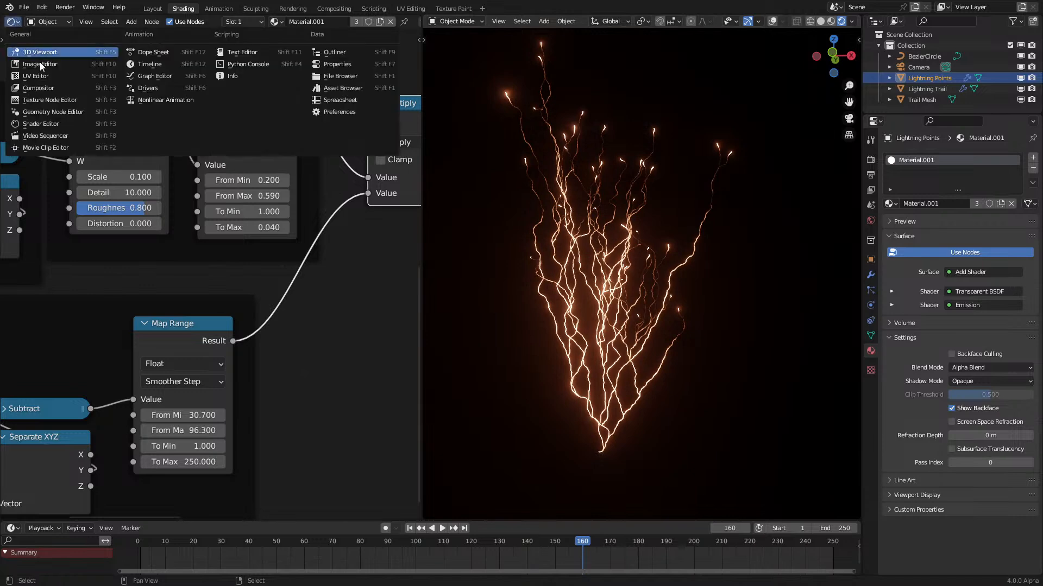
left_click(69, 114)
middle_click_drag(140, 293, 341, 339)
middle_click_drag(142, 404, 276, 274)
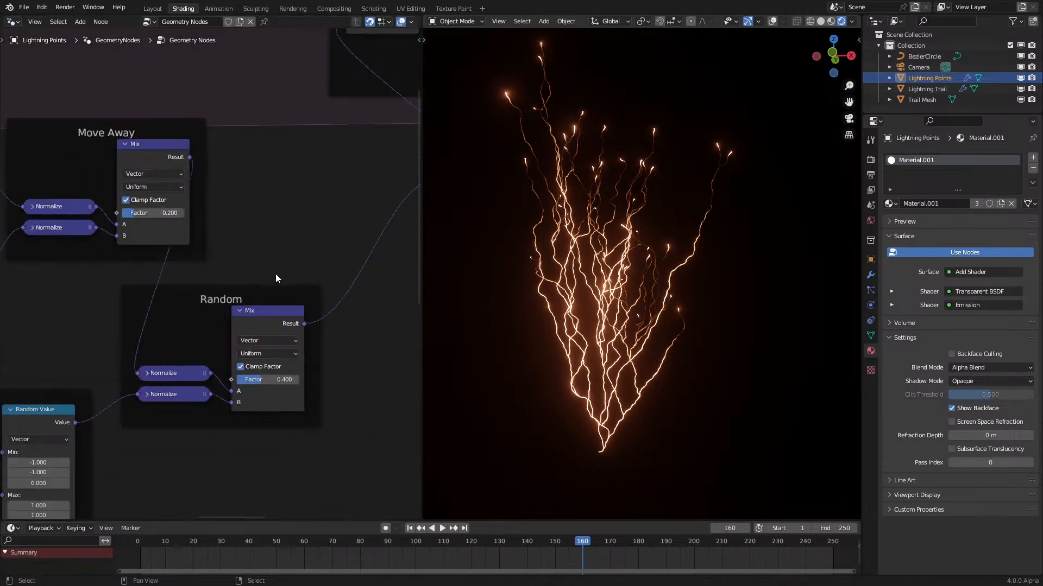
scroll(275, 272, "up", 1)
left_click(121, 558)
key("space")
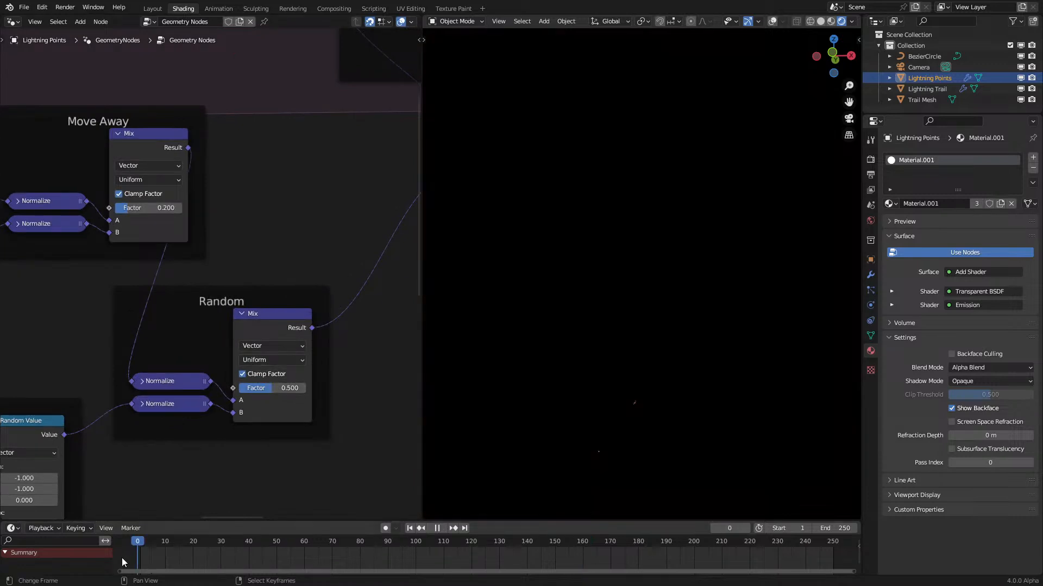
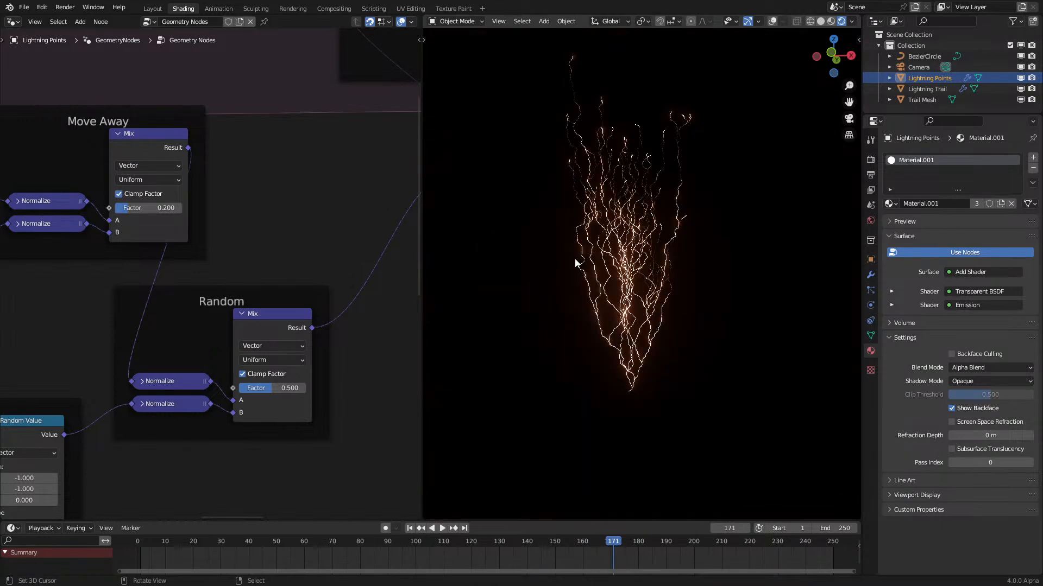
key("space")
Step: Set the Move Away Mix factor to 0.4 and the Random Mix factor to 0.2, checking the branching in playback
middle_click_drag(166, 272, 288, 307)
left_click_drag(269, 243, 288, 244, "ctrl")
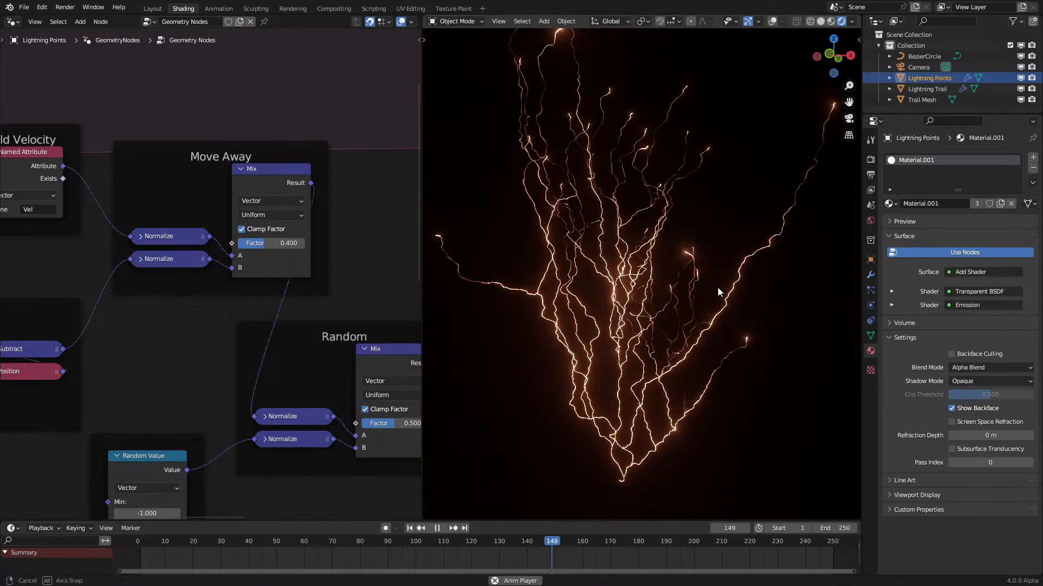
middle_click_drag(398, 314, 360, 292)
left_click_drag(356, 401, 334, 401)
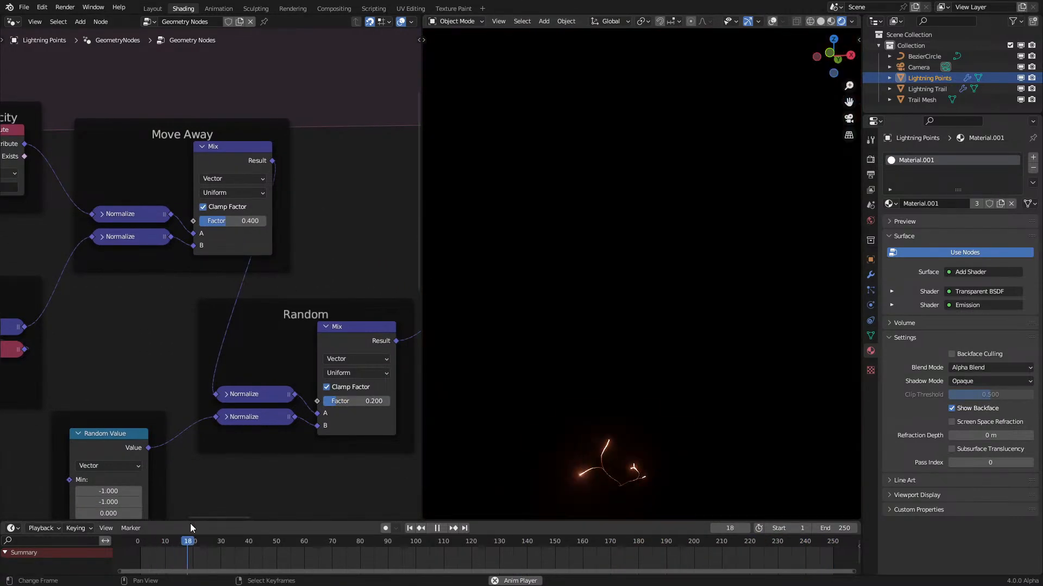
mouse_move(621, 328)
middle_mouse_down()
mouse_move(503, 358)
mouse_move(669, 330)
mouse_move(633, 341)
middle_mouse_up()
scroll(204, 304, "down", 1)
key("space")
Step: Swap the two inputs of the Subtract node in the Vector to Neighbor frame and play the animation
middle_click_drag(204, 304, 379, 307)
scroll(596, 297, "down", 2)
middle_click_drag(596, 297, 612, 298)
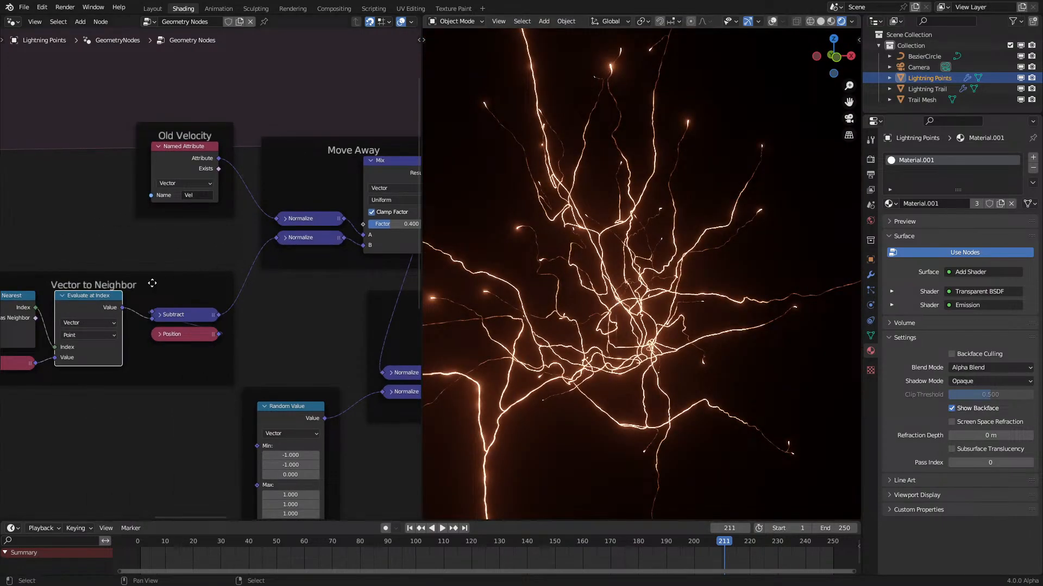
left_click_drag(151, 314, 155, 317)
key("space")
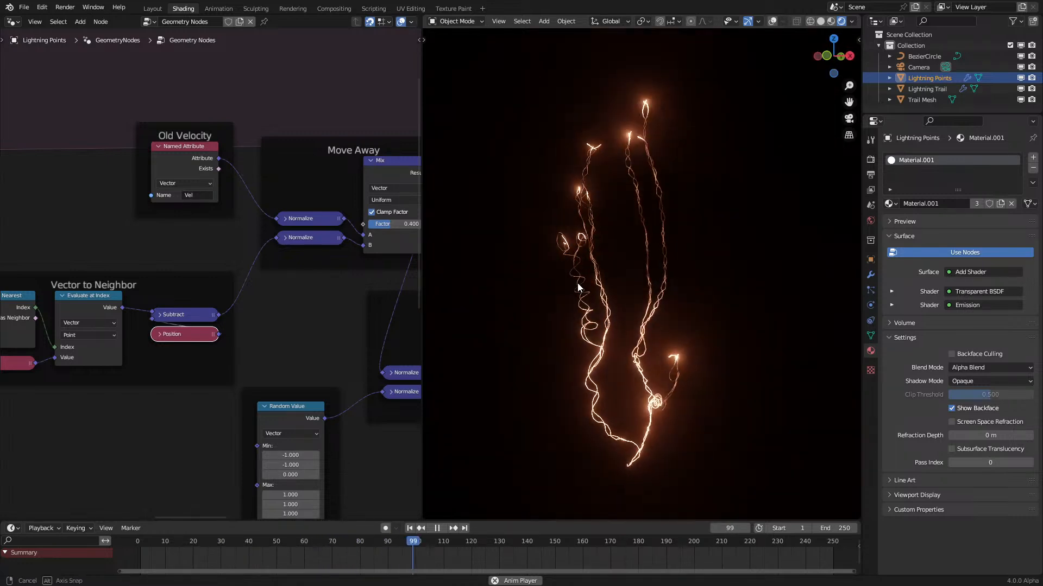
middle_click_drag(576, 284, 568, 295)
scroll(568, 295, "down", 1)
Step: Try a Random Mix factor of 0.4 and a Move Away Mix factor of 0.1, replaying the animation each time
middle_click_drag(228, 368, 71, 313)
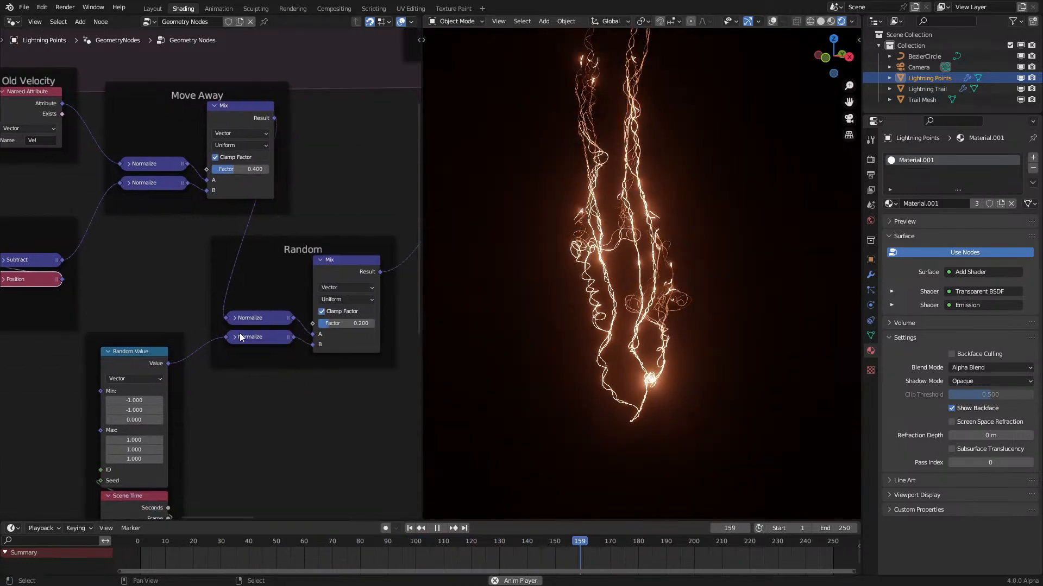
left_click_drag(330, 323, 341, 323, "ctrl")
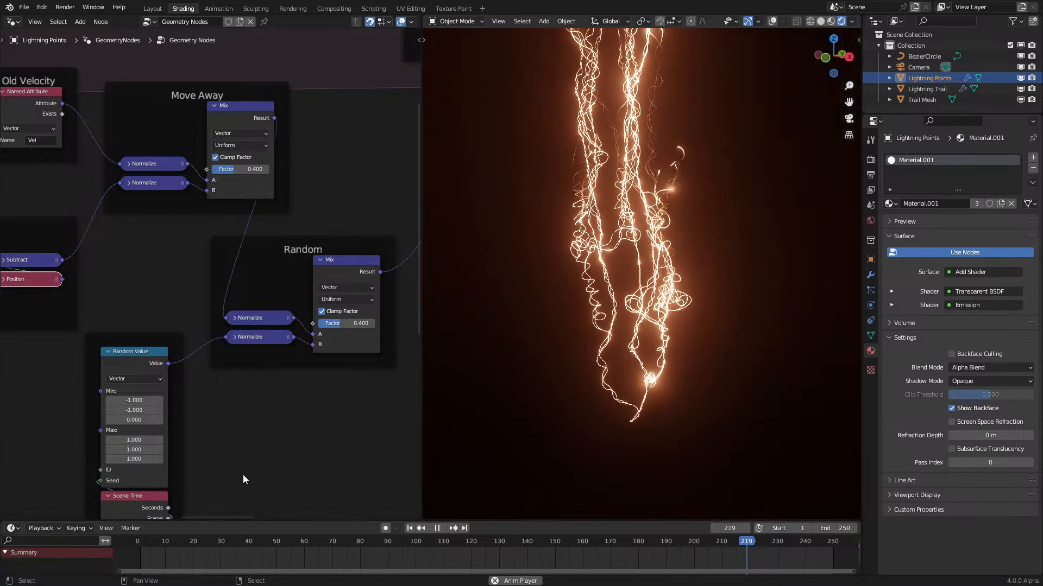
left_click(128, 546)
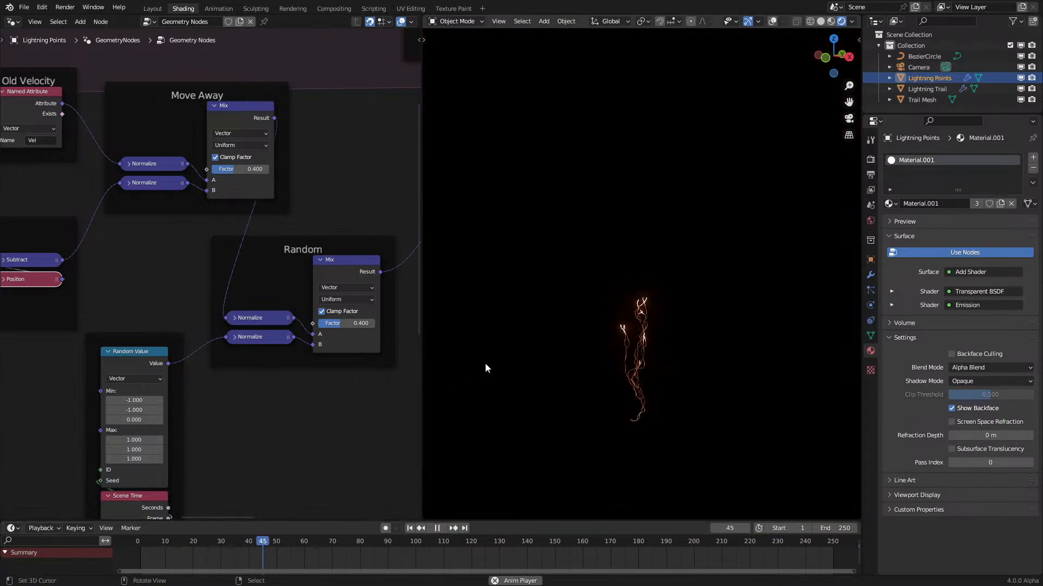
middle_click_drag(485, 363, 607, 355)
middle_click_drag(141, 358, 241, 428)
left_click_drag(341, 238, 342, 238)
left_click(149, 560)
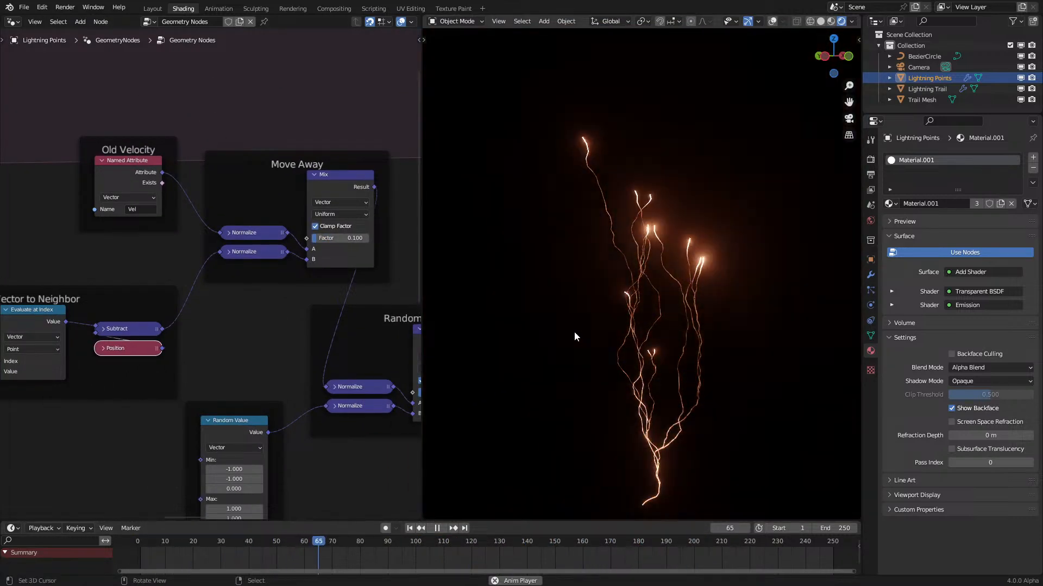
Step: Try factors of 0.2 for Move Away and 0.3 for Random in playback, and settle on 0.25 and 0.2
middle_click_drag(390, 367, 274, 375)
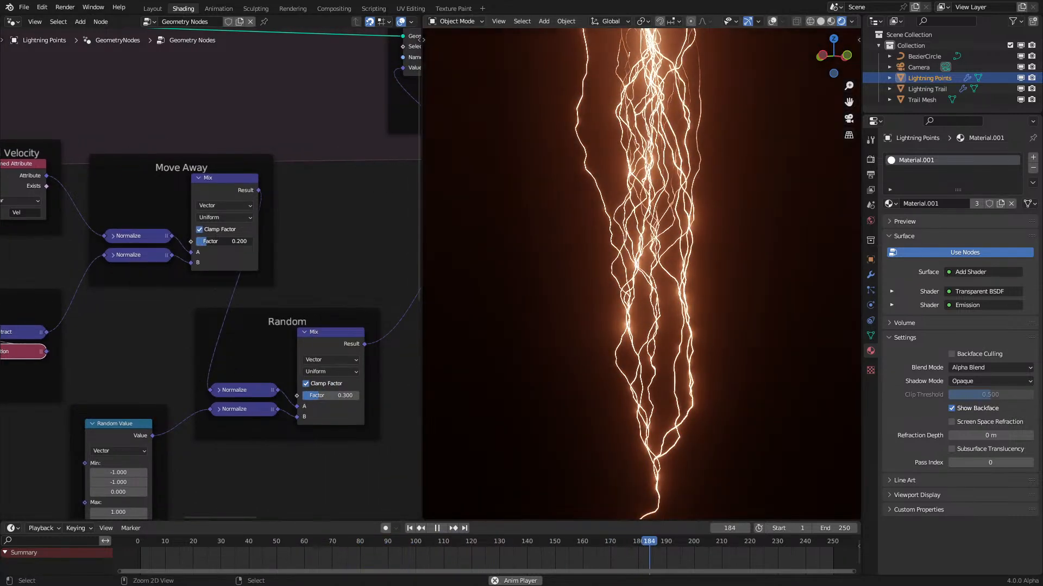
left_click(130, 560)
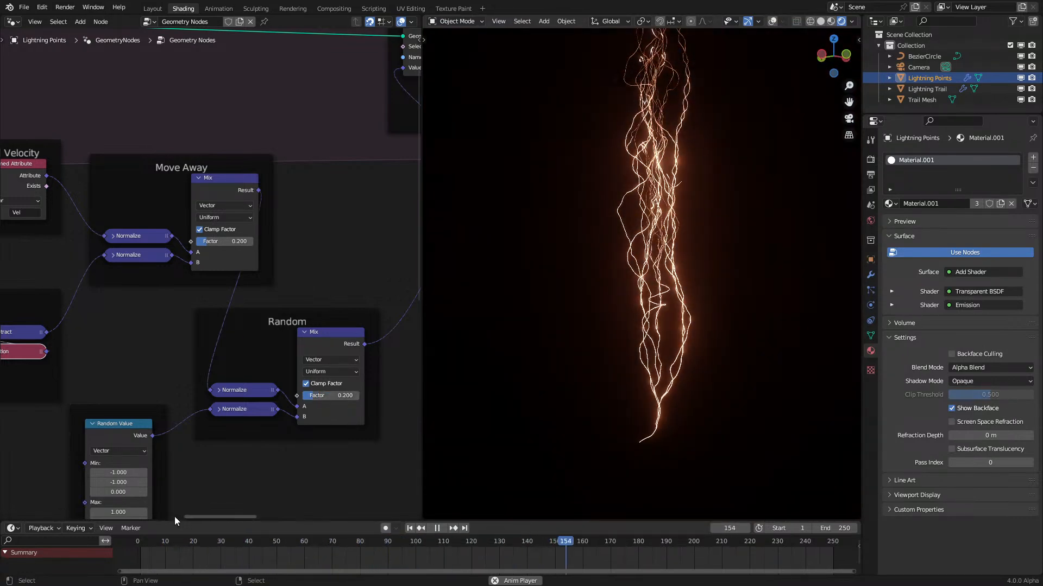
left_click(118, 547)
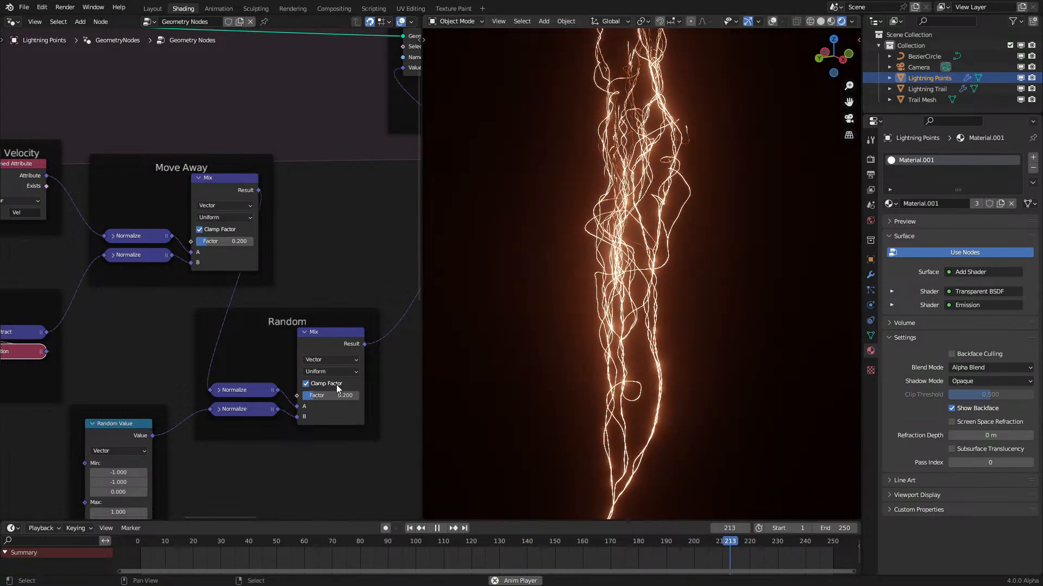
type("0.25")
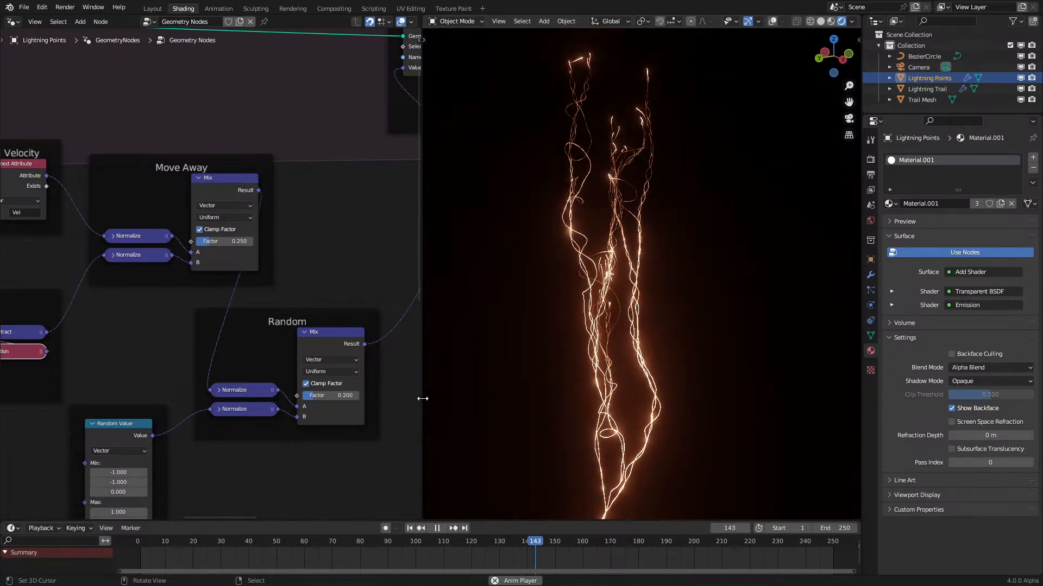
Step: Play the lightning from several angles, try a Random Mix factor of 0.6, and return the factor to 0.2
middle_click_drag(555, 346, 689, 363)
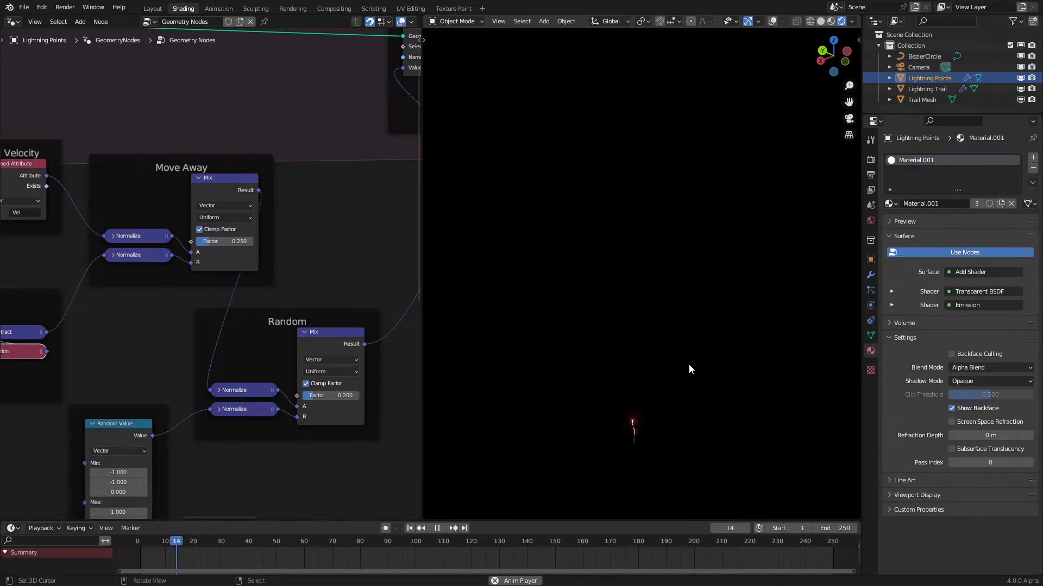
middle_click_drag(656, 449, 656, 482)
key("KP_7")
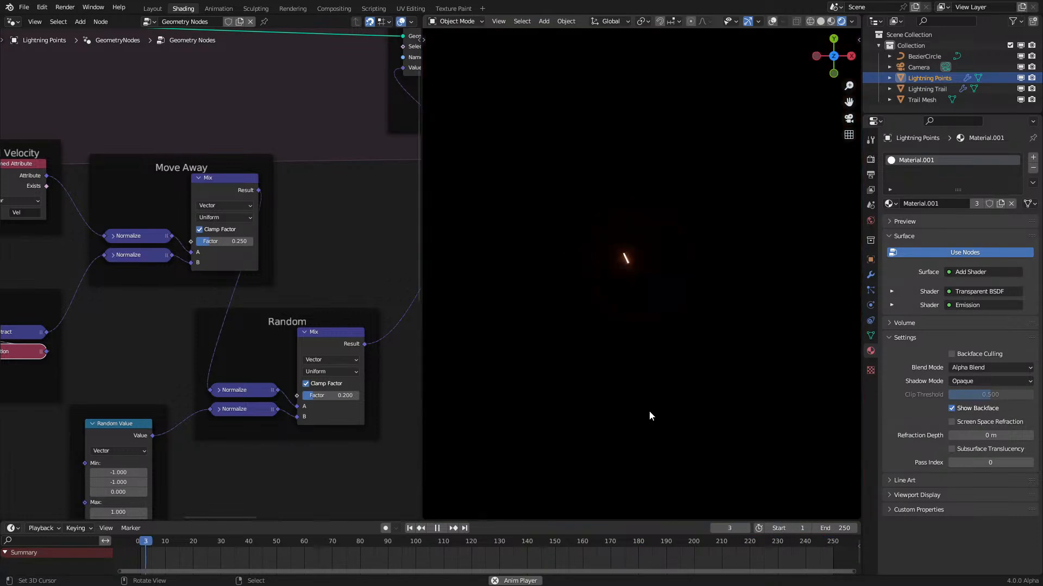
middle_click_drag(649, 410, 660, 301)
scroll(212, 285, "up", 1)
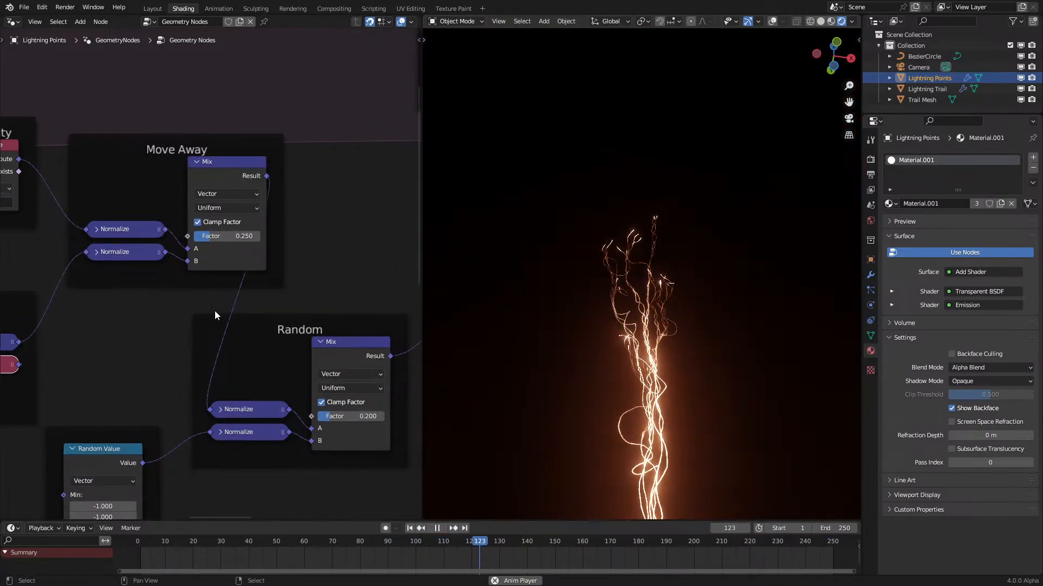
left_click_drag(341, 418, 367, 419, "ctrl")
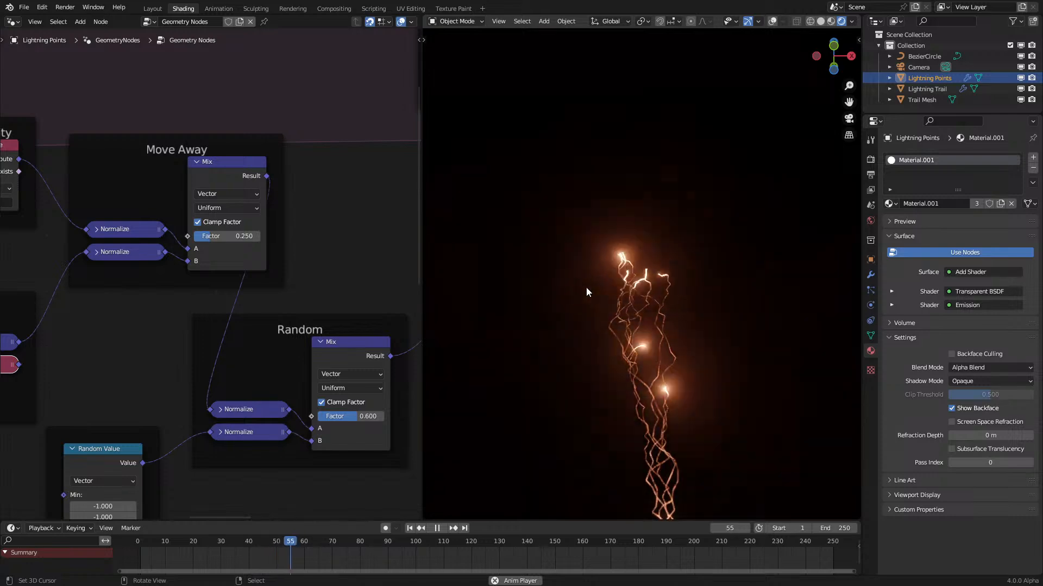
middle_click_drag(586, 287, 569, 310)
left_click_drag(361, 416, 335, 416, "ctrl")
middle_click_drag(608, 255, 639, 184)
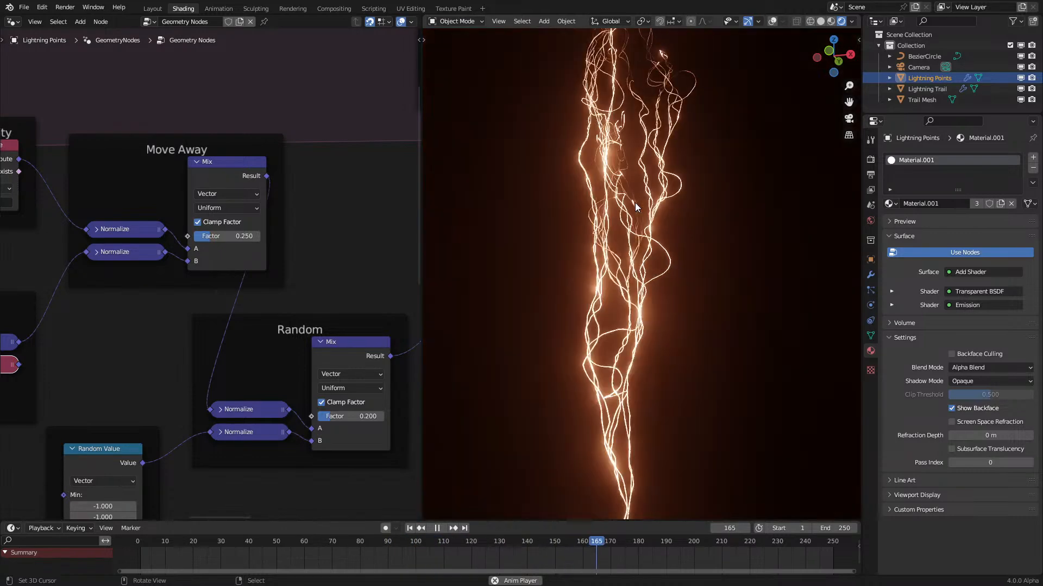
Step: Try a Random Mix factor of 0.4 in playback, followed by 0.3 combined with a Move Away Mix factor of 0.4
left_click(122, 558)
left_click_drag(341, 422, 354, 422, "ctrl")
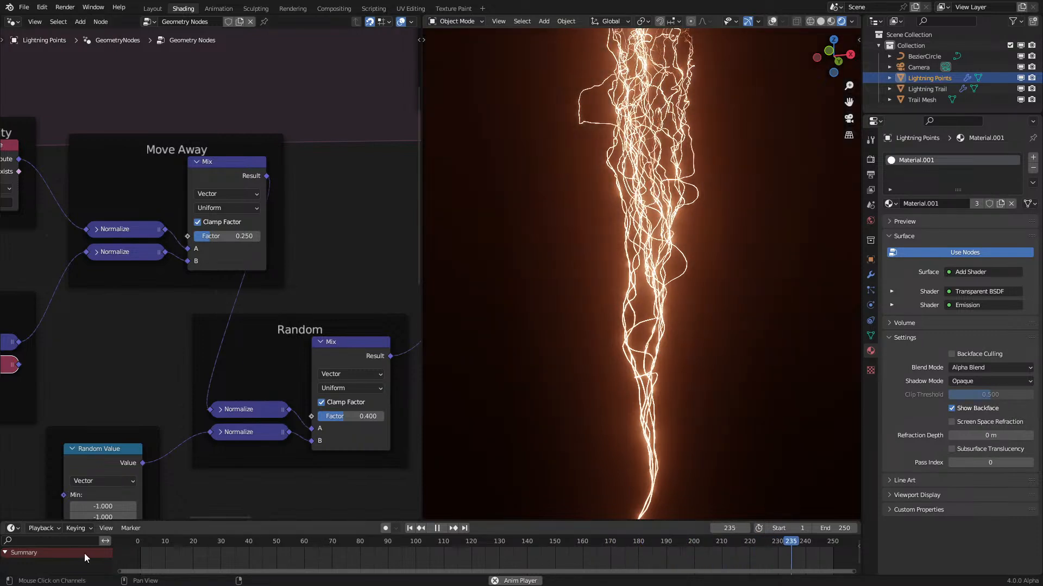
left_click(135, 556)
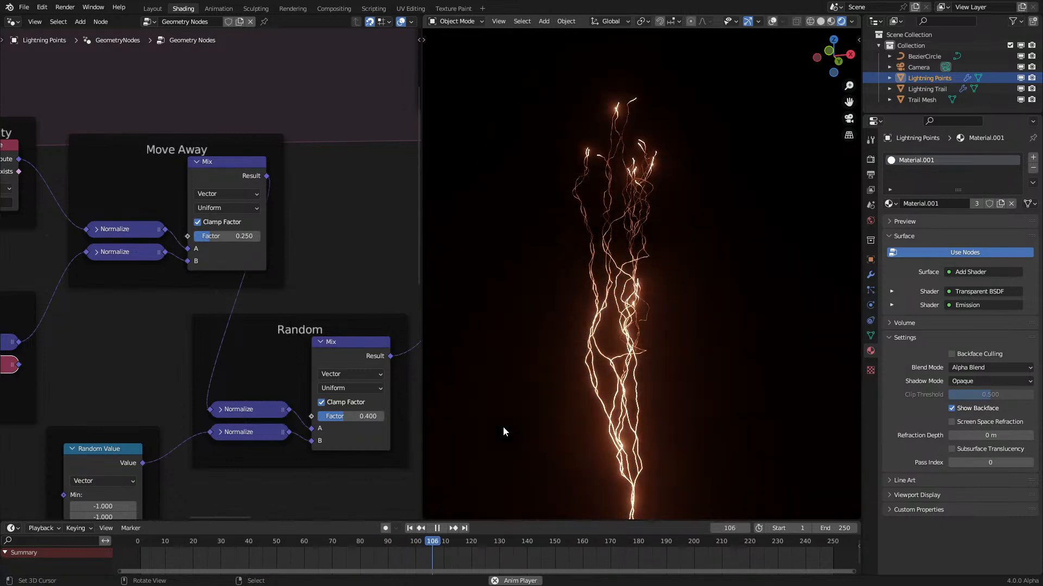
middle_click_drag(503, 427, 549, 360)
key("KP_7")
middle_click_drag(556, 322, 550, 270)
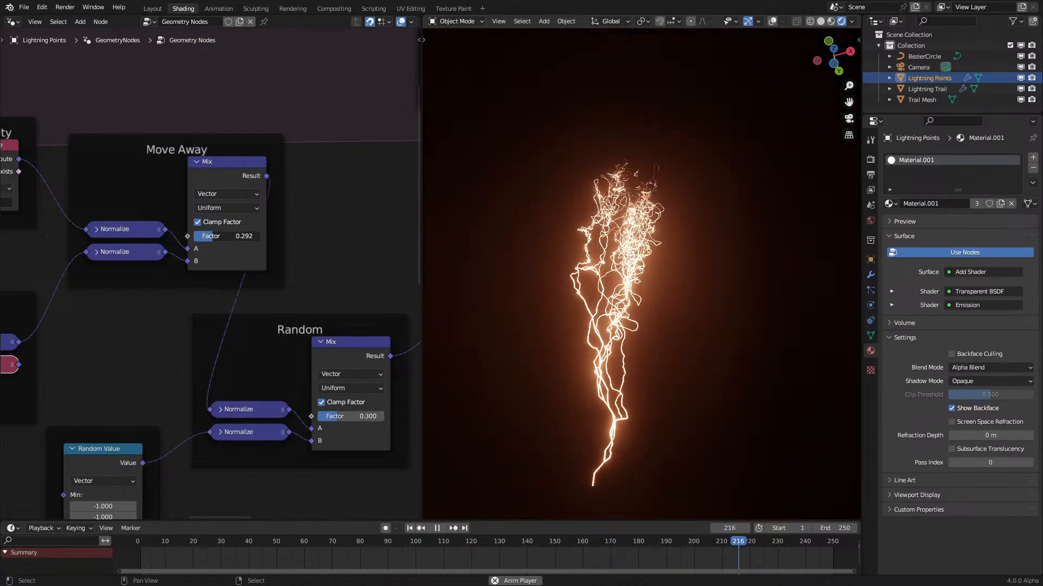
scroll(283, 482, "up", 1)
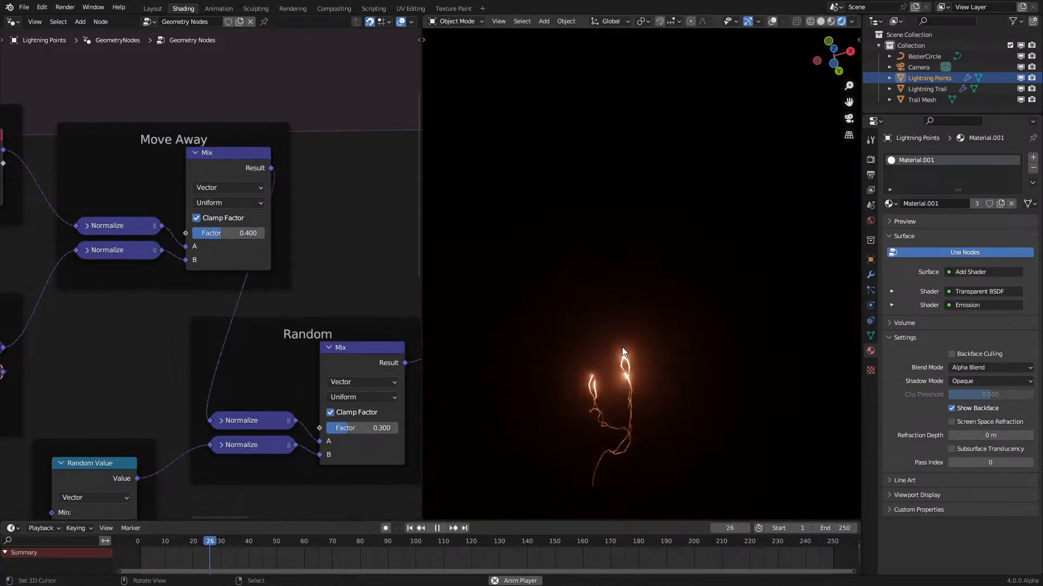
middle_click_drag(623, 352, 561, 213)
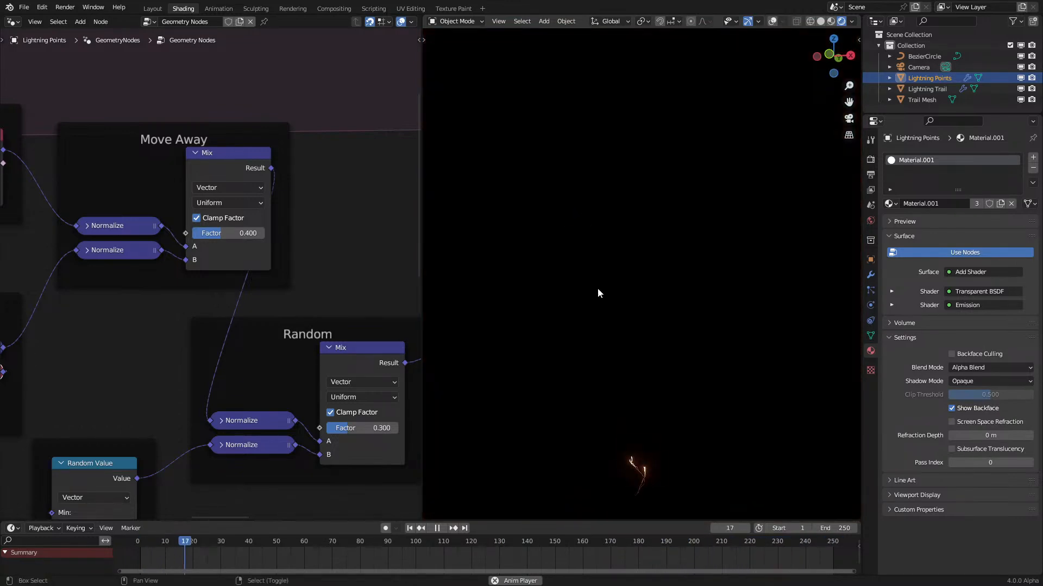
key("space")
Step: Change the Emission node's colour in Material.001 from orange to green and play the animation
left_click(13, 23)
left_click(74, 124)
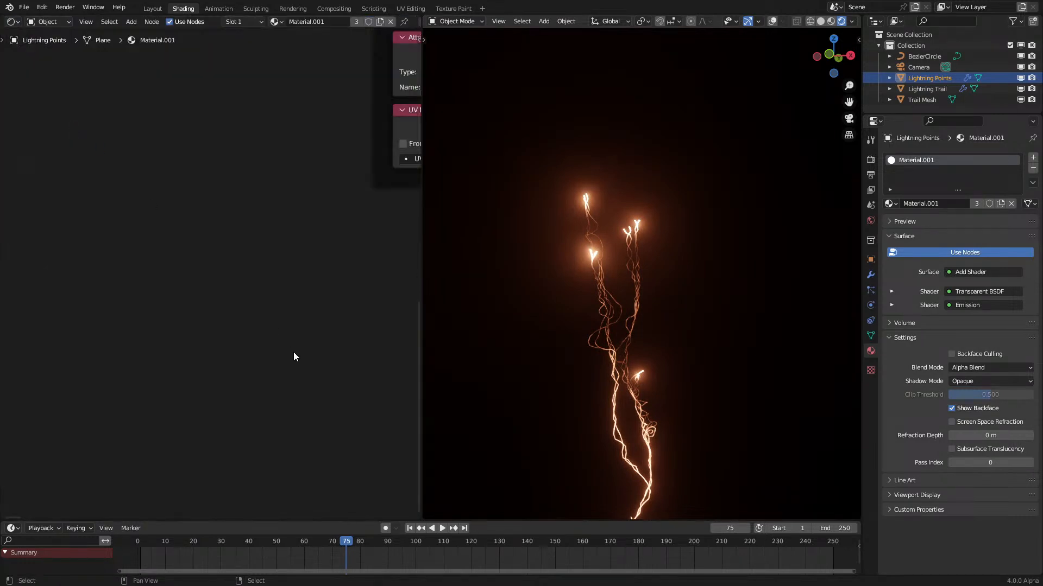
key("Home")
scroll(265, 489, "up", 4)
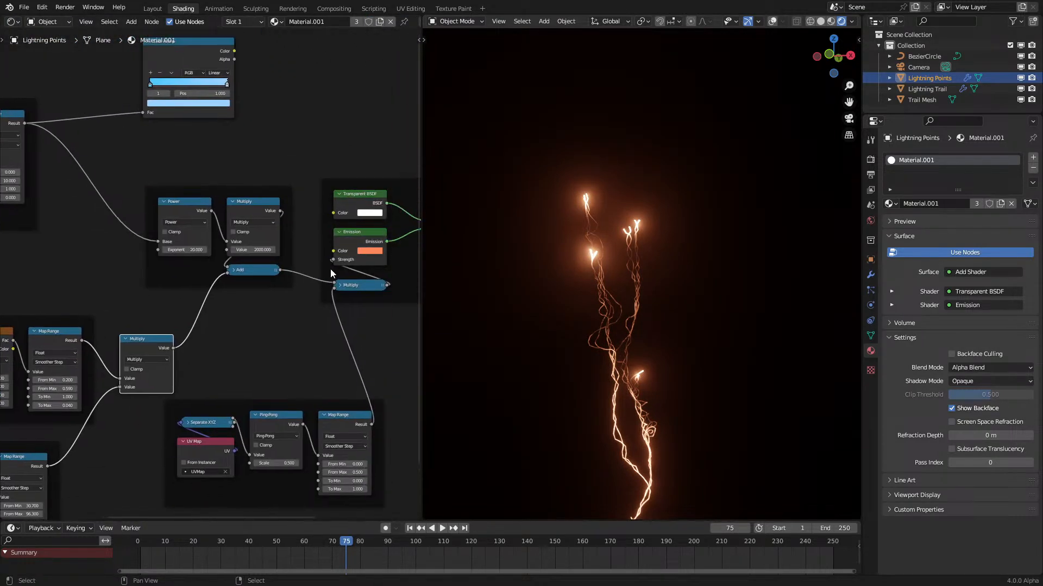
left_click(375, 251)
left_click(374, 157)
key("space")
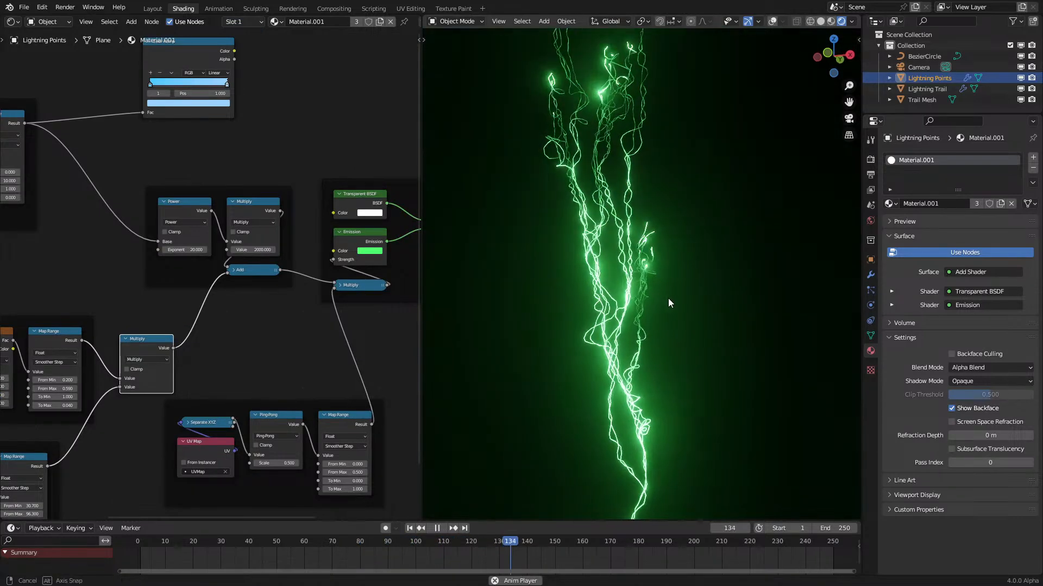
key("space")
middle_click_drag(695, 272, 692, 329, "shift")
key("space")
key("space")
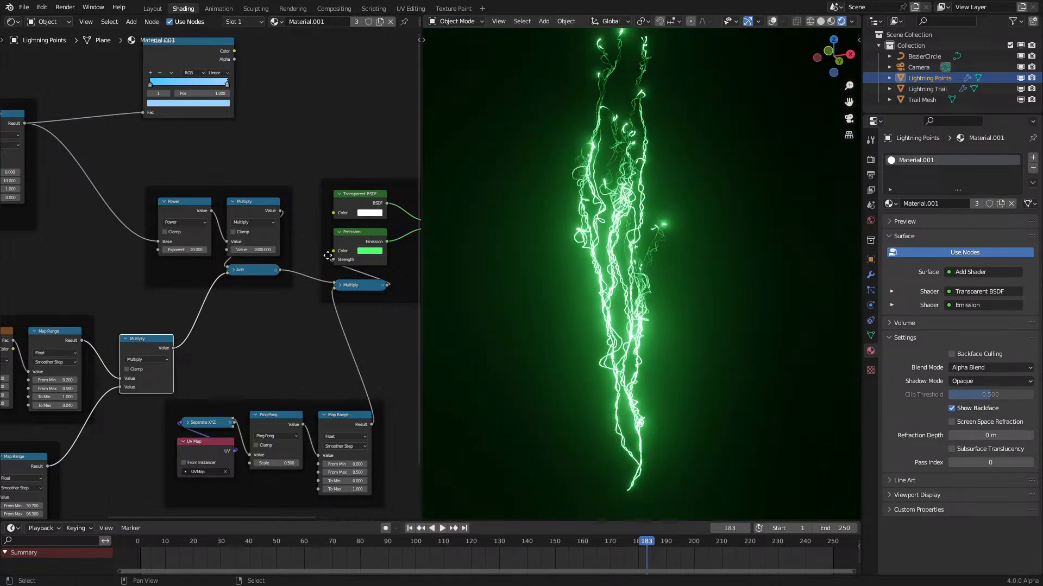
Step: Return to the geometry nodes of Lightning Points, set the Random Mix factor to 0.4, and replay from the start
left_click(12, 22)
left_click(83, 109)
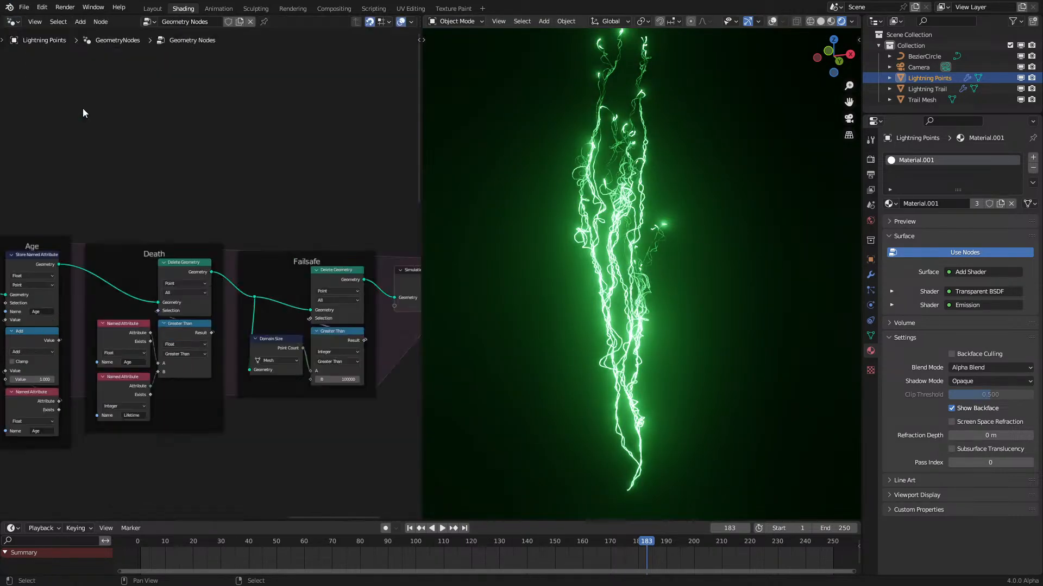
middle_click_drag(232, 367, 117, 228)
scroll(174, 282, "up", 3)
middle_click_drag(174, 283, 314, 171)
scroll(314, 304, "up", 4)
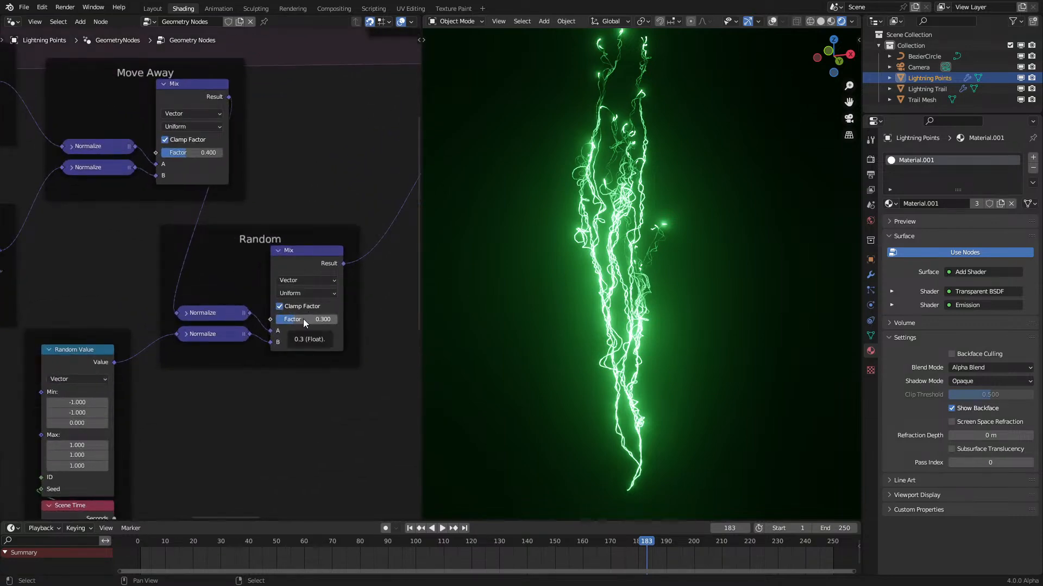
left_click_drag(303, 319, 310, 319, "ctrl")
left_click(139, 559)
key("space")
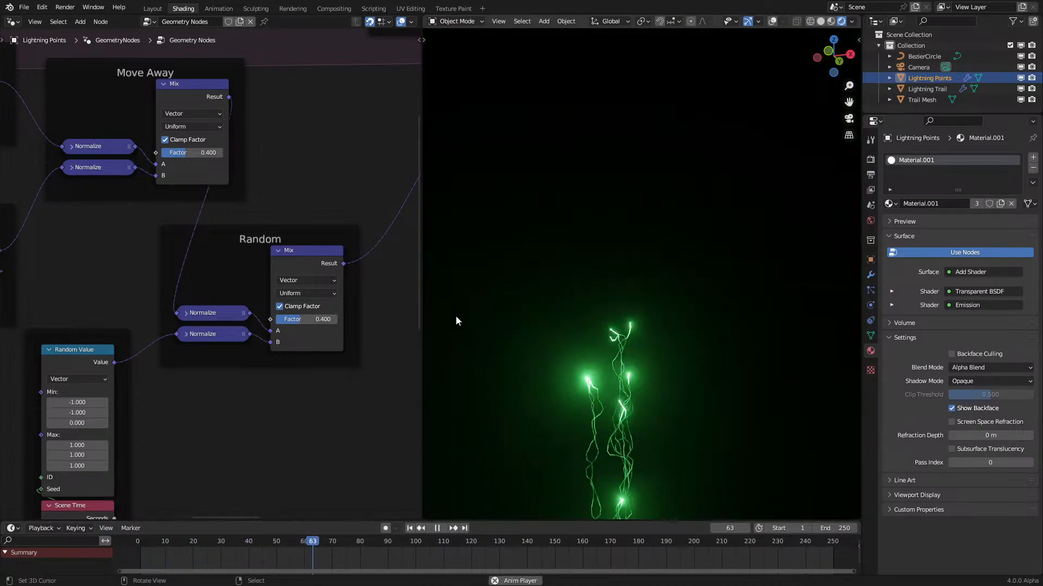
Step: Set the Move Away Mix factor to 0.5 and the Random Mix factor to 0.1, checking the trails in playback
left_click_drag(190, 157, 195, 158)
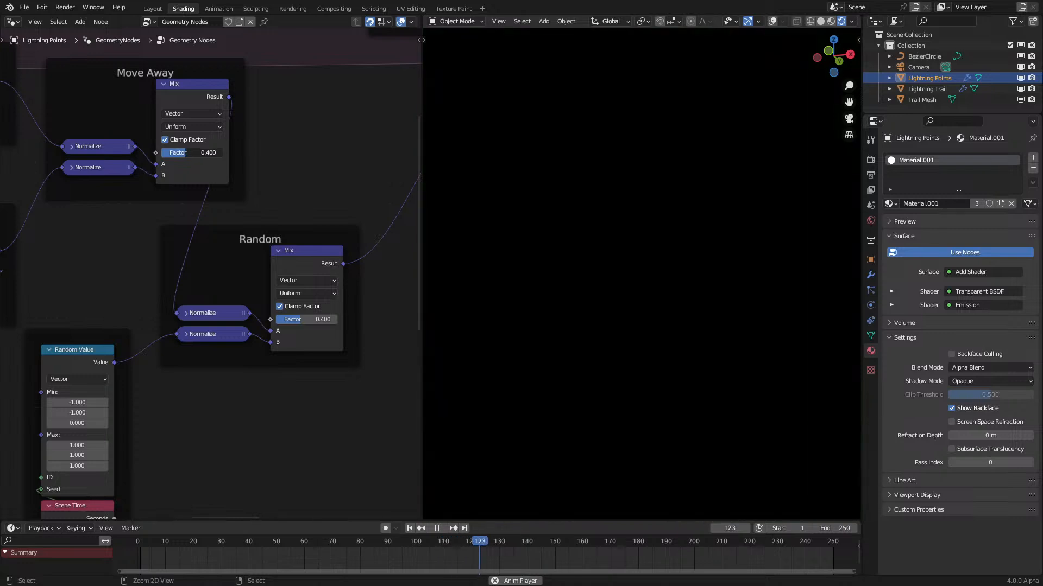
key("Return")
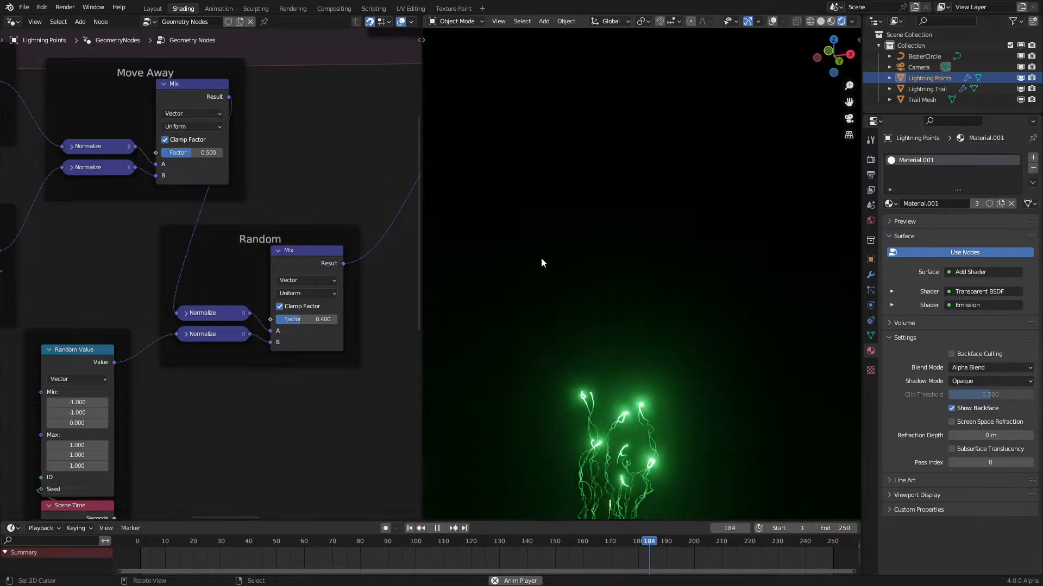
left_click_drag(328, 303, 292, 324)
scroll(298, 323, "up", 1)
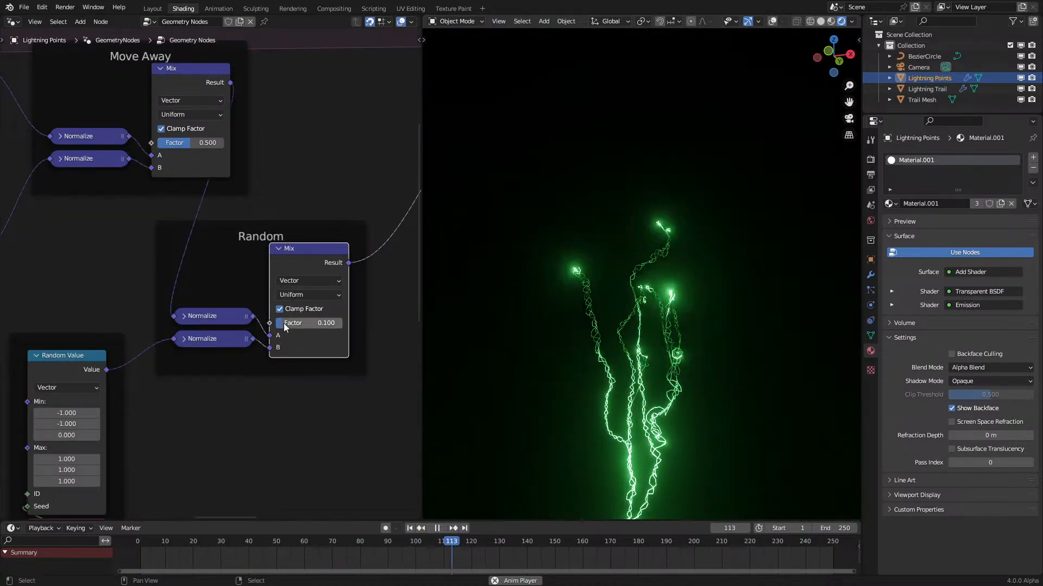
middle_click_drag(616, 266, 657, 233)
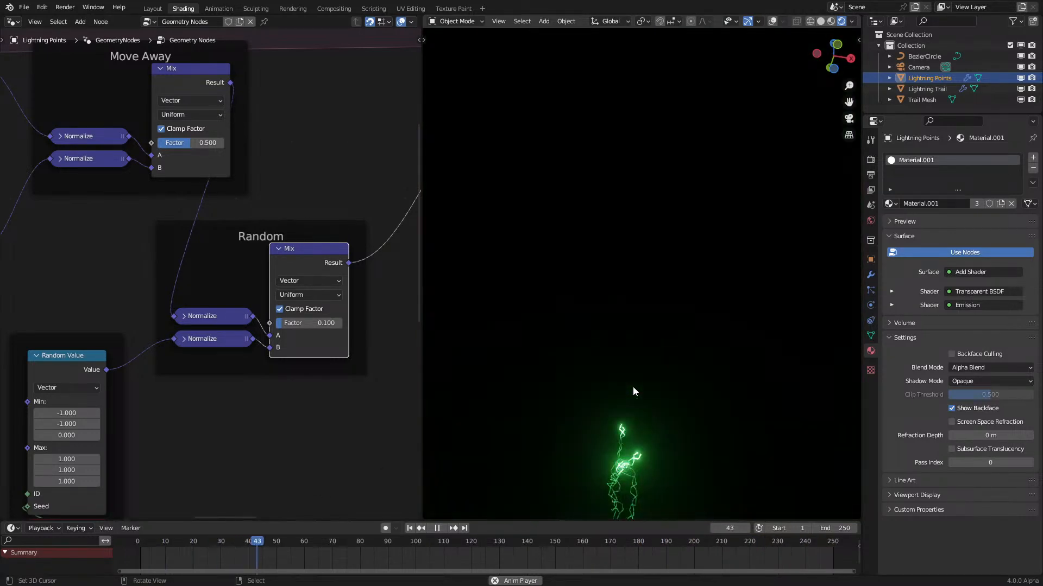
Step: Try a higher Move Away Mix factor, and settle on 0.2 while viewing the playing trails from the side
middle_click_drag(198, 183, 212, 280)
left_click_drag(204, 240, 224, 241, "ctrl")
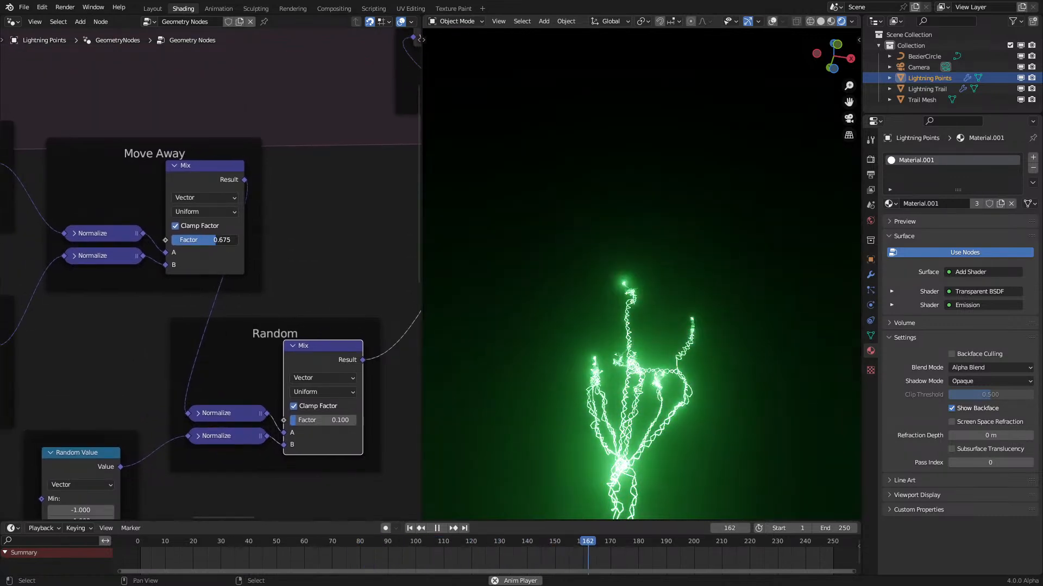
left_click_drag(217, 239, 191, 240, "ctrl")
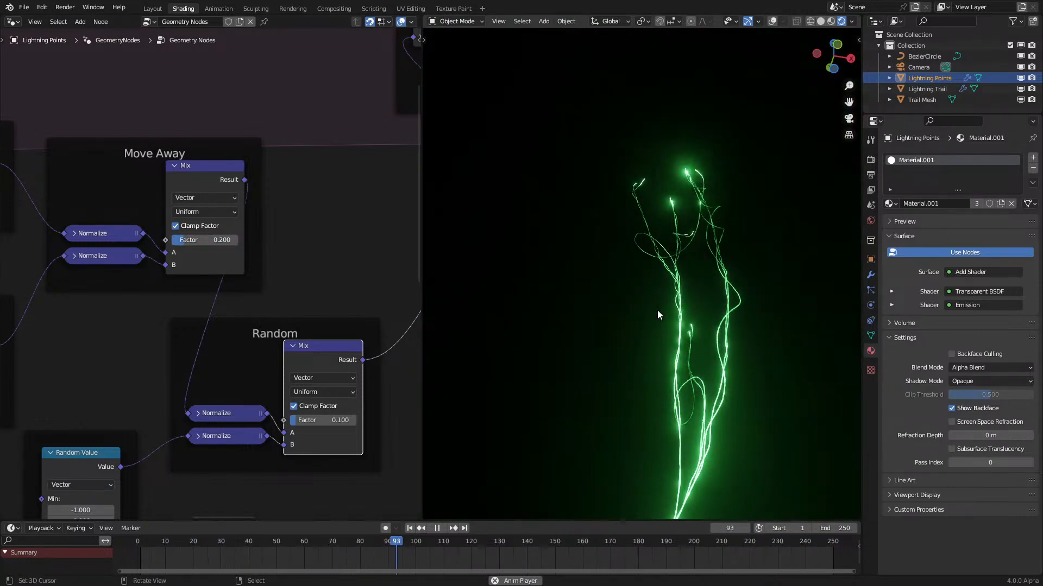
middle_click_drag(657, 315, 719, 331)
scroll(579, 378, "down", 3)
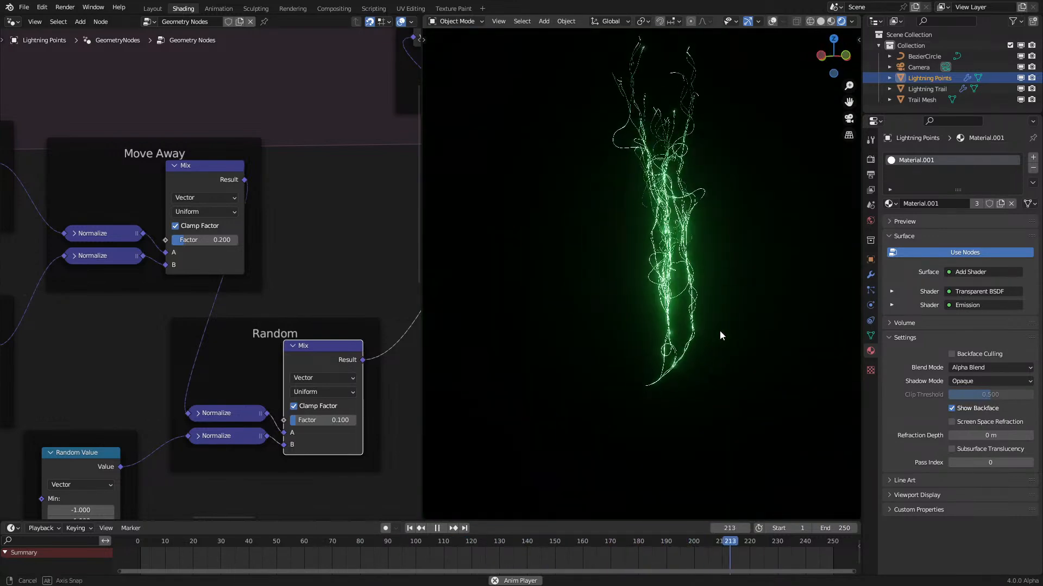
Step: Review the animation in playback both through the camera and from a free angle, ending in the camera view
key("space")
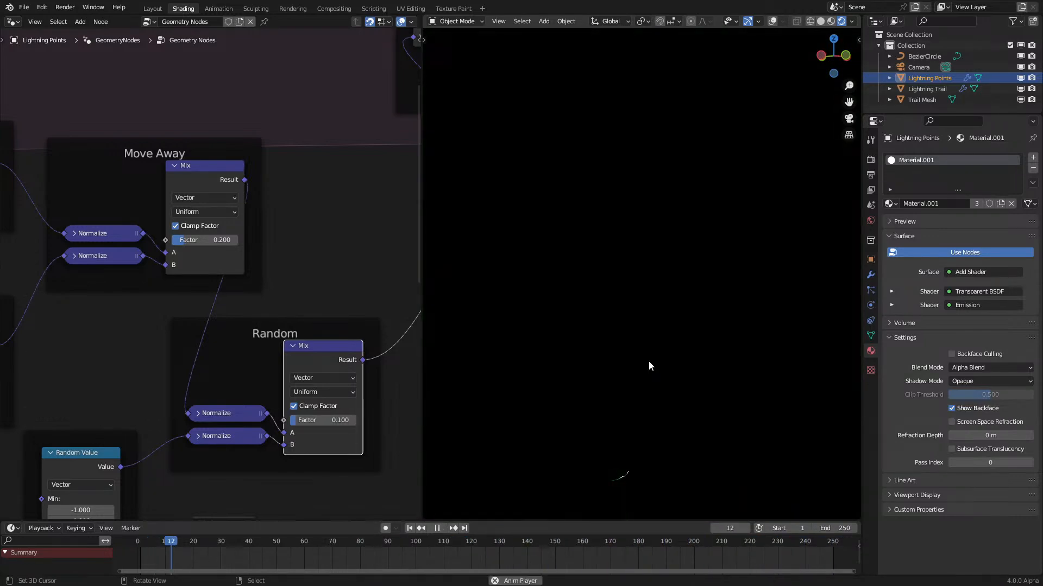
key("KP_1")
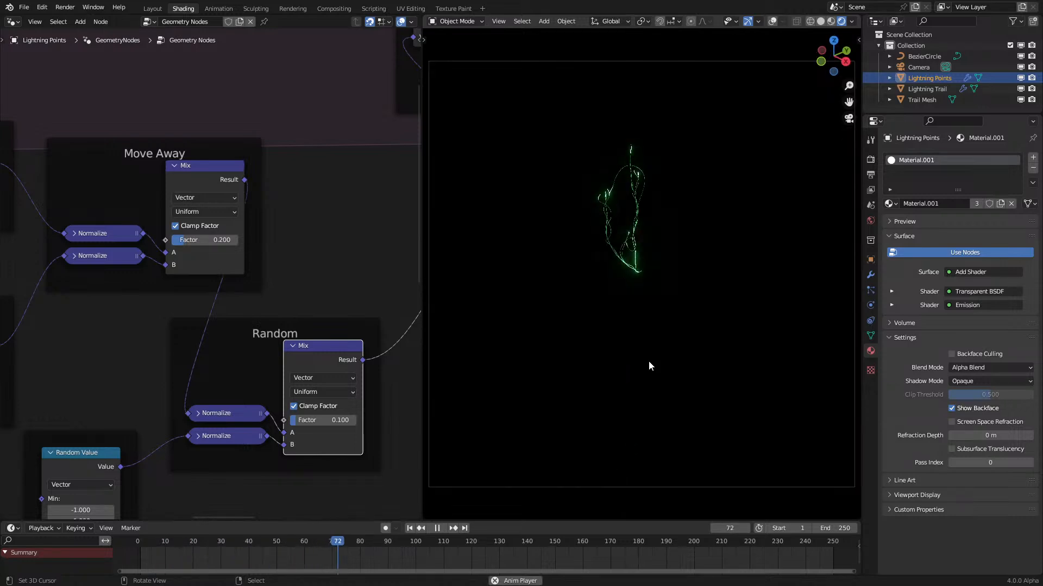
key("space")
middle_click_drag(648, 360, 698, 287)
key("space")
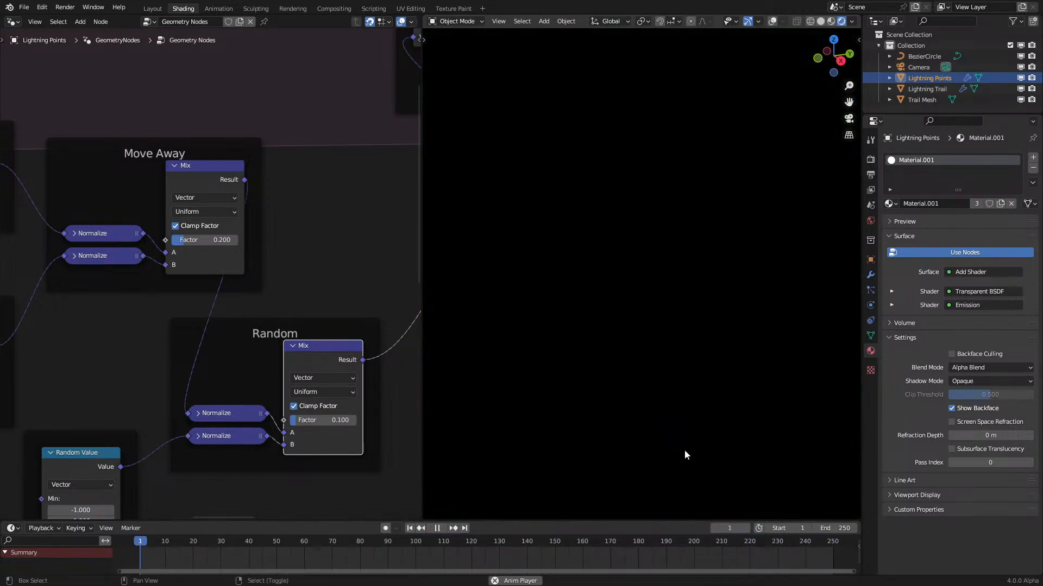
key("KP_0")
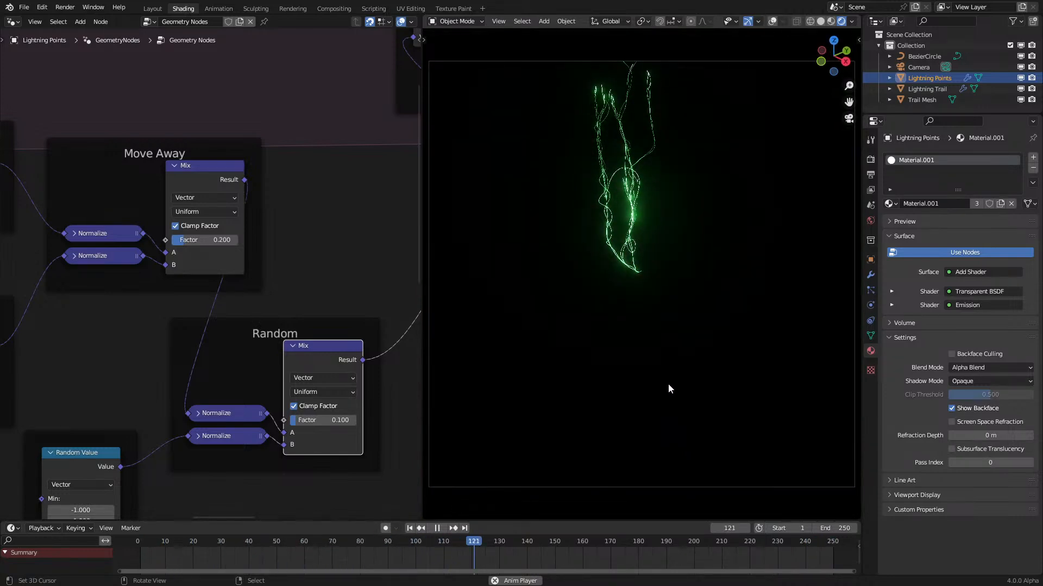
key("space")
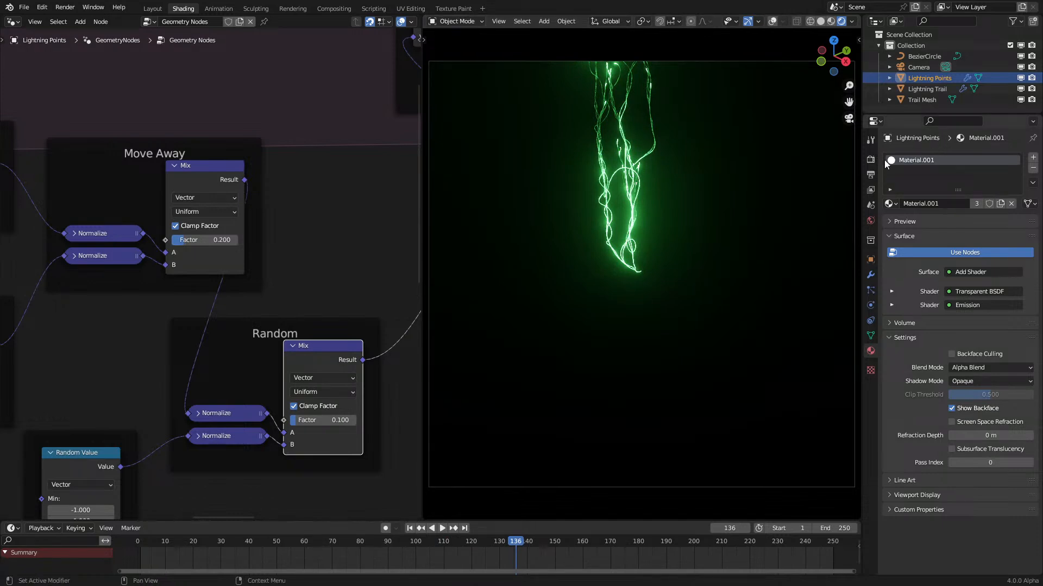
Step: Select the camera, go to frame 0, lock the camera to the view, and reframe the lightning's starting point lower in the frame
left_click(919, 67)
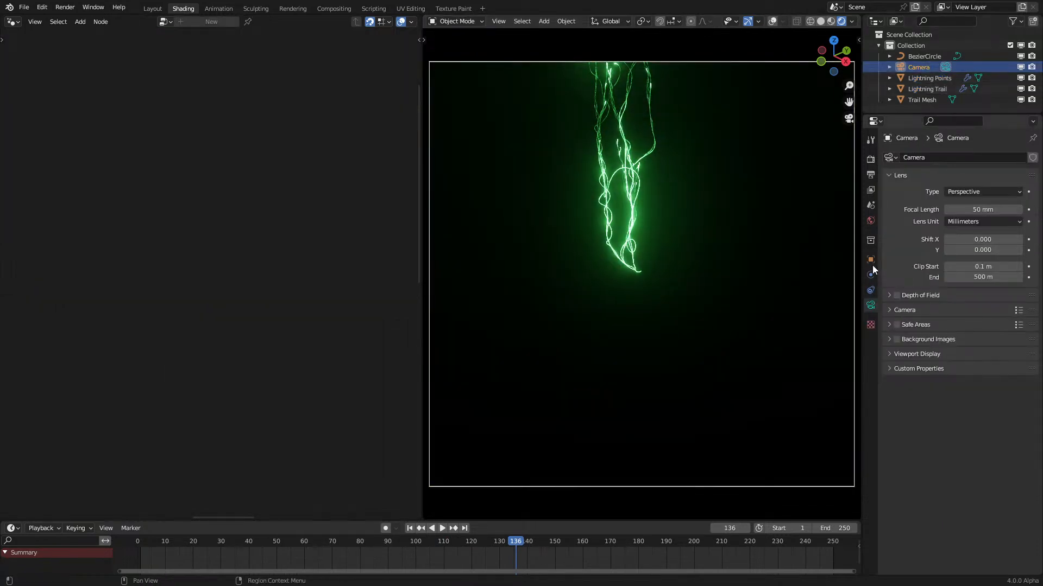
left_click_drag(162, 564, 137, 565)
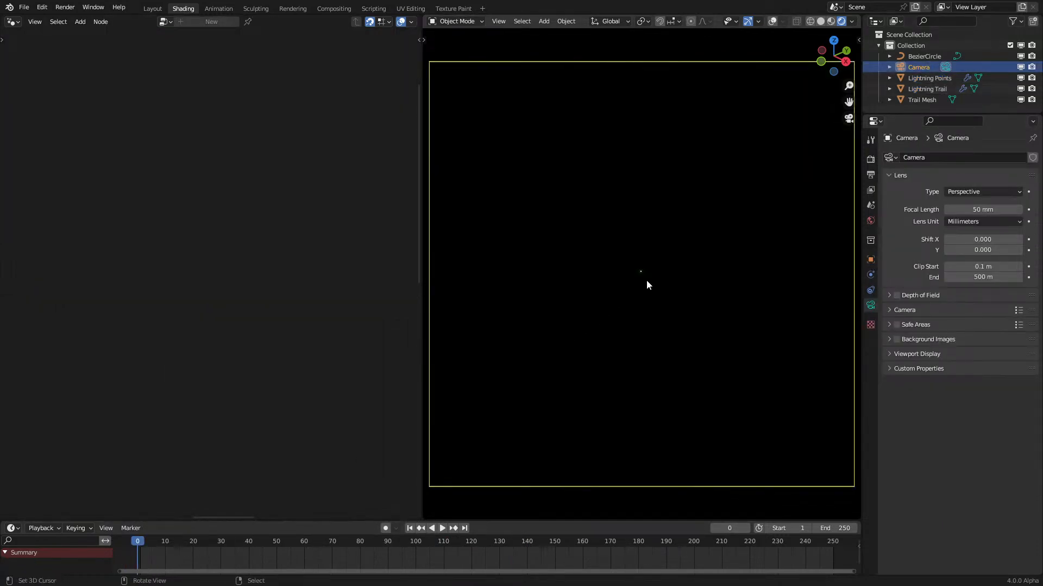
key("n")
left_click(855, 90)
key("n")
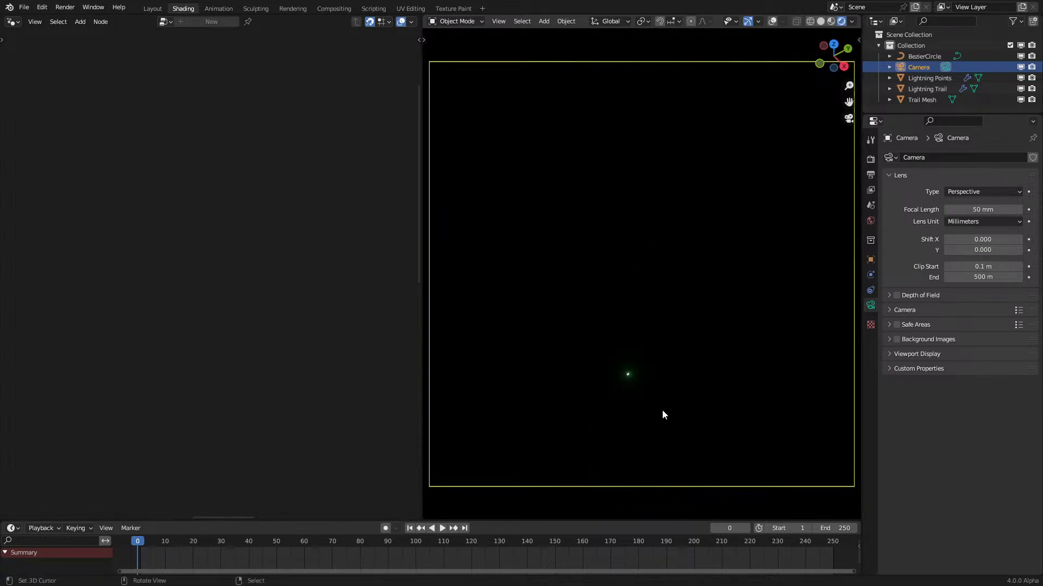
Step: Play the animation while reorienting the locked camera to frame the rising lightning, and replay it from the first frame
key("space")
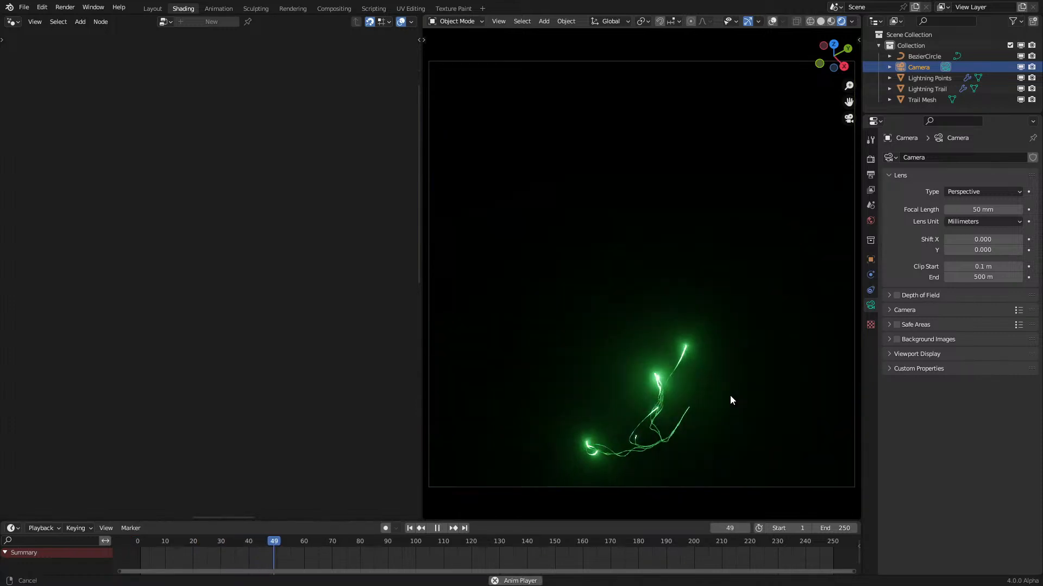
key("space")
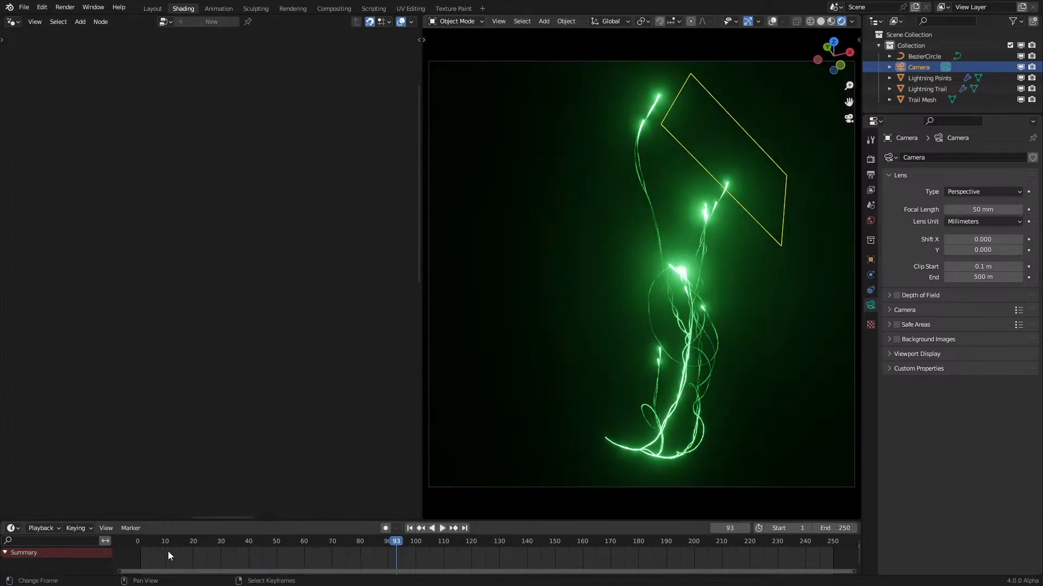
key("shift+Left")
key("space")
key("space")
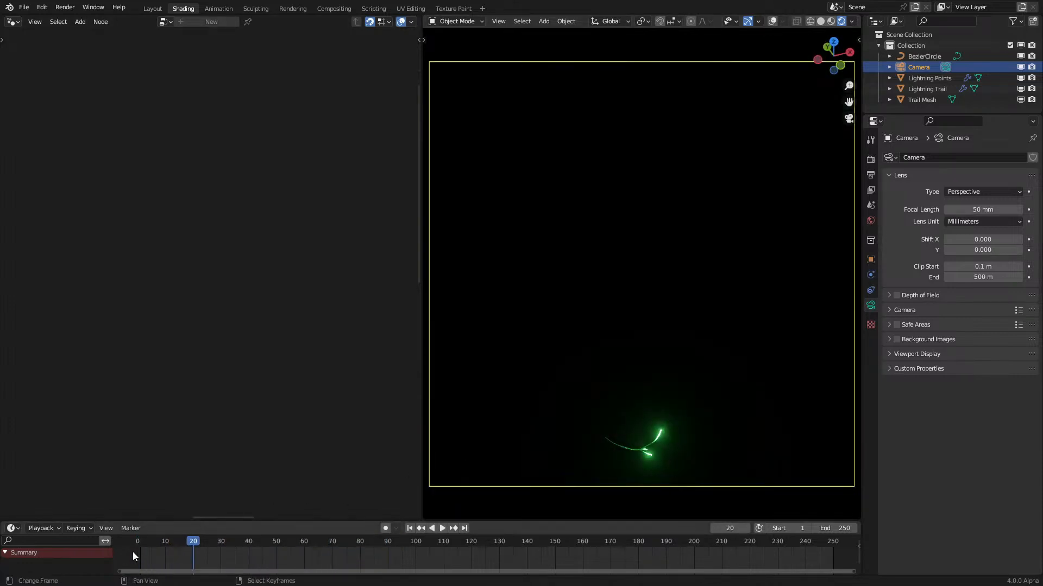
Step: Select Lightning Points and bring a vector Store Named Attribute node named Vel to the start of its geometry node tree
key("shift+Left")
key("space")
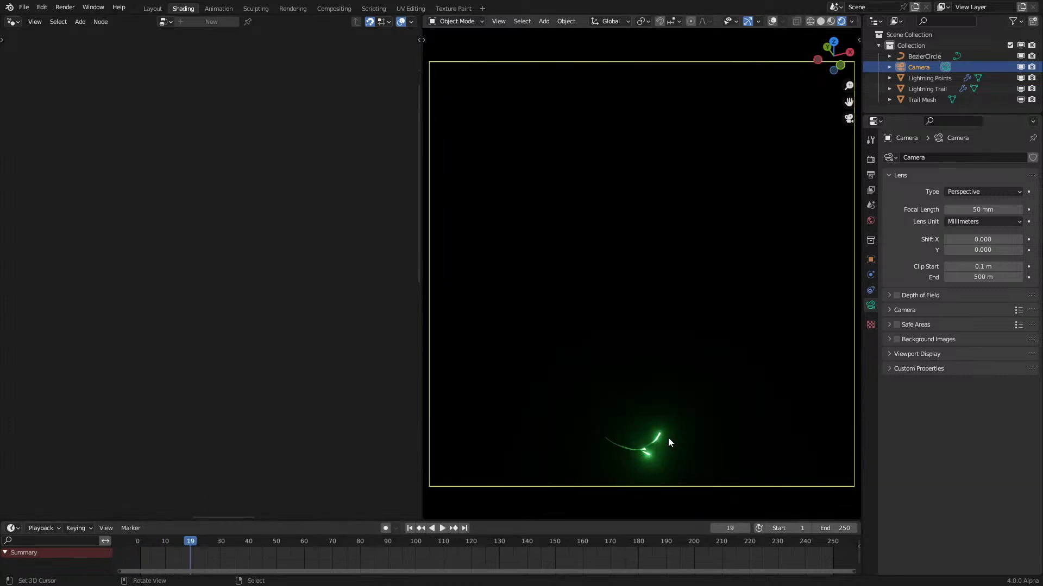
left_click(658, 438)
middle_click_drag(267, 149, 180, 387)
scroll(245, 393, "down", 2)
left_click(942, 79)
middle_click_drag(99, 366, 213, 367)
middle_click_drag(207, 323, 402, 288)
left_click_drag(404, 272, 76, 268)
middle_click_drag(76, 268, 254, 222)
scroll(213, 275, "up", 6)
Step: Move the Group Input and Lifetime nodes away from the Simulation Input, and insert the Vel attribute node into the gap
left_click_drag(95, 274, 274, 419)
key("g")
key("x")
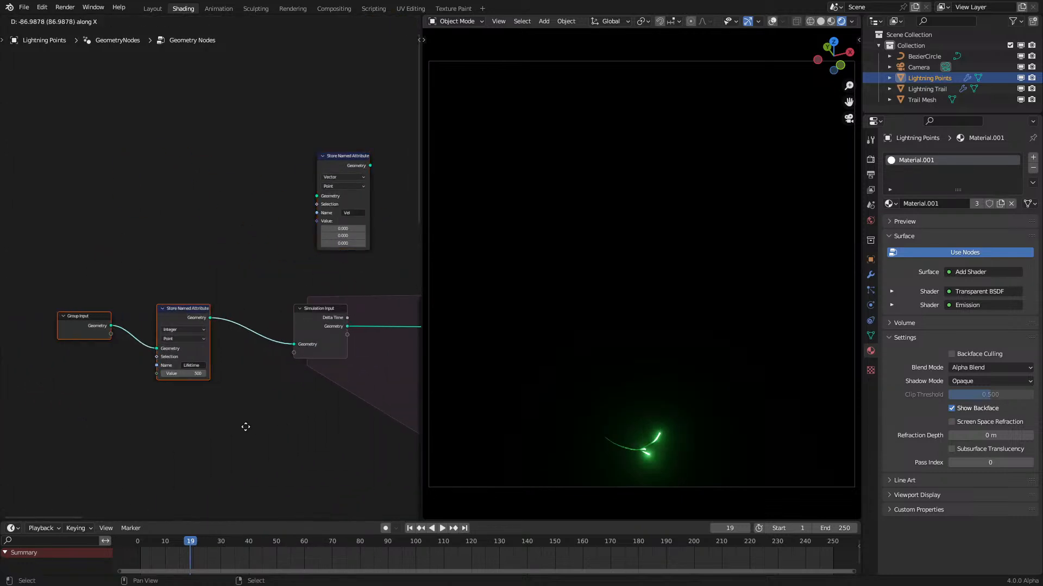
left_click(200, 418)
left_click_drag(337, 162, 210, 353)
scroll(244, 340, "up", 3)
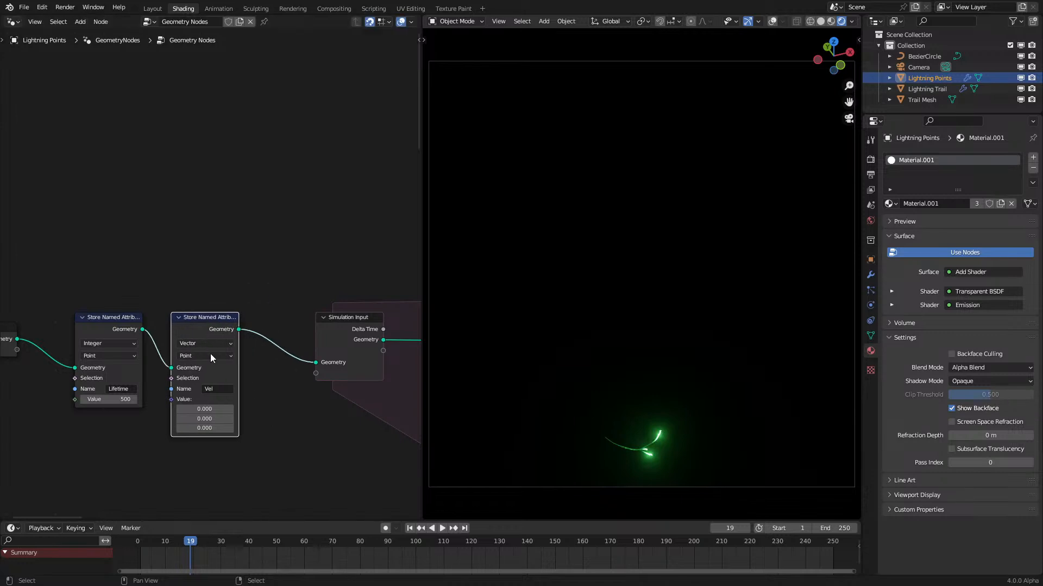
Step: Set the initial Vel attribute's Z value to 0.1 and play the animation from the first frame
key("shift+Left")
key("space")
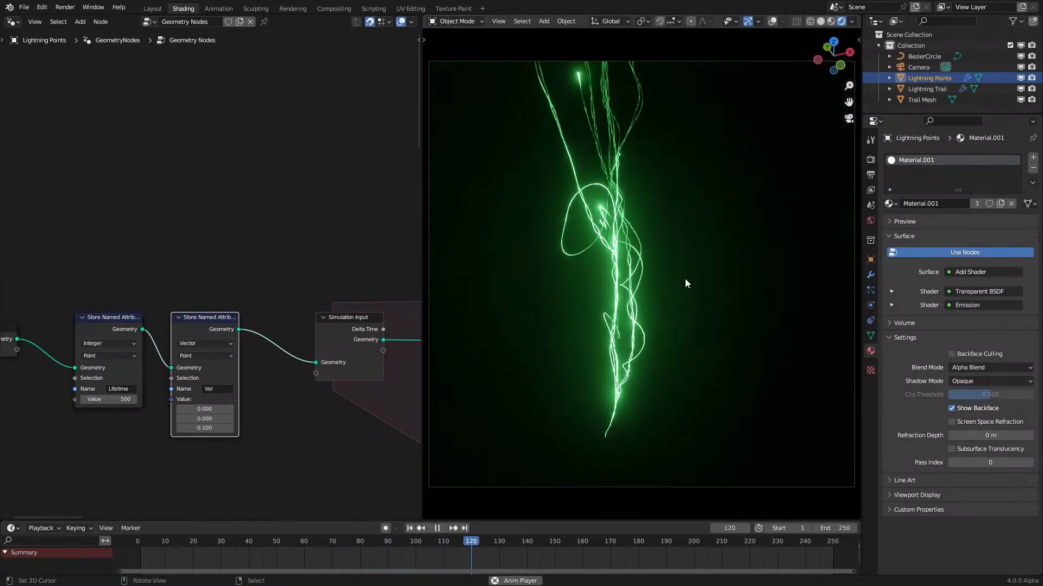
key("space")
Step: Reorient the locked camera so the lightning's base sits near the bottom of the frame, and unlock the camera from the view
middle_click_drag(692, 276, 673, 309)
key("n")
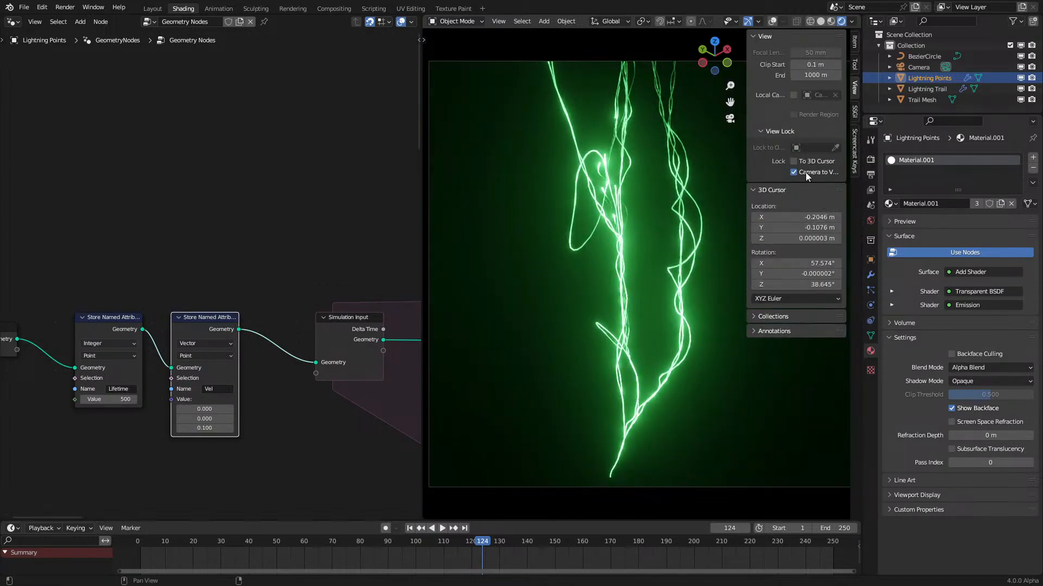
key("n")
Step: Group the Lifetime and Vel Store Named Attribute nodes in one frame
left_click_drag(124, 267, 255, 452)
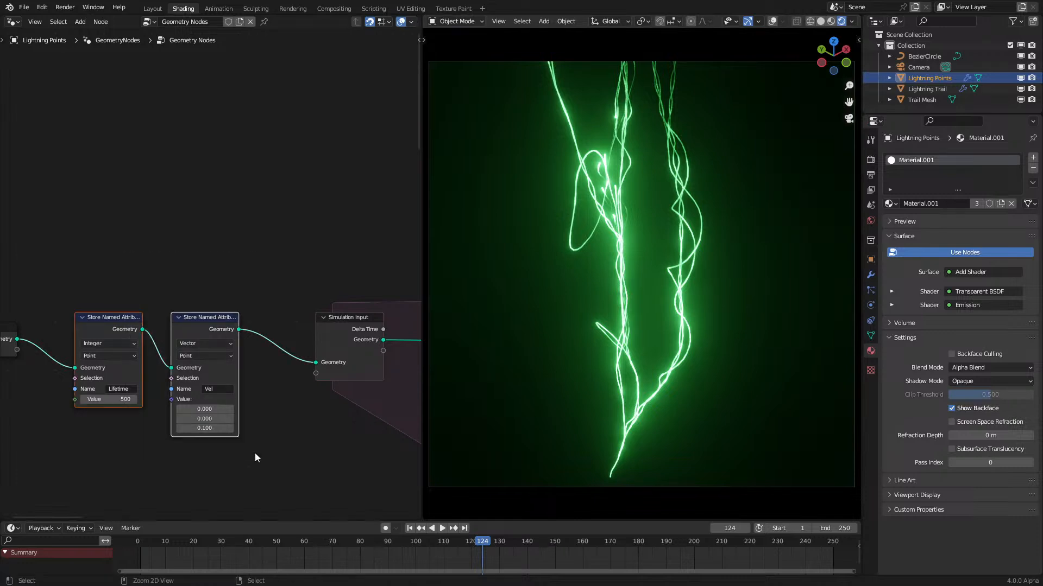
key("ctrl+j")
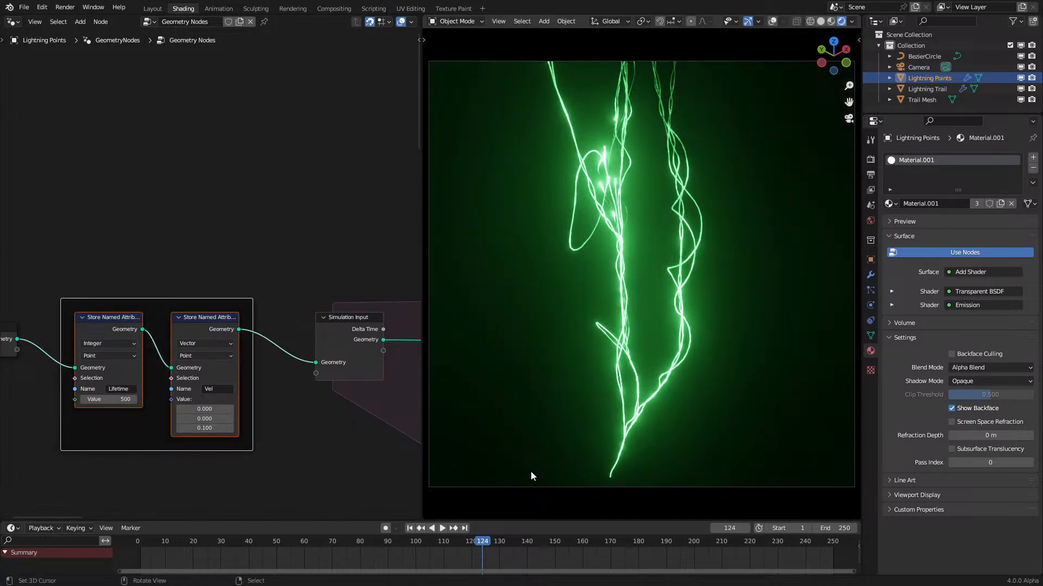
Step: Select the camera, go to frame 0, enable auto keying, and record a starting location keyframe
left_click(917, 67)
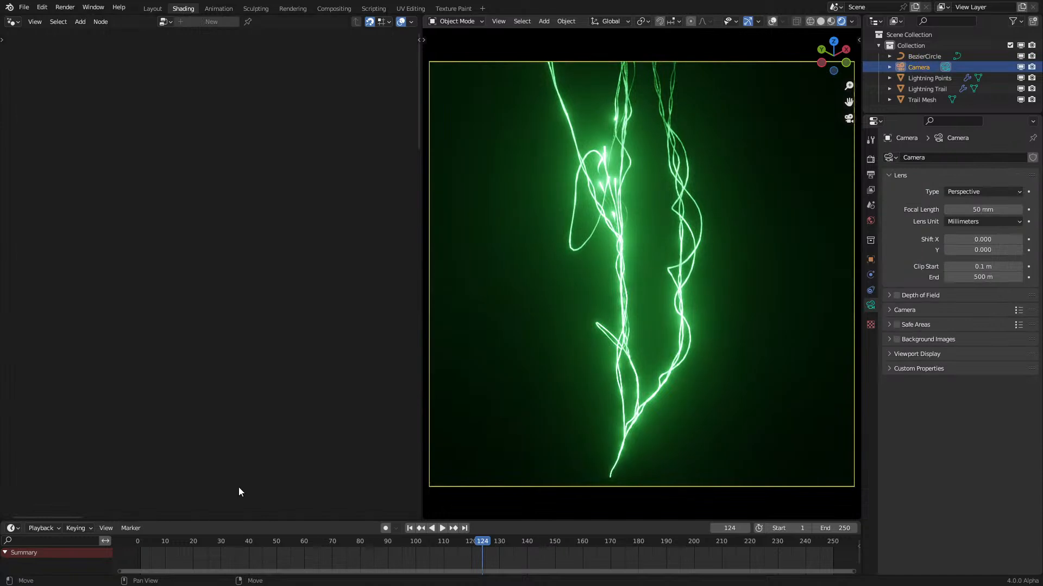
left_click_drag(147, 542, 137, 542)
left_click(385, 528)
key("g")
left_click(588, 442)
Step: Play to frame 232, then raise the camera along global Z and shift it slightly to keyframe the framing of the lightning tips
key("space")
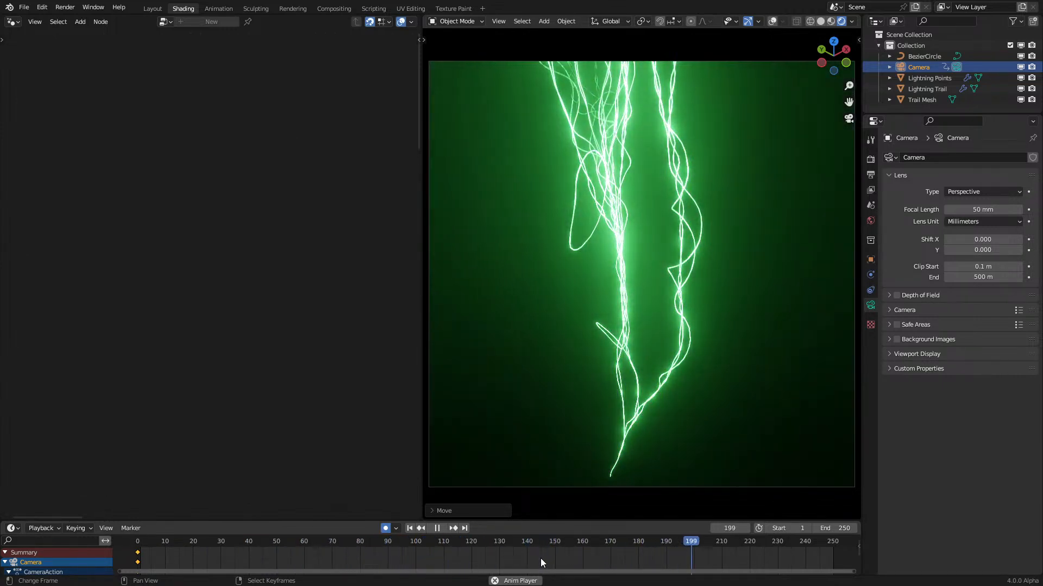
key("space")
key("g")
key("z")
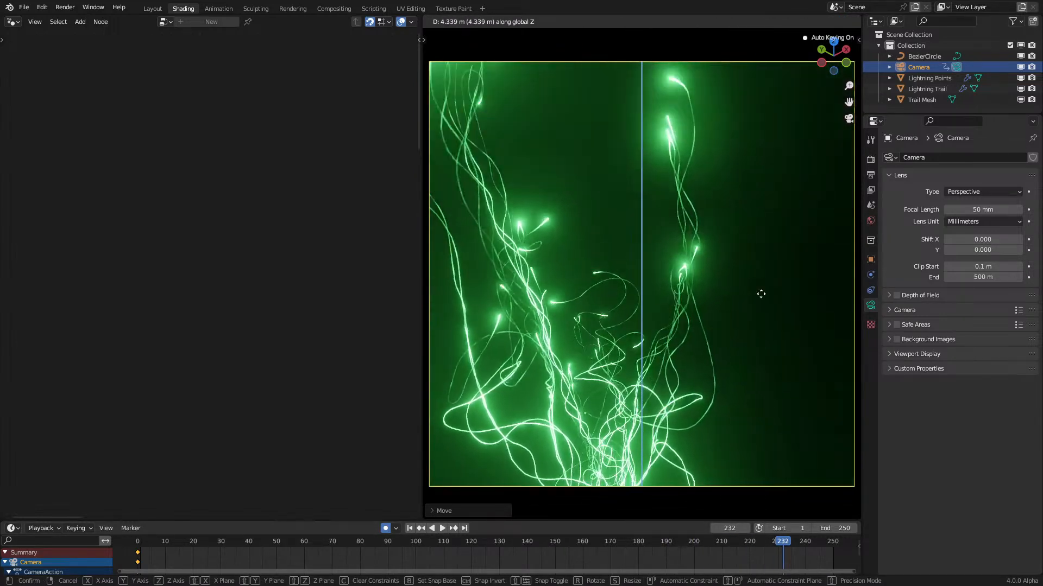
key("z")
key("z")
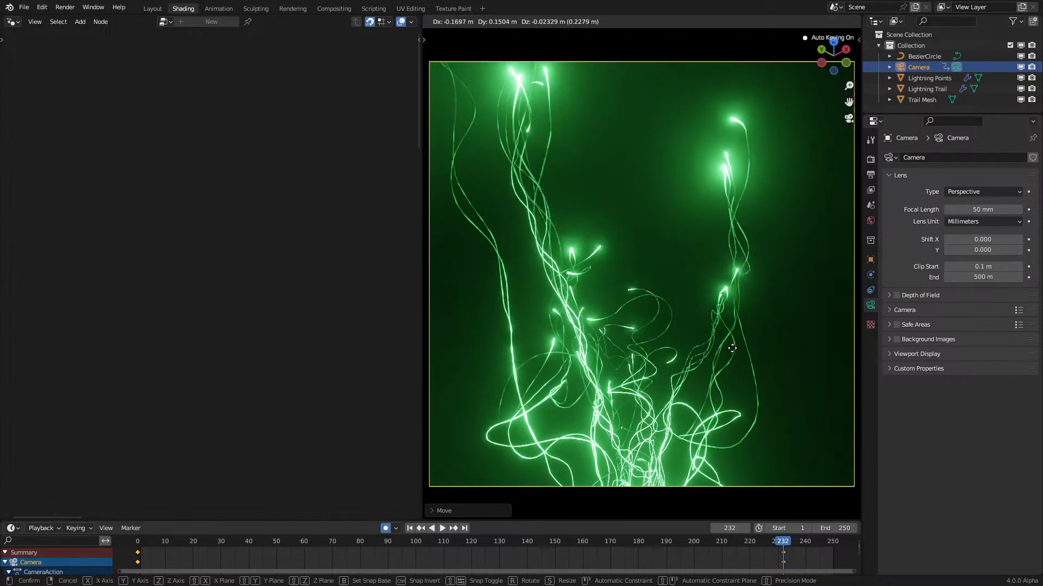
left_click(732, 348)
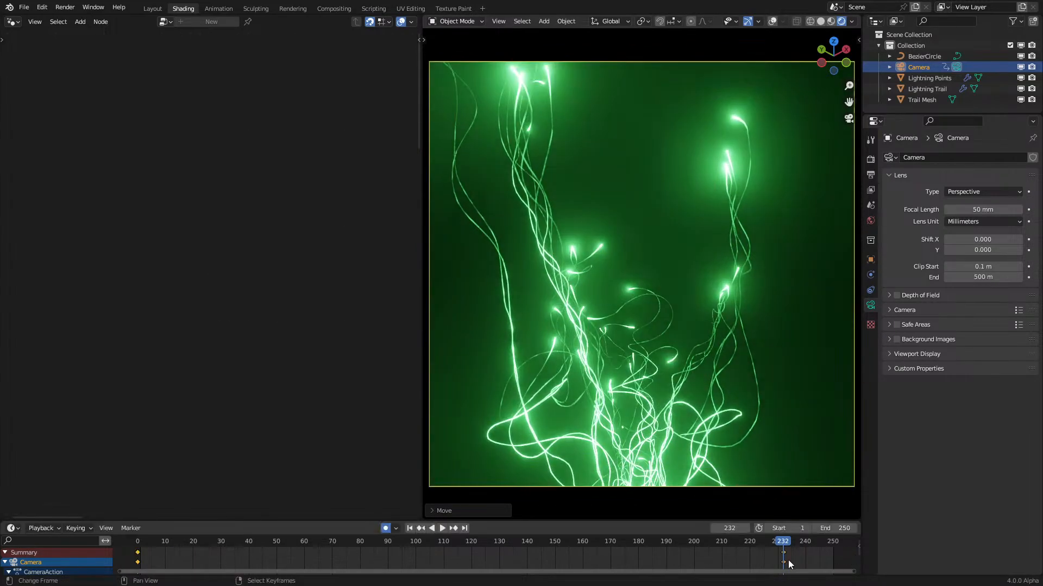
Step: Move the camera's second keyframe to about frame 254
left_click(787, 560)
key("g")
left_click(846, 560)
Step: Set all camera keyframes to Linear interpolation during playback, and watch the resulting camera move
key("space")
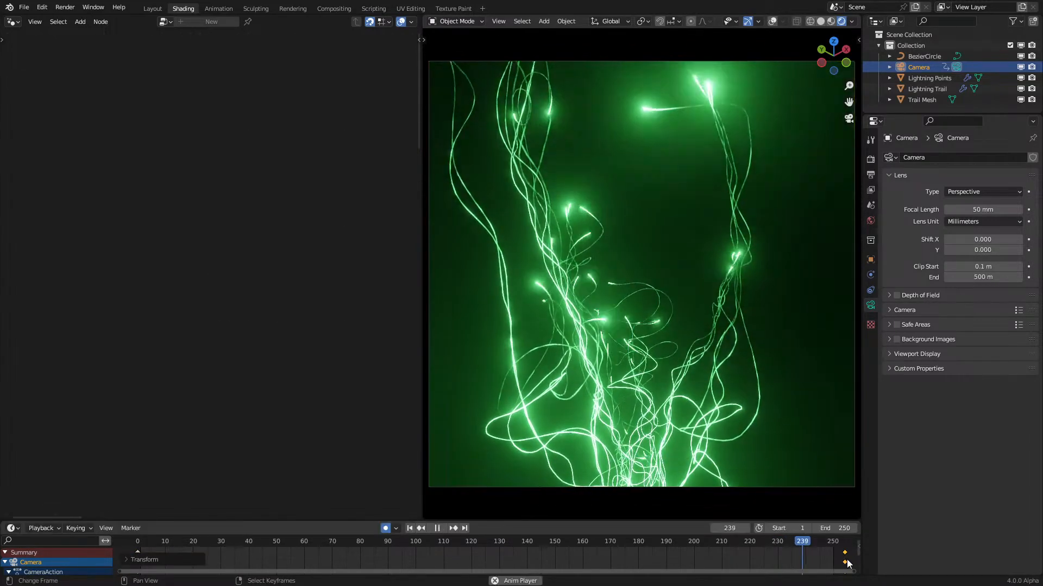
key("a")
key("t")
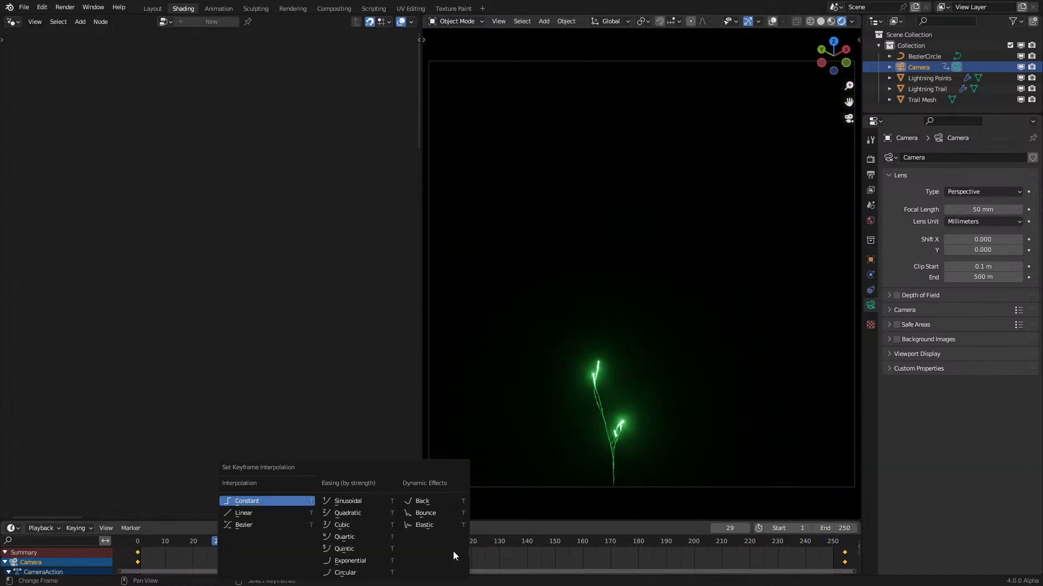
left_click(289, 515)
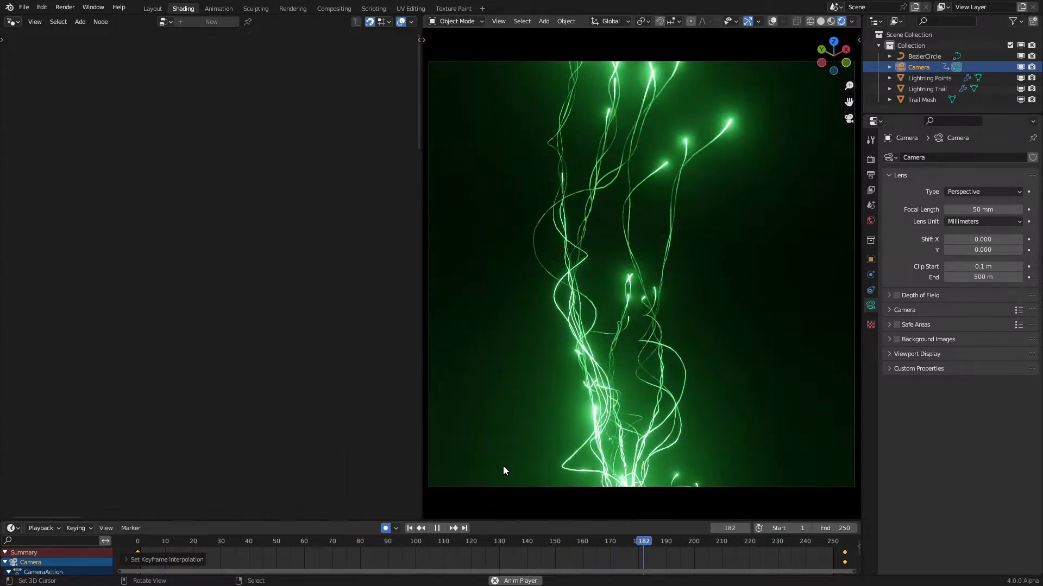
key("space")
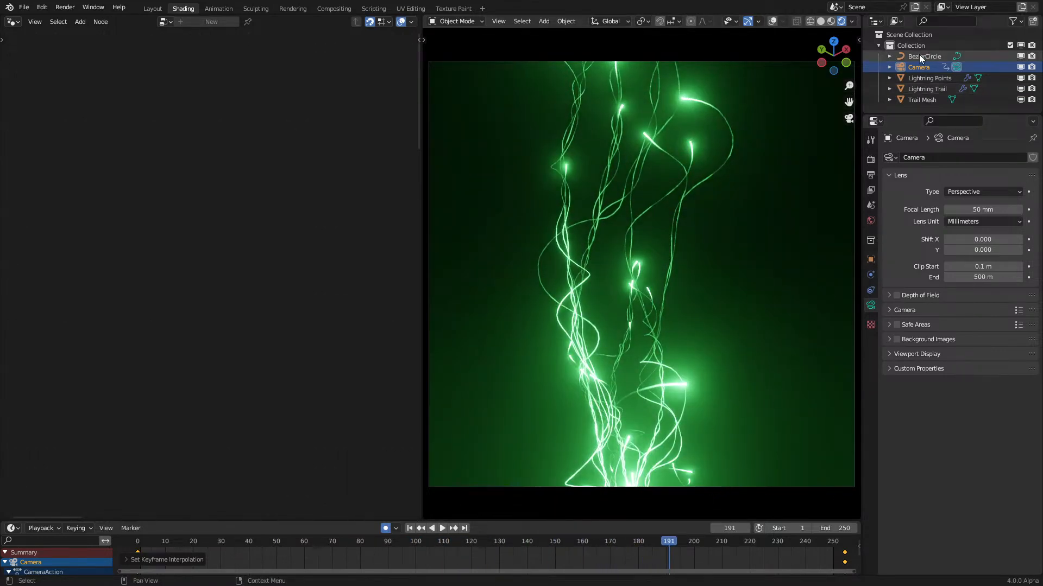
Step: Replay the animation from frame 0 and set the camera's focal length to 44.4 mm
left_click(137, 542)
key("space")
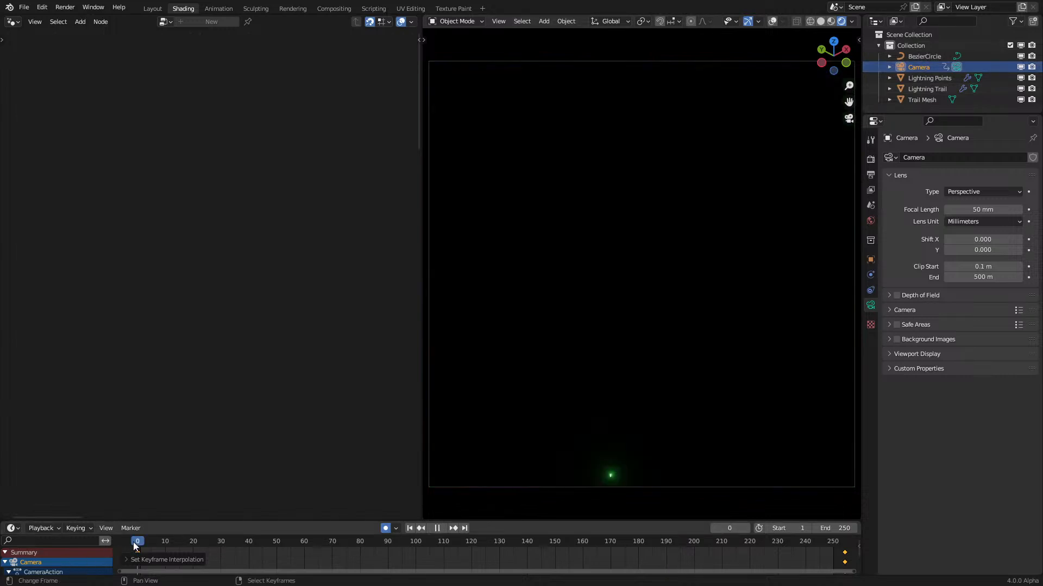
key("space")
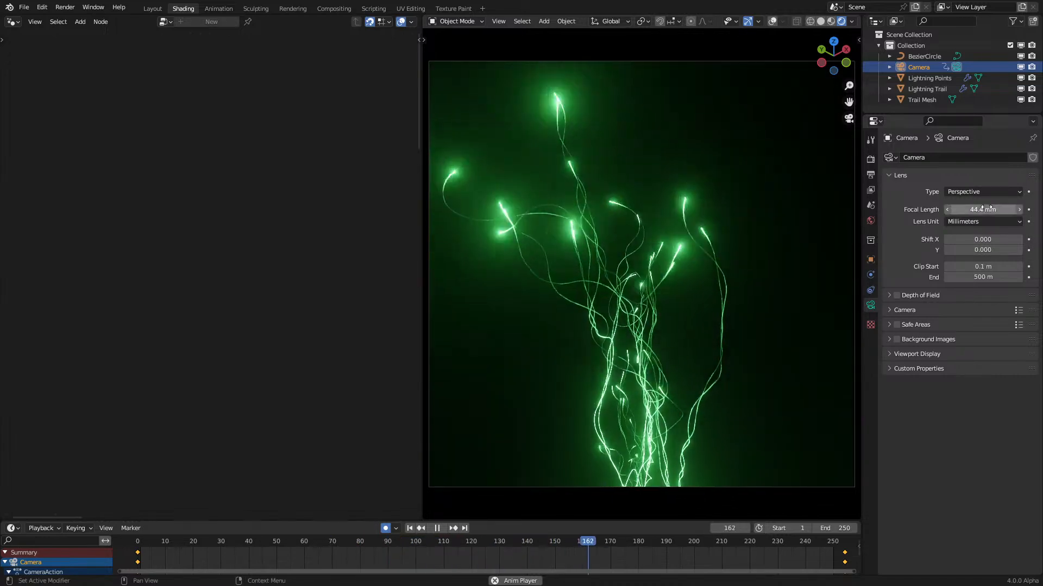
scroll(745, 249, "down", 1)
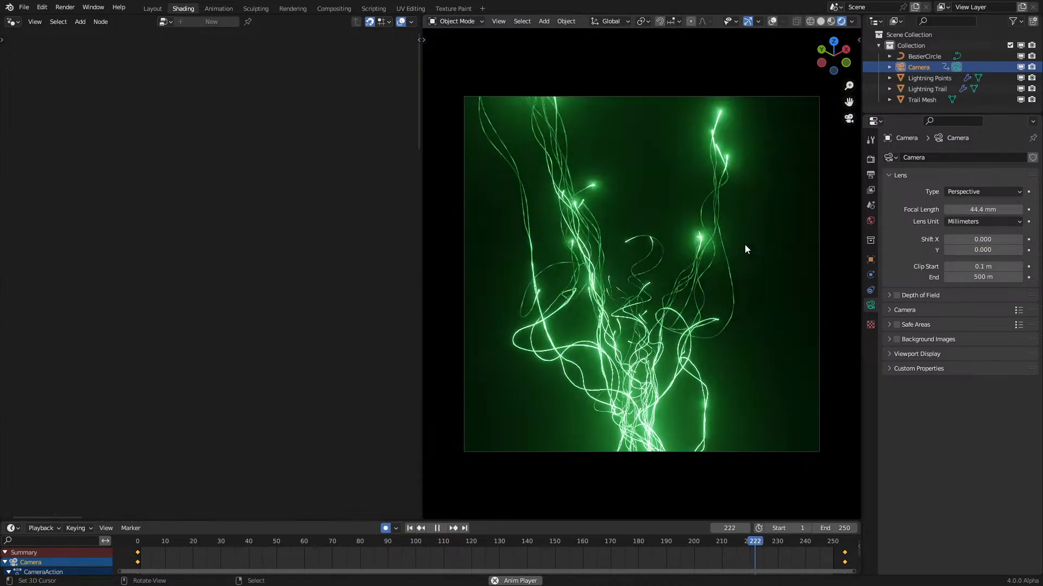
key("space")
Step: Select the Lightning Trail and show its material nodes in the Shader Editor
left_click(646, 318)
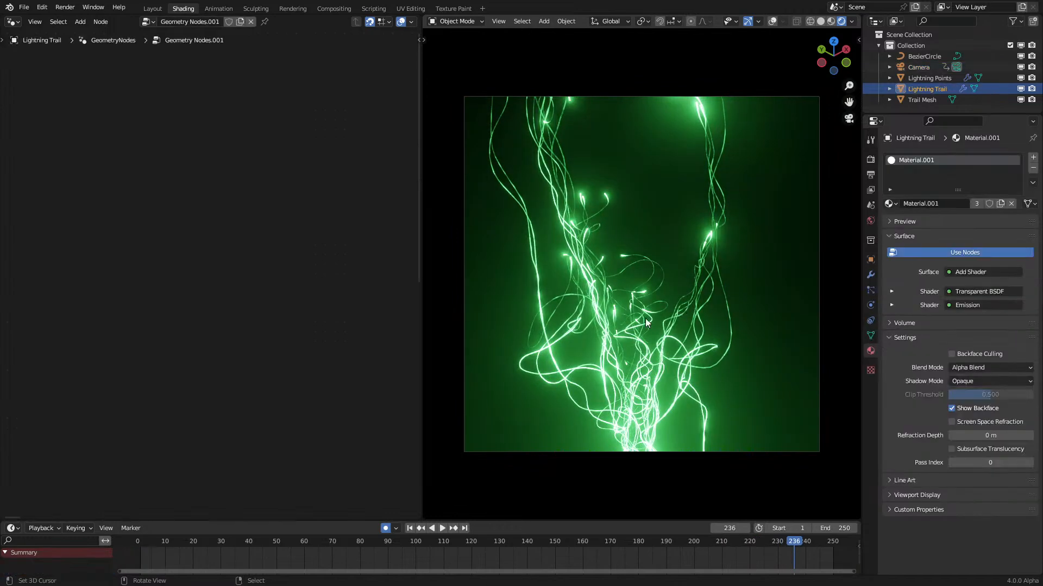
left_click(13, 22)
left_click(53, 125)
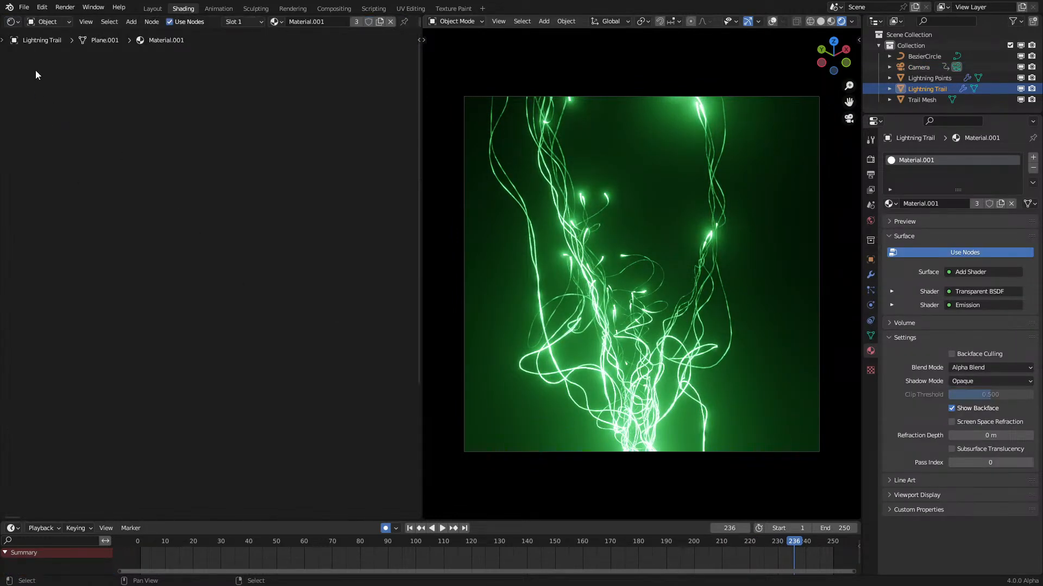
left_click(13, 22)
left_click(57, 110)
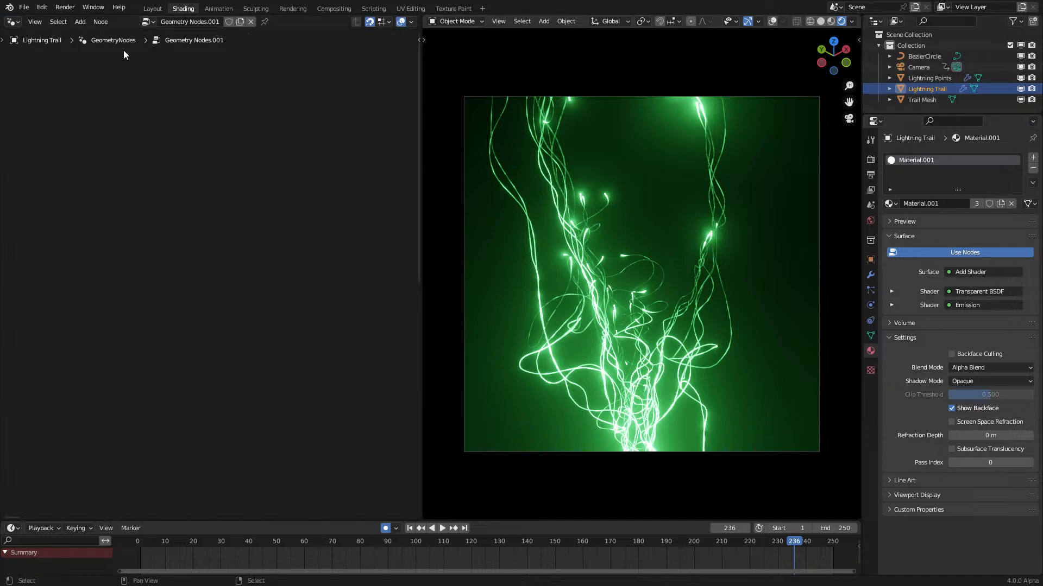
left_click(15, 23)
left_click(66, 123)
Step: Move the Age and UV coordinate frame away from the trail's Noise Texture, and set that texture to 2D
key("Home")
scroll(176, 273, "up", 4)
middle_click_drag(176, 273, 396, 227)
scroll(193, 294, "up", 2)
middle_click_drag(193, 294, 191, 319)
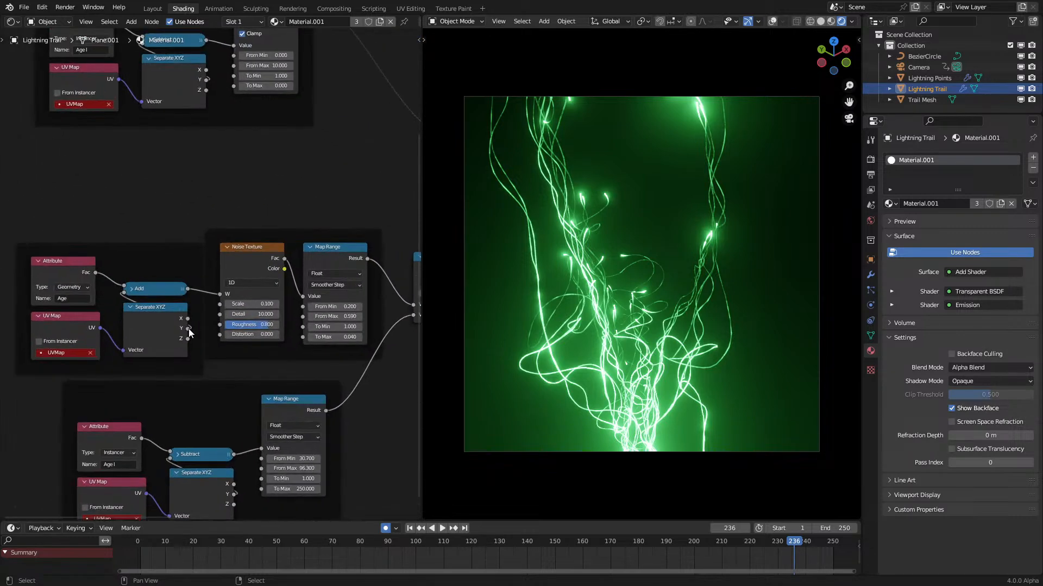
left_click_drag(251, 384, 242, 474)
middle_click_drag(198, 320, 303, 338)
left_click_drag(278, 264, 126, 244)
scroll(218, 272, "up", 1)
left_click(366, 306)
left_click(382, 331)
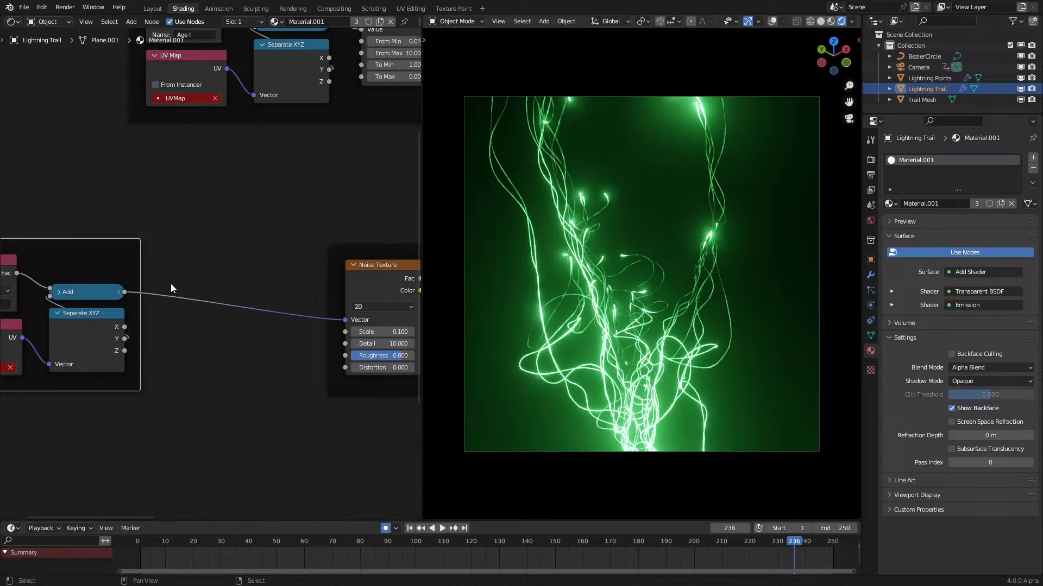
Step: Try a Combine XYZ node between the Add node and the Noise Texture's Vector input
key("shift+a")
type("com")
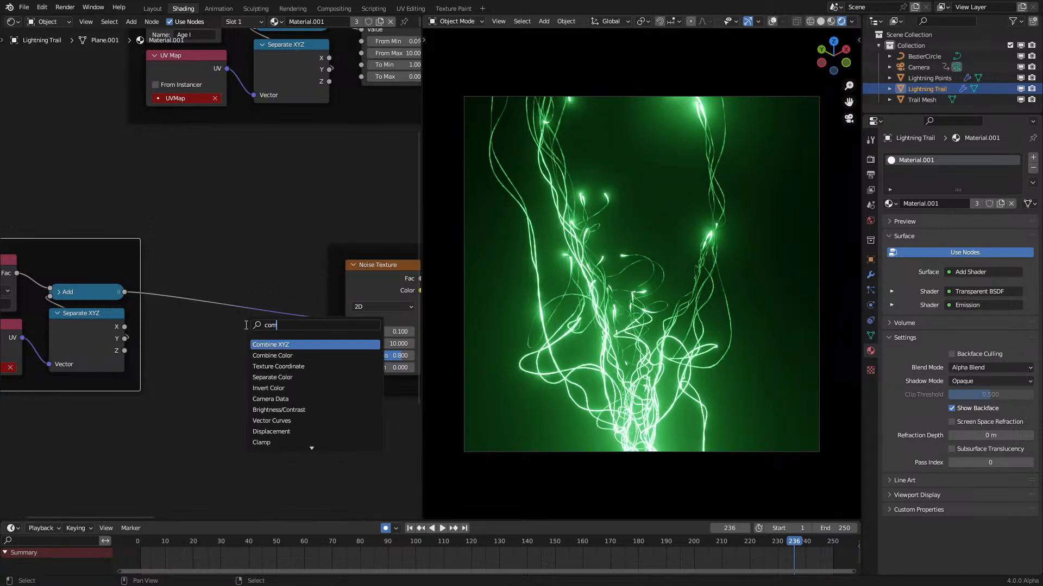
type("bine")
key("Return")
left_click(247, 323)
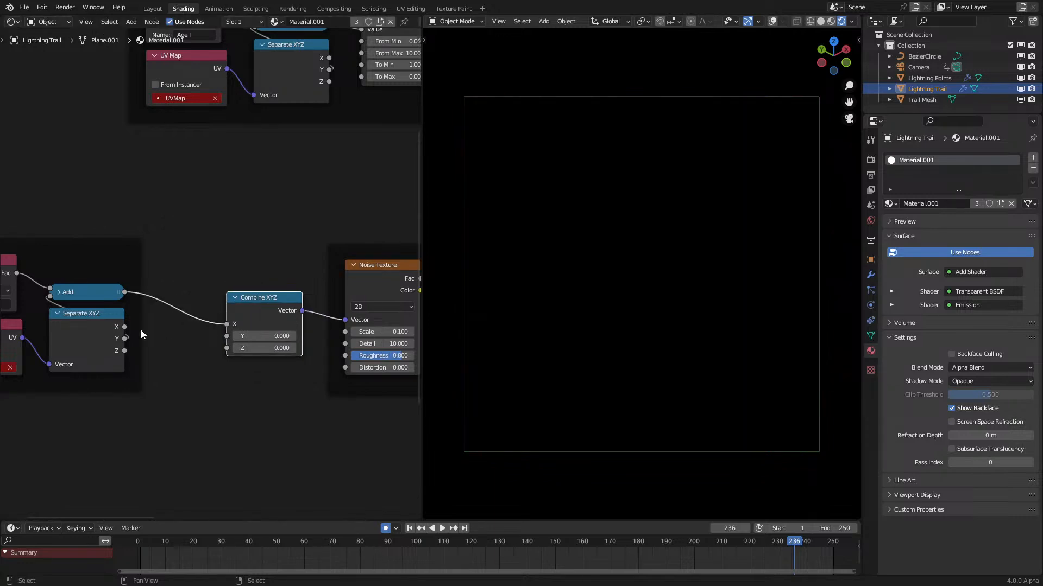
Step: Try Separate XYZ's X as the Combine XYZ's X and the Add result as its Y, and inspect the trails up close
left_click_drag(125, 327, 227, 324)
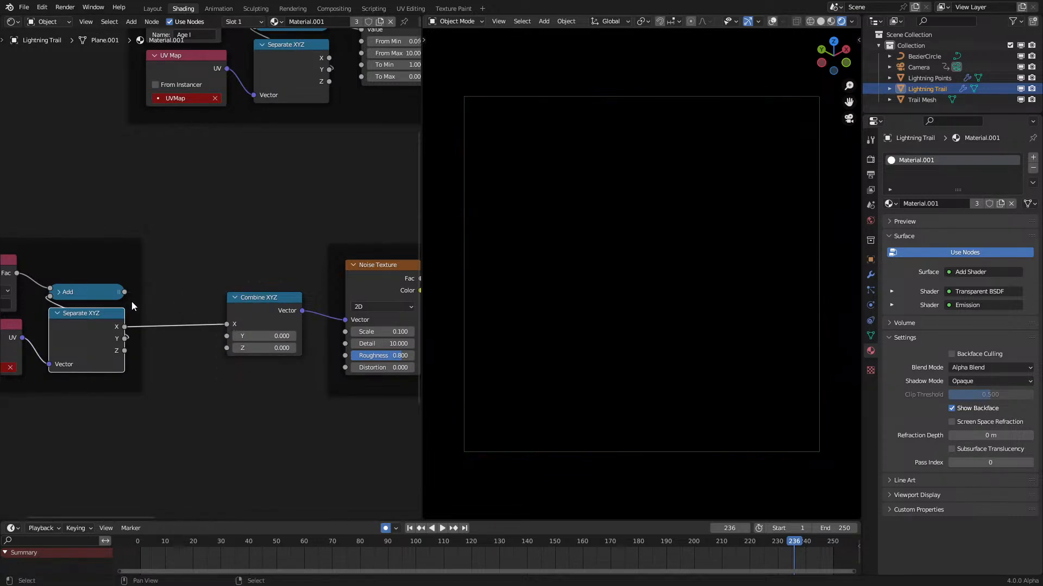
left_click_drag(123, 293, 237, 336)
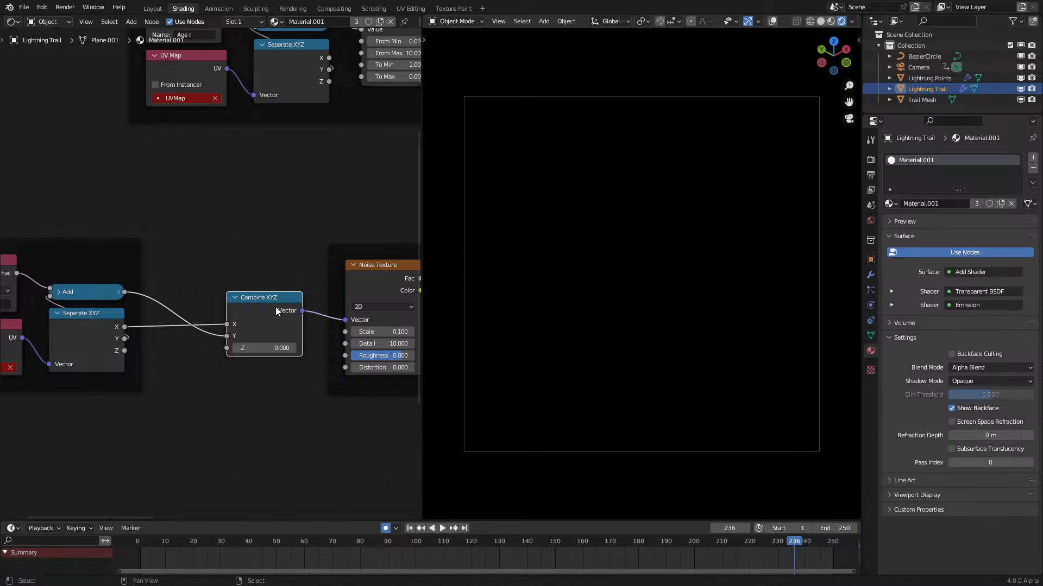
left_click_drag(276, 307, 223, 290)
scroll(311, 327, "up", 1)
scroll(640, 284, "up", 5)
key("q")
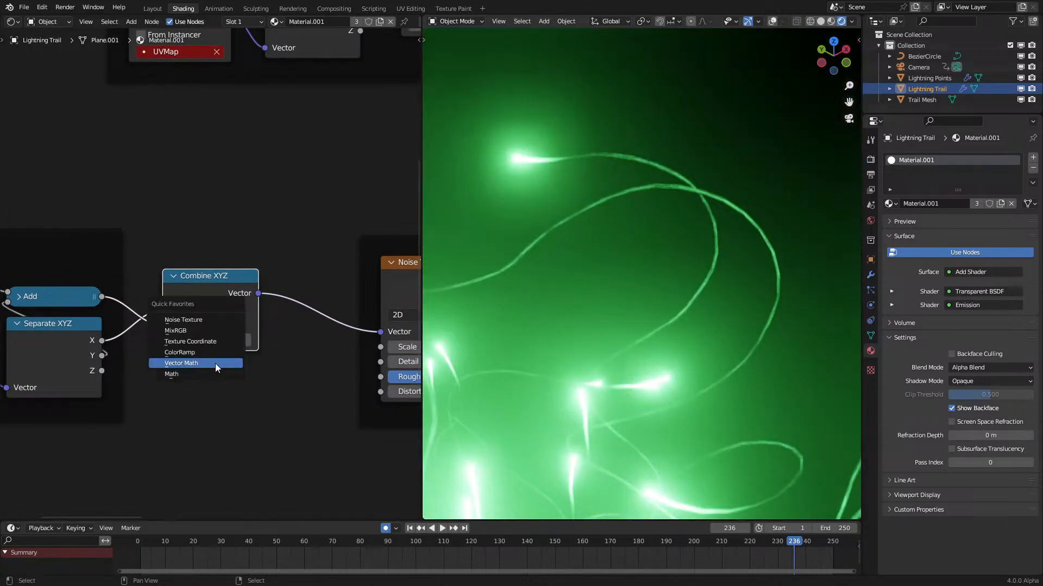
scroll(706, 333, "up", 6)
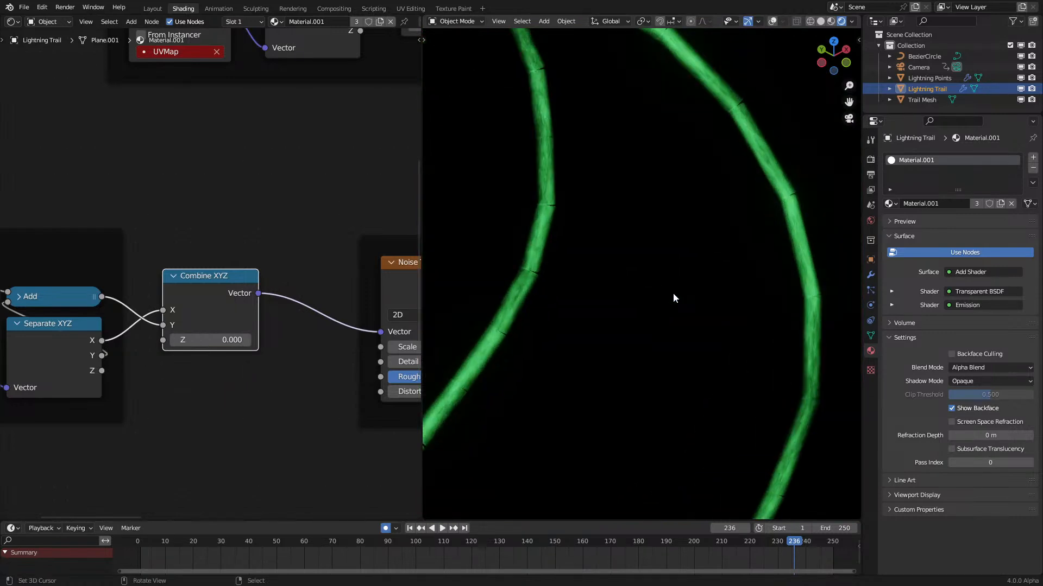
Step: Undo the Combine XYZ node's links and its insertion before the Noise Texture
key("ctrl+z")
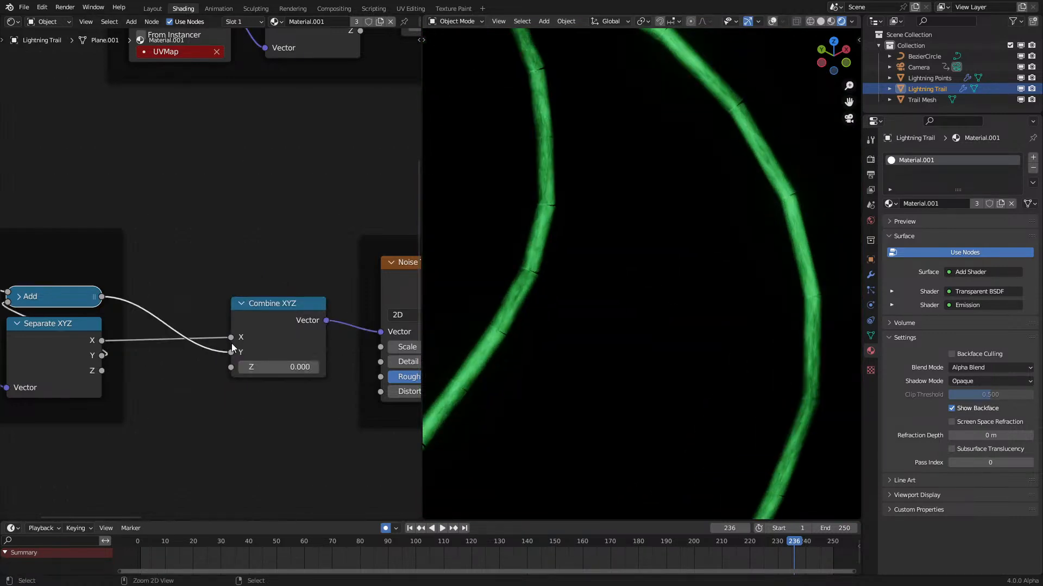
key("ctrl+z")
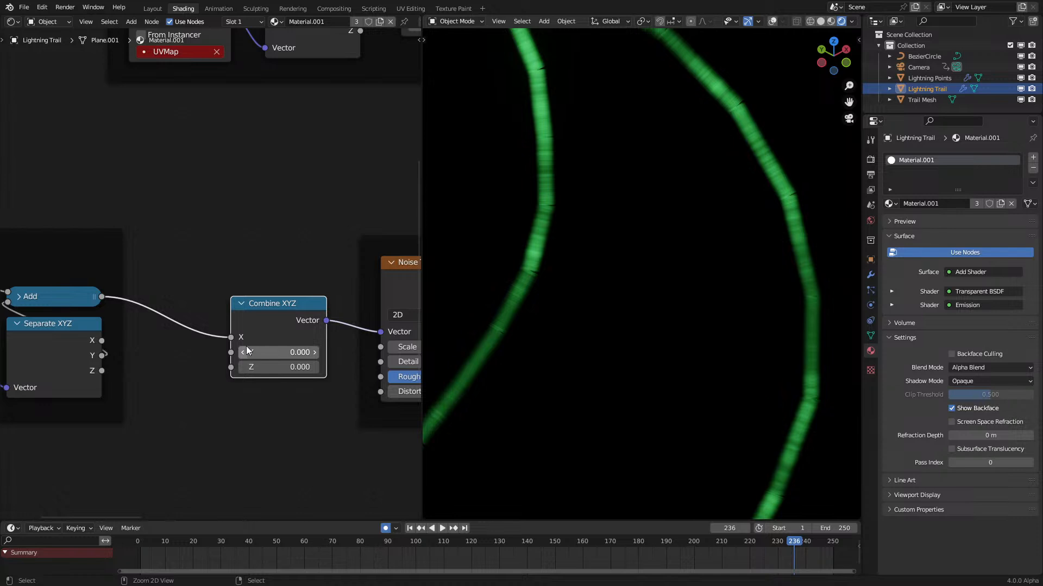
key("ctrl+z")
Step: Move the Age and UV frame back beside the Noise Texture, and duplicate the noise Map Range with the texture's Fac as its Value
left_click_drag(96, 232, 272, 261)
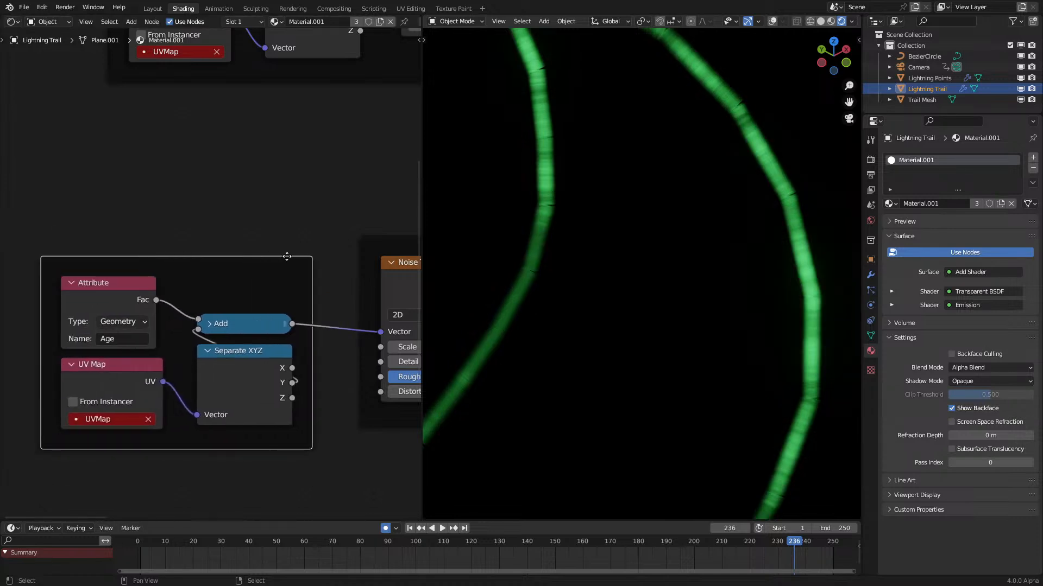
scroll(115, 238, "down", 5)
key("shift+d")
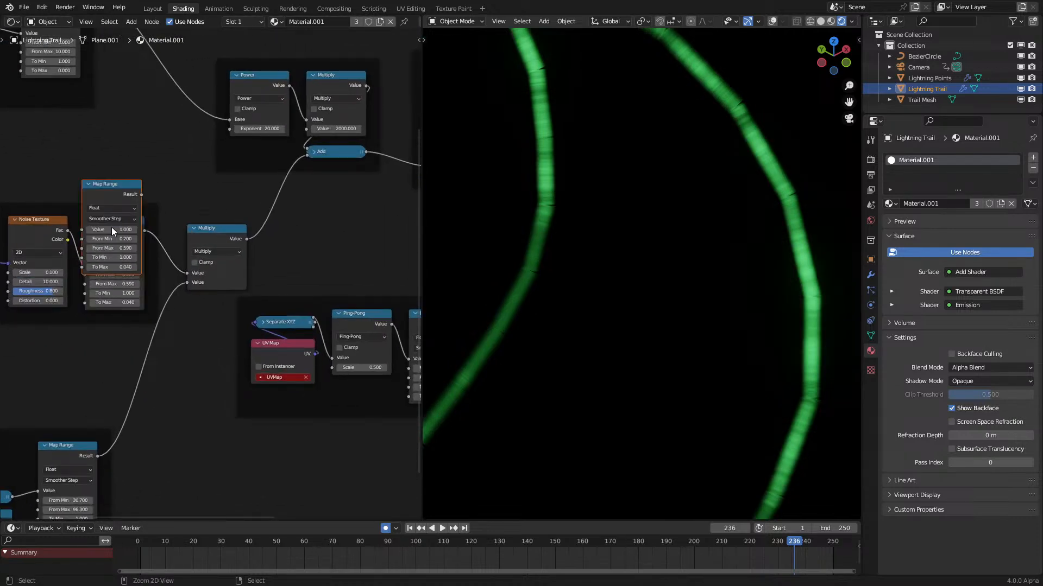
left_click(197, 381)
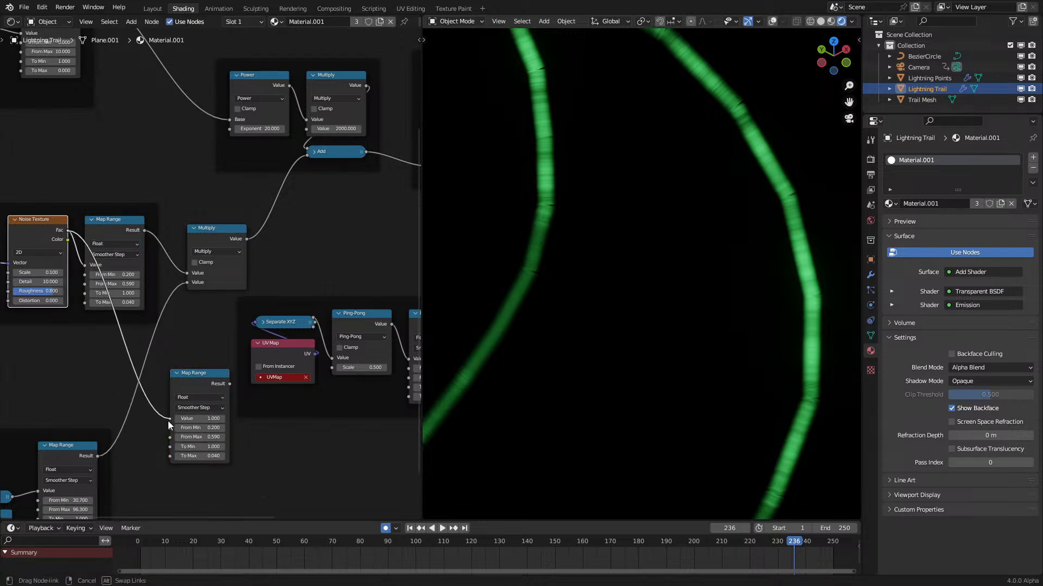
Step: Connect the duplicated Map Range's Result to From Min of the Map Range following the Ping-Pong node
middle_click_drag(240, 404, 140, 360)
scroll(140, 360, "up", 2)
left_click_drag(121, 385, 405, 392)
left_click_drag(283, 364, 283, 364)
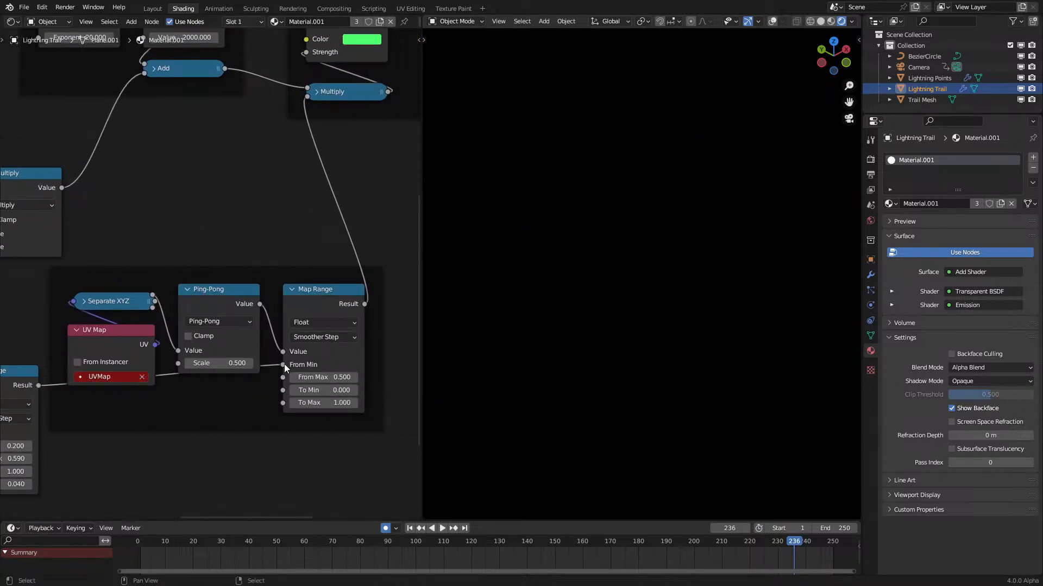
scroll(613, 367, "down", 3)
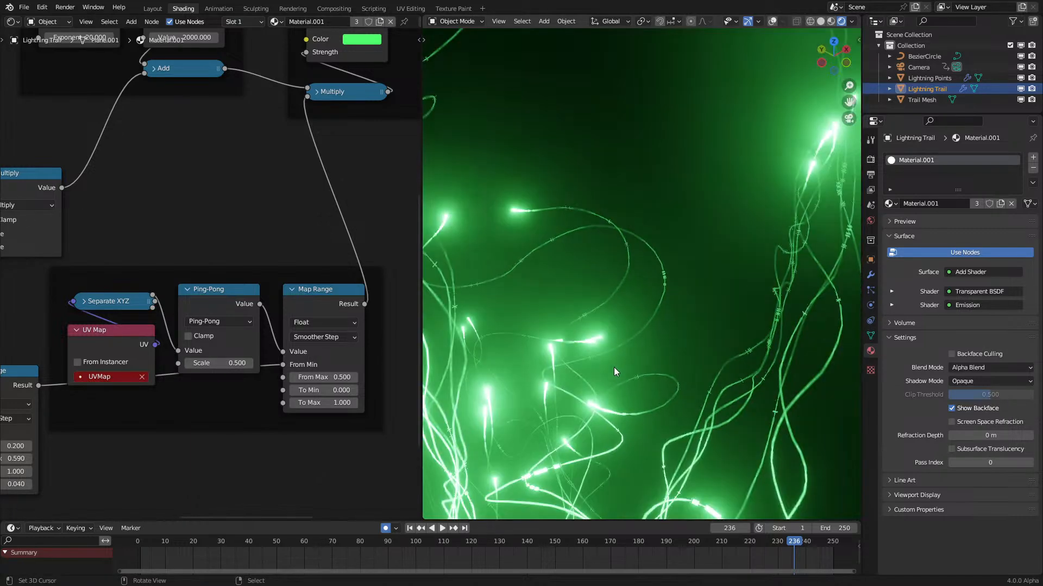
Step: Set the duplicated Map Range's From Min to 0 and From Max to 0.5
middle_click_drag(130, 368, 289, 291)
scroll(182, 282, "up", 2)
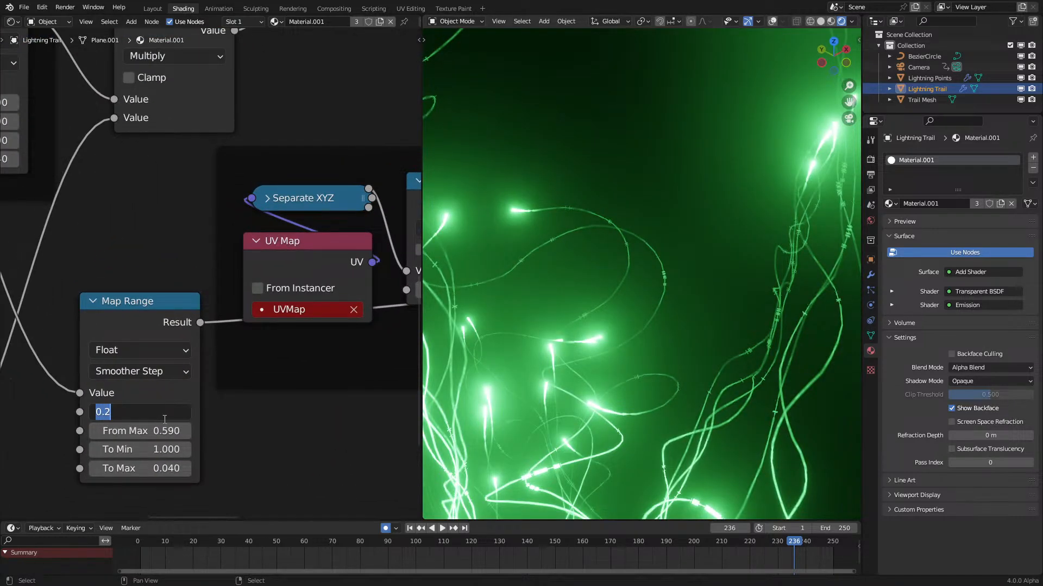
type("0")
key("Return")
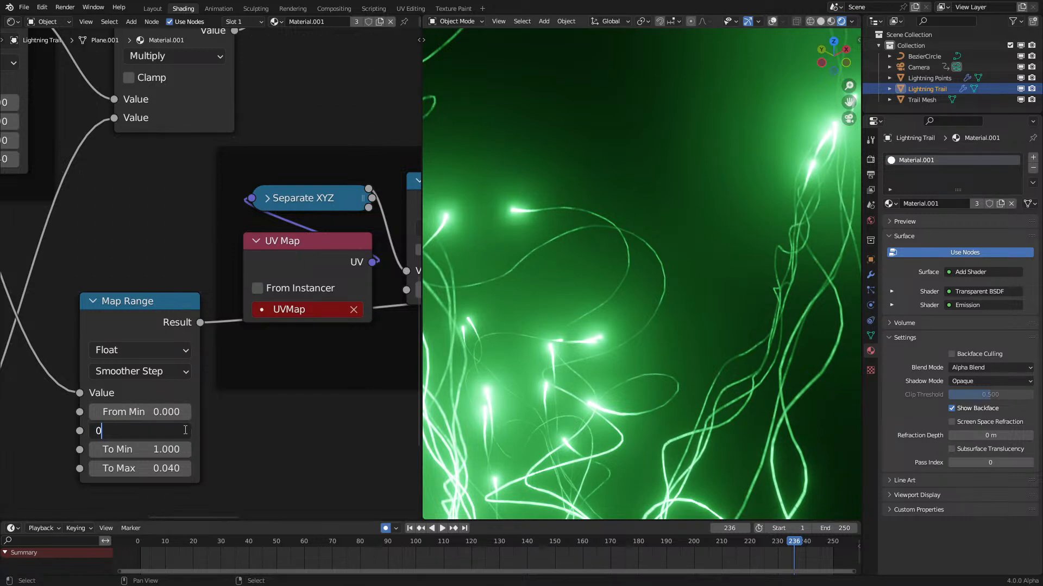
left_click(185, 430)
type("0")
key("Return")
type(".5")
key("Return")
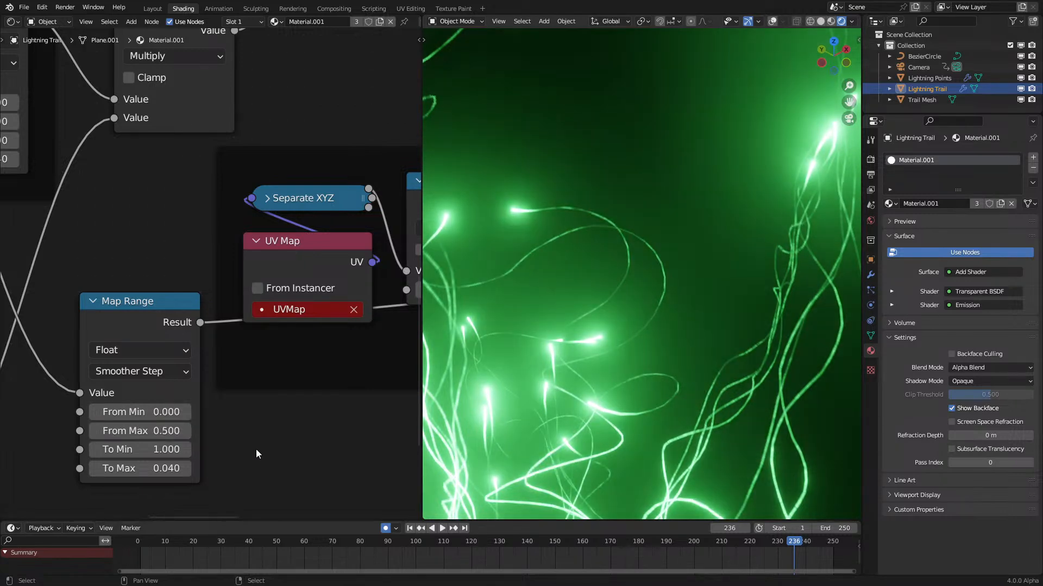
Step: Set the duplicated Map Range's To Min to 0.5, To Max to 0 and From Max to 1
mouse_move(162, 429)
left_mouse_down()
mouse_move(120, 429)
mouse_move(161, 429)
left_mouse_up()
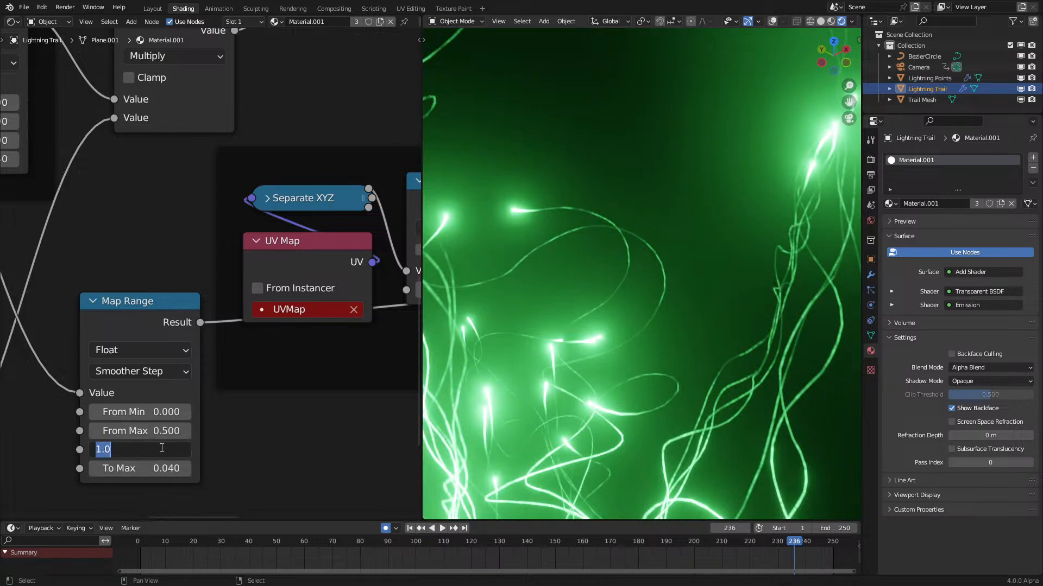
type("0")
key("Return")
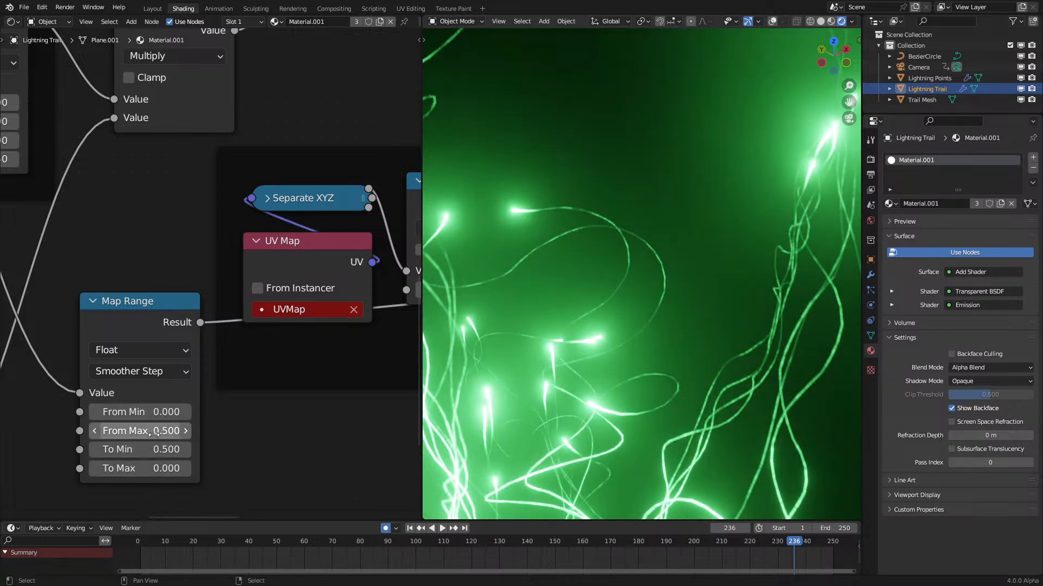
left_click(188, 424)
type("1")
key("Return")
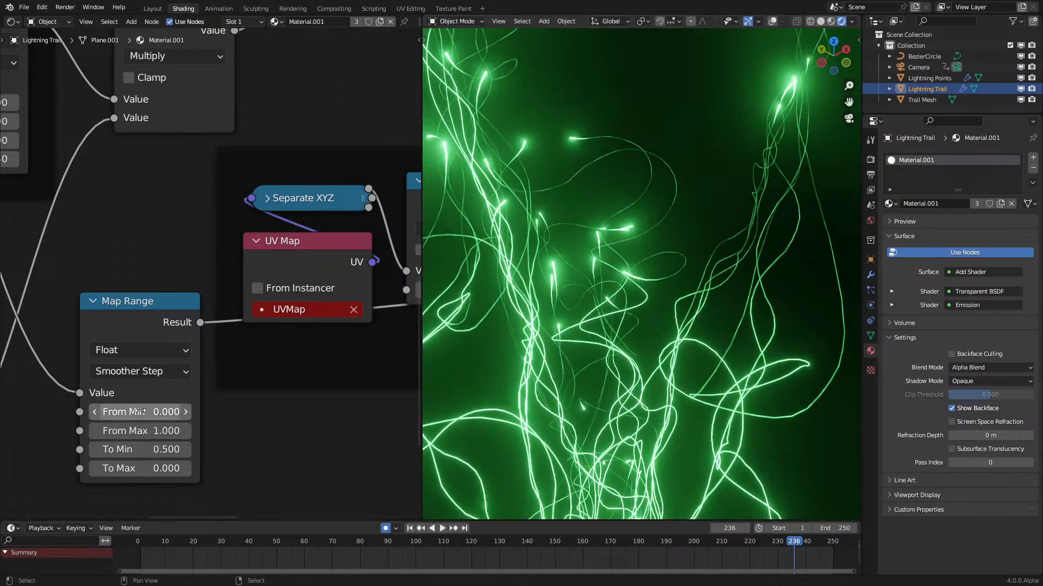
Step: Try out other From Min and From Max values on the duplicated Map Range while inspecting a trail up close
left_click_drag(140, 412, 163, 412)
right_click(140, 412)
right_click(146, 424)
right_click(146, 413)
scroll(533, 331, "up", 8)
scroll(622, 313, "up", 4)
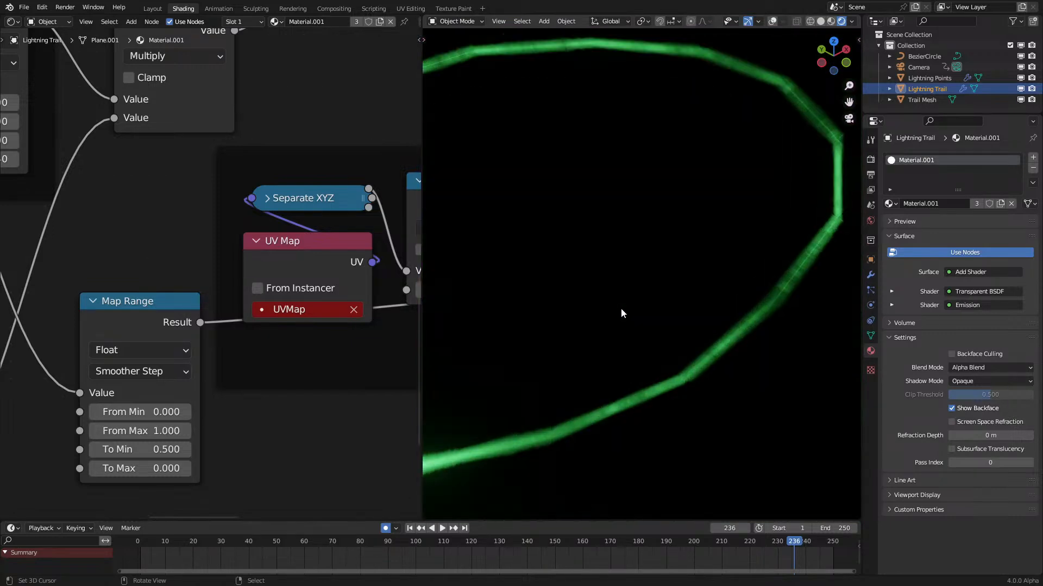
left_click_drag(159, 430, 182, 430)
right_click(159, 431)
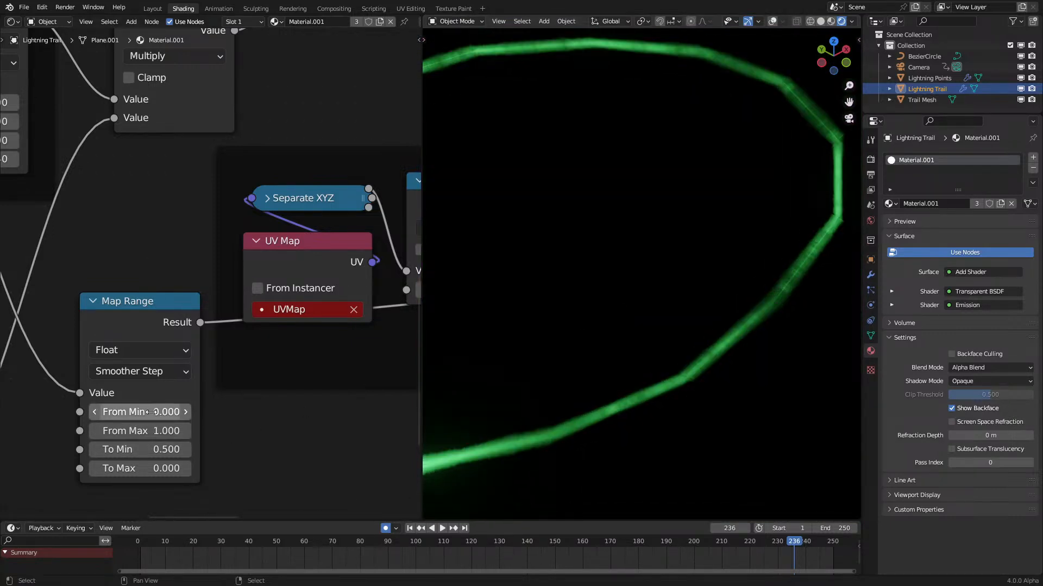
Step: Narrow the duplicated Map Range's input range to From Min 0.4 and From Max 0.6
left_click(93, 431)
left_click(93, 431)
left_click(189, 413)
left_click(188, 412)
left_click(189, 412)
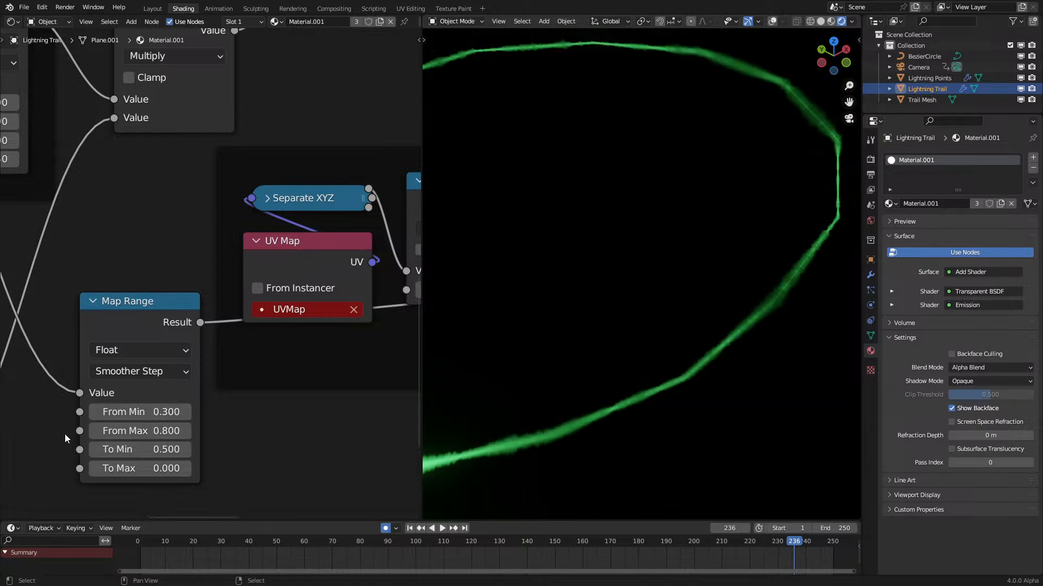
left_click(95, 434)
left_click(95, 435)
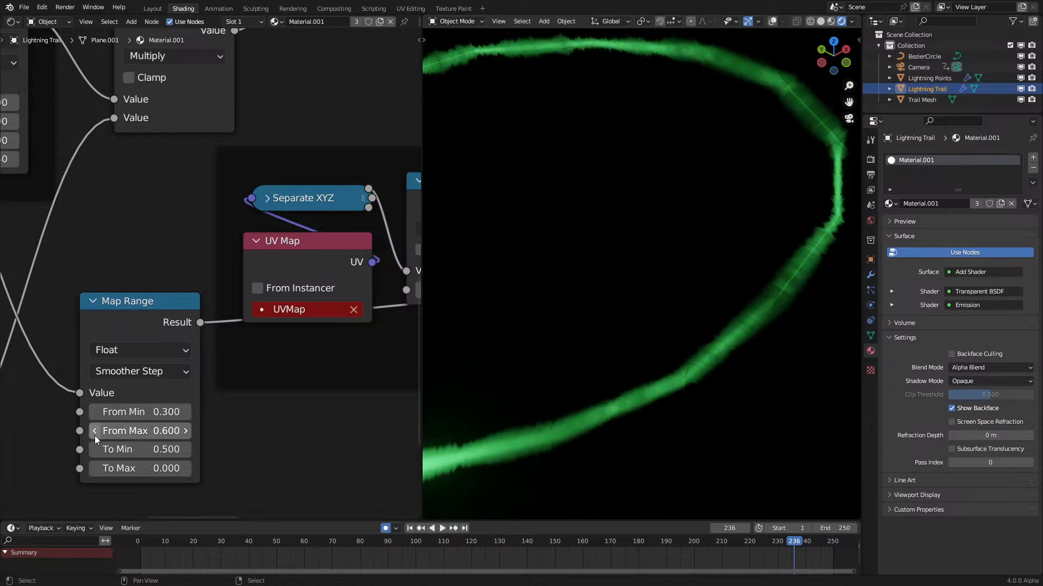
left_click(185, 412)
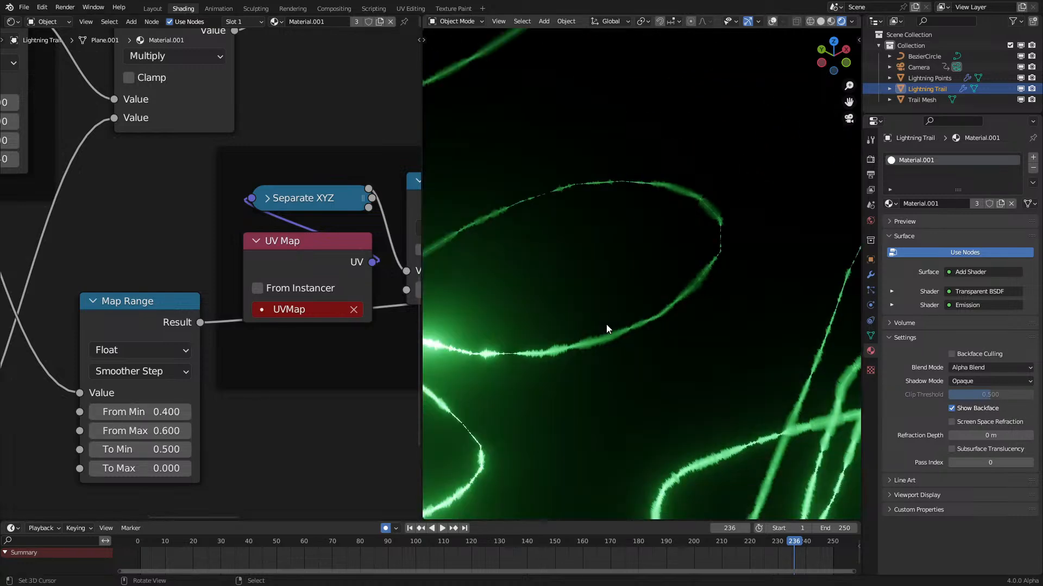
Step: Play the animation, stop it at frame 132, and examine the trail edges up close
key("space")
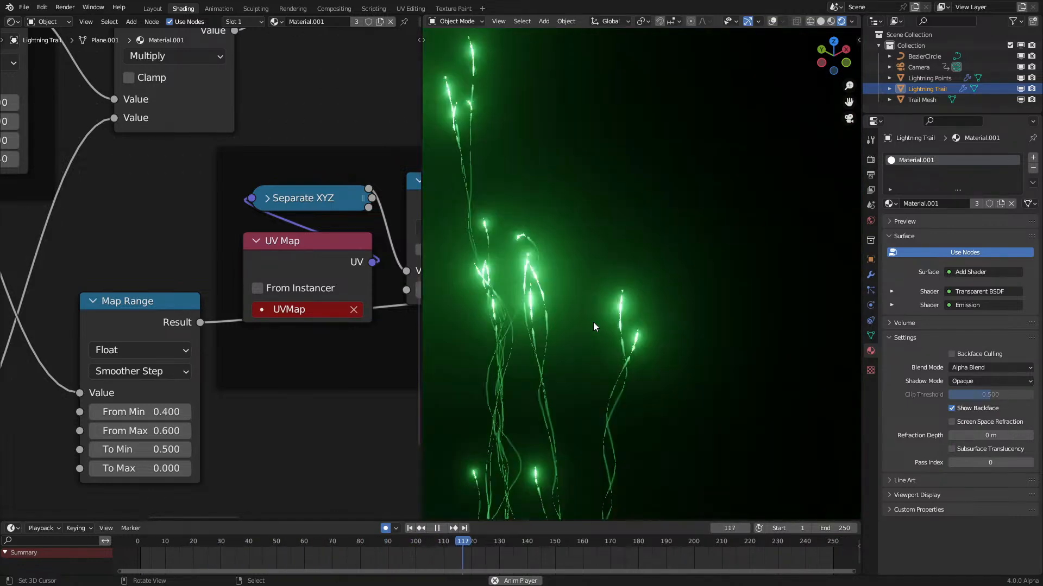
key("space")
scroll(631, 307, "down", 3)
scroll(673, 315, "up", 8)
scroll(689, 318, "down", 2)
Step: Lower the Noise Texture's Roughness to 0.5 and check the trails from farther away
middle_click_drag(131, 329, 346, 402)
middle_click_drag(318, 367, 161, 477)
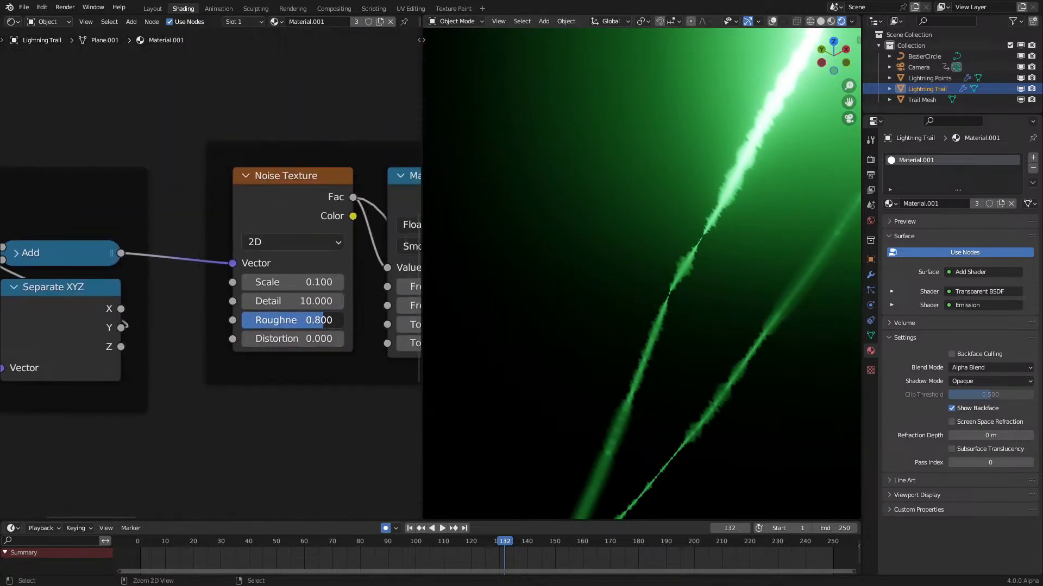
left_click_drag(312, 320, 292, 320, "ctrl")
scroll(598, 284, "down", 9)
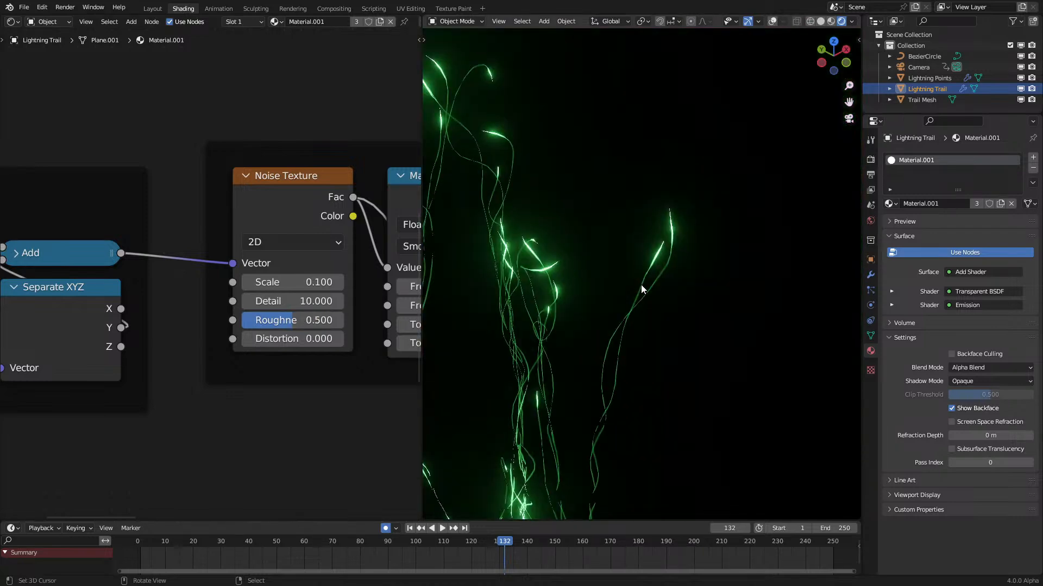
Step: Advance the animation to frame 153 and set the Noise Texture's Roughness to 0.7
key("space")
key("space")
scroll(641, 284, "up", 5)
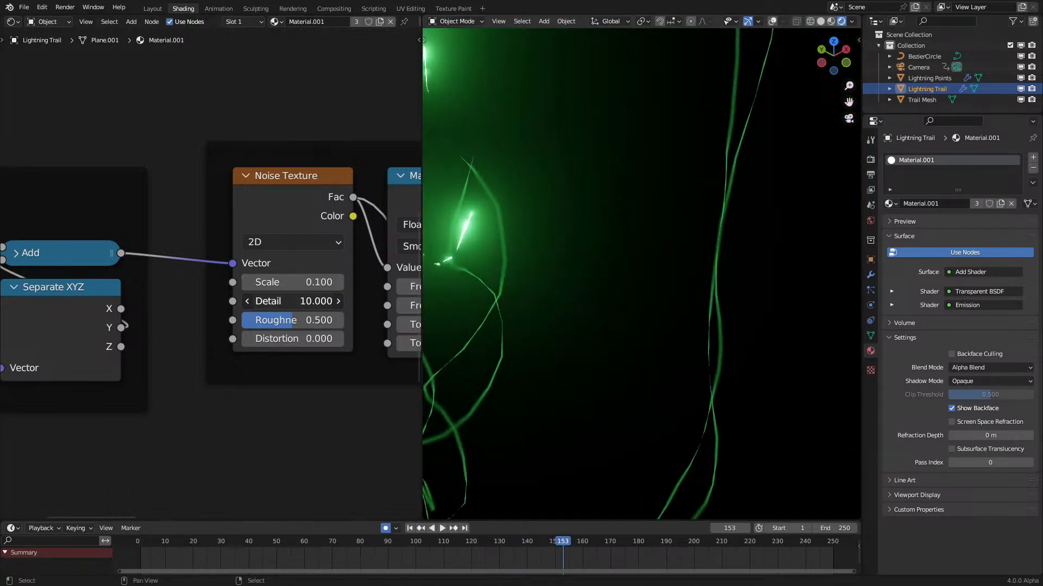
mouse_move(315, 301)
left_mouse_down("ctrl")
mouse_move(310, 282)
mouse_move(324, 283)
mouse_move(309, 316)
mouse_move(328, 316)
left_mouse_up("ctrl")
right_click(311, 282)
scroll(613, 341, "down", 7)
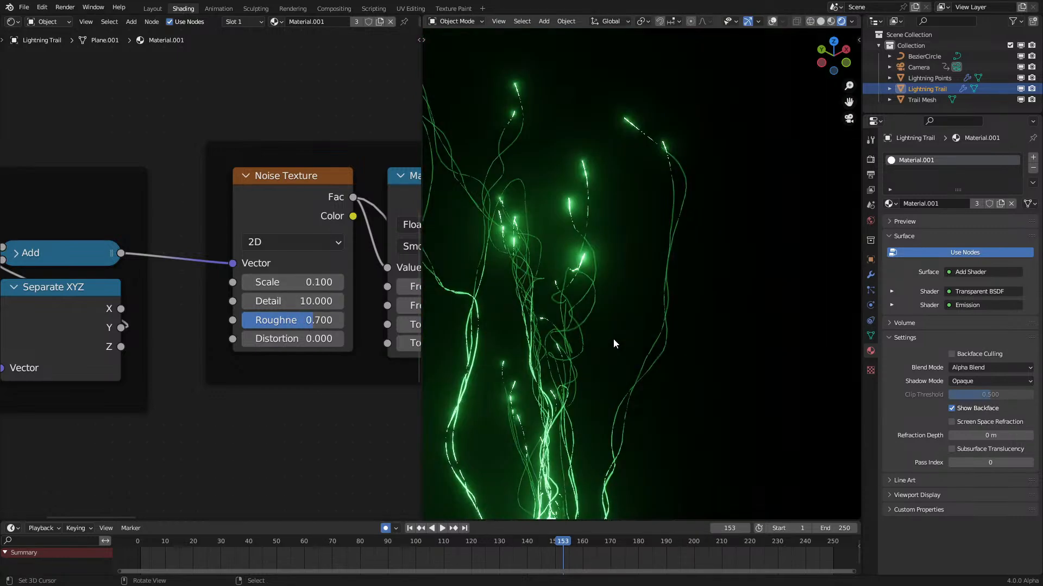
Step: Play the animation on to frame 167 and examine the broken-up trails
scroll(641, 337, "up", 2)
key("space")
key("space")
scroll(641, 333, "up", 2)
scroll(283, 375, "down", 1)
Step: Set the duplicated Map Range's To Max to 0.1, and replay the animation from the start to inspect the trails in the camera frame
middle_click_drag(283, 375, 301, 167)
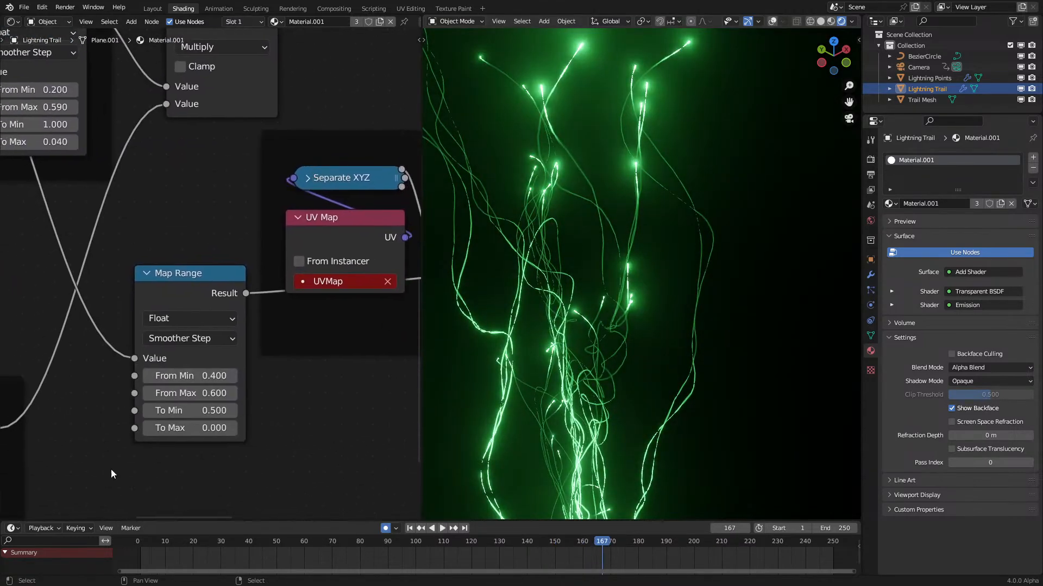
left_click(231, 429)
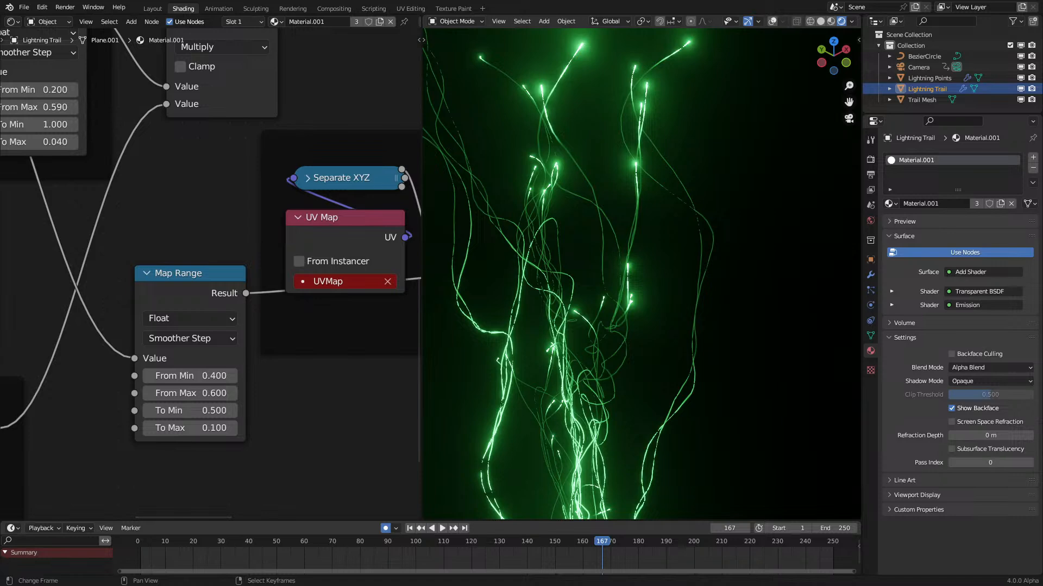
key("shift+Left")
key("space")
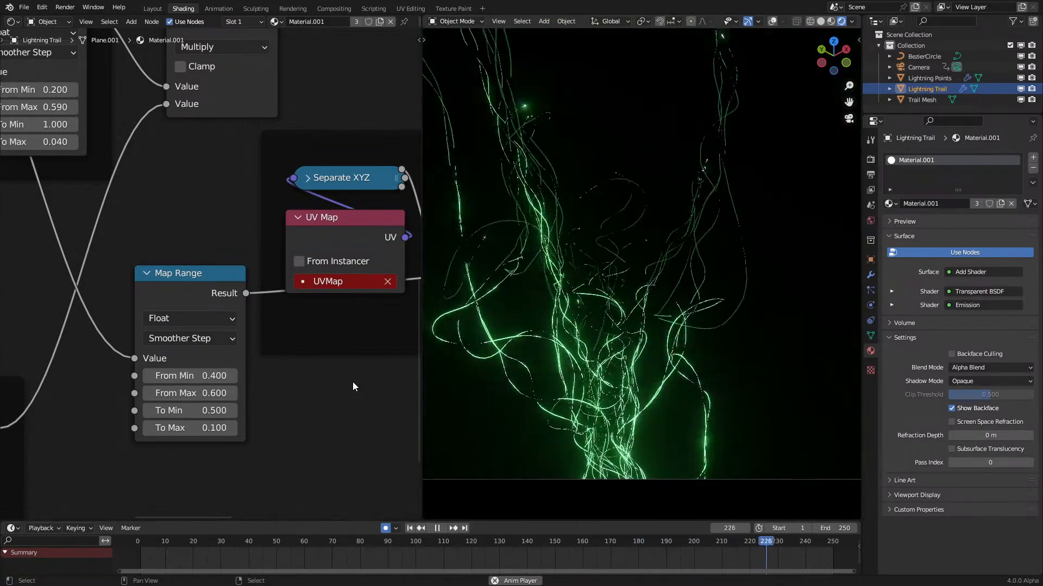
middle_click_drag(680, 273, 745, 320, "shift")
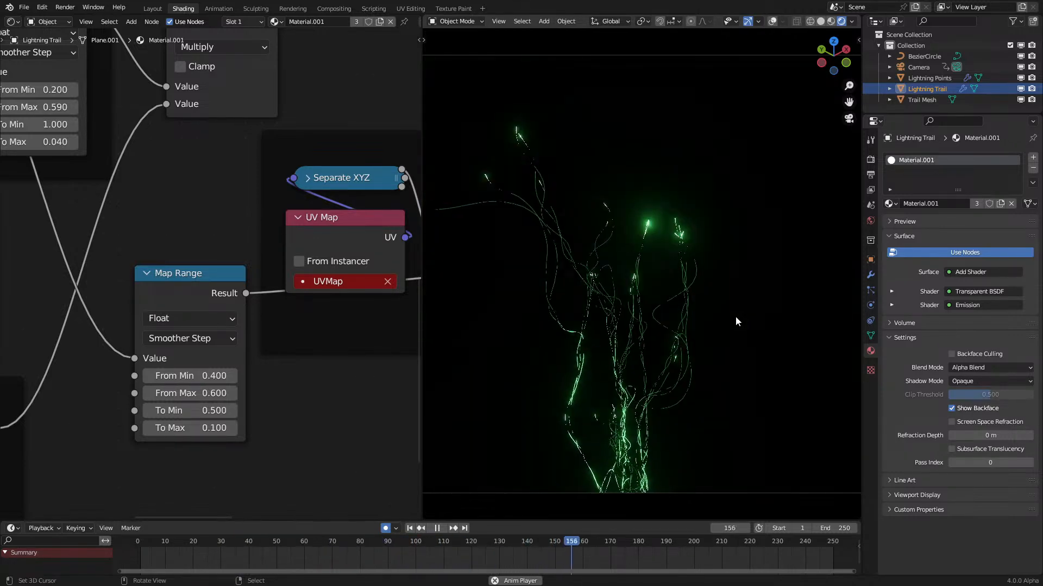
key("space")
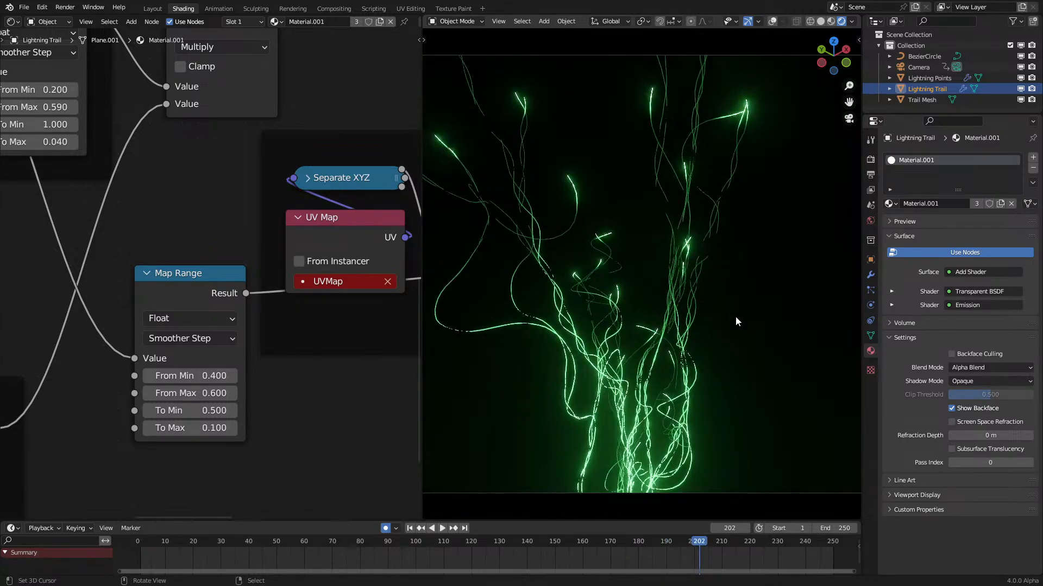
scroll(687, 242, "up", 6)
scroll(686, 242, "down", 7)
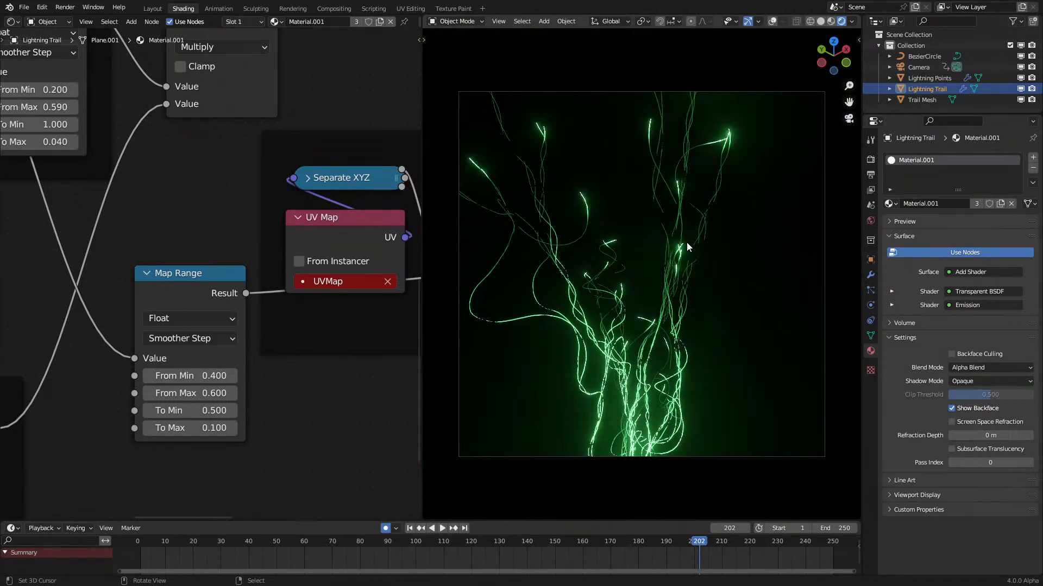
scroll(687, 242, "up", 2)
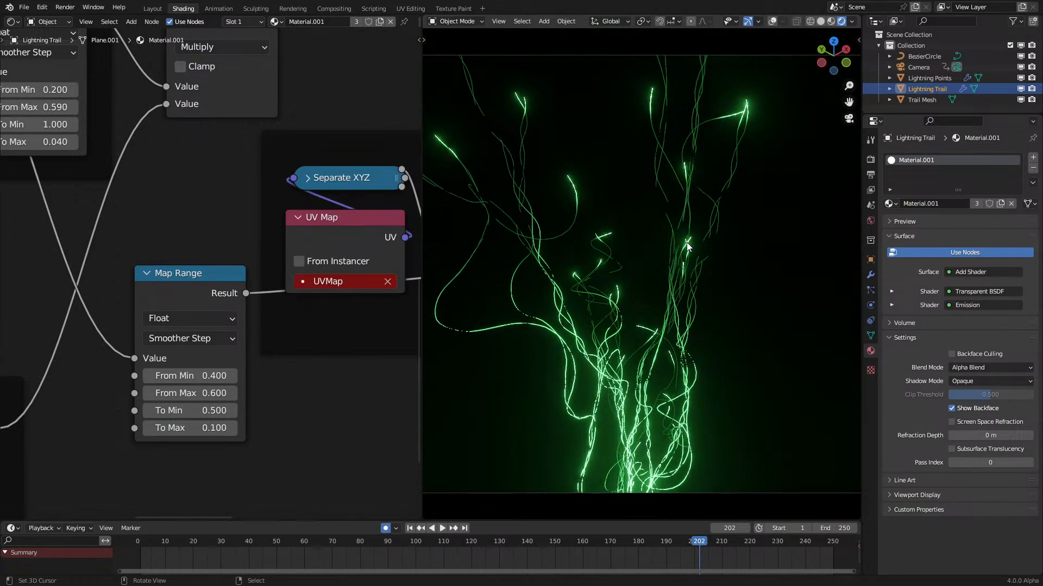
Step: Set the duplicated Map Range's To Max to 0.2, and try To Min at 0.6 before returning it to 0.5
left_click(233, 428)
left_click(234, 410)
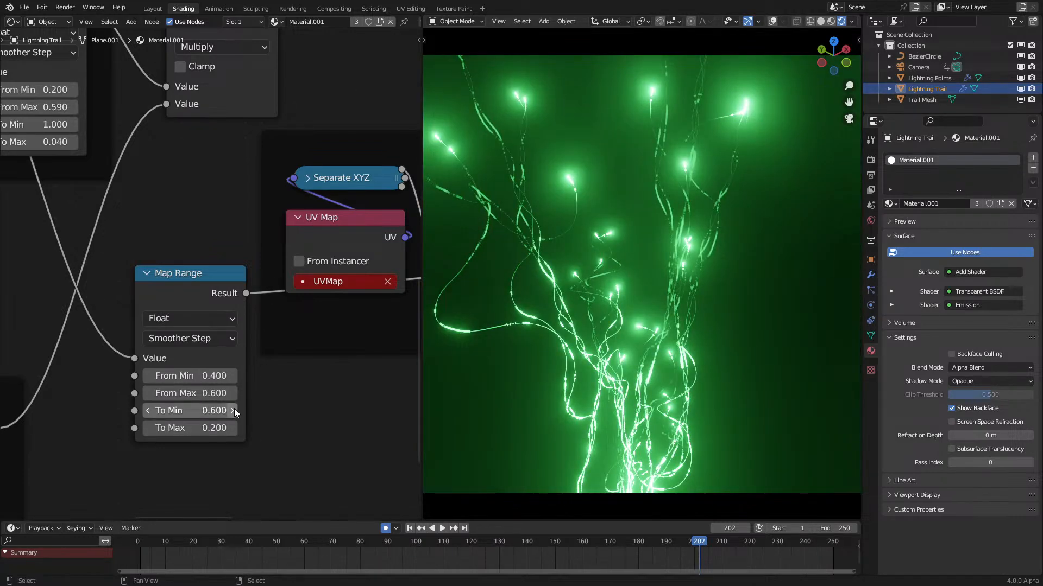
left_click(147, 411)
left_click_drag(163, 411, 109, 411, "shift")
right_click(163, 411)
Step: Cut the link into From Min of the Map Range after Ping-Pong, preview manual From Min values, and reconnect the link
middle_click_drag(272, 279, 178, 329)
right_click_drag(177, 330, 178, 368, "ctrl")
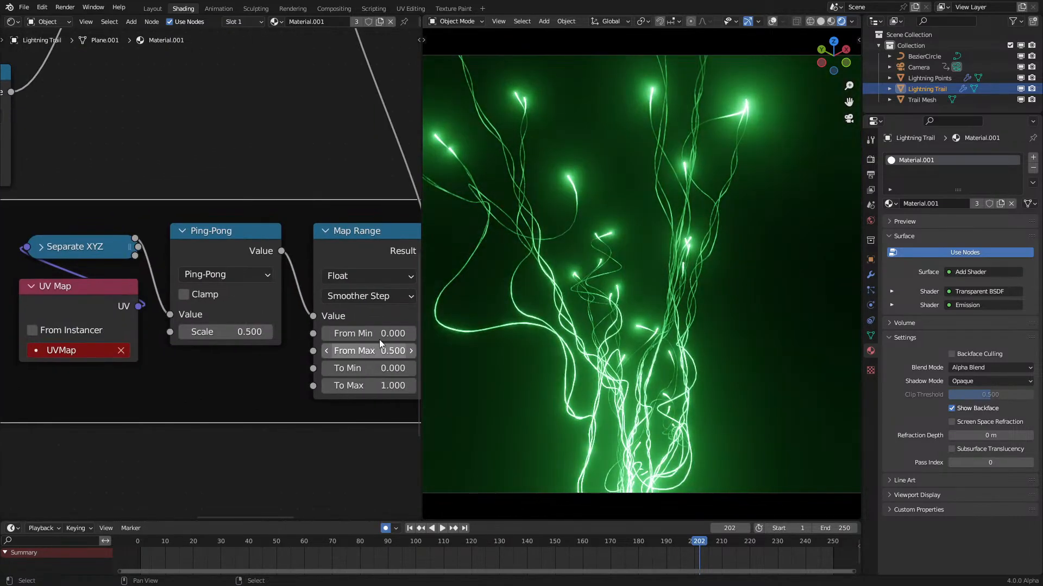
left_click_drag(380, 333, 411, 334)
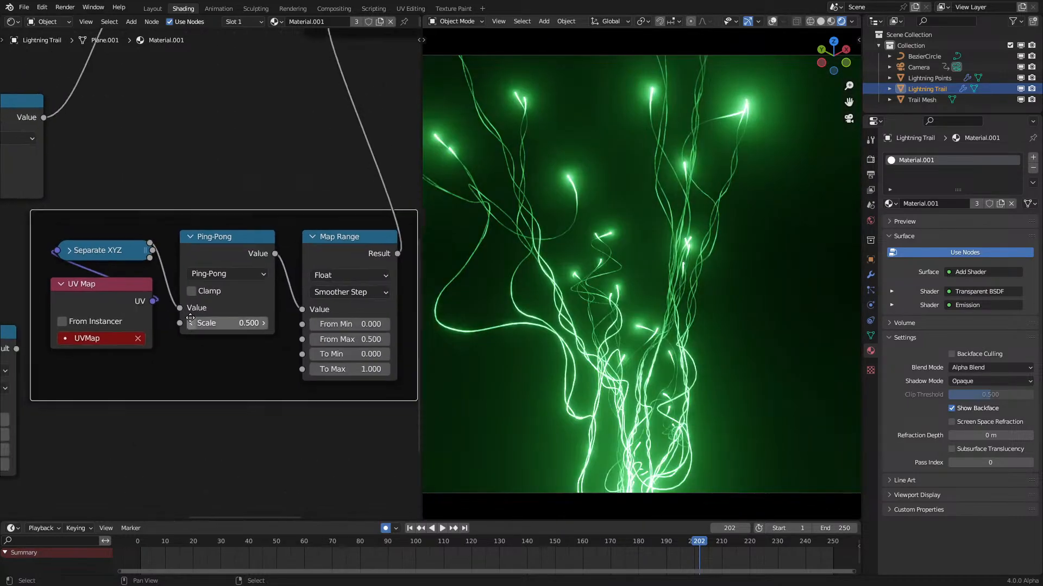
left_click_drag(381, 326, 377, 305)
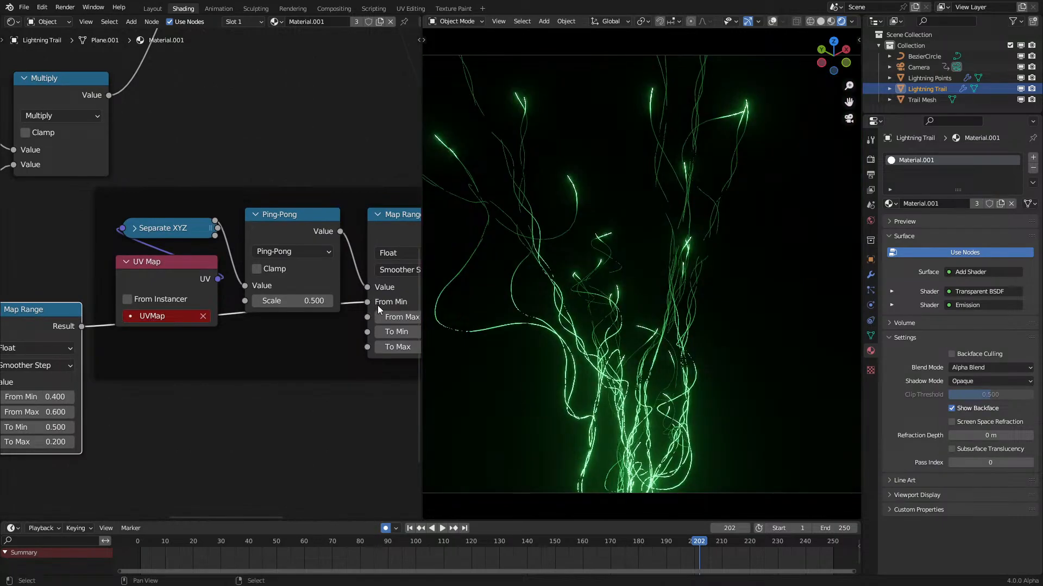
Step: Play the animation on to frame 243, and set the duplicated Map Range's To Min to 0.4 and To Max to 0
key("space")
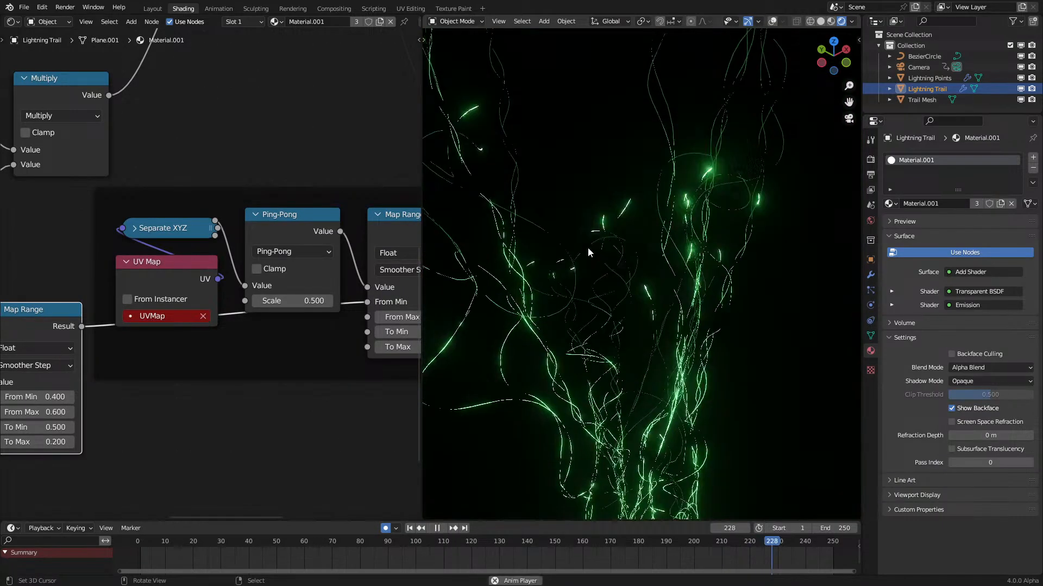
key("space")
middle_click_drag(108, 373, 261, 333)
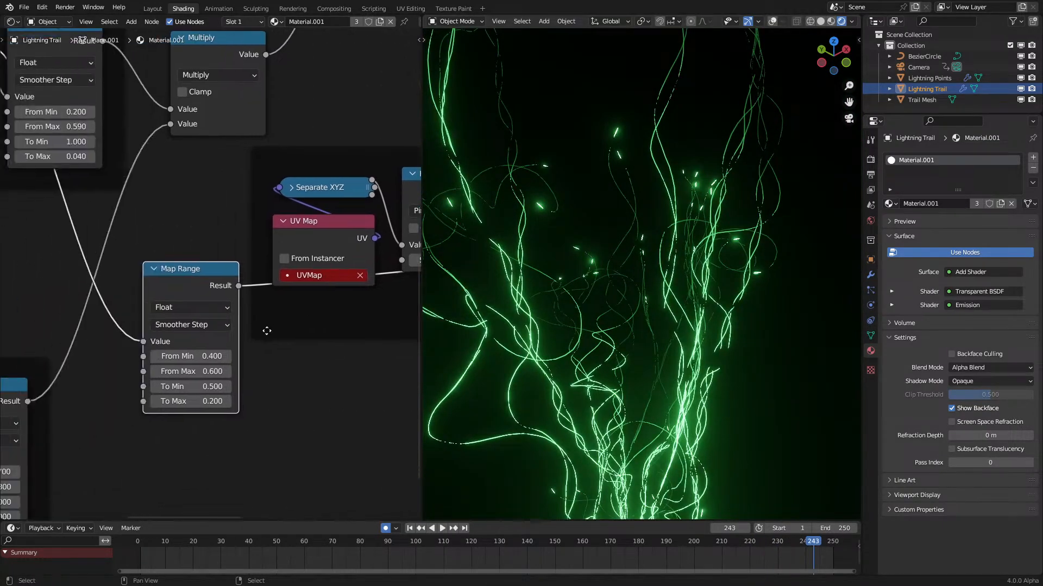
scroll(206, 285, "up", 4)
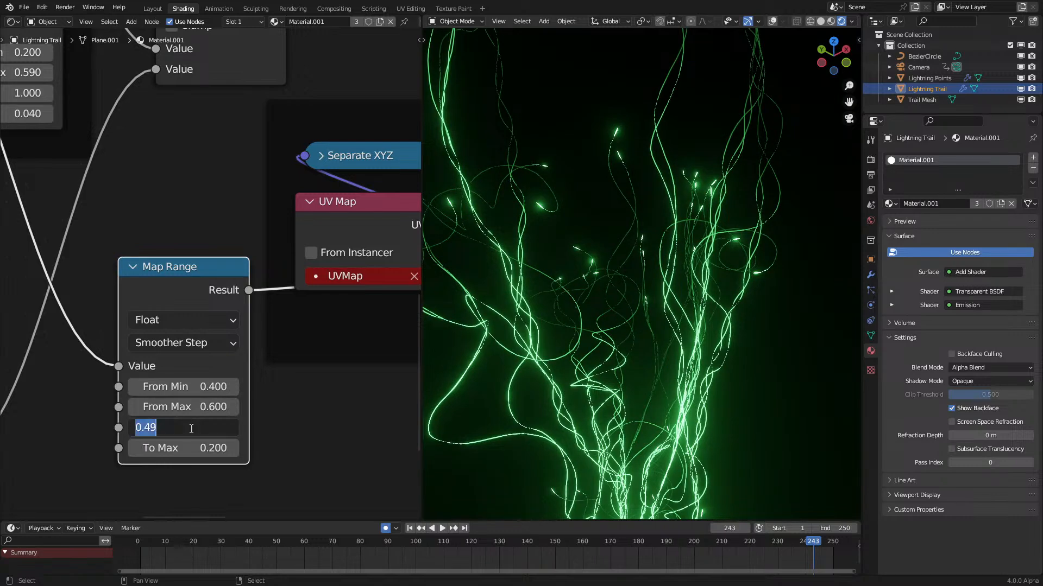
key("Return")
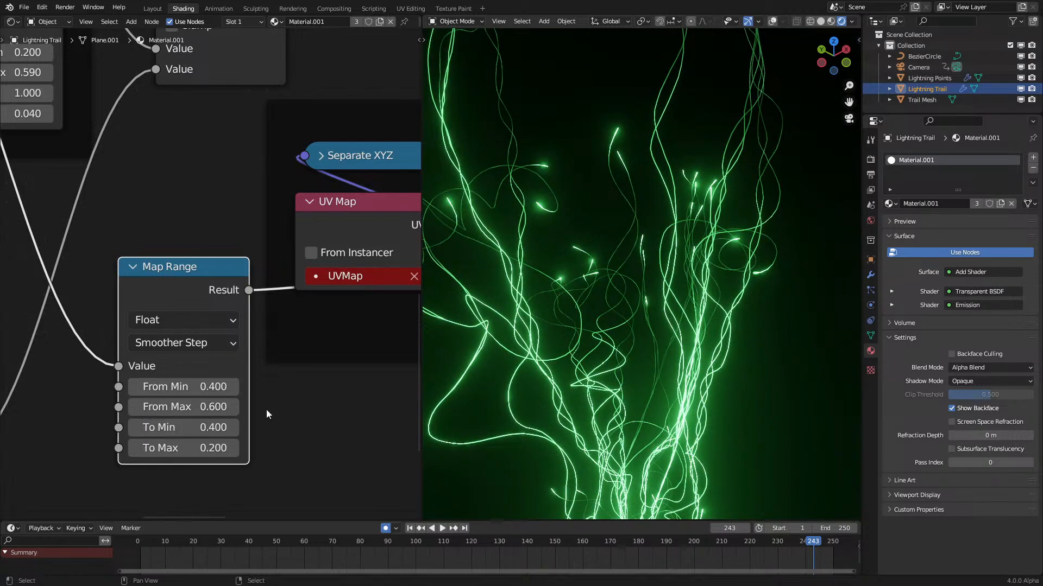
scroll(288, 461, "up", 1)
key("Return")
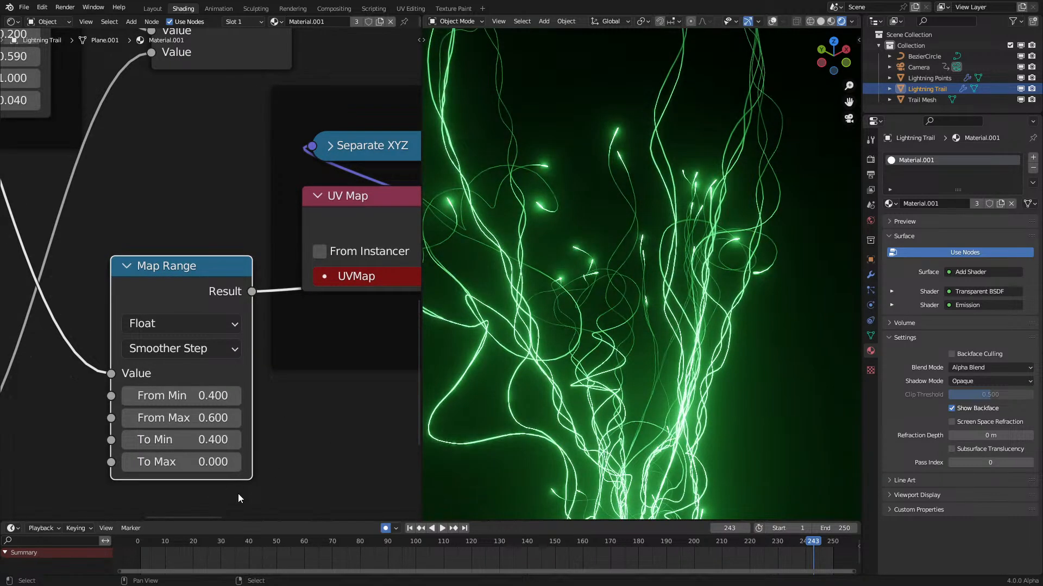
Step: Replay the animation to inspect the trails, and set the Noise Texture's Detail to 6 and Roughness to 0.5
key("space")
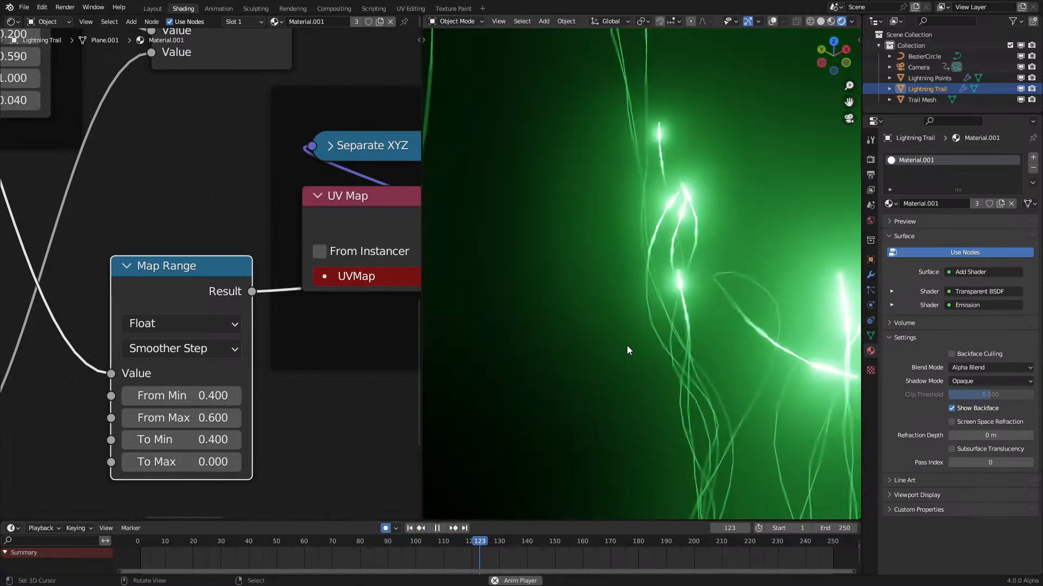
key("space")
scroll(627, 345, "up", 1)
middle_click_drag(55, 225, 317, 346)
middle_click_drag(260, 221, 370, 308)
left_click_drag(211, 281, 199, 281, "ctrl")
mouse_move(200, 237)
left_mouse_down()
mouse_move(223, 238)
mouse_move(208, 238)
left_mouse_up()
scroll(617, 320, "up", 5)
scroll(203, 263, "up", 1)
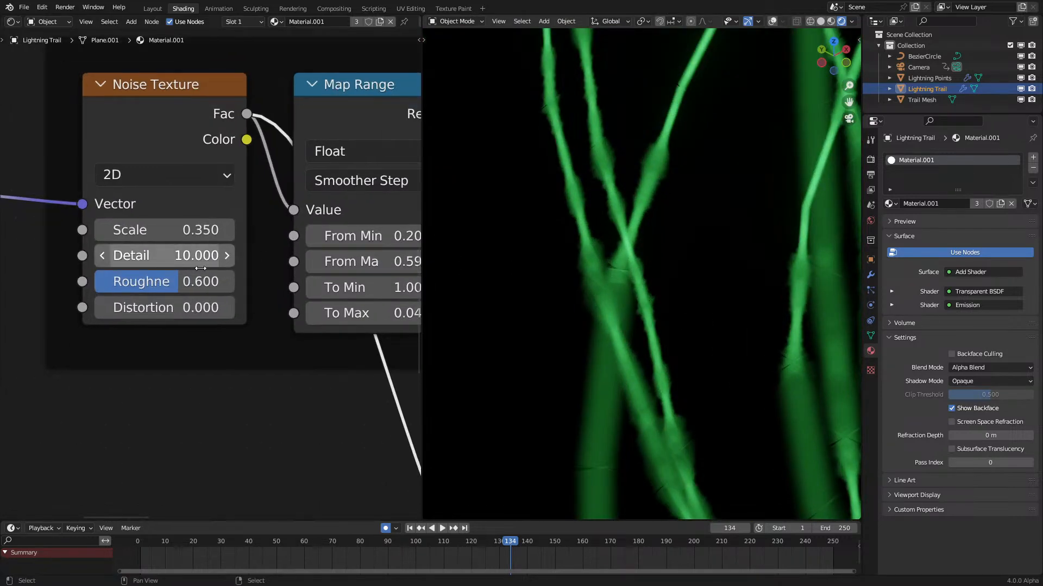
mouse_move(195, 255)
left_mouse_down()
mouse_move(163, 255)
mouse_move(198, 255)
left_mouse_up()
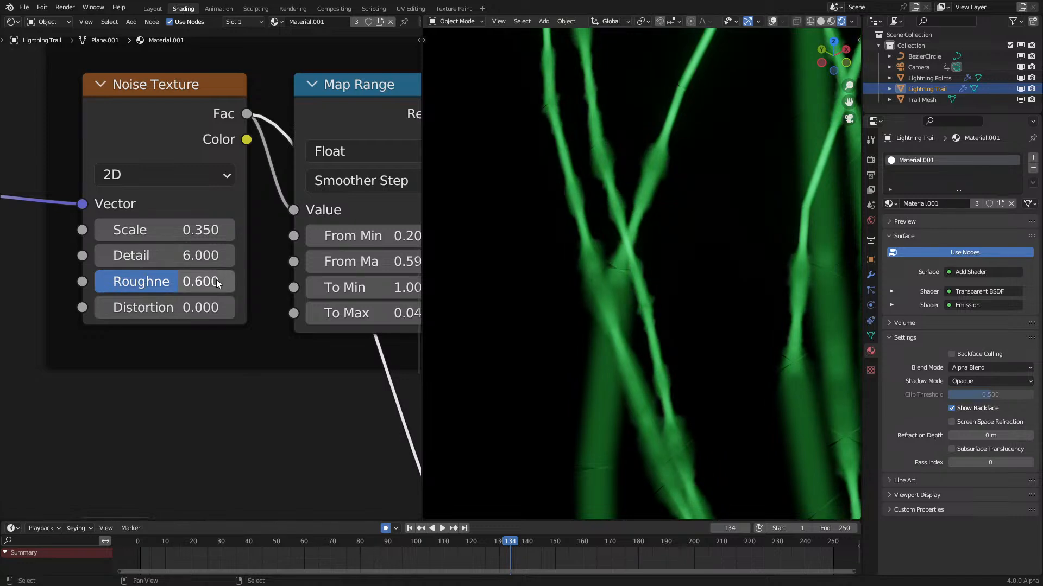
left_click_drag(201, 282, 185, 281)
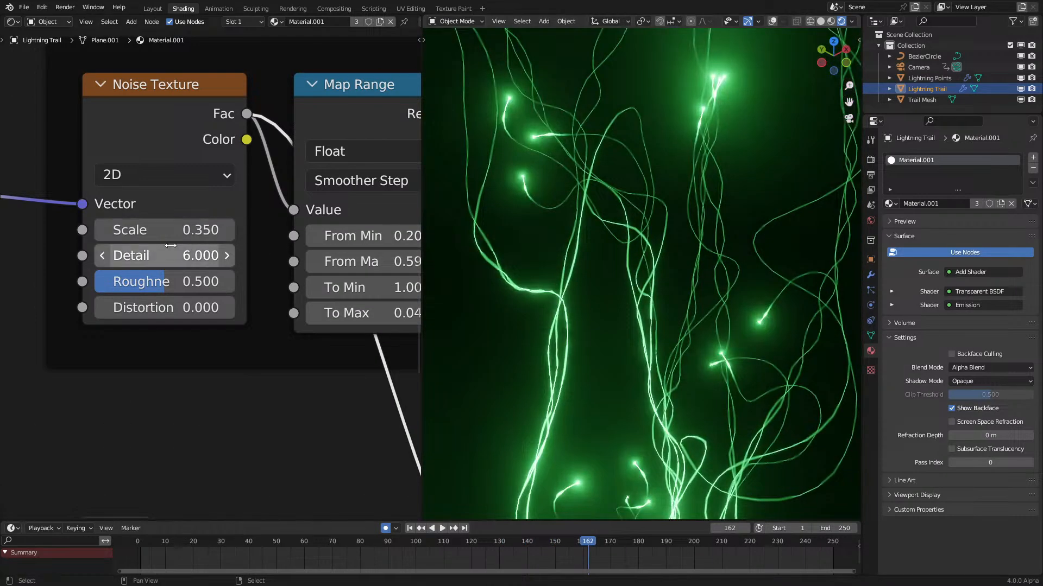
Step: Try the Noise Texture's Scale at 1, and set it to 0.5
type("1")
key("Return")
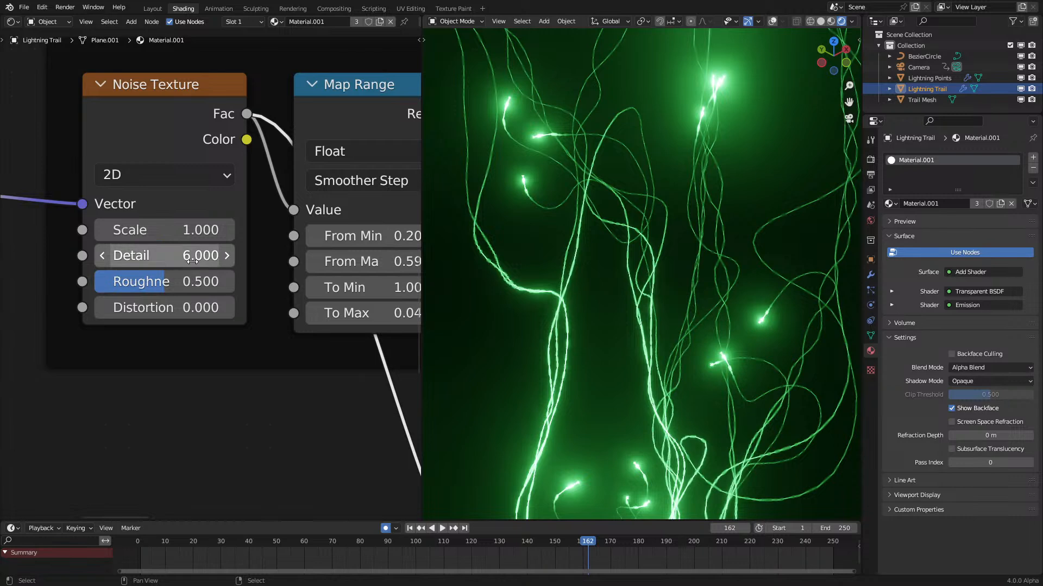
left_click(190, 231)
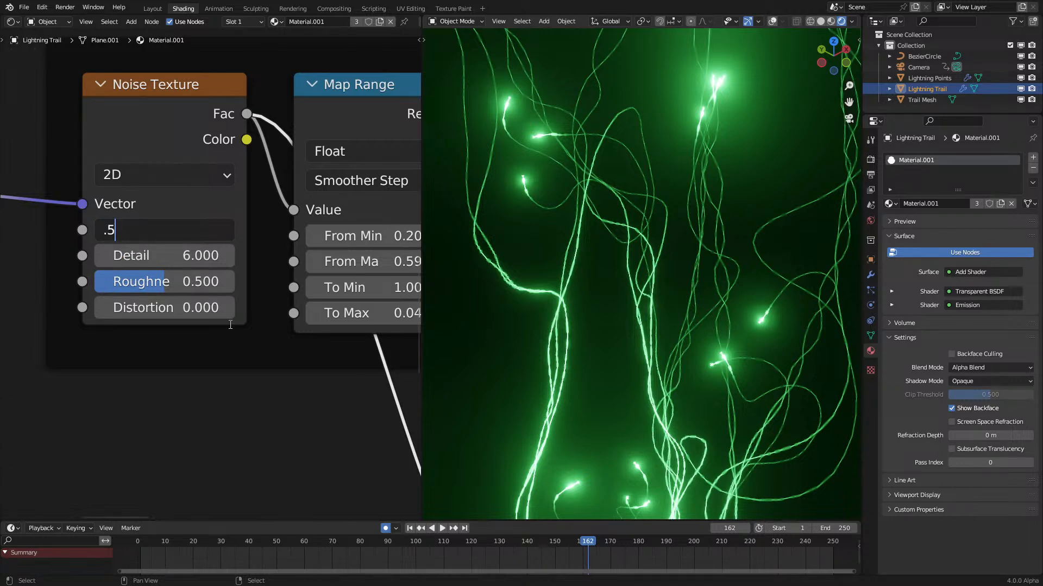
key("Return")
Step: Play the animation to frame 240, and examine the trails' width variation up close and in the full camera frame
key("space")
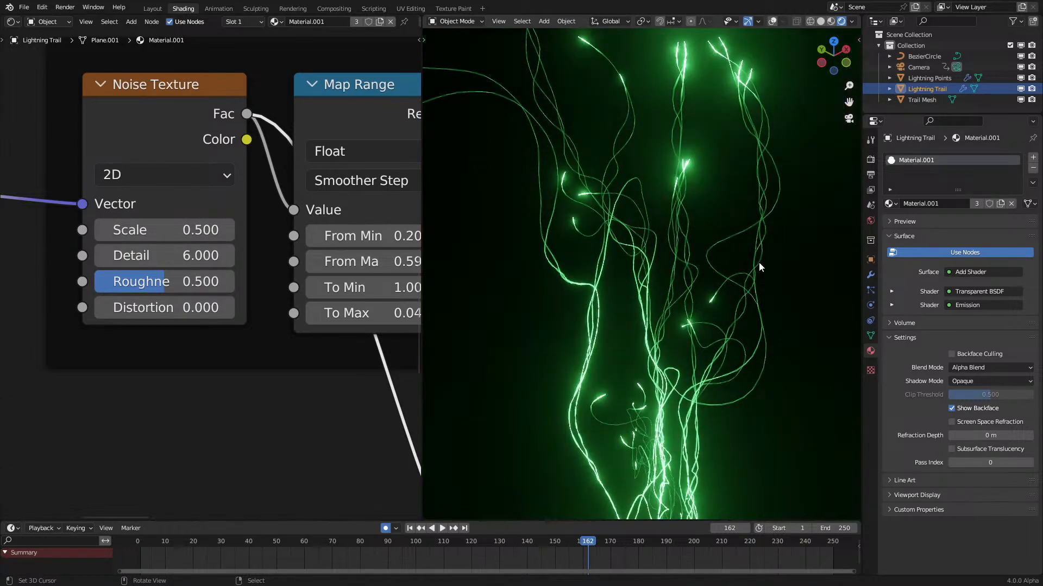
scroll(758, 262, "down", 2)
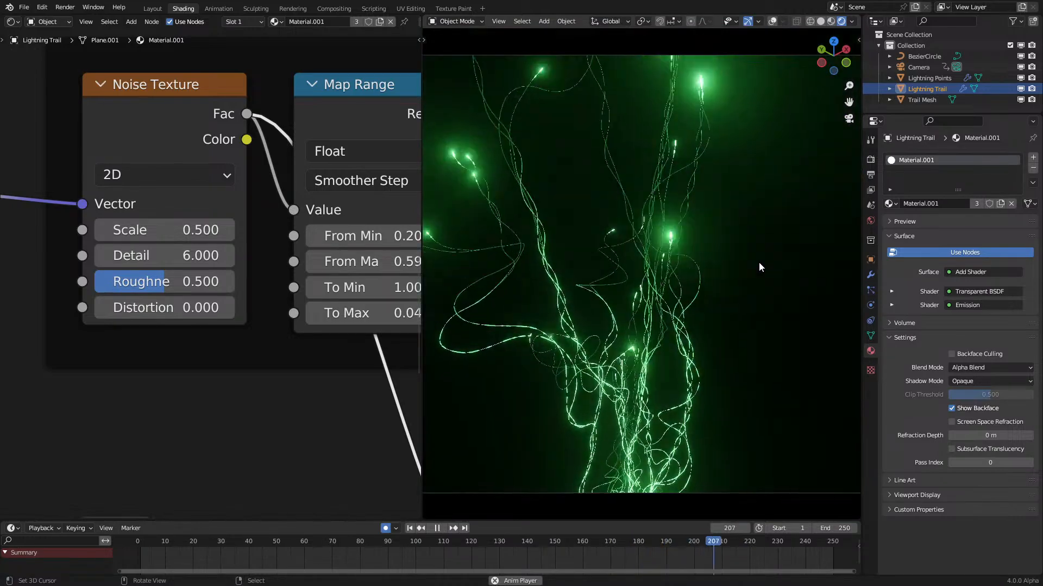
key("space")
scroll(758, 262, "up", 2)
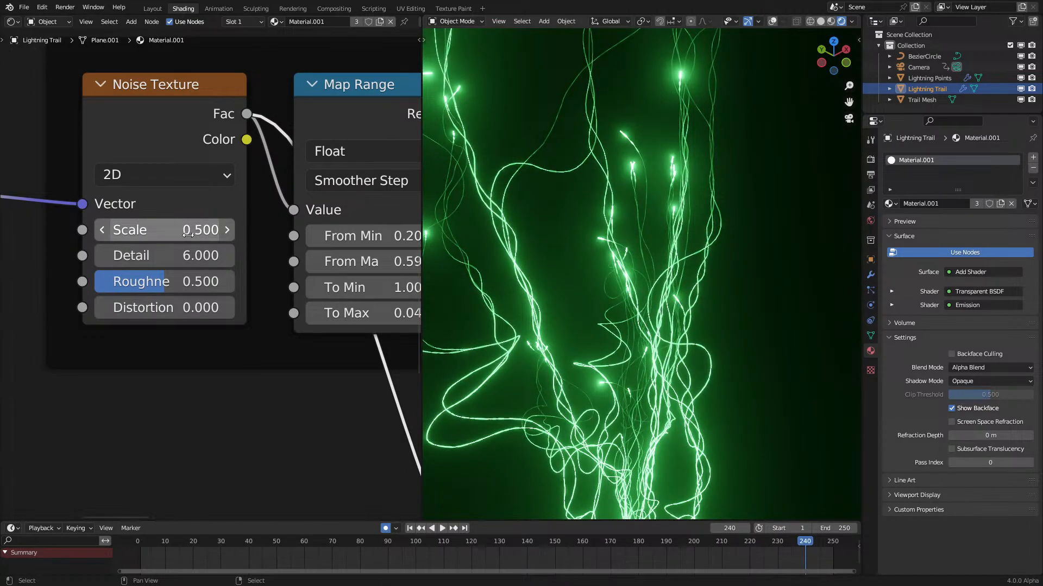
mouse_move(191, 234)
left_mouse_down()
mouse_move(255, 234)
mouse_move(191, 234)
left_mouse_up()
scroll(640, 265, "up", 5)
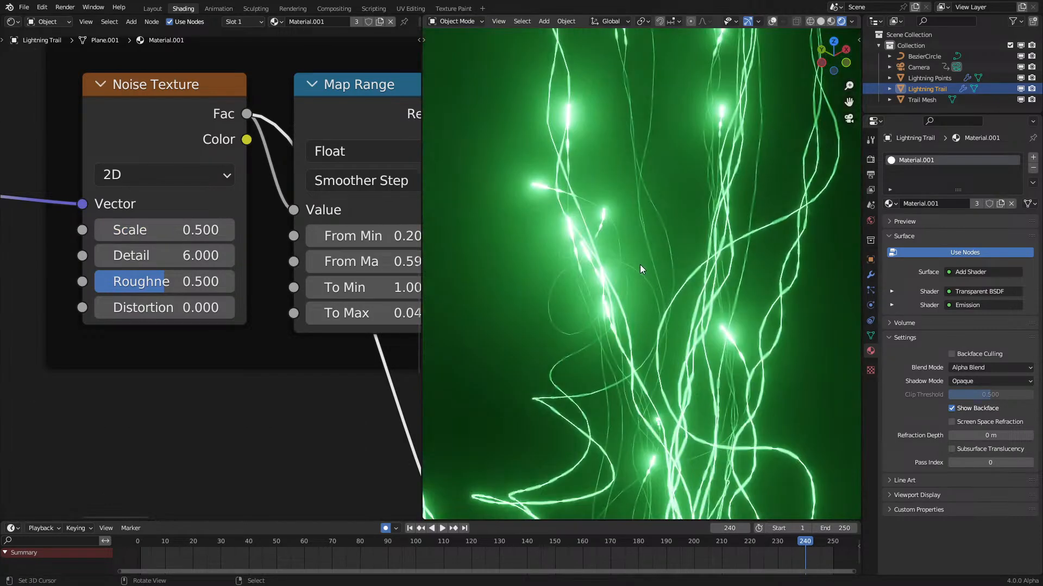
middle_click_drag(696, 317, 696, 340)
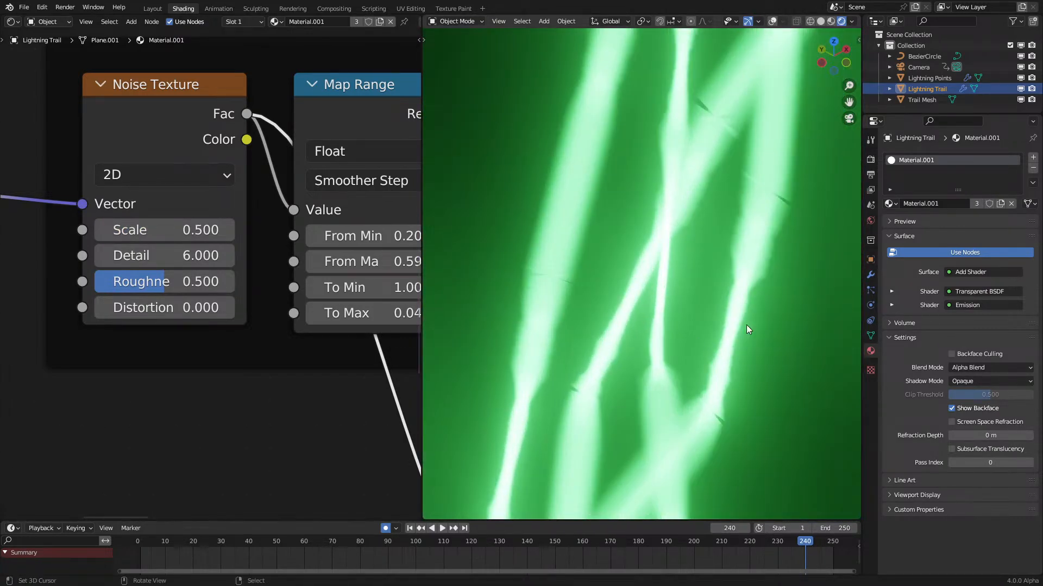
scroll(700, 295, "down", 8)
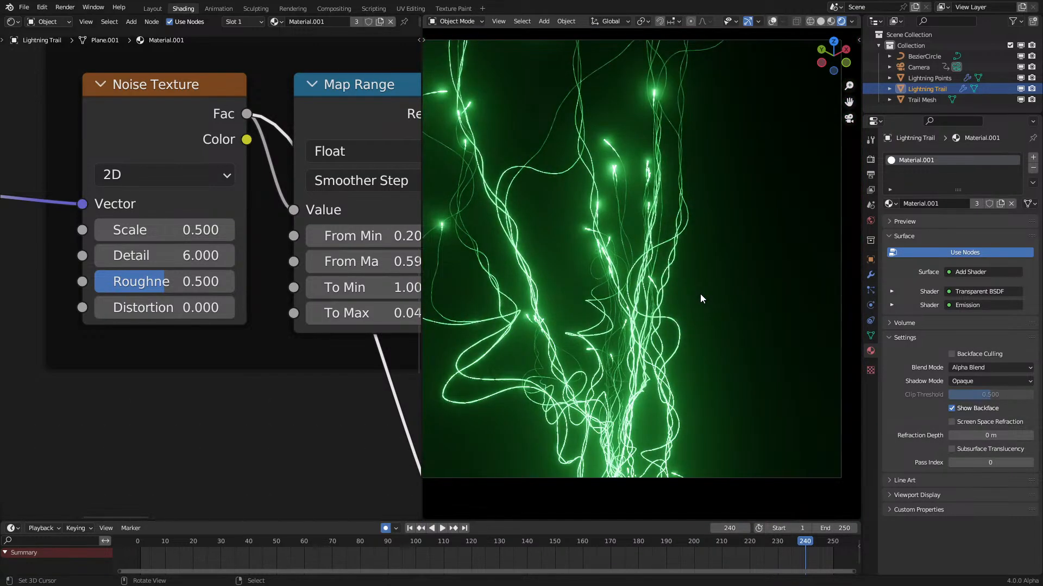
key("Home")
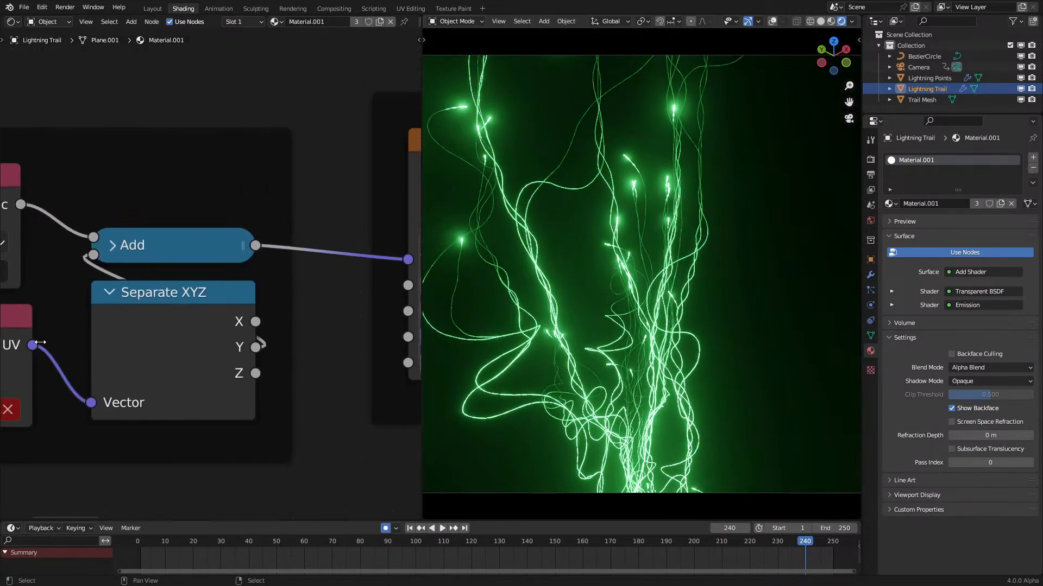
Step: Disconnect the duplicated Map Range from the Map Range after Ping-Pong, and delete the duplicate
scroll(266, 338, "down", 7)
scroll(265, 337, "down", 7)
middle_click_drag(210, 320, 5, 286)
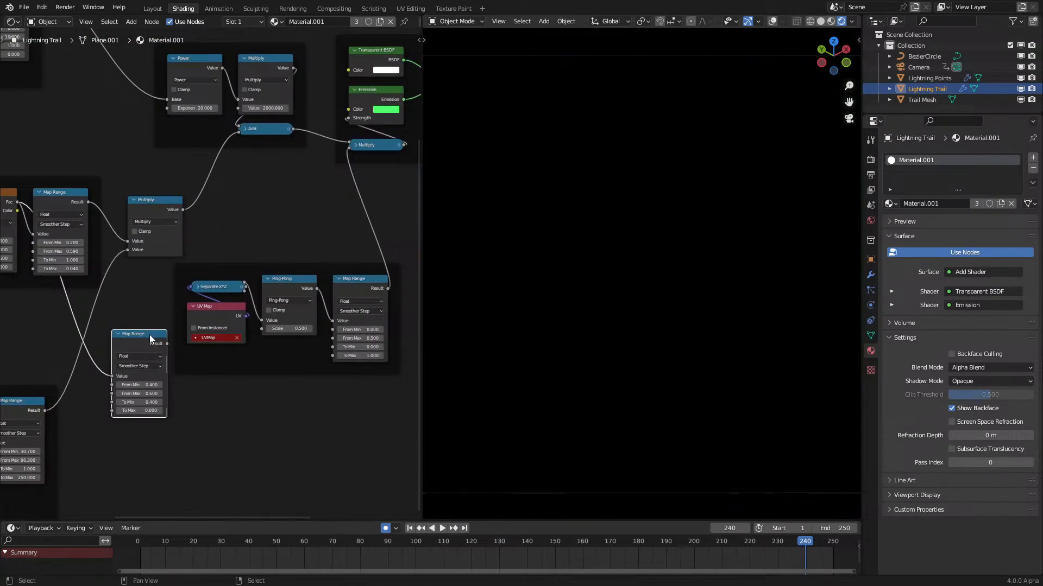
left_click_drag(139, 334, 158, 429)
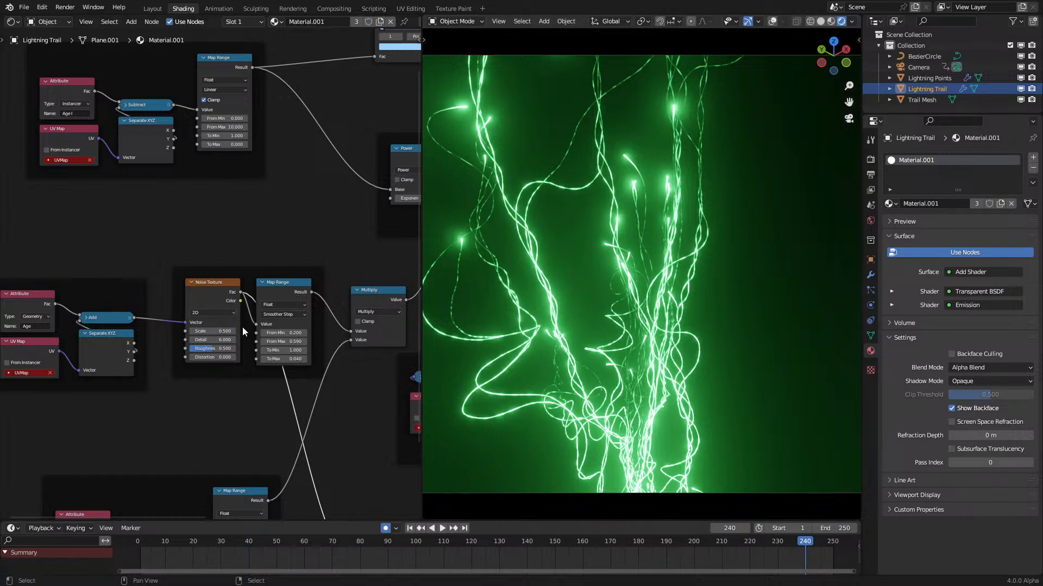
scroll(239, 321, "up", 5)
left_click_drag(220, 359, 196, 359, "shift")
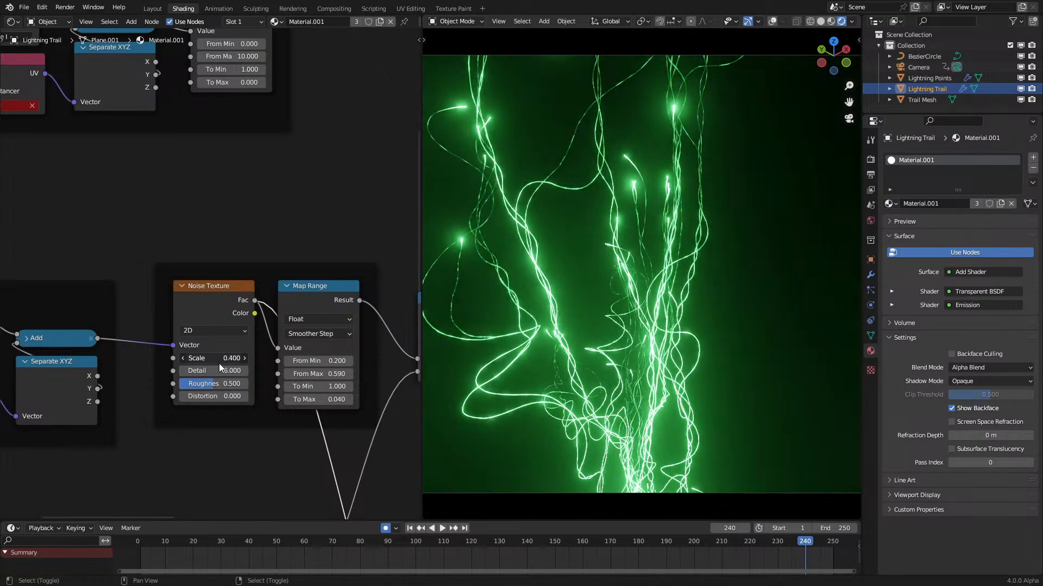
right_click(219, 358)
middle_click_drag(276, 397, 189, 232)
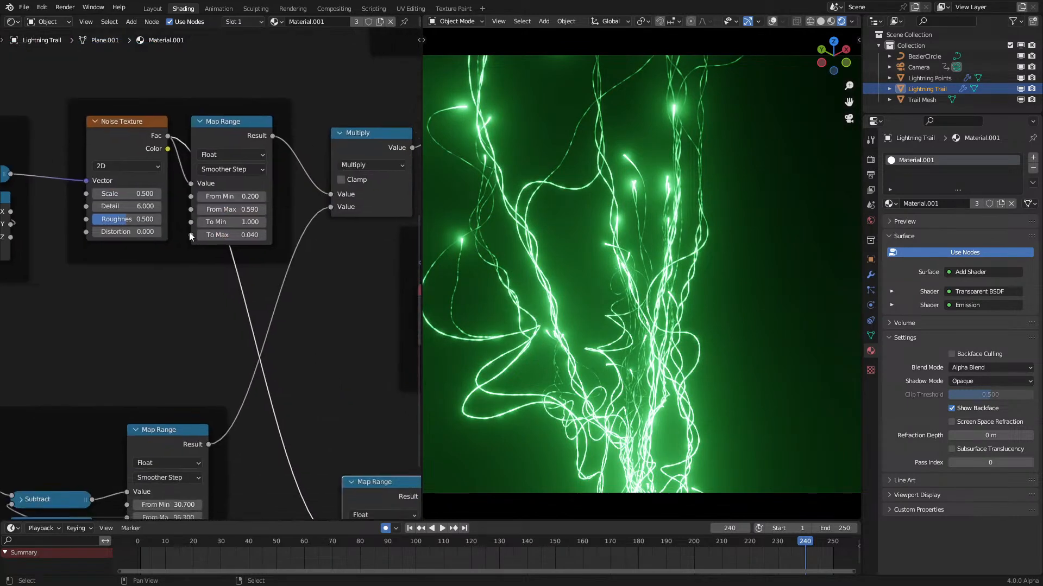
key("x")
Step: Replay the animation, and move the Instancer age node frame feeding the Multiply node farther below the noise nodes
key("space")
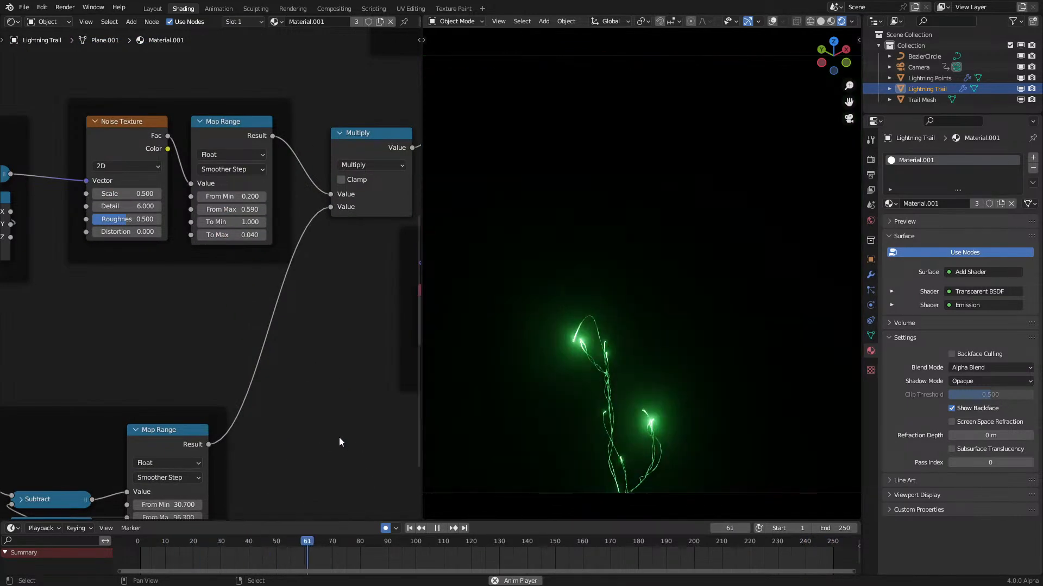
scroll(169, 329, "down", 1)
scroll(169, 330, "down", 2)
middle_click_drag(168, 330, 321, 343)
left_click_drag(325, 385, 278, 466)
scroll(213, 341, "up", 2)
scroll(213, 341, "down", 3)
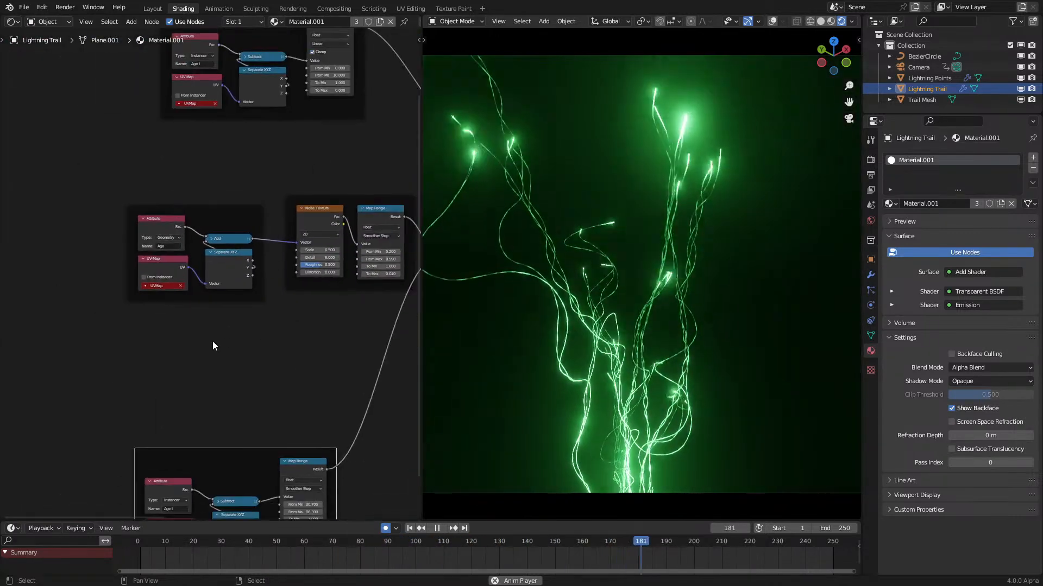
key("space")
Step: Move the Geometry Age node frame away from the Noise Texture, switch the noise to 1D, and preview the animation
middle_click_drag(208, 368, 218, 277)
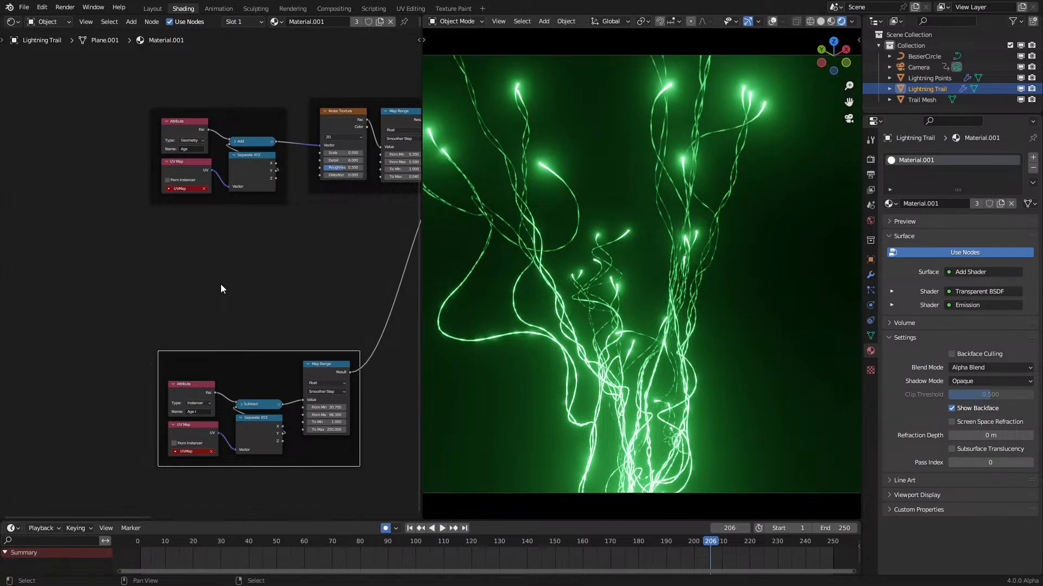
scroll(220, 285, "up", 1)
middle_click_drag(220, 244, 167, 370)
scroll(167, 370, "up", 5)
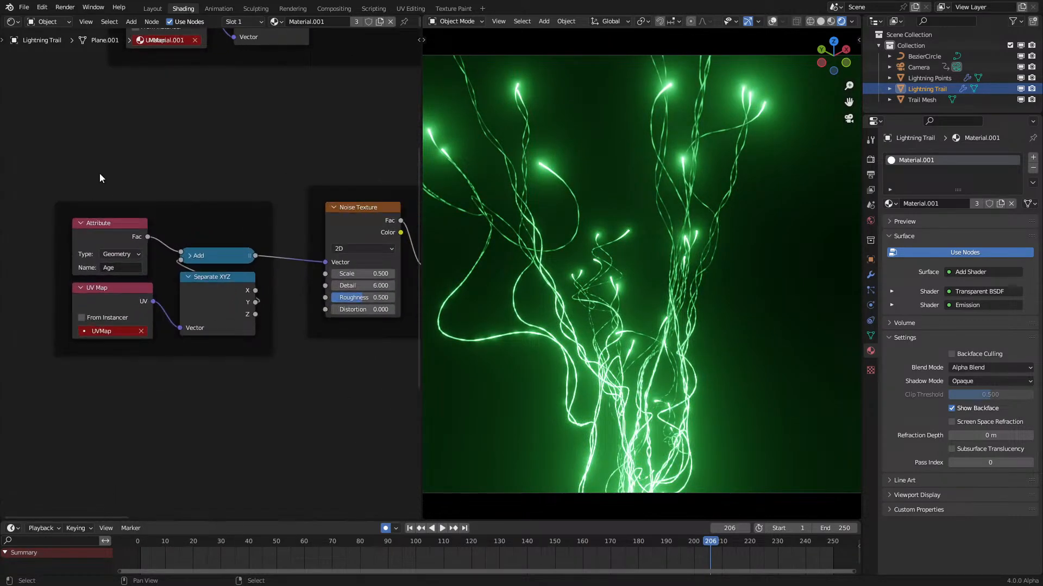
left_click_drag(92, 406, 224, 187)
scroll(224, 187, "down", 1)
left_click_drag(233, 267, 132, 254)
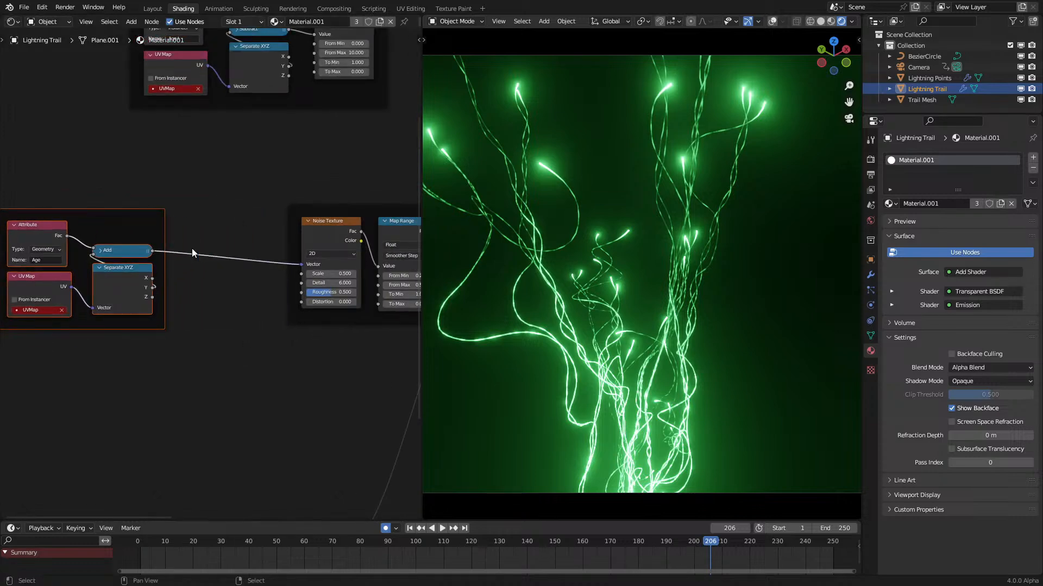
left_click(332, 254)
left_click(332, 244)
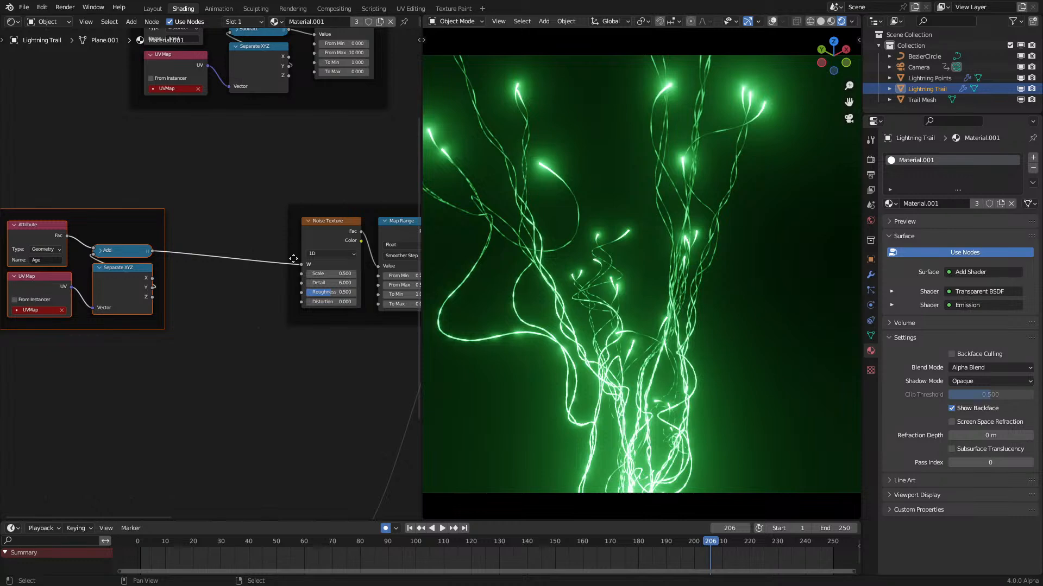
key("space")
key("space")
Step: Widen the gap after the Geometry Age frame, and insert an Add math node on the link into the Noise Texture
middle_click_drag(265, 264, 368, 266)
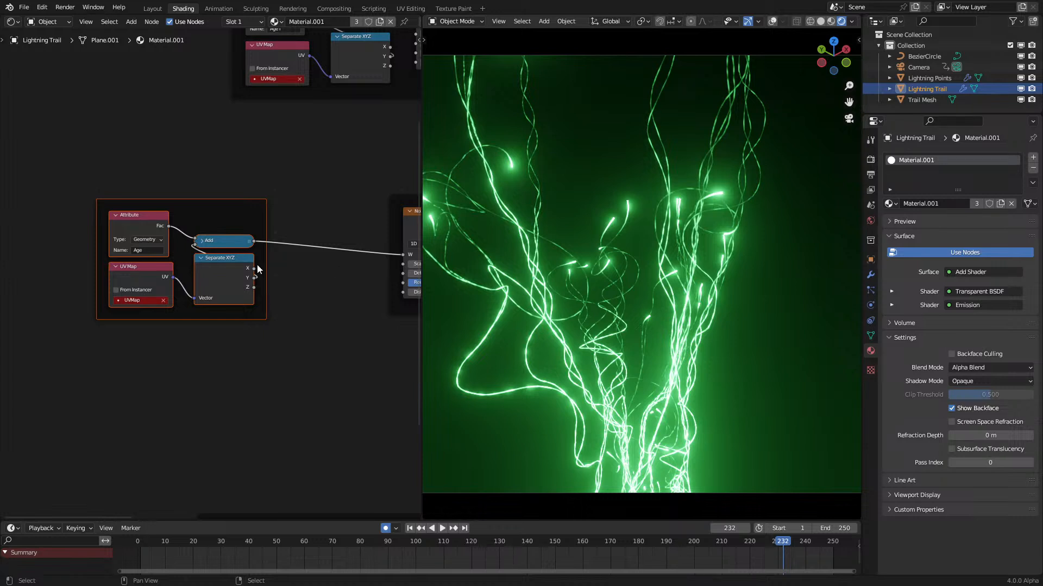
scroll(250, 212, "up", 2)
left_click(266, 208)
left_click_drag(266, 206, 154, 244)
key("q")
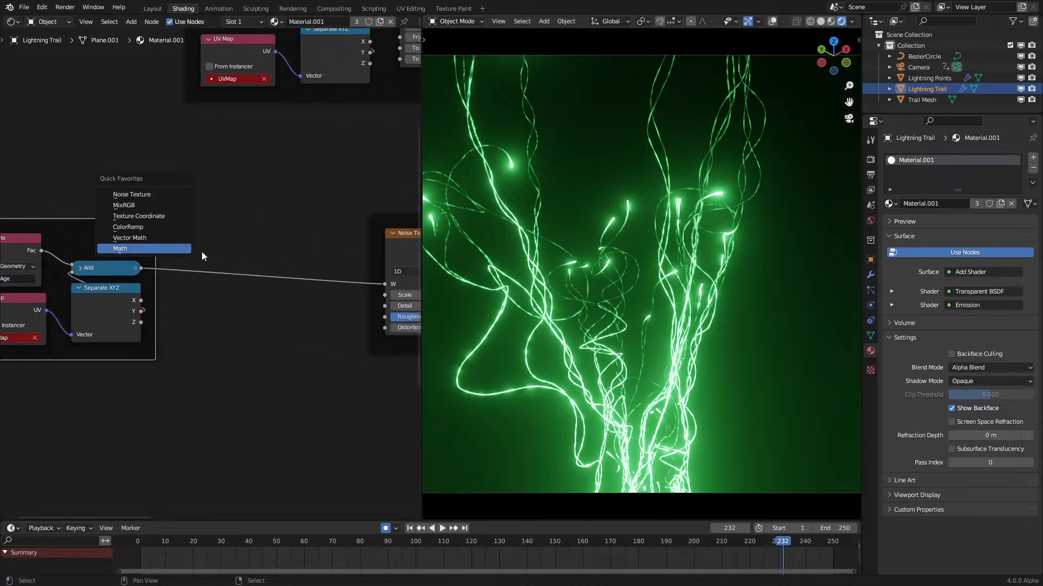
left_click(157, 250)
left_click(220, 250)
left_click_drag(250, 314, 418, 315, "shift")
right_click(250, 316)
middle_click_drag(204, 328, 278, 322)
Step: Add a Value node below the Geometry Age frame, and drive it with an expression based on the current frame
key("shift+a")
left_click(301, 316)
type("va")
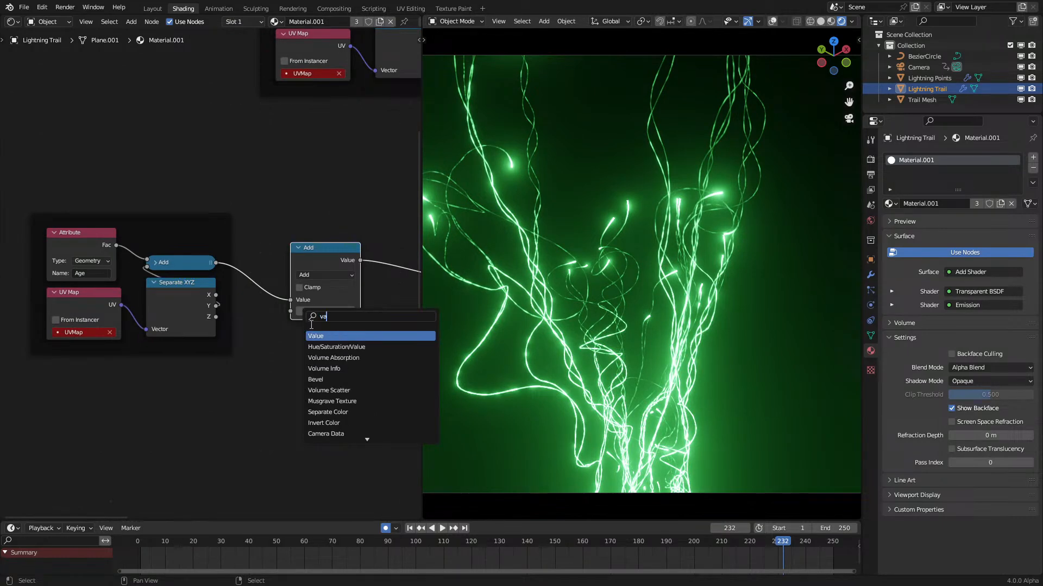
key("Return")
left_click(163, 427)
type("#frame/250")
key("Return")
Step: Play the animation and examine how the driven Value node changes over time
key("space")
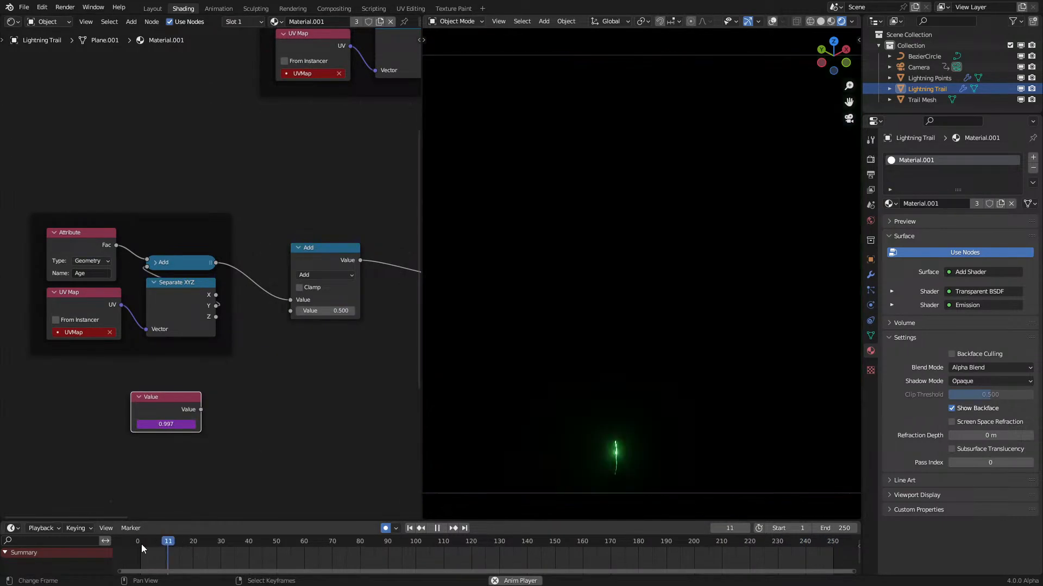
scroll(181, 454, "up", 3)
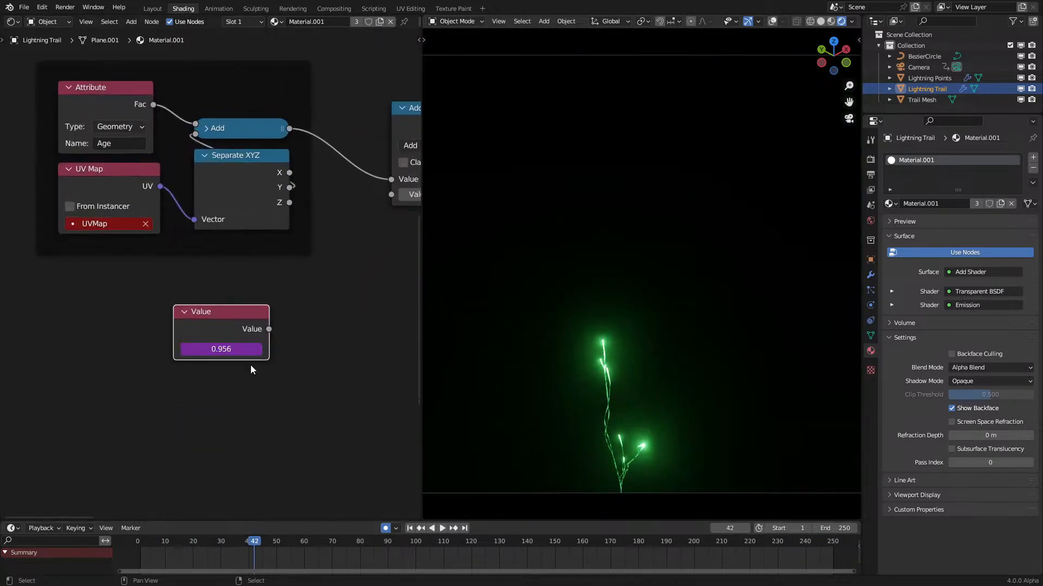
scroll(252, 385, "up", 1)
double_click(255, 397)
key("Escape")
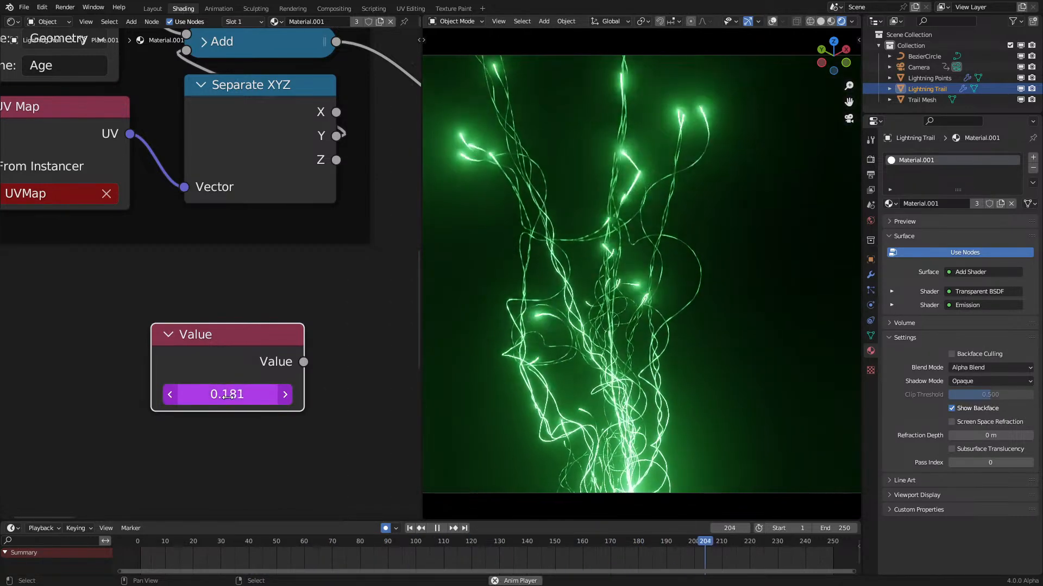
double_click(229, 397)
key("Escape")
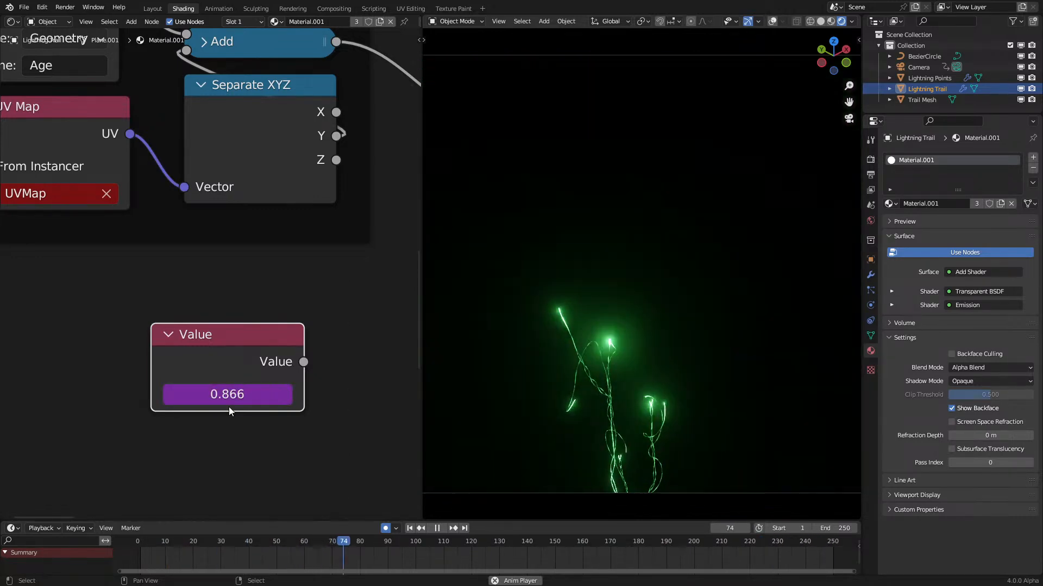
Step: Replay the animation while watching the Value node's driven number, and try to change that number by hand
key("space")
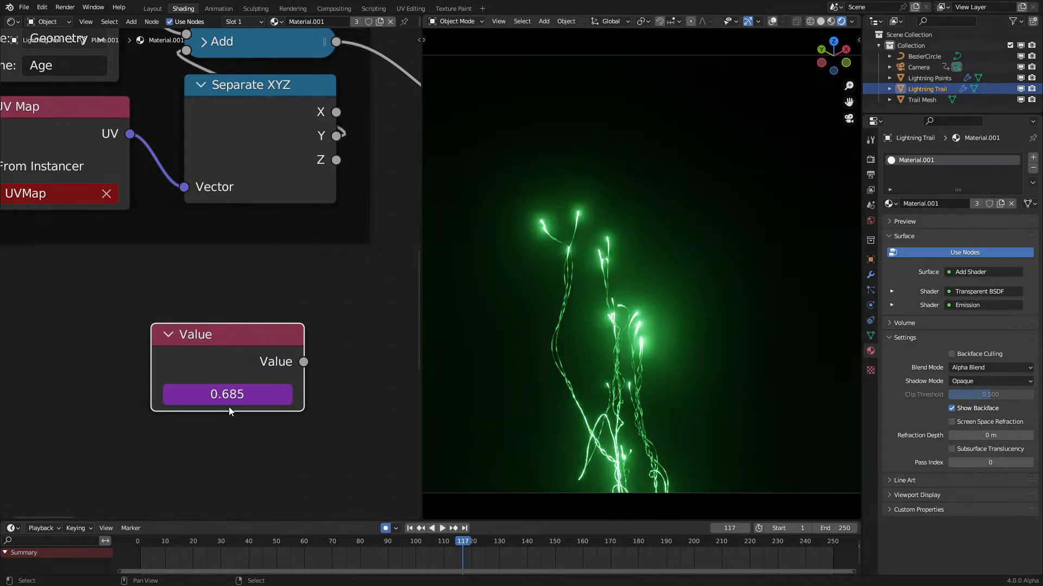
key("space")
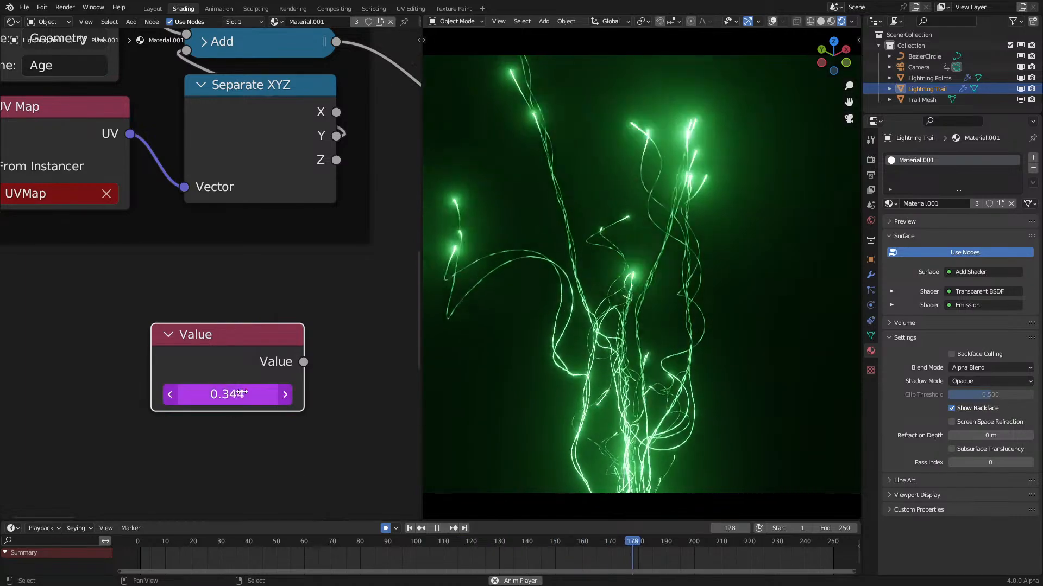
left_click_drag(239, 393, 218, 394)
key("space")
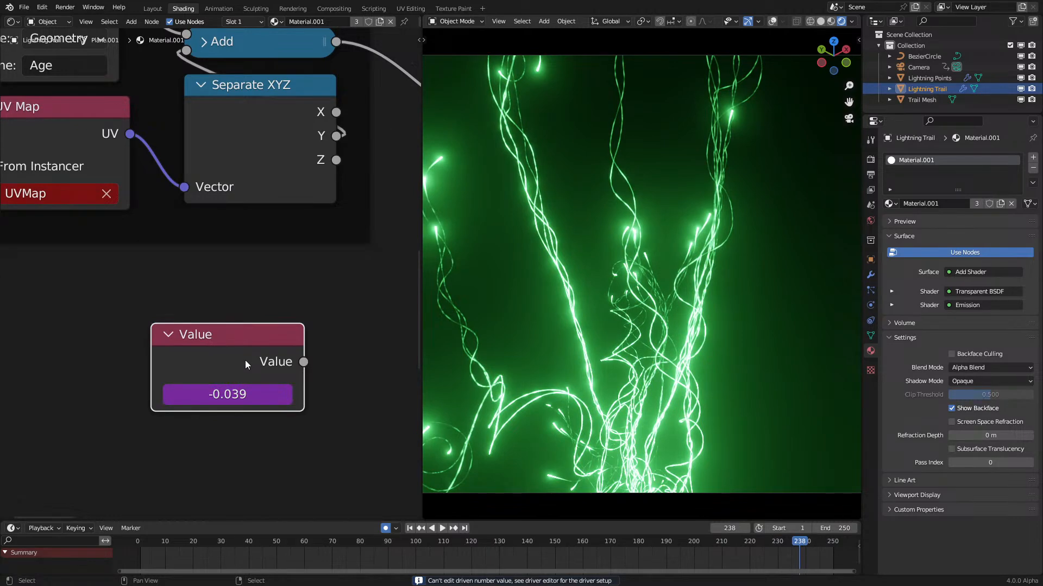
Step: Try to adjust the Value node's driver through its driver settings, back out of the attempt, and replay the animation
right_click(251, 395)
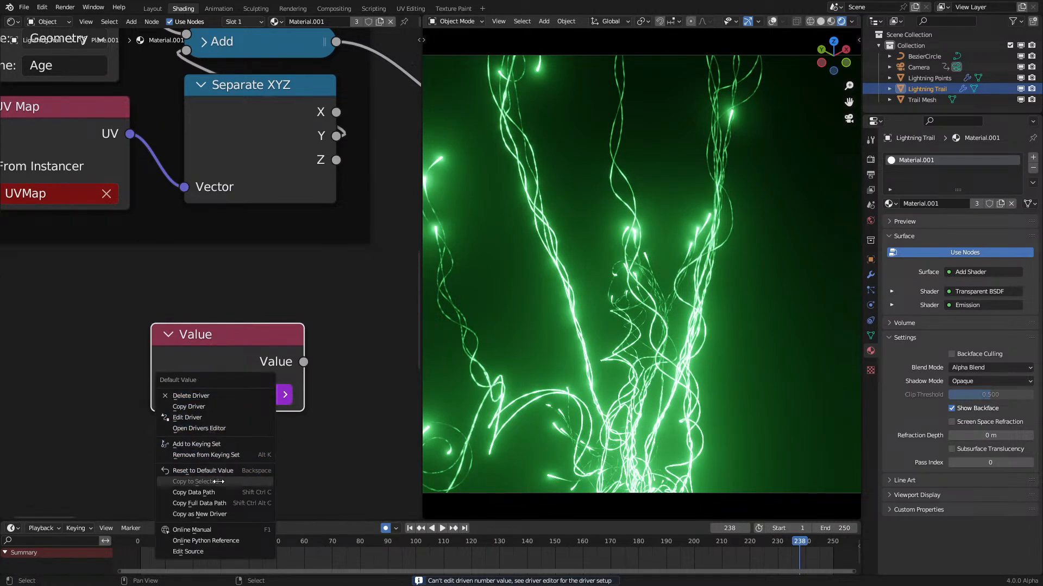
left_click(209, 429)
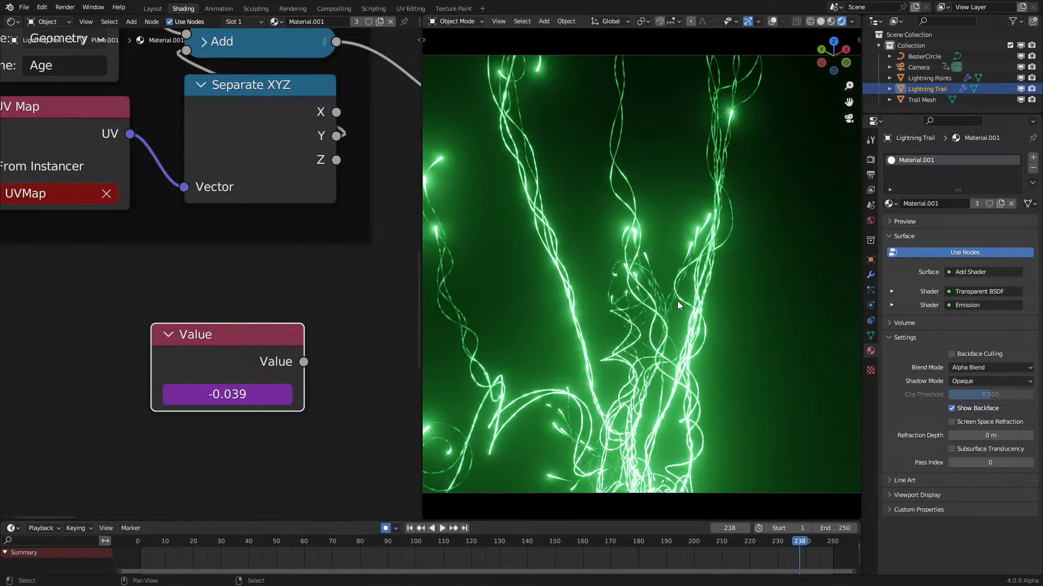
key("ctrl+z")
key("ctrl+z")
key("r")
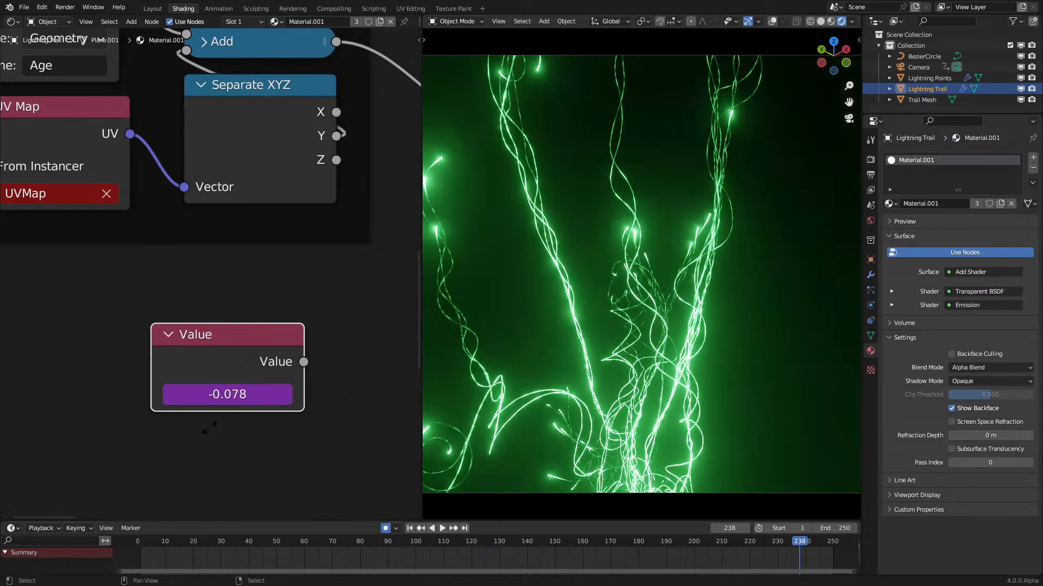
key("Escape")
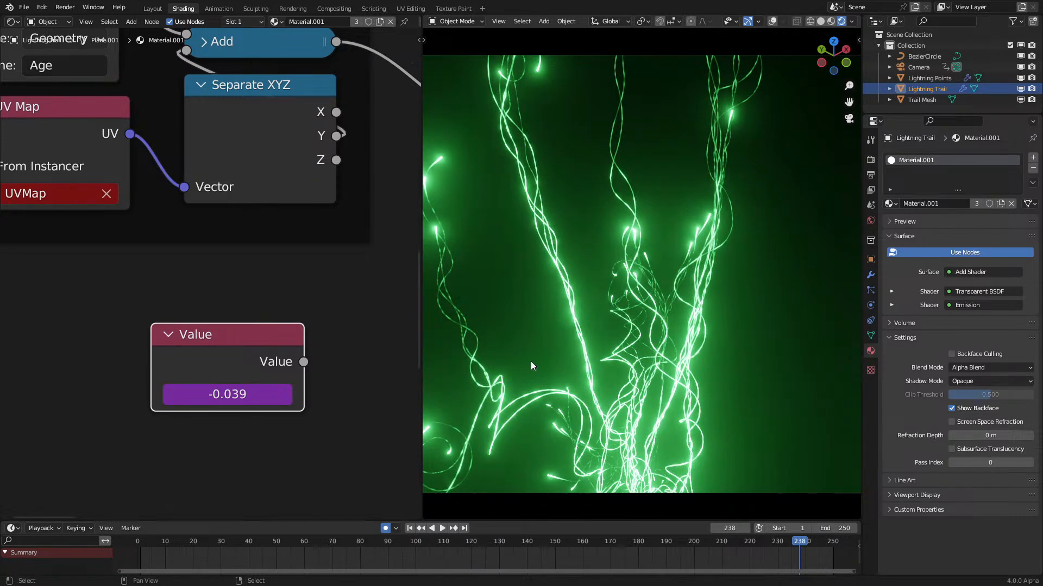
key("space")
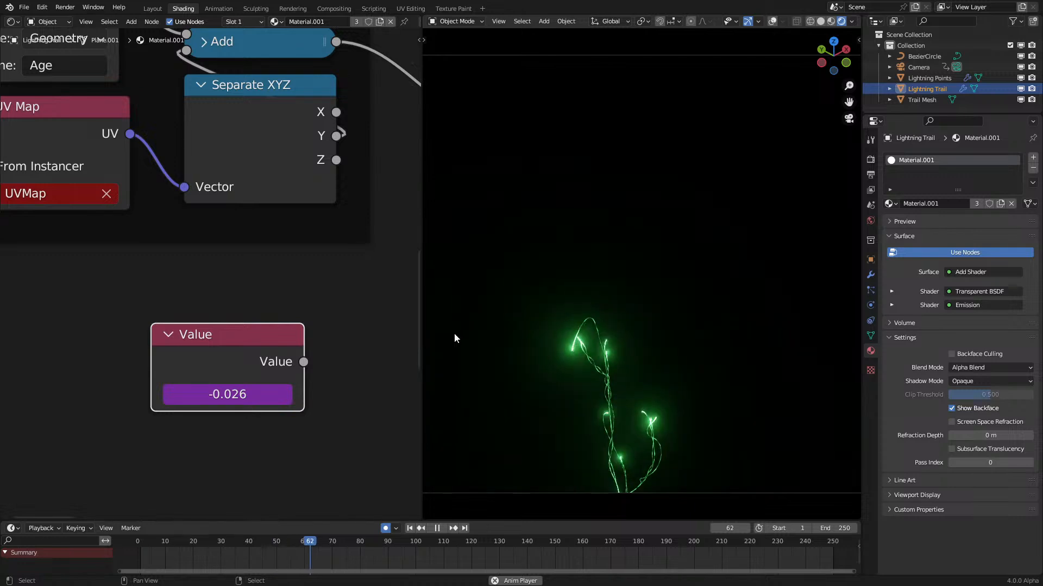
key("space")
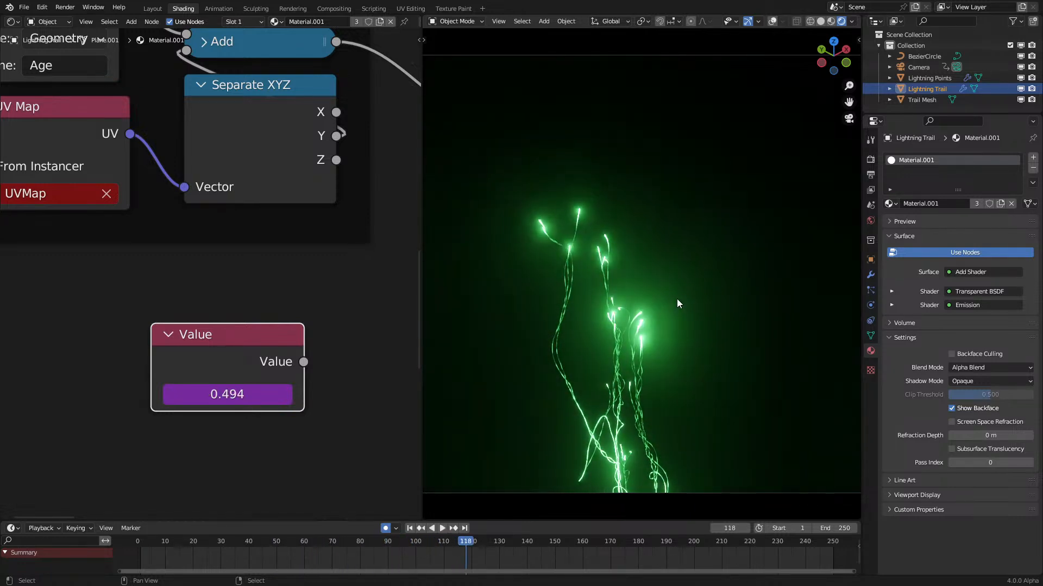
Step: Drive the Value node directly with the current frame number, and replay the animation from the start
key("shift+Left")
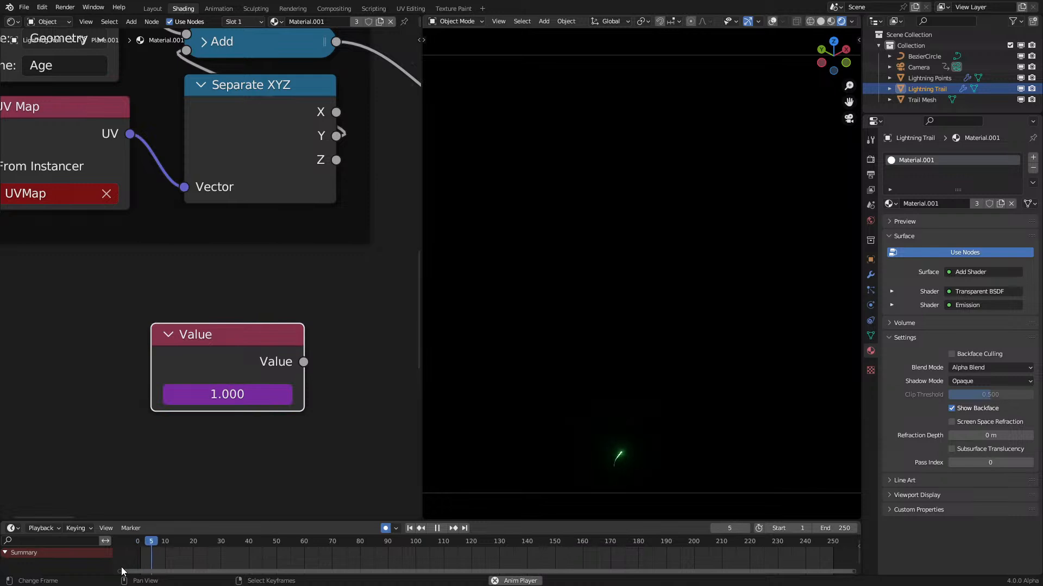
key("space")
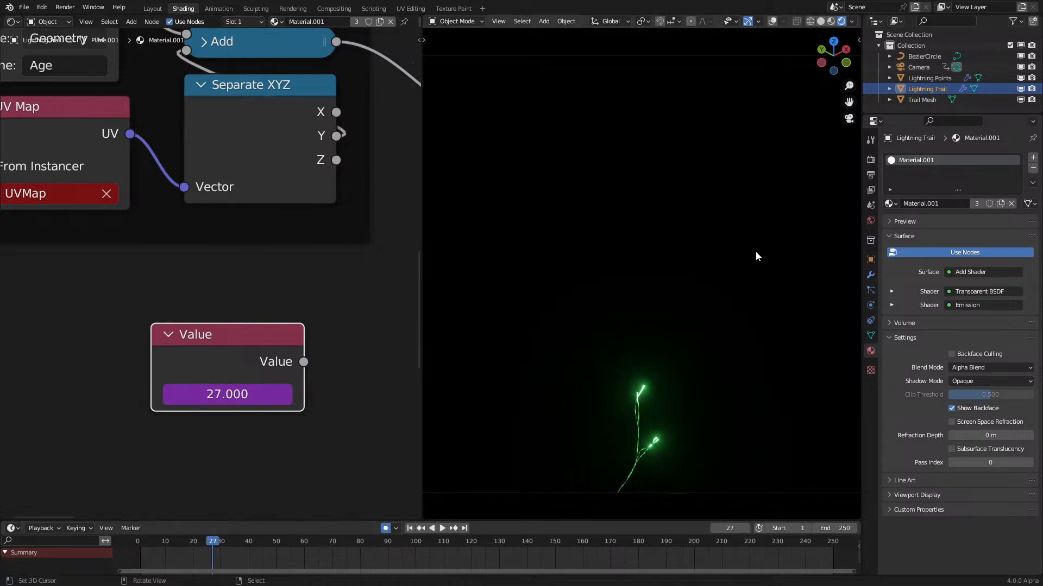
key("space")
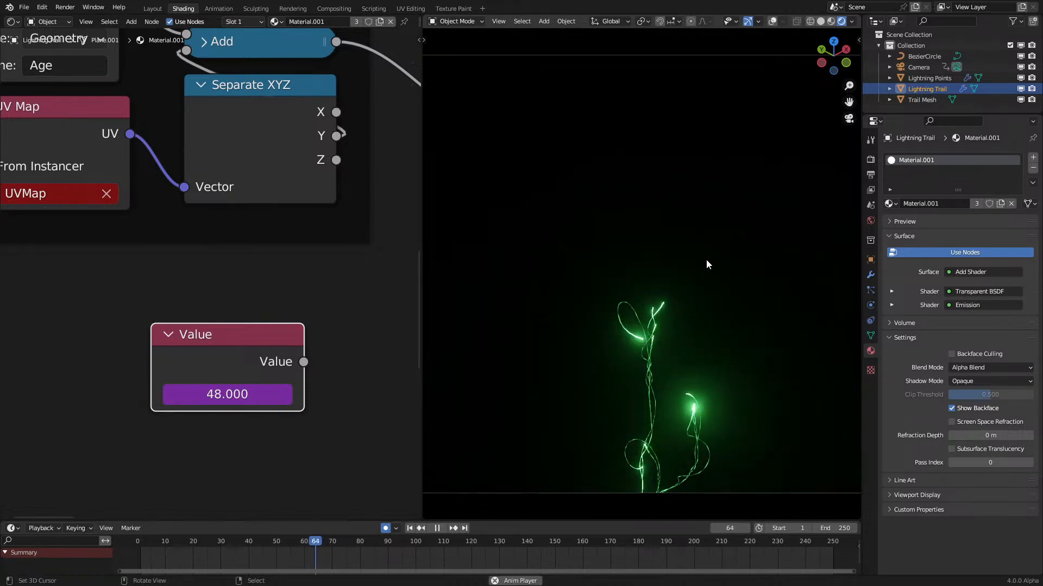
key("space")
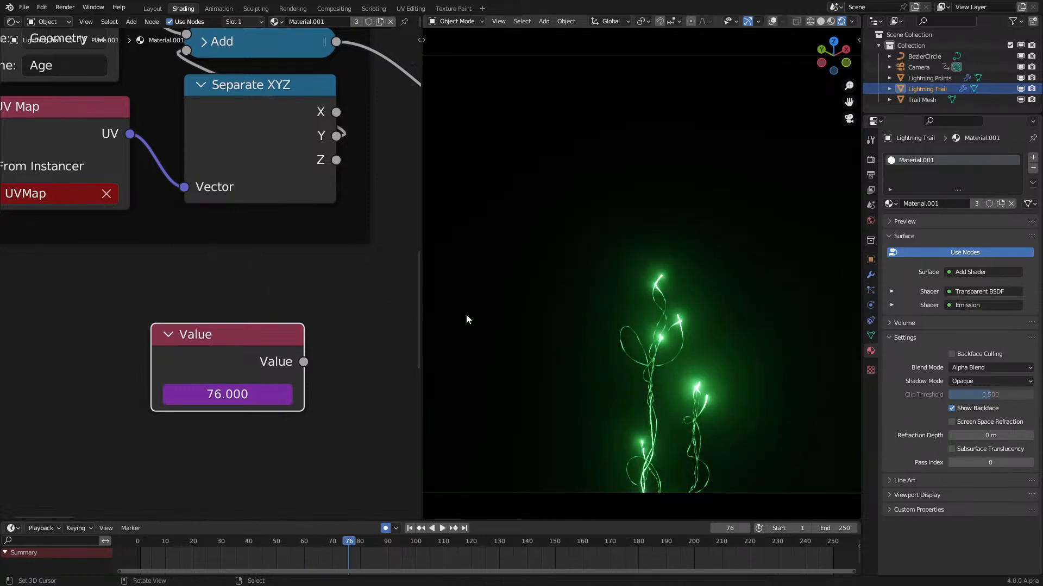
key("space")
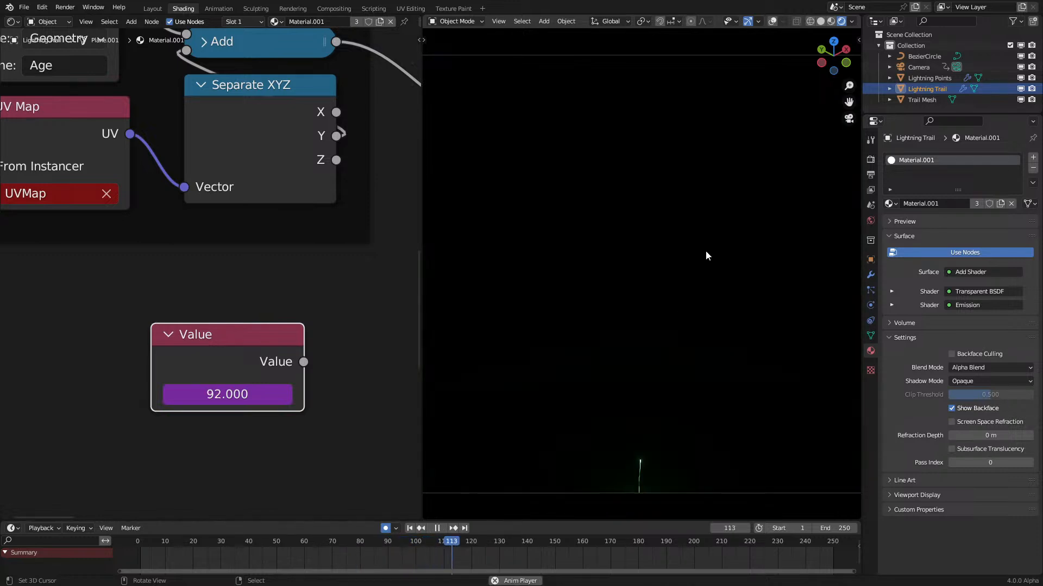
key("space")
left_click(132, 548)
key("space")
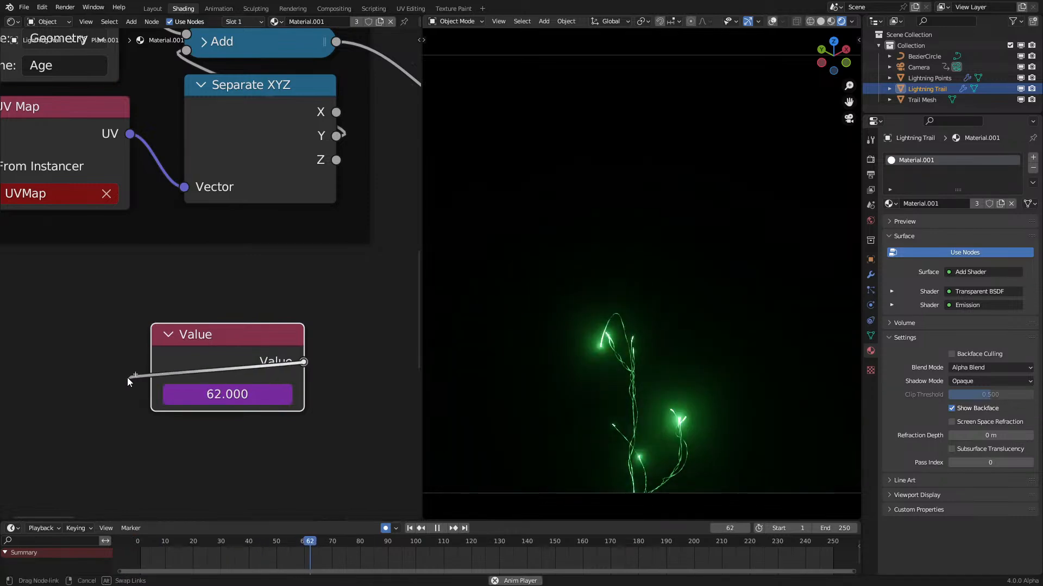
Step: Add a Divide math node connected to the output of the frame-driven Value node
mouse_move(243, 362)
left_mouse_down()
mouse_move(113, 361)
mouse_move(228, 368)
left_mouse_up()
type("sca")
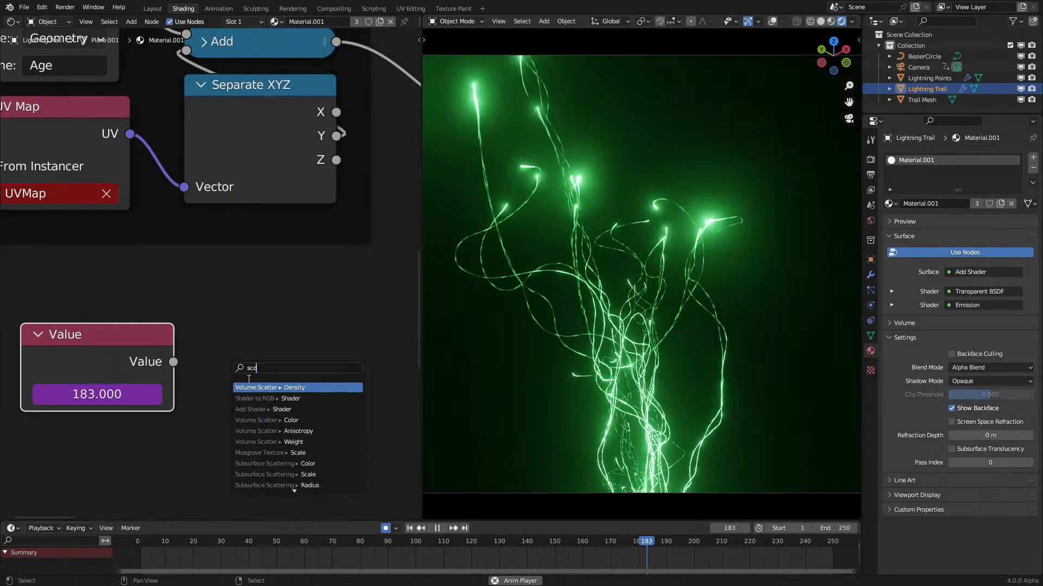
key("BackSpace")
key("BackSpace")
key("BackSpace")
type("d")
key("Return")
left_click(252, 372)
Step: Connect the Divide result to the second input of the Add node before the Noise Texture, and set the divisor to 6
scroll(316, 334, "down", 5)
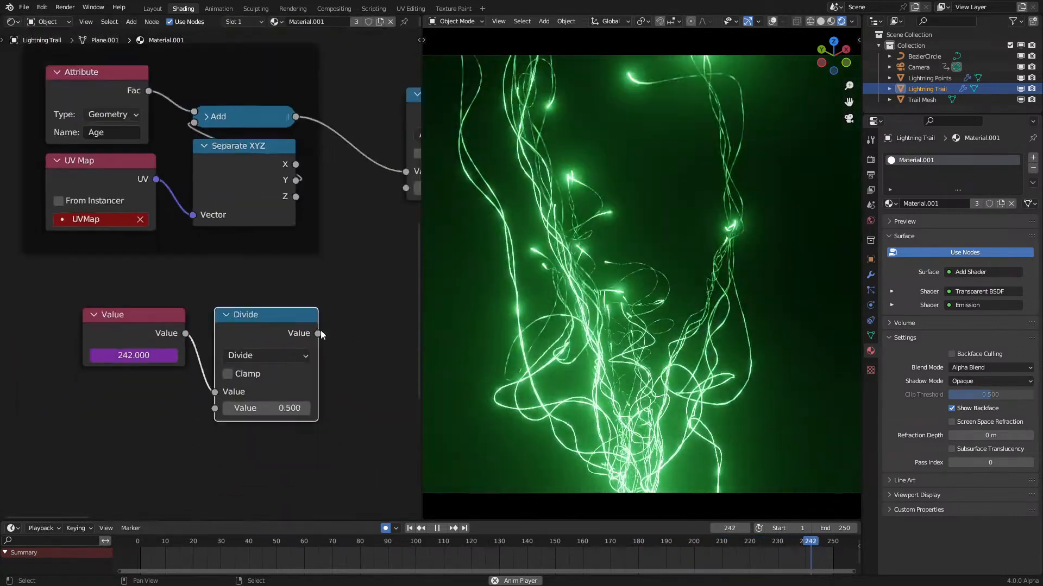
middle_click_drag(316, 334, 251, 371)
left_click_drag(250, 370, 339, 224)
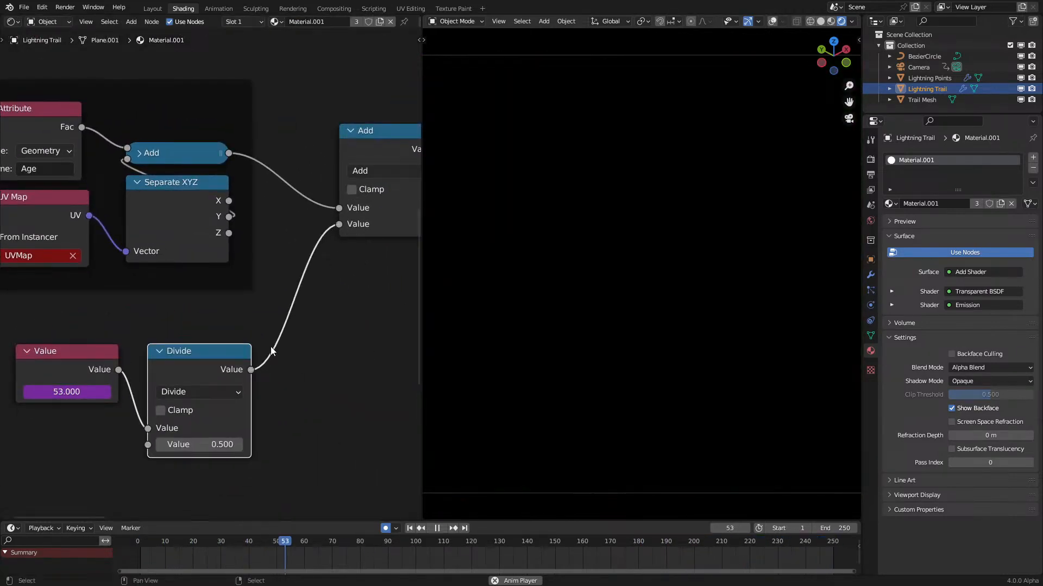
left_click_drag(222, 446, 360, 445, "ctrl")
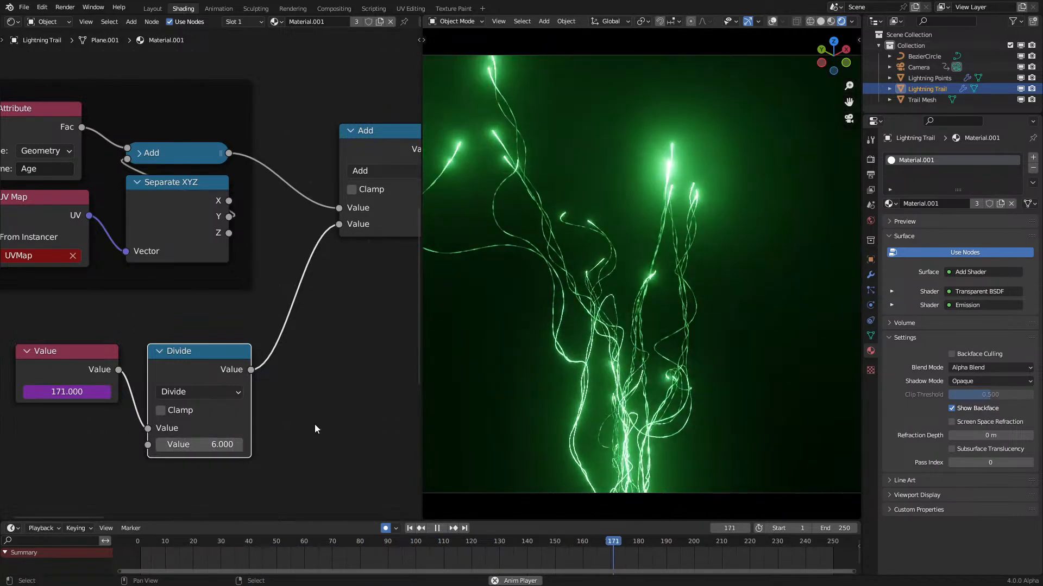
Step: Examine the moving noise along the lightning trails up close and across the whole camera frame during playback
scroll(664, 391, "down", 3)
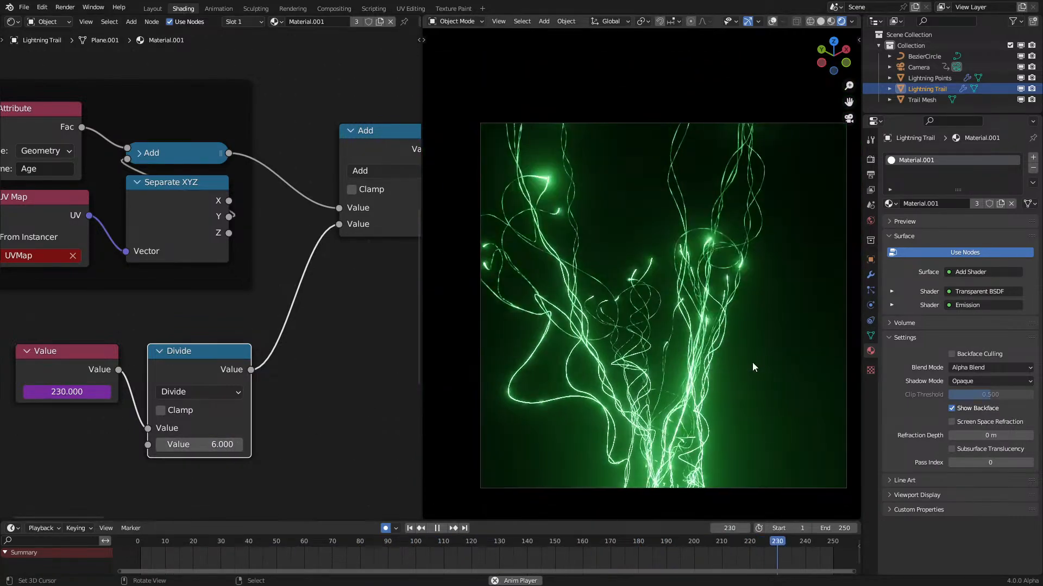
scroll(667, 365, "up", 1)
middle_click_drag(659, 364, 659, 282, "shift")
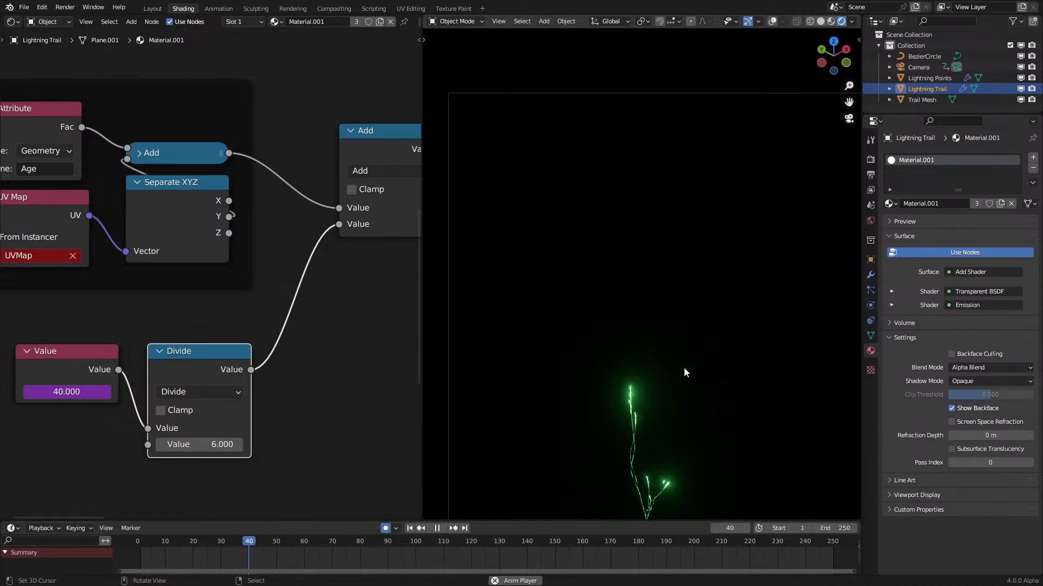
scroll(659, 281, "up", 3)
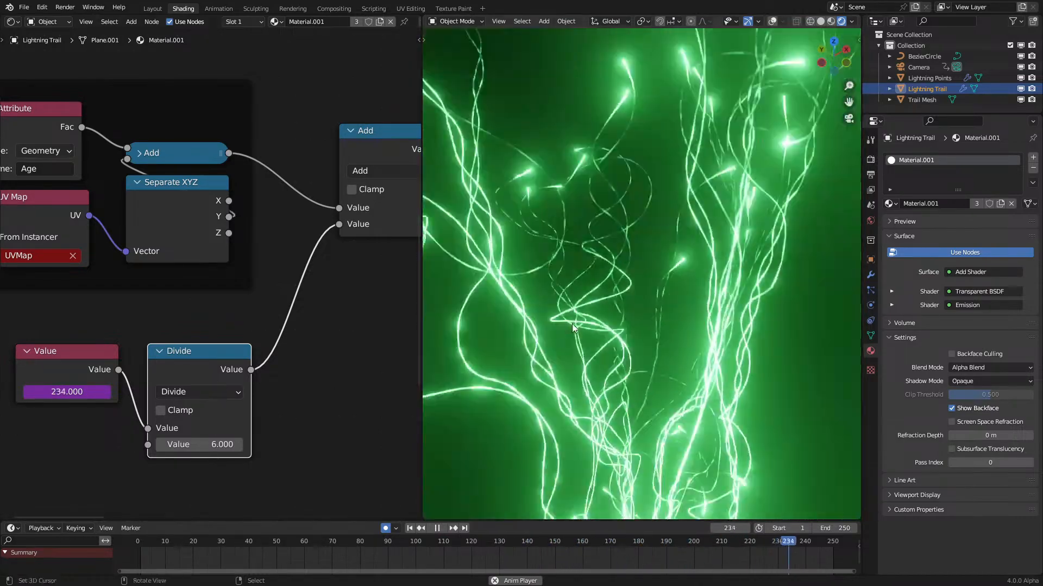
scroll(565, 326, "down", 3)
key("space")
middle_click_drag(569, 354, 540, 355, "shift")
scroll(391, 360, "up", 1)
Step: Change the Emission shader's colour from green to purple, and preview the recoloured lightning in the animation
middle_click_drag(389, 361, 35, 431)
scroll(159, 338, "down", 6)
middle_click_drag(183, 348, 334, 503)
scroll(295, 393, "up", 2)
scroll(294, 394, "up", 1)
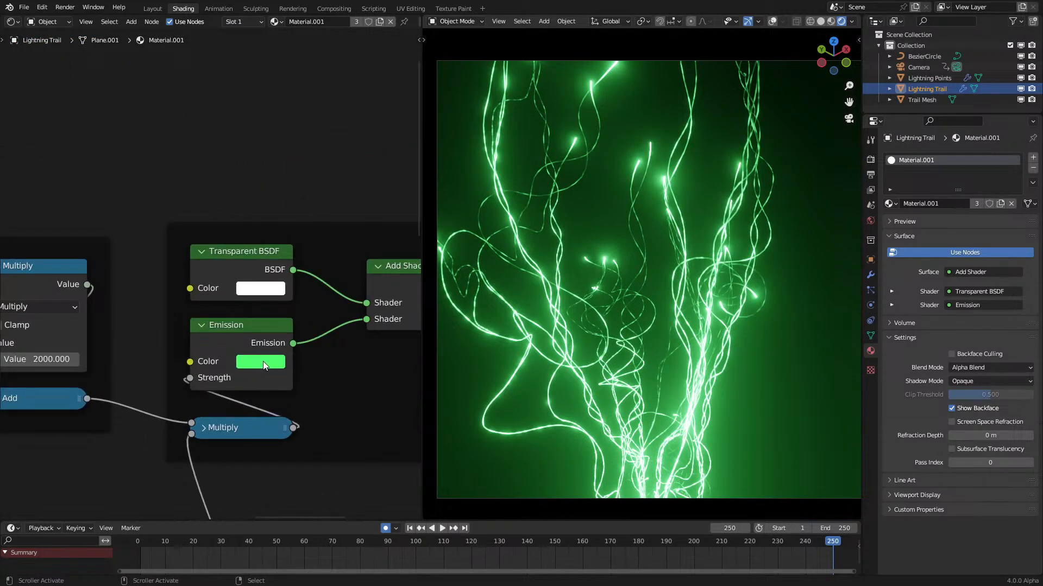
left_click(263, 361)
mouse_move(282, 262)
left_mouse_down()
mouse_move(336, 168)
mouse_move(347, 182)
mouse_move(302, 171)
mouse_move(317, 215)
mouse_move(268, 202)
mouse_move(294, 214)
mouse_move(288, 228)
mouse_move(307, 231)
mouse_move(338, 203)
left_mouse_up()
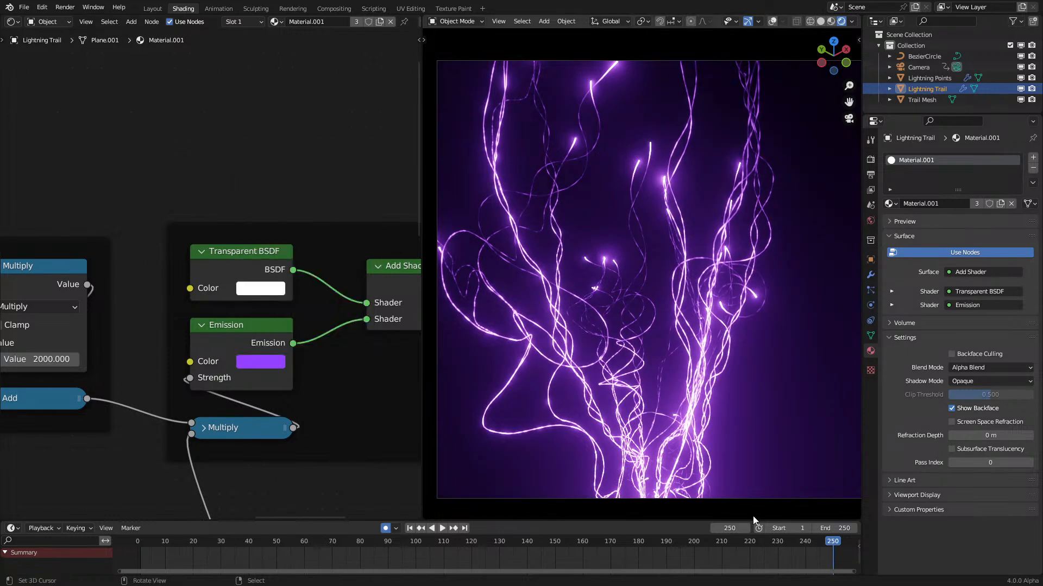
key("space")
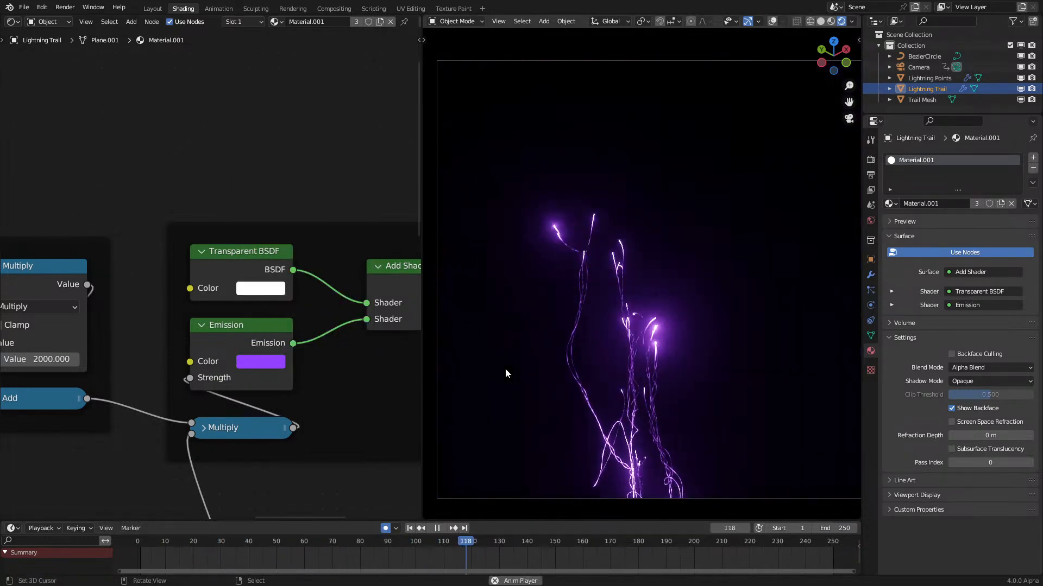
key("space")
Step: Halve the 1D Noise Texture's scale to 0.25, and play the animation
middle_click_drag(149, 416, 409, 299)
middle_click_drag(230, 464, 292, 390)
left_click_drag(283, 409, 283, 409)
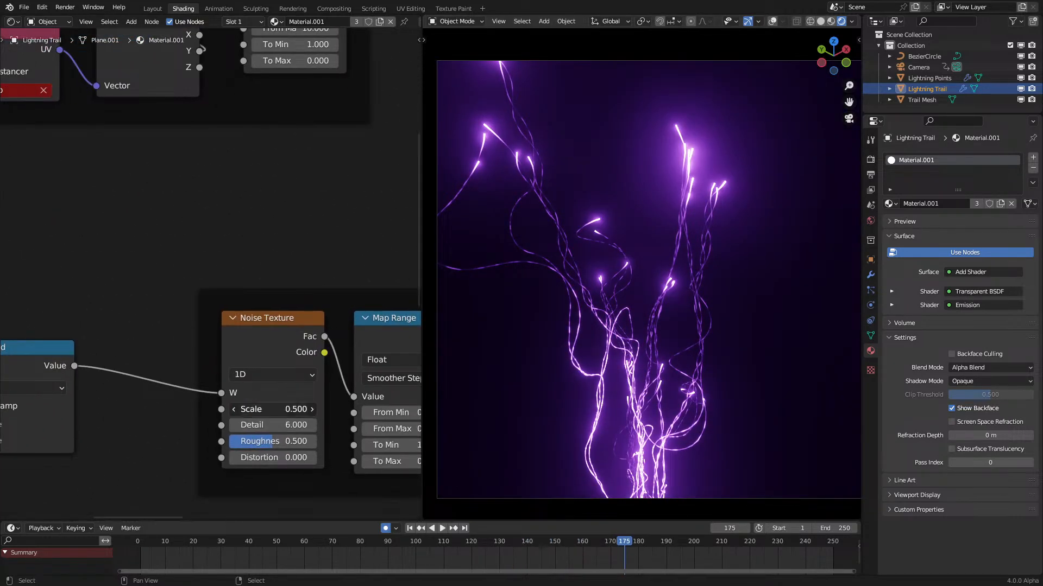
type("/2")
key("Return")
key("space")
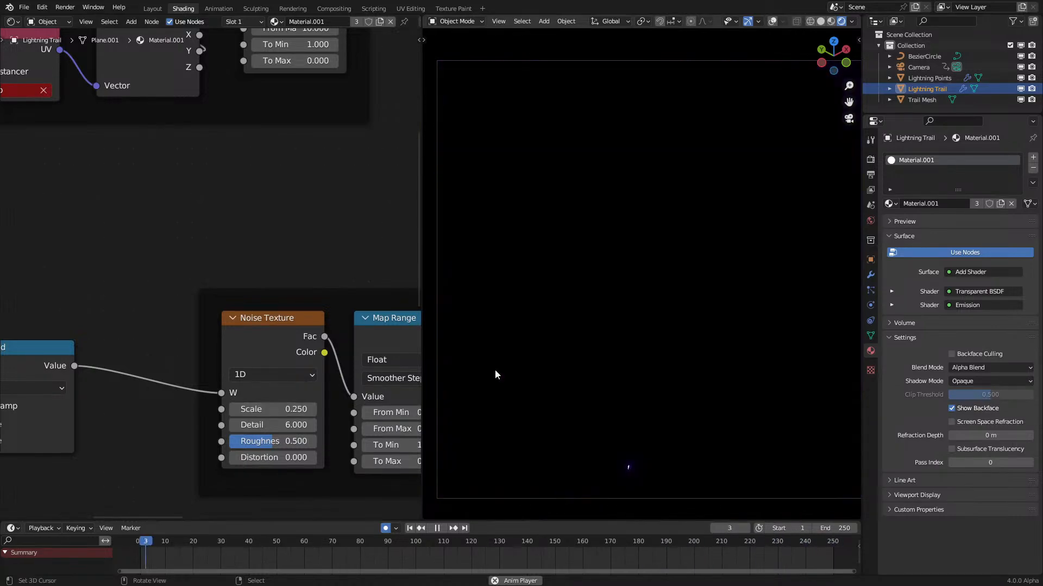
Step: Raise the Noise Texture's detail to 10, test a roughness of 1, and set the roughness back to 0.5
left_click_drag(277, 427, 318, 429, "ctrl")
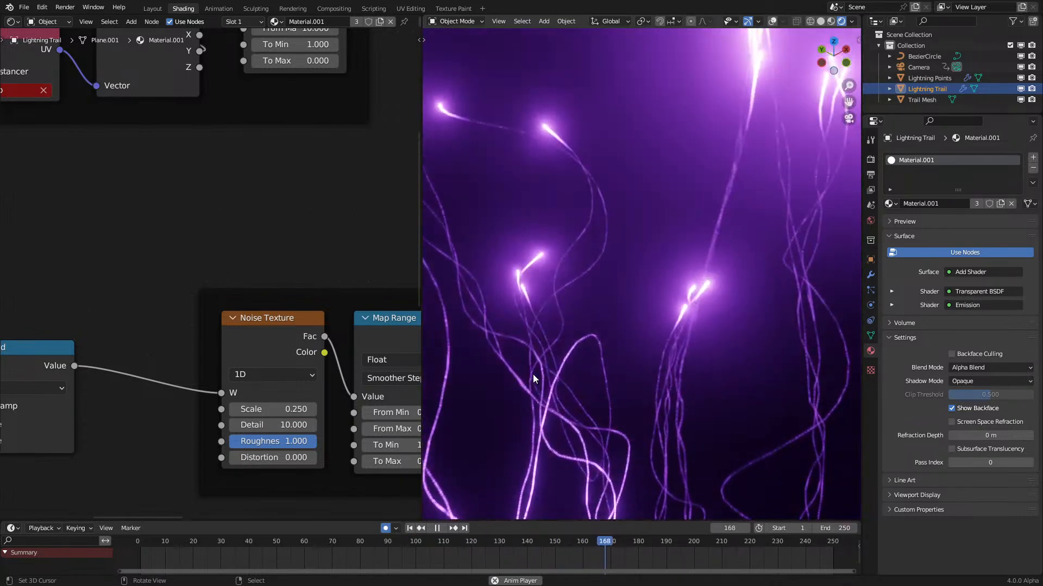
key("KP_0")
key("space")
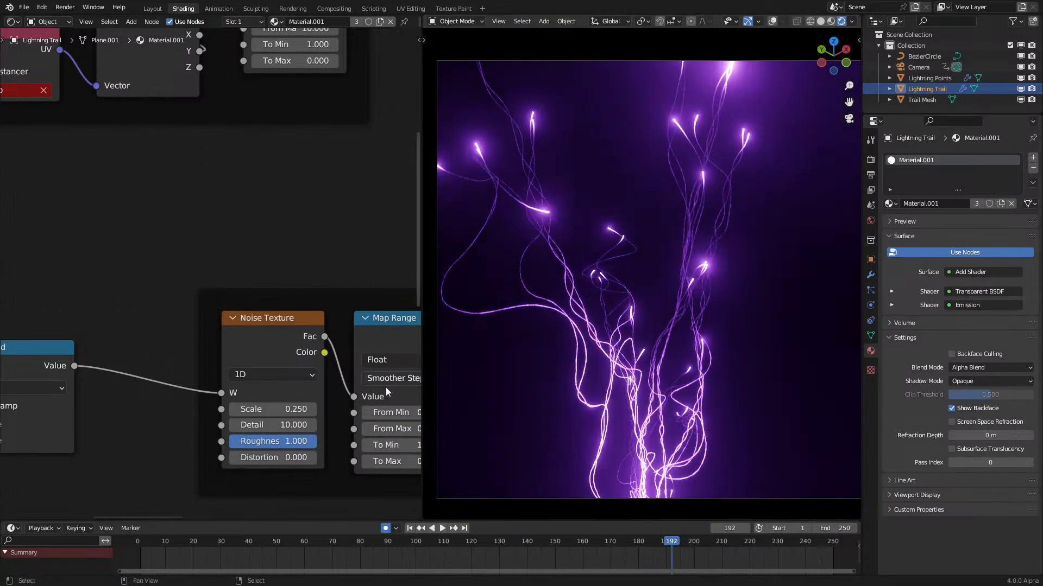
left_click_drag(304, 441, 270, 441)
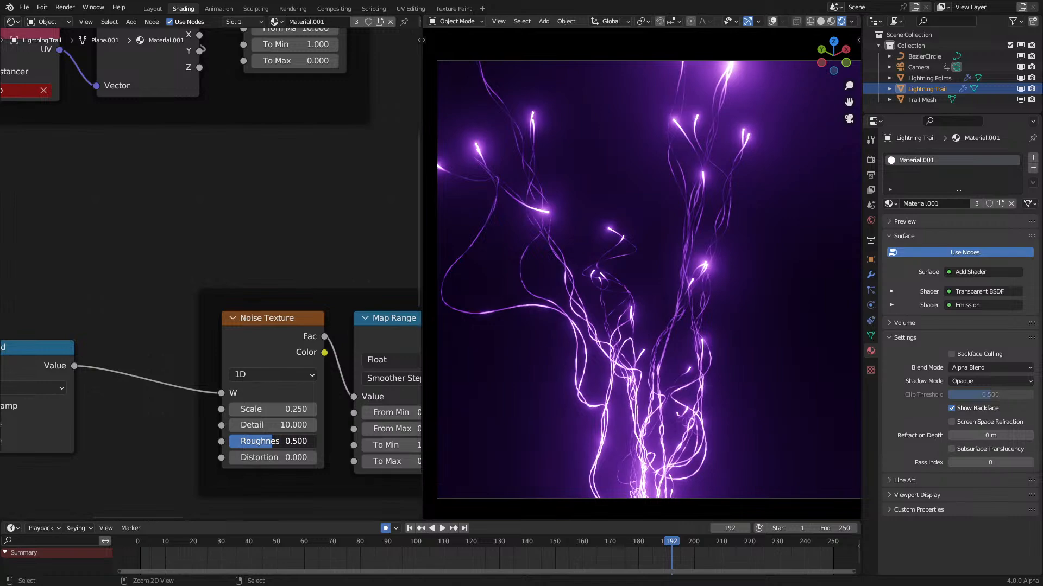
key("space")
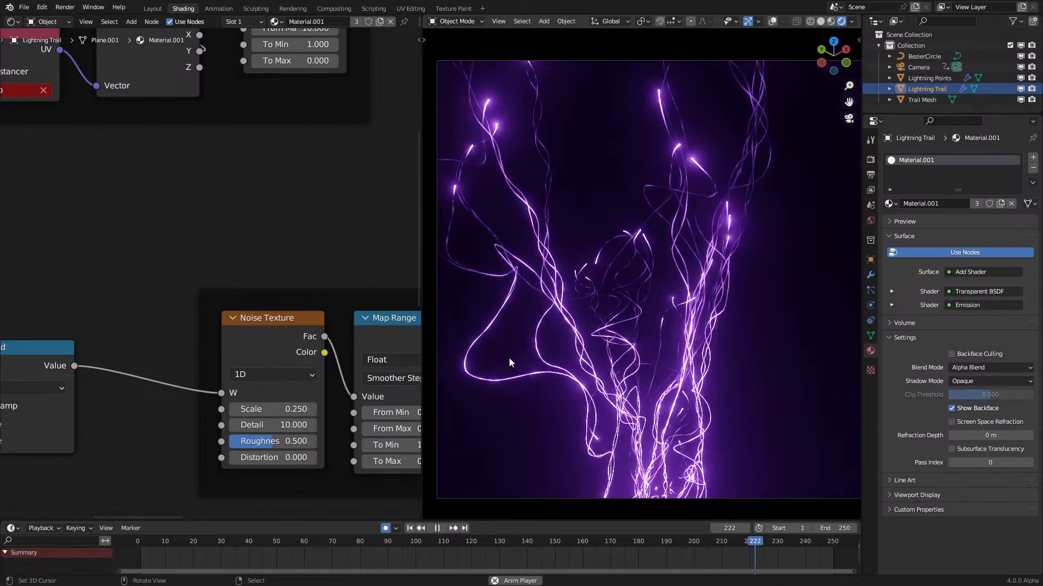
scroll(543, 324, "up", 5)
scroll(140, 362, "down", 5)
Step: Switch the Noise Texture to 2D, and move the collapsed Add node off the link running into it
middle_click_drag(140, 363, 266, 296)
scroll(257, 278, "up", 3)
left_click(229, 250)
left_click_drag(244, 249, 221, 311)
middle_click_drag(261, 326, 208, 365)
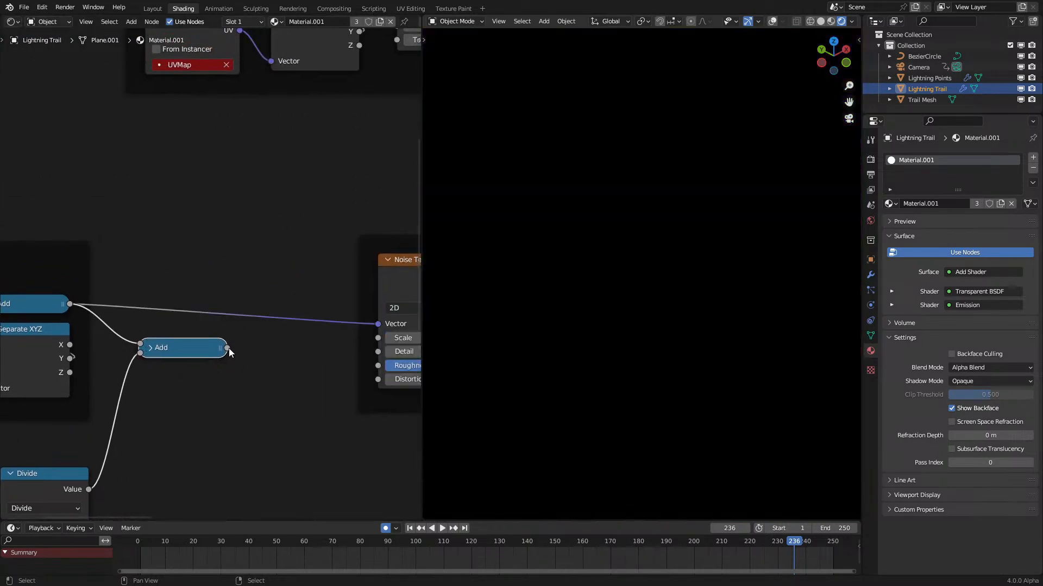
Step: Add a Combine XYZ node with the Add result feeding its Y input, and lower the Add node to make room
left_click_drag(229, 352, 250, 348)
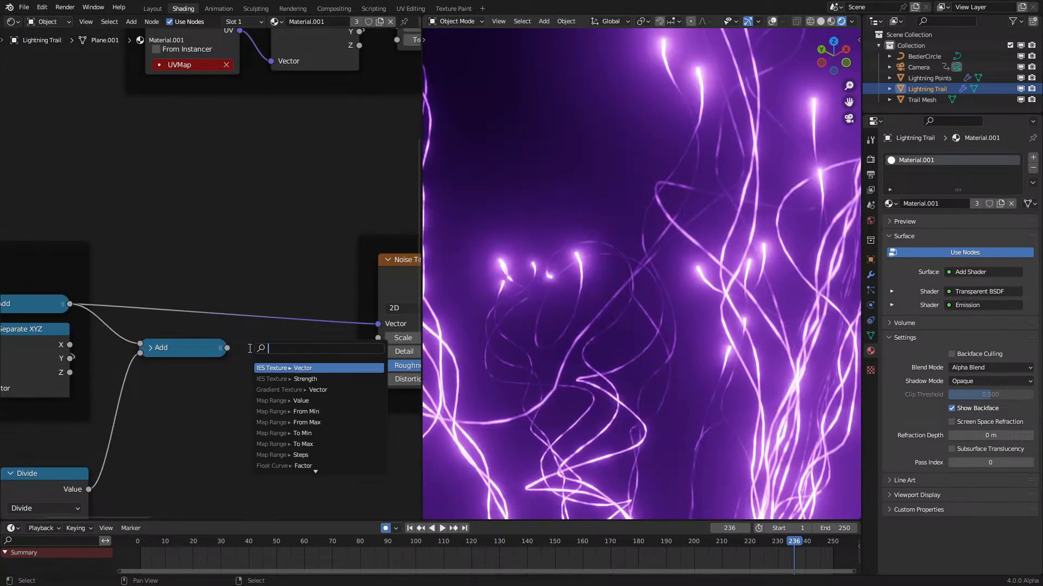
key("Return")
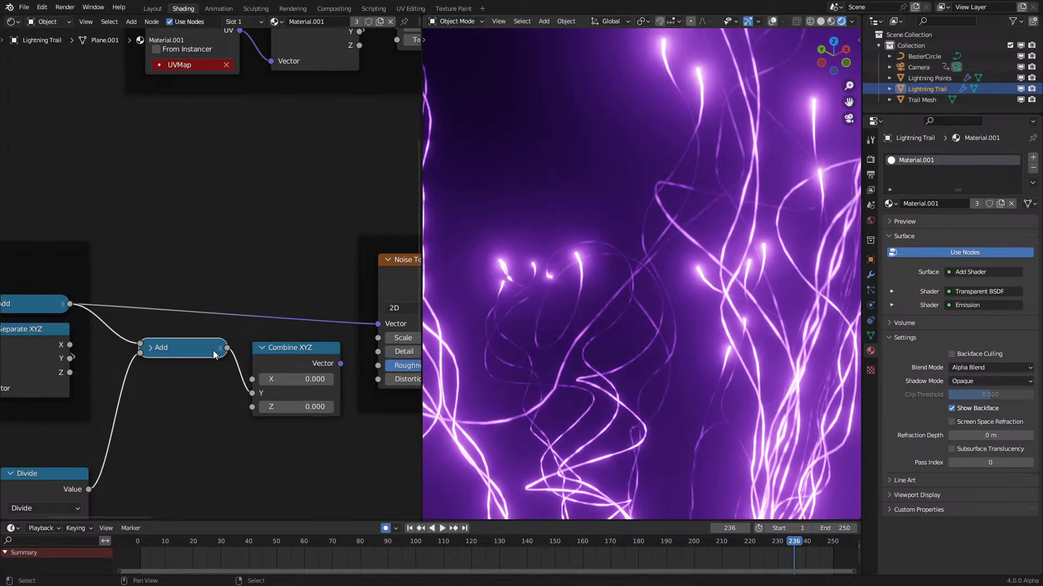
left_click_drag(215, 352, 189, 390)
Step: Add a Multiply math node fed by the X output of Separate XYZ, placed above the collapsed Add node
left_click_drag(72, 351, 127, 303)
type("mu")
key("Return")
left_click(239, 308)
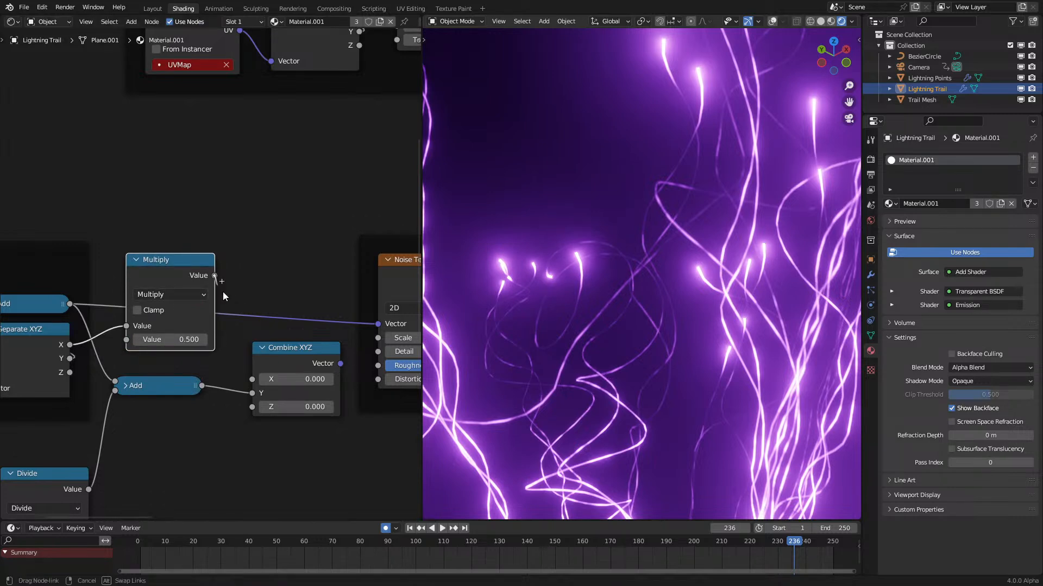
Step: Feed the Multiply result into Combine XYZ's X input and its vector into the Noise Texture, and try a multiplier of 14
left_click_drag(342, 354, 378, 325)
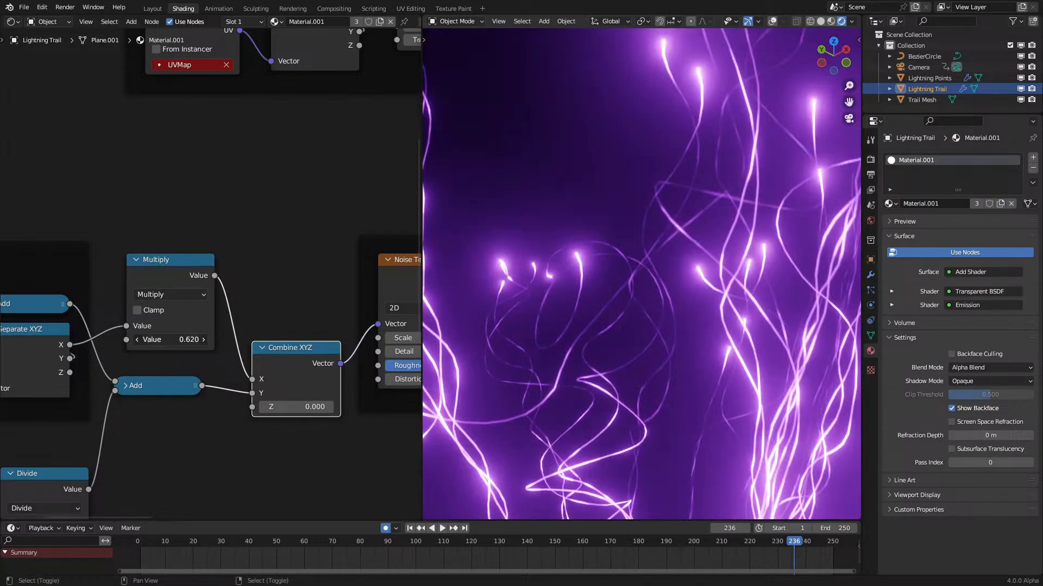
left_click_drag(171, 340, 218, 339)
middle_click_drag(452, 382, 782, 461, "shift")
scroll(617, 327, "up", 1)
scroll(617, 327, "up", 3)
middle_click_drag(617, 327, 733, 309, "shift")
left_click_drag(171, 339, 212, 340)
Step: Set the Multiply node's value to 2 and play the animation to judge the noise on the trails
scroll(717, 345, "down", 8)
key("space")
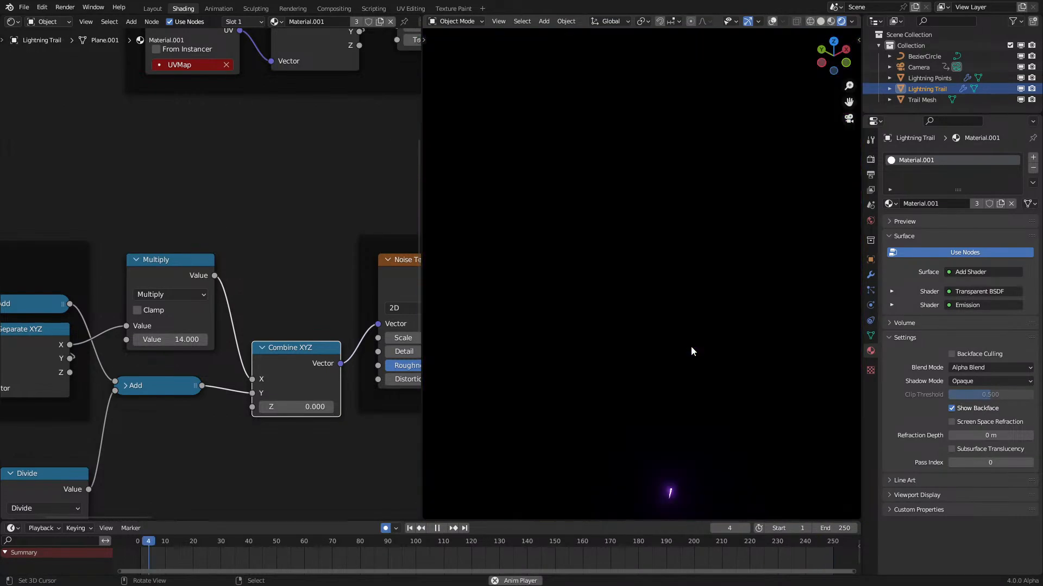
key("space")
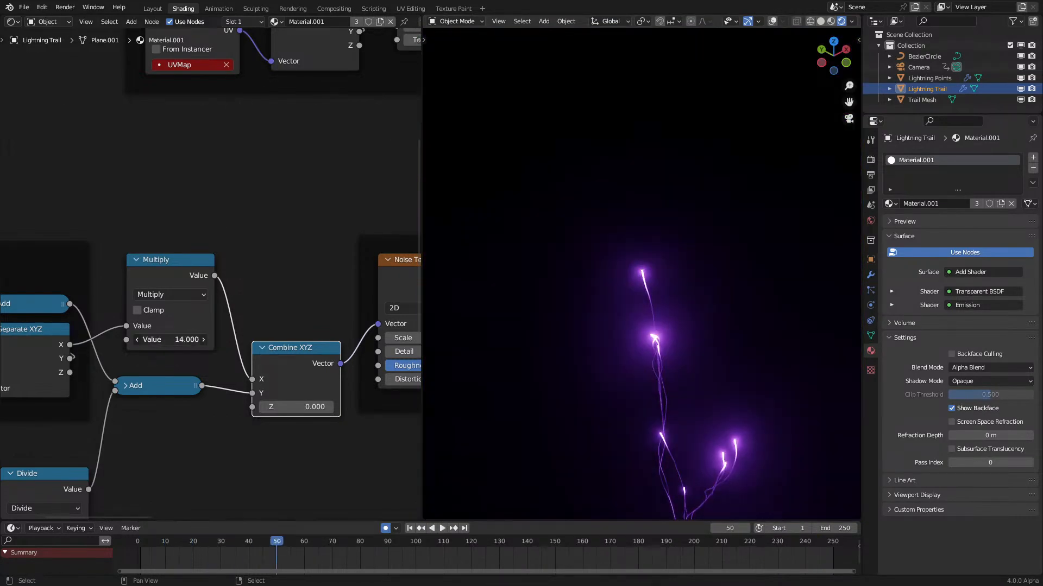
key("space")
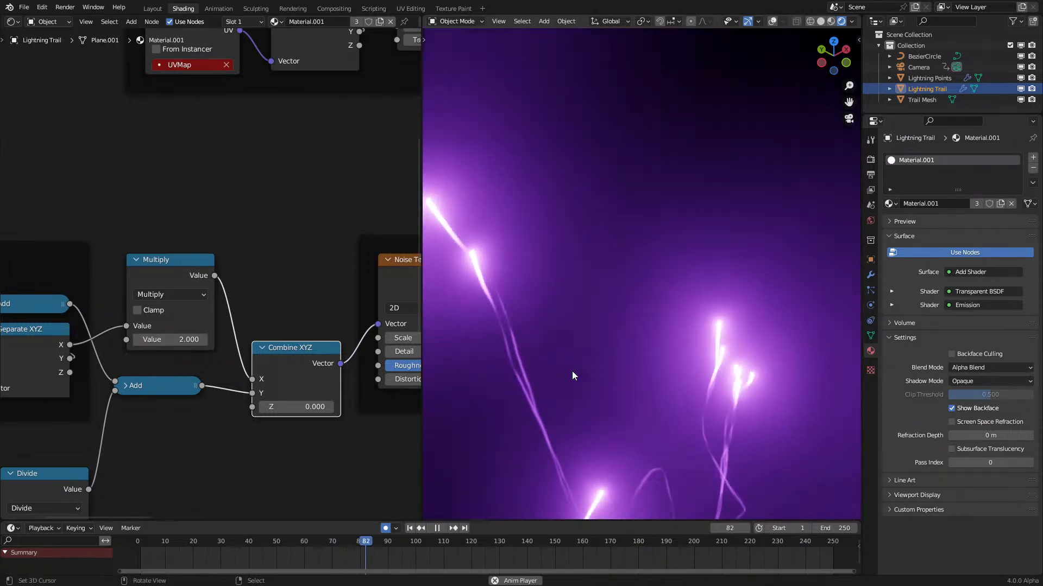
scroll(572, 370, "down", 5)
scroll(572, 370, "up", 2)
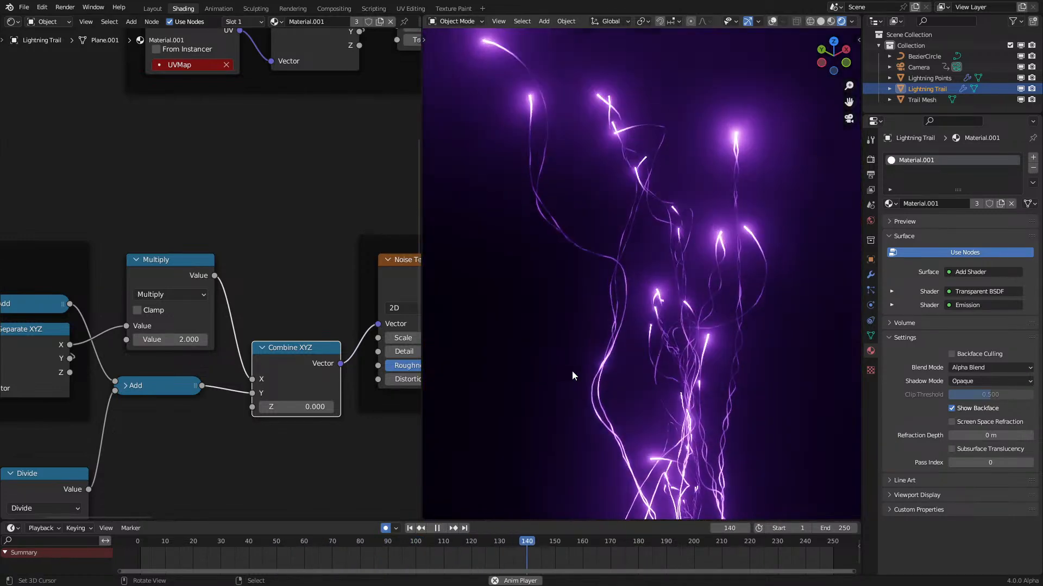
scroll(572, 370, "down", 2)
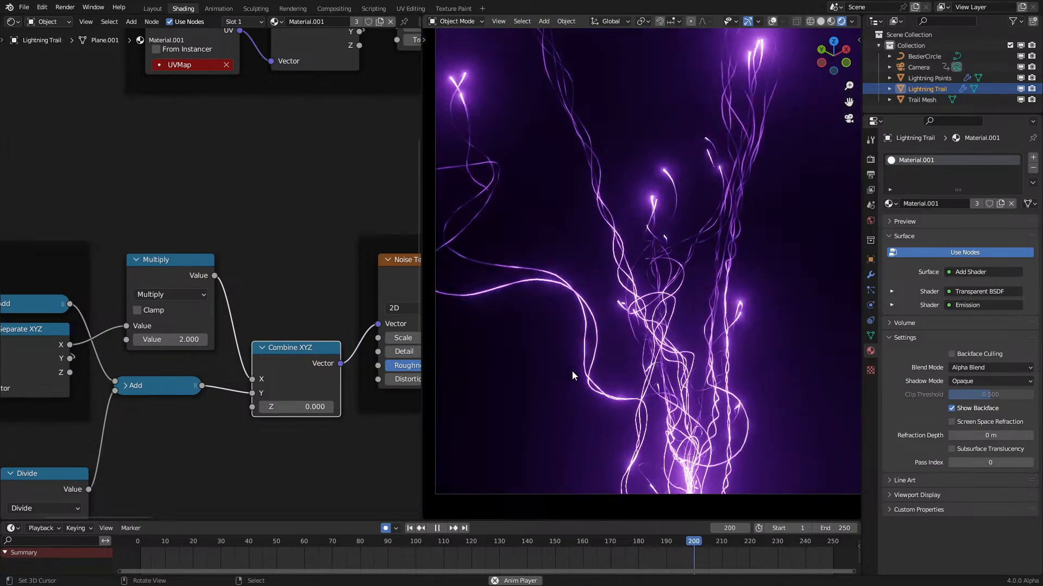
key("space")
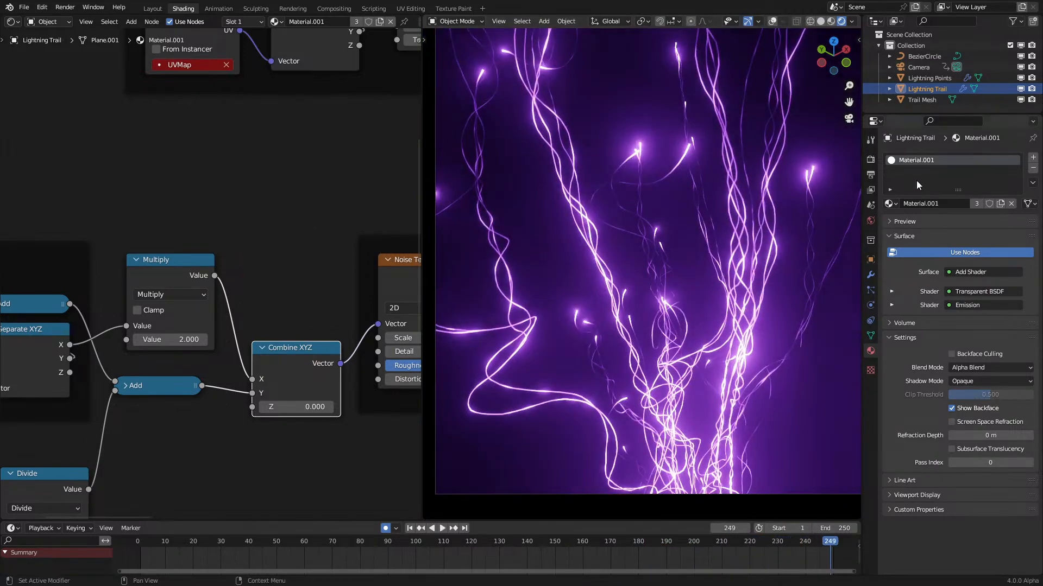
Step: Set the scene's colour management Look to High Contrast and play the animation to check it
left_click(870, 159)
left_click(950, 453)
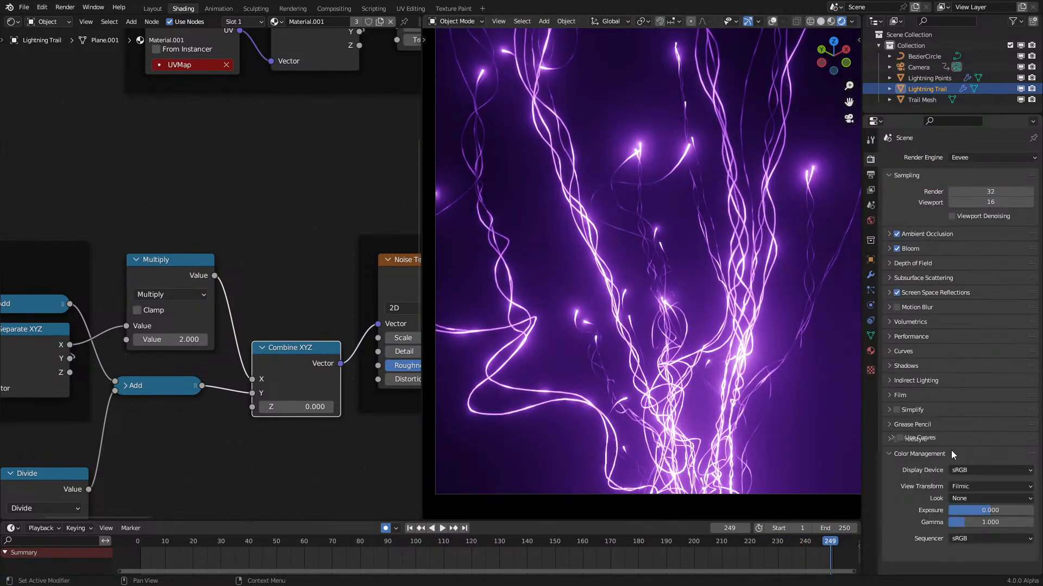
left_click(956, 498)
left_click(982, 462)
scroll(728, 438, "down", 2)
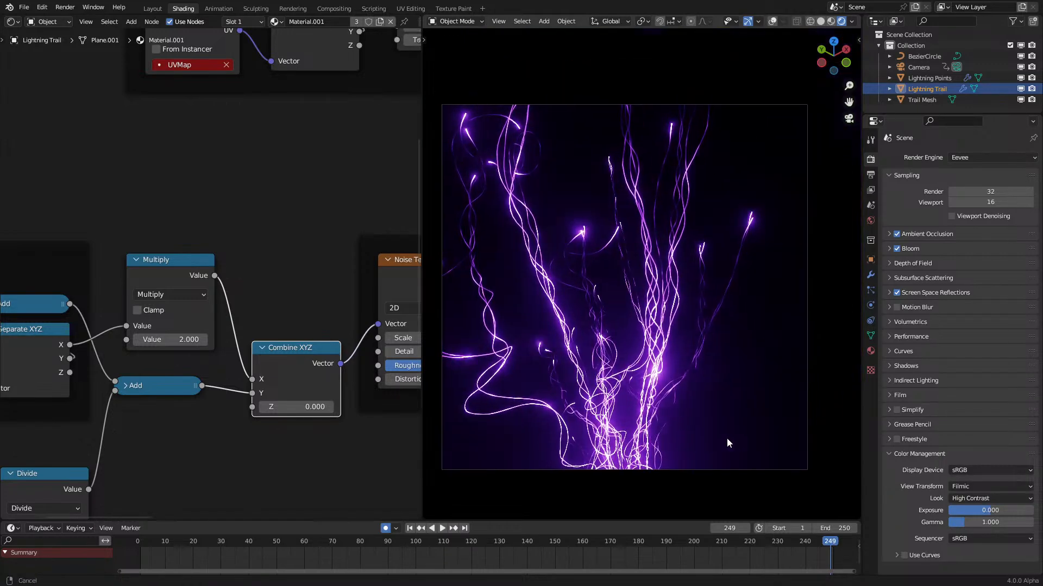
scroll(748, 435, "up", 2)
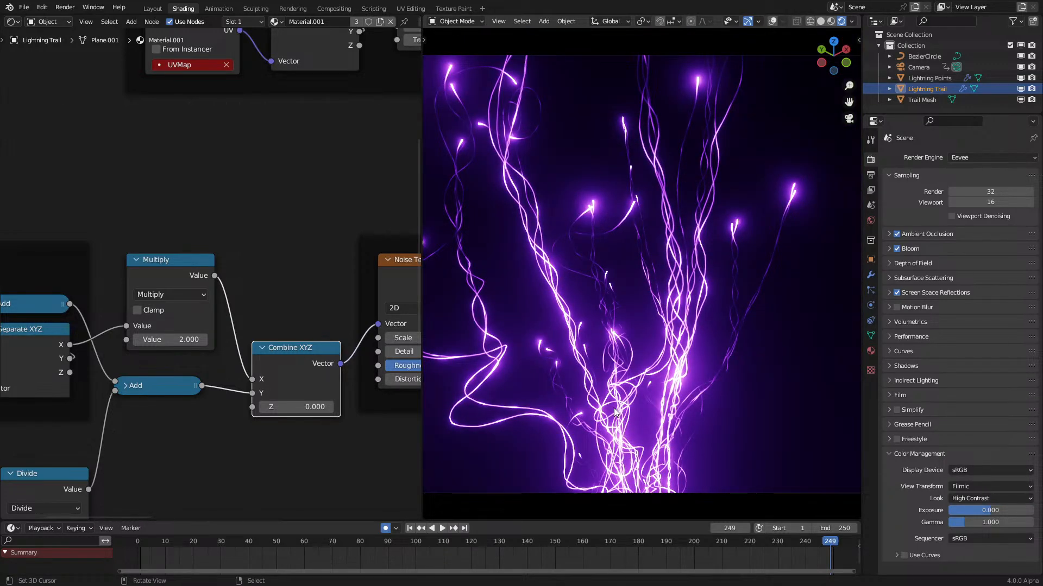
key("space")
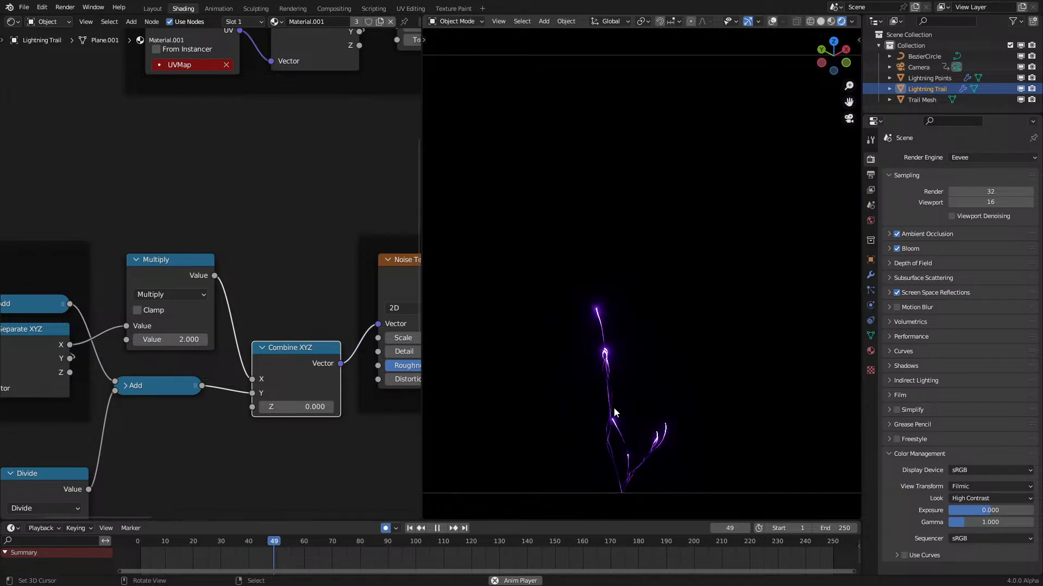
key("space")
Step: Return the Noise Texture to 1D with the Add result driving W, and delete the Multiply and Combine XYZ nodes
scroll(393, 312, "up", 1, "ctrl")
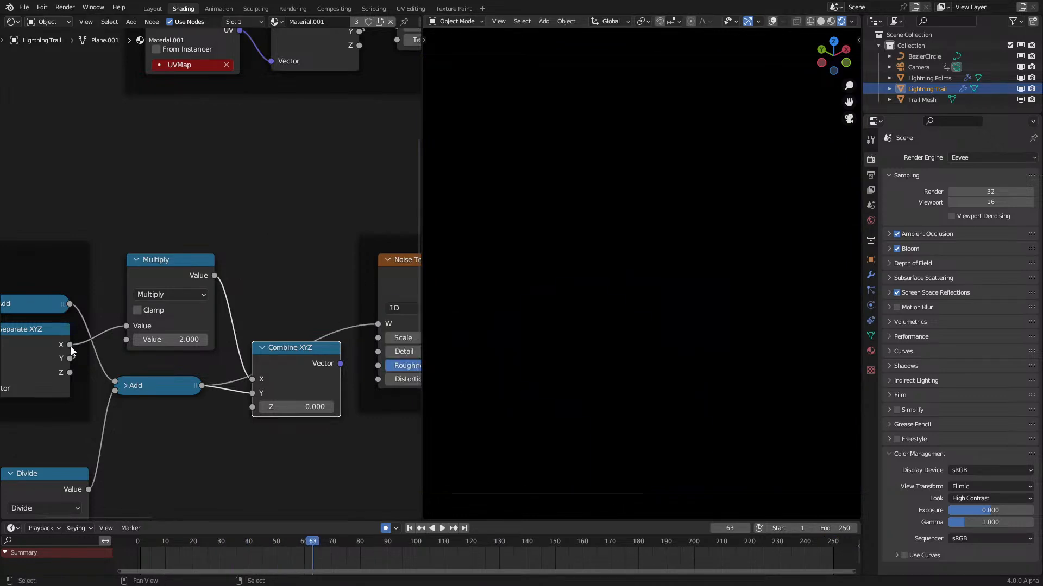
left_click_drag(69, 359, 378, 323)
left_click_drag(135, 230, 383, 325)
key("x")
Step: Group the Value and Divide nodes in a shared frame and play the animation
scroll(211, 271, "down", 5)
middle_click_drag(89, 403, 291, 332)
scroll(291, 332, "up", 5)
left_click_drag(183, 419, 276, 331)
key("ctrl+j")
key("space")
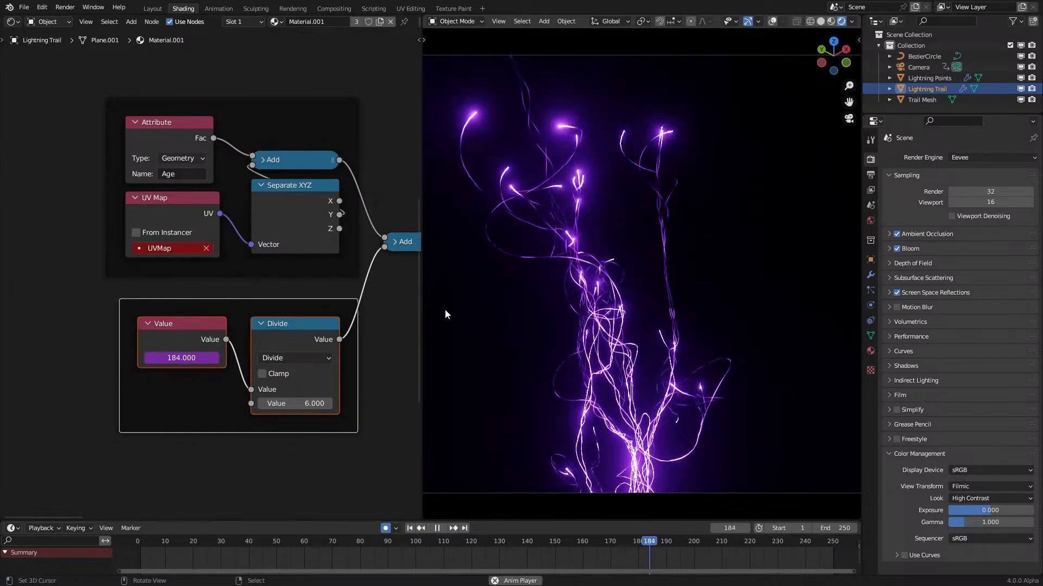
key("space")
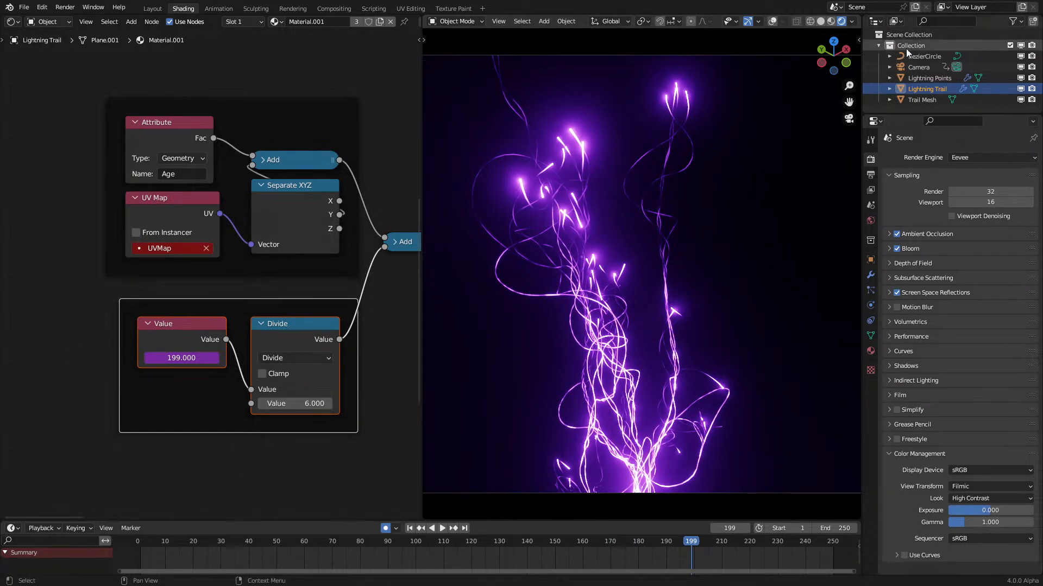
Step: Enable depth of field on the camera and set its F-Stop to 0.1
left_click(921, 66)
left_click(870, 305)
left_click(896, 295)
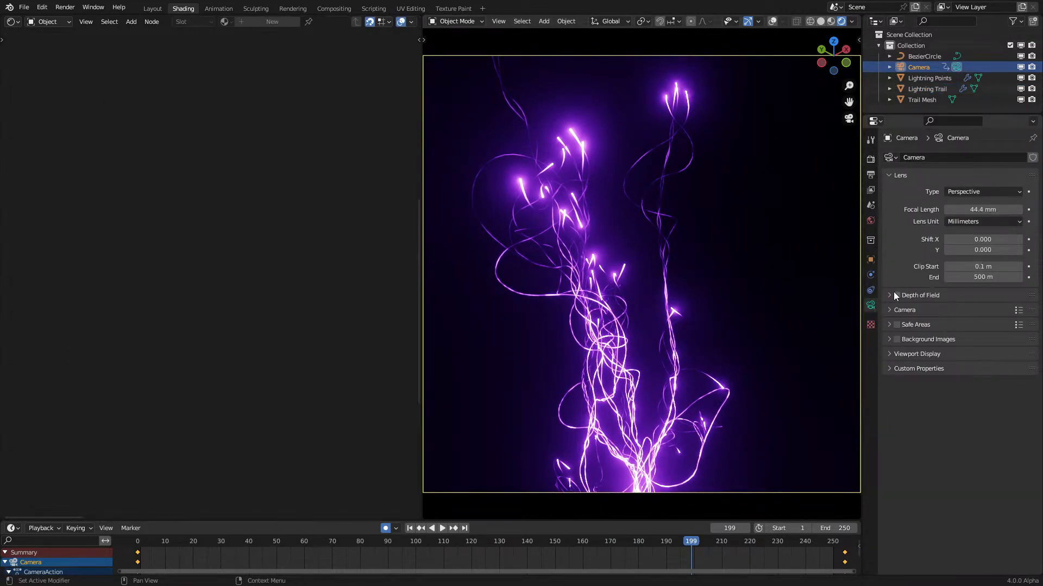
left_click(881, 294)
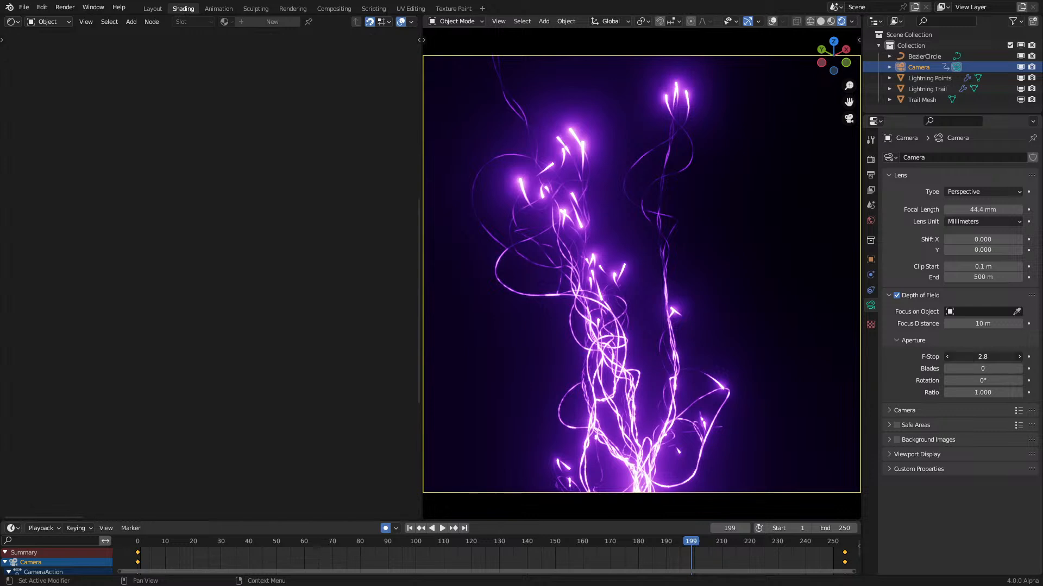
mouse_move(977, 323)
left_mouse_down()
mouse_move(988, 323)
mouse_move(961, 324)
mouse_move(980, 323)
left_mouse_up()
Step: Open the Eevee depth of field settings, and set the camera's focus distance to 3.2 m
left_click(870, 159)
left_click(925, 250)
left_click(926, 252)
left_click(924, 263)
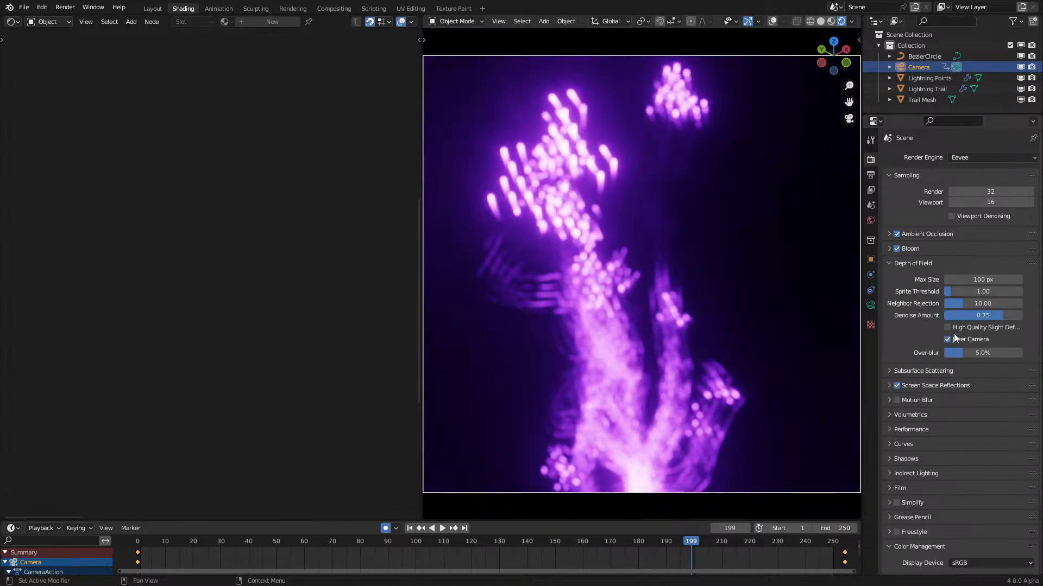
left_click(870, 306)
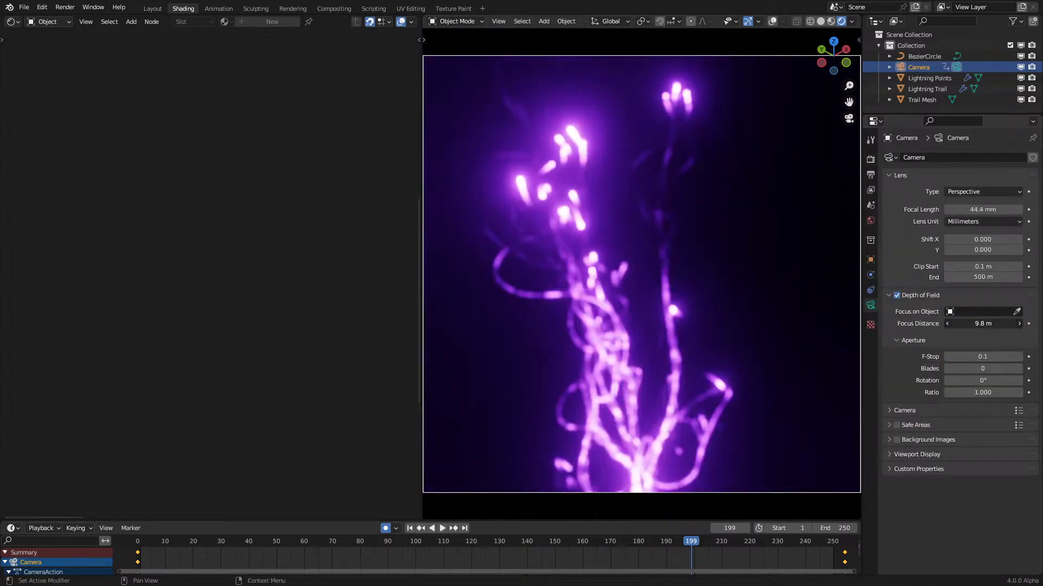
mouse_move(983, 324)
left_mouse_down()
mouse_move(957, 324)
mouse_move(983, 323)
mouse_move(970, 324)
left_mouse_up()
Step: View the scene from outside the camera in solid shading with overlays on, and show the camera's limits and mist
left_click(772, 22)
middle_click_drag(620, 199, 668, 212)
key("z")
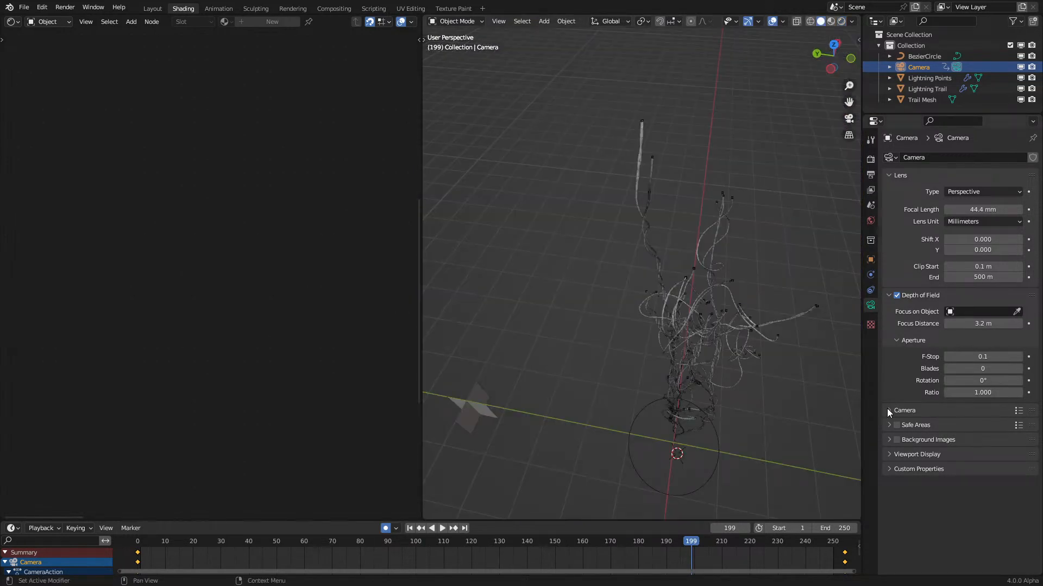
left_click(924, 454)
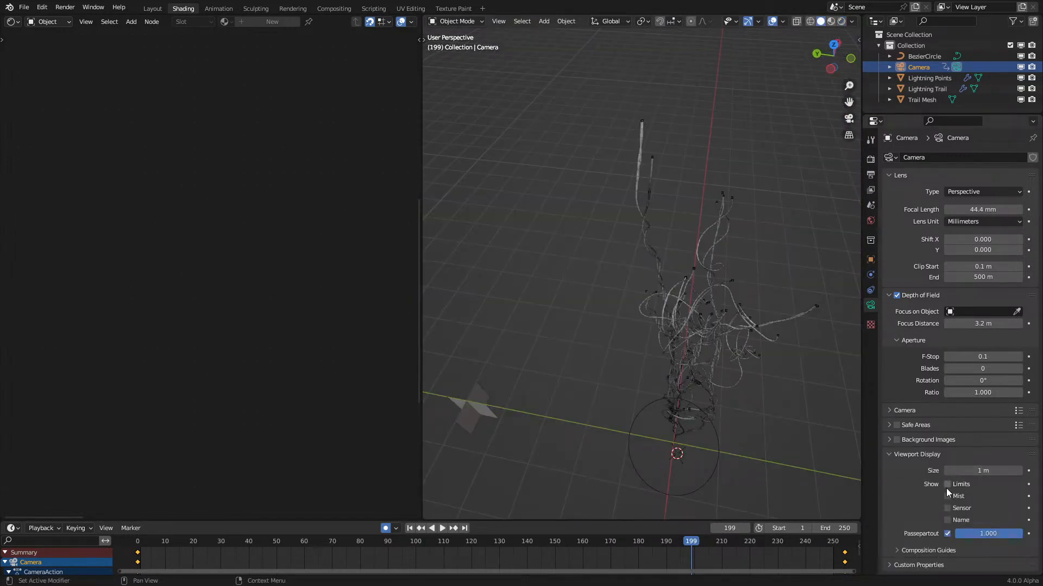
left_click(951, 474)
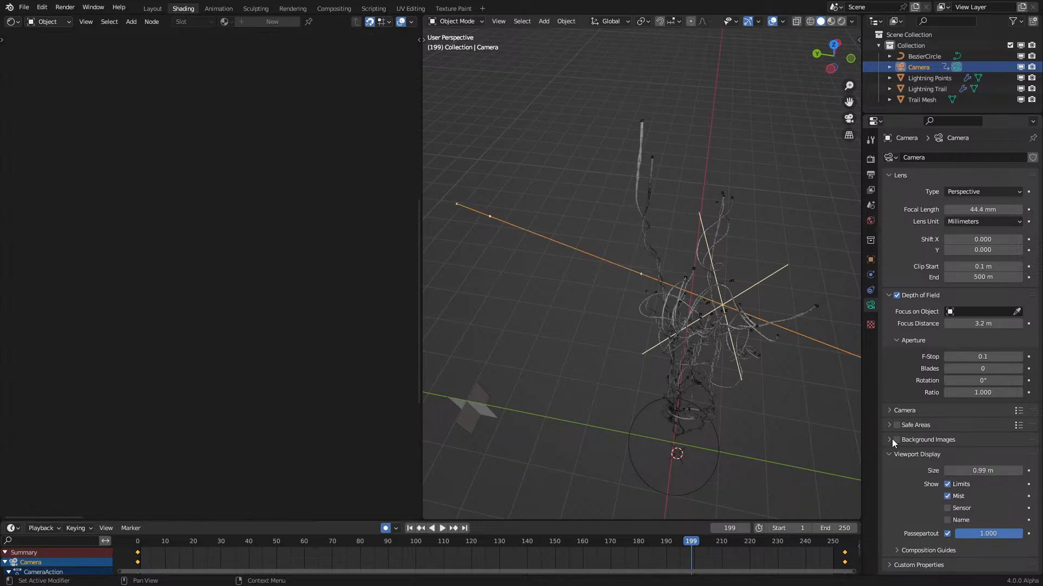
Step: Set the camera's focus distance to 3.5 m, and return to the rendered camera view with overlays hidden
middle_click_drag(722, 337, 664, 295)
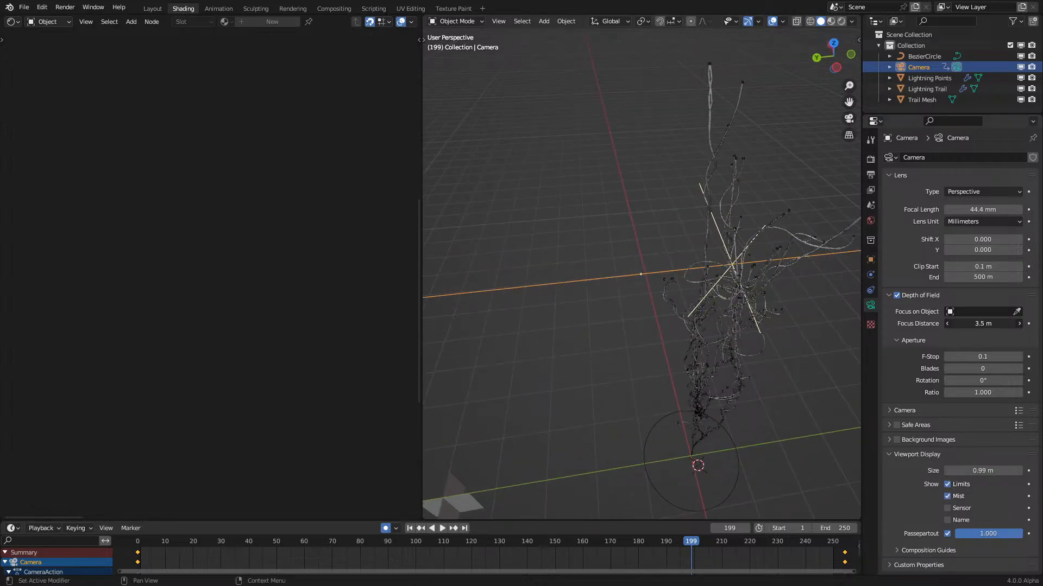
key("z")
left_click(674, 355)
key("KP_0")
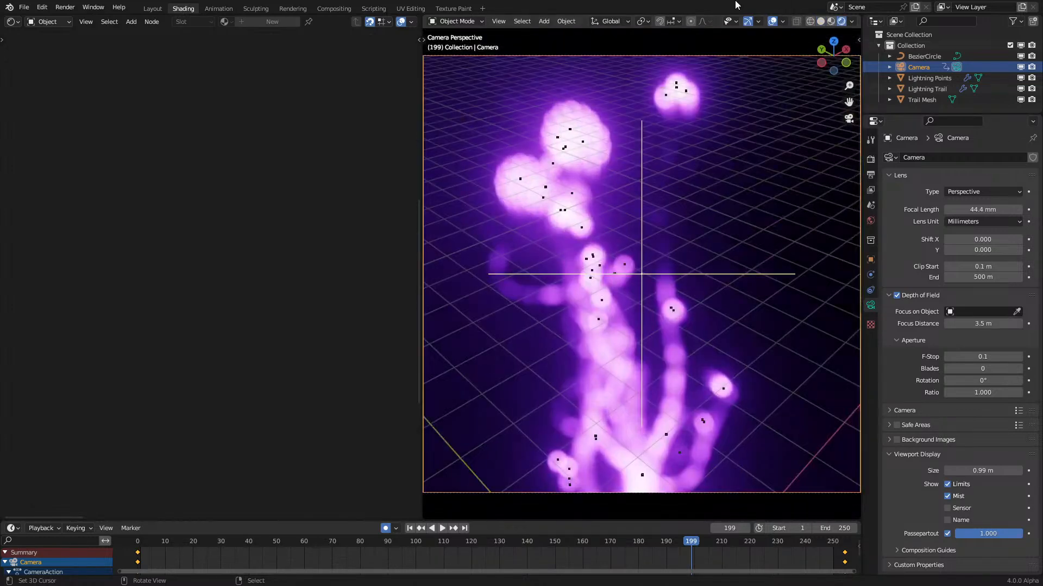
left_click(769, 21)
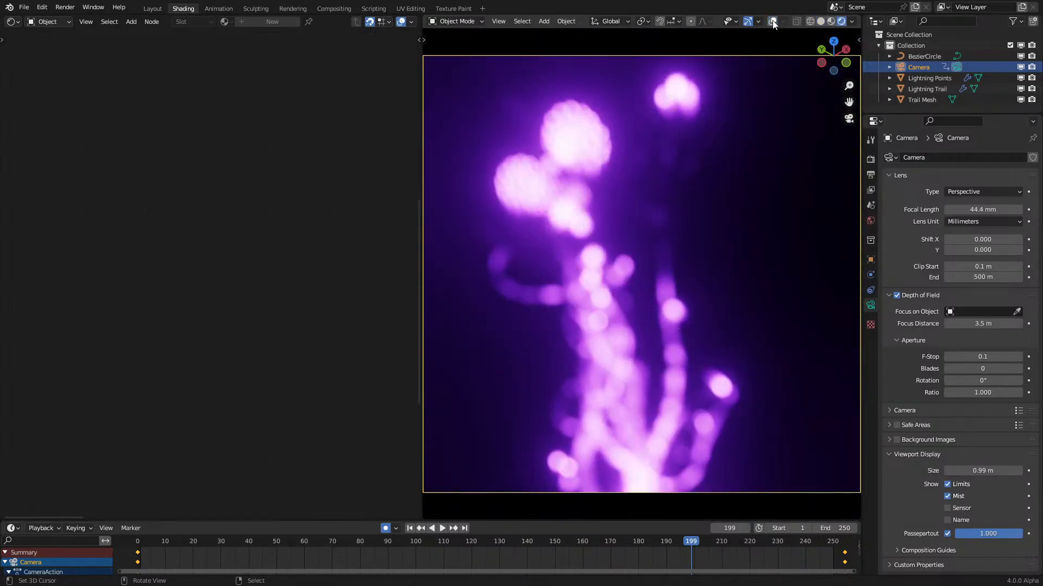
Step: Lower the maximum blur size in Eevee's depth of field settings and set the camera's F-Stop to 0.6
left_click(872, 159)
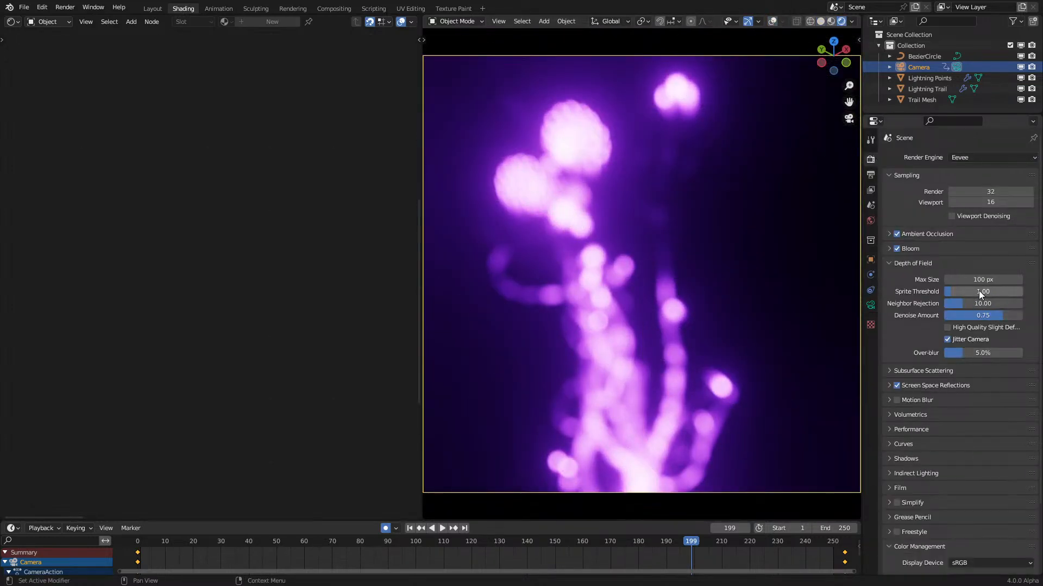
left_click_drag(985, 281, 923, 280)
left_click(870, 307)
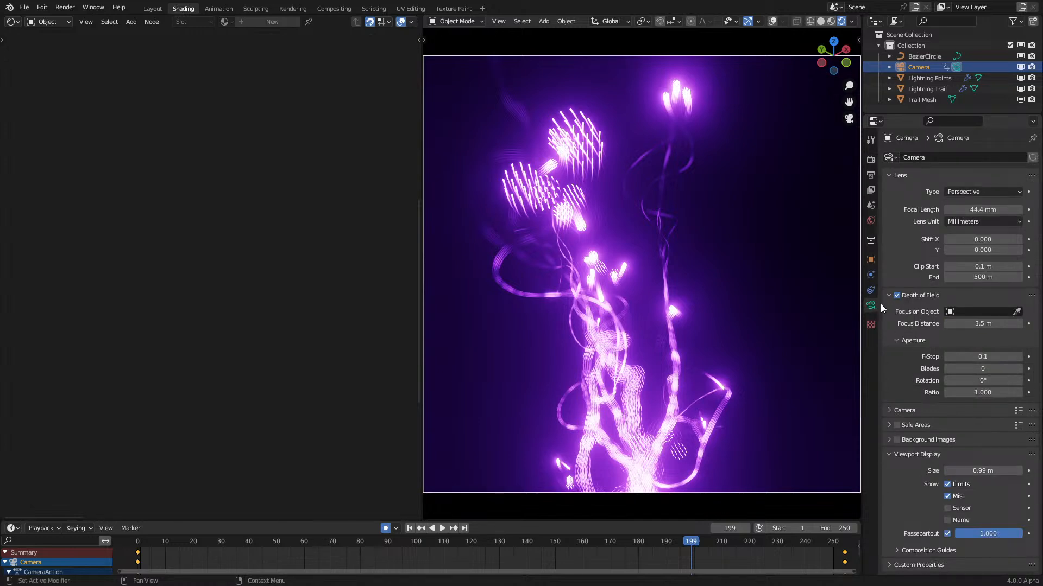
left_click_drag(975, 357, 965, 357)
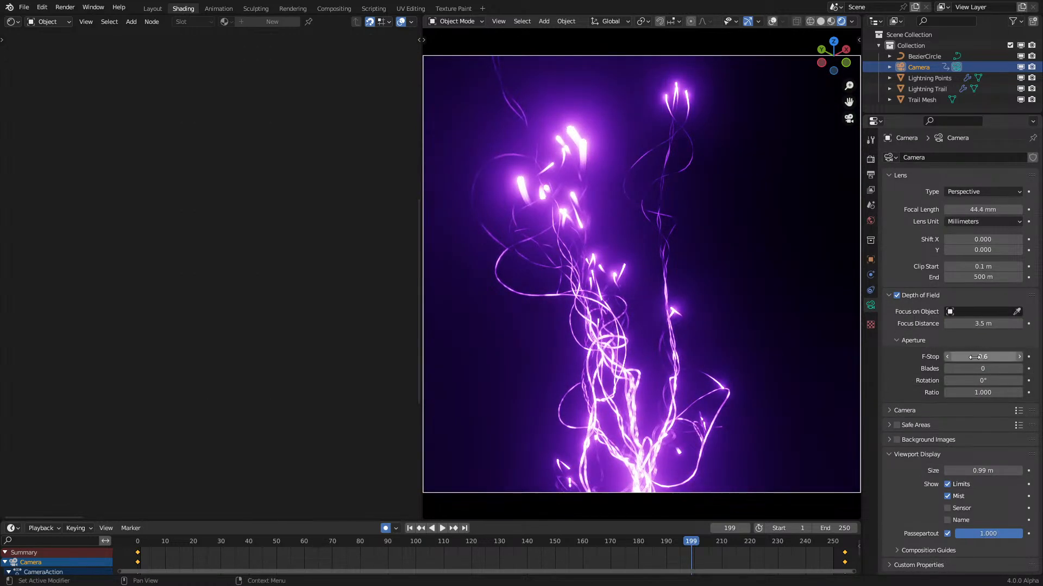
Step: Play the animation through the camera to examine the depth of field on the lightning
key("space")
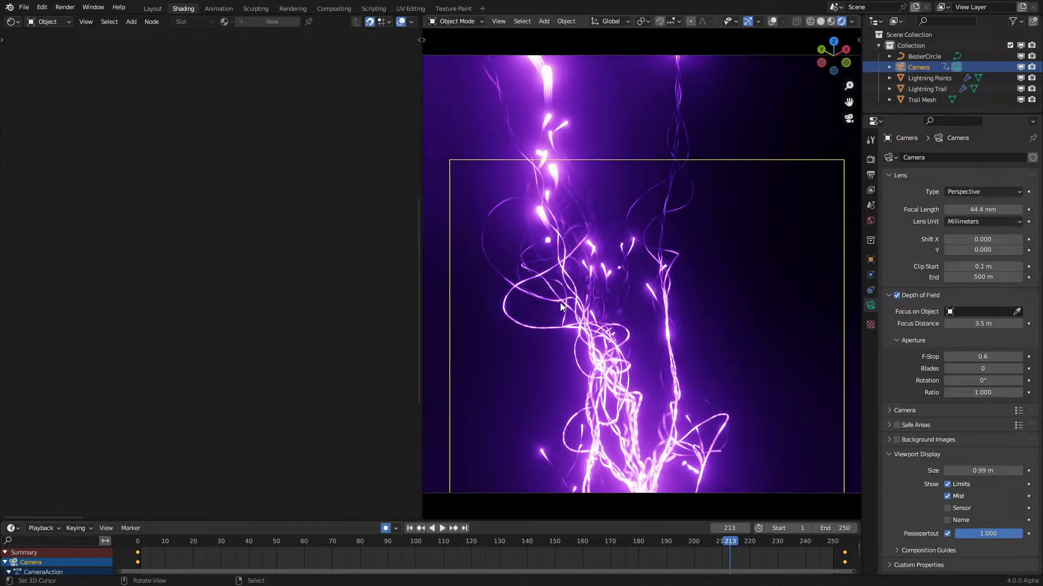
key("space")
left_click(773, 22)
left_click(772, 21)
scroll(715, 165, "down", 1)
key("space")
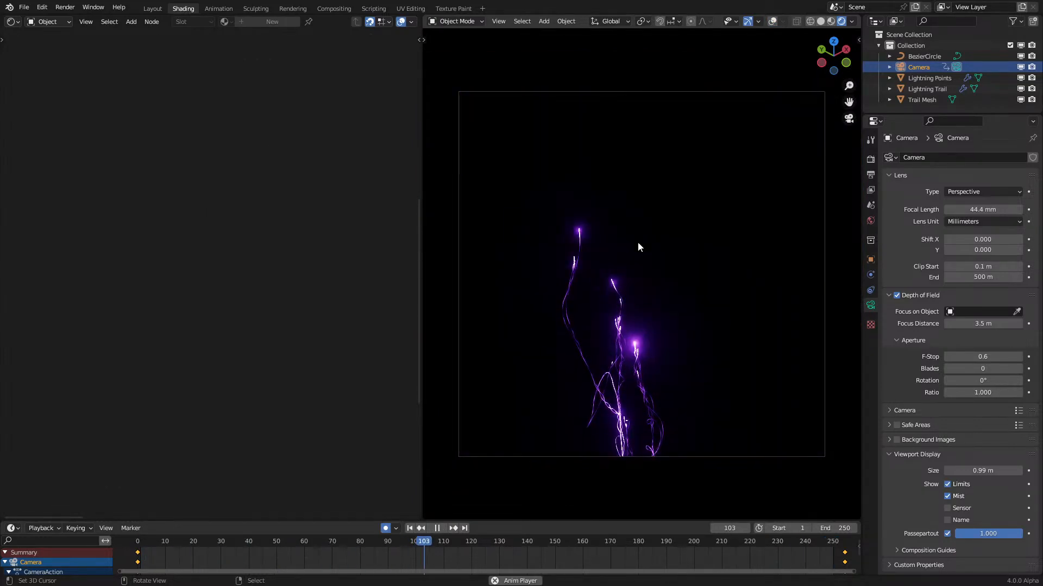
key("space")
key("space")
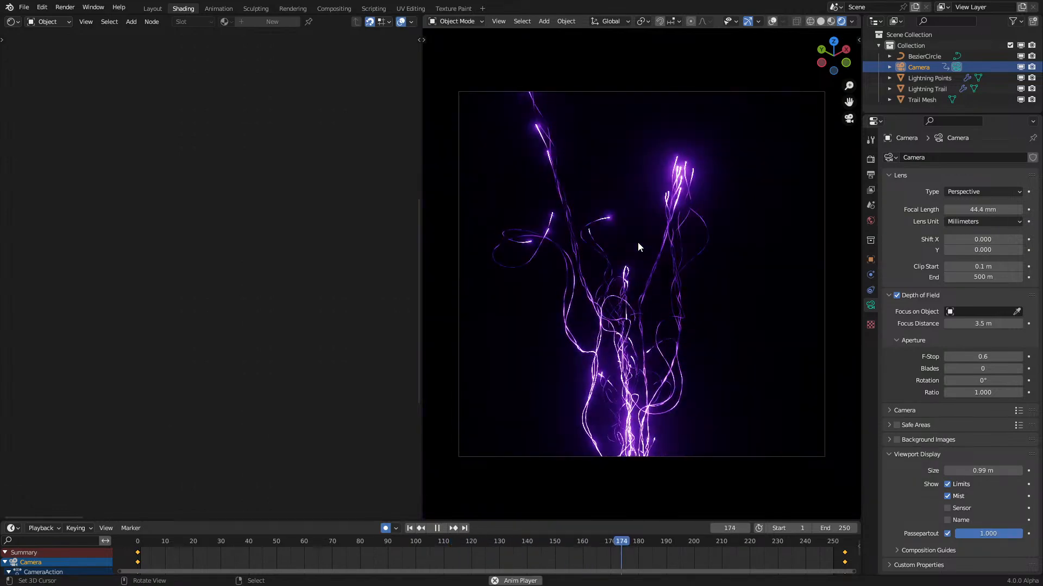
Step: Disable the camera's depth of field and select the Lightning Trail object
scroll(787, 353, "up", 1)
left_click(896, 295)
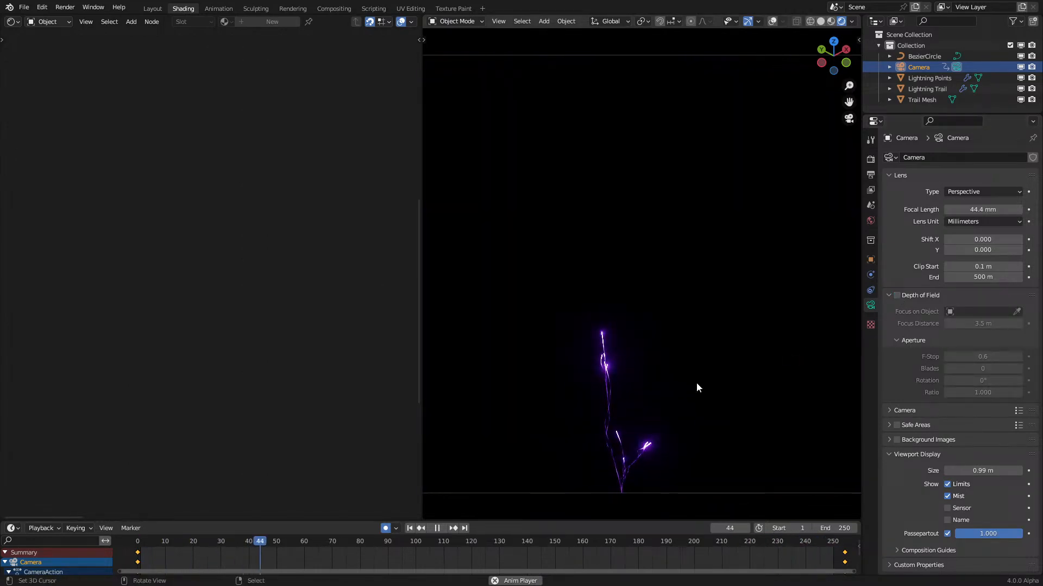
left_click(620, 425)
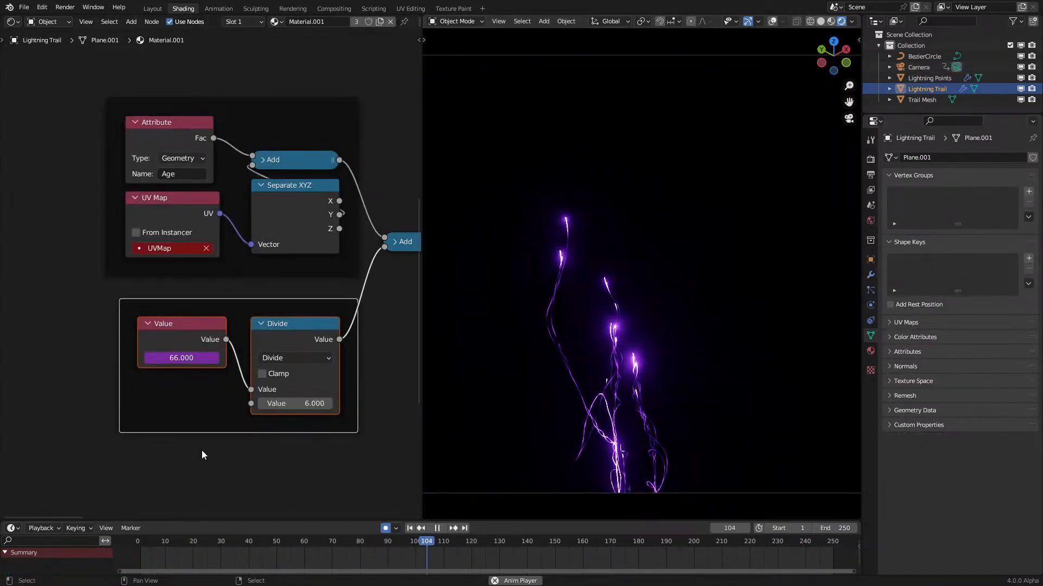